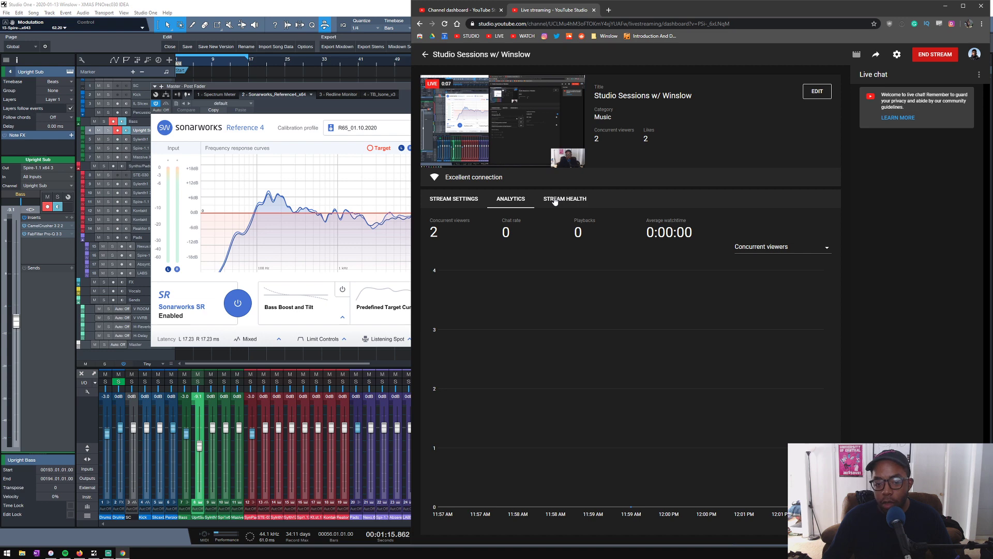
- Check the stream health of the live broadcast and clear the browser away from the song
left_click(554, 200)
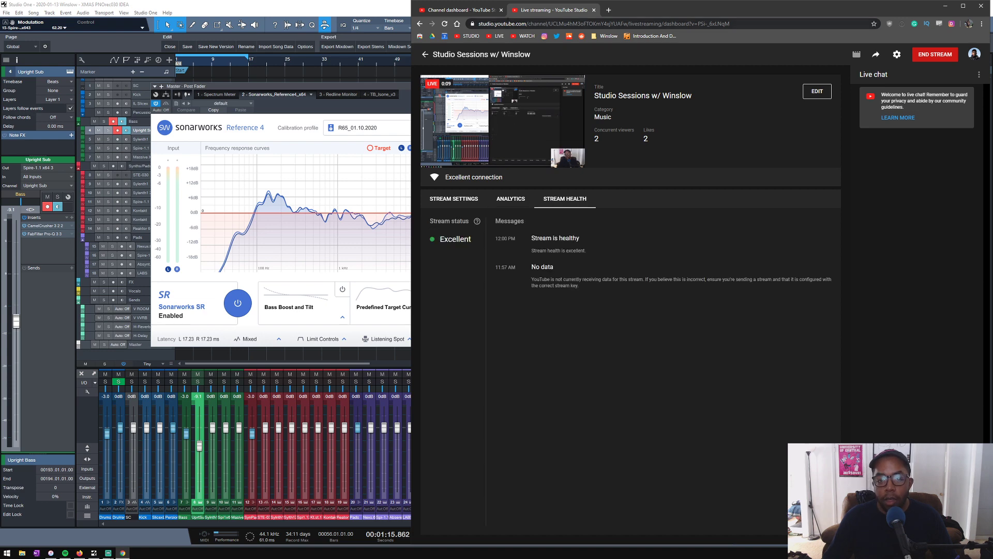
left_click(481, 10)
left_click(531, 13)
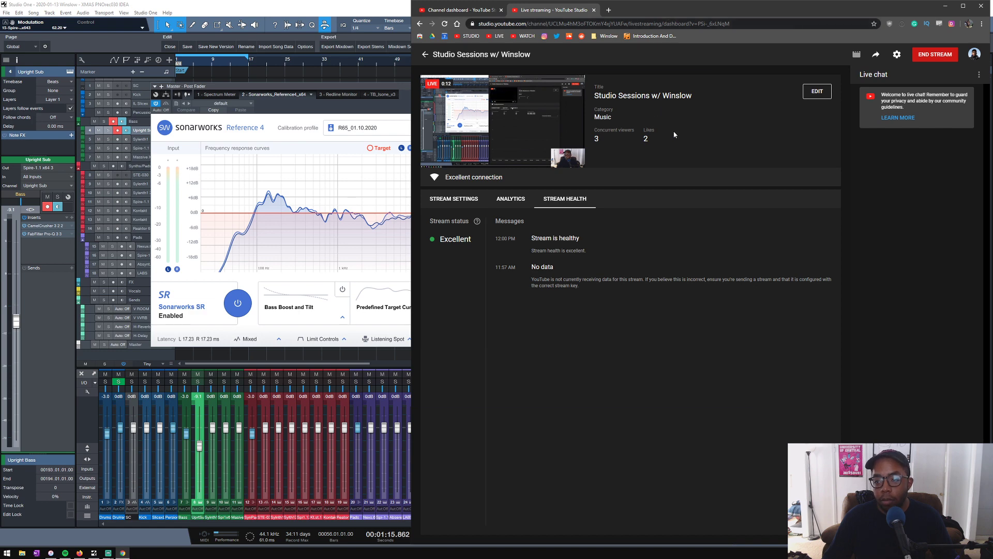
left_click(946, 10)
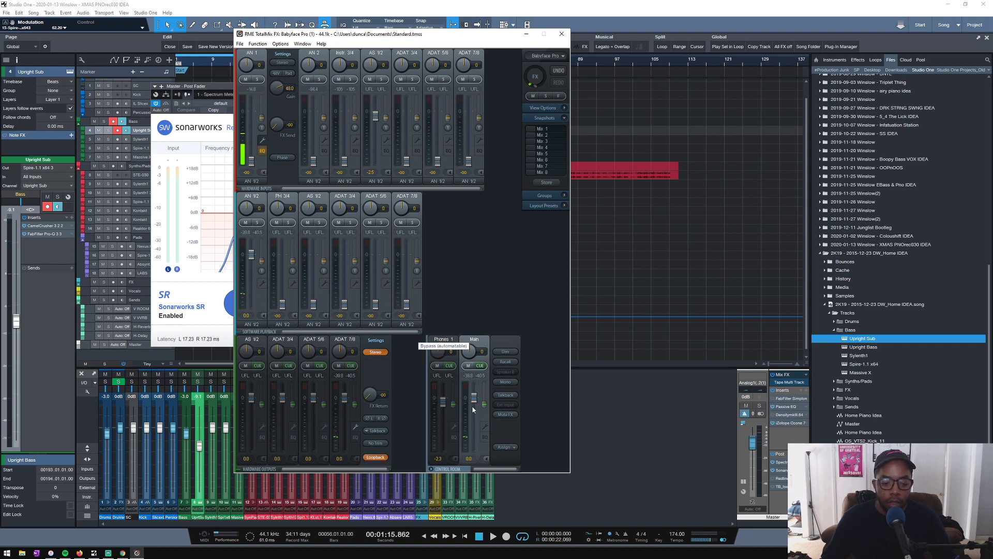
- Pull the Main output fully down in TotalMix and switch Sonarworks Reference 4 to the Beyerdynamic DT 880 Pro headphone calibration
left_click_drag(474, 402, 474, 452)
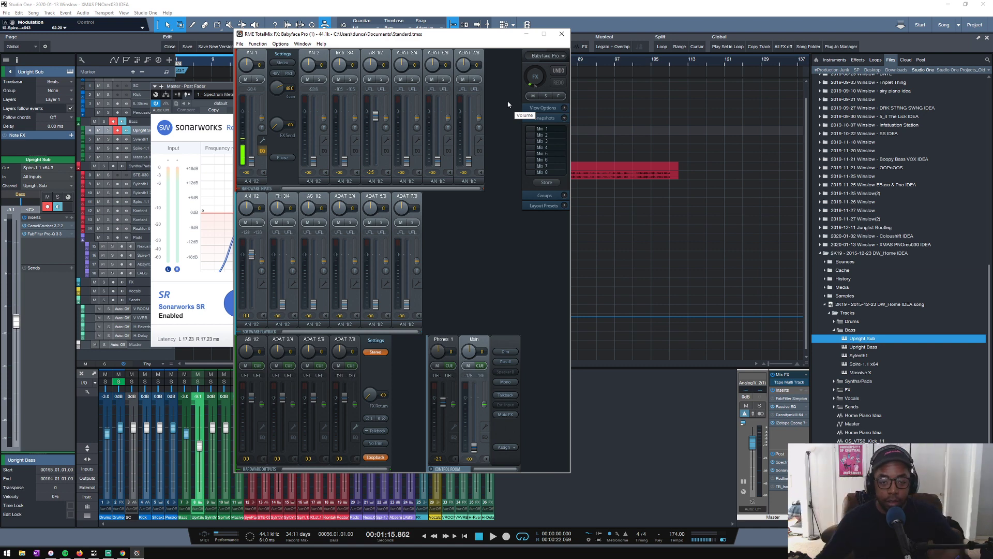
left_click(561, 33)
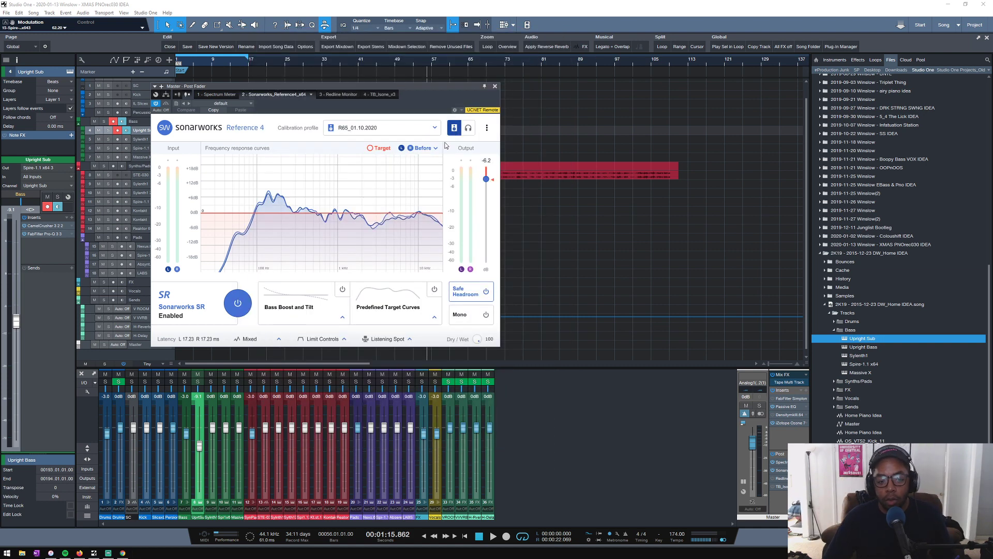
left_click(411, 129)
left_click(408, 134)
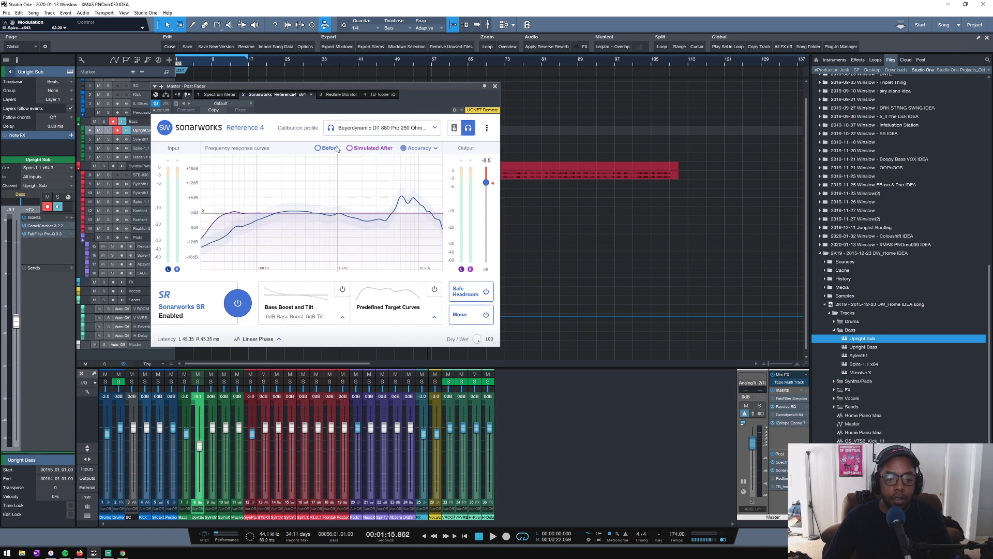
left_click(494, 87)
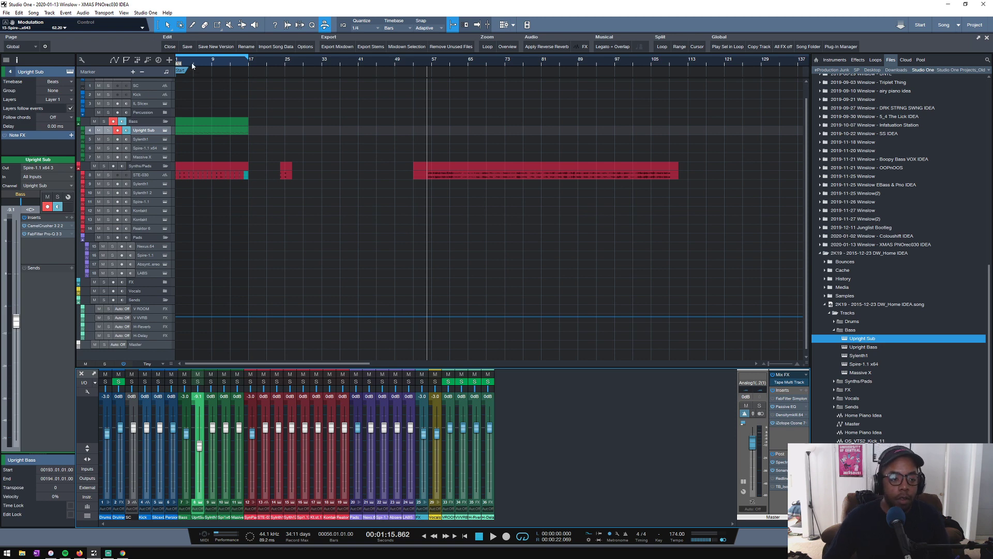
- Increase the height of the STE-030 audio track in the arrangement so its waveforms show in more detail
left_click_drag(192, 65, 306, 82)
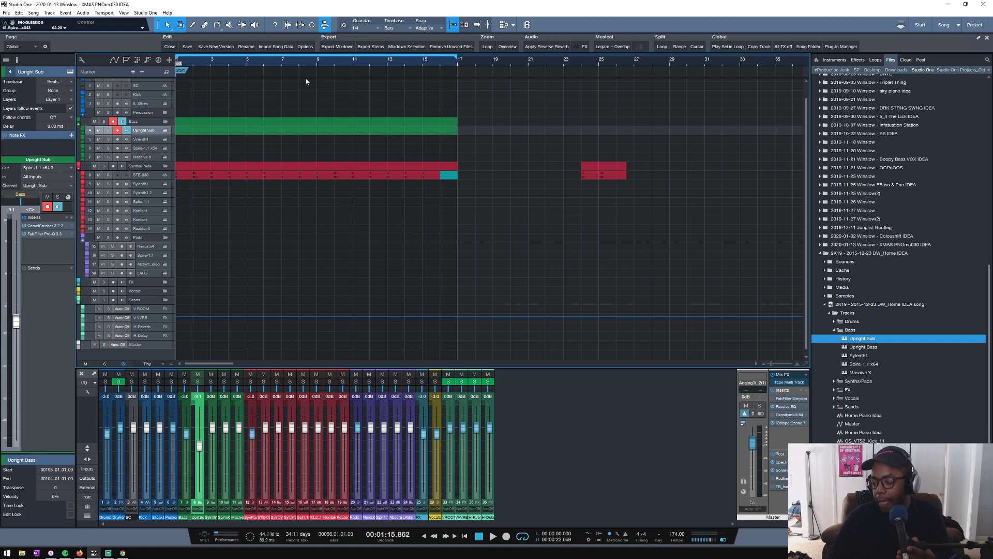
scroll(487, 64, "down", 8)
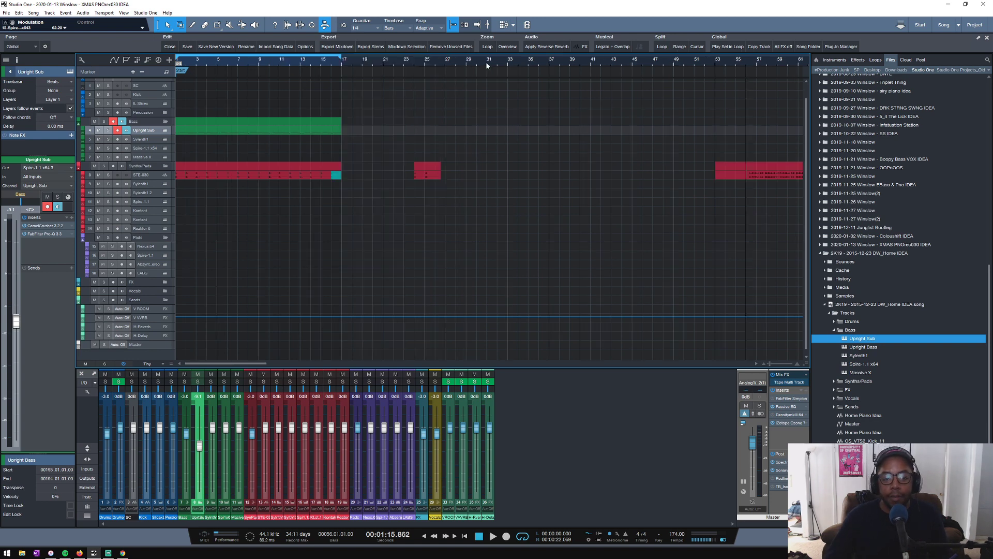
scroll(197, 66, "up", 3)
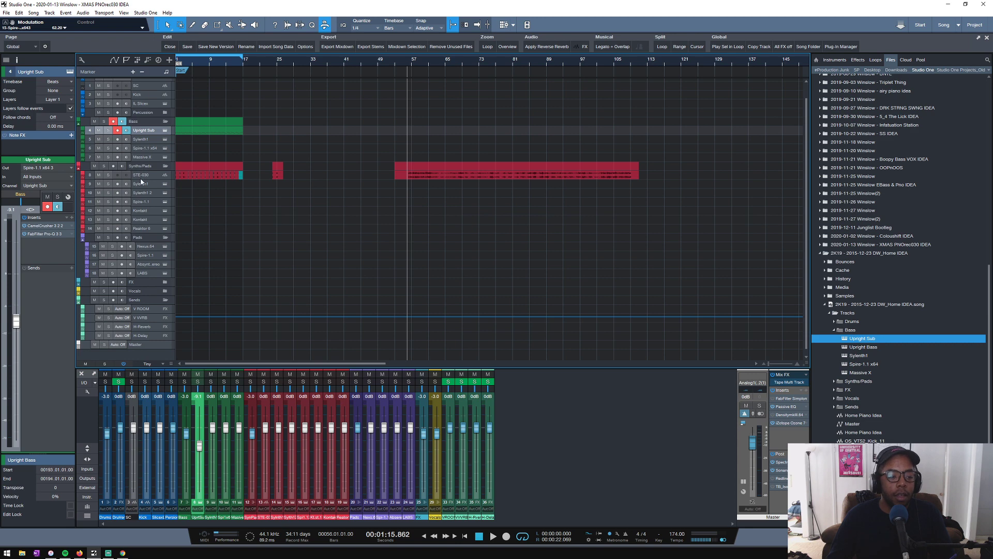
left_click_drag(140, 179, 135, 199)
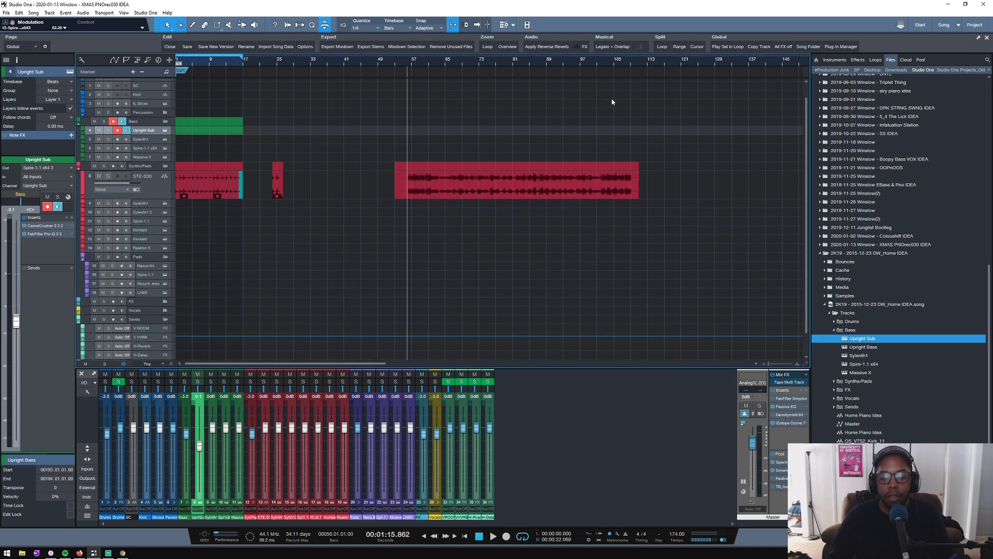
scroll(619, 64, "up", 2)
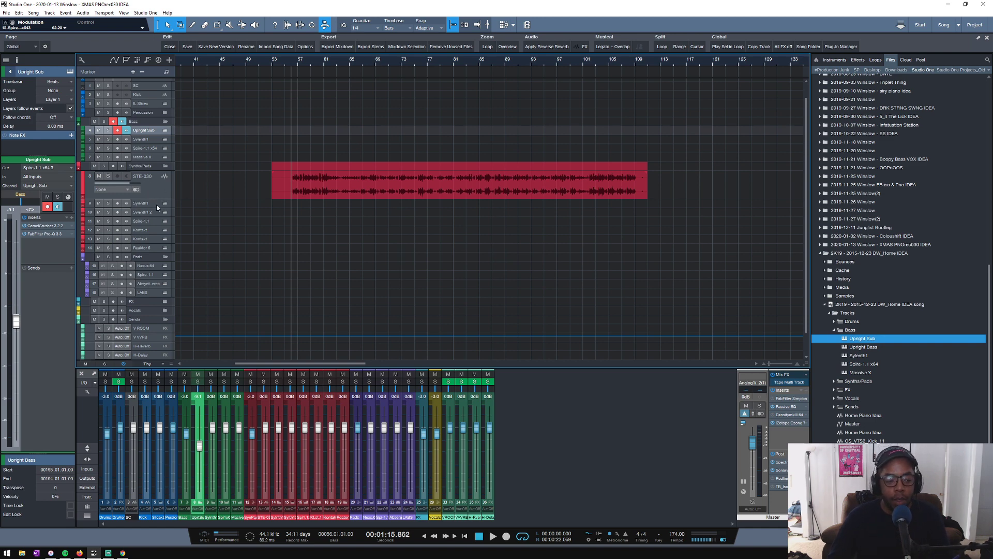
left_click_drag(150, 200, 151, 218)
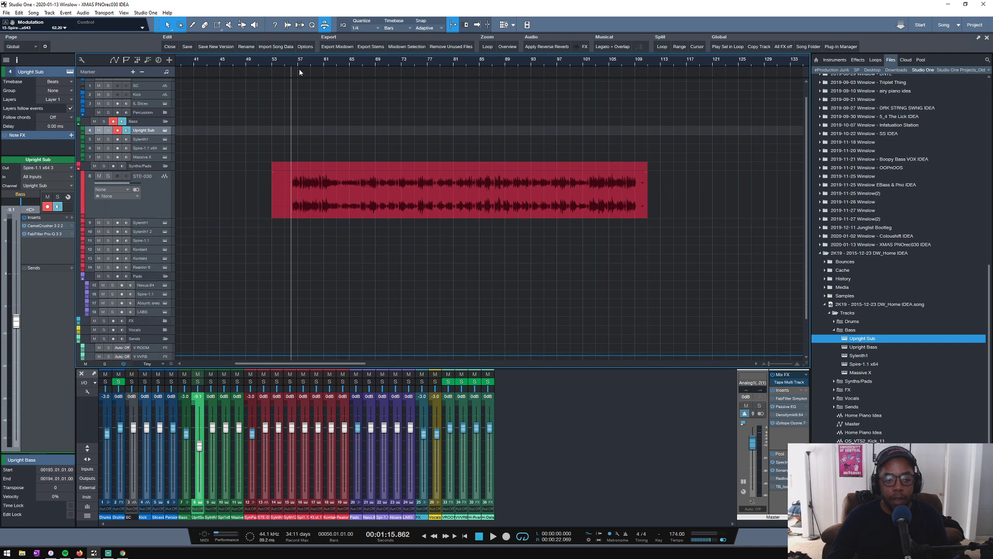
scroll(299, 69, "up", 3)
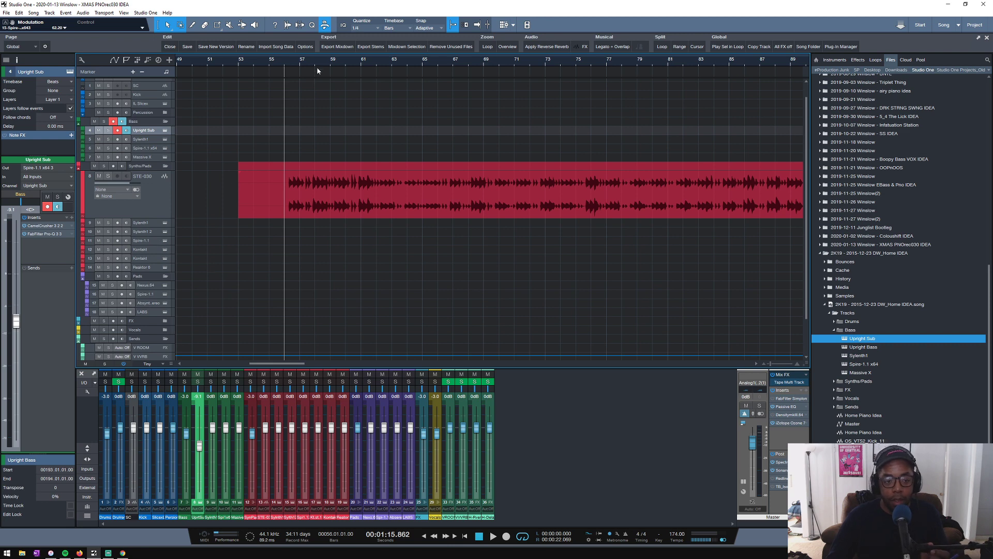
scroll(317, 67, "down", 4)
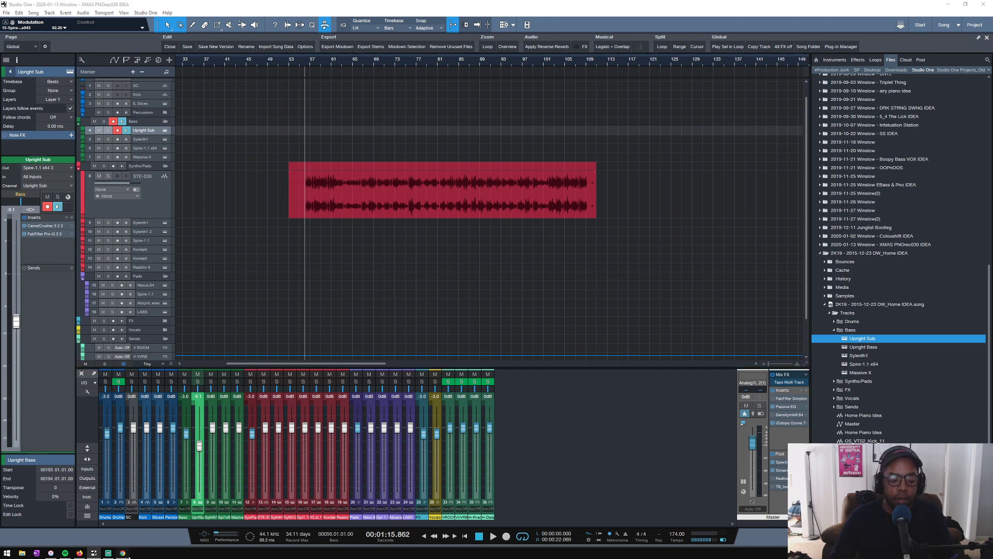
- Check the live stream's dashboard in Chrome and return to the Studio One song
left_click(123, 552)
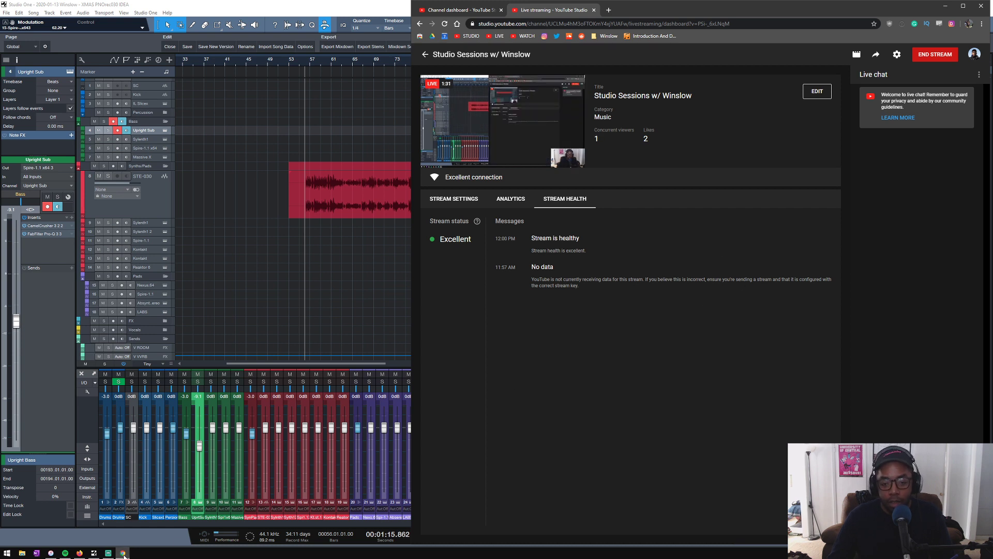
left_click(93, 552)
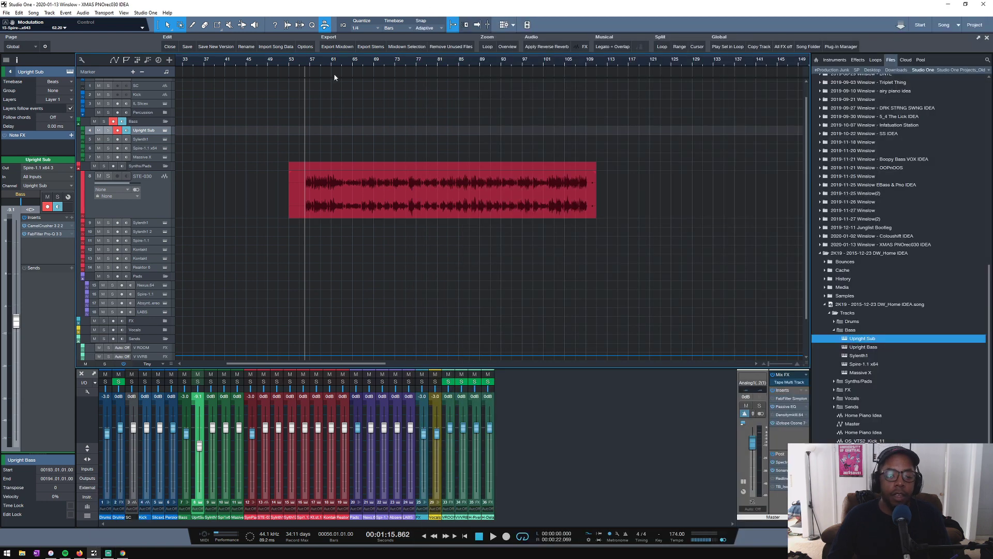
- Return the playhead to the start of the song and play the opening briefly
left_click_drag(284, 66, 508, 60)
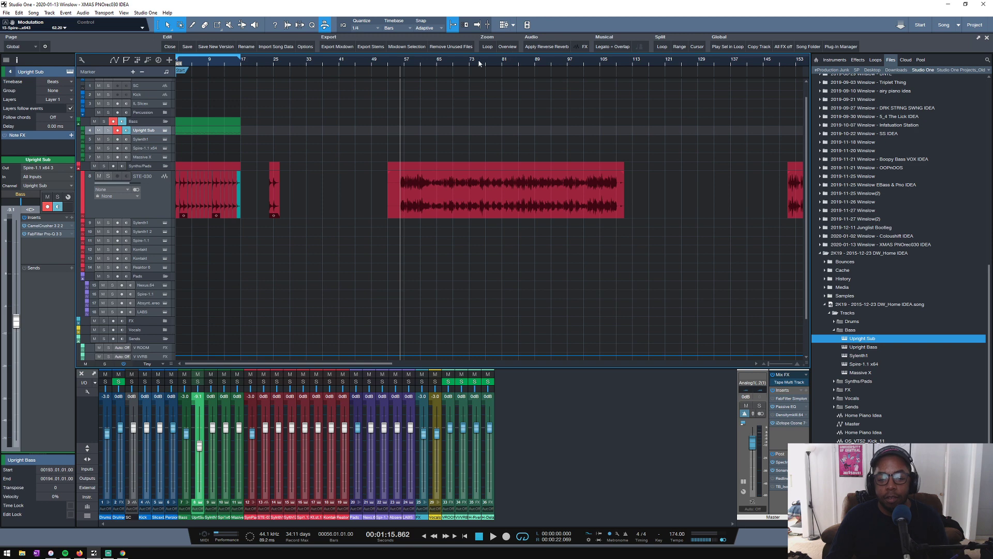
left_click_drag(409, 67, 505, 69)
left_click_drag(194, 68, 404, 84)
key("Home")
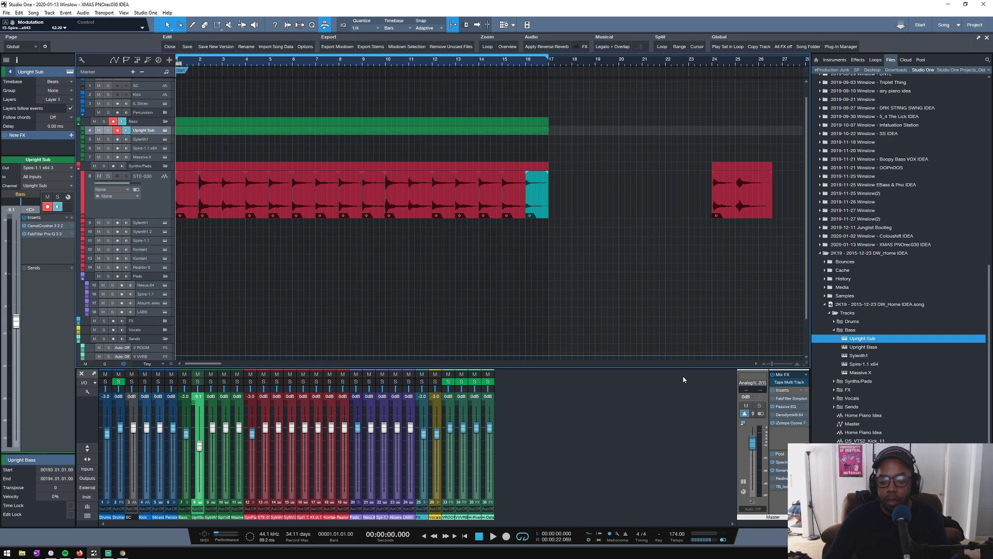
key("space")
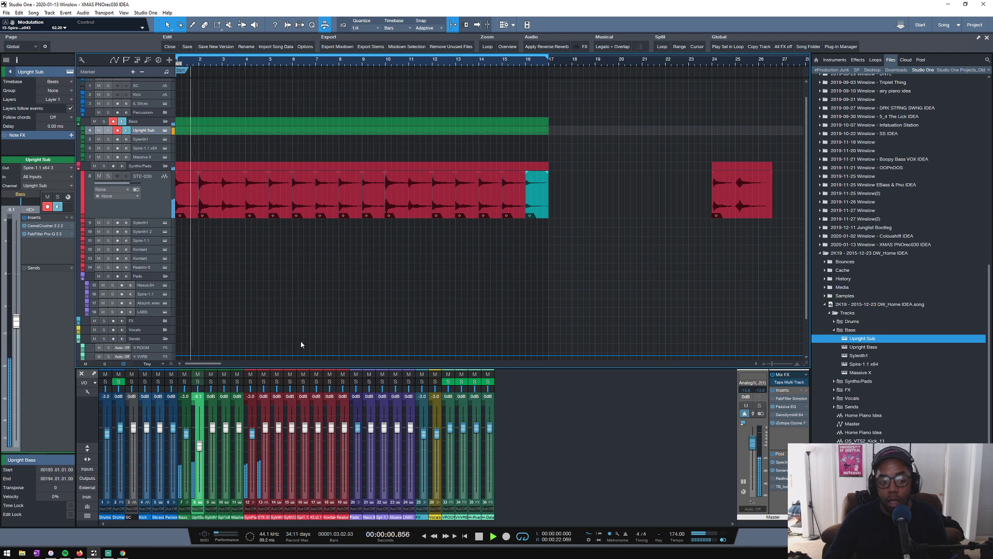
key("space")
- In TotalMix, set the Phones 1 output to 0.0 and raise the AN 1/2 software playback to 0.0 in its submix
left_click(891, 552)
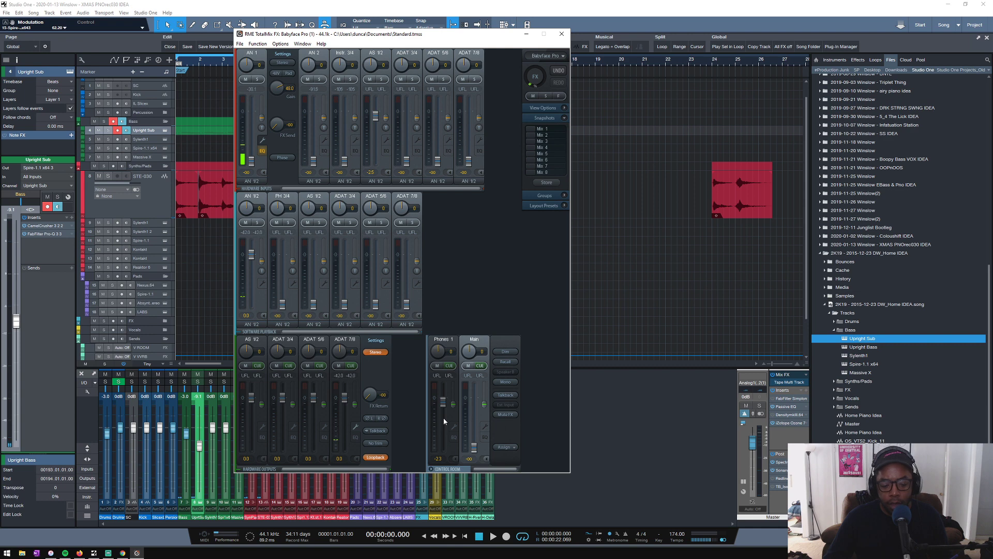
left_click_drag(443, 418, 442, 405)
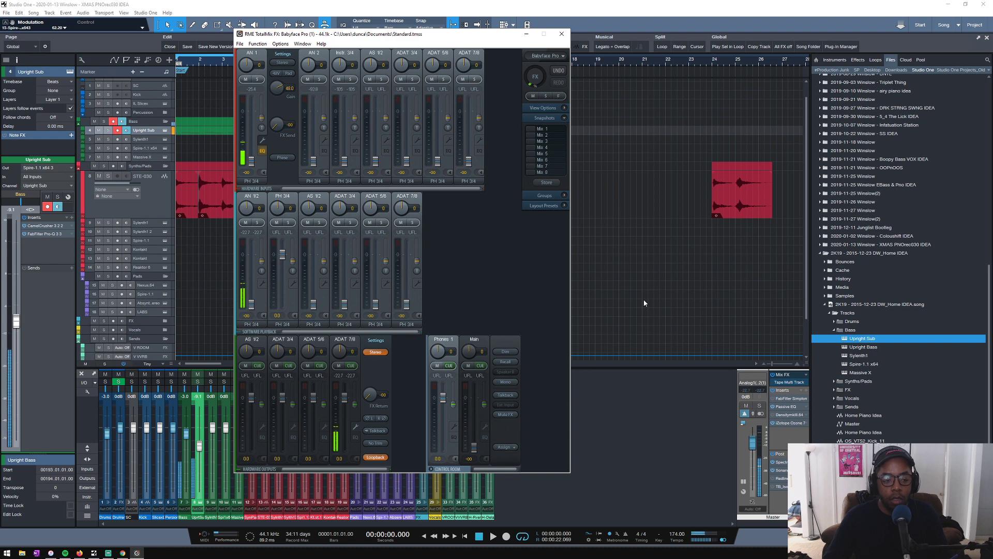
left_click(253, 296, "ctrl")
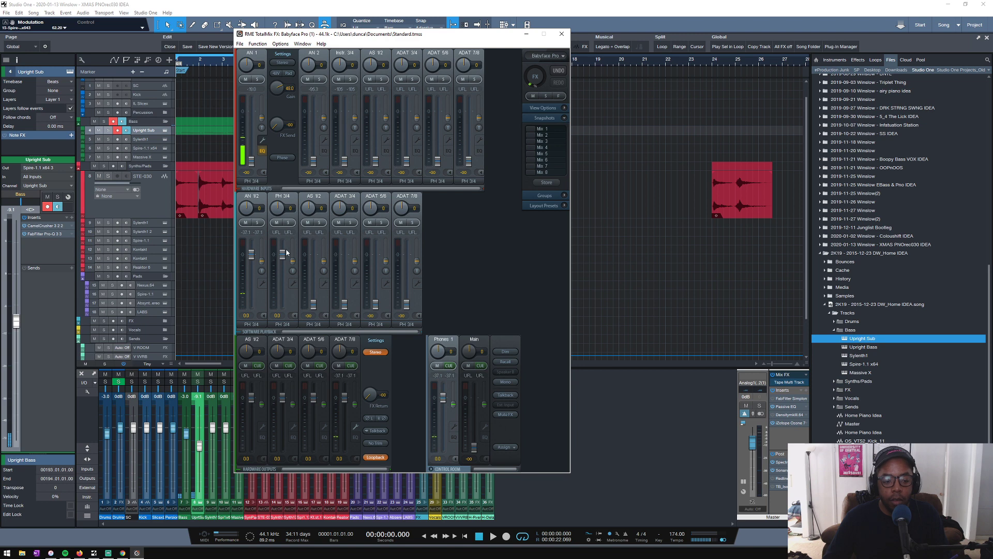
left_click(562, 35)
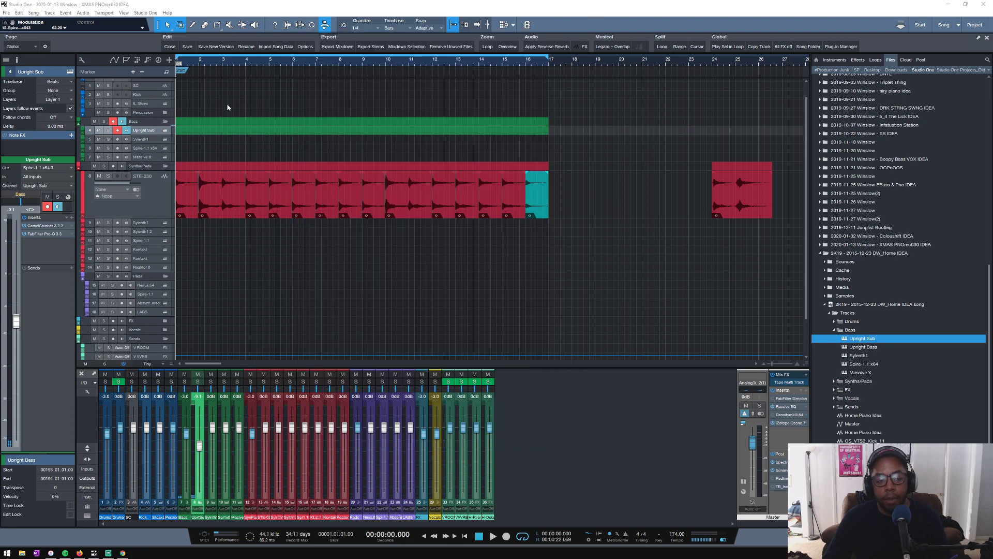
- Solo the STE-030 track at the start of the arrangement
left_click_drag(206, 65, 188, 88)
left_click(108, 176)
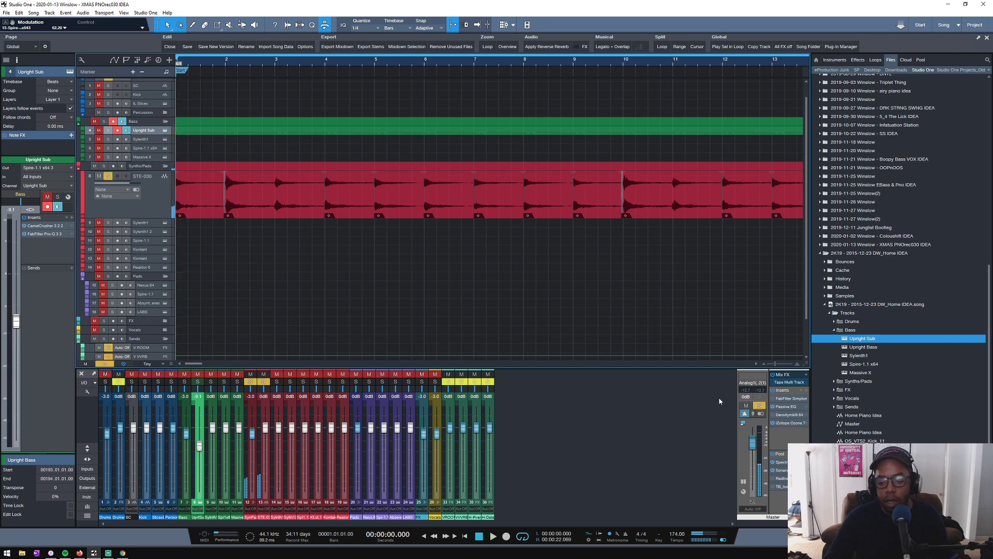
- Turn off Mono in the master channel's Sonarworks Reference 4 and open its filter type options
left_click(786, 470)
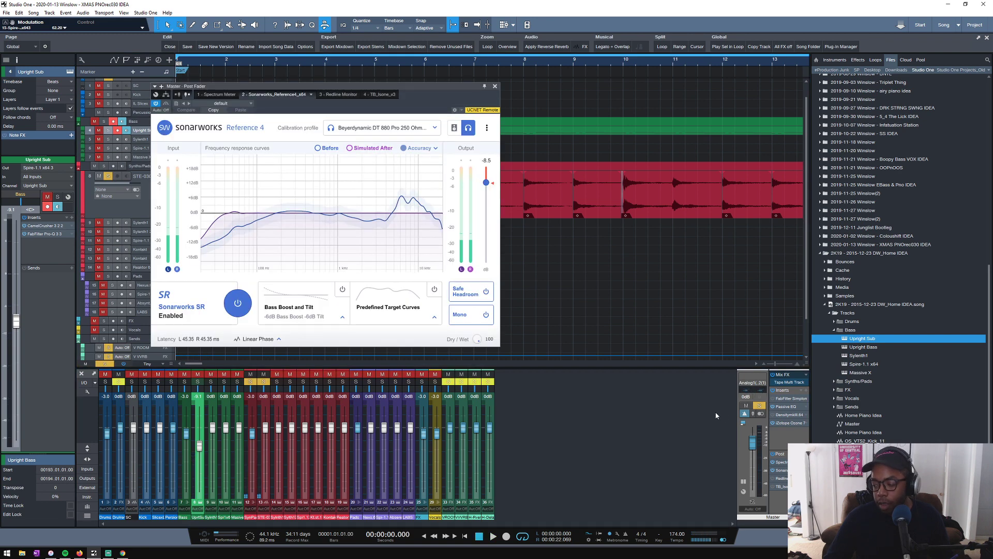
left_click(466, 315)
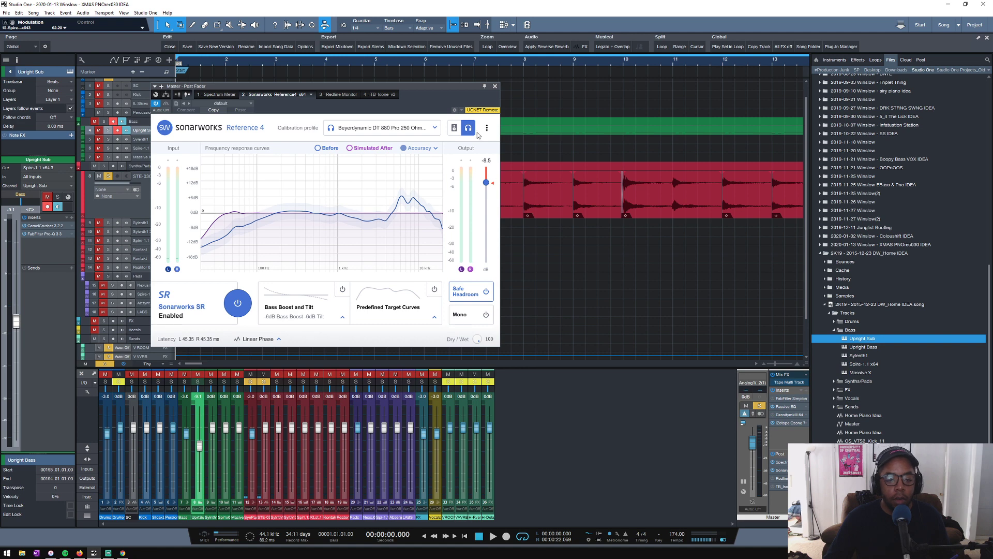
left_click(257, 339)
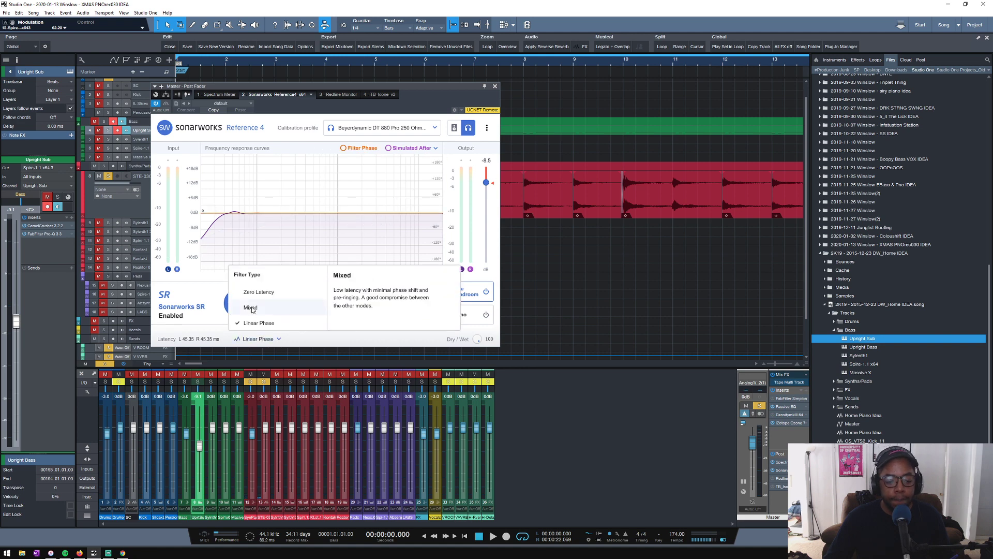
left_click(494, 86)
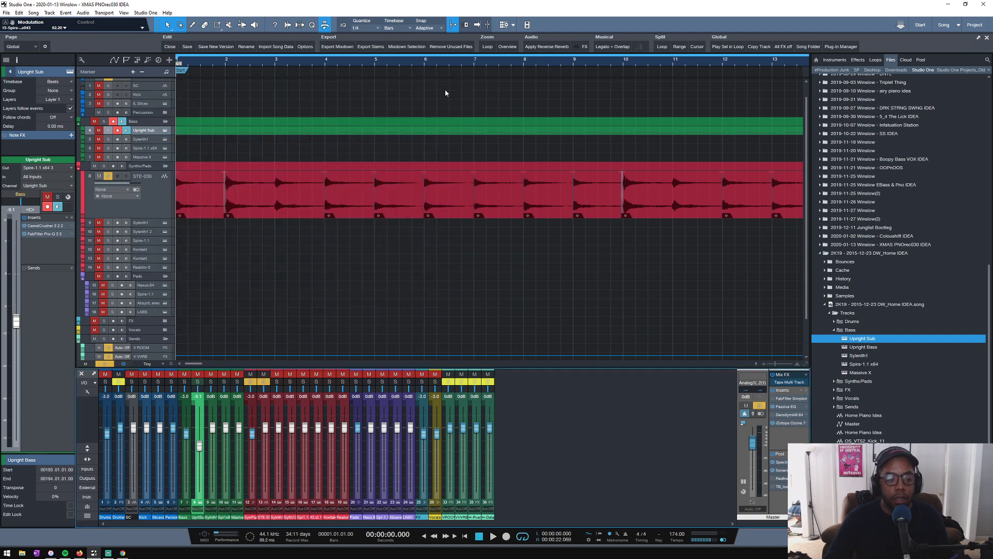
- Play the soloed STE-030 track from the start of the song while surveying its audio clips across the arrangement
key("space")
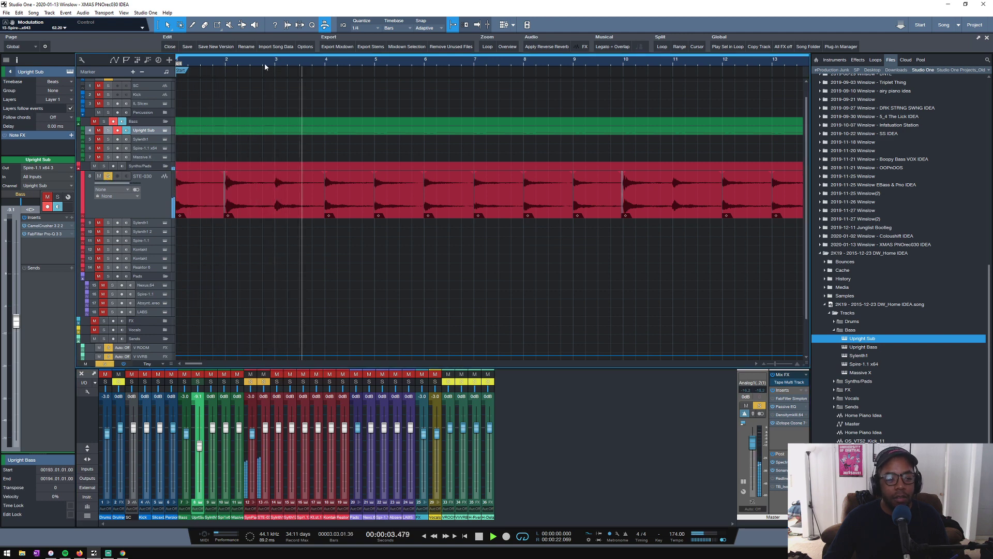
scroll(265, 64, "down", 3)
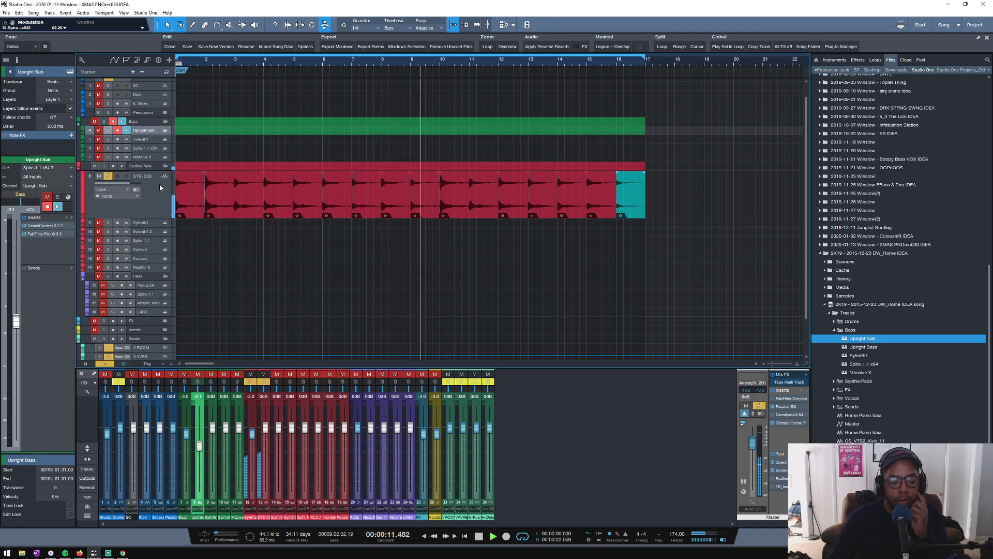
scroll(261, 61, "down", 2)
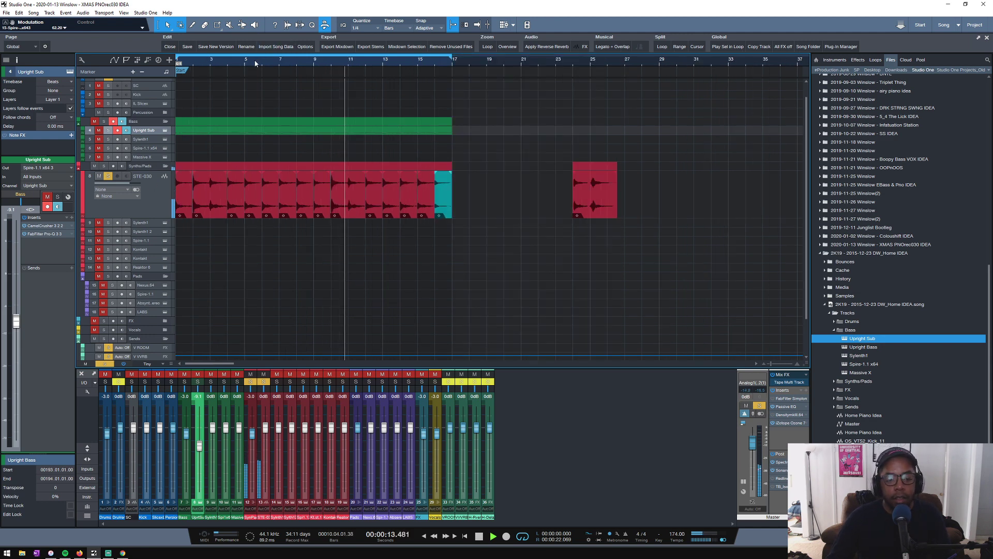
scroll(255, 63, "down", 1)
scroll(255, 63, "down", 1)
scroll(255, 63, "down", 1)
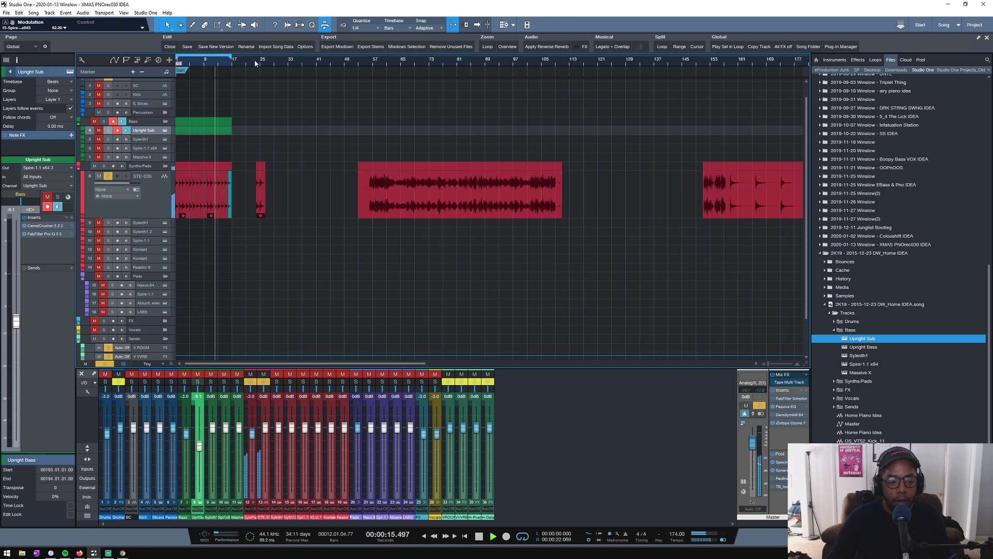
scroll(255, 63, "down", 1)
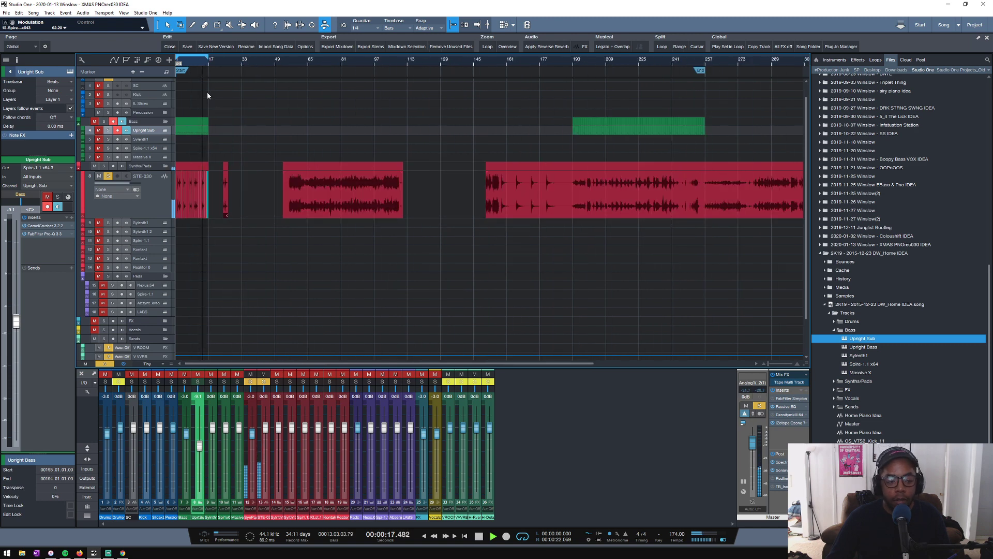
scroll(192, 62, "up", 3)
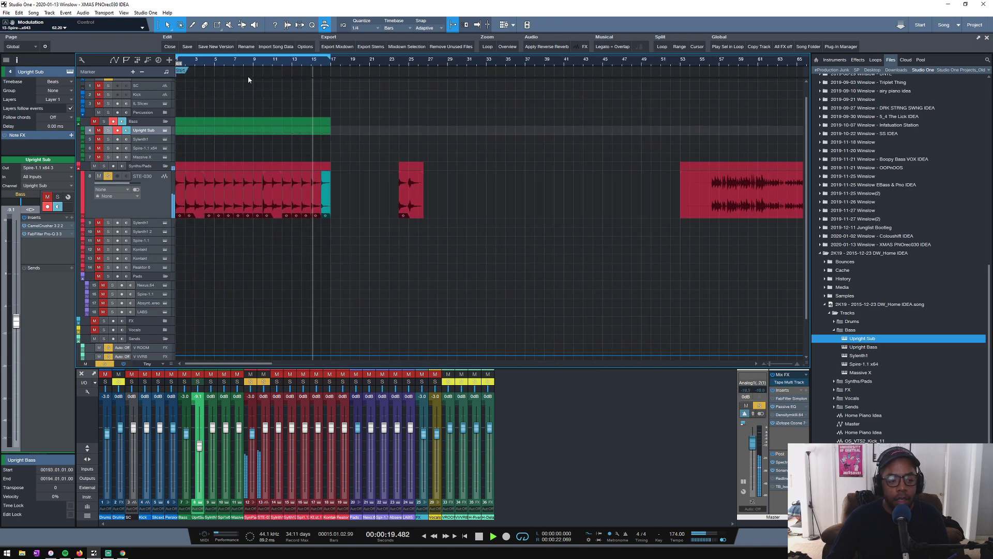
- Audition the long STE-030 recording in the arrangement from bar 56
key("space")
left_click_drag(232, 63, 361, 63)
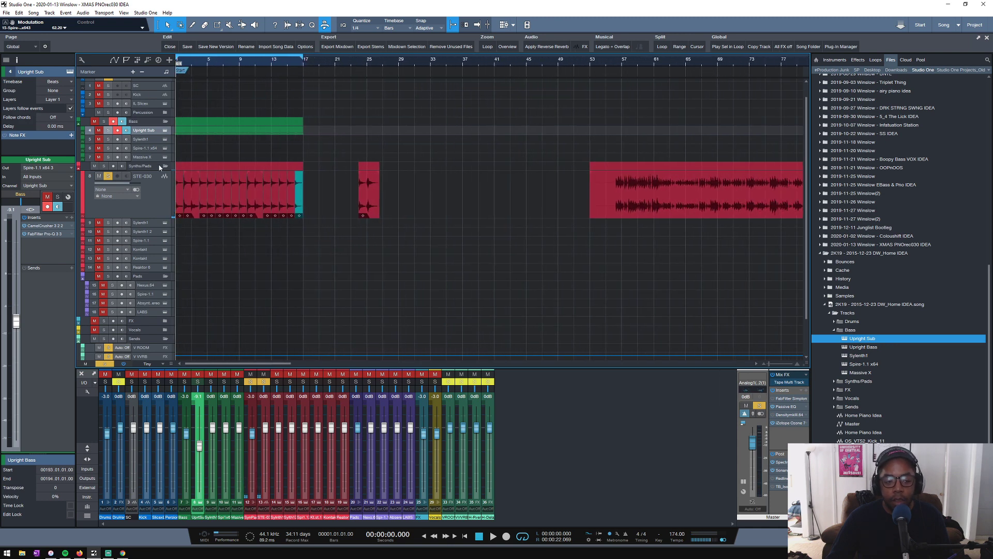
left_click(616, 65)
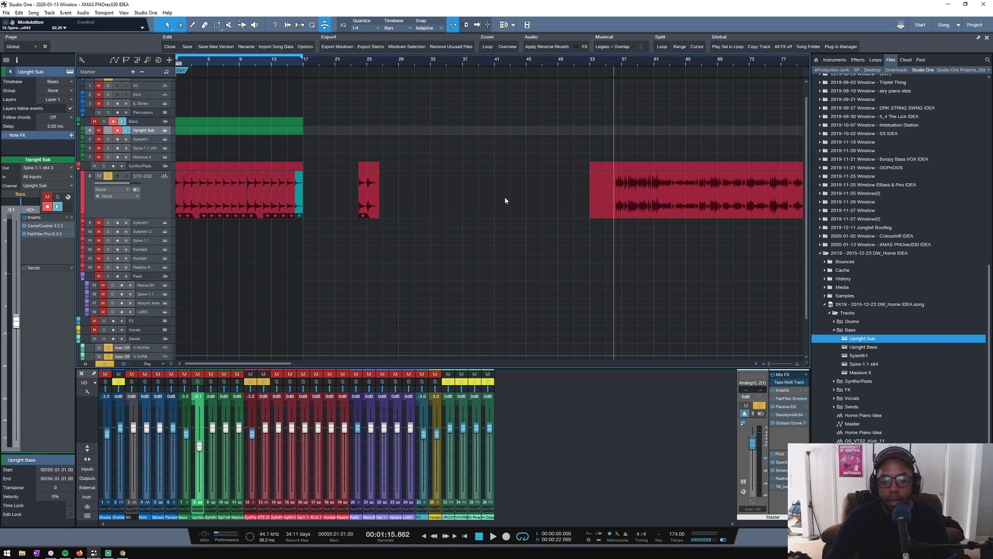
key("space")
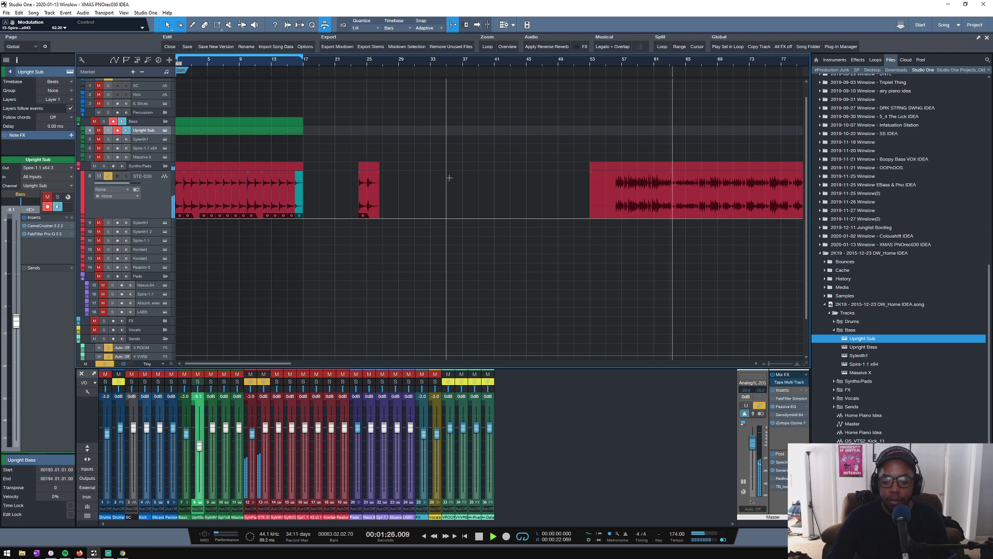
key("space")
left_click_drag(208, 65, 324, 66)
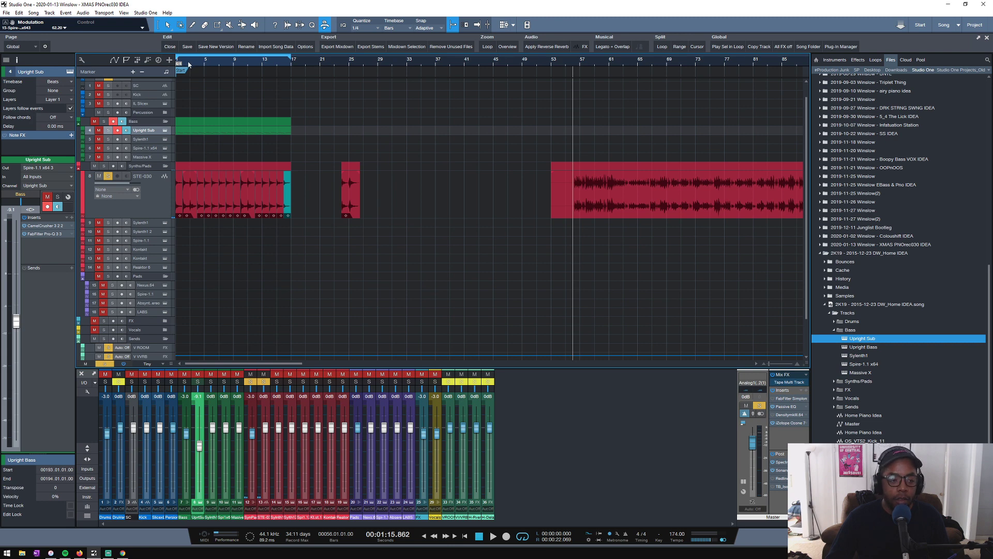
- Select the STE-030 track and play its first sixteen bars of clips from the start of the song
left_click_drag(188, 64, 254, 83)
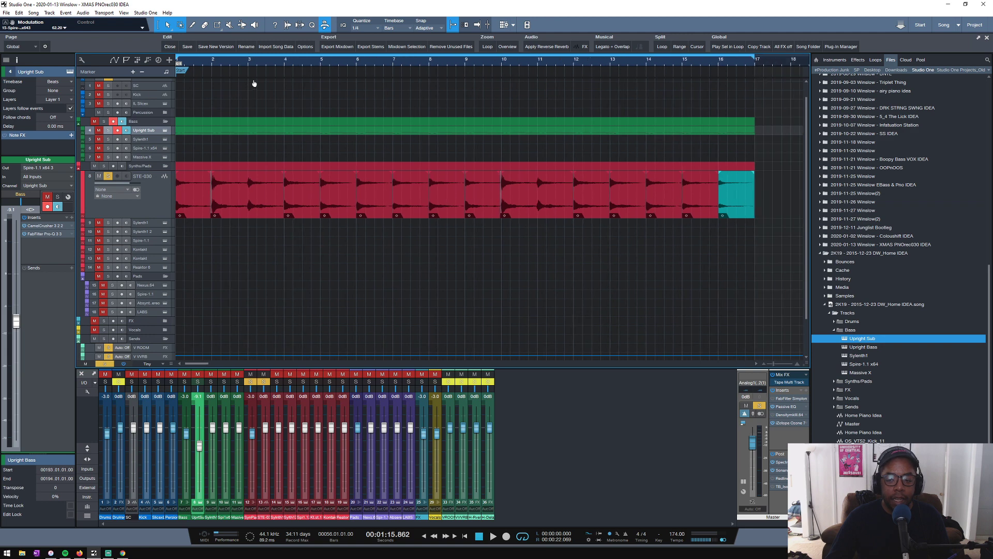
left_click(143, 203)
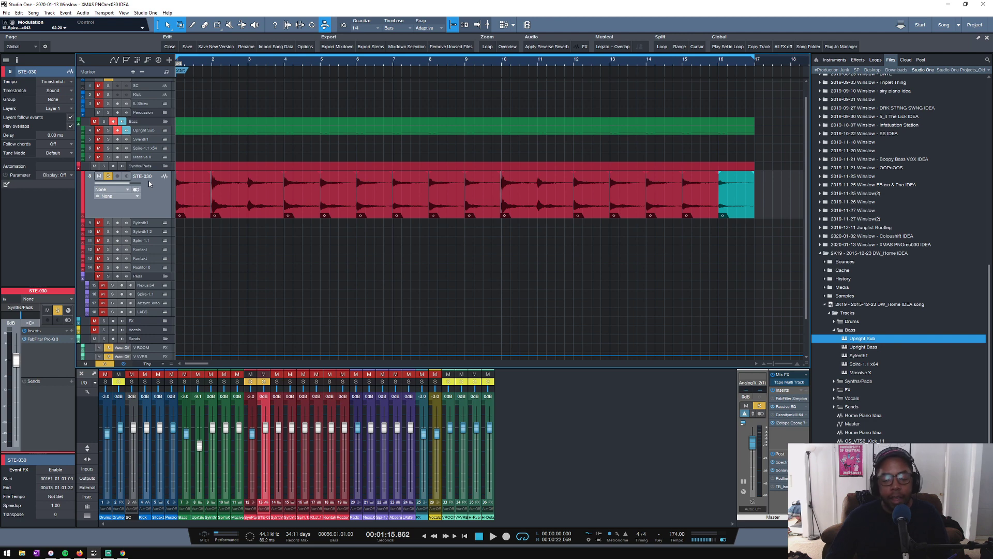
scroll(222, 65, "down", 3)
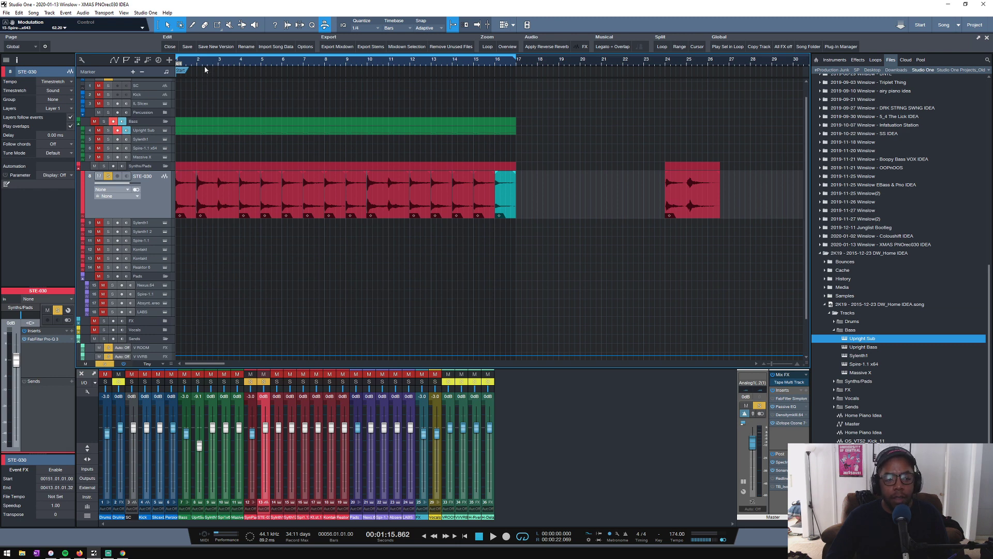
scroll(213, 72, "up", 2)
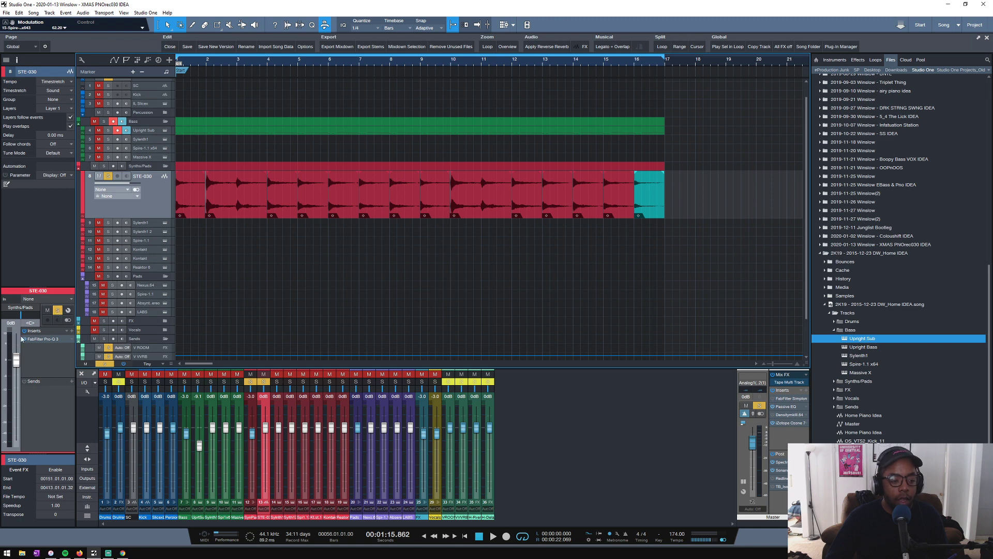
scroll(318, 61, "down", 5)
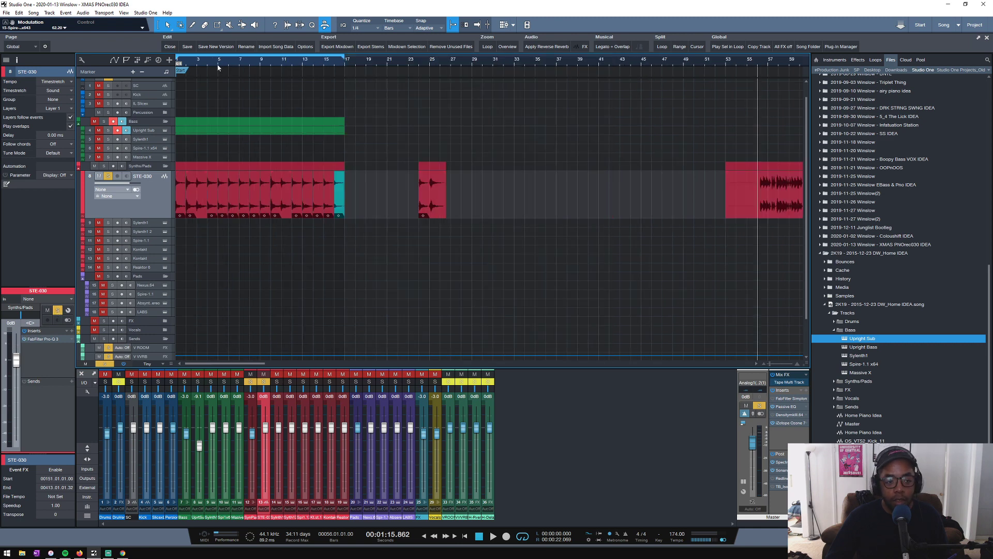
scroll(216, 64, "up", 2)
left_click_drag(215, 64, 368, 72)
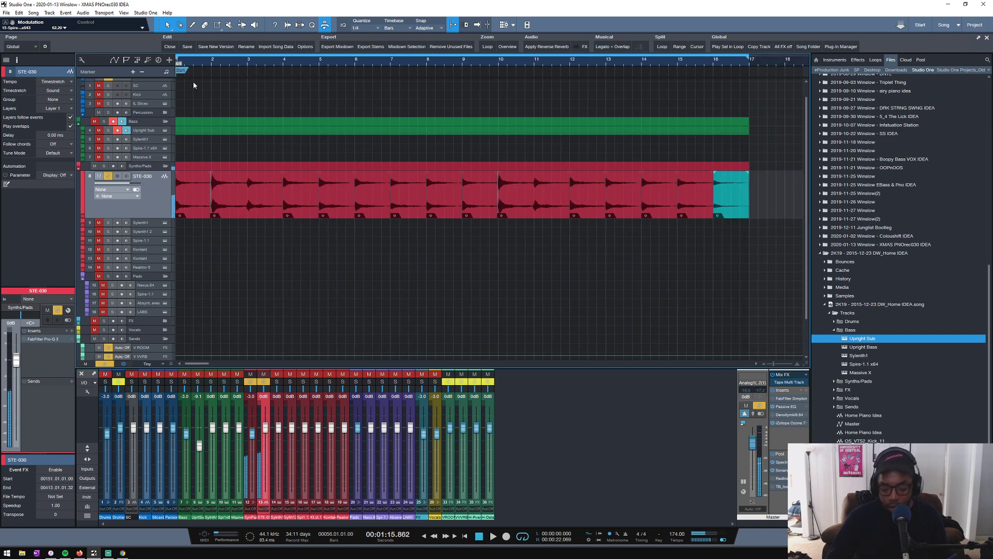
key("space")
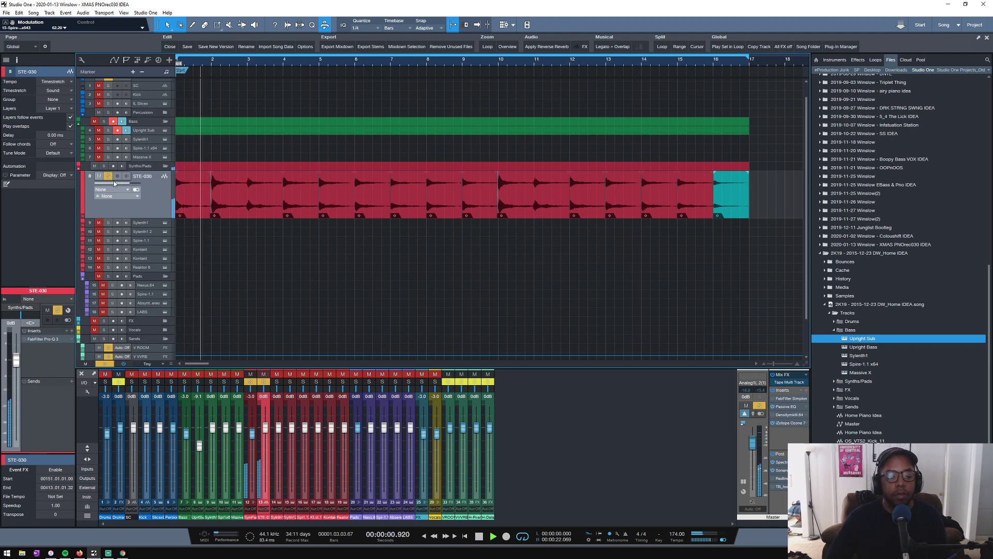
- In the STE-030 track's FabFilter Pro-Q 3, set the low-cut band's frequency to about 133 Hz
left_click(40, 339)
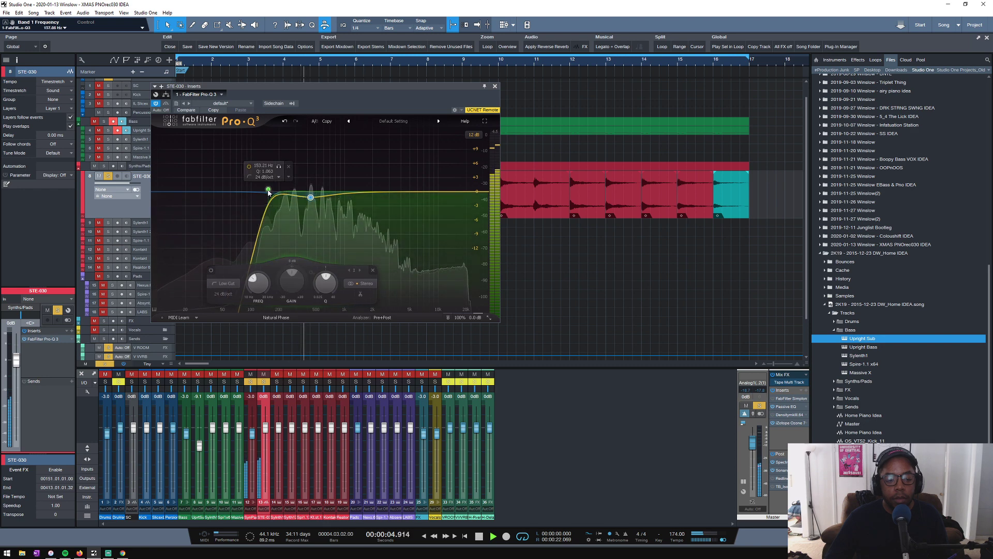
left_click_drag(252, 194, 263, 196)
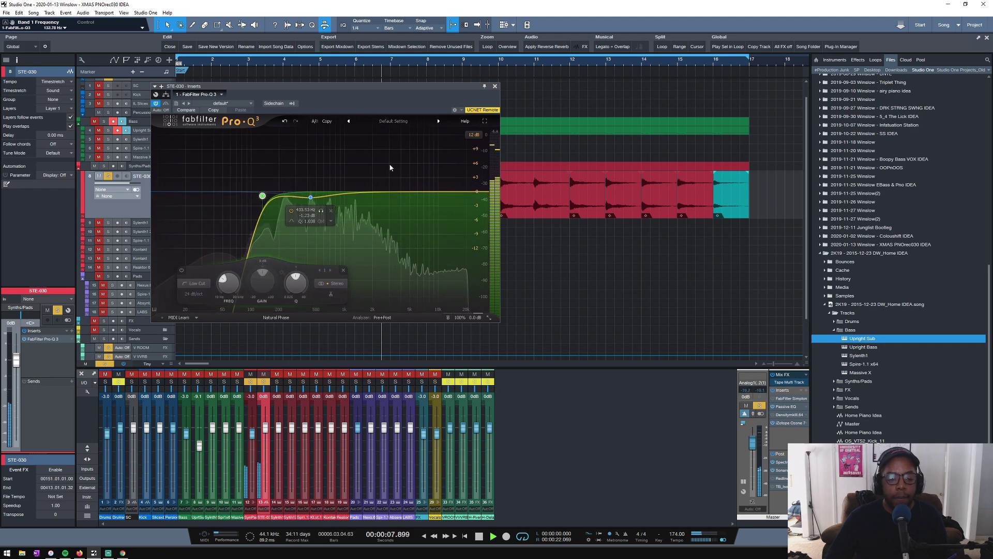
left_click(494, 86)
key("space")
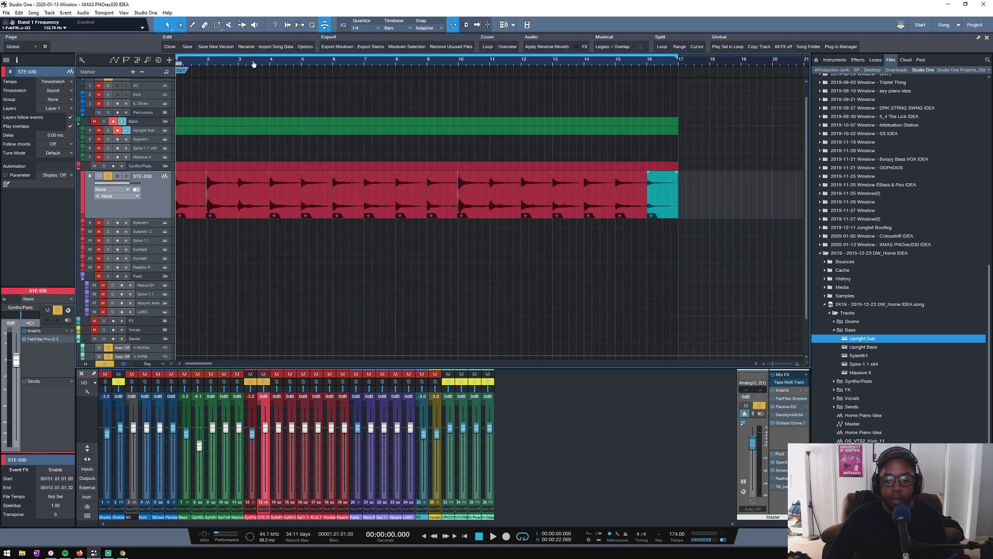
- Turn off solo on the STE-030 track and toggle the Upright Sub track's solo on and off
left_click_drag(262, 66, 282, 66)
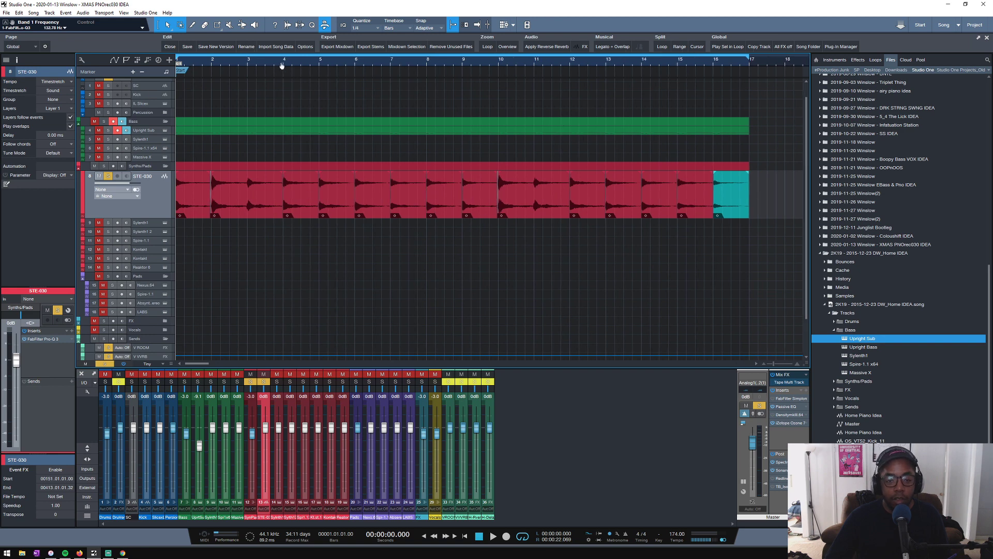
left_click(108, 176)
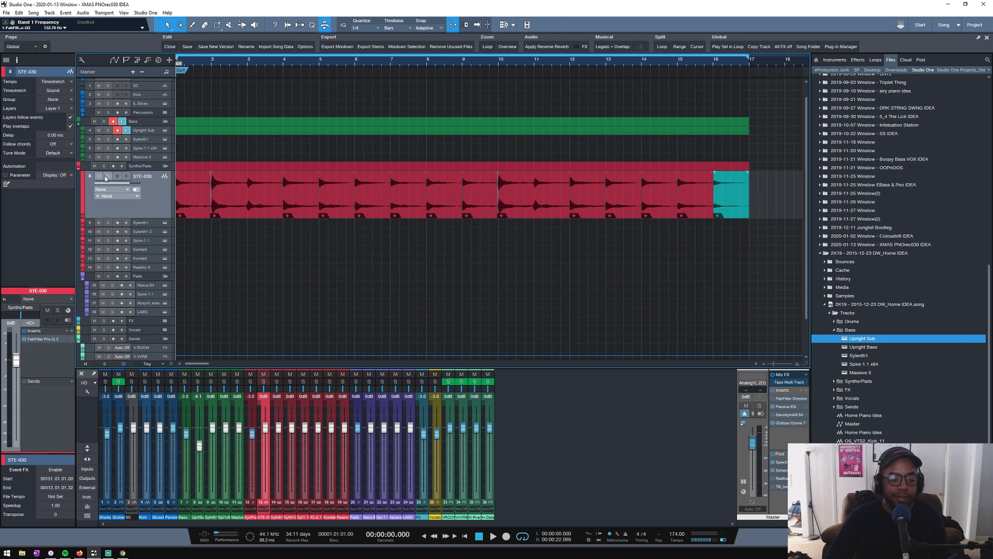
left_click(108, 131)
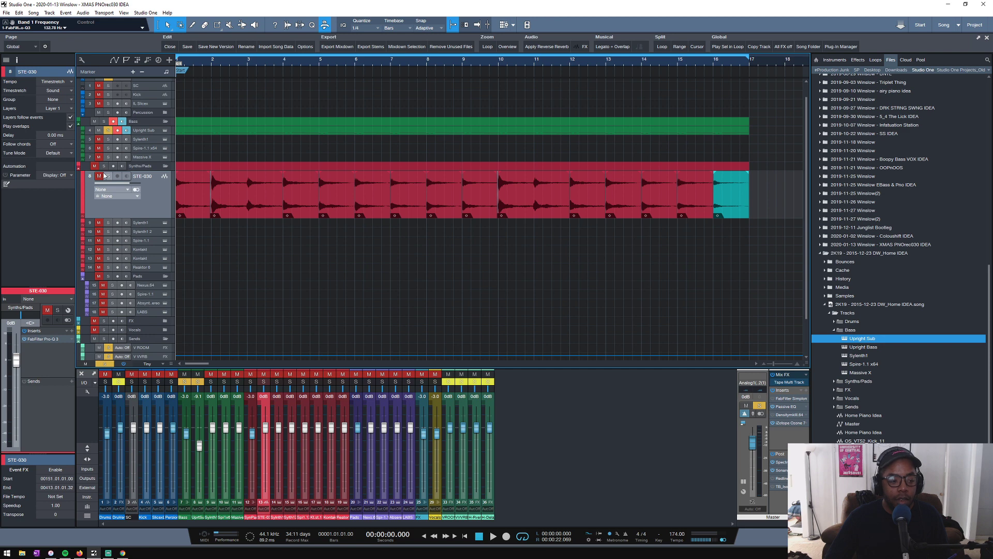
left_click(108, 131)
- Play all tracks from the start of the song and enlarge the Upright Sub track's height
key("space")
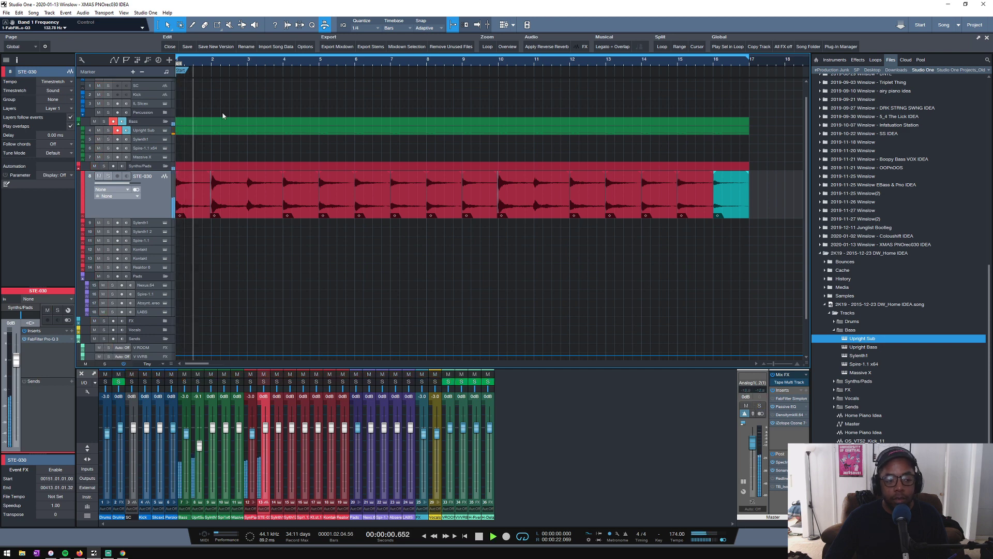
left_click(147, 131)
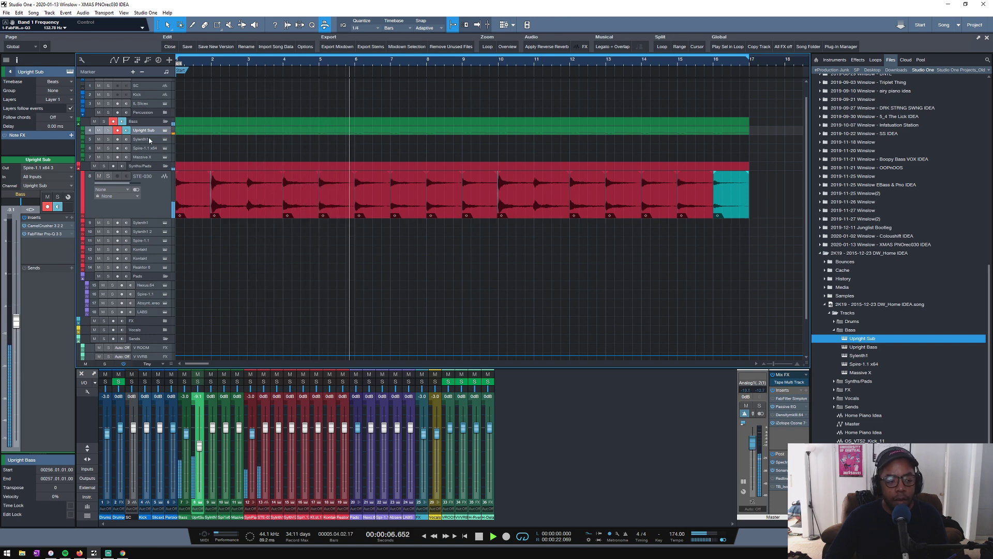
left_click_drag(145, 136, 148, 148)
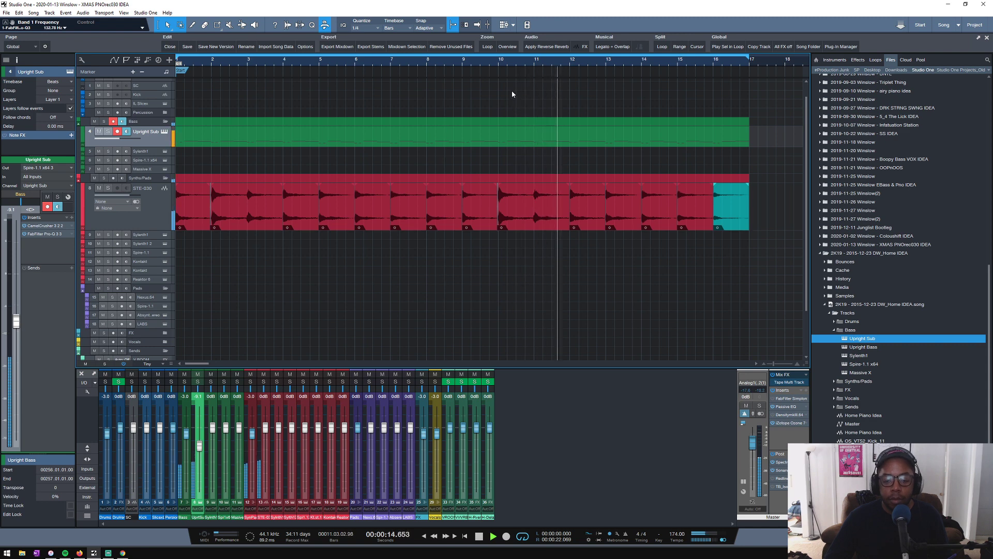
scroll(493, 62, "down", 3)
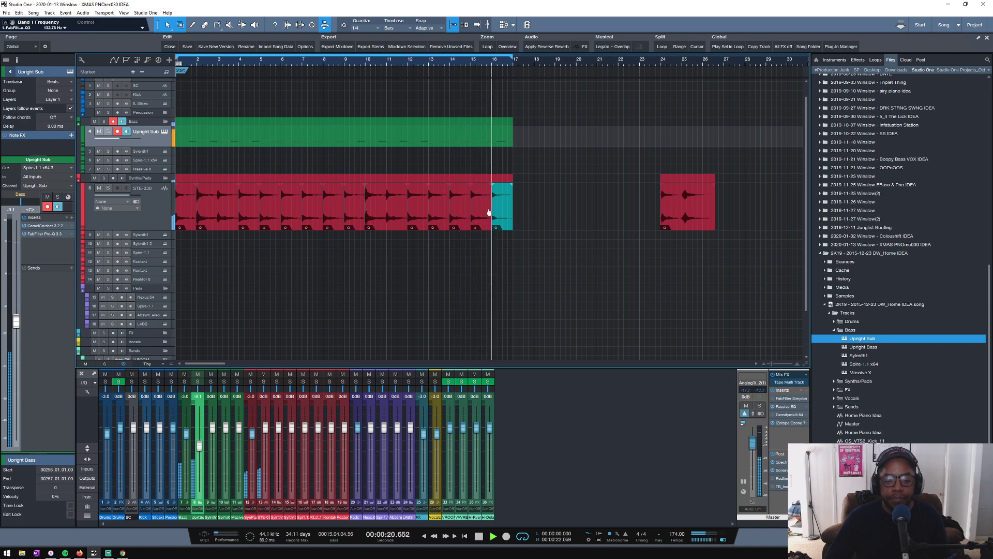
key("space")
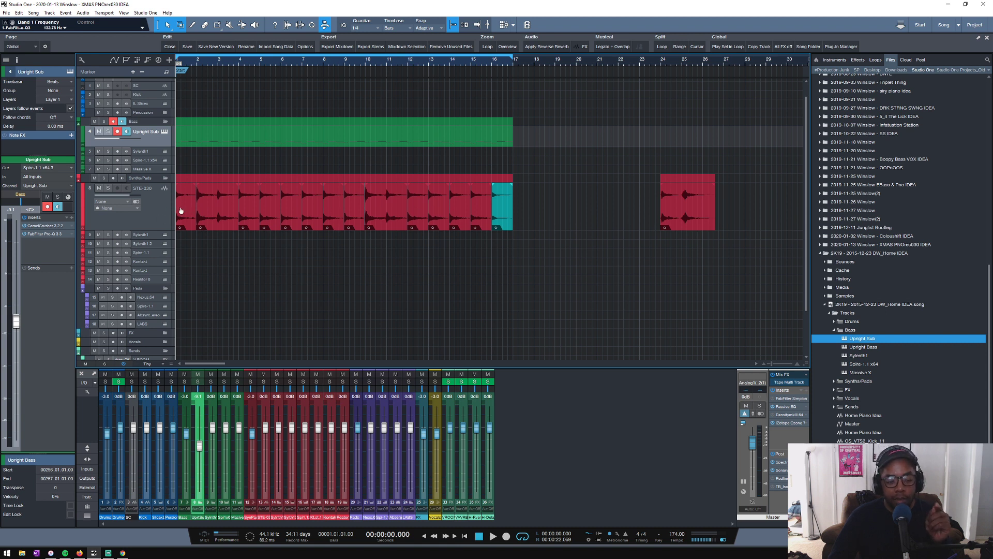
- Move the STE-030 clip at bar 24 to bar 49, copy the first clip to bar 17 and duplicate it through bar 20
scroll(508, 66, "down", 3)
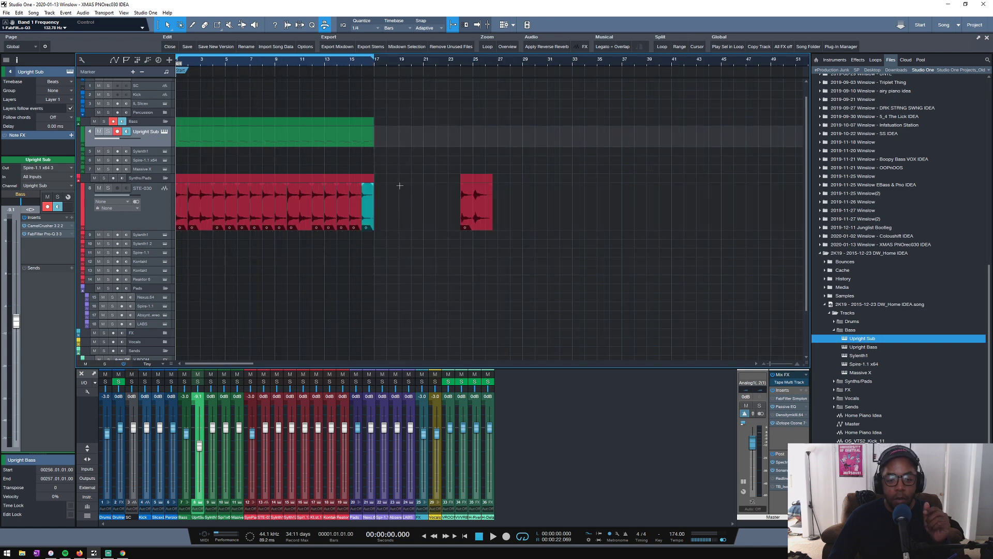
left_click_drag(471, 206, 781, 216)
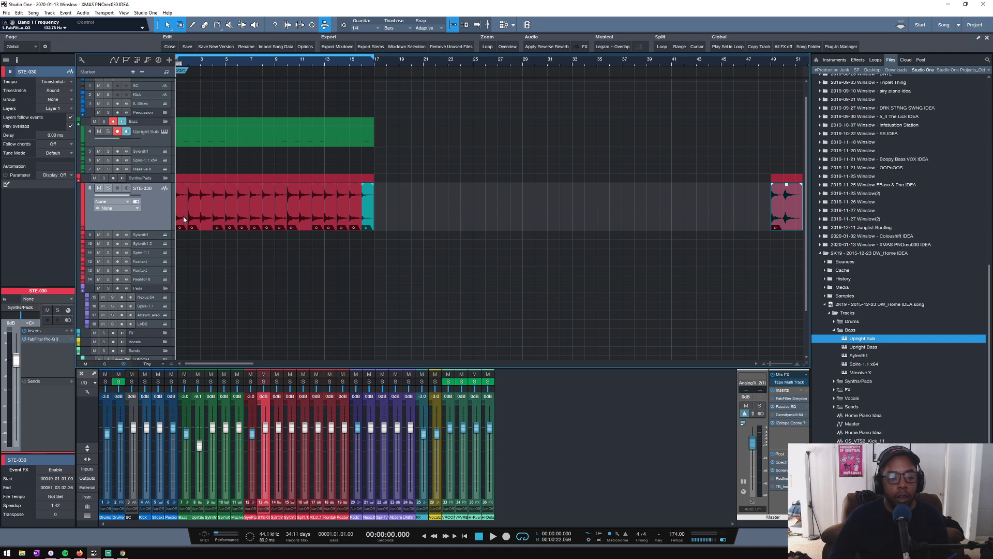
left_click_drag(183, 219, 377, 215)
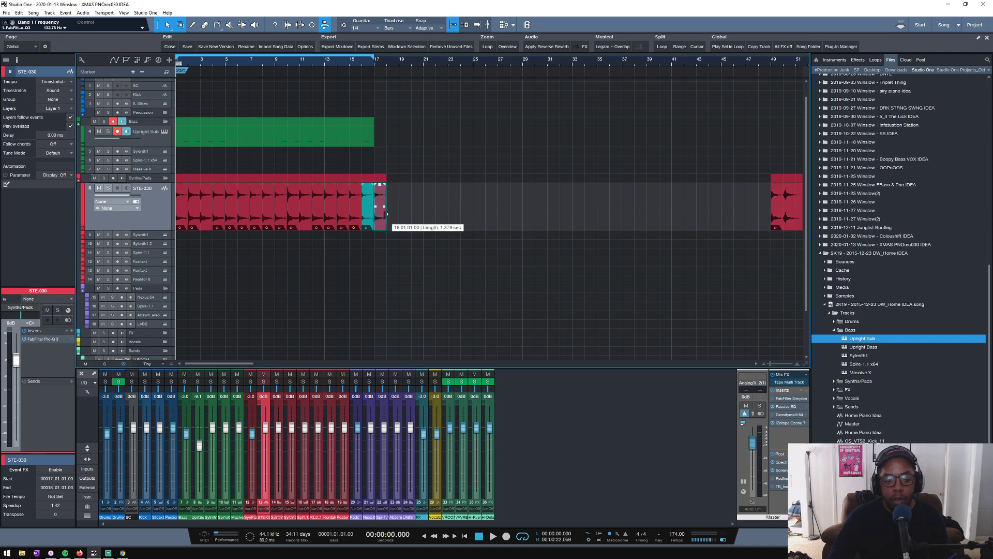
key("d")
key("d")
key("d")
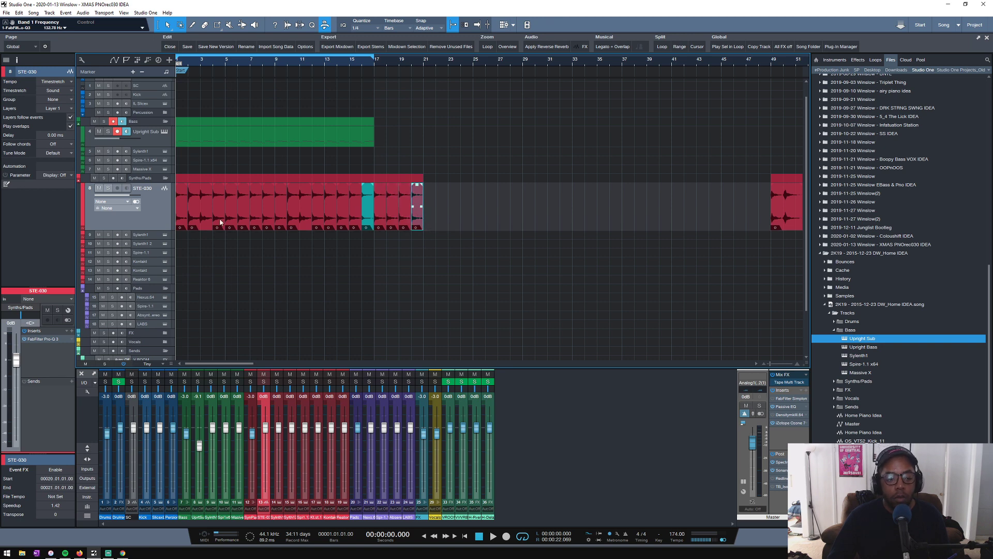
key("d")
key("d")
key("d")
key("d")
key("d")
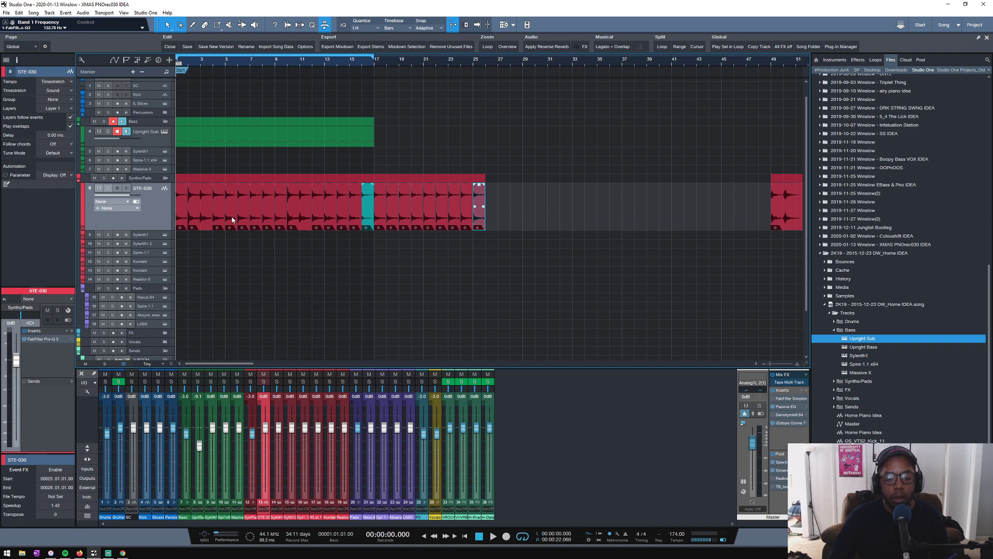
left_click_drag(503, 205, 428, 224)
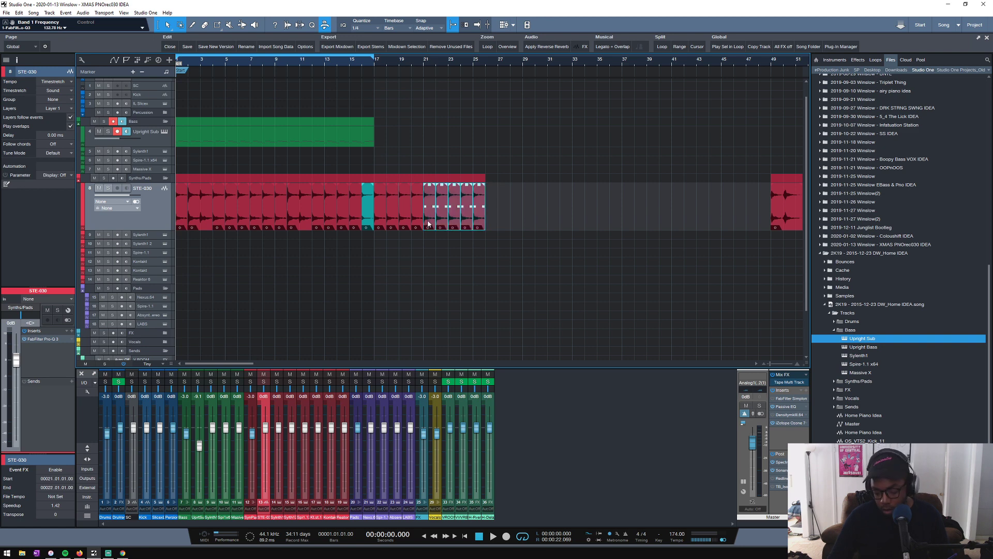
key("Delete")
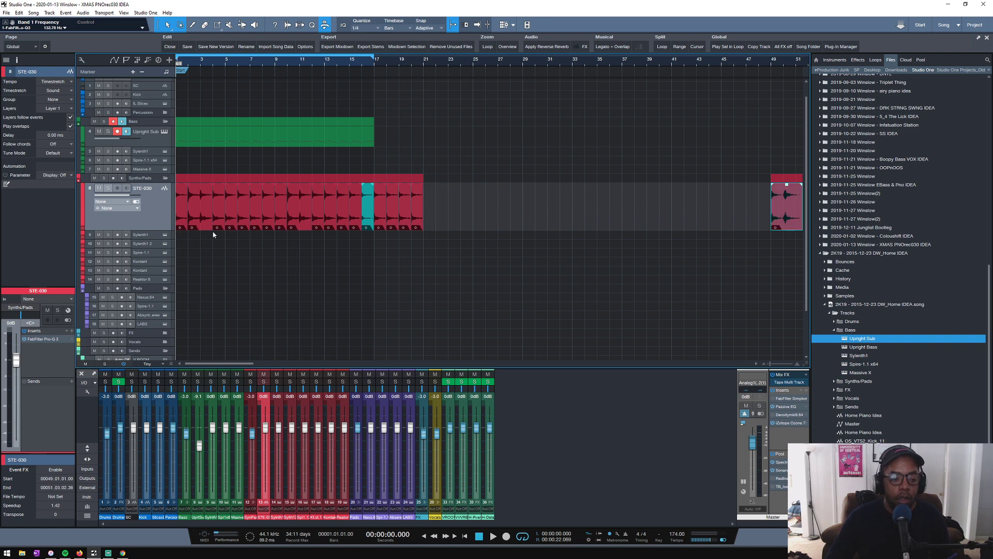
- Copy the four STE-030 clips in bars 5 to 8 to bar 21
left_click(229, 210)
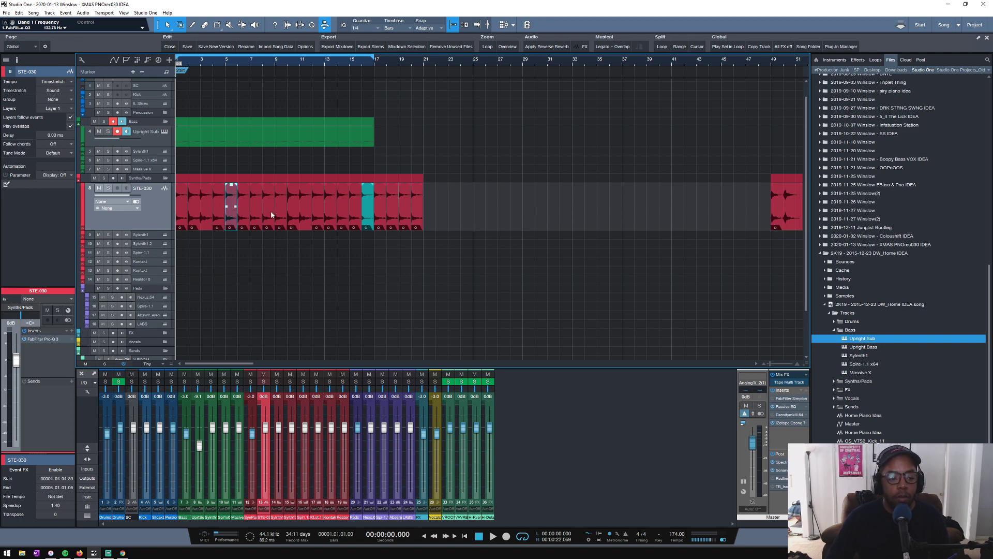
left_click(240, 215, "shift")
left_click(254, 216, "shift")
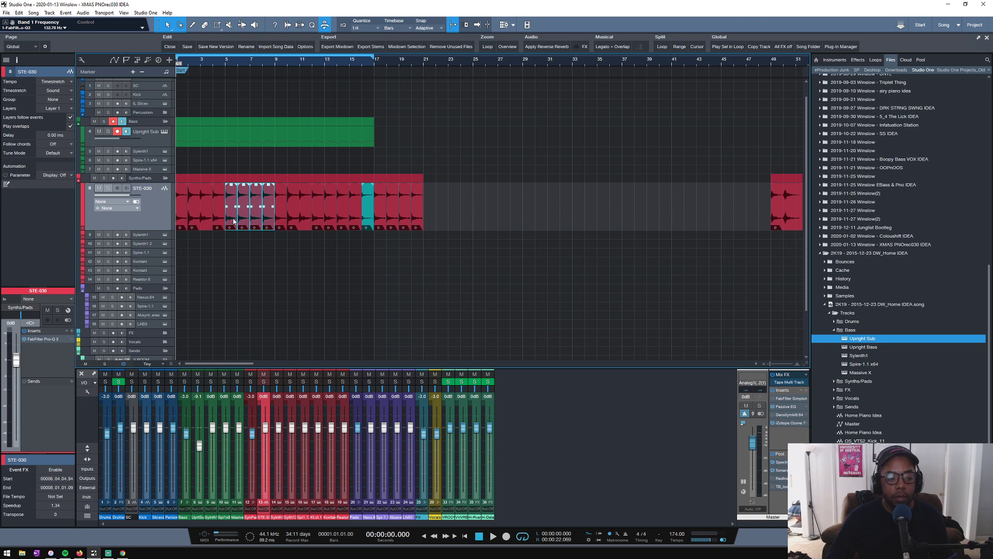
left_click_drag(233, 221, 432, 217)
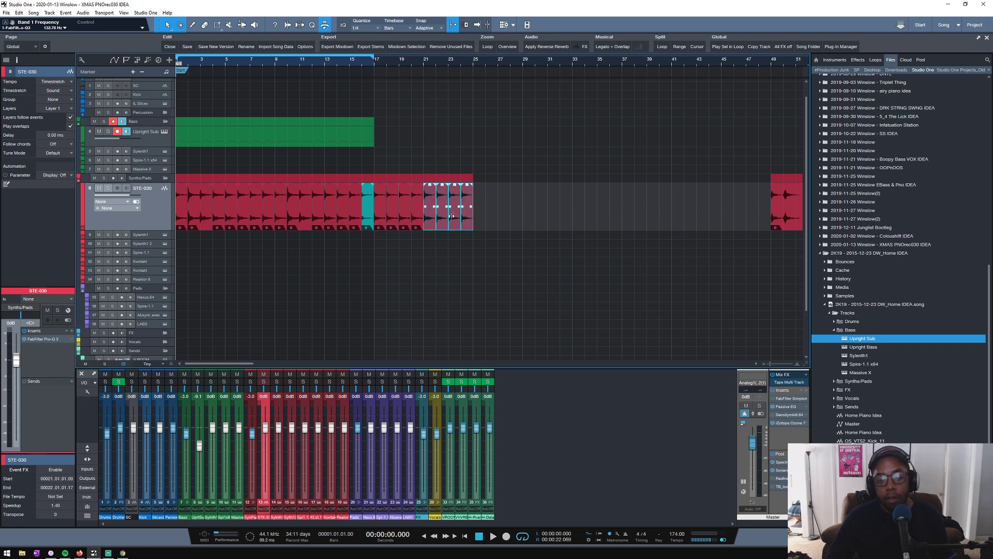
- Play the copied STE-030 clips from bar 17 and clear the clip selection
left_click(376, 66)
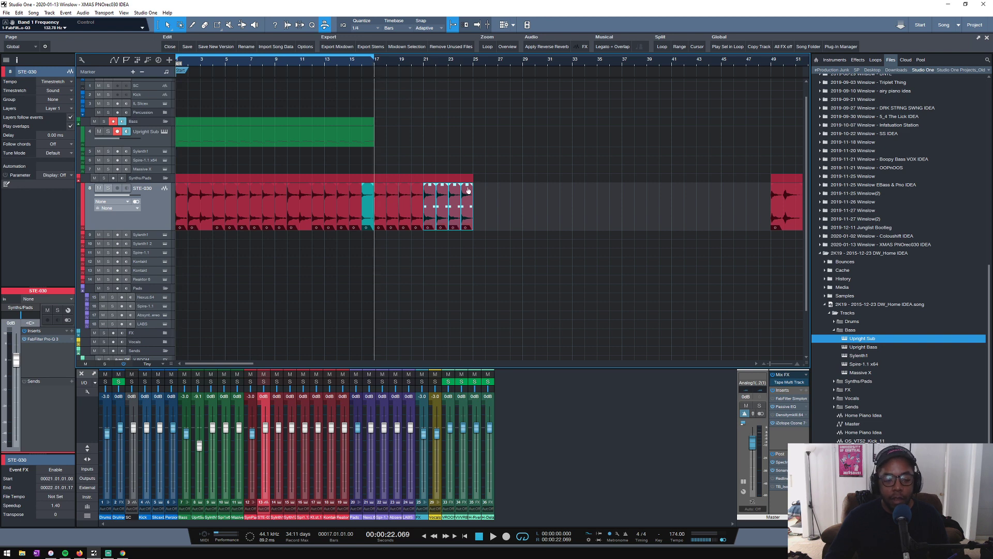
key("space")
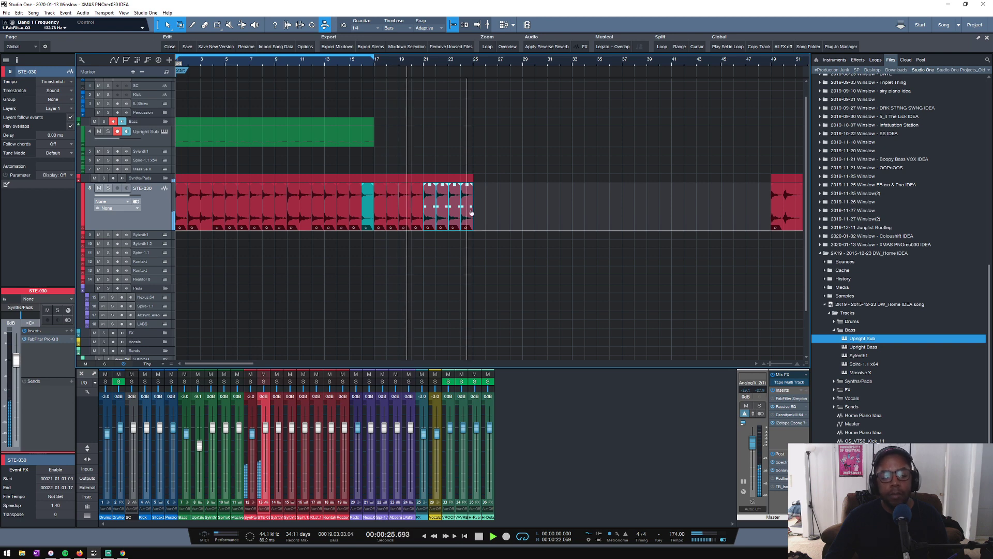
left_click(489, 219)
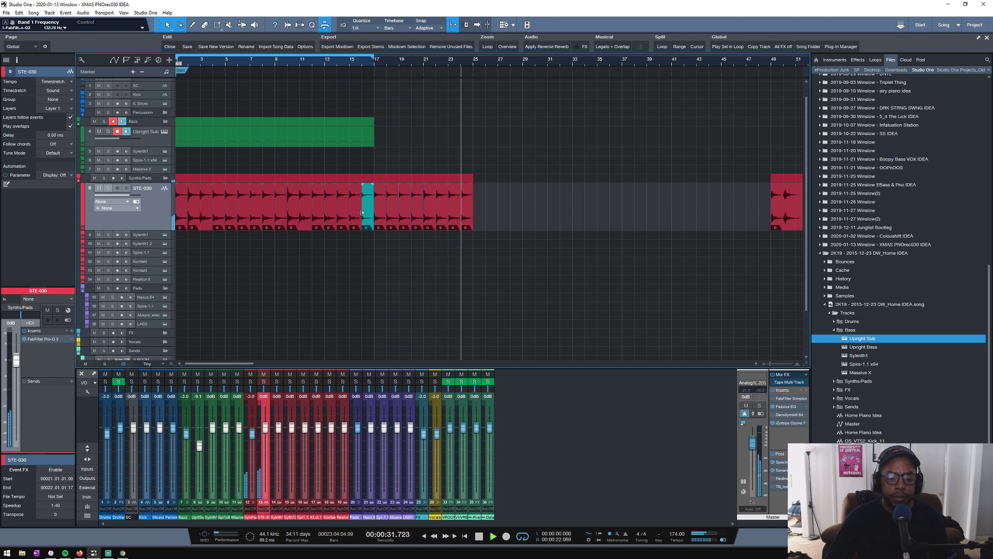
- Stop playback and copy the STE-030 clip from bar 9 to fill bars 25 to 28
key("space")
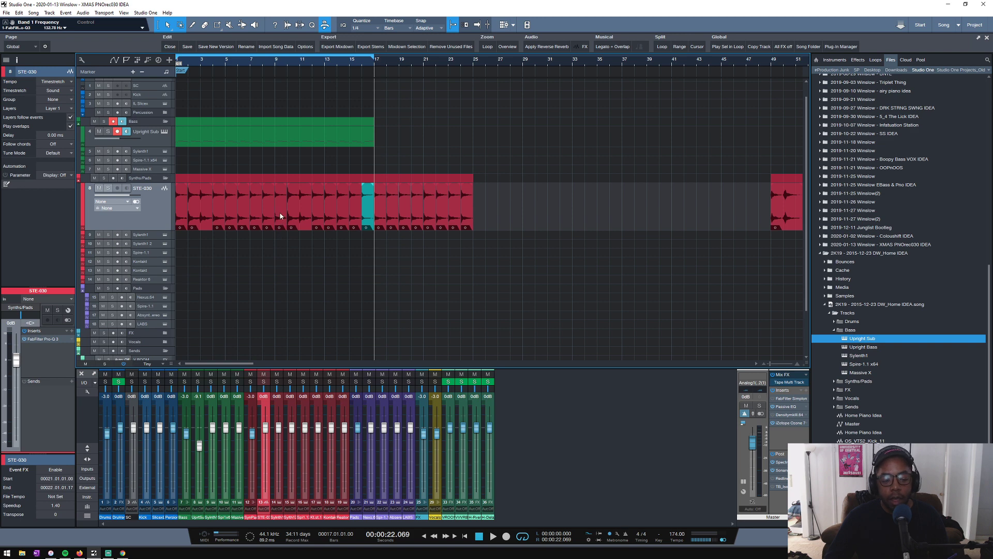
left_click(298, 211)
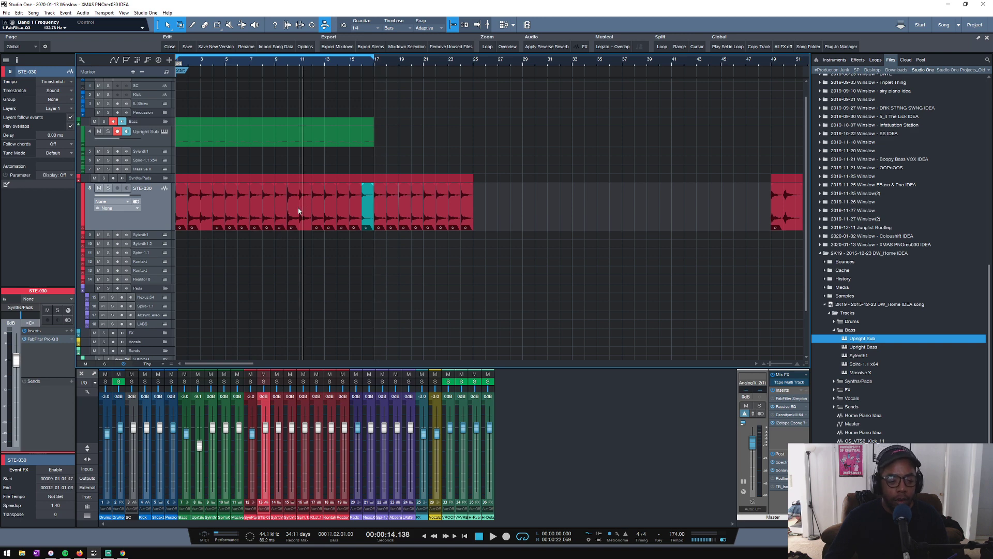
left_click(499, 217)
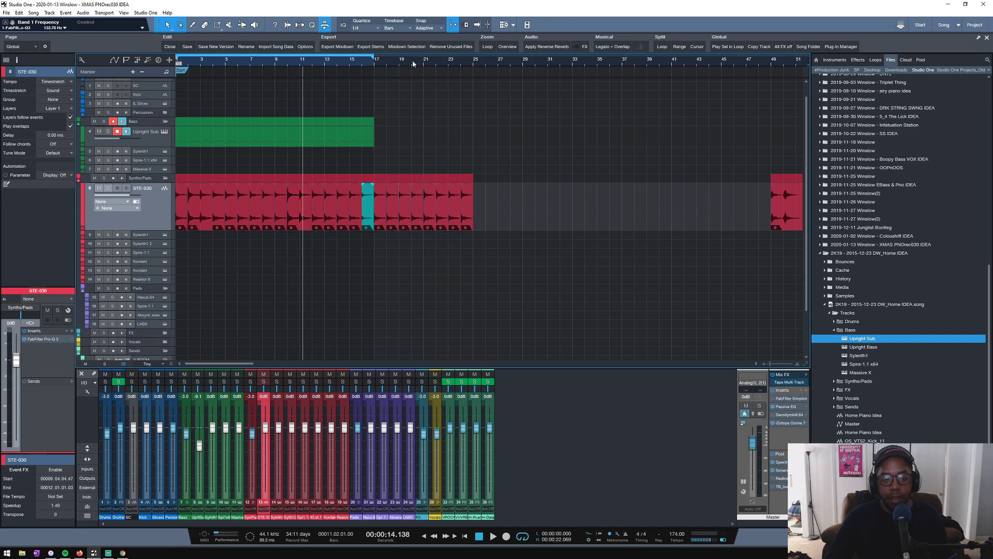
left_click(374, 61)
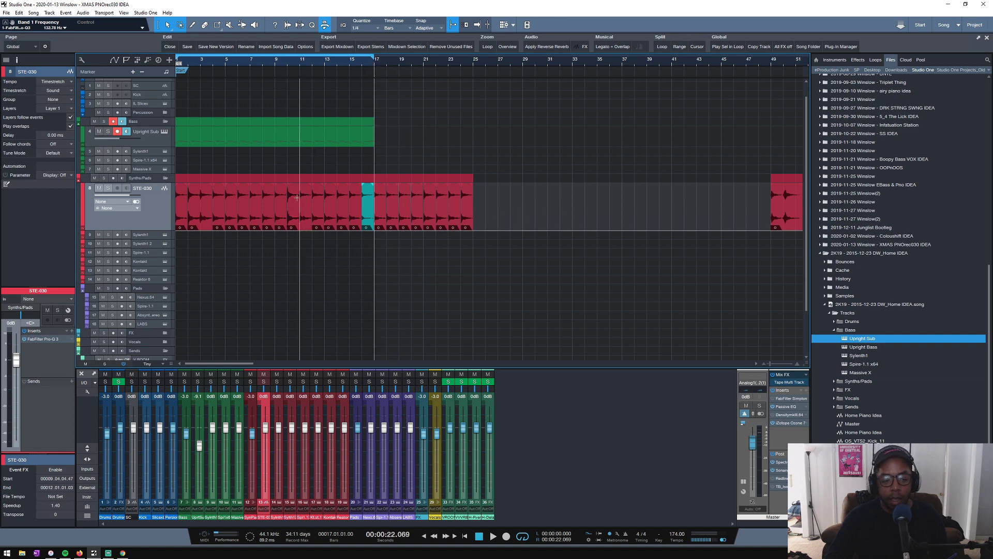
left_click(276, 63)
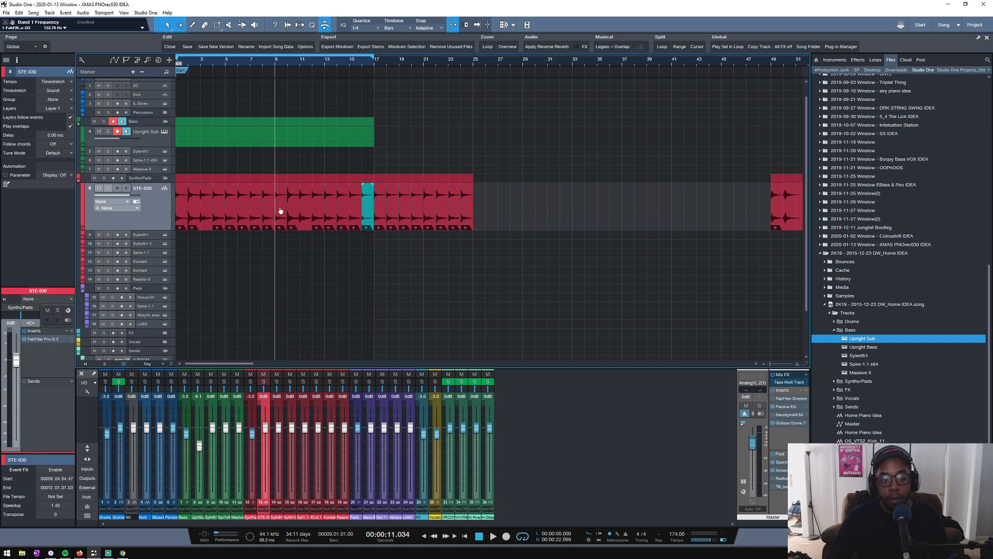
left_click_drag(281, 212, 517, 215)
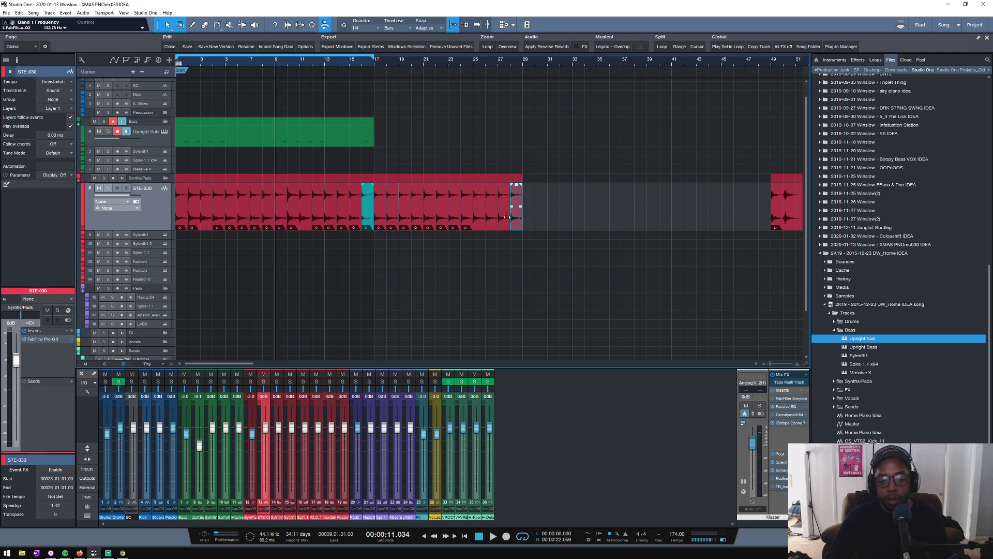
- Check the STE-030 clips at bars 13, 8 and 16, and play the sequence from bar 15 and from the end of bar 22
left_click(332, 217)
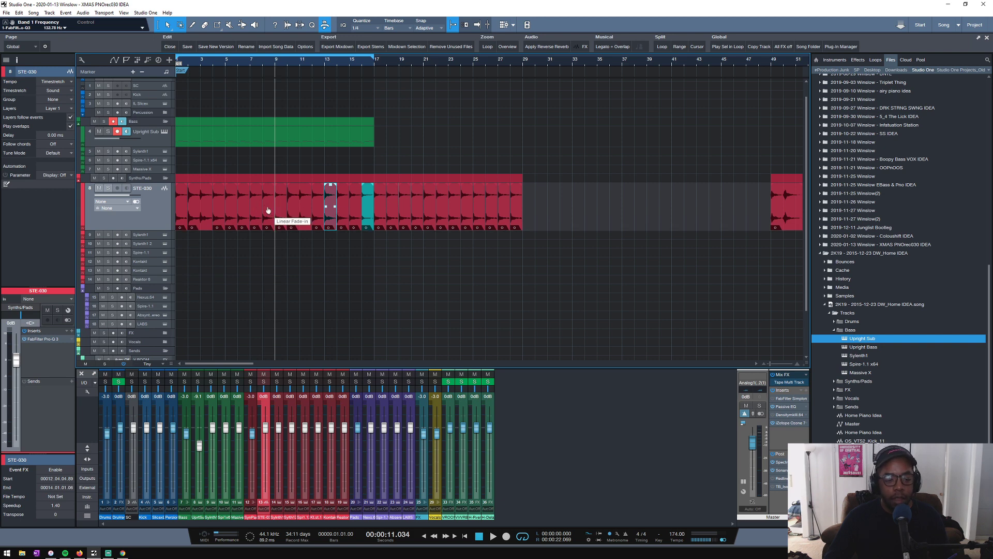
left_click(267, 218)
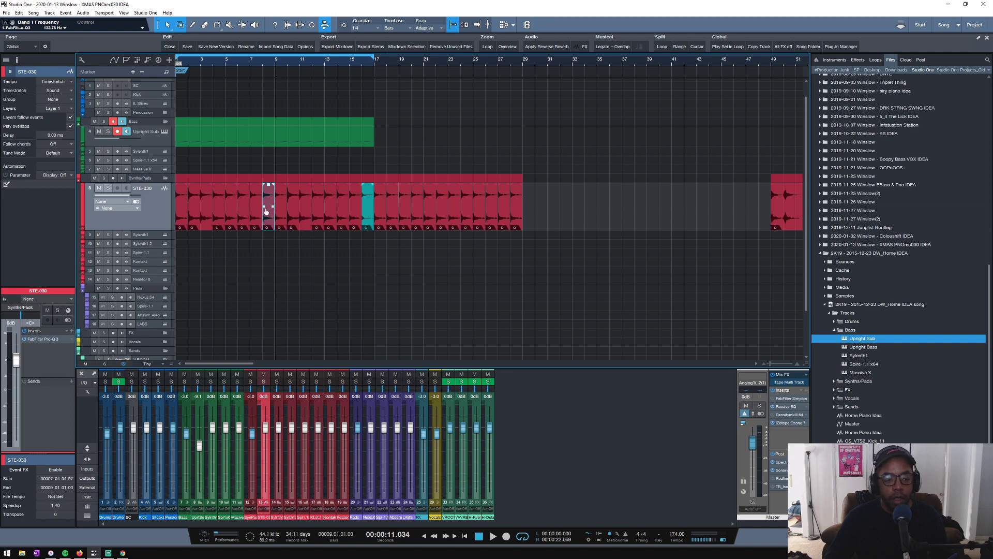
left_click(370, 217)
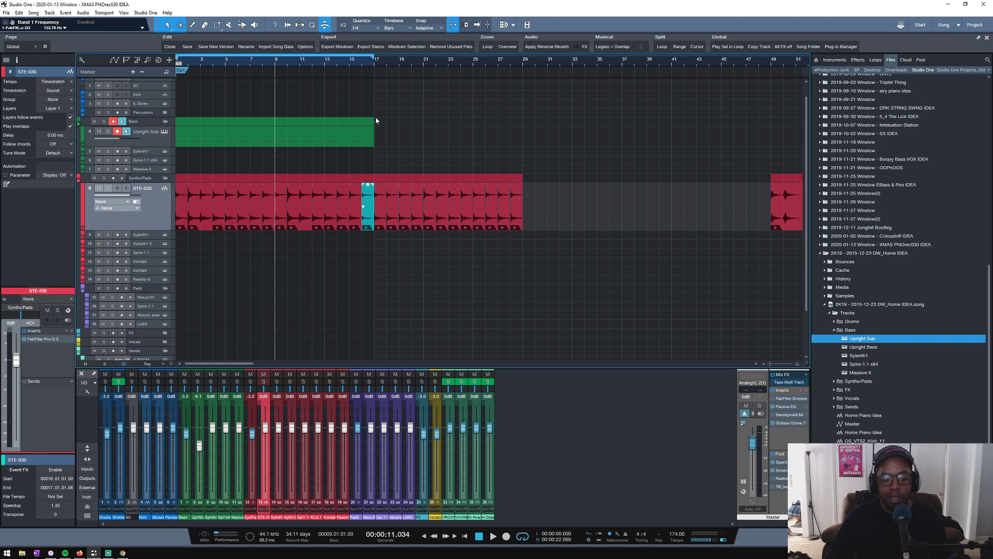
left_click(351, 63)
key("space")
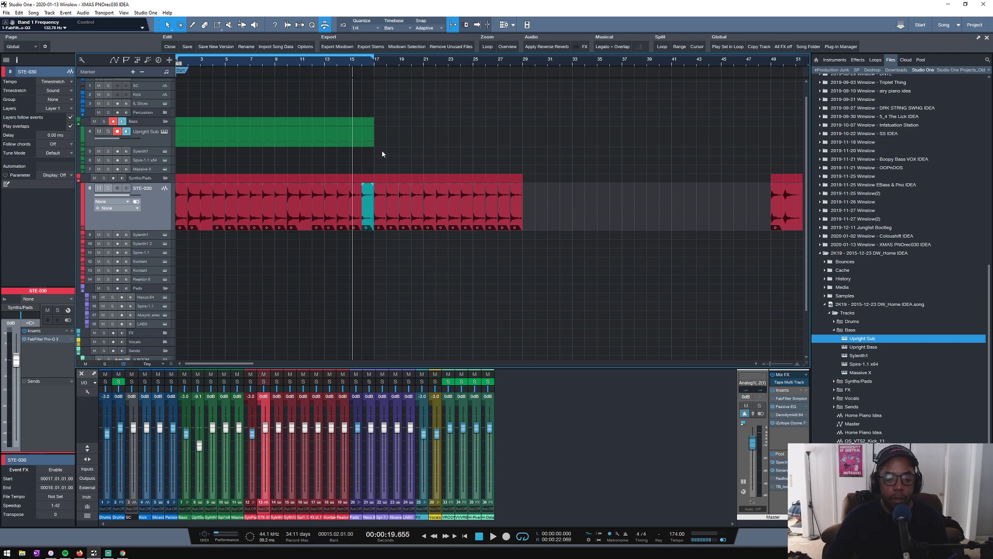
left_click(447, 65)
key("space")
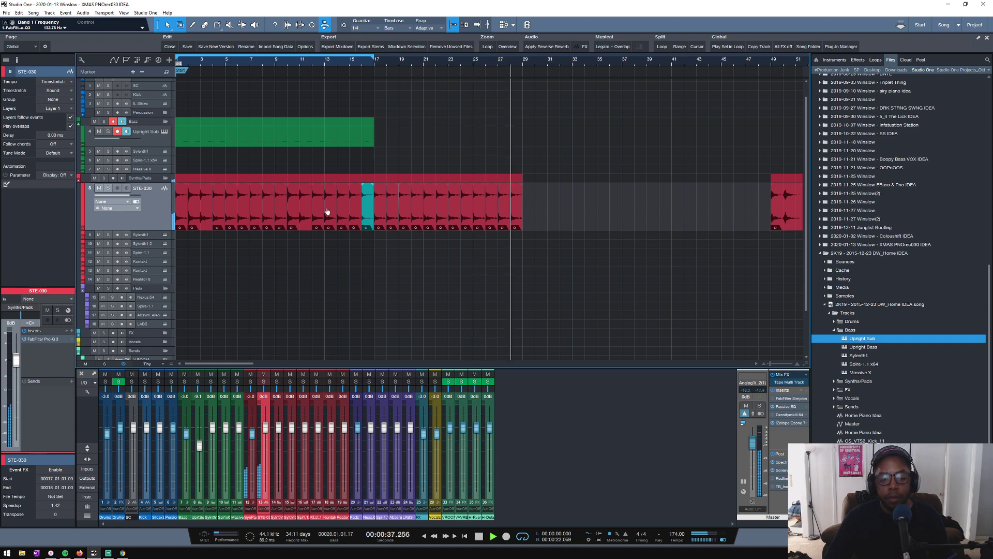
key("space")
left_click_drag(330, 217, 550, 213)
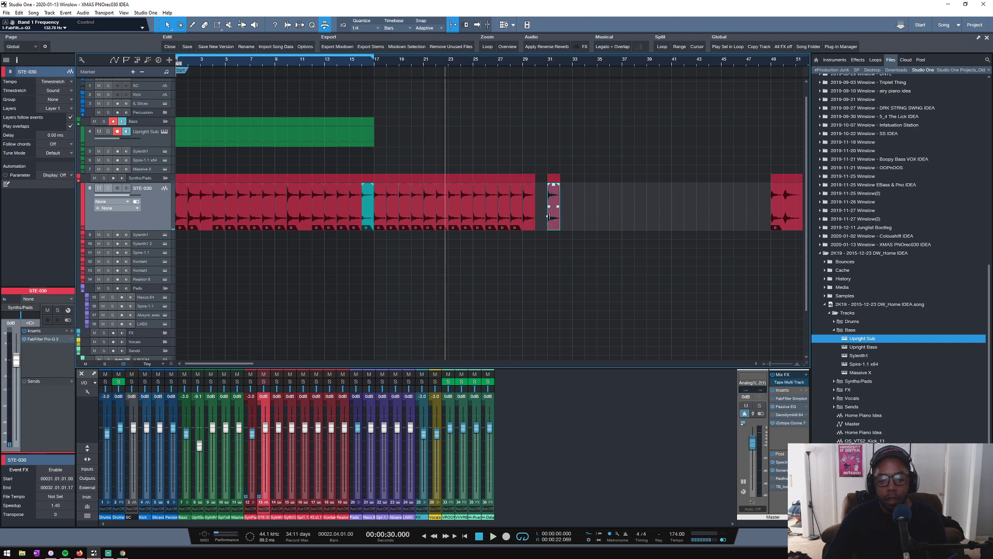
key("ctrl+z")
key("ctrl+z")
- Play the isolated notes in the long STE-030 recording between about bars 159 and 181 to compare them
scroll(503, 61, "down", 3)
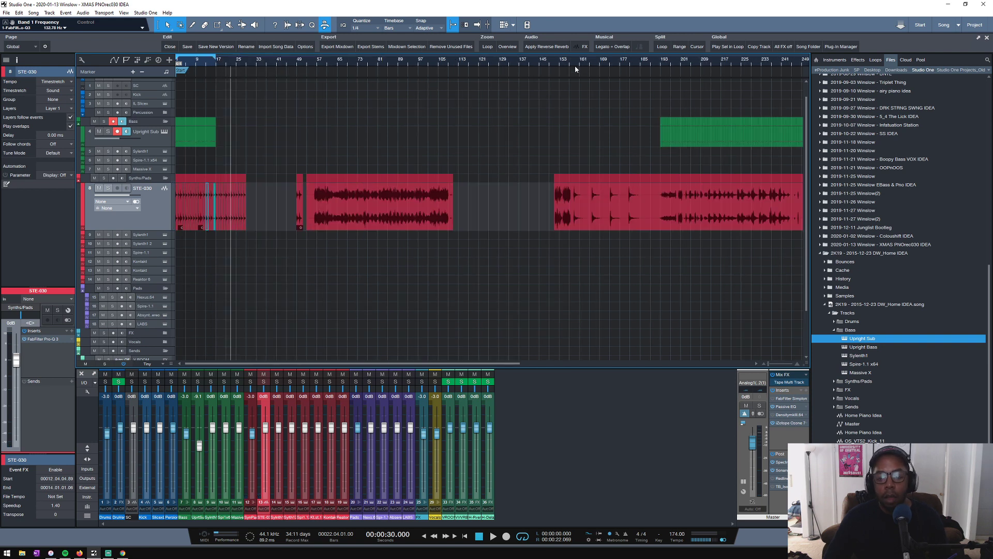
left_click(575, 63)
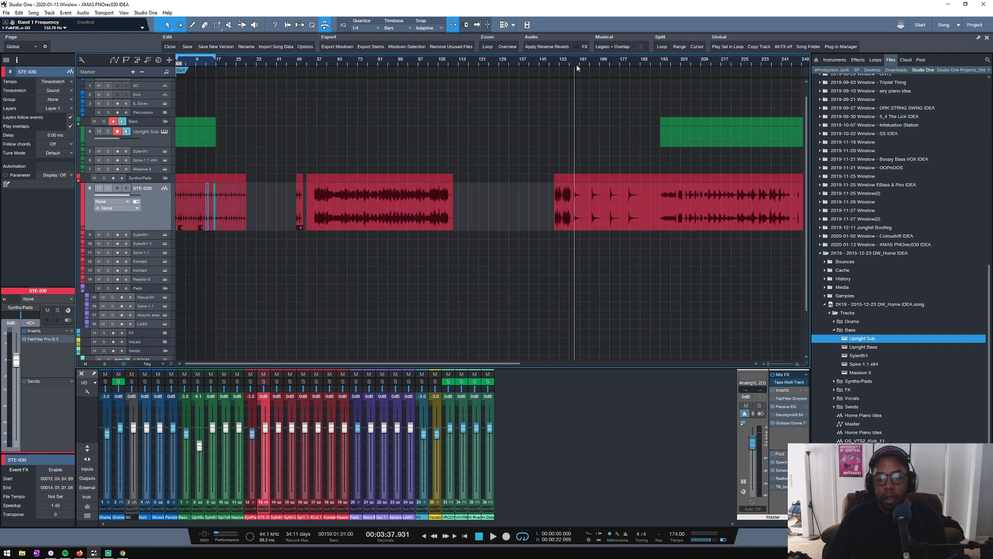
scroll(577, 67, "up", 2)
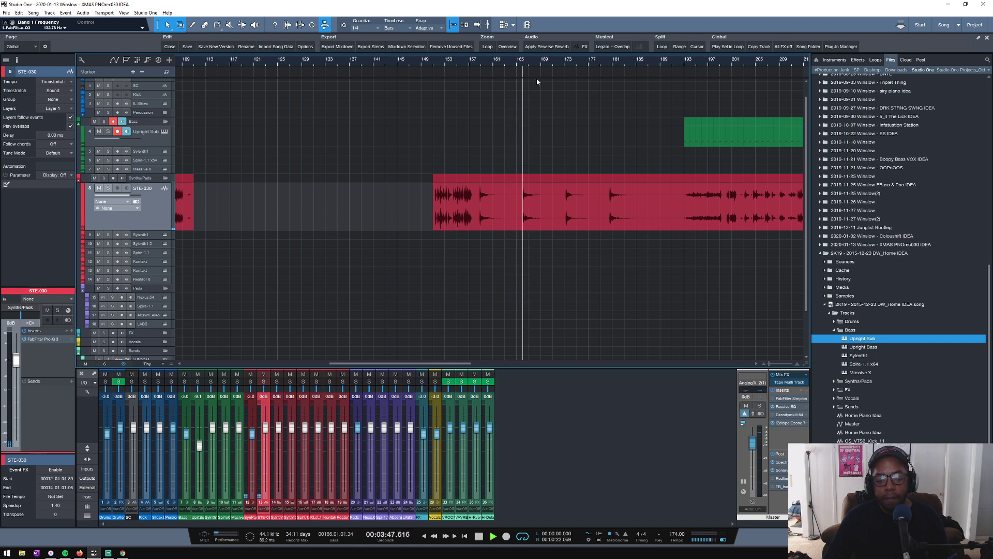
left_click(563, 62)
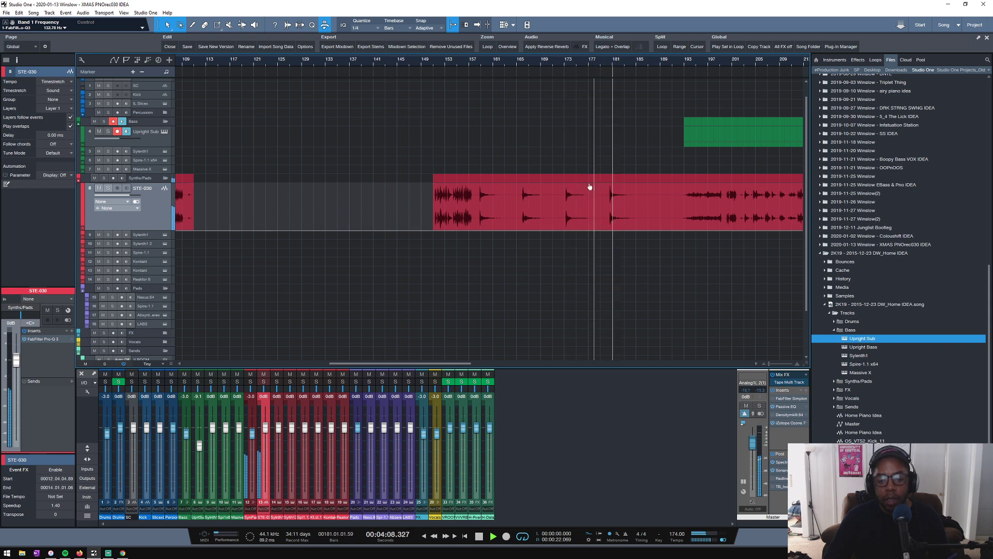
left_click(562, 63)
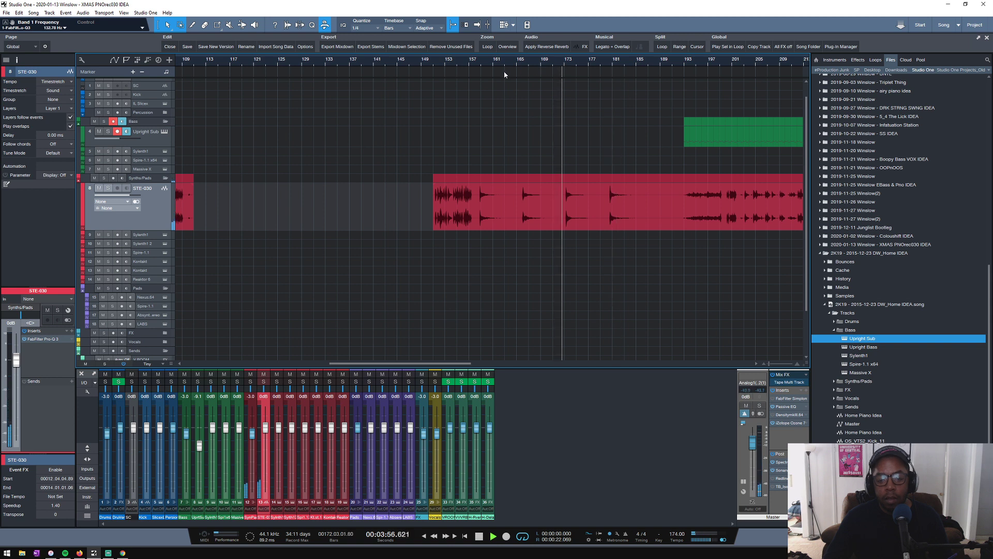
left_click(516, 63)
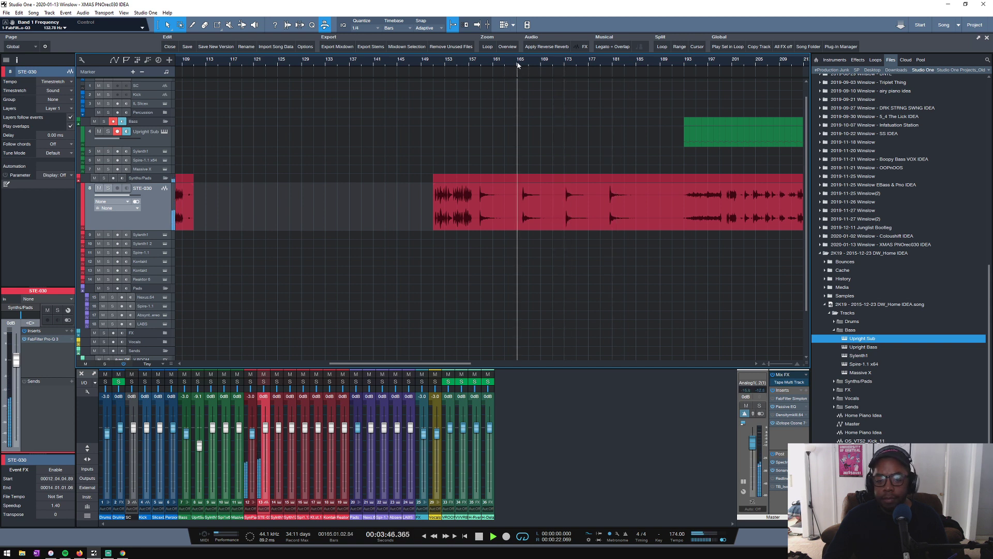
scroll(516, 64, "down", 3)
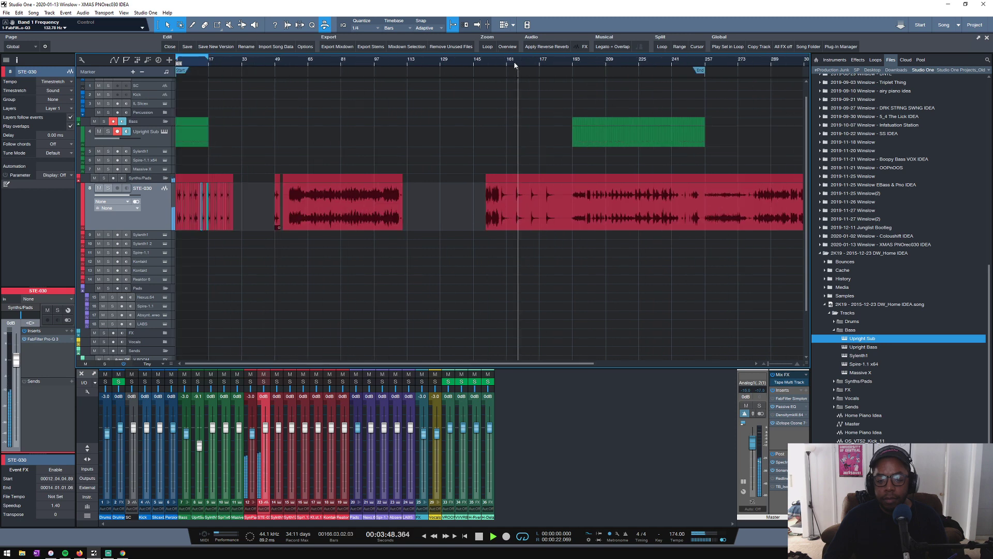
scroll(515, 64, "down", 1)
key("space")
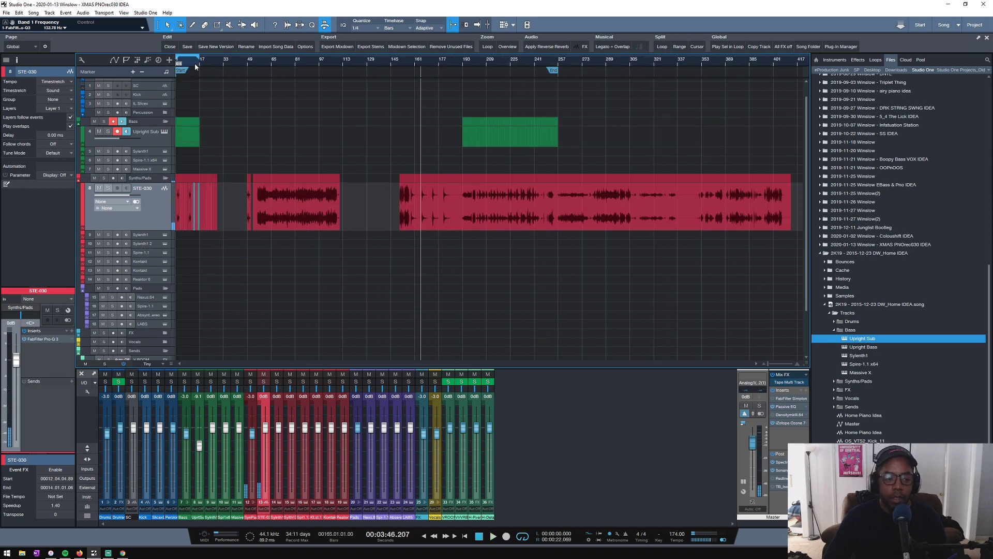
- Return to the start of the arrangement and play the copied STE-030 clips from bar 17
scroll(195, 63, "up", 5)
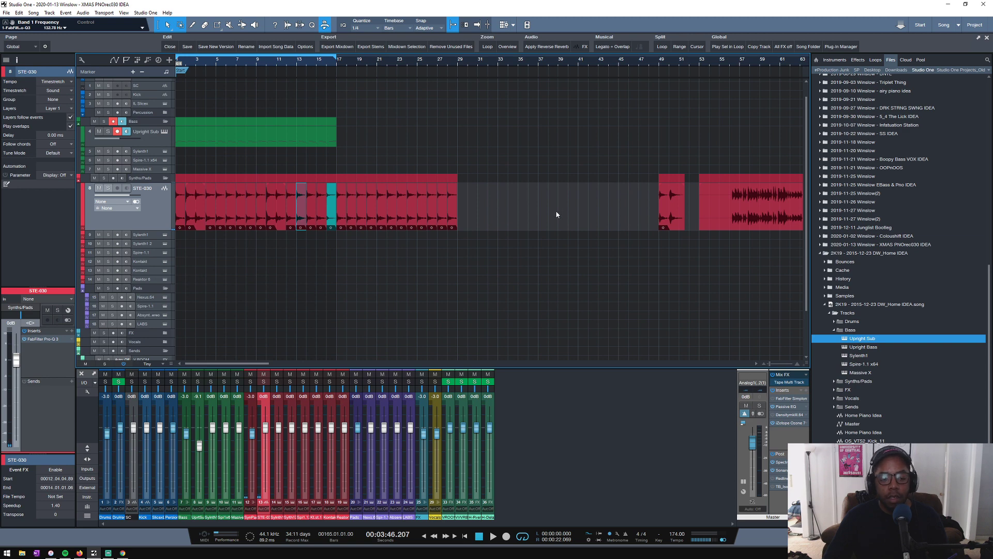
scroll(361, 60, "up", 2)
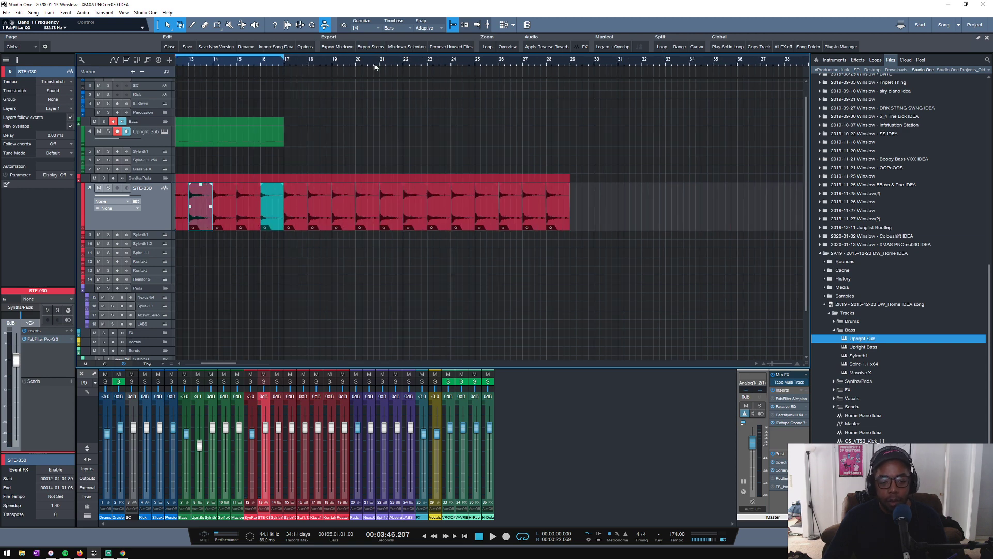
scroll(375, 66, "up", 1)
scroll(375, 67, "down", 2)
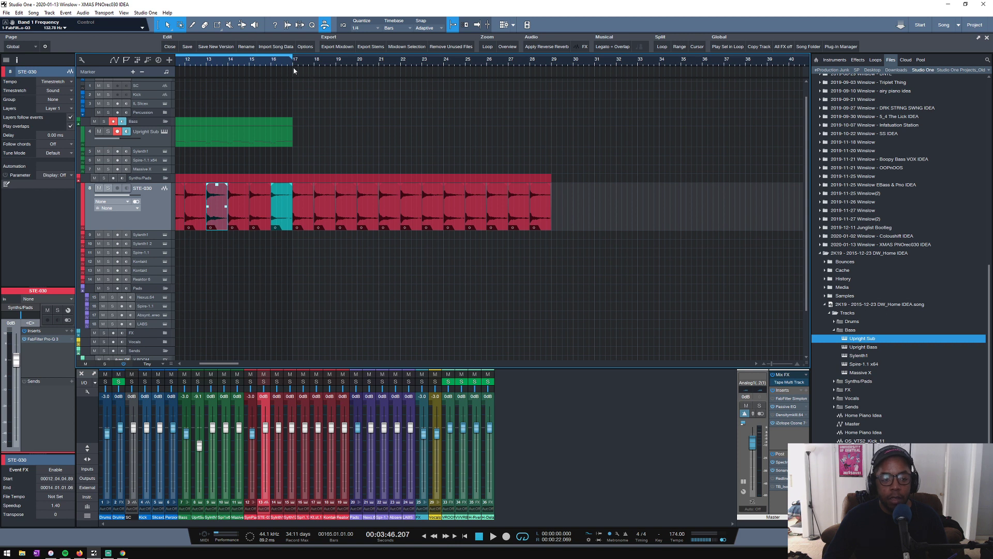
key("space")
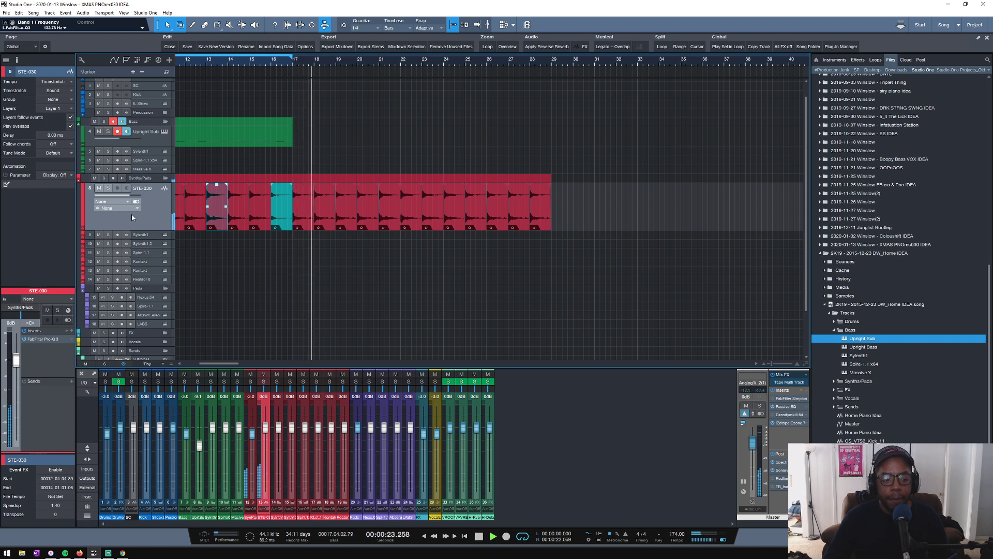
- Copy the STE-030 clip at bar 17 to the empty area at bar 34 and stop playback
left_click(539, 217)
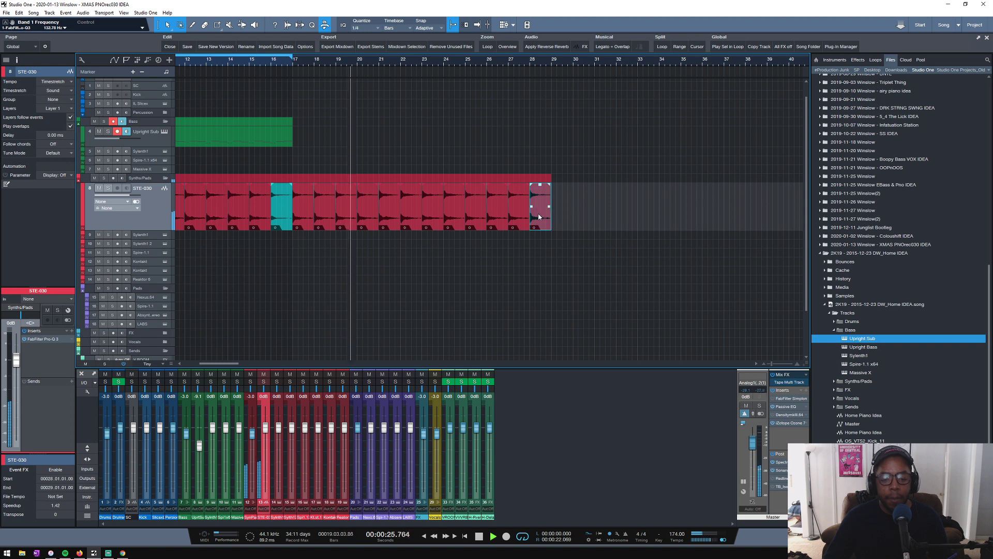
left_click(305, 214)
left_click_drag(304, 214, 667, 210)
key("space")
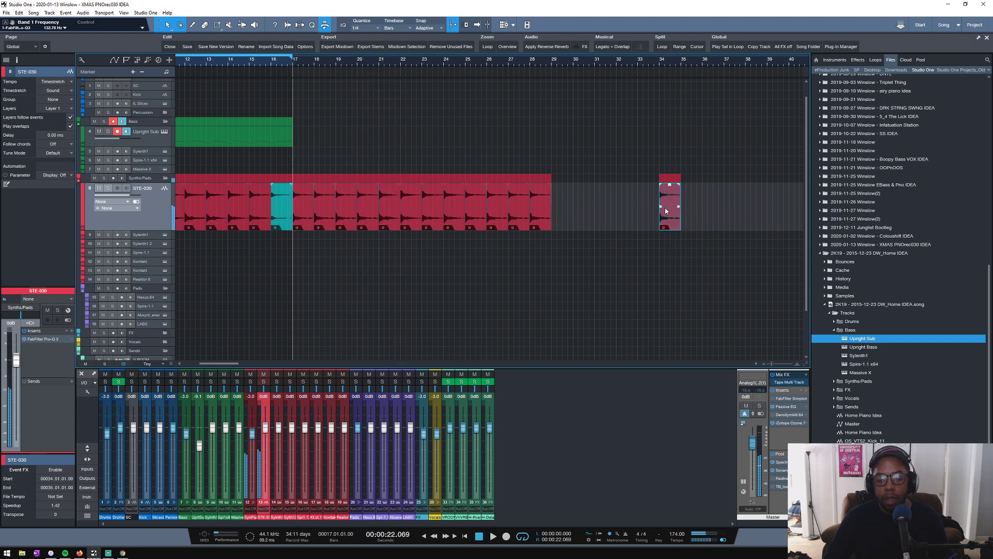
- Set the speedup of the STE-030 clip at bar 34 to 1.00 and play it
right_click(667, 210)
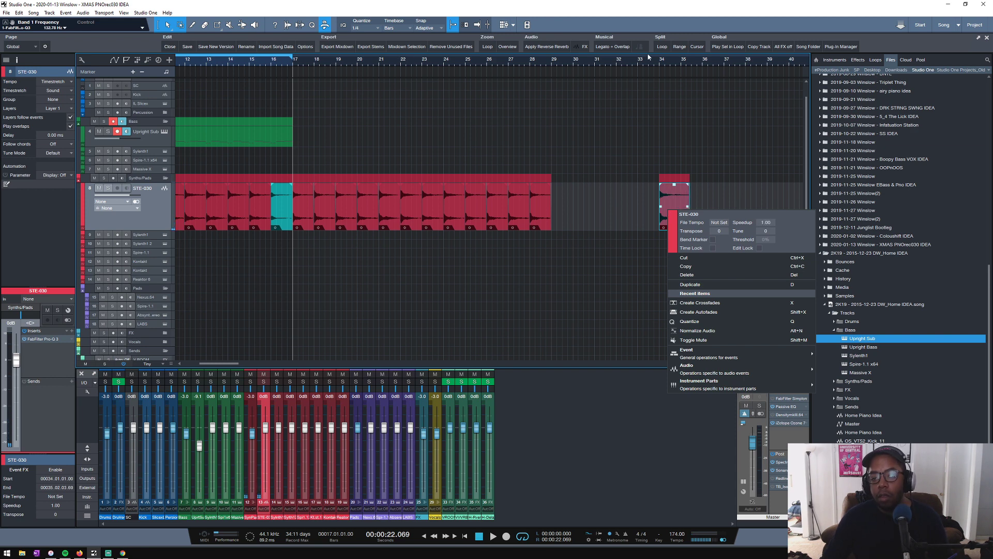
left_click(662, 61)
key("space")
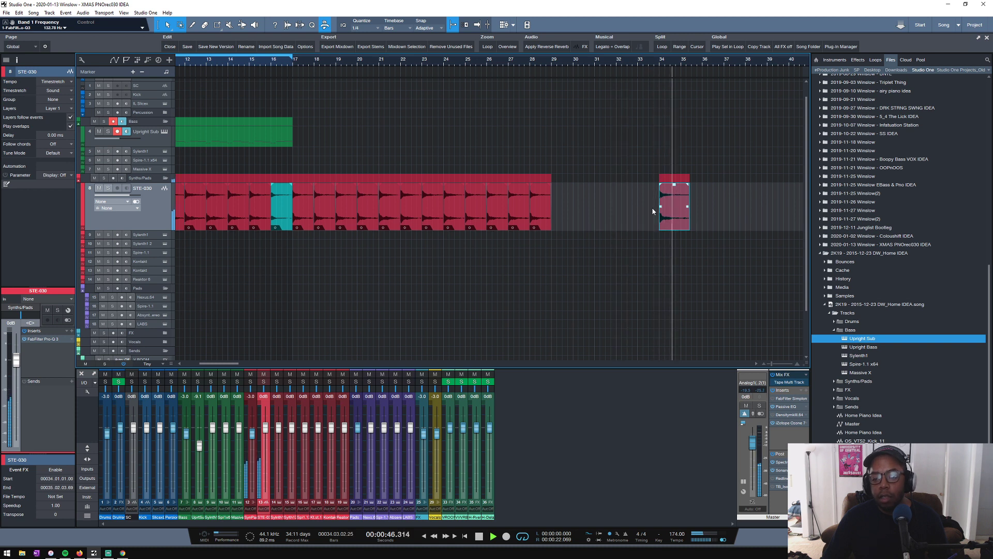
key("space")
- Try to extend the start of the bar 34 clip back into bar 33, play it and undo the extension
left_click_drag(660, 207, 649, 200)
key("space")
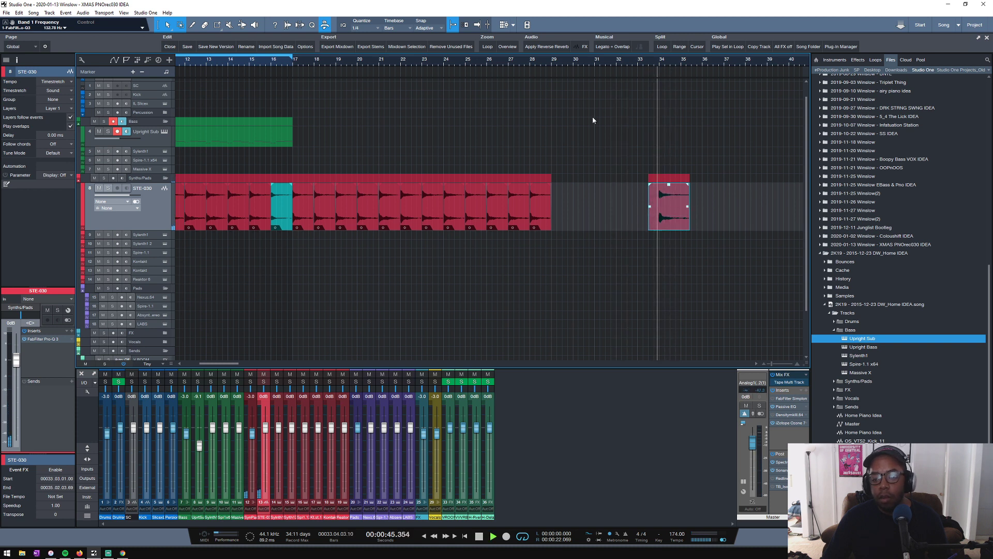
key("ctrl+z")
key("space")
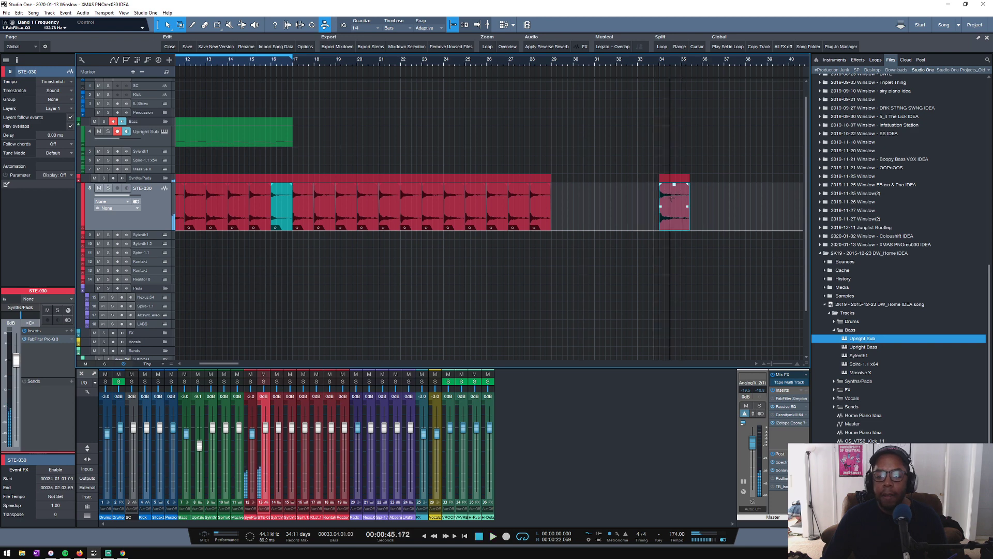
- Trim the end of the bar 34 clip to bar 35 and duplicate it through bar 37
left_click_drag(693, 218, 680, 219)
key("d")
key("d")
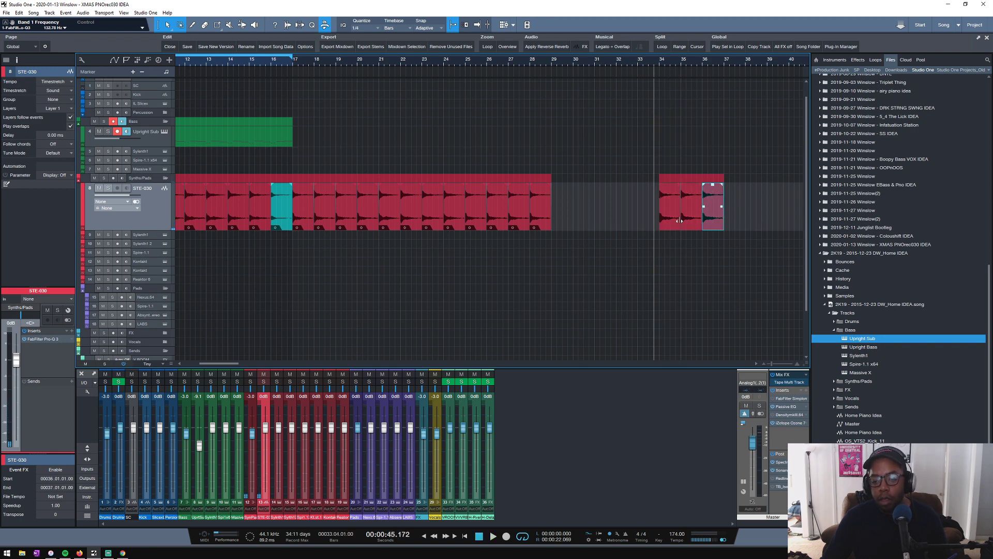
- Play the duplicated clips from about bar 34 and compare them with the earlier copies from bar 17
scroll(655, 60, "down", 3)
scroll(654, 60, "down", 2)
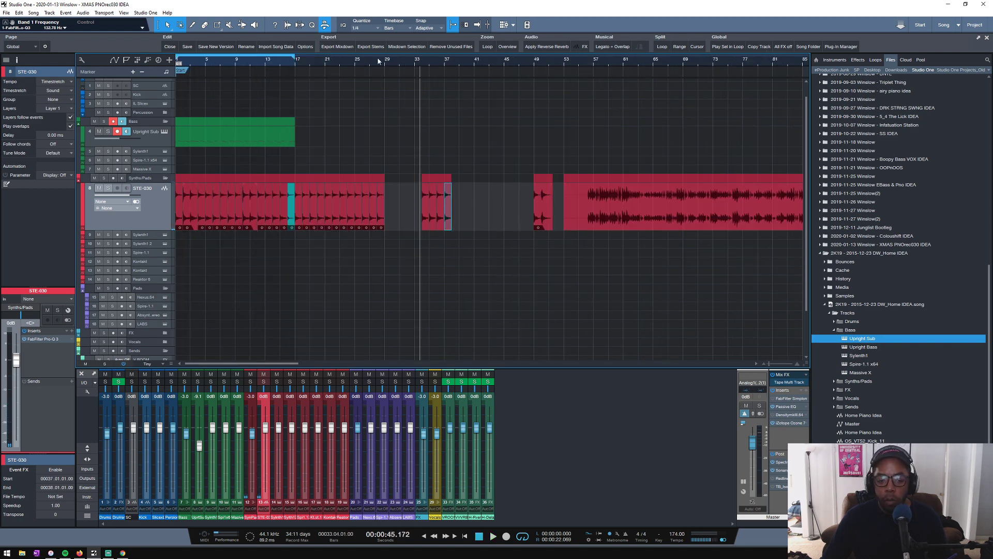
scroll(406, 60, "up", 2)
key("space")
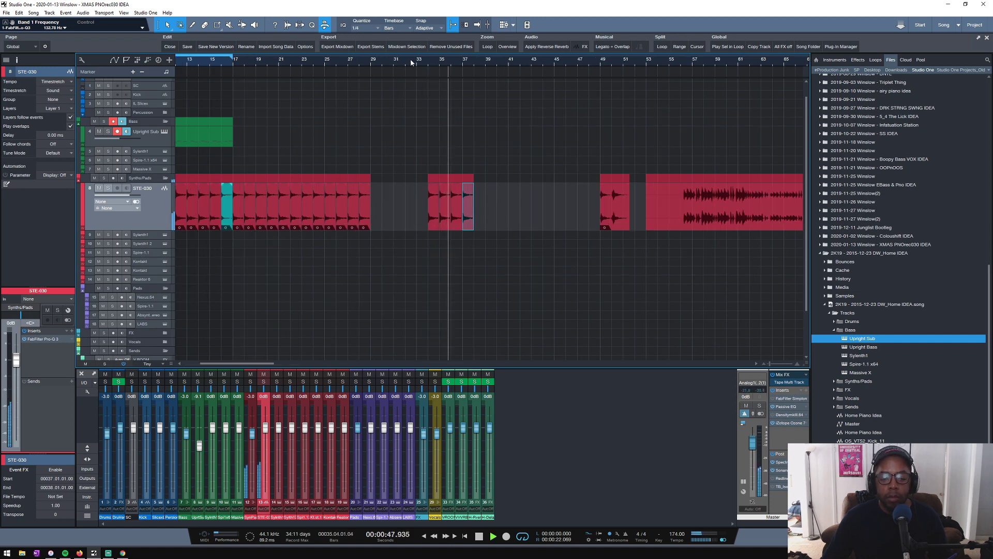
left_click(232, 61)
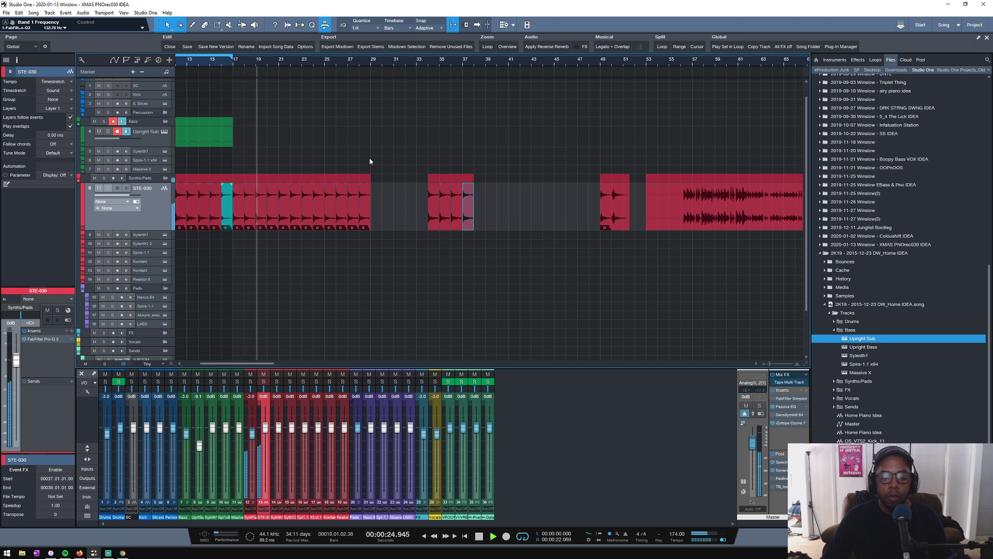
key("space")
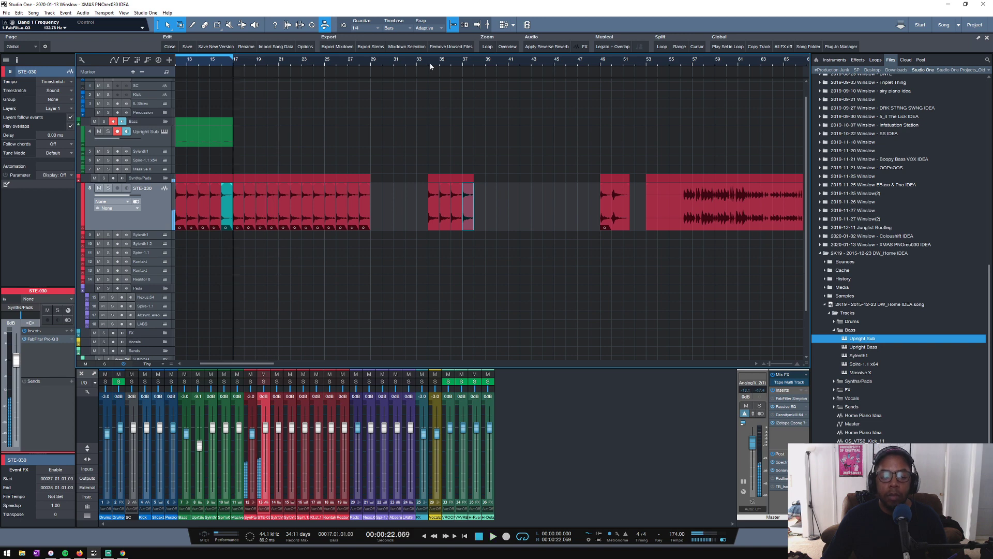
- Play the STE-030 clips from bar 34 once more and check them against the copies starting at bar 17
left_click(430, 66)
key("space")
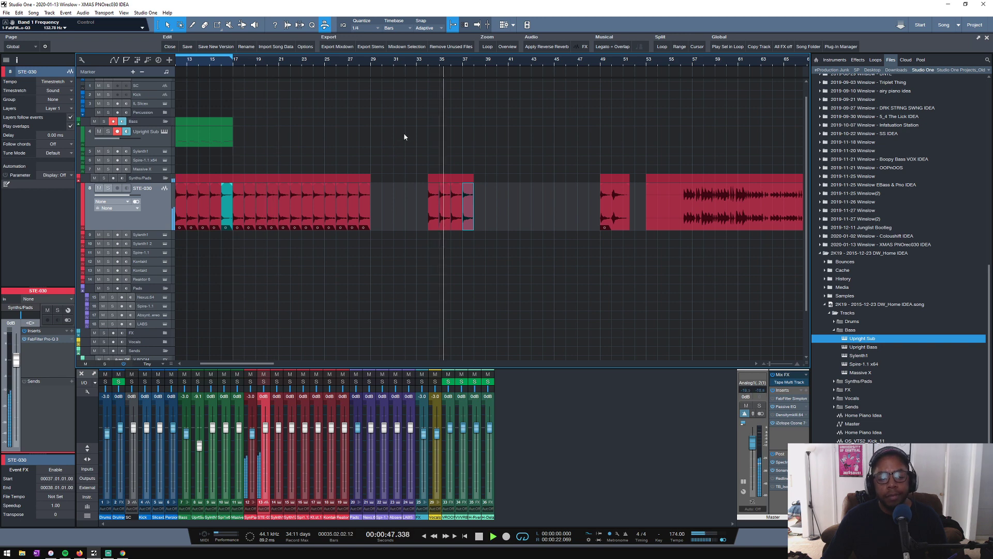
key("space")
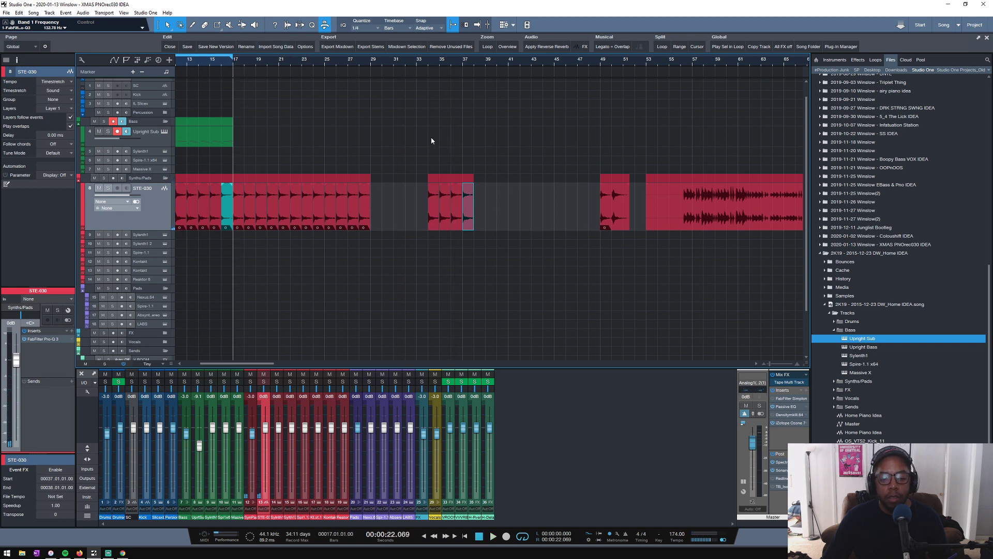
key("space")
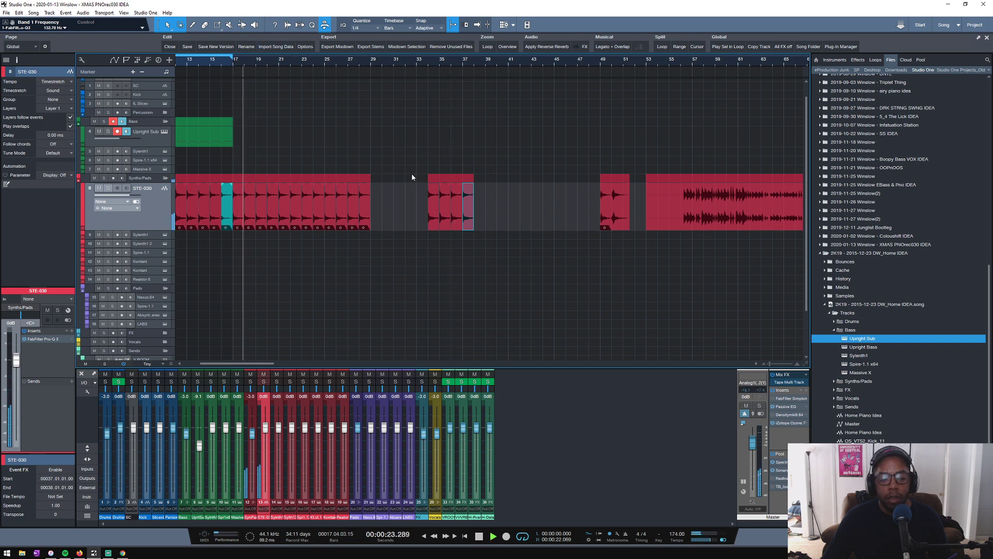
key("space")
- Delete the STE-030 clips at bars 34 to 37 and the copies between bars 17 and 29
left_click_drag(402, 215, 532, 215)
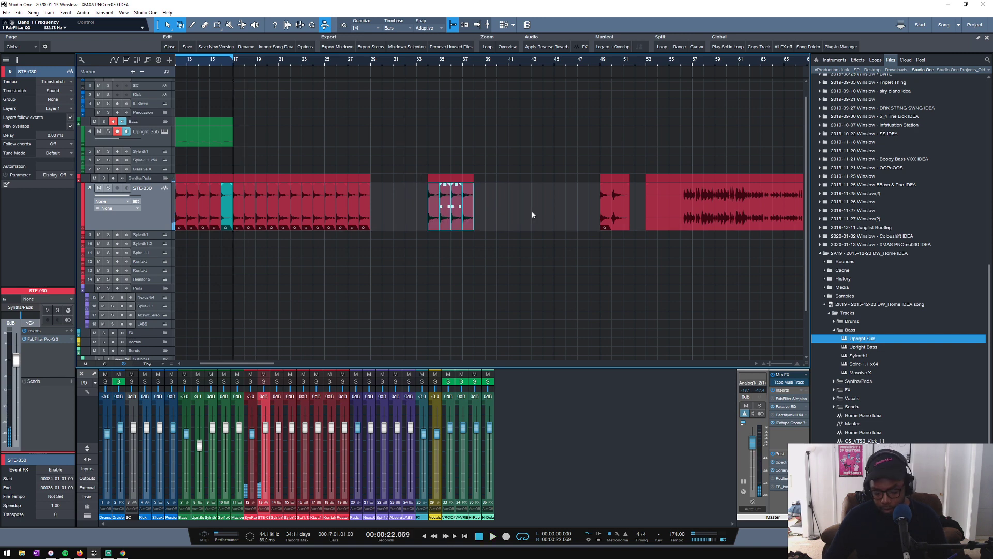
key("Delete")
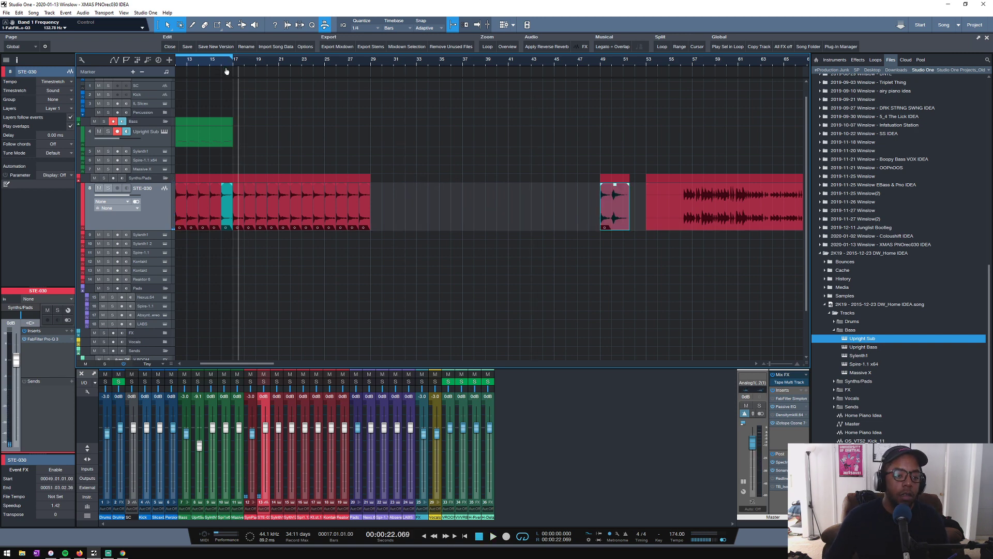
left_click_drag(226, 71, 481, 68)
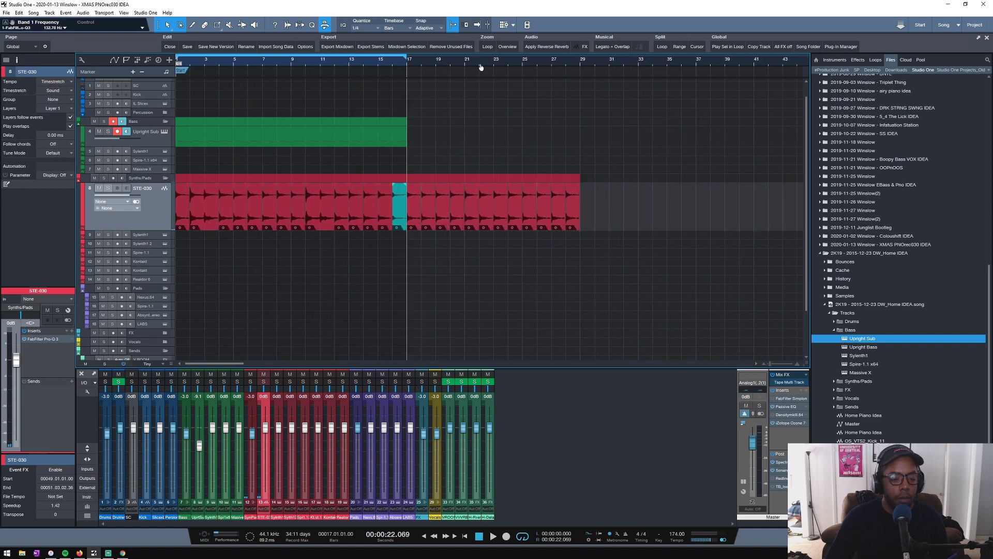
left_click_drag(601, 225, 413, 209)
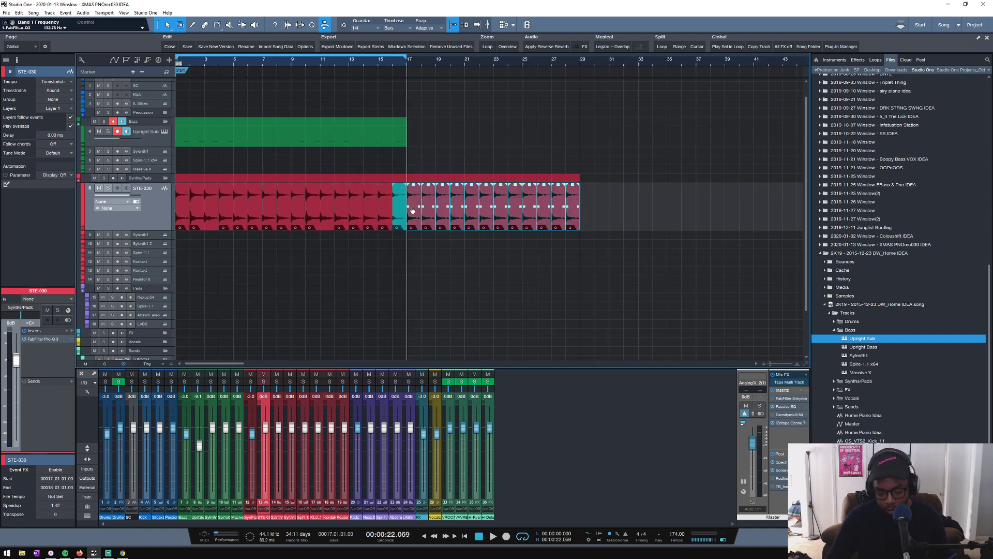
key("Delete")
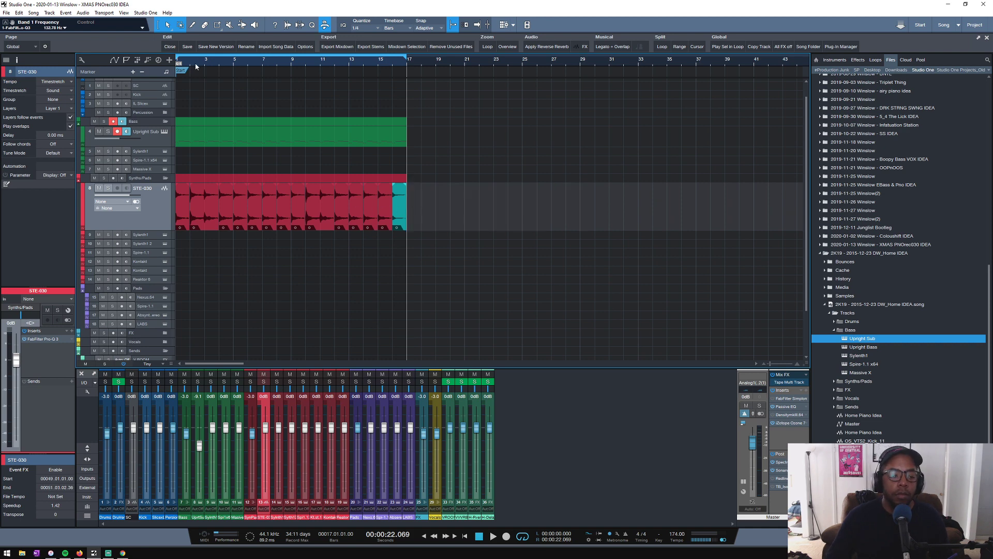
- Return the playhead to the song start, compact all track heights and make only the STE-030 track taller
left_click_drag(195, 64, 246, 72)
key("Home")
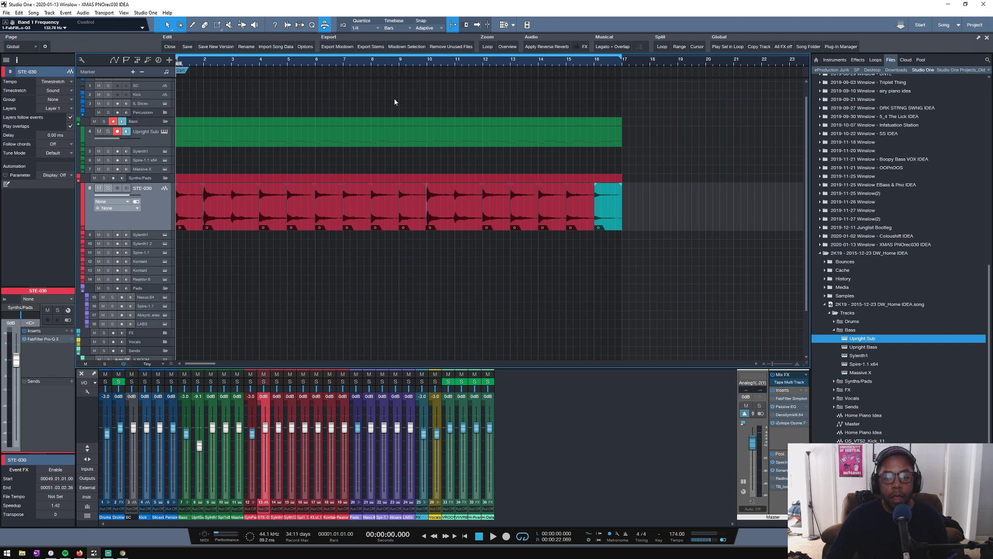
scroll(238, 134, "down", 1)
scroll(217, 135, "up", 3)
scroll(205, 129, "down", 1)
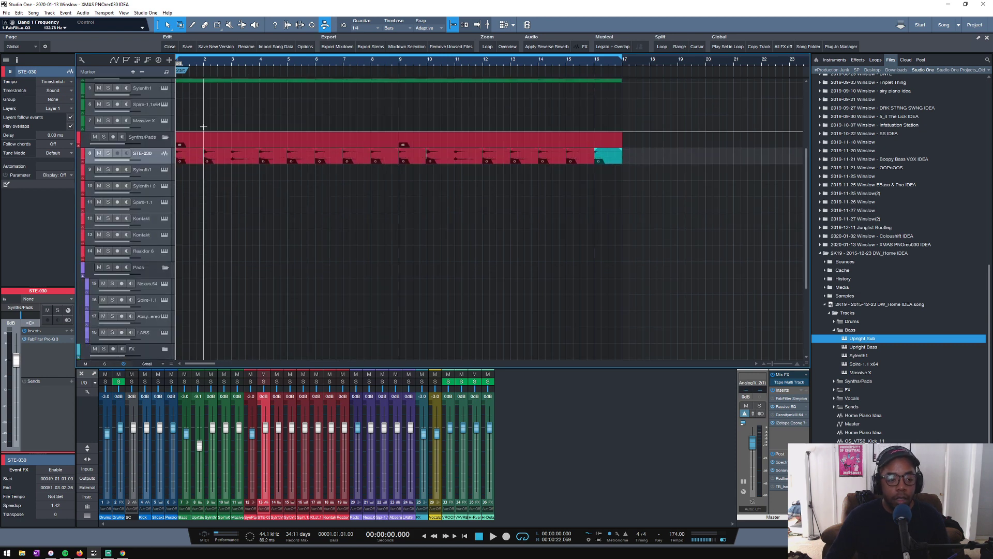
scroll(199, 124, "up", 5)
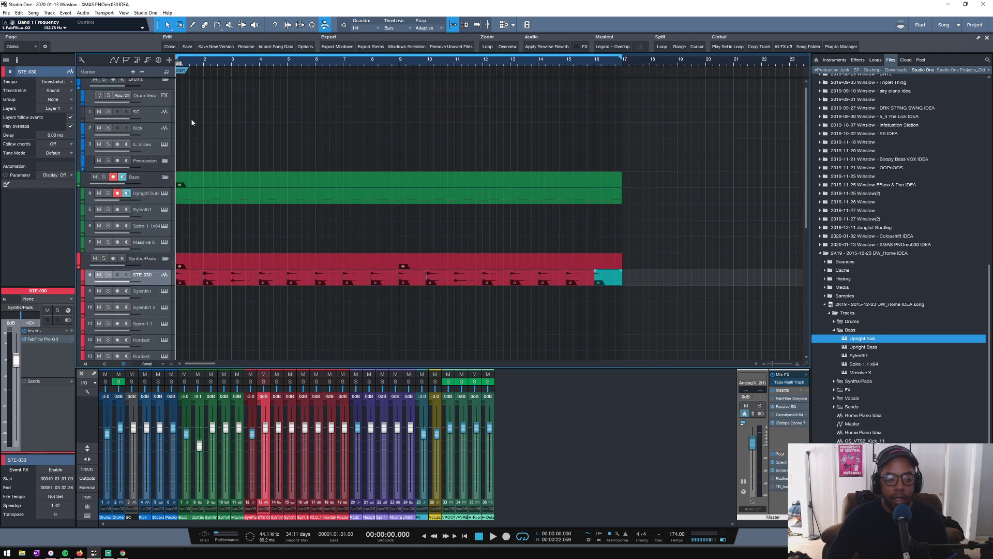
scroll(191, 122, "down", 1)
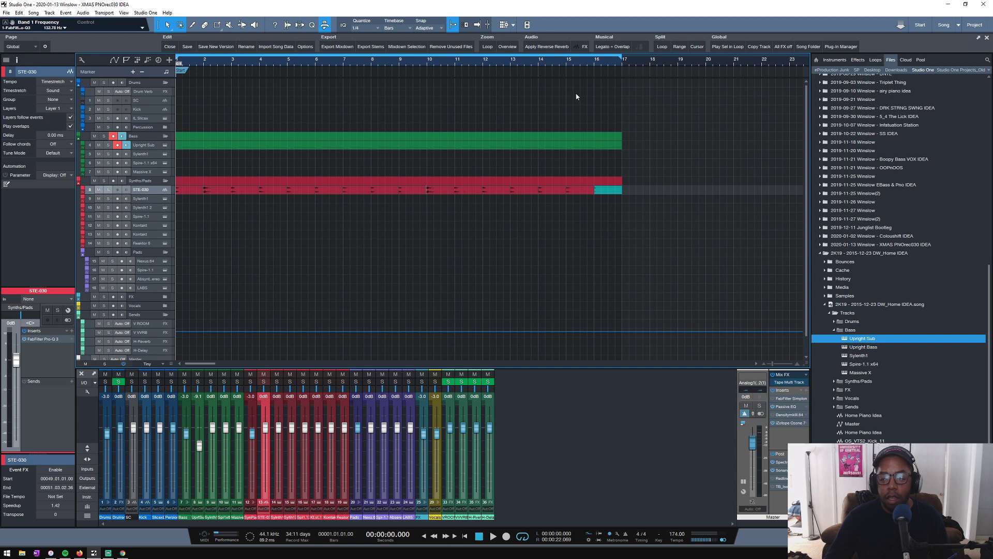
left_click_drag(150, 193, 147, 221)
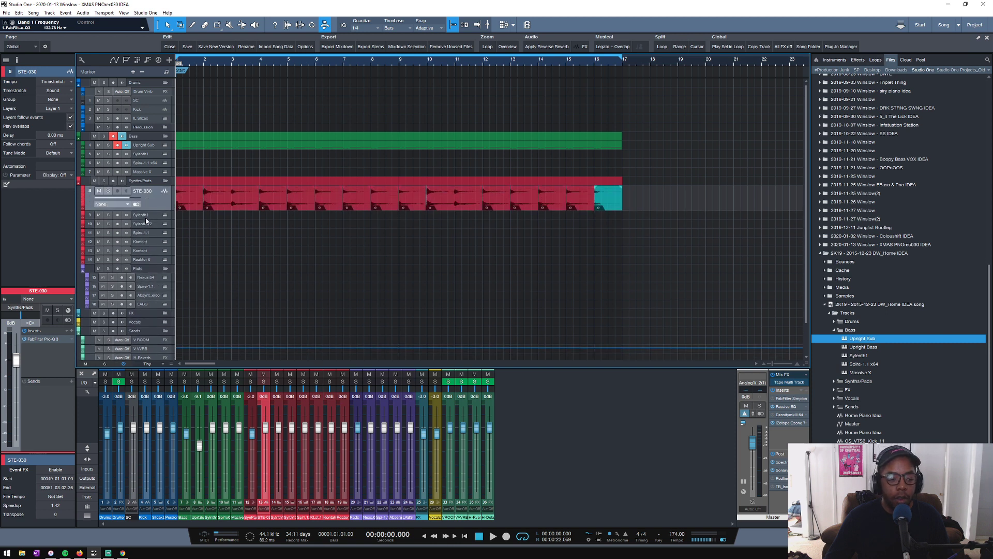
- Play the arrangement from the start and compare the Upright Sub soloed with the full mix
key("space")
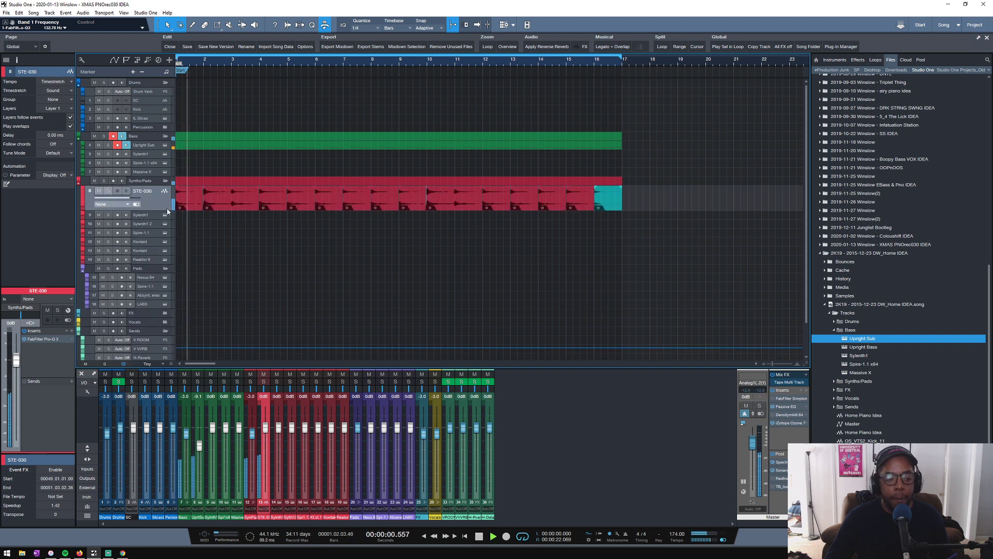
left_click(145, 146)
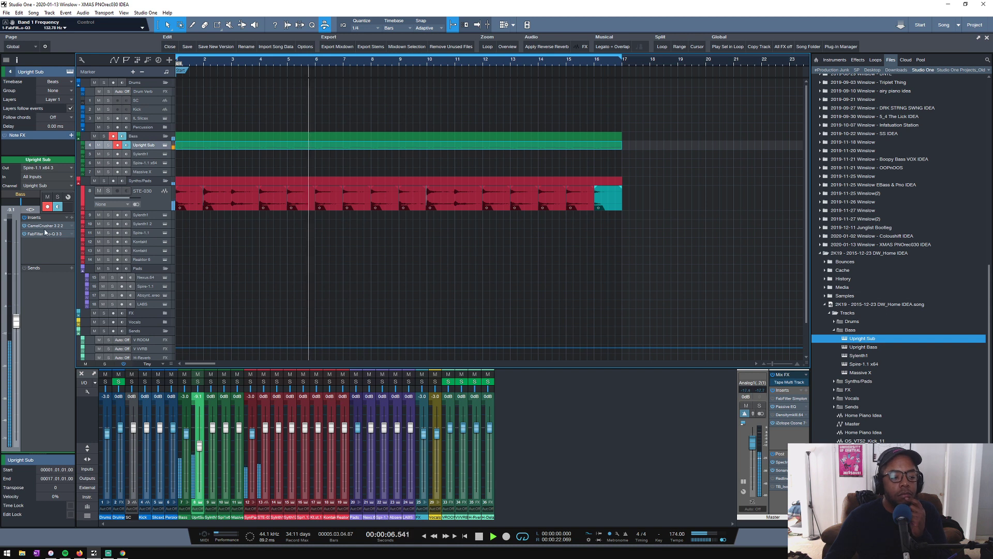
left_click(58, 197)
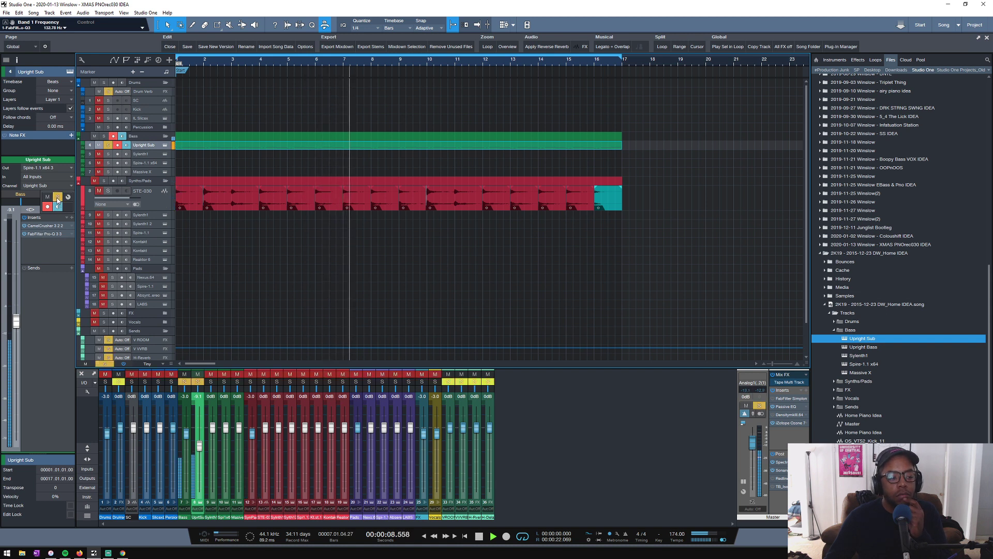
left_click(57, 198)
left_click(57, 198)
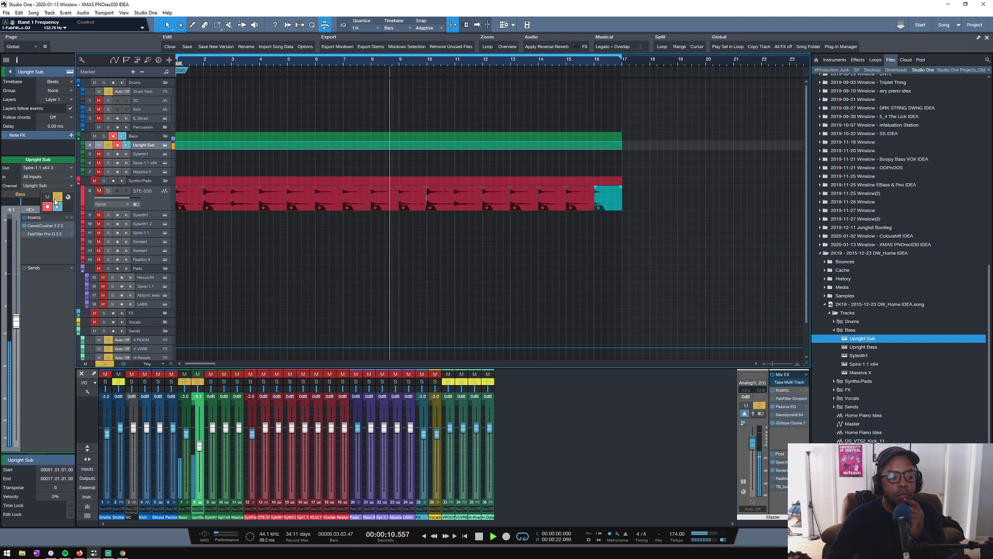
left_click(57, 198)
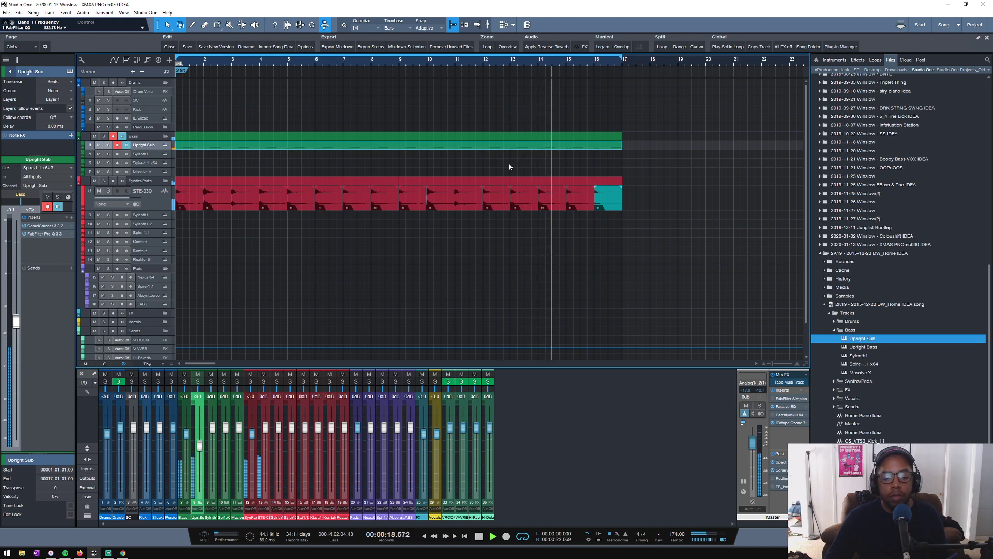
- Lower the envelope 1 attack in the Upright Sub's Spire instrument, then close the instrument window
left_click(166, 145)
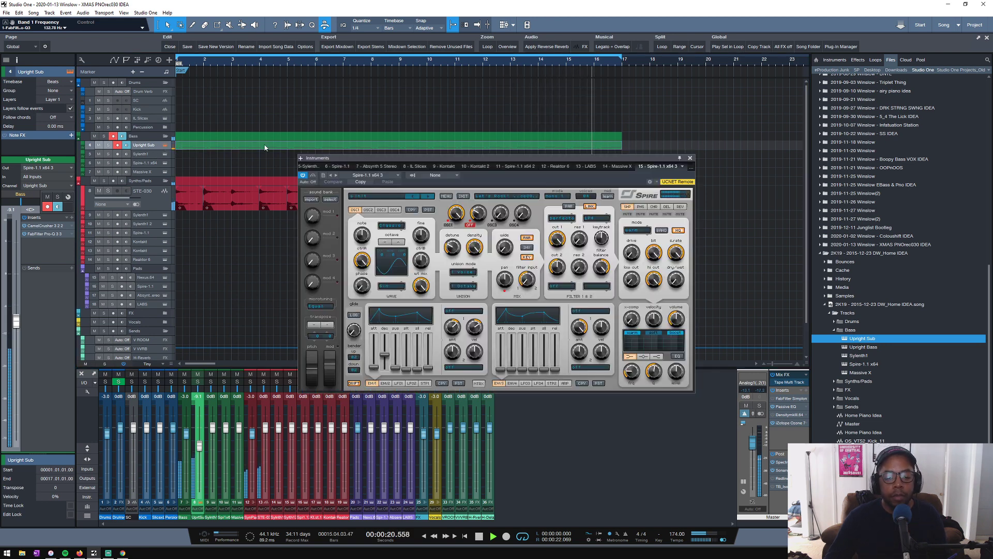
left_click_drag(375, 367, 376, 374)
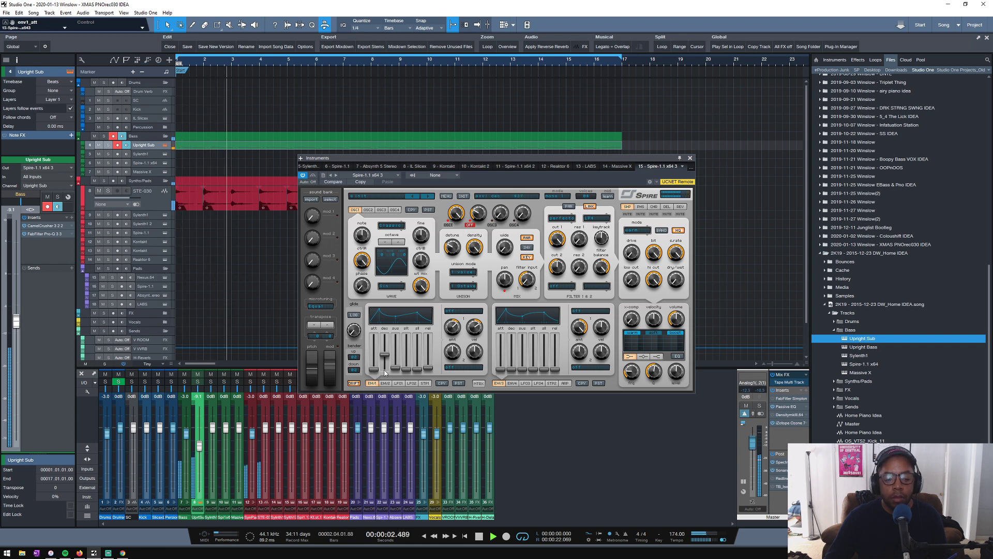
left_click(690, 158)
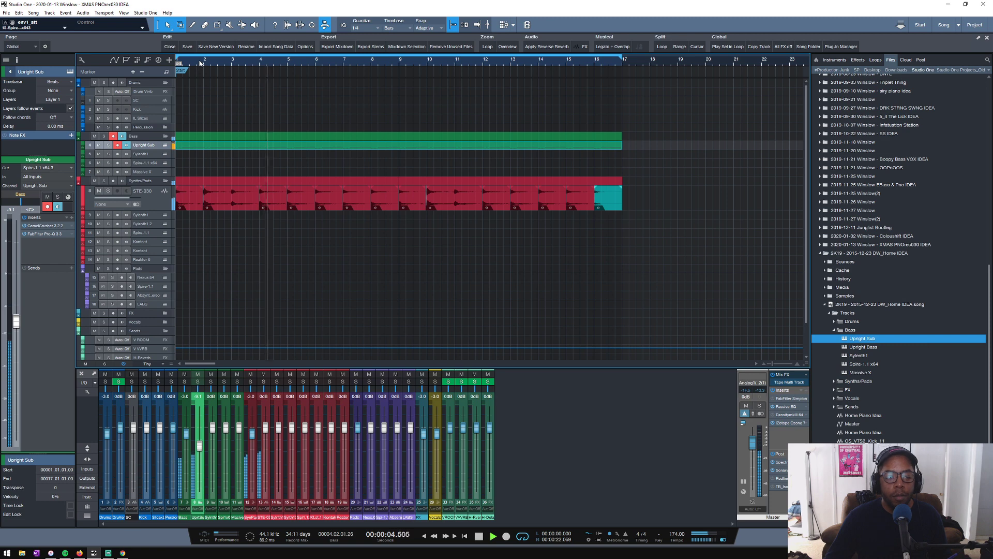
- Stop playback and add iZotope Vinyl as an insert effect on the STE-030 track
left_click_drag(200, 63, 389, 51)
left_click(129, 200)
key("space")
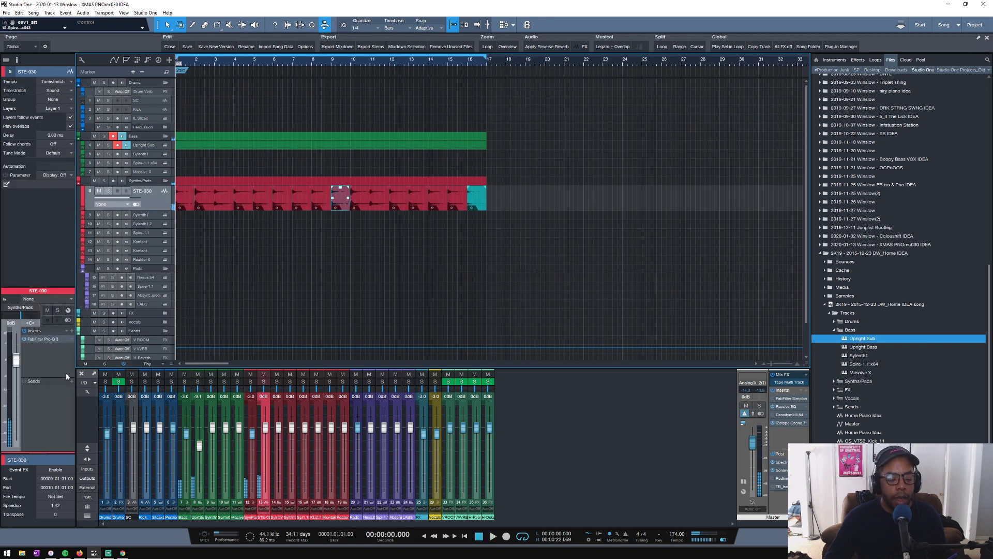
left_click(73, 333)
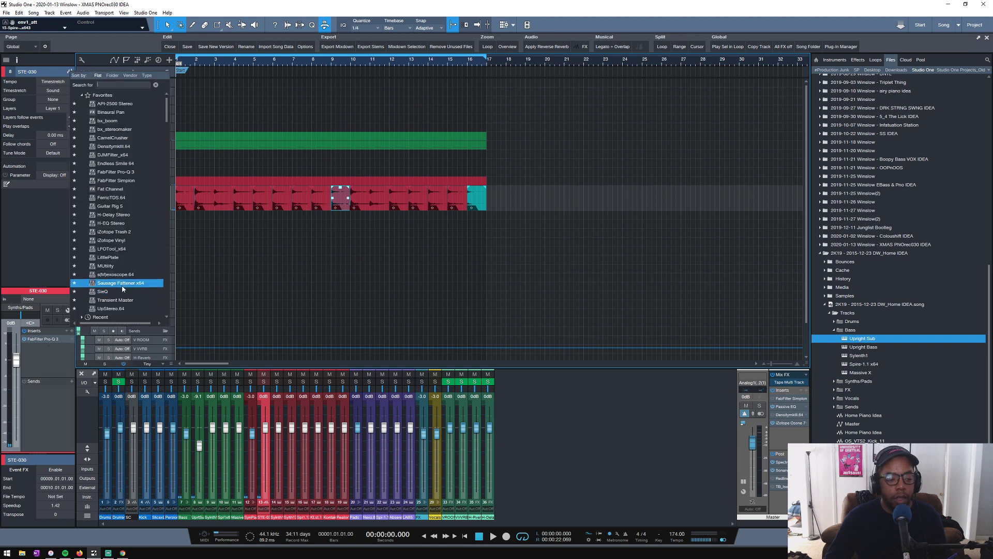
left_click(121, 240)
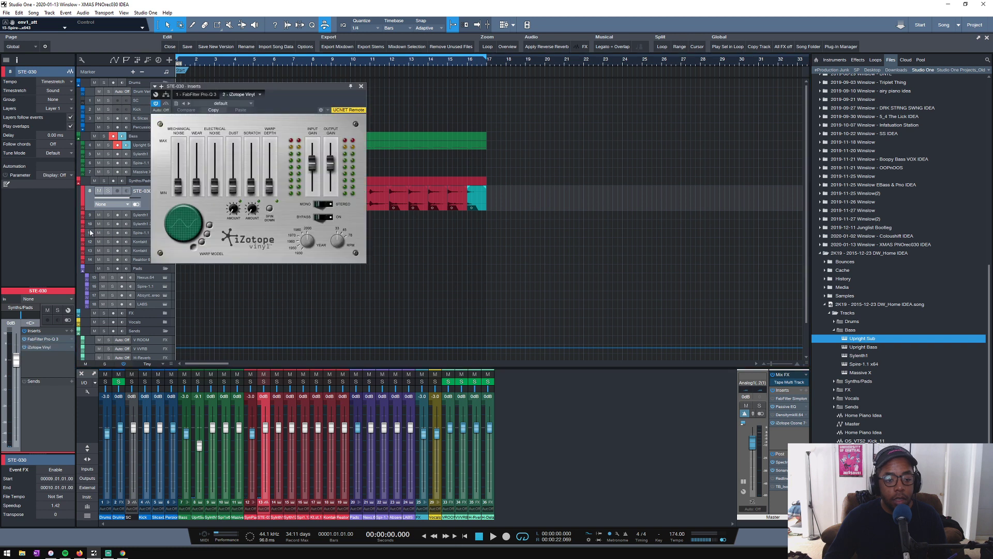
left_click_drag(252, 85, 413, 126)
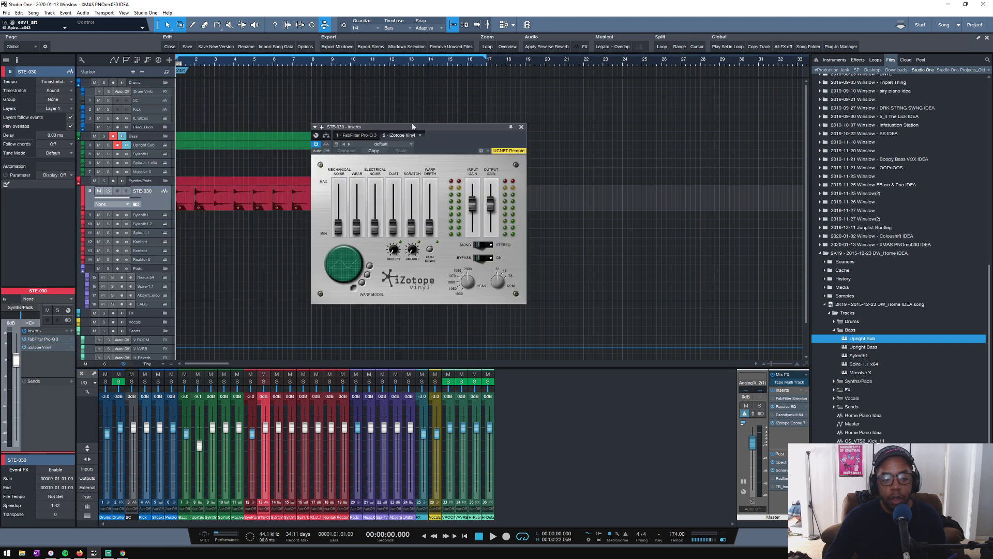
- Solo the STE-030 track, audition Vinyl in mono and stereo, and adjust its year setting during playback
left_click(108, 191)
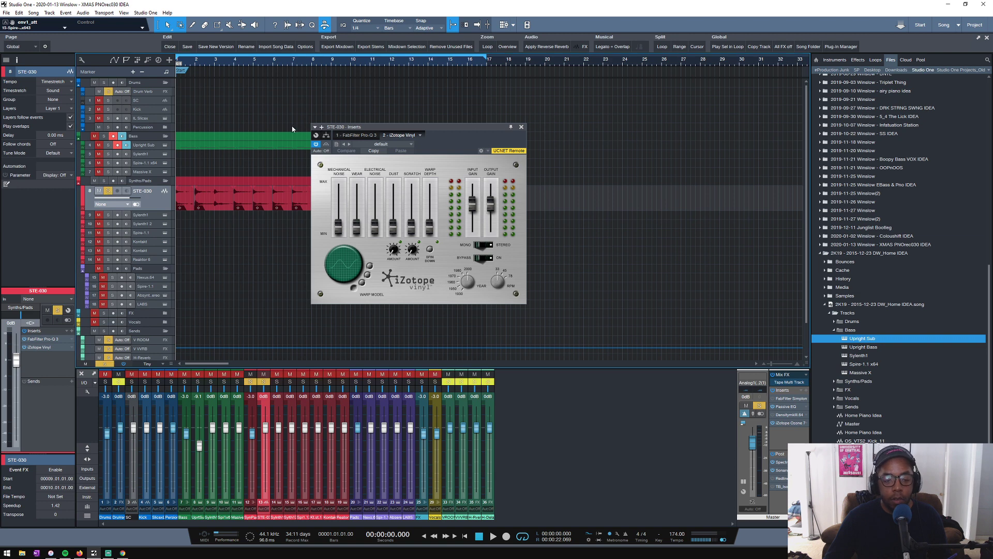
left_click_drag(459, 130, 459, 173)
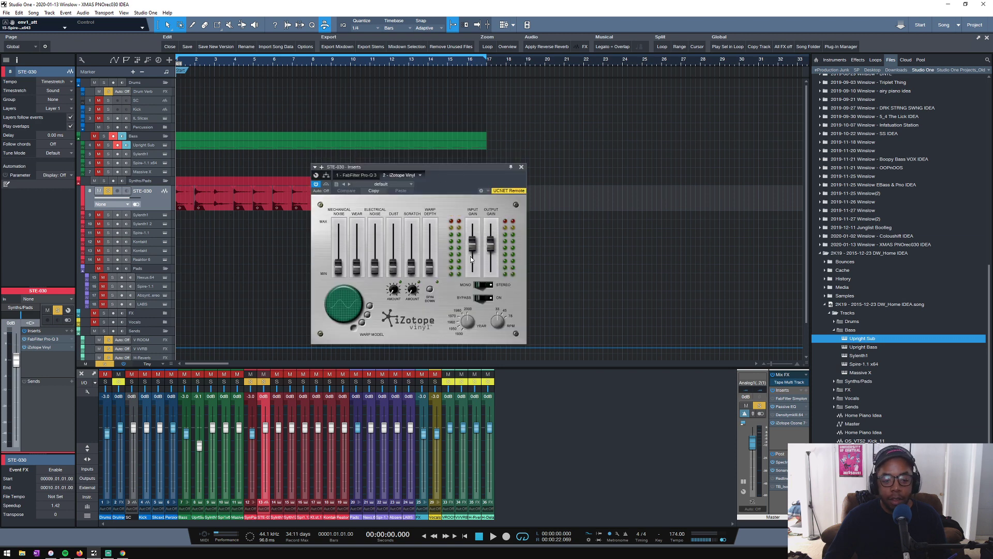
key("space")
left_click(481, 285)
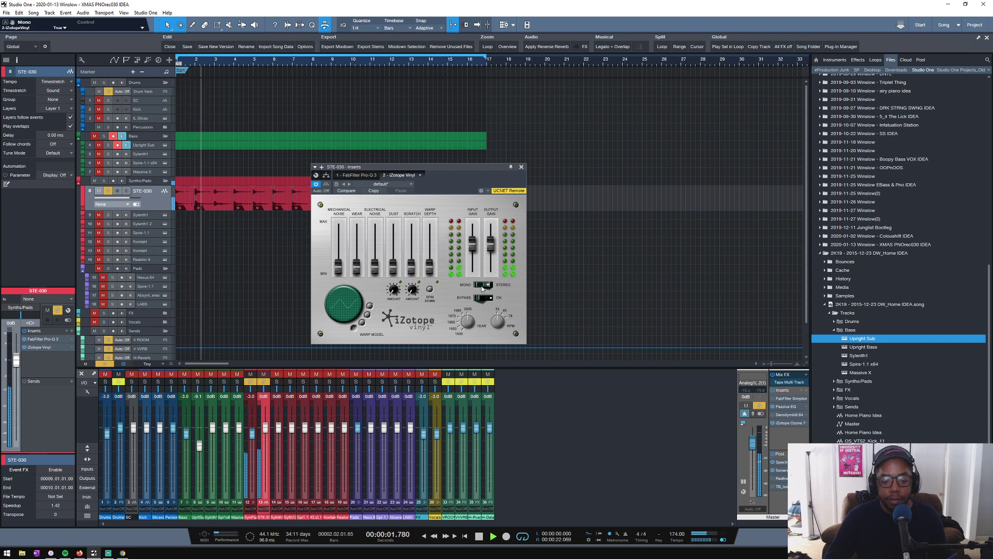
left_click(481, 287)
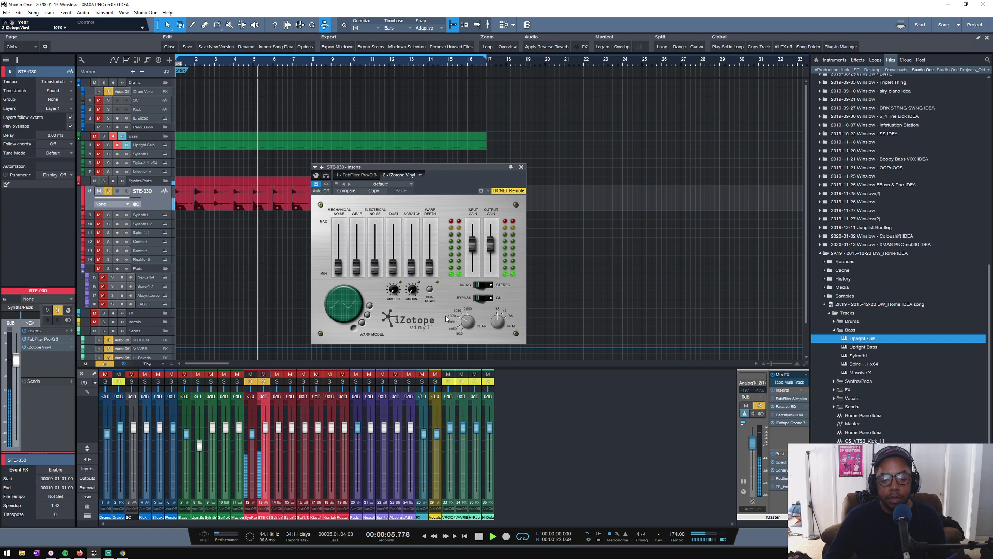
mouse_move(440, 310)
left_mouse_down()
mouse_move(432, 321)
mouse_move(434, 309)
left_mouse_up()
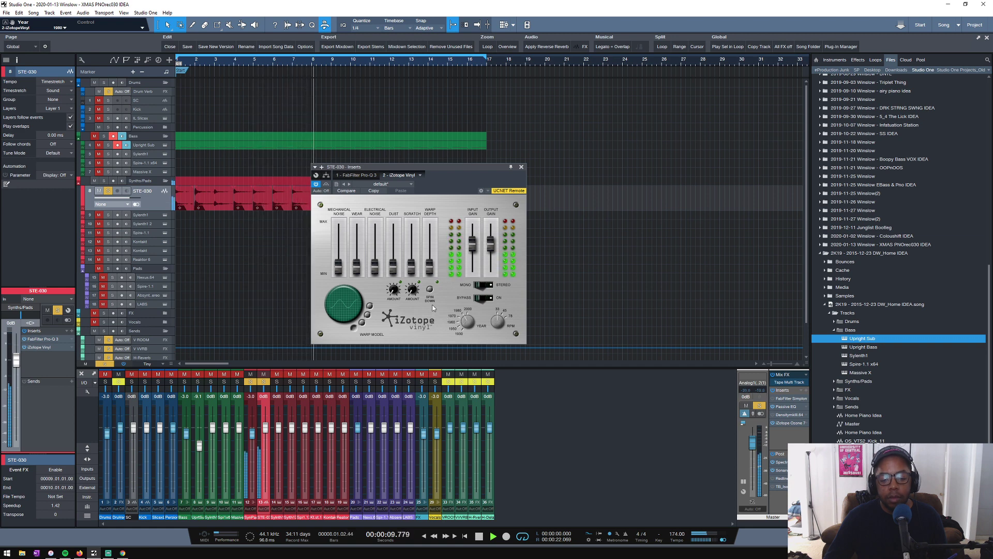
left_click(521, 167)
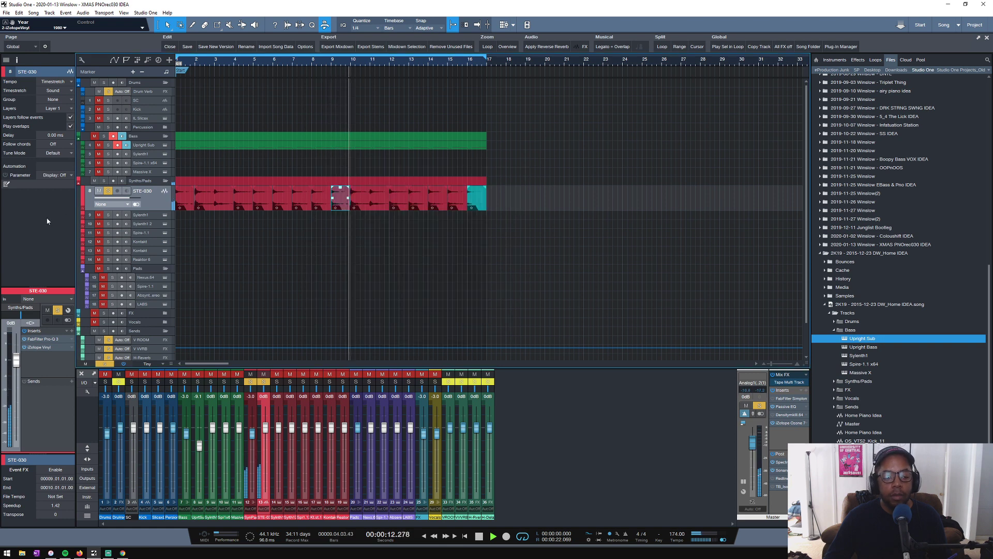
key("space")
- Add Transient Master as an insert on the STE-030 track and lower its sustain to -14.0 % during playback
left_click(72, 331)
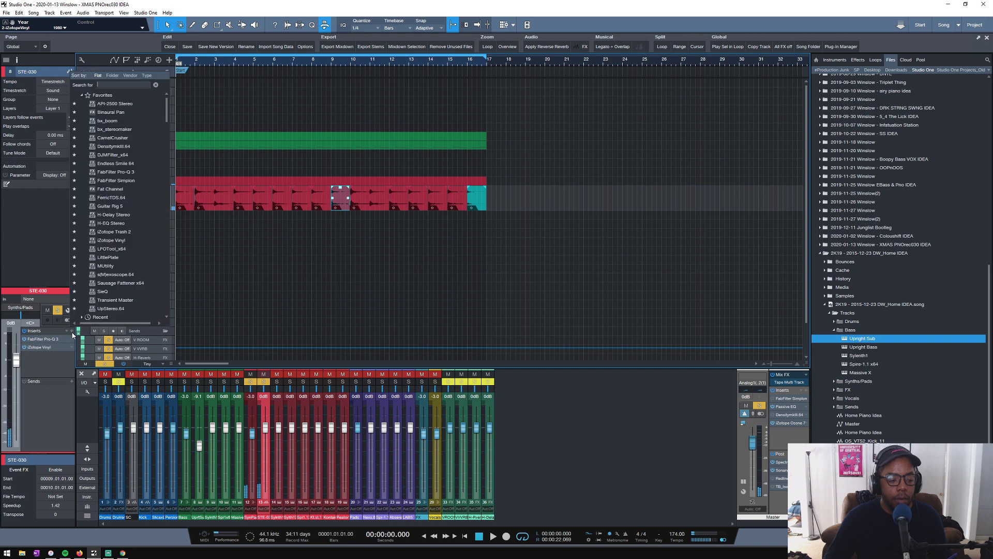
left_click(124, 302)
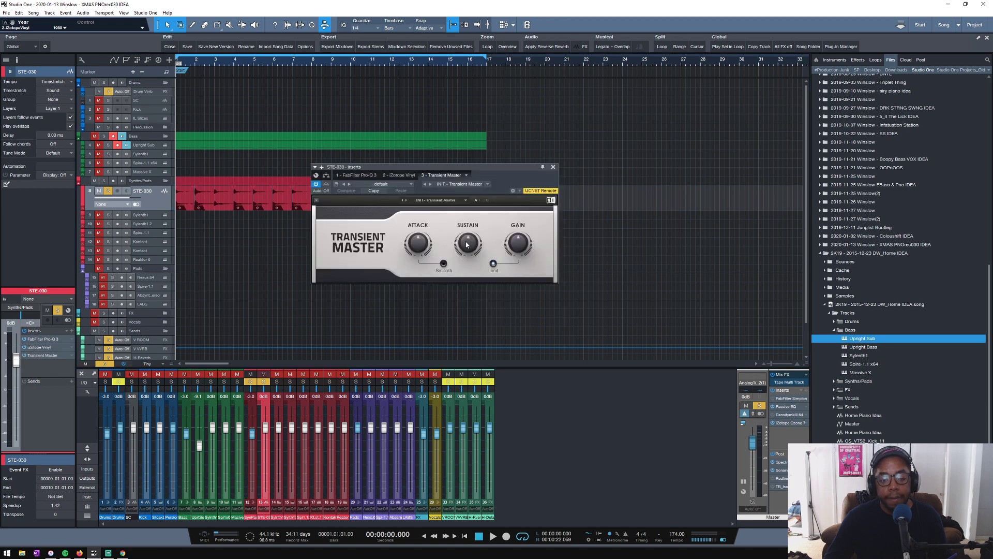
left_click(467, 245)
key("space")
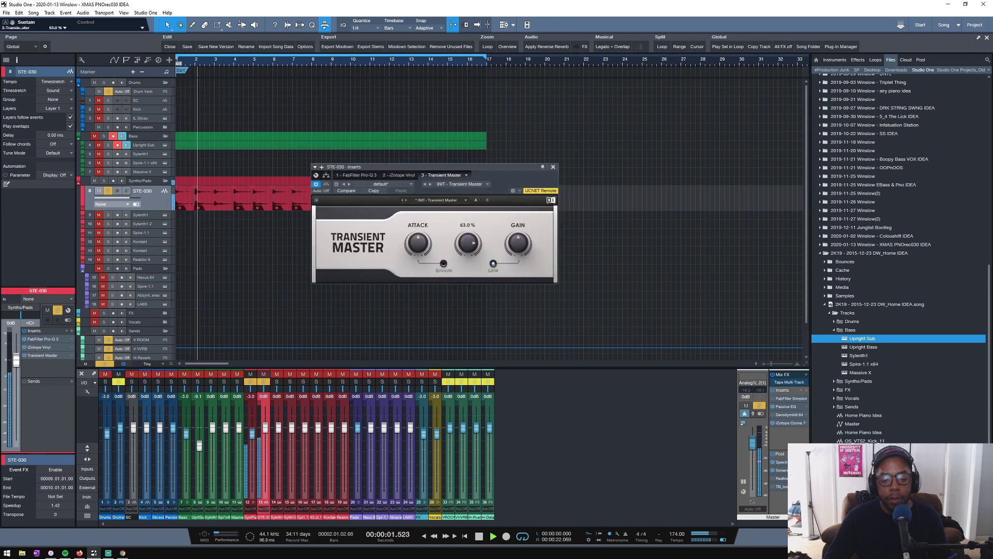
left_click_drag(467, 244, 468, 281)
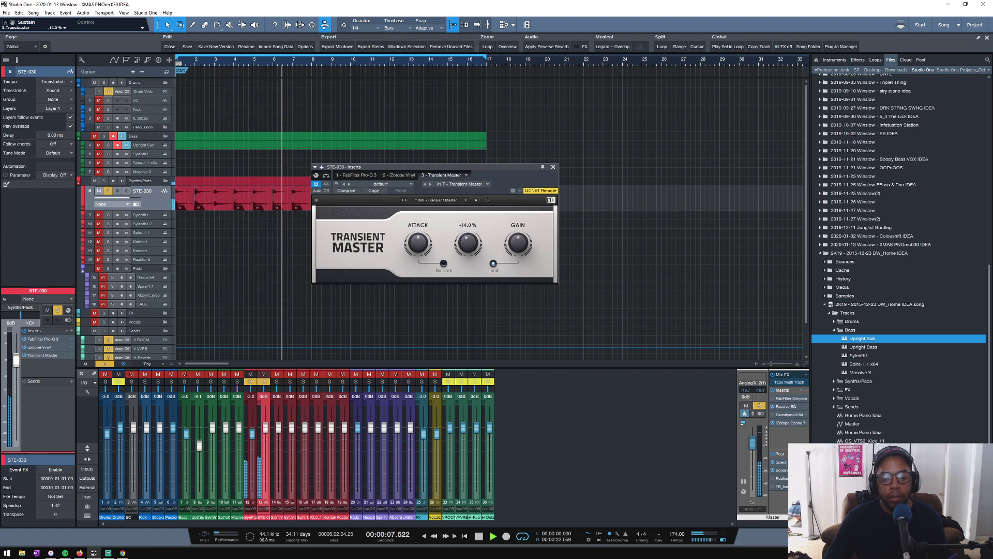
left_click(554, 166)
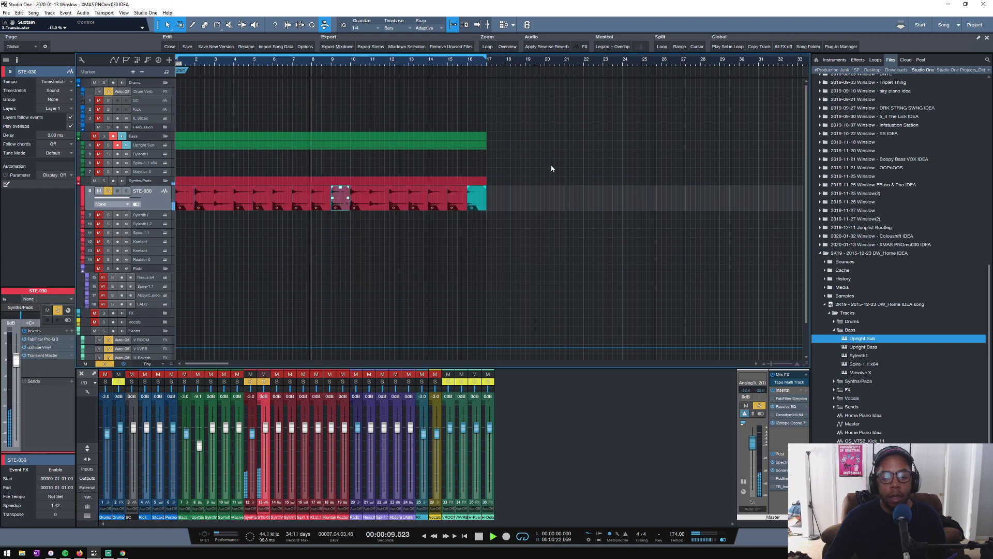
key("space")
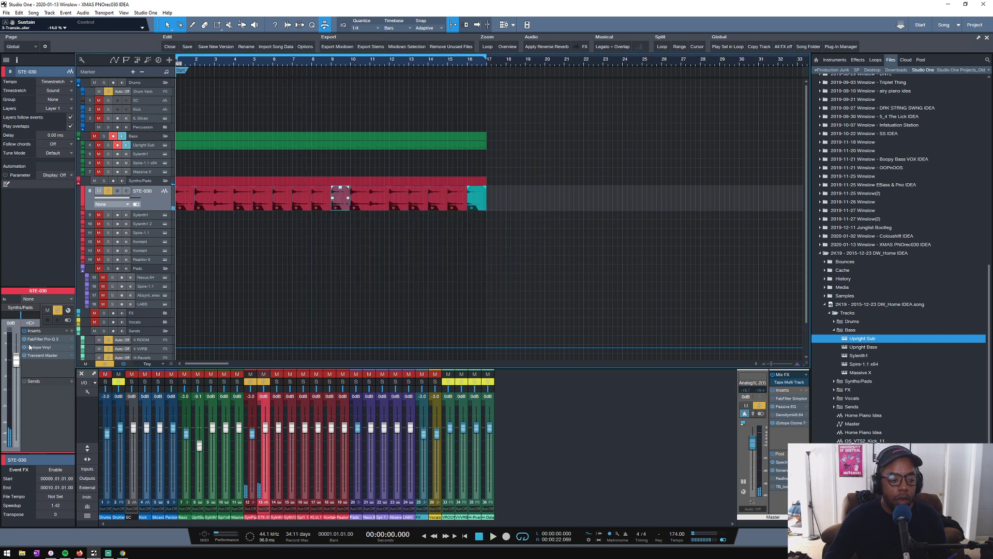
- Play STE-030 while examining its spectrum in the track's FabFilter Pro-Q 3
left_click(52, 339)
key("space")
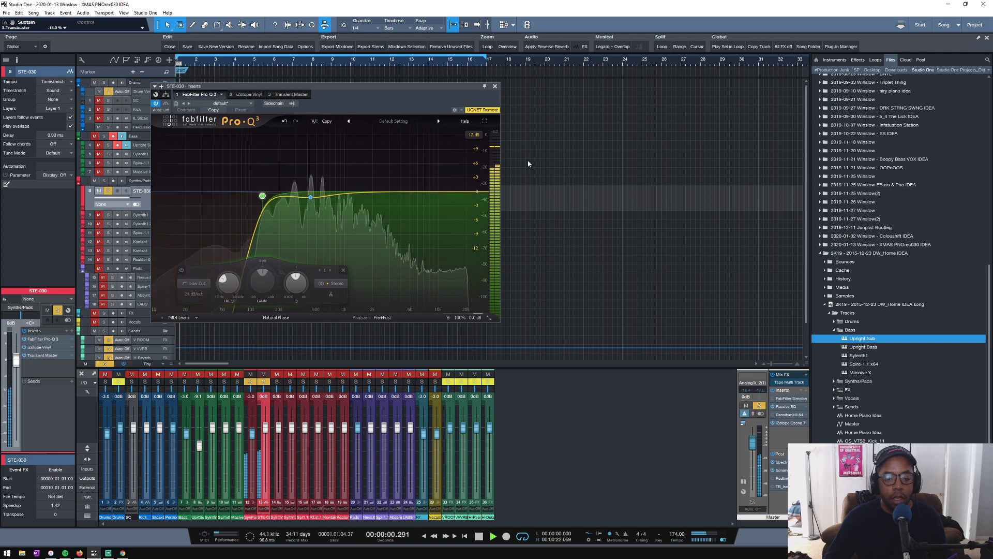
key("space")
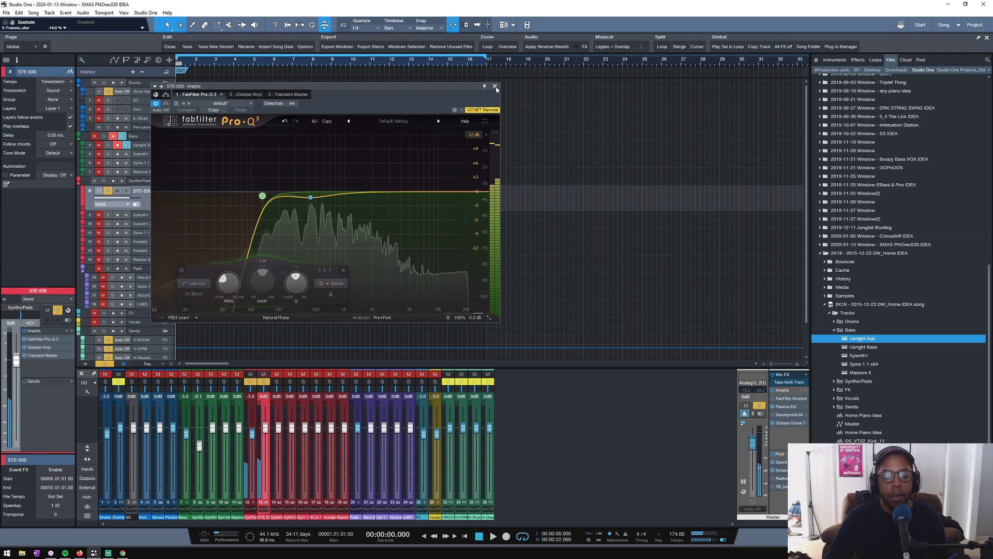
left_click(495, 87)
left_click_drag(207, 66, 331, 75)
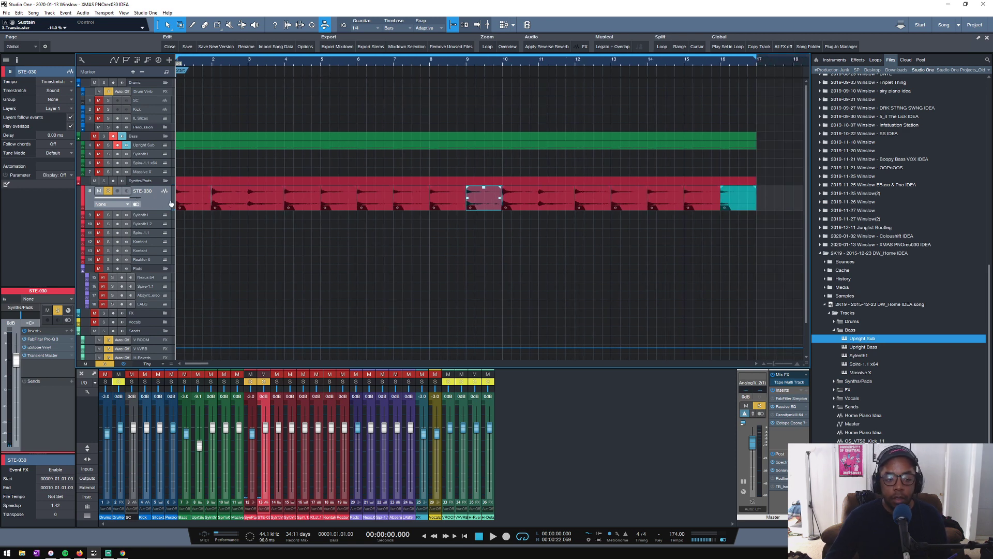
- Narrow the existing mid dip in STE-030's Pro-Q 3 and add a low-mid bell with about a 1 dB cut
left_click(48, 341)
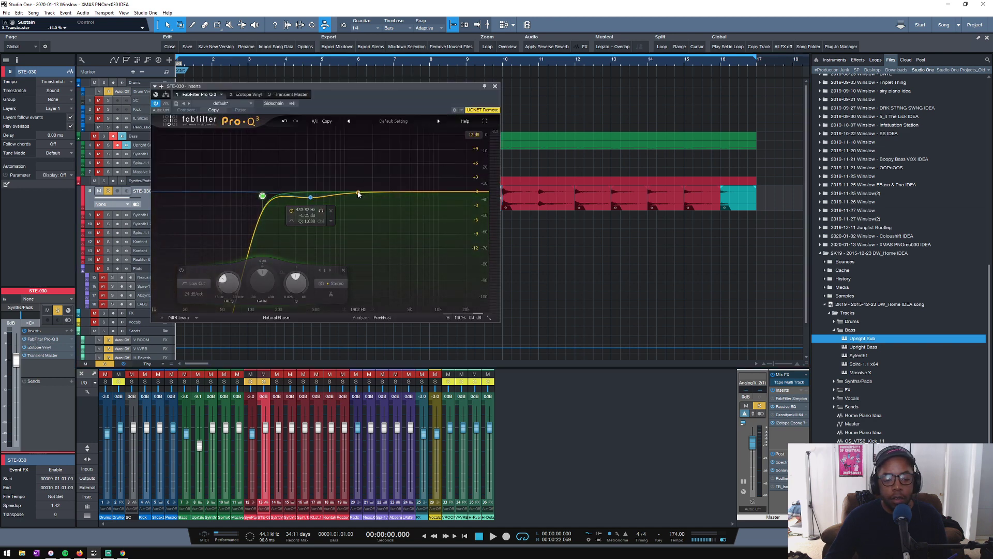
key("space")
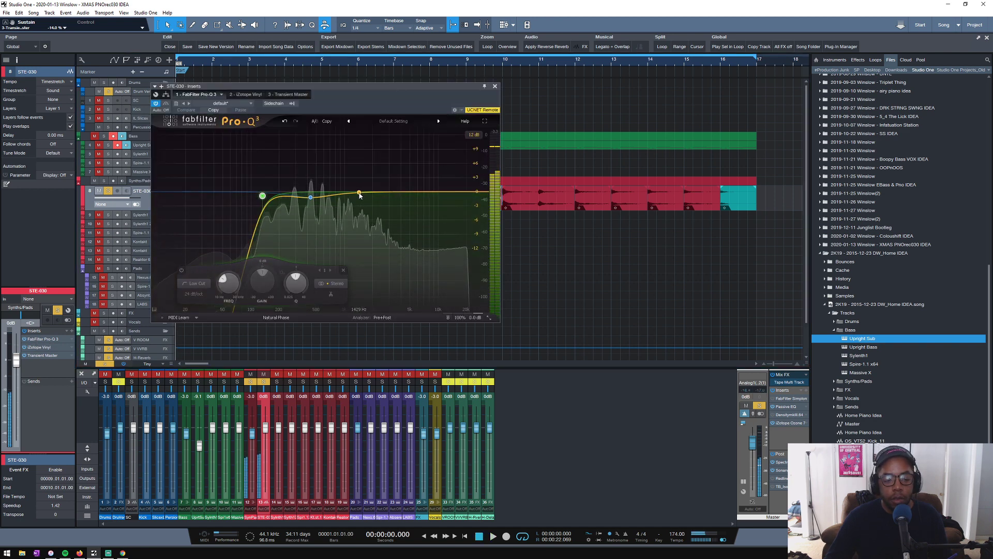
key("space")
mouse_move(311, 201)
scroll(311, 200, "up", 5)
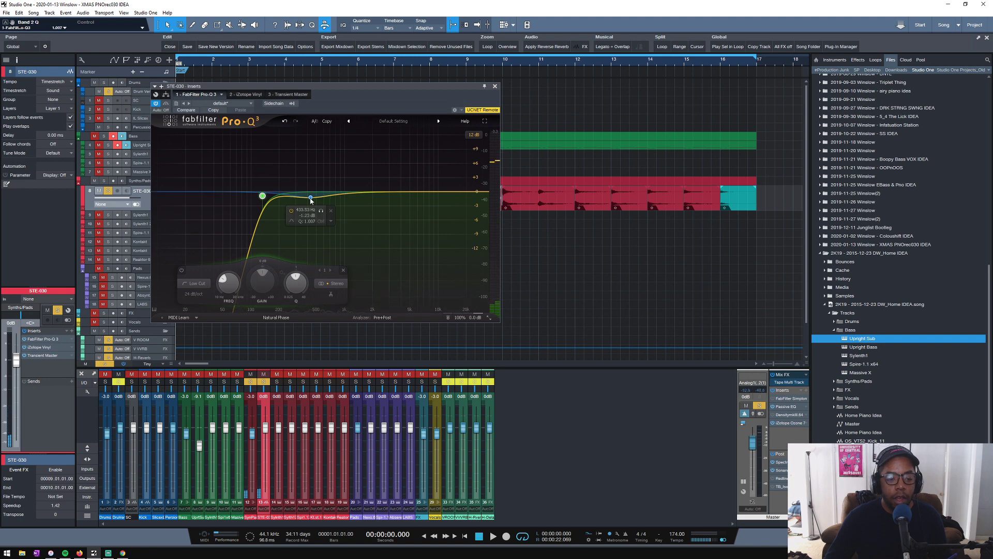
key("space")
left_click_drag(311, 198, 288, 203)
left_click(284, 121)
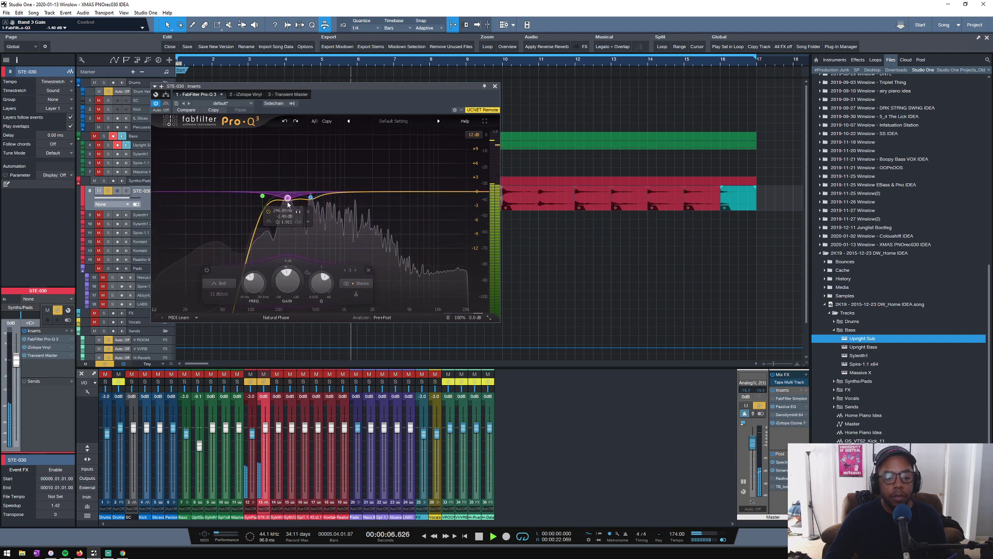
key("space")
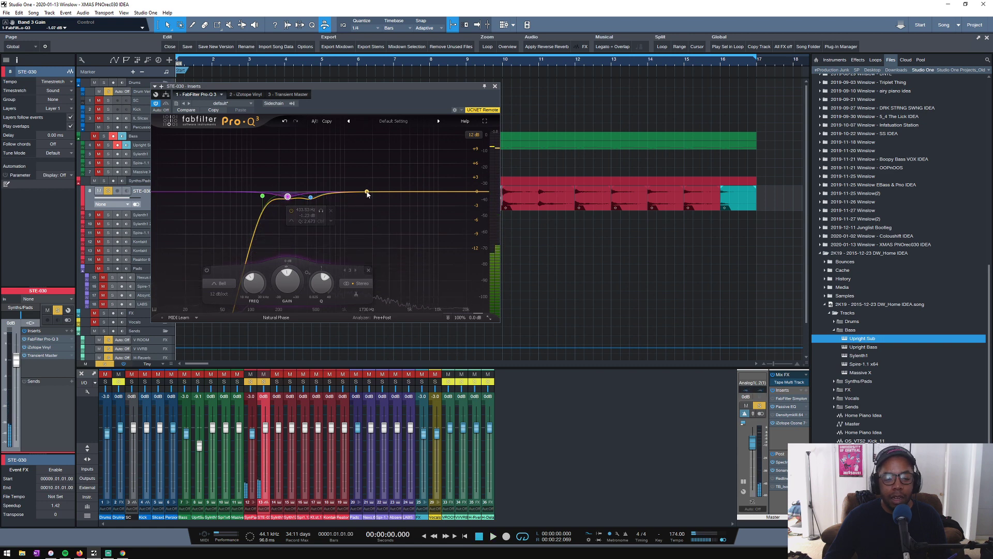
- Add a gentle upper-mid boost, a slight treble dip and a High Cut band in STE-030's Pro-Q 3 during playback
left_click_drag(368, 193, 460, 196)
key("space")
key("space")
key("space")
double_click(482, 192)
key("space")
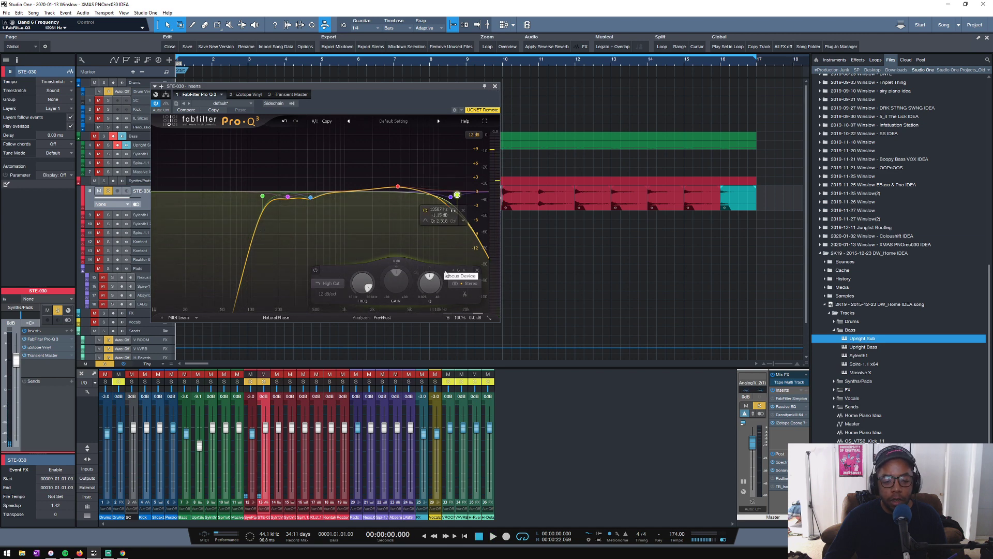
left_click(495, 86)
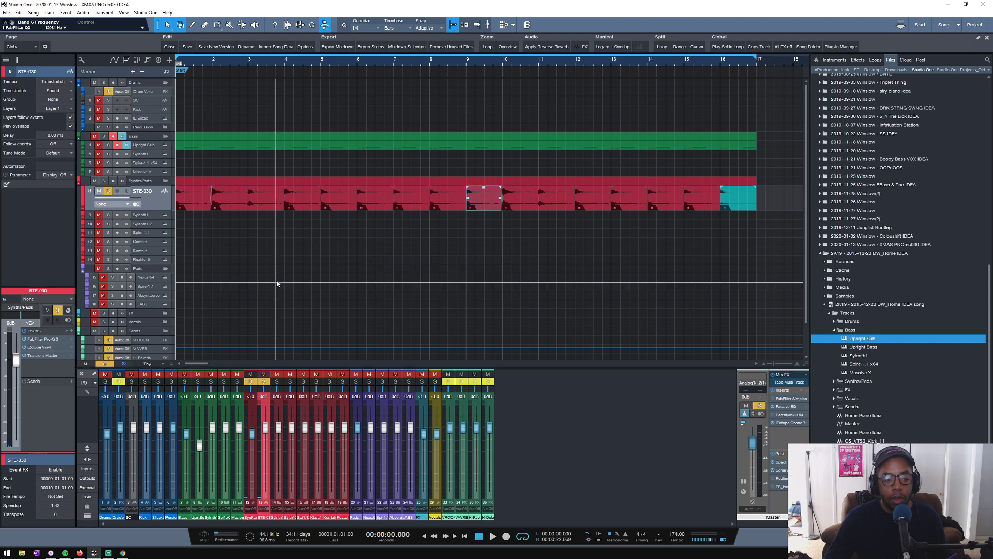
- Deselect the clip in bar 9 and adjust the track heights so the STE-030 lane is slightly taller than the rest
left_click(251, 285)
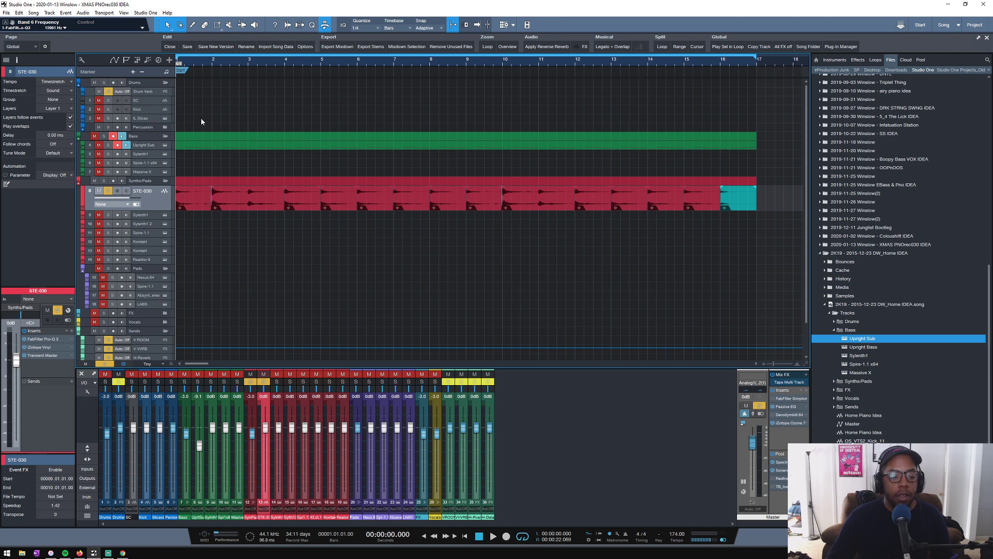
scroll(201, 122, "up", 1)
scroll(200, 121, "down", 2)
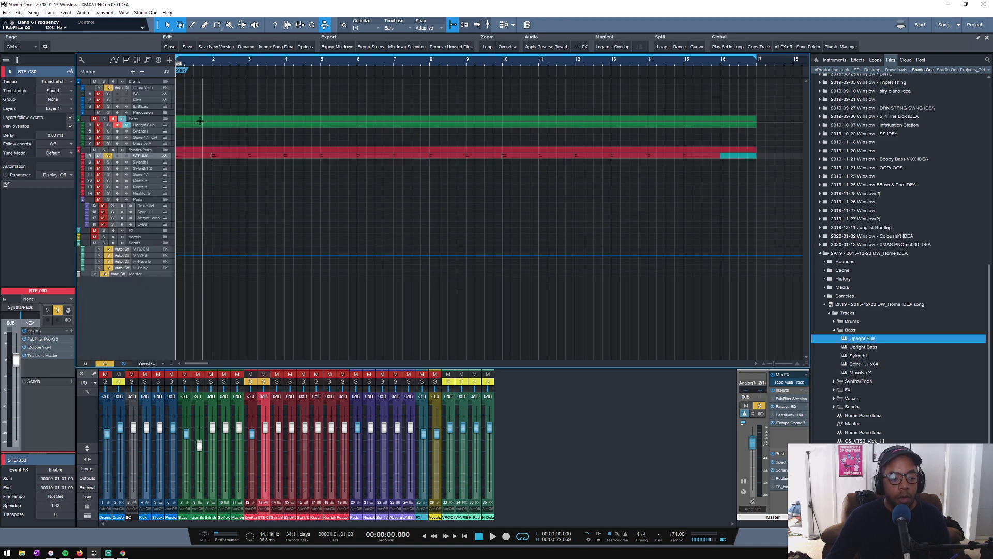
scroll(200, 121, "up", 2)
scroll(201, 122, "down", 1)
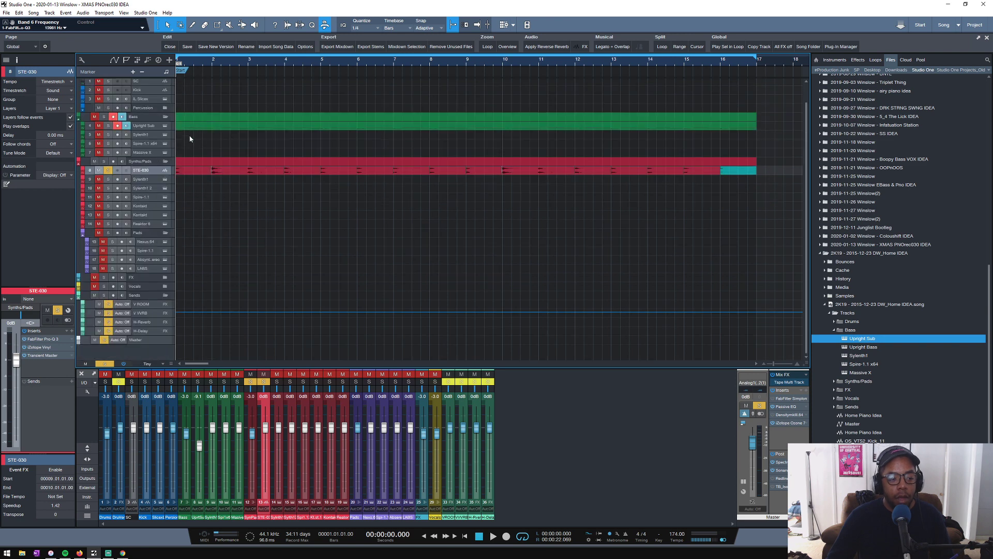
scroll(190, 141, "up", 1)
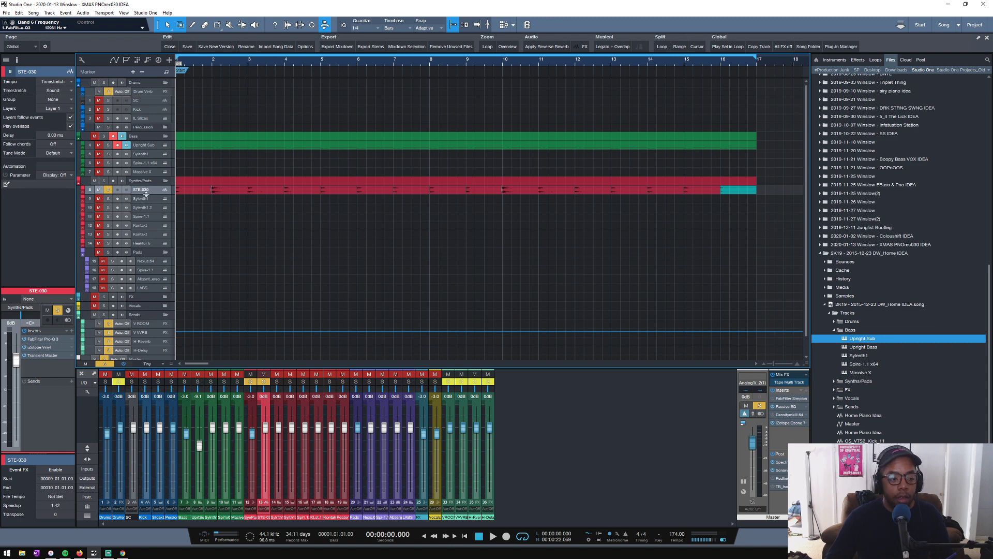
left_click_drag(146, 193, 150, 202)
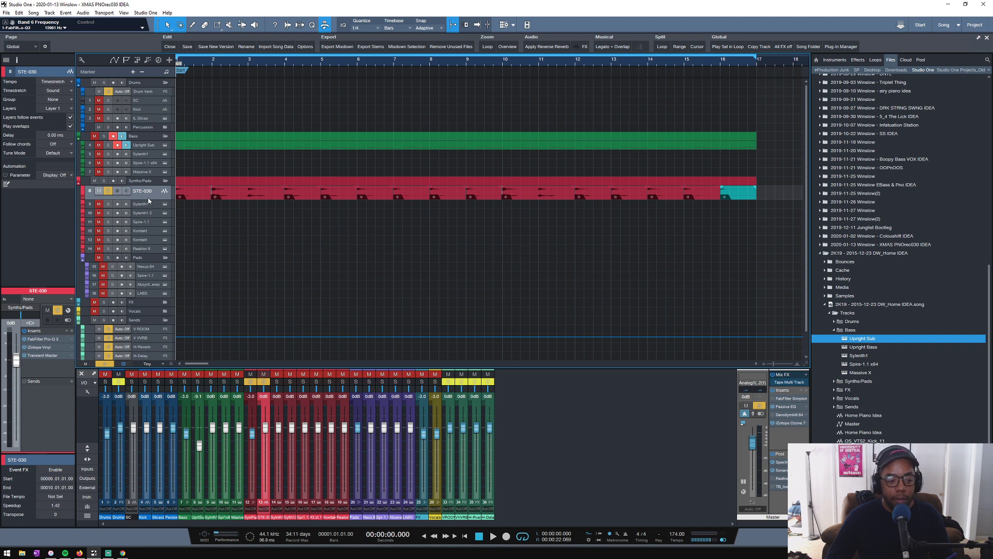
- Unsolo STE-030, record-arm the LABS track in the Pads folder for playing, and reselect the STE-030 track
left_click(108, 194)
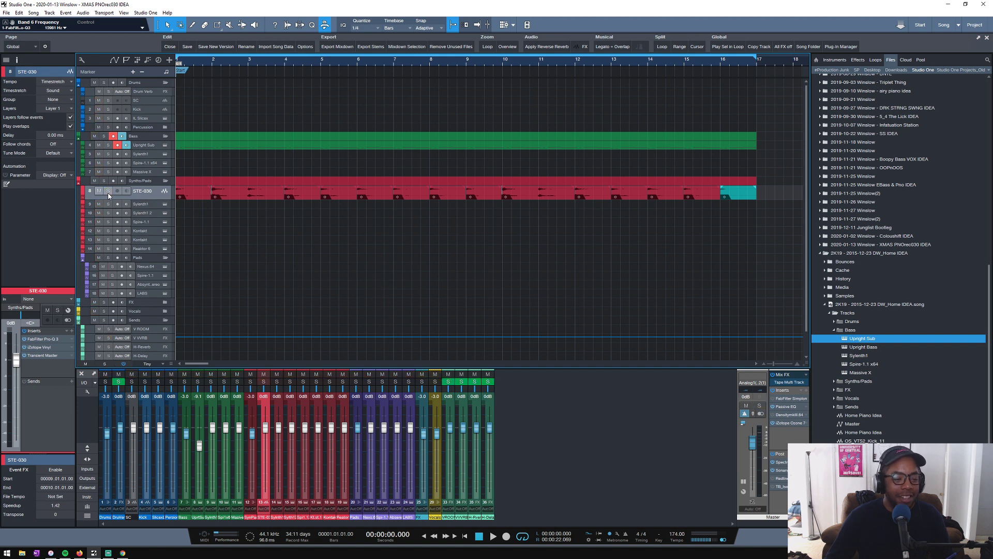
left_click(162, 232)
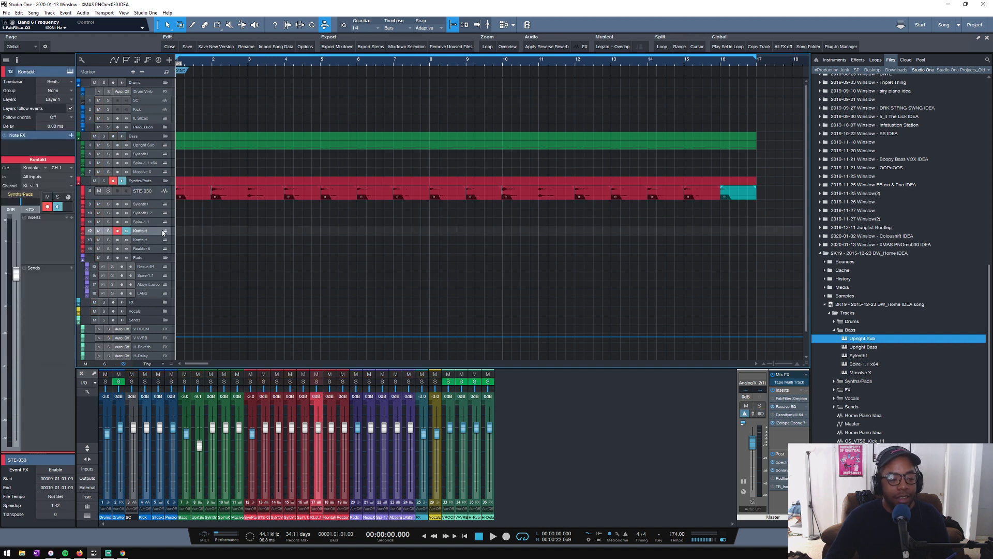
left_click(144, 292)
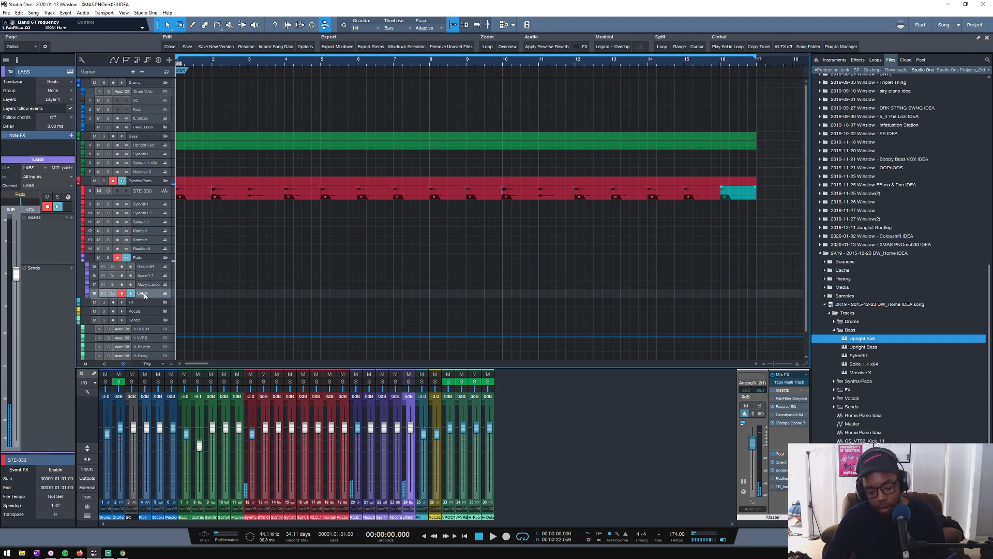
left_click(180, 188)
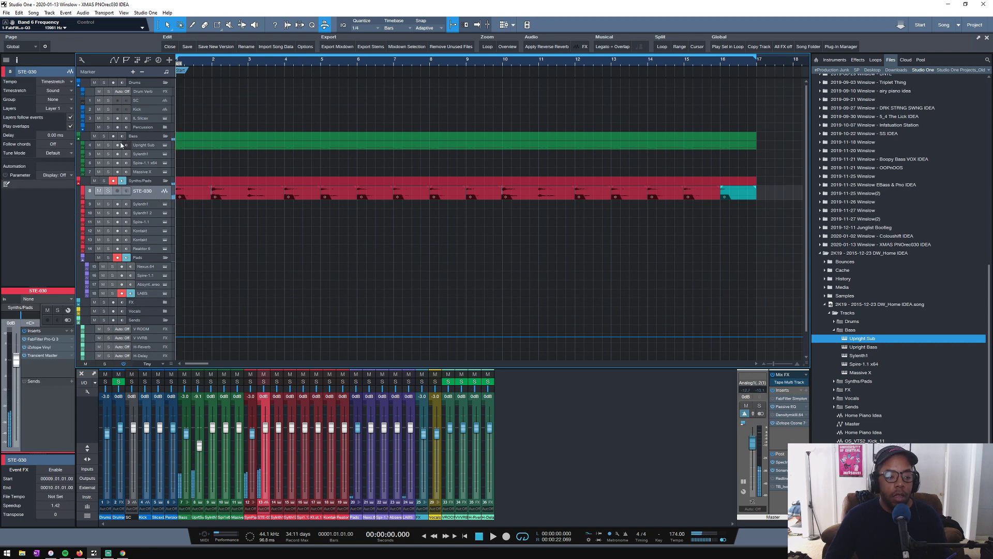
- Play the arrangement with the Upright Sub muted and unmuted for comparison, and save the song during playback
left_click(99, 146)
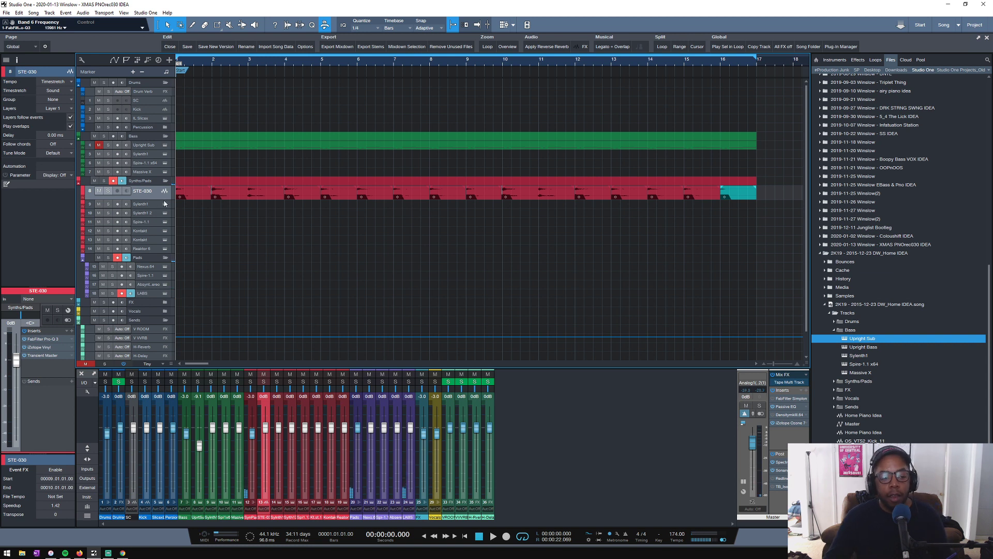
key("space")
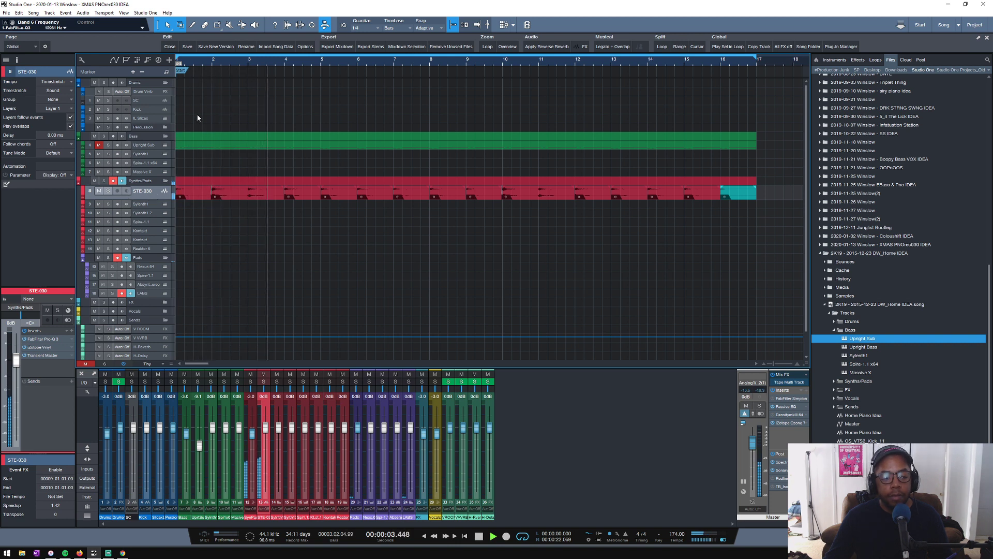
scroll(197, 114, "down", 1)
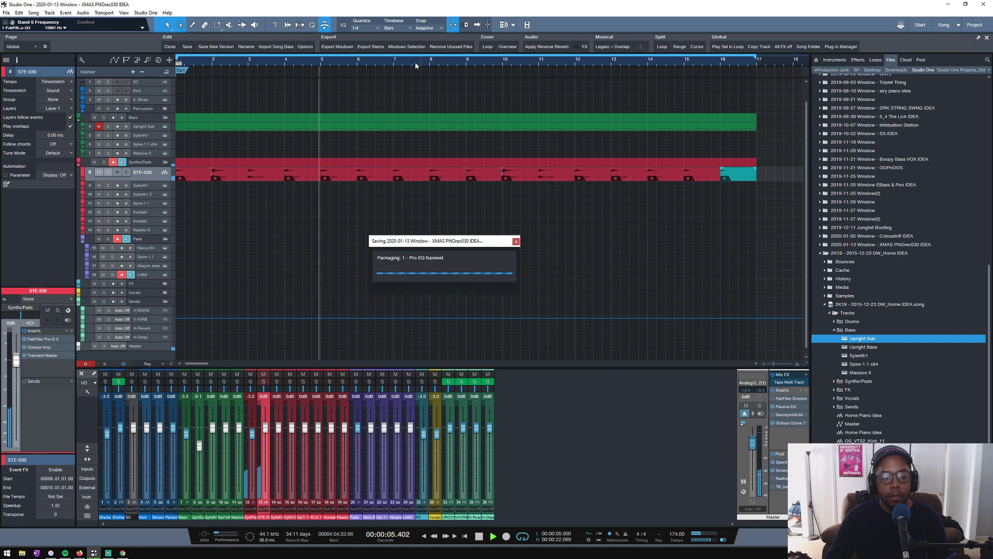
left_click(97, 127)
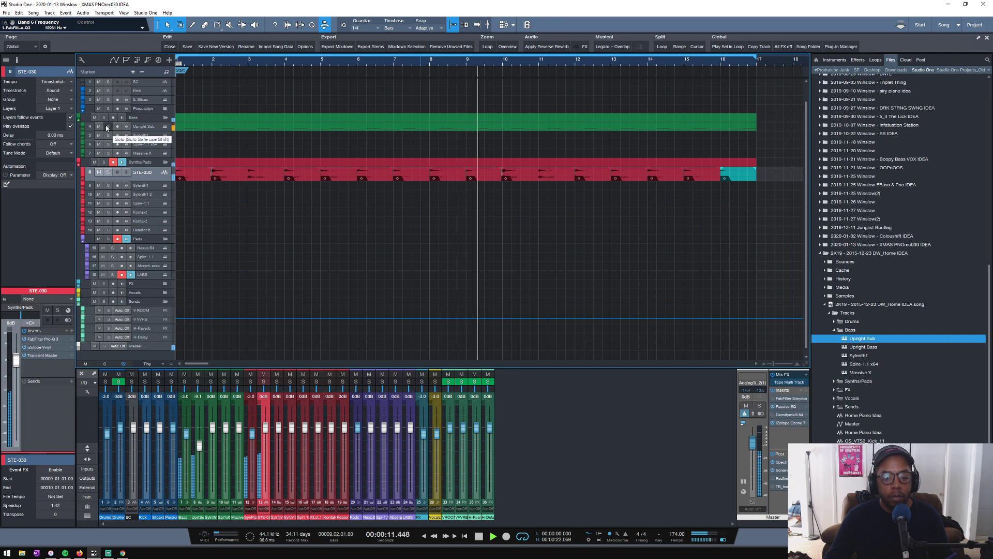
scroll(361, 61, "down", 4)
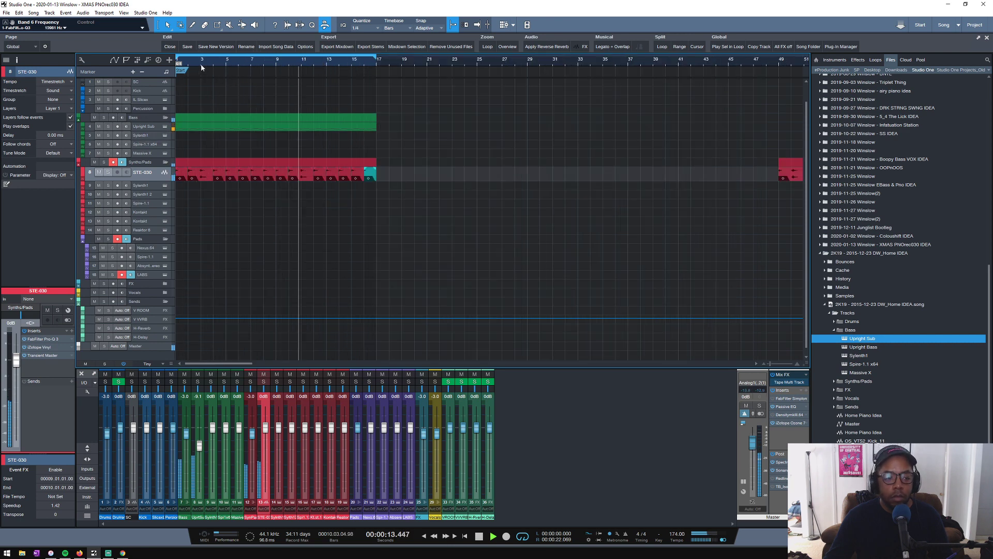
scroll(226, 78, "up", 4)
key("space")
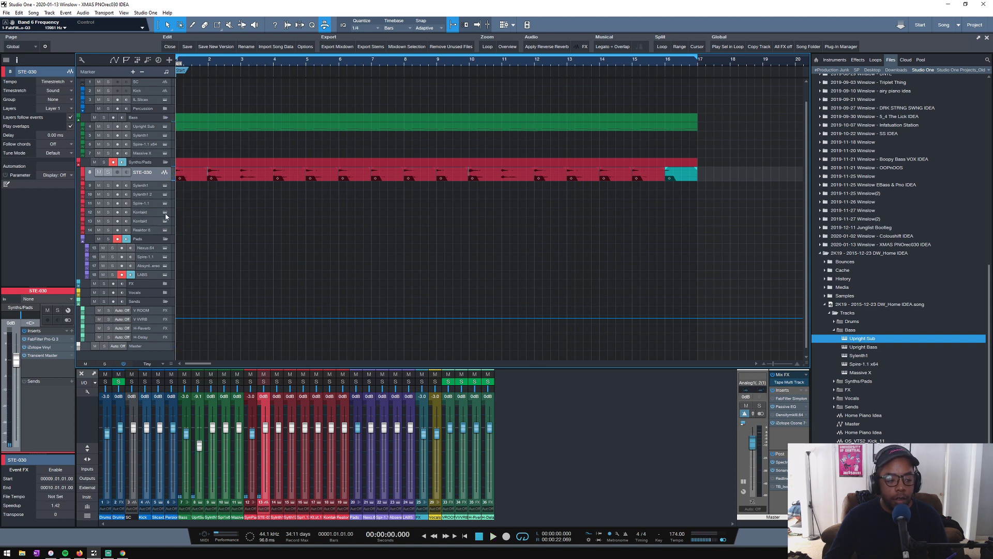
- Add a new LABS instrument track at the end of the synths, just above the Pads folder
left_click(857, 60)
left_click(876, 60)
left_click(832, 60)
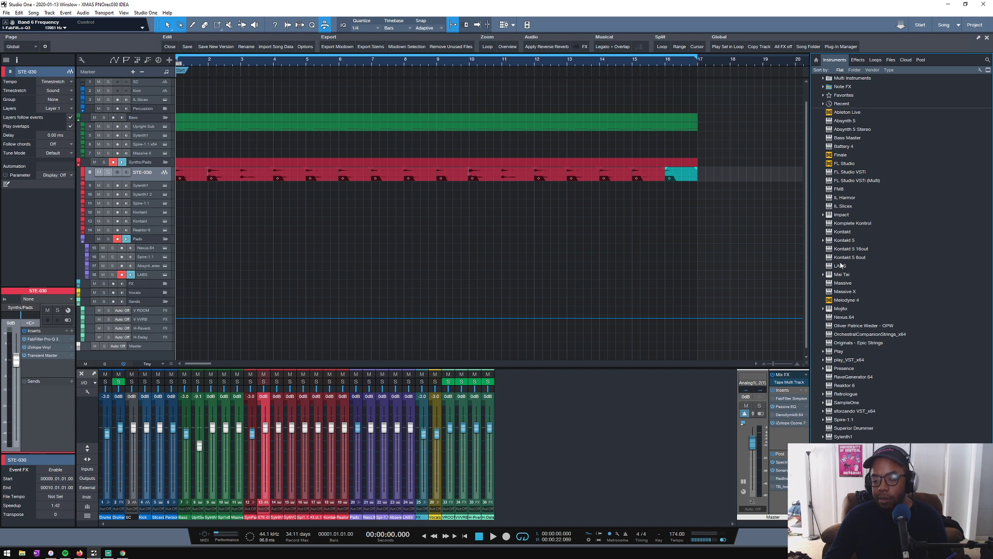
left_click_drag(841, 265, 239, 234)
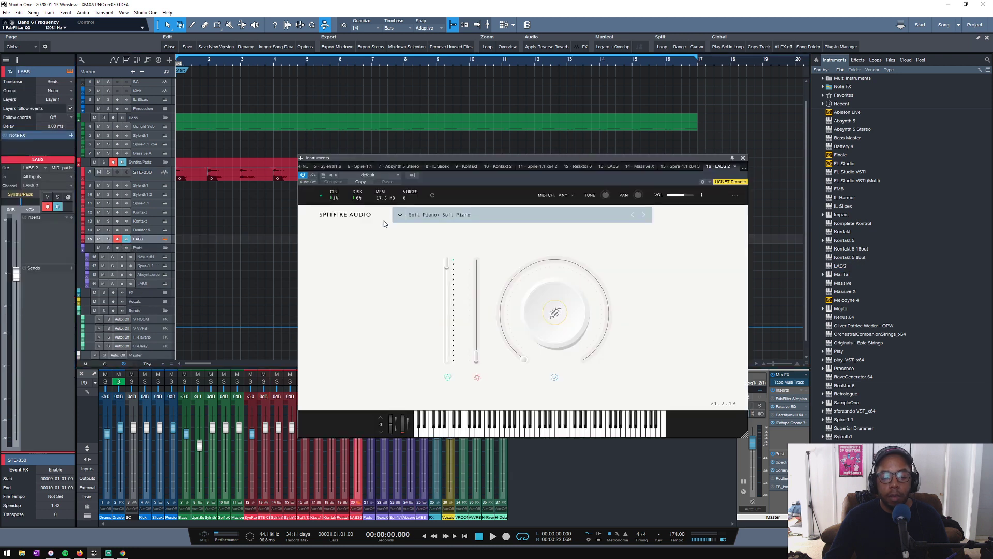
- Browse the Strings presets in LABS, preview Short, and load the Strings: Short preset
left_click(399, 215)
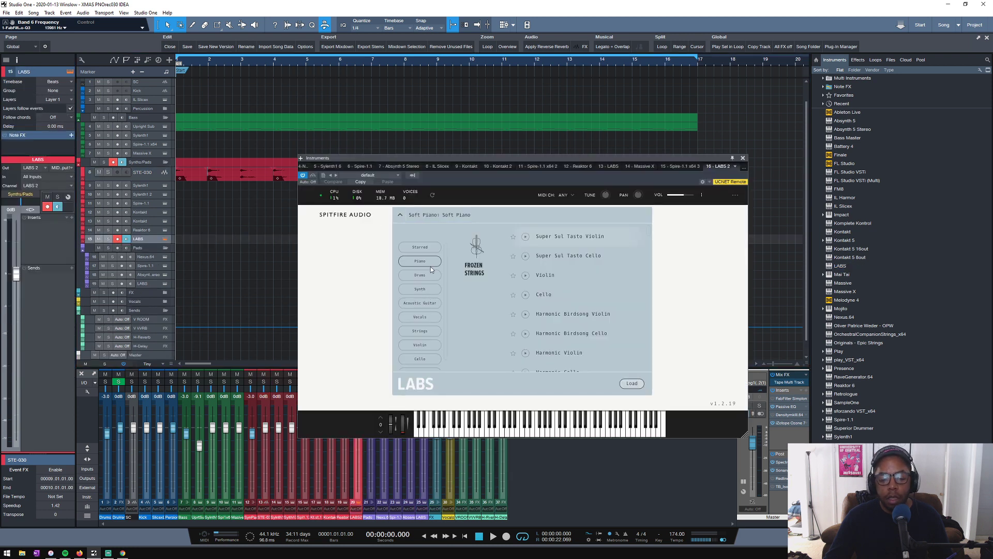
left_click(418, 332)
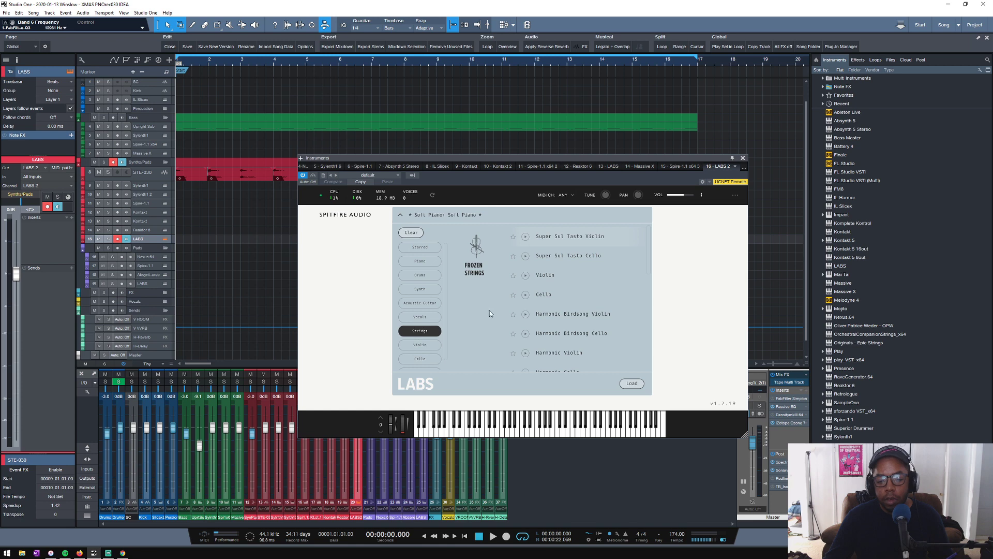
scroll(535, 291, "down", 5)
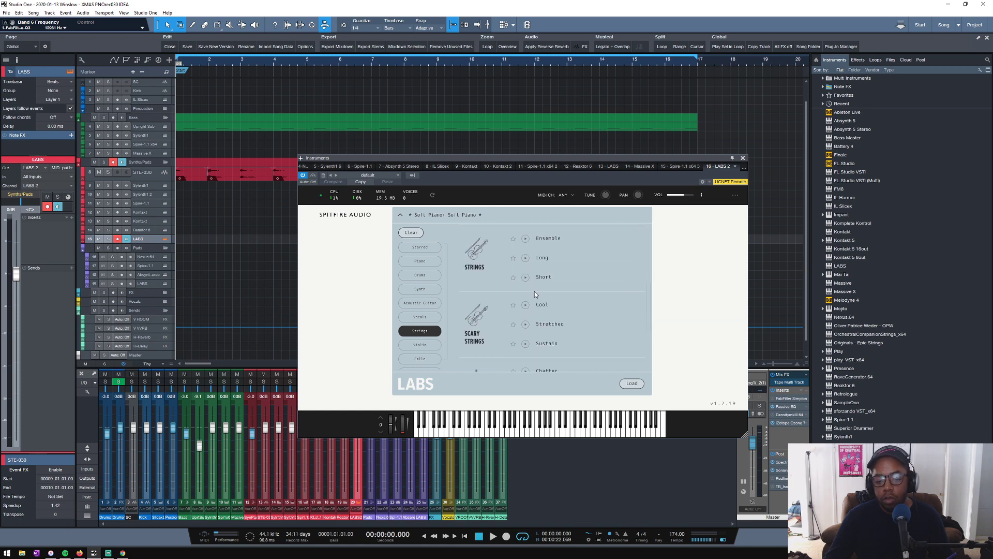
scroll(526, 282, "down", 3)
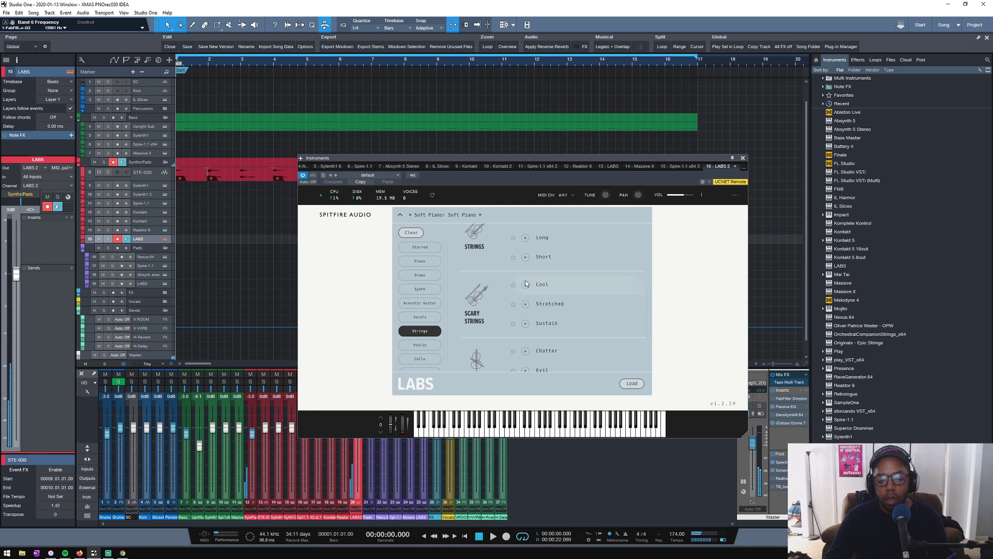
scroll(524, 285, "up", 6)
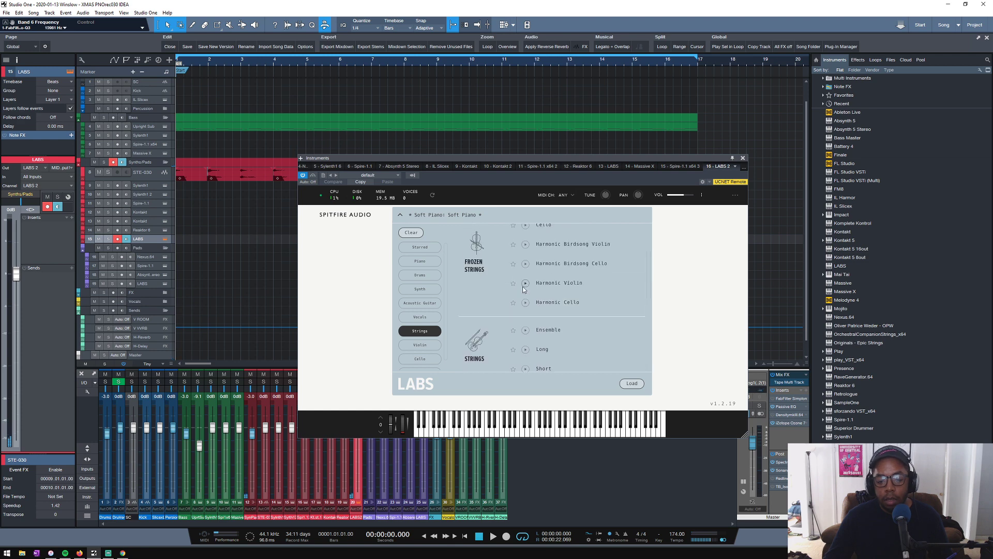
scroll(523, 288, "down", 3)
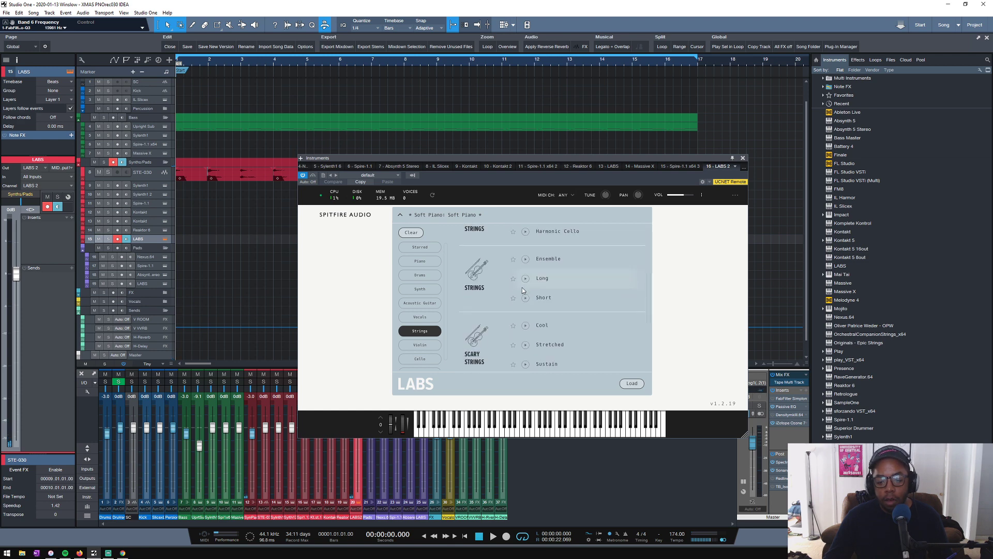
left_click(525, 298)
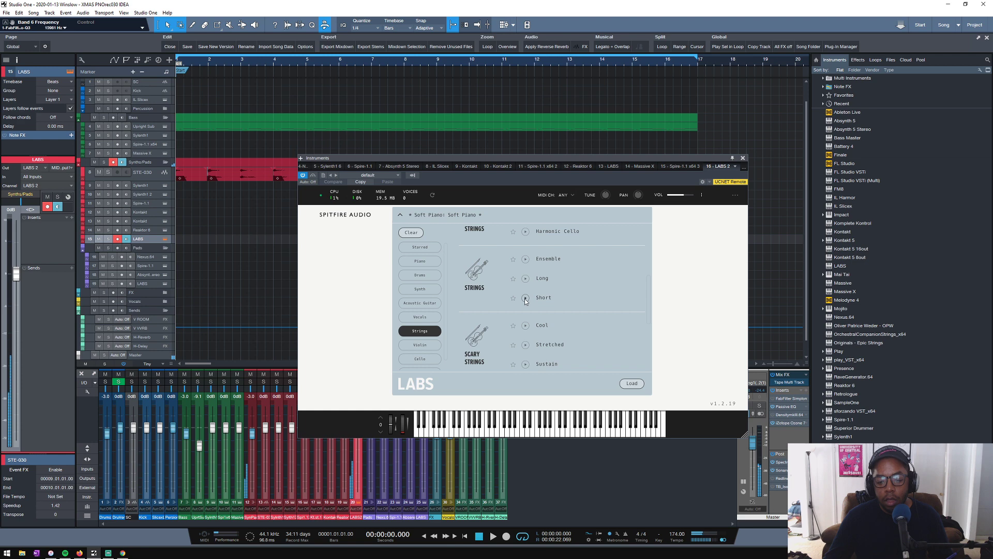
double_click(552, 297)
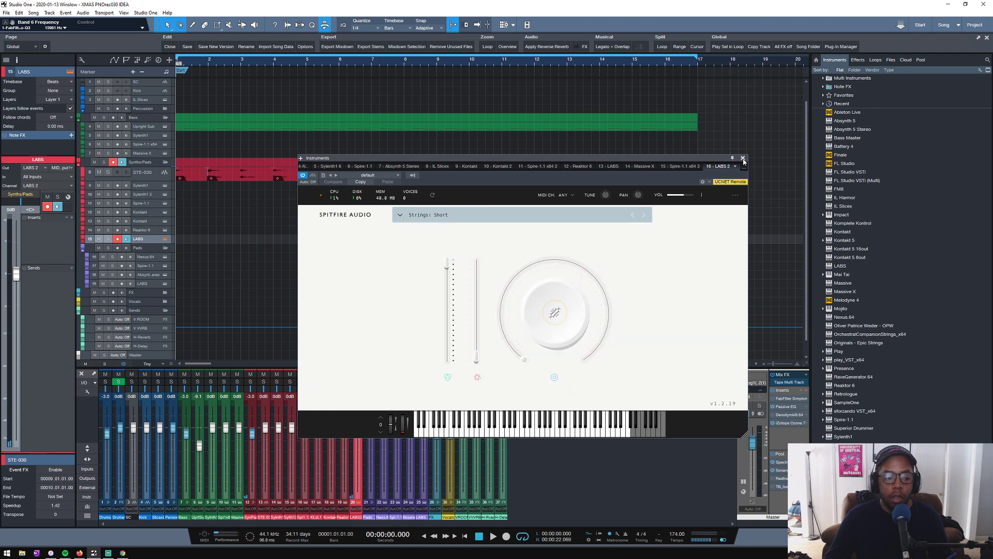
left_click(743, 160)
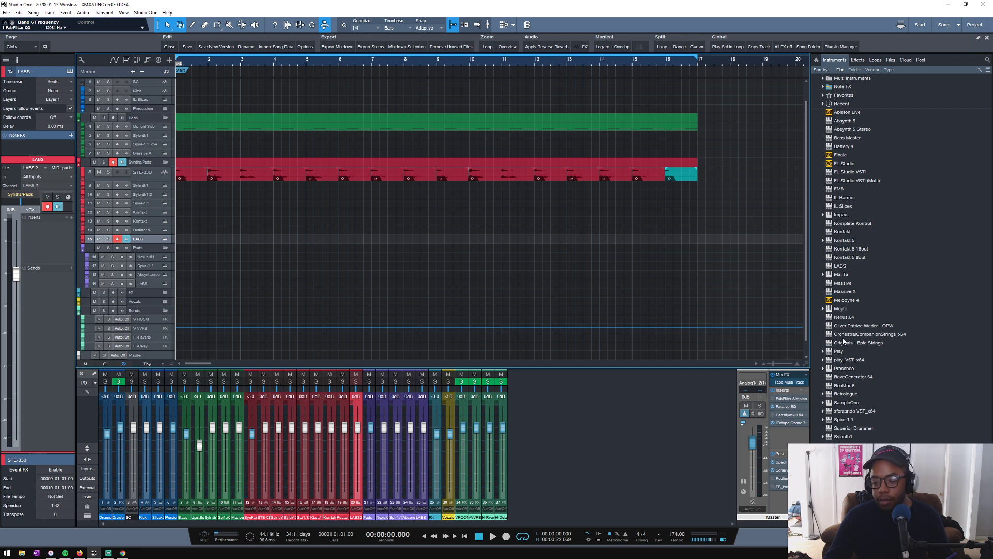
- Add an Originals - Epic Strings track above the new LABS track and load its Pizzicato preset after previewing it
left_click_drag(844, 342, 504, 235)
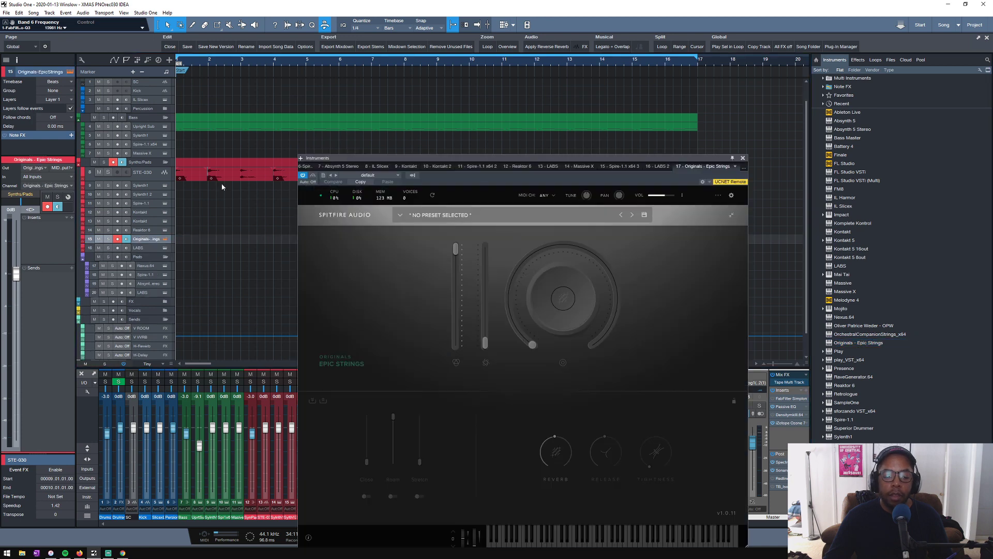
left_click(399, 215)
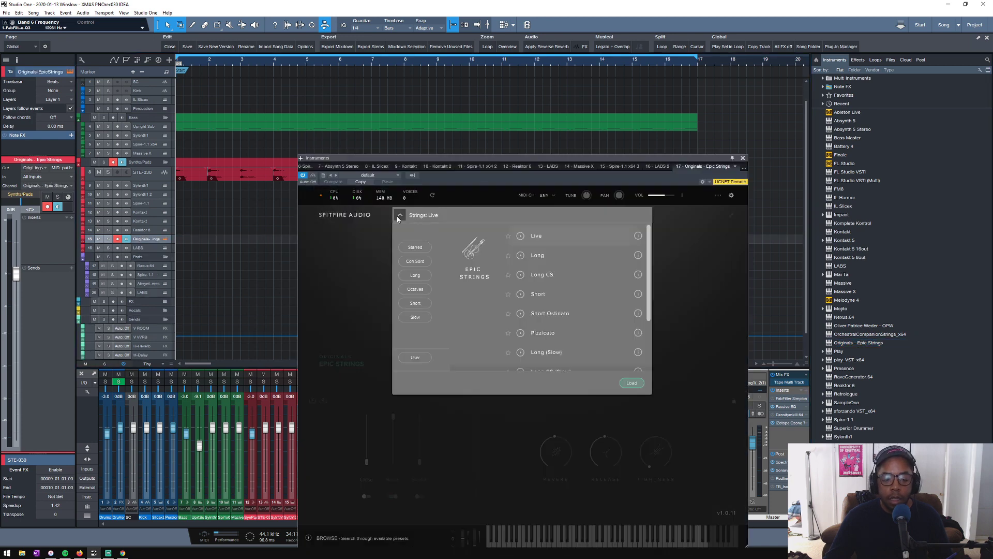
scroll(575, 281, "down", 3)
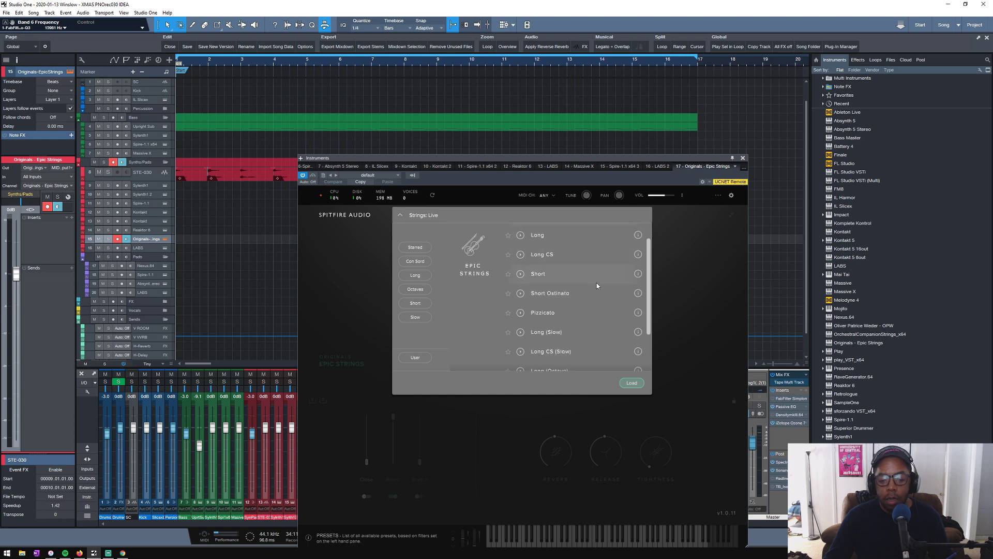
left_click(521, 272)
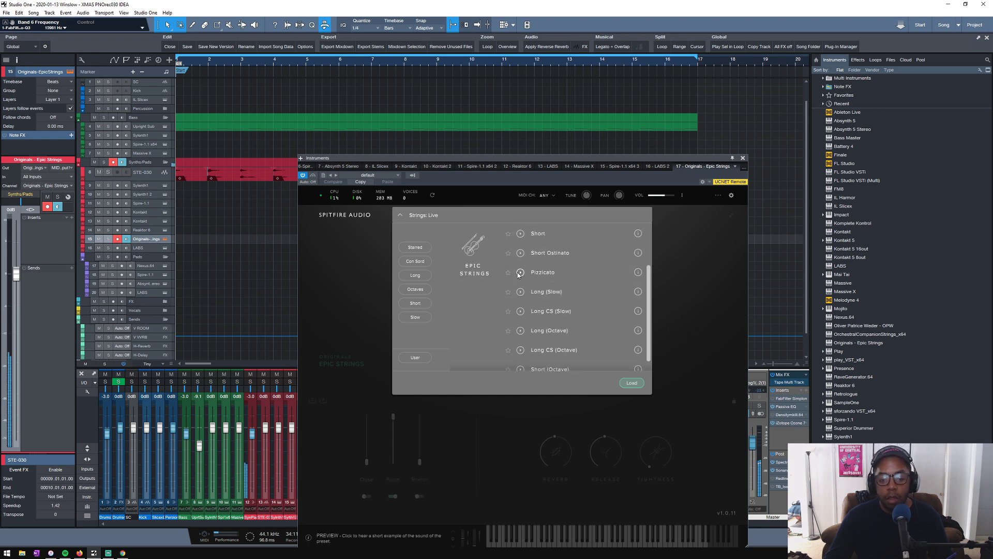
scroll(597, 284, "up", 1)
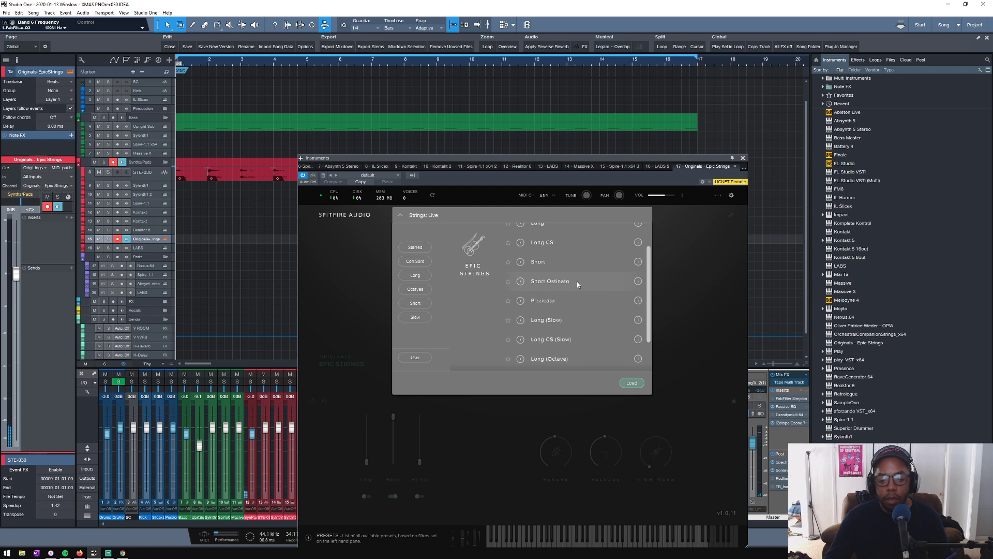
double_click(543, 301)
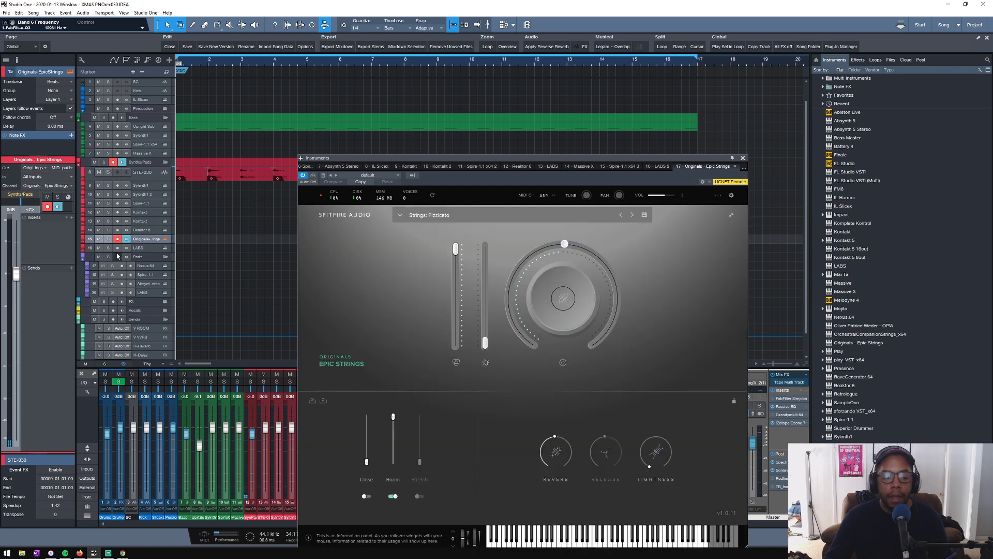
- Mute the new LABS track and create an empty part over bars 1 to 16 on the Epic Strings track, opened for note editing
left_click(98, 248)
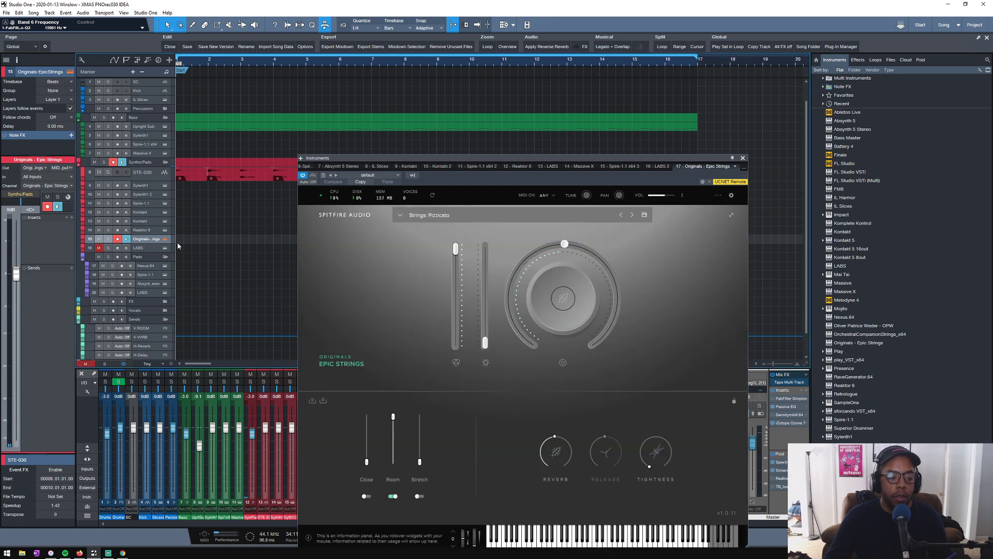
left_click(743, 158)
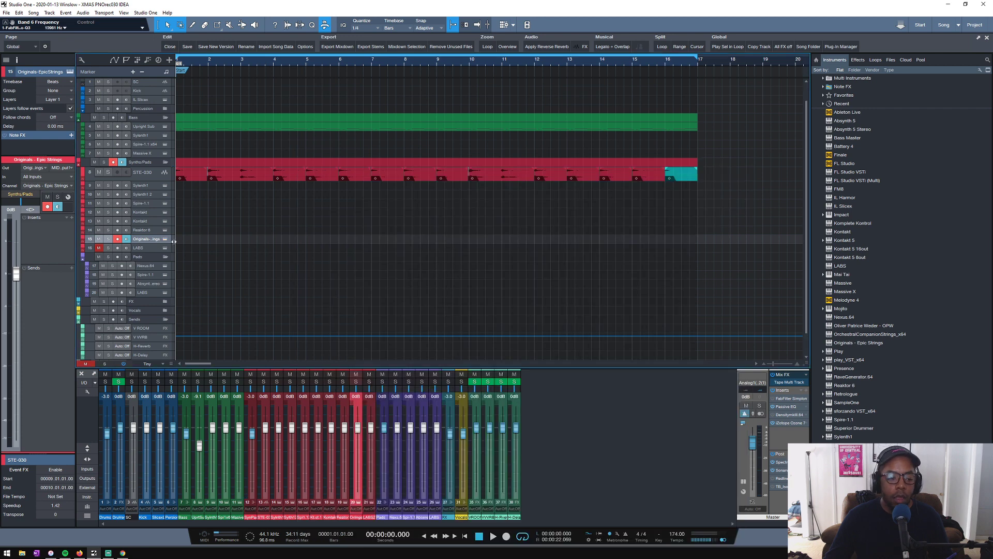
double_click(183, 240)
double_click(195, 241)
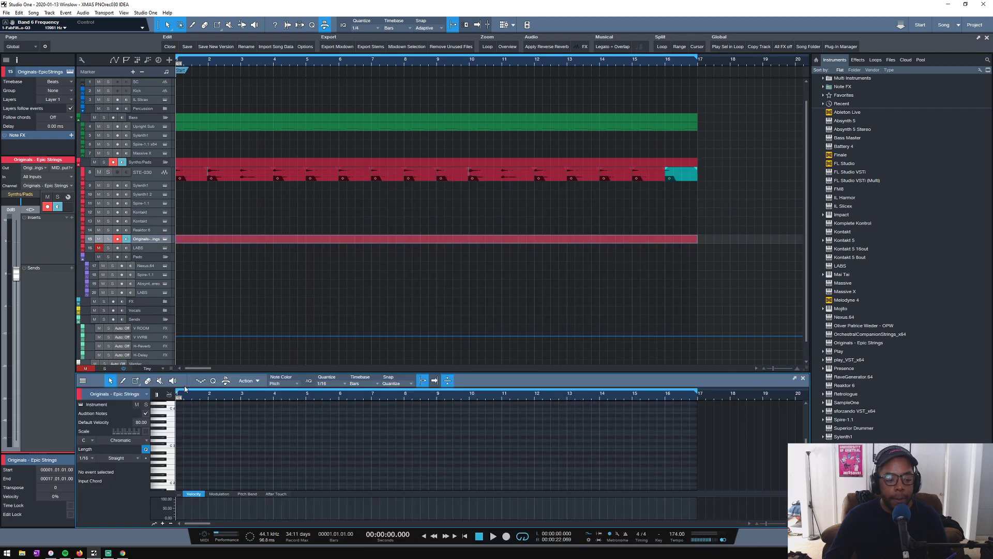
- Draw a 1/16 D3 note at beat 1.2 in the Epic Strings part and enlarge the note editor
scroll(186, 412, "down", 3)
scroll(191, 416, "up", 2)
left_click(185, 434, "ctrl")
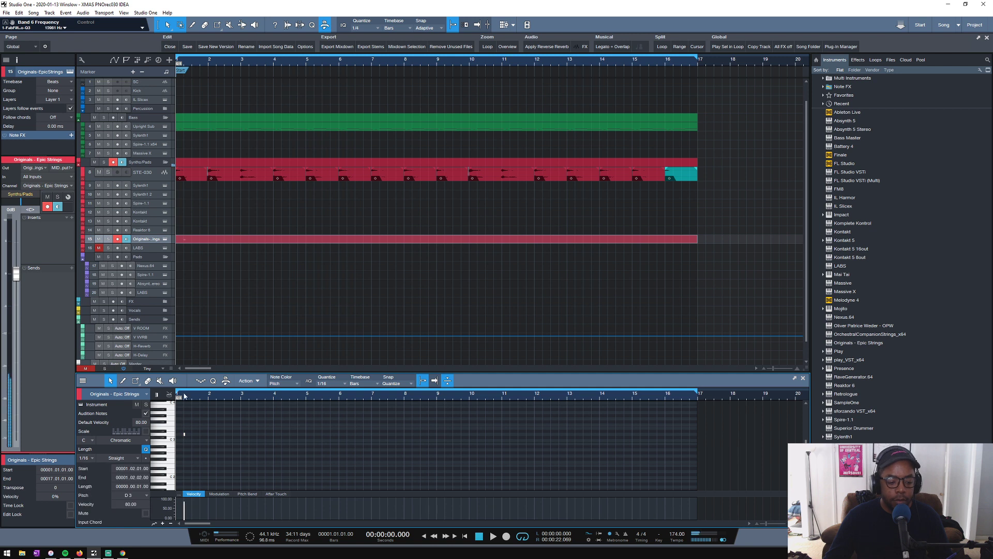
left_click_drag(188, 396, 660, 435)
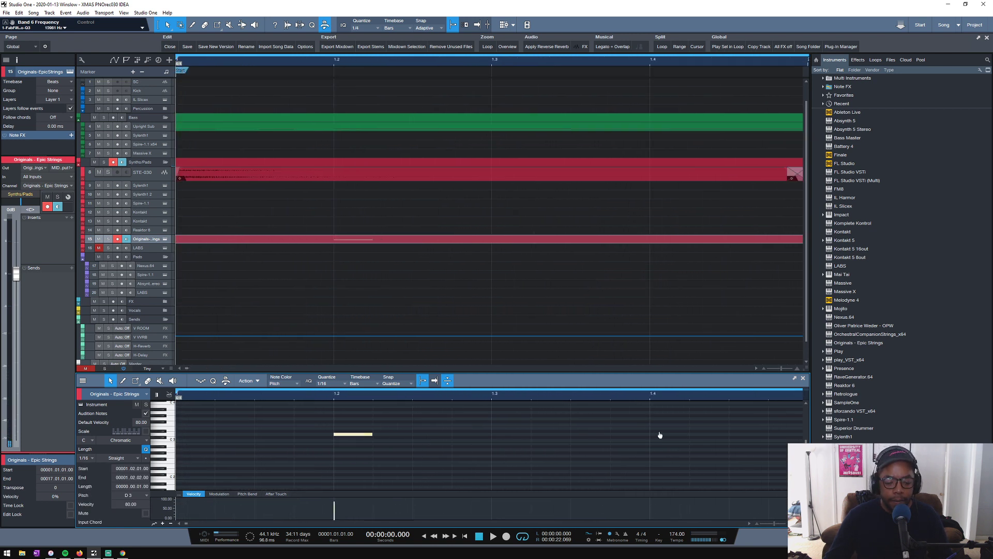
scroll(334, 393, "down", 2)
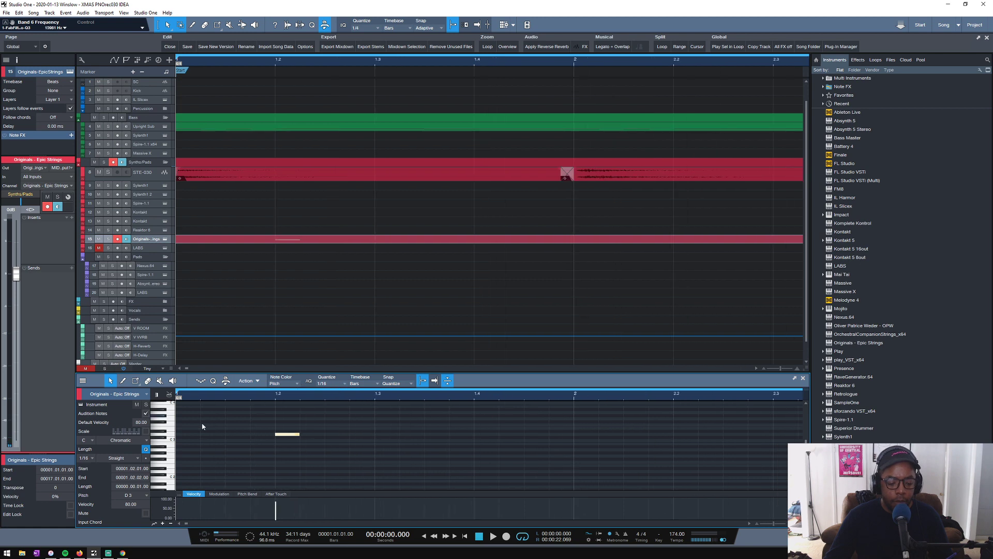
scroll(196, 438, "down", 2)
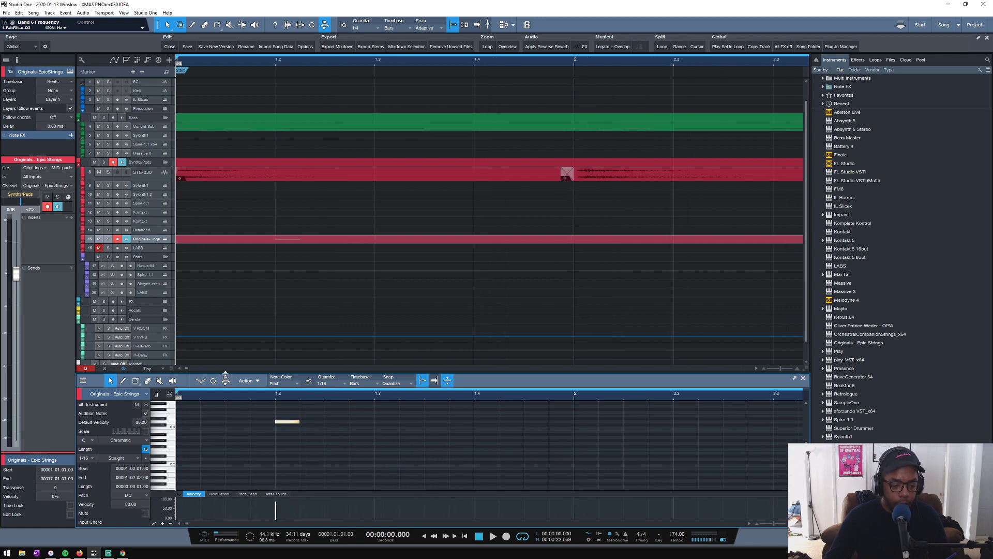
left_click_drag(226, 373, 271, 270)
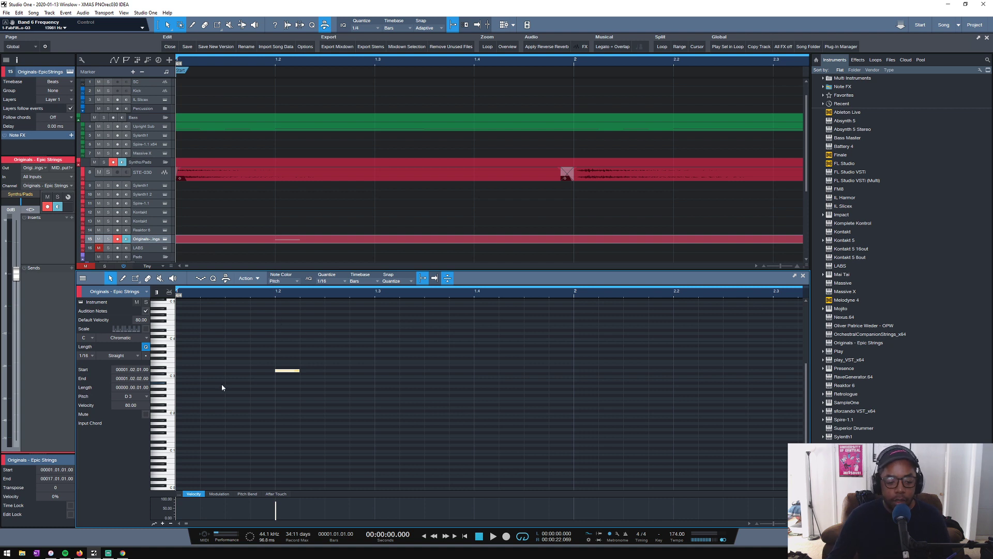
left_click_drag(279, 370, 230, 372)
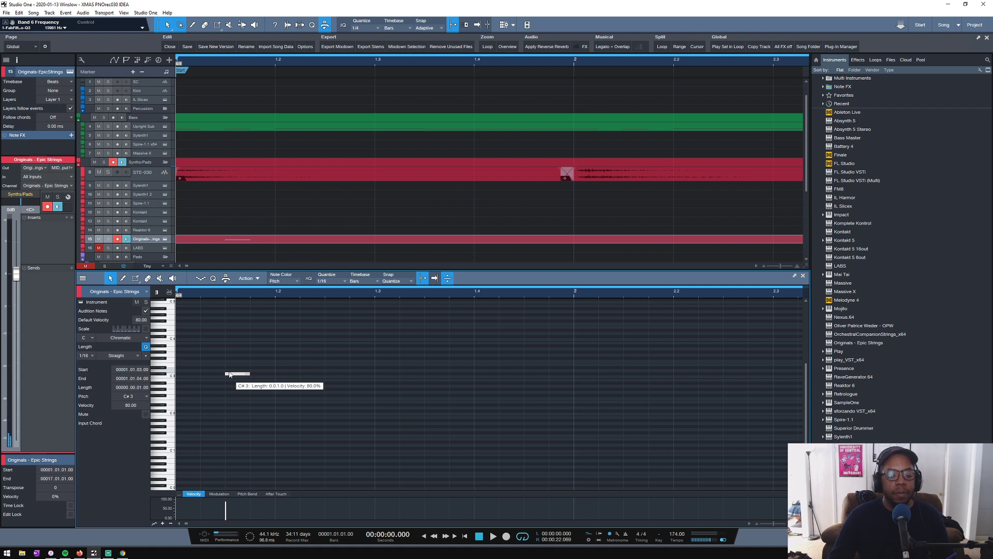
left_click(170, 375)
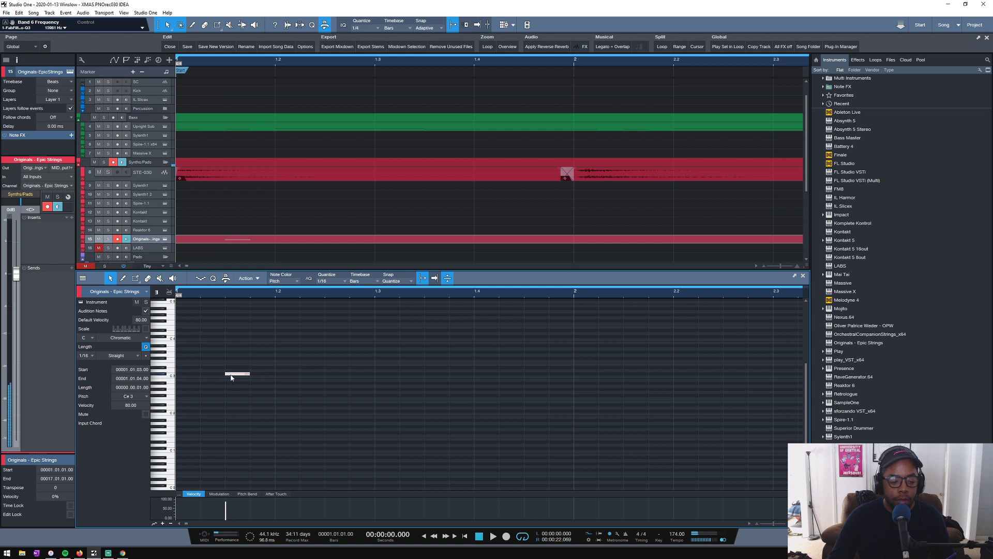
left_click_drag(231, 376, 284, 380)
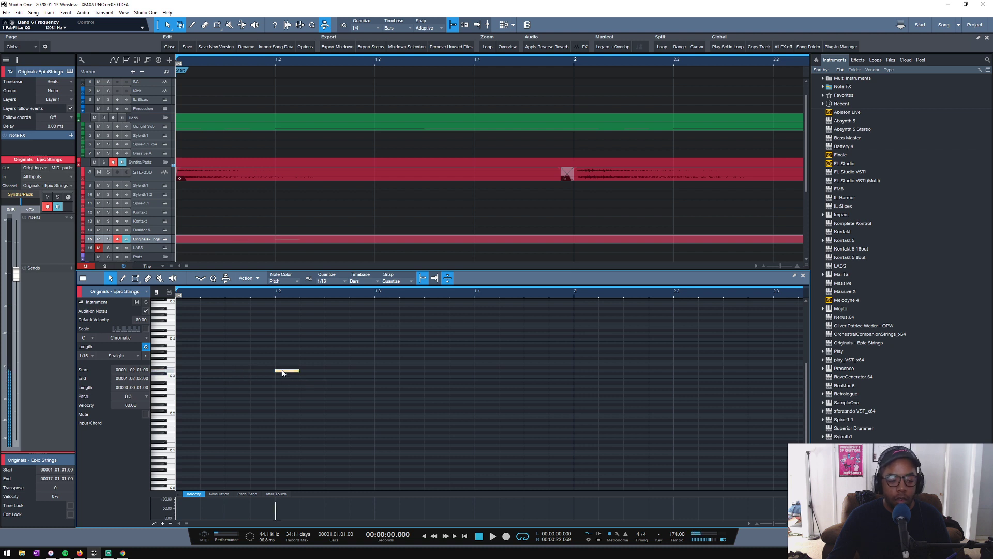
- Add a 1/16 A#2 note on the third sixteenth of beat 1.3 and play the part back
key("space")
key("space")
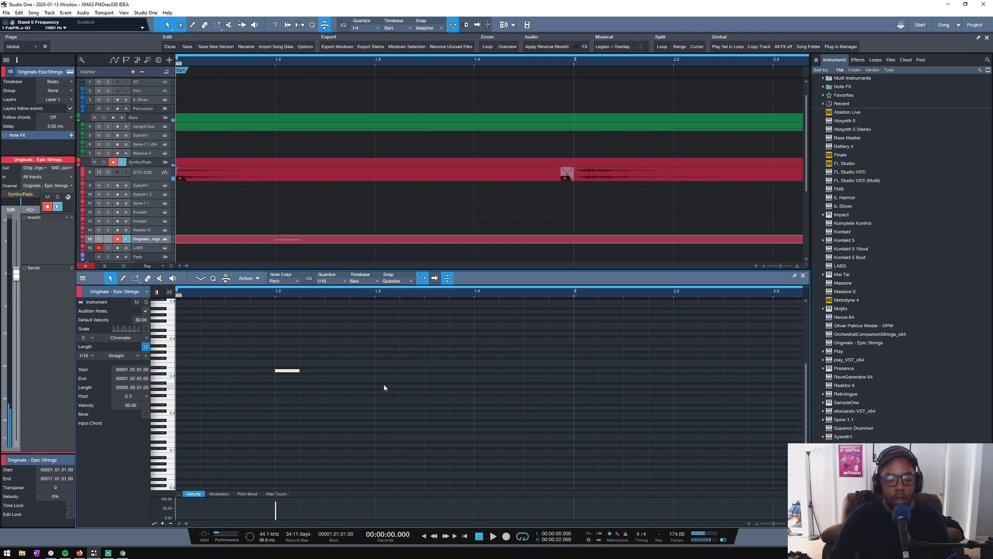
double_click(385, 381)
left_click_drag(383, 381, 424, 386)
key("space")
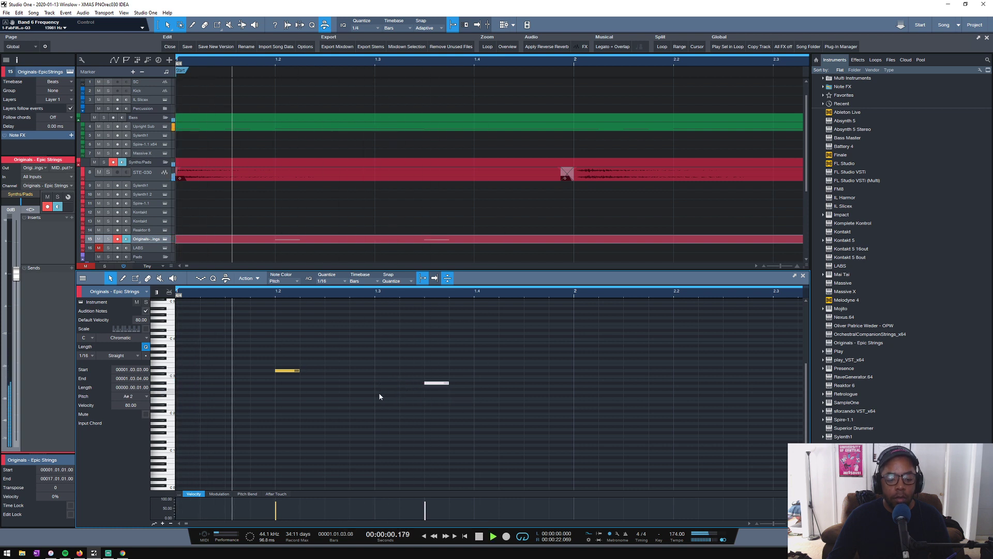
key("space")
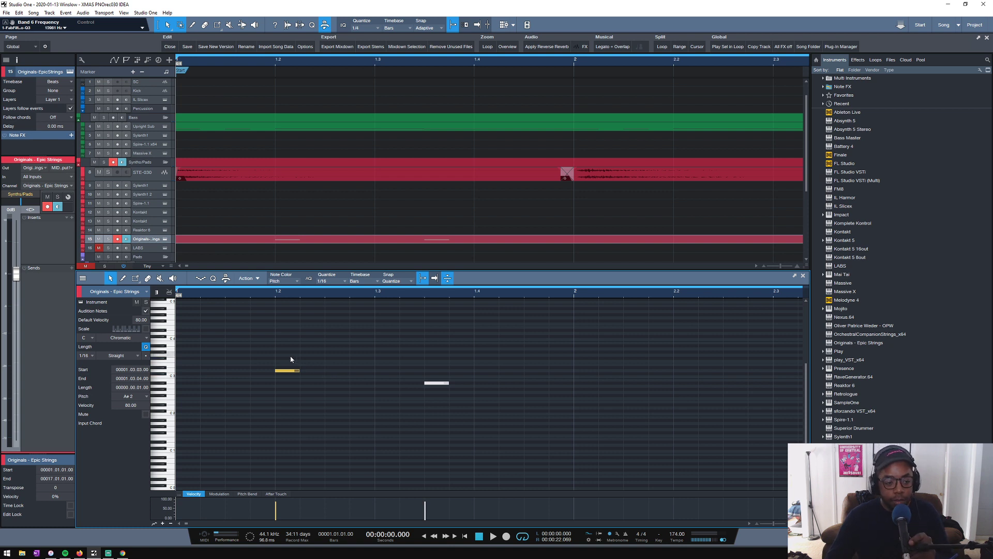
- Play the opening of the song, mute the STE-030 track, and play it again to hear the pizzicato notes without it
key("space")
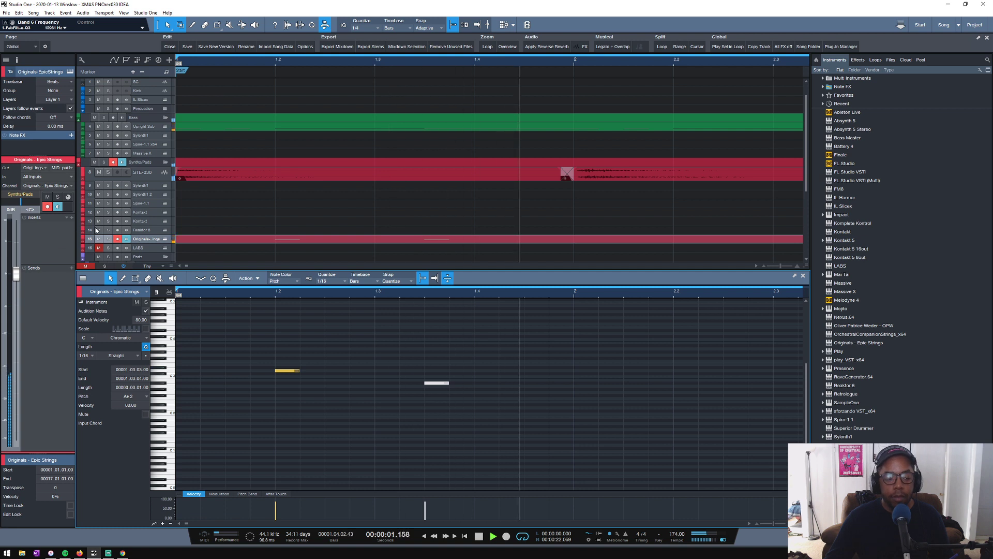
key("space")
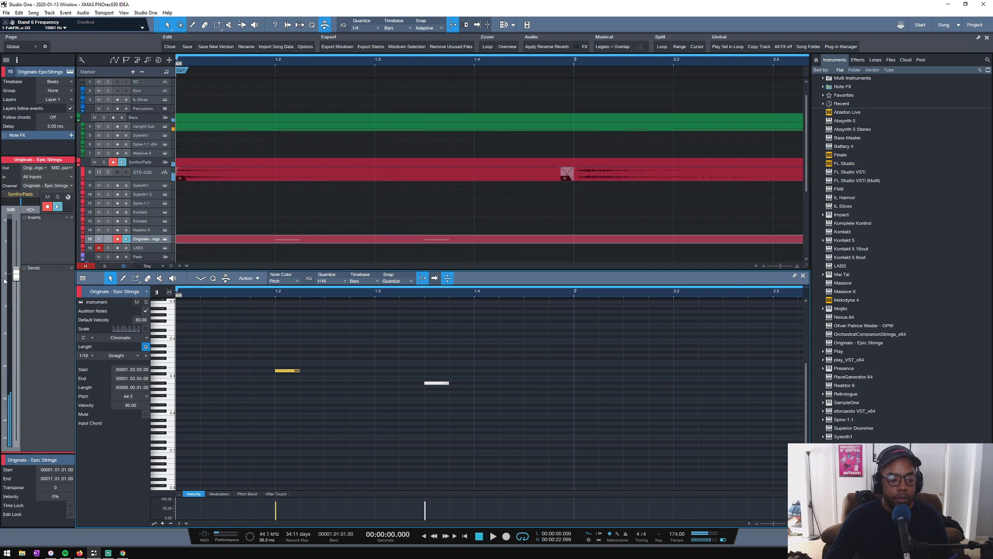
left_click(99, 172)
key("space")
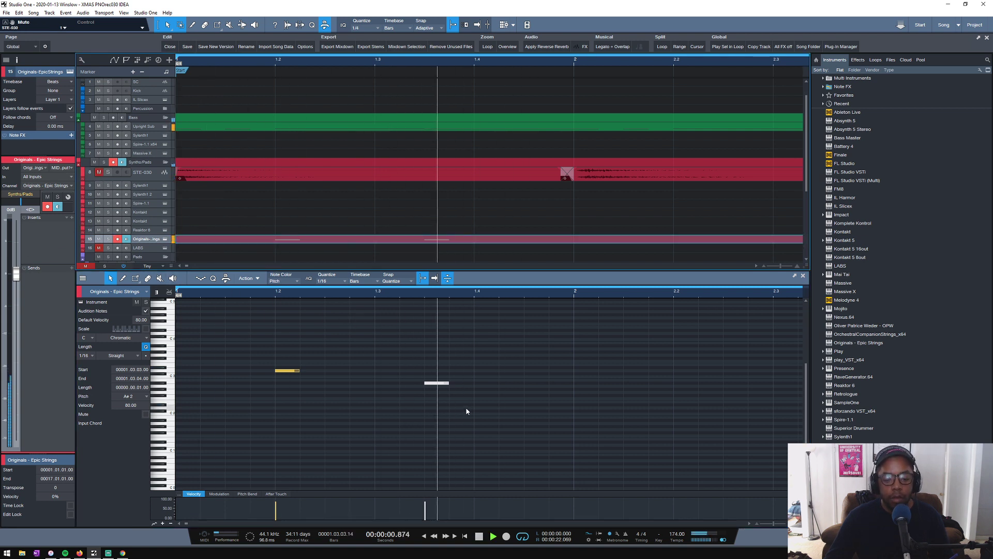
key("space")
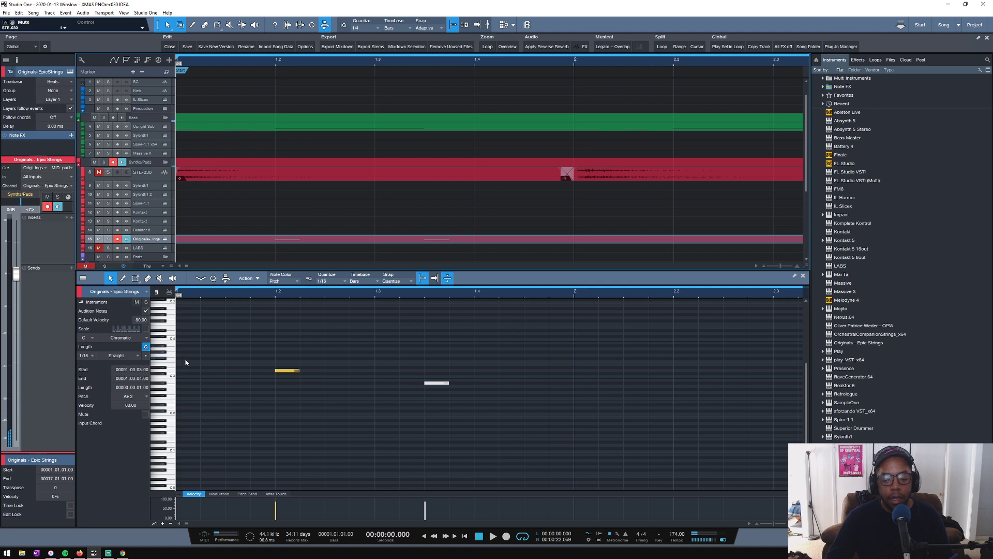
- Copy the D3 and A#2 pizzicato notes from bar 1 to the same beats in bar 2
scroll(232, 372, "down", 1)
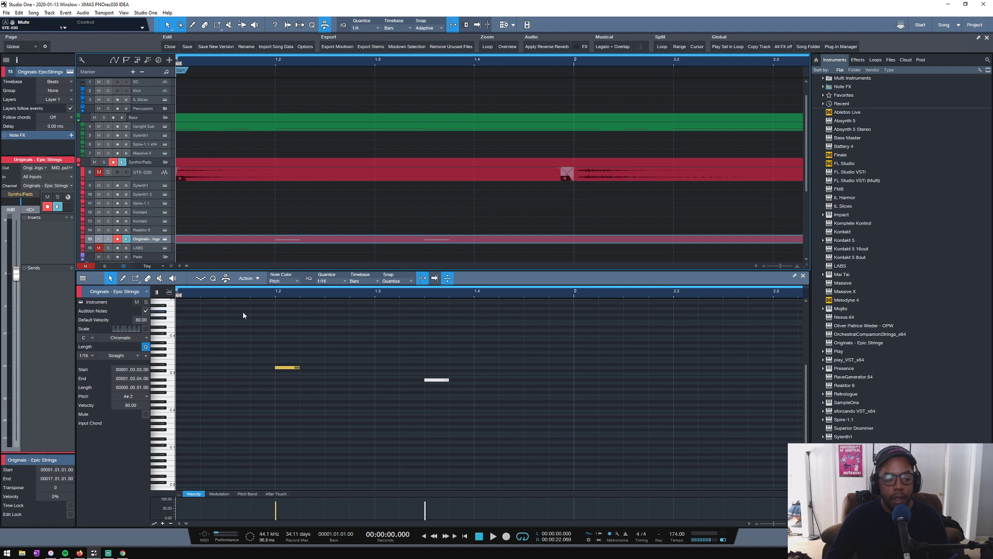
left_click(172, 371)
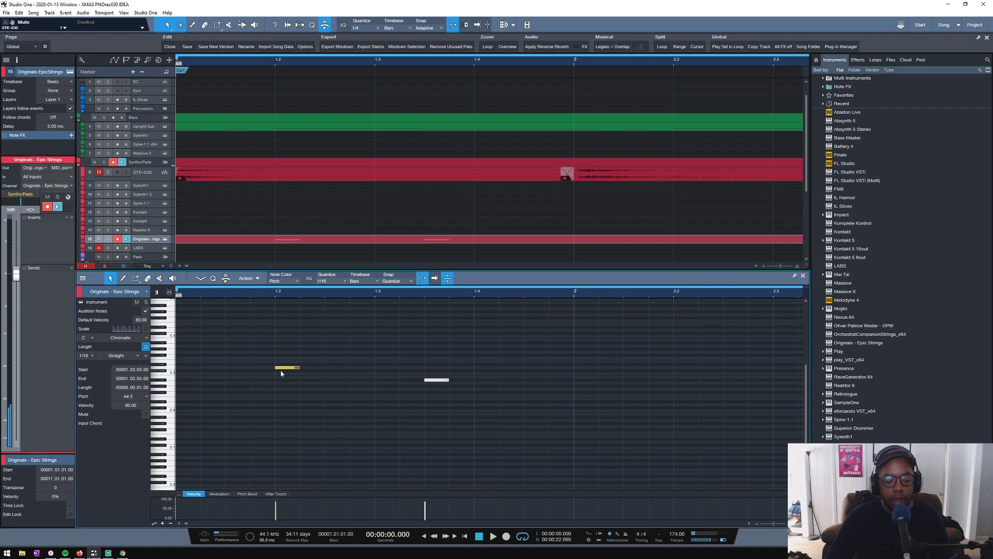
left_click_drag(510, 317, 250, 395)
key("ctrl+d")
key("w")
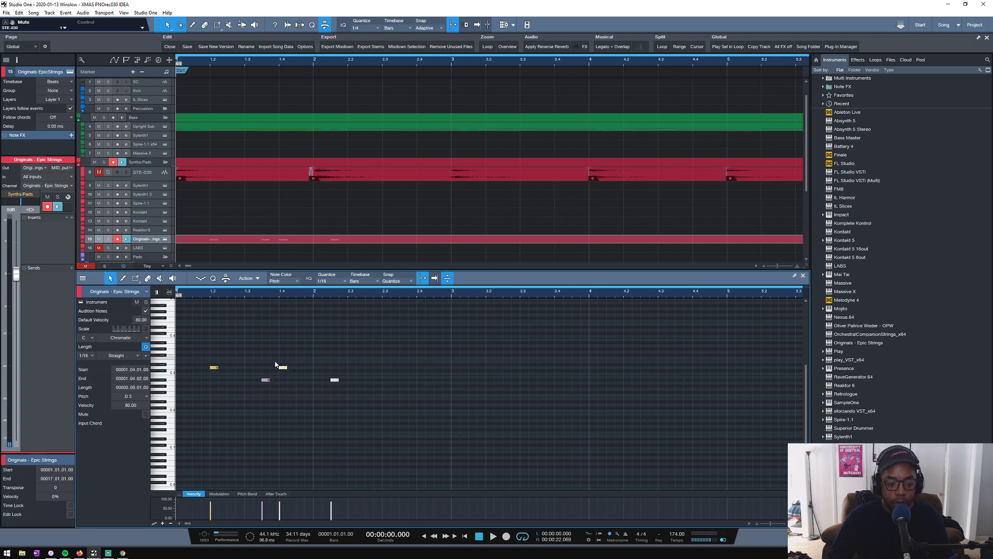
left_click_drag(284, 368, 352, 369)
key("e")
key("e")
key("e")
key("e")
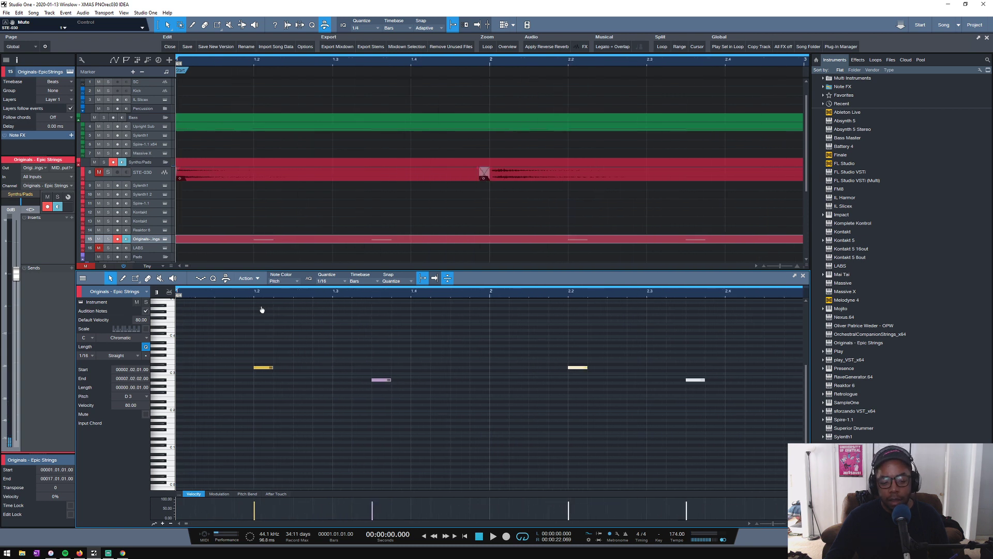
- Duplicate the two-bar note pattern into bars 3 and 4 and play it back
key("w")
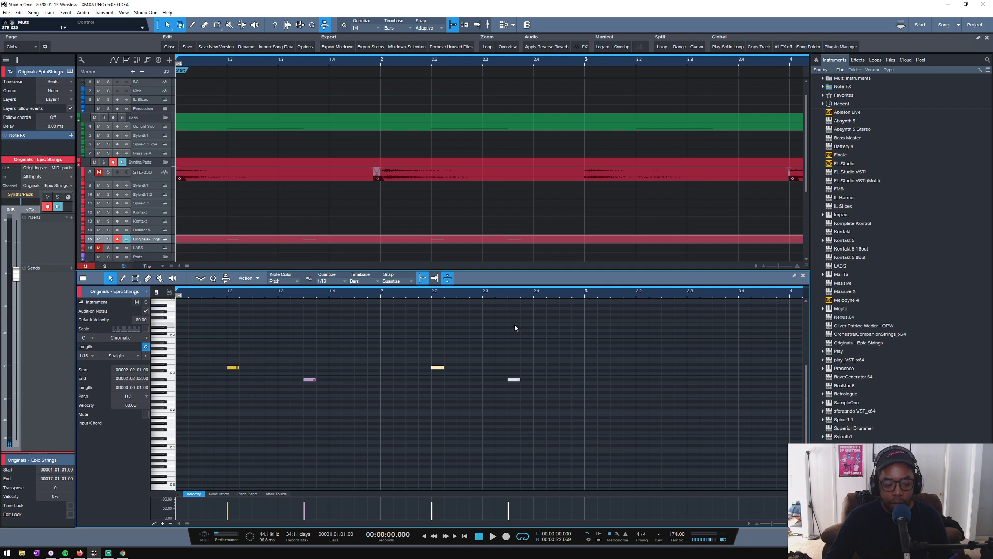
left_click_drag(572, 334, 189, 382)
key("d")
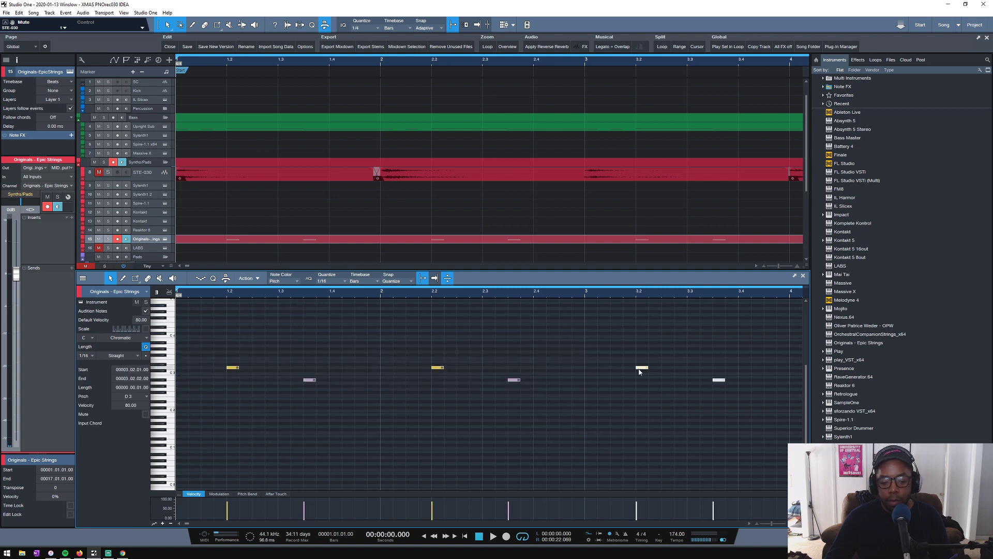
key("space")
key("w")
key("w")
key("w")
key("w")
key("w")
key("w")
key("w")
key("w")
key("w")
key("w")
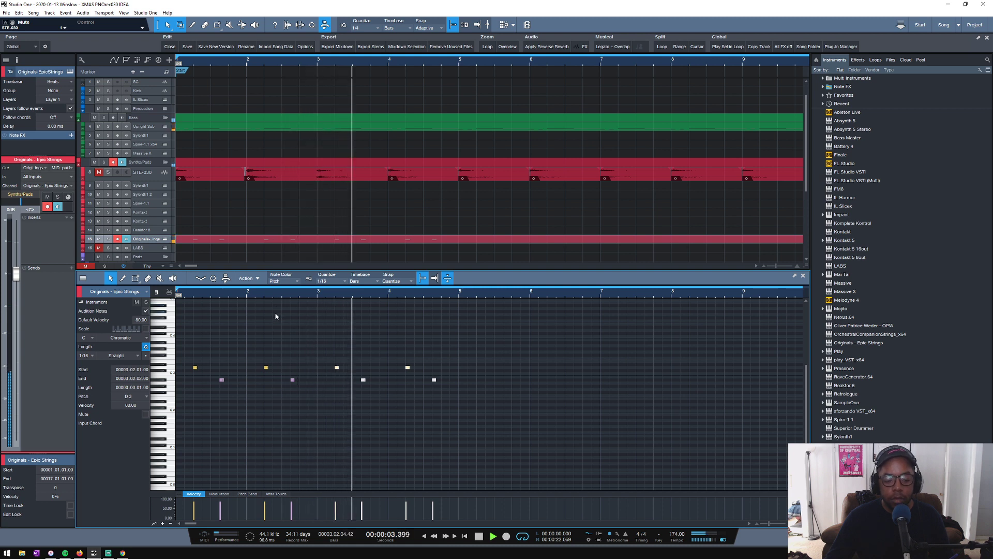
key("space")
- Duplicate the four-bar pattern into bars 5 to 8 and lower the A#2 notes there to A2
left_click_drag(477, 346, 185, 389)
key("d")
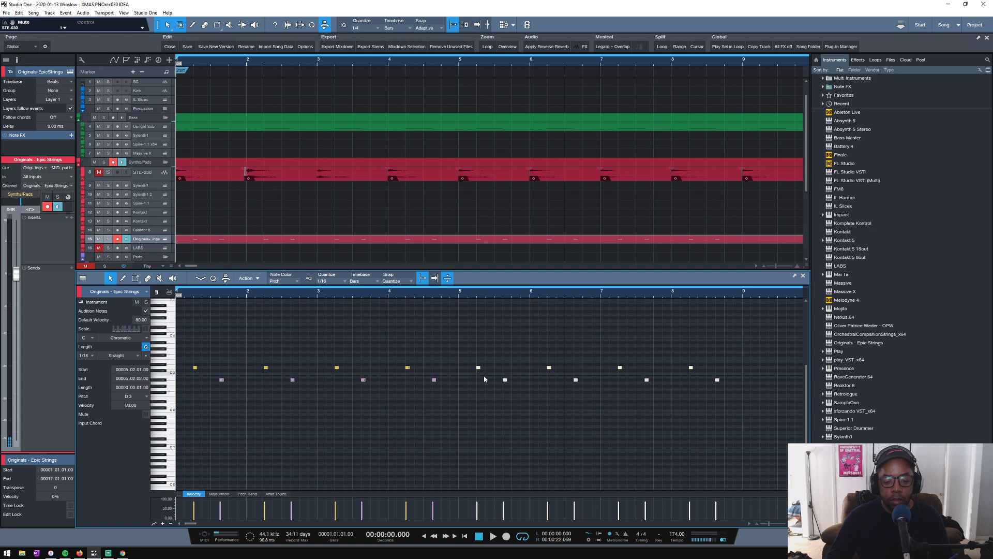
left_click(485, 378)
left_click_drag(487, 381, 719, 389)
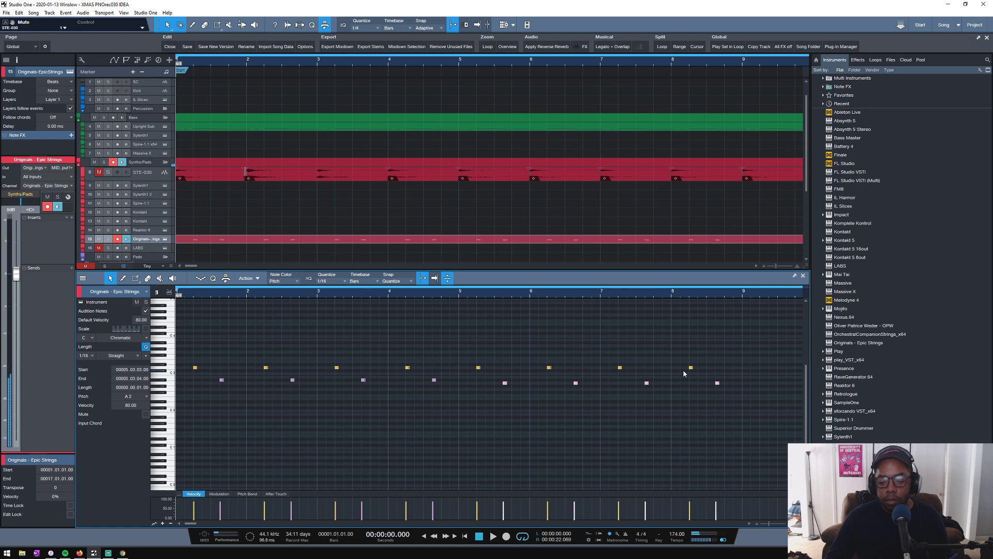
left_click(479, 368)
left_click(504, 383)
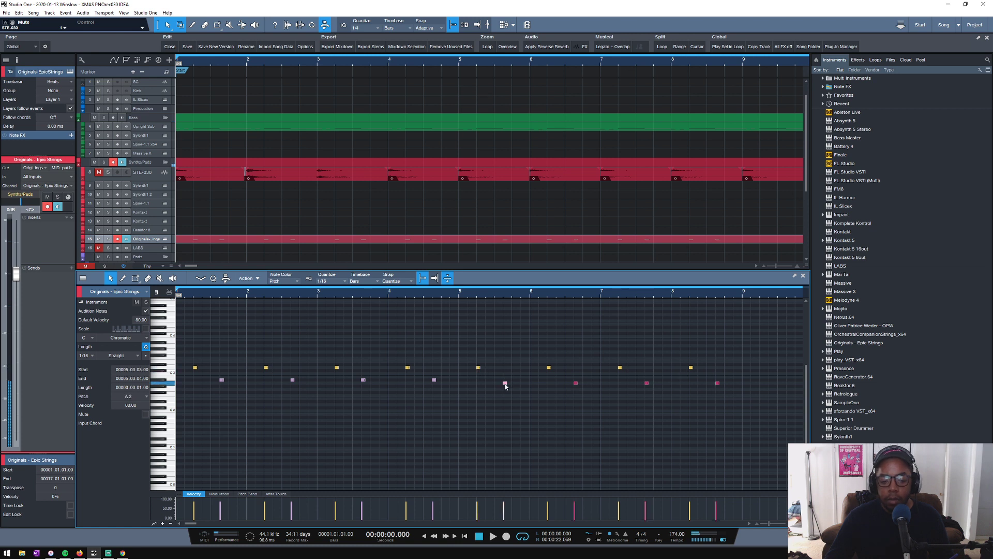
- Play the pattern from bar 5 and again from the start, and limit the loop range to bars 1 to 8
left_click(478, 368)
left_click(459, 295)
key("space")
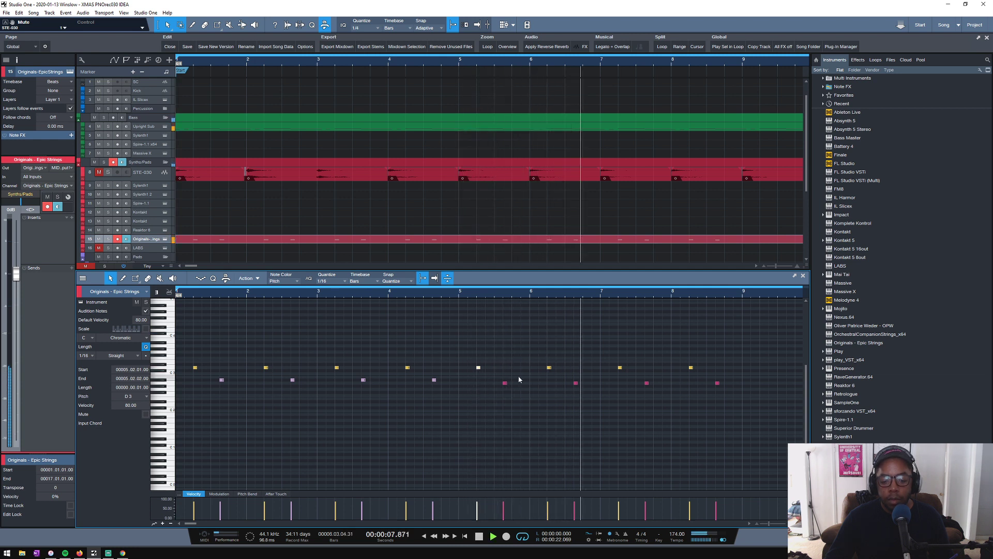
key("space")
scroll(191, 379, "down", 2)
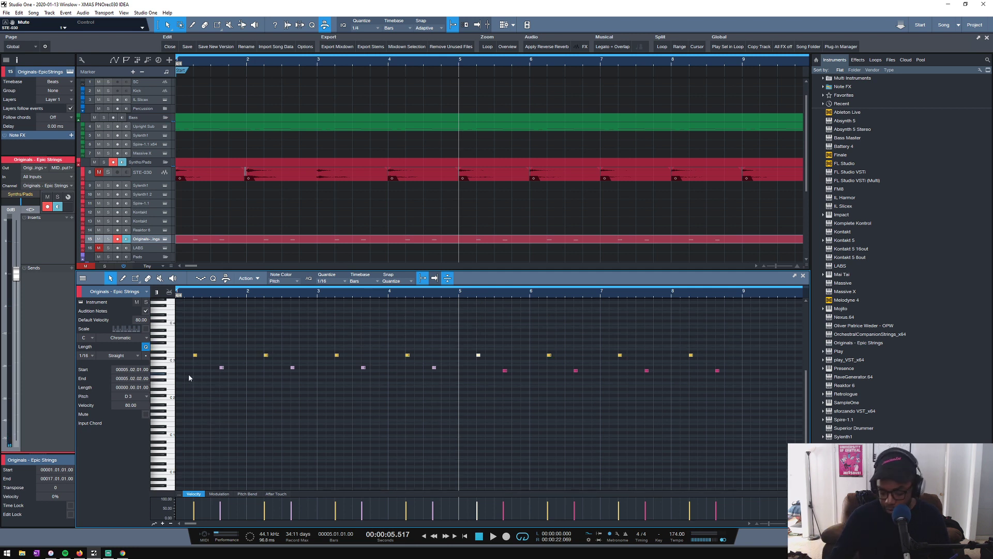
key("comma")
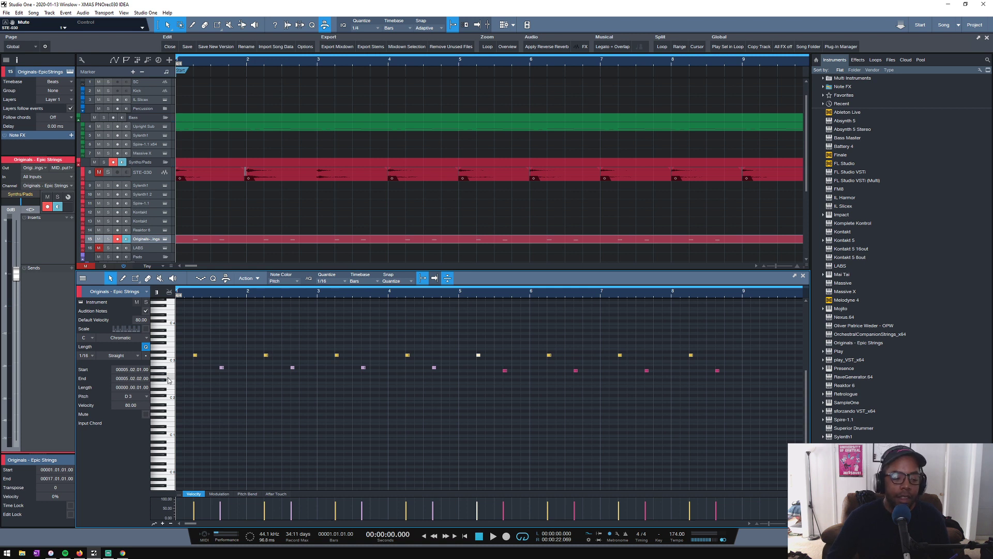
key("space")
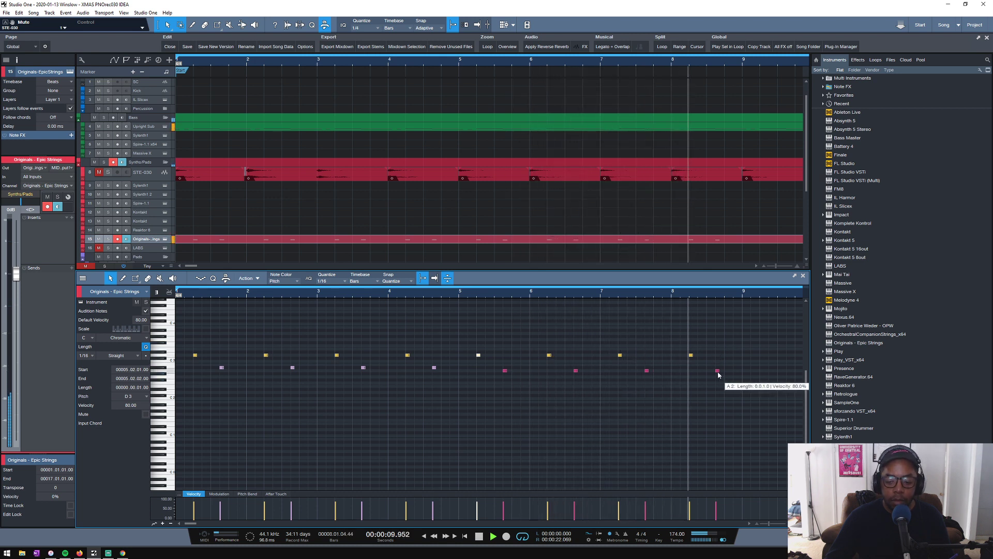
key("space")
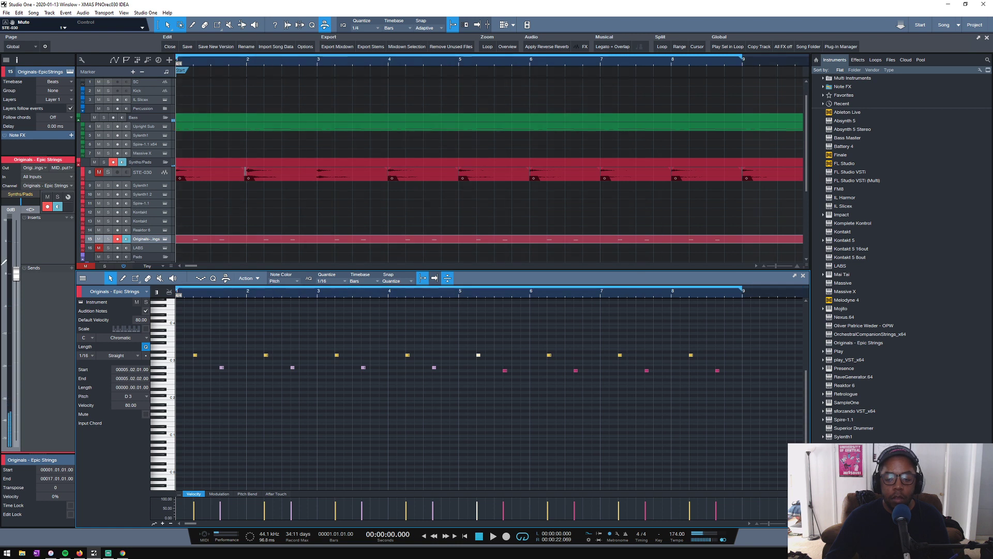
- Audition the first D3 note and the C4 key, and check the Epic Strings instrument settings
left_click(194, 355)
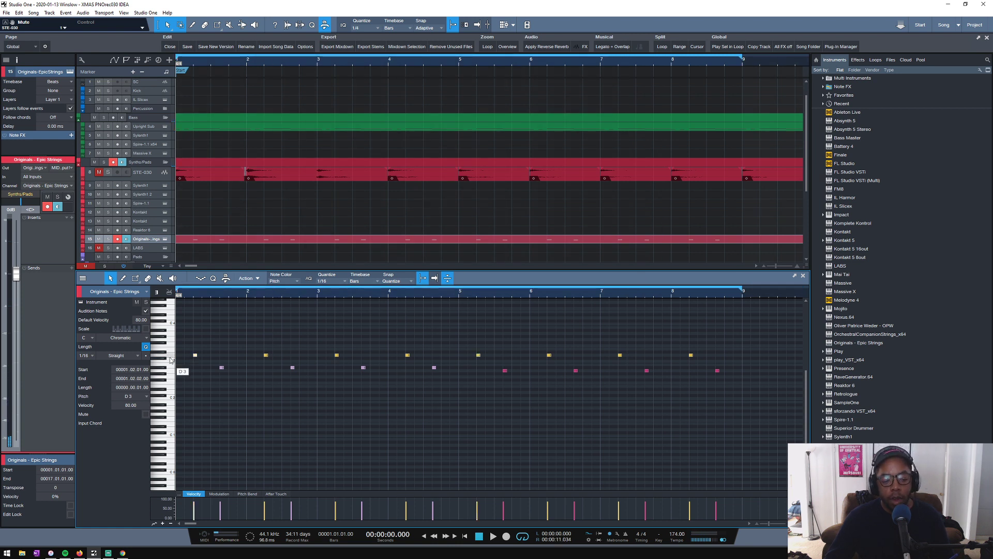
scroll(171, 361, "up", 3)
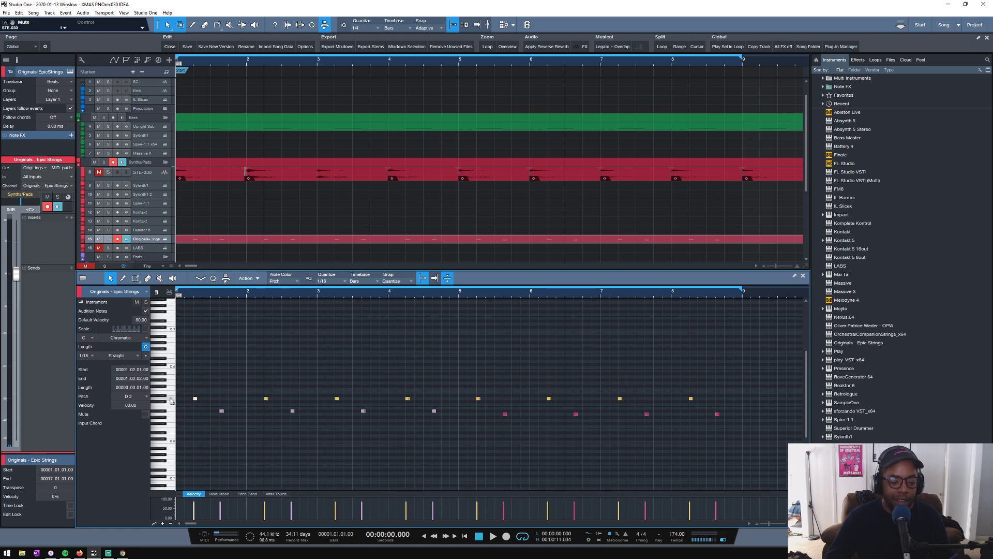
left_click(171, 367)
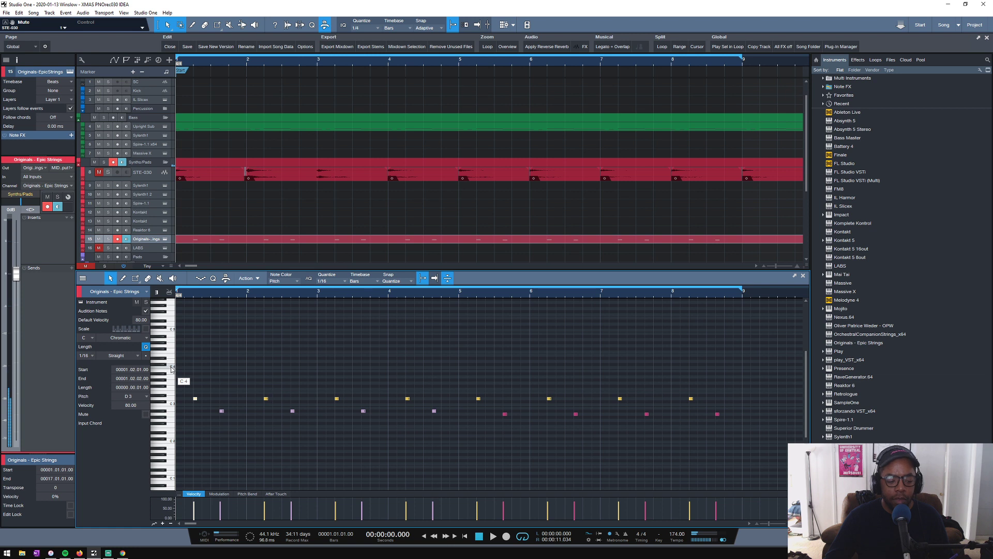
left_click(171, 367)
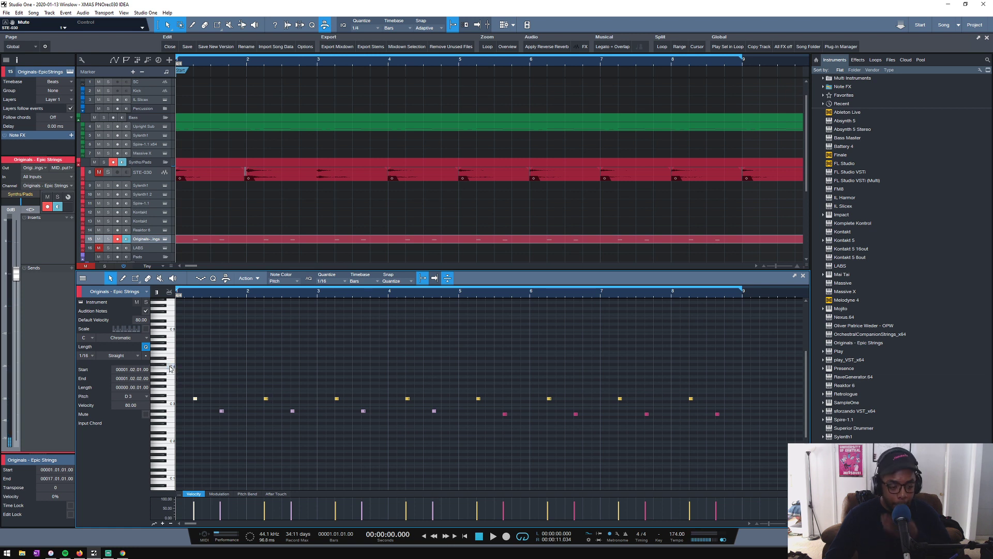
left_click(165, 240)
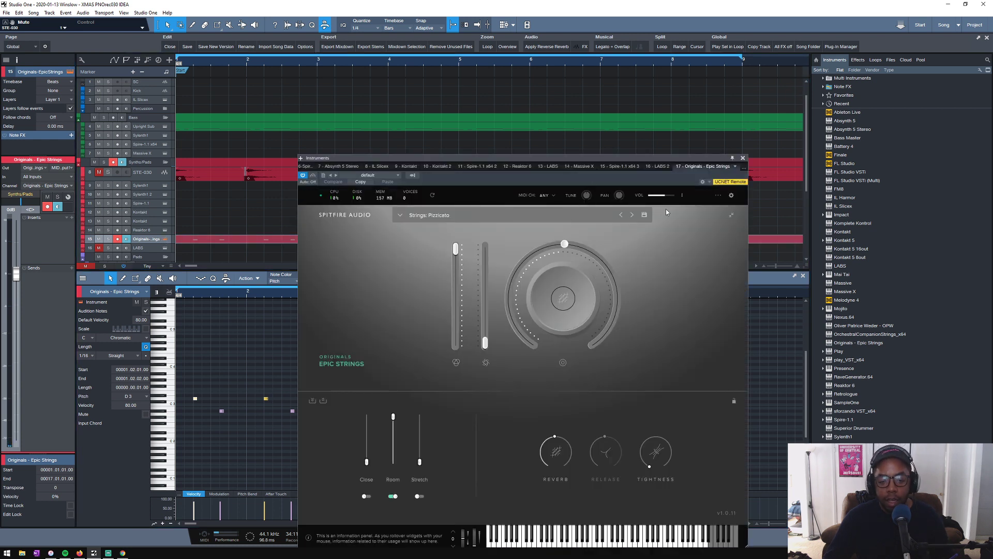
left_click(743, 158)
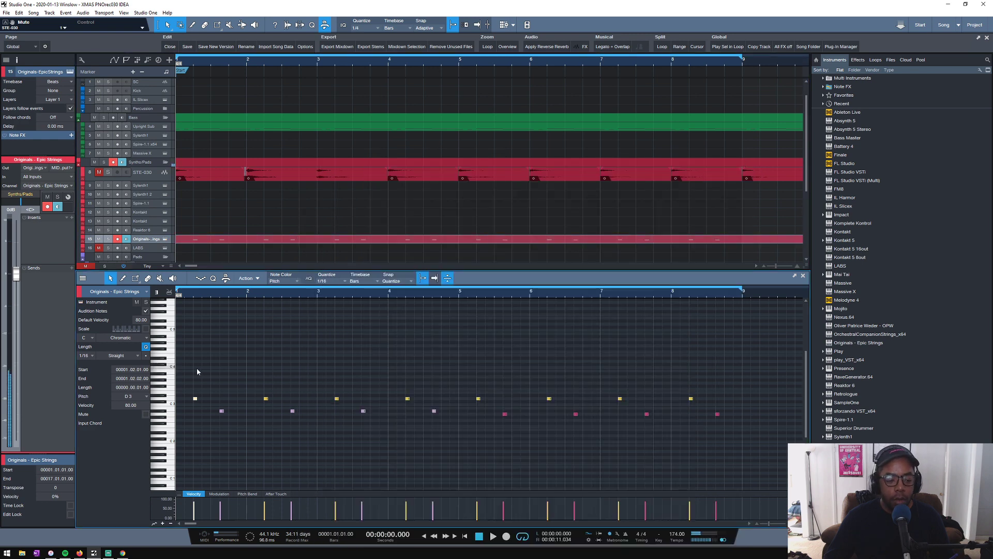
- Play the opening bars and copy the D3 note at beat 1.2 an octave up to D4
scroll(171, 390, "down", 2)
scroll(179, 388, "down", 2)
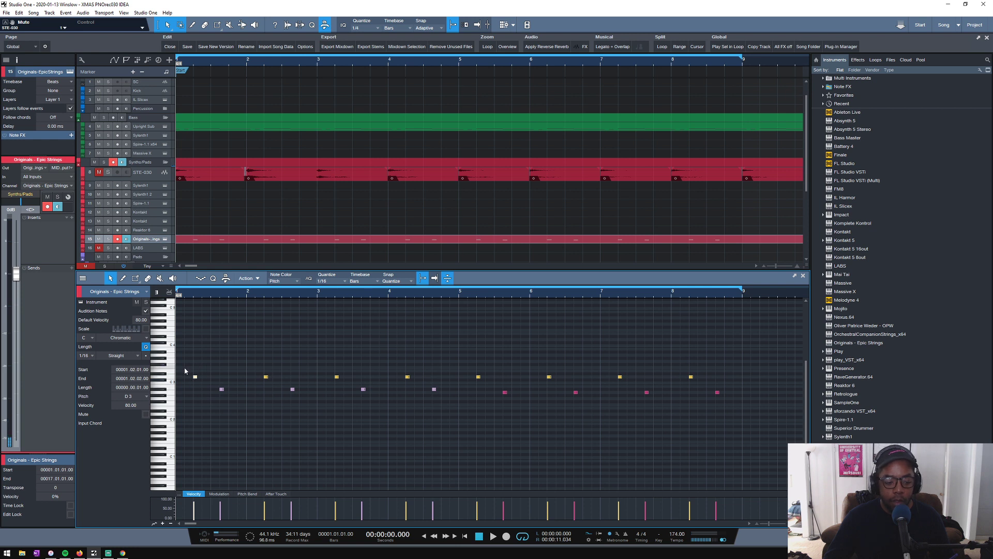
key("space")
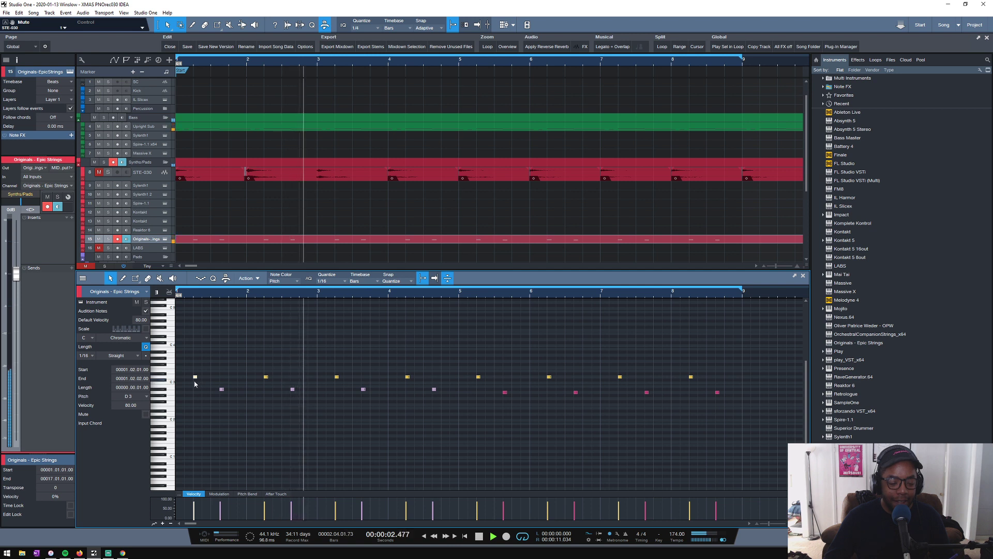
key("space")
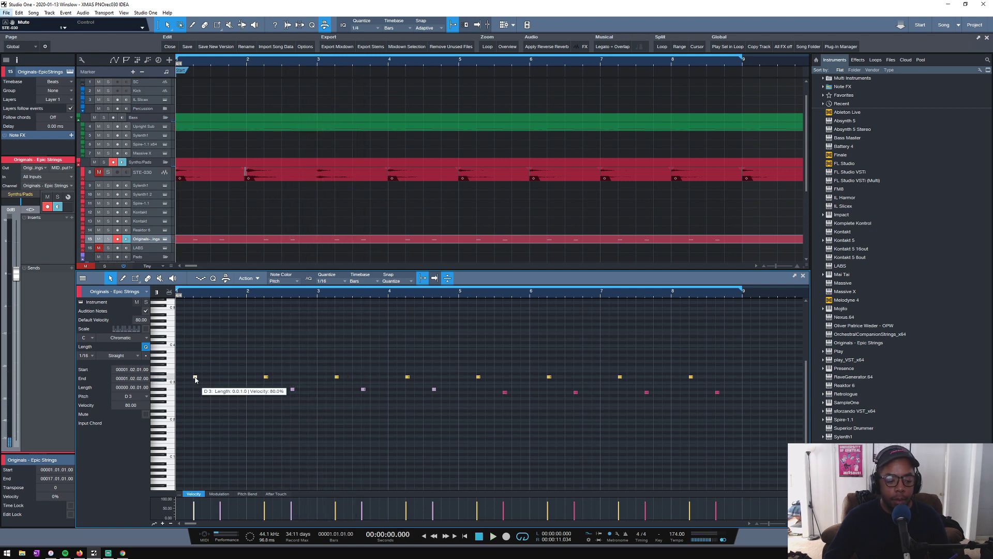
left_click_drag(195, 379, 196, 343)
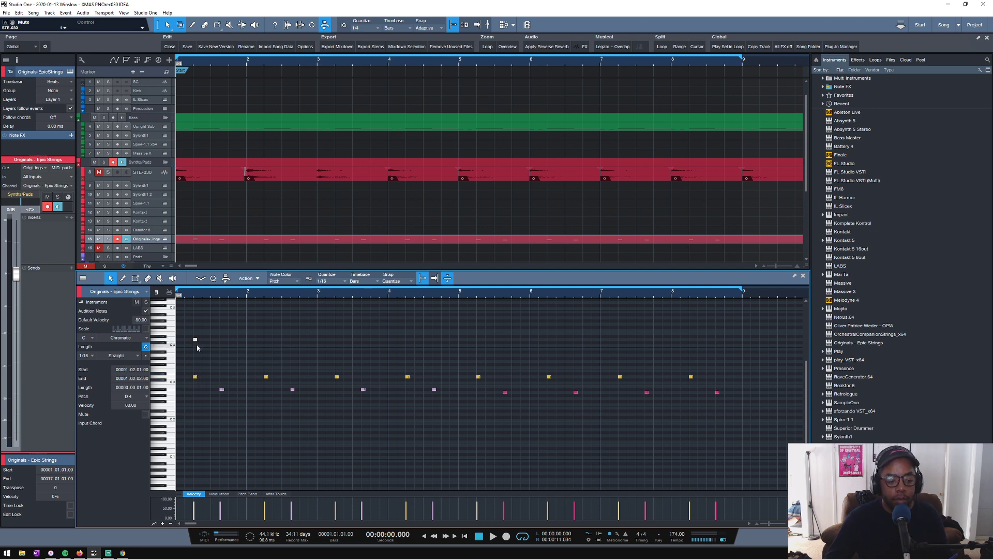
left_click_drag(195, 341, 196, 412)
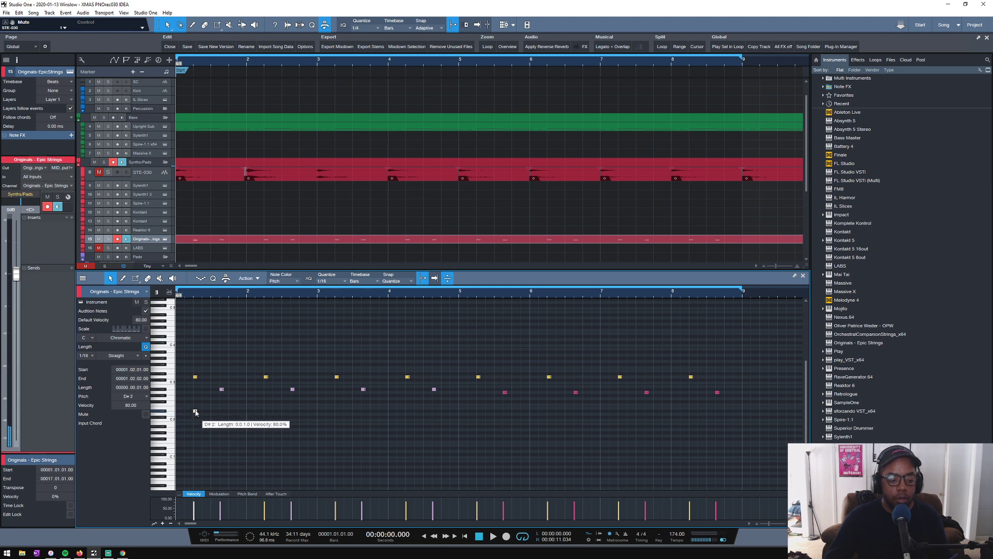
key("ctrl+z")
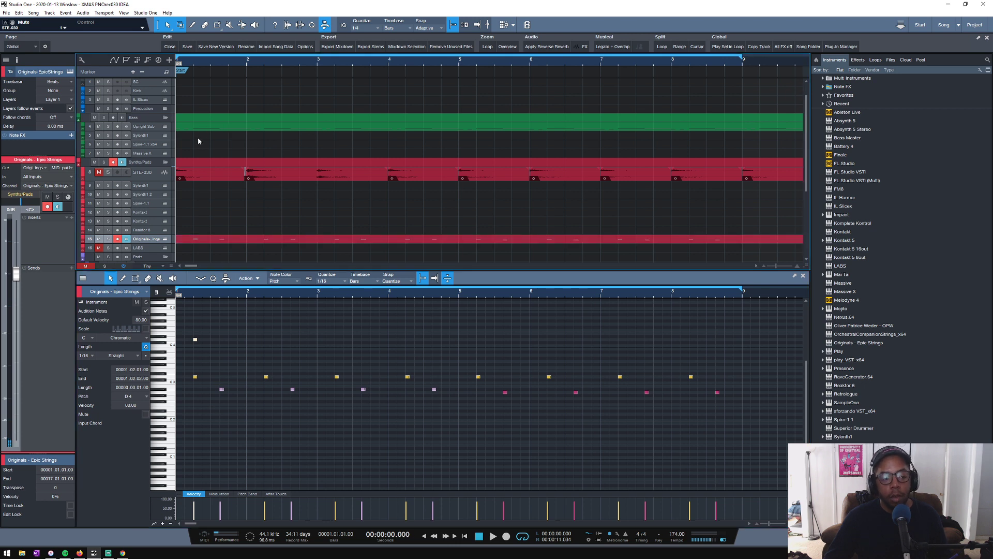
- Copy the Upright Sub part onto the Epic Strings track at bar 1 and merge it with the pizzicato part
left_click(203, 126)
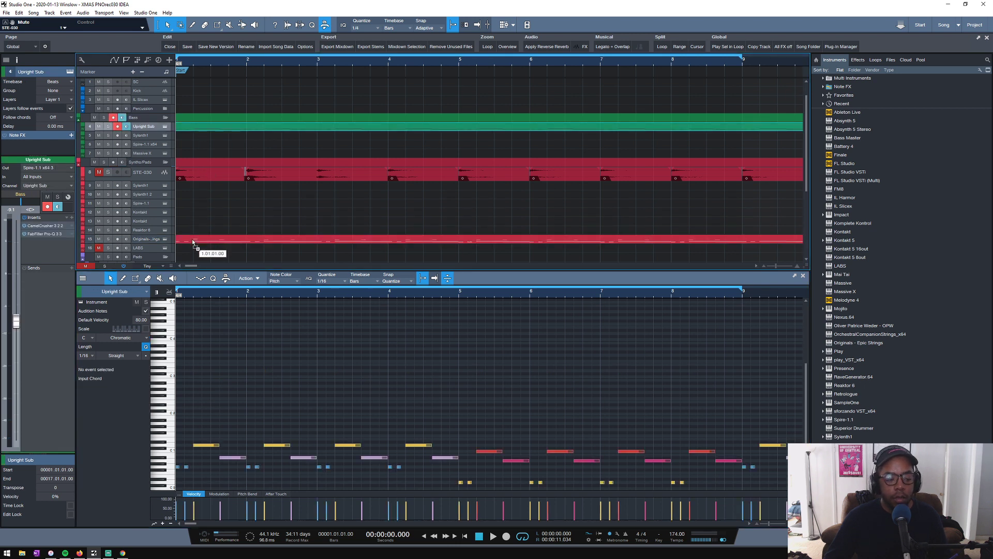
left_click(192, 241)
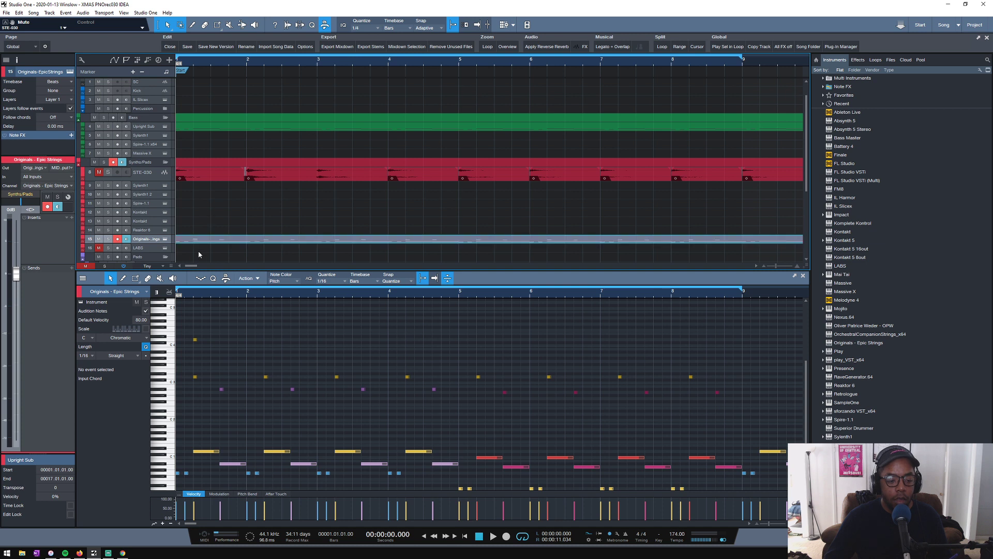
key("shift+m")
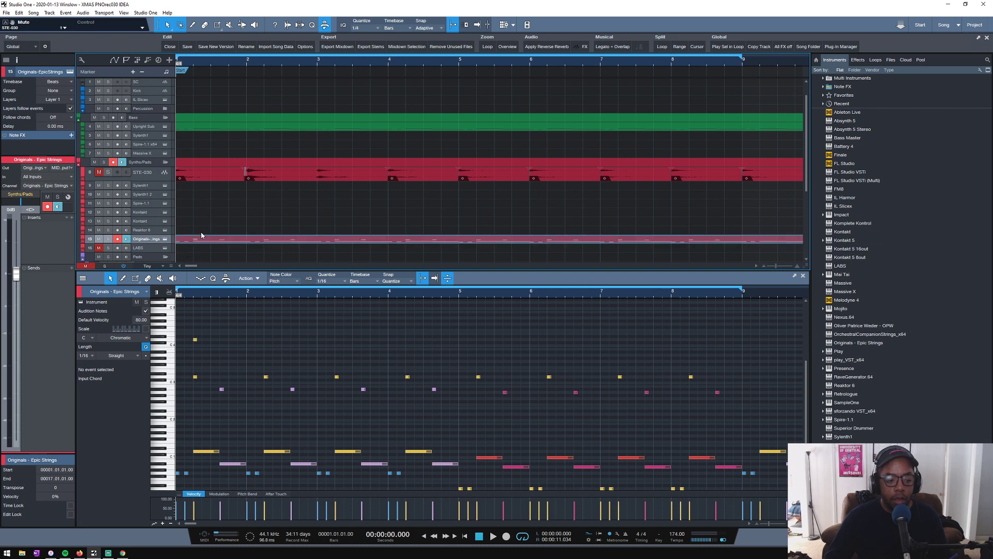
- Examine the copied bass notes against the pizzicato notes across all 16 bars of the merged part
scroll(209, 399, "down", 3)
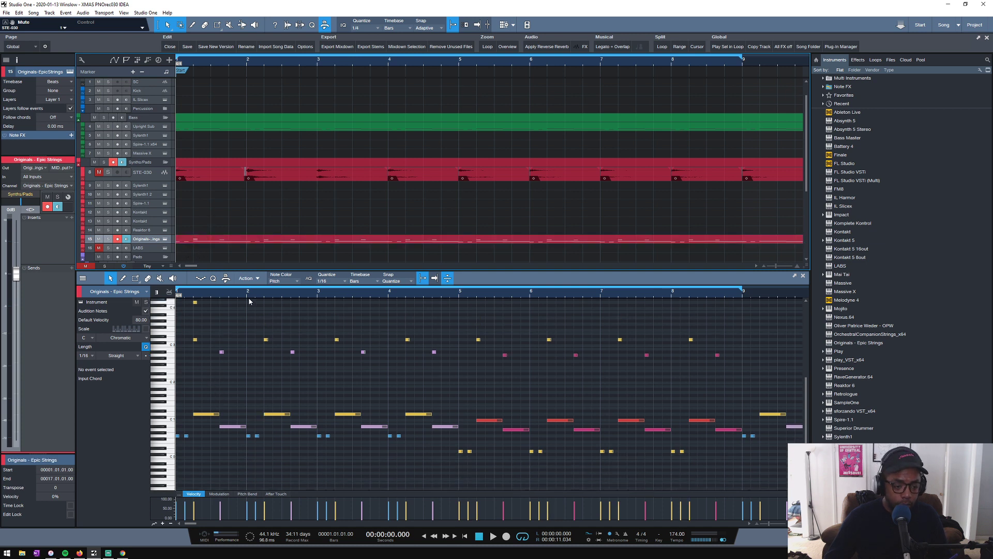
key("space")
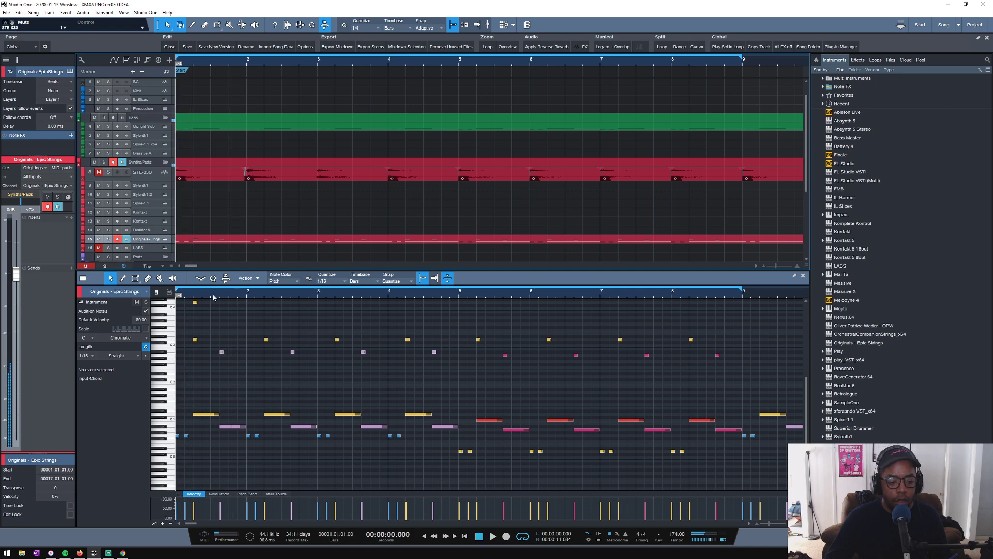
key("w")
key("w")
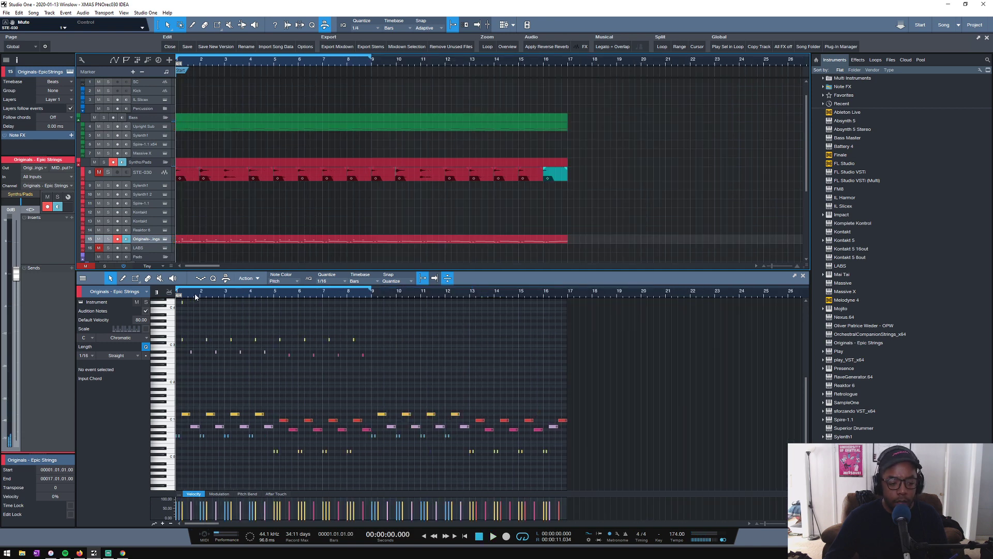
key("e")
key("e")
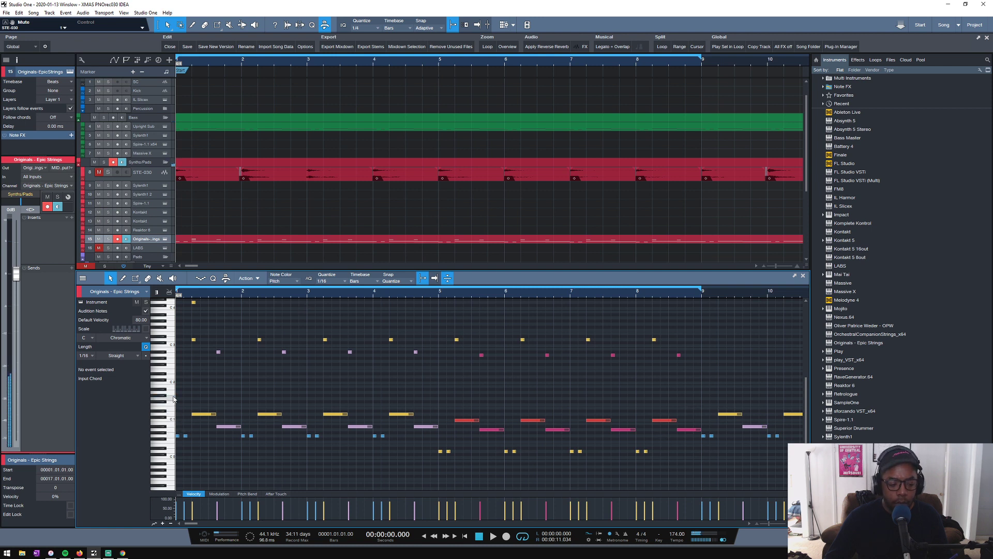
key("w")
key("w")
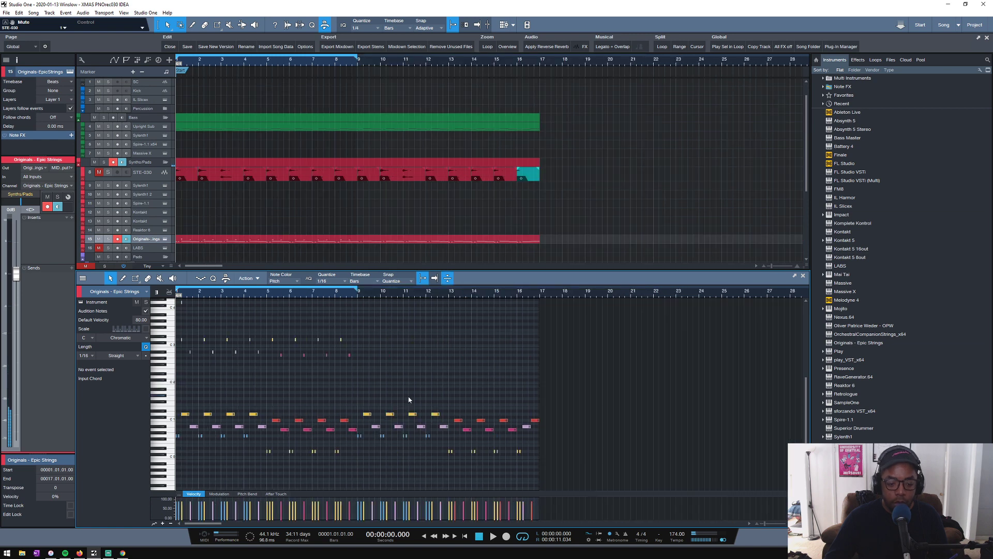
- Raise the copied bass notes in bars 1 to 8 by one octave and delete the short G1 and D1 notes among them
left_click_drag(353, 407, 176, 457)
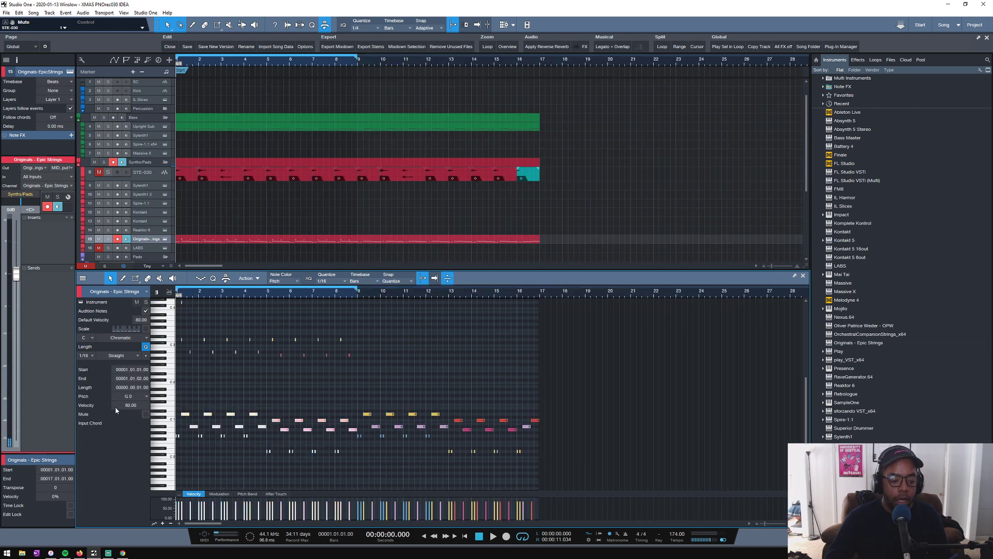
key("Return")
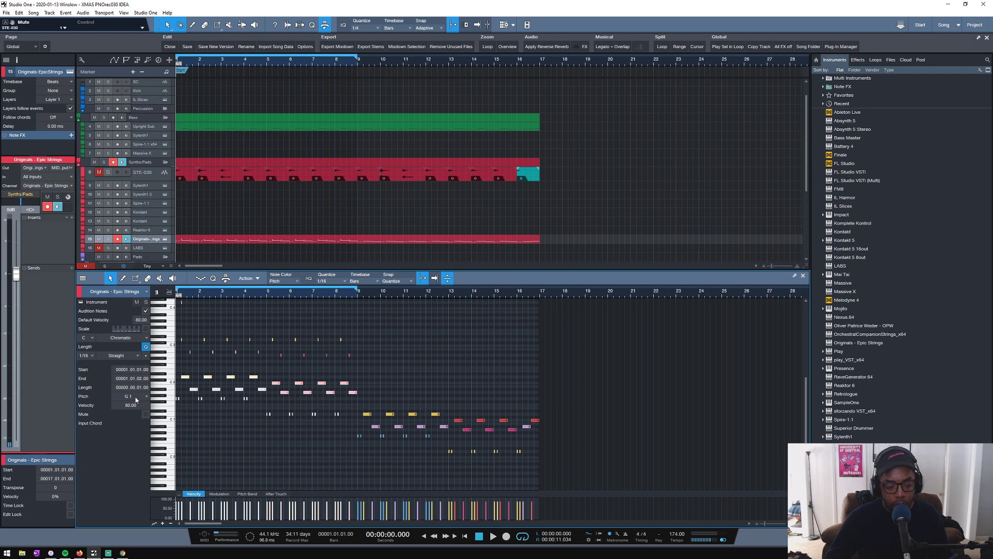
left_click_drag(189, 295, 422, 321)
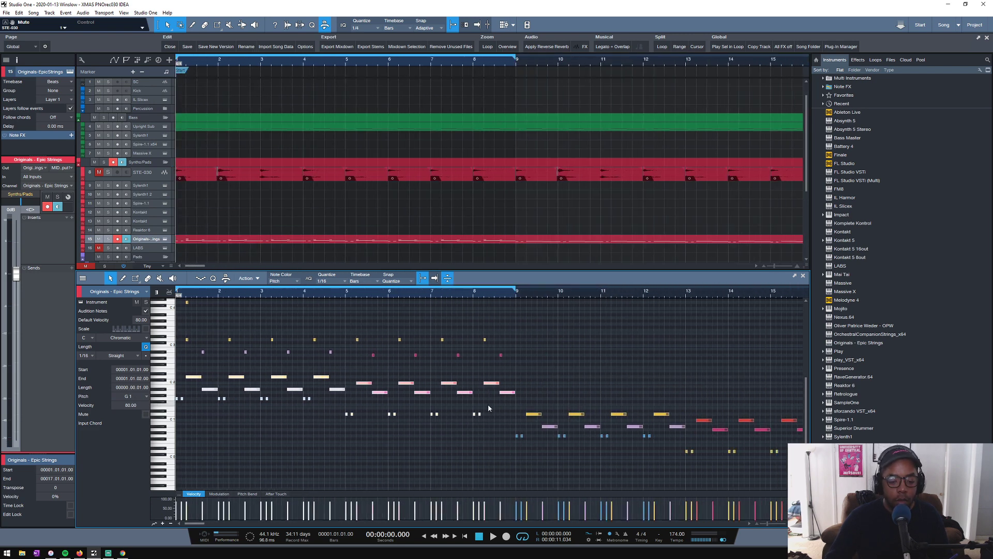
left_click_drag(489, 408, 179, 415)
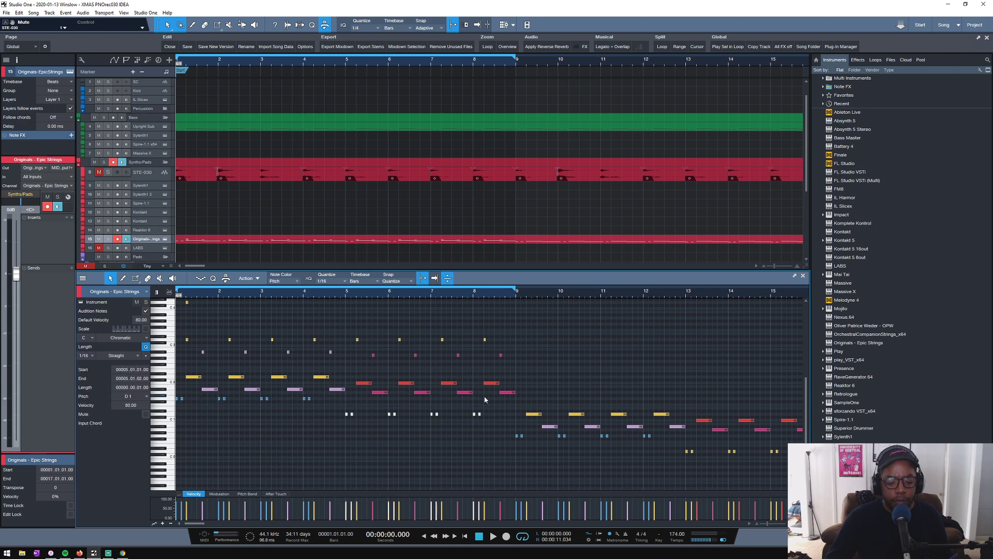
left_click_drag(485, 400, 162, 429)
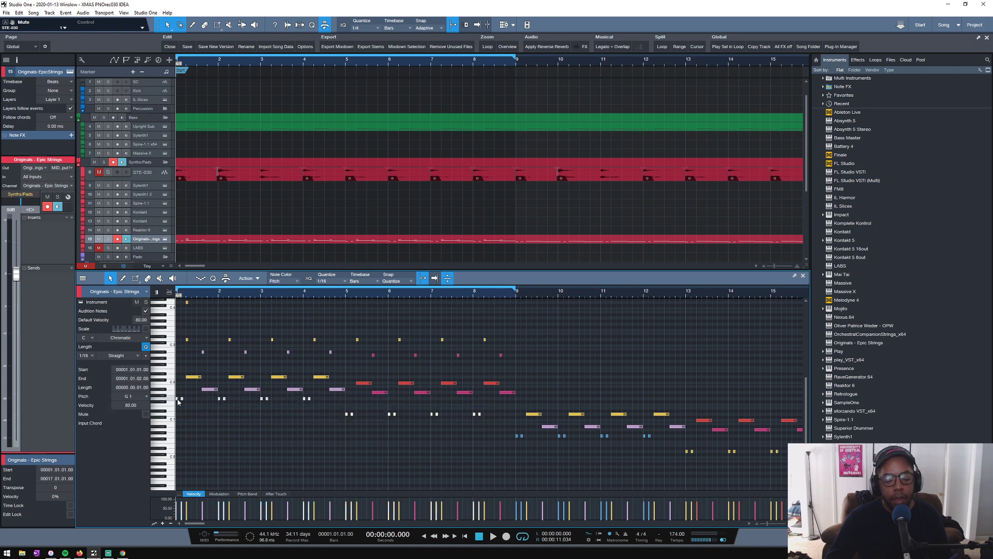
key("Delete")
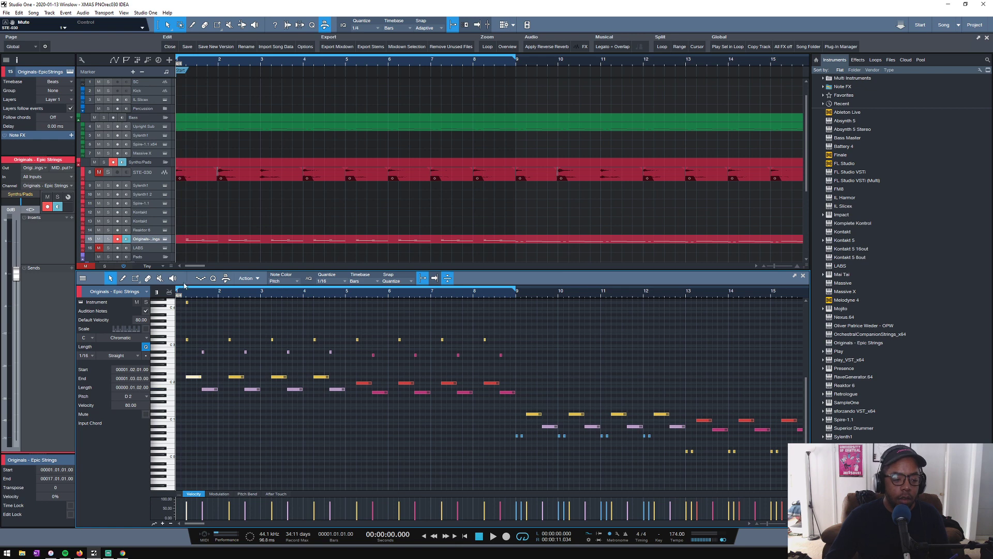
left_click_drag(187, 294, 191, 312)
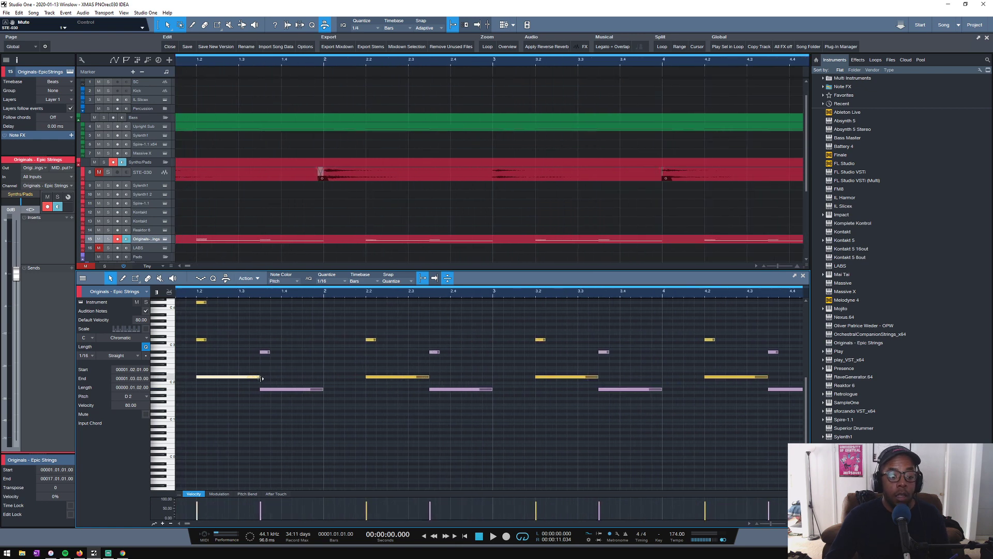
left_click_drag(261, 378, 208, 380)
key("ctrl+z")
scroll(263, 296, "down", 4)
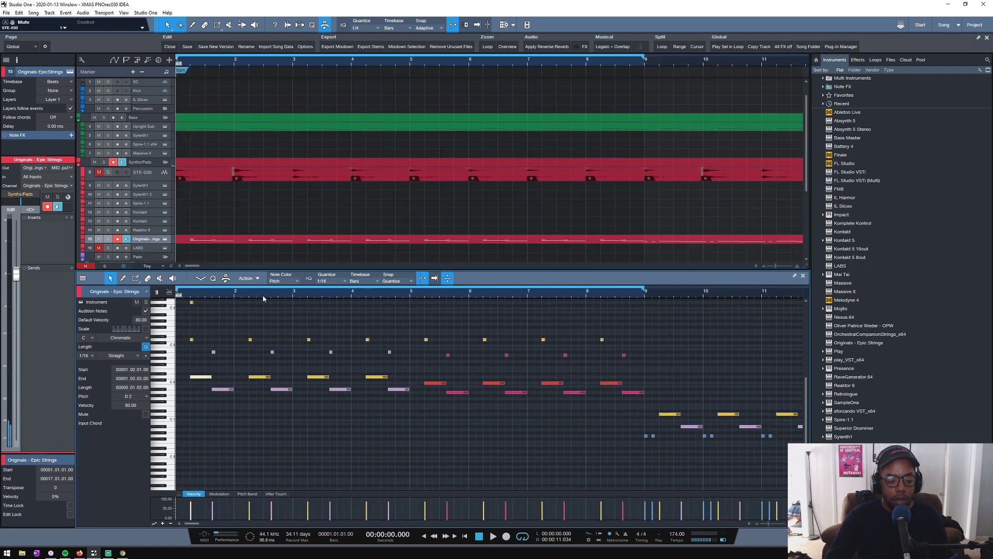
- Shorten all the long bass notes in bars 1 to 8 to a length of 0.0.1.0 to match the pizzicato notes
scroll(263, 296, "down", 2)
left_click_drag(448, 375, 123, 408)
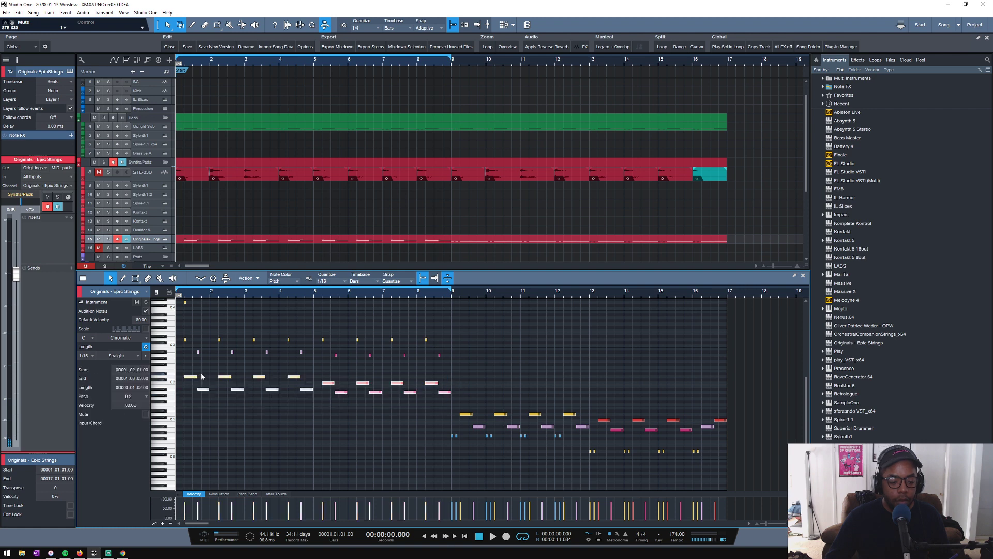
scroll(186, 295, "up", 6)
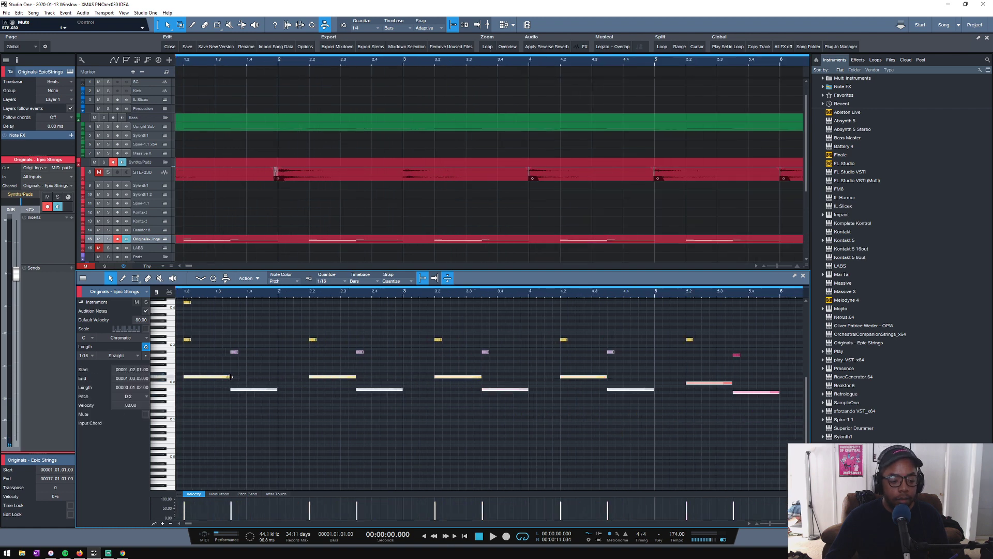
left_click_drag(231, 378, 193, 378)
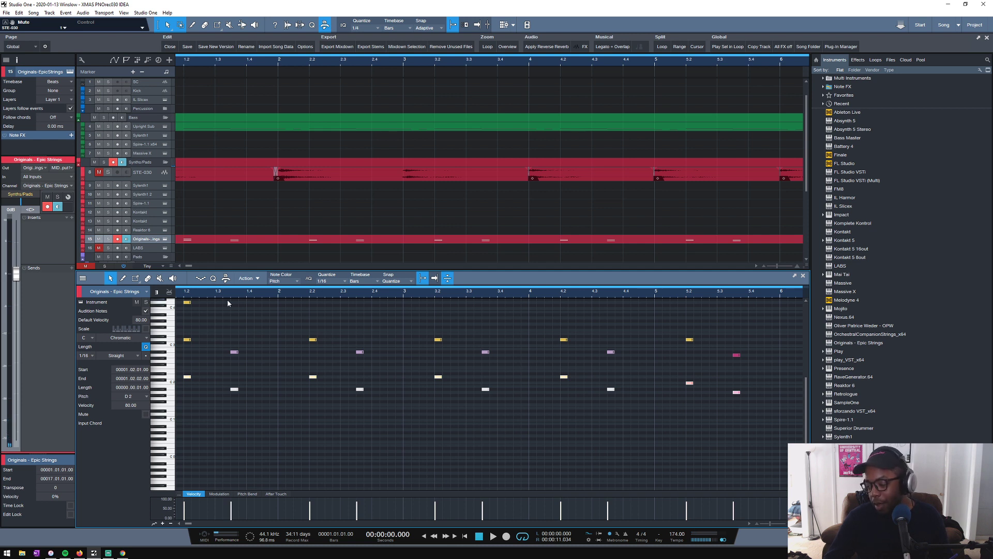
- Remove the high D4 note at beat 1.2 and play back the opening bars of the Epic Strings part
scroll(186, 295, "down", 6)
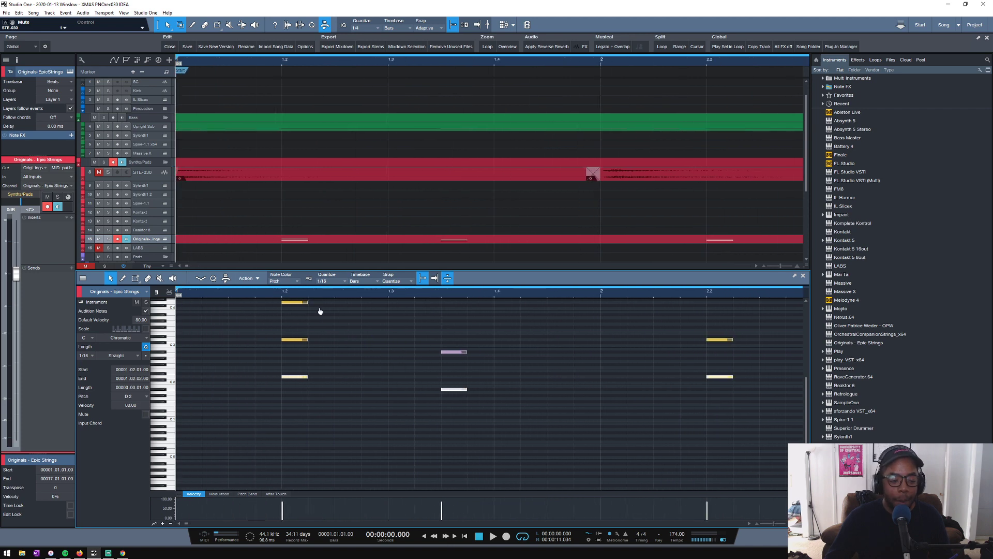
scroll(503, 284, "up", 6)
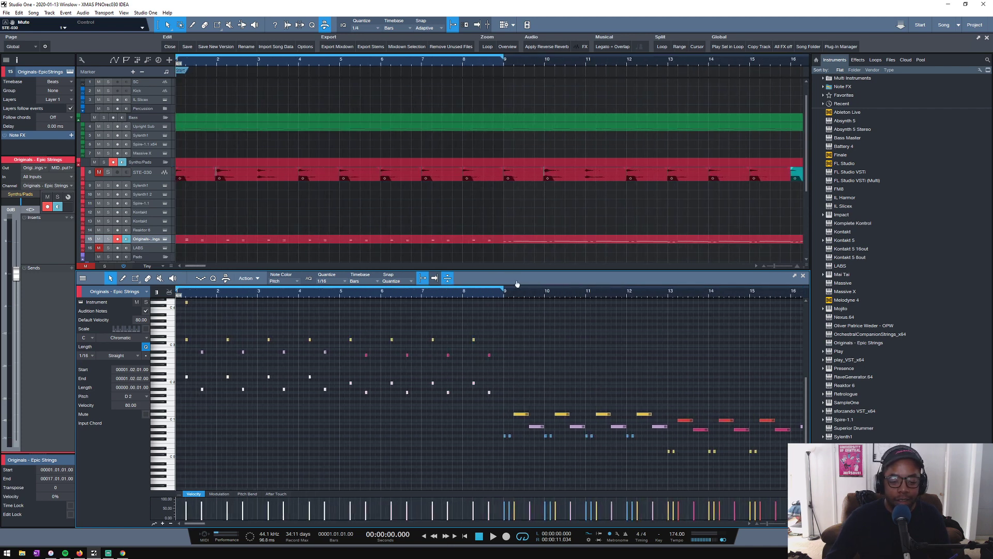
scroll(540, 291, "down", 1)
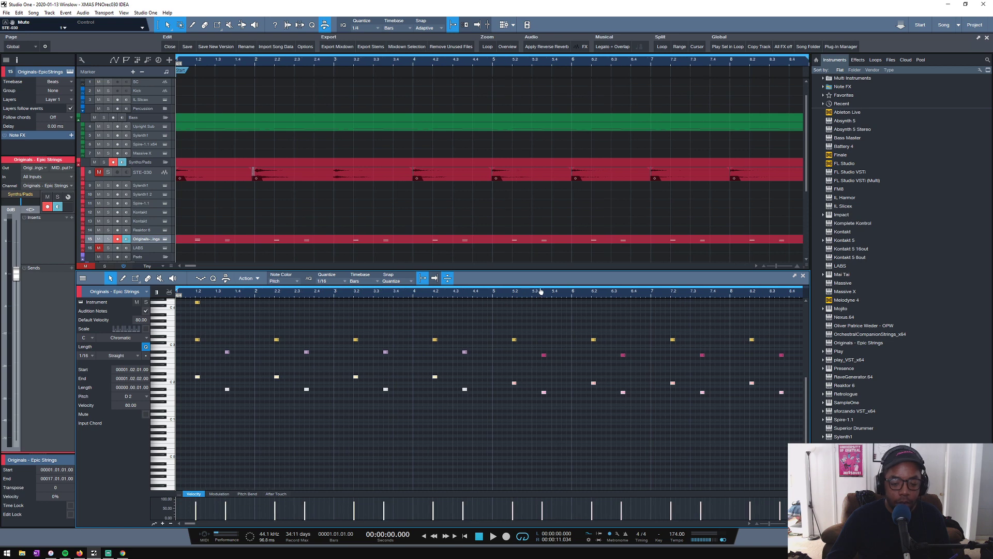
scroll(525, 287, "down", 3)
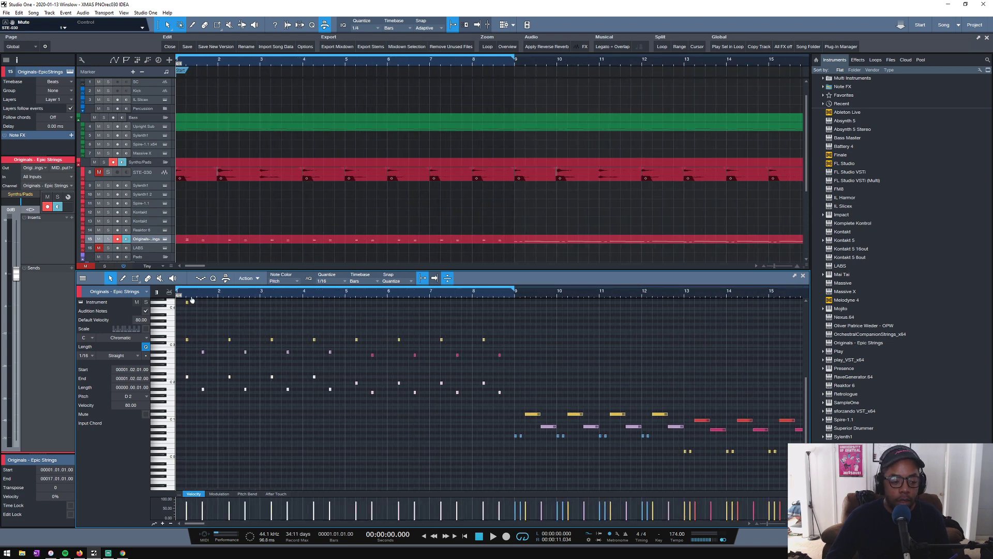
scroll(195, 304, "up", 4)
key("space")
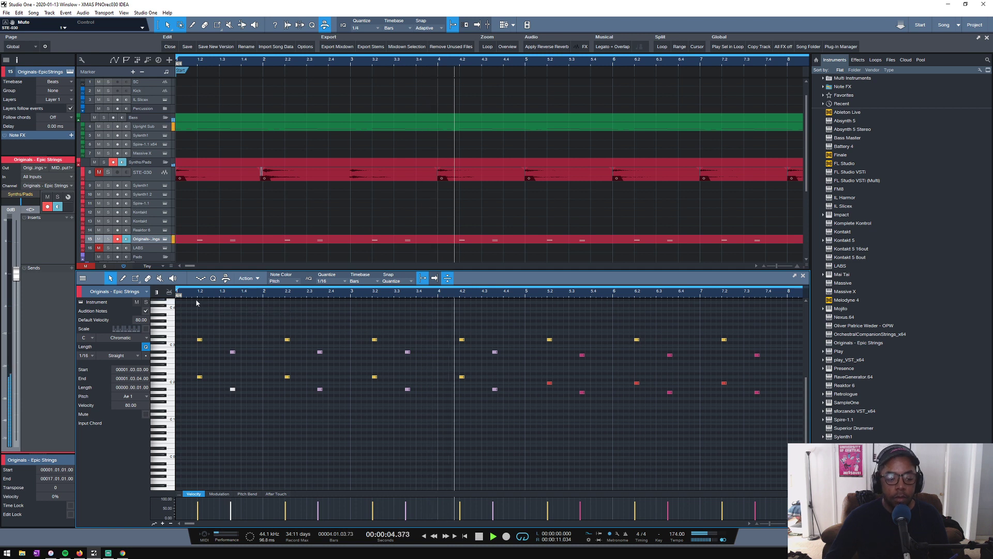
scroll(218, 310, "down", 3)
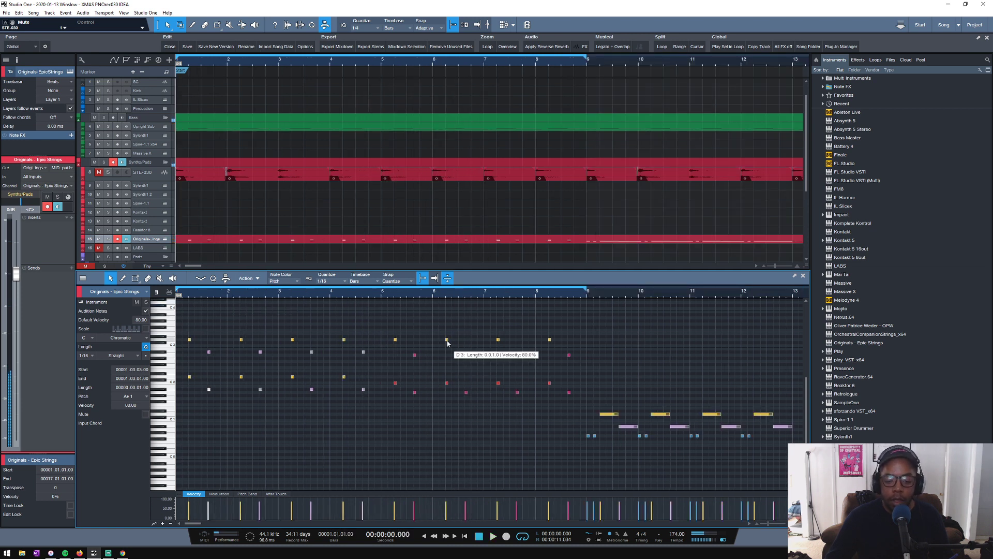
key("space")
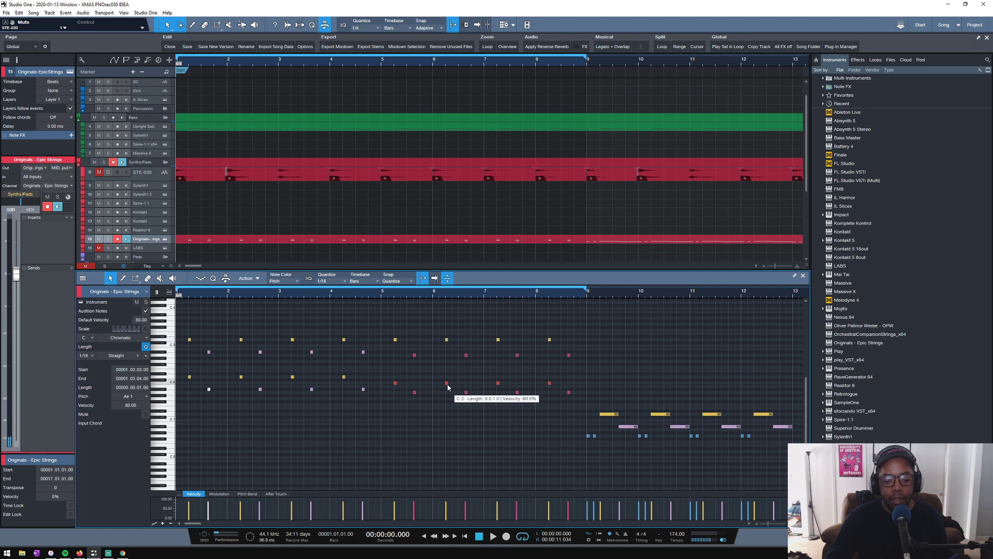
- Play back the first bars of the octave-doubled pizzicato part again and check the chord change at bar 5
left_click(382, 297)
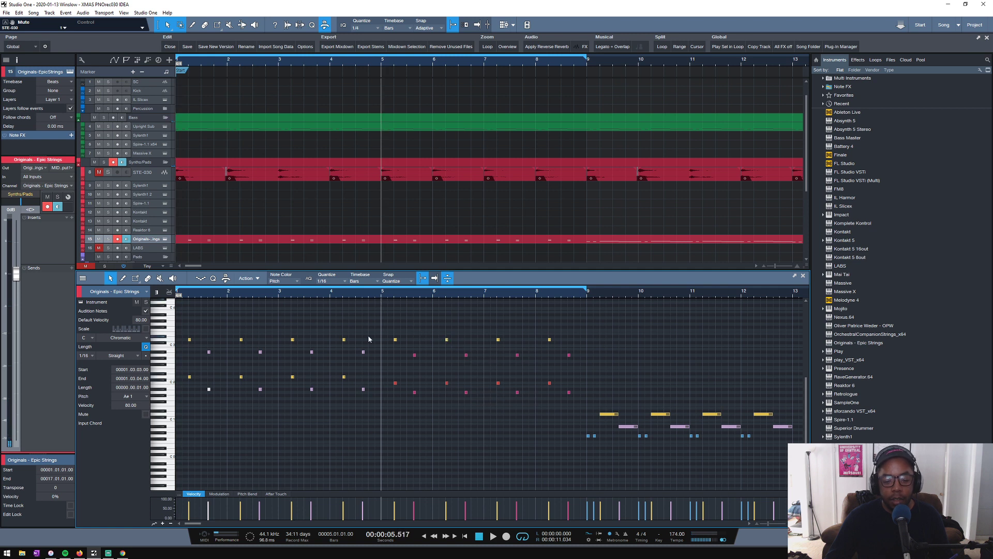
key("space")
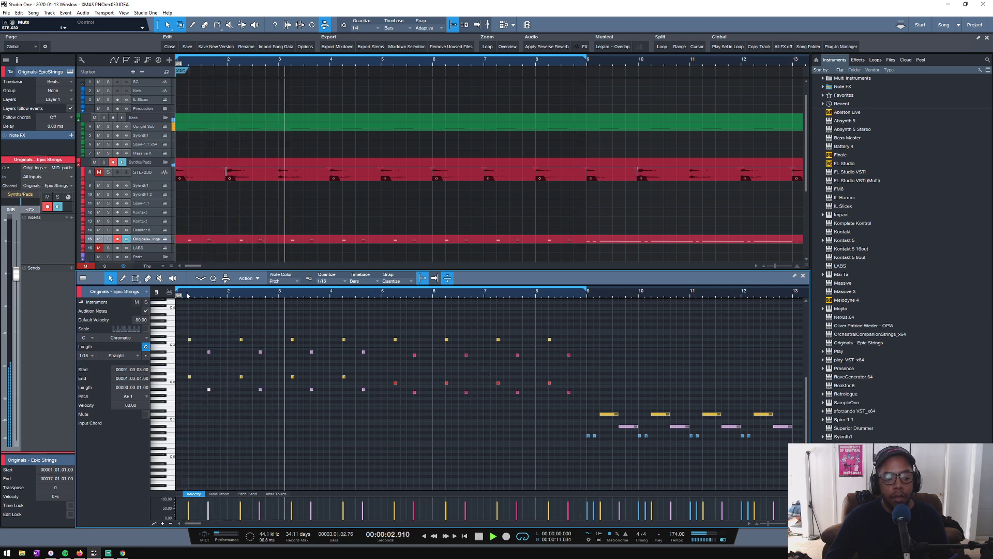
key("space")
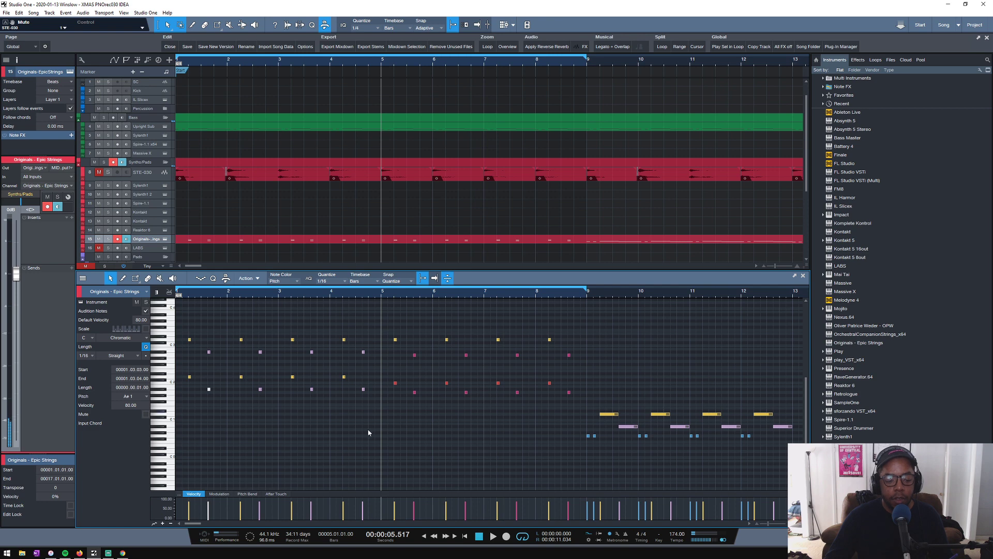
left_click_drag(191, 296, 356, 301)
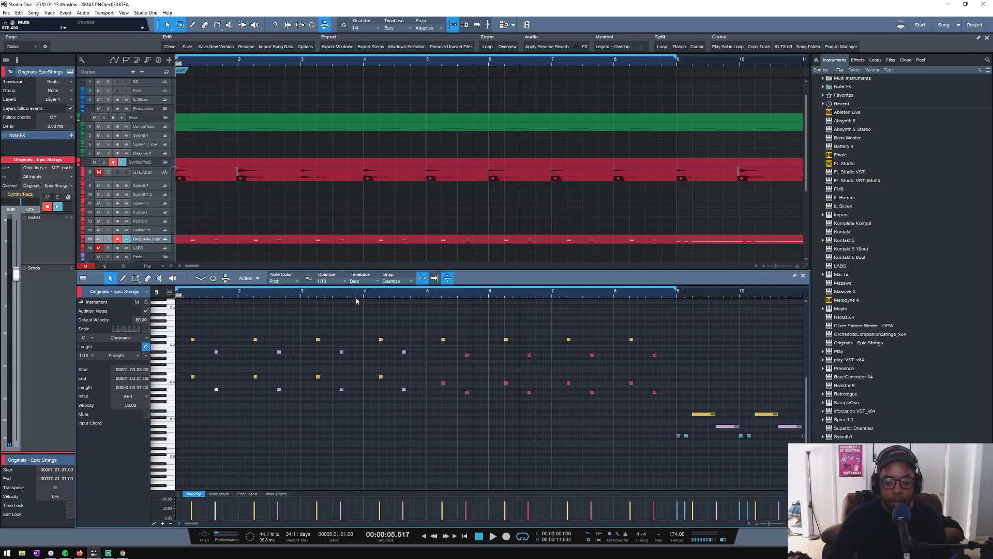
scroll(188, 330, "up", 2)
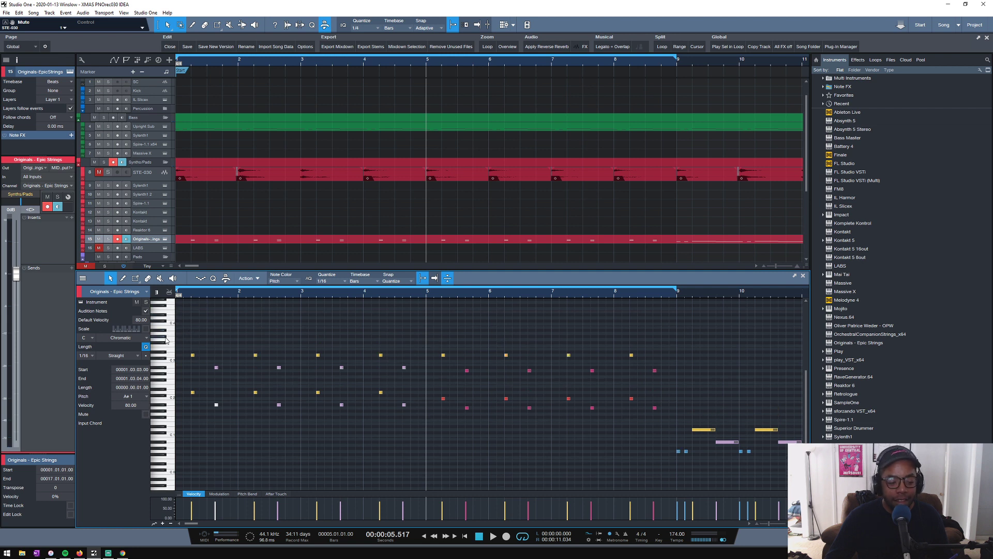
scroll(178, 334, "up", 3)
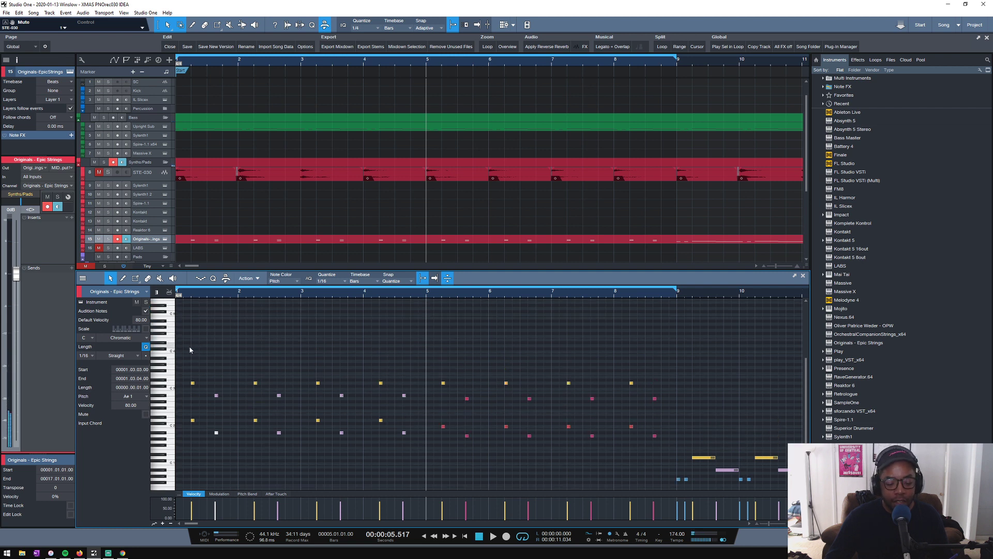
- Solo the STE-030 and Epic Strings tracks and play them together from the start of the song
left_click(108, 171)
key("space")
key("space")
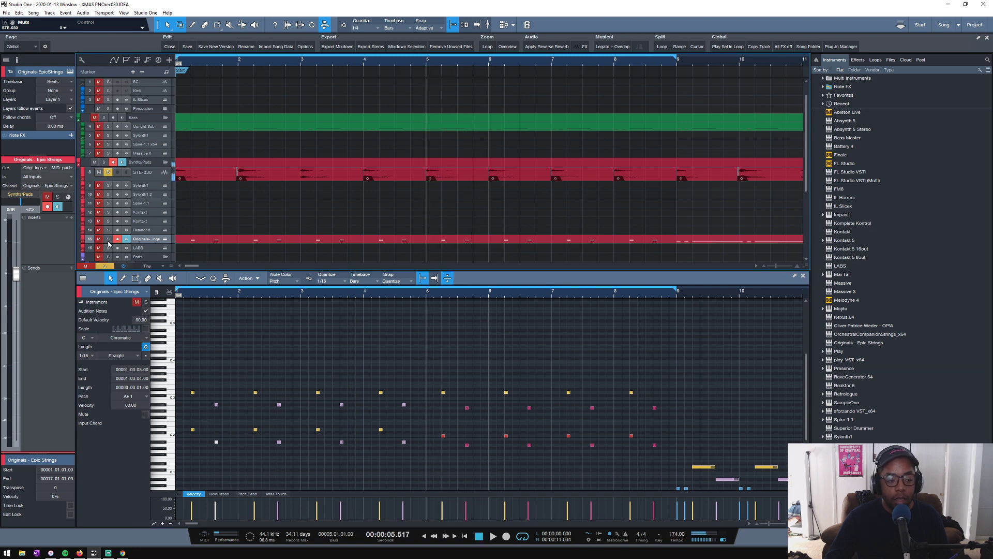
left_click(108, 238)
key("Home")
key("space")
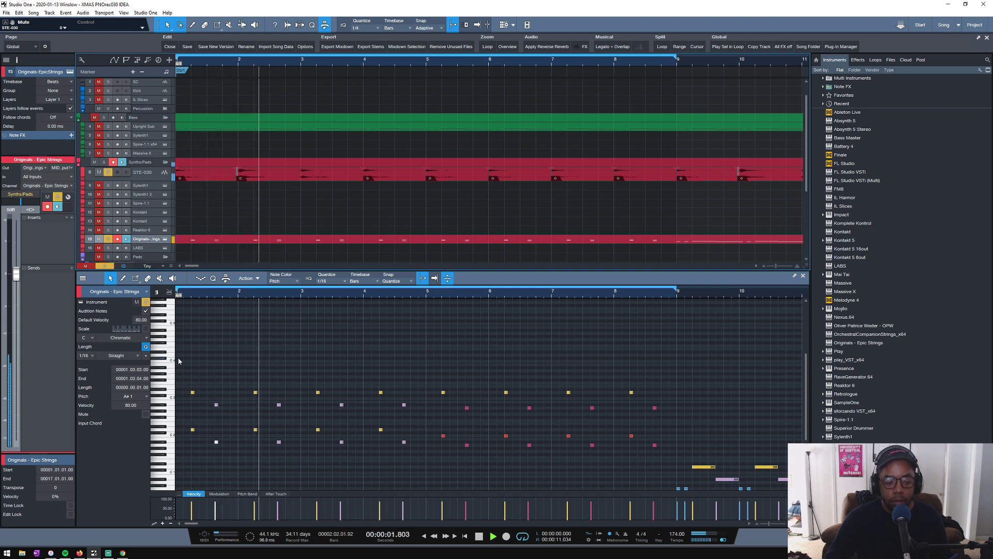
key("space")
- Add an F3 note at beat 1.2 and an A3 note at 1.3.3 above the first pizzicato notes, and play back bar 1
left_click_drag(193, 392, 194, 371)
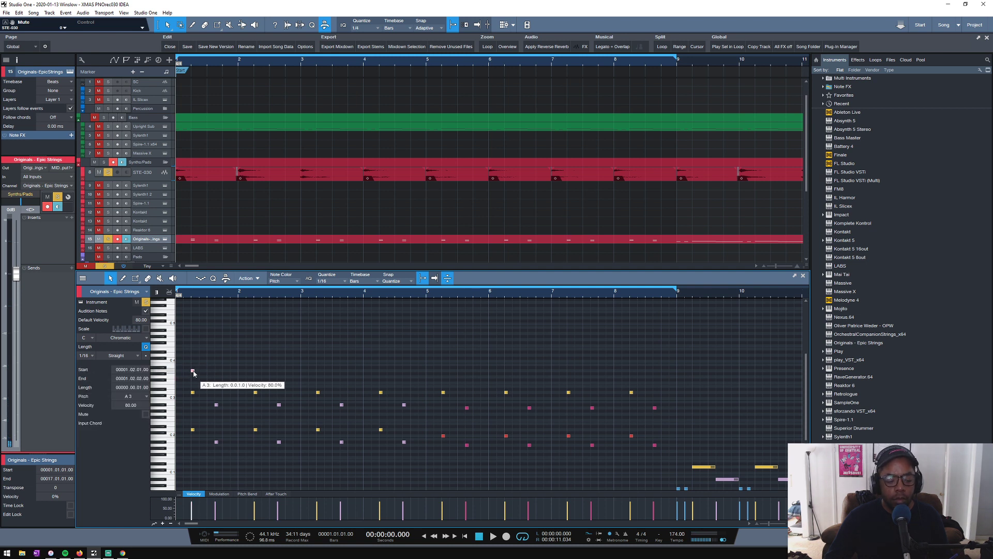
left_click_drag(193, 373, 217, 372)
key("space")
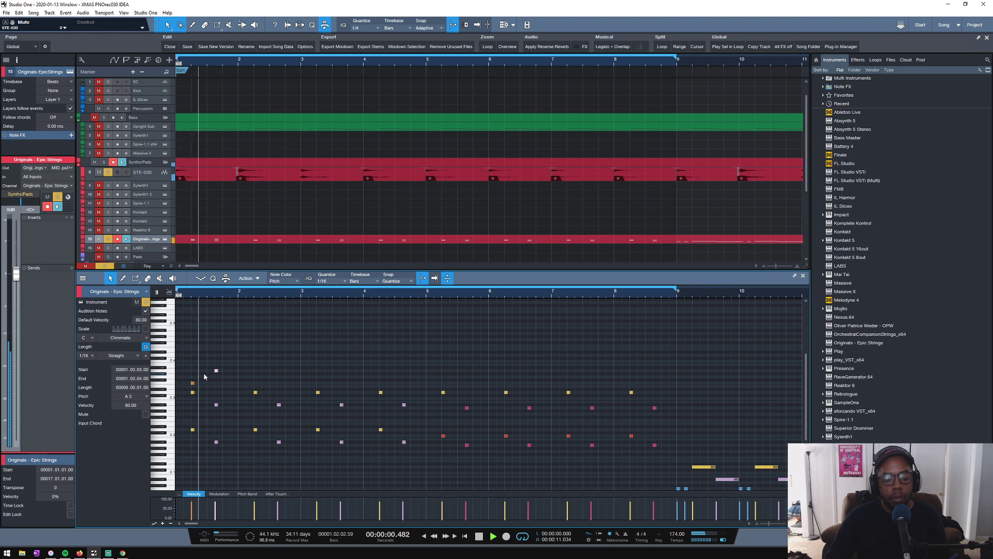
key("space")
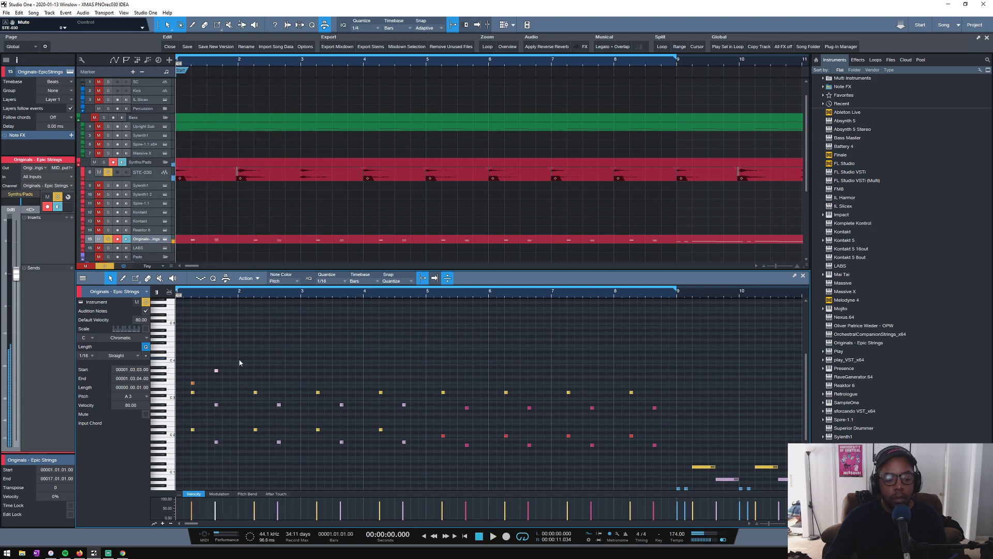
- Duplicate the F3 and A3 note pair from bar 1 into bars 2, 3 and 4
left_click_drag(238, 357, 181, 387)
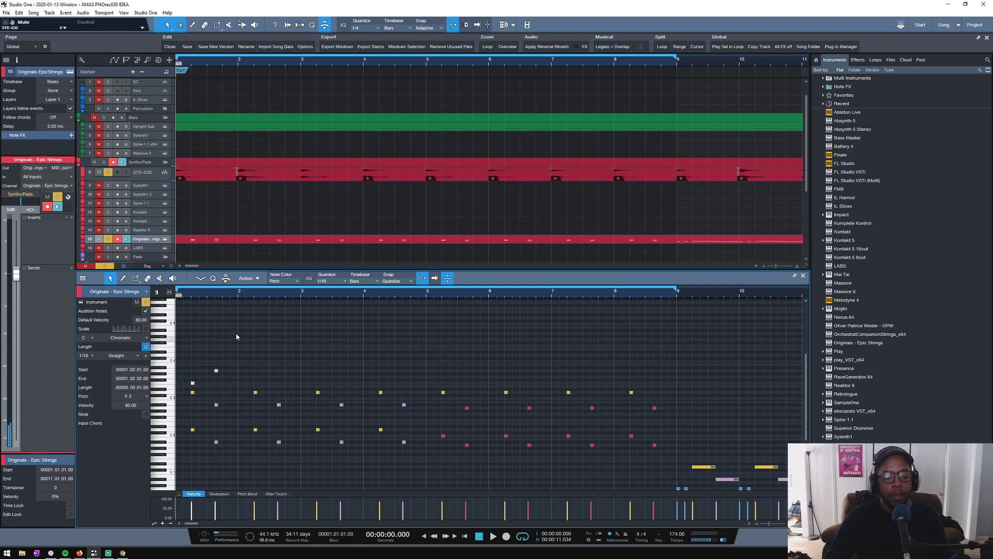
scroll(237, 296, "down", 2)
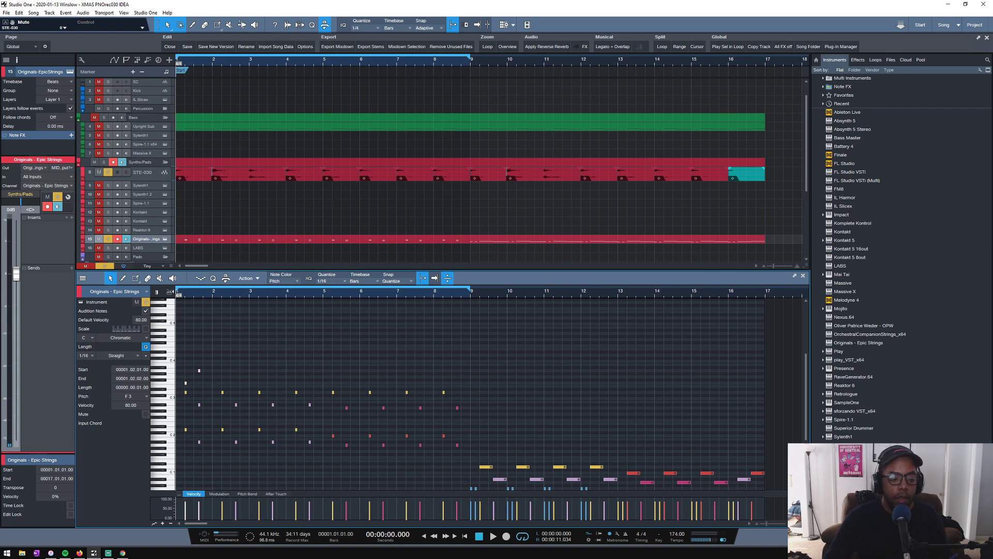
scroll(193, 299, "up", 3)
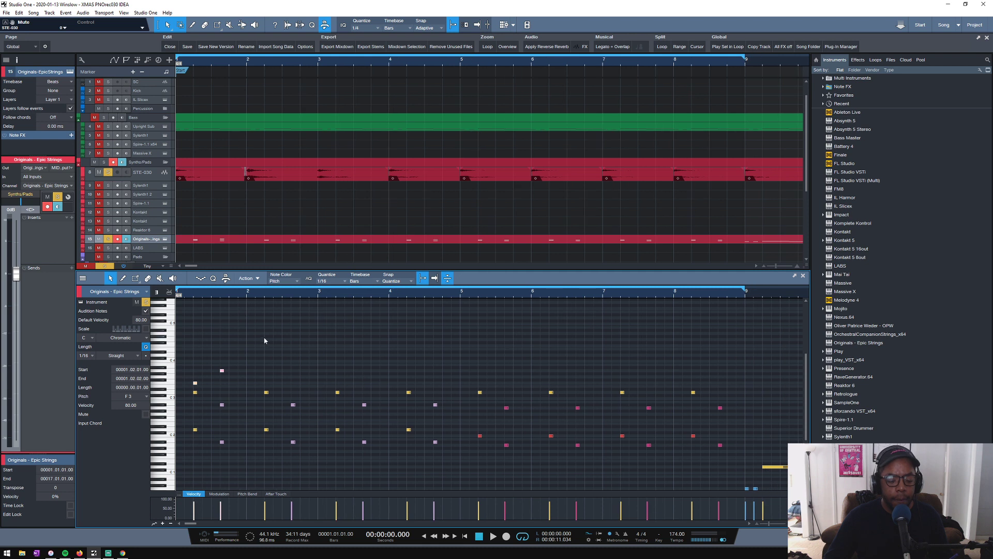
left_click_drag(264, 339, 266, 389)
left_click_drag(337, 360, 159, 386)
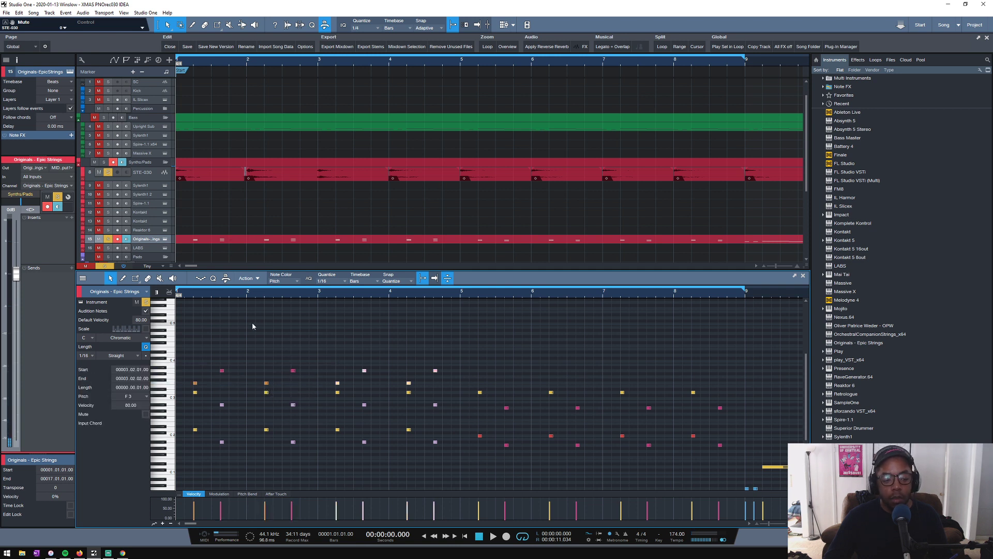
- Duplicate the upper F3 and A3 note pairs into bars 5 and 6 and raise the two copied A3 notes to A#3
key("space")
scroll(266, 293, "down", 3)
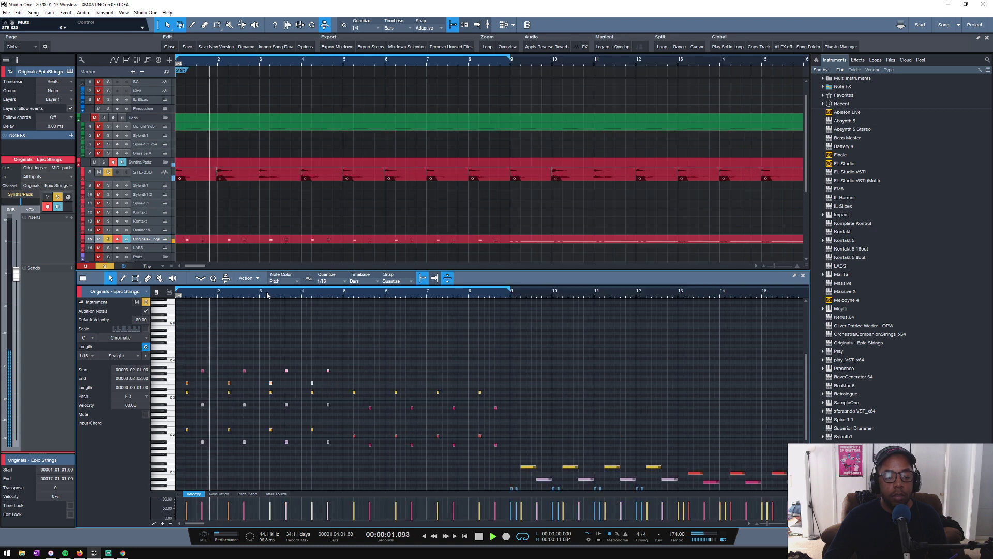
key("d")
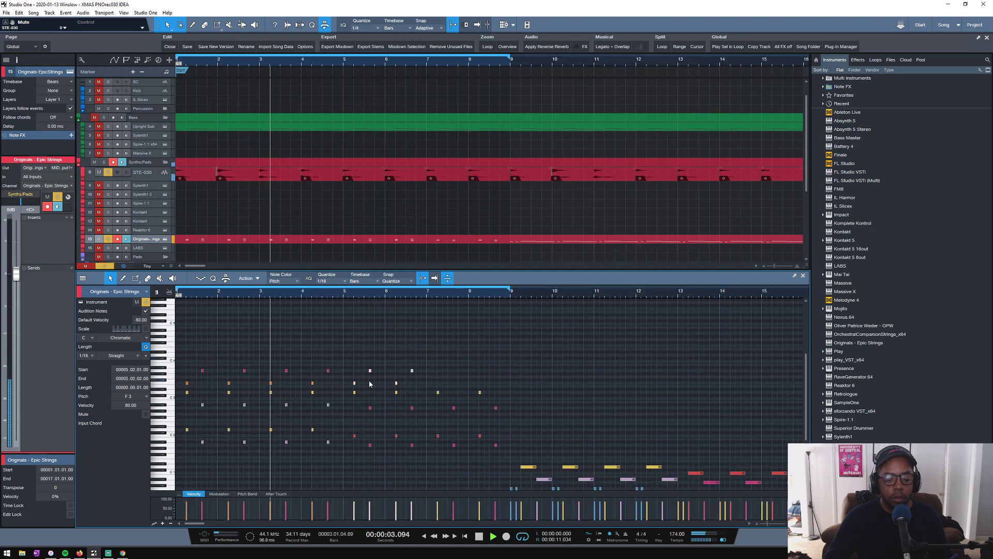
left_click(370, 370)
left_click_drag(412, 373, 413, 369)
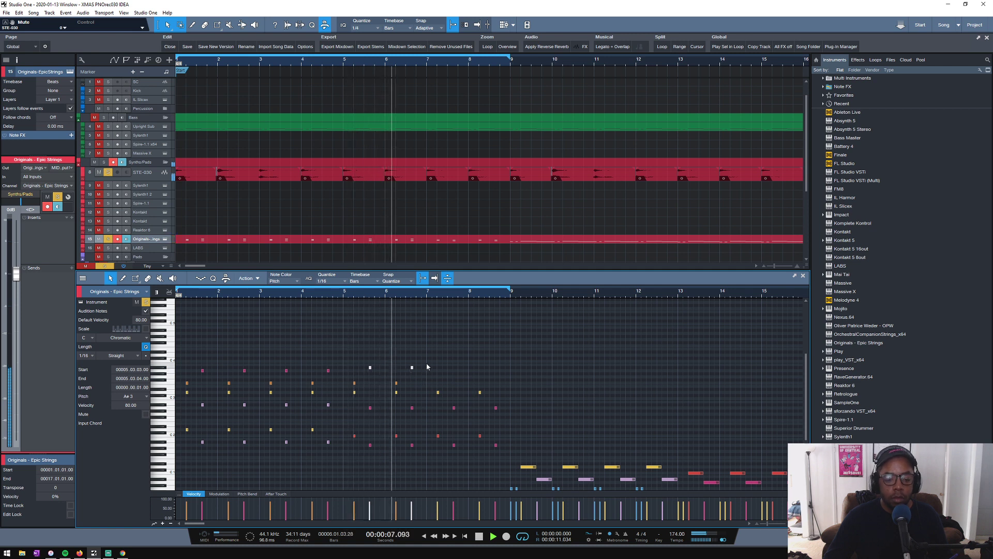
key("space")
- Duplicate the upper F3 and A#3 notes of bars 5 and 6 into bars 7 and 8
left_click_drag(426, 357, 350, 386)
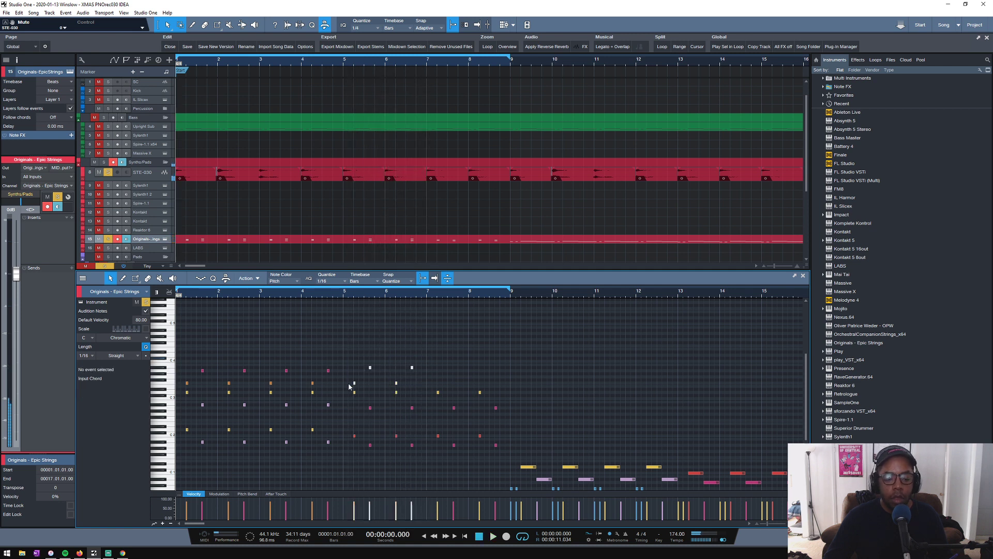
key("d")
left_click(453, 381)
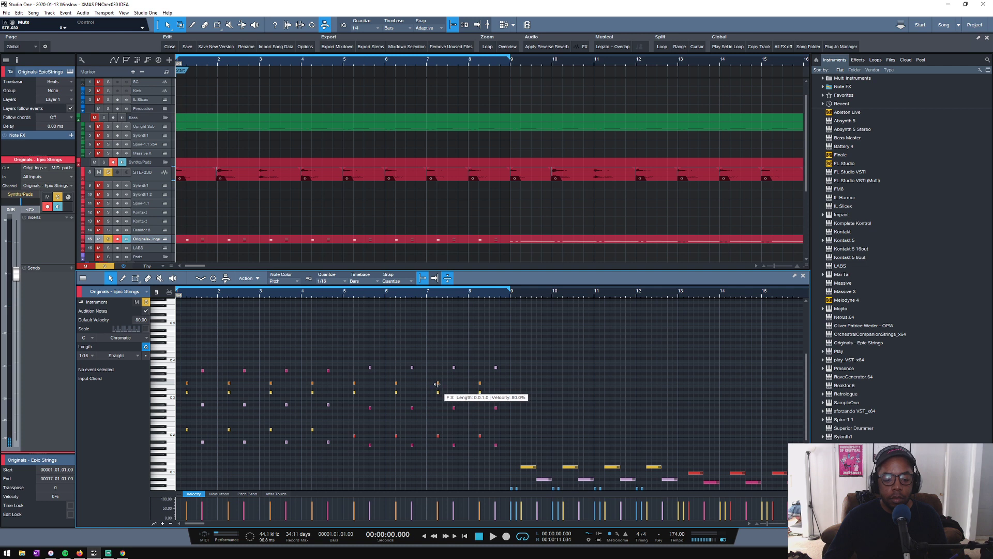
- Raise bar 7's upper F3 note to G3, lower bar 8's A#3 note to A3, and play back from late in bar 6
left_click_drag(435, 385, 454, 380)
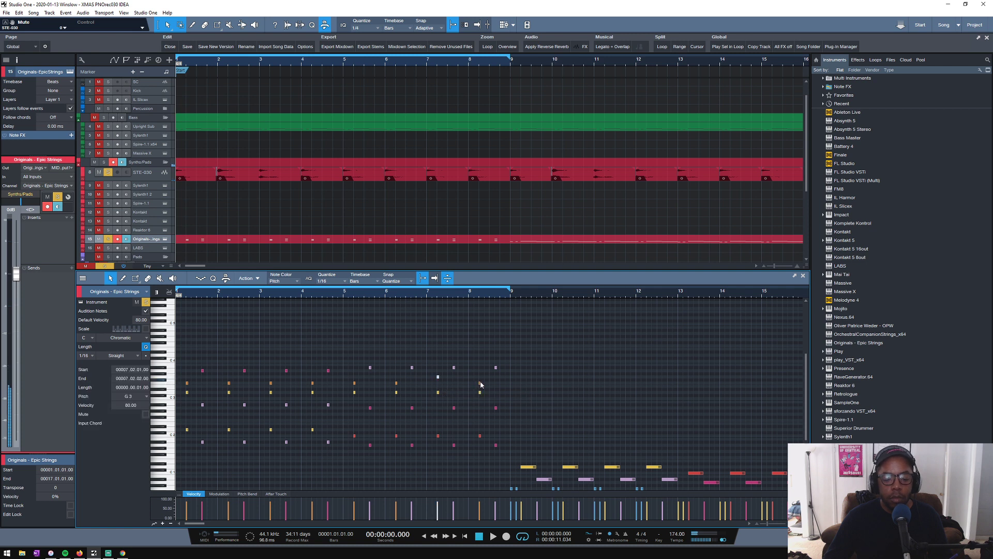
left_click(496, 368)
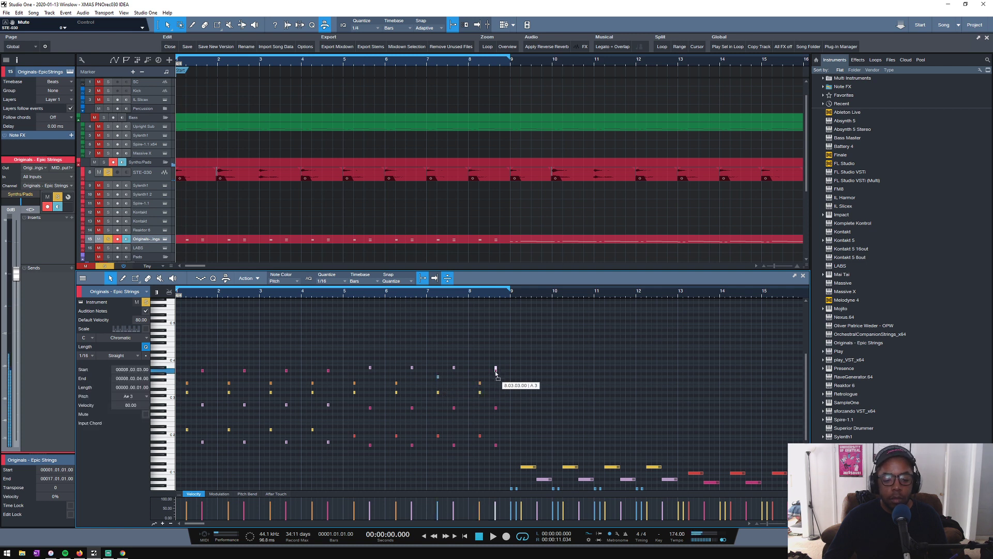
left_click_drag(496, 375, 496, 376)
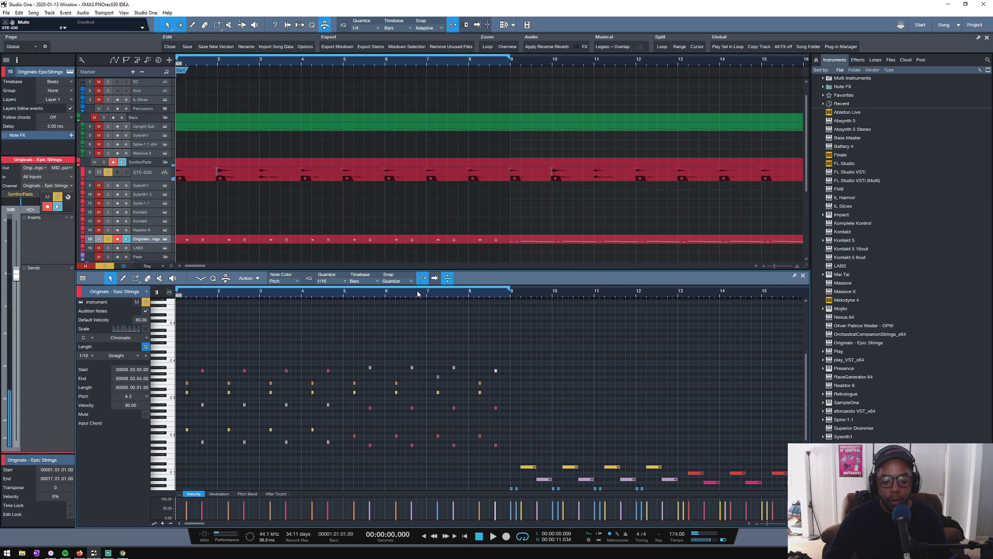
left_click(418, 293)
key("space")
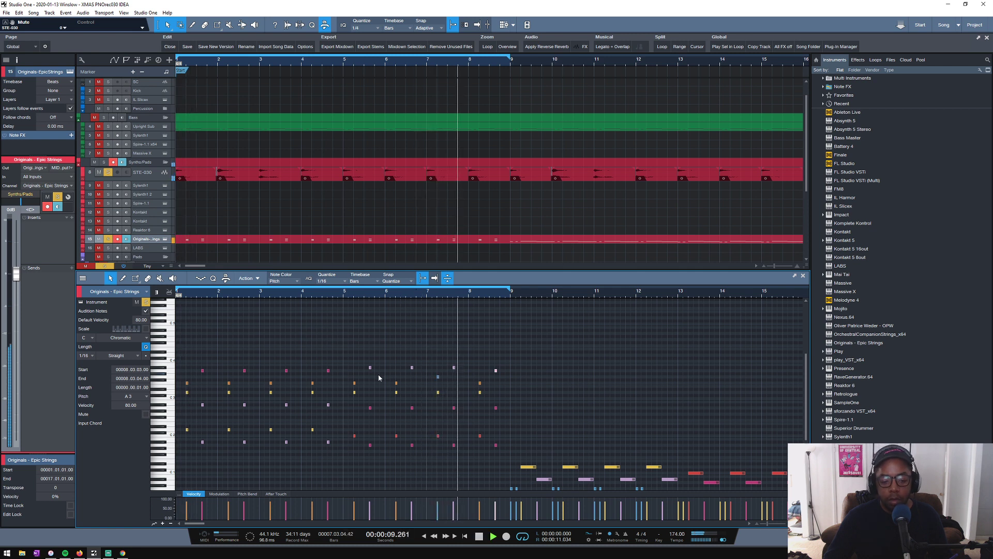
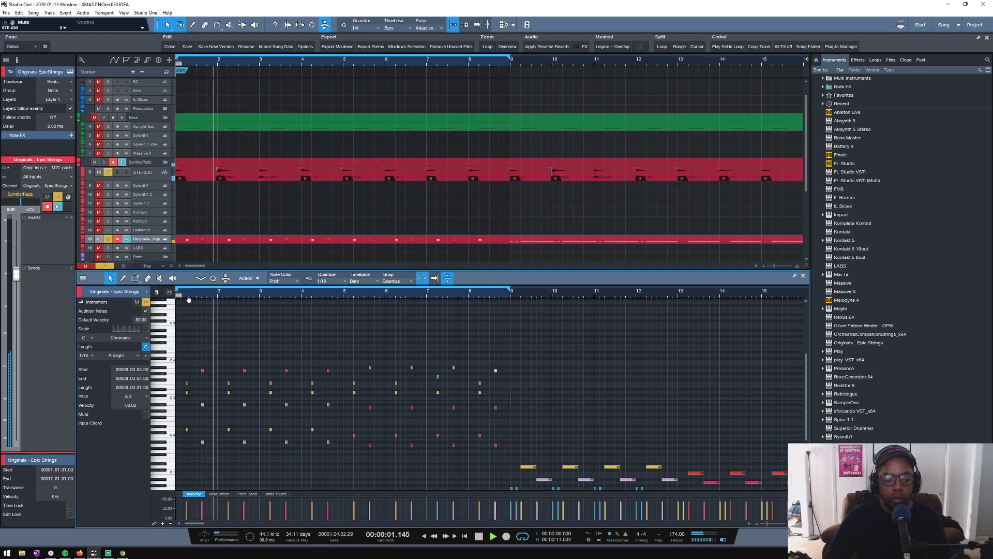
- Stop playback and add an A4 note at 1.03.03 in bar 1, an octave above the A3 note
left_click_drag(189, 299, 232, 309)
key("space")
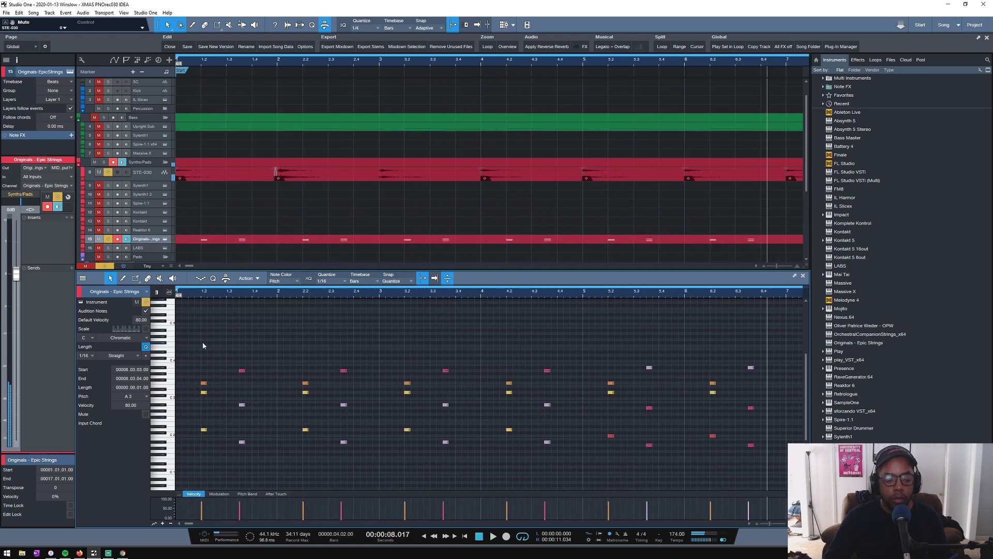
double_click(203, 343)
left_click_drag(208, 341, 244, 336)
left_click(215, 346)
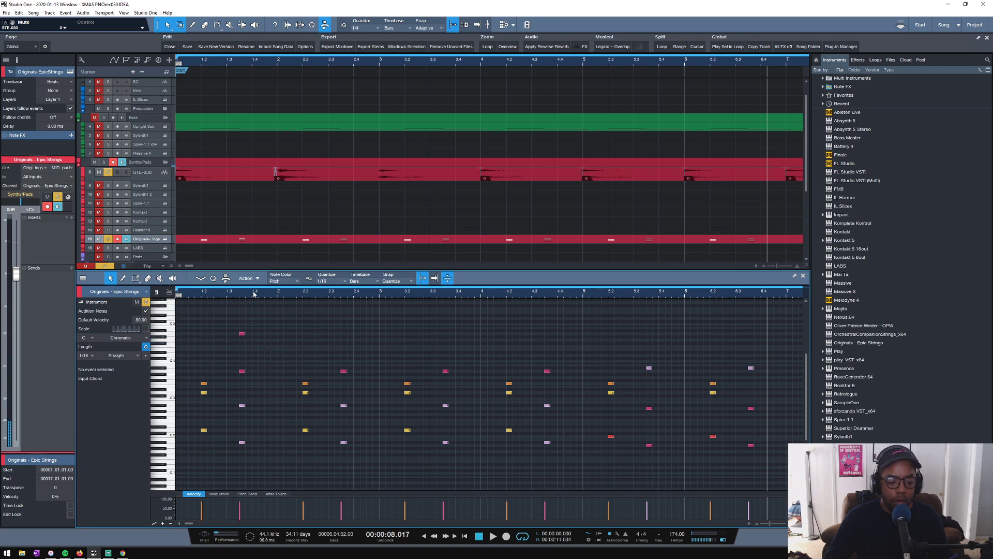
- Play back bar 1 of the Epic Strings part from just before its first notes
scroll(253, 292, "down", 3)
left_click(209, 297)
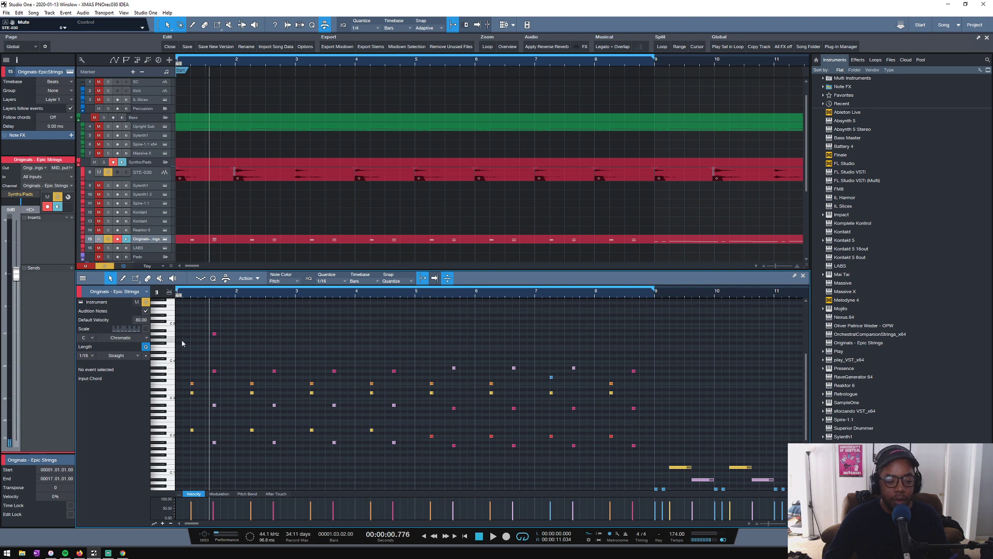
key("space")
left_click(187, 296)
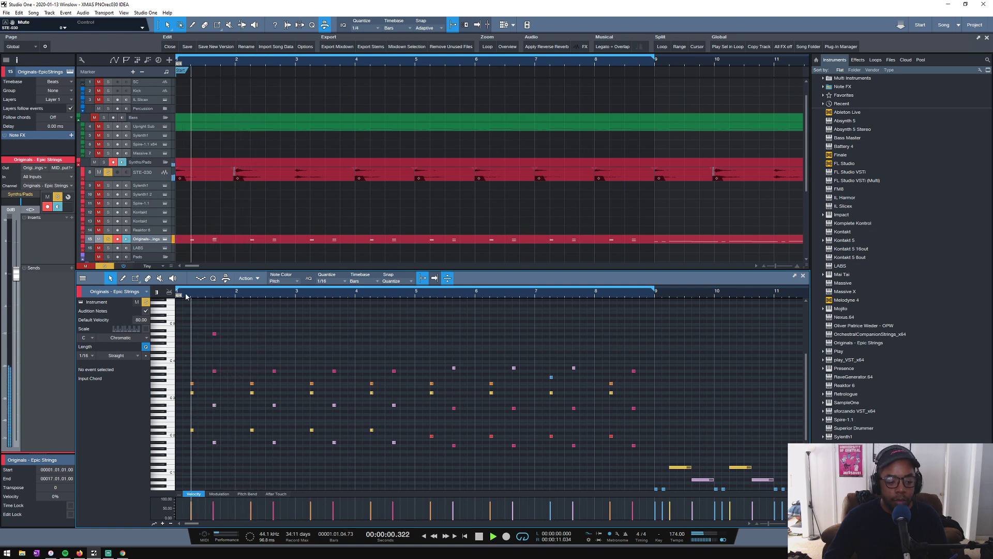
scroll(186, 296, "up", 3)
key("space")
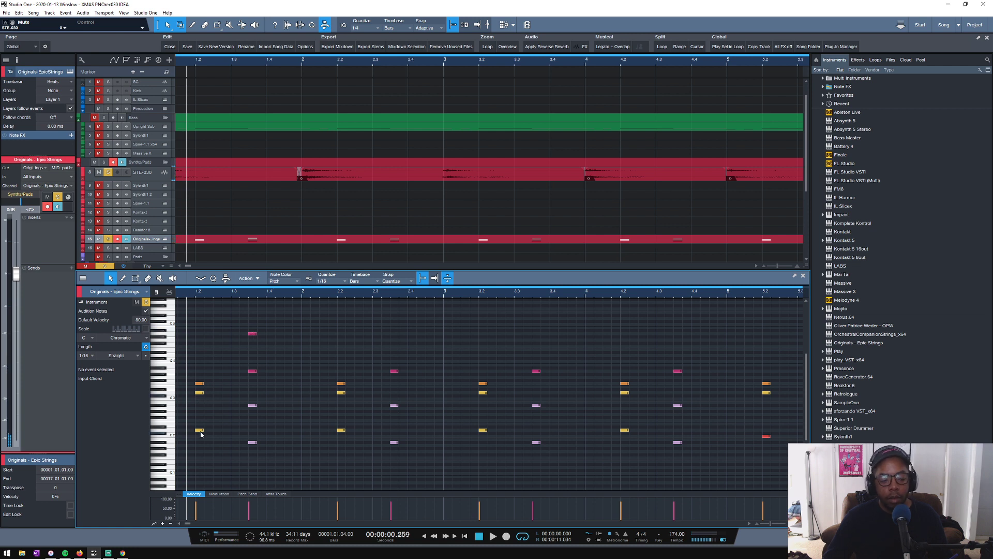
- Audition bar 1's upper F3, A3 and A4 notes individually and play the part from 1.02.03
left_click(199, 384)
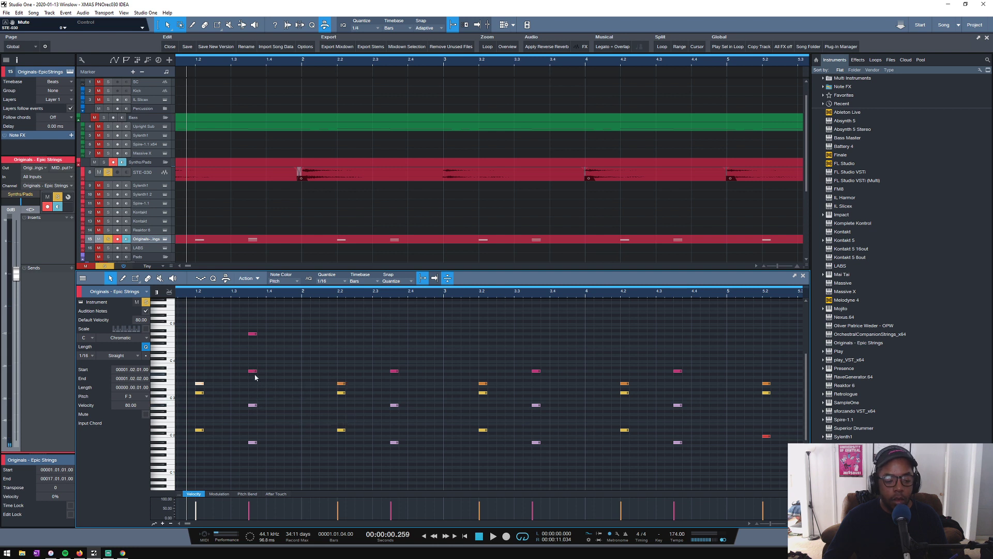
left_click(216, 296)
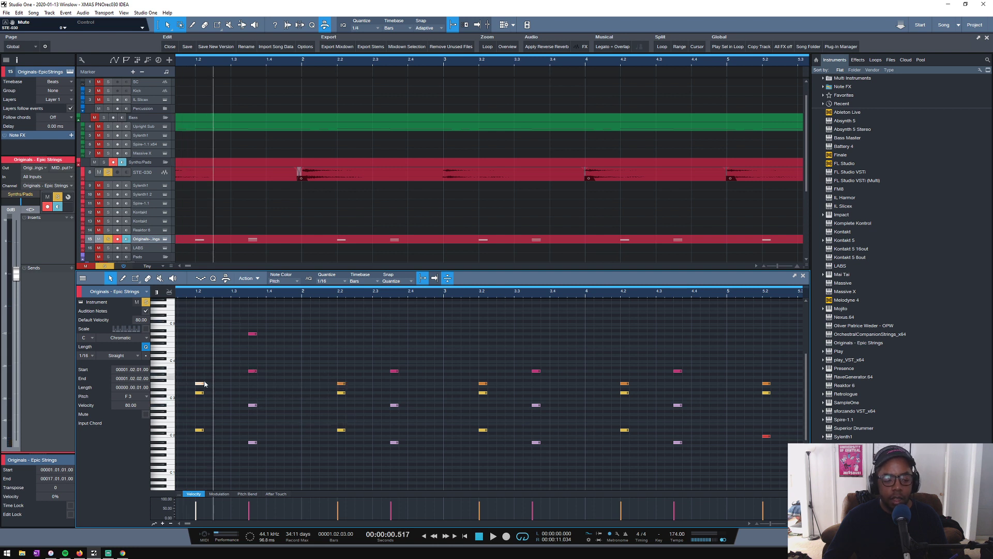
key("space")
key("space")
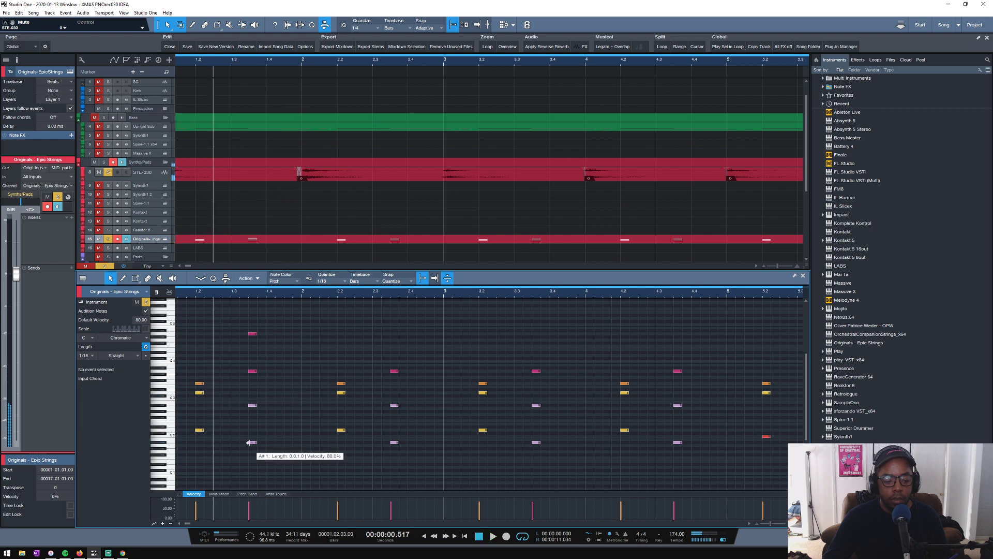
left_click(253, 371)
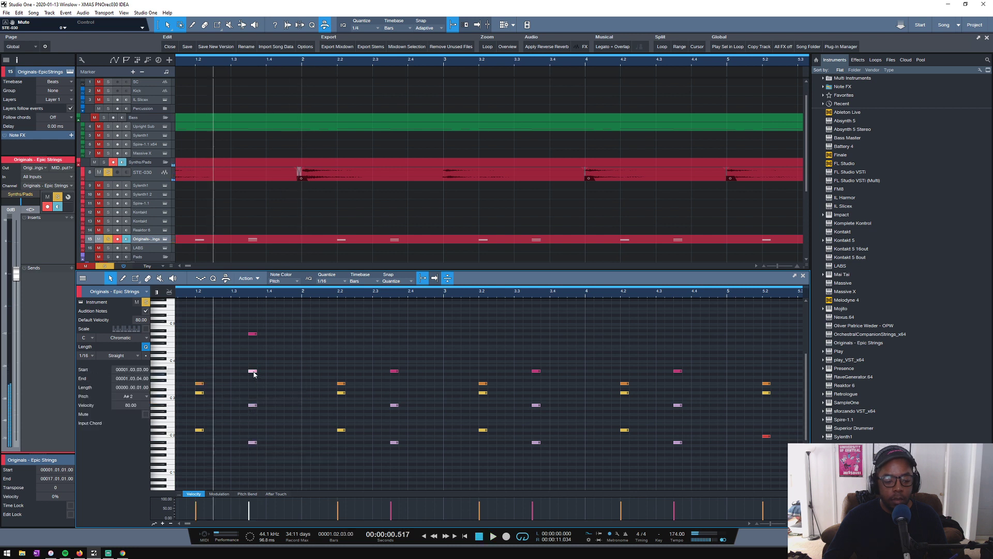
left_click(252, 333)
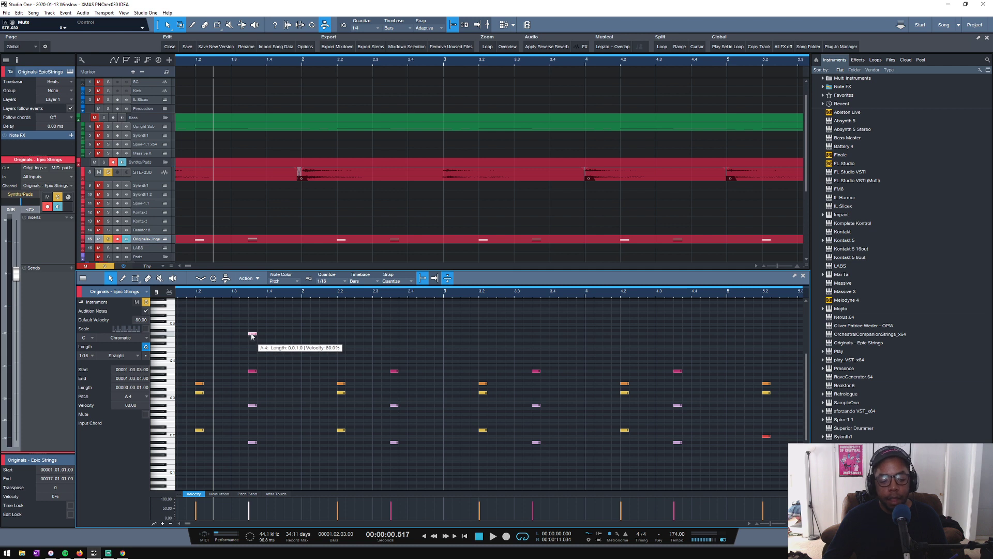
scroll(262, 295, "down", 2)
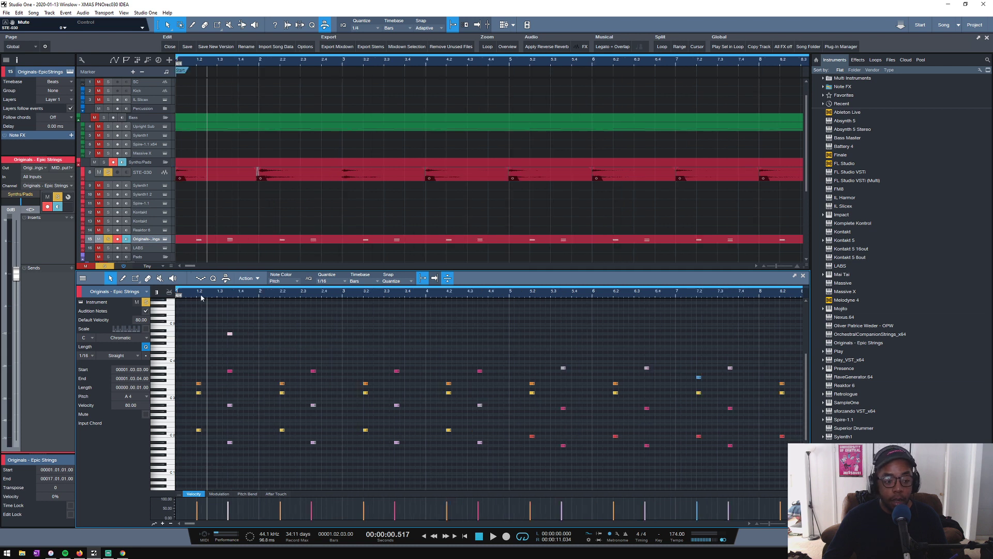
scroll(201, 297, "down", 2)
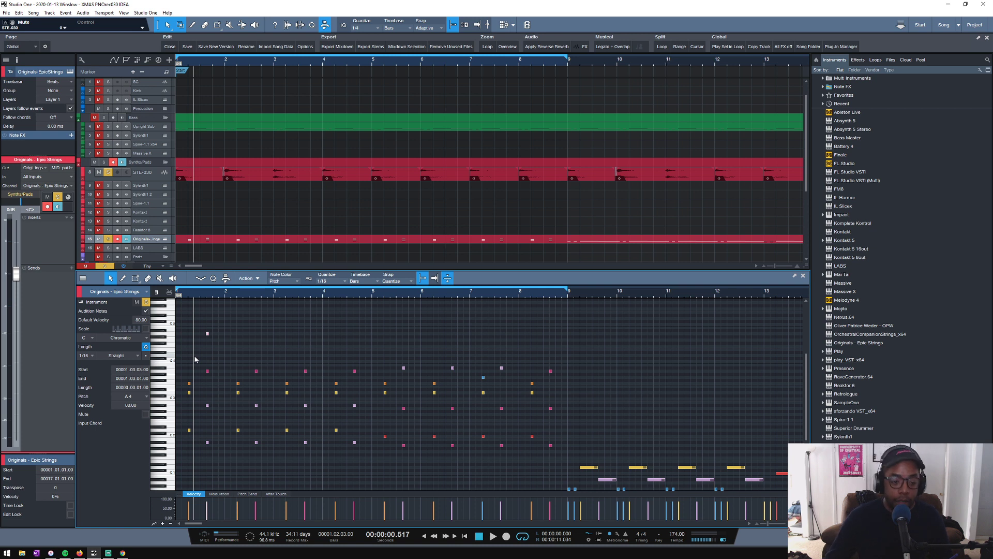
key("space")
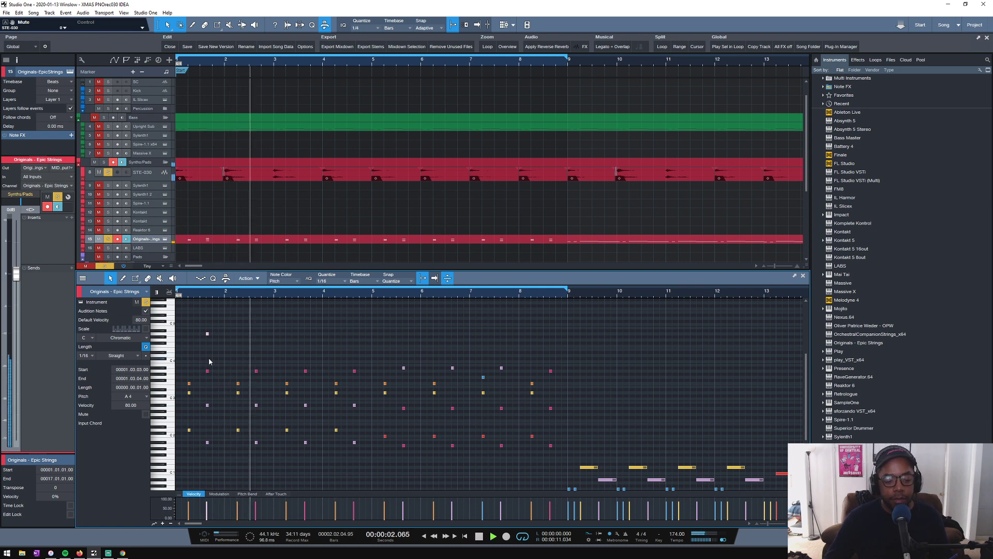
key("space")
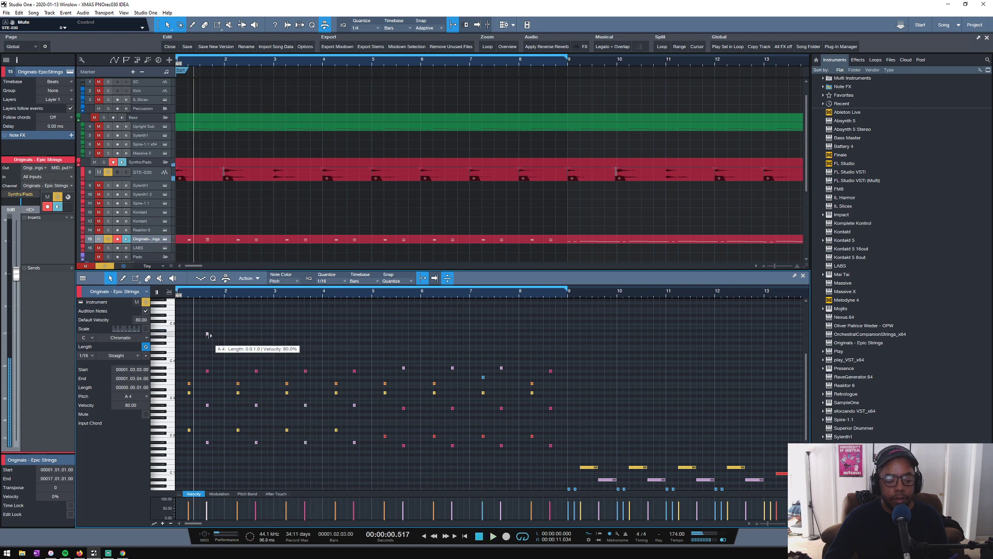
- Move bar 1's A4 note to 1.04.01 and play back from the start of the bar
scroll(190, 292, "up", 3)
left_click(243, 338)
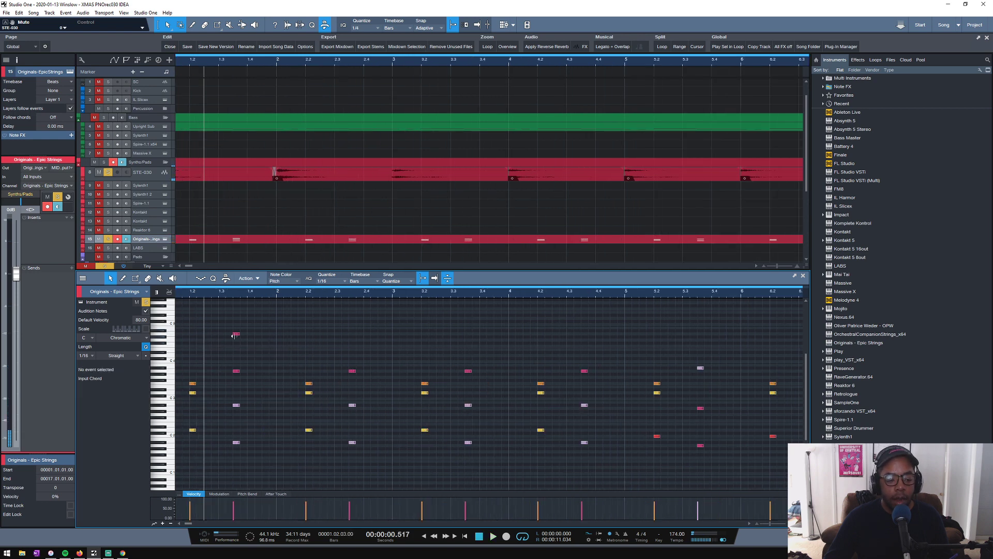
left_click(236, 335)
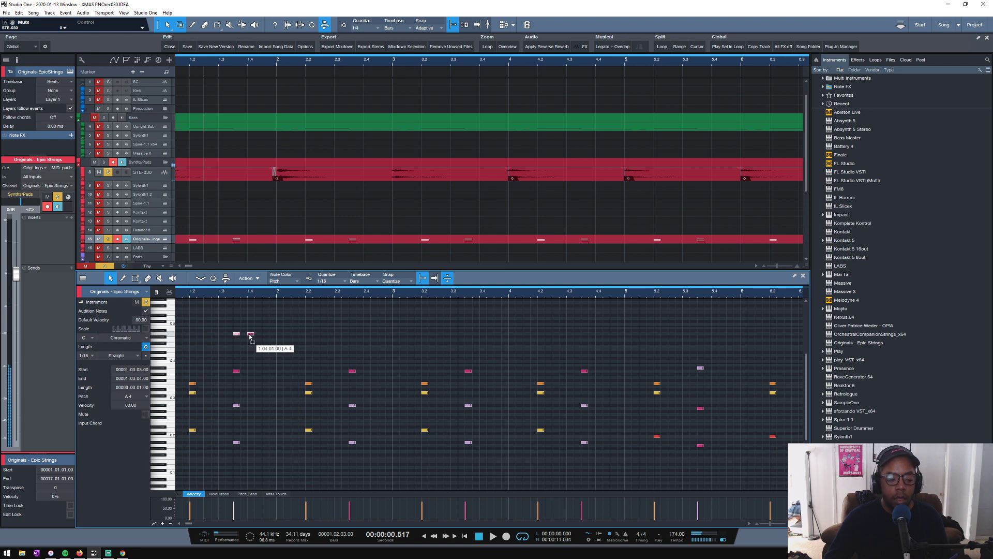
left_click_drag(236, 335, 251, 336)
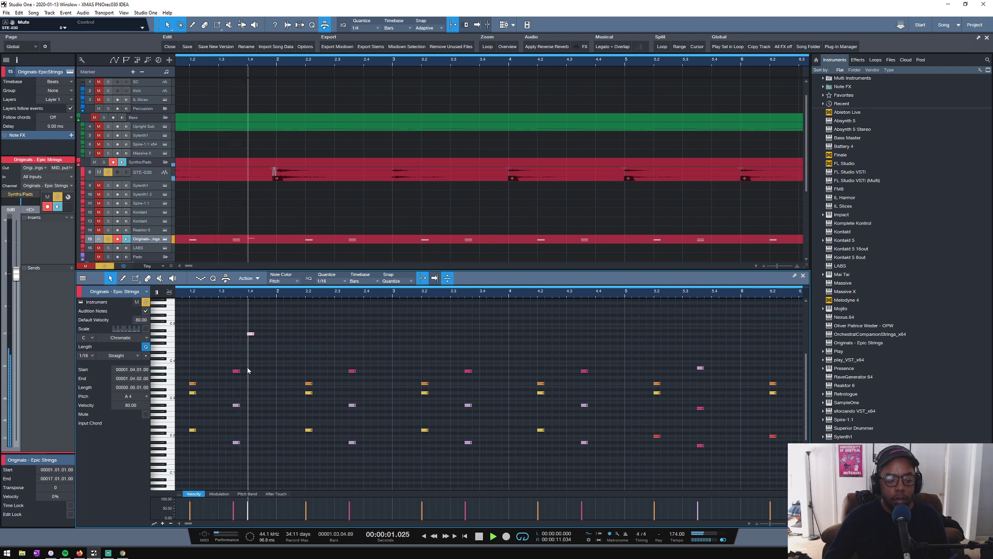
left_click(185, 294)
key("space")
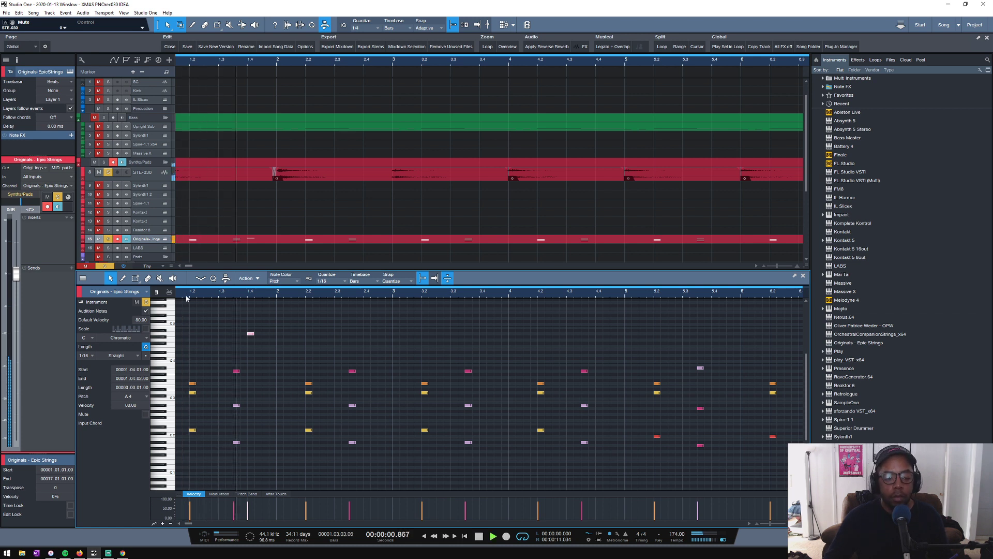
key("space")
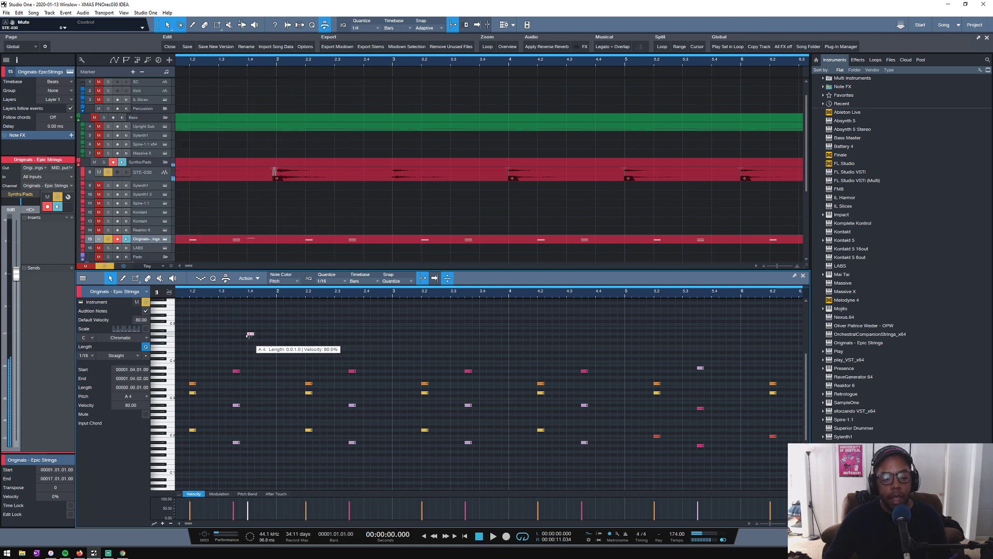
- Duplicate bar 1's beat-four A4 note into bars 2 through 8 and play back the eight-bar part
left_click_drag(251, 334, 368, 337)
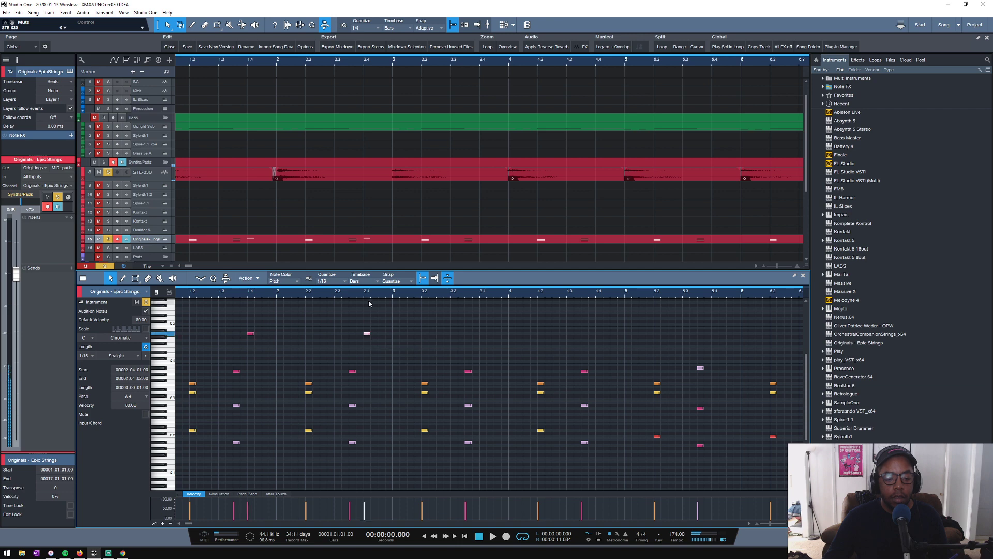
scroll(373, 296, "down", 4)
scroll(233, 303, "up", 4)
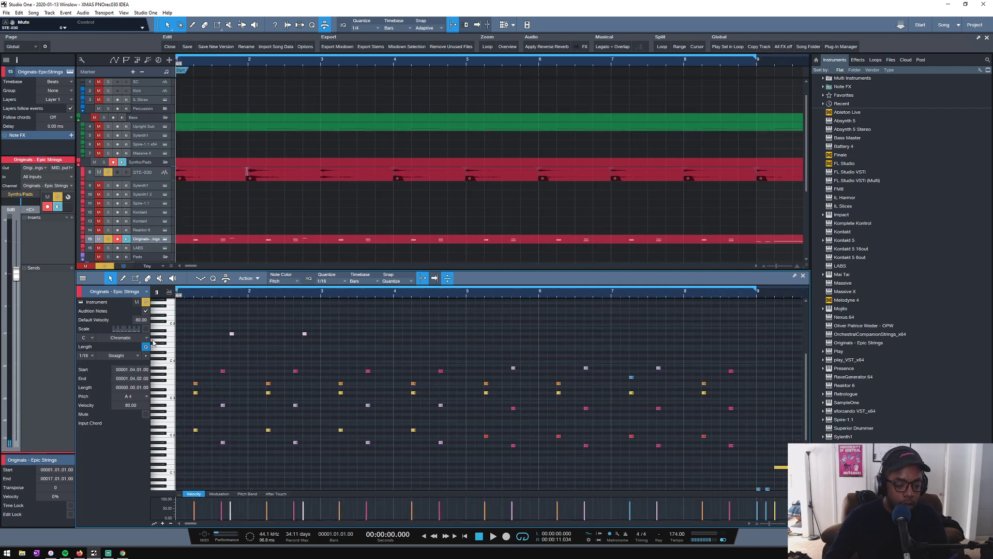
key("d")
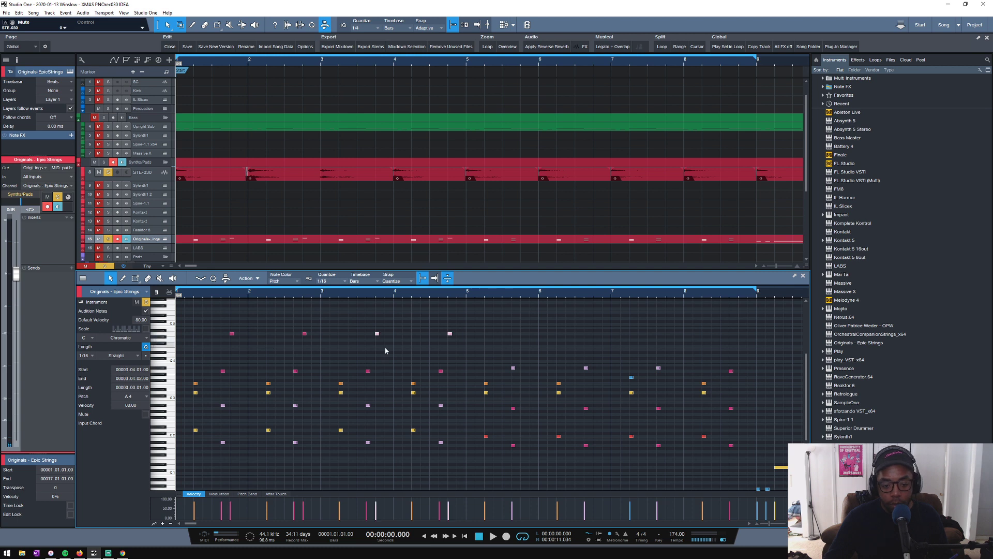
key("d")
key("d")
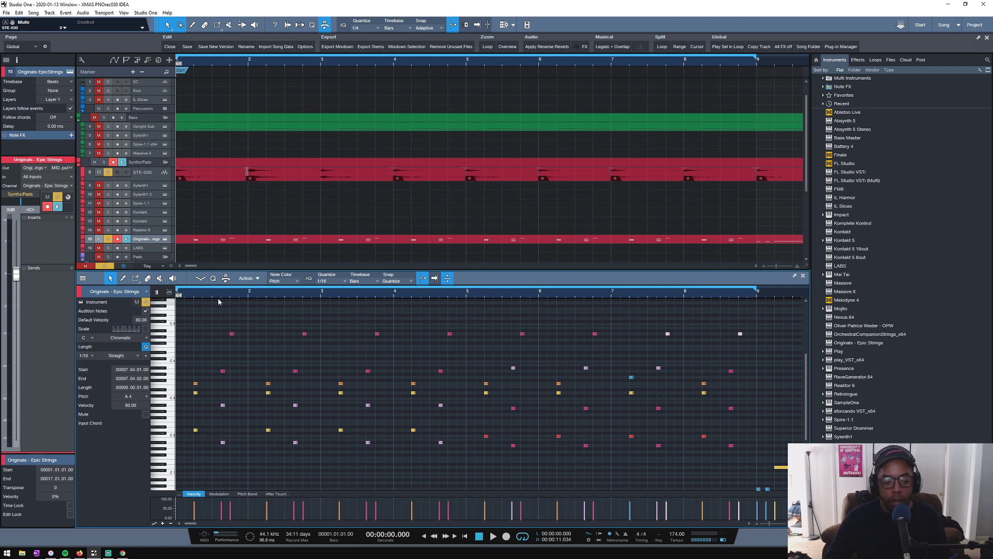
key("space")
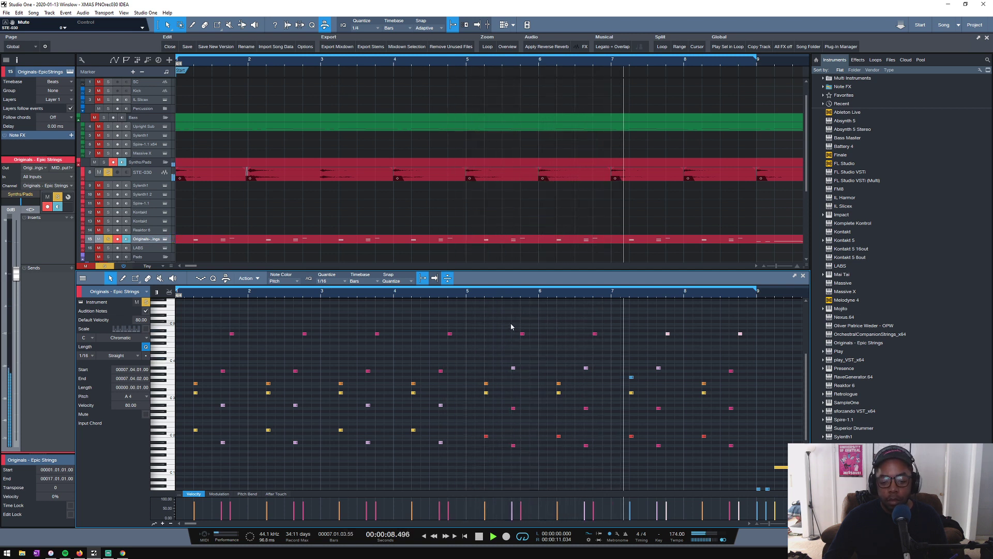
key("space")
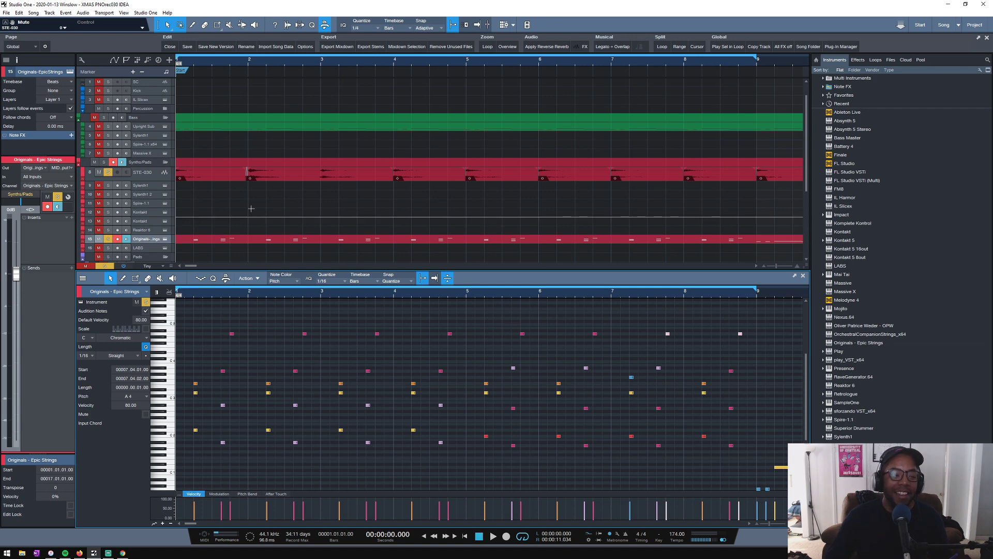
- Make the STE-030 track taller in the arrangement and show its audio in the editor
scroll(216, 204, "down", 5)
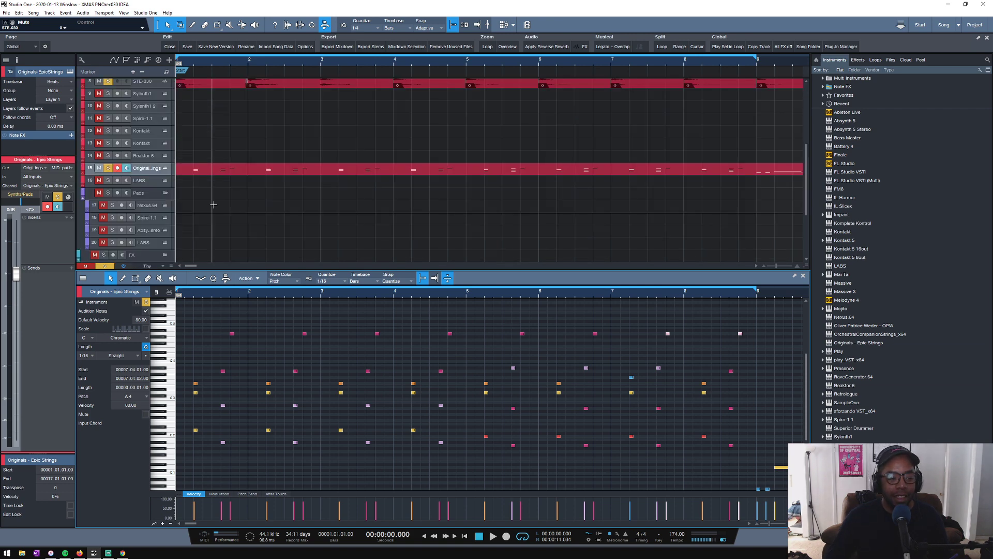
scroll(212, 206, "up", 5)
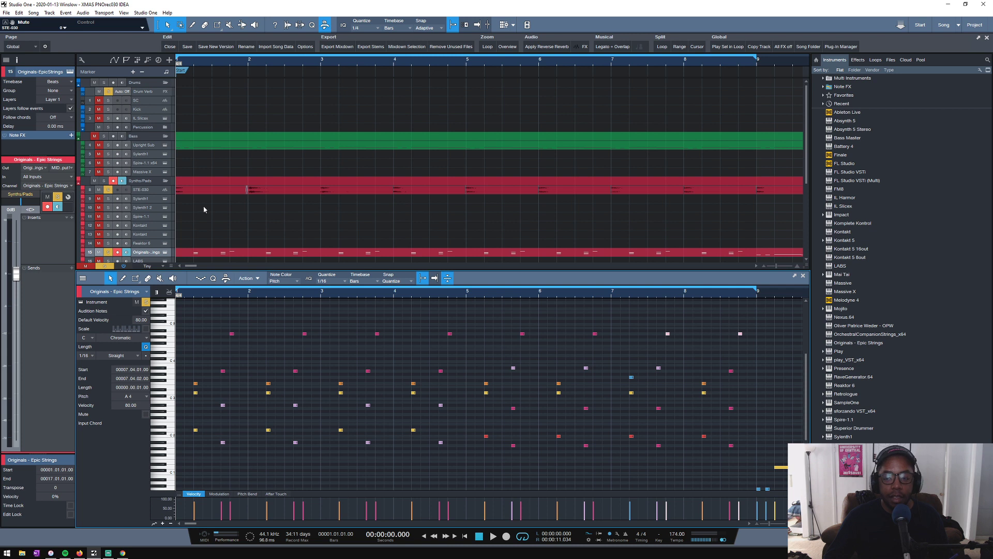
key("w")
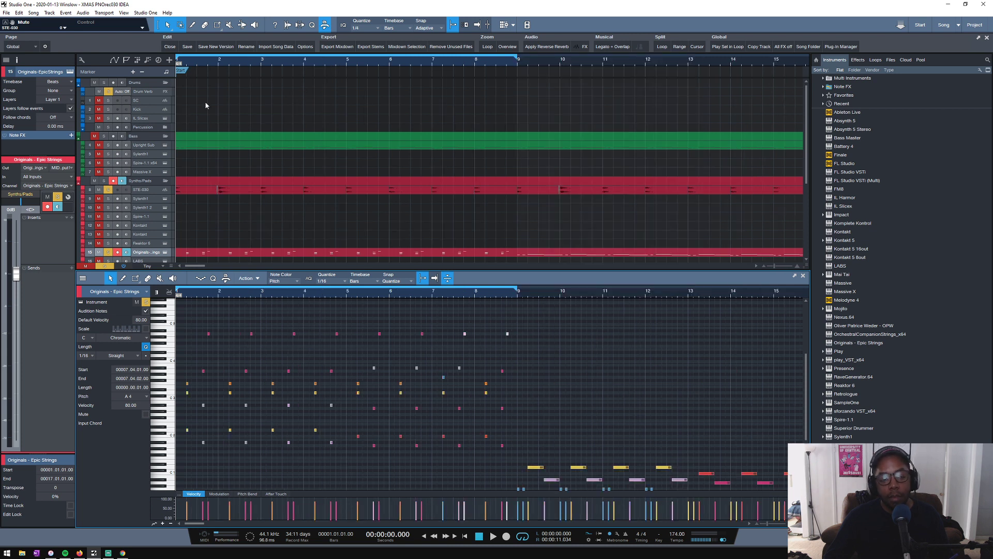
left_click_drag(138, 195, 139, 205)
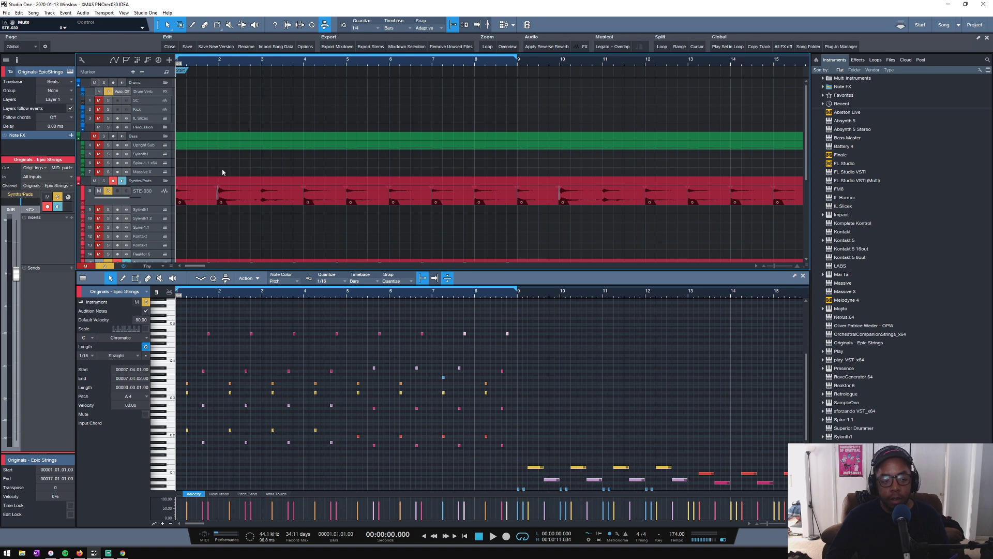
left_click_drag(257, 63, 416, 60)
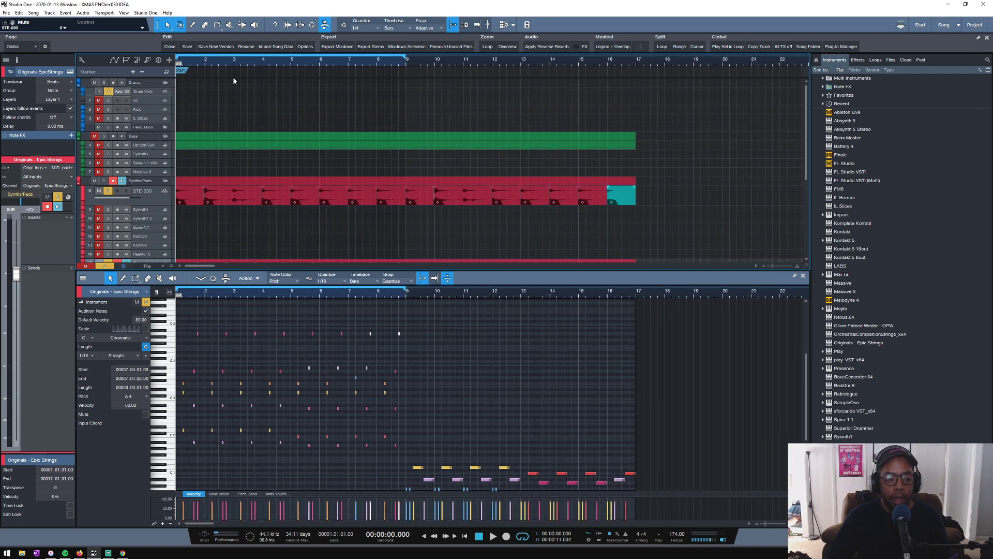
left_click(149, 200)
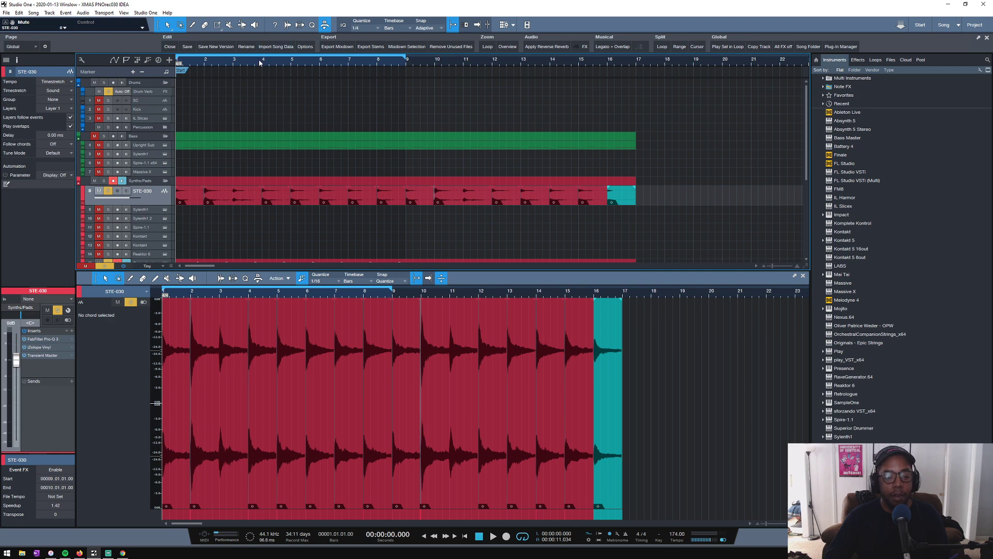
left_click_drag(257, 62, 357, 48)
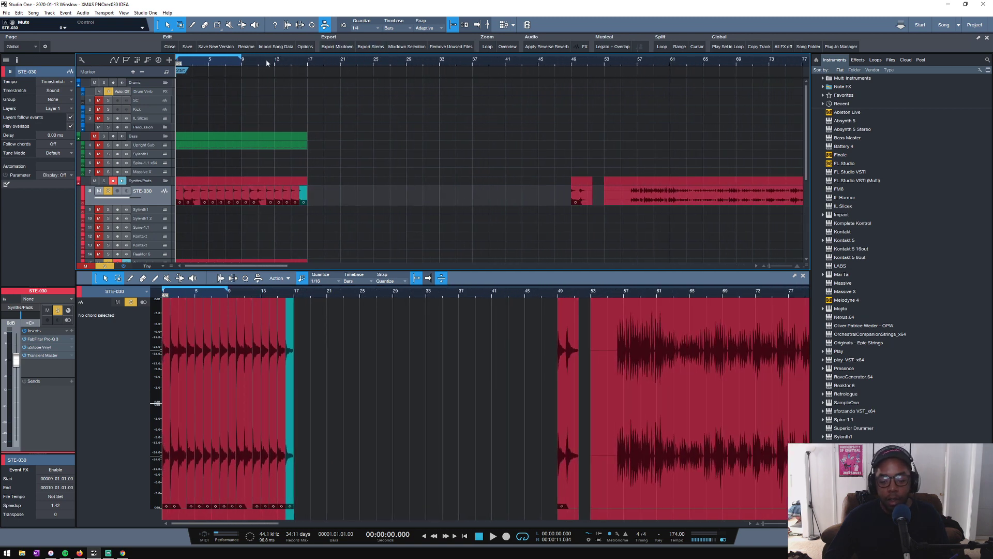
left_click_drag(209, 65, 273, 61)
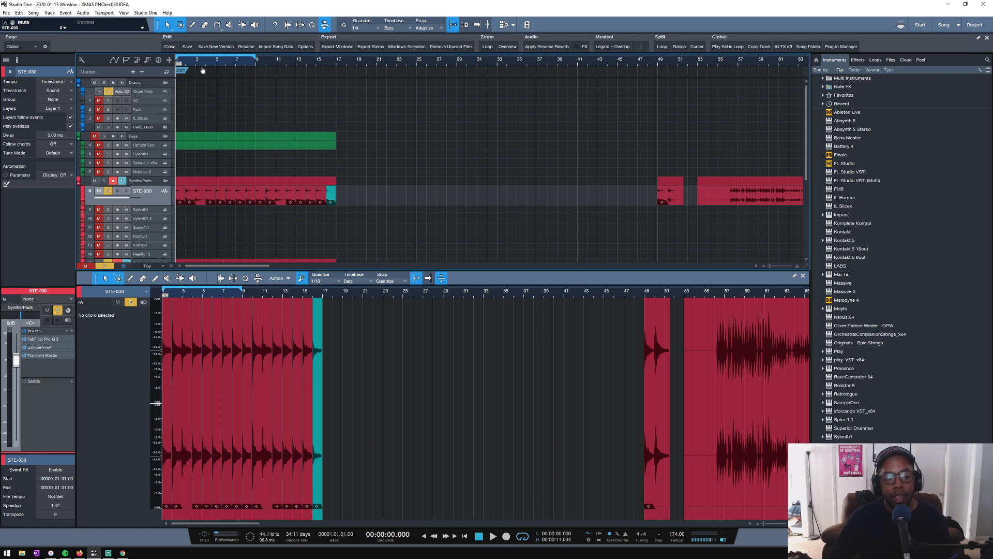
left_click_drag(203, 70, 308, 72)
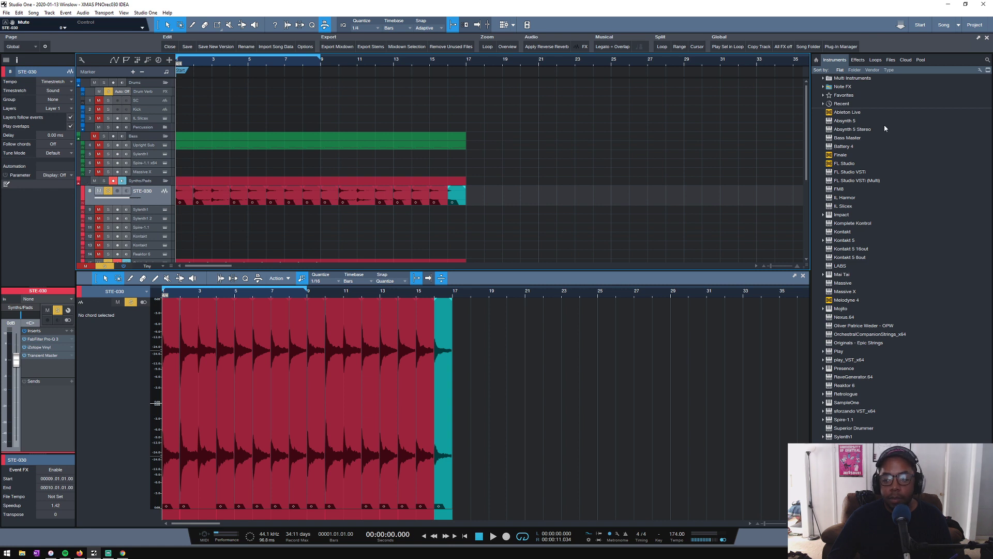
- Look through the browser's files, cloud, pool and loops, and select STE-031.wav among the Desktop files
left_click(891, 60)
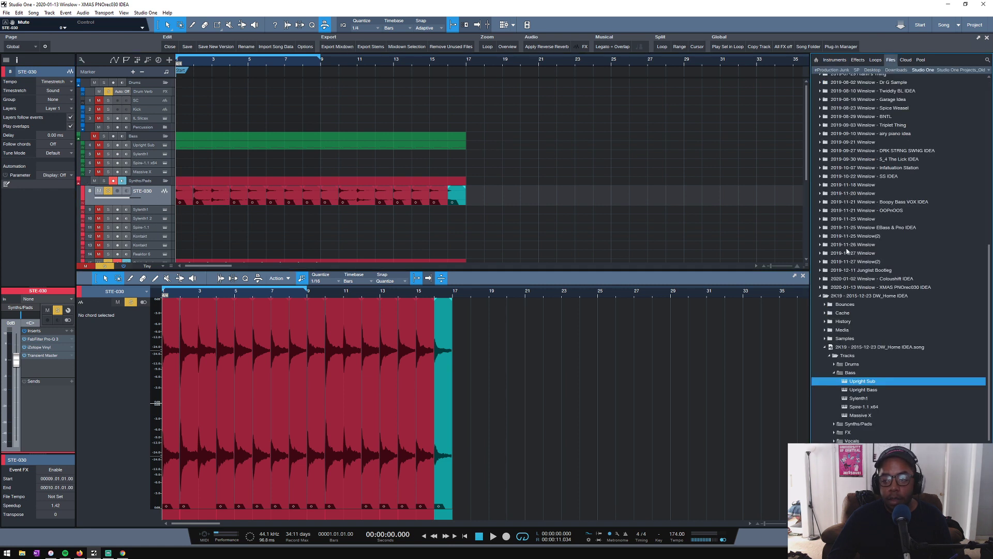
left_click(906, 60)
left_click(917, 60)
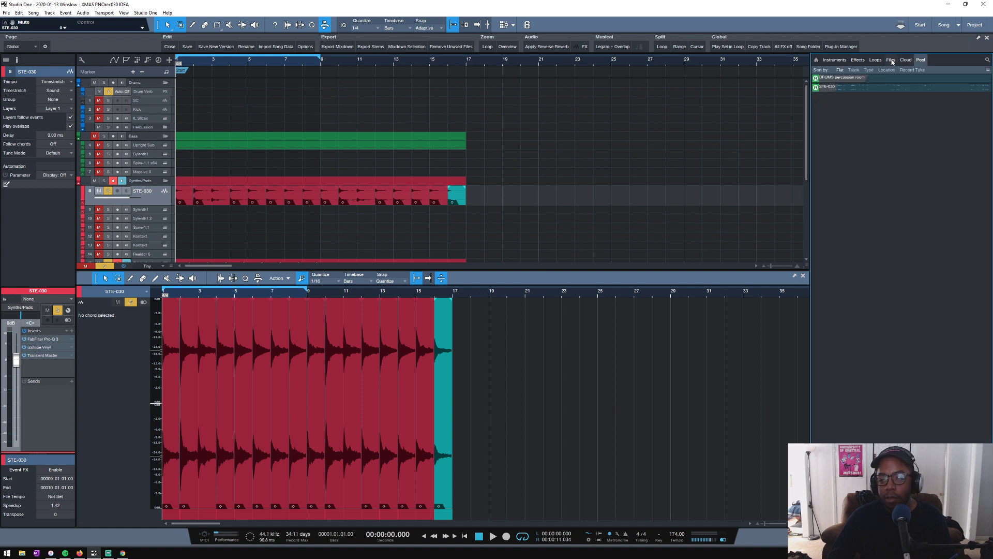
left_click(876, 60)
left_click(890, 60)
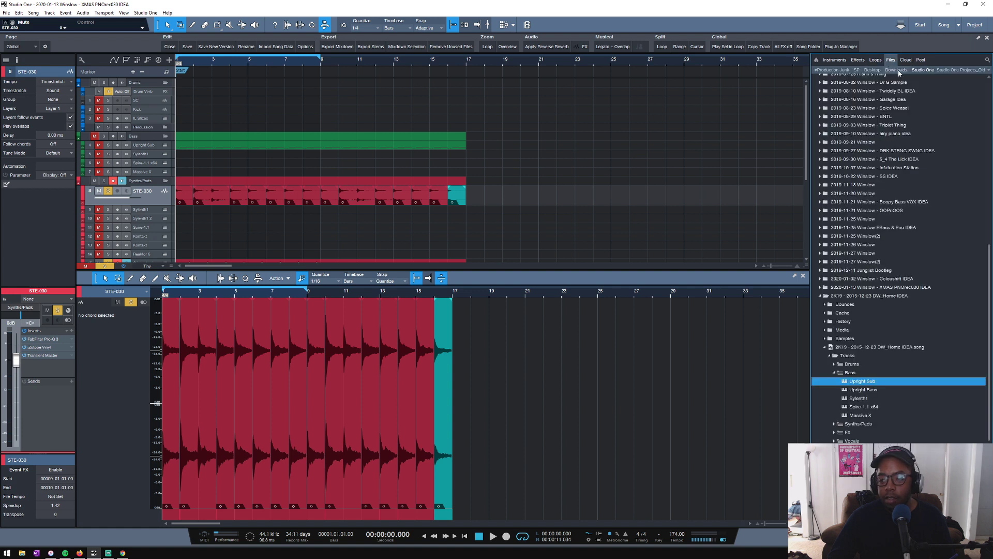
left_click(873, 71)
left_click(837, 224)
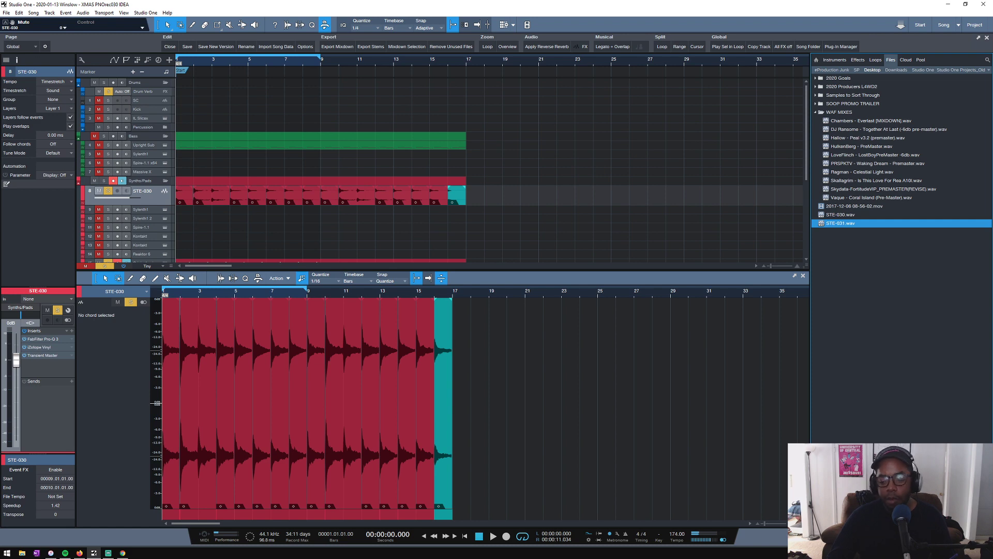
- Show the LABS track from the Pads folder in the editor and play the arrangement from the start
left_click_drag(199, 64, 275, 67)
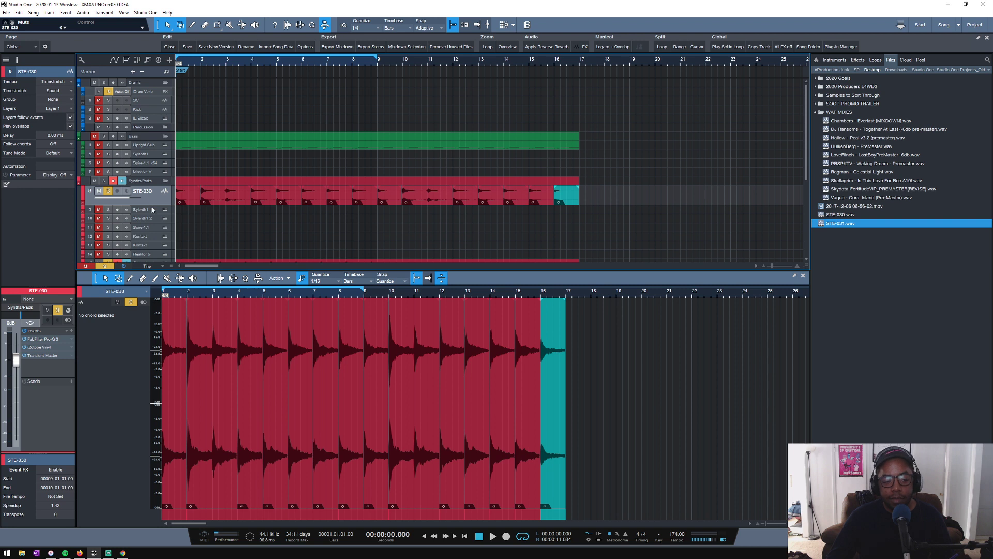
scroll(202, 223, "down", 4)
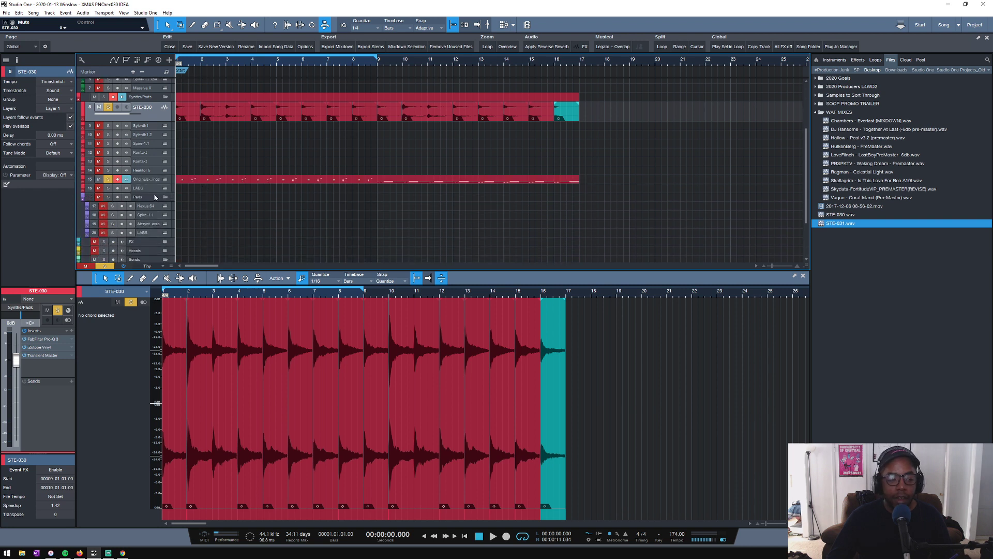
left_click(141, 232)
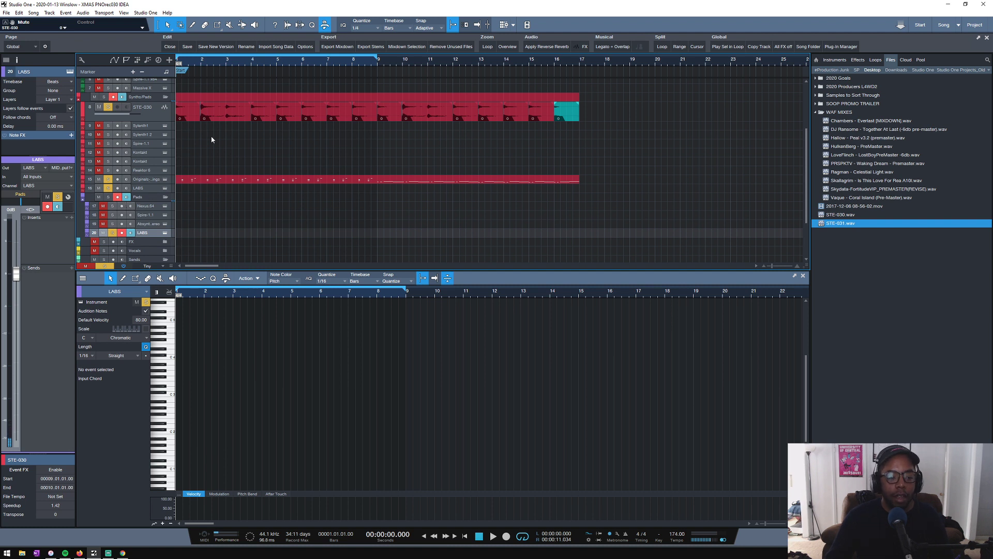
left_click_drag(195, 63, 262, 67)
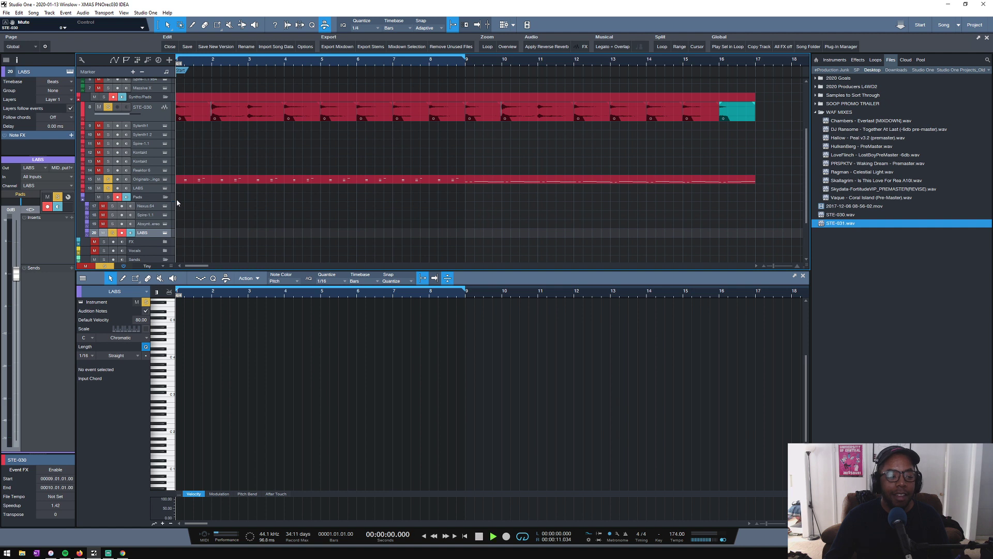
key("space")
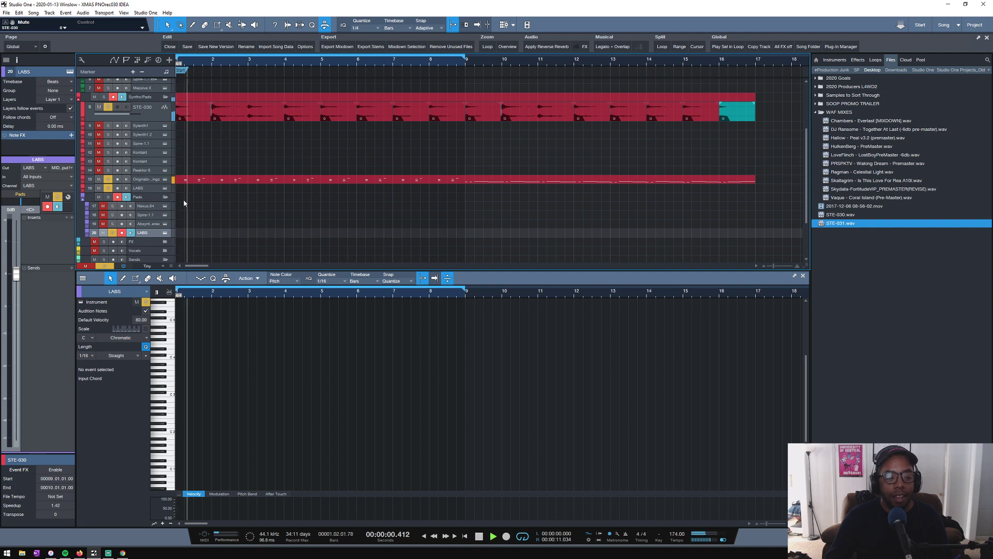
- Show the Epic Strings notes in the editor and solo the Bass folder along with the strings during playback
left_click(141, 179)
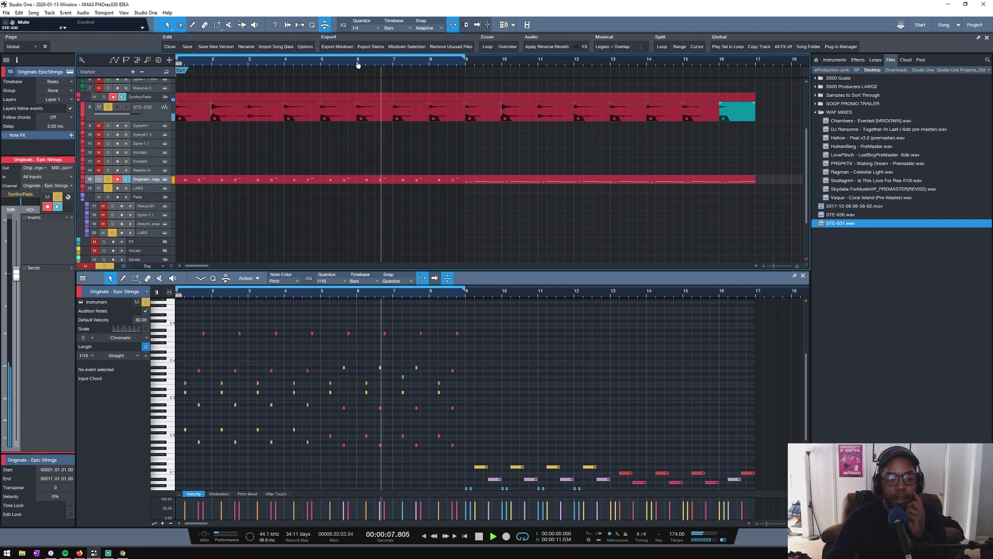
left_click_drag(381, 63, 322, 67)
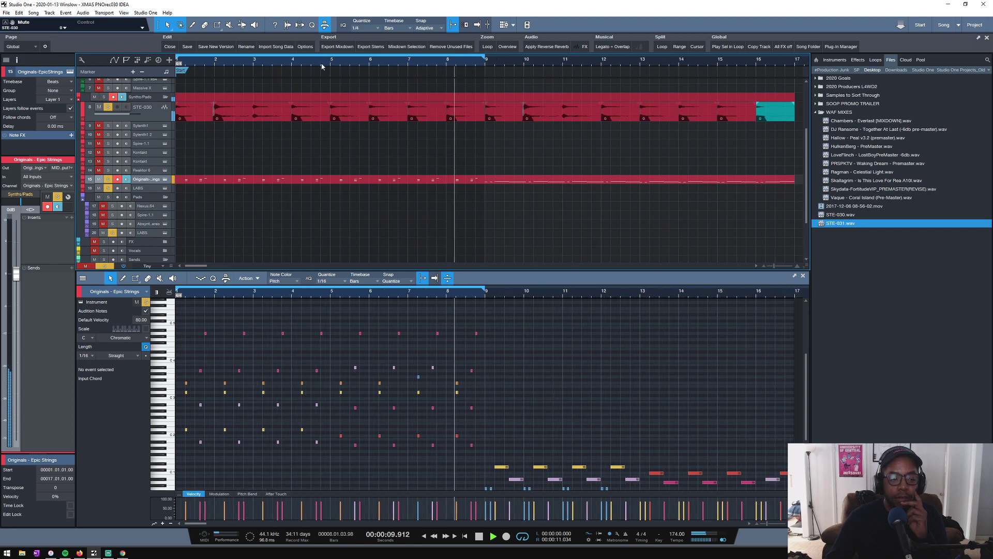
scroll(238, 149, "up", 3)
left_click(105, 119)
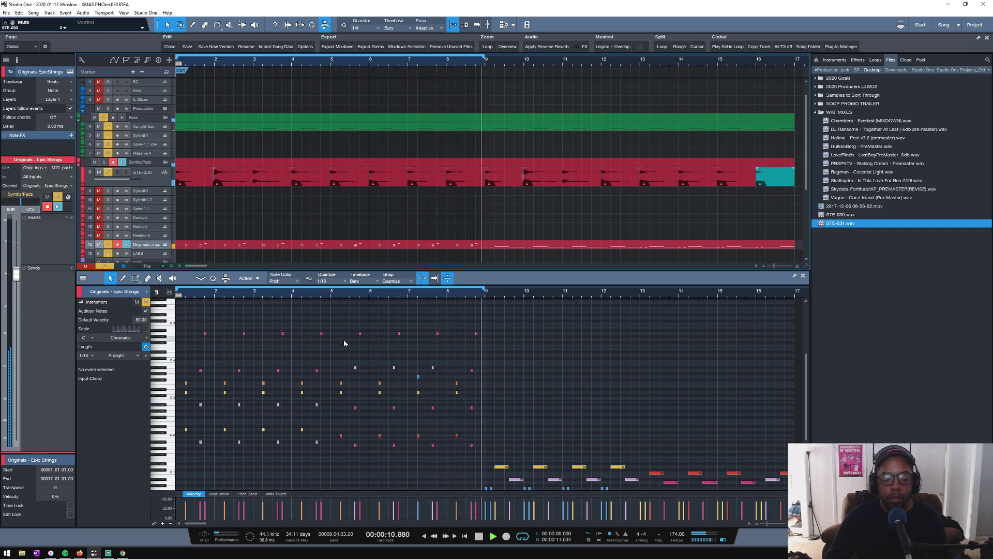
- Solo the Epic Strings track alone and bring up its Strings: Pizzicato instrument interface
scroll(203, 224, "down", 3)
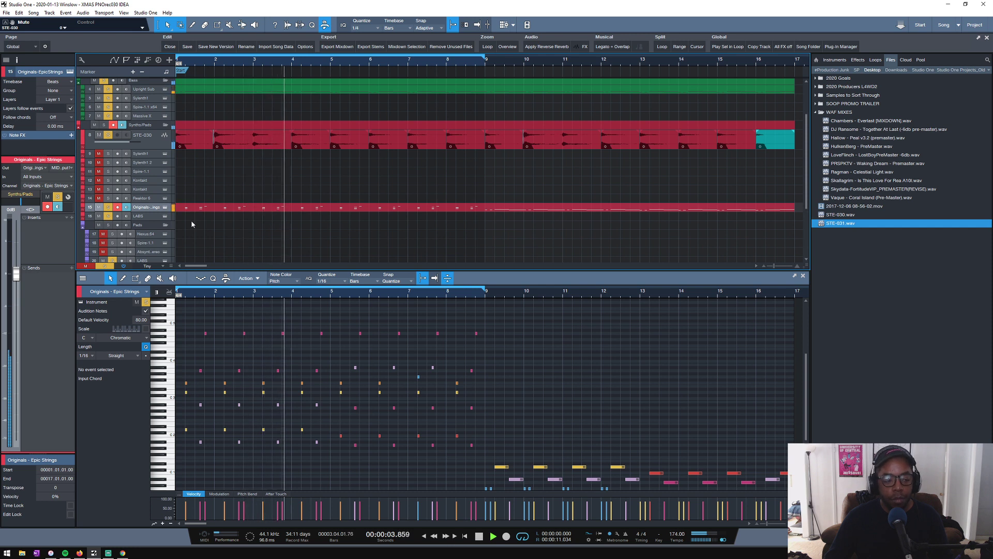
left_click(108, 208)
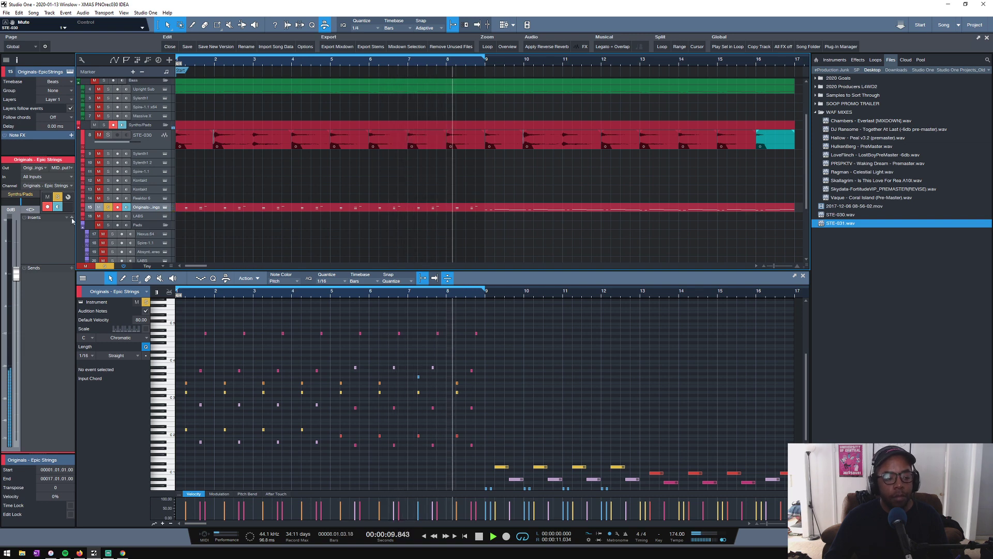
left_click(165, 207)
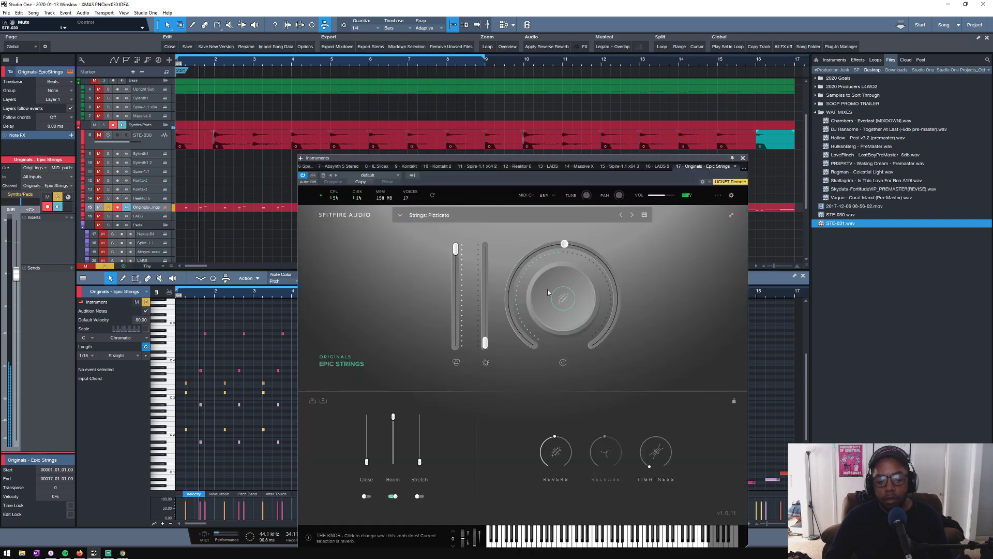
mouse_move(485, 342)
left_mouse_down()
mouse_move(485, 245)
mouse_move(485, 342)
left_mouse_up()
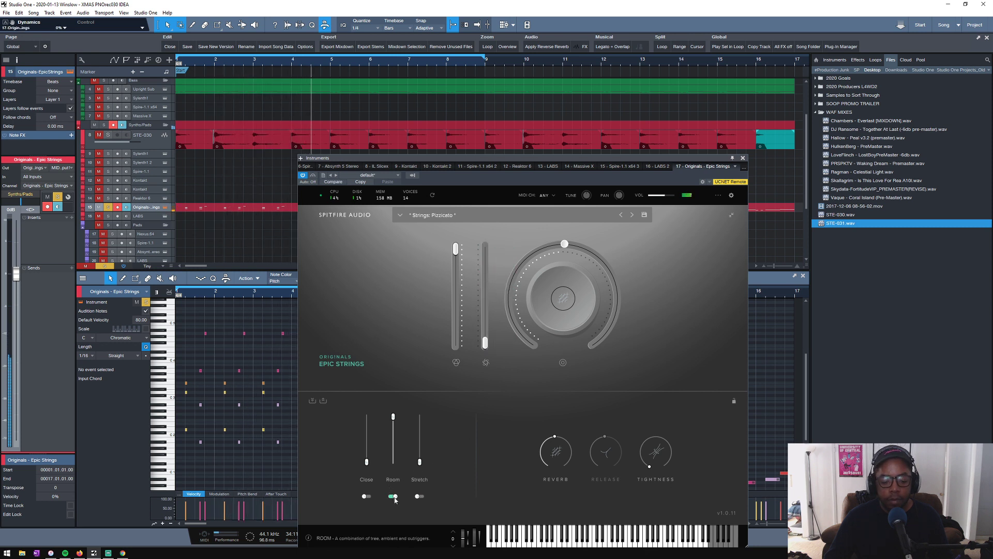
- Try the Close microphone by itself at raised levels, and return to the Room microphone alone
left_click(366, 496)
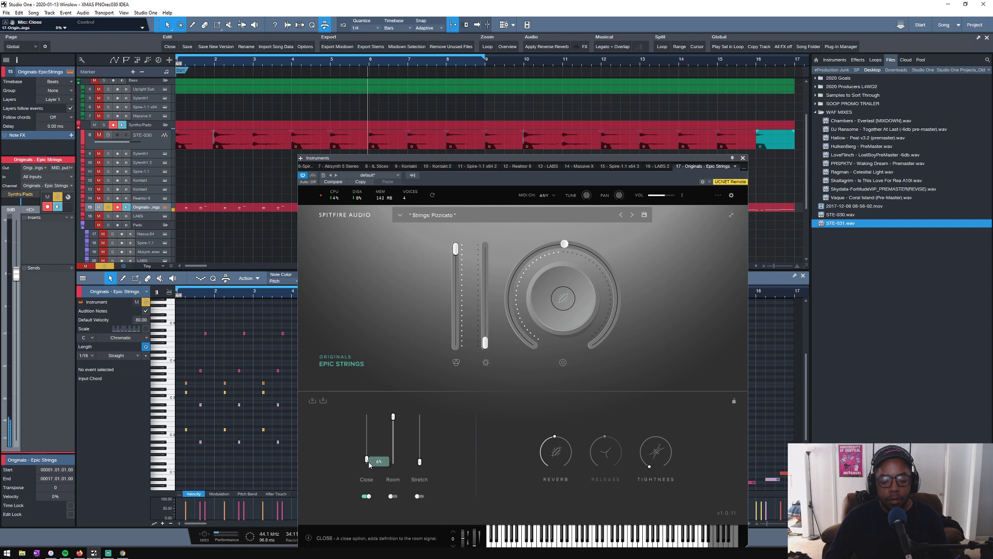
left_click_drag(370, 465, 366, 430)
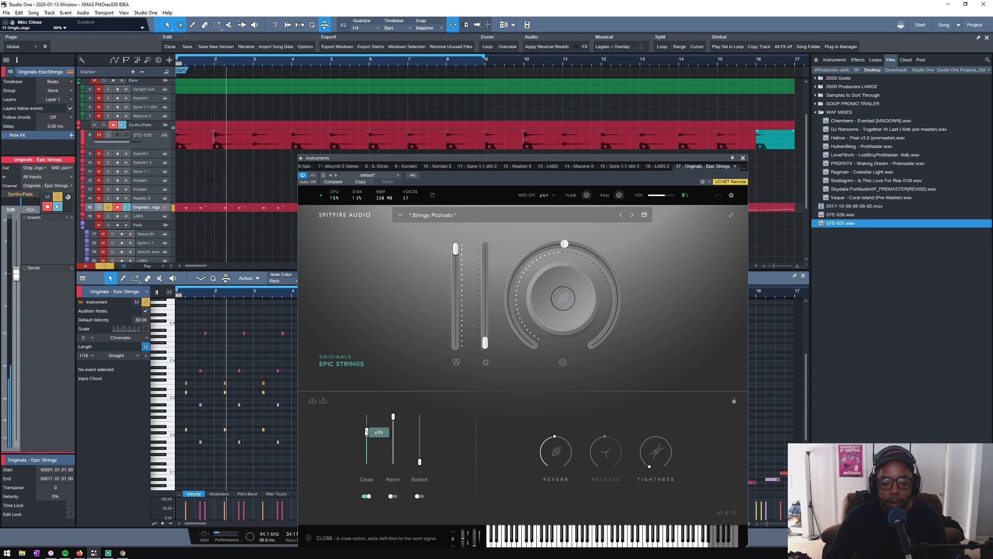
left_click_drag(367, 432, 366, 468)
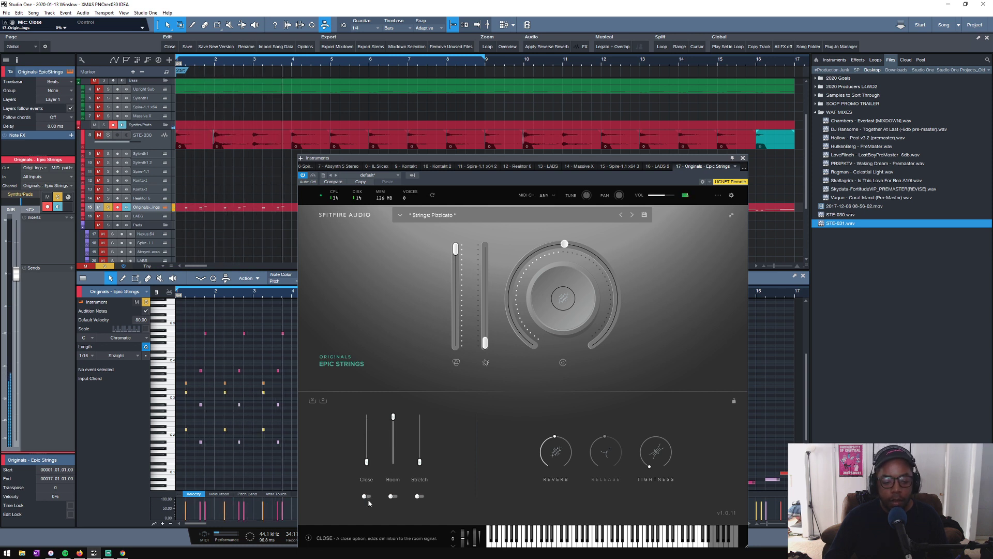
left_click(367, 496)
left_click(391, 497)
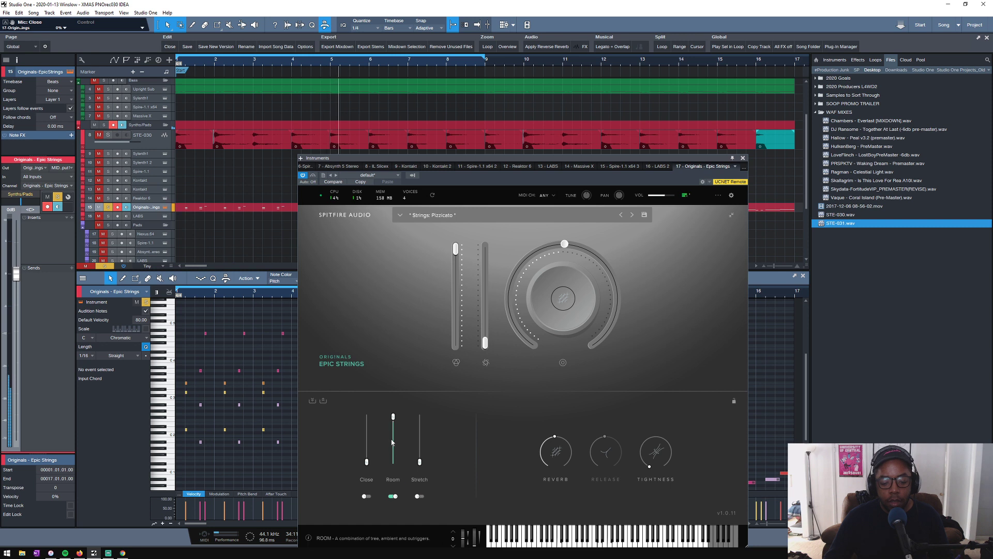
- Blend the Epic Strings microphones by lowering Room slightly and raising Close to about halfway and Stretch to 82%
mouse_move(393, 417)
left_mouse_down()
mouse_move(393, 444)
mouse_move(394, 428)
left_mouse_up()
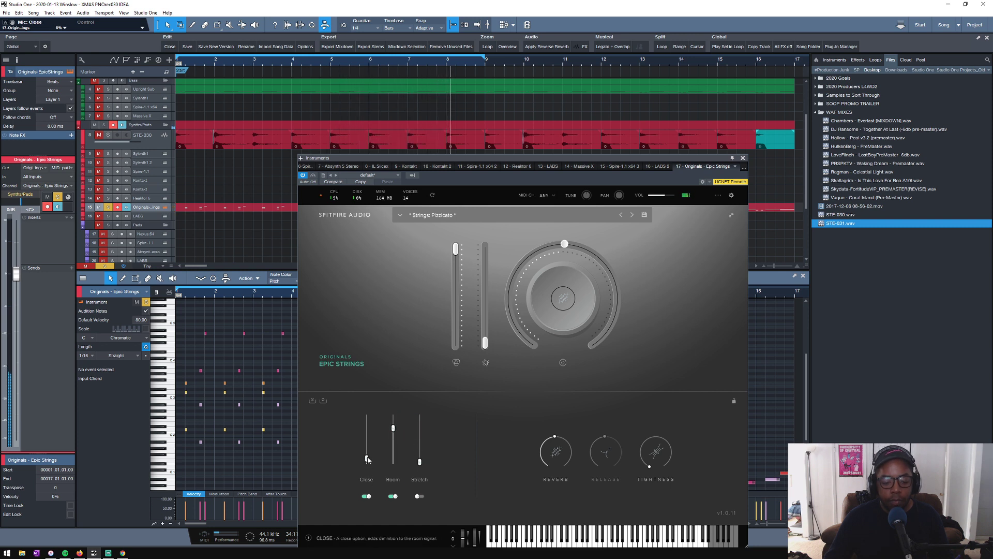
left_click_drag(367, 462, 367, 439)
left_click_drag(419, 462, 420, 424)
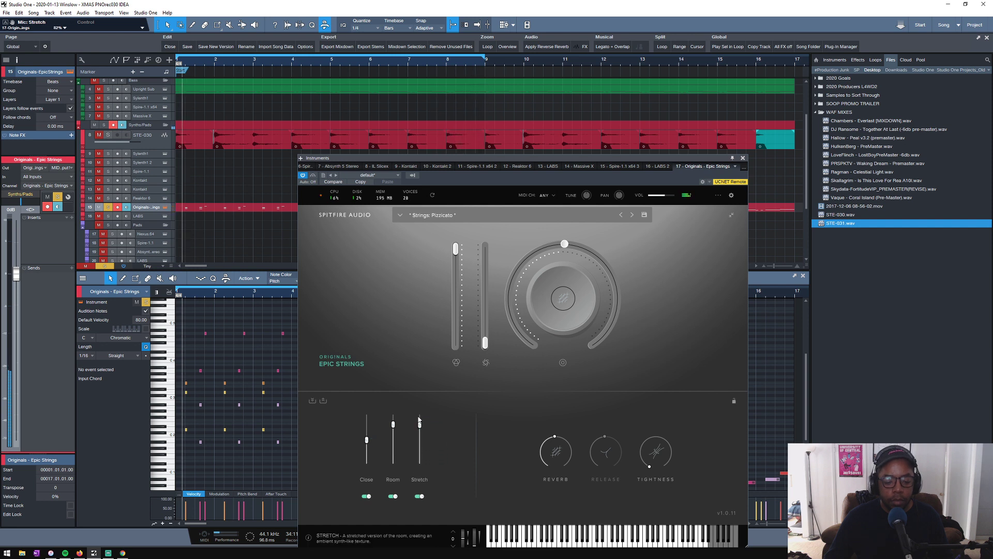
- Audition the Stretch microphone by itself, reduce it to 0%, and re-enable the Room and Close microphones
left_click(367, 497)
left_click(392, 496)
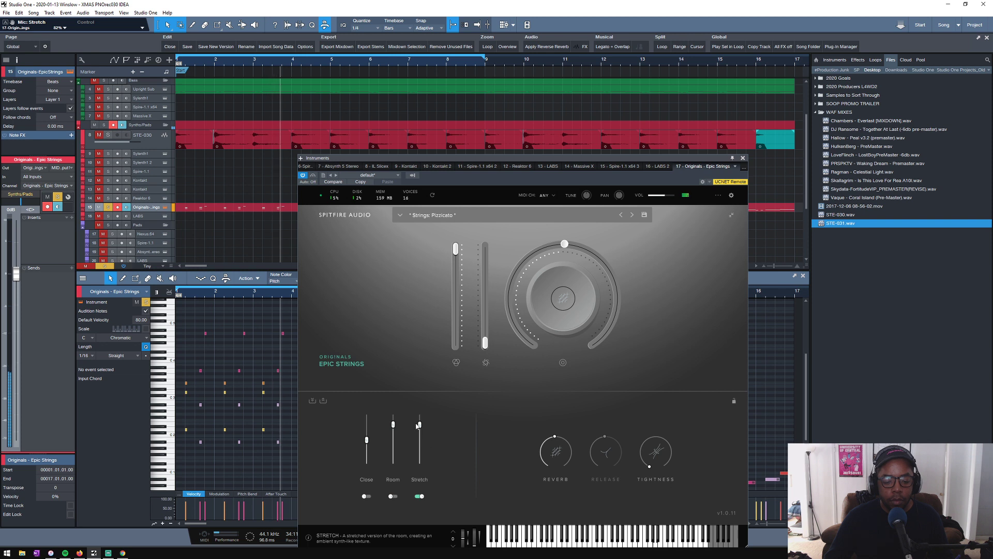
left_click_drag(420, 424, 420, 462)
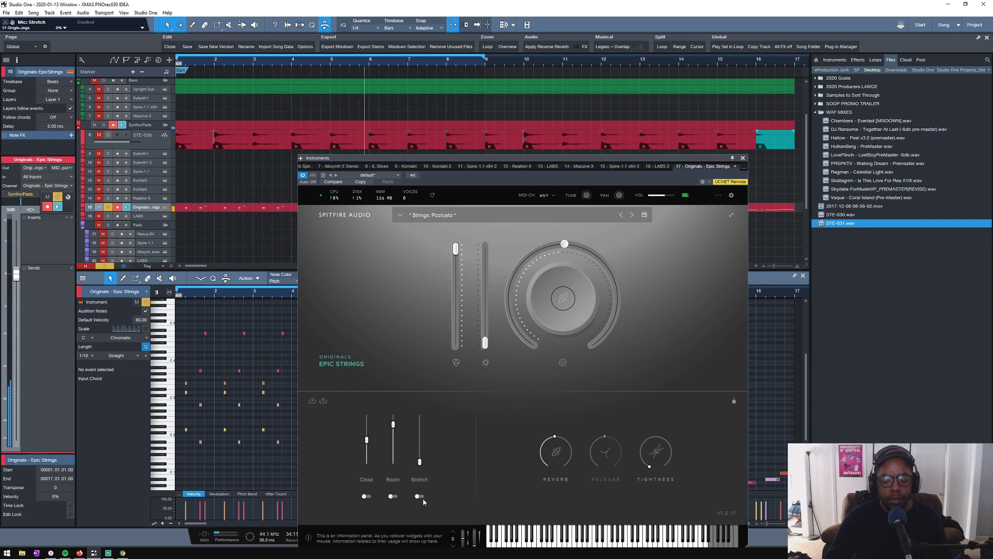
left_click(393, 496)
left_click(366, 497)
- Lower the Epic Strings reverb to 10% and set the tightness to about 83% while listening to playback
left_click_drag(557, 451, 544, 467)
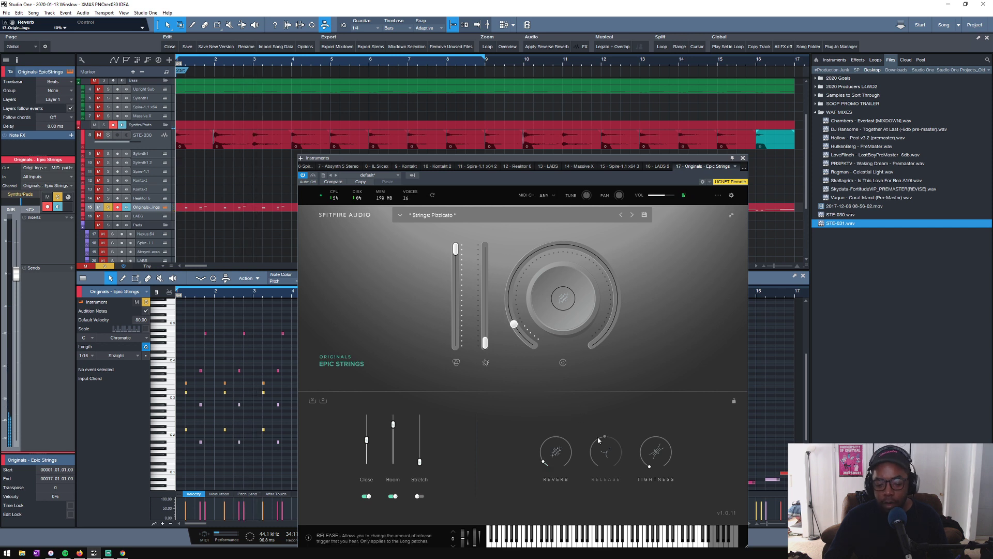
left_click(652, 462)
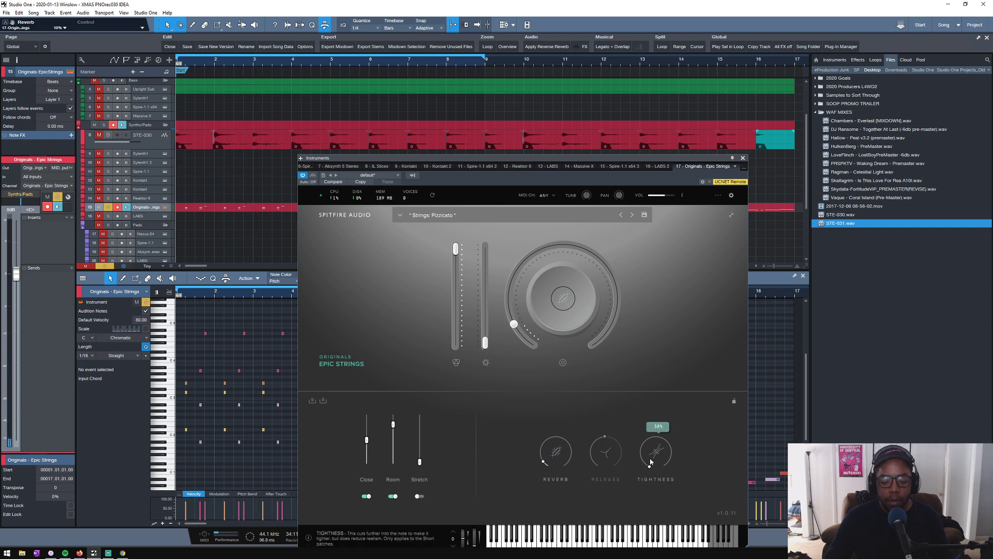
key("space")
left_click_drag(650, 462, 674, 440)
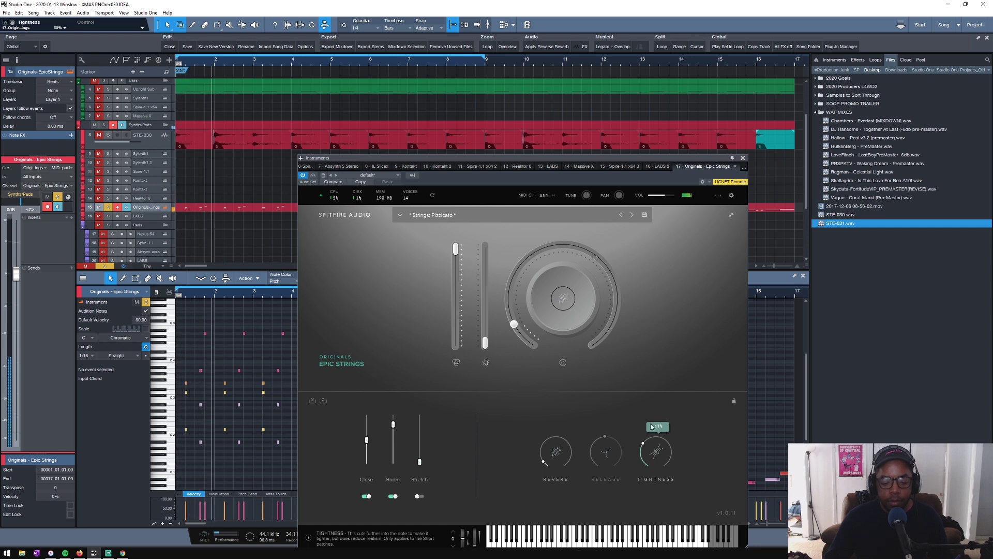
mouse_move(658, 451)
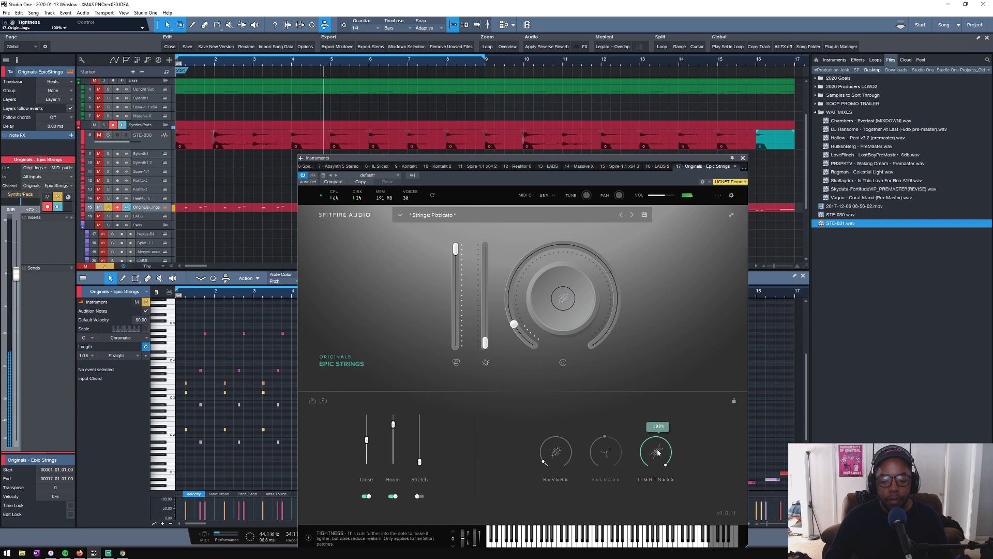
left_click_drag(658, 452, 654, 458)
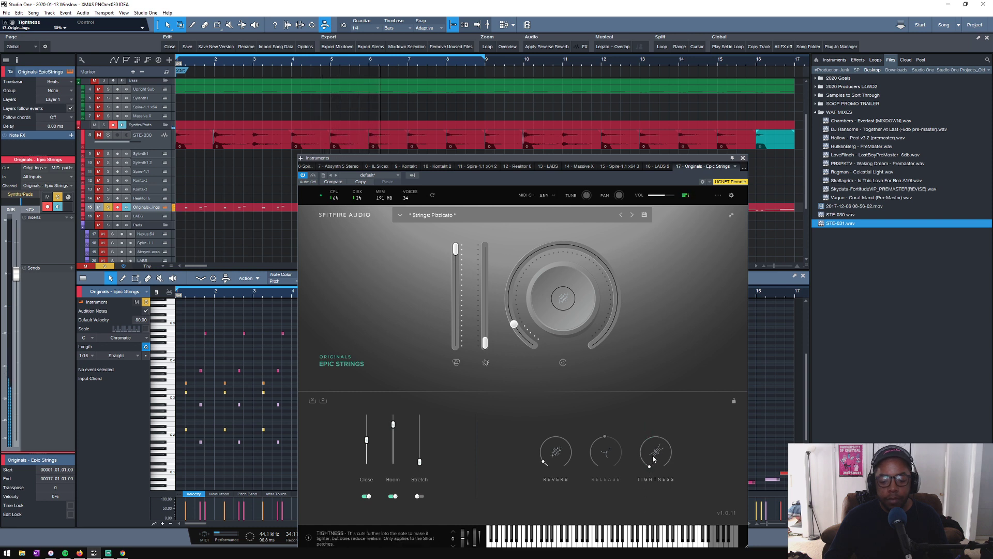
mouse_move(653, 458)
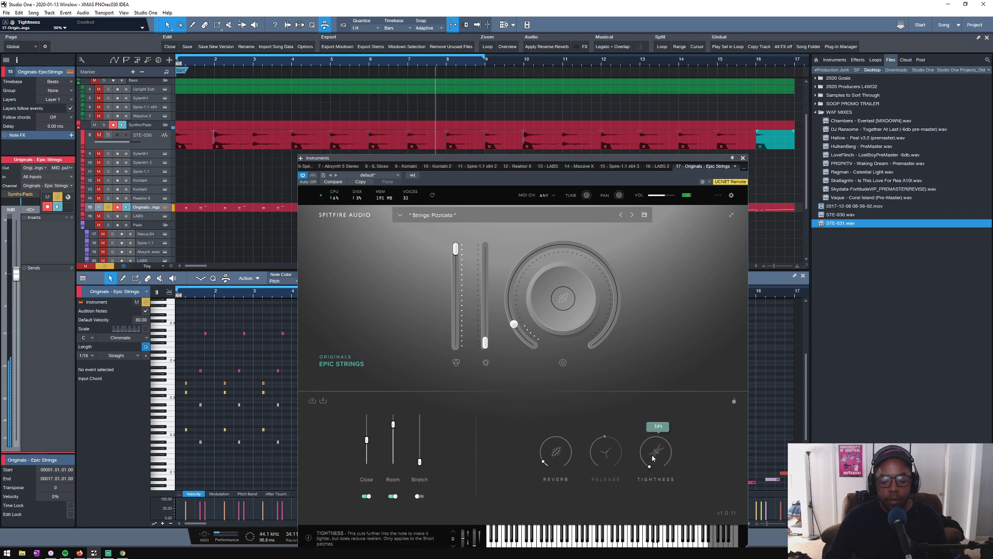
left_click_drag(653, 458, 655, 450)
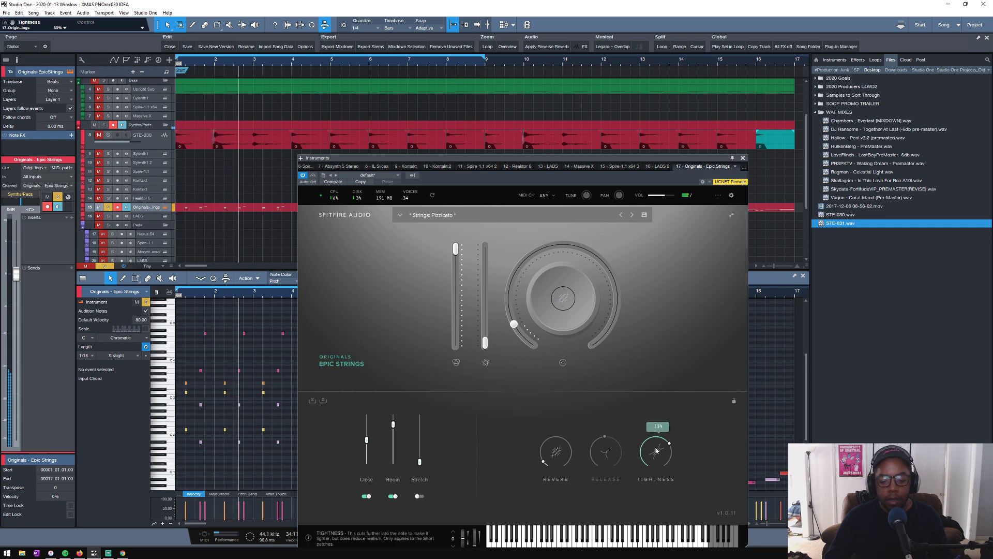
- Assign Tightness to the Epic Strings main knob and close the instrument window
left_click(563, 307)
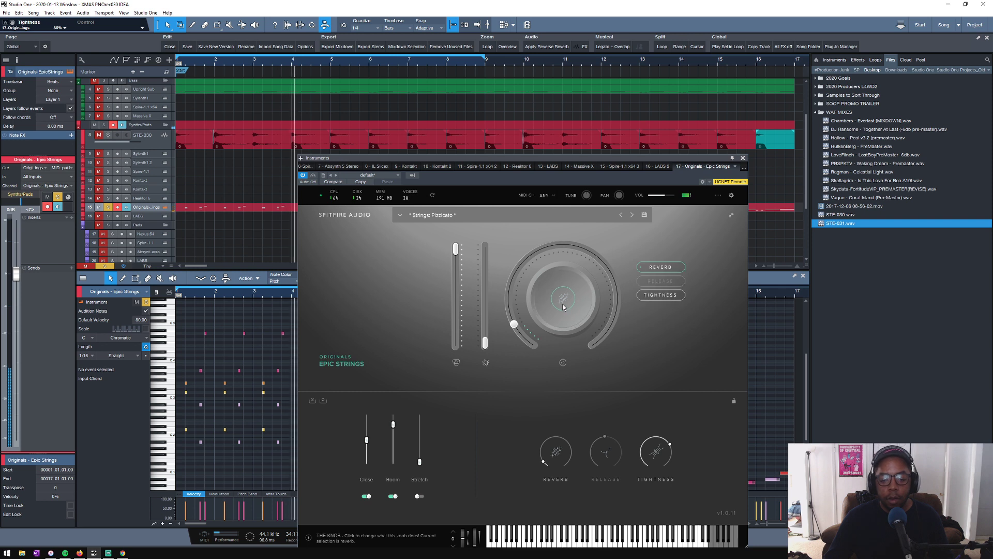
left_click(666, 298)
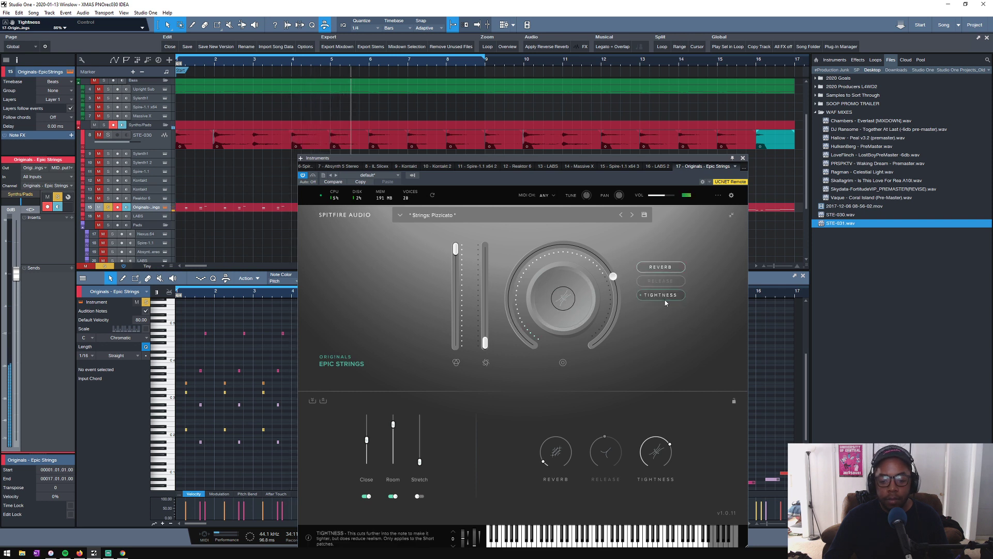
left_click(744, 158)
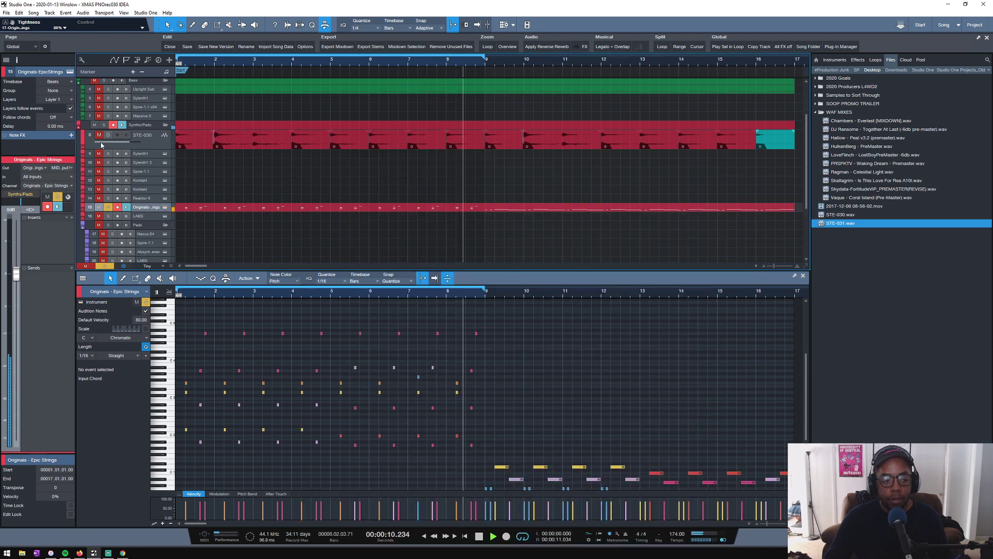
- Solo the Bass folder to hear it with the strings, return to the Epic Strings track and stop playback
left_click(103, 81)
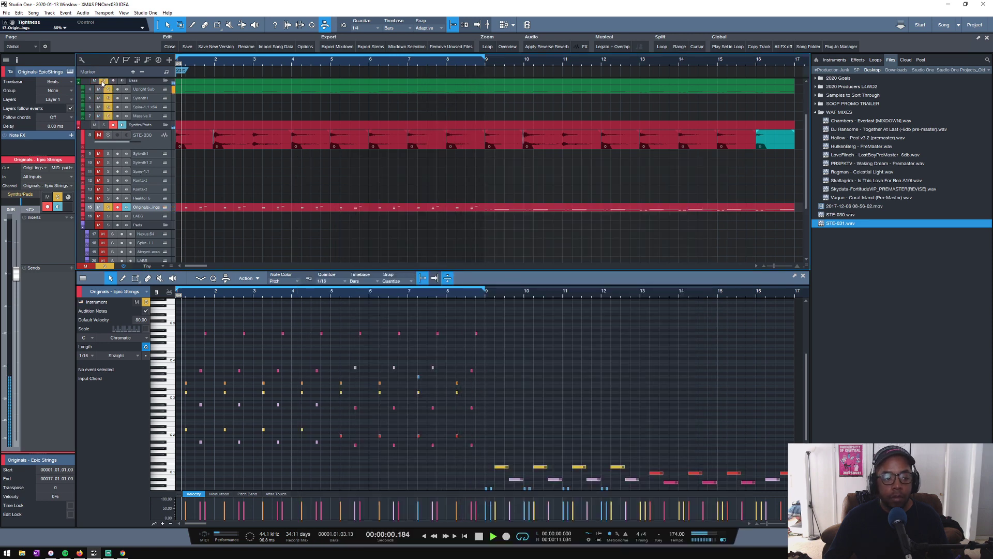
left_click(142, 90)
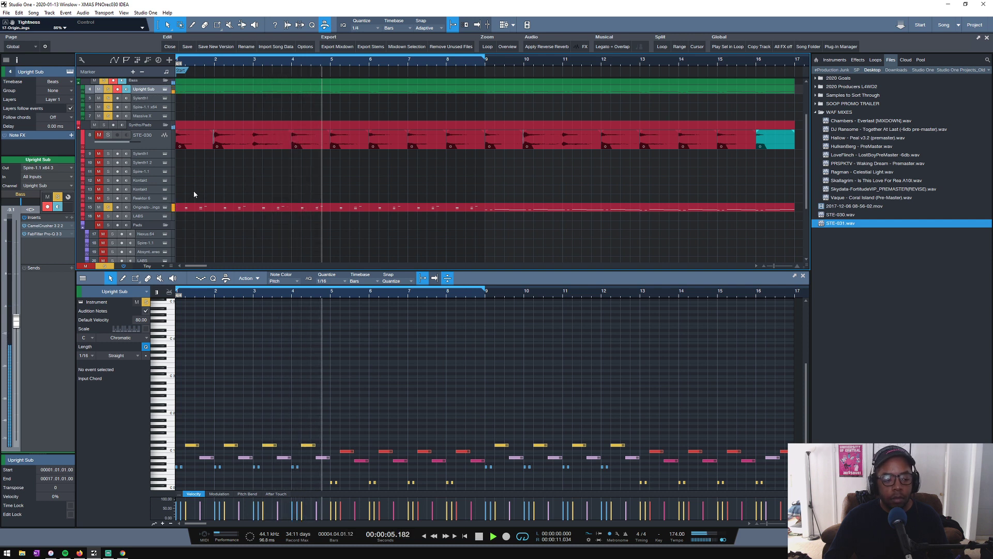
left_click(150, 207)
key("space")
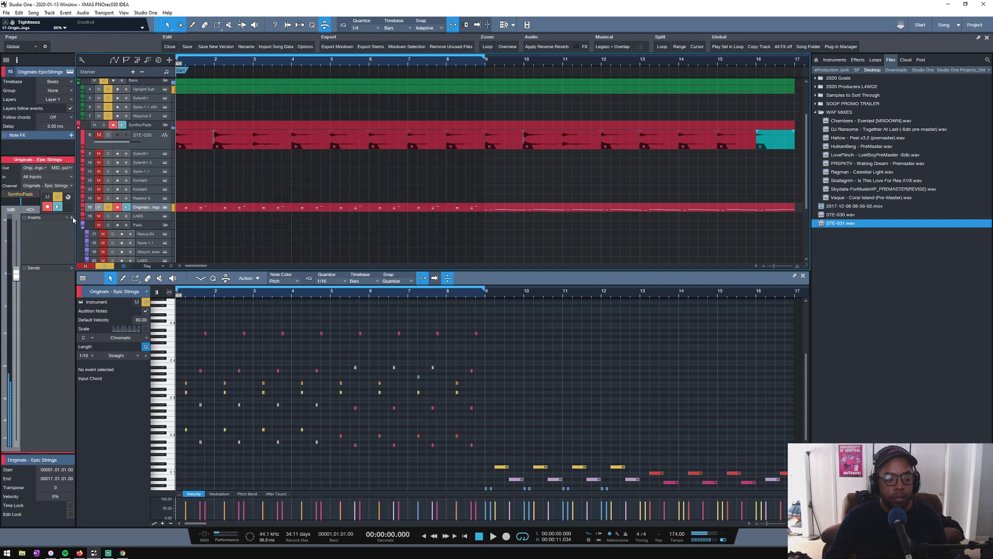
- Insert FabFilter Pro-Q 3 on Epic Strings and add a low cut at about 146 Hz during playback
left_click(71, 217)
double_click(116, 322)
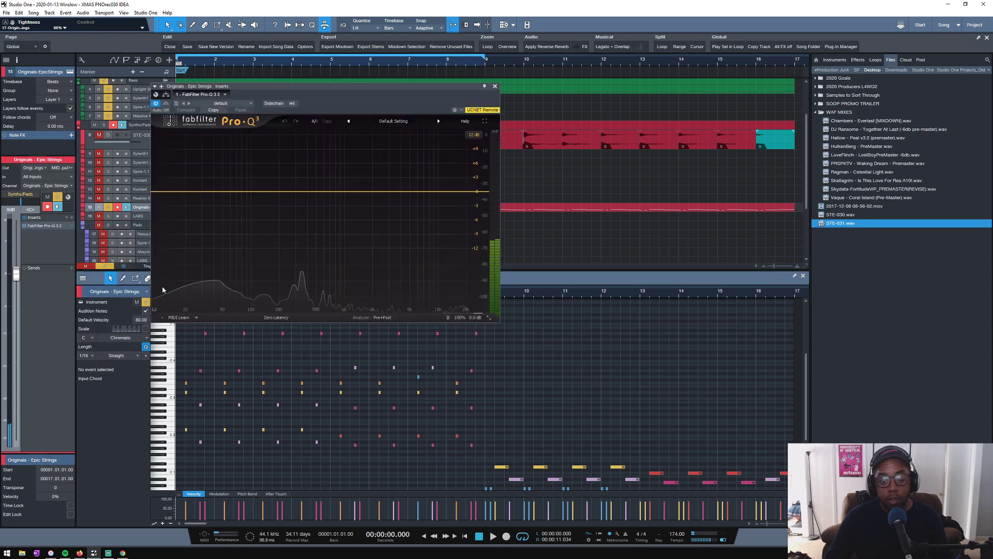
left_click(158, 192)
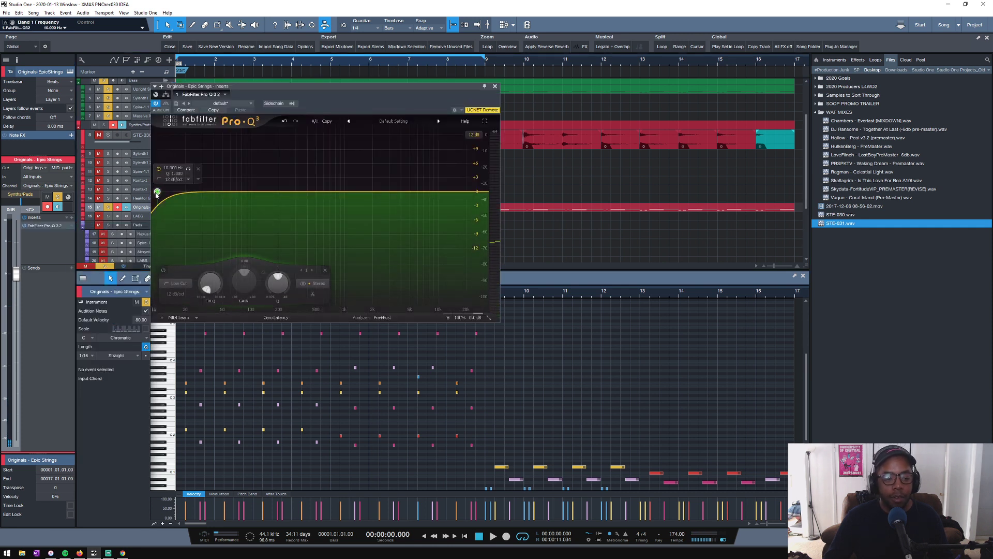
key("space")
left_click_drag(158, 192, 267, 192)
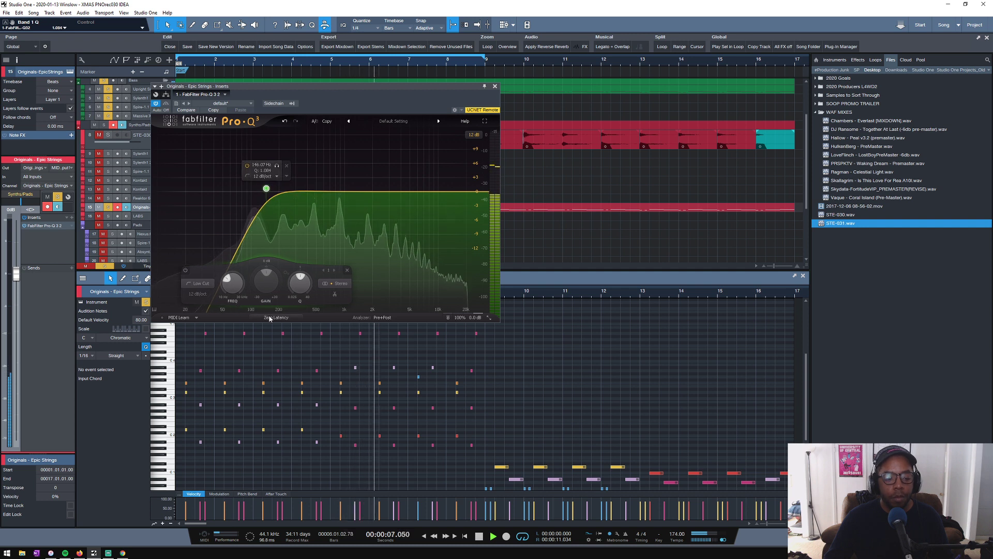
- Set the equalizer's processing to Natural Phase and the low-cut slope to 30 dB/oct
scroll(272, 319, "down", 1)
scroll(197, 294, "up", 4)
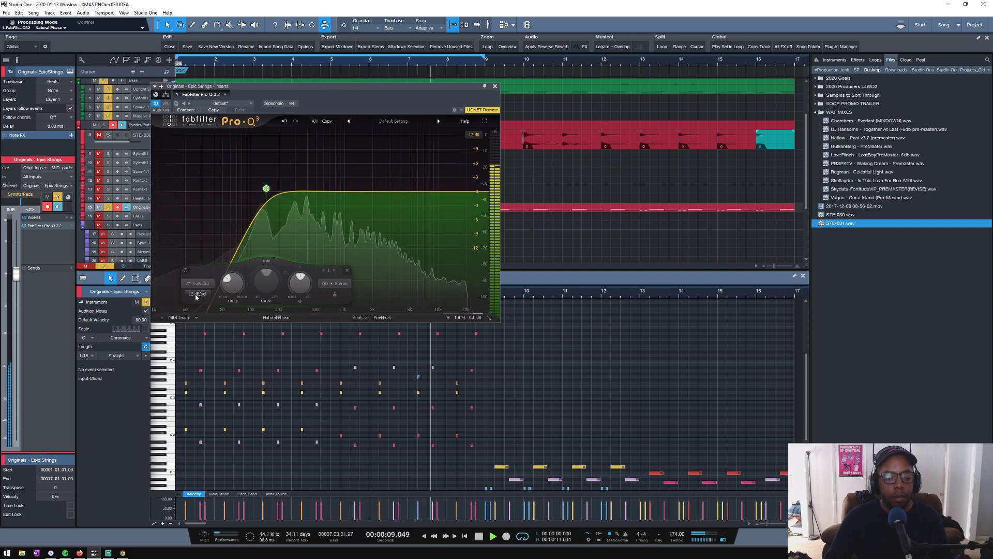
scroll(197, 295, "down", 1)
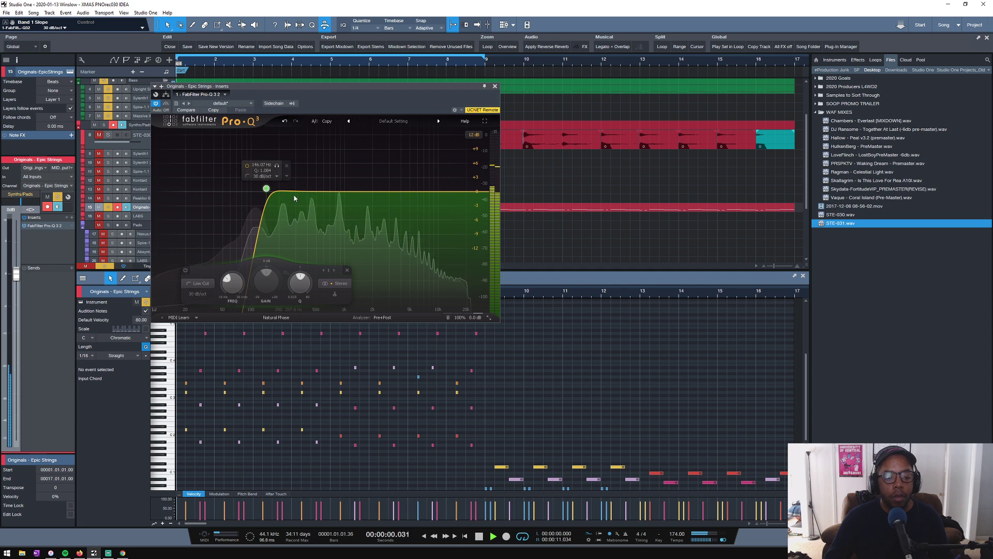
- Shape the Epic Strings mids and highs with two further EQ bands, close the equalizer and stop playback
mouse_move(296, 193)
left_click_drag(296, 192, 413, 192)
left_click(495, 87)
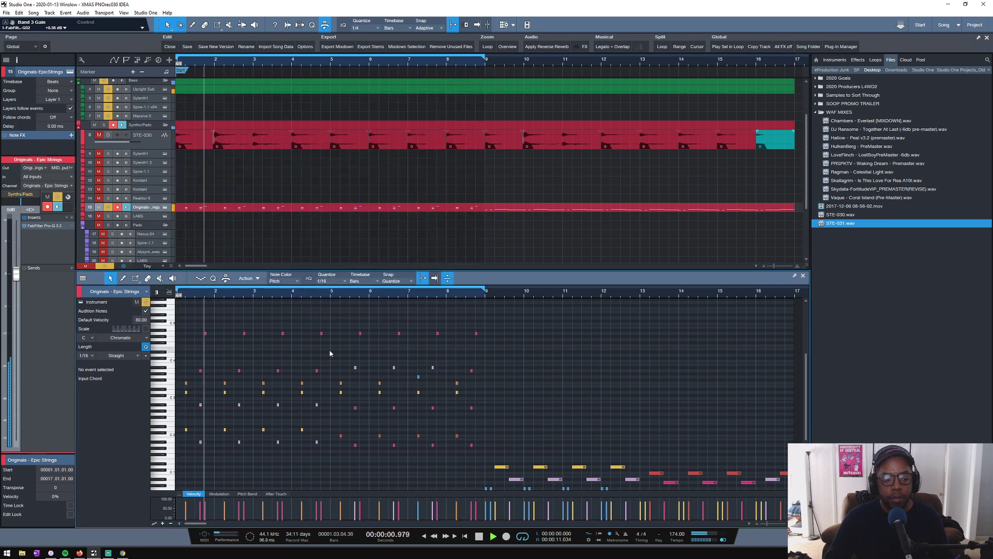
key("space")
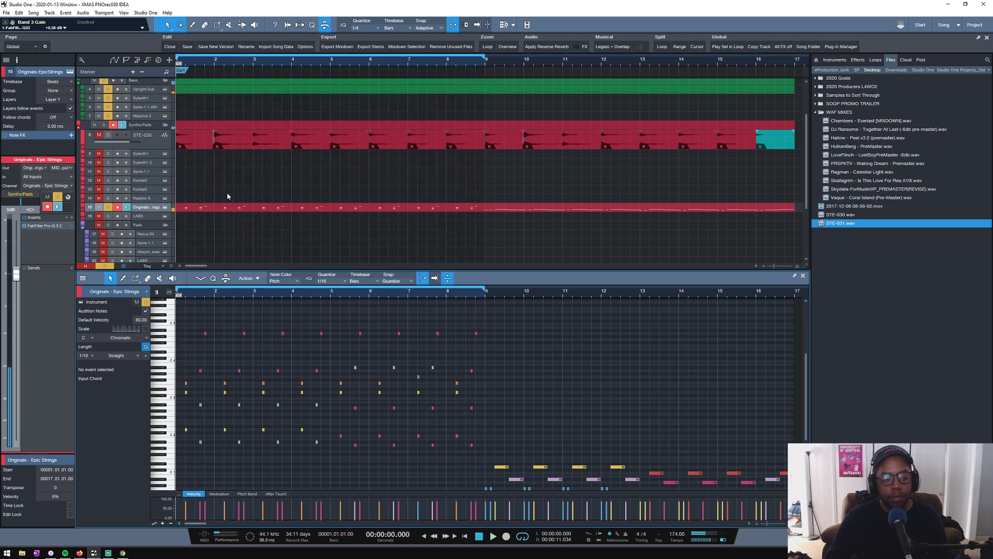
- Unmute STE-030 and solo the remaining synth and pad tracks down to the LABS pad
left_click(103, 135)
scroll(218, 190, "down", 2)
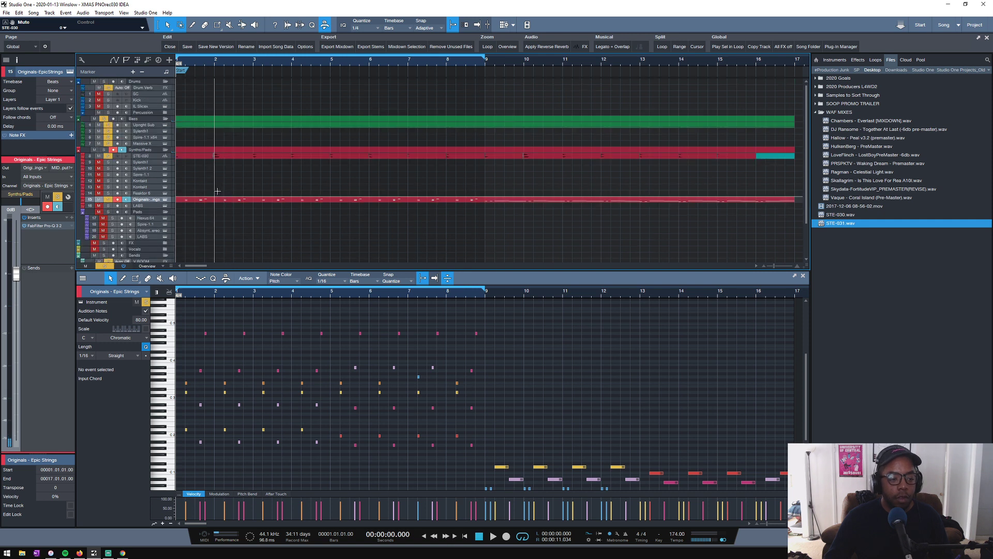
left_click_drag(107, 162, 113, 206)
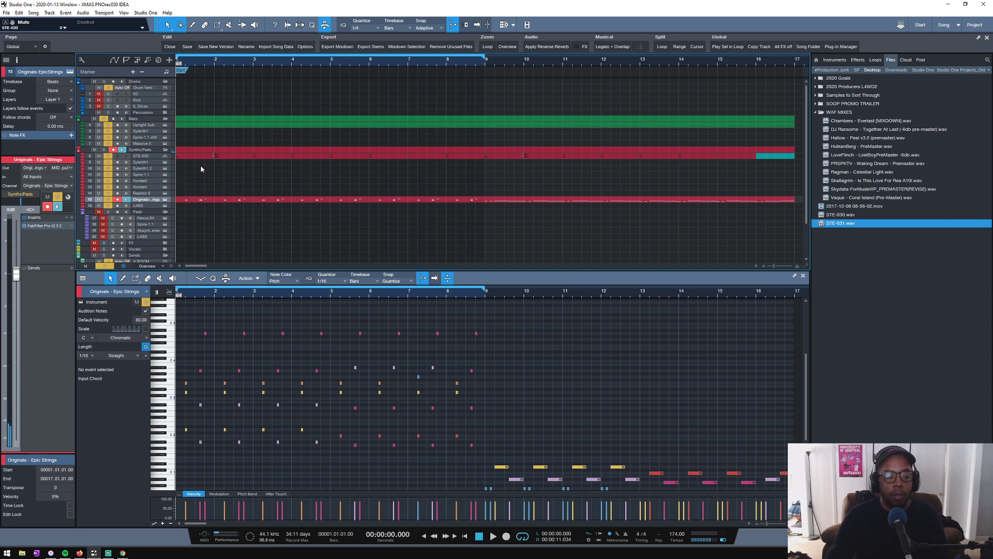
scroll(160, 221, "down", 1)
left_click(149, 221)
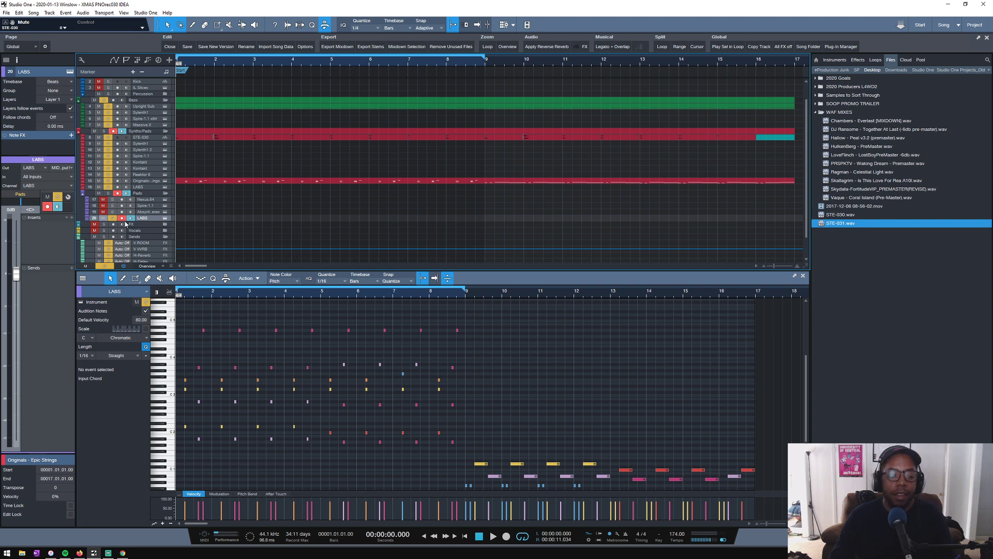
left_click(107, 195)
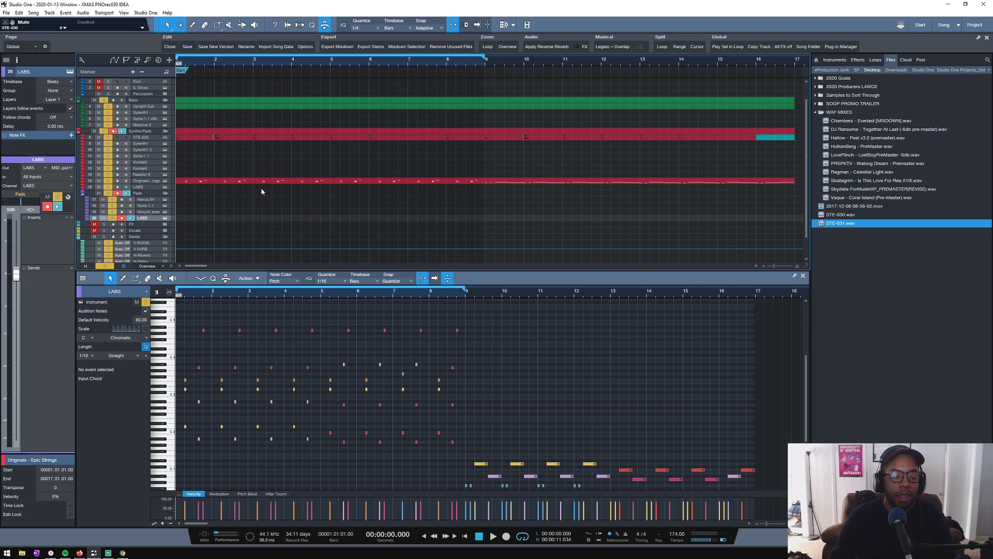
scroll(261, 191, "up", 1)
scroll(183, 194, "down", 1)
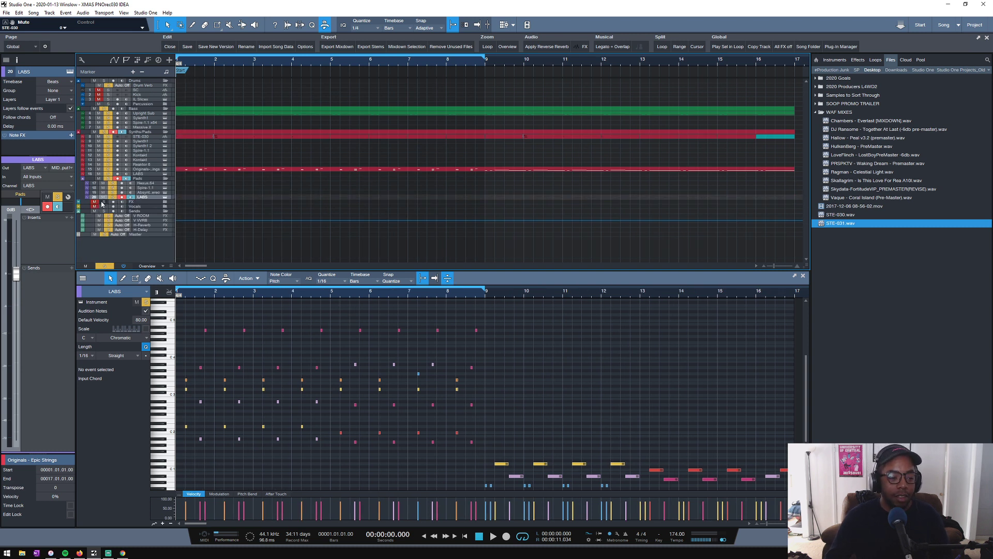
scroll(190, 202, "up", 1)
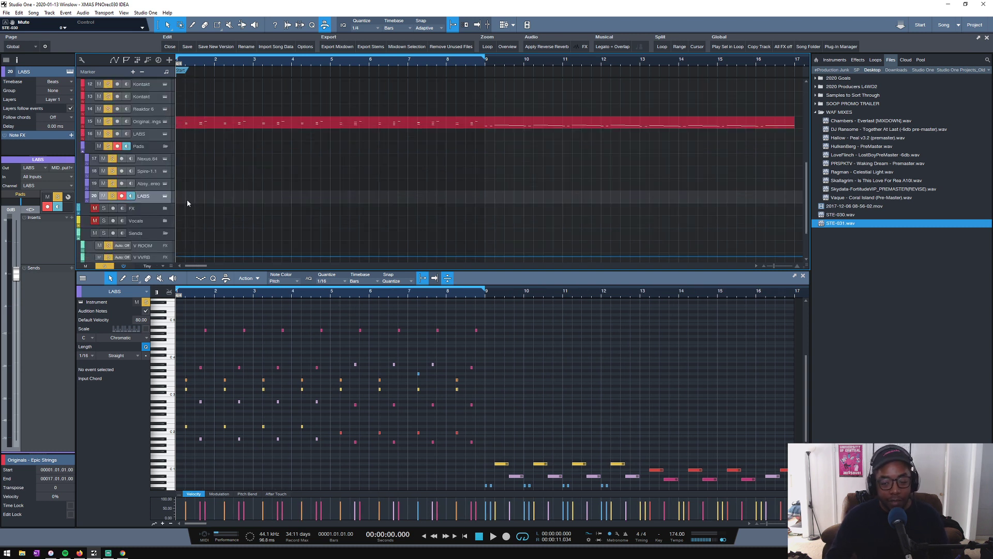
scroll(186, 199, "down", 3)
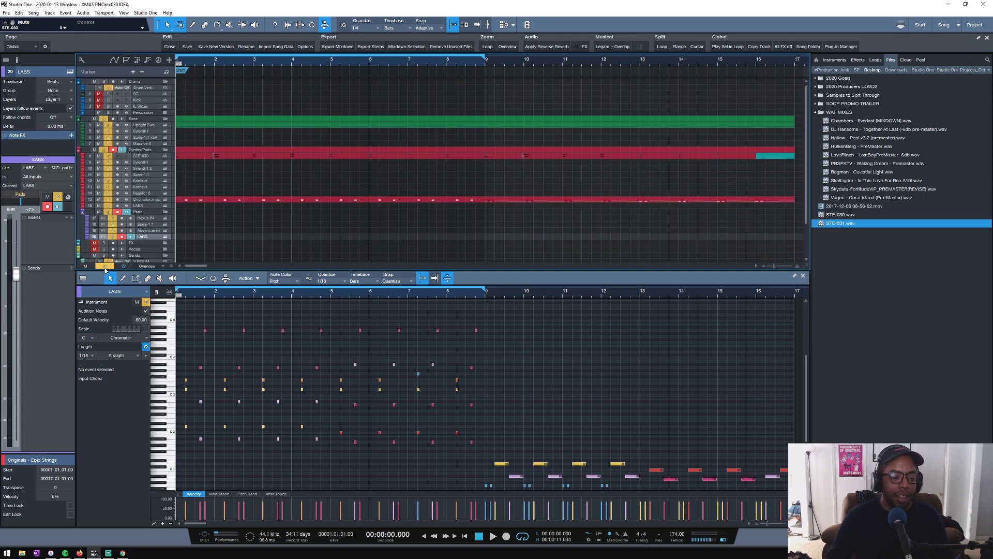
- Clear all track solos, solo only the Epic Strings track and start playback
left_click(104, 266)
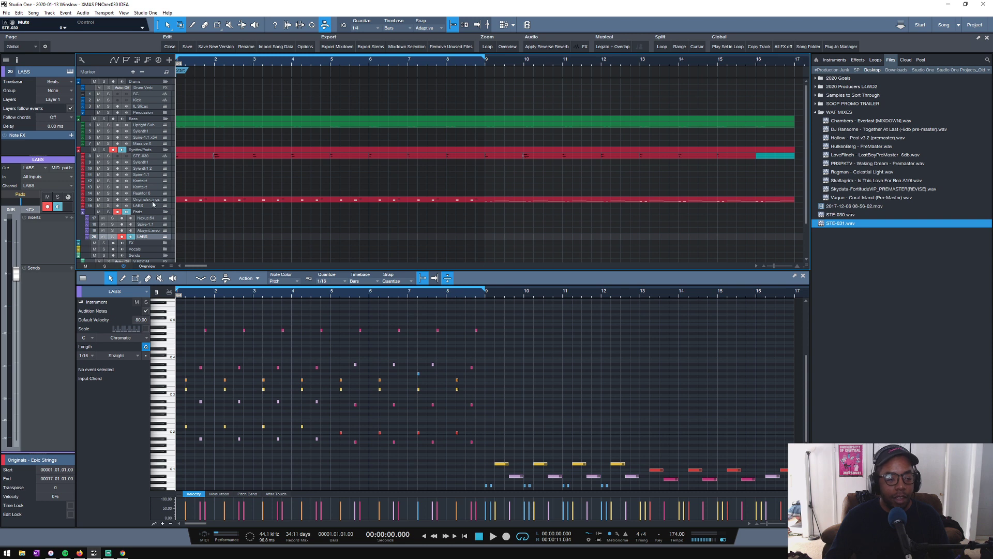
left_click(150, 200)
left_click(108, 199)
key("space")
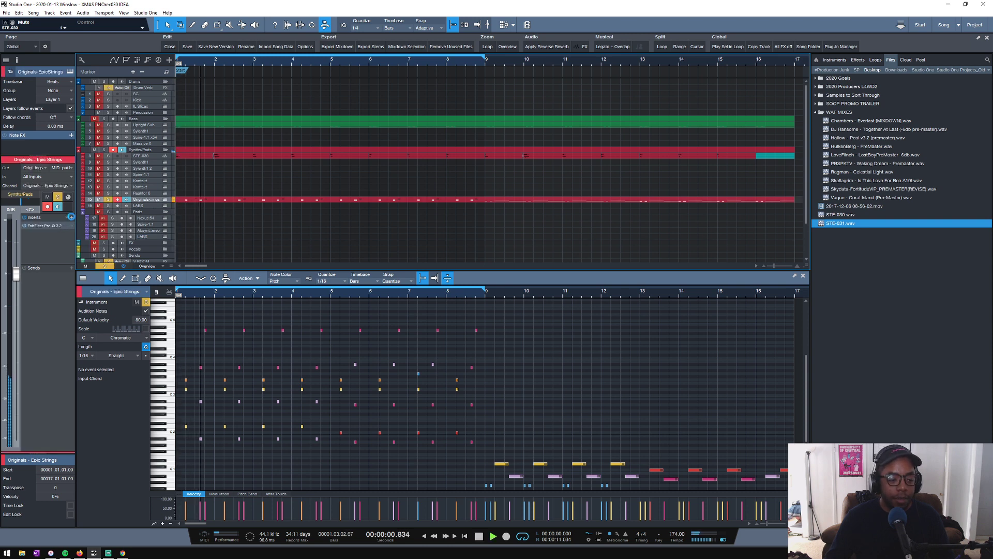
- Insert Transient Master on Epic Strings, reduce the sustain to about -15%, and close the plug-in with playback stopped
left_click(71, 217)
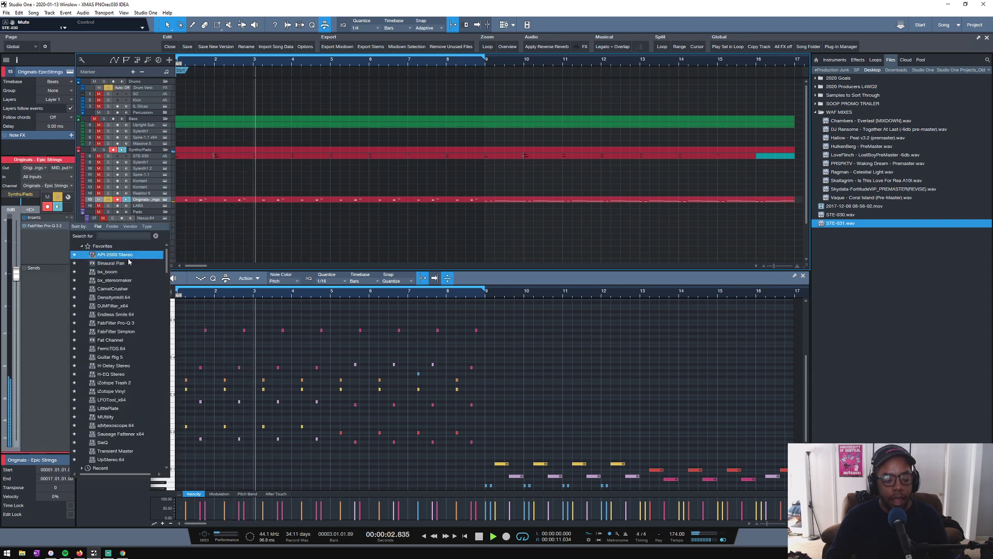
left_click(133, 306)
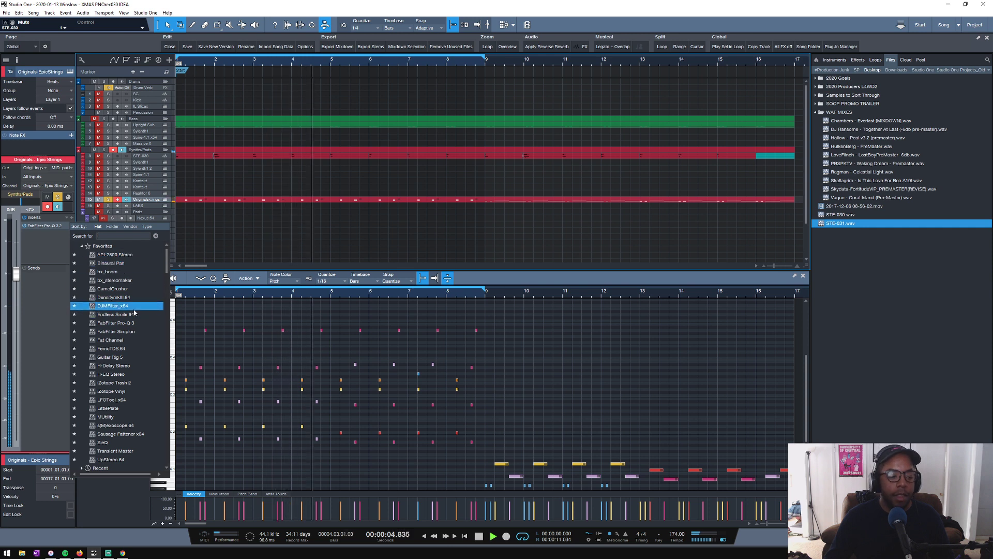
left_click(123, 435)
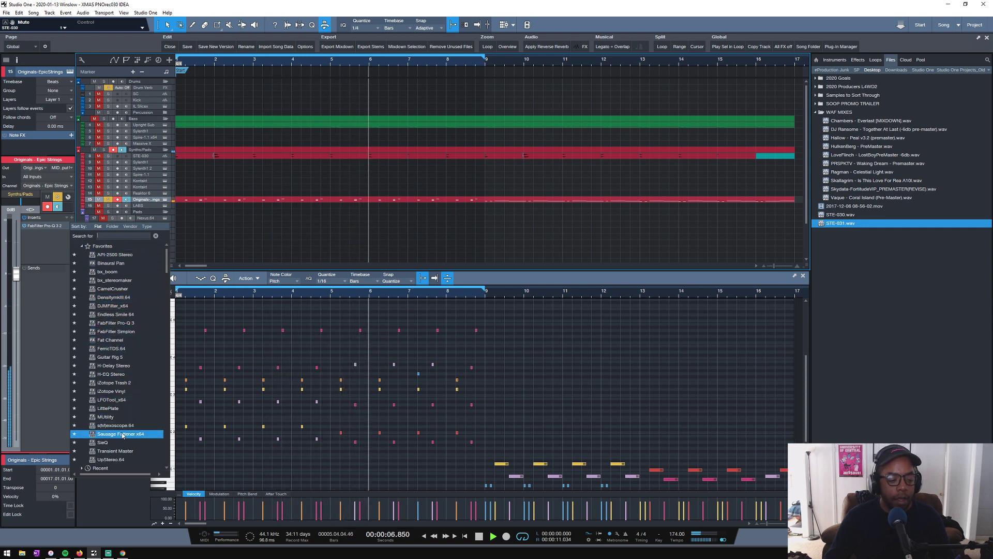
double_click(115, 451)
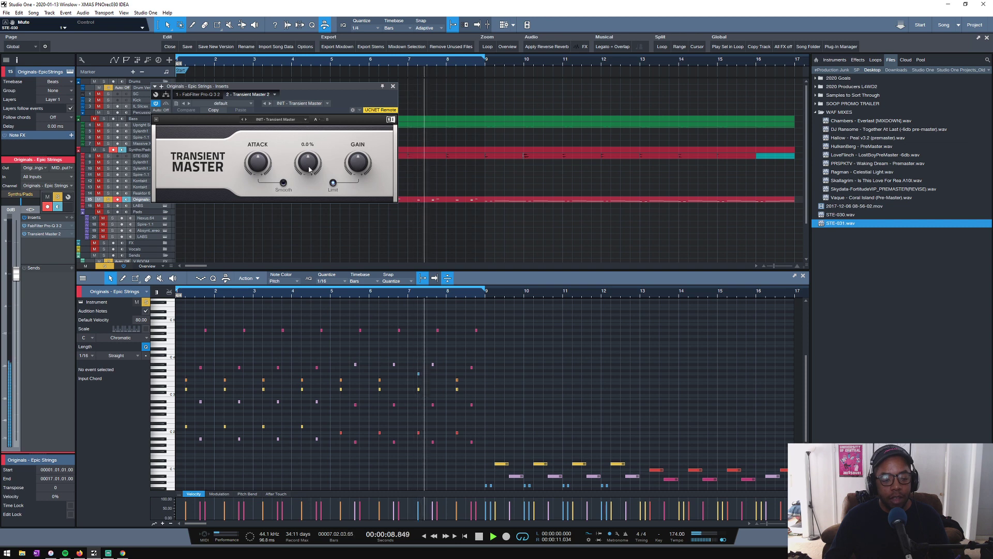
left_click_drag(309, 155, 309, 160)
left_click(393, 86)
key("space")
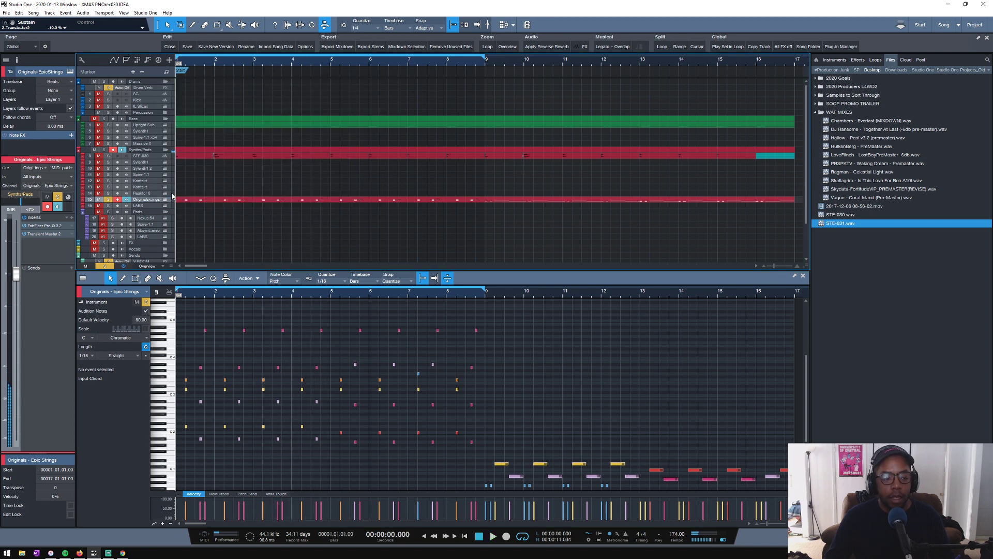
left_click(48, 236)
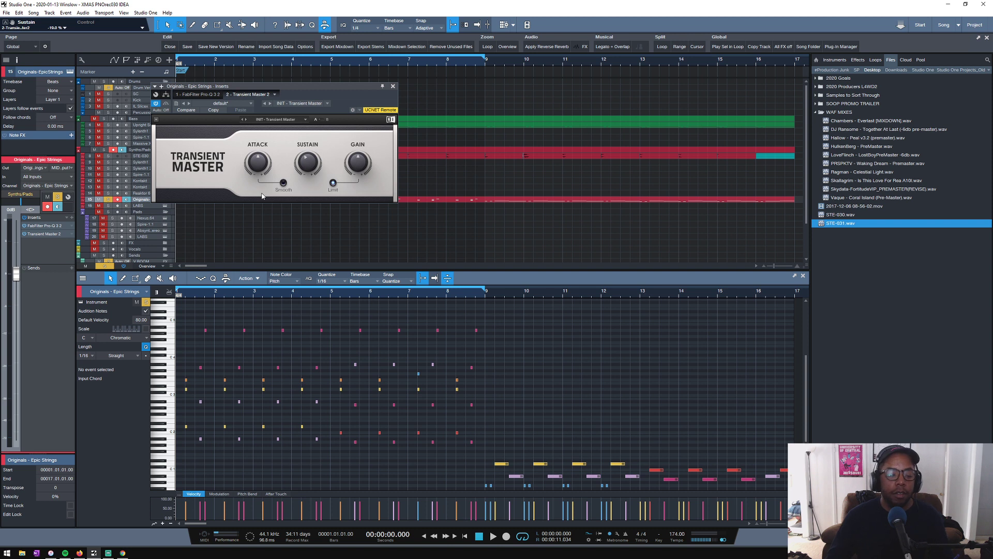
left_click(393, 86)
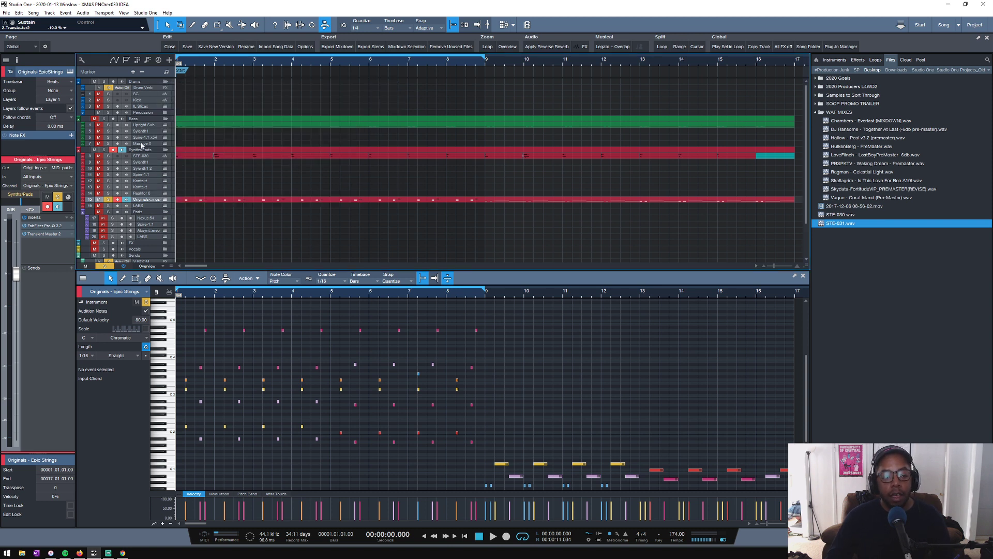
- Take Epic Strings out of solo and enlarge its track height in the arrangement
left_click_drag(146, 204, 140, 212)
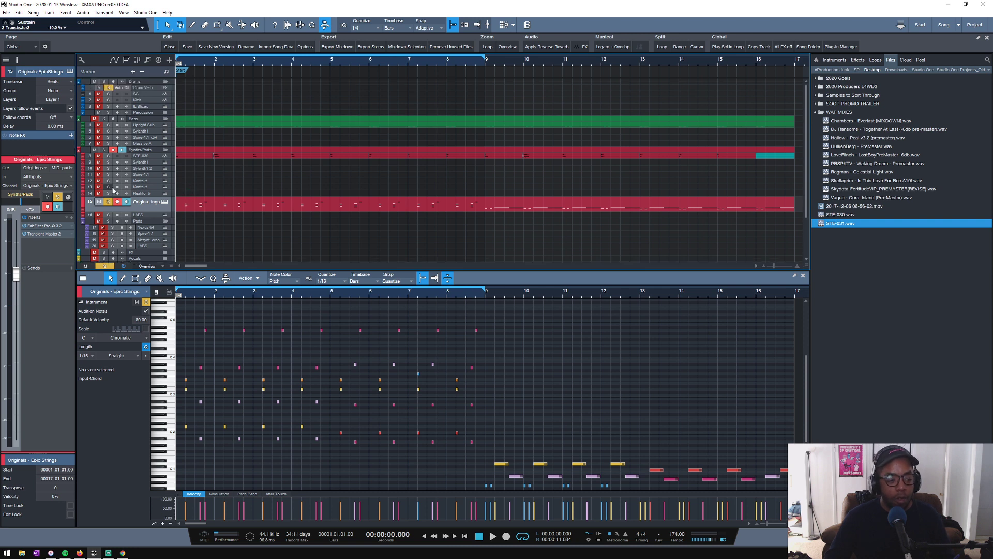
left_click(108, 202)
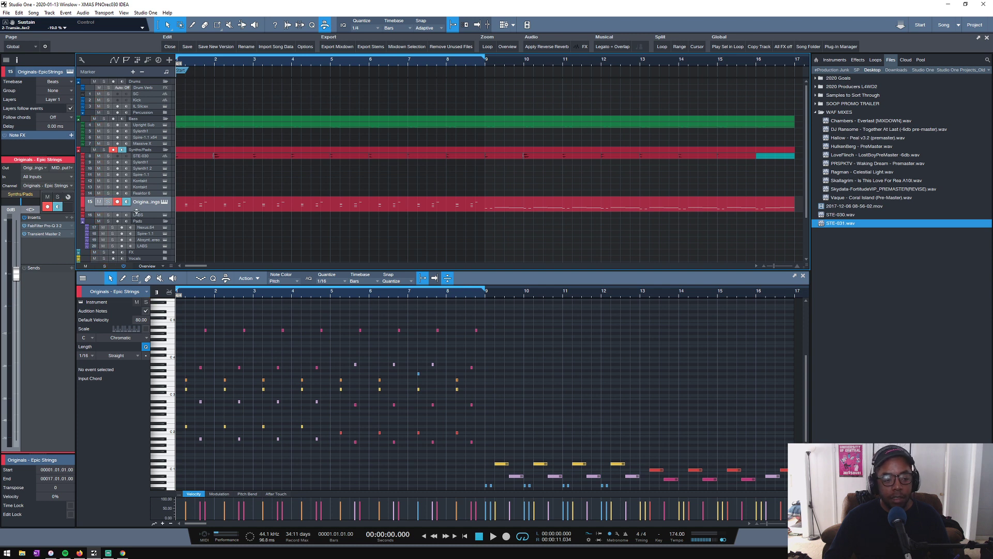
left_click_drag(136, 211, 132, 234)
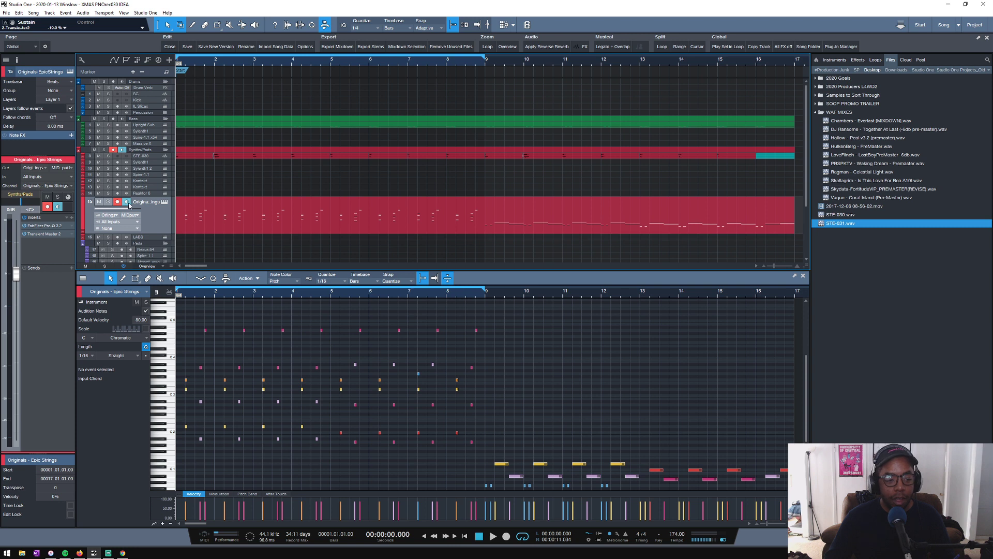
- Insert FabFilter Simplon on the Epic Strings track and play the track soloed
left_click(73, 218)
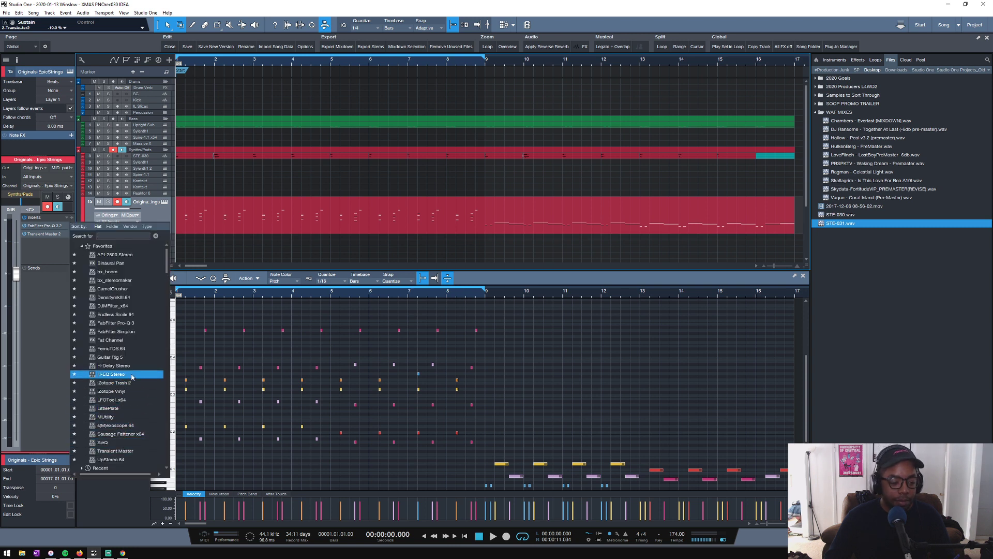
left_click(125, 336)
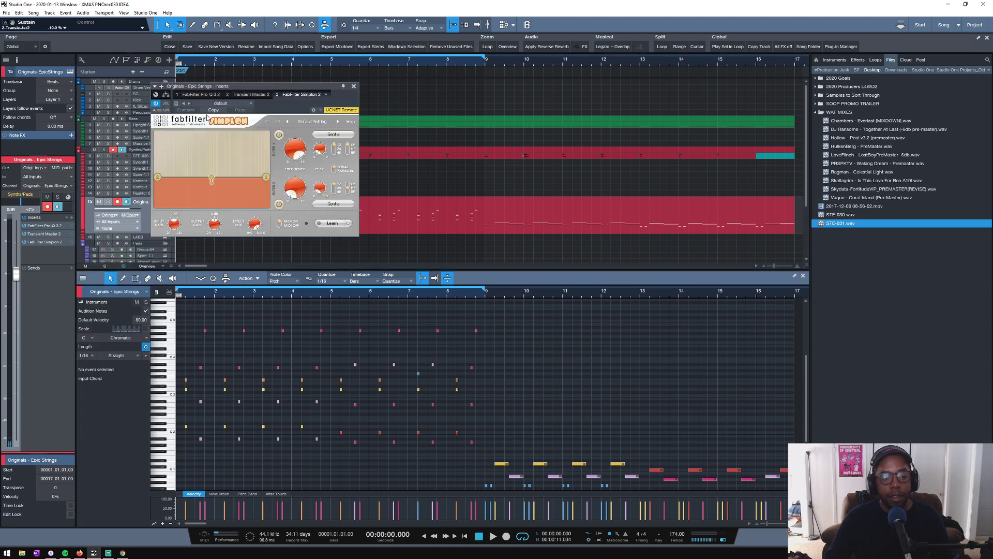
key("space")
key("s")
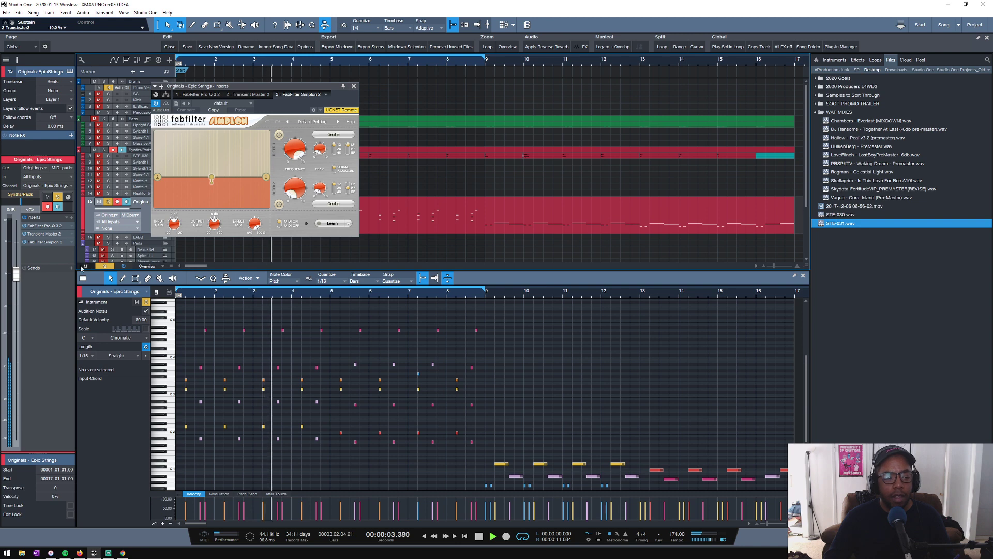
- Lower Simplon's filter 1 frequency to about 1947 Hz with a steeper slope, then close the plug-in and stop playback
left_click_drag(293, 149, 312, 168)
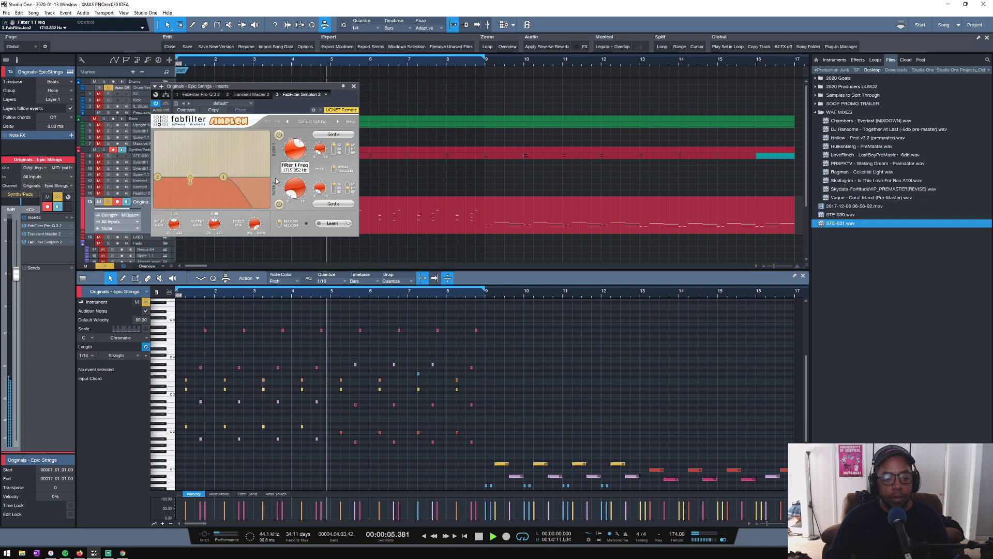
left_click(334, 152)
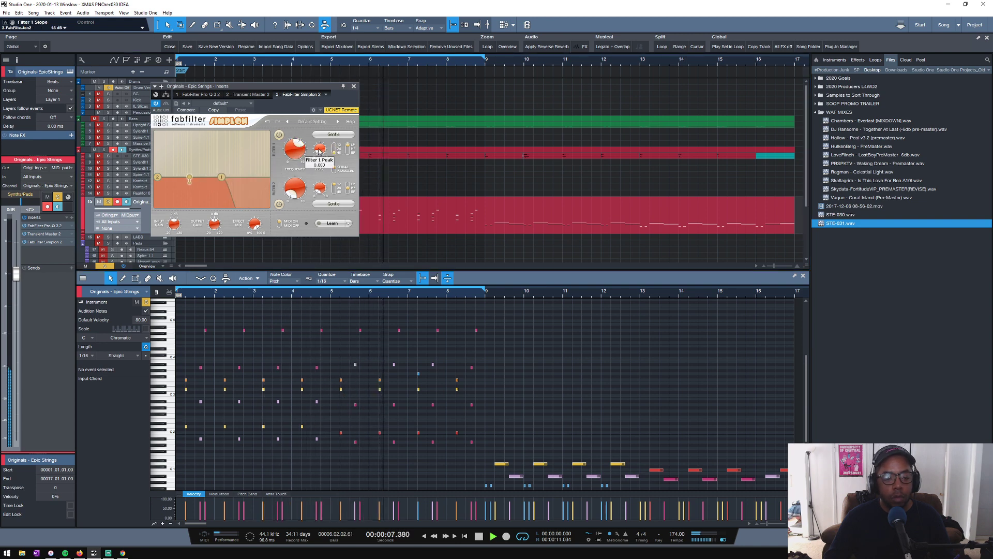
left_click_drag(290, 148, 292, 146)
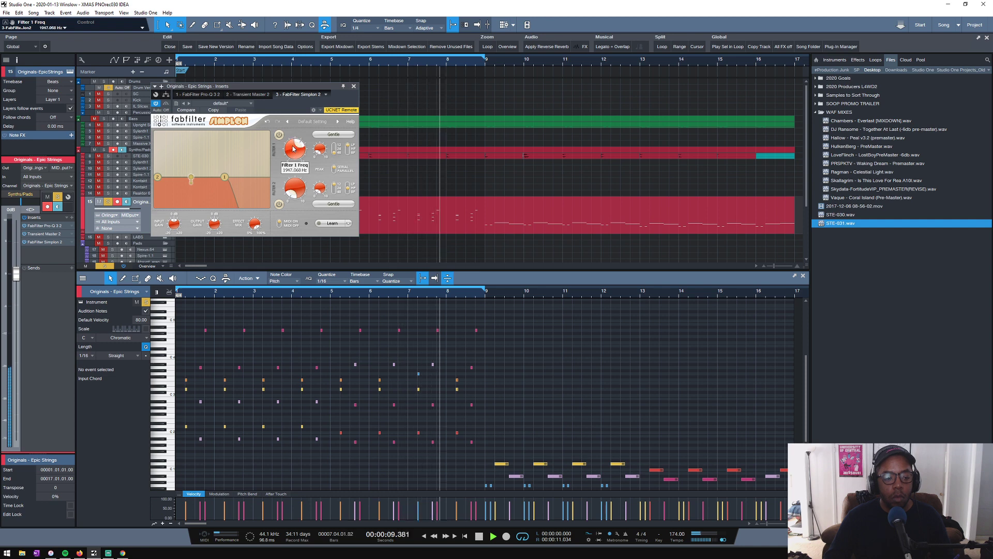
left_click(354, 87)
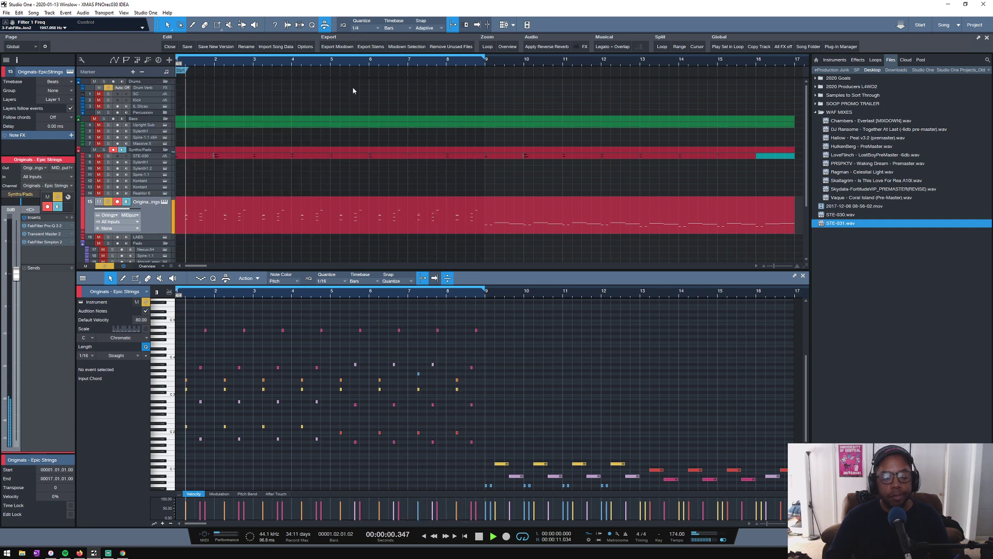
scroll(185, 178, "down", 4)
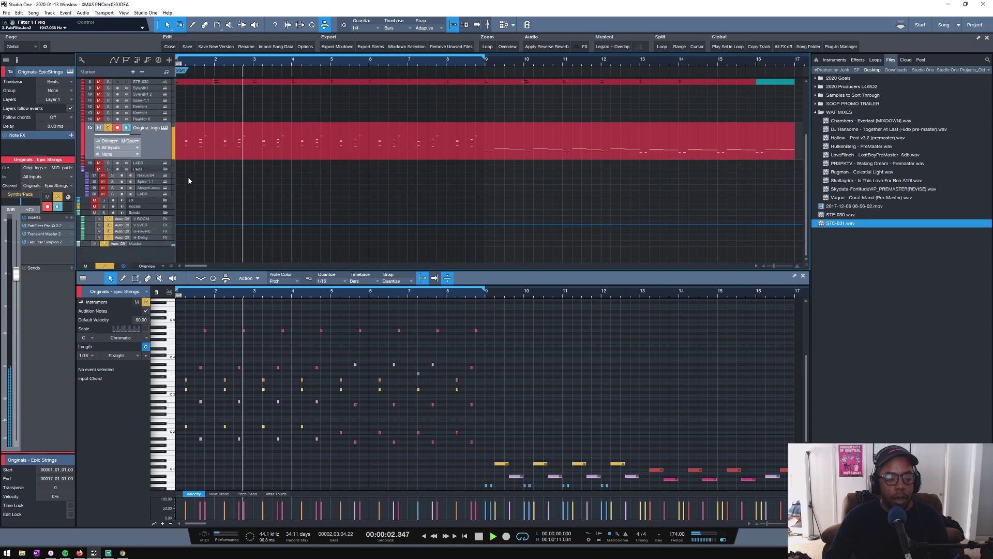
key("space")
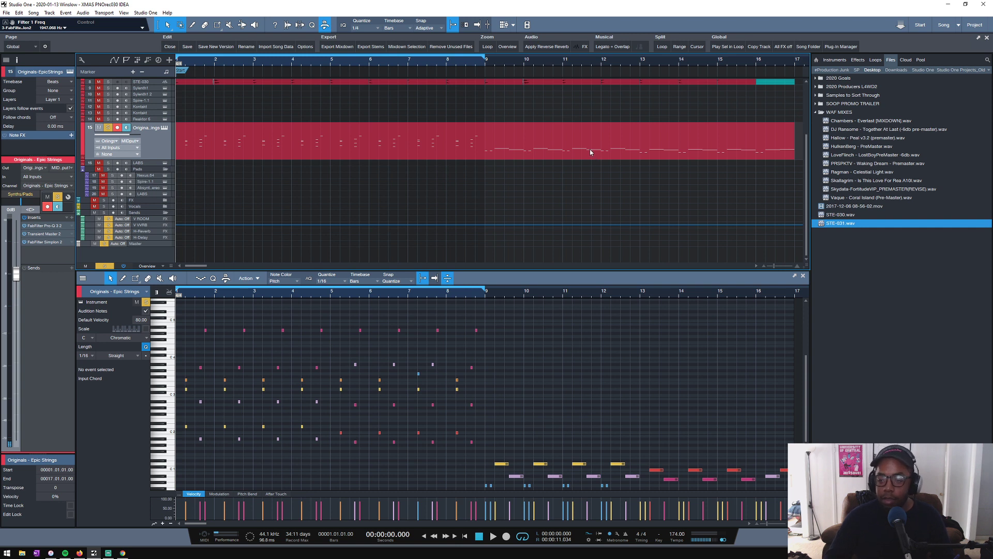
- Add the Spitfire Audio OPW instrument on a new track directly below Epic Strings
left_click(875, 61)
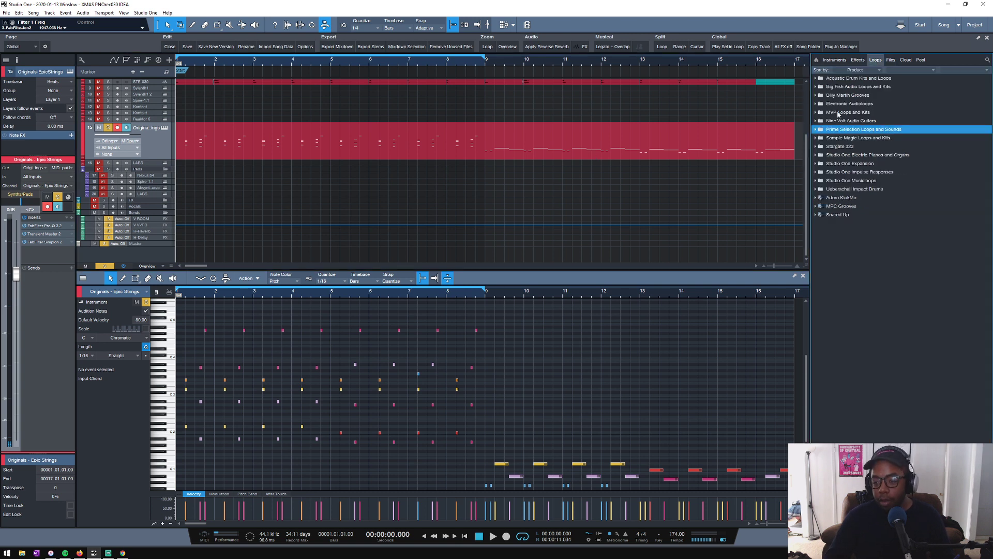
left_click(834, 61)
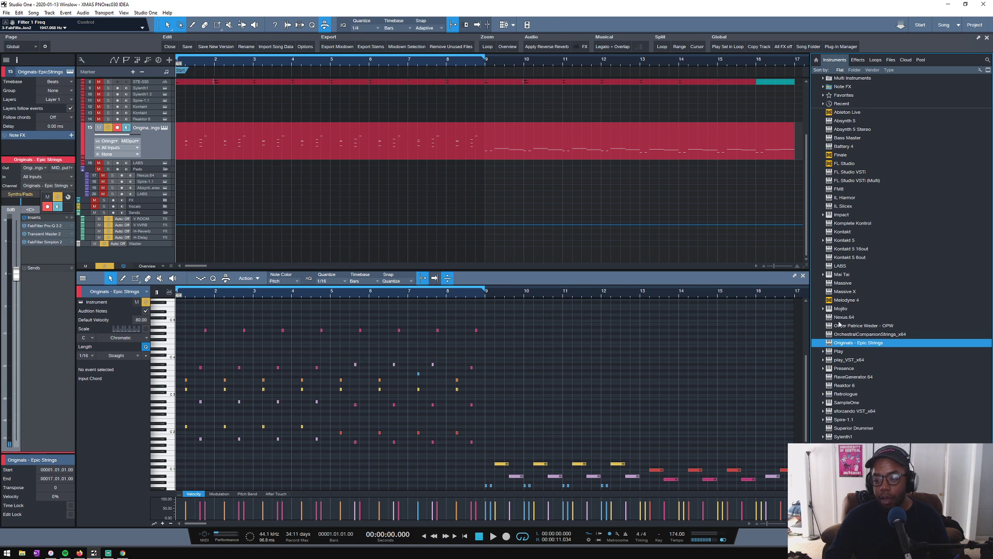
left_click_drag(854, 326, 211, 159)
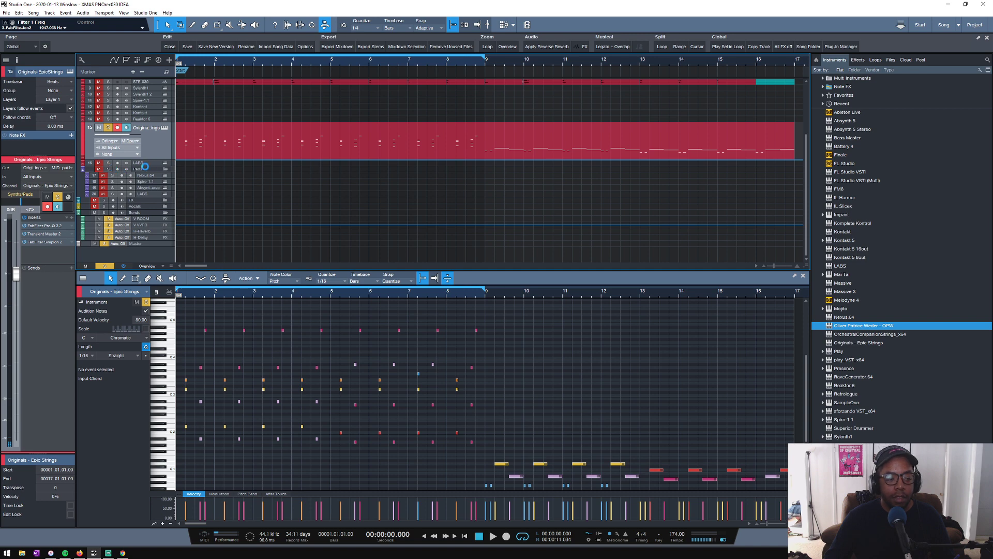
left_click_drag(140, 165, 140, 164)
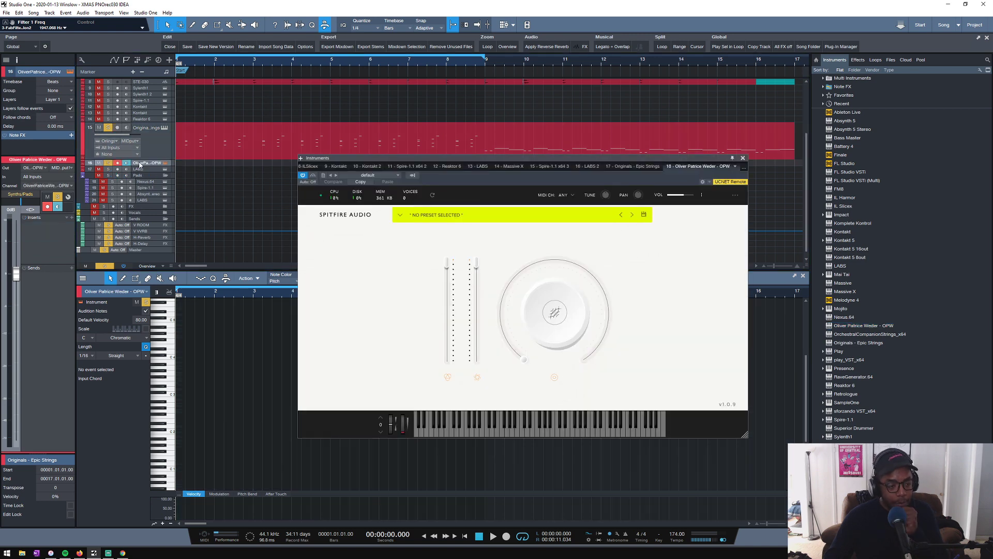
- Browse the OPW preset list from Oliver's Piano through the flugelhorn, pads, tempo-synced electronics and one-shots categories
left_click(401, 217)
mouse_move(445, 278)
left_mouse_down()
mouse_move(439, 321)
mouse_move(440, 276)
left_mouse_up()
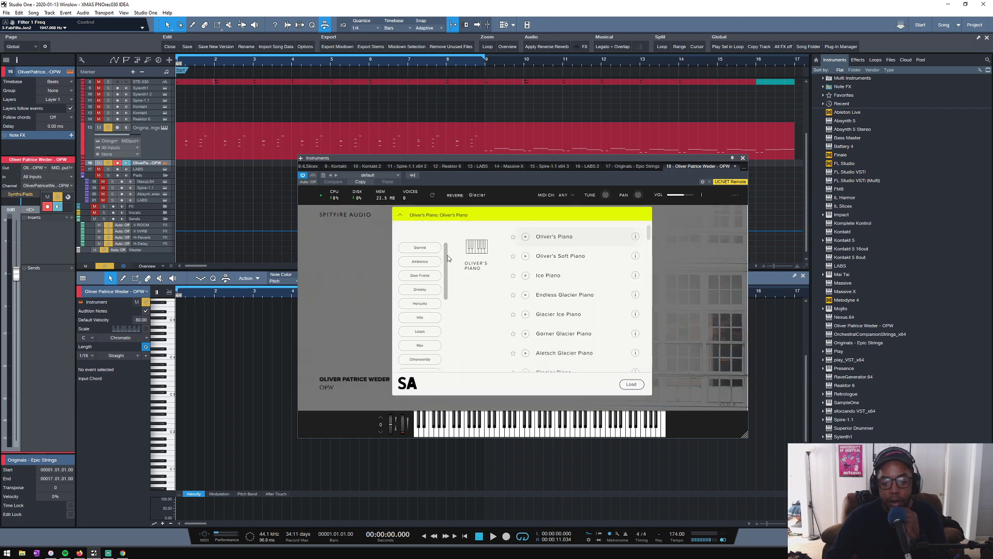
scroll(638, 274, "down", 1)
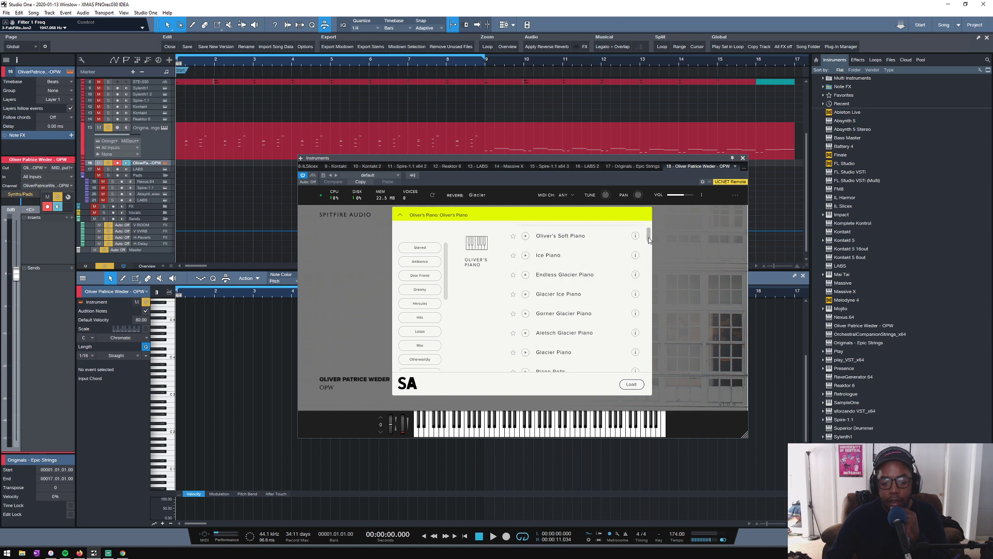
scroll(644, 249, "down", 5)
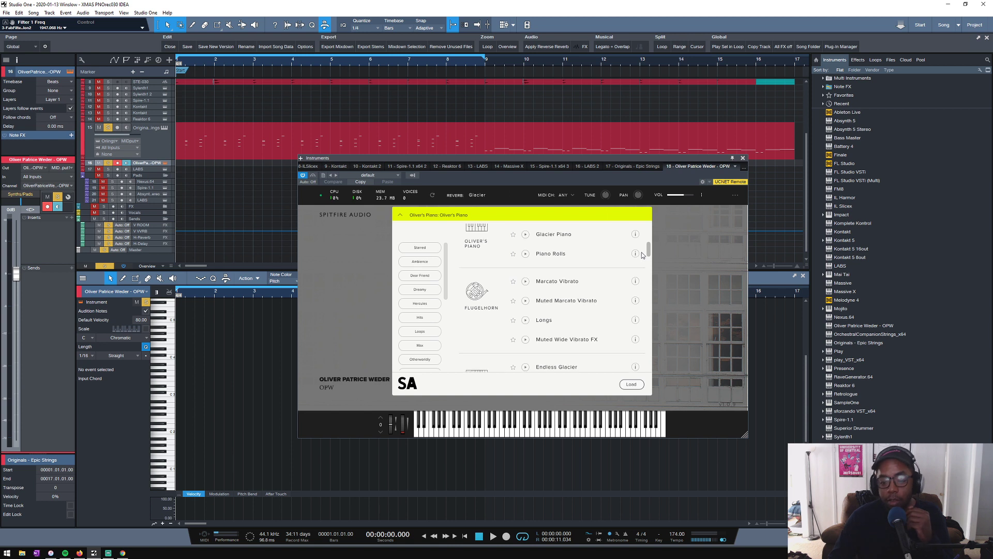
scroll(642, 253, "down", 1)
scroll(641, 253, "up", 1)
scroll(639, 256, "down", 5)
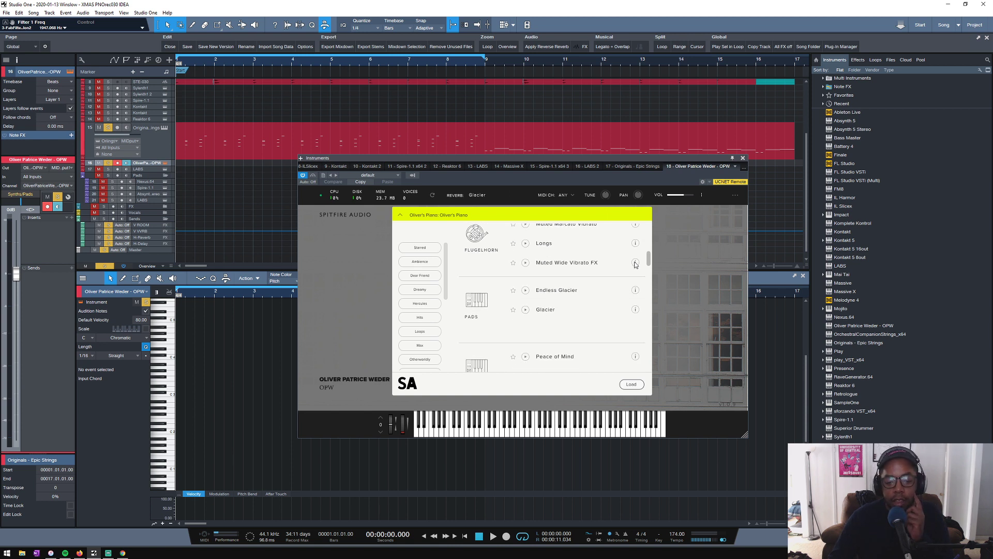
scroll(634, 269, "down", 6)
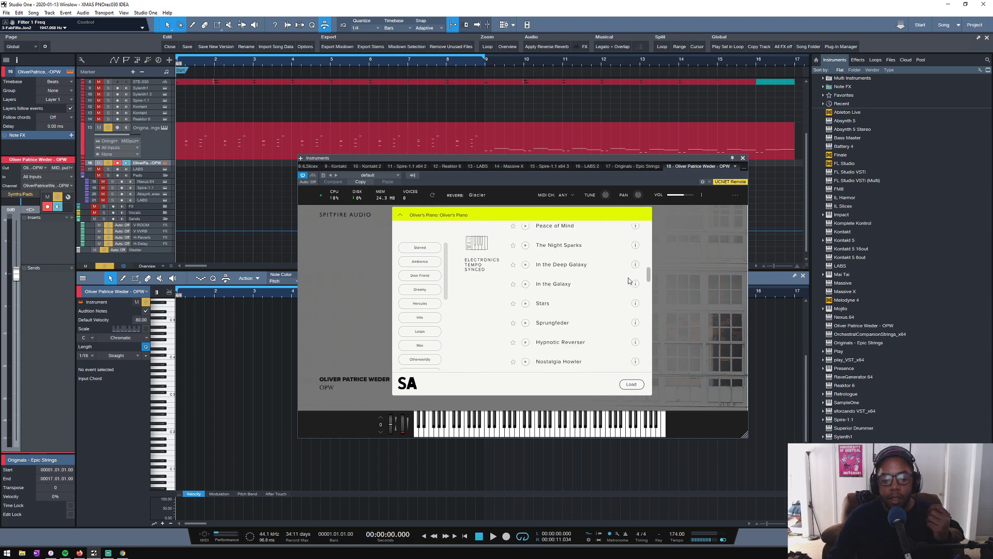
scroll(631, 289, "down", 5)
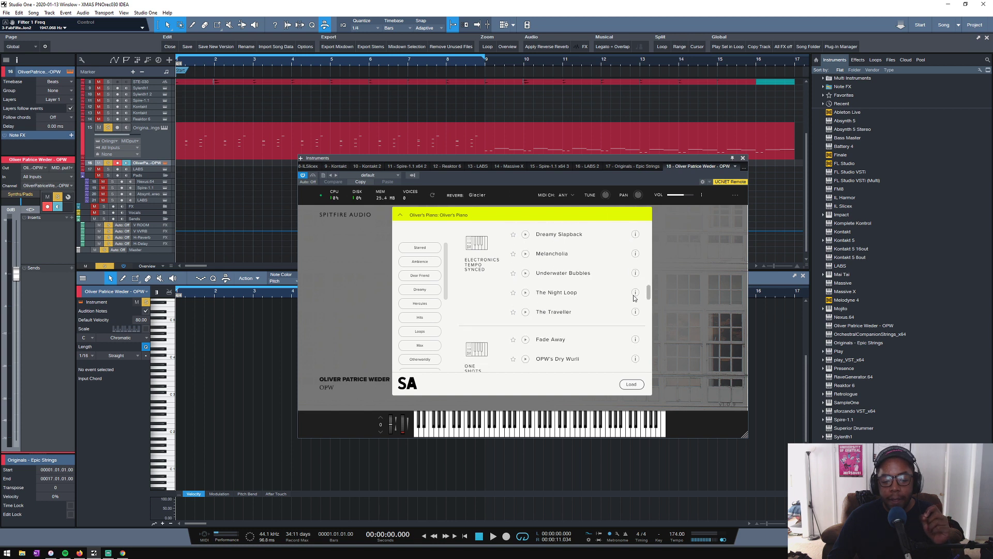
left_click_drag(633, 296, 631, 295)
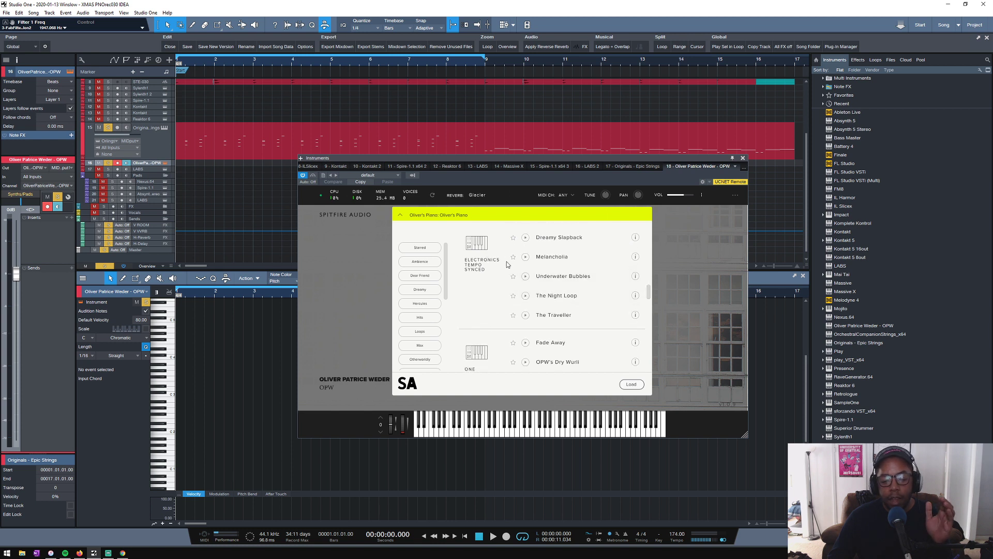
scroll(495, 291, "up", 2)
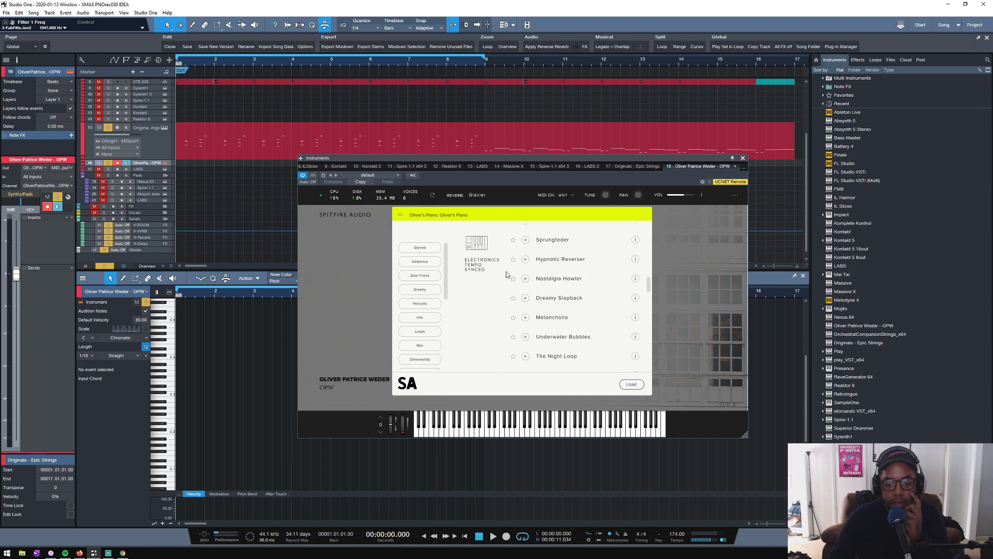
scroll(498, 272, "up", 1)
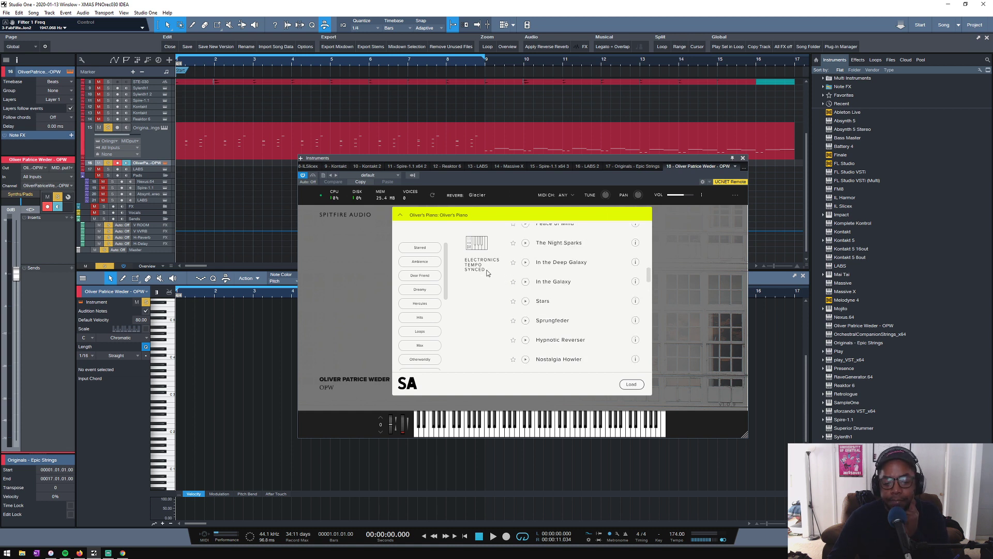
scroll(487, 273, "up", 2)
- Preview the tempo-synced electronics preset Peace of Mind and the one-shots Fade Away and OPW's Dry Wurli
left_click(526, 264)
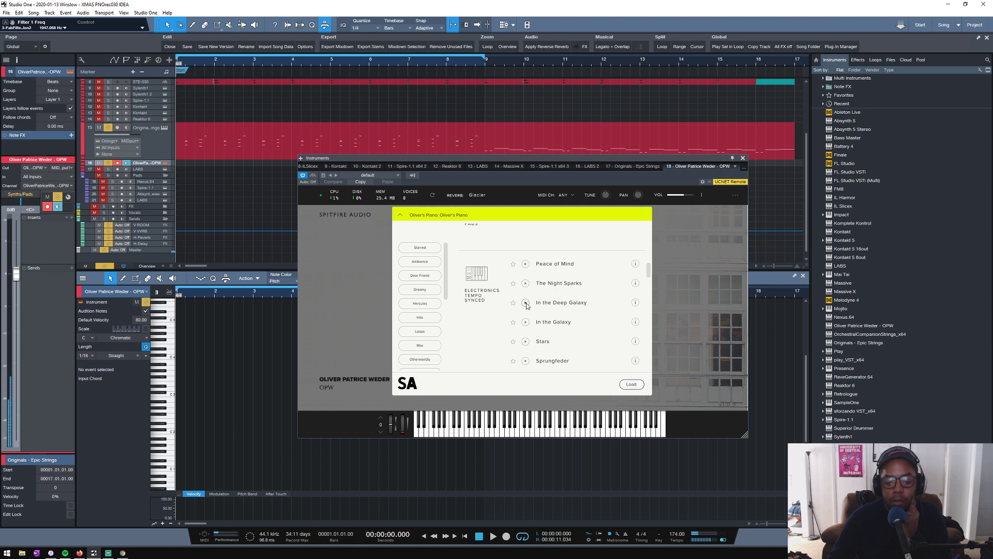
scroll(525, 315, "down", 2)
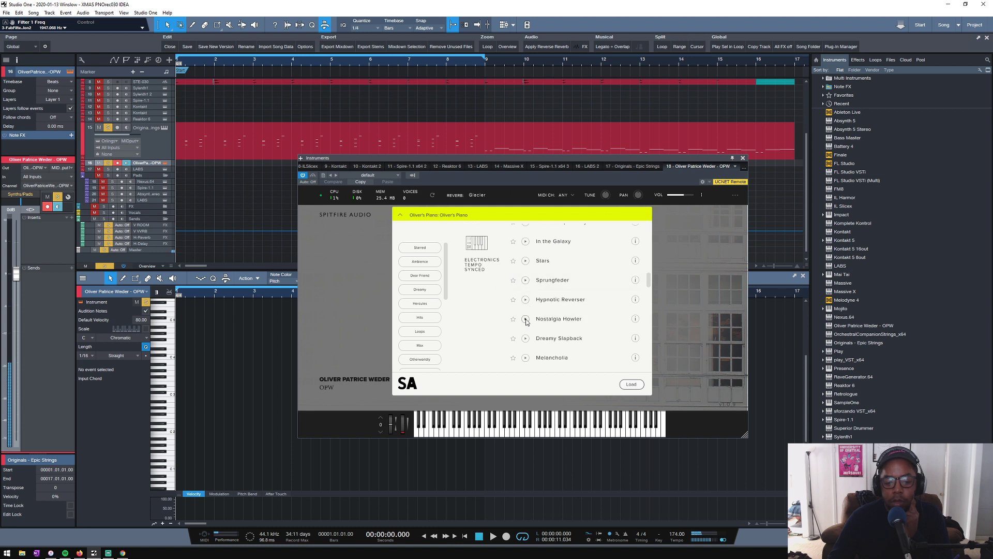
scroll(497, 314, "down", 3)
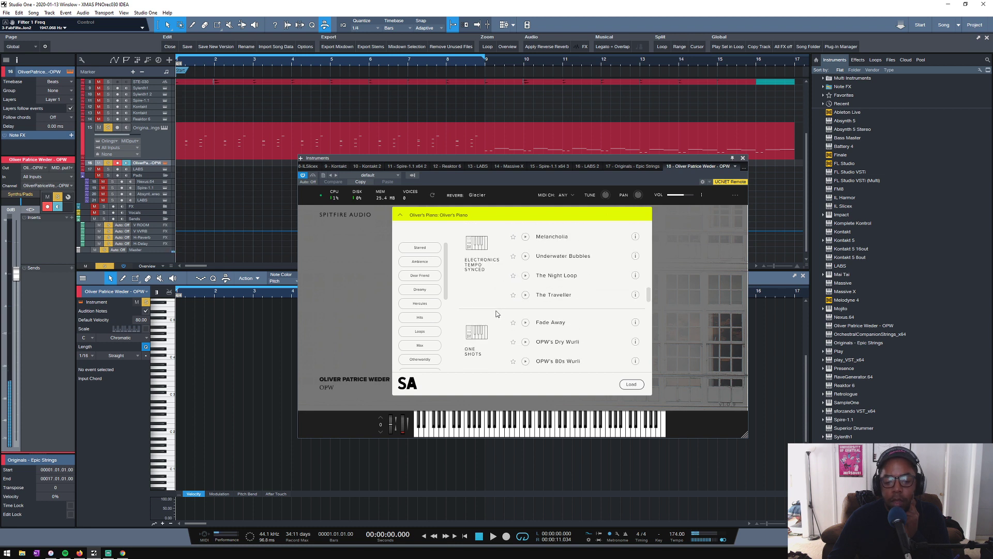
scroll(498, 312, "down", 1)
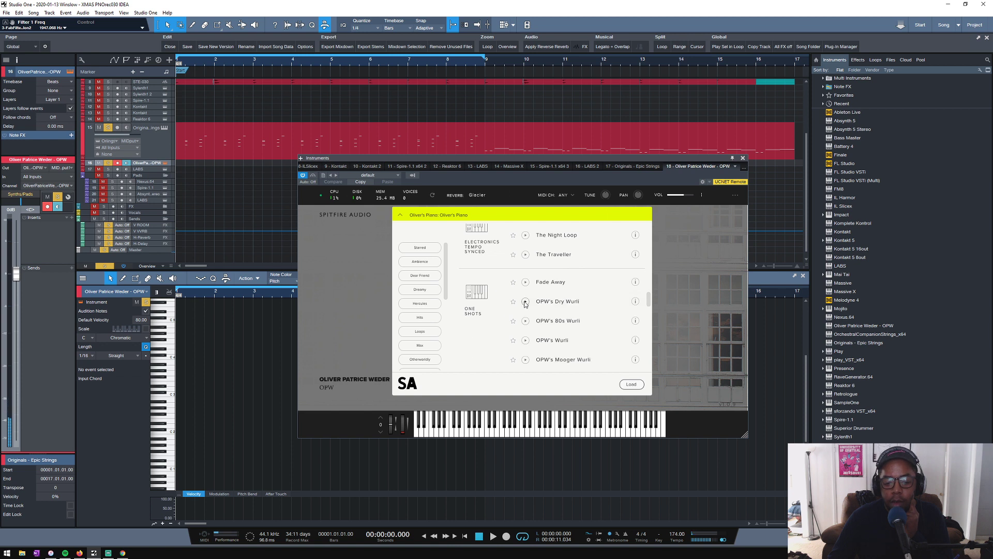
left_click(526, 284)
left_click(526, 302)
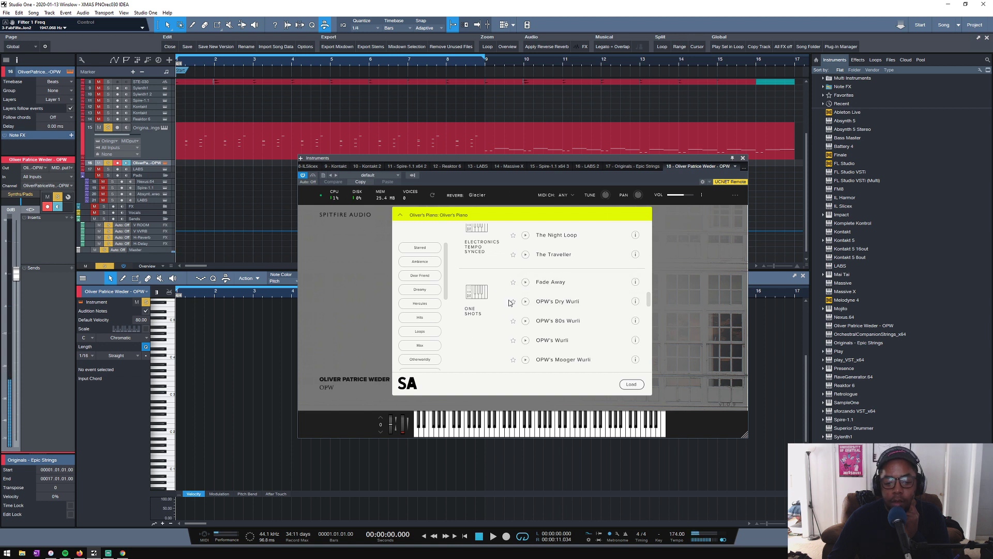
- Preview further one-shot presets, load OPW's Mooger Wurli and close the instrument window
scroll(504, 293, "down", 2)
left_click(525, 279)
scroll(526, 282, "down", 1)
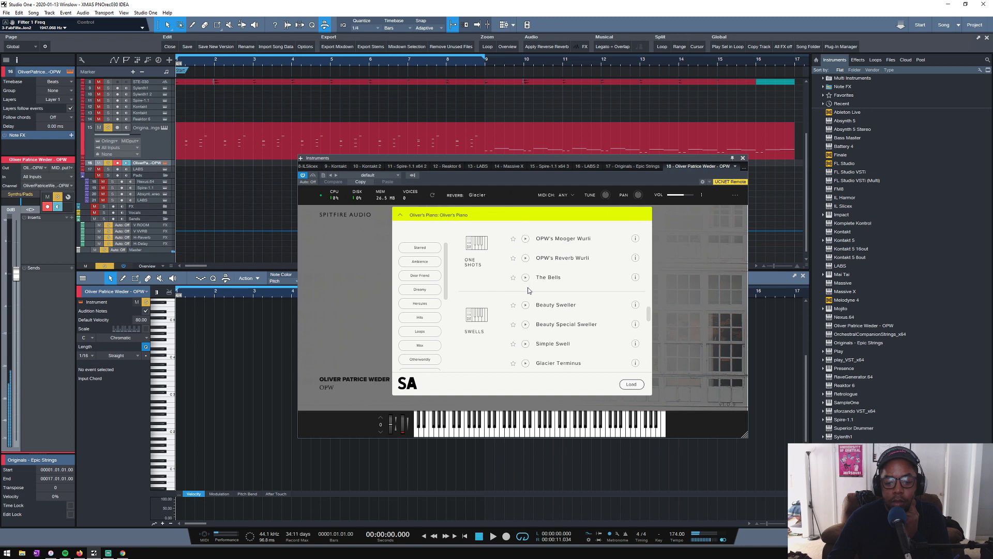
scroll(507, 274, "up", 1)
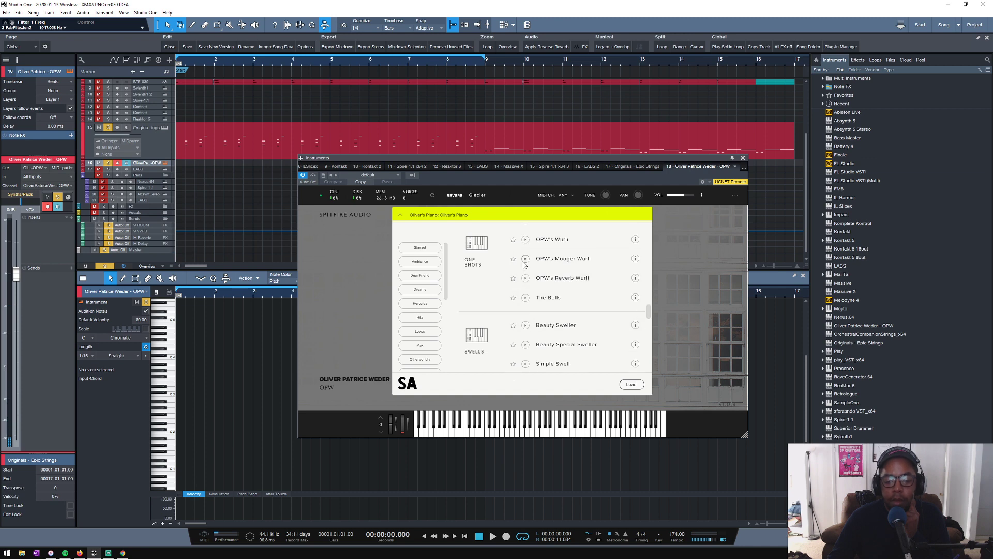
left_click(525, 260)
double_click(554, 258)
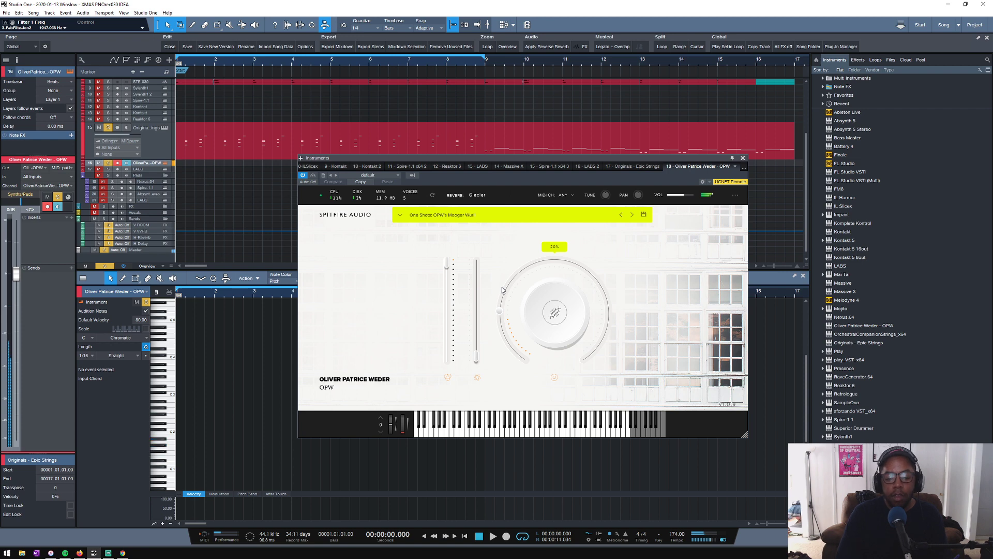
mouse_move(482, 284)
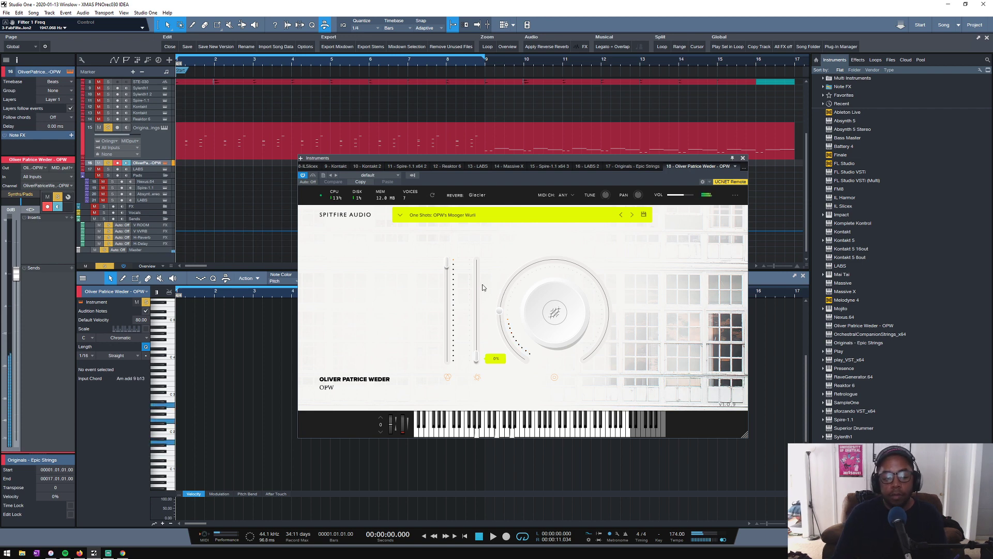
left_click(743, 159)
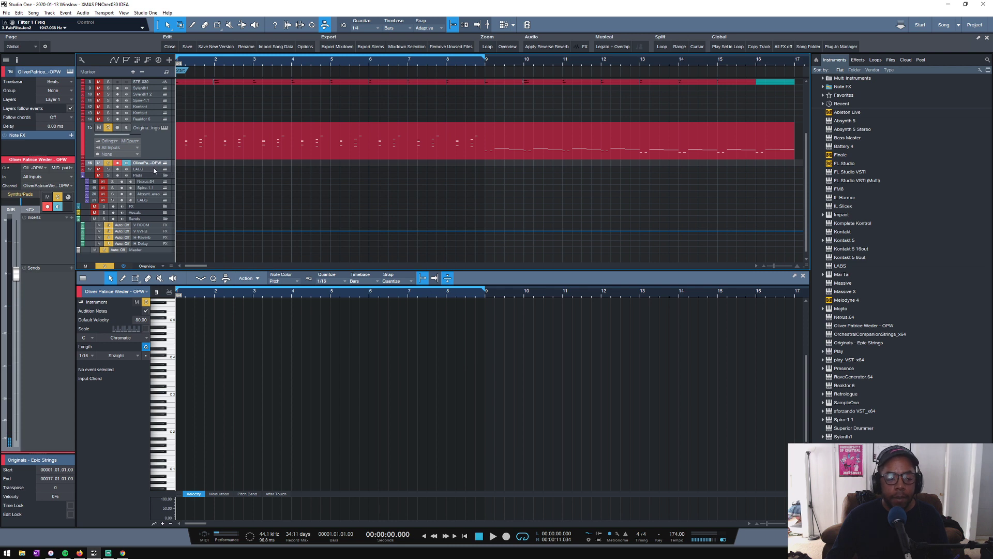
- Enlarge the OPW track's height and create an empty instrument part on it from bar 1 to bar 9
left_click_drag(154, 167, 186, 188)
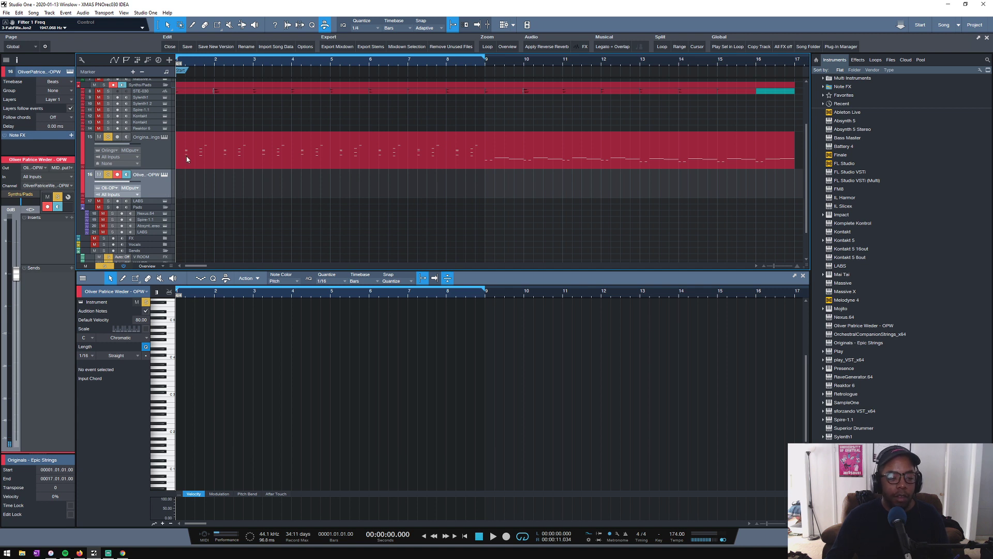
scroll(192, 194, "up", 3)
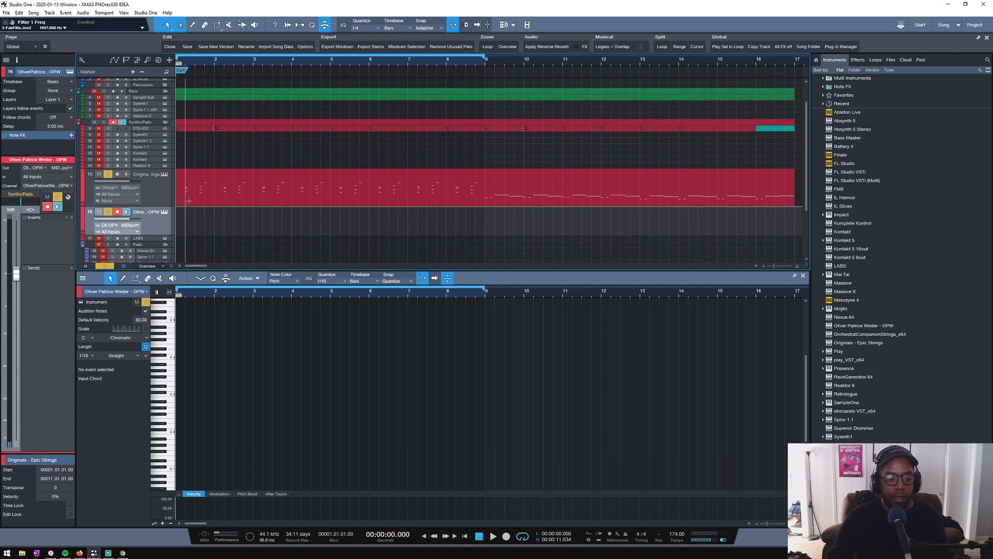
scroll(189, 201, "down", 3)
double_click(181, 195)
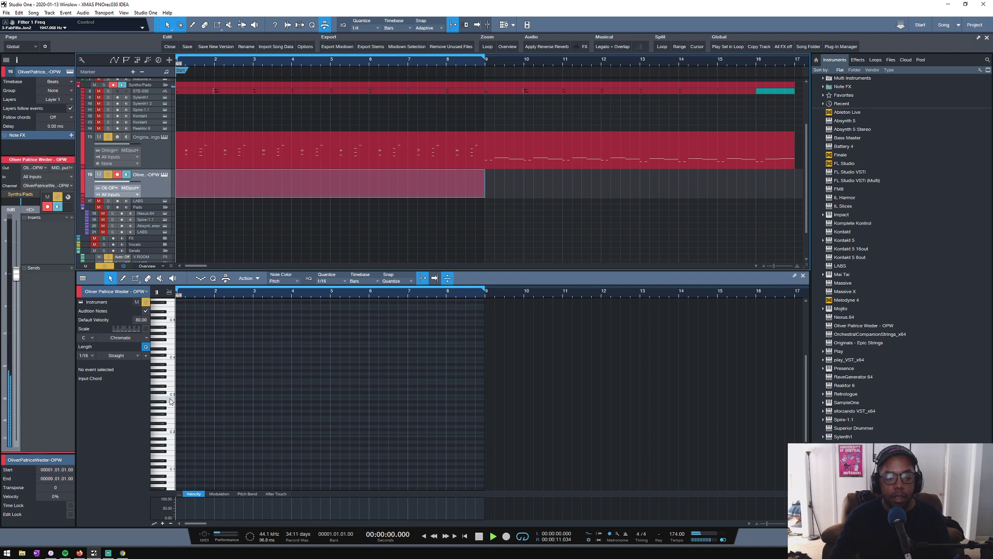
- Draw a roughly three-bar note in the OPW part and move it to the start of bar 1 at D#3
key("space")
scroll(200, 211, "up", 2)
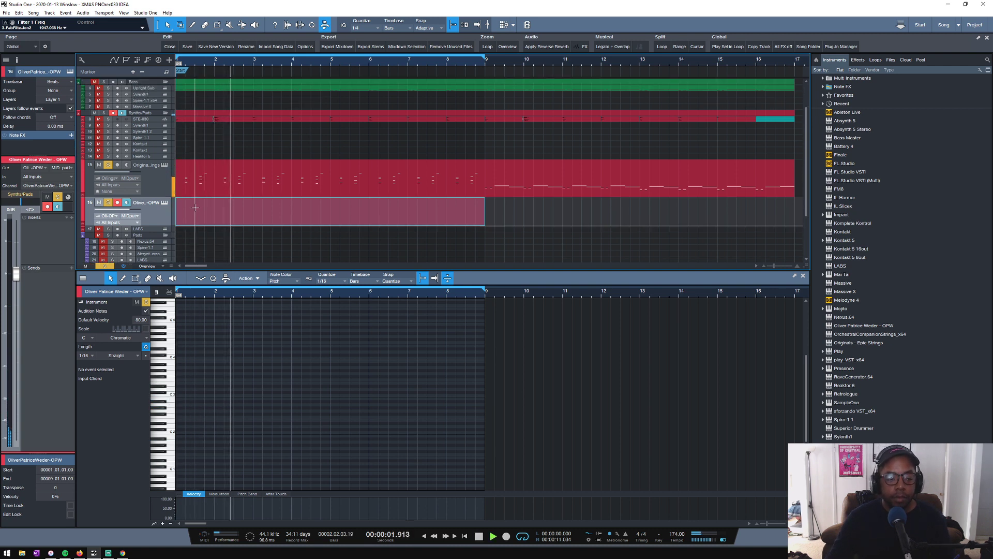
key("space")
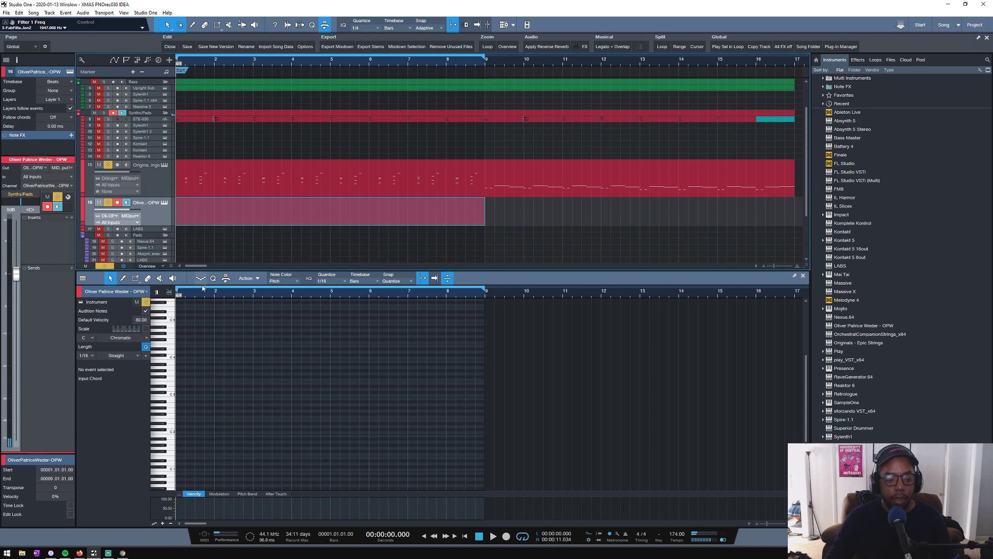
left_click(172, 373)
left_click(183, 372)
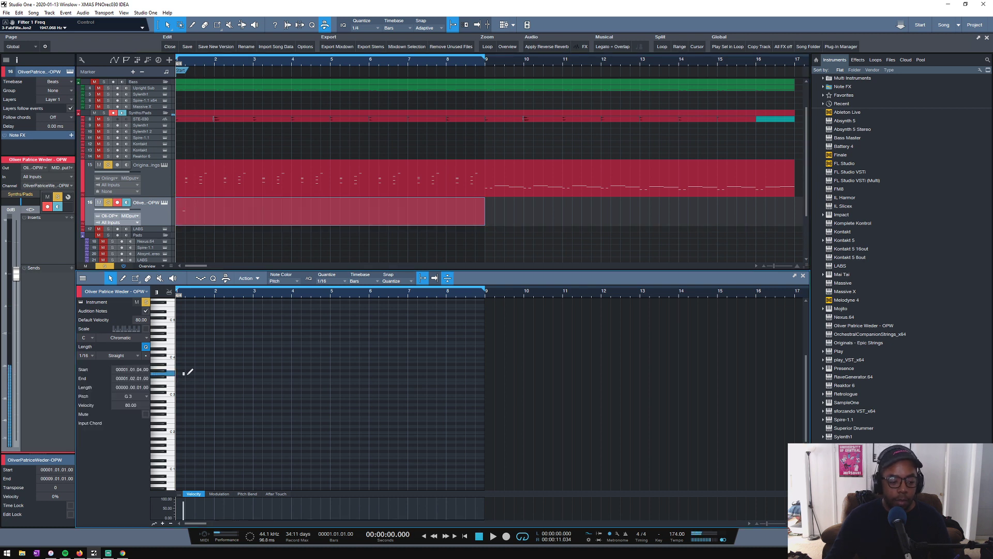
left_click_drag(185, 373, 312, 373)
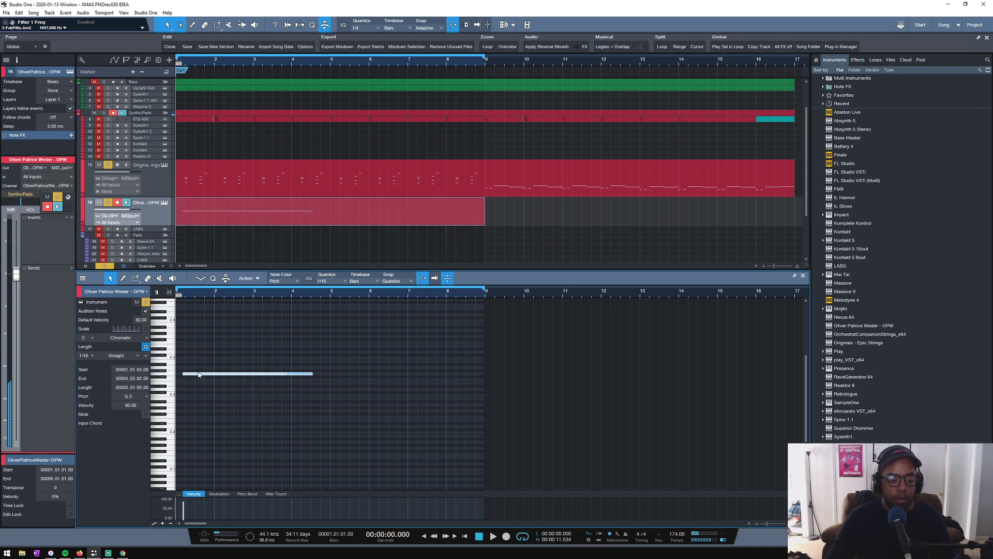
left_click_drag(198, 375, 192, 387)
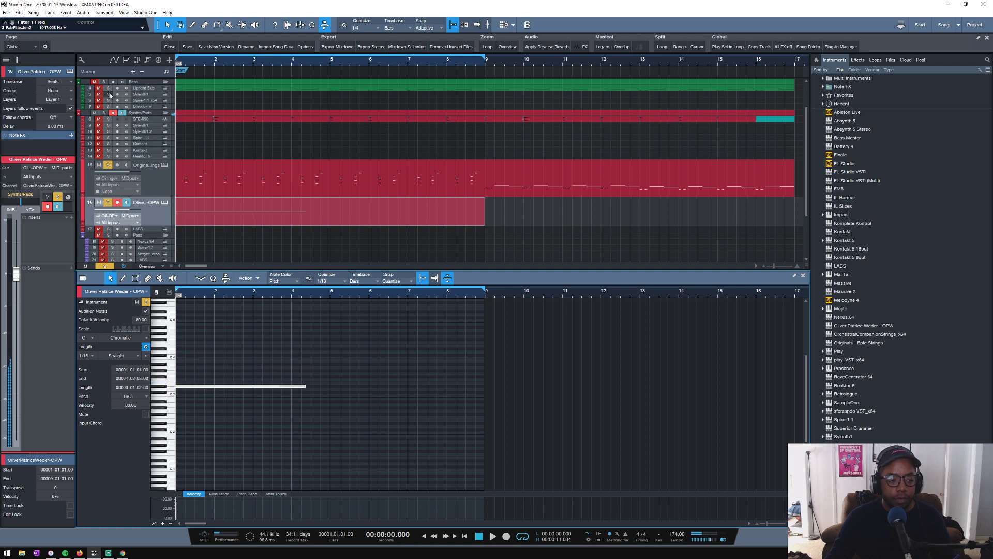
- Solo the Upright Sub and STE-030 tracks and play them together with the OPW note
left_click(108, 88)
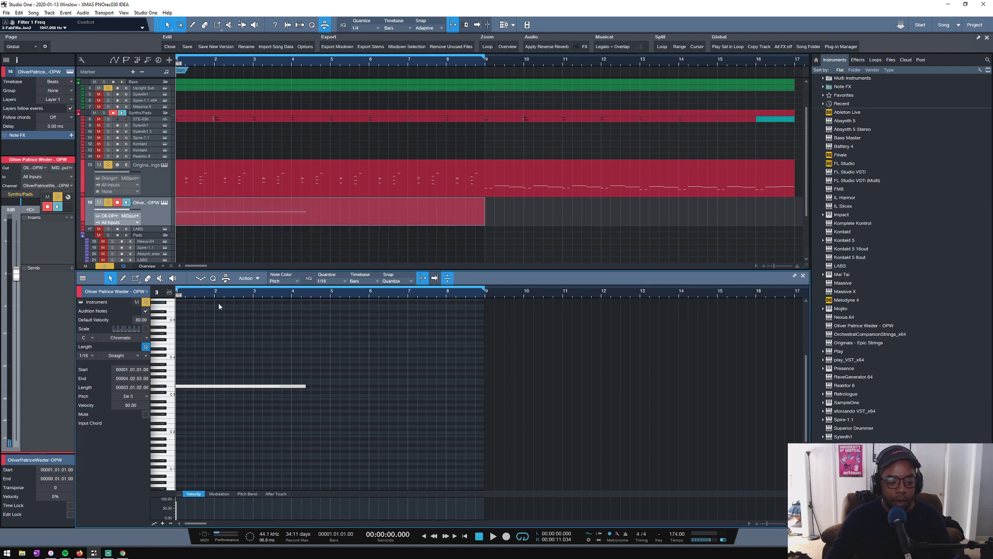
left_click_drag(217, 295, 304, 302)
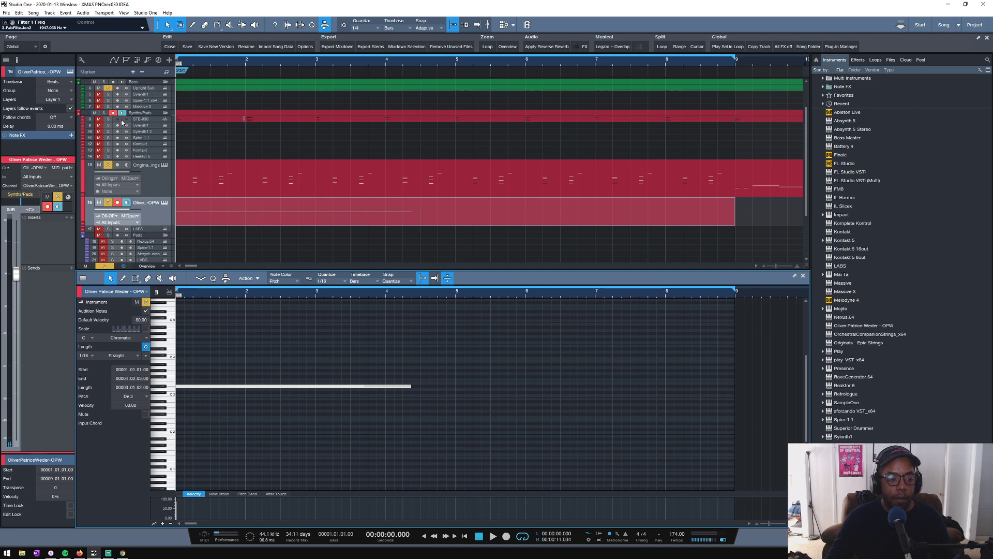
left_click(108, 120)
key("space")
key("space")
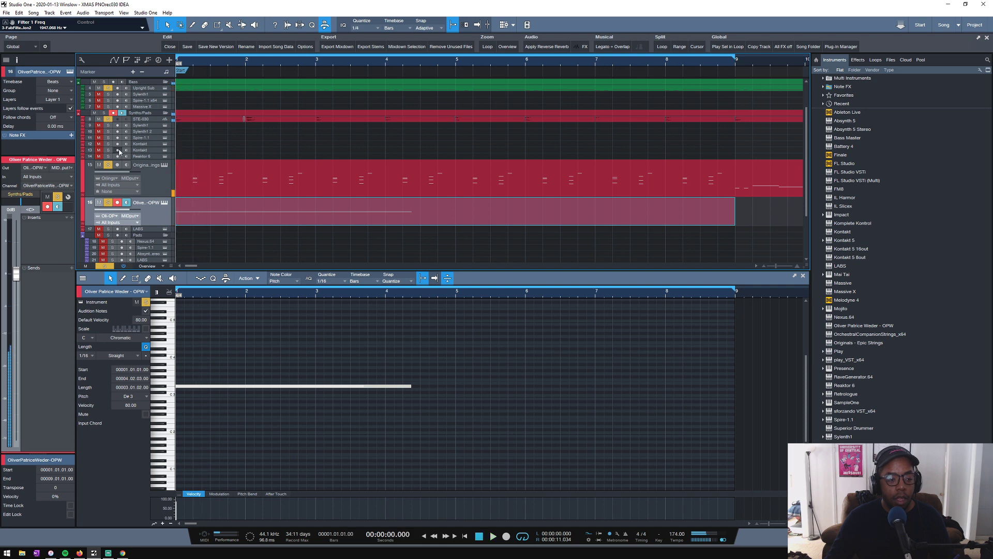
- Unsolo the OPW, Upright Sub and Epic Strings tracks and play STE-030 on its own
left_click(99, 202)
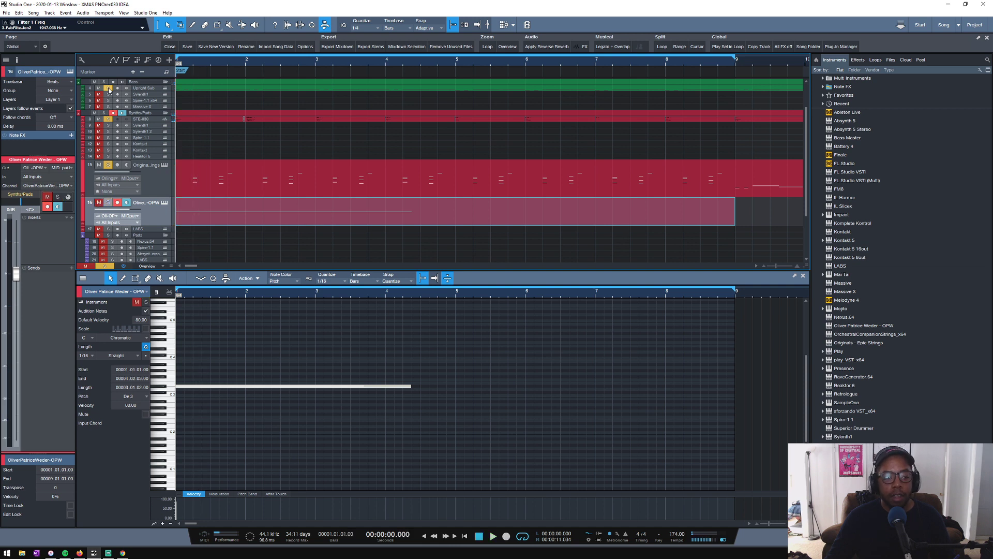
left_click(94, 81)
left_click(99, 165)
left_click(108, 164)
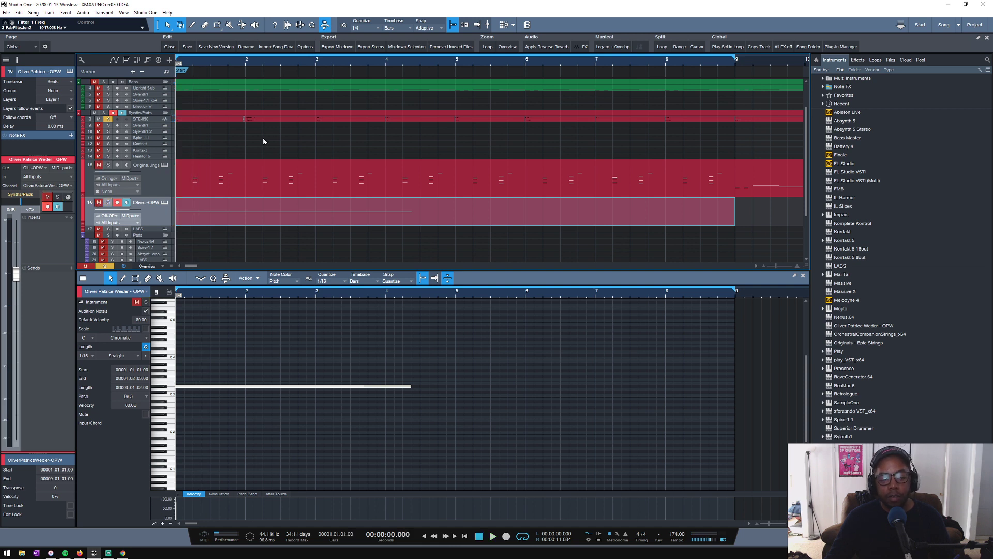
key("space")
key("space")
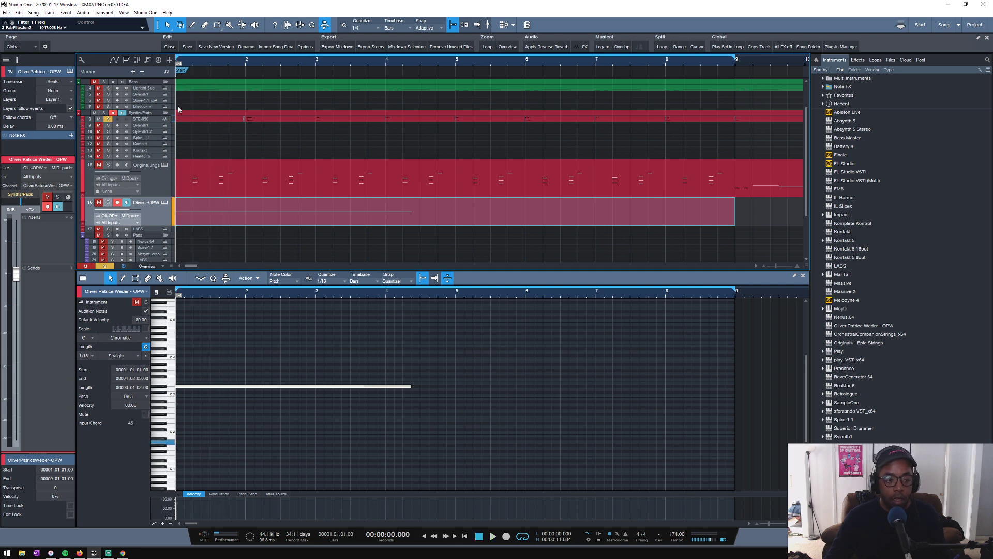
- Select the LABS track in the Pads folder and solo it alongside STE-030
scroll(176, 243, "down", 1)
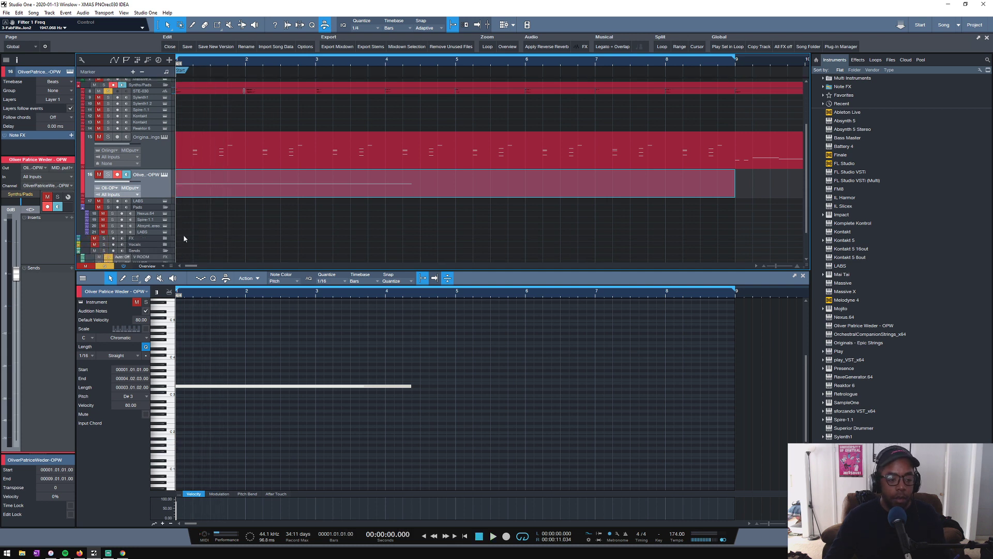
left_click(149, 232)
left_click(112, 232)
left_click(103, 231)
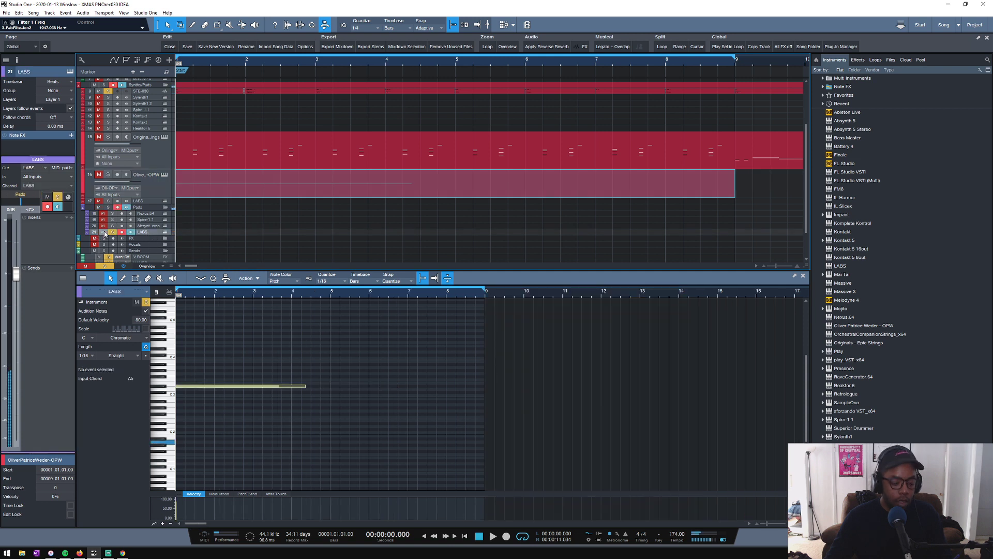
scroll(210, 212, "up", 2)
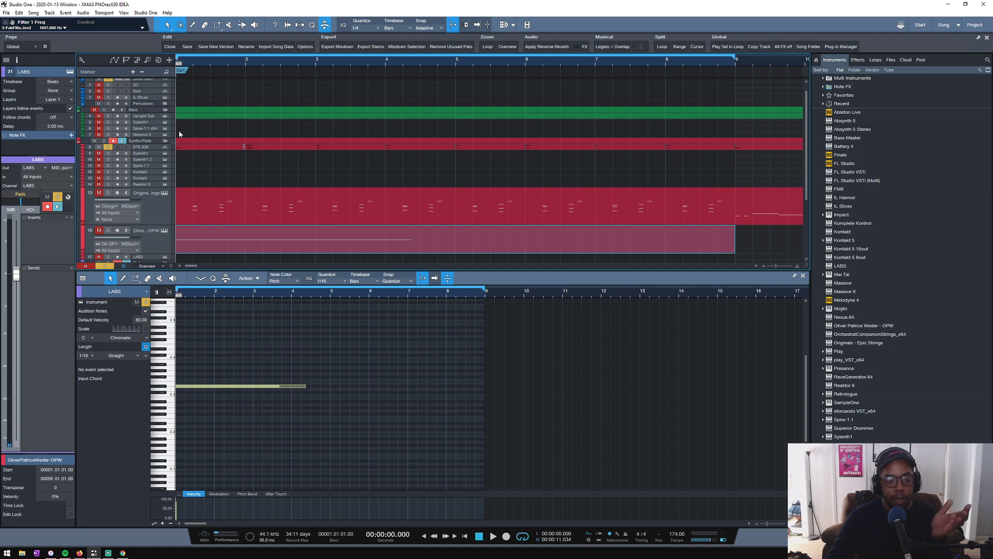
scroll(183, 110, "down", 3)
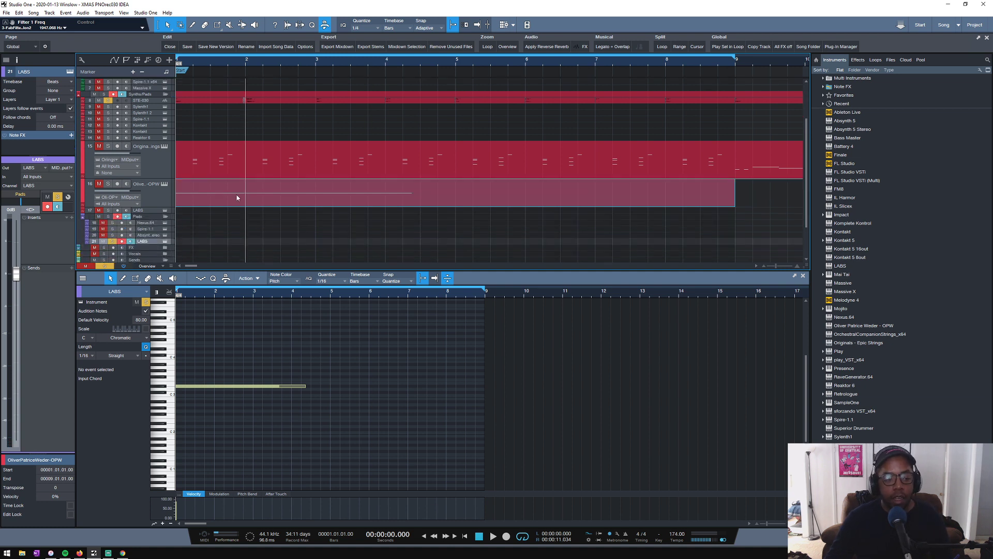
- Solo the OPW track, raise its note to G3 and lengthen the note to just short of bar 5
left_click(99, 184)
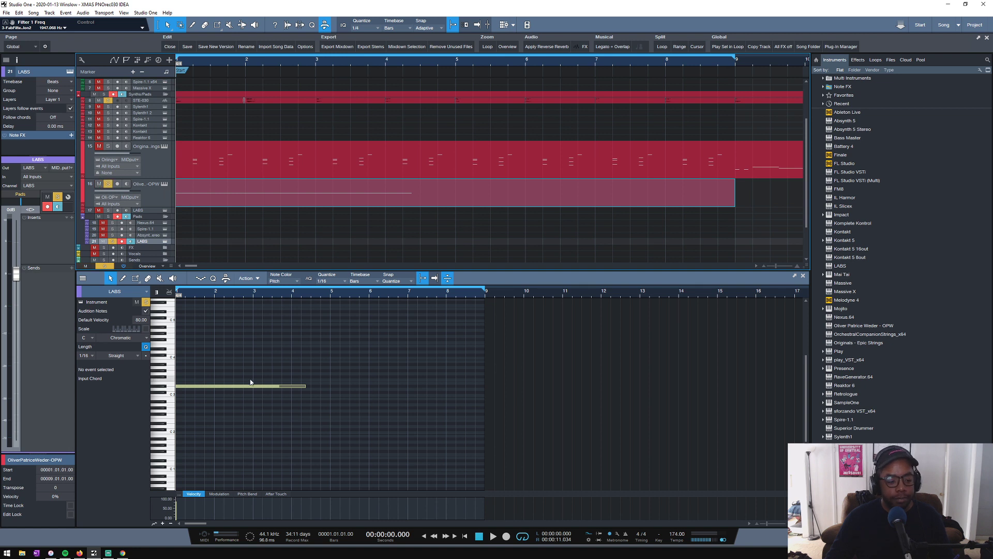
left_click_drag(206, 386, 202, 378)
key("space")
scroll(332, 296, "down", 4)
key("space")
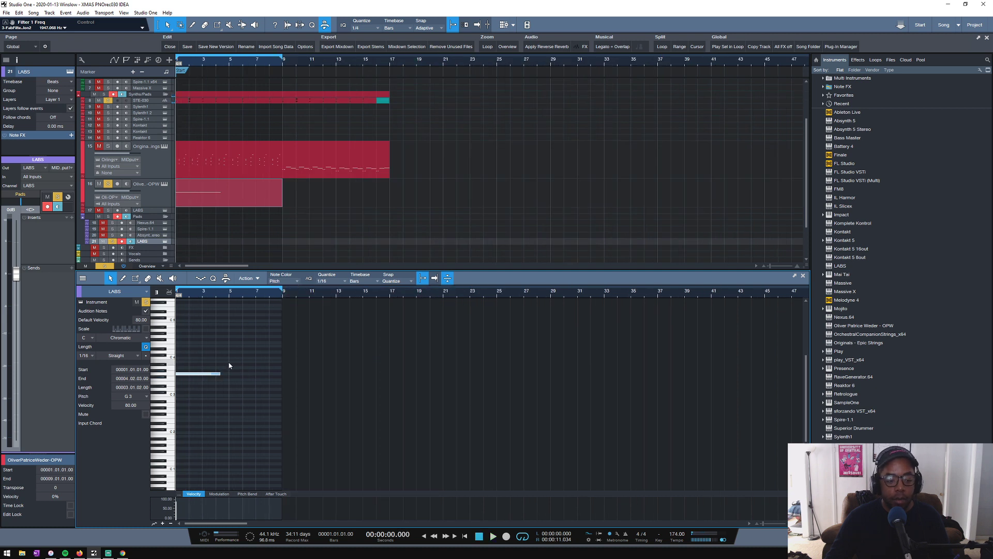
left_click_drag(220, 373, 228, 373)
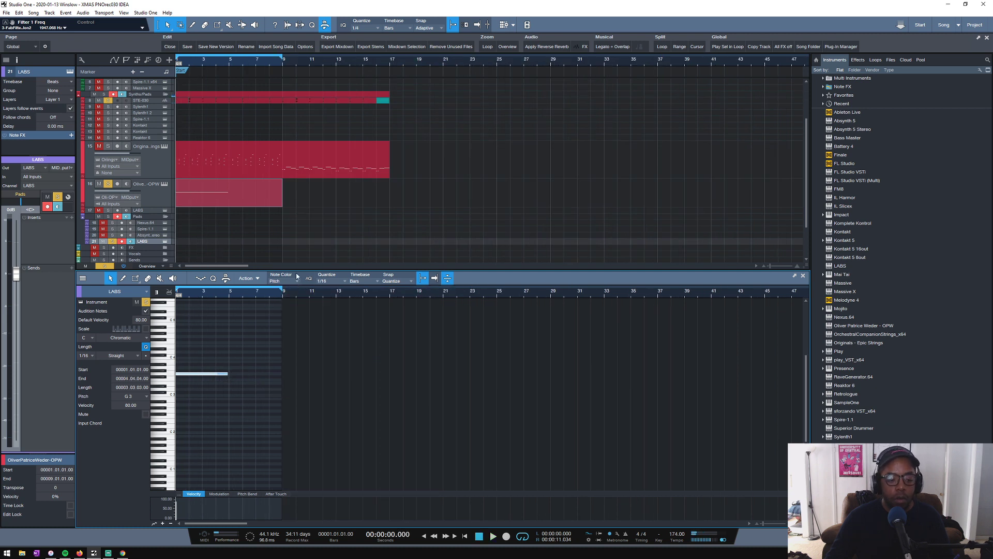
- Set the note quantize to 1/8, extend the G3 note to bar 5 and duplicate it as F3 over bars 5 to 9
left_click(327, 284)
left_click(375, 296)
left_click(375, 296)
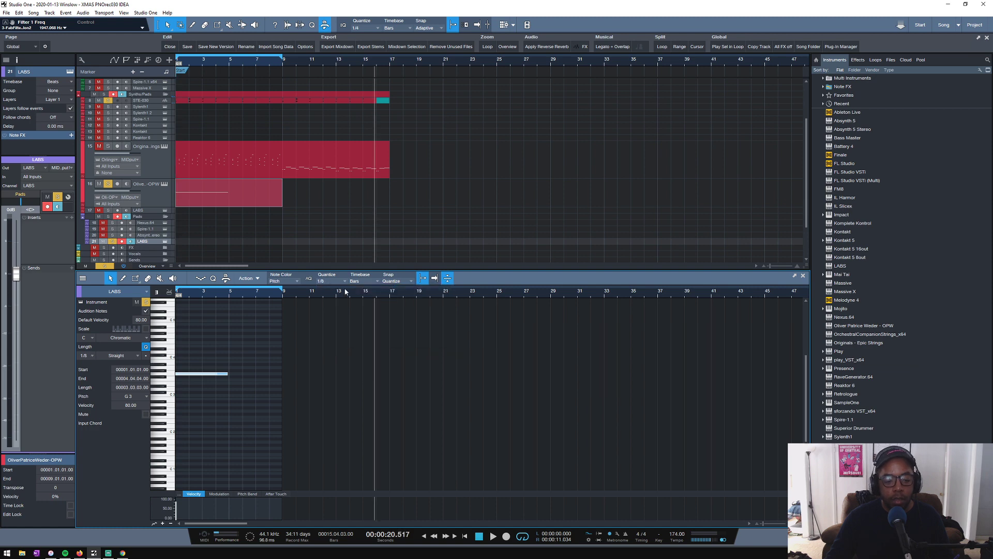
left_click_drag(253, 297, 375, 345)
left_click_drag(336, 373, 355, 385)
key("d")
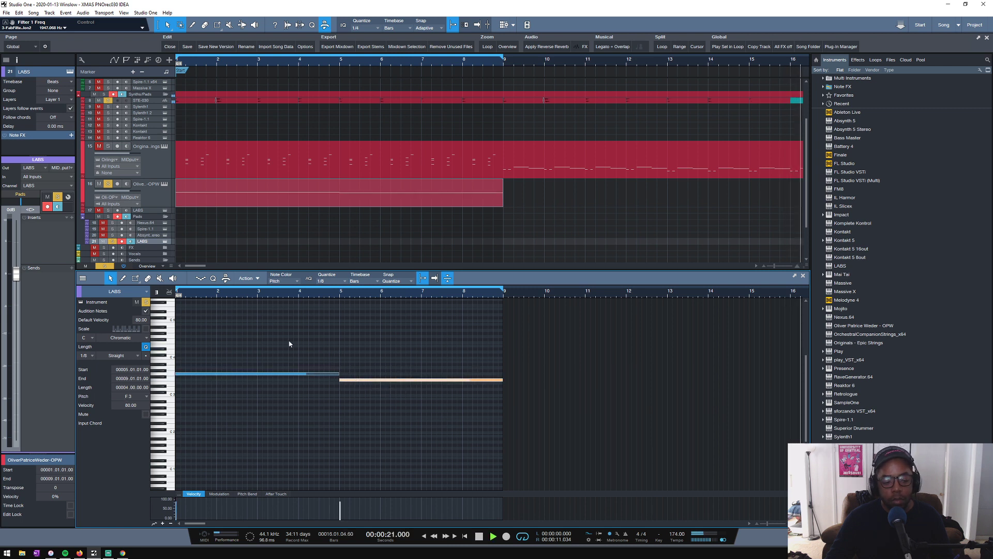
- Solo only the OPW track, play its part from the start and select the track
key("Home")
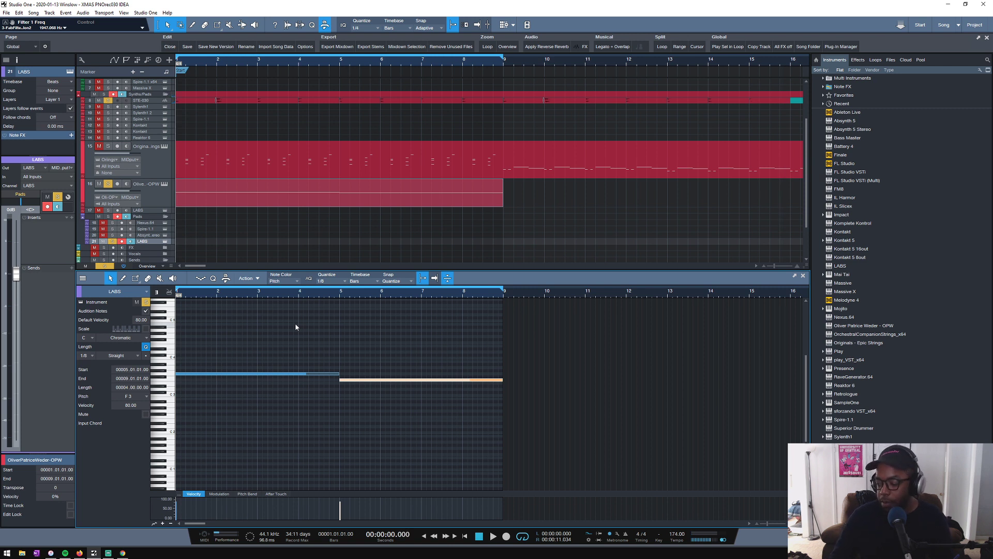
key("space")
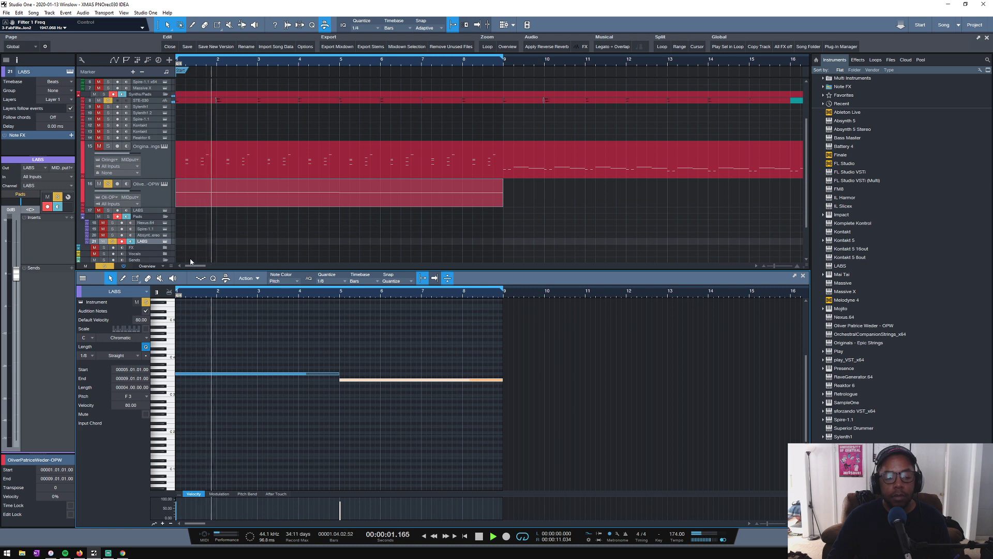
key("space")
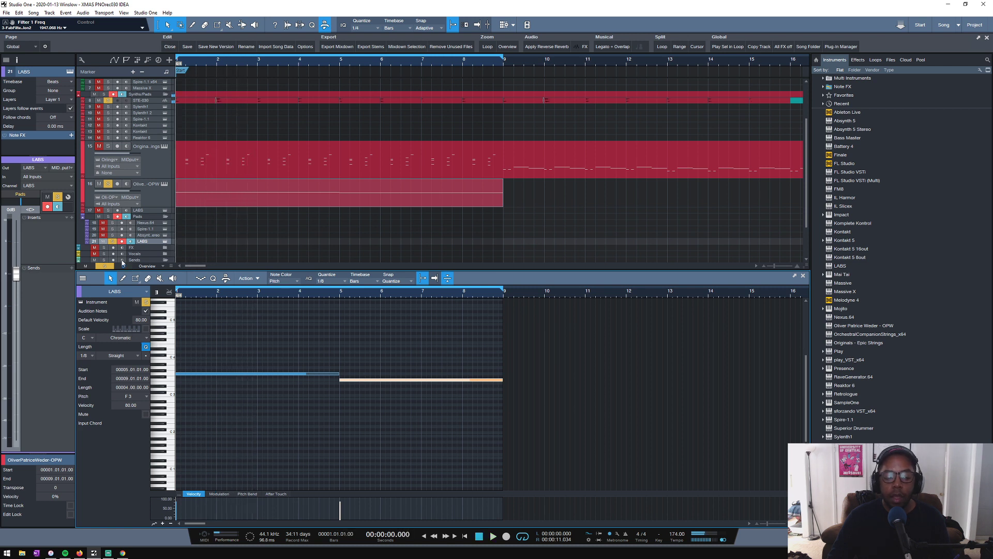
left_click(108, 184, "alt")
key("space")
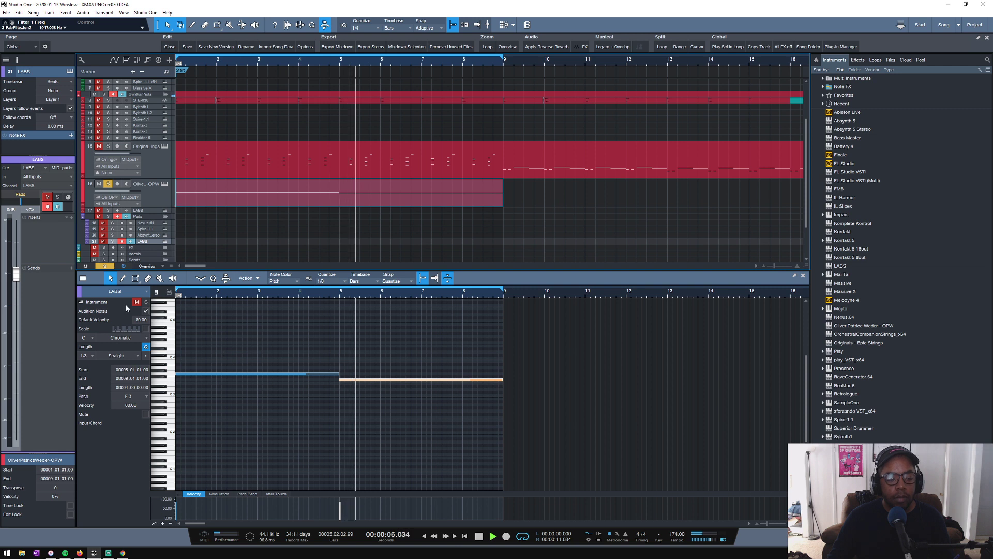
left_click(160, 197)
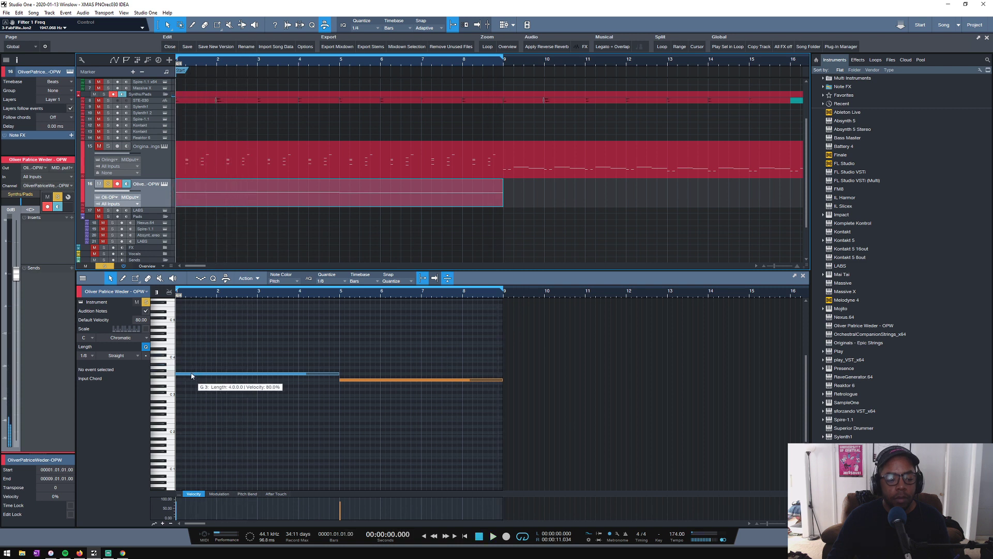
key("space")
- Build four-bar chords by adding D3 and A#2 under the G3 note, and C3 and A2 under the F3 note
left_click_drag(189, 374, 187, 391)
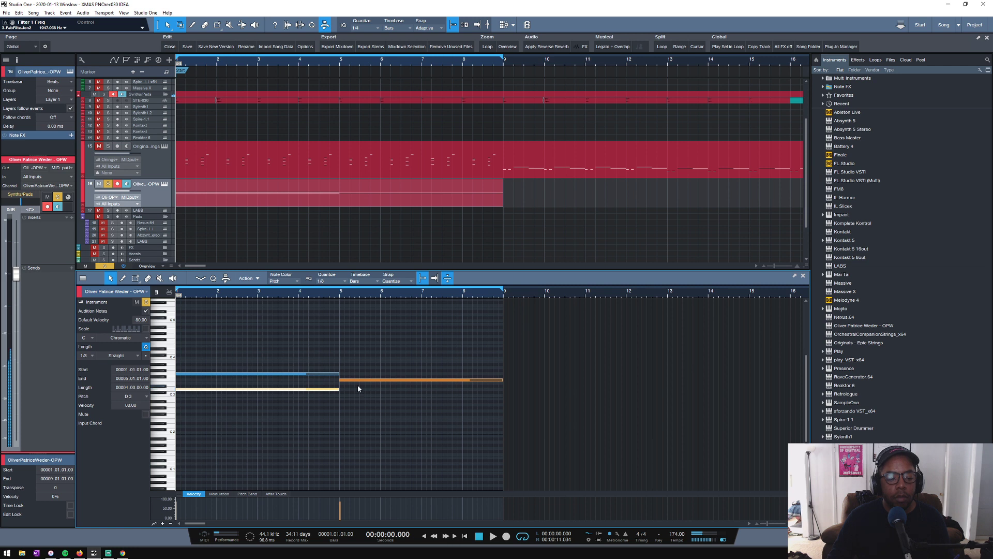
key("d")
left_click_drag(351, 390, 352, 395)
left_click_drag(226, 399, 225, 402)
key("d")
left_click_drag(358, 403, 358, 407)
key("space")
key("space")
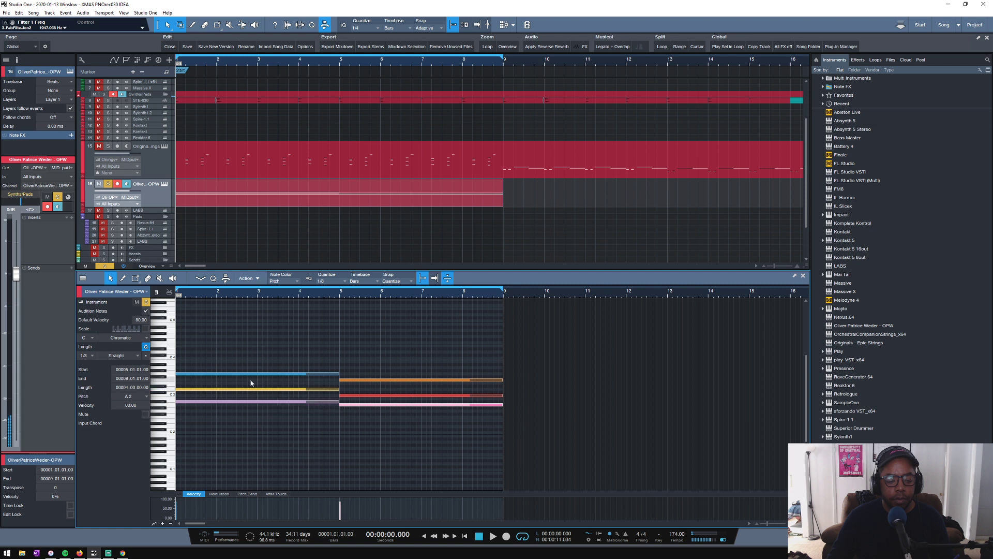
- Select the D3 and C3 notes, drop both one octave to D2 and C2, and play the chords
left_click_drag(253, 379, 258, 394)
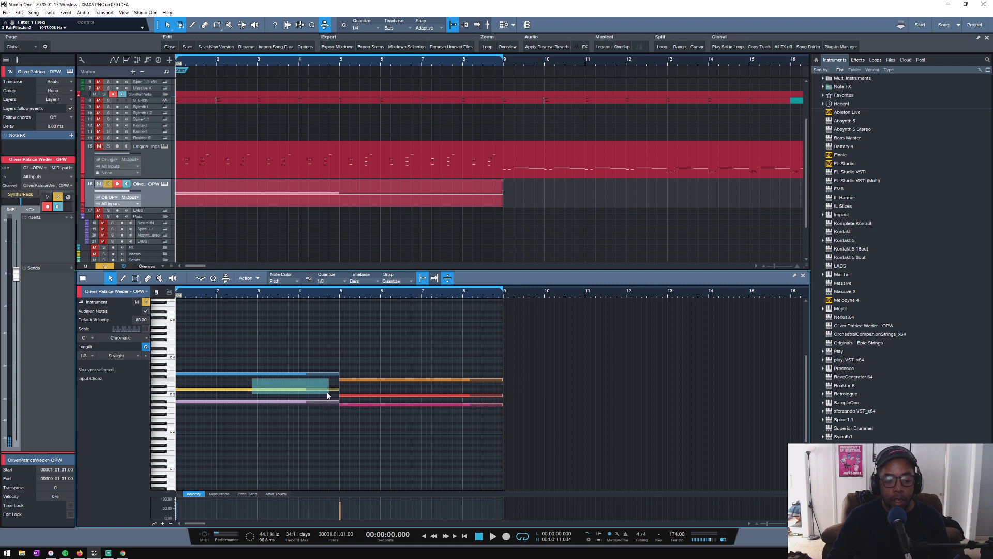
left_click_drag(328, 396, 330, 397)
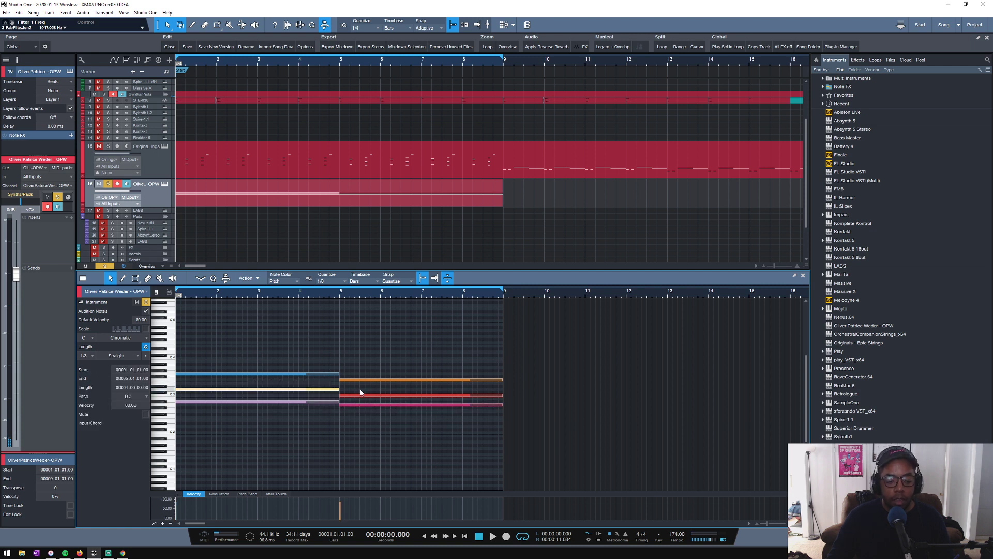
left_click_drag(358, 403, 359, 403)
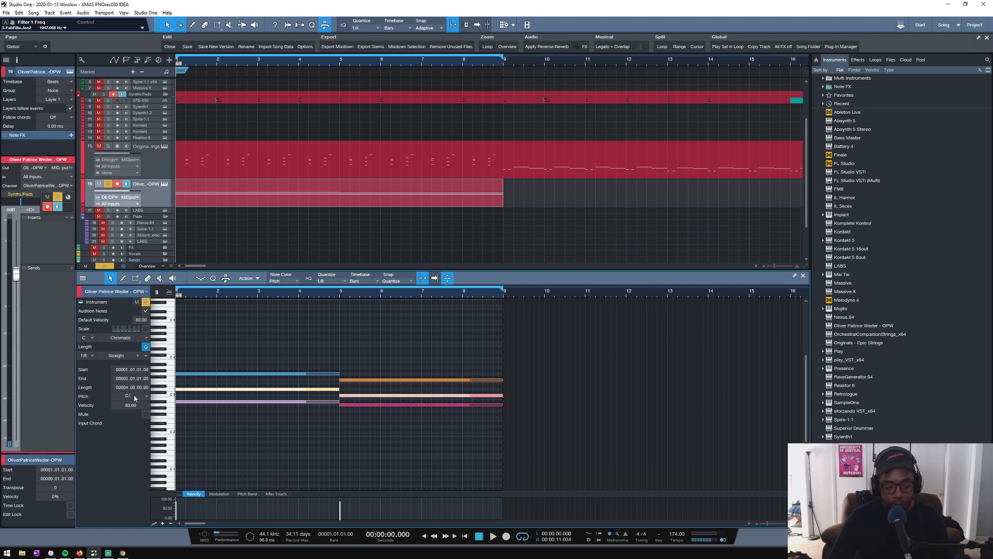
type("2")
key("Return")
left_click(226, 416)
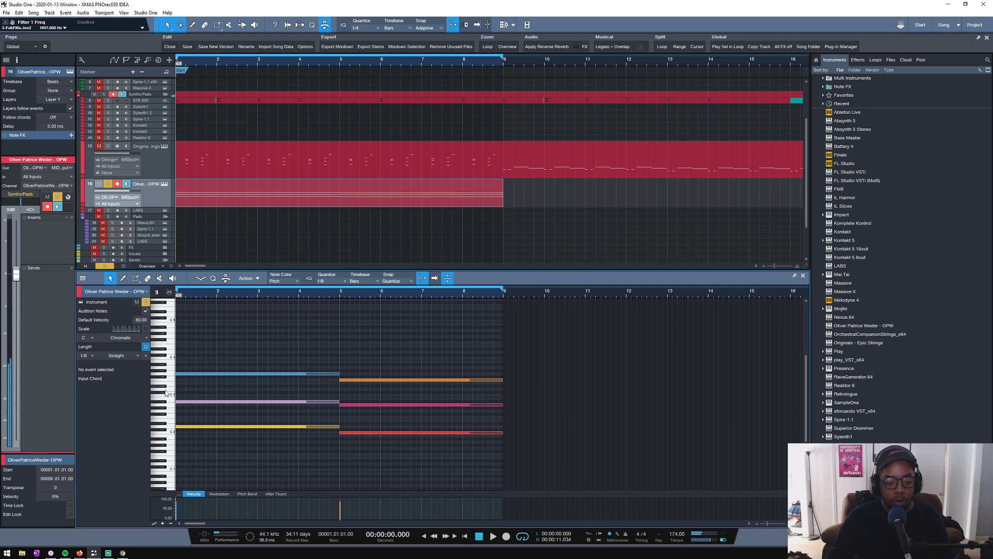
key("space")
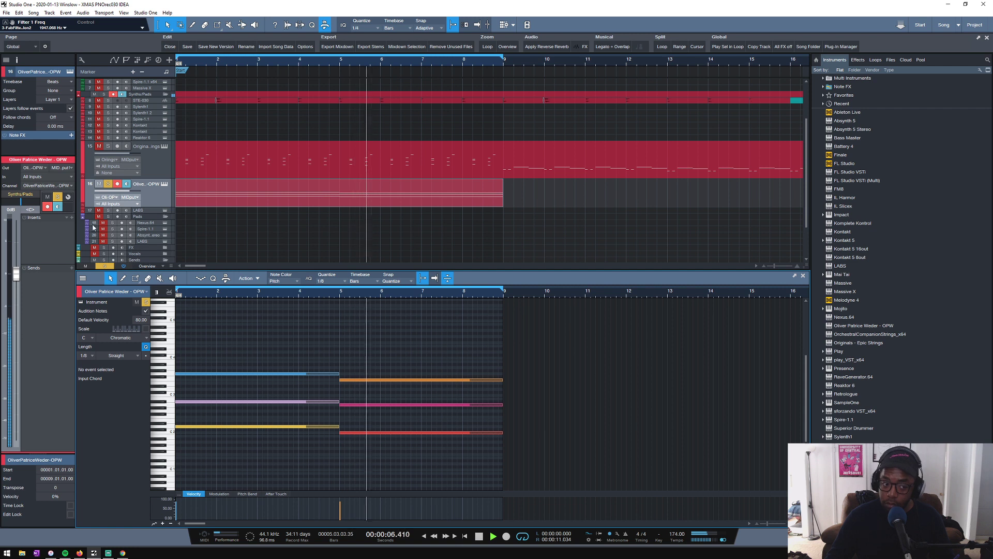
key("space")
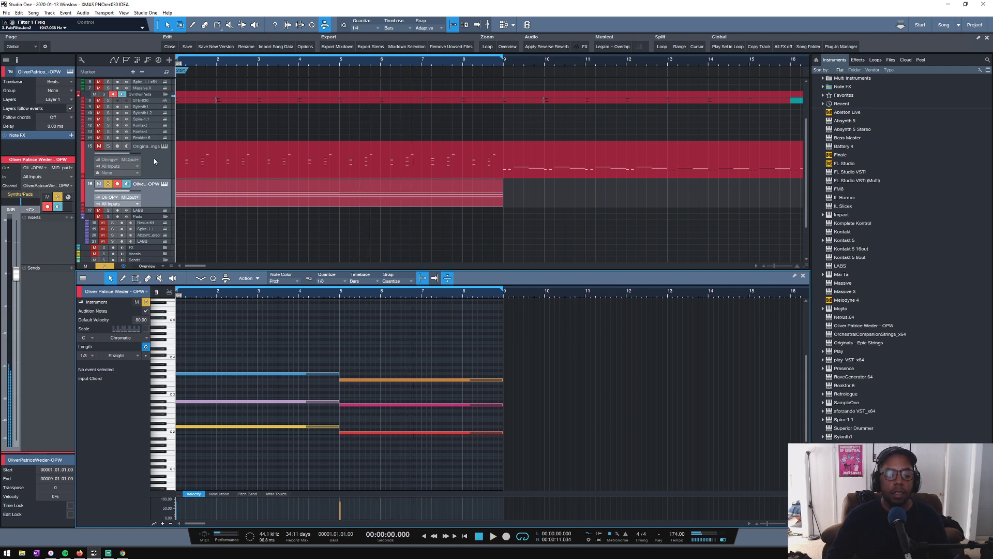
- Solo the Upright Sub track, set the track height to Small and play it with the OPW chords
scroll(202, 201, "down", 2)
left_click(106, 112)
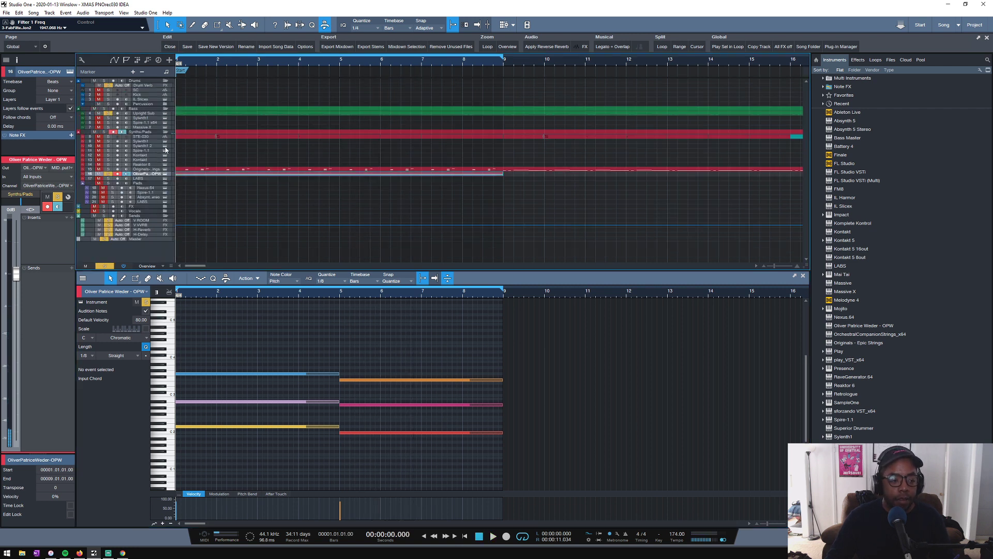
scroll(206, 224, "up", 2)
key("space")
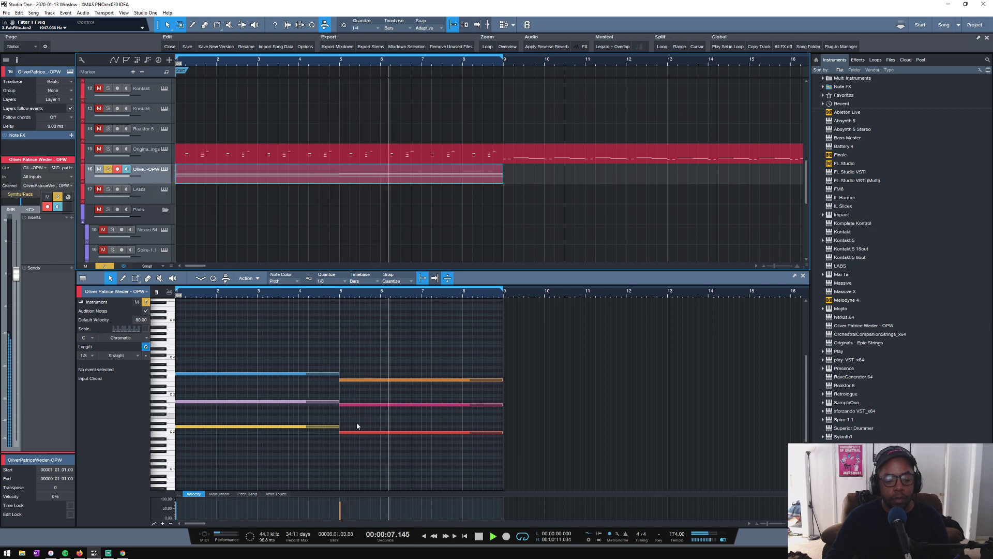
- Play the OPW chords together with the Upright Sub part once more from the start
key("space")
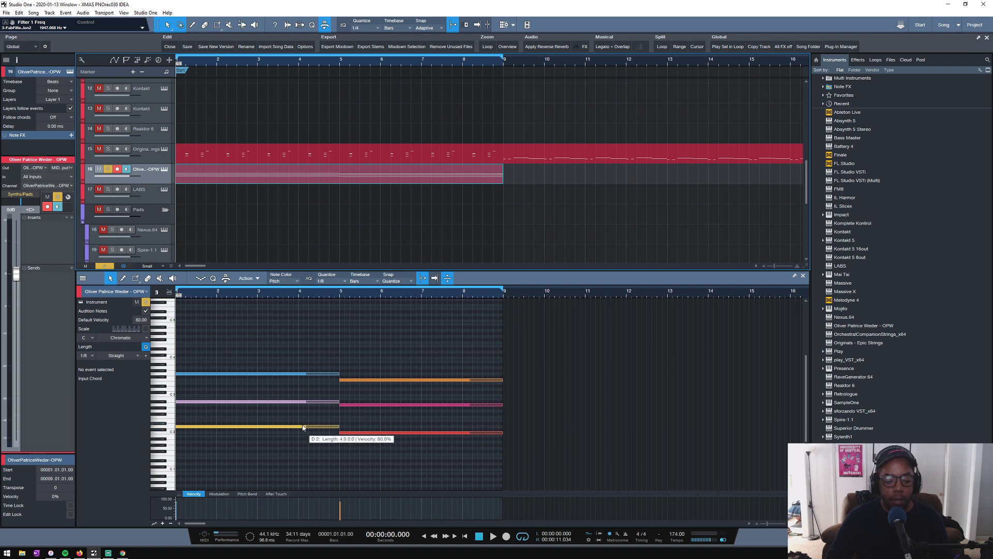
key("space")
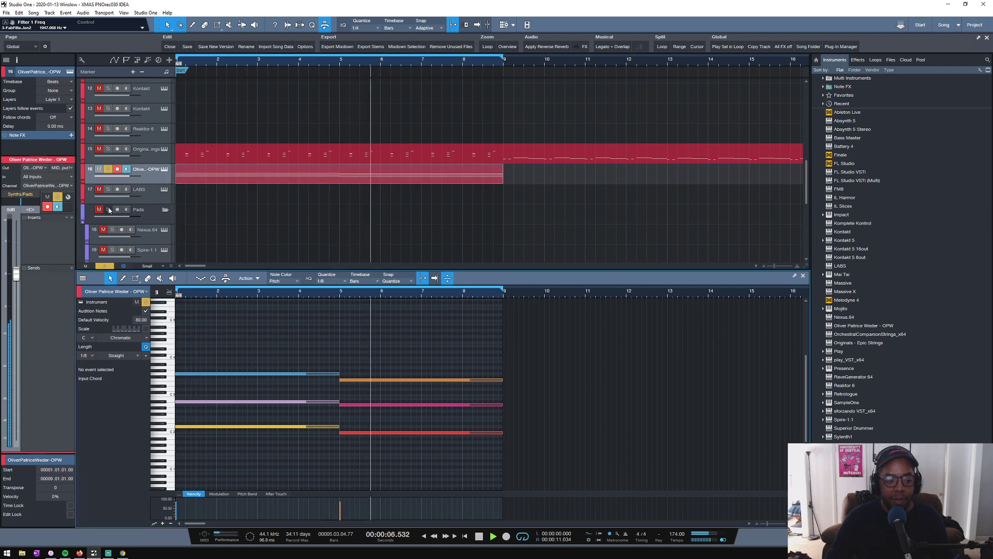
key("space")
- Solo the Epic Strings and STE-030 tracks too, return the playhead to the song start and clear the event selection
scroll(223, 186, "up", 2)
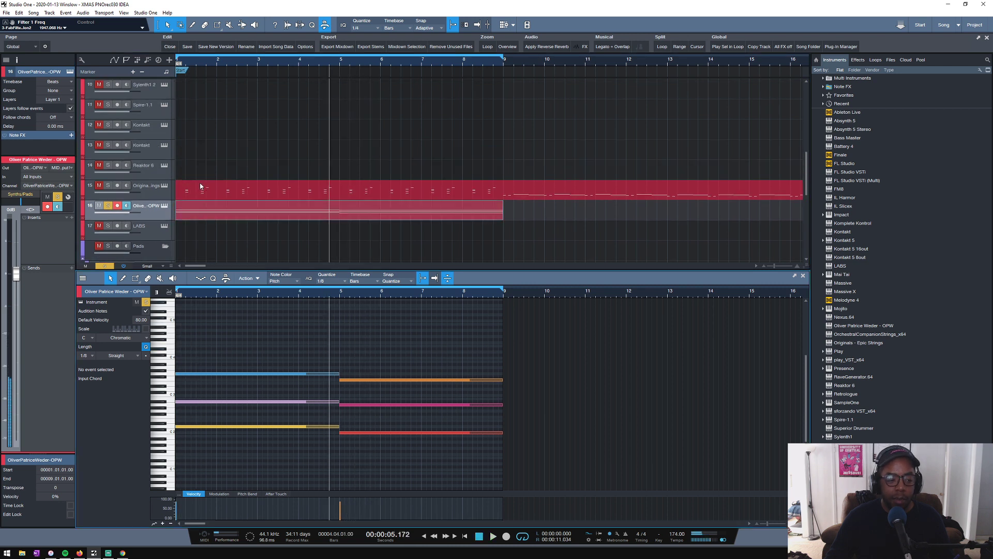
left_click(108, 186)
scroll(202, 168, "down", 1)
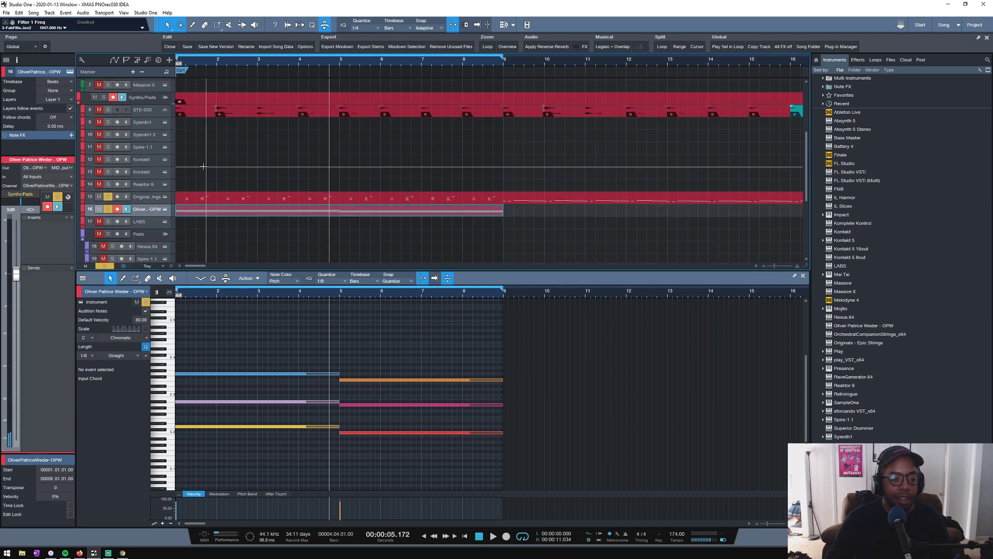
left_click(104, 110)
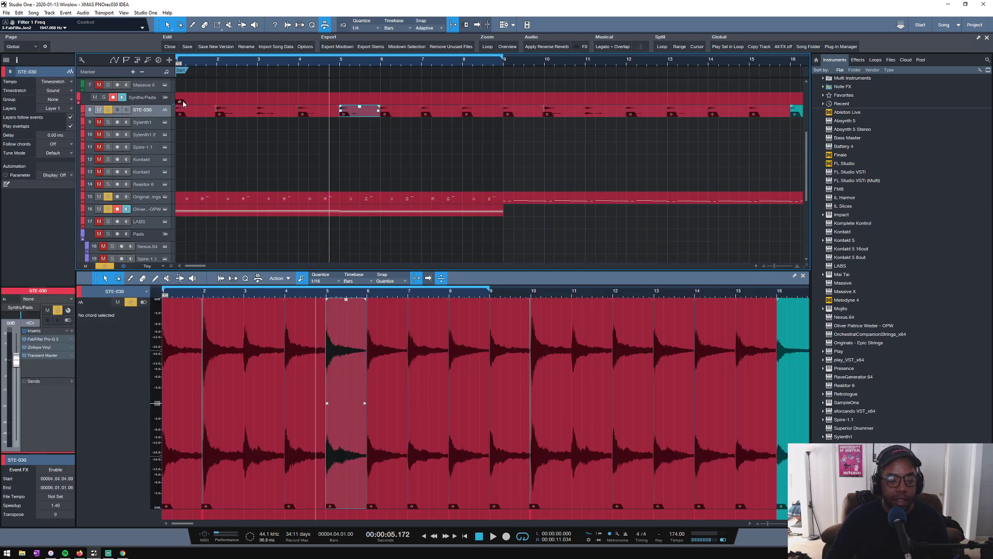
key("Home")
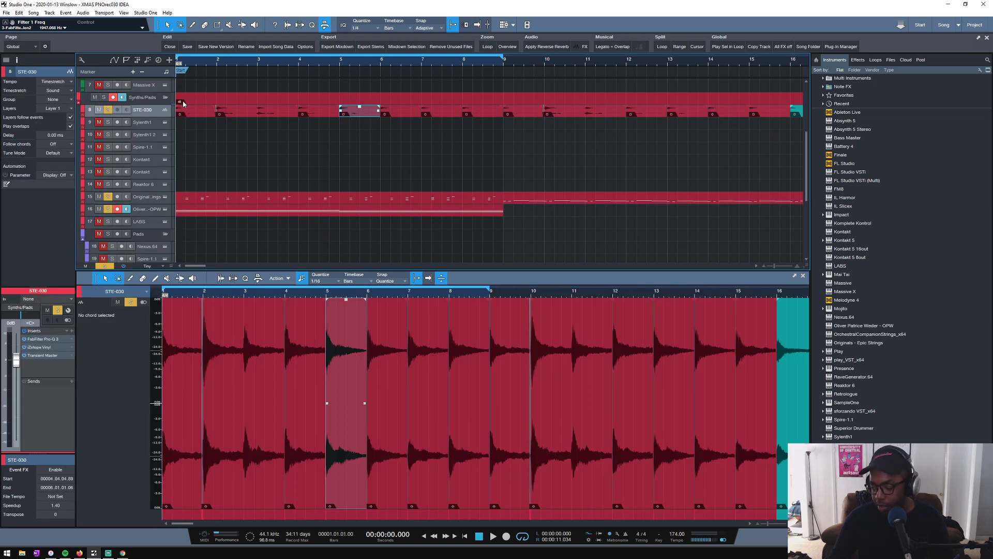
left_click(201, 159)
- Increase the height of the OPW track and play all the soloed parts together
scroll(198, 177, "up", 2)
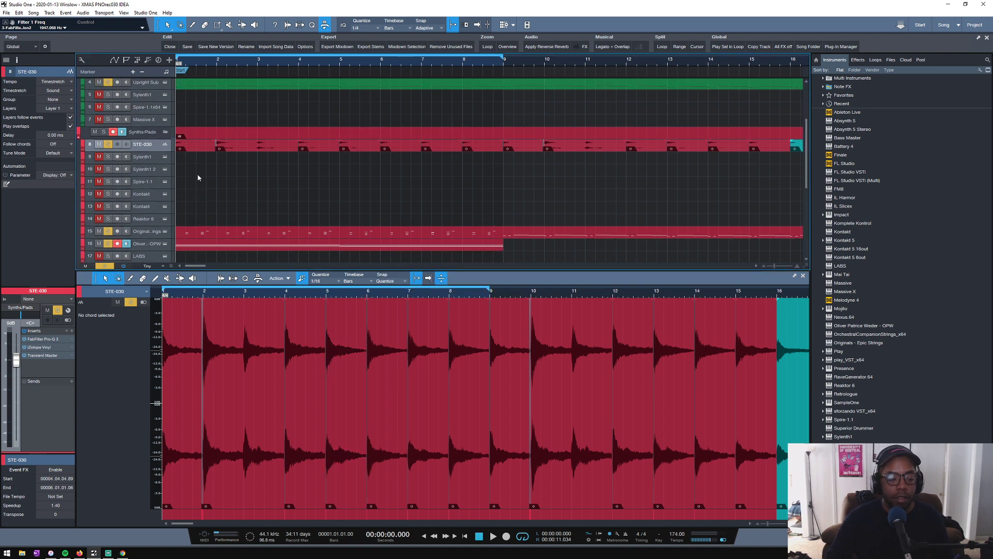
scroll(199, 175, "down", 3)
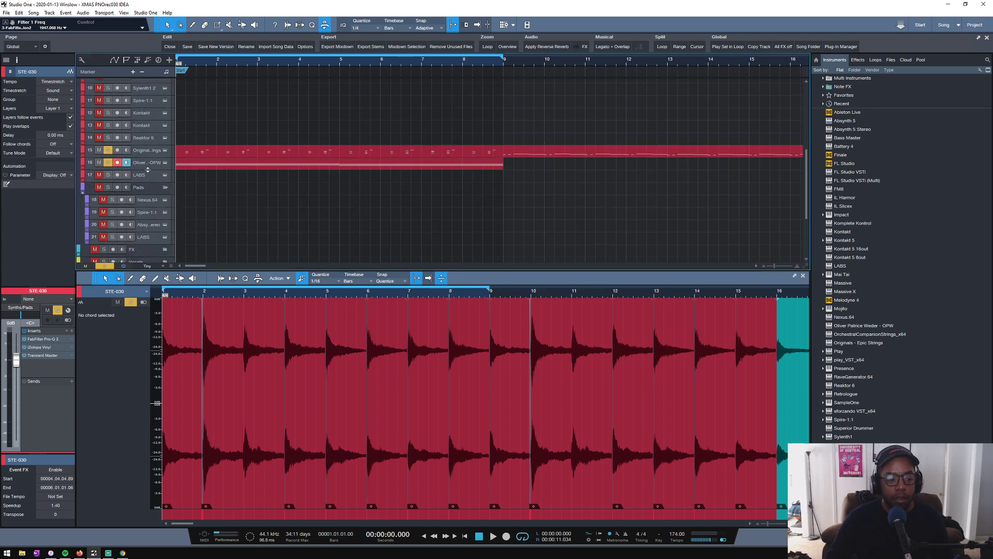
left_click_drag(148, 169, 145, 179)
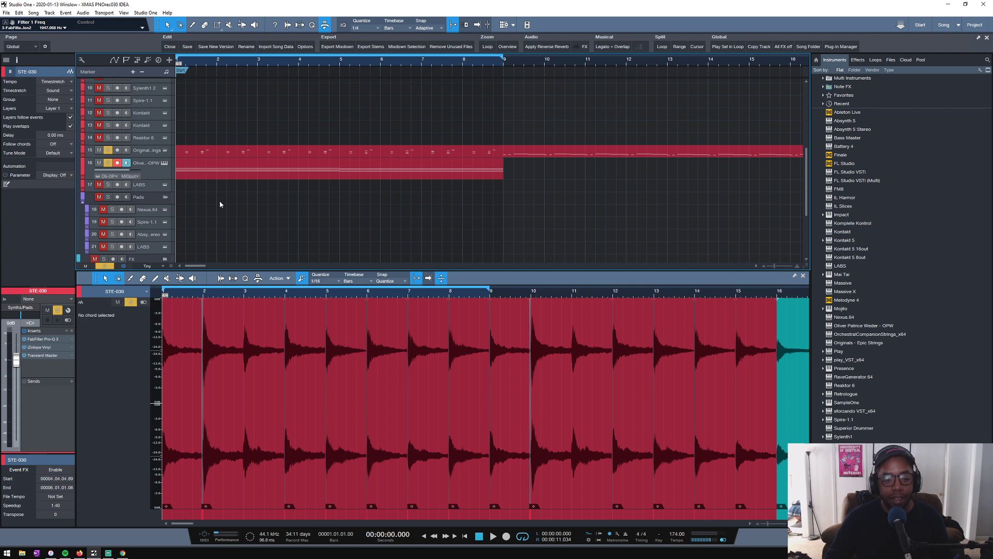
key("space")
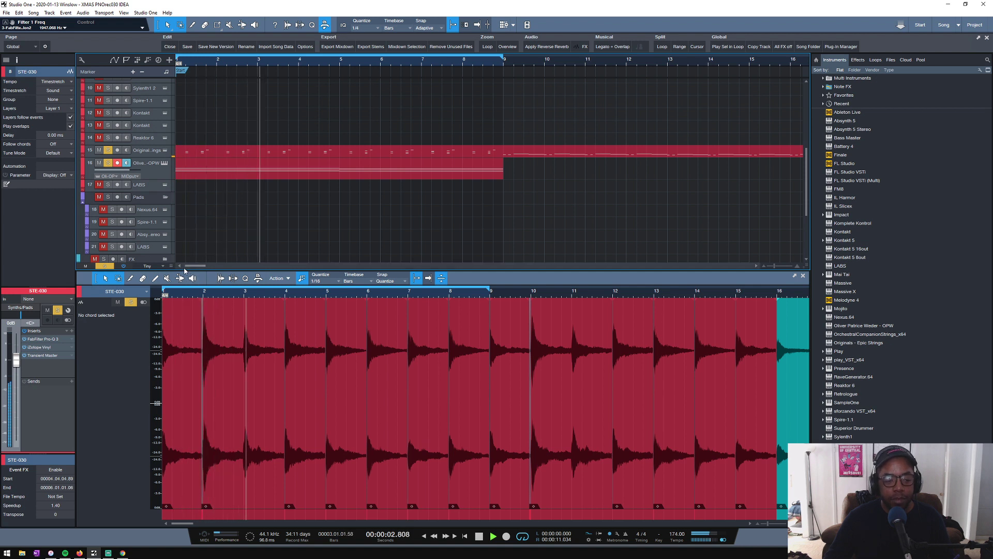
- Select the Epic Strings track, bypass its FabFilter Simplon 2 insert and play the parts from the start
left_click(144, 155)
key("space")
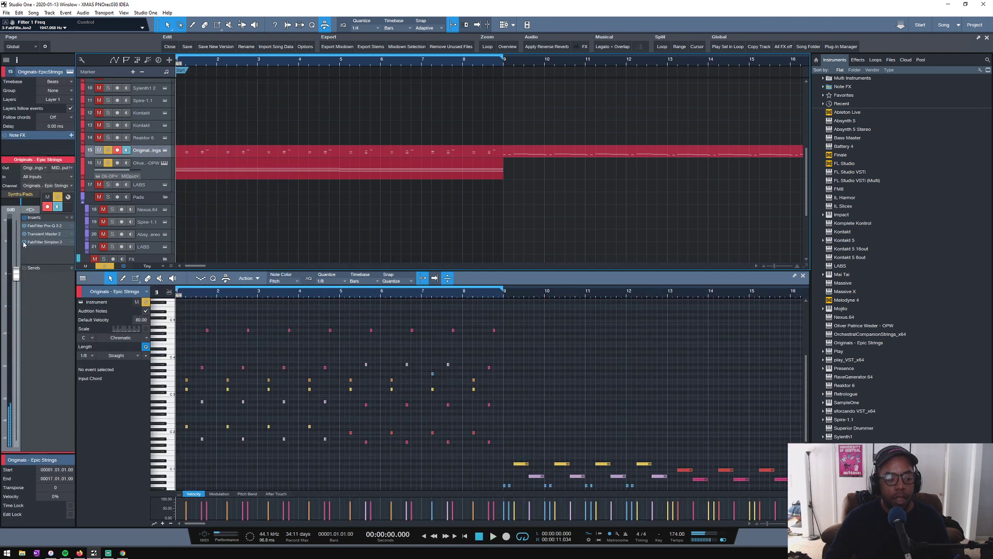
key("space")
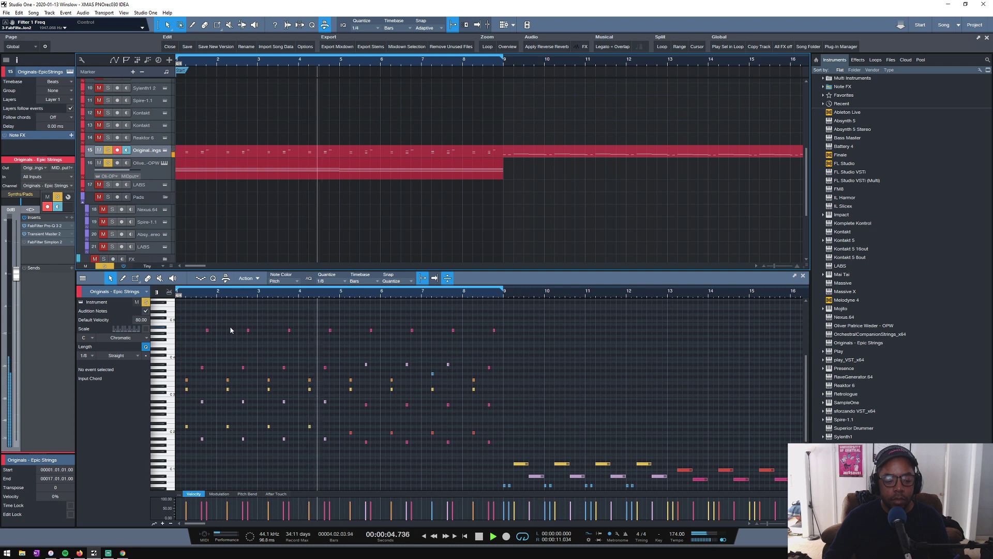
key("space")
- In the OPW part's first chord, raise the D2 note to D3 and lower the A#2 note to A2, and play it
left_click(375, 174)
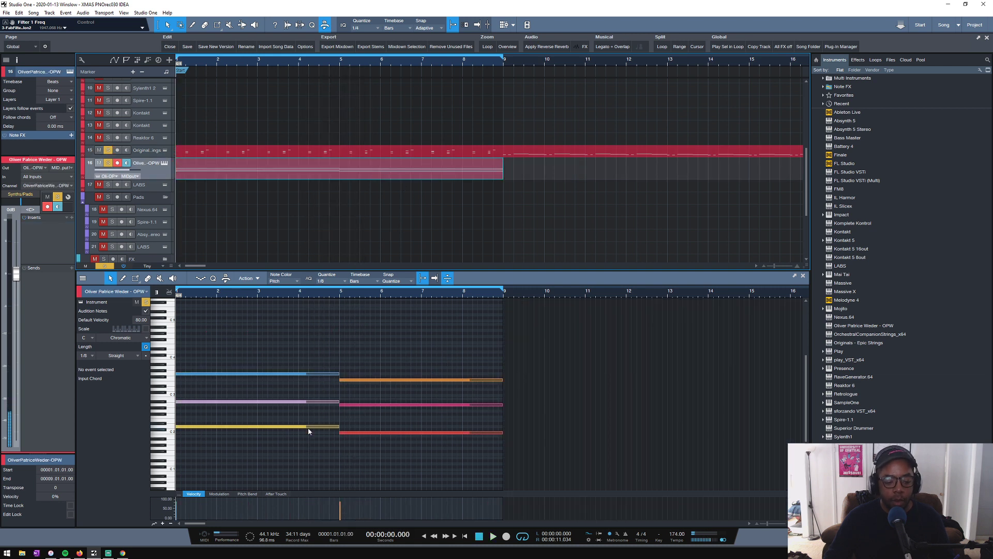
left_click(301, 373)
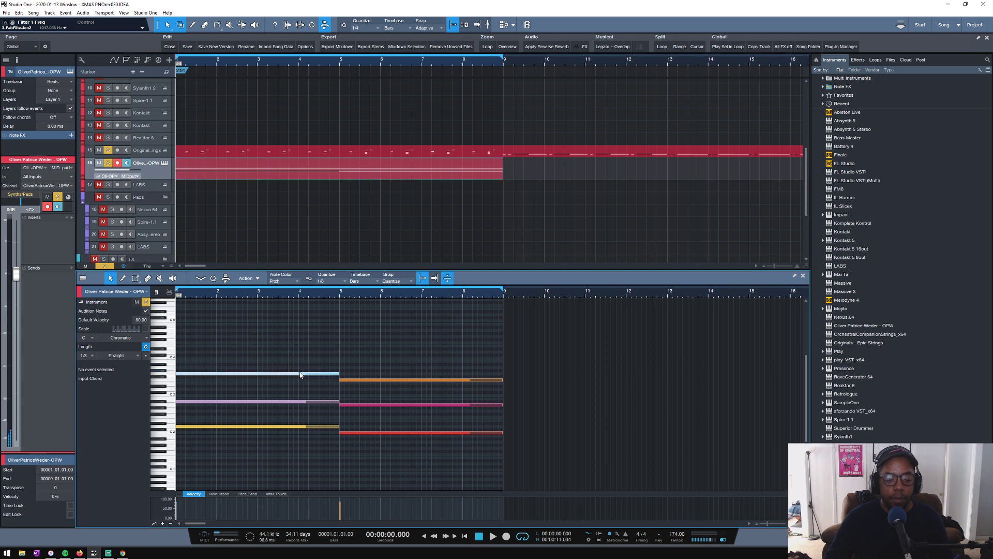
left_click(295, 402)
left_click_drag(296, 406, 263, 399)
key("space")
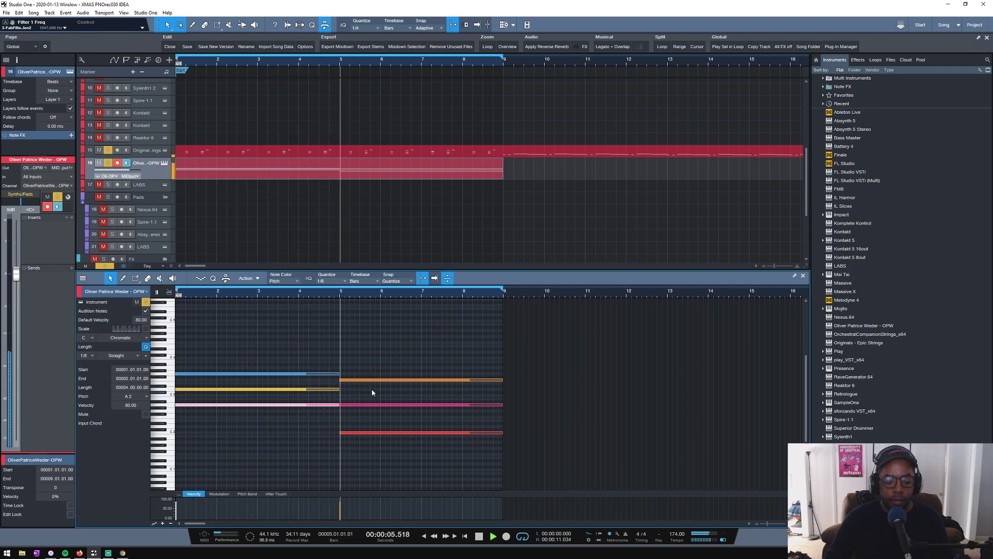
key("space")
- Audition the chord notes, raise the second chord's A2 note to C3 and its C2 note to F2, and play both chords
left_click(342, 380)
left_click(324, 374)
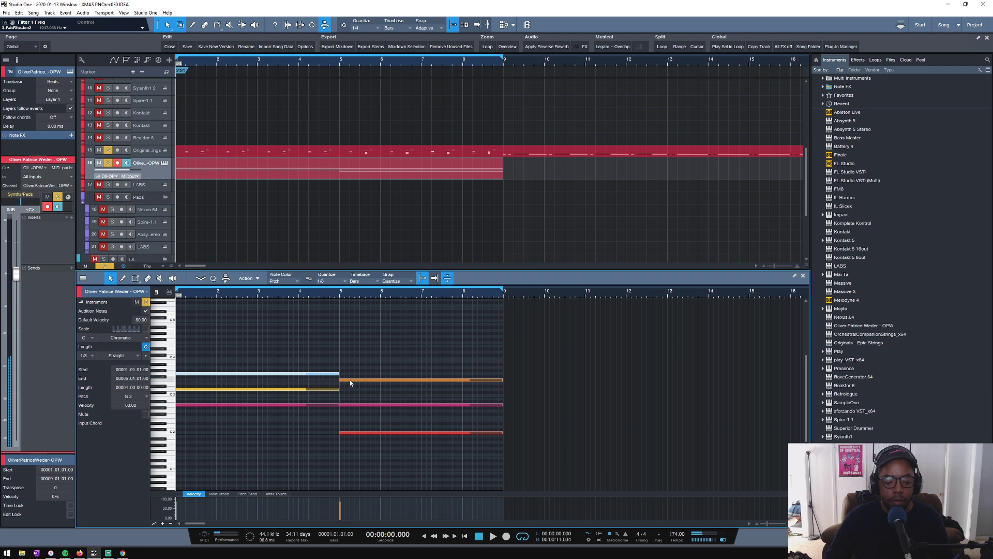
left_click(351, 381)
left_click(329, 390)
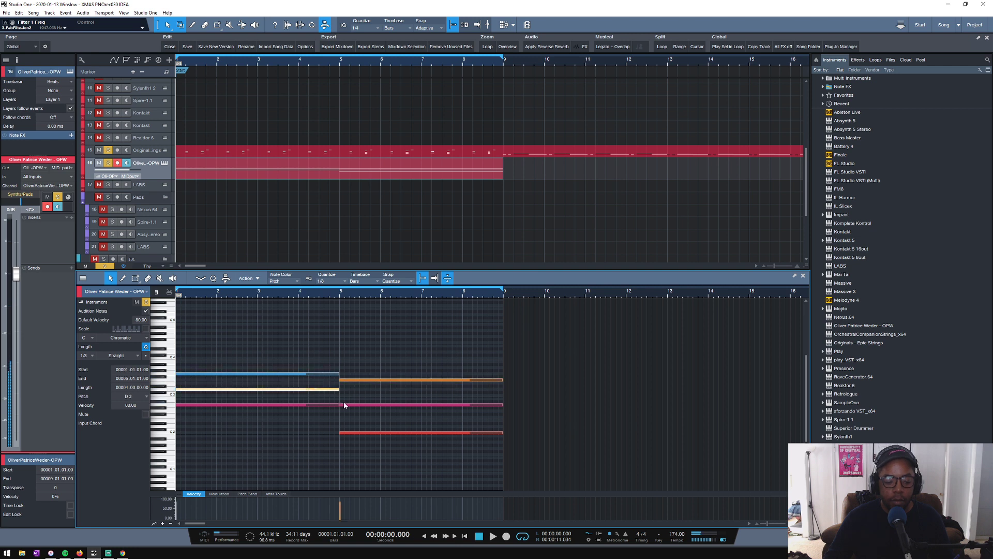
left_click(343, 402)
left_click_drag(350, 406, 348, 395)
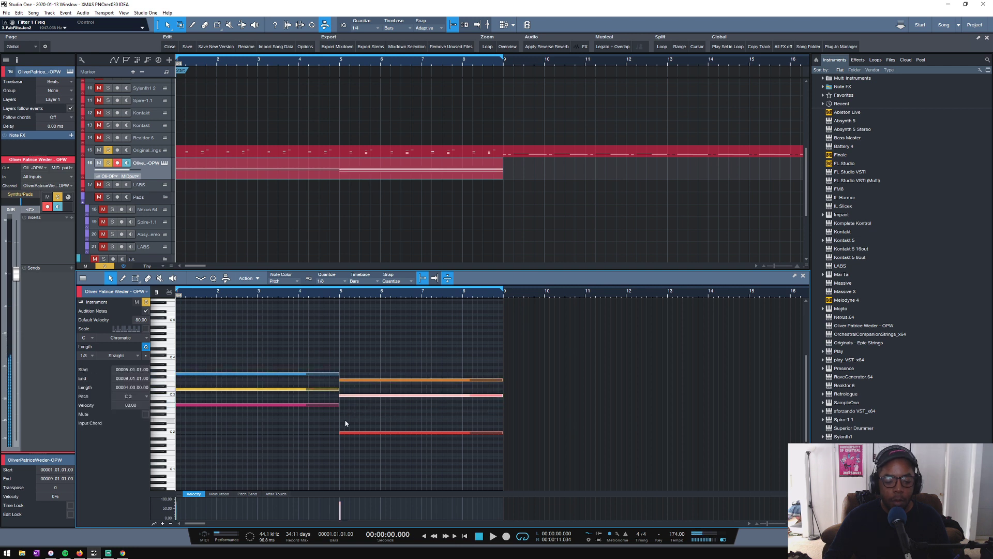
left_click(331, 405)
left_click_drag(346, 432, 347, 417)
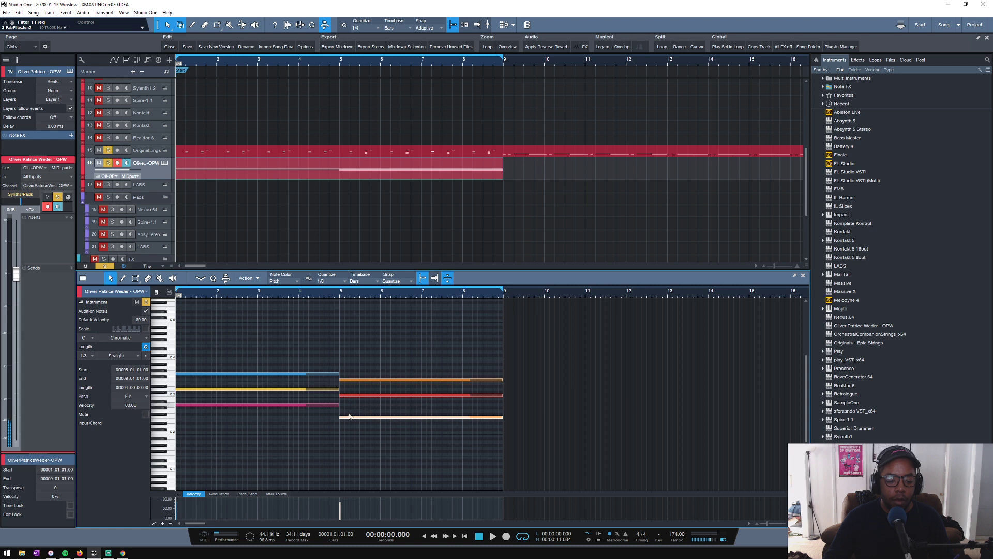
key("space")
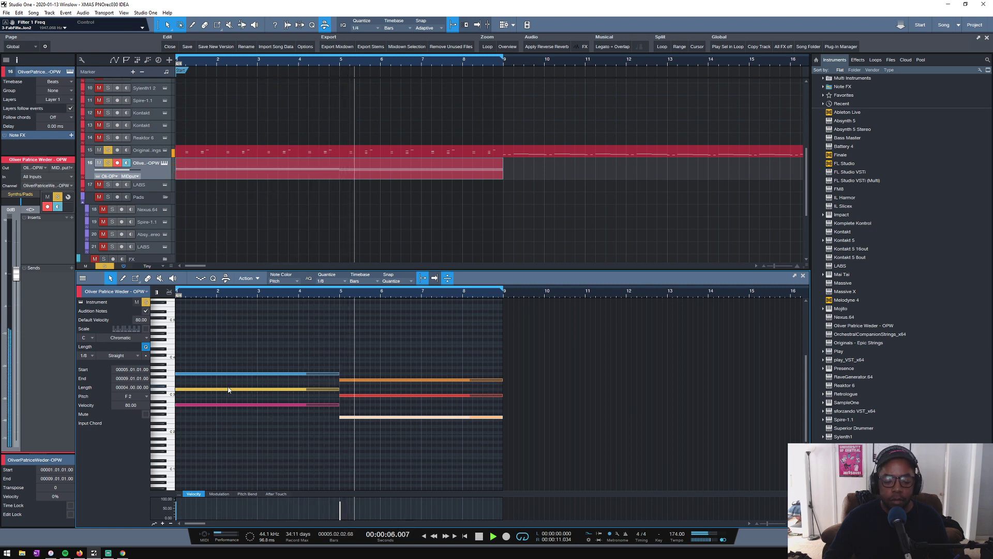
key("space")
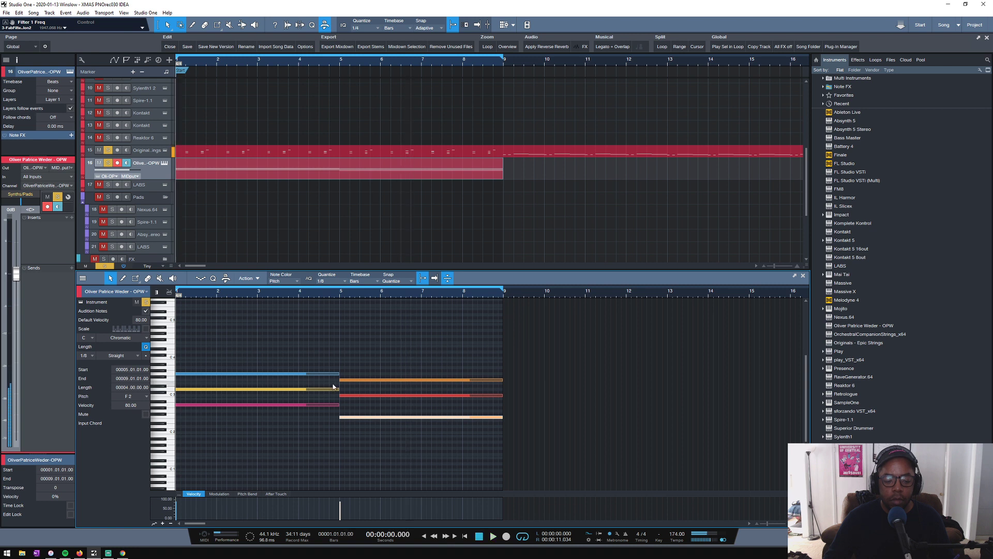
- Drop the D3 and C3 notes one octave to D2 and C2, and play the chords with the OPW volume lowered to -12.6 dB
left_click_drag(354, 394, 320, 399)
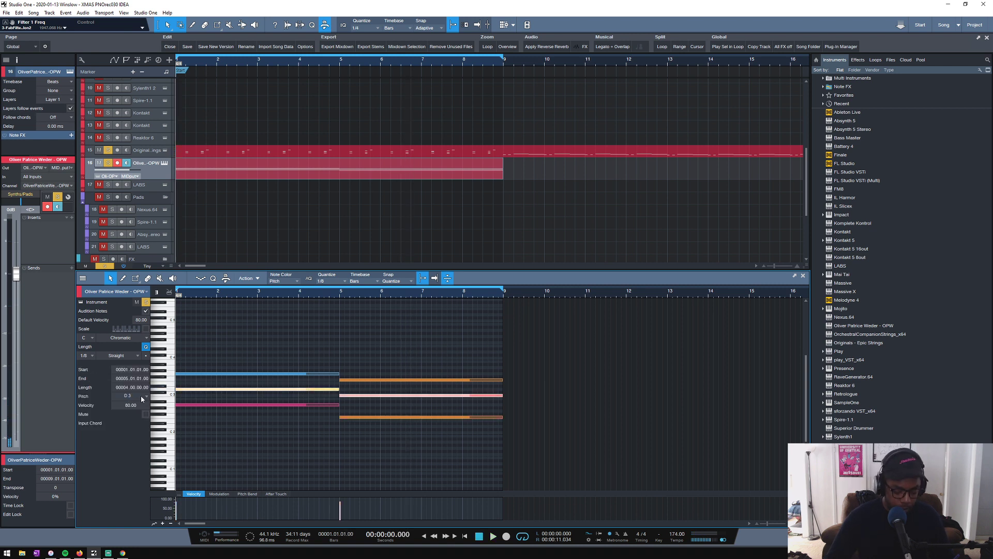
key("shift+Down")
left_click(234, 360)
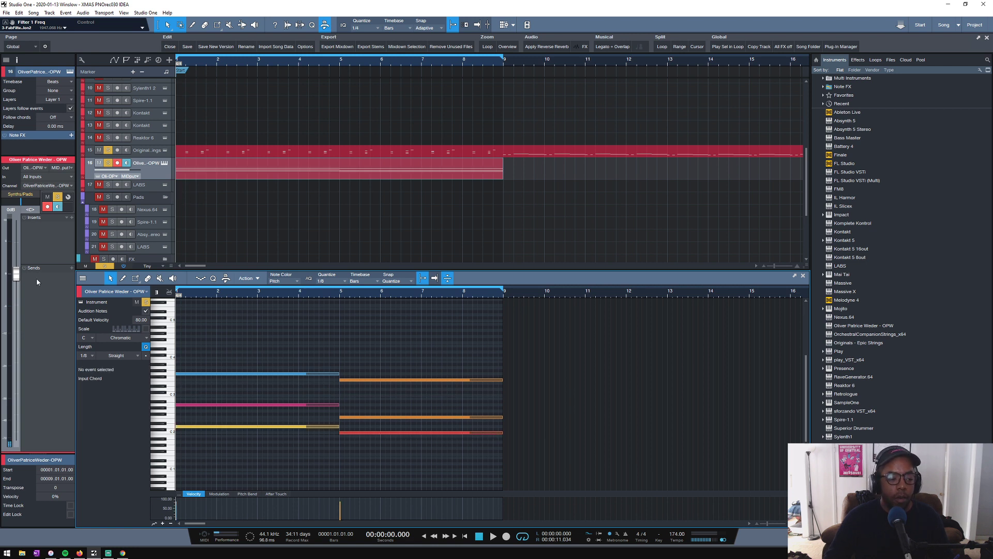
key("space")
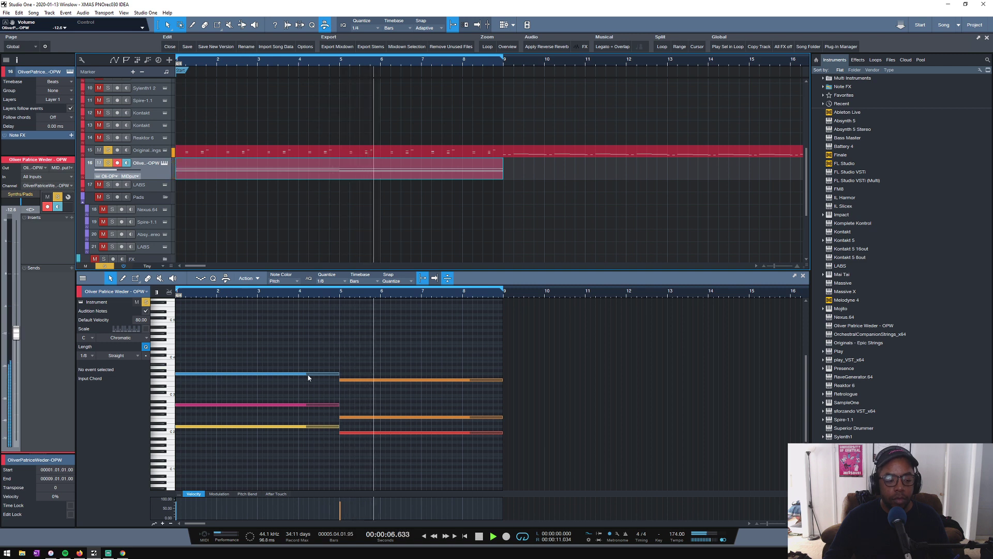
key("space")
- Audition the notes of both chords and try the second chord's F2 note at C3 and at A2
left_click(361, 432)
left_click(363, 417)
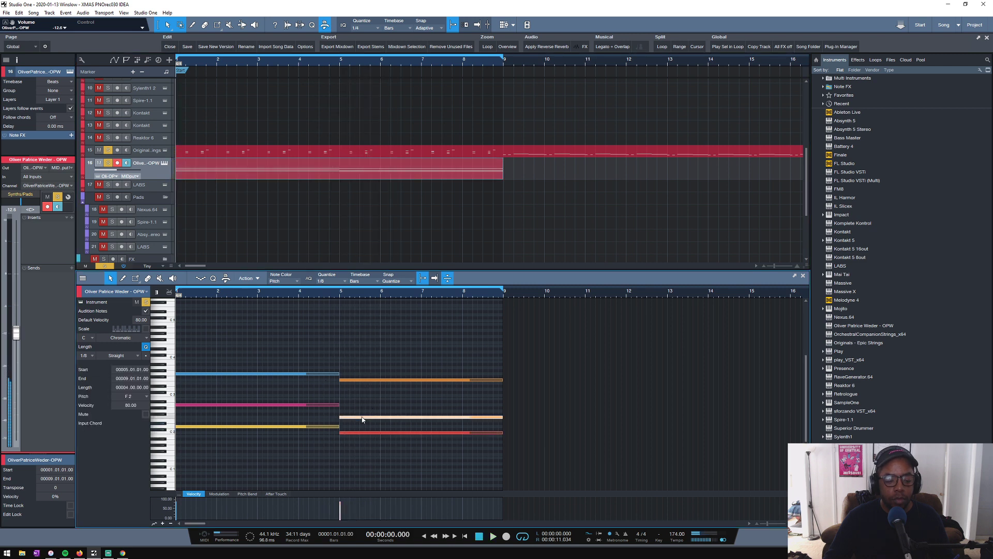
left_click(358, 381)
left_click(334, 373)
left_click(344, 380)
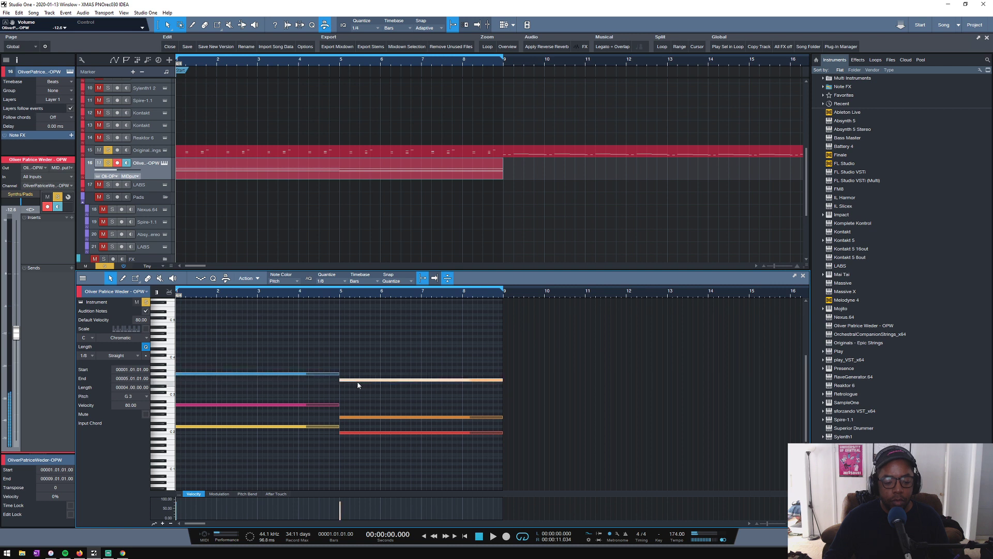
left_click(333, 405)
left_click_drag(351, 419, 352, 395)
left_click(361, 407)
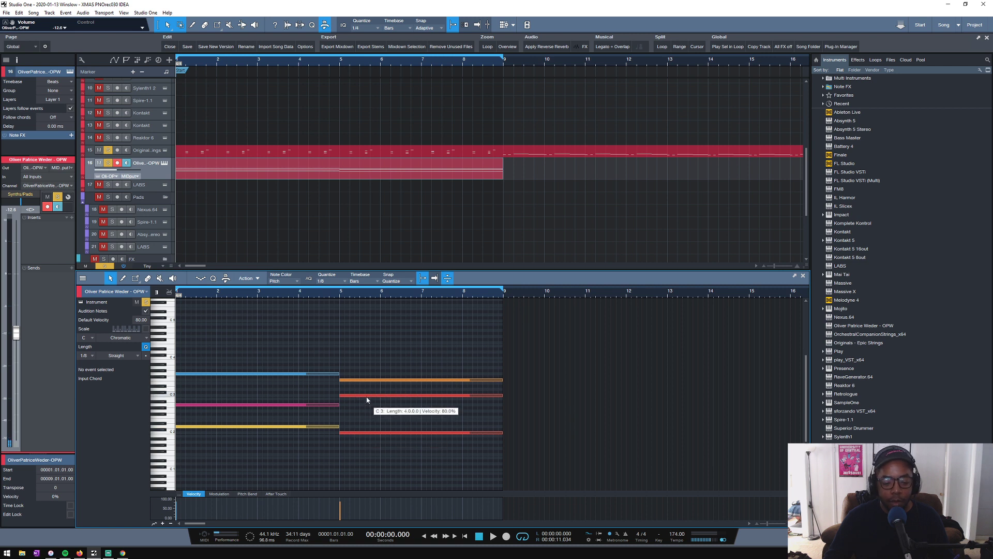
mouse_move(367, 400)
left_mouse_down()
mouse_move(366, 420)
mouse_move(367, 400)
left_mouse_up()
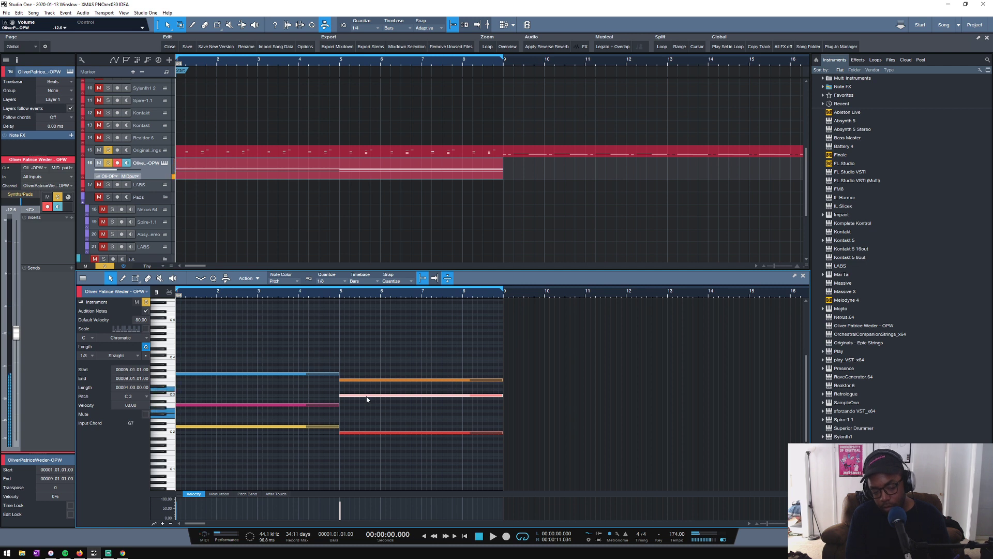
left_click_drag(367, 399, 367, 403)
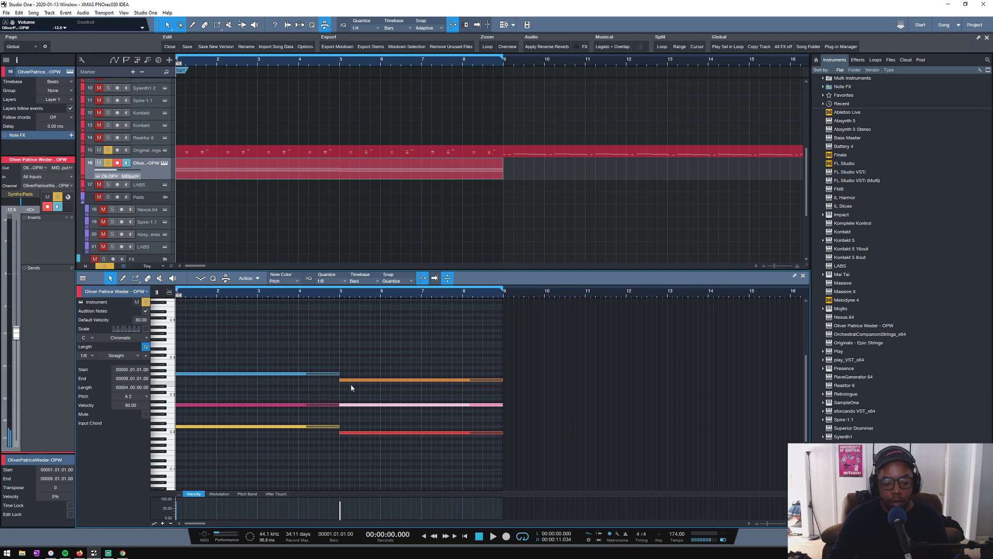
- Play the second chord from bar 5, first with the Epic Strings track and again with that track unsoloed
left_click(339, 298)
key("space")
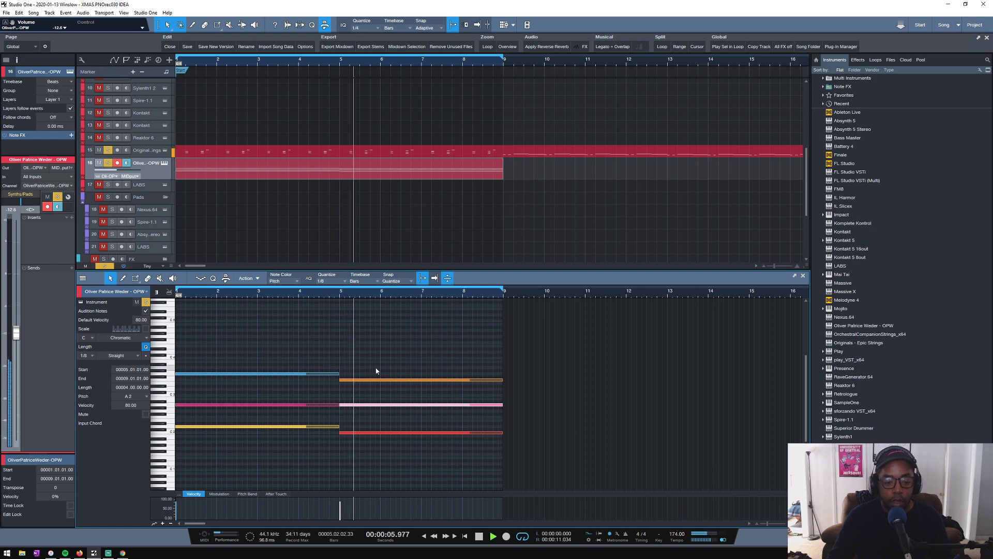
key("space")
left_click(108, 150)
key("space")
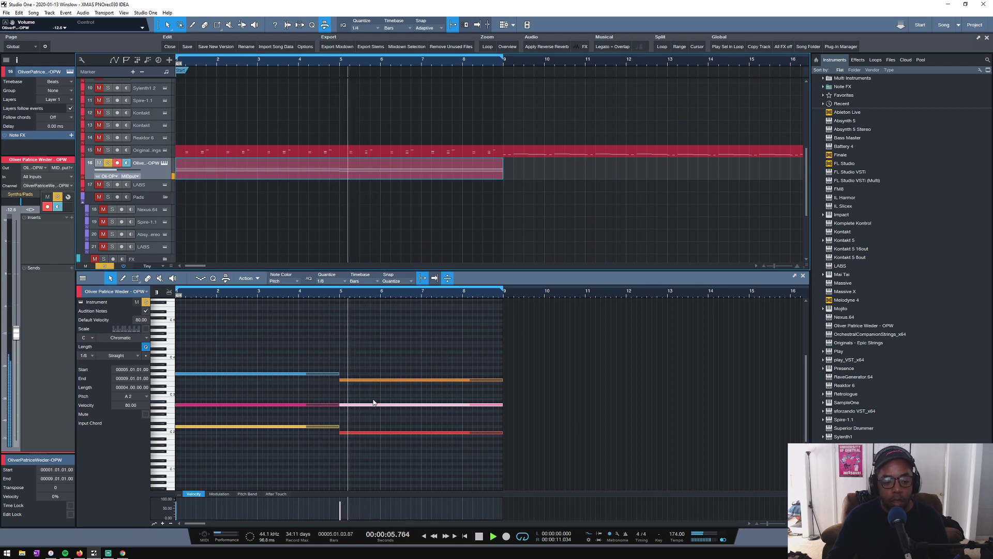
key("space")
- Lower the second chord's A2 note to G2 and play the change between the two chords
left_click(346, 403)
left_click_drag(345, 405, 347, 412)
key("space")
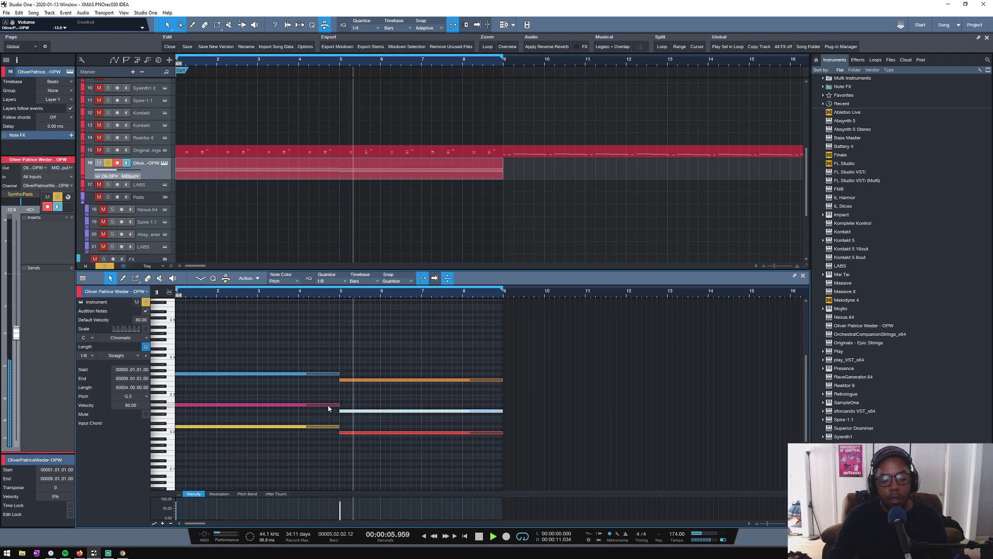
left_click(288, 296)
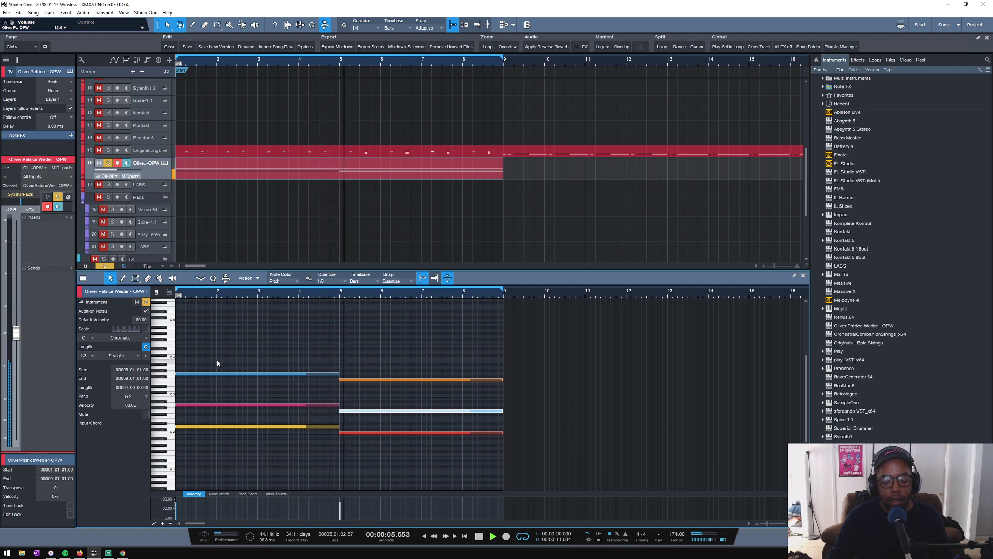
key("space")
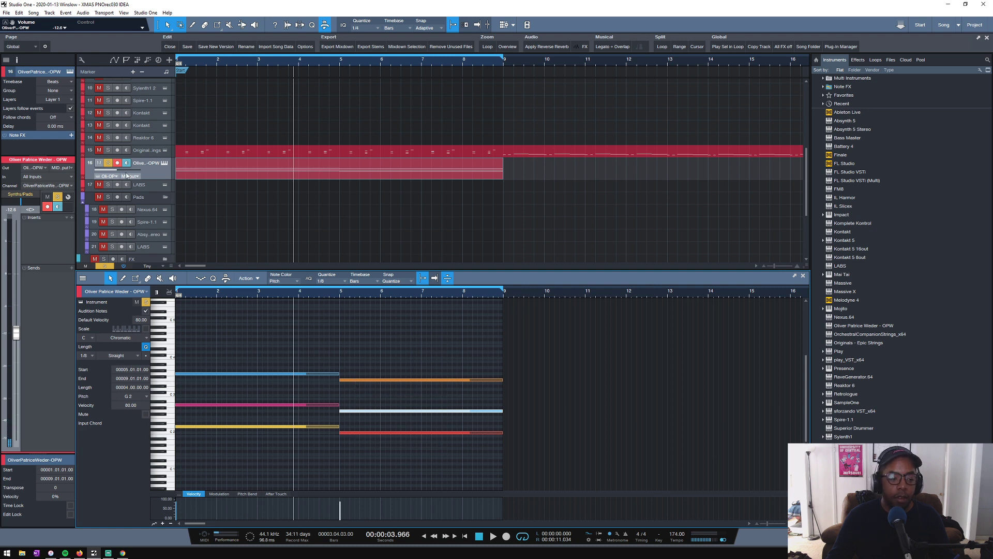
- Solo the Epic Strings track and play it with the OPW track across the change between the two chords
left_click(109, 150)
scroll(254, 108, "up", 3)
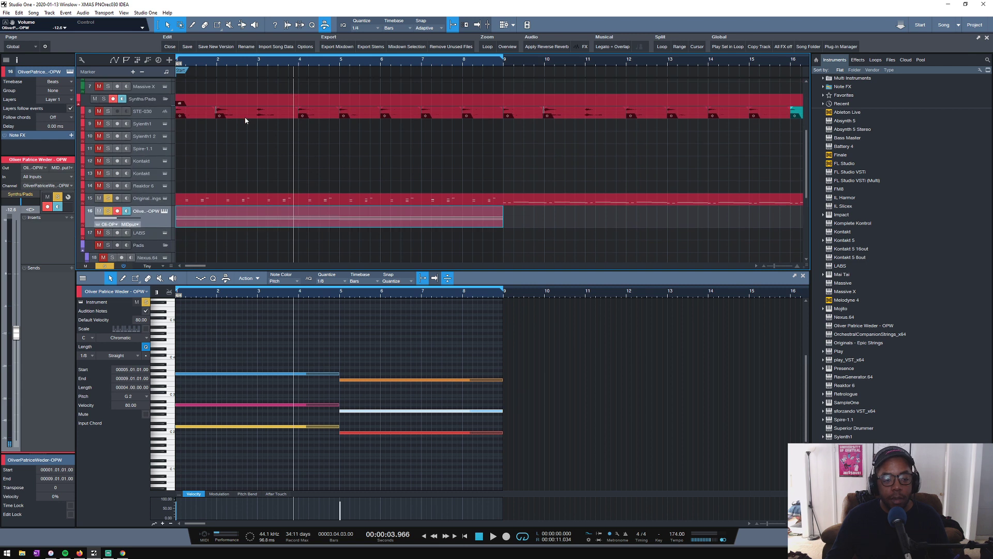
key("space")
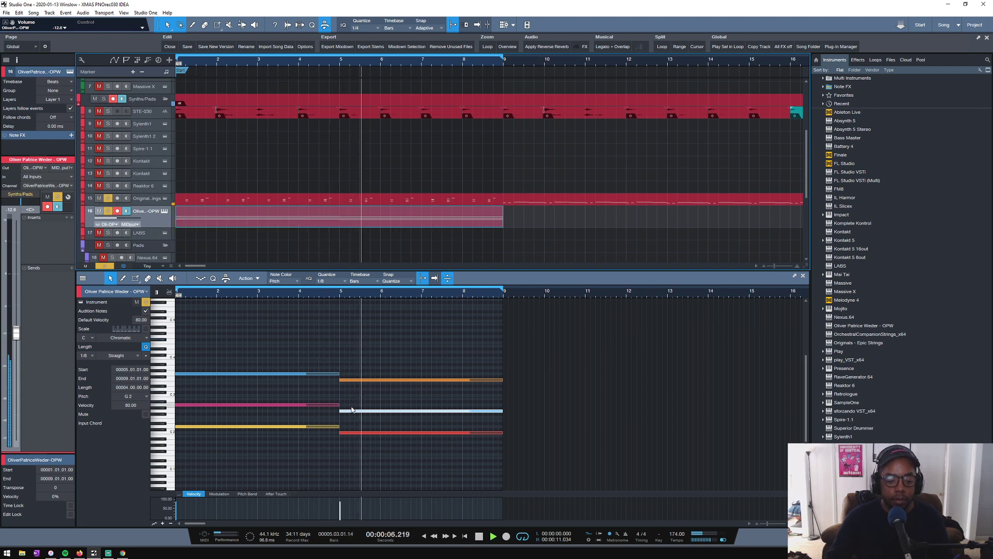
key("space")
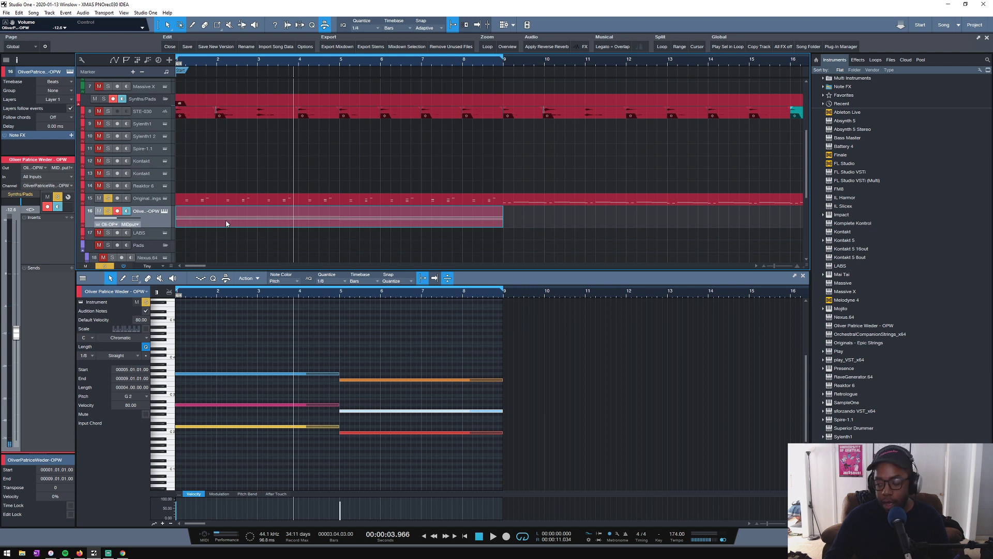
- Audition the notes of the second chord and play the opening bars from the start of the song
left_click(353, 383)
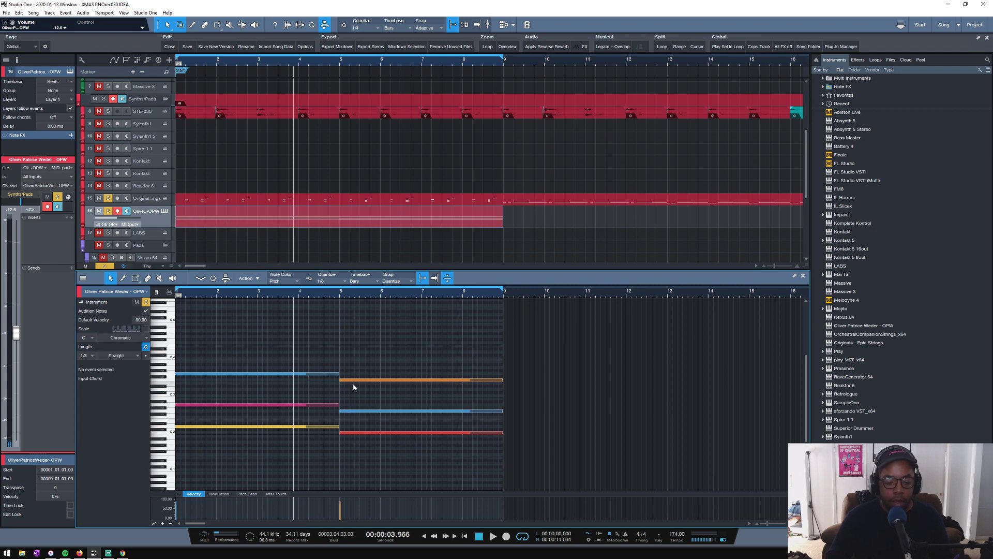
left_click(355, 381)
left_click(352, 412)
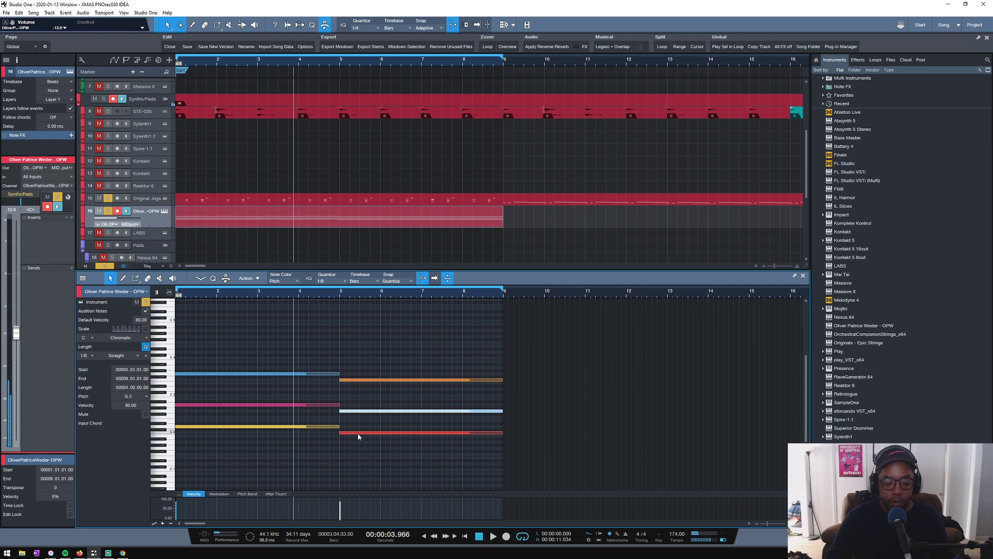
left_click(358, 433)
left_click(359, 411)
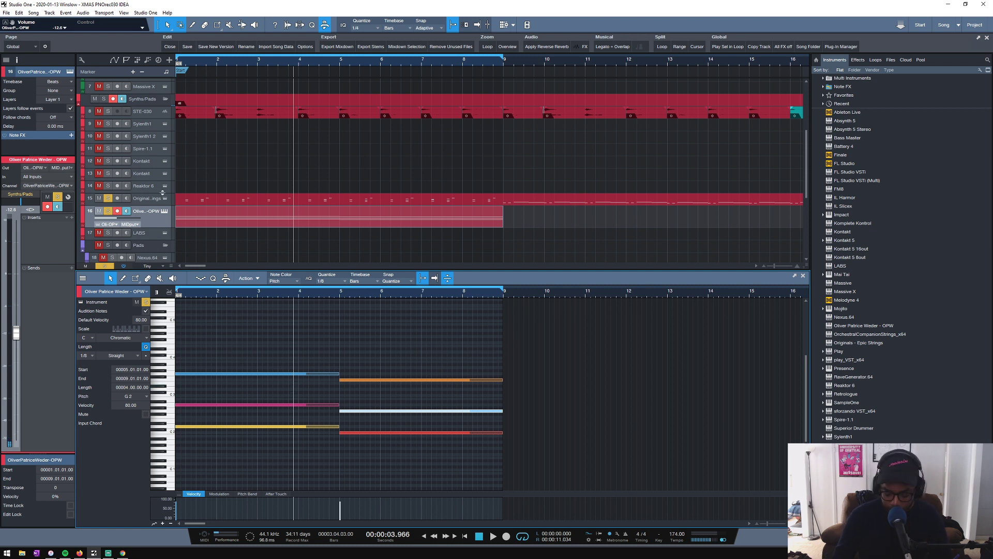
key("Home")
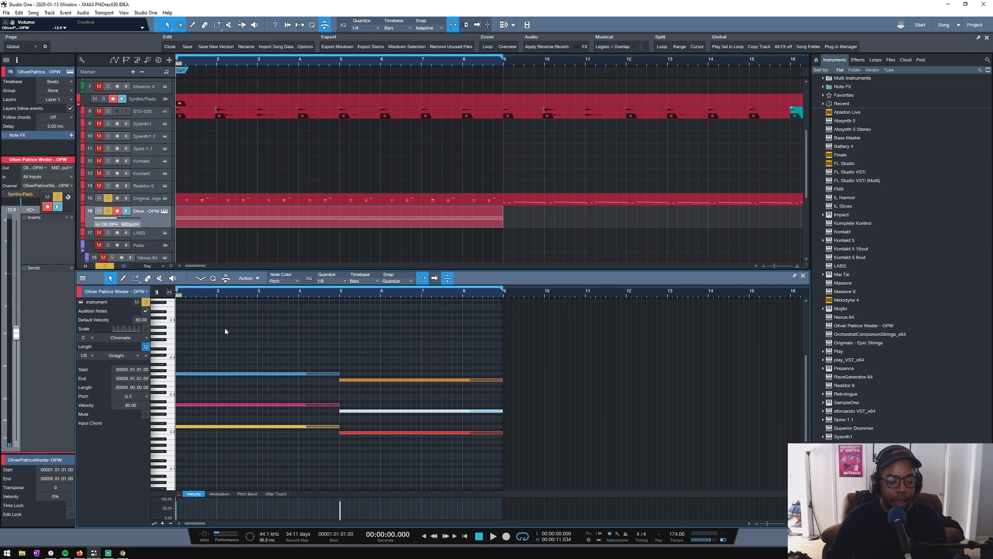
key("space")
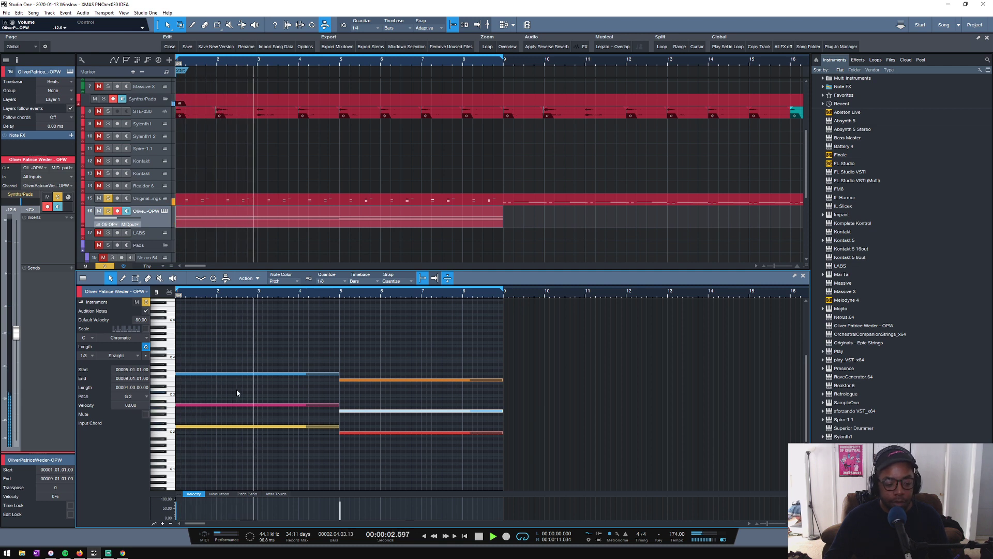
key("space")
- Revoice the first chord by raising G3 to A3, A2 to D3 and D2 to G2
left_click(199, 373)
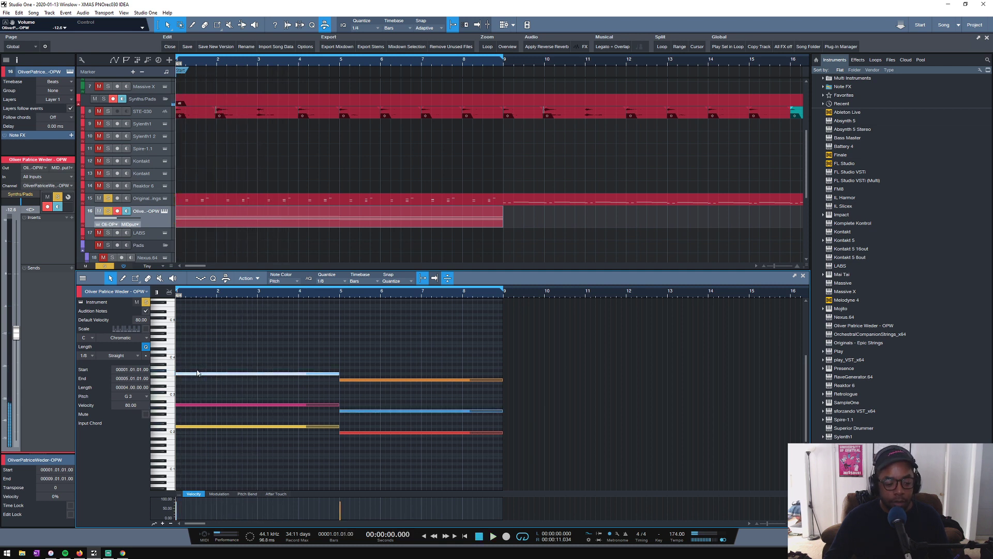
key("Up")
key("Up")
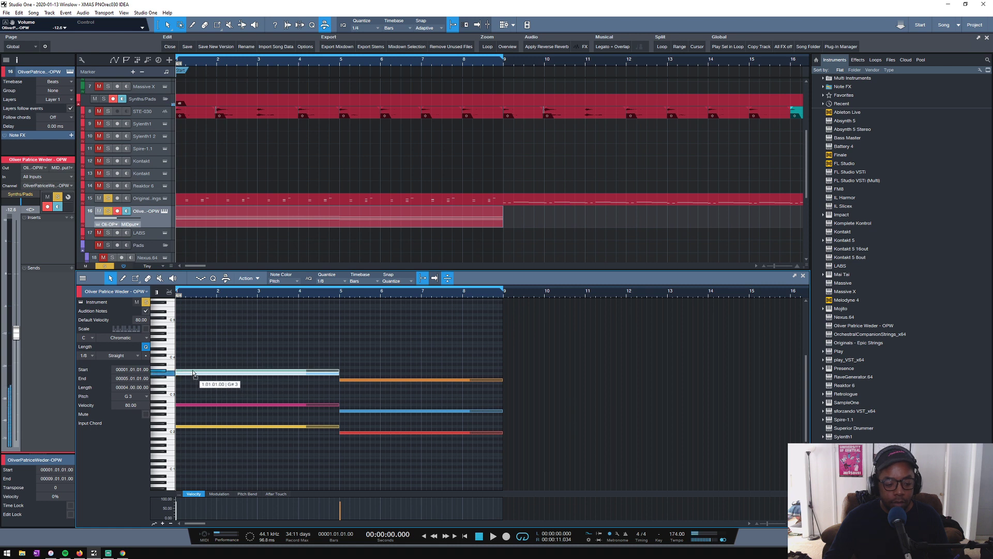
key("space")
key("space")
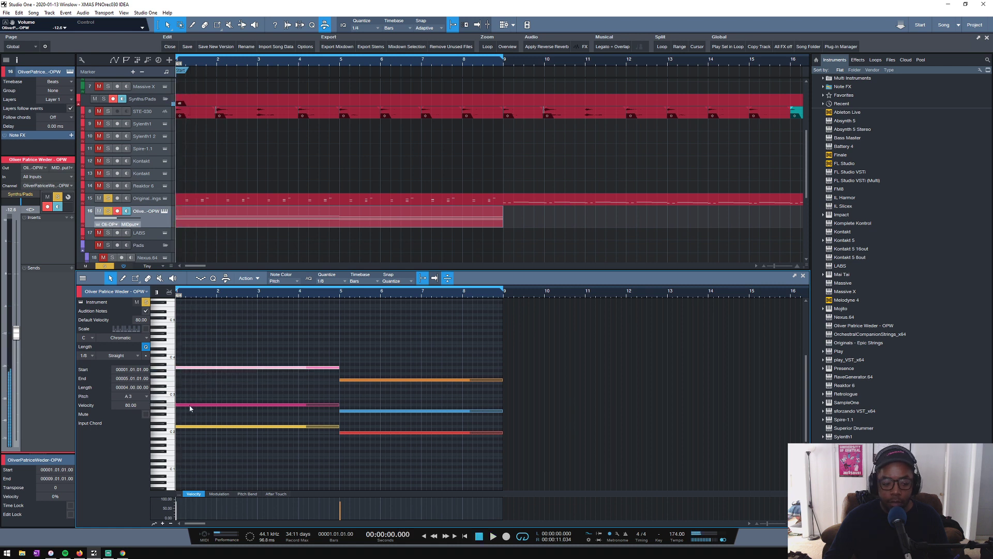
left_click_drag(189, 404, 185, 389)
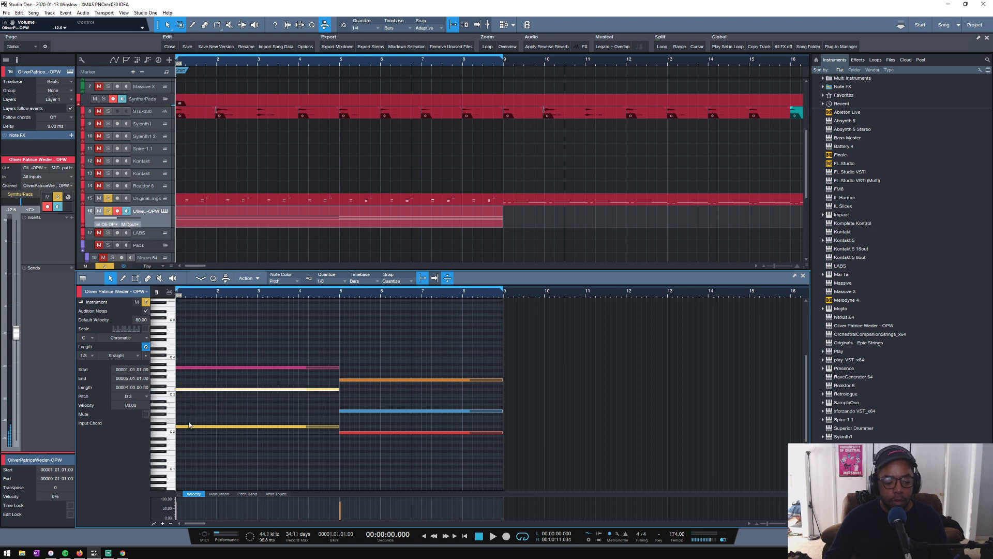
left_click(188, 427)
left_click_drag(188, 427, 187, 416)
- Play the revoiced first chord from the start and audition its A3, D3 and G2 notes individually
key("space")
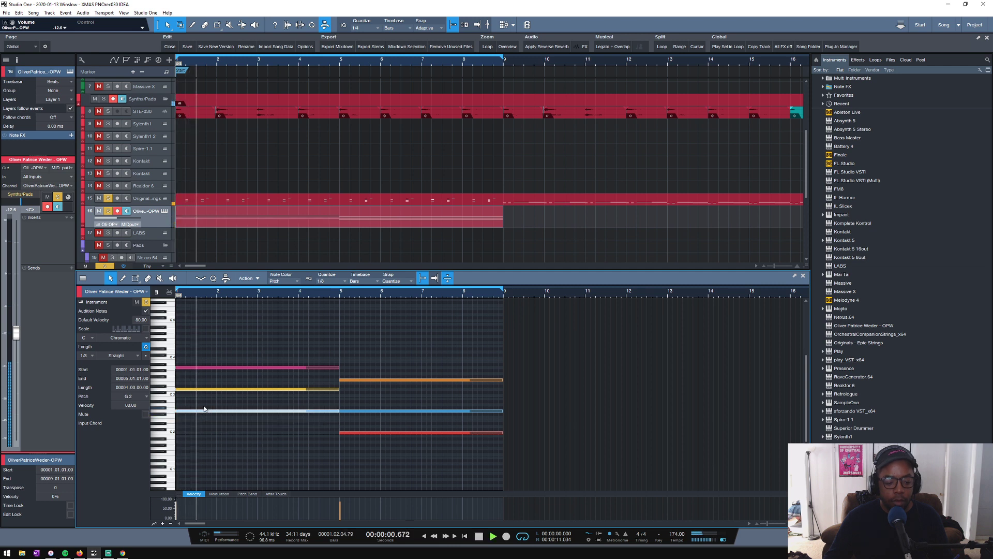
left_click(240, 401)
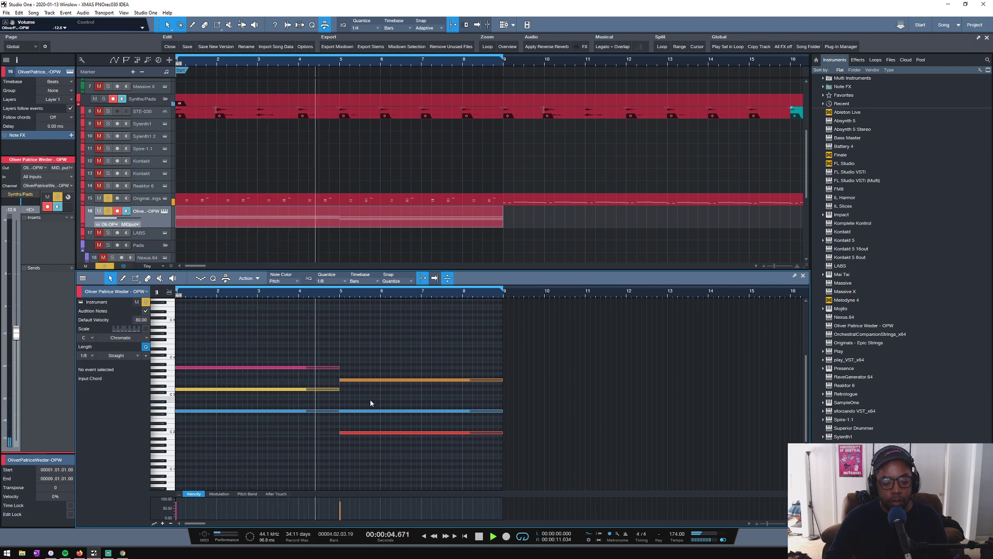
key("space")
left_click(330, 368)
left_click(331, 390)
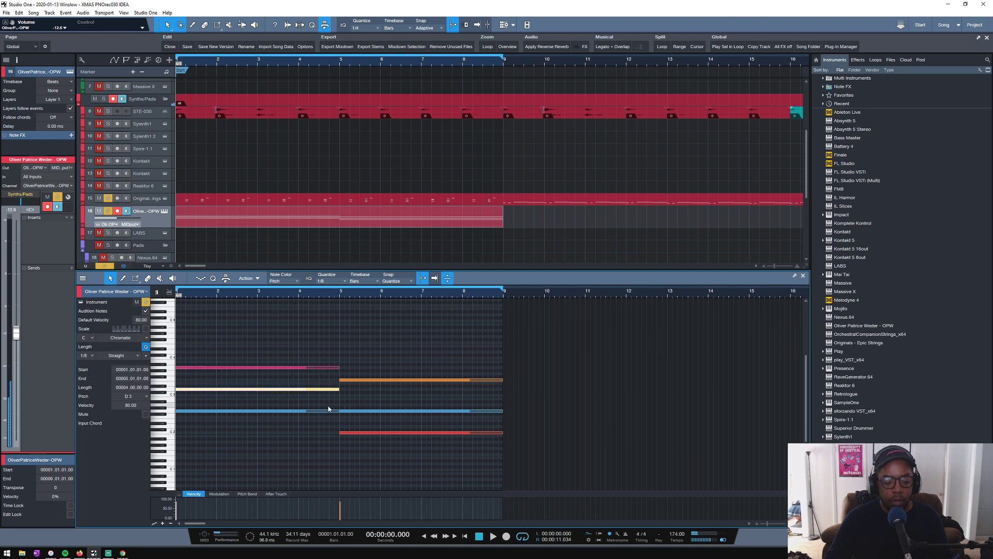
left_click(327, 410)
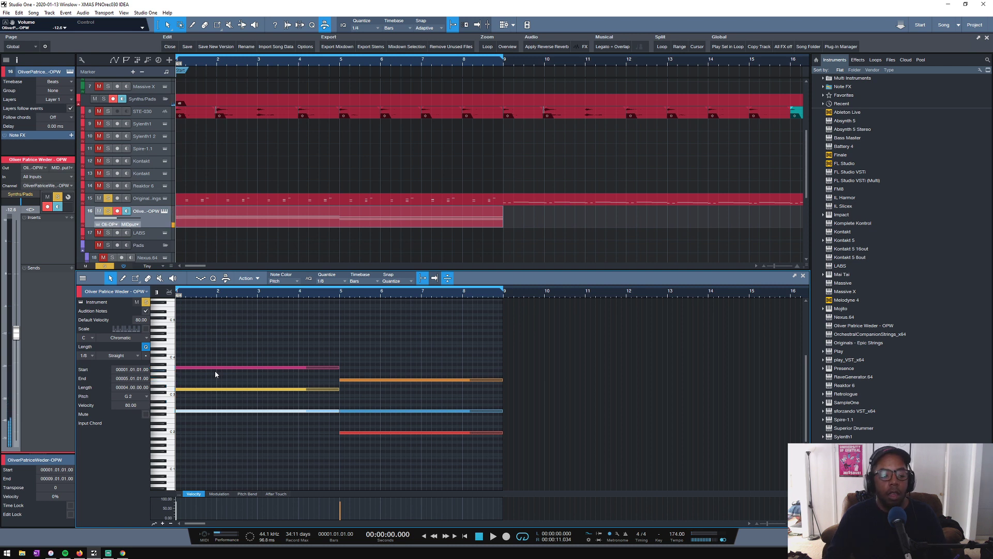
key("space")
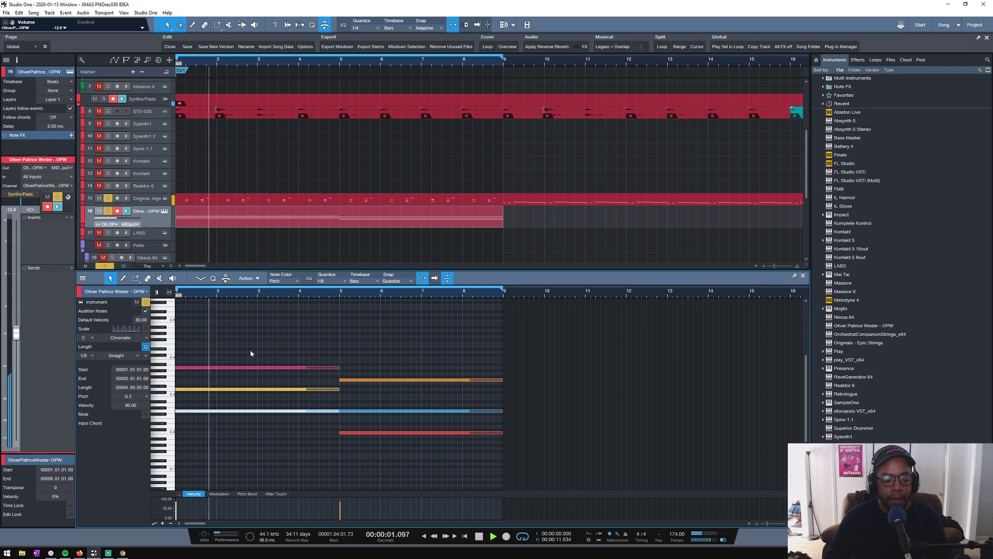
key("space")
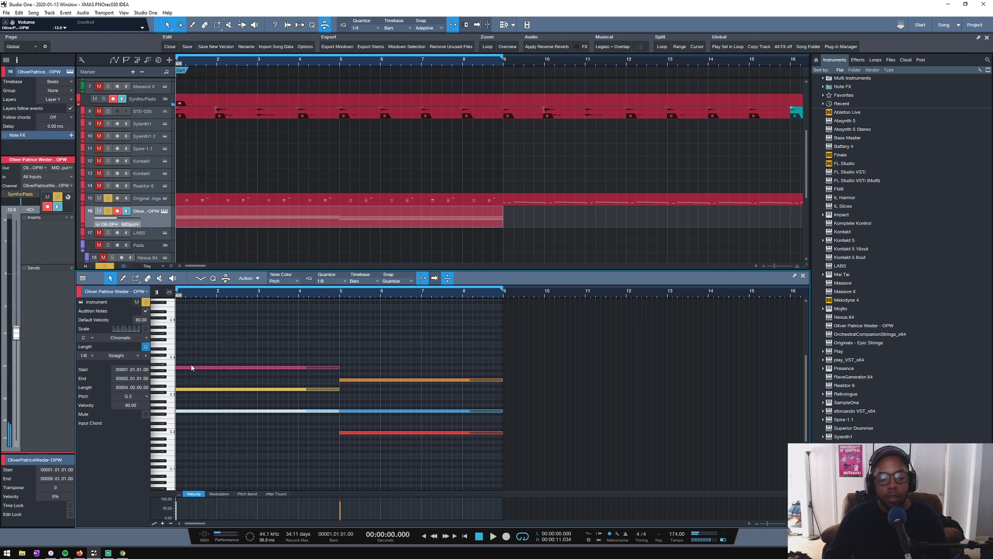
- Duplicate the first chord's A3 note, trying the copy at G3 before placing it at A#2, and play both chords
left_click_drag(188, 367, 180, 375)
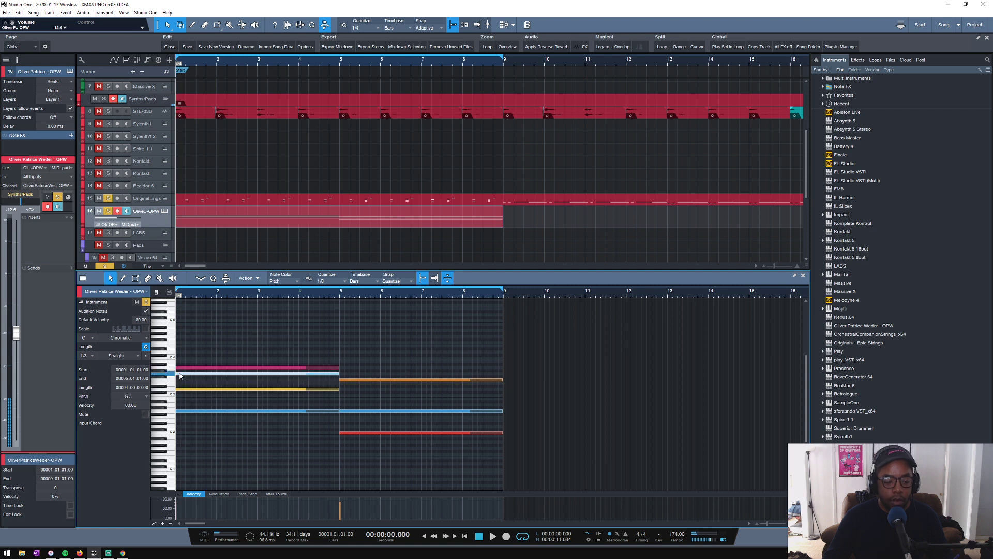
left_click(201, 356)
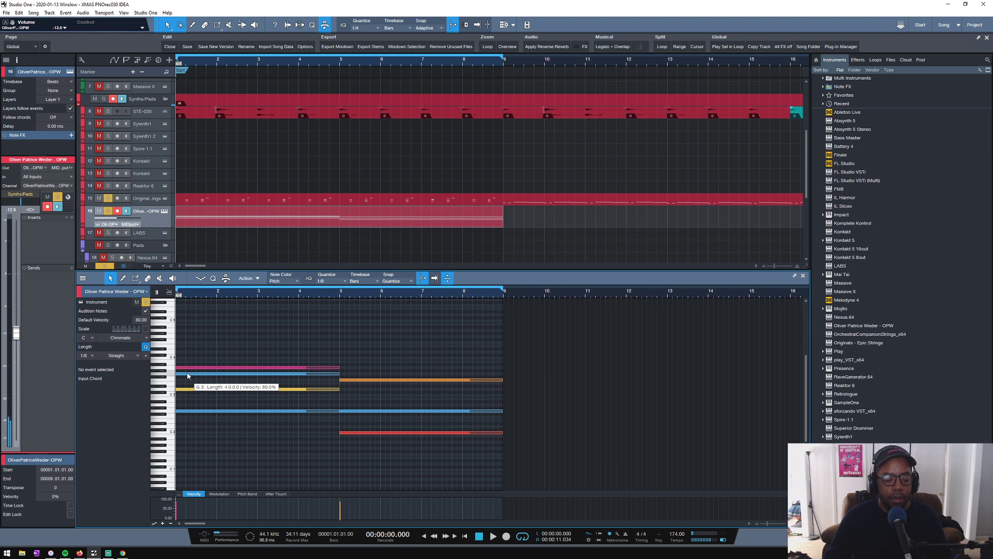
left_click_drag(188, 375, 181, 404)
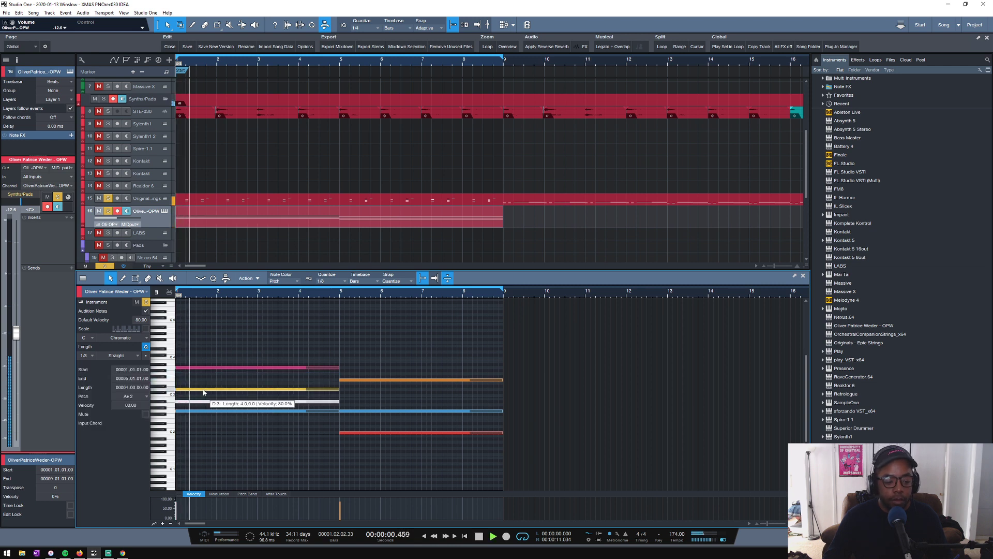
key("space")
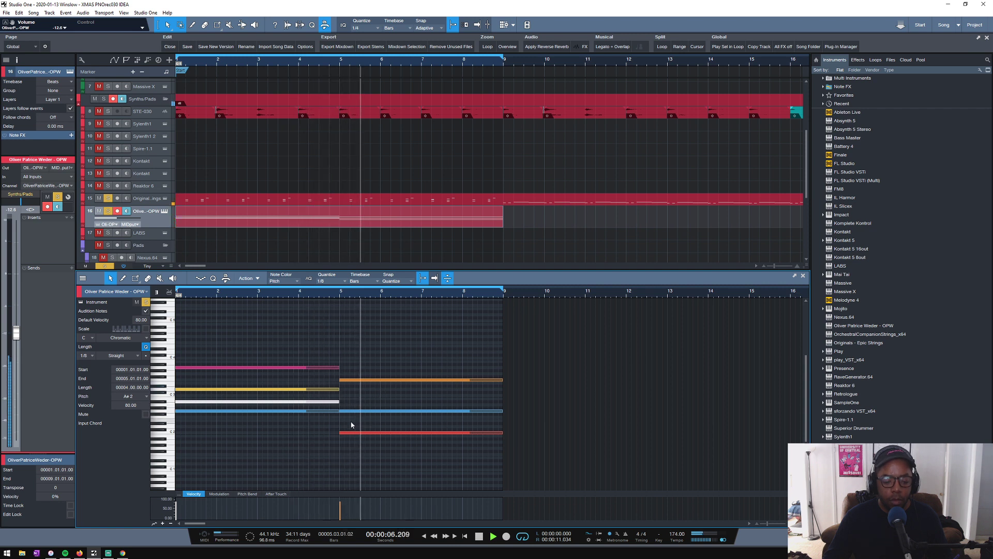
key("space")
- Revoice the second chord to F2, A2 and D#3, lowering its top note from F3 to D#3
left_click(343, 411)
left_click(337, 403)
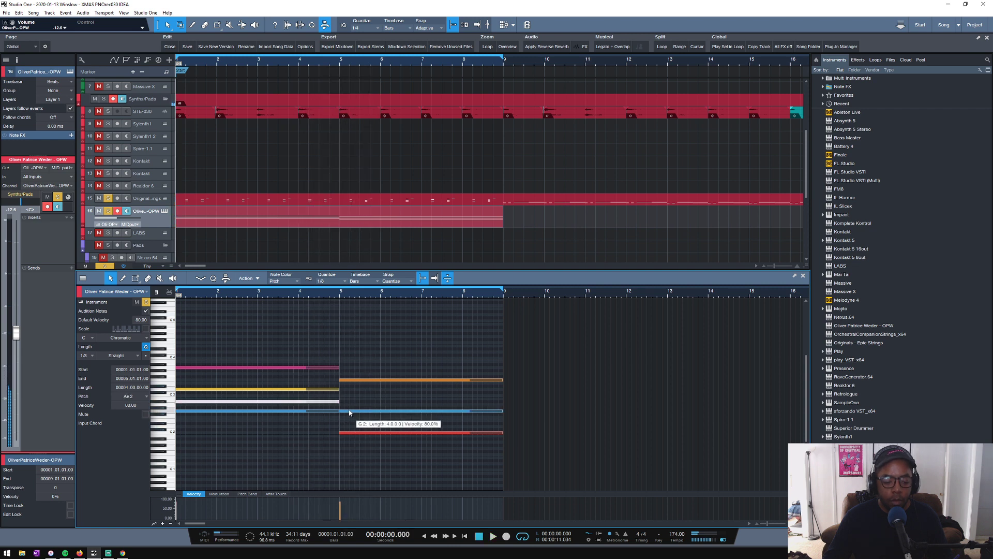
left_click_drag(348, 411, 347, 419)
left_click(346, 433)
left_click(349, 404)
left_click_drag(352, 381, 351, 388)
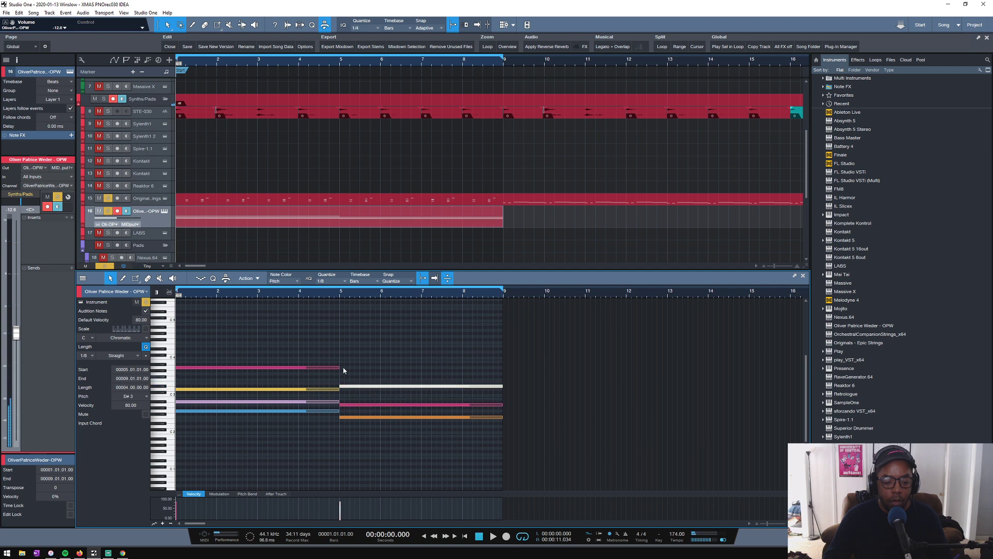
- Play the change between the two chords twice from bar 4 with the Epic Strings track
left_click(317, 298)
key("space")
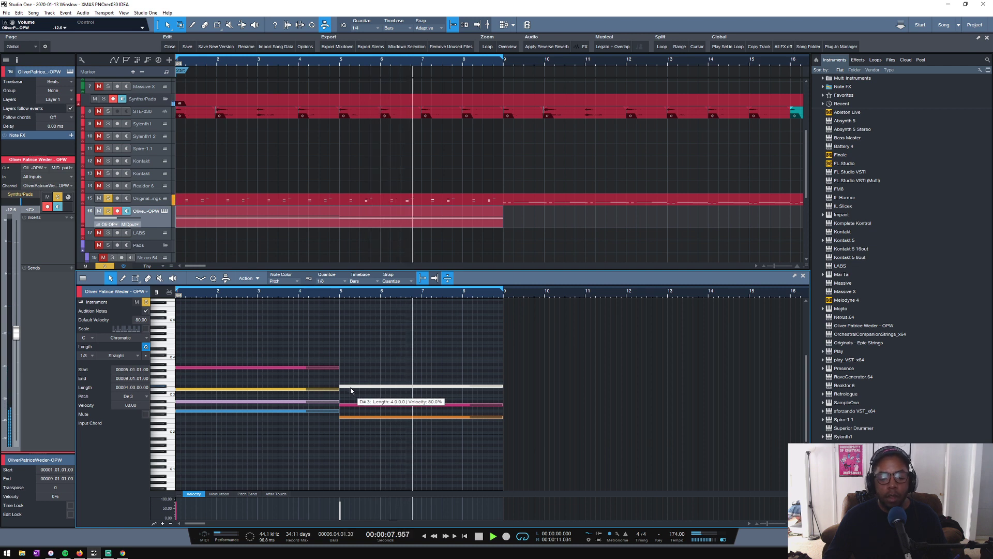
key("space")
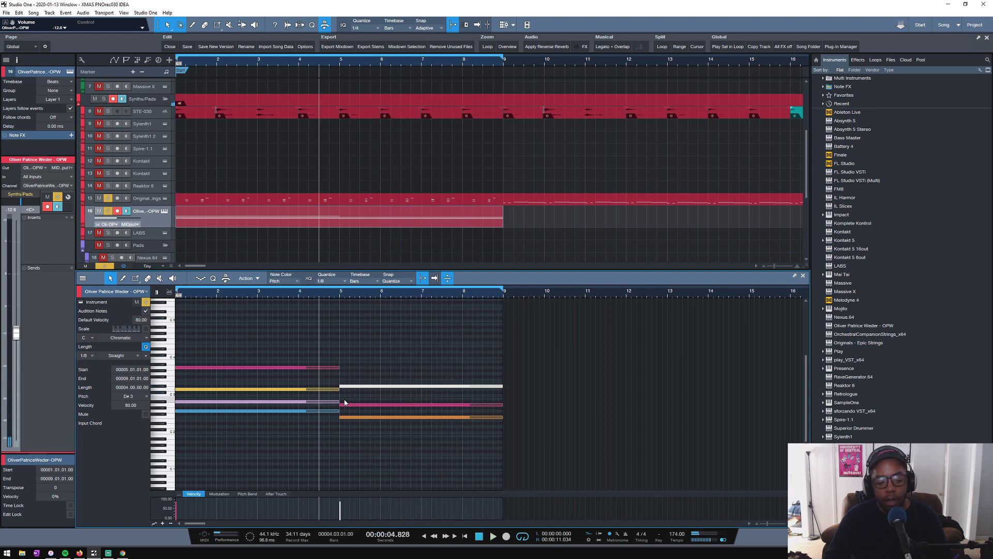
key("space")
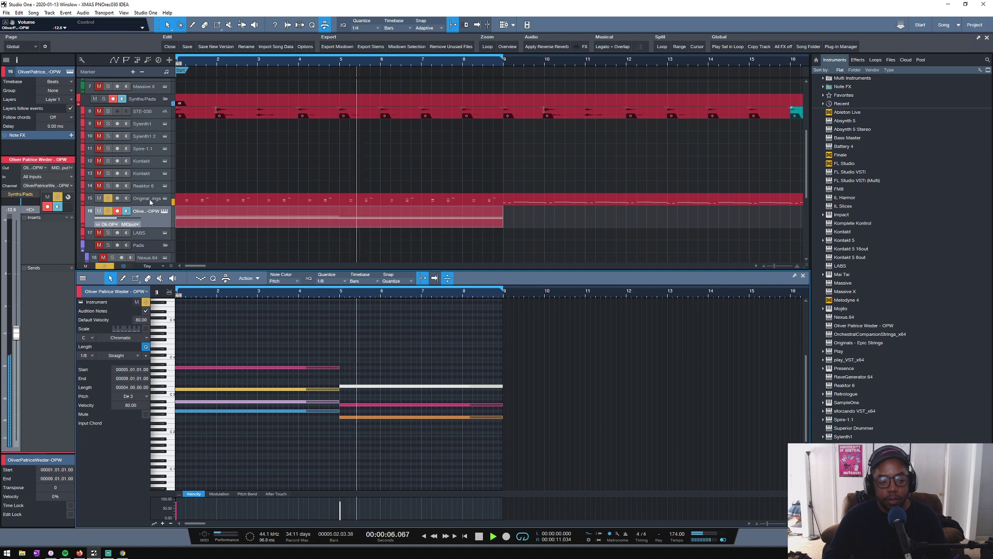
key("space")
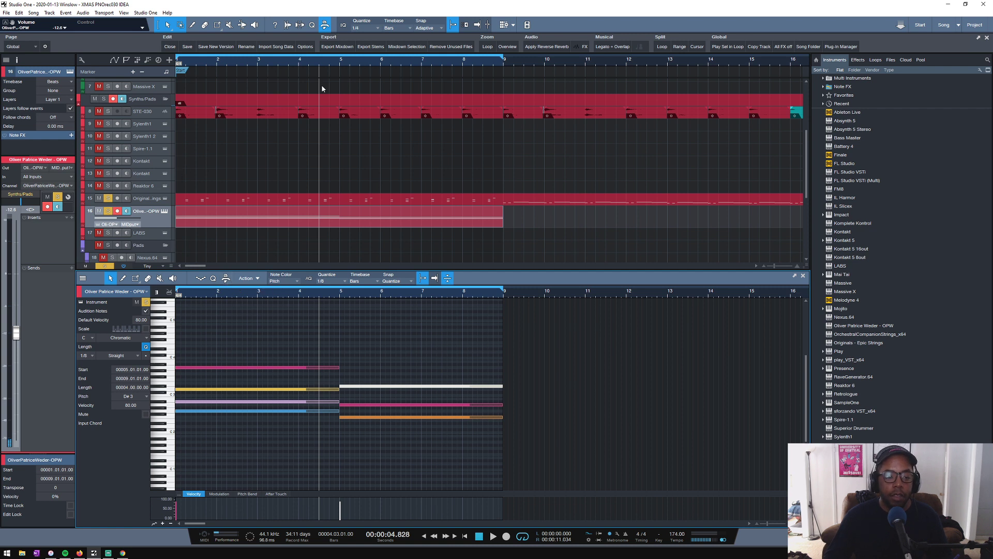
scroll(342, 62, "down", 3)
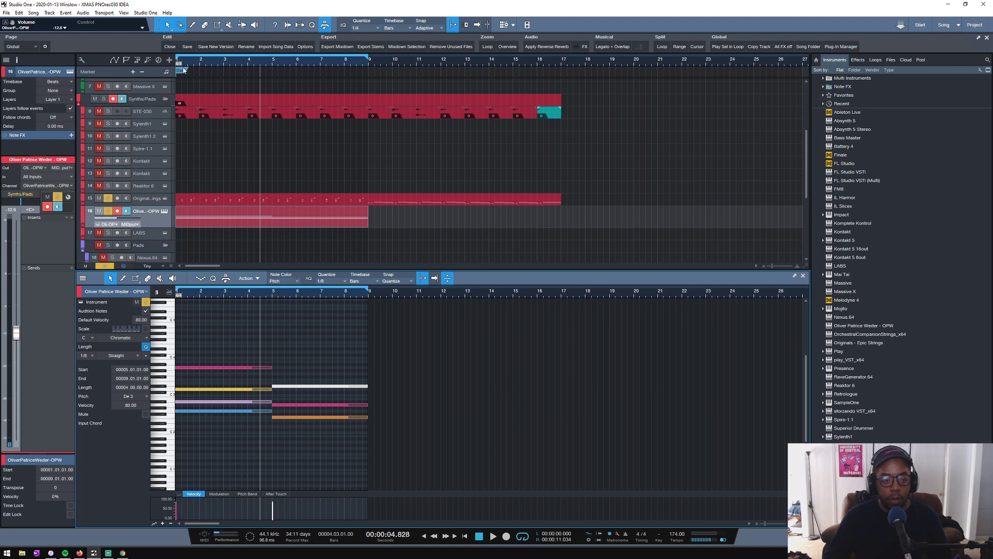
scroll(184, 70, "up", 3)
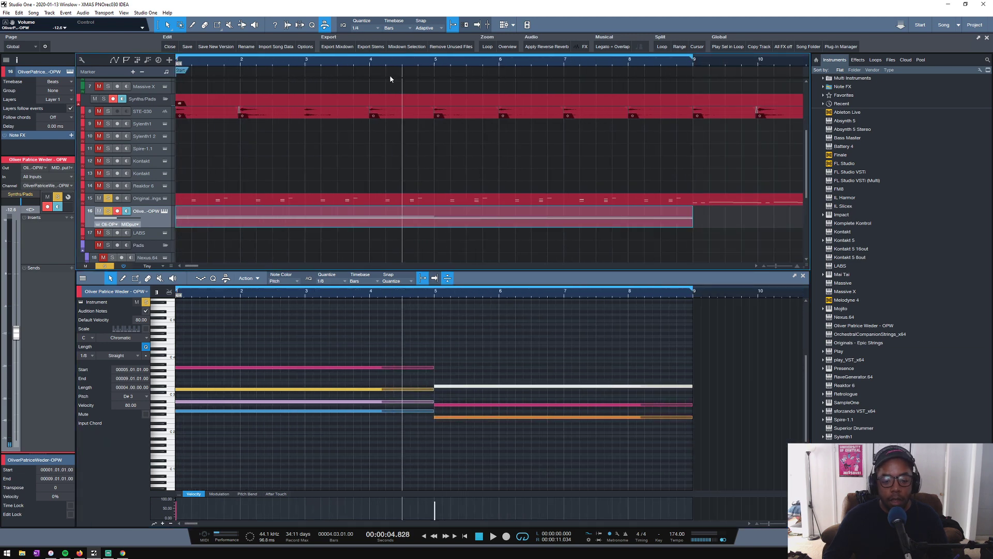
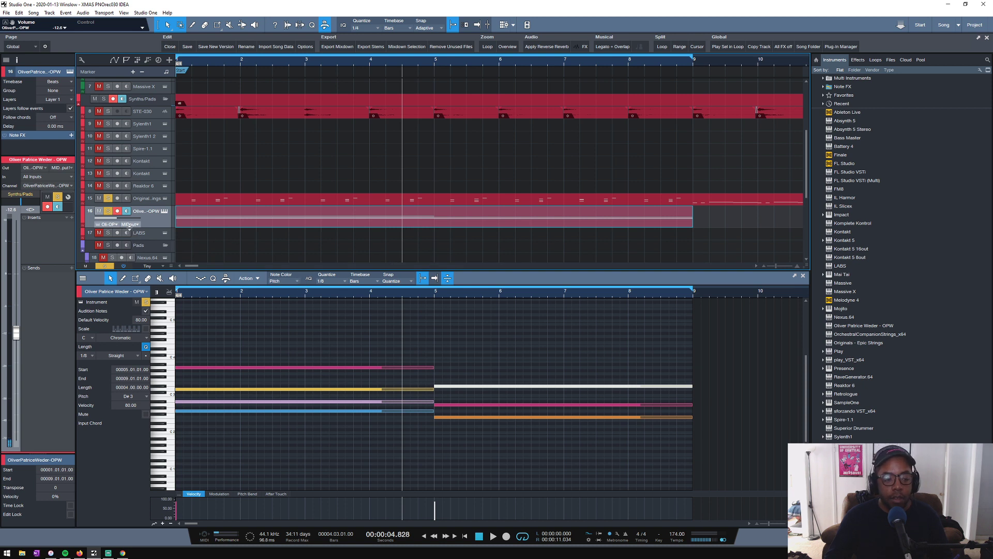
- Solo the Synths/Pads folder and play the two chords from the start
key("space")
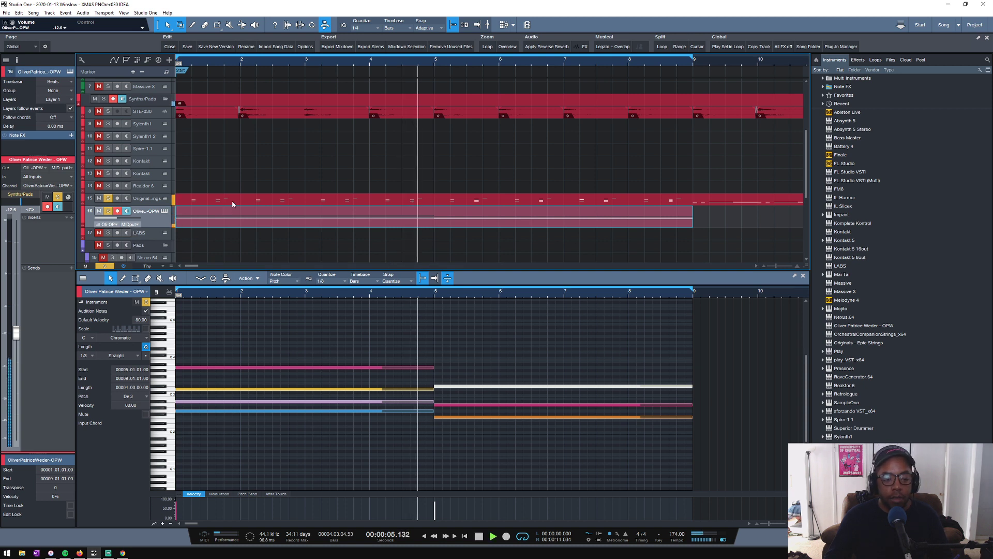
left_click(104, 99)
key("space")
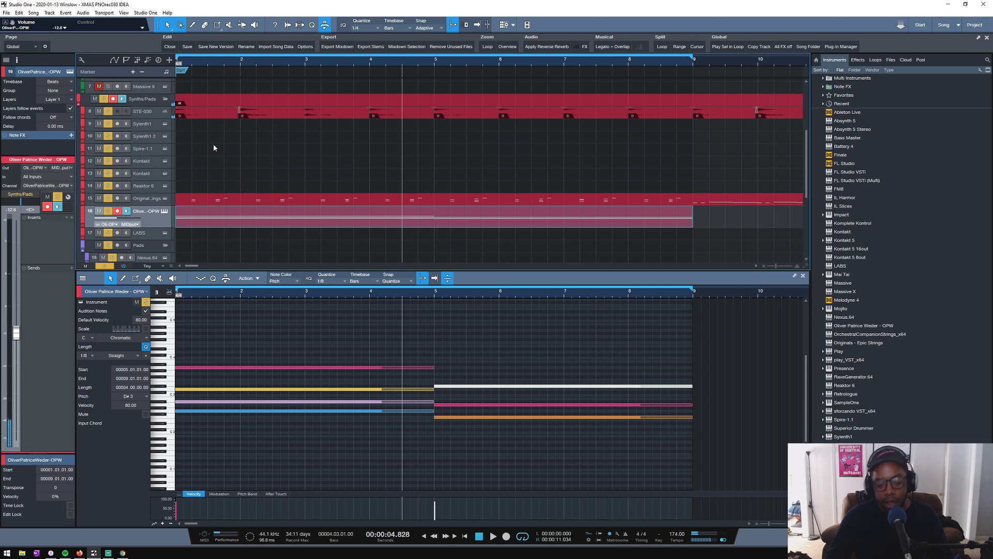
key("Home")
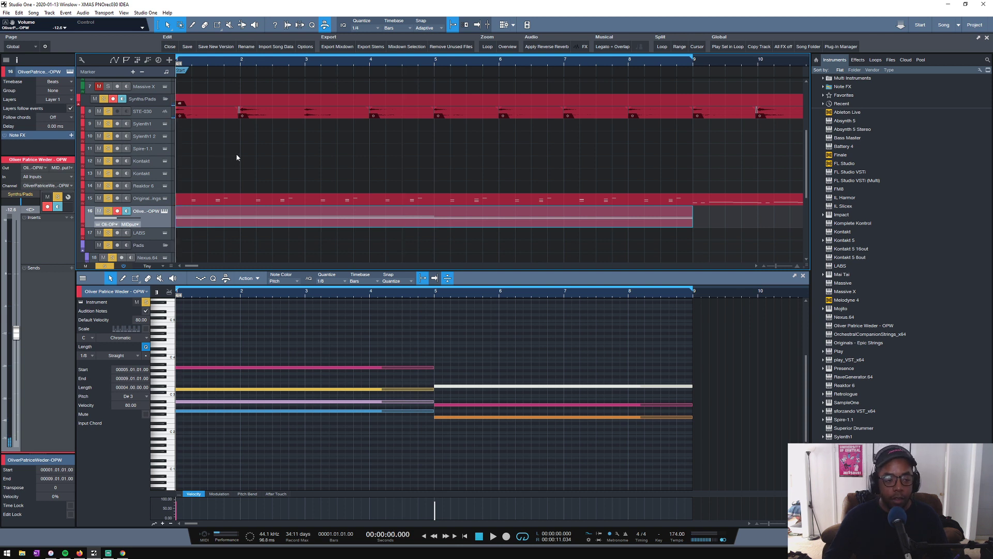
key("space")
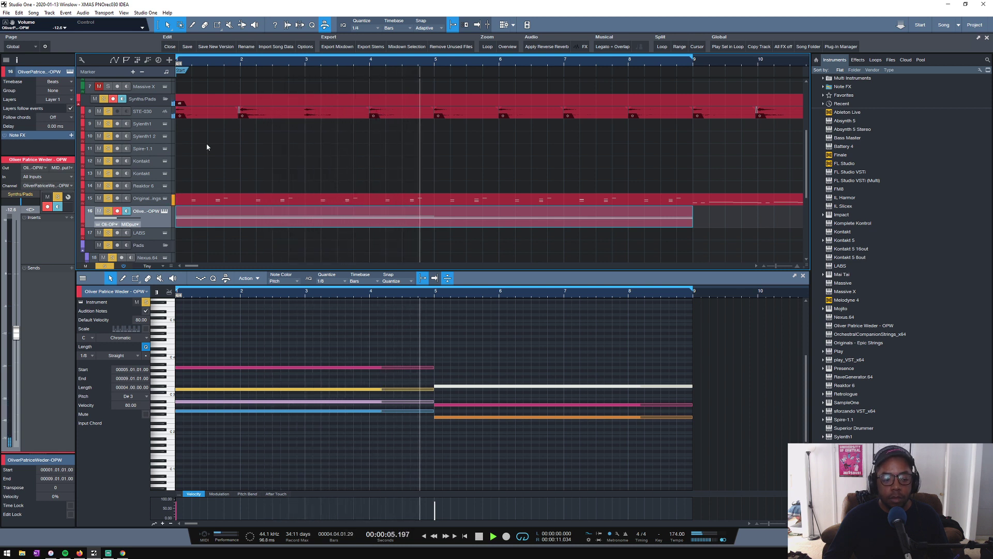
key("space")
- Lower the second chord's top note to D3 and play the change between the two chords twice
left_click(460, 378)
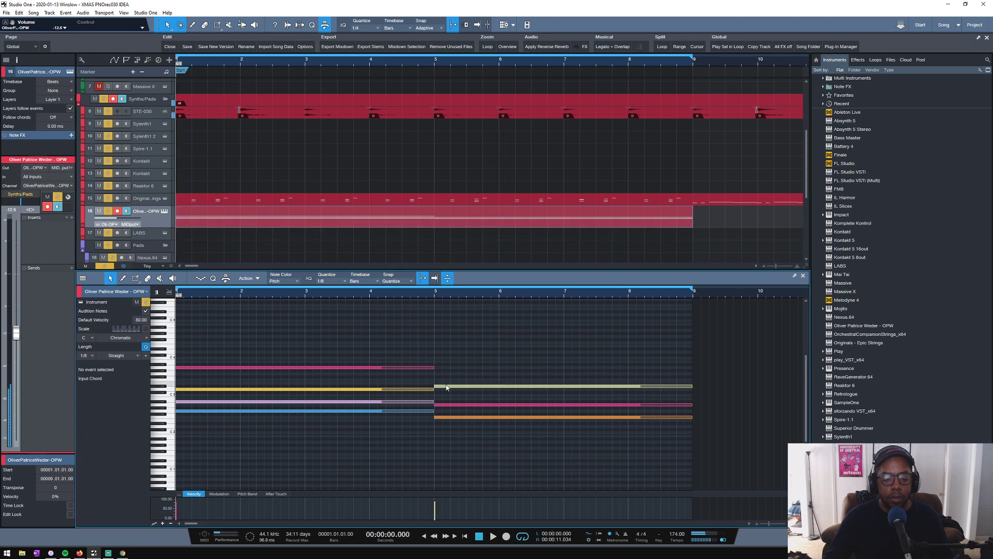
left_click(445, 387)
left_click_drag(445, 389, 444, 392)
left_click(411, 291)
key("space")
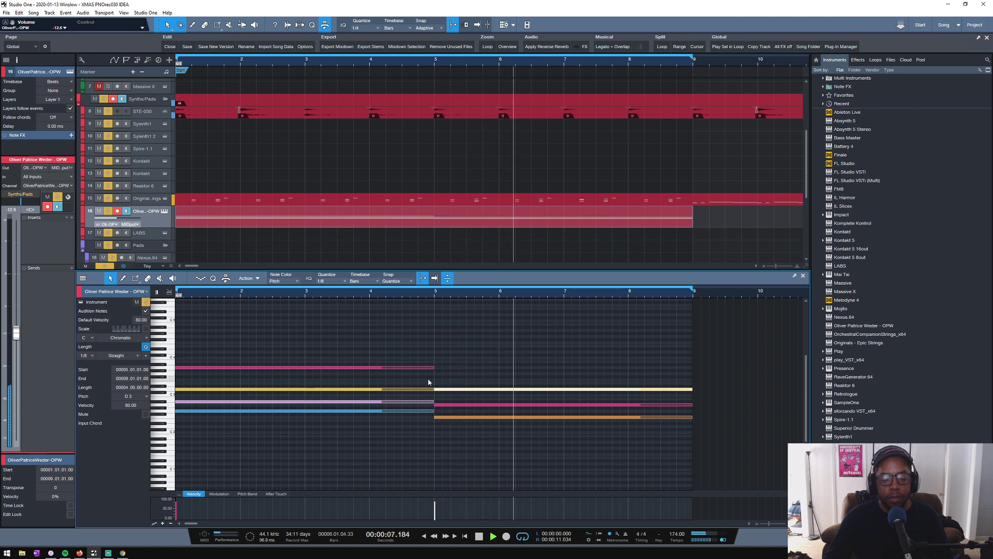
key("space")
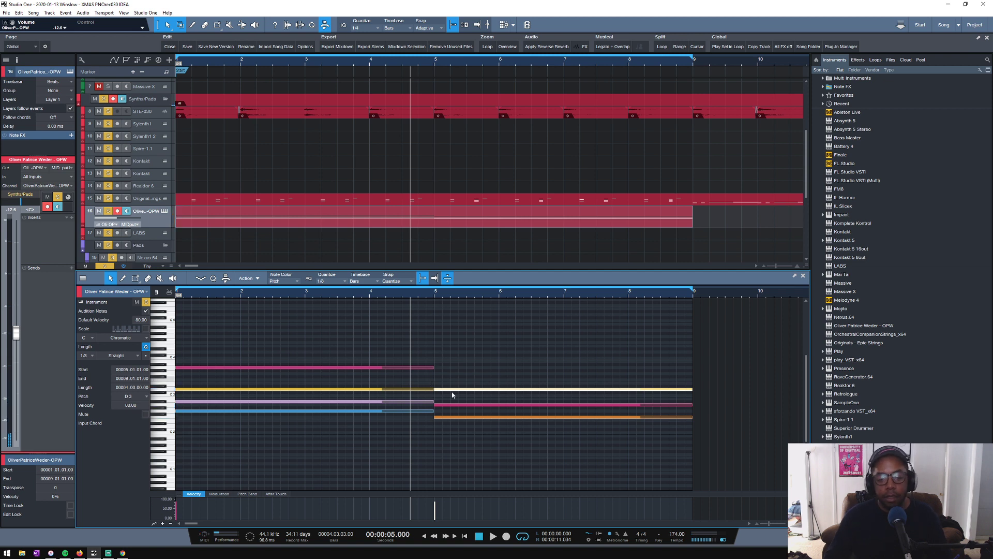
key("space")
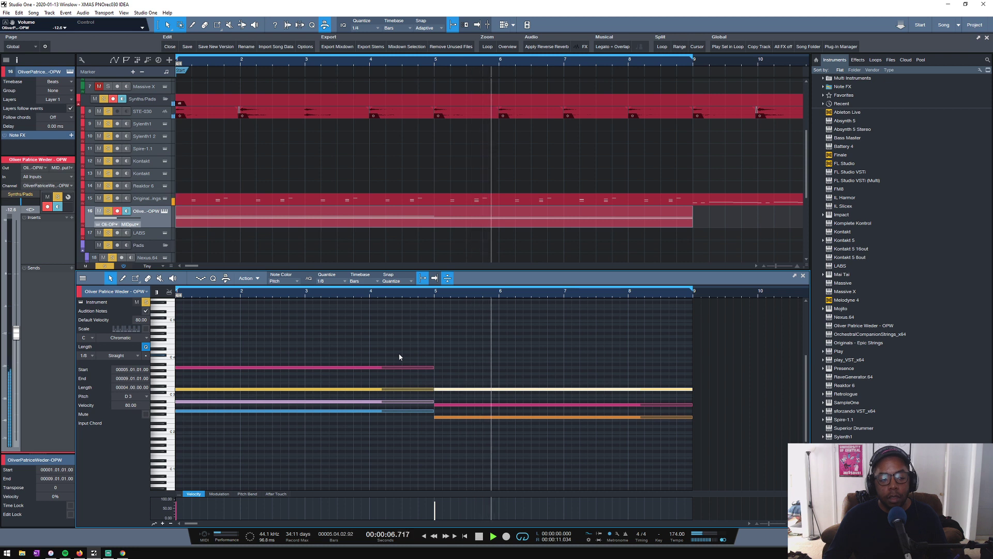
key("space")
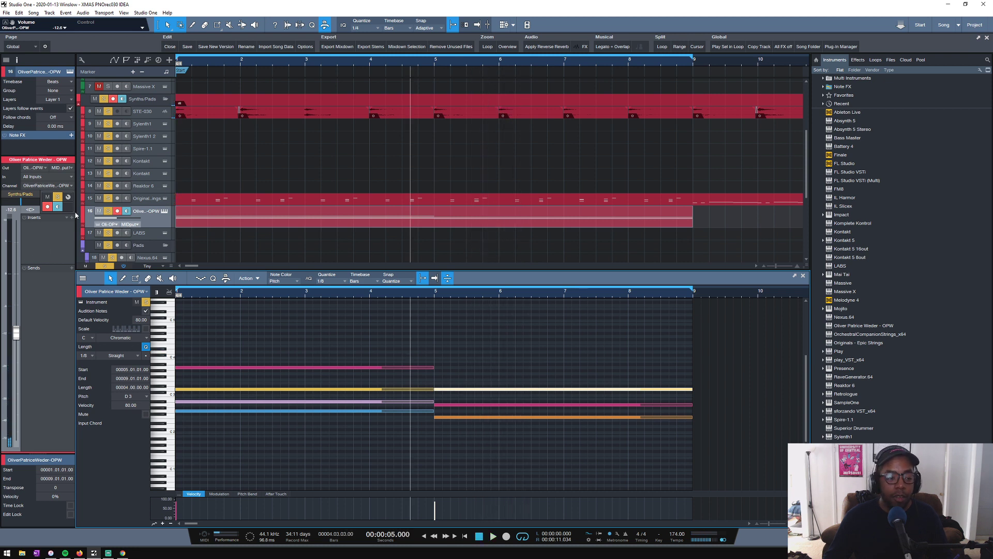
- Try all notes of both chords one octave lower, play them, and move them back up an octave
left_click_drag(501, 350, 189, 427)
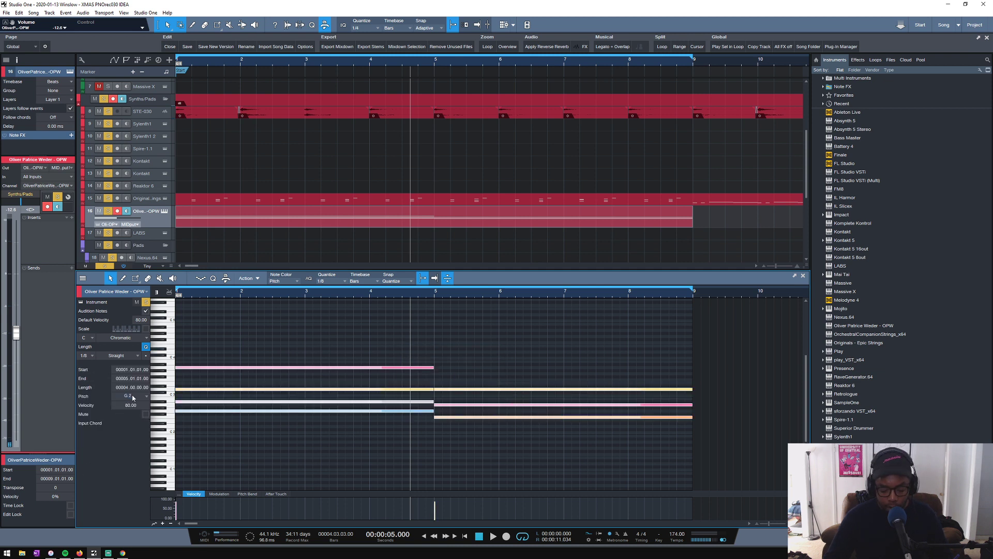
key("shift+Down")
key("space")
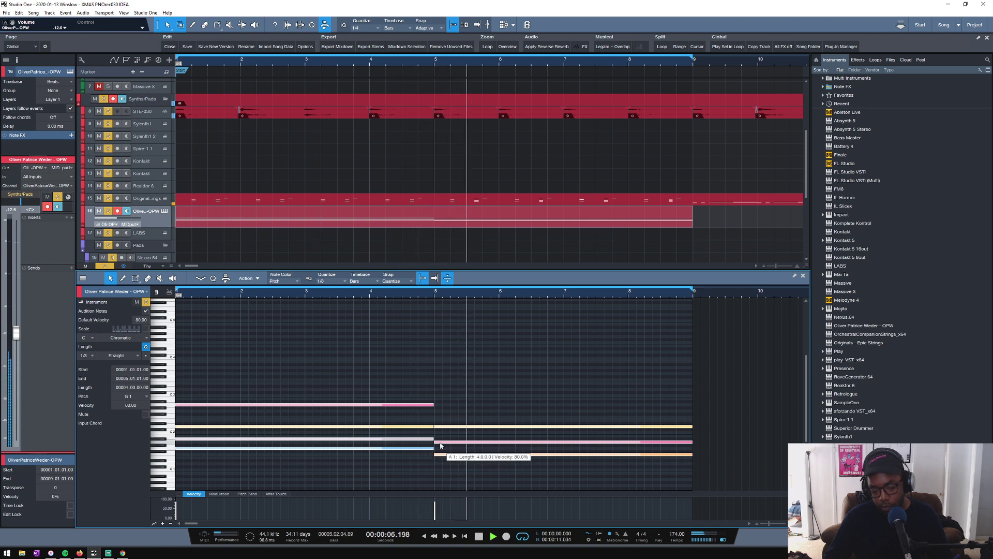
key("space")
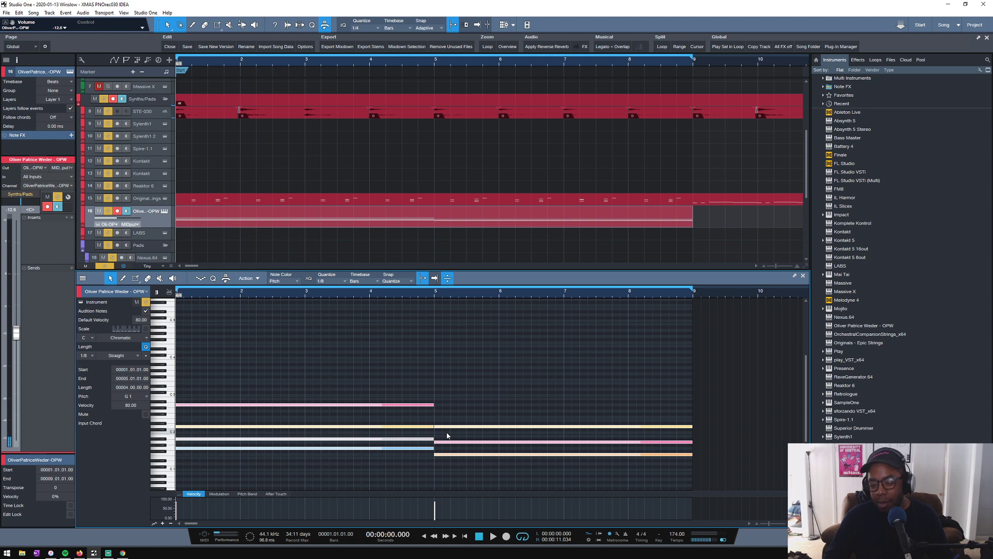
key("shift+Up")
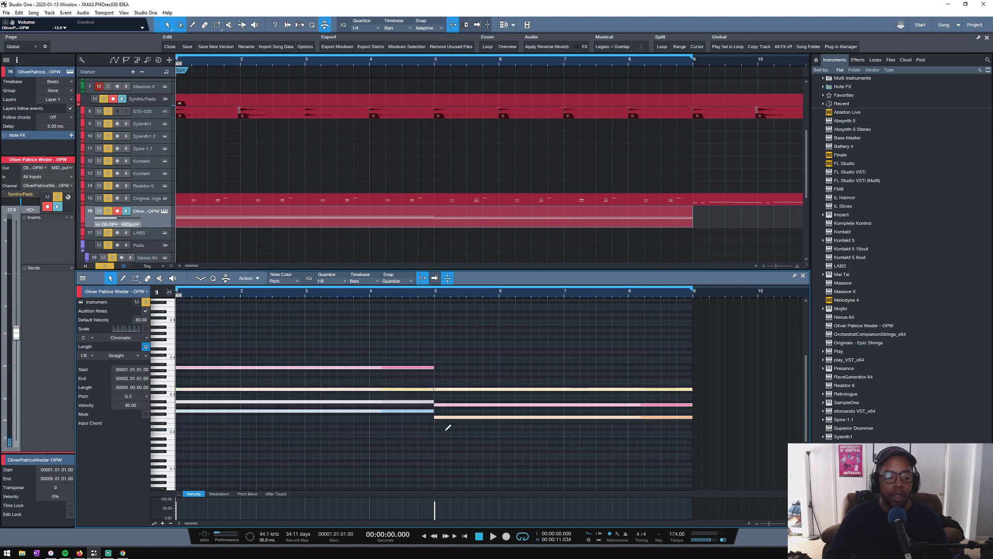
- Solo the OPW track and look through the One Shots, Swells and Percussion presets in its instrument
left_click(108, 211, "alt")
left_click(164, 212)
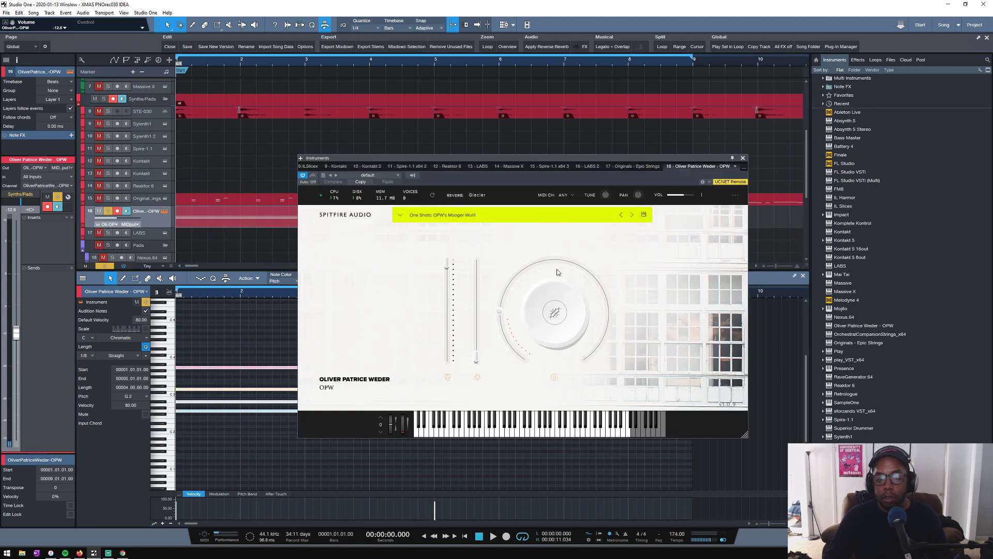
left_click(402, 214)
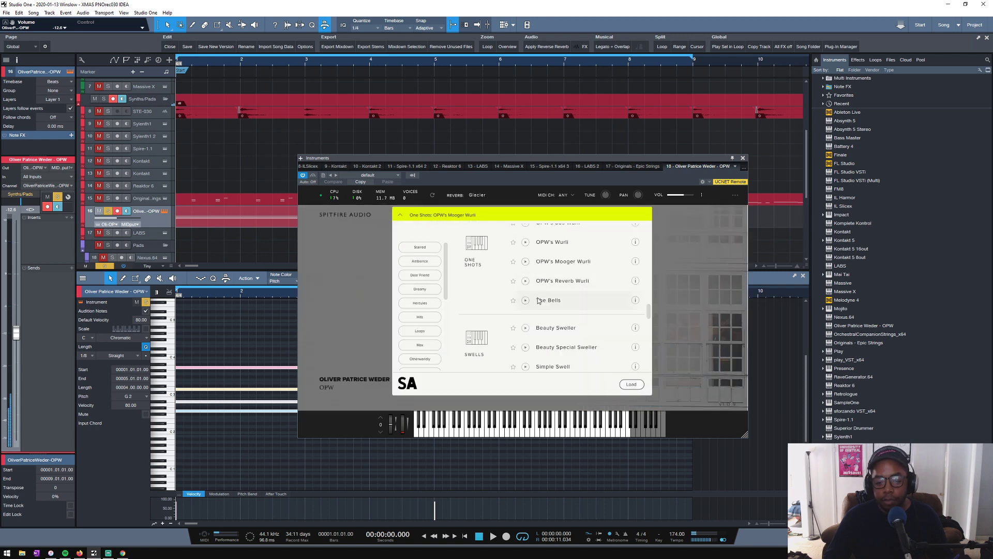
scroll(536, 283, "down", 1)
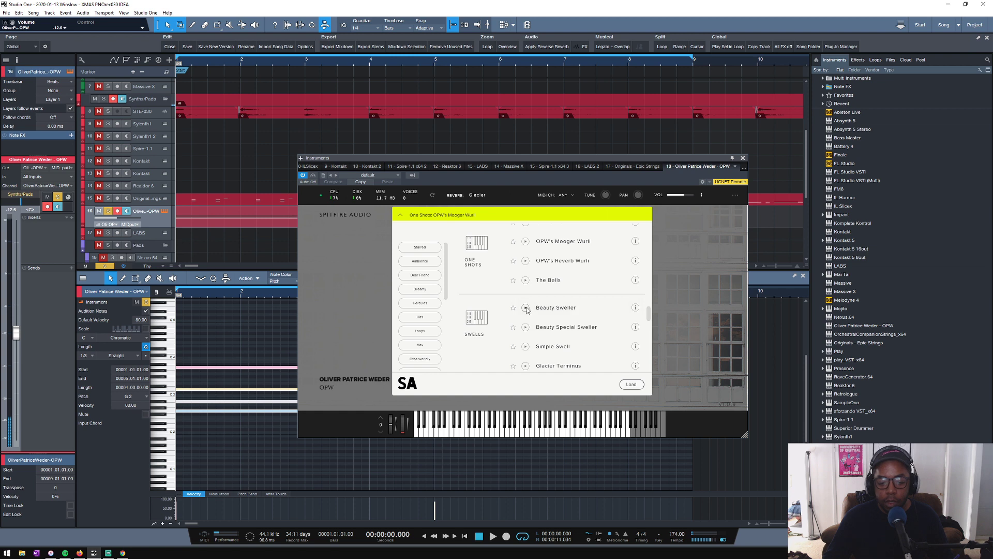
scroll(527, 309, "down", 6)
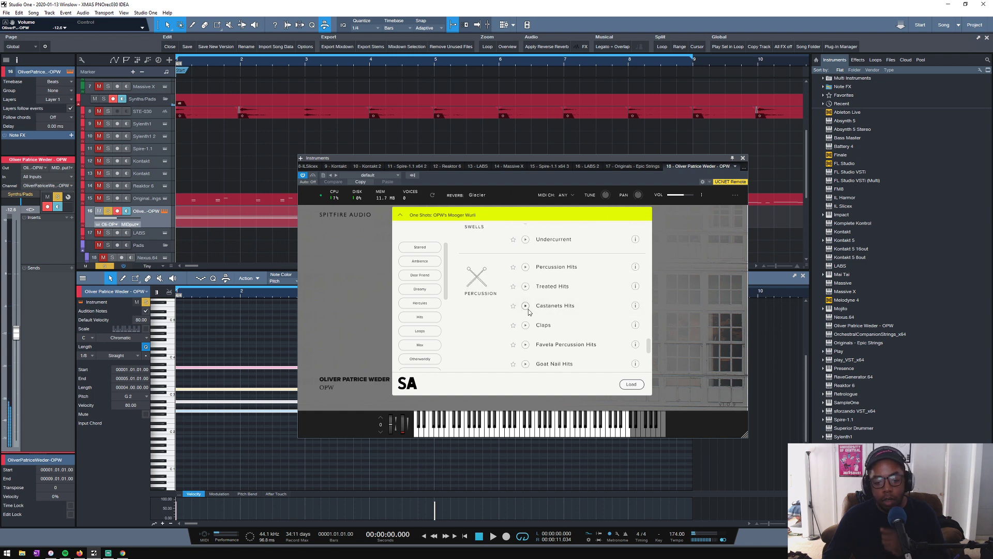
scroll(527, 316, "down", 7)
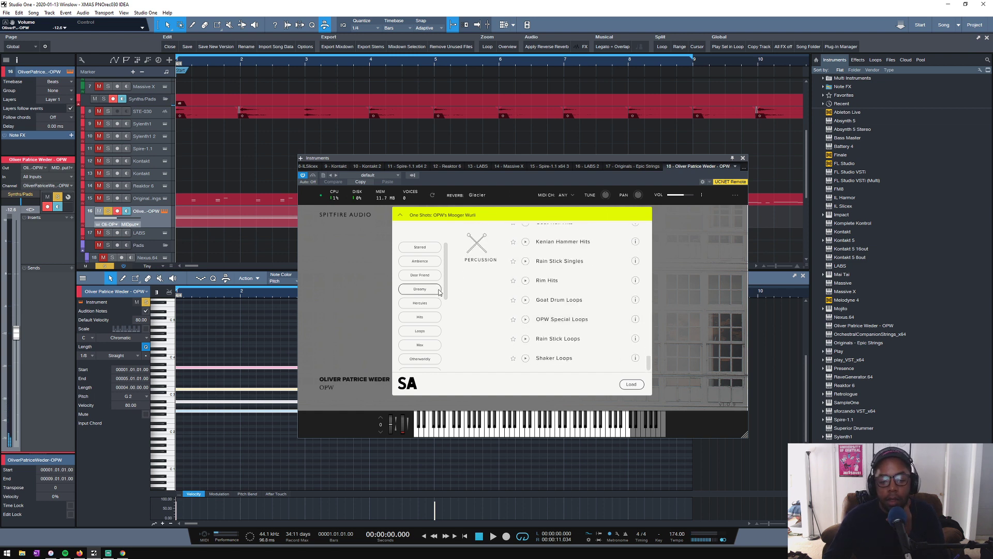
scroll(616, 328, "up", 6)
left_click_drag(649, 347, 640, 230)
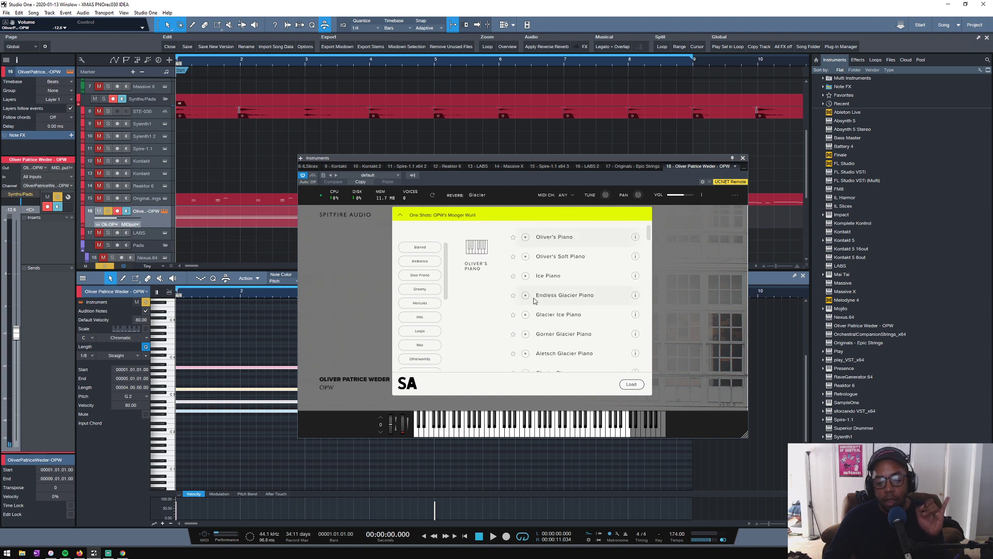
- Load the Electronics Tempo Synced preset Peace of Mind in the OPW instrument and raise its reverb
scroll(535, 301, "down", 3)
scroll(520, 302, "down", 1)
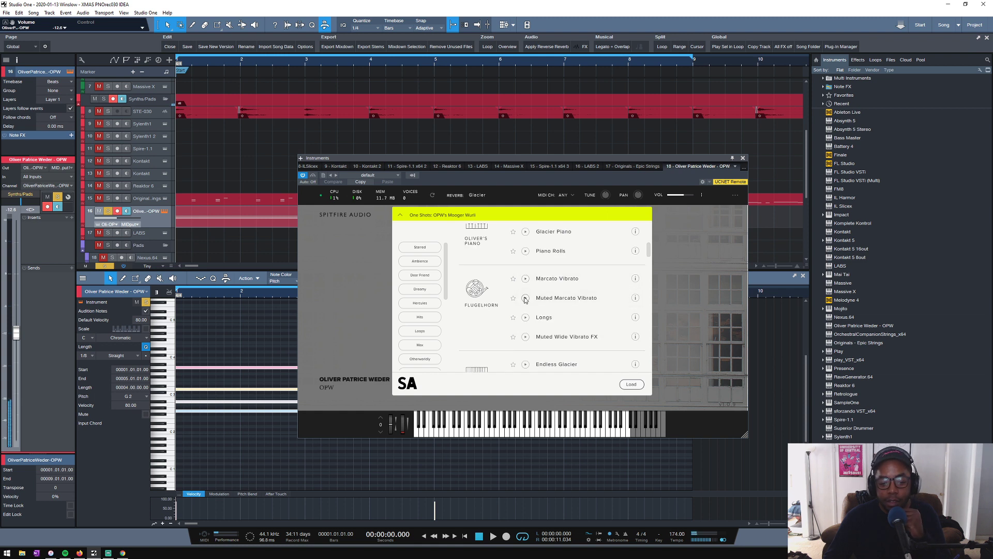
scroll(500, 311, "down", 2)
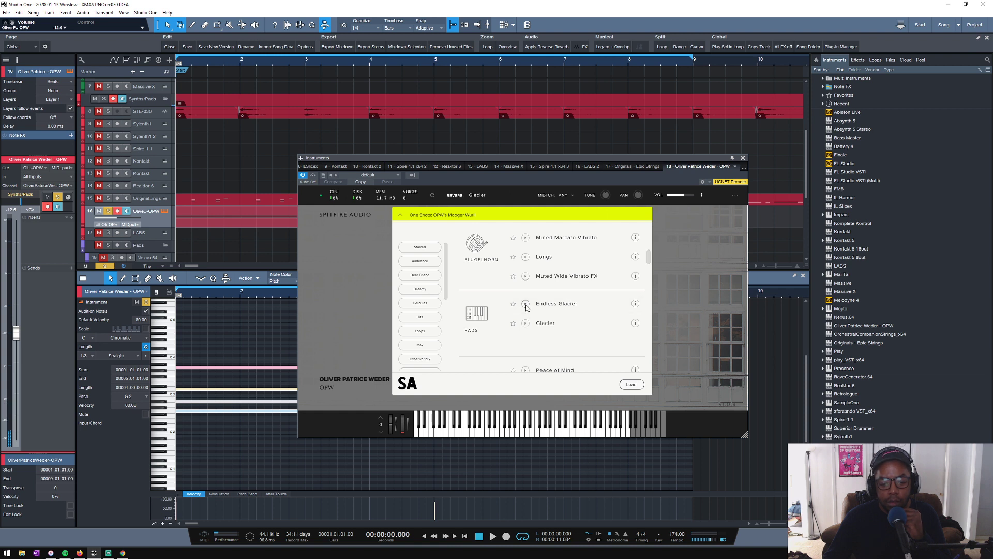
scroll(498, 306, "down", 3)
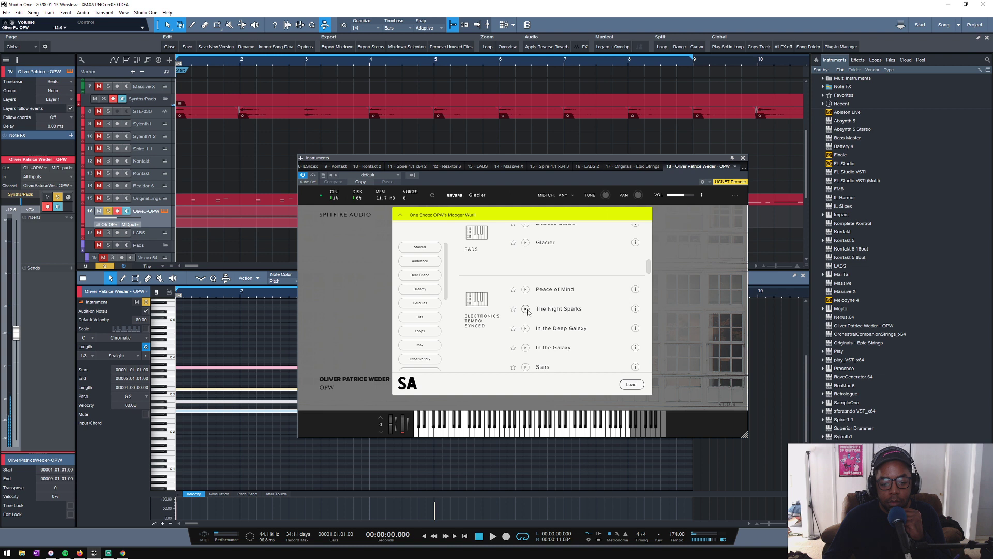
scroll(528, 320, "down", 1)
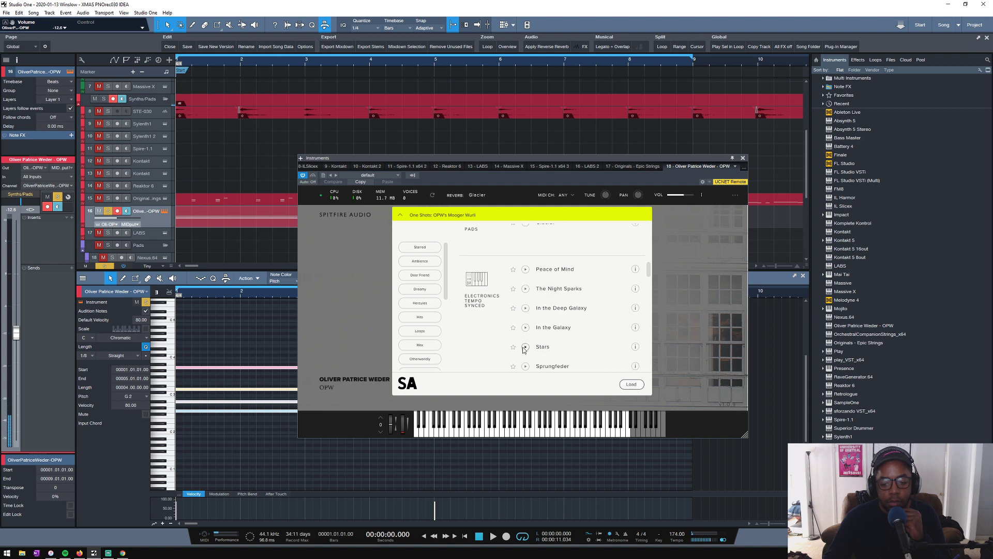
scroll(549, 336, "down", 5)
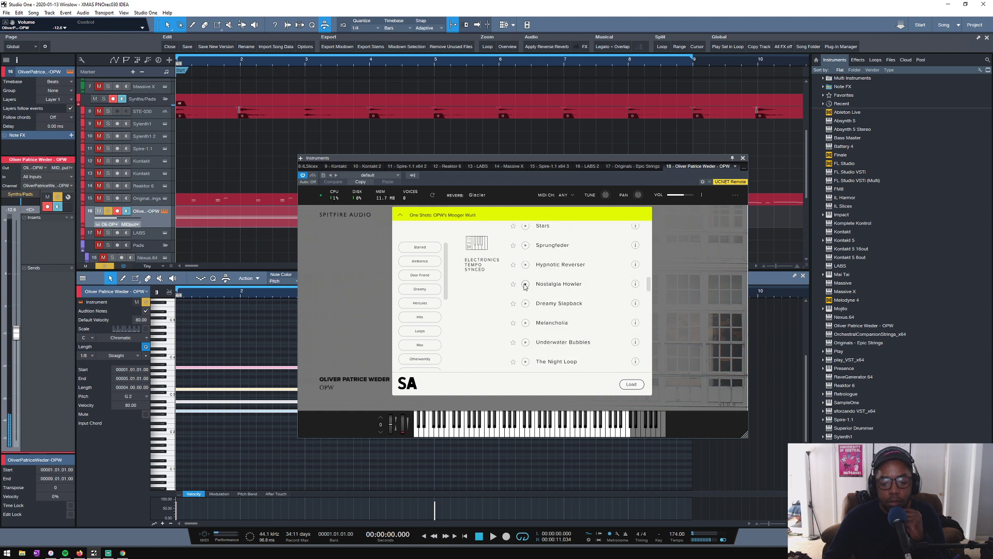
scroll(540, 288, "down", 5)
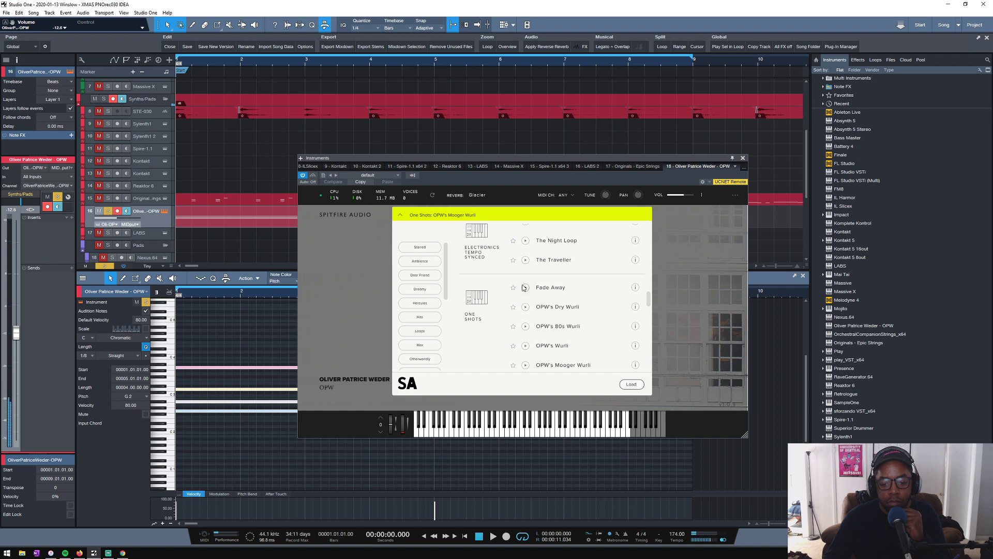
scroll(523, 288, "up", 7)
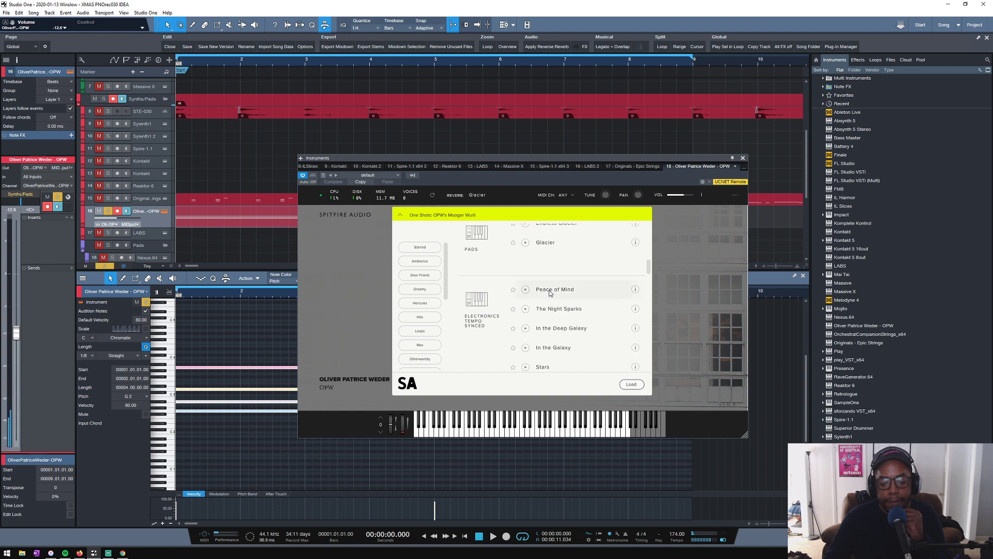
double_click(546, 291)
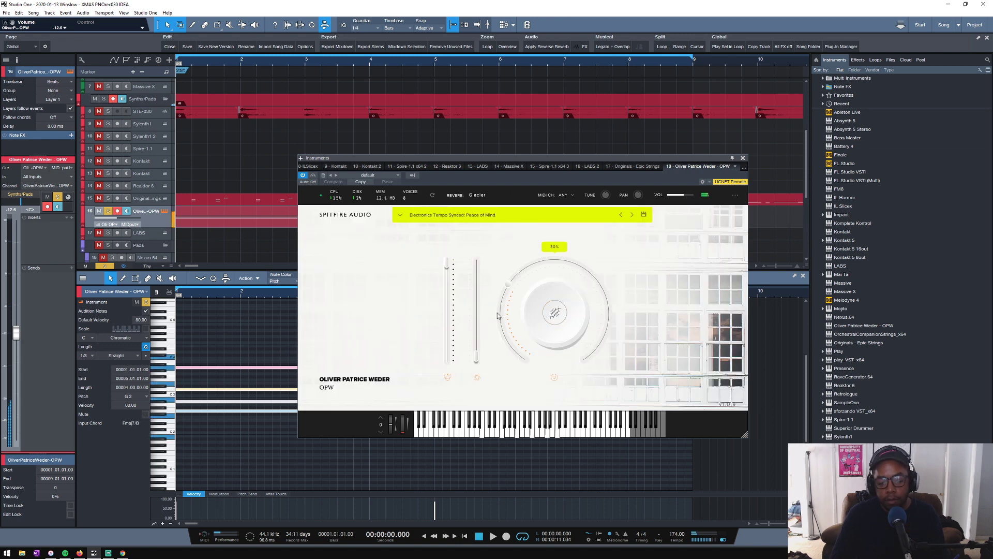
mouse_move(554, 314)
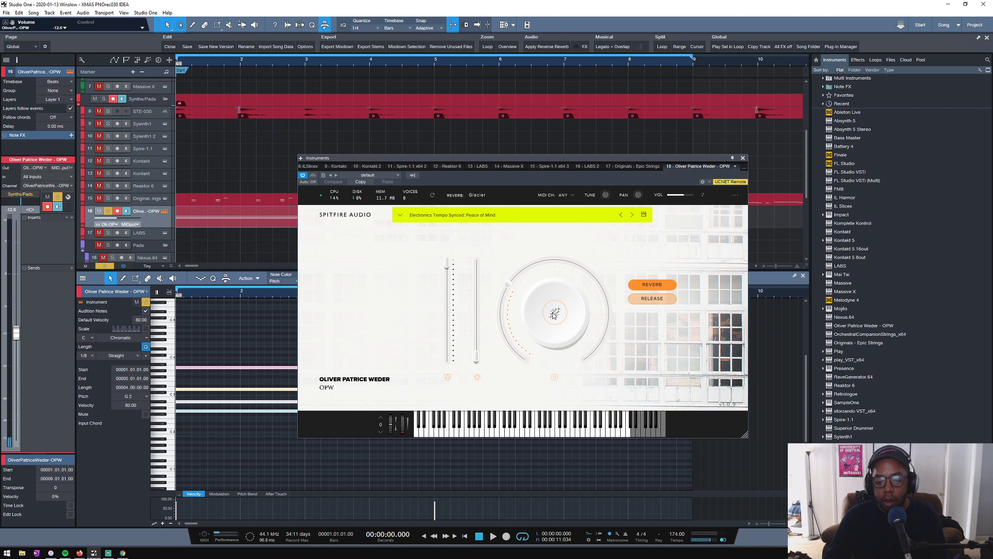
left_click(611, 264)
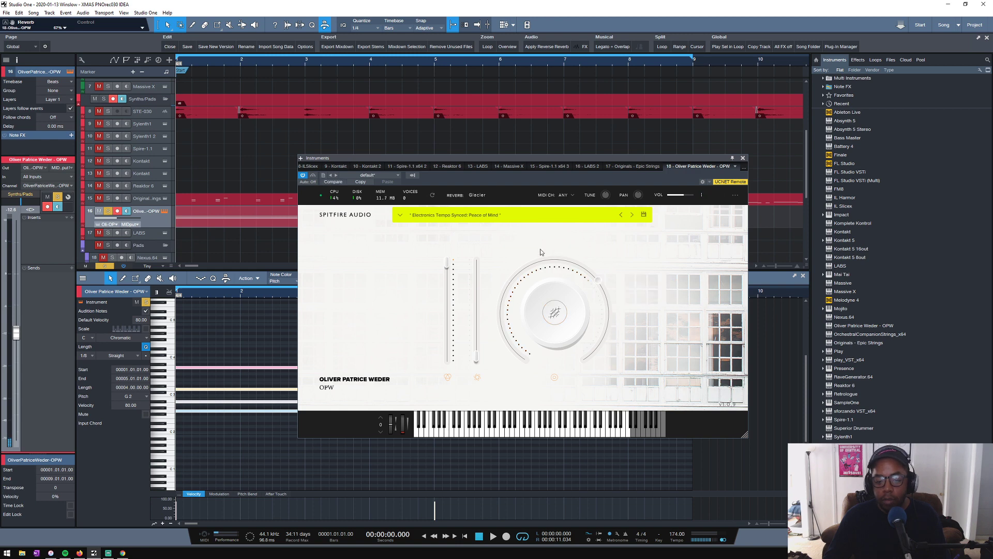
- Load the Endless Glacier Piano preset from the Oliver's Piano group in the OPW instrument
left_click(510, 212)
scroll(529, 253, "up", 5)
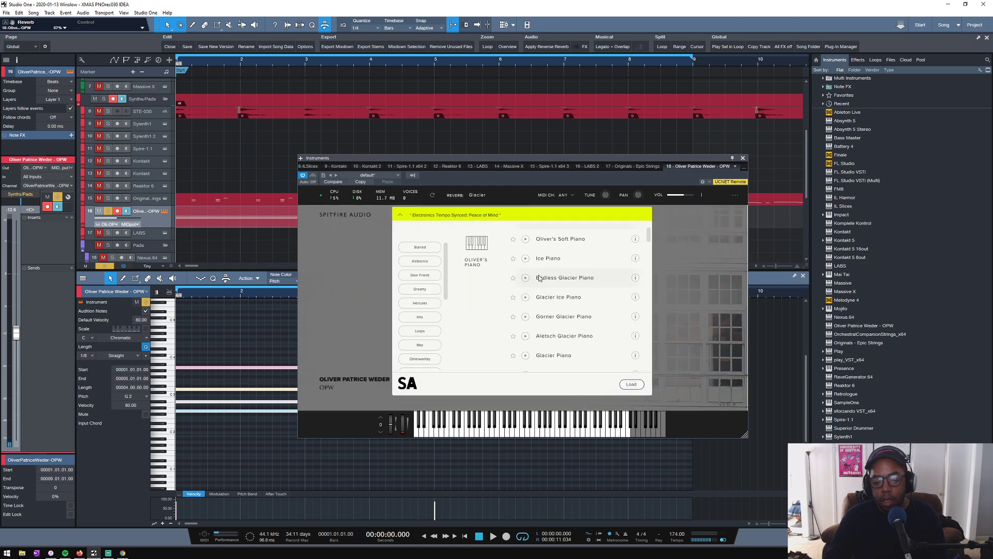
scroll(525, 278, "up", 1)
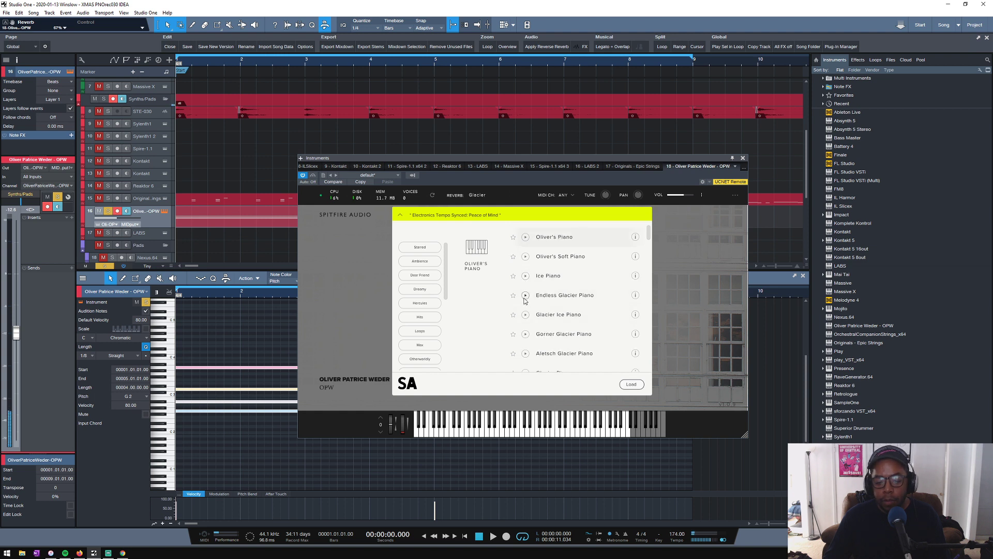
scroll(510, 324, "down", 5)
scroll(510, 324, "up", 5)
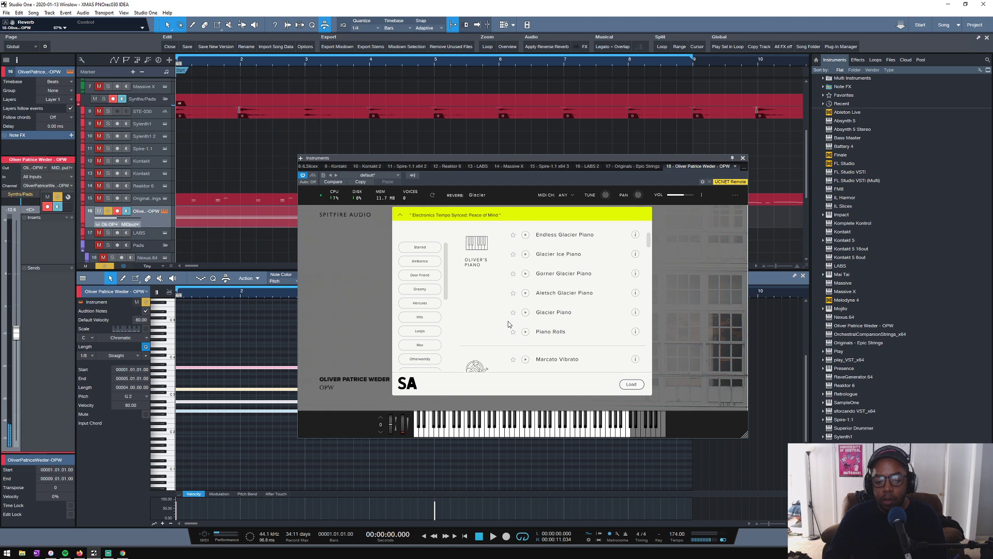
left_click(552, 295)
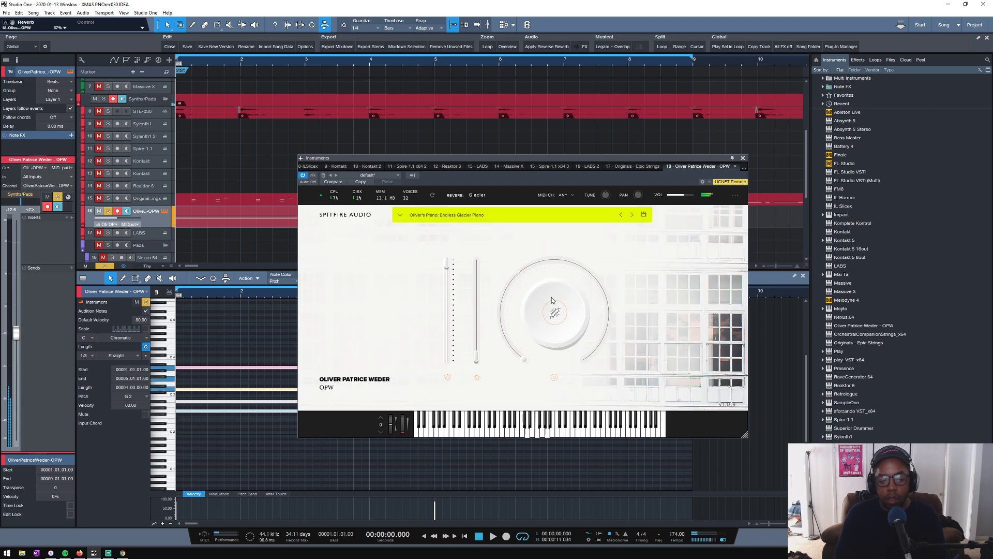
- Make the Epic Strings track audible alongside OPW and insert FabFilter Pro-Q 3 on the OPW channel
left_click(99, 199)
left_click(72, 218)
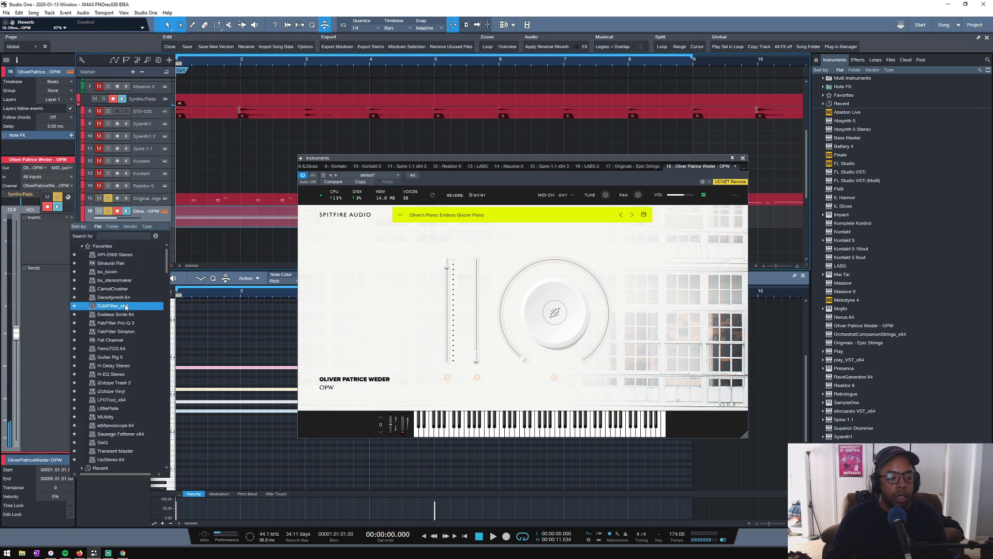
left_click(108, 320)
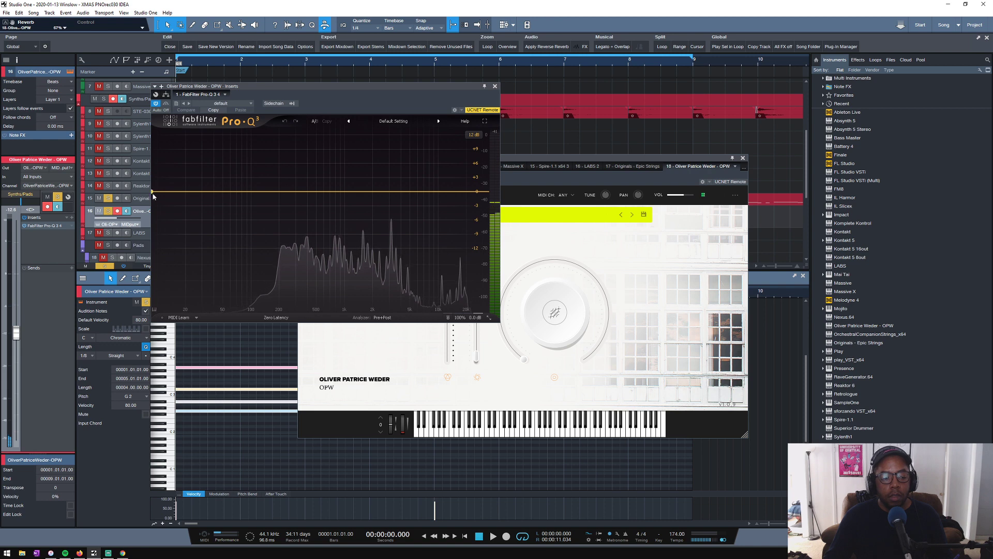
- Add a low cut at about 438 Hz and a high shelf at 30 kHz in the OPW track's Pro-Q 3
left_click_drag(154, 193, 309, 196)
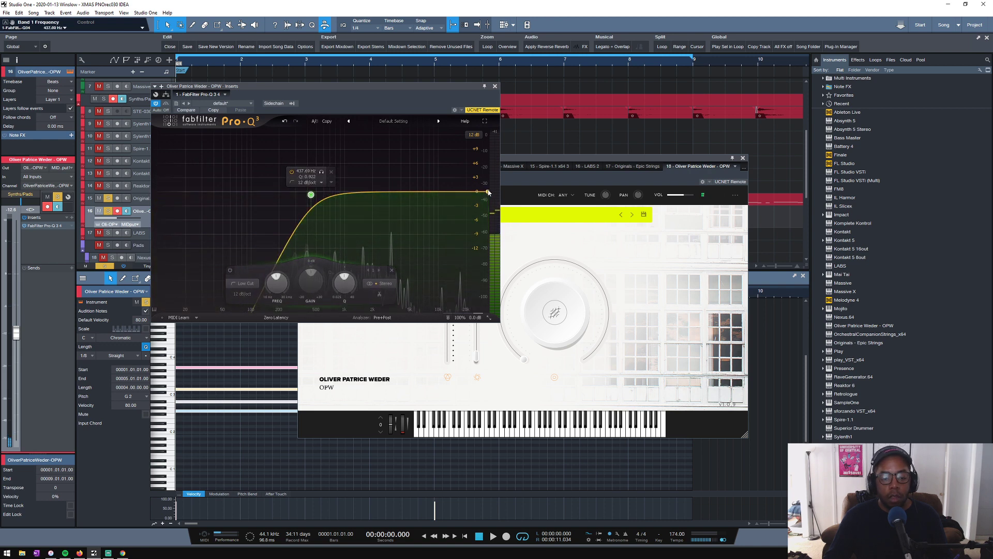
left_click(357, 191)
left_click_drag(362, 197, 478, 201)
key("space")
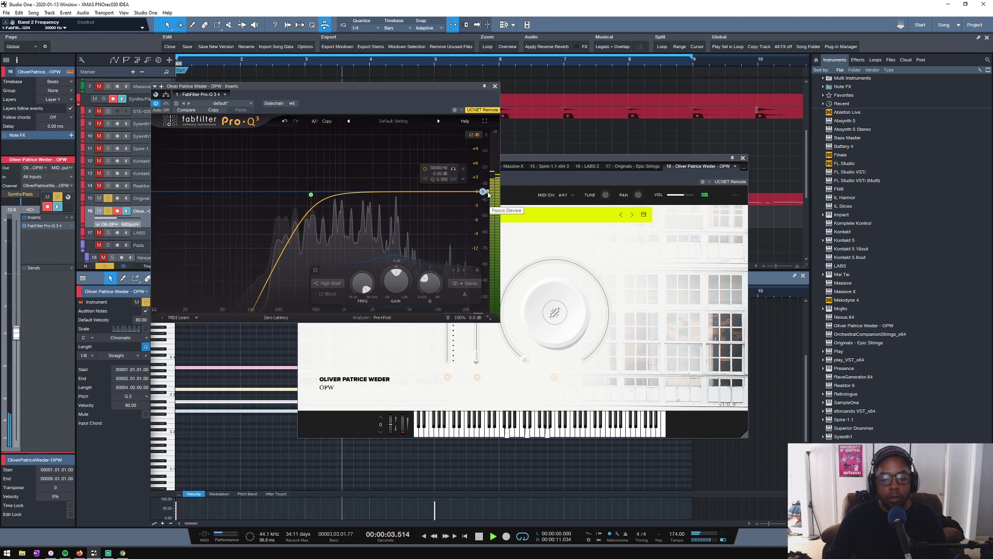
- Add an 18 dB/oct high cut at about 3.3 kHz to OPW's EQ and raise its low cut to about 505 Hz
left_click_drag(488, 193, 397, 197)
scroll(324, 294, "up", 1)
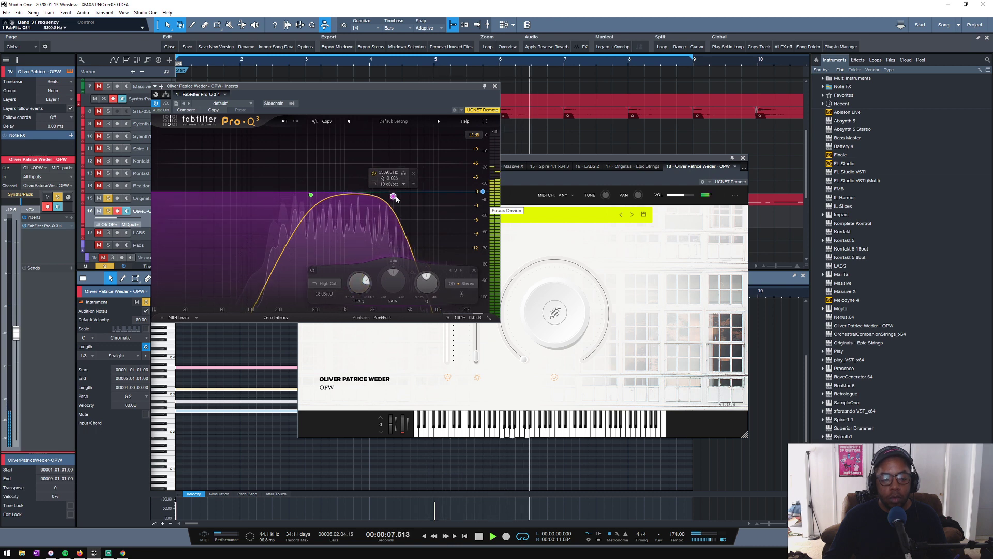
left_click_drag(311, 195, 317, 198)
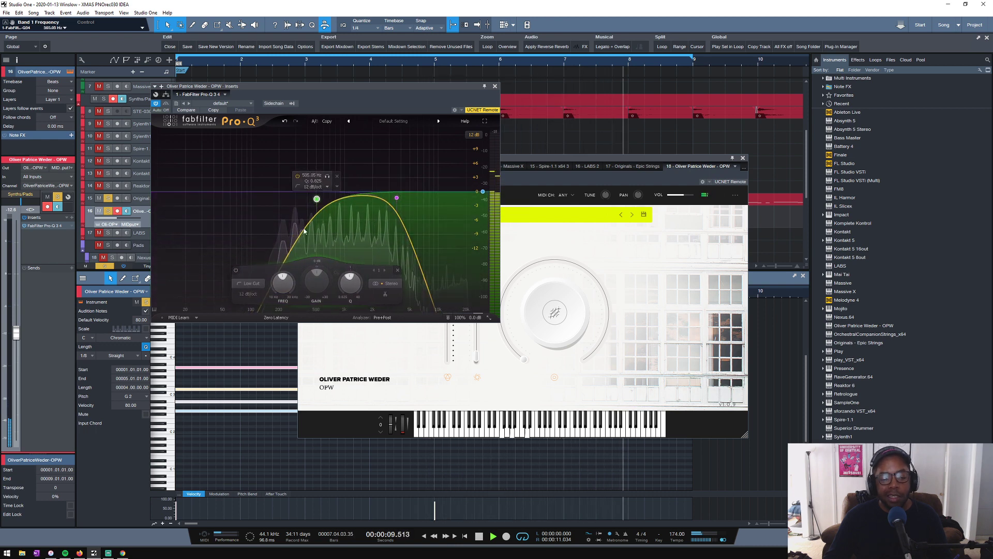
left_click(393, 199)
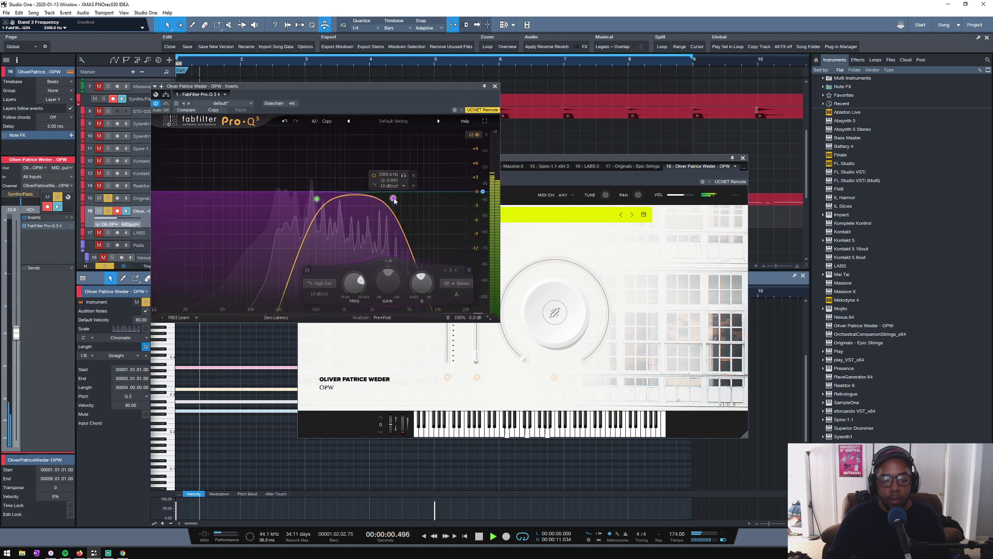
left_click(495, 87)
left_click(743, 158)
- Clear the existing solos, solo the bass and synth tracks, and take Upright Sub out of the solo
scroll(206, 180, "down", 2)
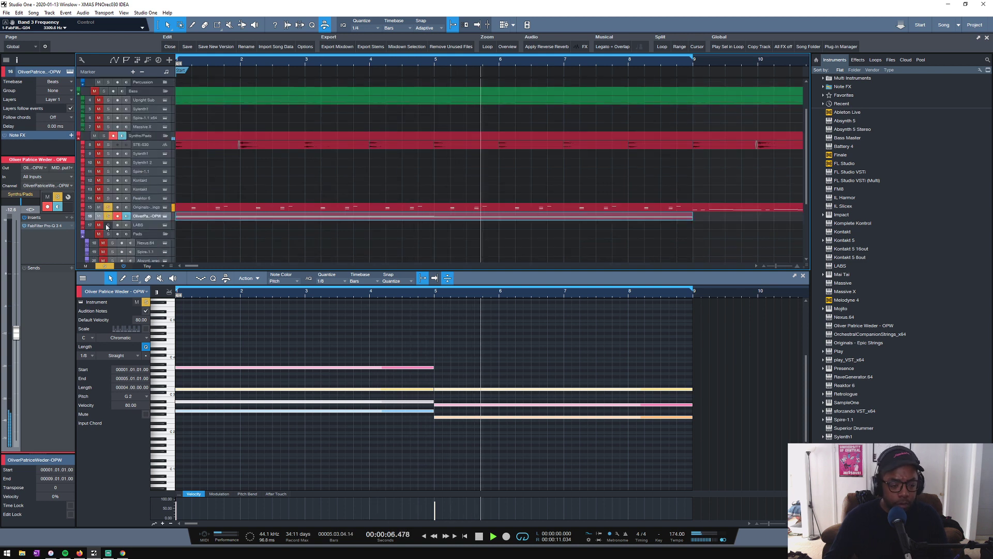
left_click(104, 266)
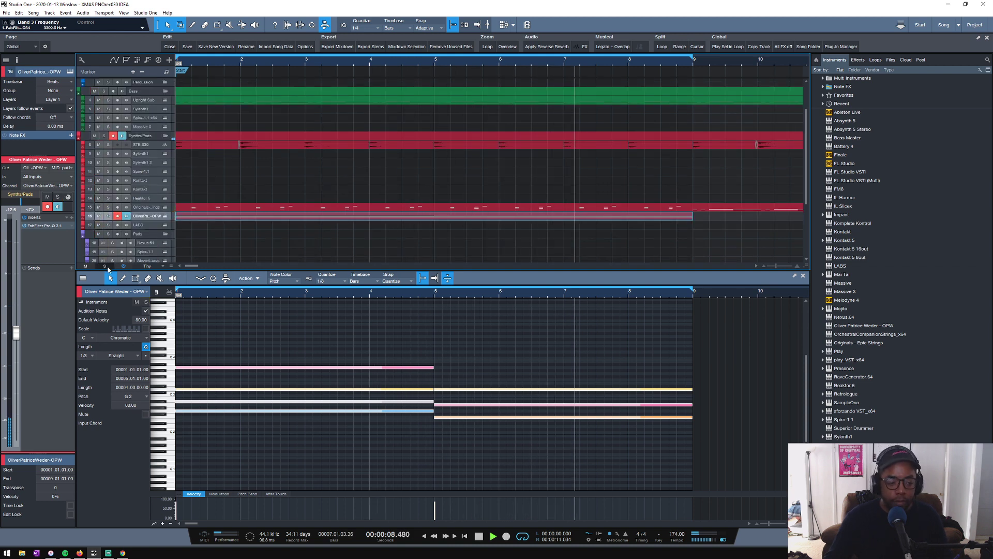
key("space")
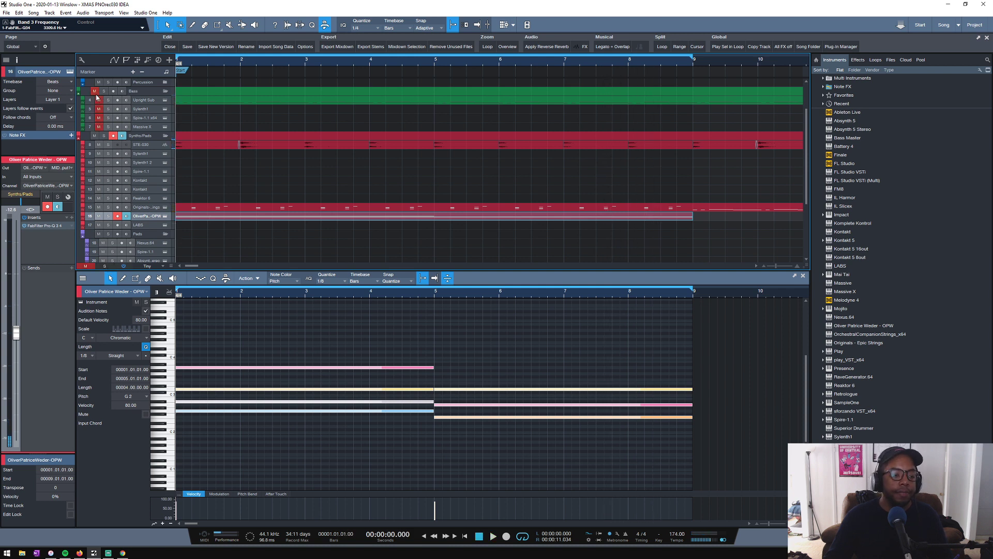
left_click_drag(98, 145, 94, 178)
left_click_drag(103, 94, 107, 215)
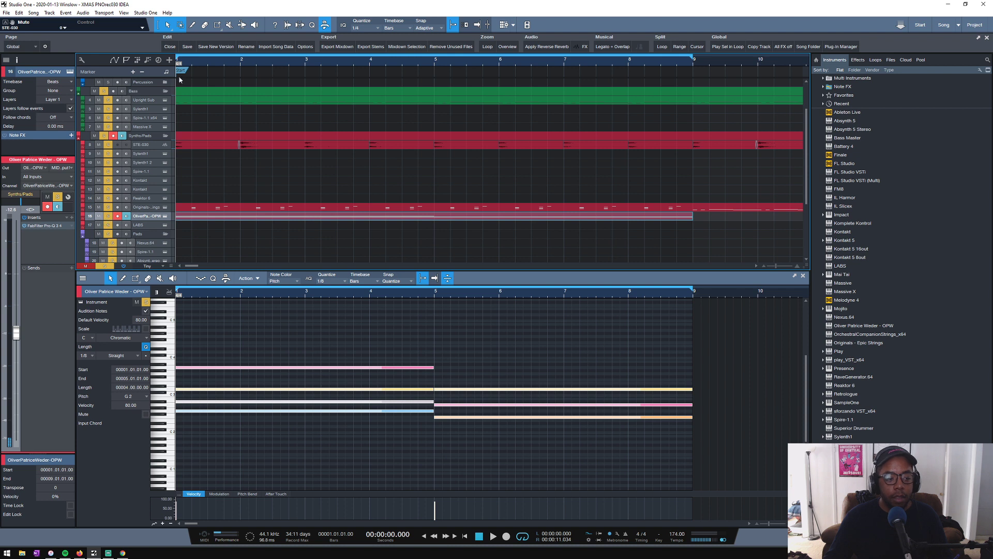
key("space")
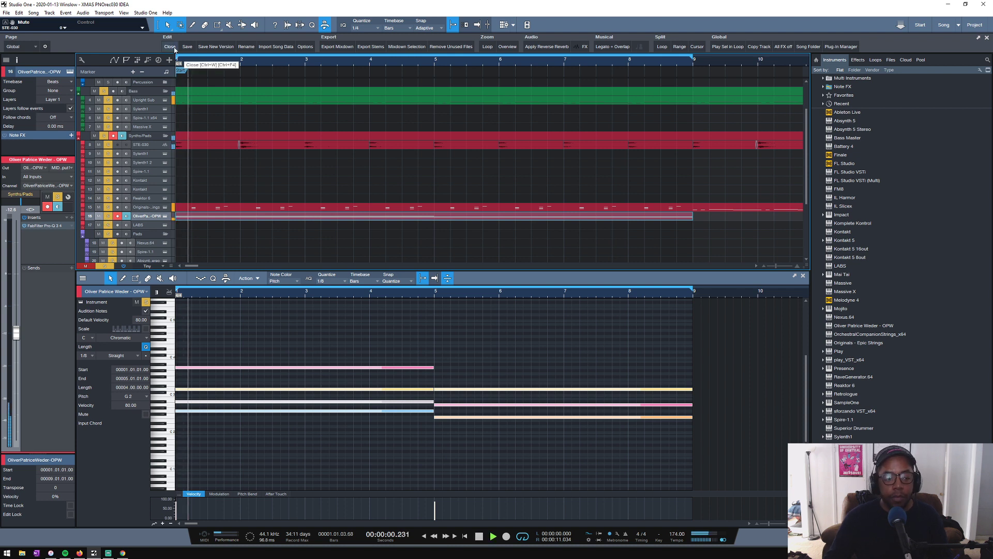
left_click(109, 100)
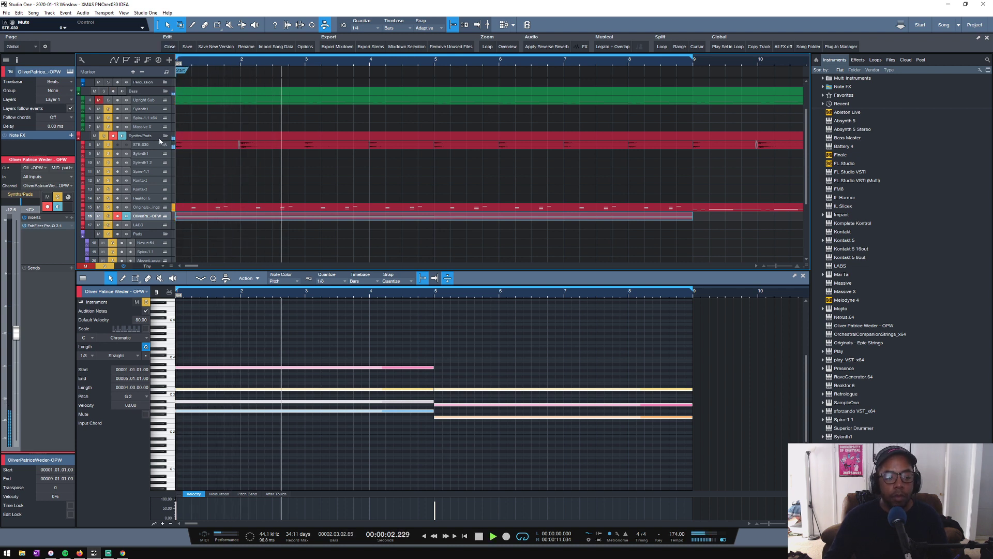
- Set the sustain of the Transient Master on the STE-030 track to about -32%
left_click(148, 145)
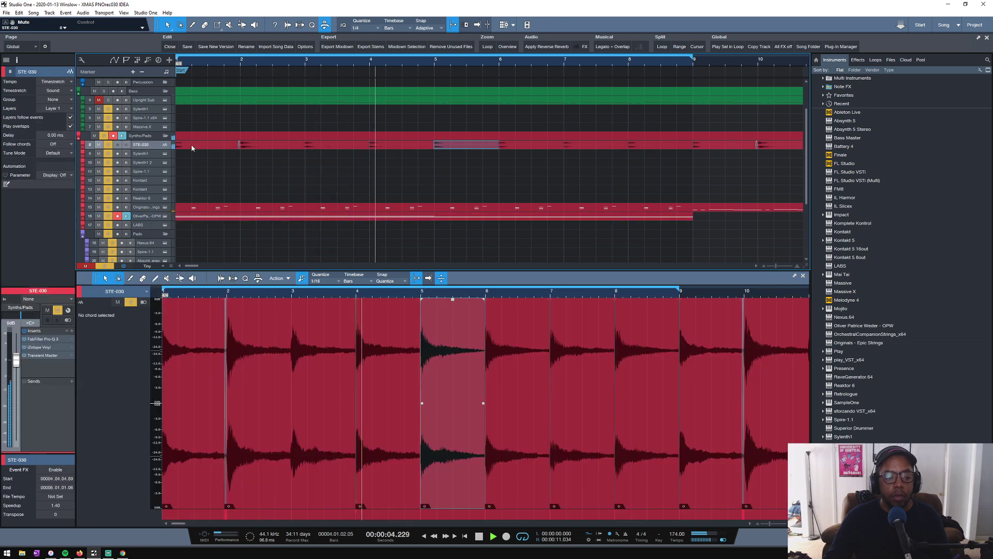
double_click(43, 355)
left_click_drag(420, 247, 469, 246)
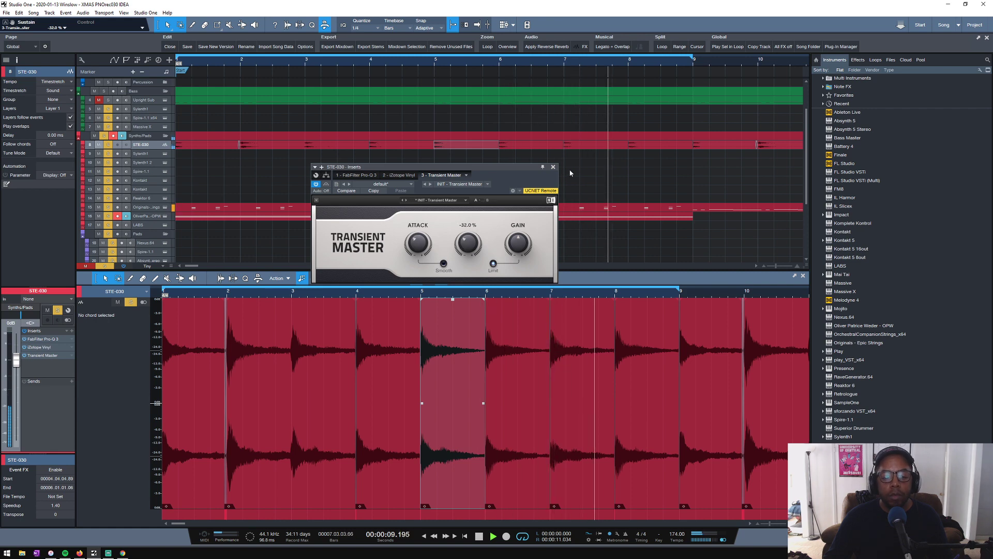
left_click(553, 167)
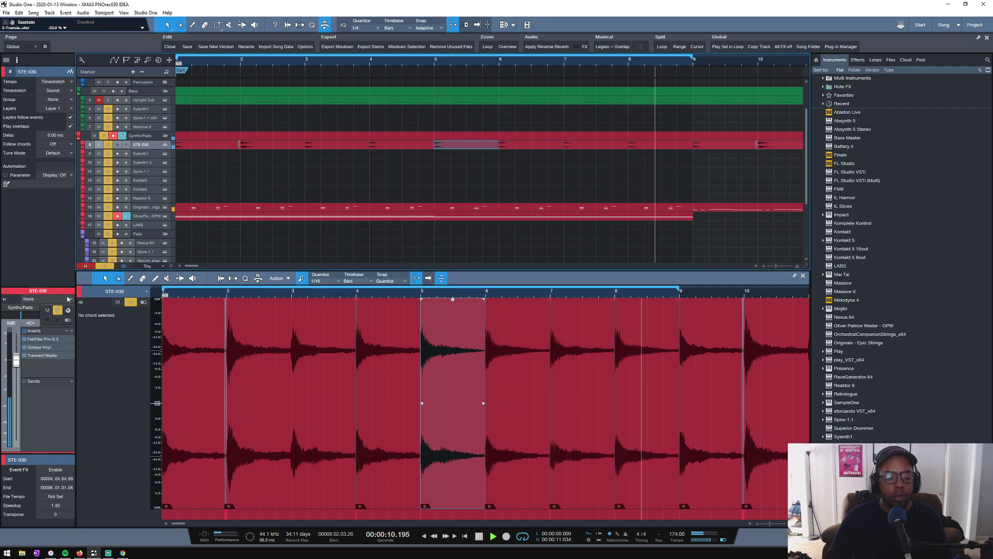
- Adjust the mono/stereo setting of iZotope Vinyl on the STE-030 track and set its year to 1970
left_click(39, 347)
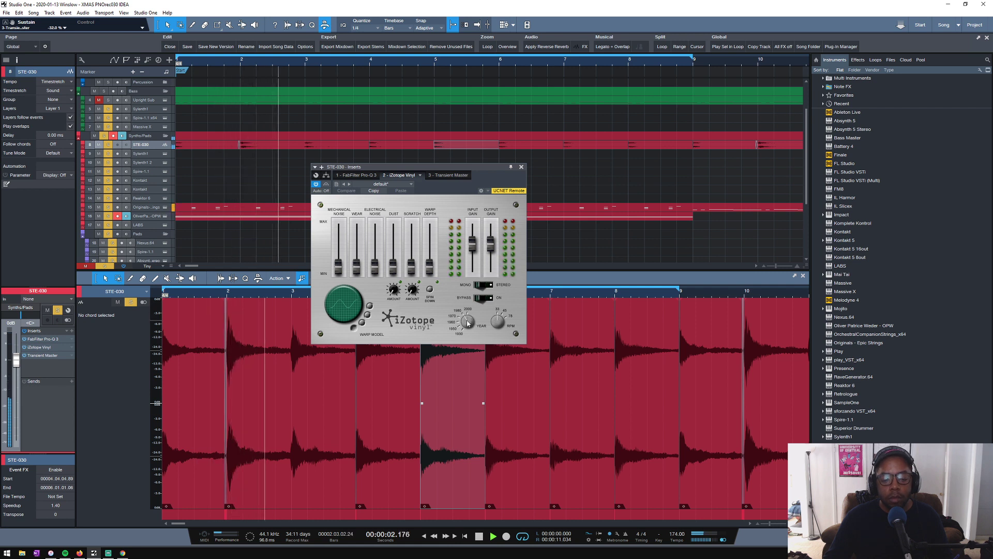
left_click(481, 285)
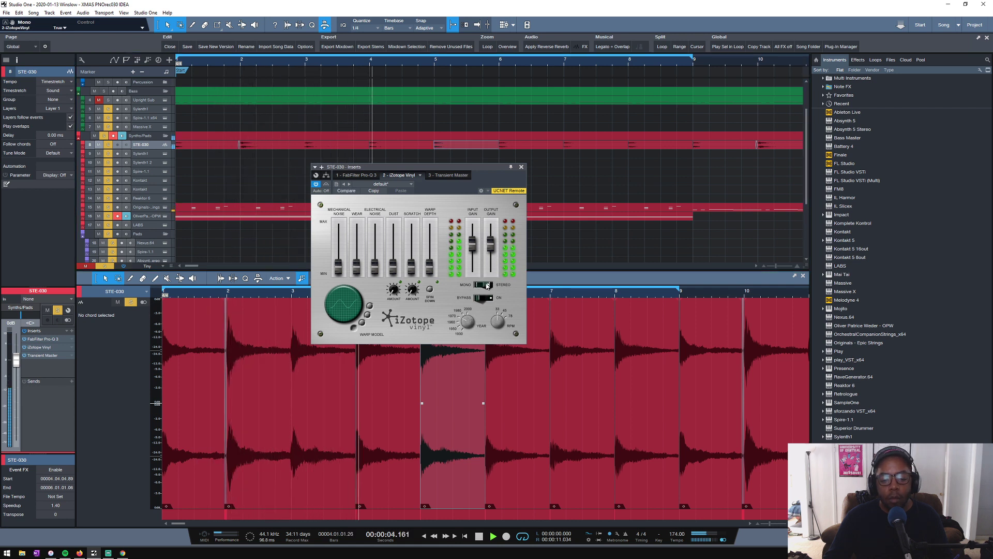
left_click(463, 324)
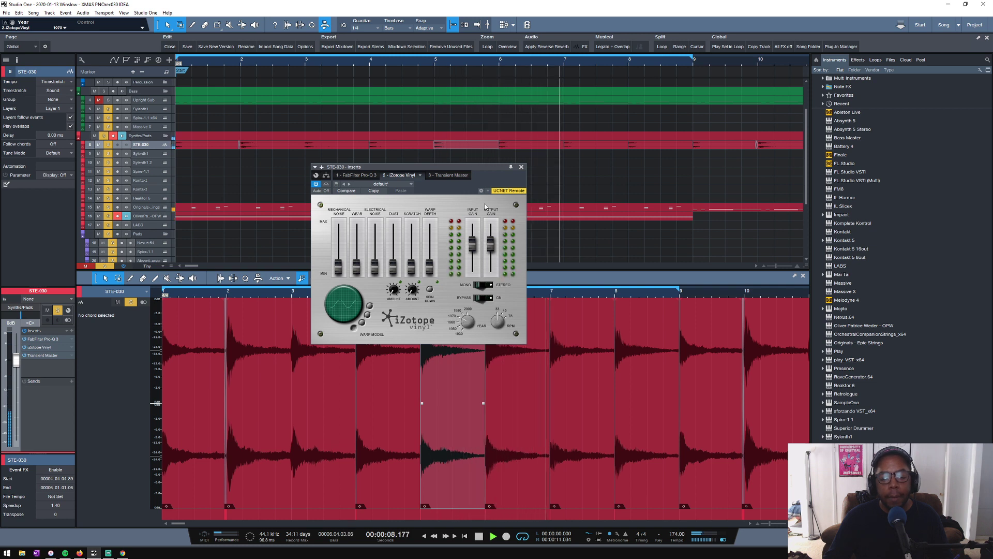
left_click(521, 167)
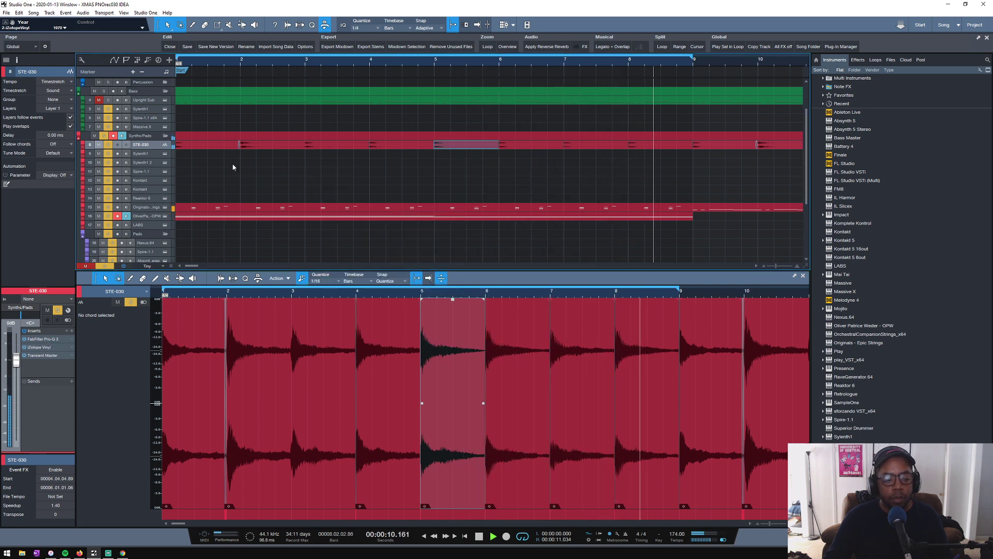
- Insert a second FabFilter Pro-Q 3 on STE-030 and cut about 1.15 dB around 463 Hz with a Q of about 1.8
double_click(42, 339)
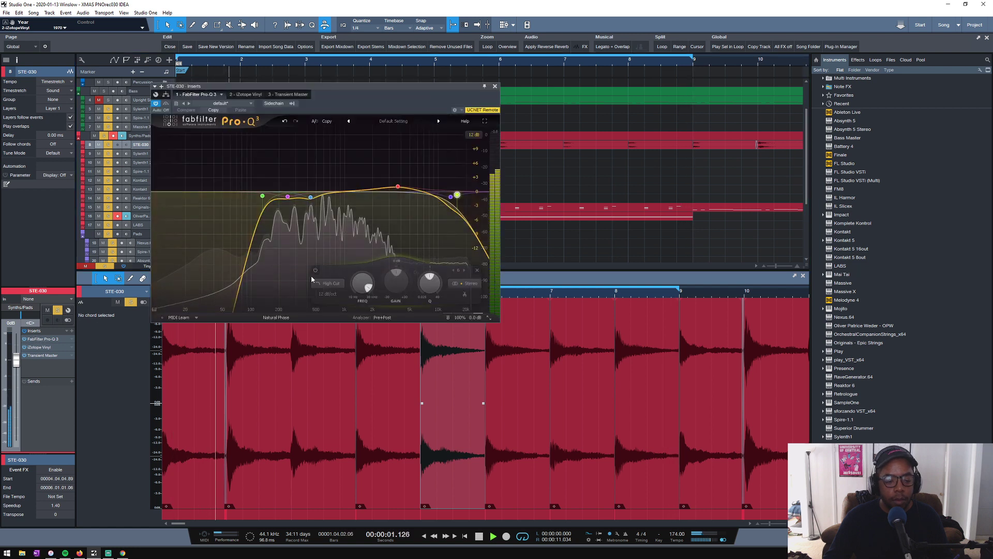
left_click(67, 330)
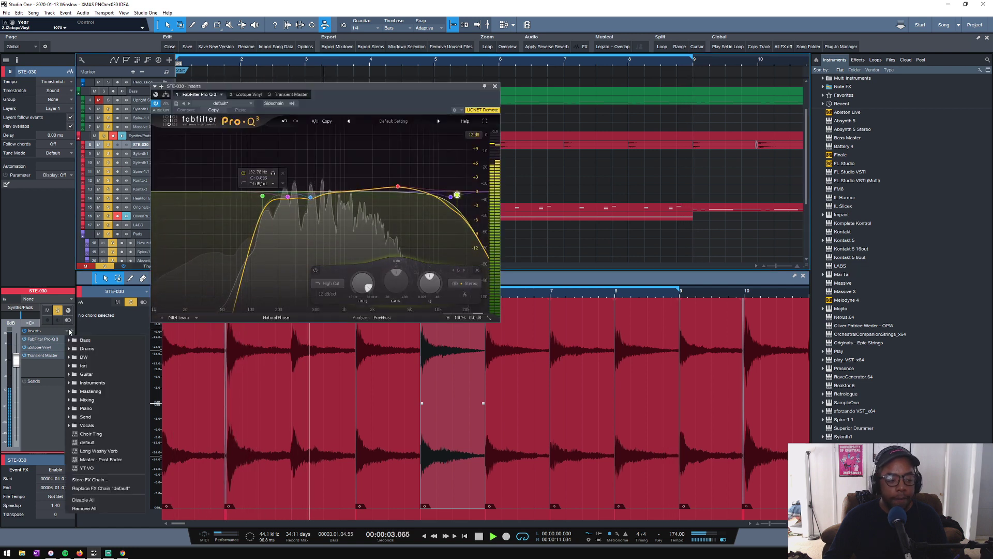
left_click(72, 331)
left_click(116, 172)
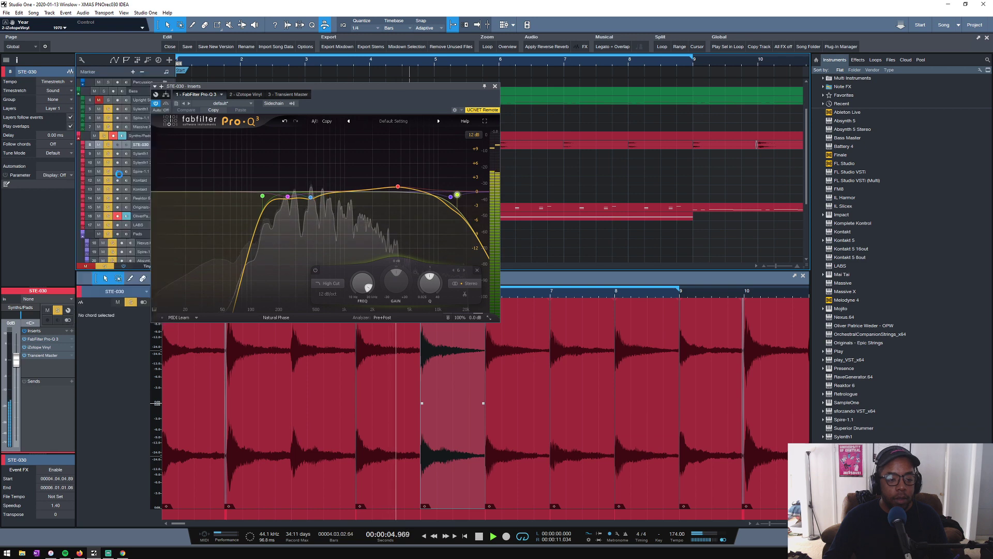
mouse_move(313, 192)
left_mouse_down()
mouse_move(313, 163)
mouse_move(314, 201)
left_mouse_up()
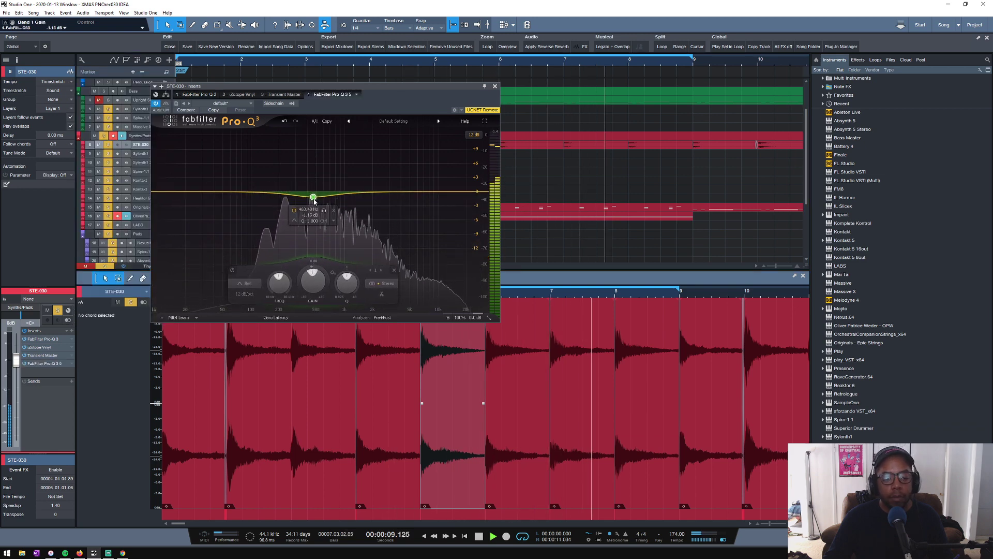
scroll(314, 201, "up", 1)
scroll(314, 201, "up", 5)
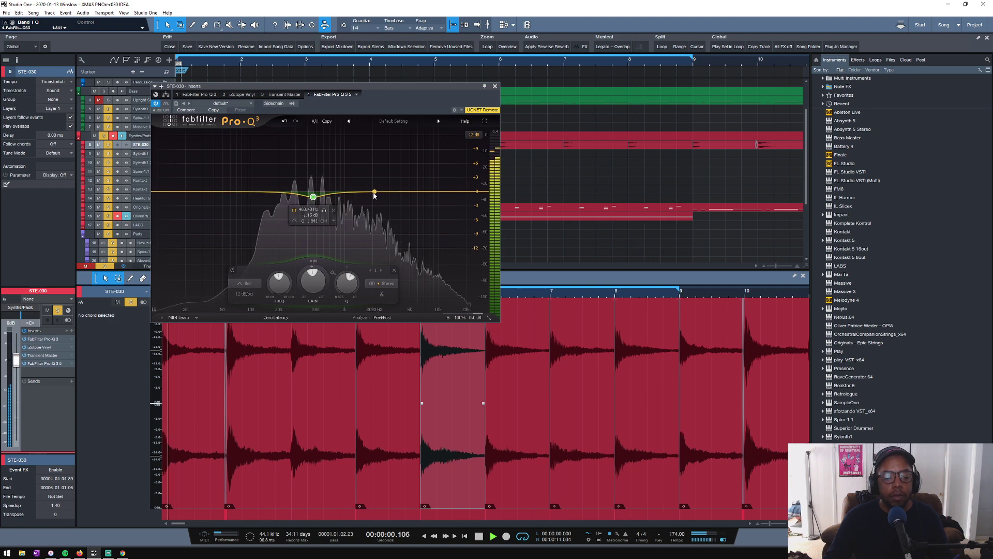
left_click(495, 86)
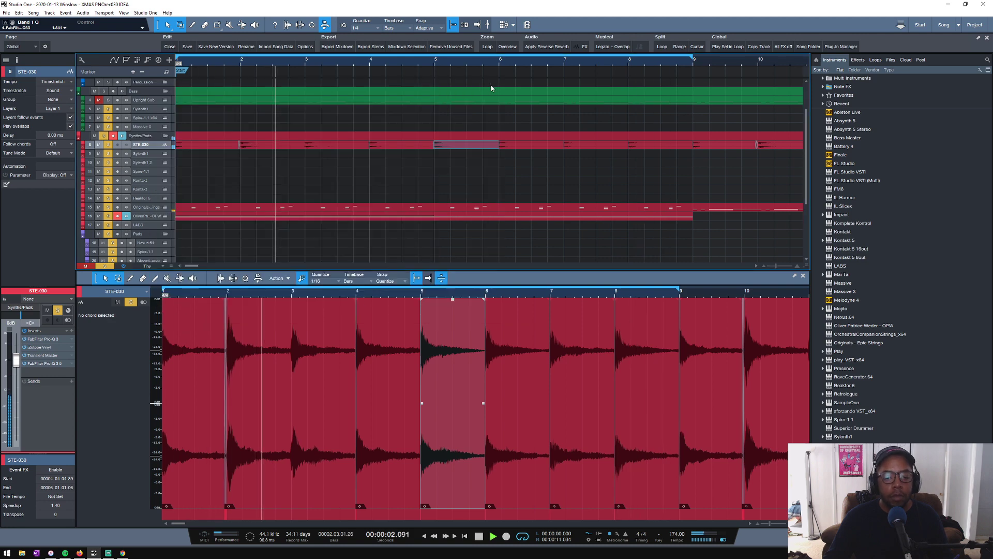
- Insert MStereoExpander after the EQ on STE-030 and solo only that track during playback
key("space")
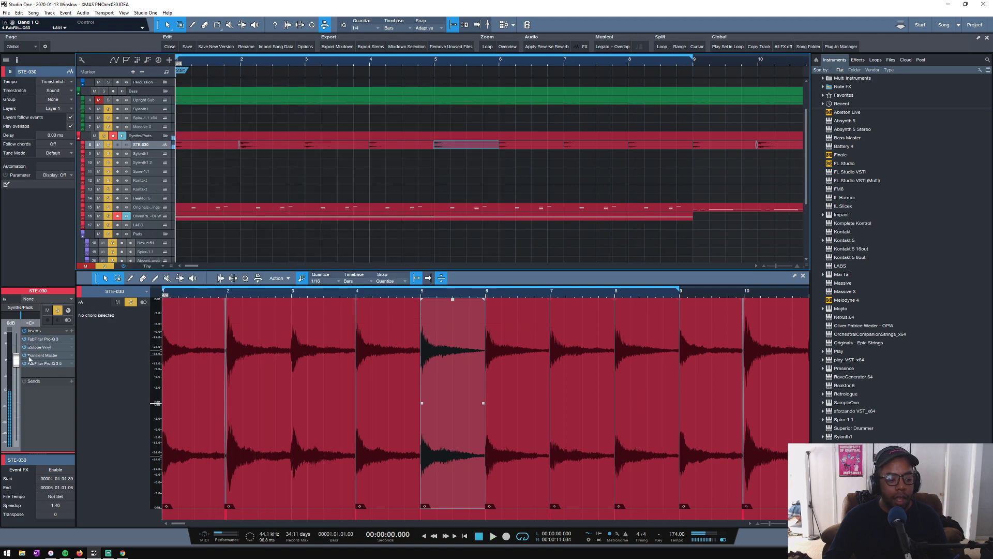
left_click(71, 332)
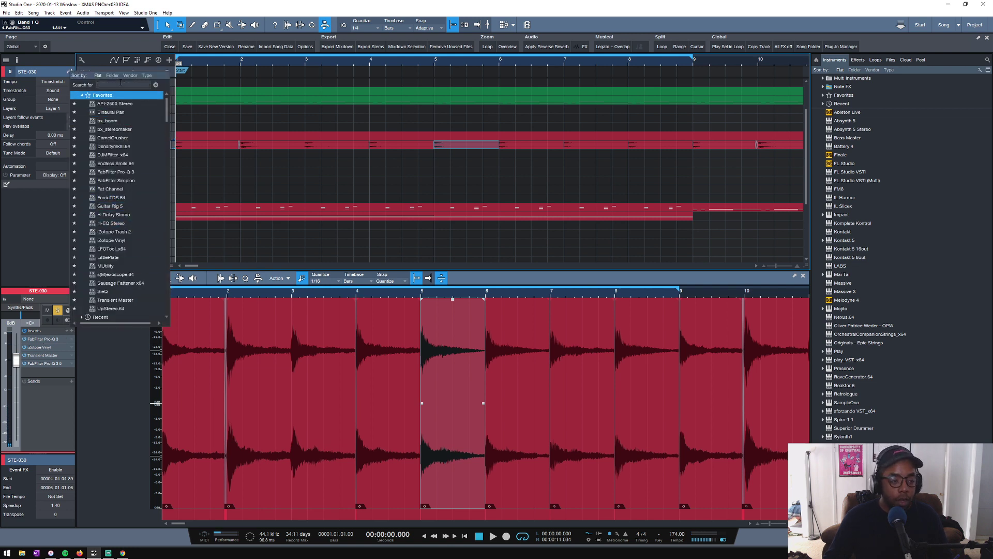
type("mst")
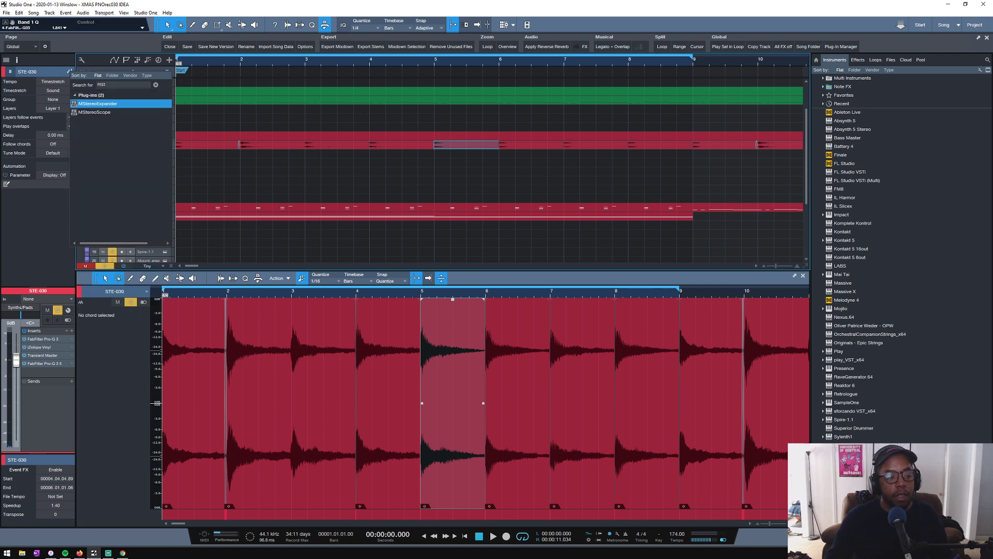
left_click(91, 104)
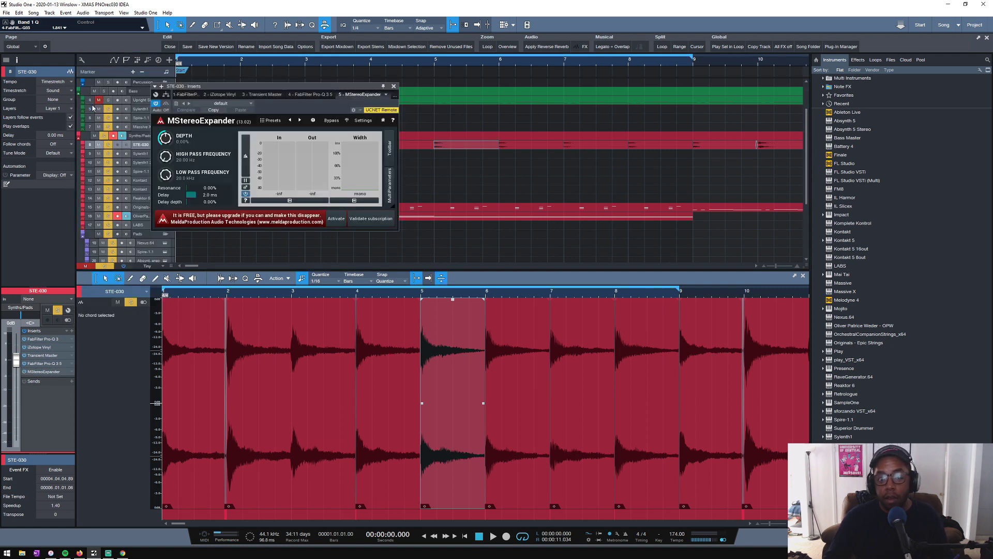
key("space")
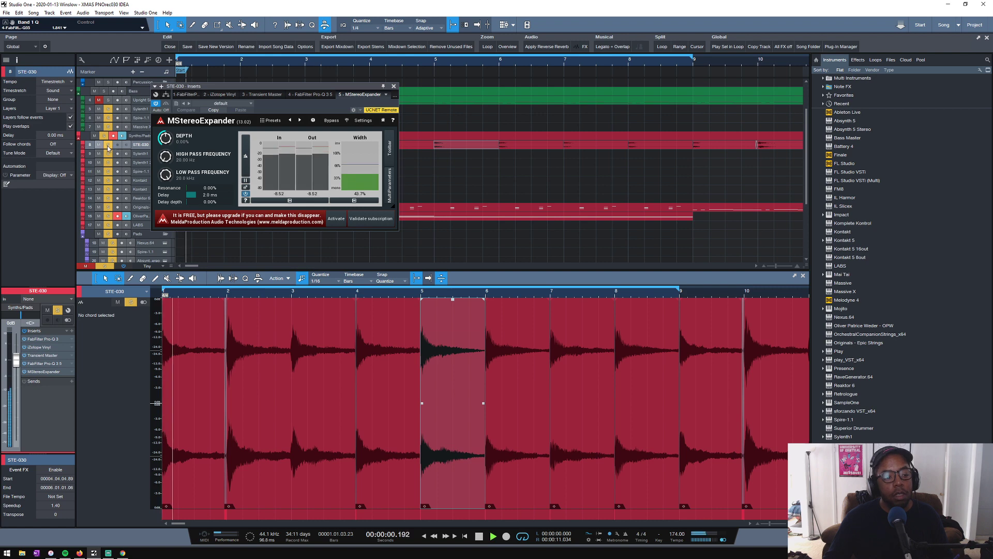
left_click(108, 145, "alt")
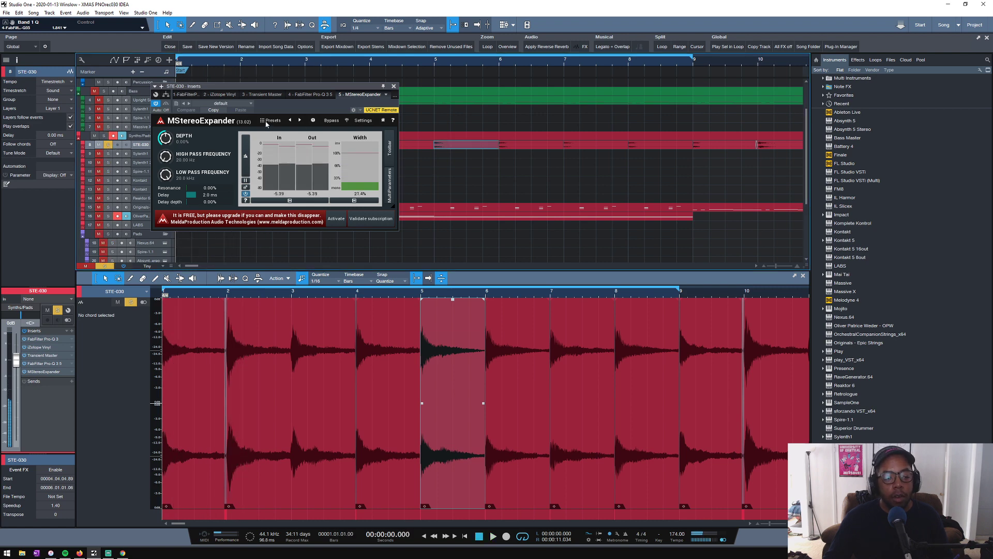
- Audition the MStereoExpander presets on STE-030, including Full, and load Treble
key("space")
left_click(268, 122)
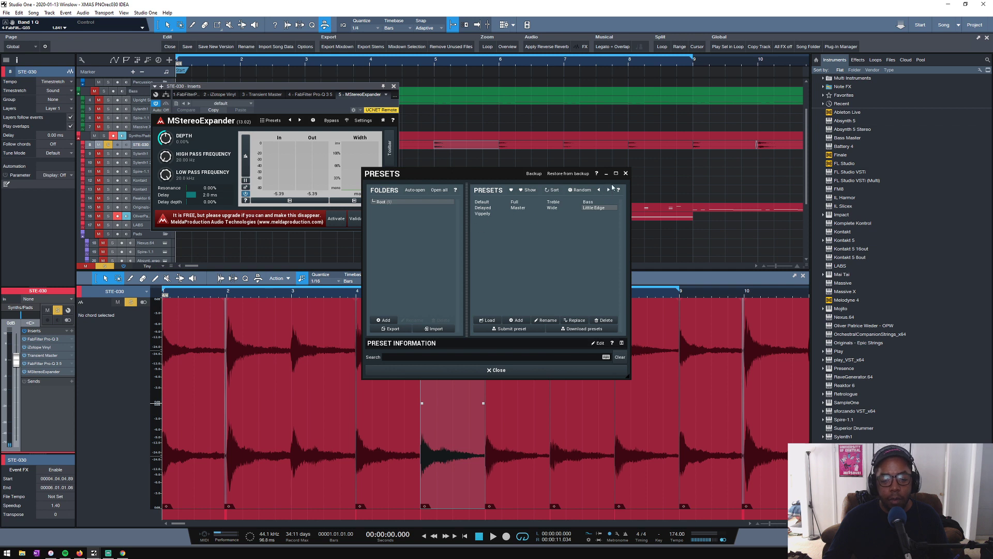
left_click(625, 174)
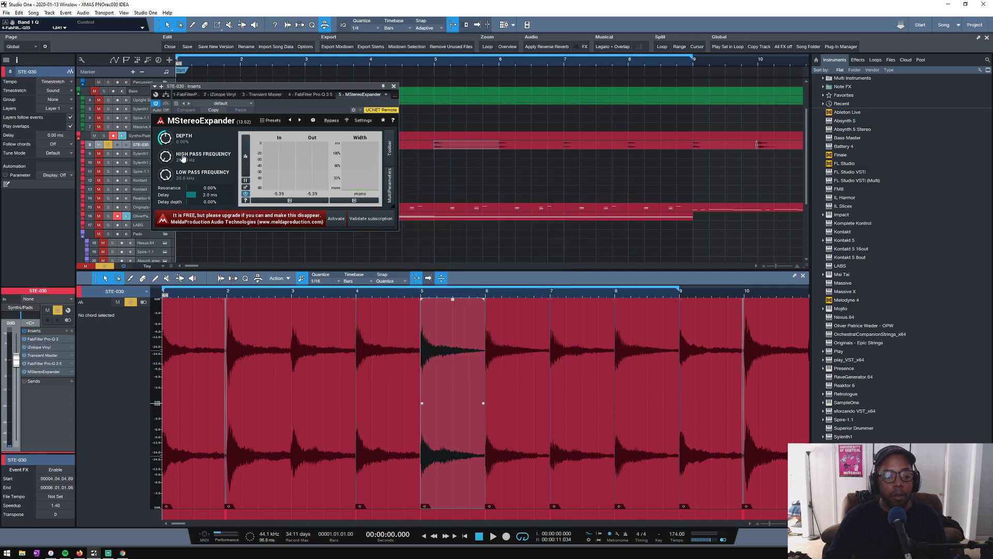
key("space")
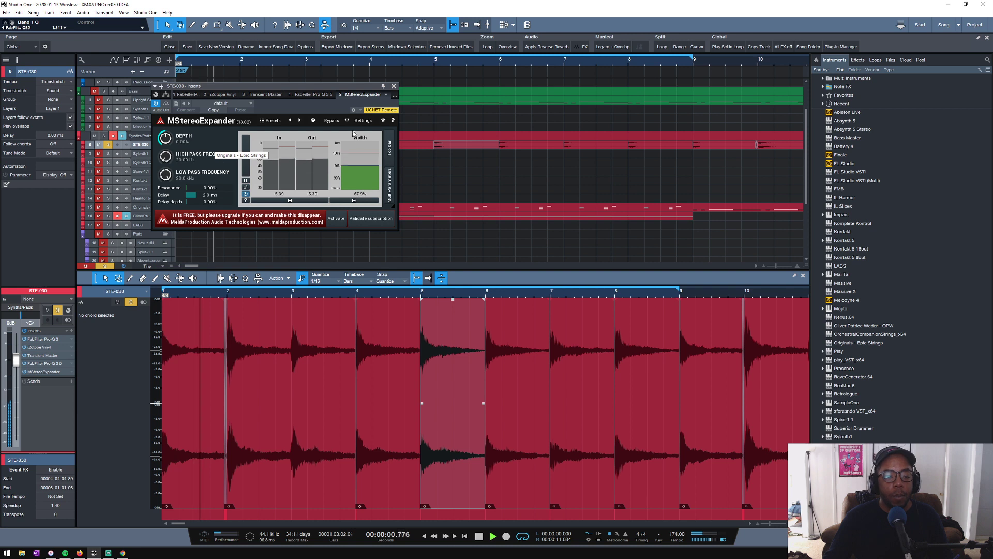
left_click(300, 120)
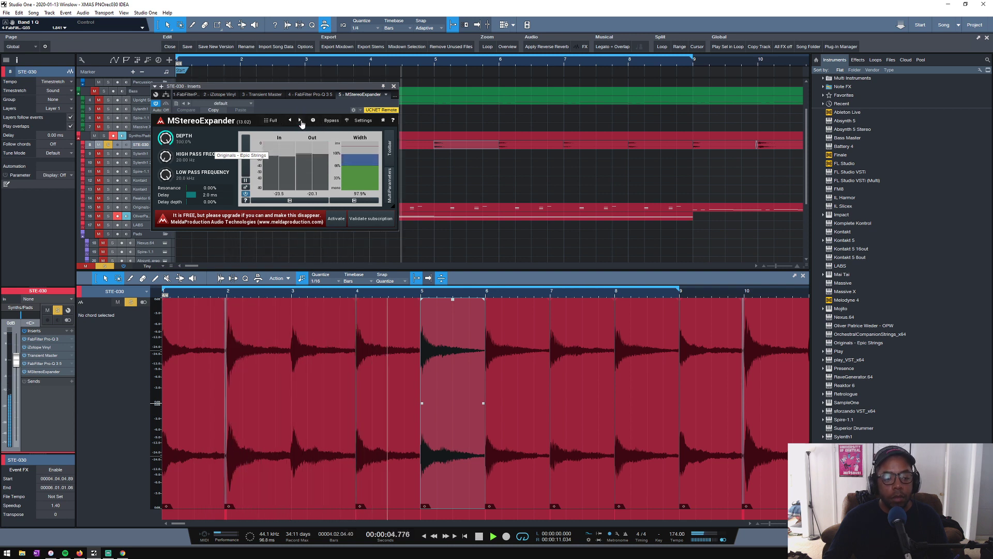
left_click(299, 120)
left_click(300, 121)
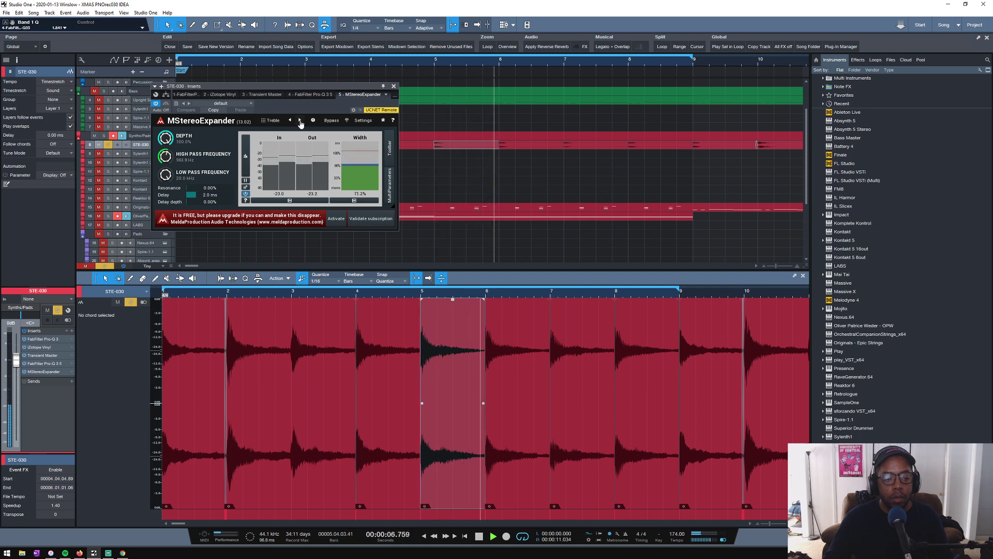
- Audition the Delayed preset of MStereoExpander, stop playback and remove the plug-in from the STE-030 track
left_click(300, 120)
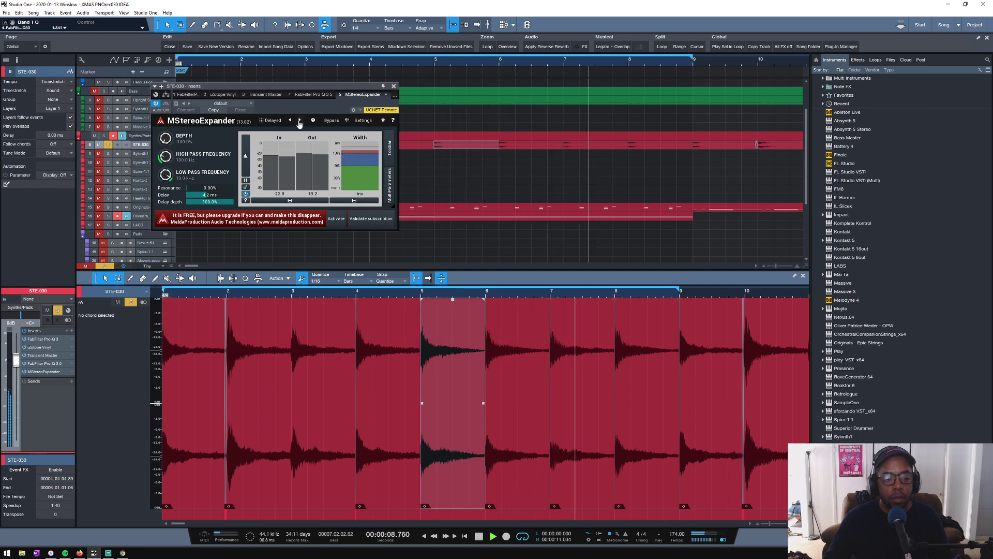
left_click(394, 86)
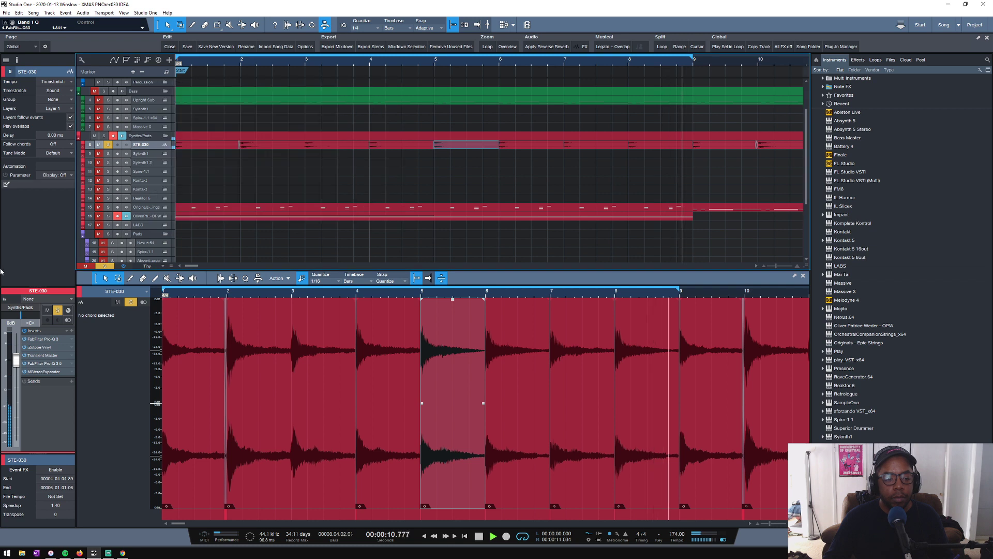
key("space")
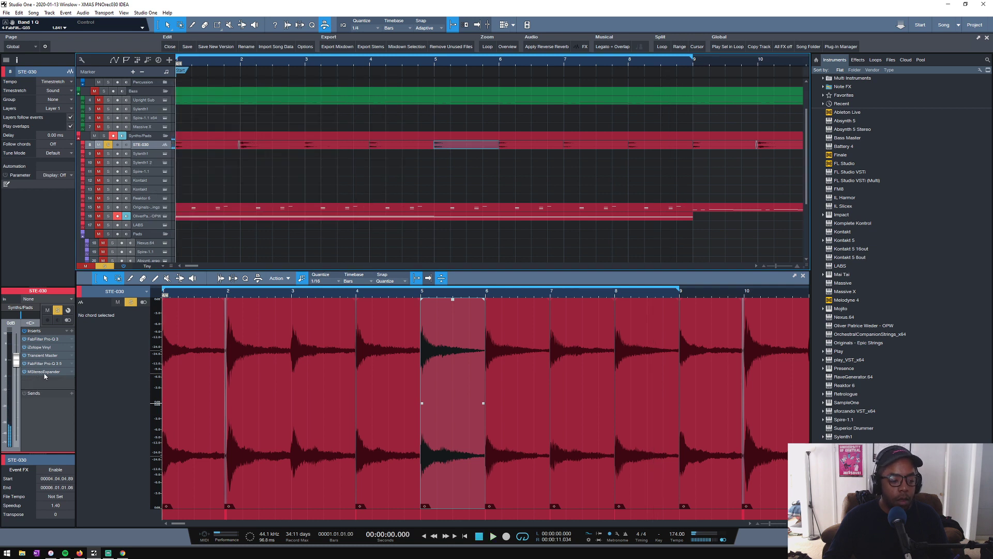
right_click(44, 372)
left_click(46, 447)
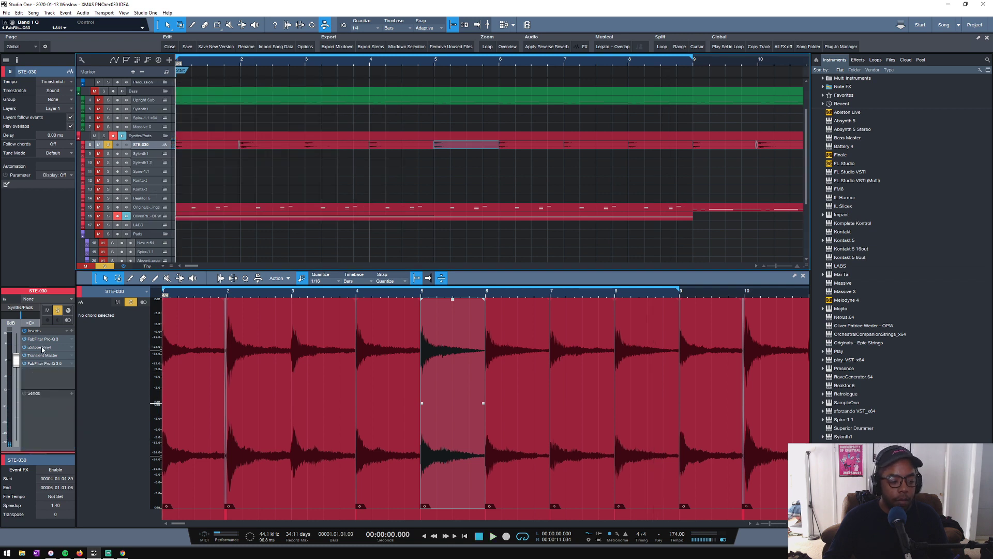
- Insert Choral at the end of the STE-030 effects chain, with Transient Master moved ahead of iZotope Vinyl, and play the track
left_click(72, 332)
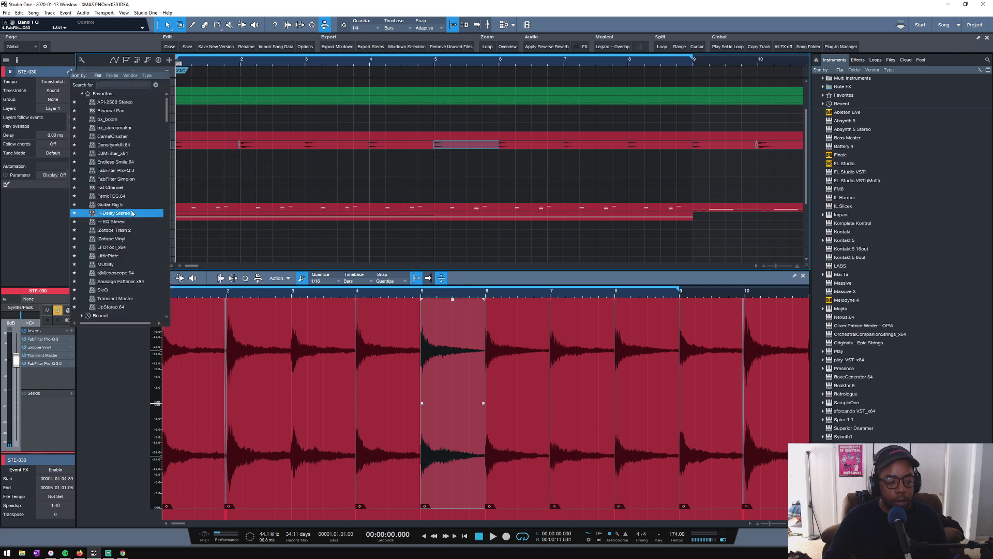
type("chor")
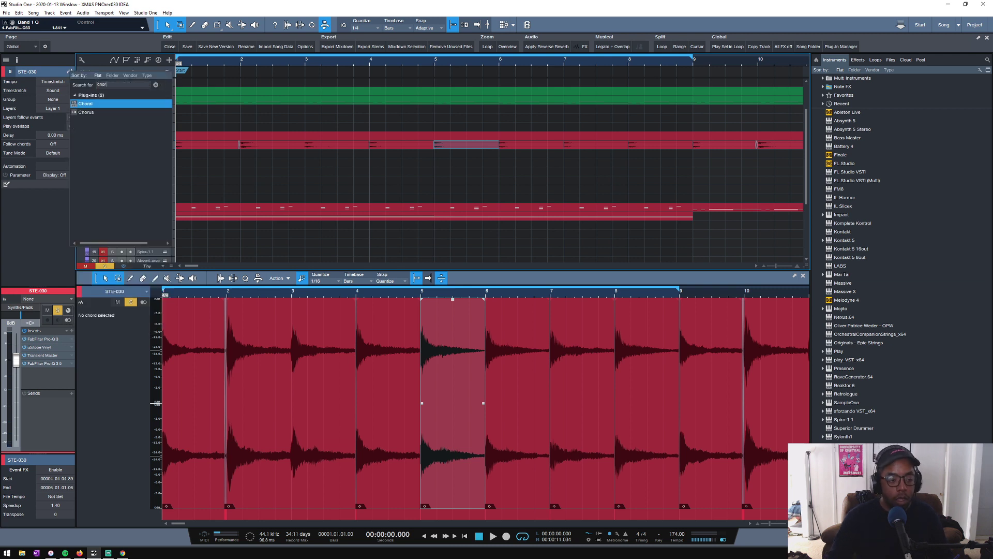
left_click(103, 104)
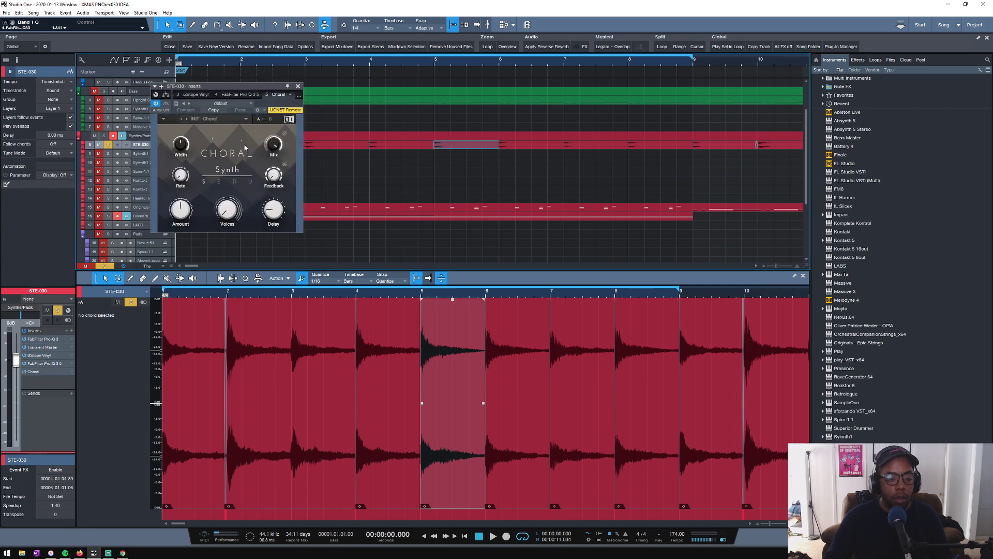
key("space")
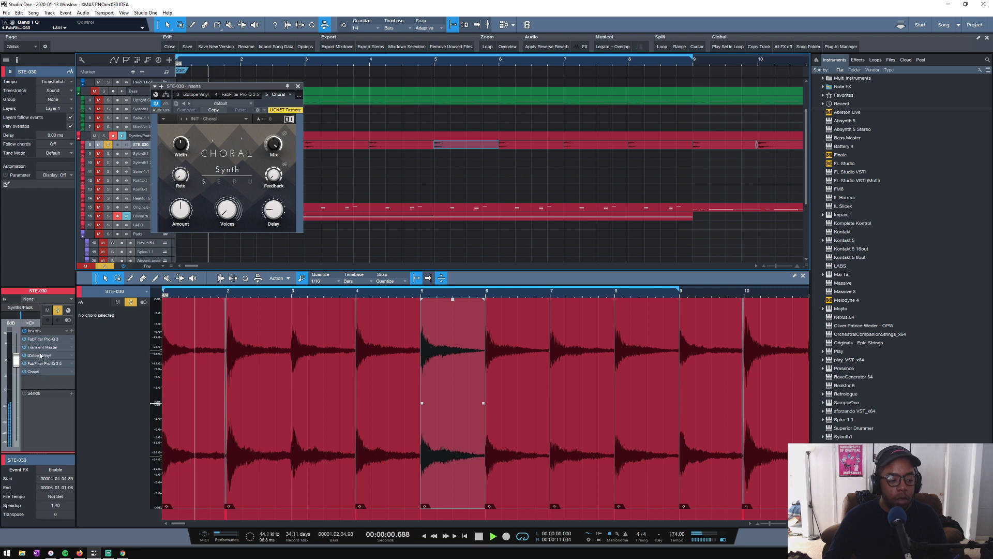
left_click(38, 349)
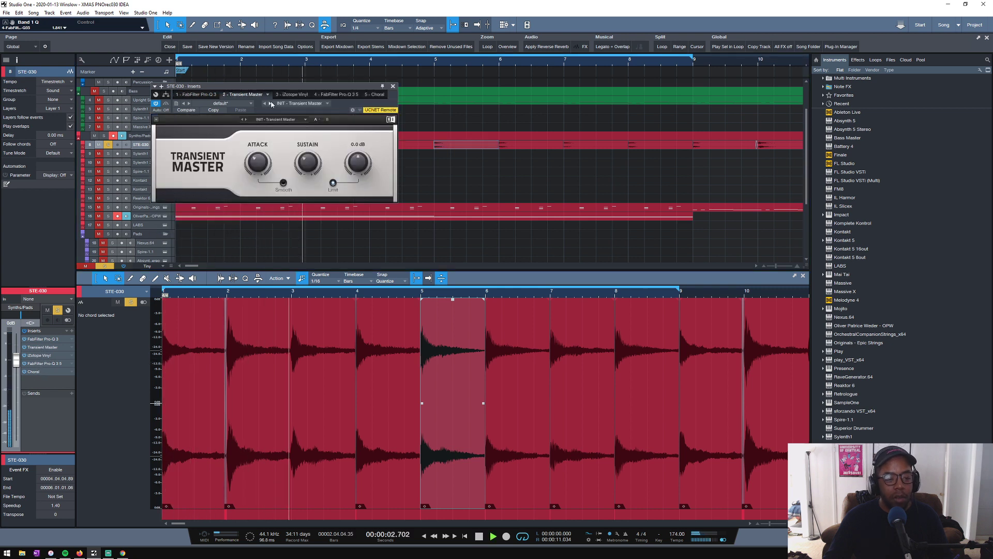
left_click(393, 87)
key("space")
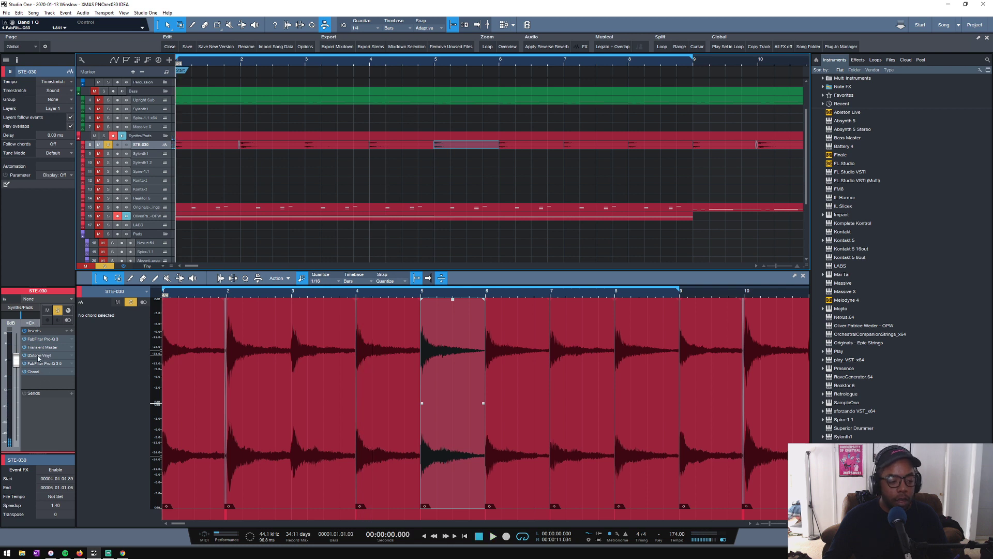
- Set the Mono parameter of iZotope Vinyl on STE-030 to True and start playback
left_click(39, 357)
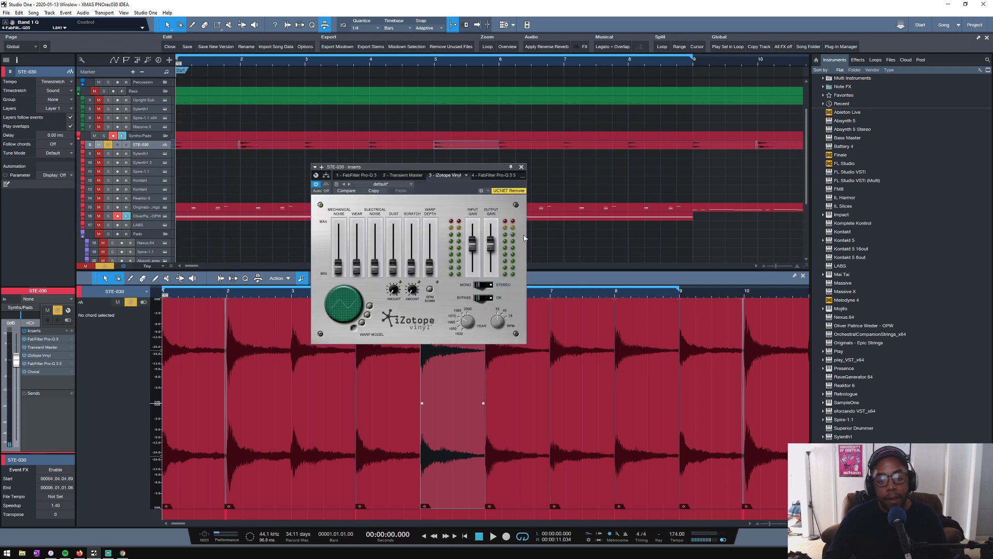
left_click(483, 284)
key("space")
- Audition Choral's presets on STE-030, including Classic Chorus I and Night Mood, and load Classic Chorus II
left_click(36, 372)
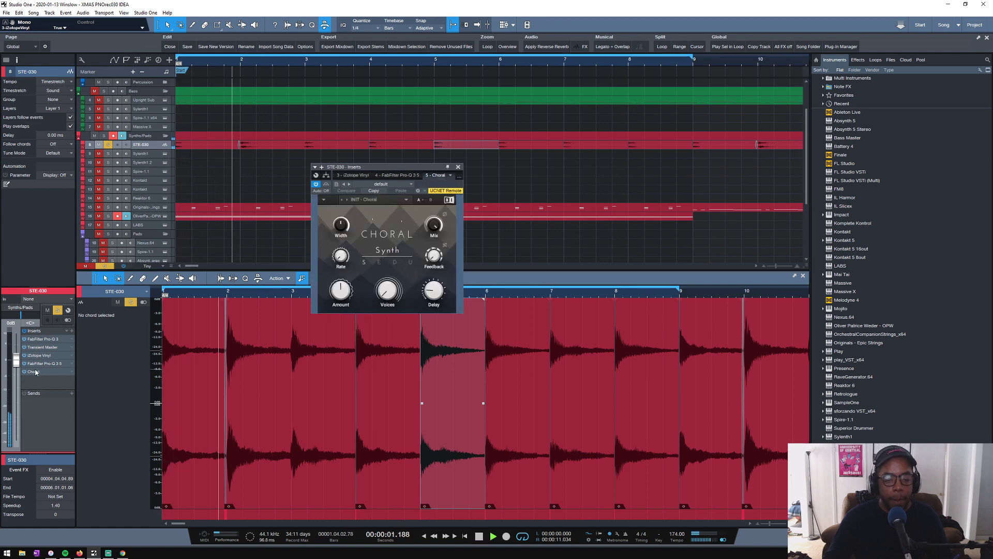
left_click(347, 200)
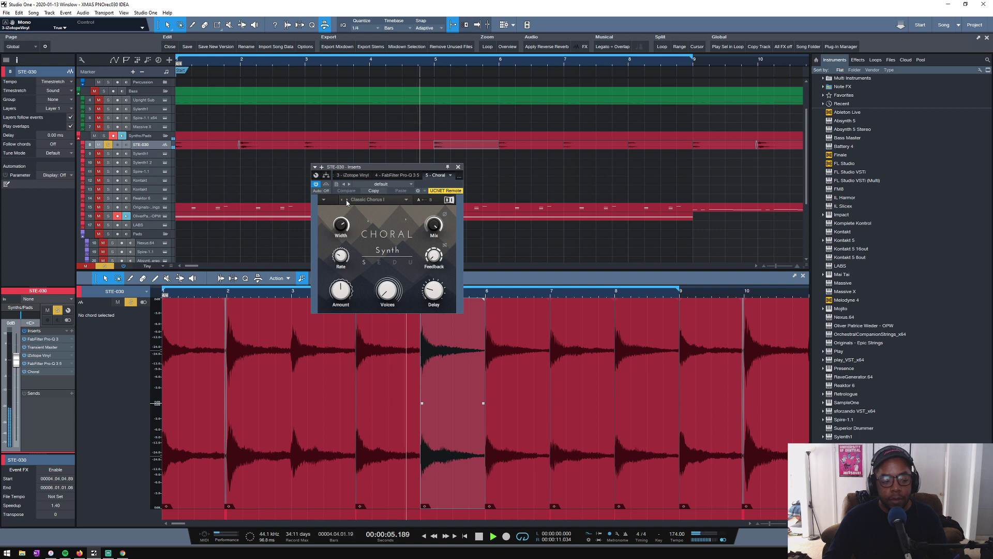
left_click(347, 199)
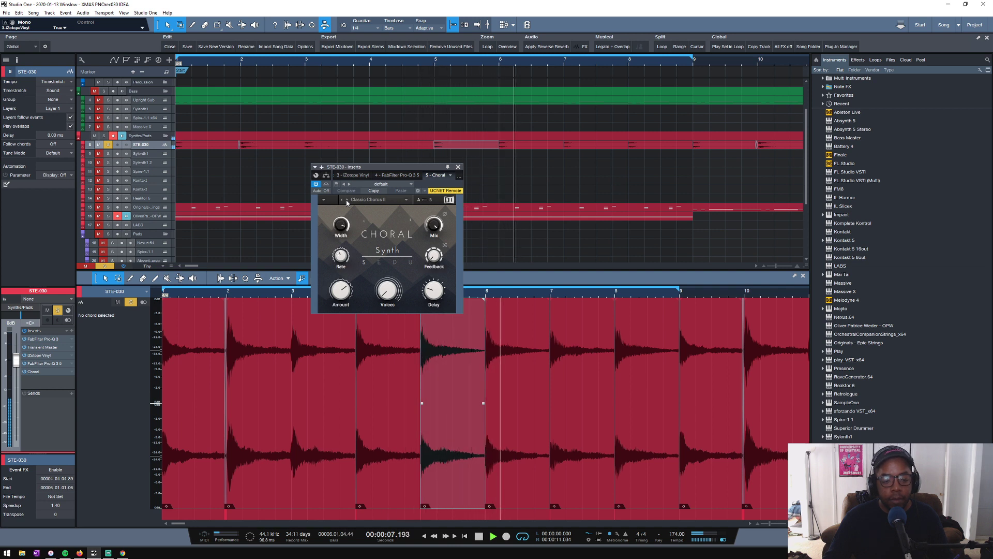
left_click(347, 200)
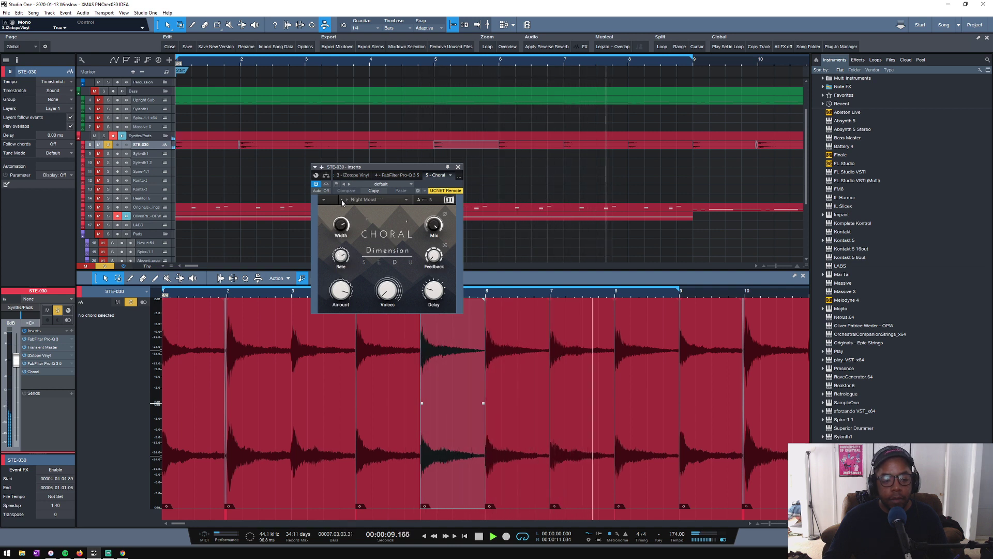
left_click(342, 201)
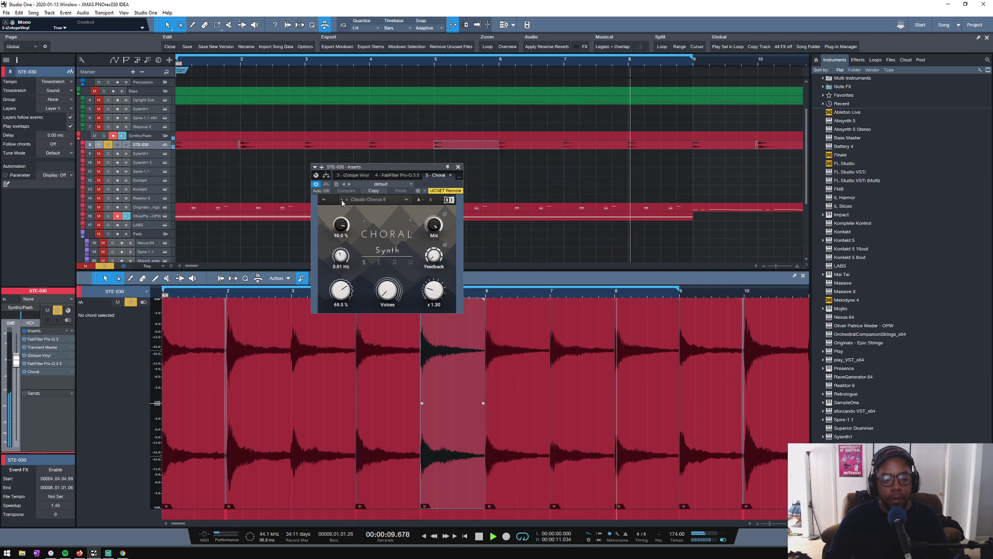
- Compare the STE-030 sound with iZotope Vinyl bypassed and active, then stop playback
double_click(40, 355)
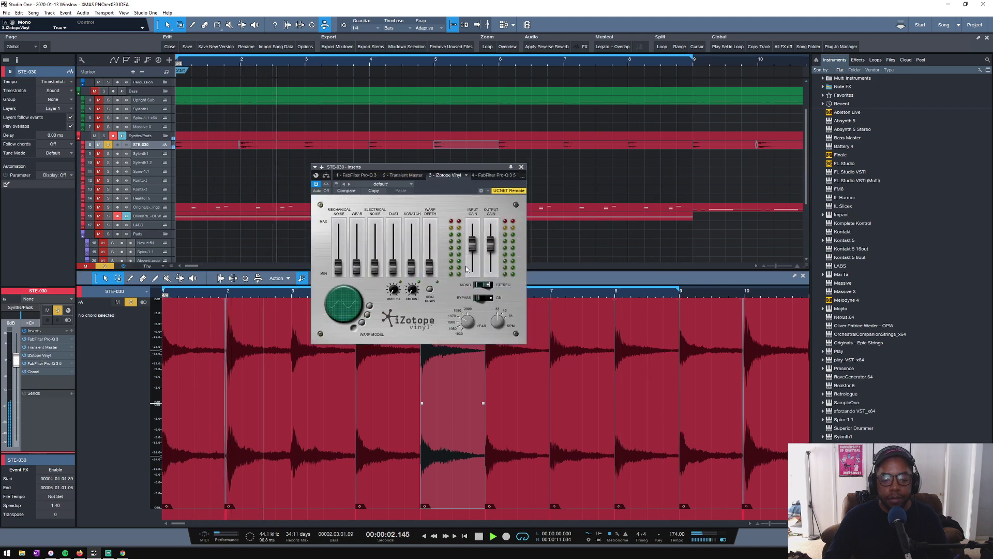
left_click(327, 185)
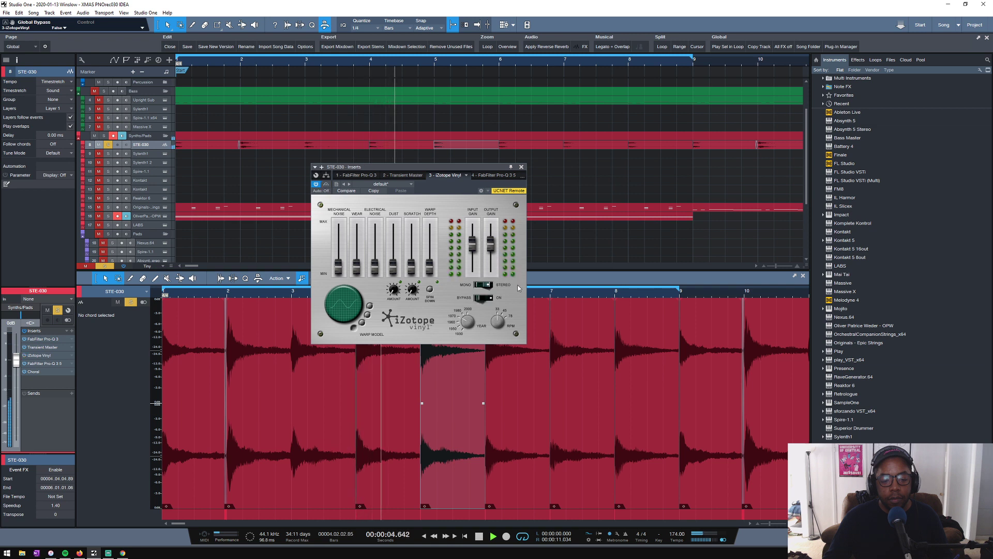
left_click(522, 167)
key("space")
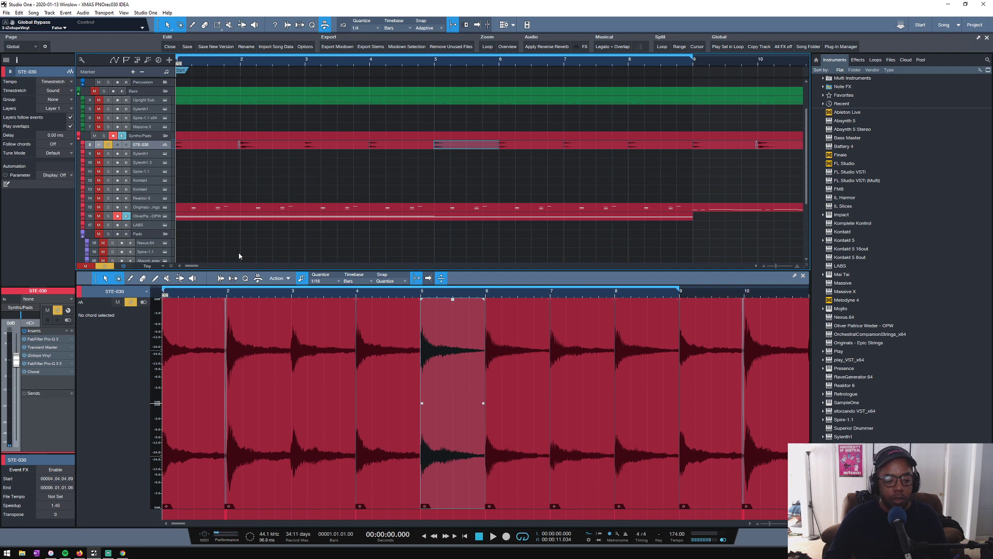
- Clear the solo and mute states on all tracks of the arrangement
left_click(94, 91)
left_click(103, 90)
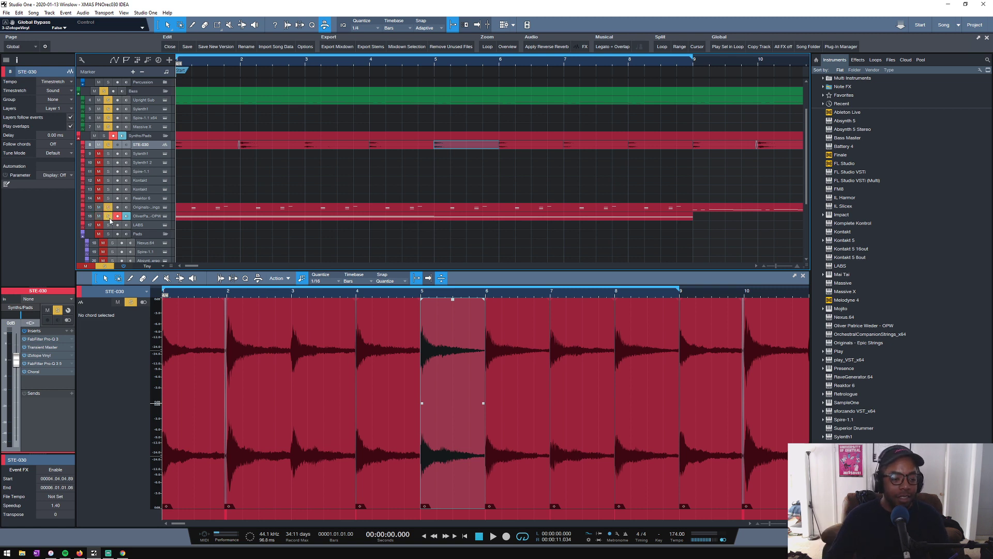
left_click(96, 265)
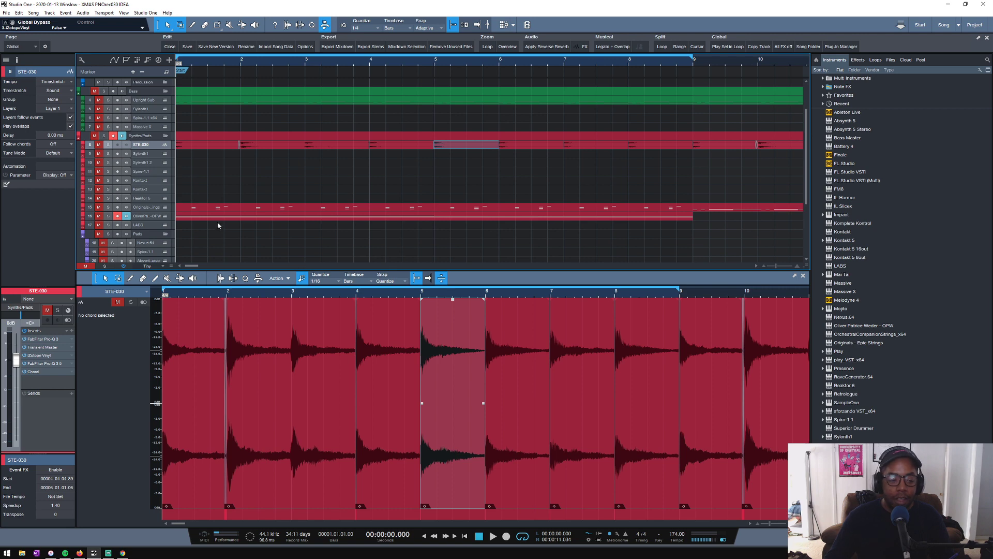
scroll(196, 238, "down", 4)
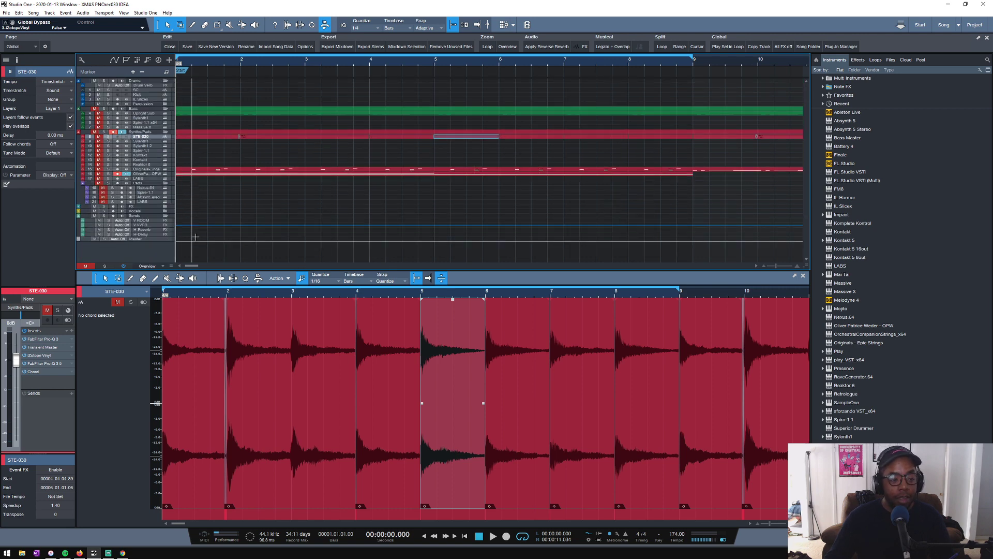
scroll(196, 237, "up", 3)
scroll(195, 237, "down", 2)
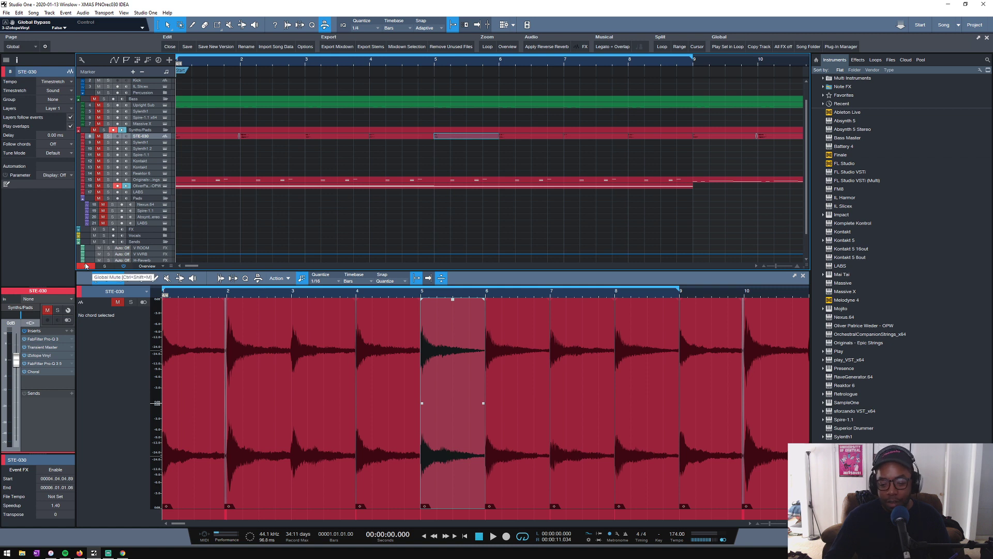
left_click(86, 266)
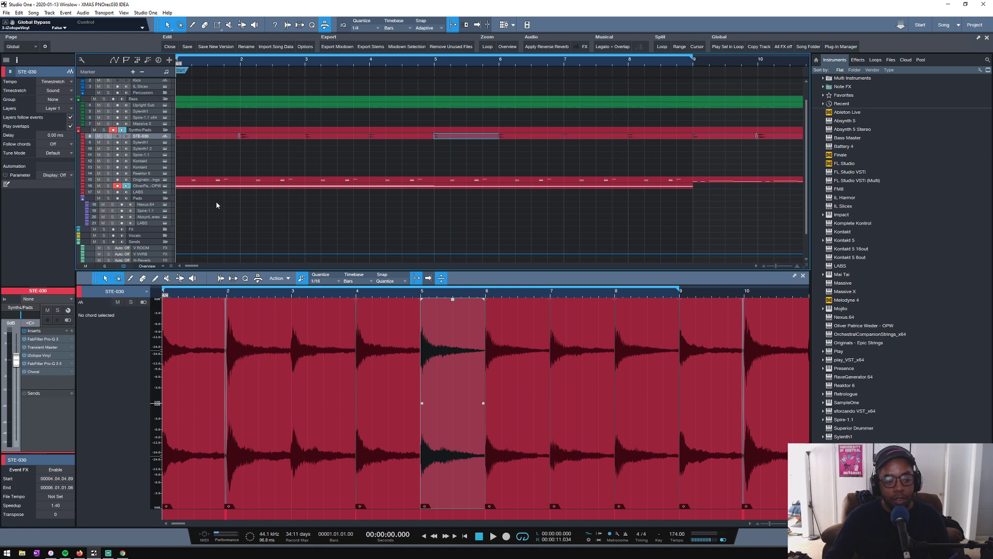
- Disarm recording on the OPW track in the Synths/Pads folder
scroll(217, 206, "up", 1)
scroll(198, 212, "up", 1)
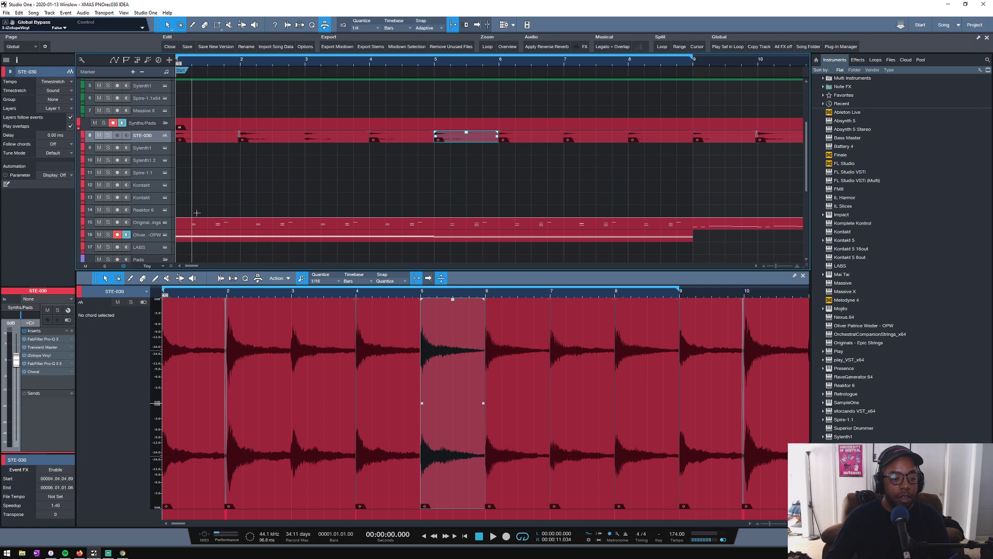
scroll(197, 213, "down", 1)
scroll(106, 207, "up", 1)
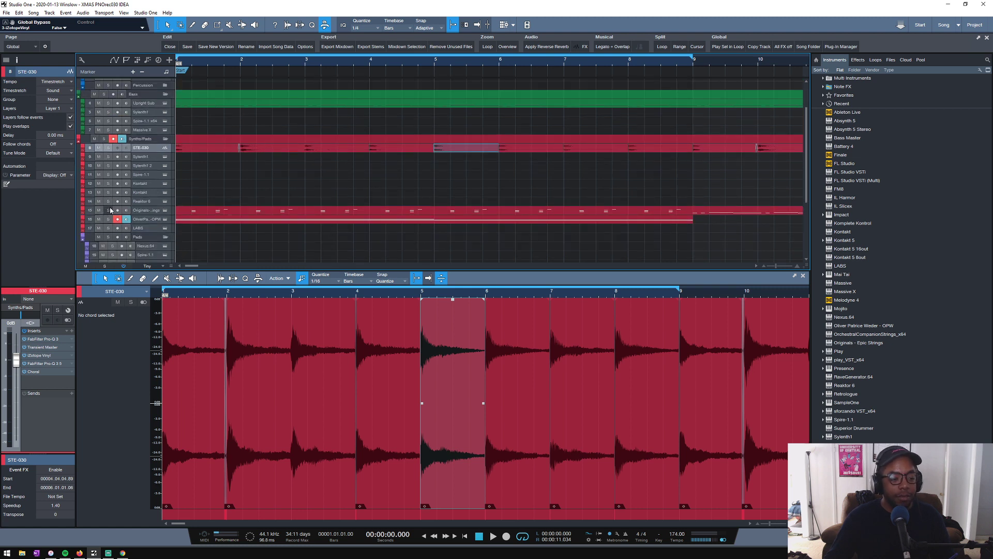
left_click(117, 219)
scroll(209, 196, "up", 3)
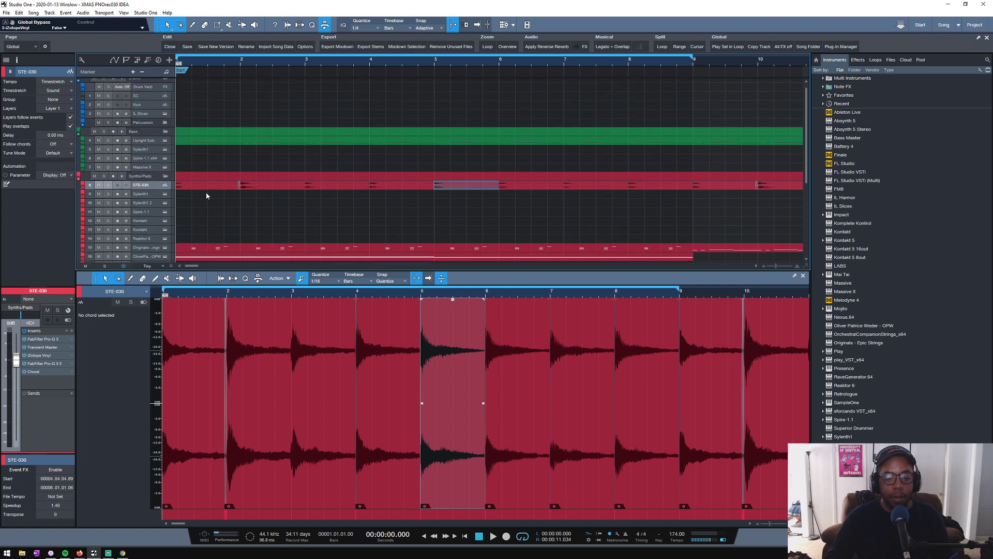
scroll(451, 63, "down", 2)
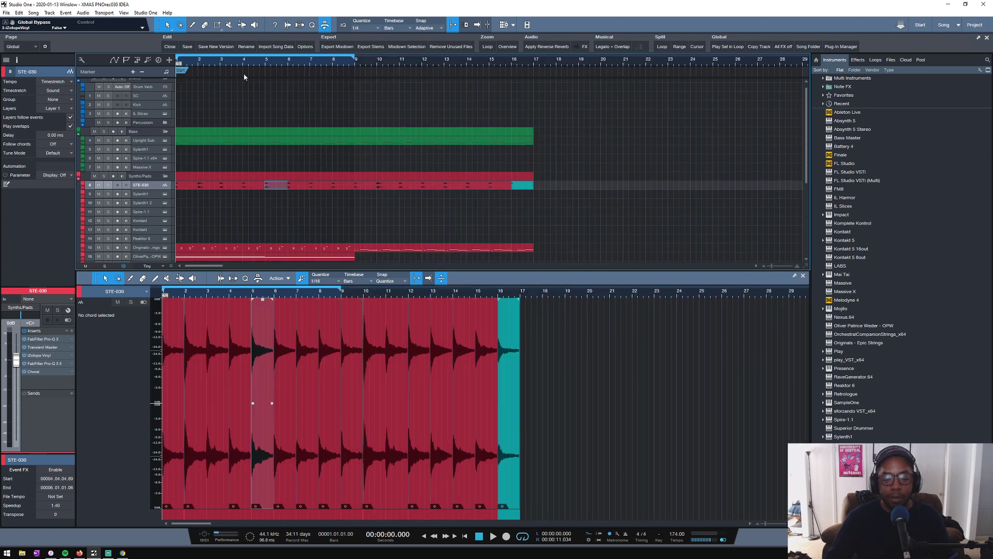
- Play the arrangement with all tracks unmuted and check iZotope Vinyl's mono/stereo setting on STE-030
left_click_drag(204, 62, 445, 64)
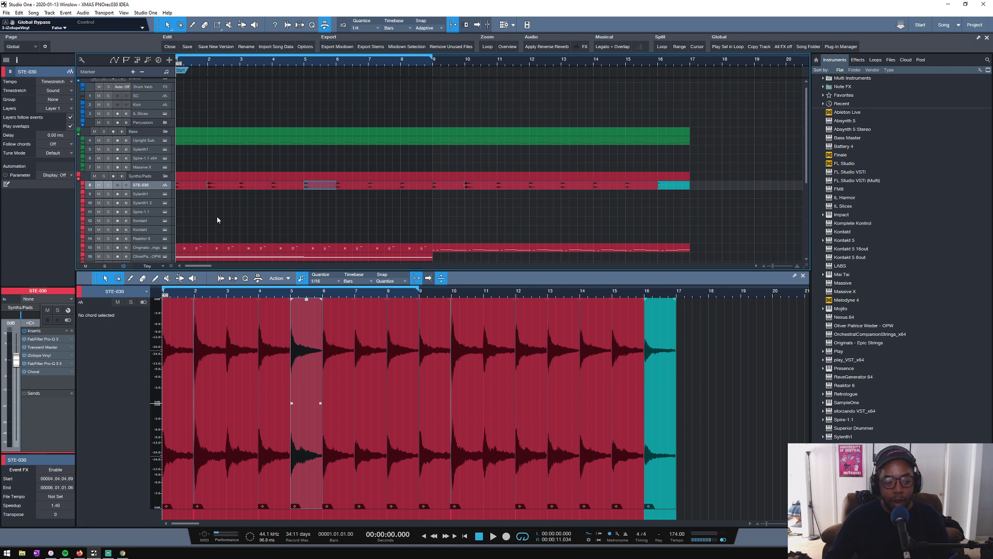
scroll(218, 220, "down", 2)
scroll(192, 179, "up", 1)
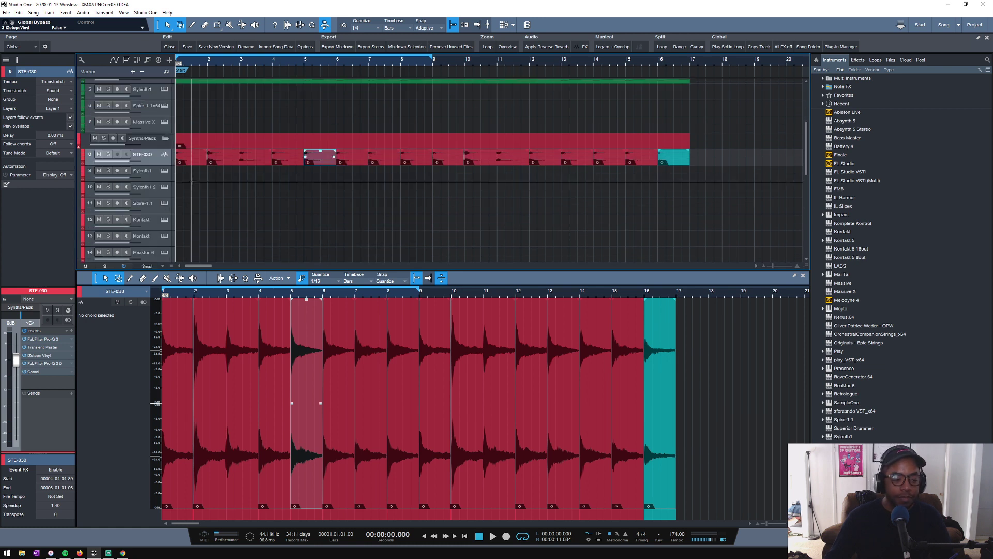
scroll(189, 180, "down", 2)
scroll(189, 182, "down", 1)
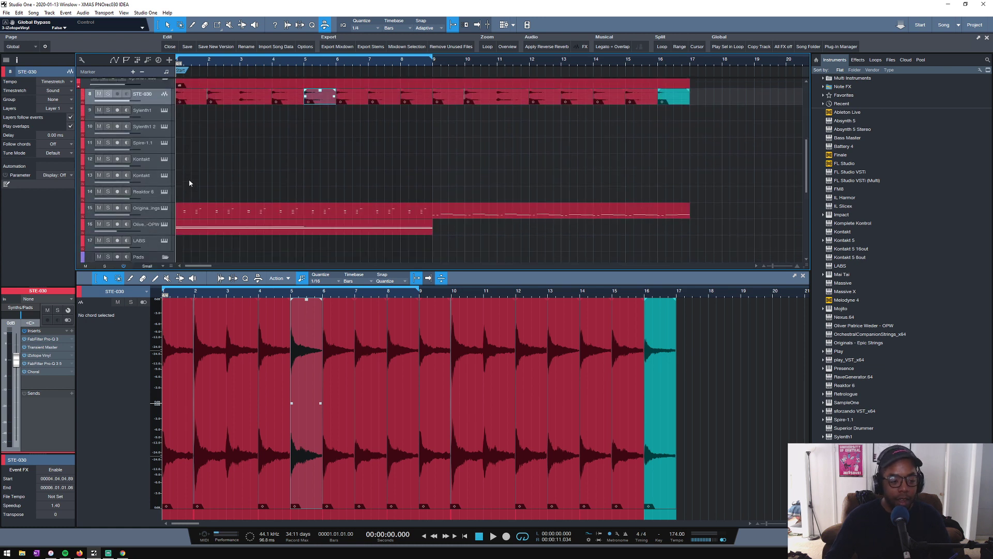
scroll(190, 183, "up", 1)
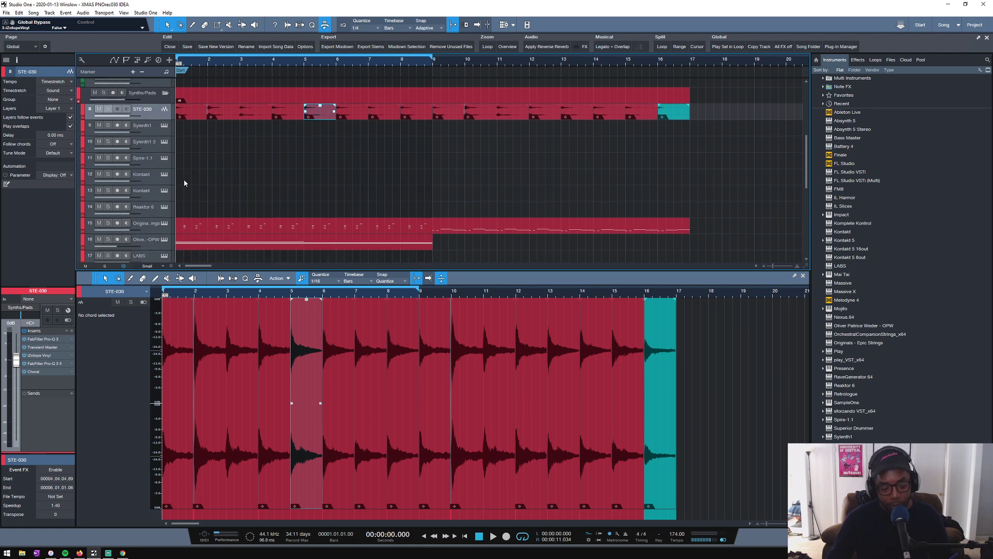
key("space")
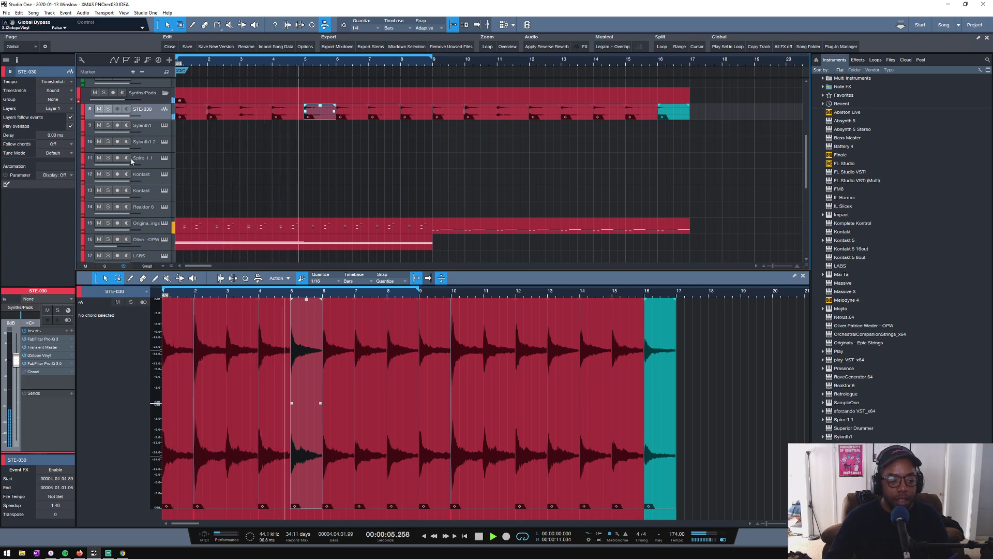
double_click(39, 355)
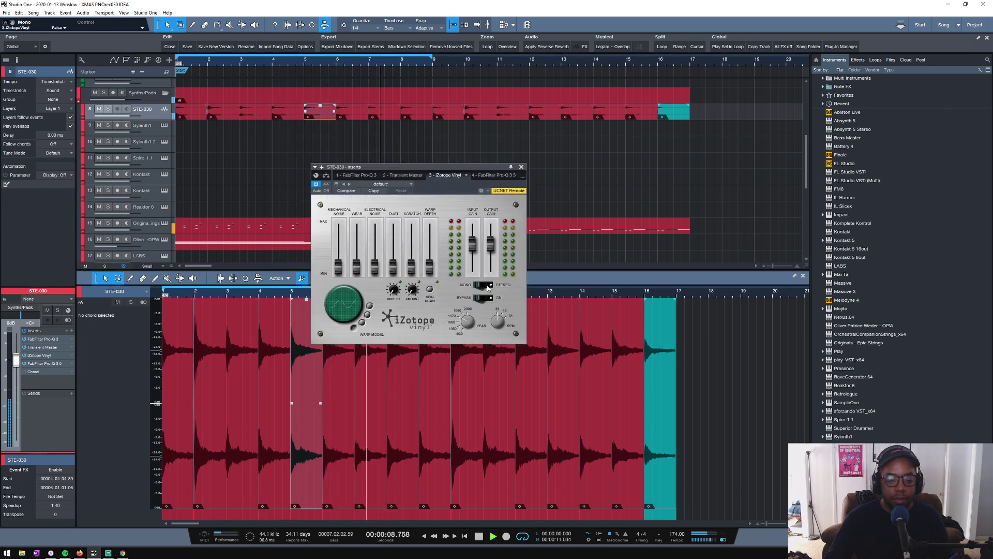
left_click(521, 166)
key("space")
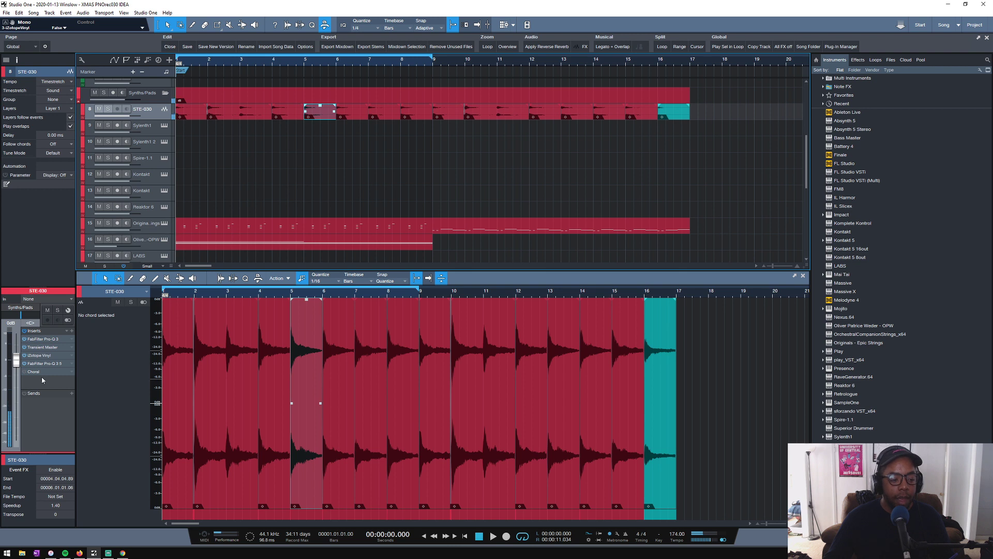
- Add FabFilter Simplon to STE-030, steepen Filter 1's slope and lower its frequency to about 783 Hz, checking it in playback
left_click(71, 331)
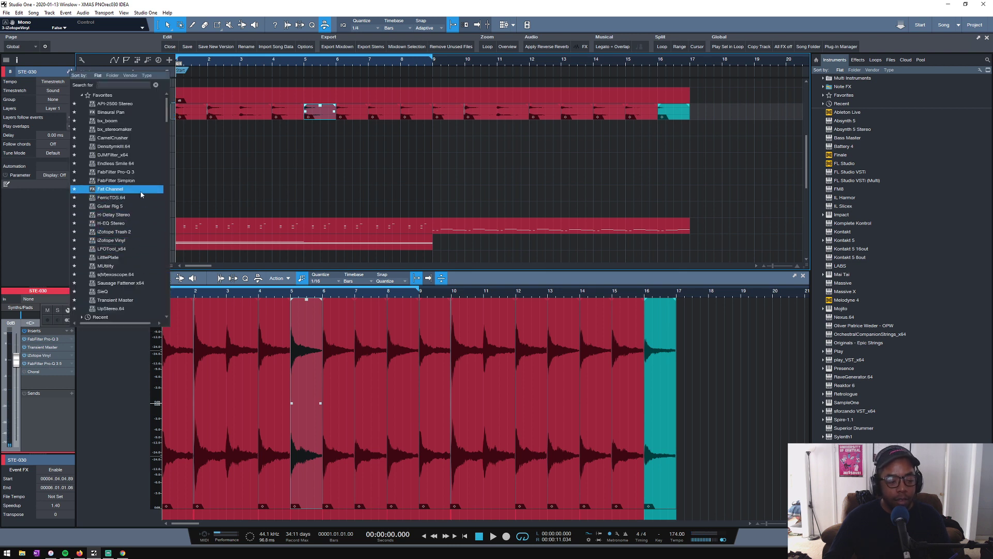
left_click(116, 180)
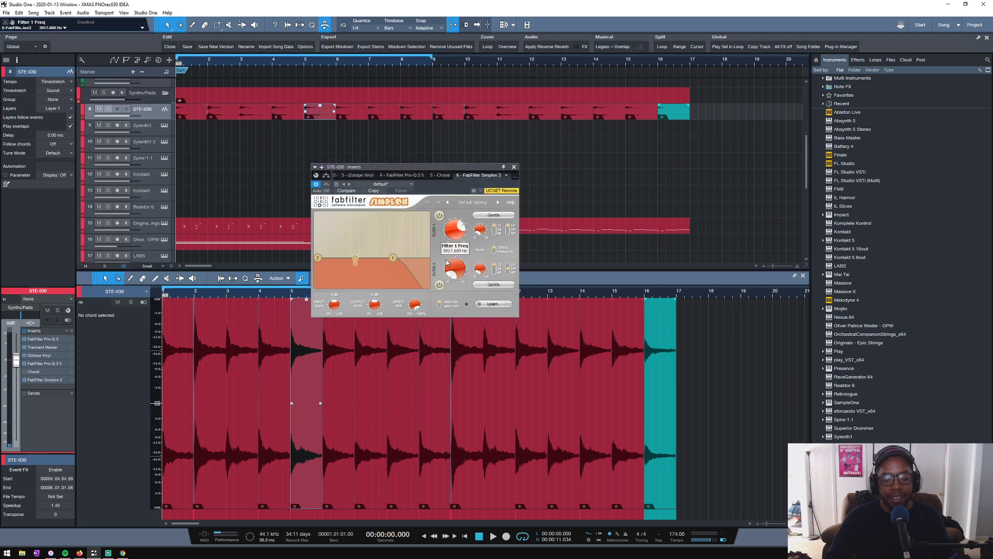
left_click_drag(447, 263, 445, 267)
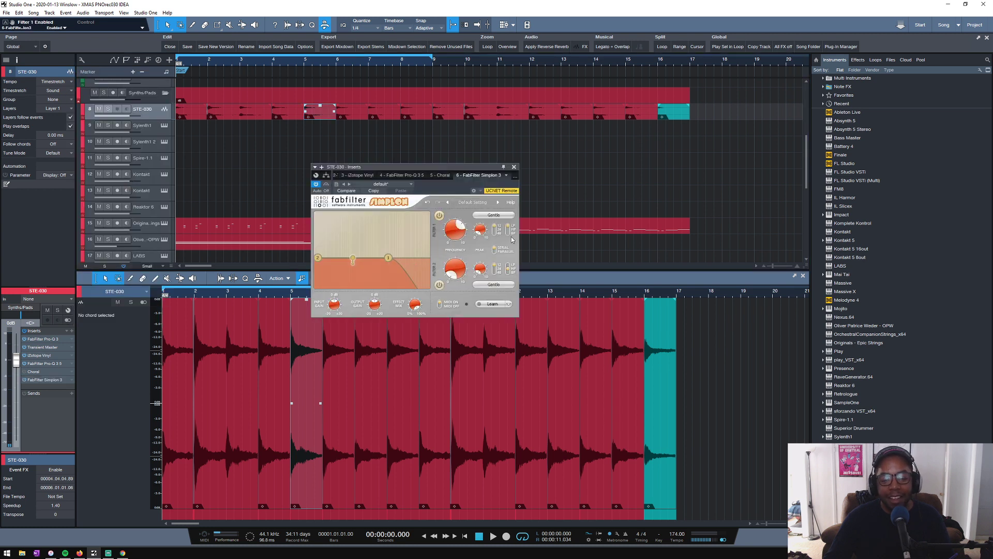
left_click(495, 234)
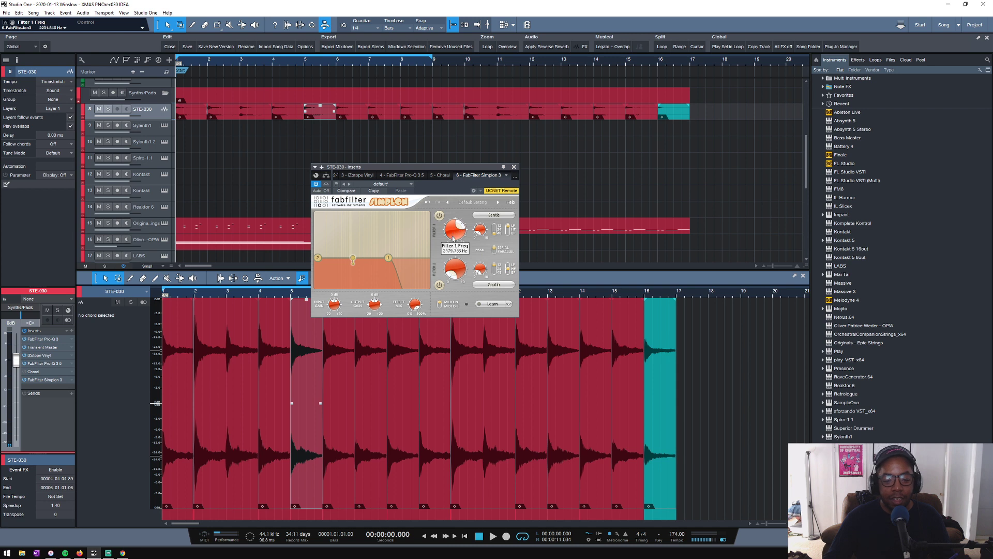
left_click_drag(455, 228, 452, 238)
key("space")
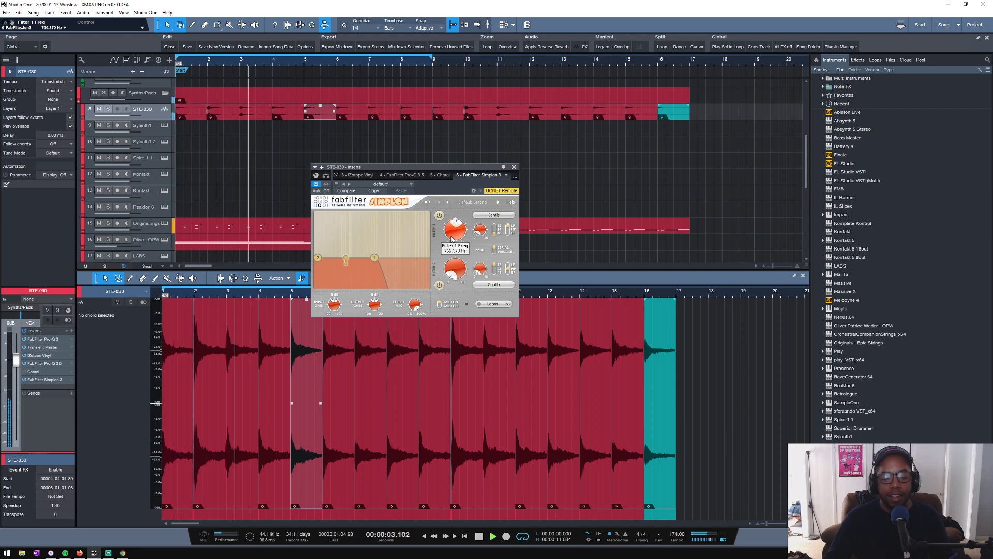
left_click(514, 167)
- Duplicate the OPW track together with its notes, enlarge the copy's track height and stop playback
double_click(149, 228)
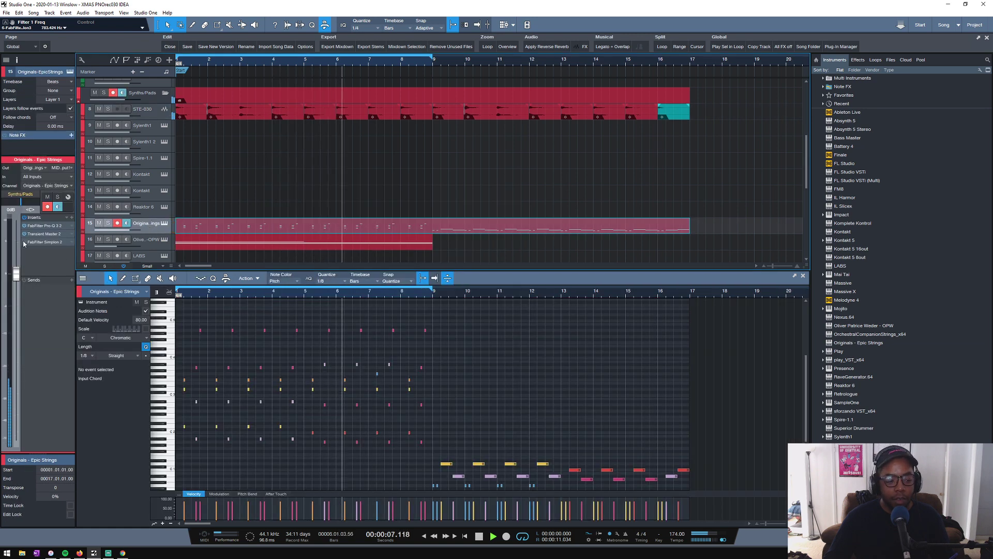
left_click(149, 245)
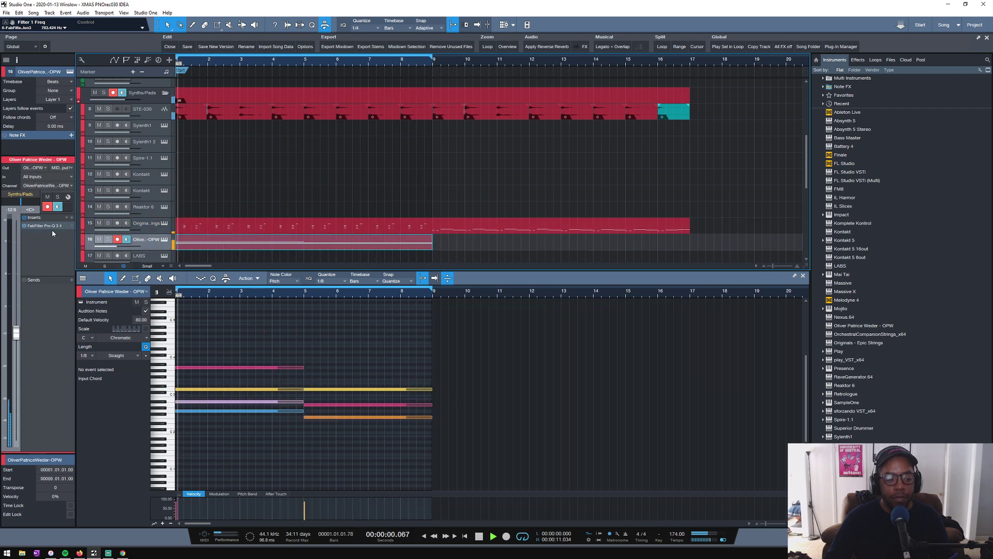
scroll(207, 183, "down", 2)
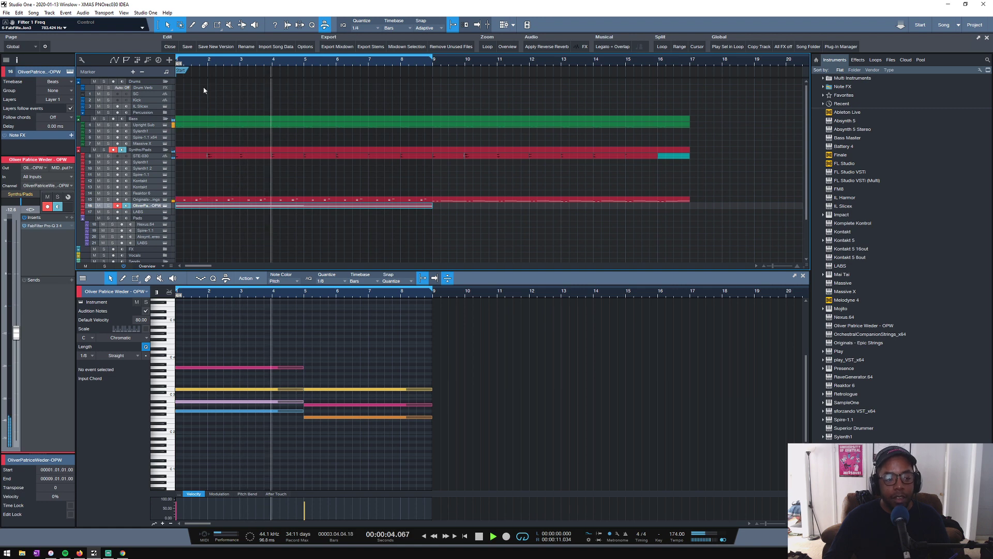
left_click_drag(208, 62, 374, 61)
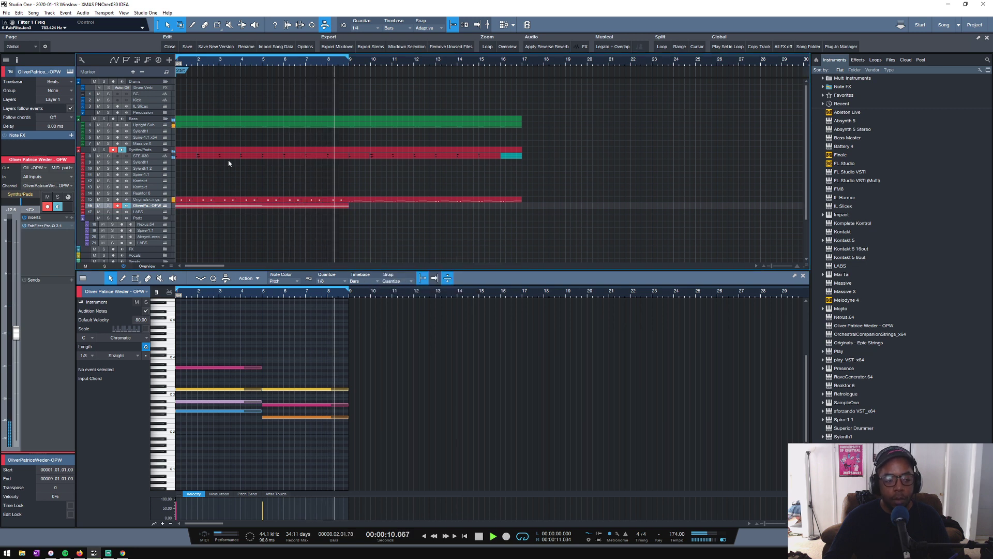
scroll(211, 159, "down", 1)
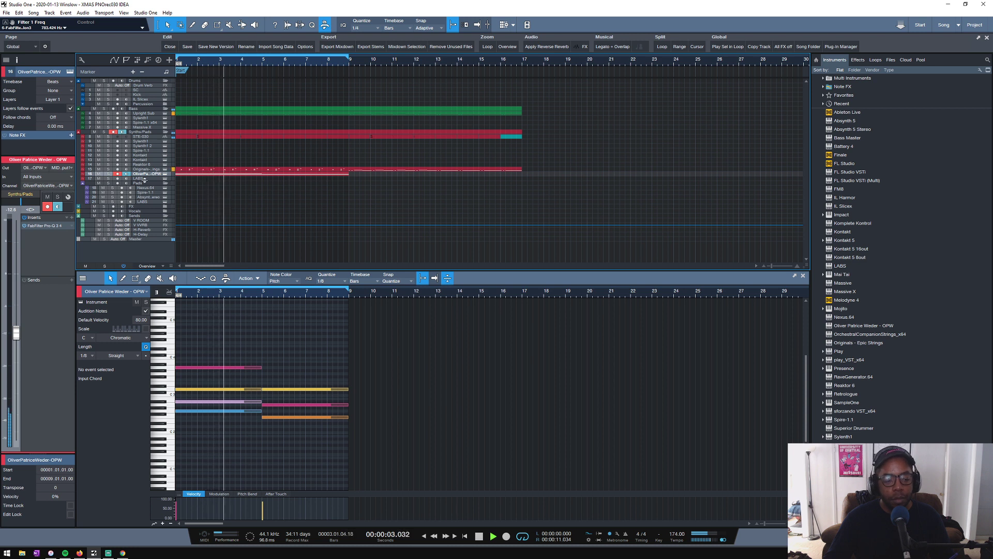
left_click_drag(145, 182, 153, 192)
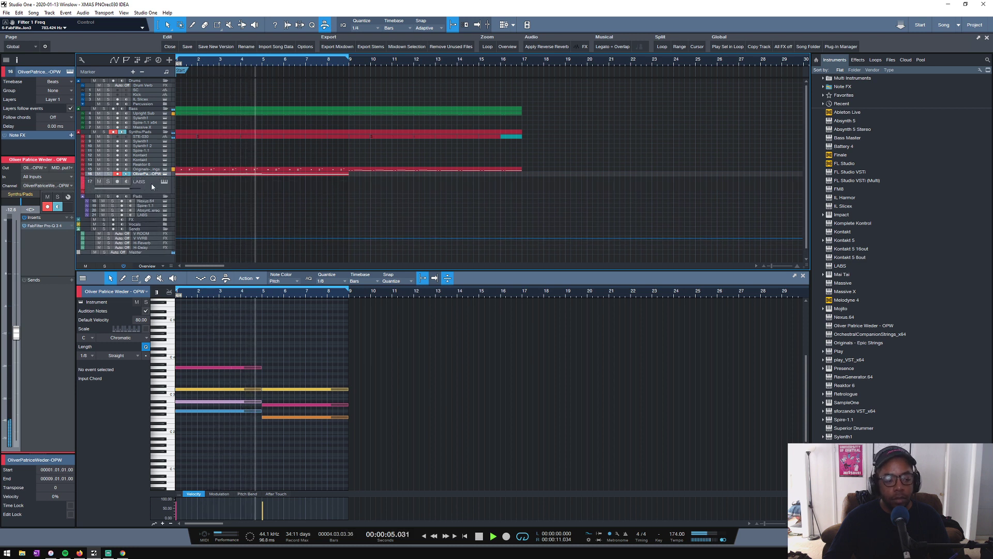
key("shift+d")
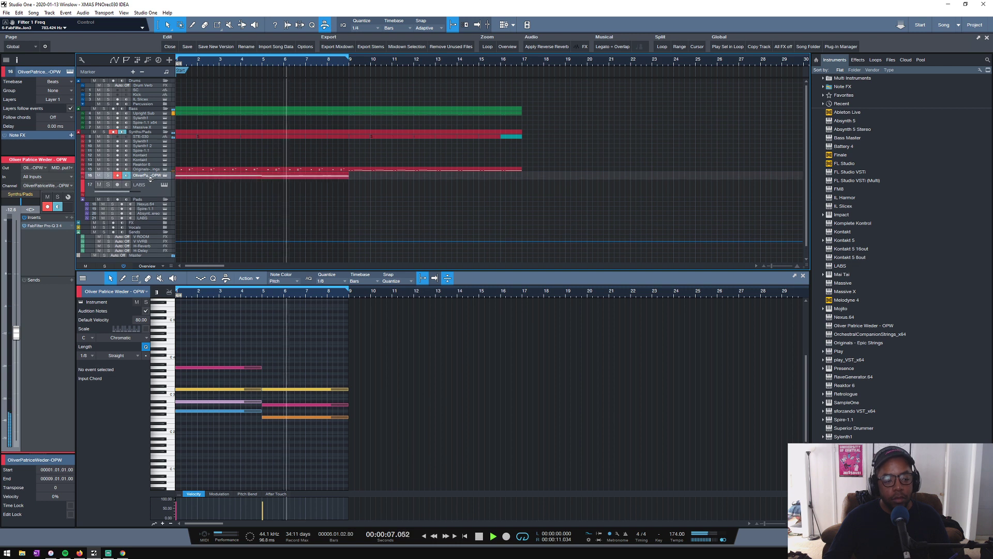
left_click_drag(144, 185, 140, 196)
key("space")
- Solo the duplicated OPW track and load the Flugelhorn Longs preset in its instrument
left_click(110, 187)
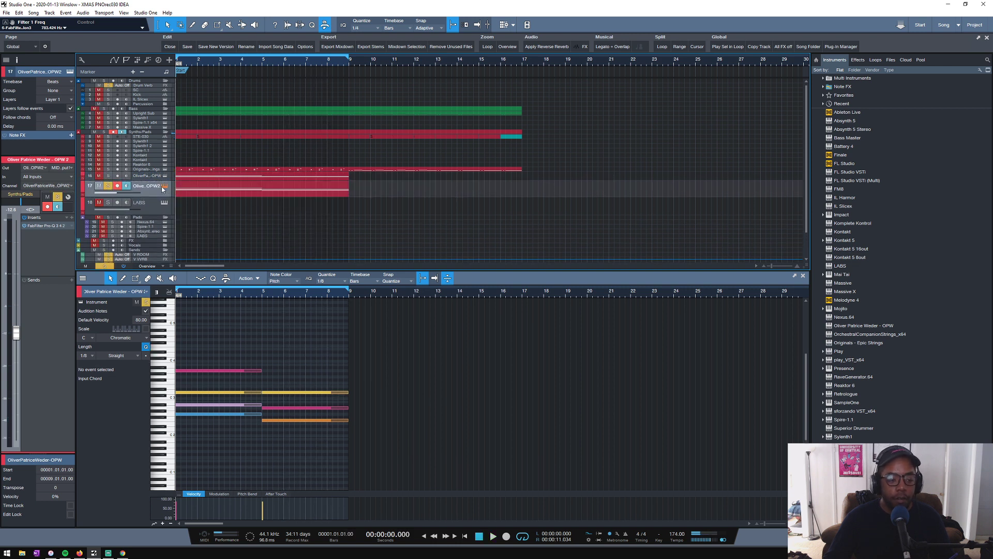
left_click(164, 187)
left_click(408, 216)
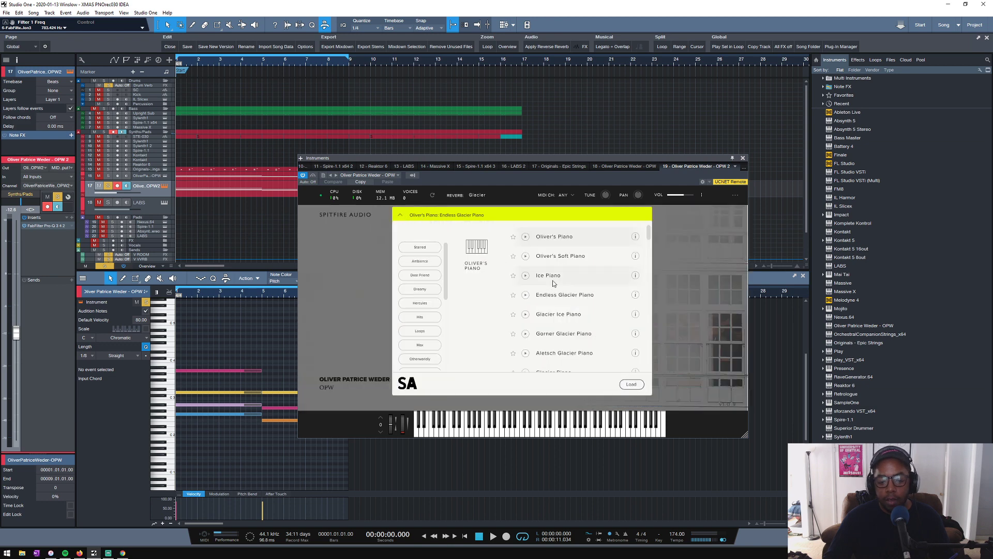
scroll(553, 283, "down", 10)
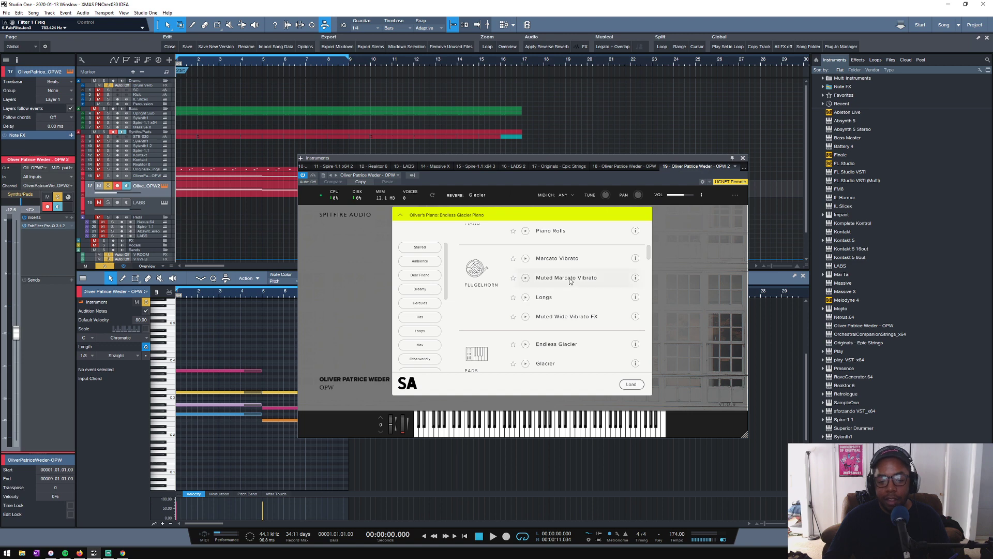
left_click(557, 303)
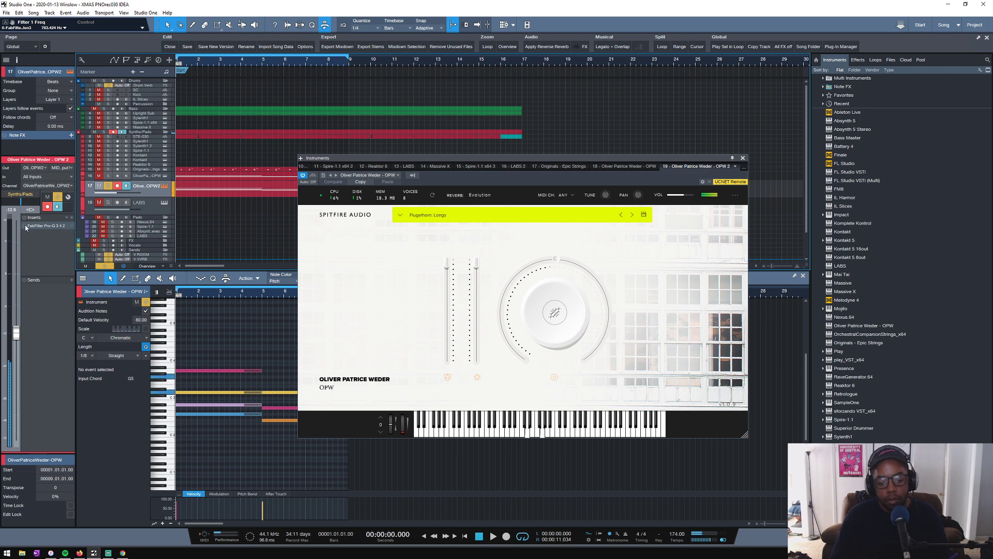
- Audition the neighbouring flugelhorn presets and choose Muted Marcato Vibrato for the duplicated OPW track
left_click(620, 215)
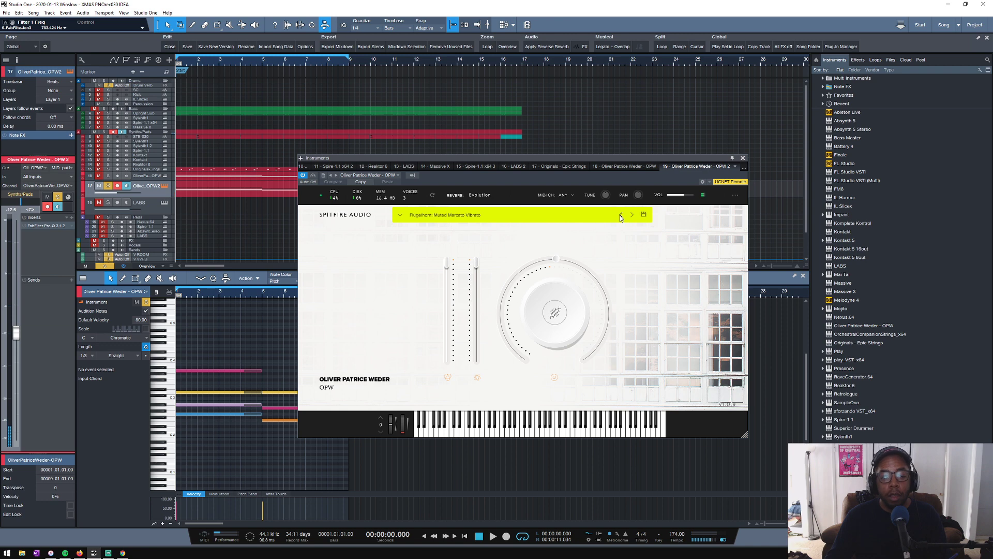
left_click(621, 215)
left_click(634, 215)
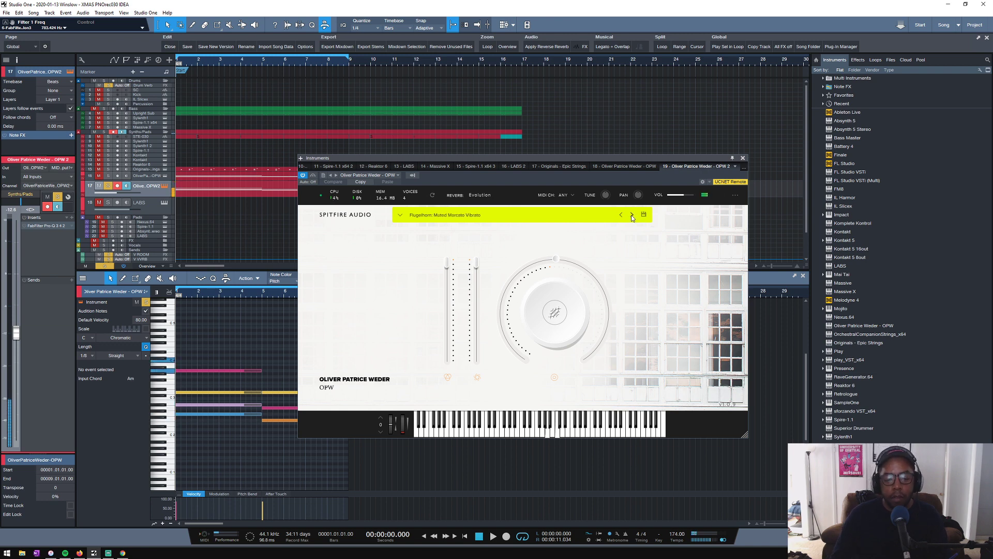
left_click(743, 158)
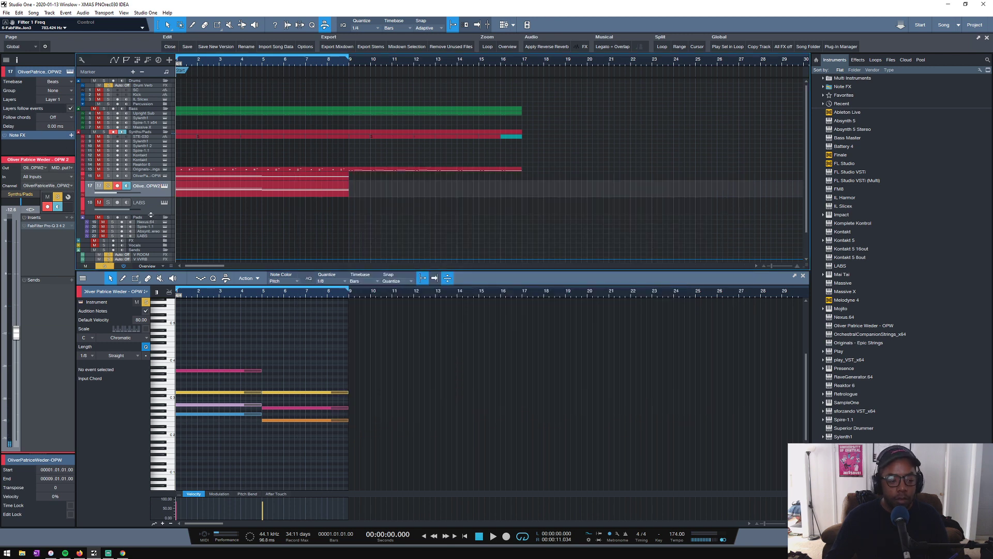
- Delete all the copied notes from the duplicated OPW part
left_click_drag(151, 214, 150, 219)
left_click(186, 195)
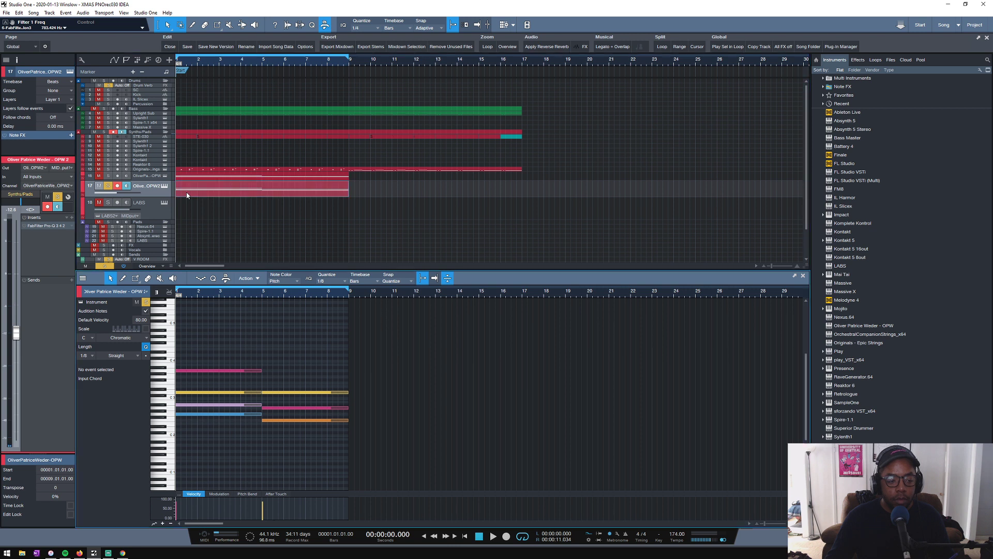
left_click_drag(207, 351, 352, 483)
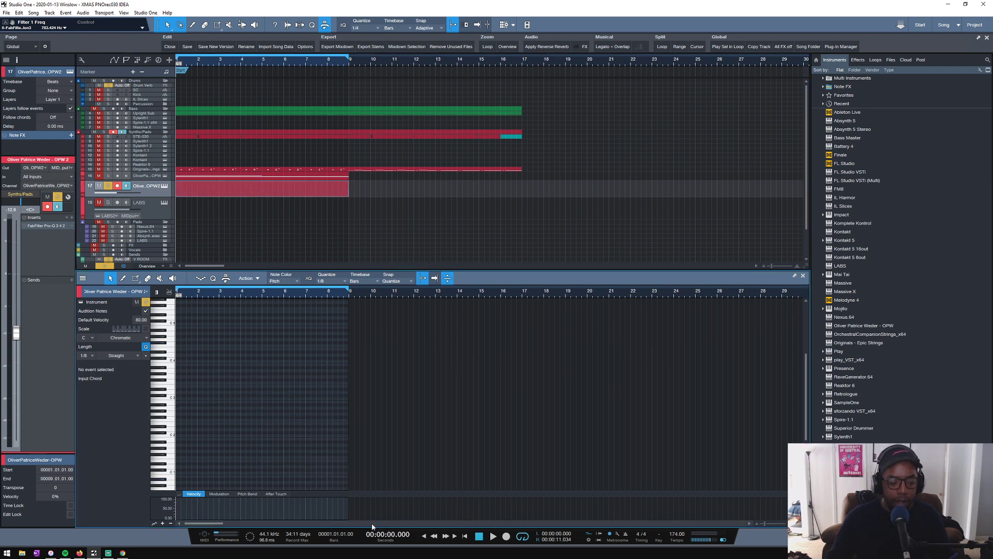
- Solo Upright Sub too and draw a two-beat D4 note on beat 3 of bar 1 in the duplicated OPW part, auditioning it
left_click_drag(194, 297, 339, 311)
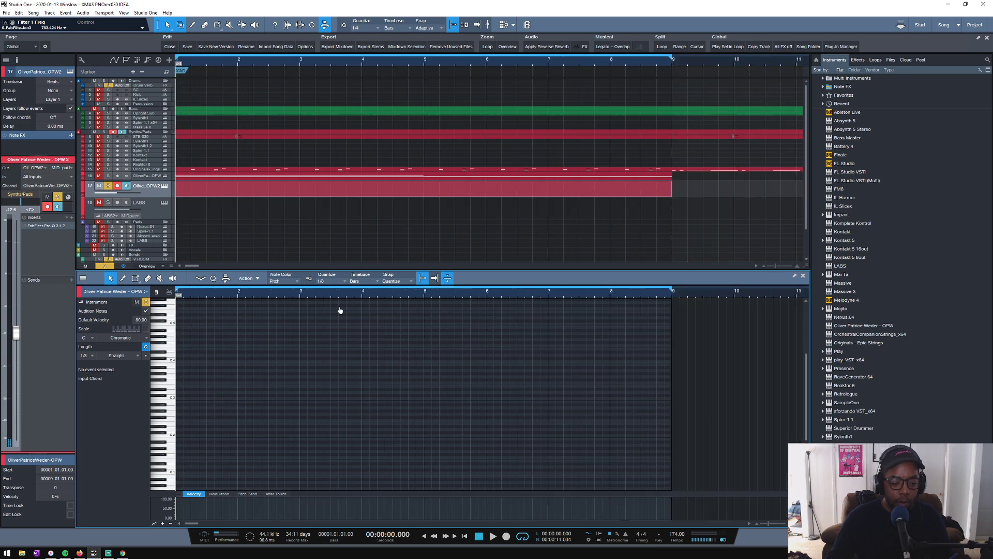
left_click(186, 356)
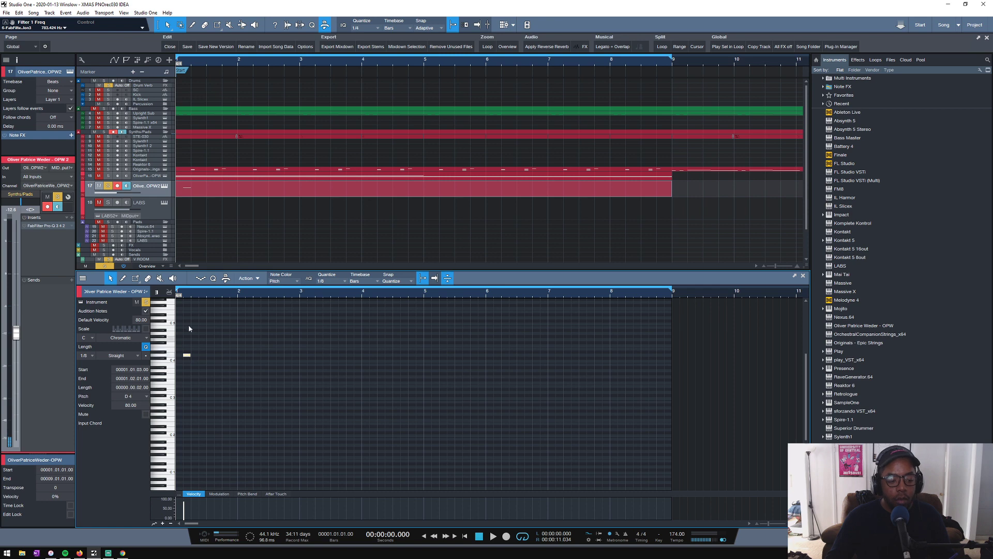
left_click_drag(195, 298, 268, 312)
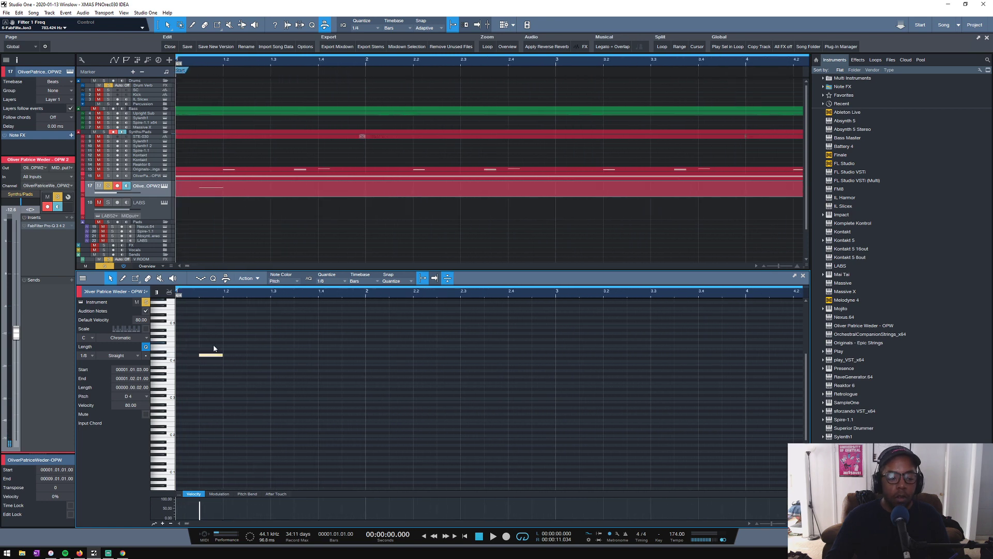
left_click_drag(213, 355, 237, 363)
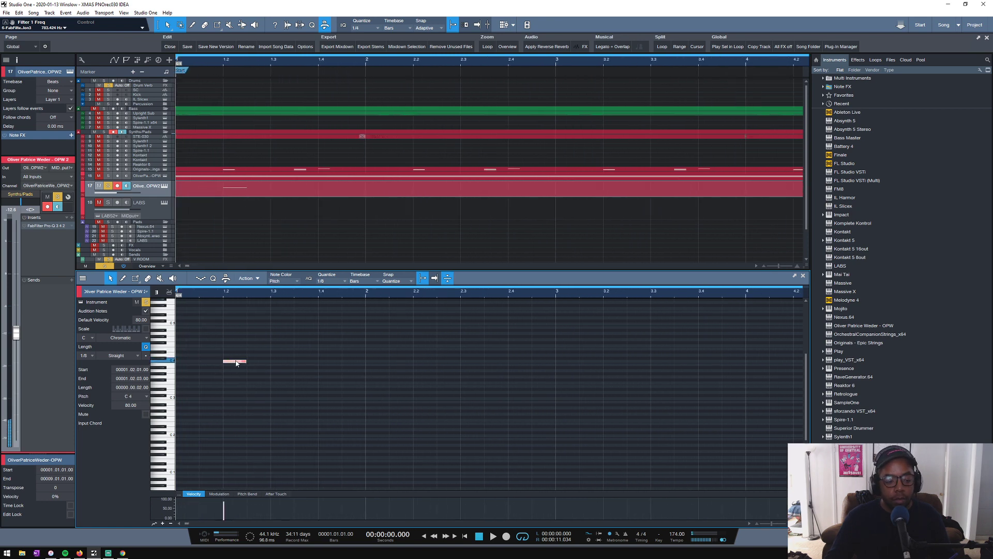
left_click(108, 114)
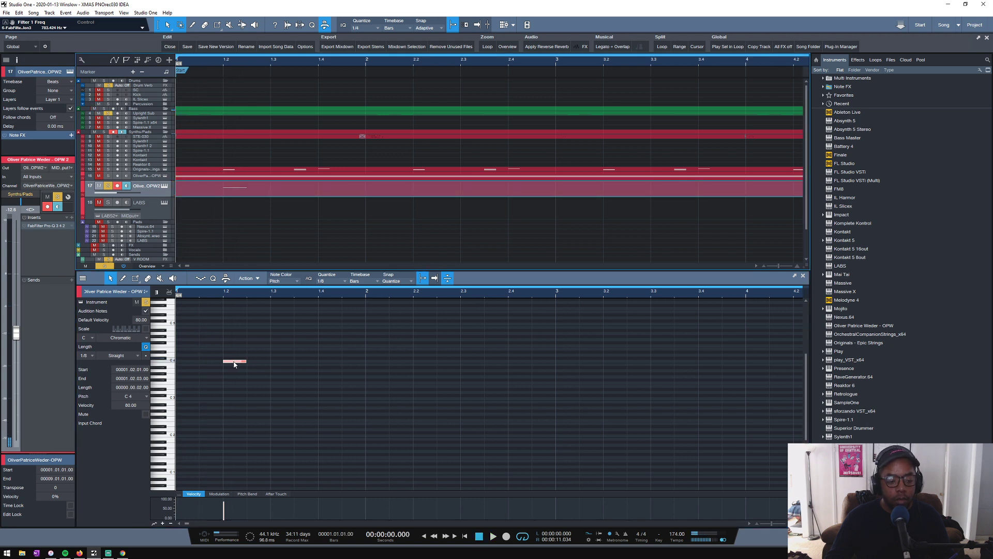
left_click_drag(234, 364, 318, 356)
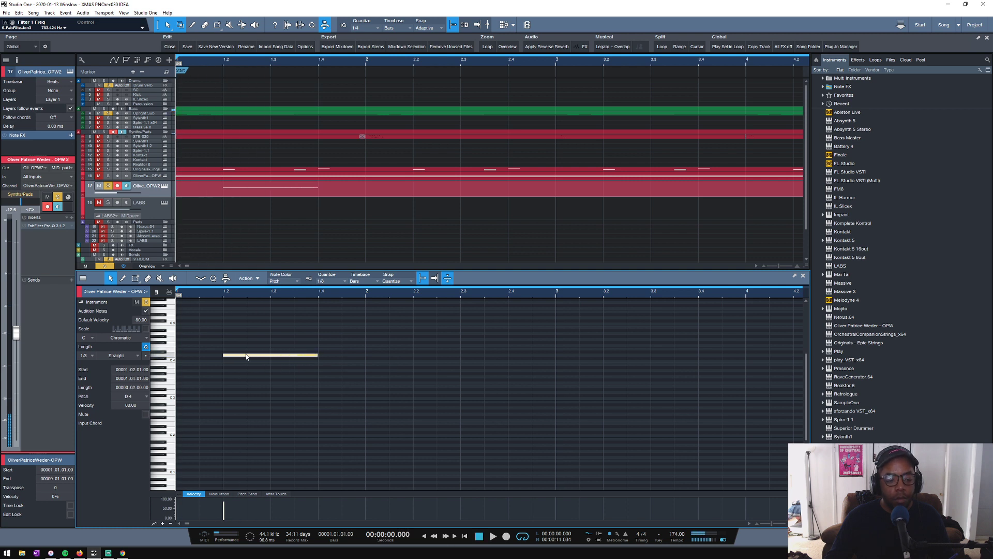
left_click_drag(246, 356, 294, 356)
key("space")
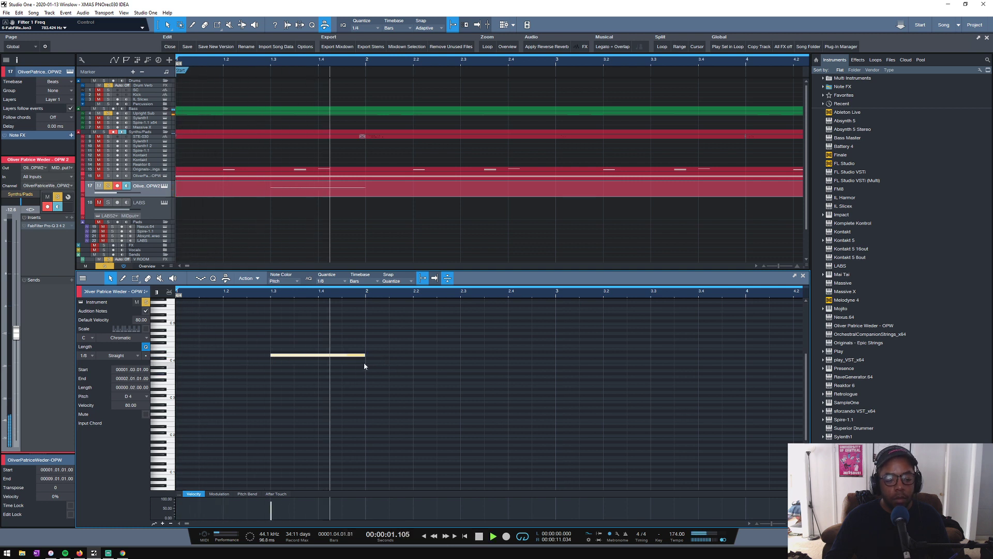
key("space")
- Duplicate the D4 note twice, lowering each copy to form a descending three-note phrase ending on F3
key("d")
left_click_drag(377, 356, 377, 367)
key("d")
left_click_drag(500, 368, 499, 381)
key("w")
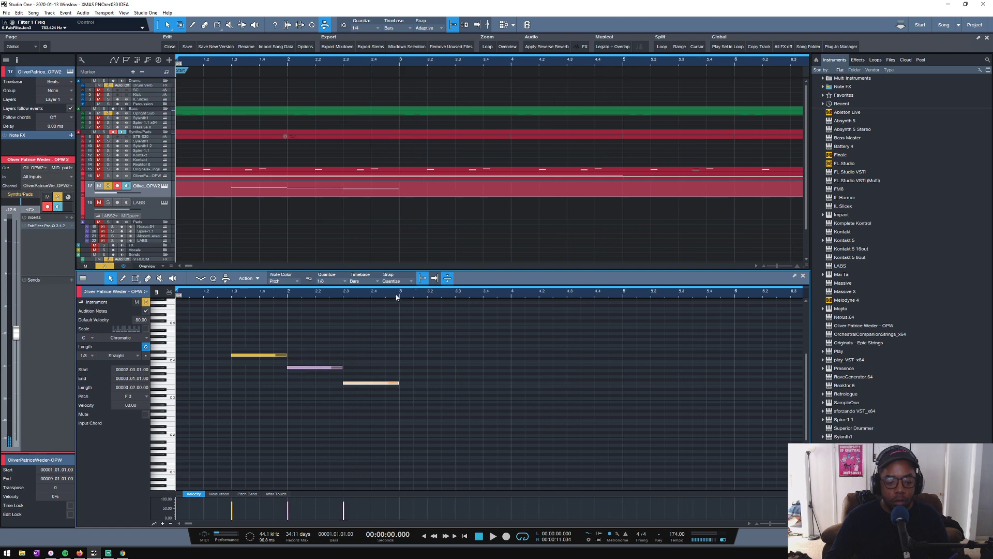
- Duplicate the whole three-note phrase so that the copy starts on beat 3 of bar 3
key("w")
left_click_drag(379, 298, 177, 403)
key("d")
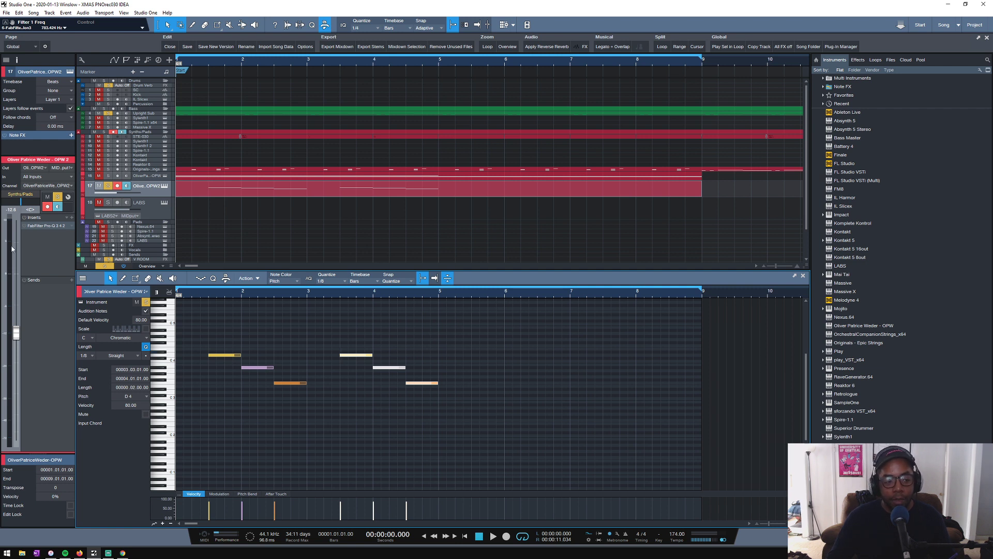
- Enlarge the track heights of the original OPW track and the Originals - Epic Strings track in the arrangement
left_click(139, 181)
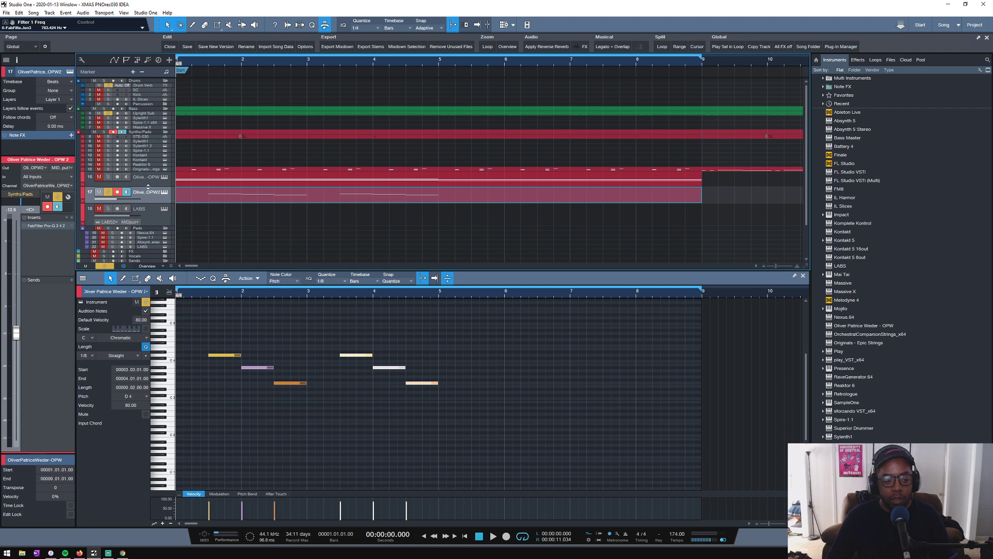
left_click_drag(147, 186, 148, 200)
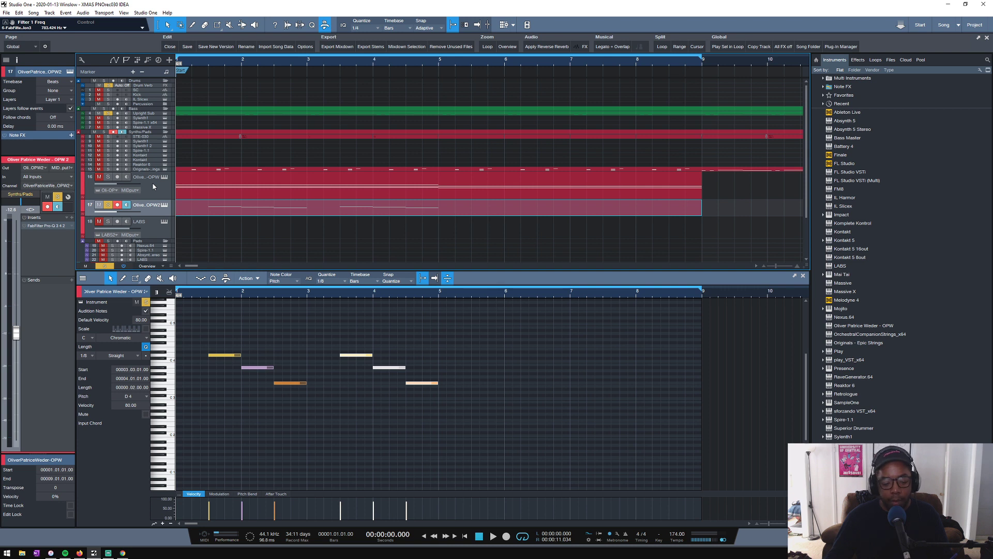
scroll(202, 231, "down", 3)
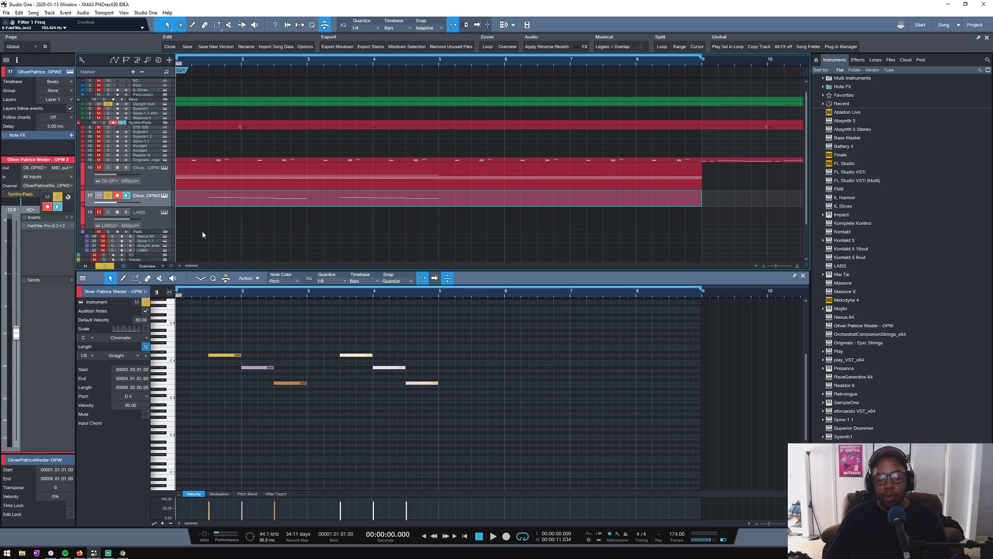
scroll(202, 234, "up", 2)
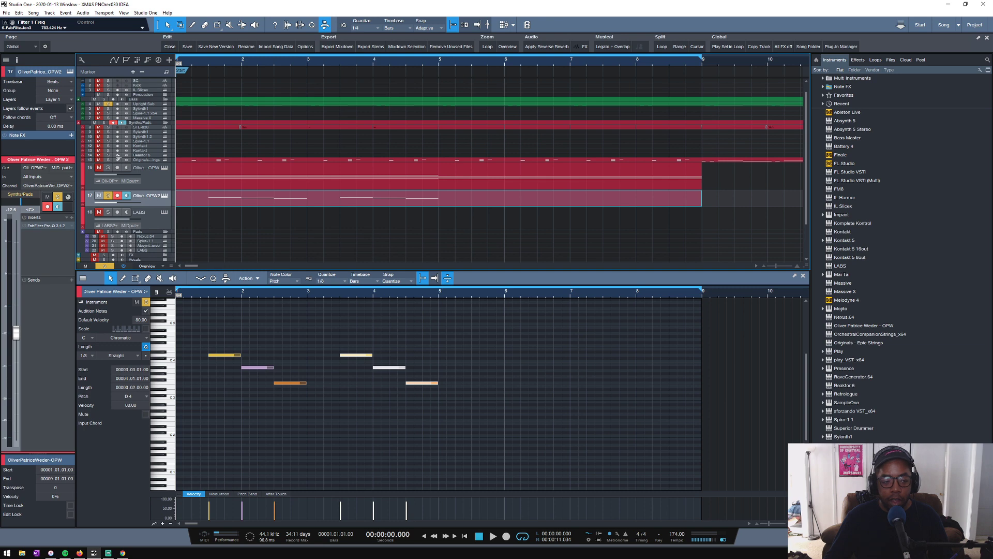
left_click_drag(150, 161, 147, 173)
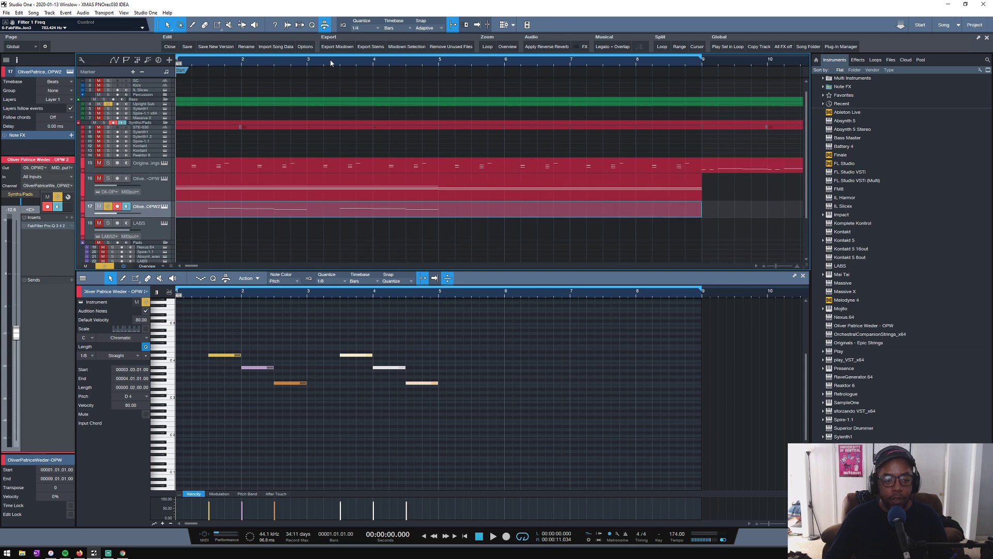
- Enlarge the track height of the STE-030 audio track in the arrangement
scroll(330, 60, "down", 5)
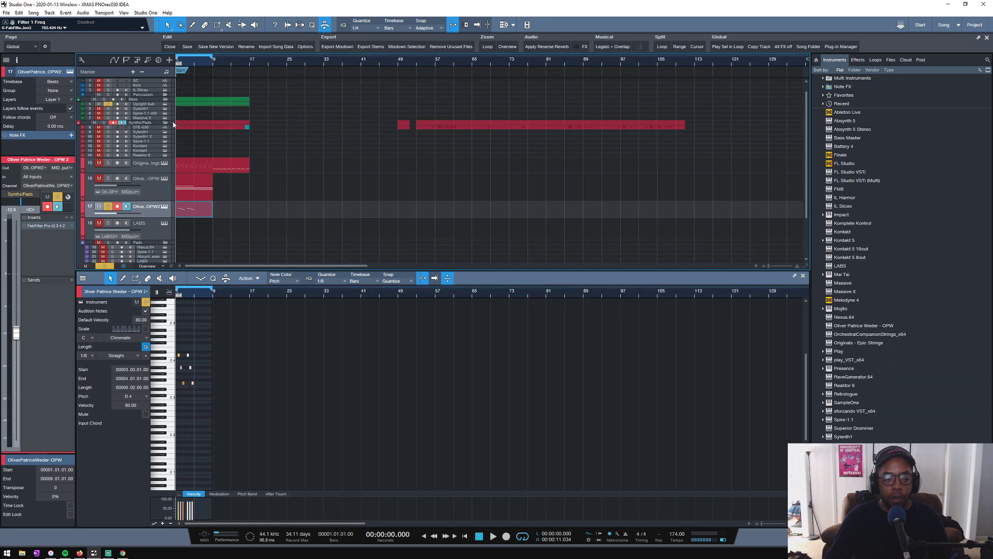
left_click_drag(153, 130, 153, 148)
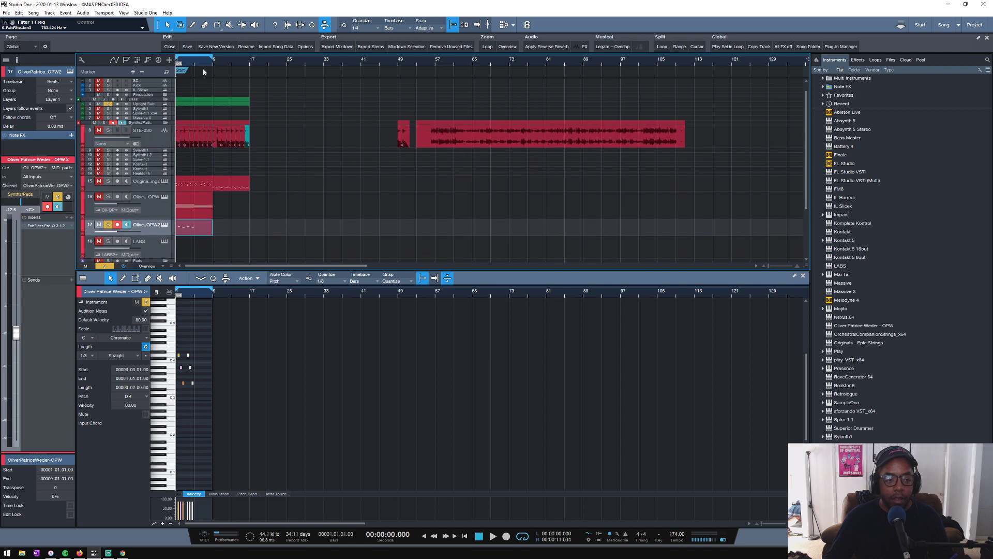
scroll(212, 72, "up", 3)
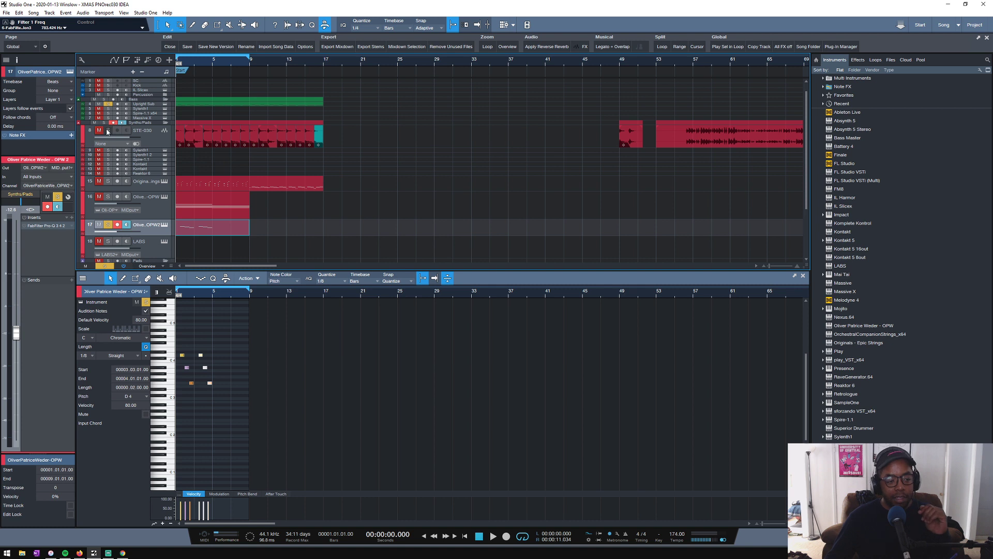
- Solo STE-030 and play its recording from around bar 56, toggling the FabFilter Simplon insert to compare the sound
left_click(686, 72)
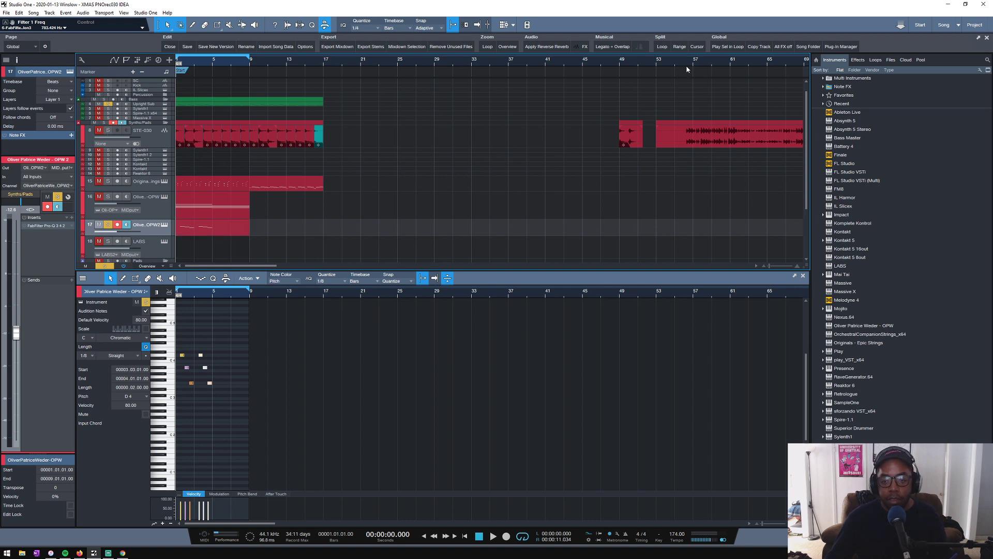
left_click(686, 63)
key("space")
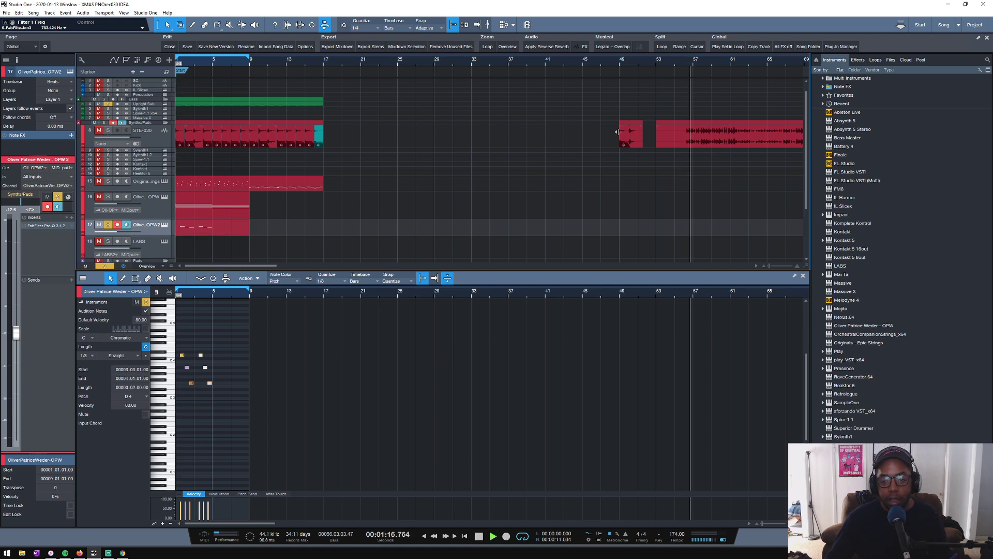
key("space")
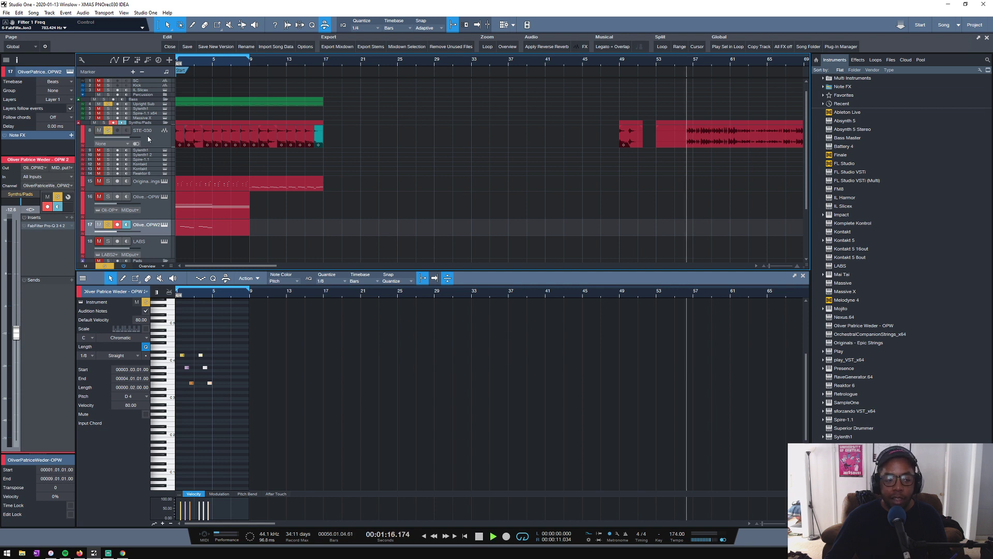
left_click(155, 138)
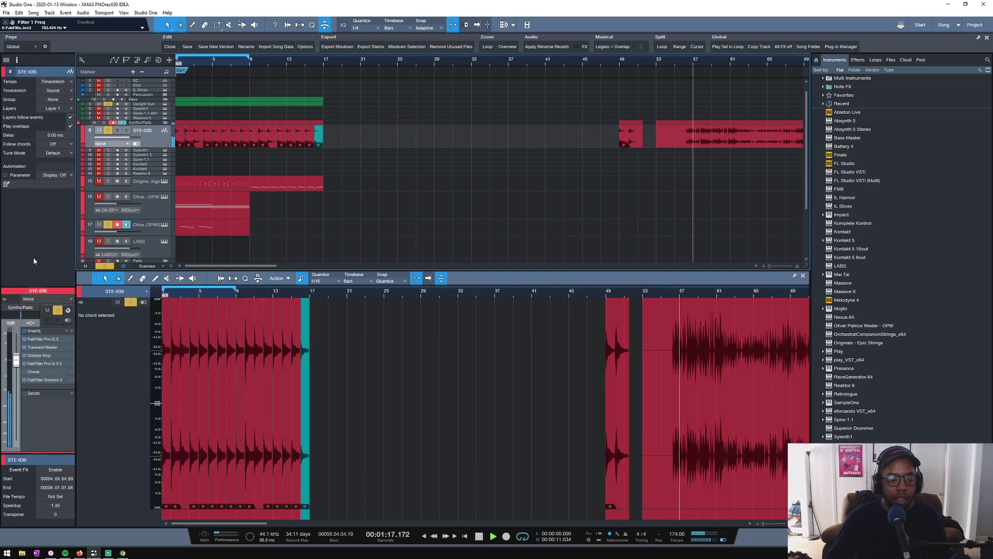
left_click(24, 380)
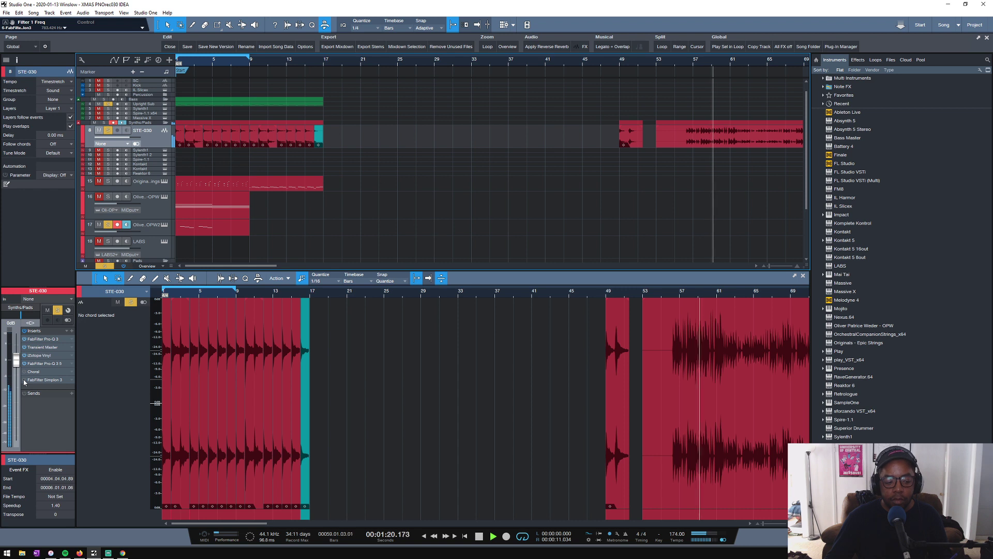
key("space")
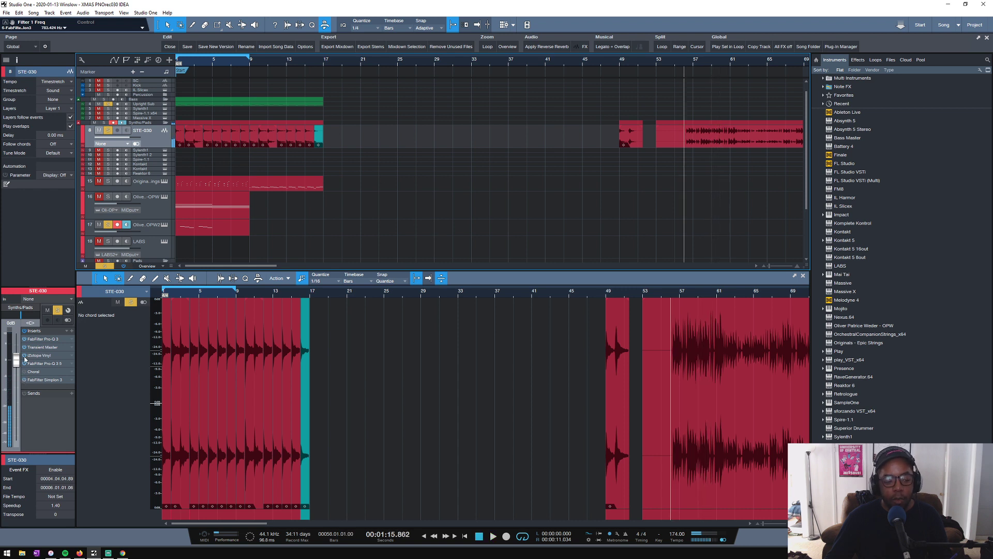
left_click(24, 381)
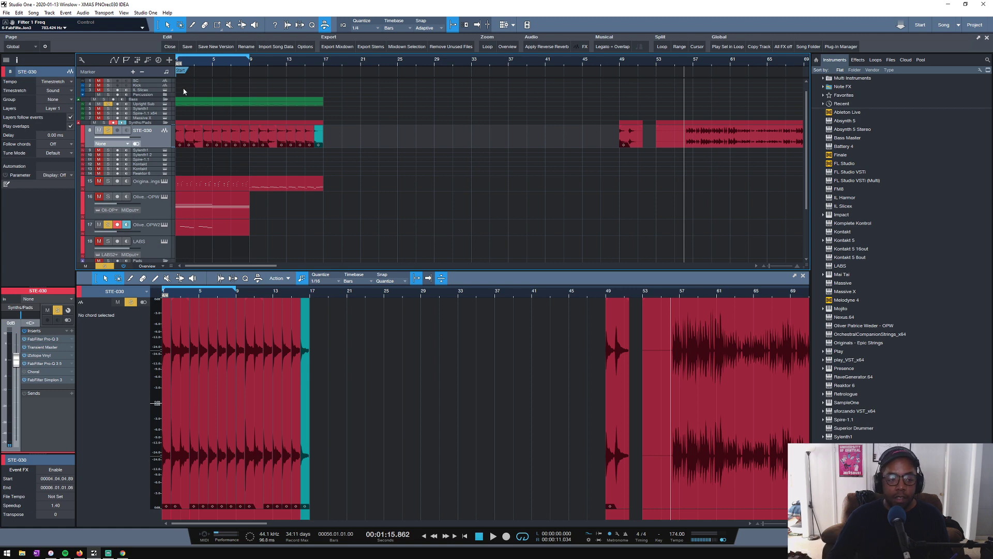
- Return to the song start, solo the Synths/Pads folder and play the arrangement's opening bars
left_click_drag(186, 62, 322, 67)
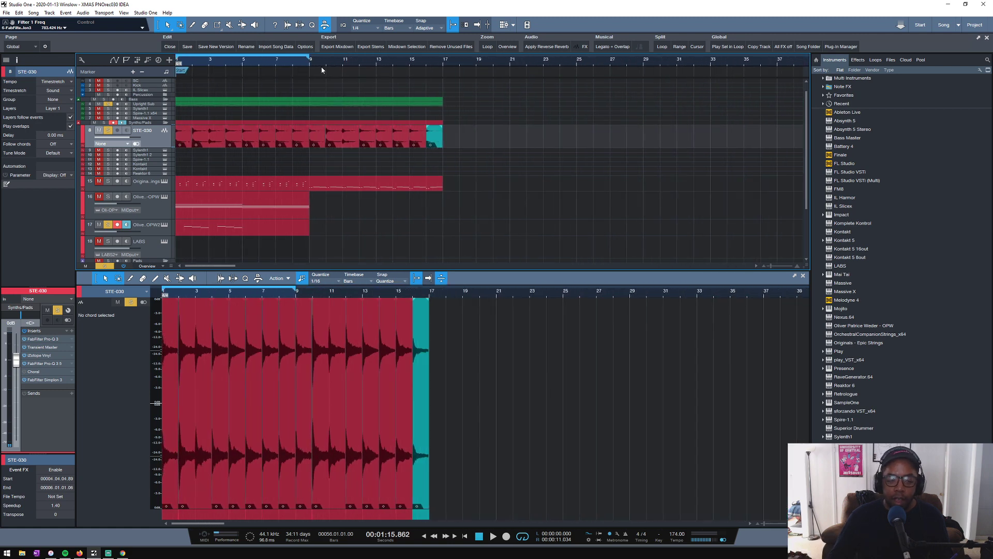
key("Home")
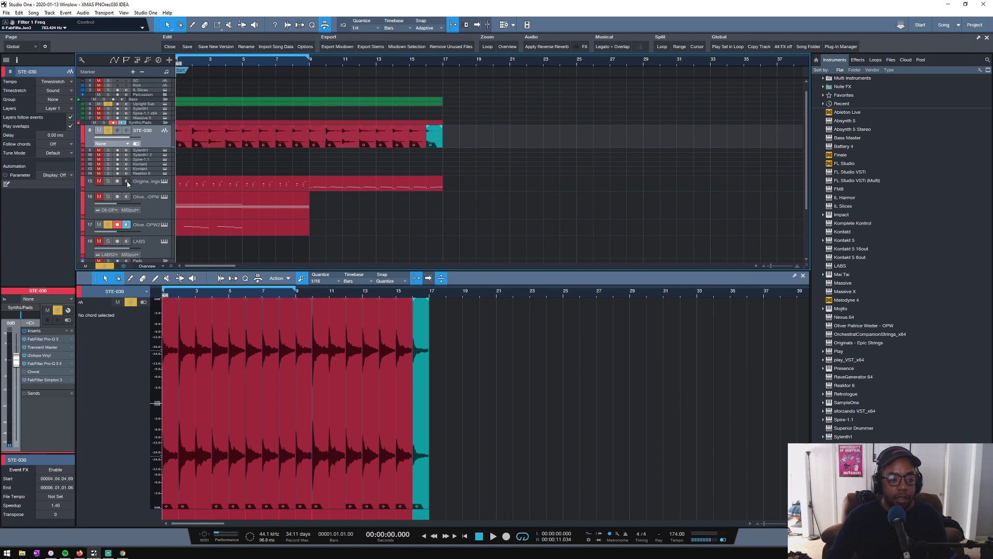
left_click_drag(196, 63, 271, 78)
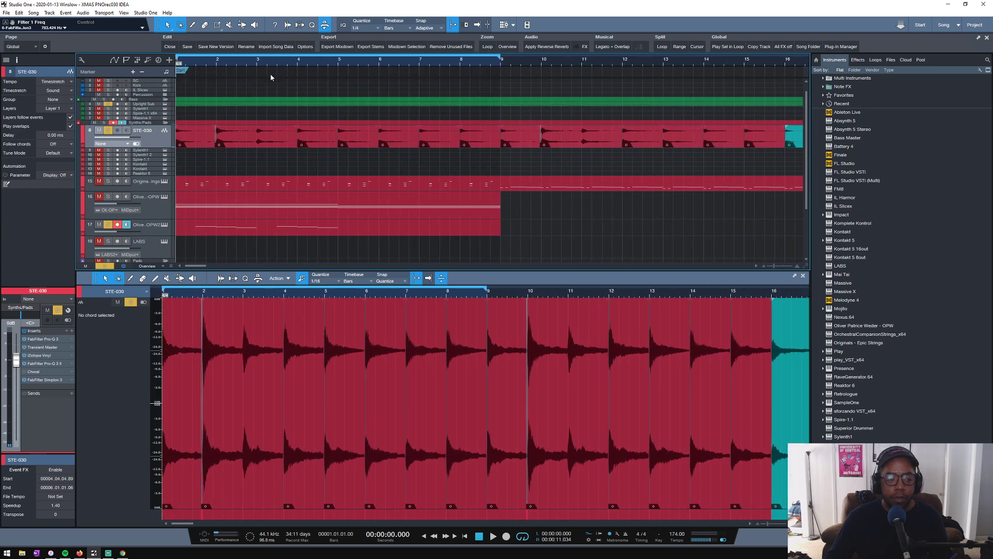
left_click(107, 123)
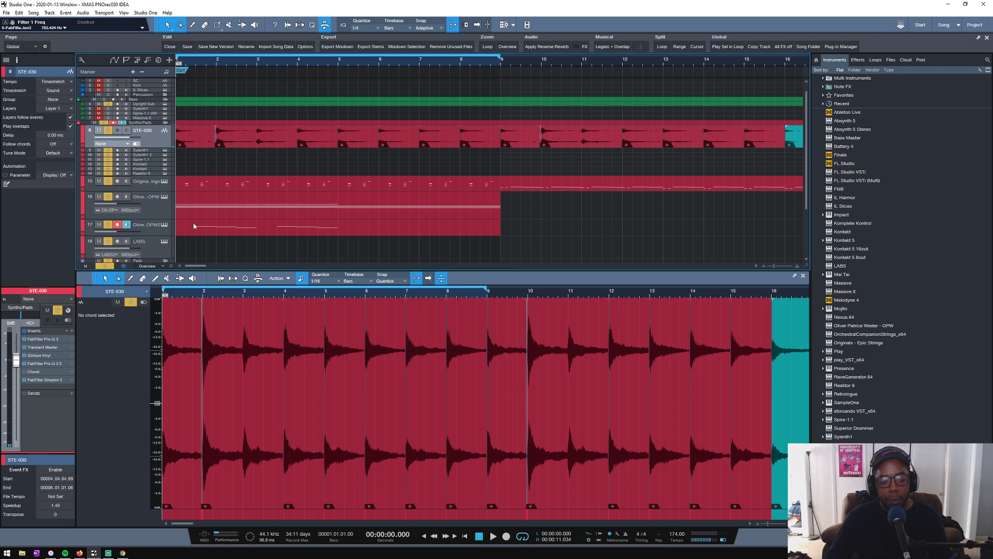
key("space")
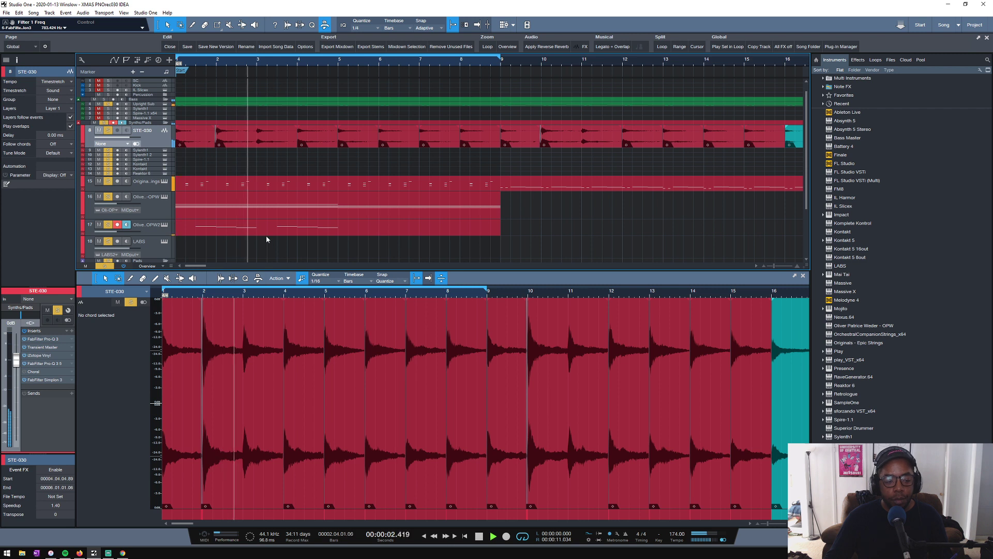
key("space")
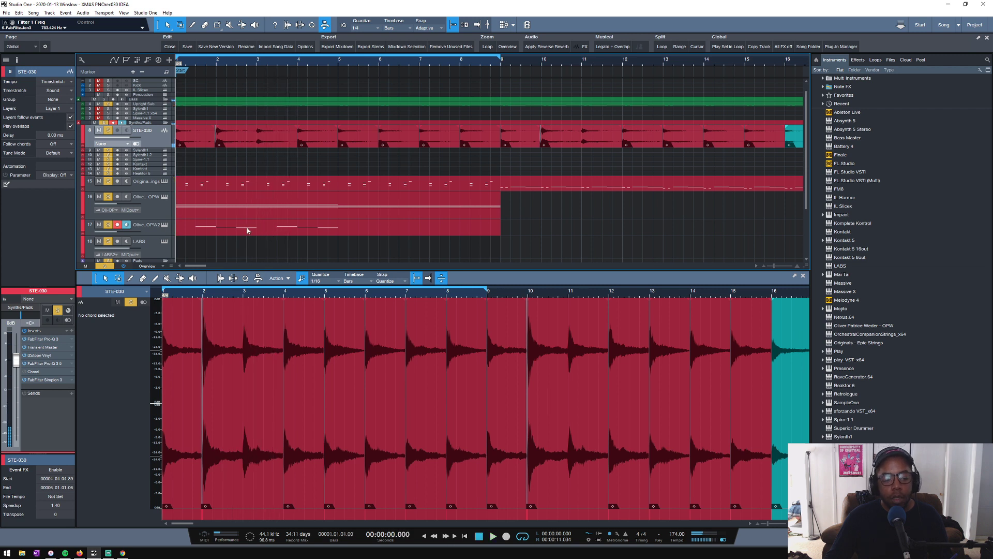
key("space")
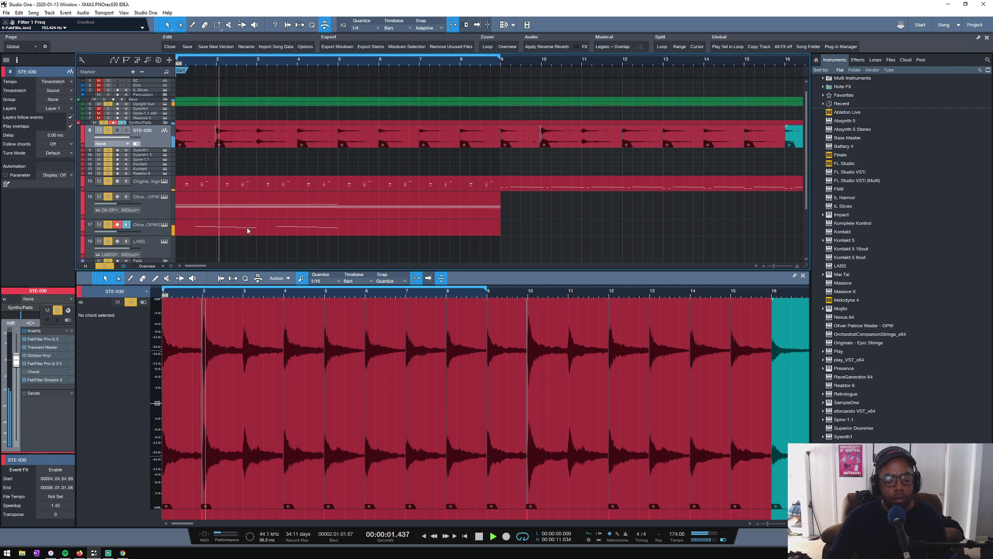
key("space")
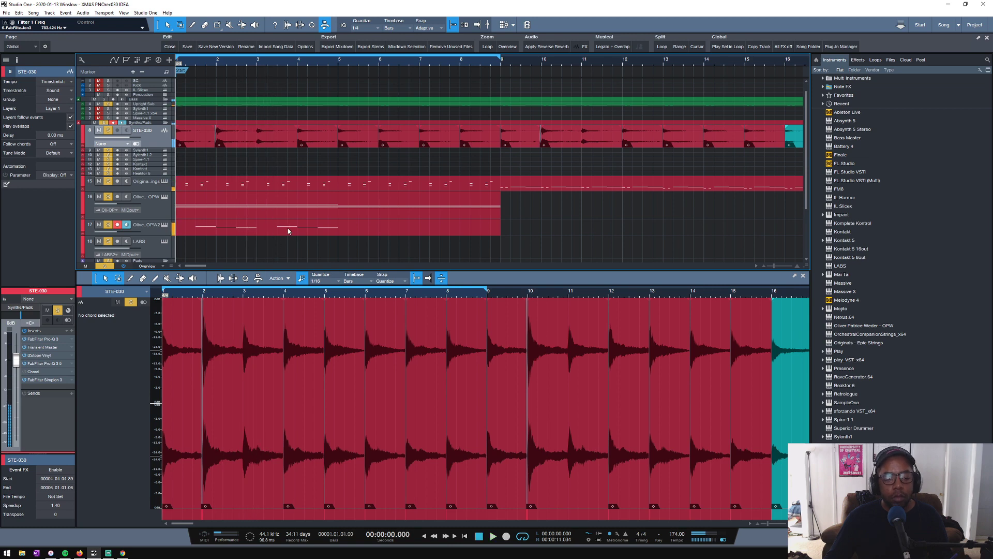
- Move the OPW 2 part's second three-note phrase to beat 3 of bar 5, lower its notes to end on D3, and play it back
double_click(282, 232)
left_click_drag(273, 348, 408, 395)
left_click(361, 372)
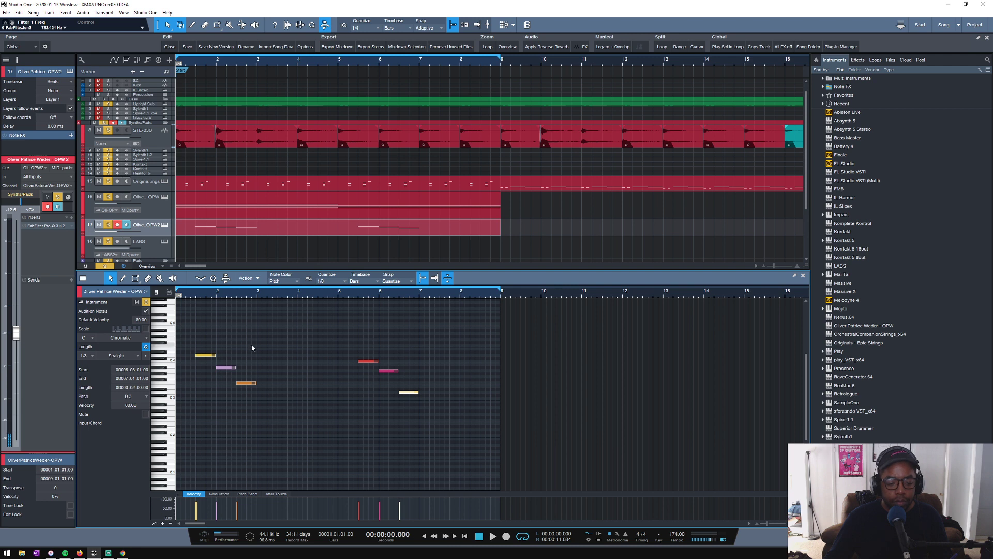
key("space")
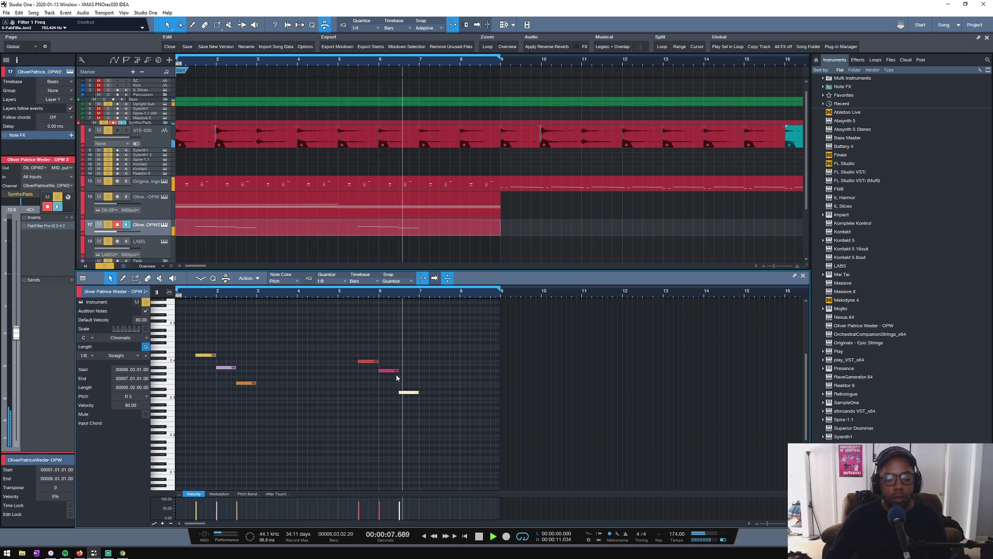
key("space")
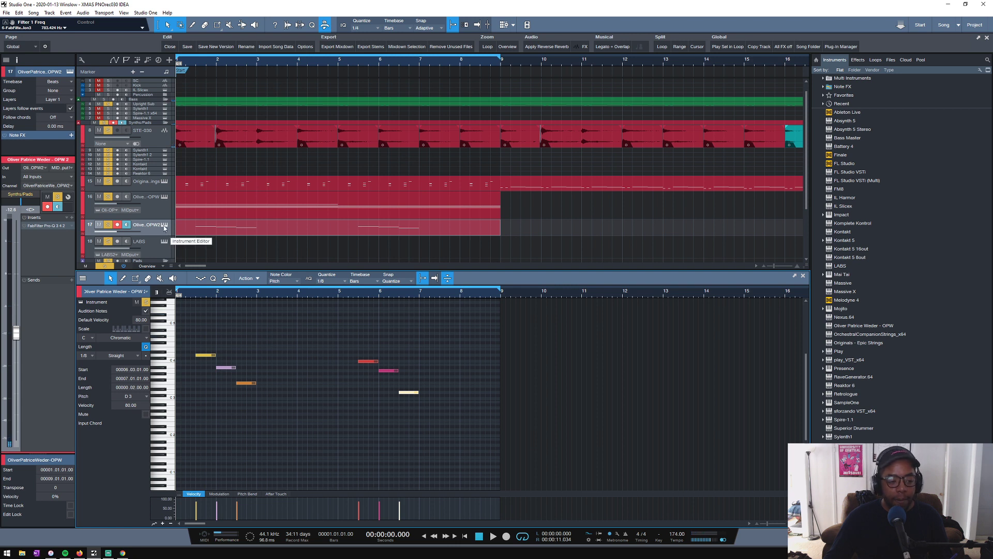
- Set the OPW 2 track volume to 0 dB and audition its flugelhorn sound on the editor's keyboard
left_click(164, 226)
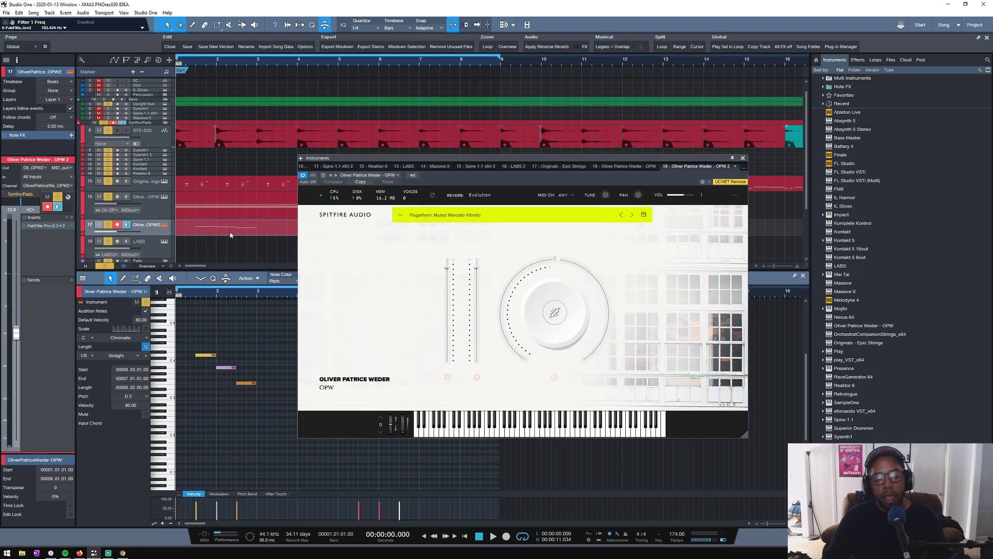
left_click(743, 159)
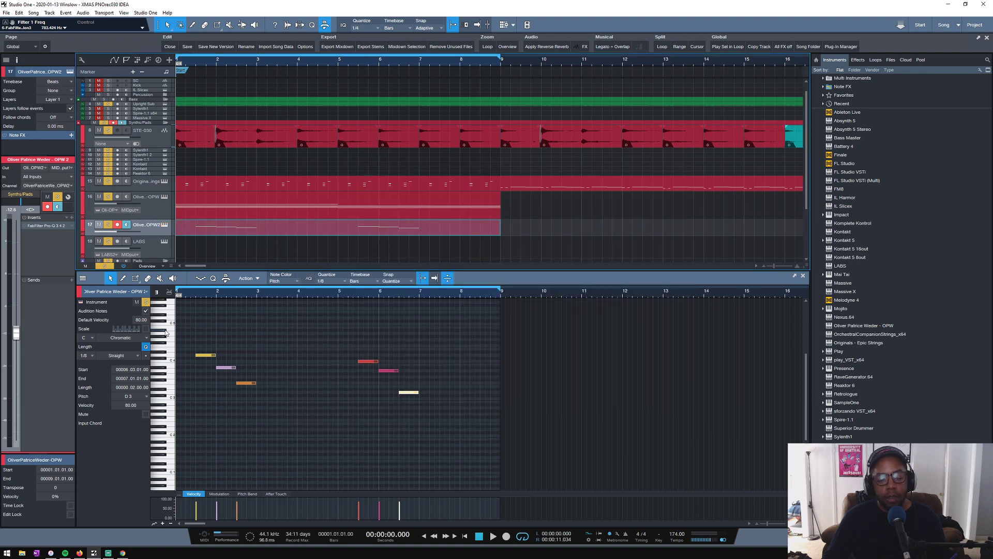
left_click(170, 332)
left_click_drag(173, 322, 169, 412)
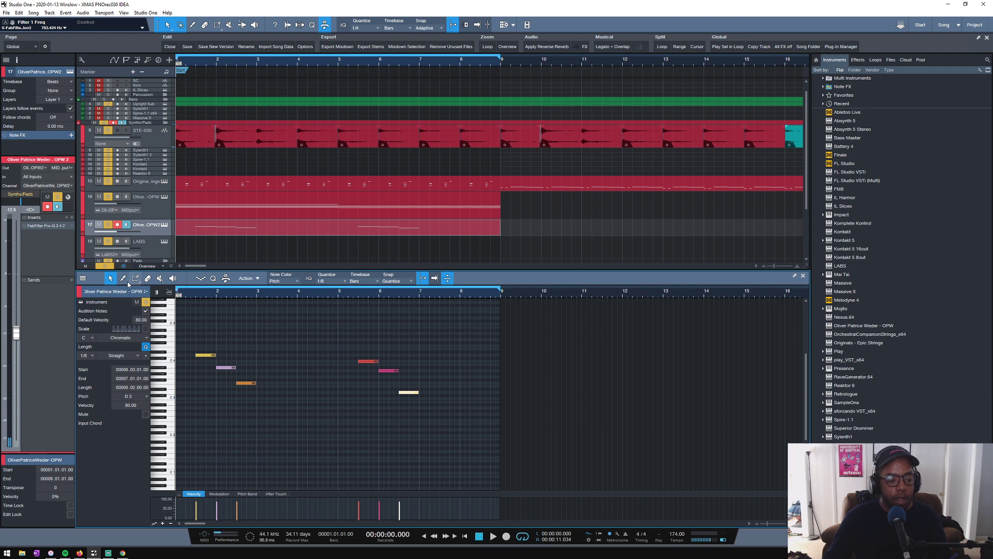
left_click(16, 333, "alt")
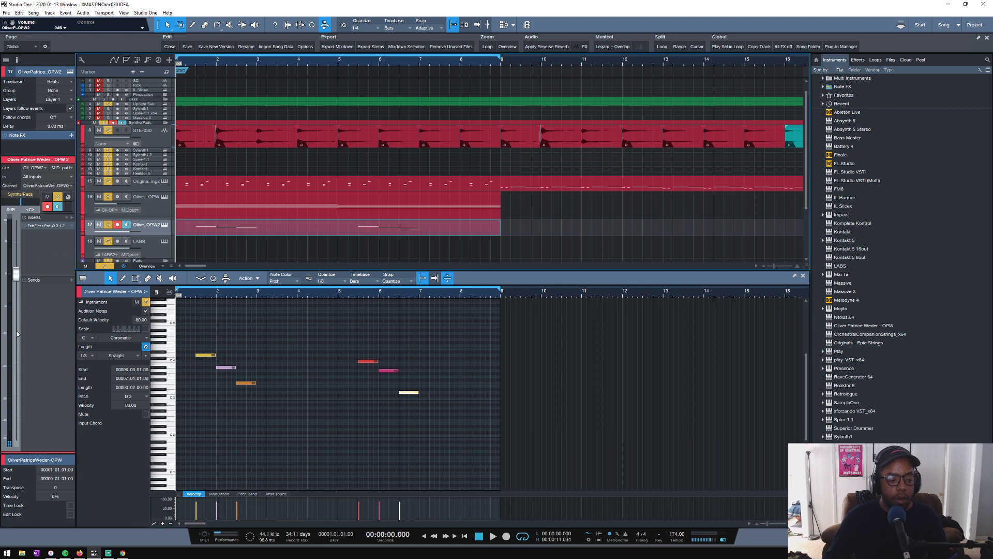
left_click(165, 362)
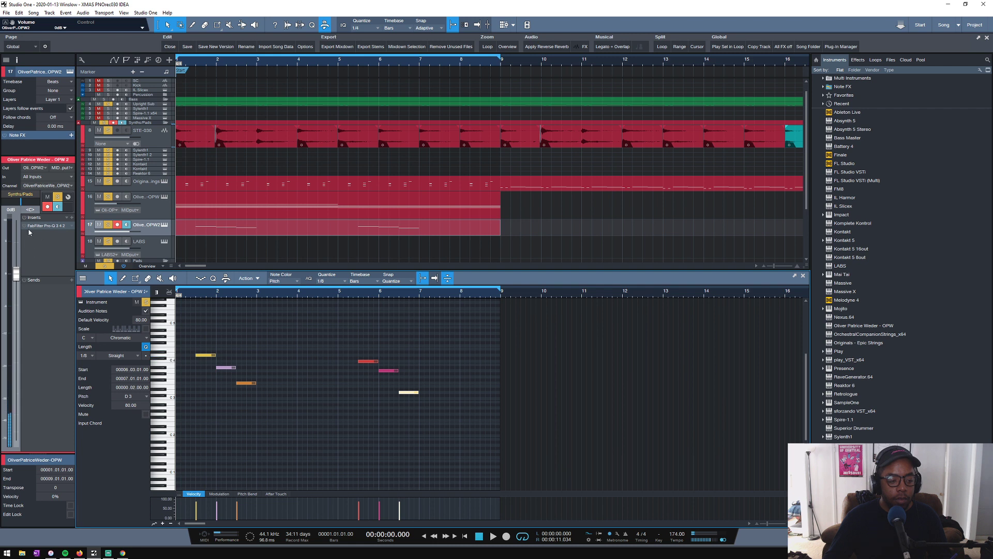
- During playback, lengthen the final F3 of the first phrase to bar 5 and the final D3 of the second phrase to bar 9
key("space")
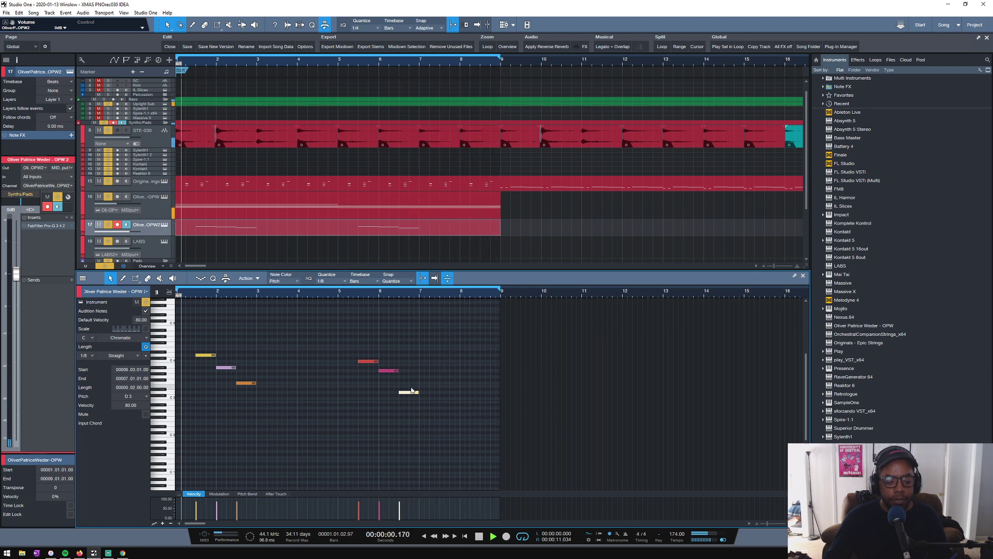
left_click_drag(245, 374, 307, 407)
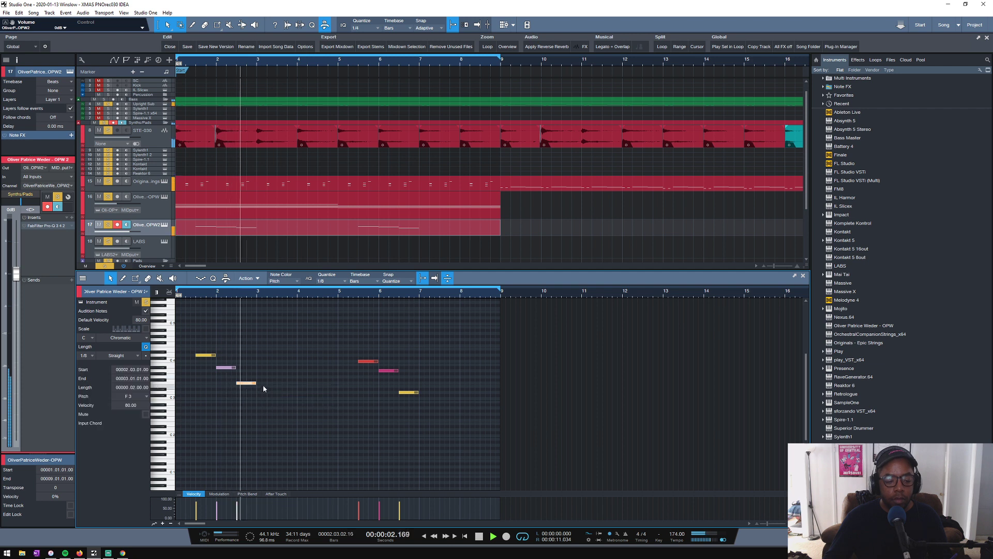
left_click_drag(253, 385, 335, 392)
left_click_drag(418, 392, 500, 406)
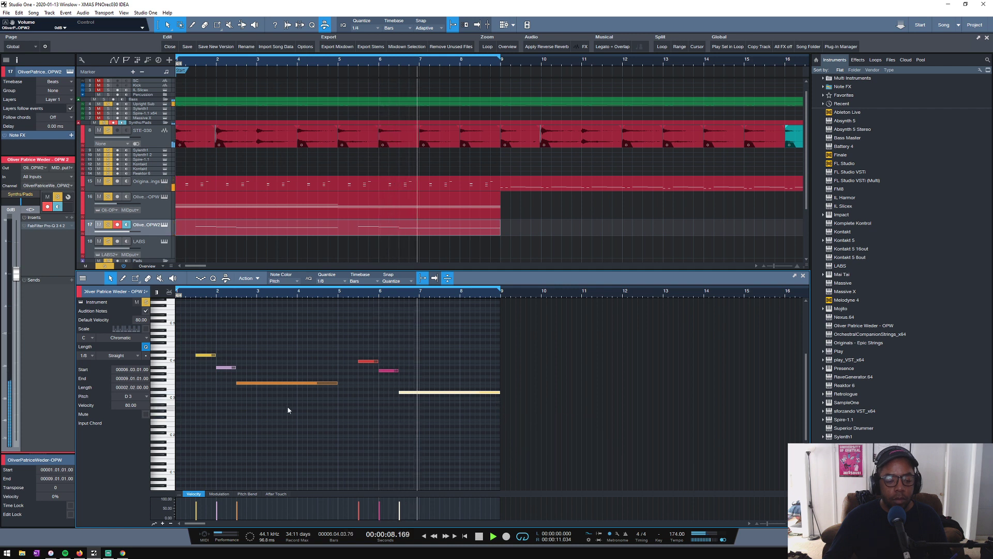
key("space")
- Switch the OPW 2 instrument to the Flugelhorn: Marcato Vibrato preset and play the melody
left_click_drag(197, 509, 197, 523)
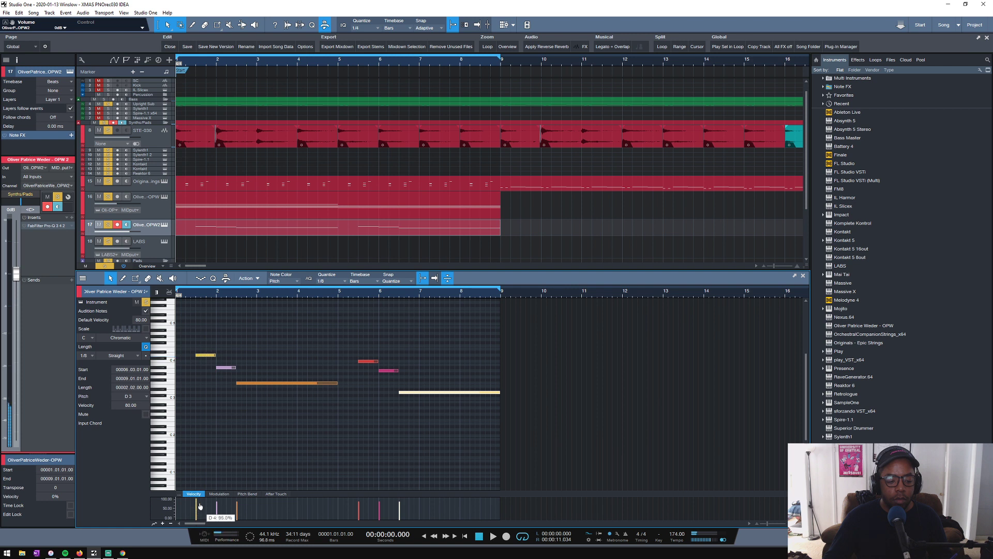
key("ctrl+z")
left_click(164, 225)
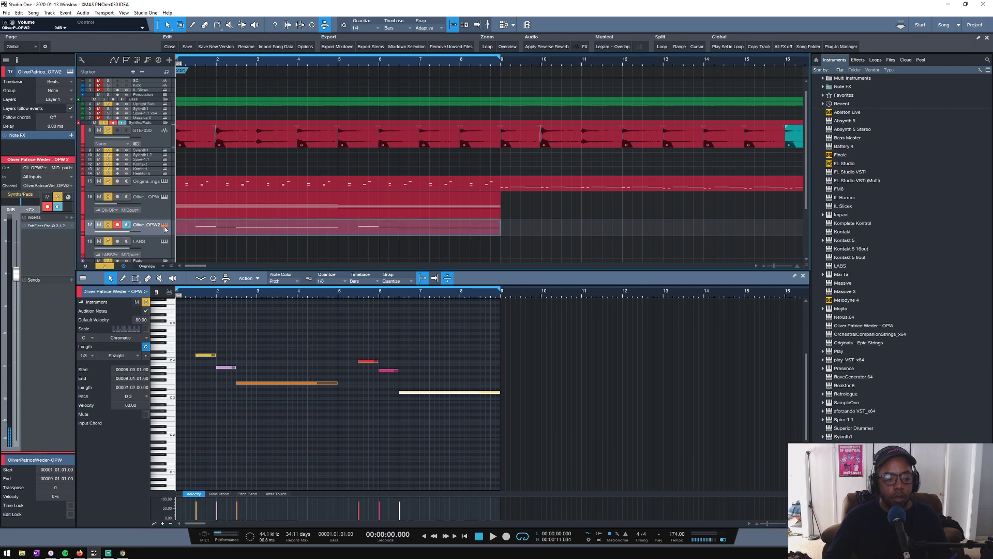
left_click_drag(476, 265, 476, 323)
left_click(622, 215)
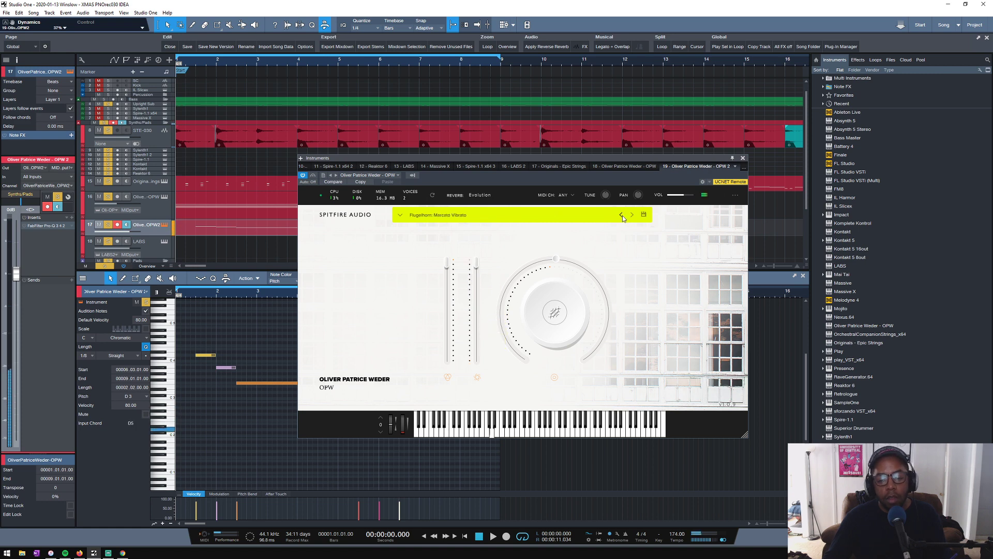
key("space")
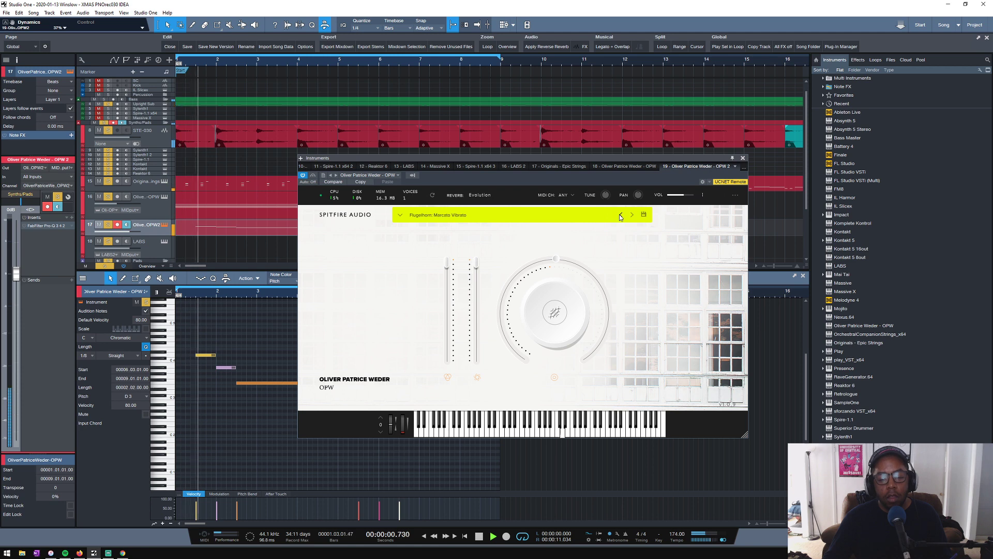
key("space")
- Lower the Dynamics of the Flugelhorn: Marcato Vibrato preset to 16% and listen to the melody in context
left_click_drag(476, 261, 476, 350)
key("space")
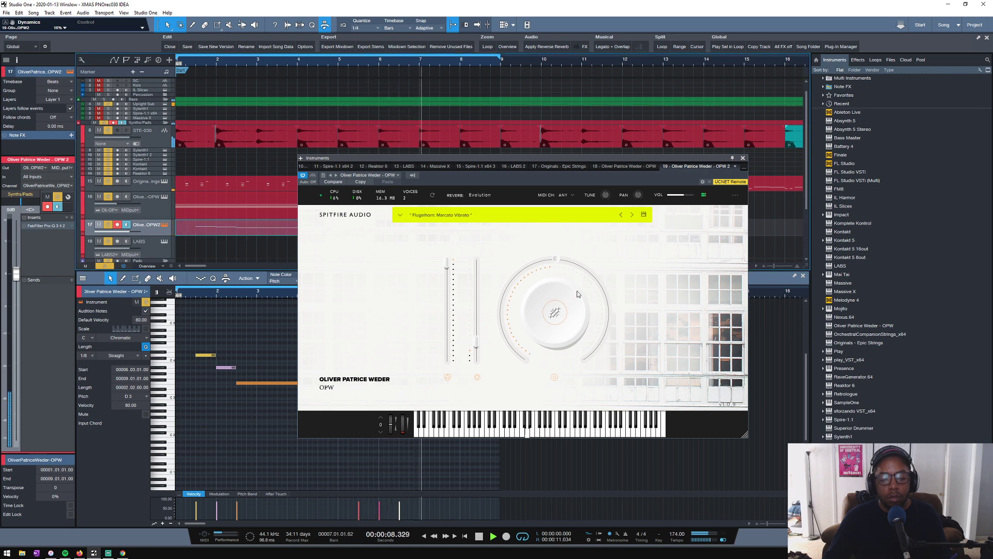
key("space")
mouse_move(554, 319)
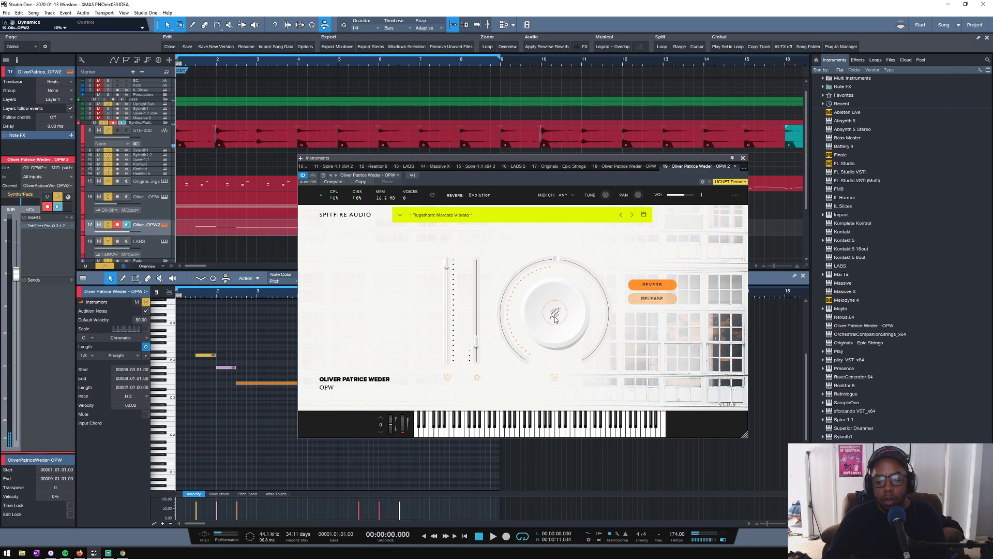
- Set the Release of the Flugelhorn: Marcato Vibrato preset to 27%, play the melody in context and close the instrument window
left_click(639, 300)
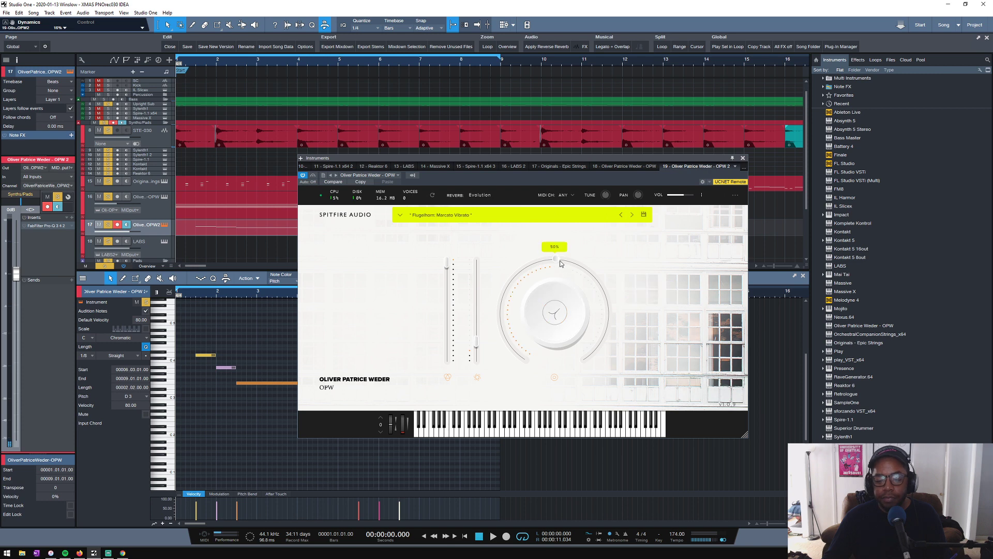
left_click_drag(561, 263, 613, 340)
left_click_drag(497, 281, 496, 286)
key("space")
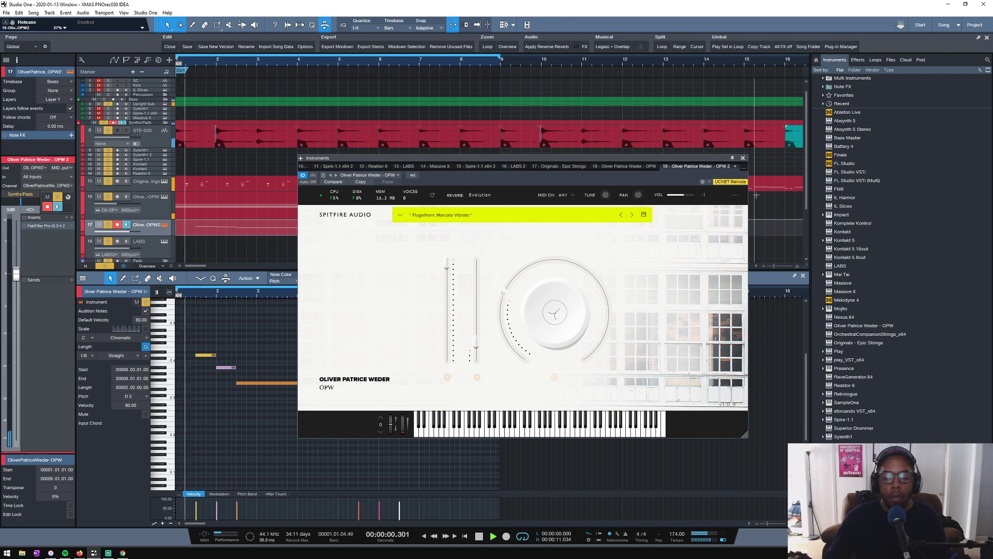
left_click(744, 159)
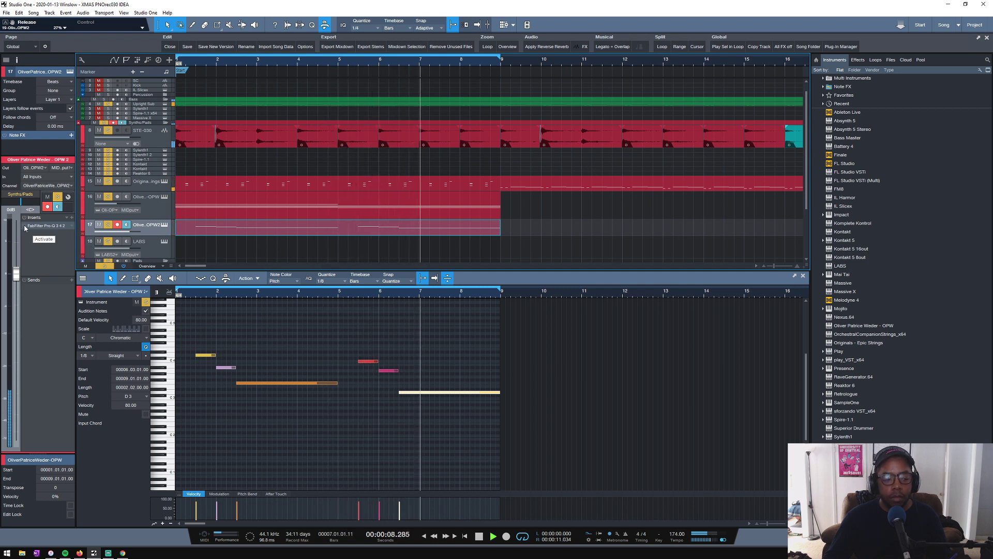
key("space")
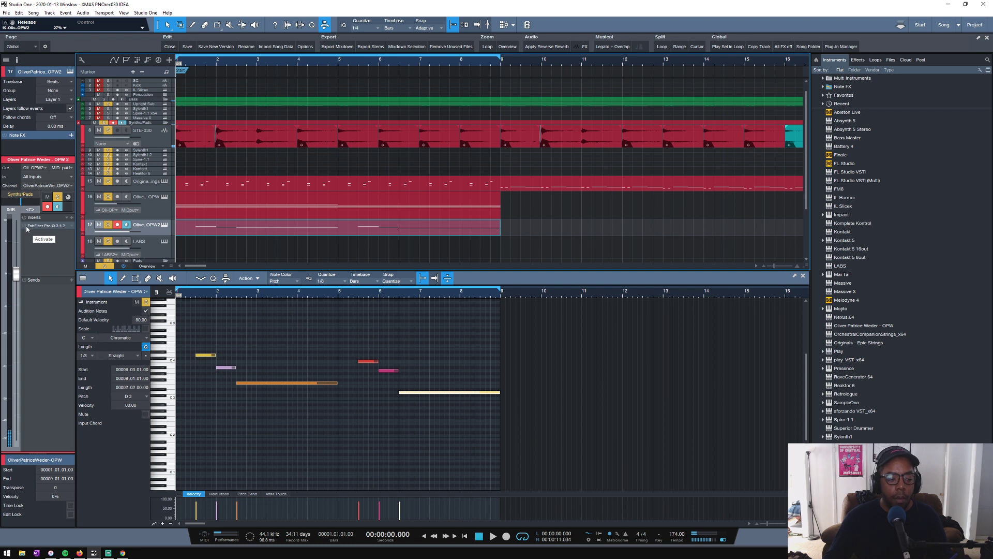
- Take the OPW 2 track out of solo and play the arrangement without it
left_click(108, 225)
scroll(204, 252, "up", 1)
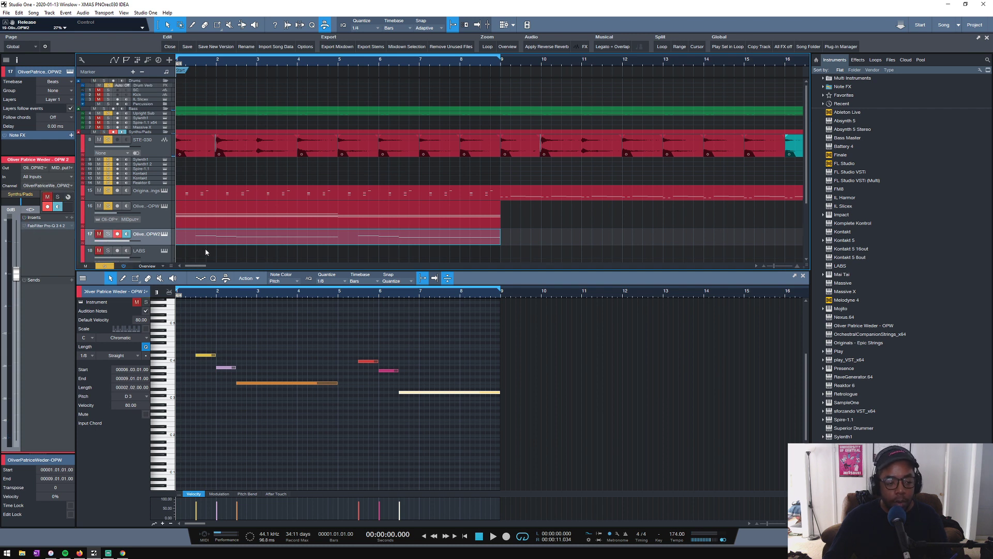
left_click_drag(147, 228, 155, 239)
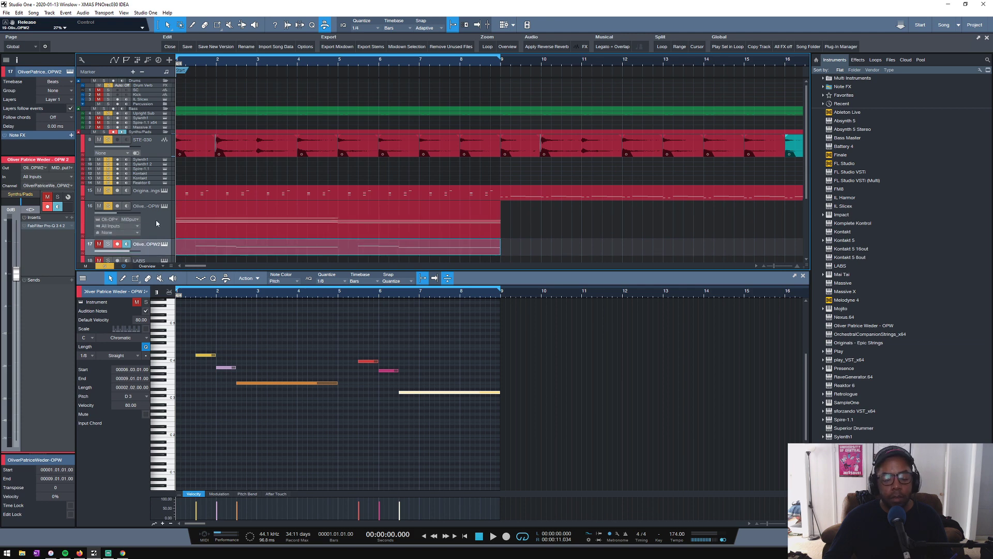
scroll(197, 171, "down", 3)
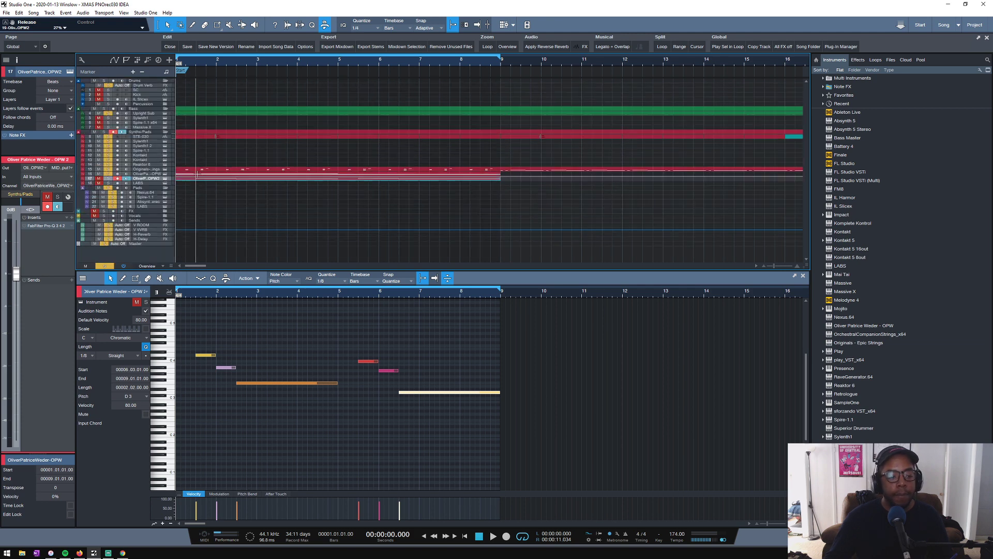
key("space")
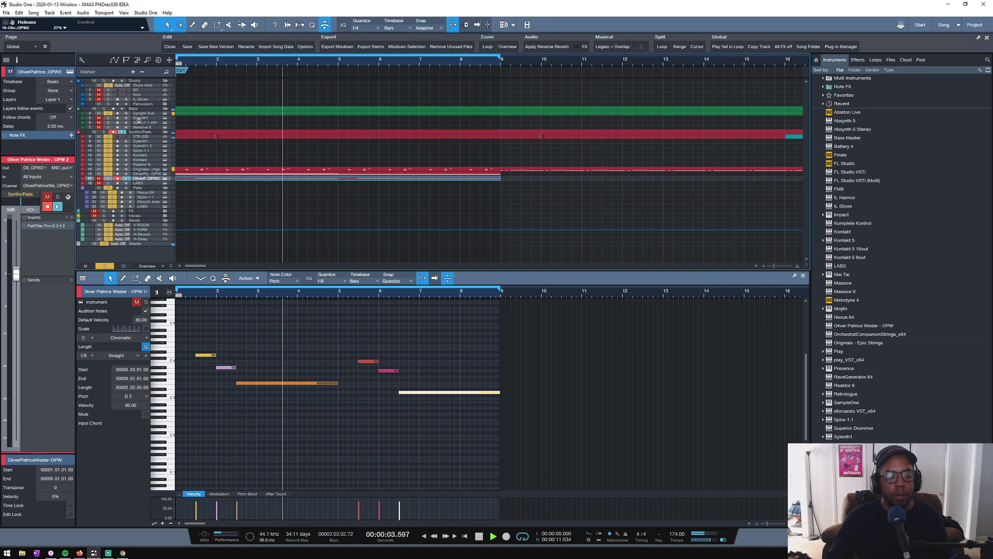
left_click_drag(137, 120, 133, 127)
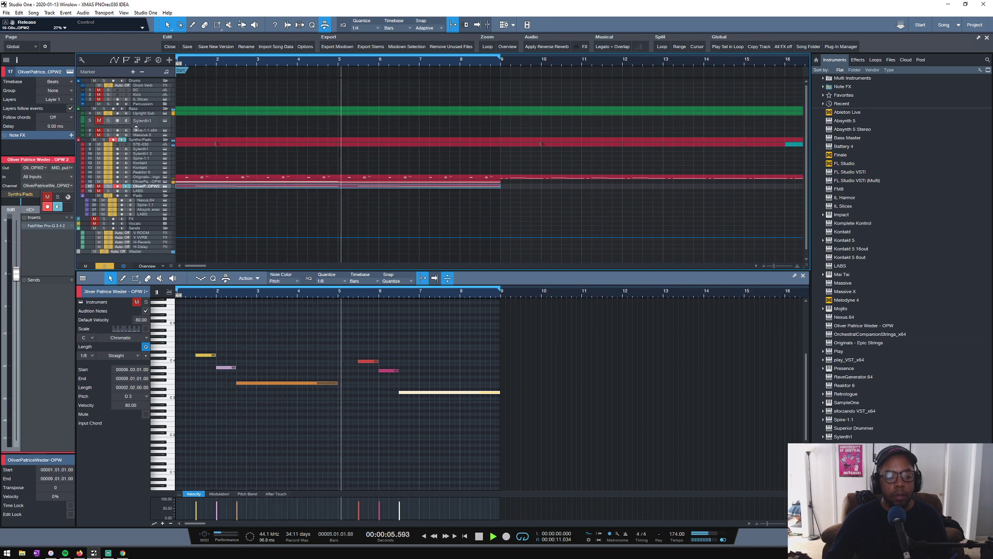
key("space")
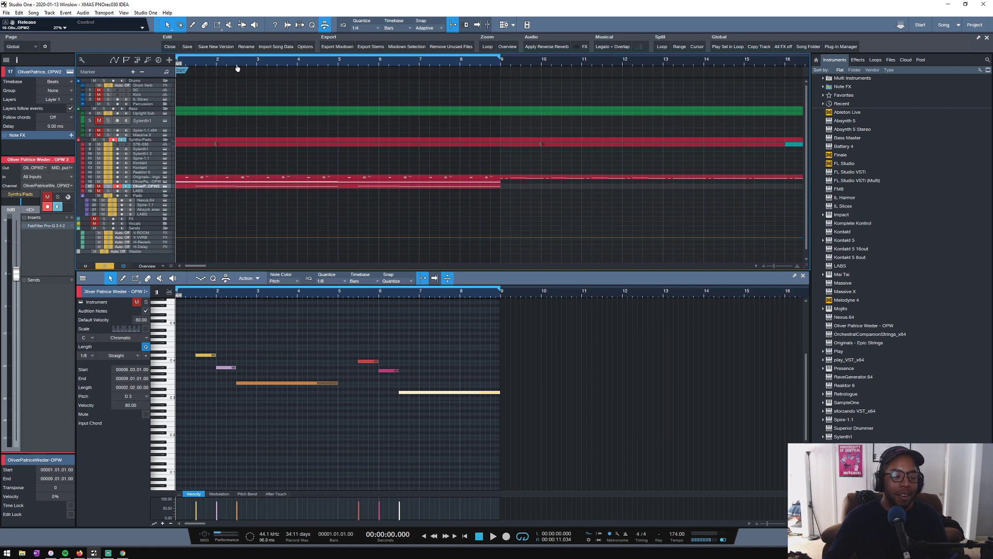
- Open the Studio One projects location in the file browser, collapsing the WAF MIXES and 2K19 - 2015-12-23 DW_Home IDEA folders
left_click_drag(237, 68, 309, 57)
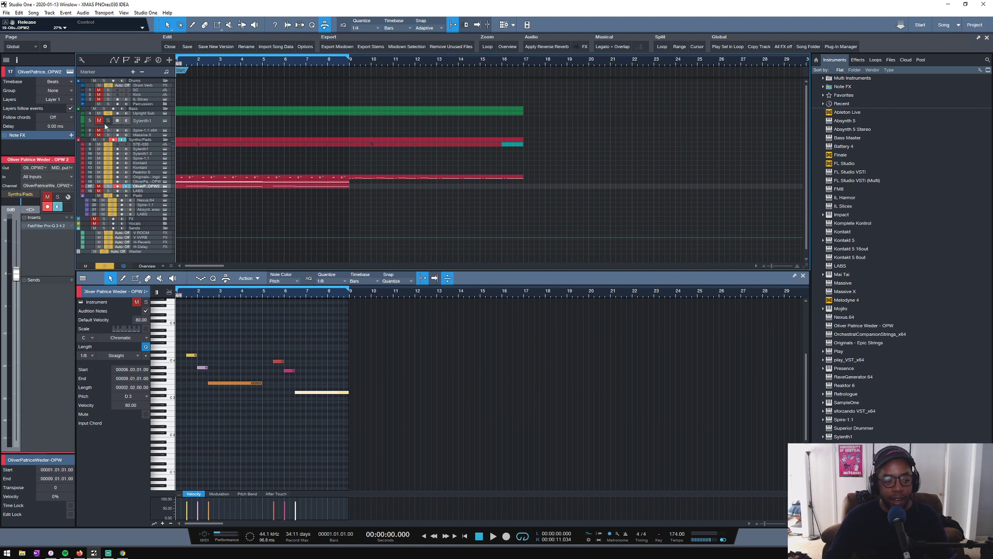
left_click_drag(148, 139, 148, 153)
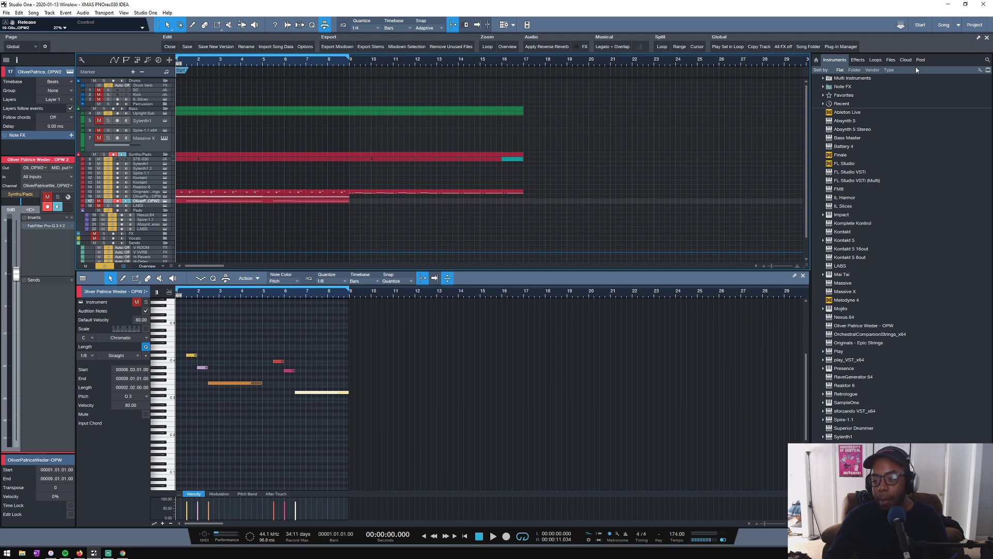
left_click(891, 61)
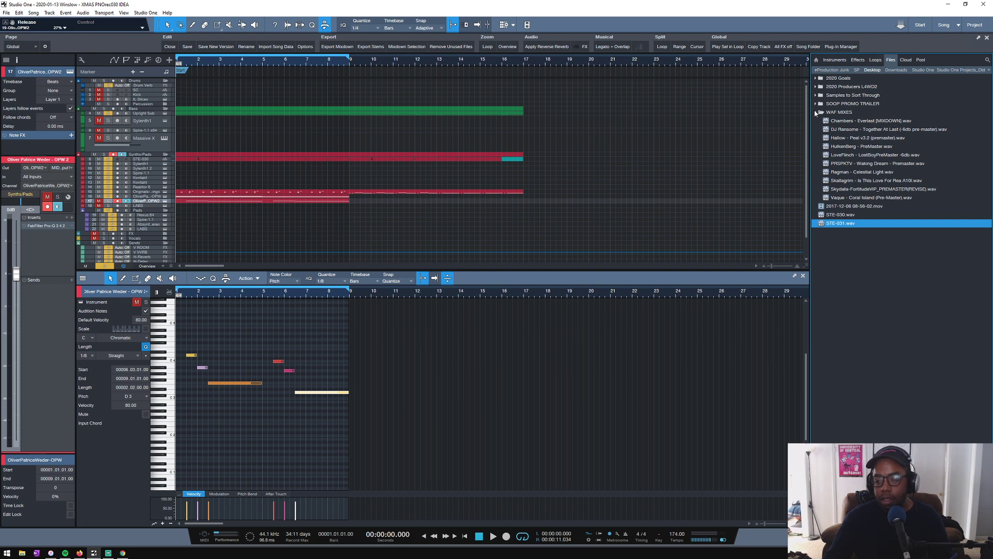
left_click(816, 113)
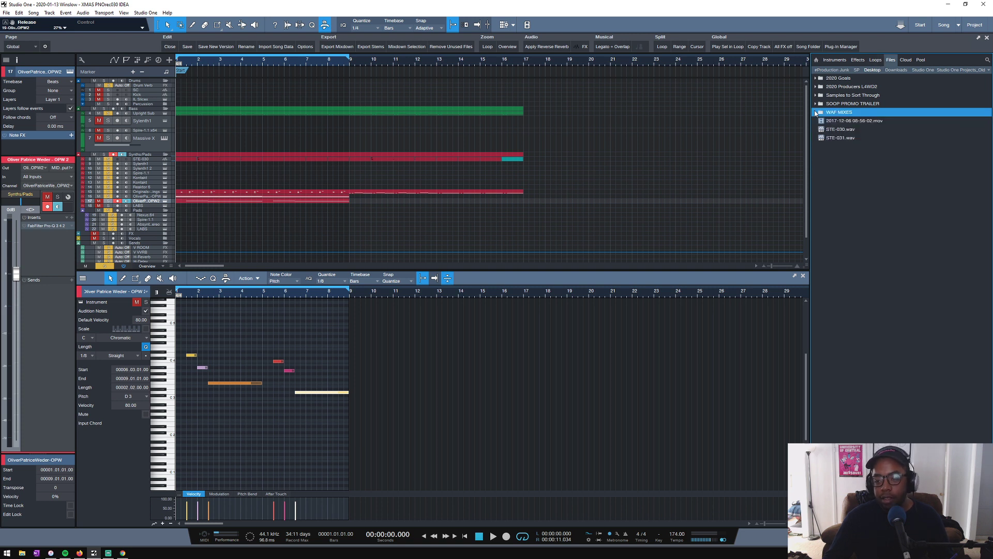
left_click(916, 70)
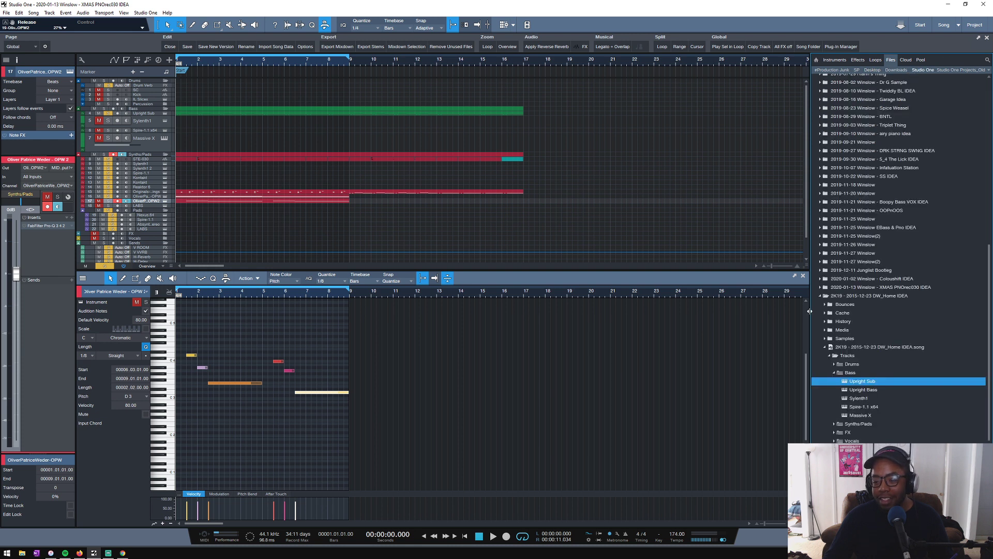
left_click(821, 296)
scroll(826, 278, "up", 4)
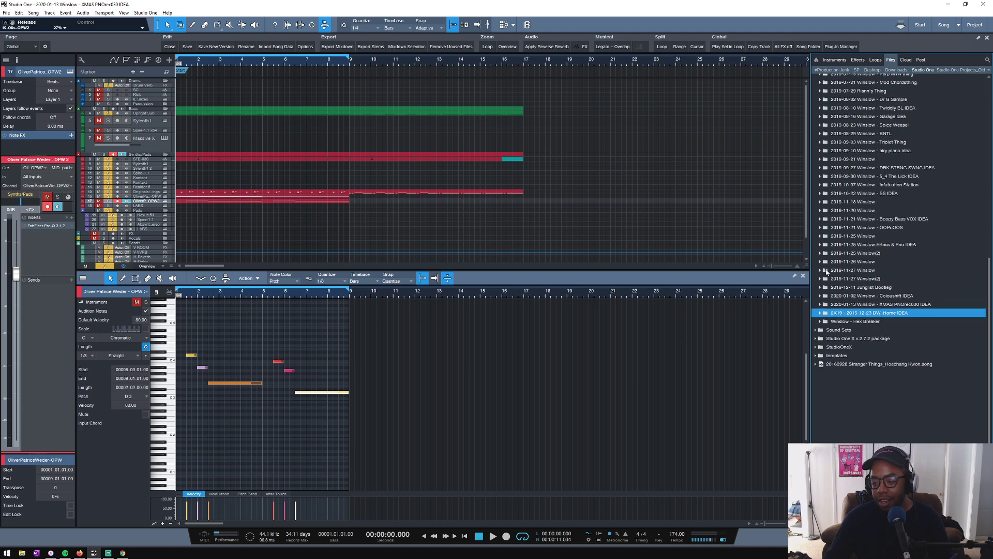
- Find the 2019-08-29 BNTL project in the browser and expand its song file down to the Bass tracks
scroll(826, 271, "up", 2)
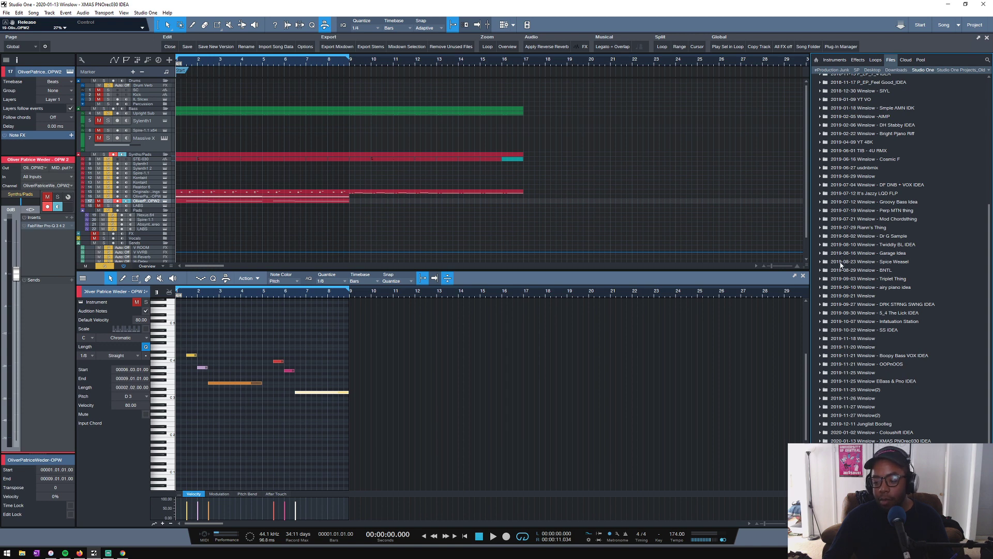
scroll(858, 234, "up", 2)
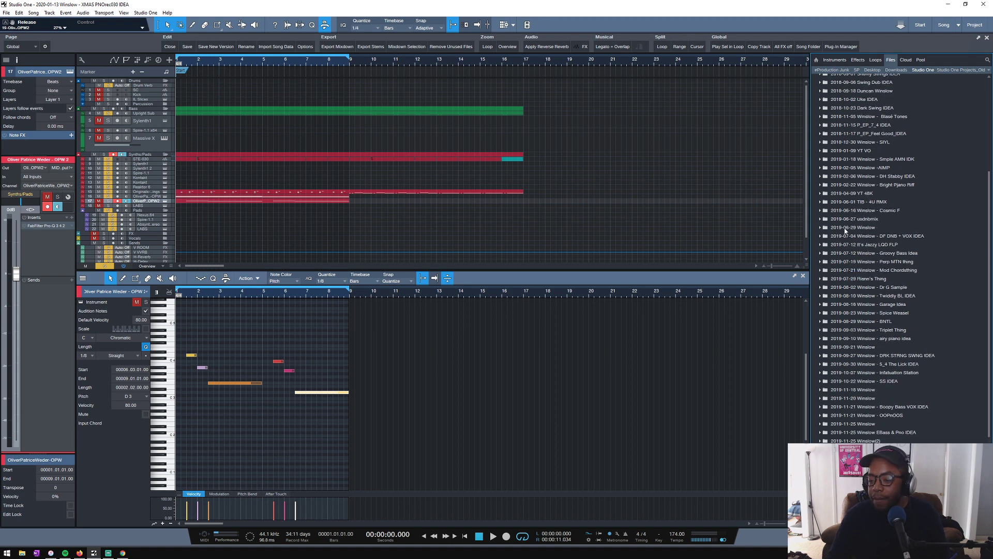
scroll(846, 231, "up", 1)
scroll(859, 230, "up", 1)
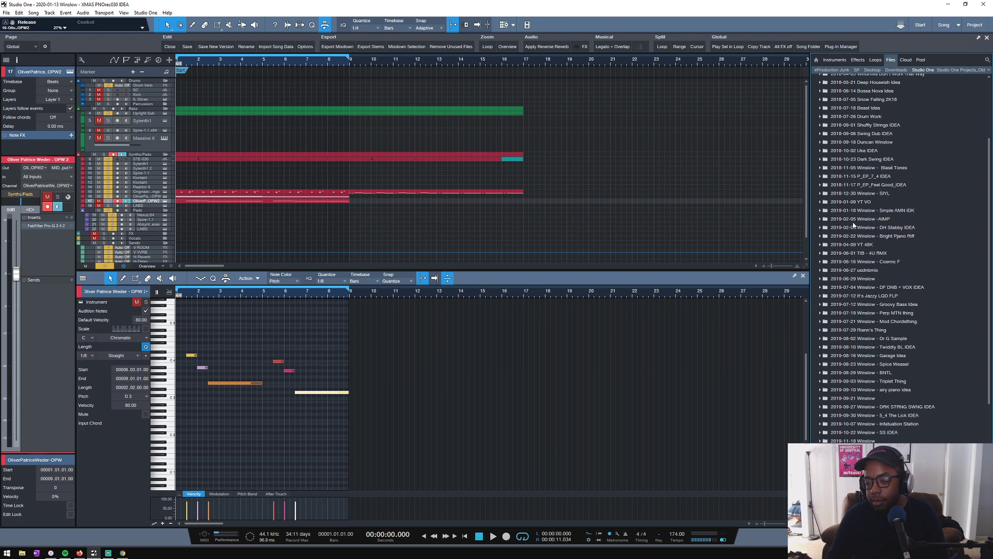
scroll(855, 226, "up", 1)
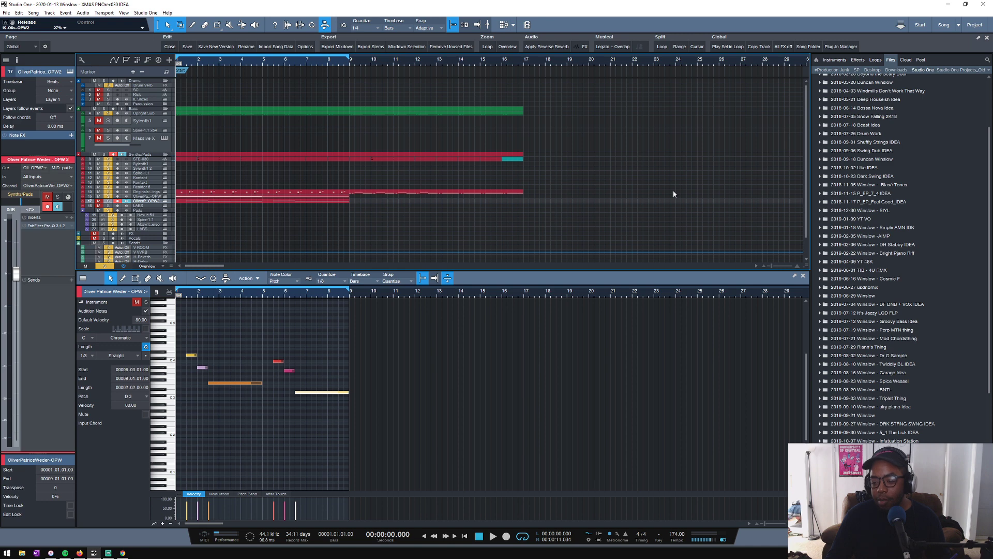
left_click(822, 391)
left_click(825, 449)
scroll(889, 431, "down", 2)
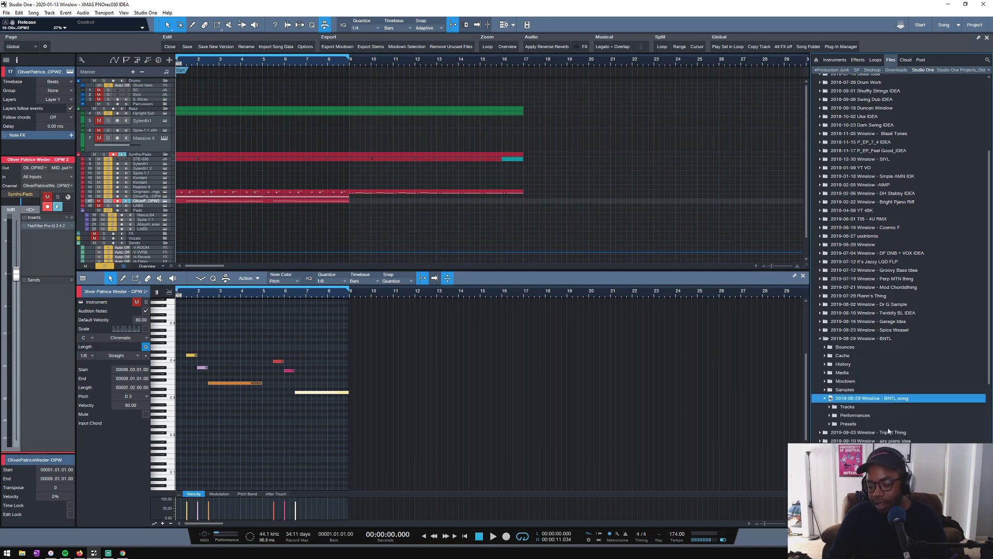
left_click(844, 408)
left_click(835, 425)
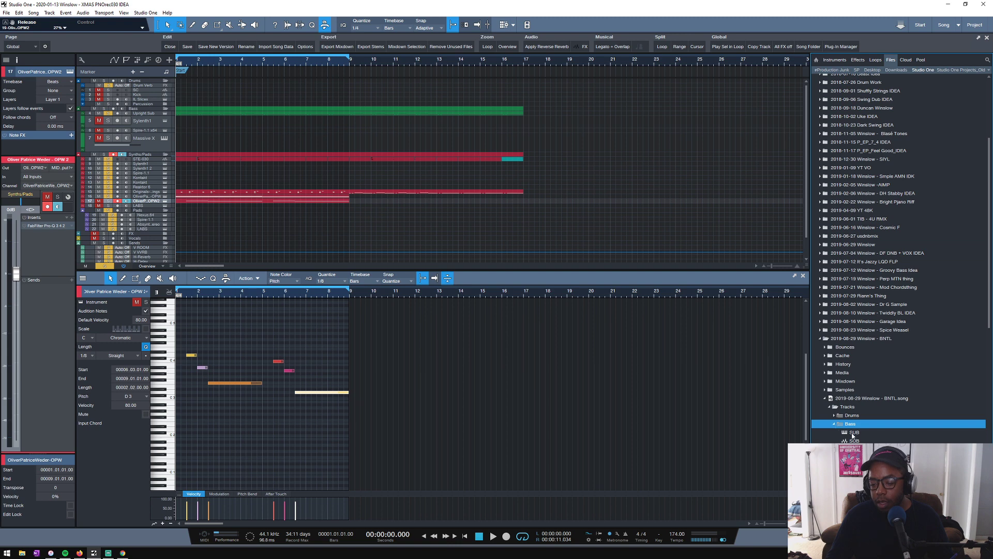
scroll(853, 436, "down", 3)
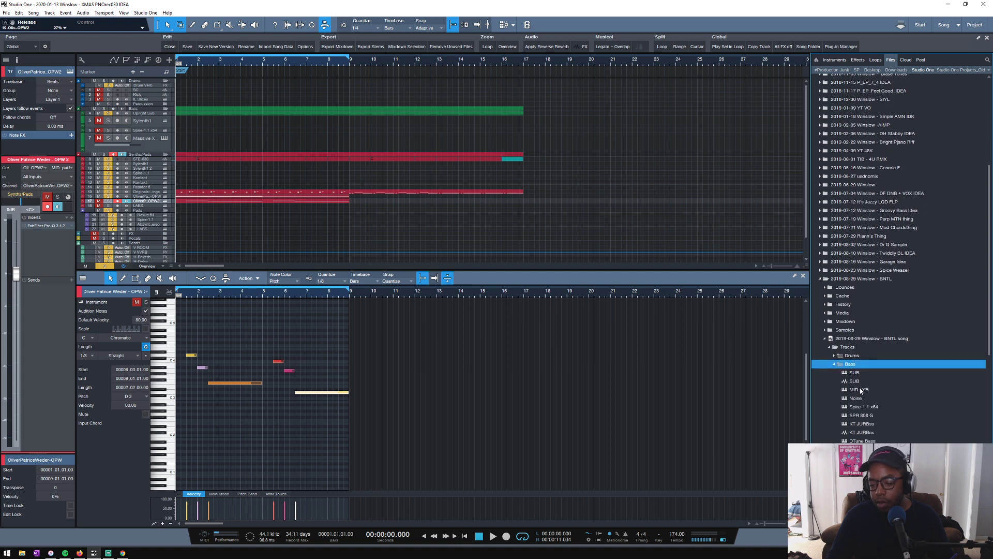
- Import the MID LYR and Noise bass tracks from the BNTL song into the current arrangement
left_click_drag(854, 392, 571, 235)
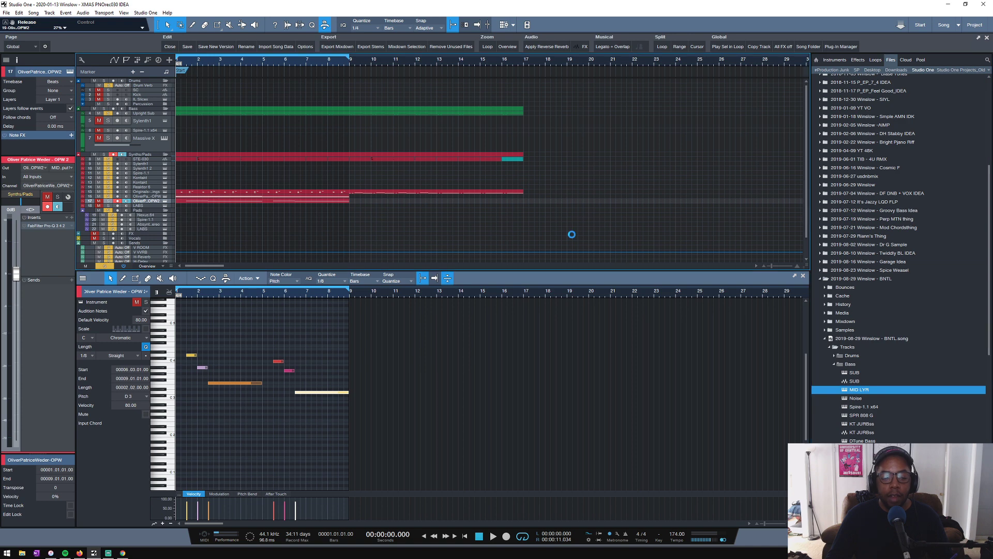
left_click(855, 399)
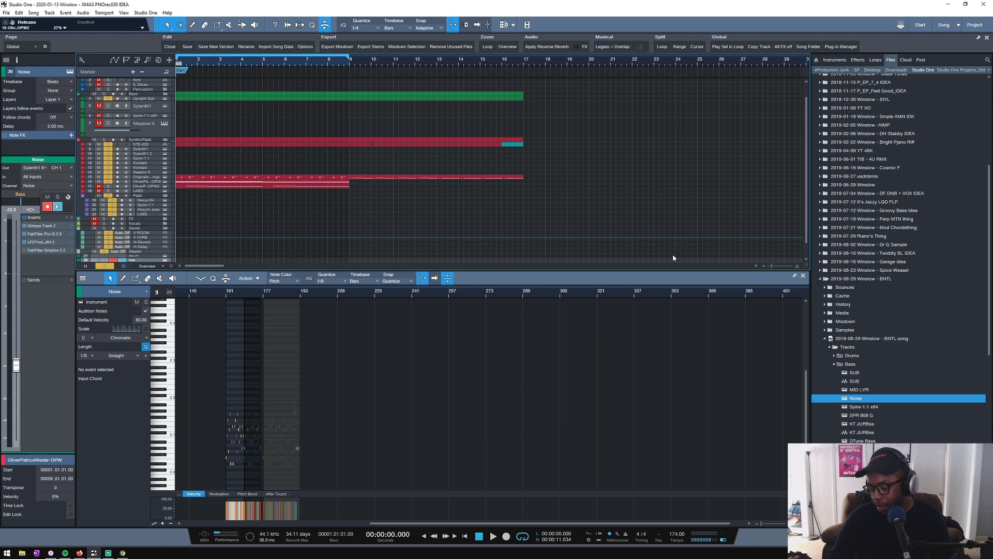
scroll(247, 209, "down", 1)
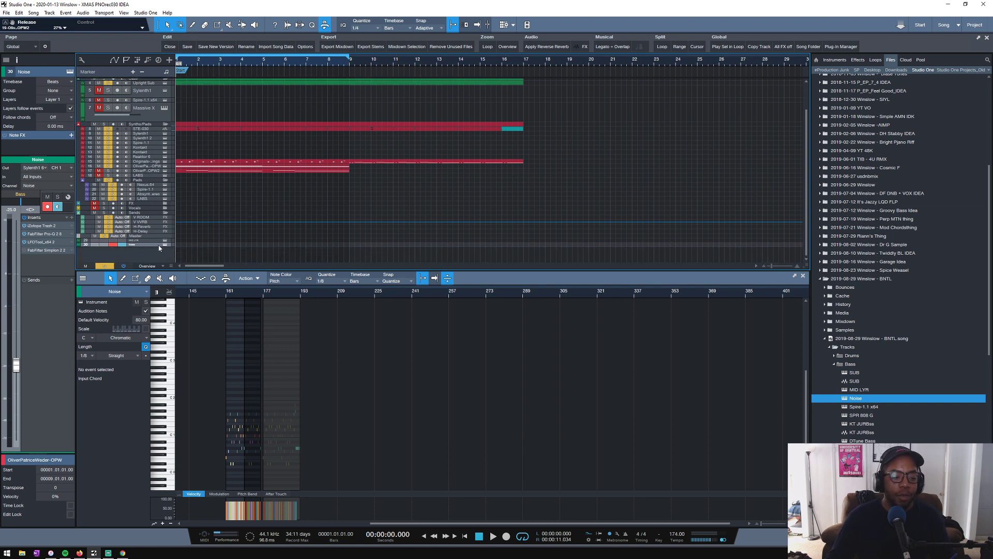
left_click_drag(155, 243, 146, 253)
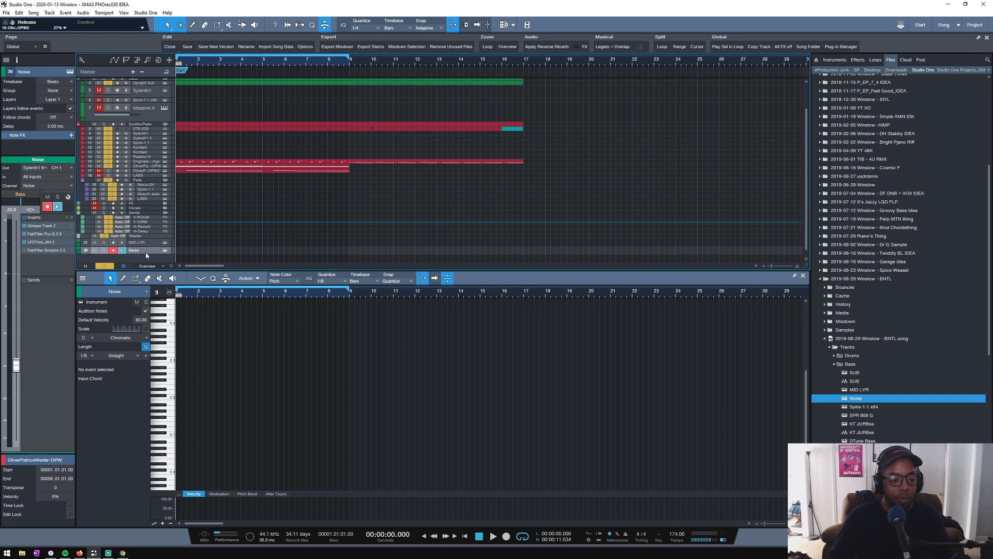
- Move the MID LYR and Noise tracks together into the Bass folder below Upright Sub and enlarge their track height
left_click(150, 243)
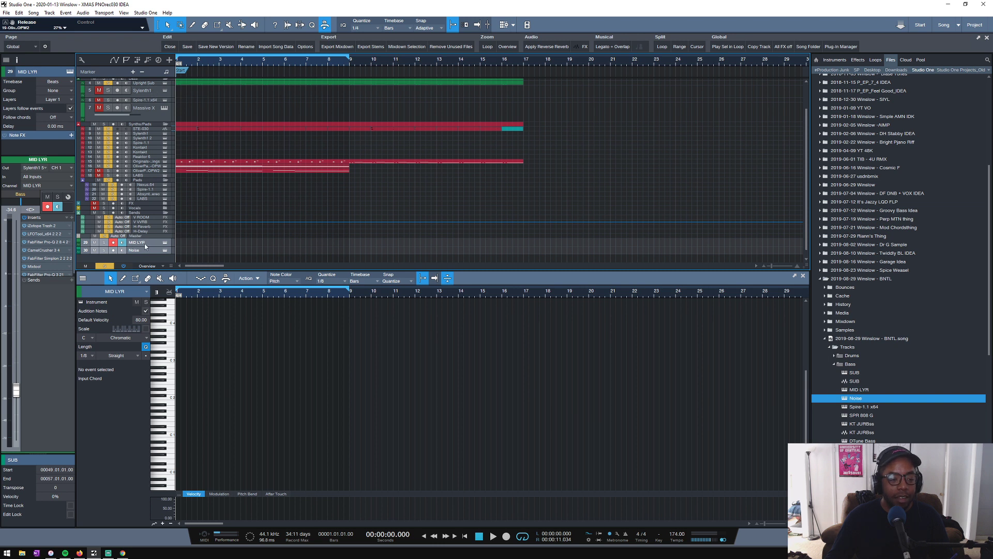
left_click_drag(145, 246, 145, 104)
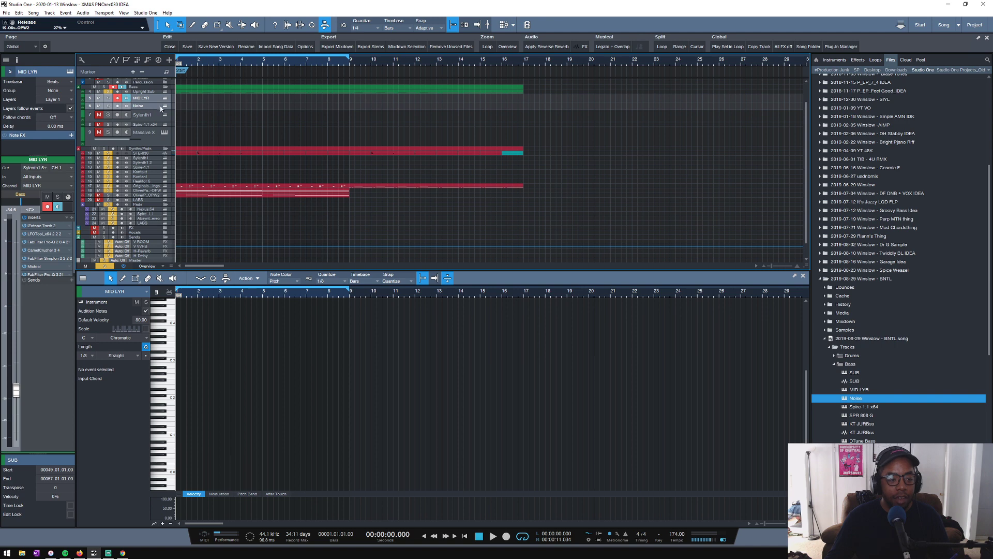
scroll(202, 115, "up", 2)
scroll(201, 115, "down", 1)
scroll(188, 117, "up", 1)
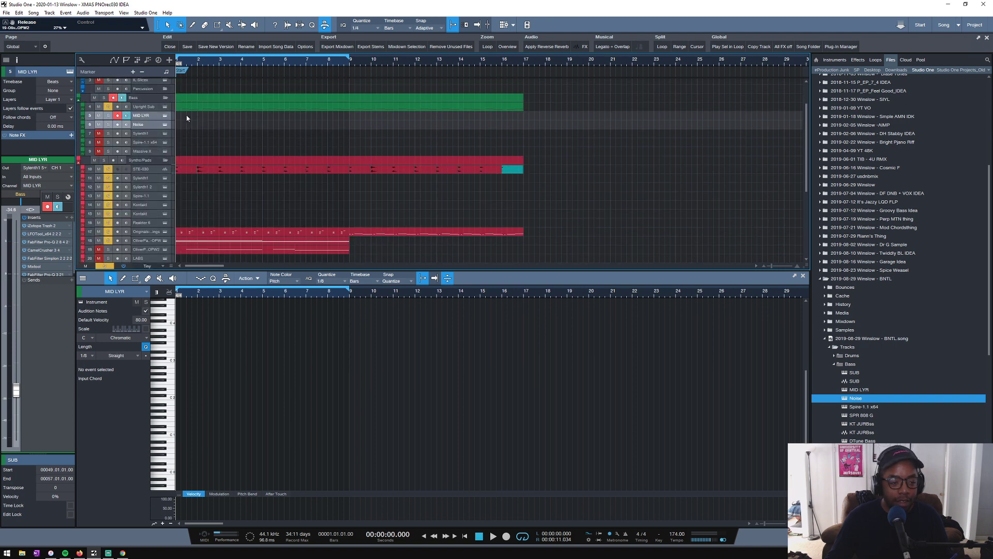
scroll(184, 119, "up", 2)
left_click_drag(141, 148, 168, 166)
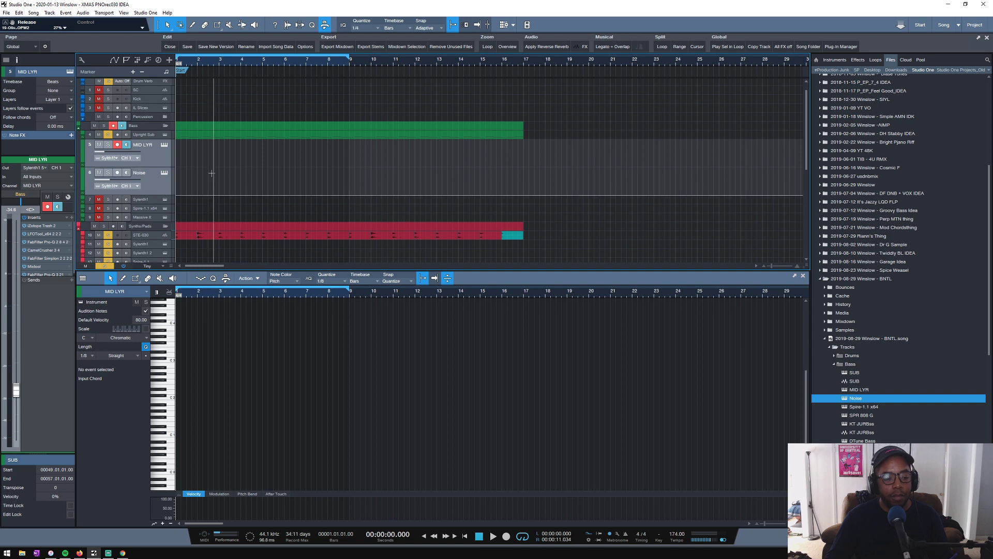
- Delete all the imported note events on the MID LYR and Noise tracks
left_click(153, 159)
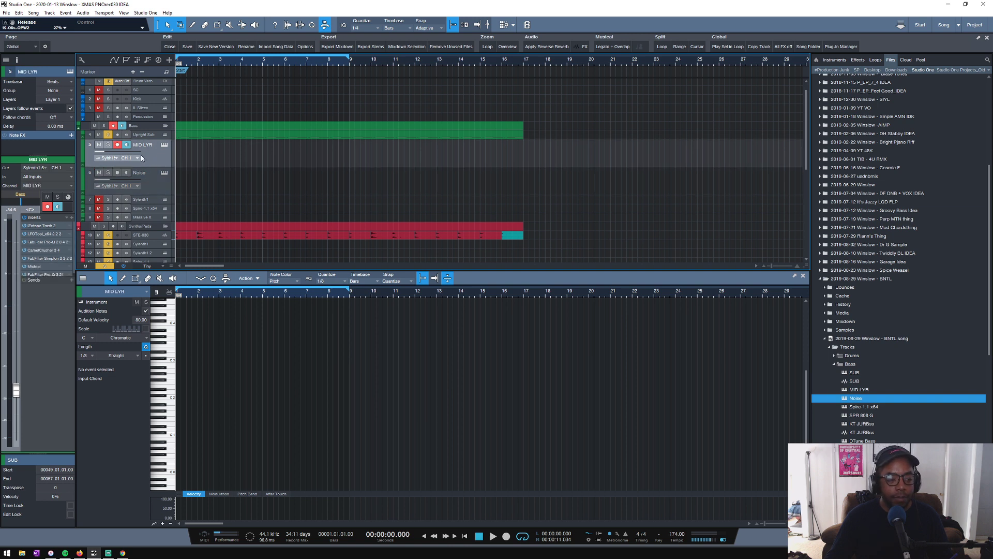
scroll(303, 65, "down", 5)
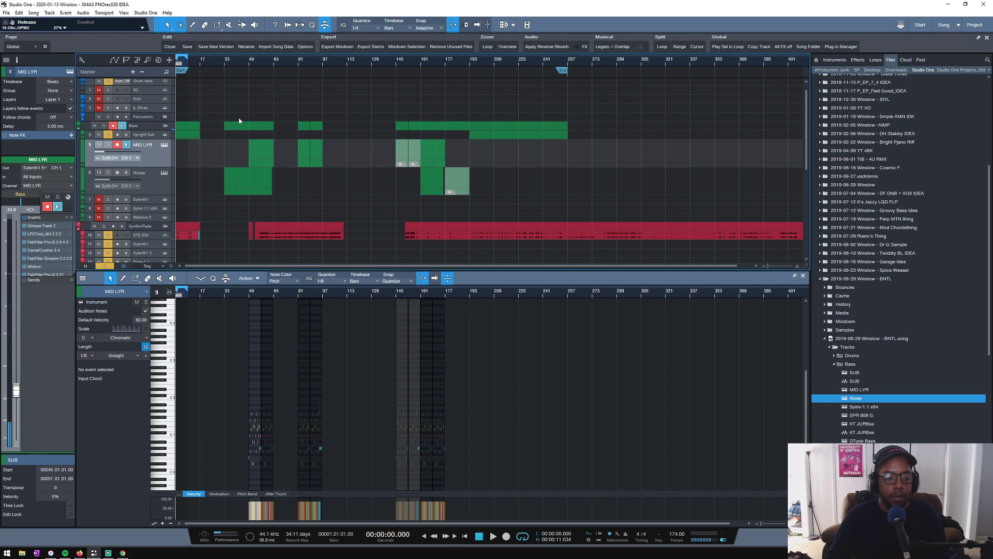
left_click_drag(216, 157, 527, 191)
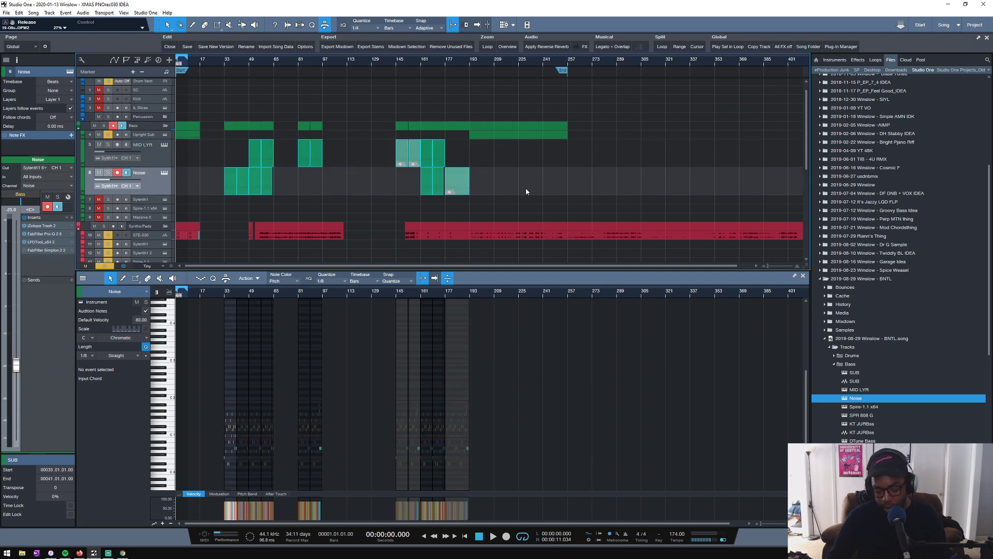
key("Delete")
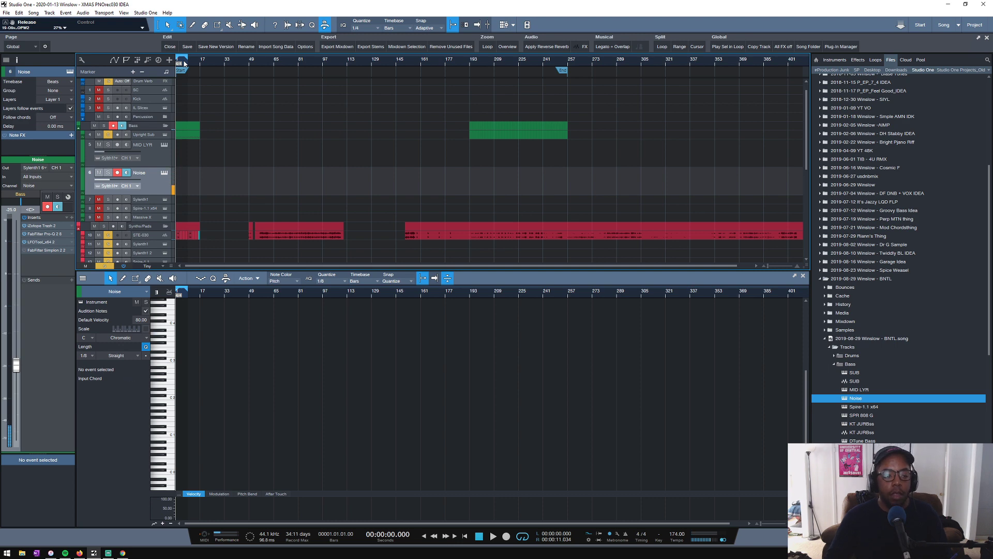
- Show all the MID LYR inserts and inspect the track's Sylenth1 instrument, declining the offered plug-in update
left_click_drag(184, 64, 707, 91)
left_click(131, 158)
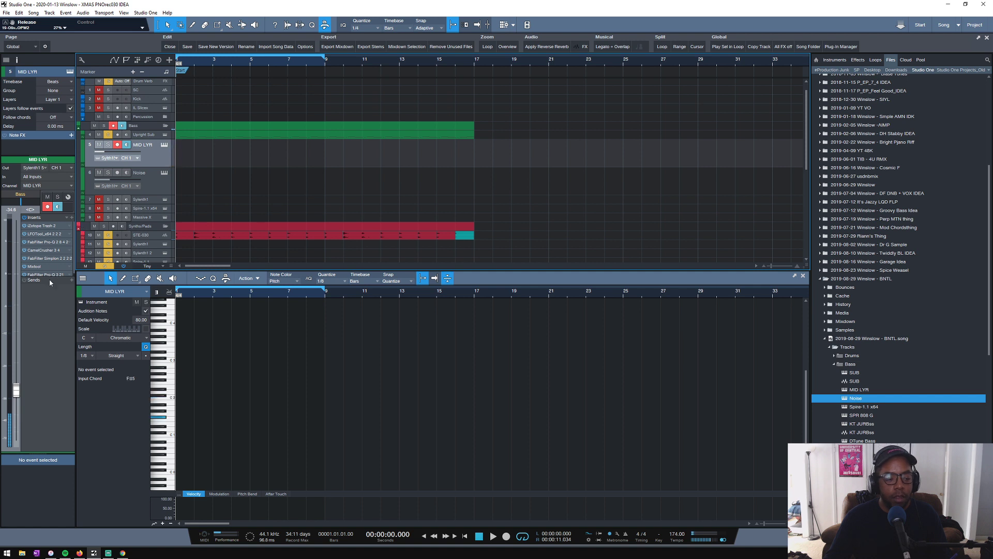
left_click_drag(49, 276, 49, 297)
left_click(164, 145)
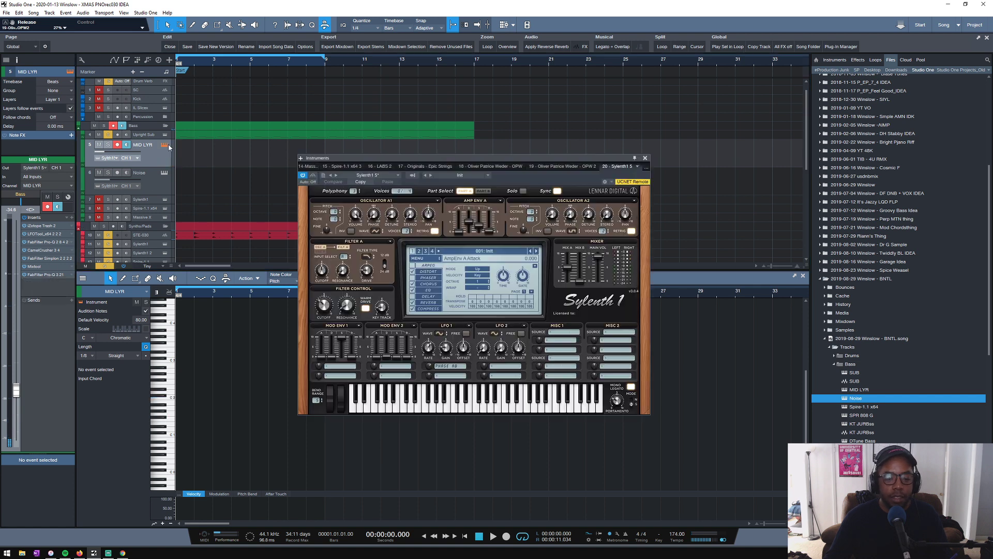
left_click(645, 158)
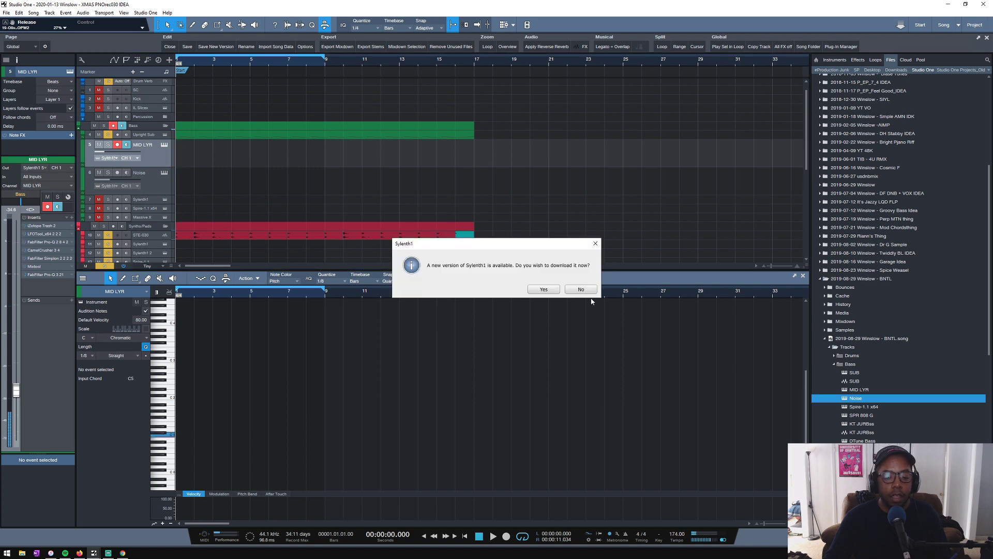
left_click(588, 291)
- Solo the MID LYR track and copy the Upright Sub note event onto it
left_click(108, 145)
key("space")
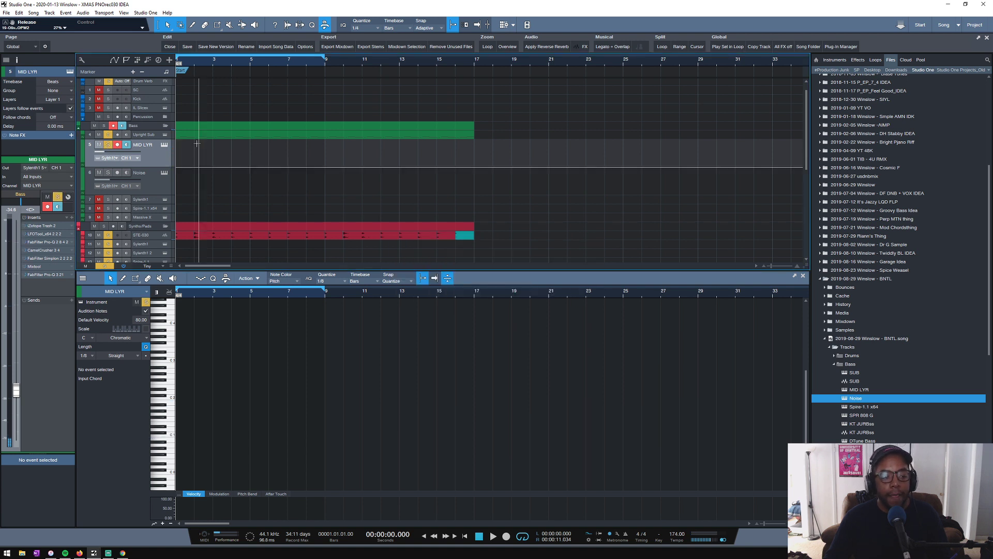
key("space")
left_click(108, 136, "alt")
left_click(107, 144)
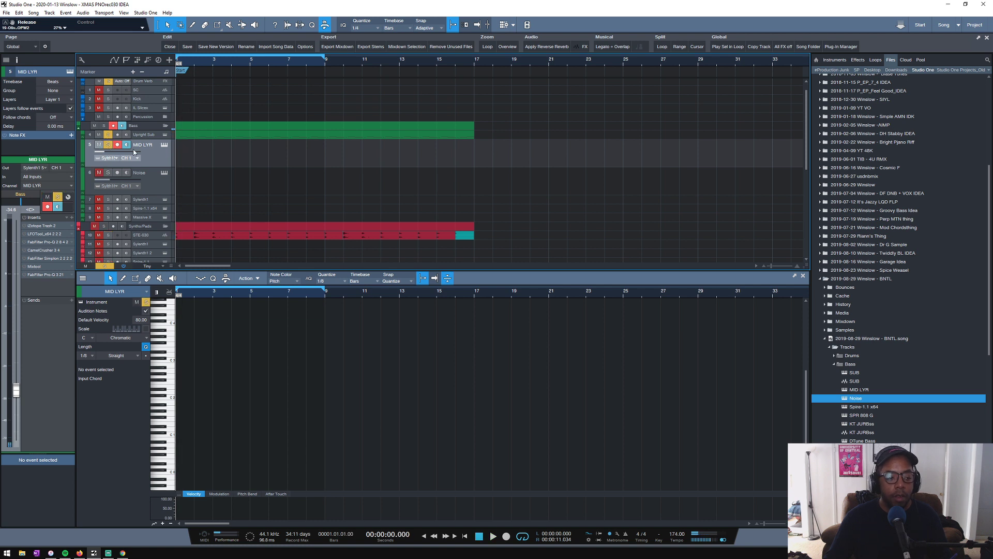
key("space")
key("space")
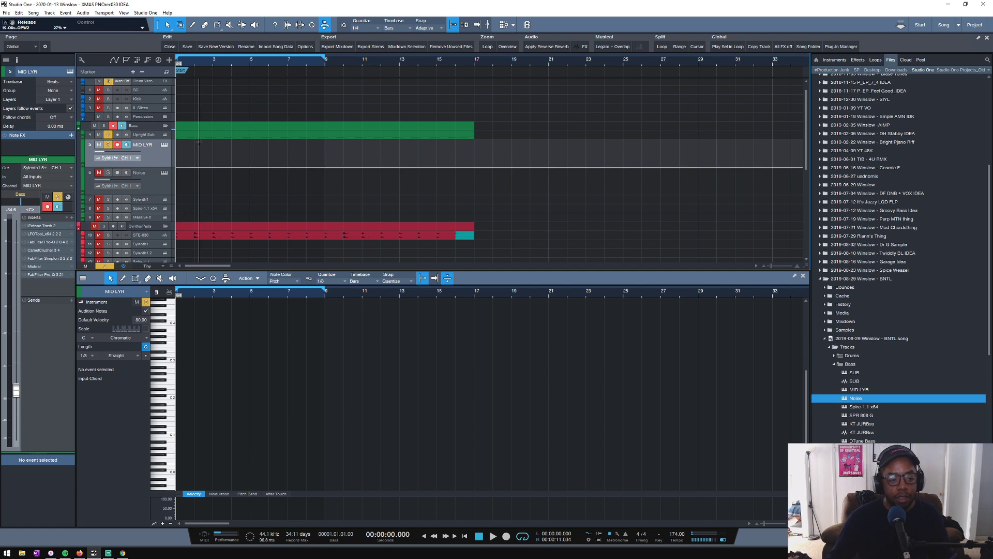
left_click_drag(200, 137, 195, 151)
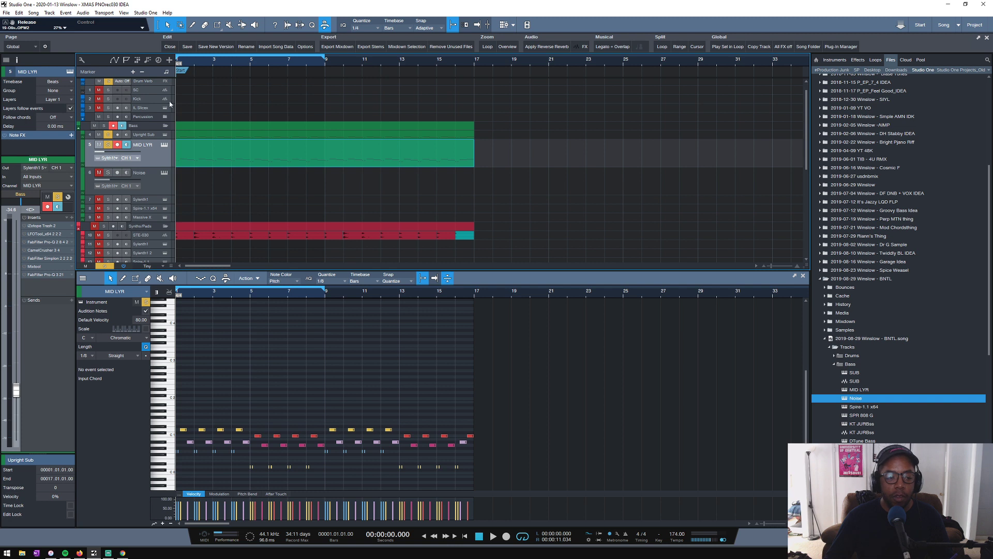
- Compare MID LYR with Upright Sub by toggling their solos during playback, and raise MID LYR's volume to about -26.9 dB
left_click_drag(149, 139, 150, 163)
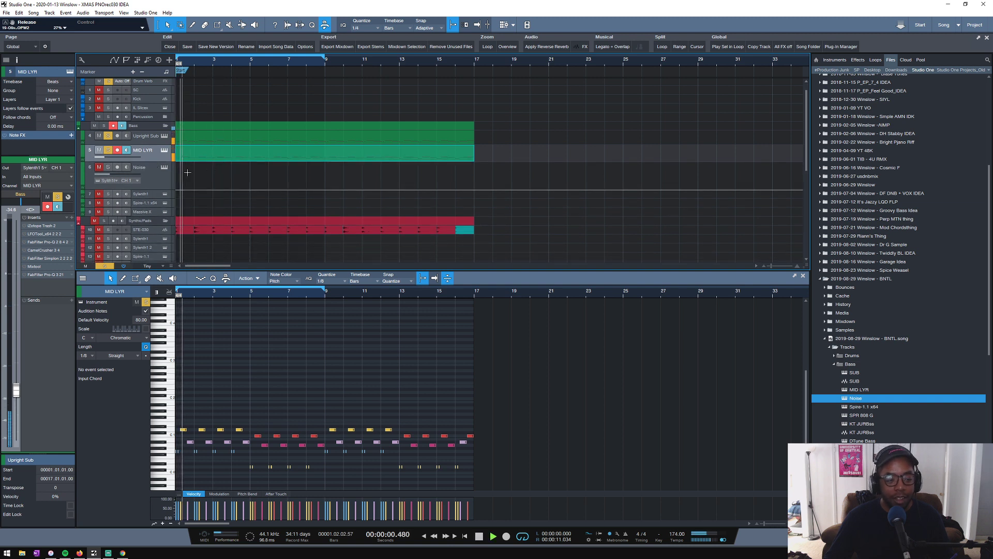
left_click(108, 150, "alt")
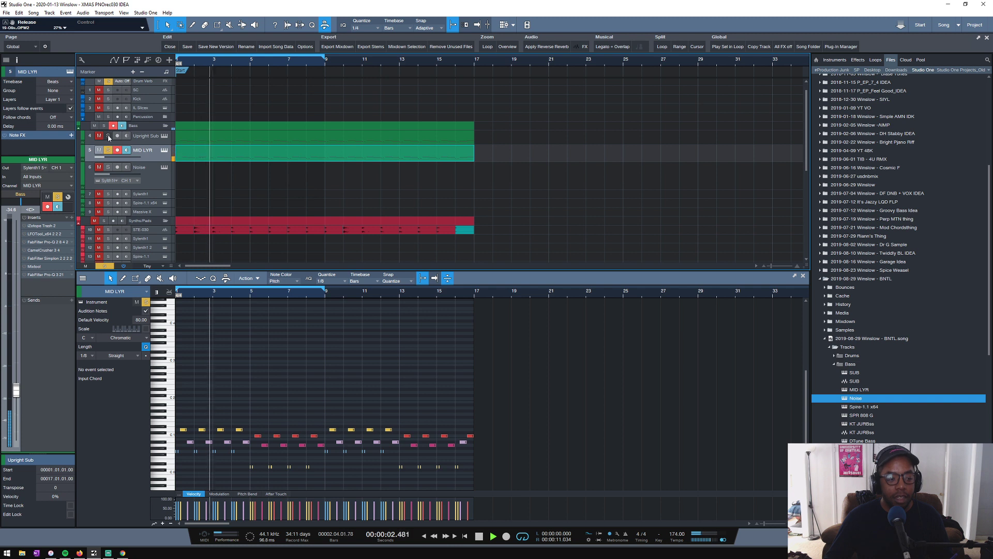
left_click(109, 136)
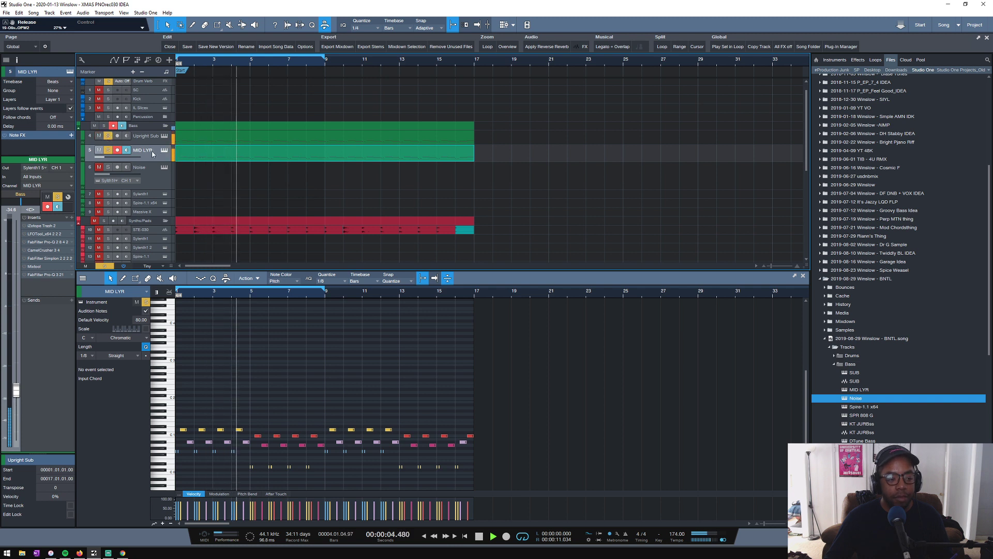
mouse_move(15, 389)
left_mouse_down()
mouse_move(9, 329)
mouse_move(16, 371)
left_mouse_up()
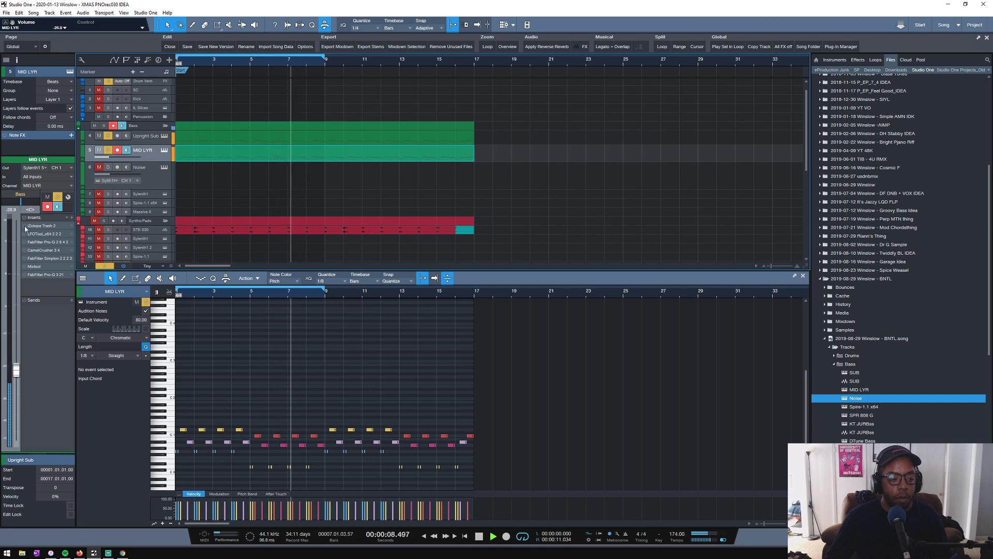
key("space")
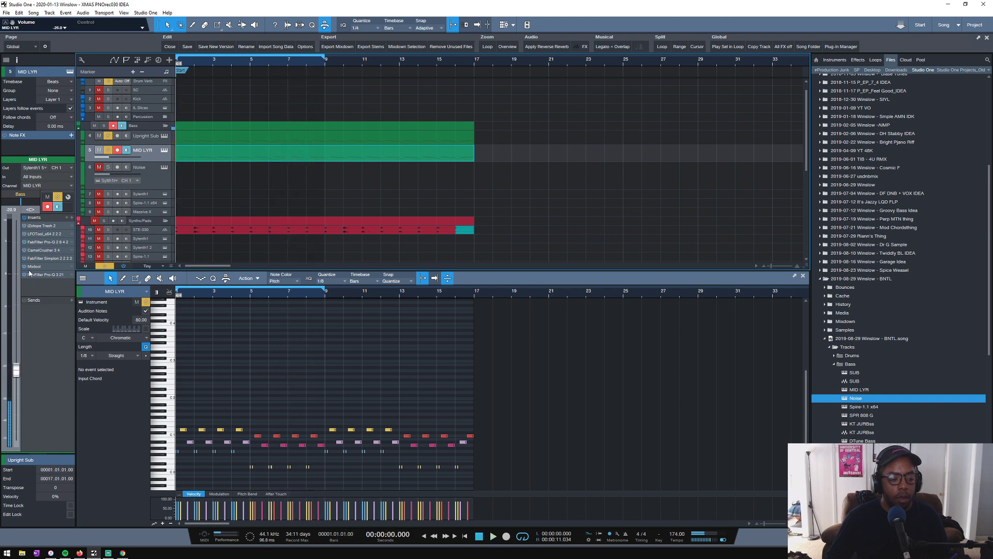
- Remove the LFOTool insert from MID LYR and balance its volume at -31.6 dB against Upright Sub
right_click(45, 237)
left_click(49, 308)
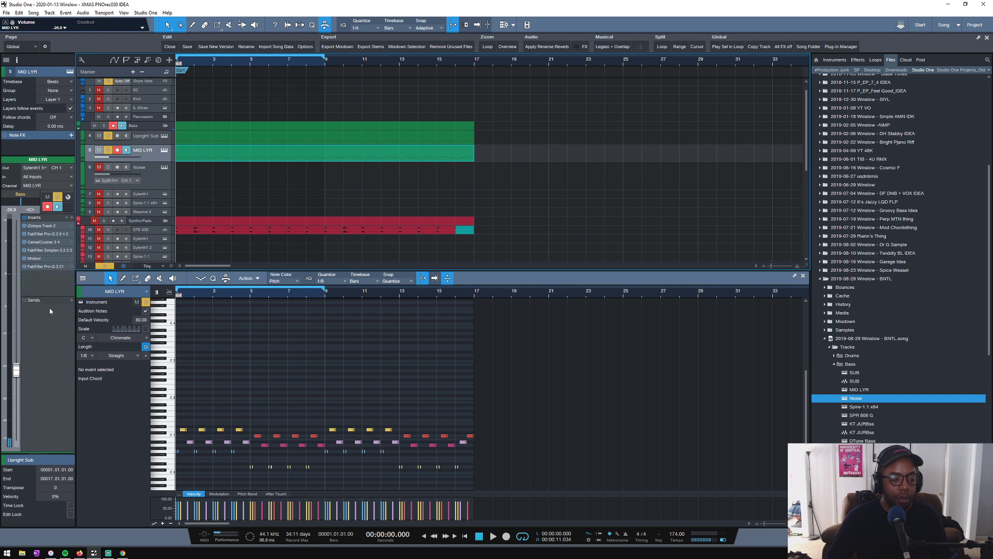
key("space")
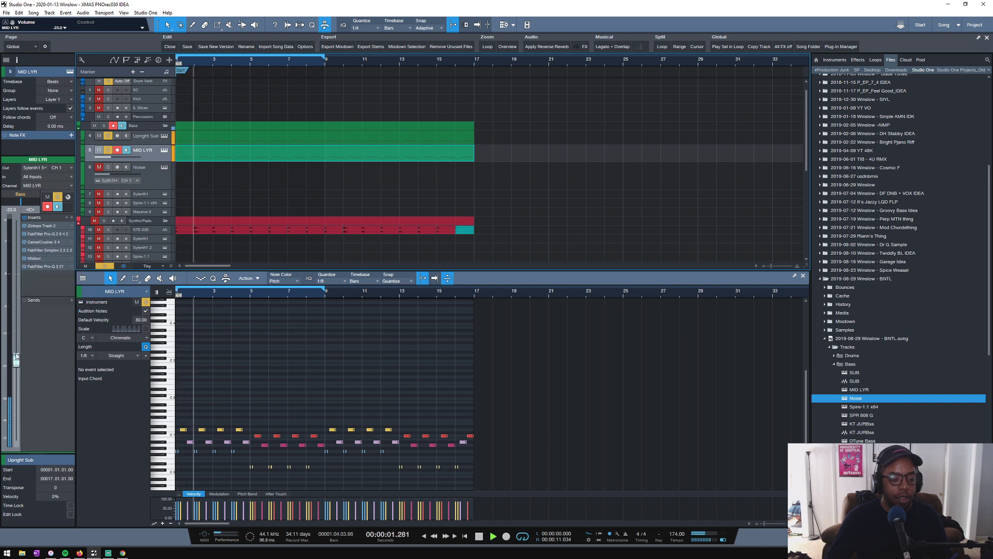
left_click_drag(16, 370, 16, 382)
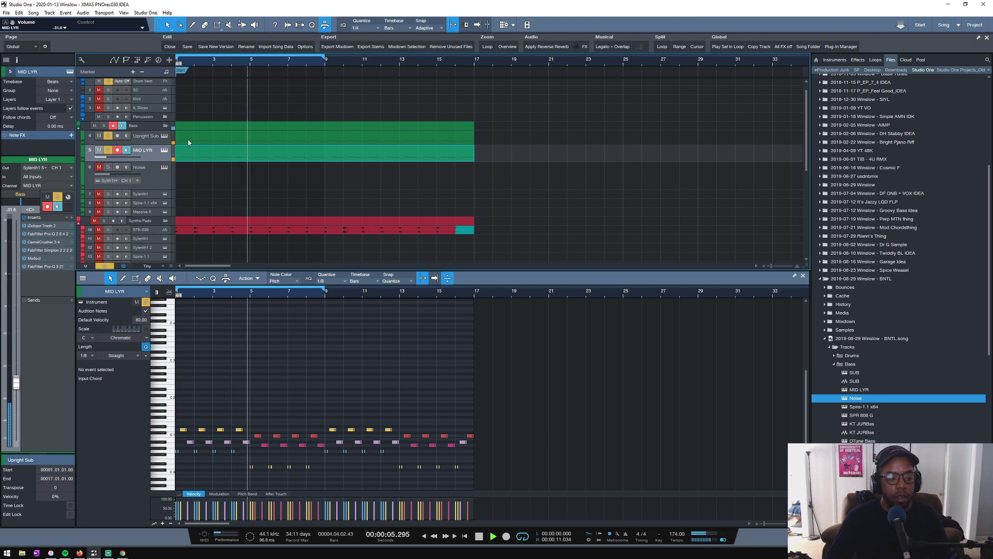
left_click(109, 136)
left_click(108, 135)
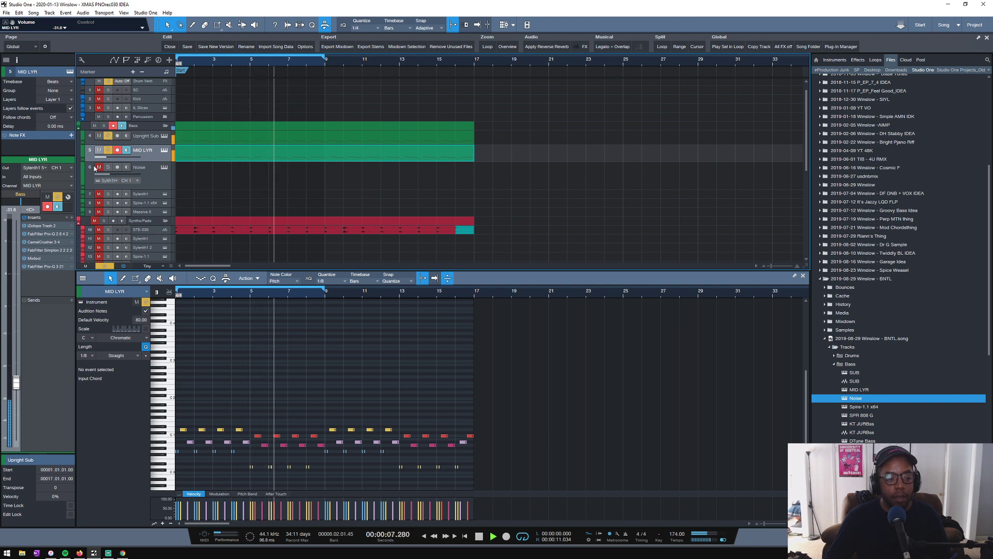
key("space")
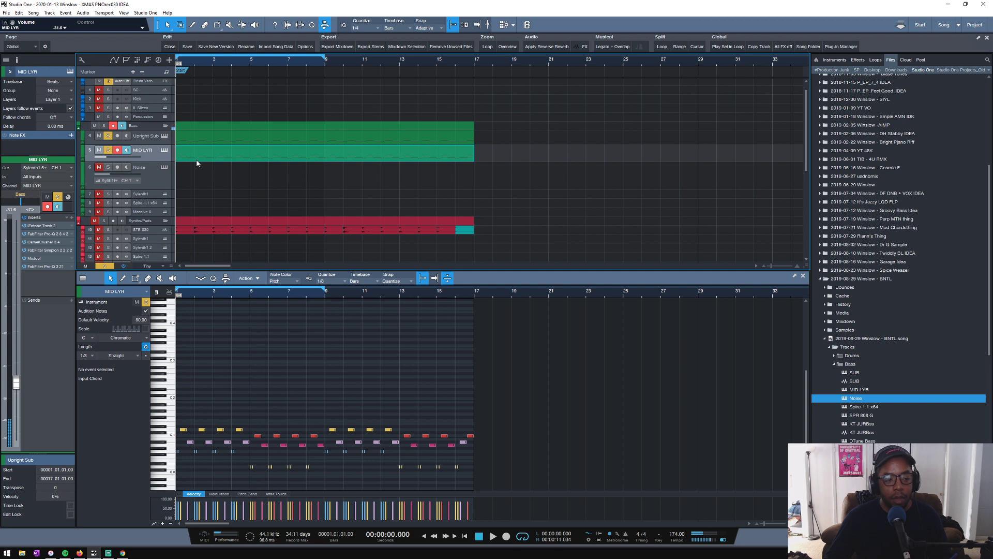
- Copy the MID LYR note event onto the Noise track and play it soloed with the other bass layers
left_click_drag(196, 160, 197, 187)
left_click(108, 167)
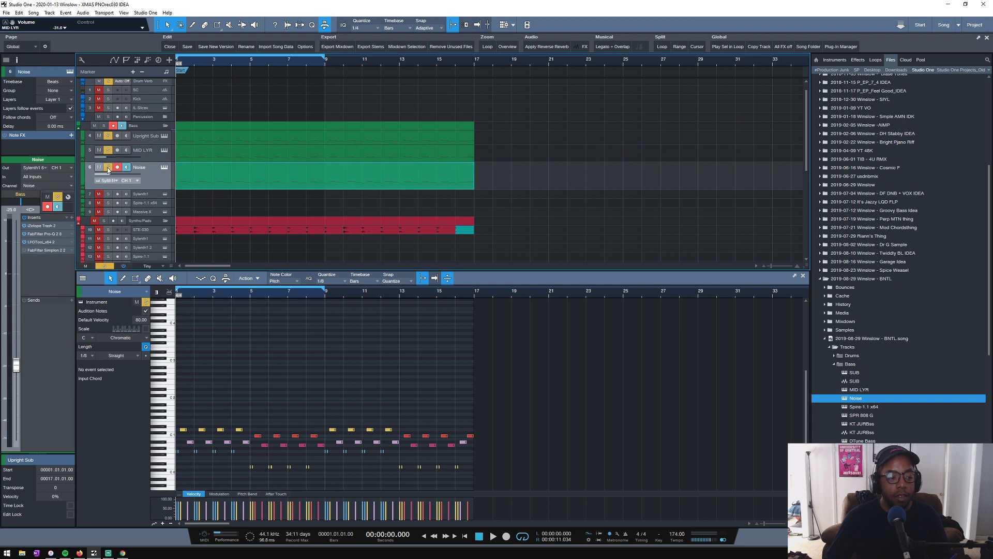
key("space")
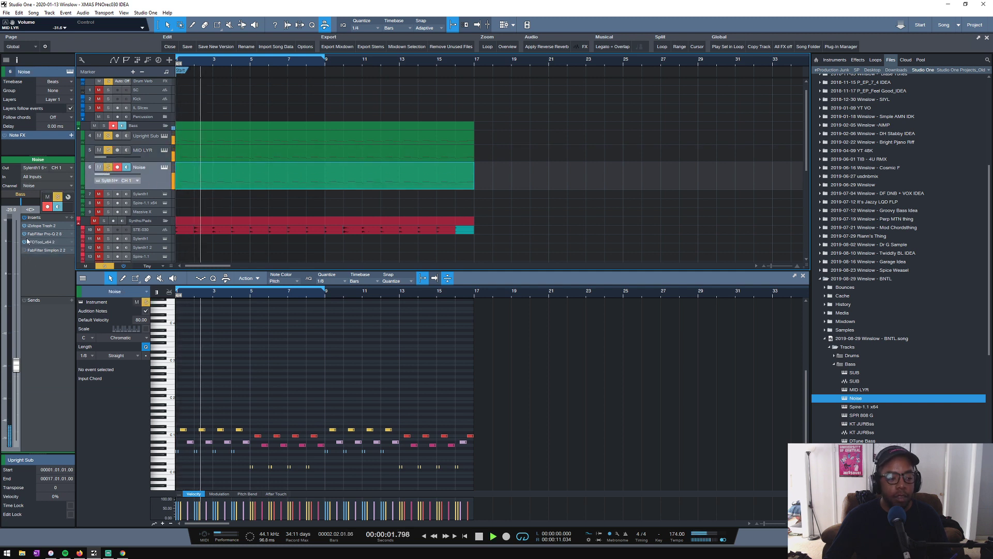
- Remove the LFOTool insert from Noise and lower the track's volume to about -27.8 dB
left_click(72, 242)
left_click(32, 317)
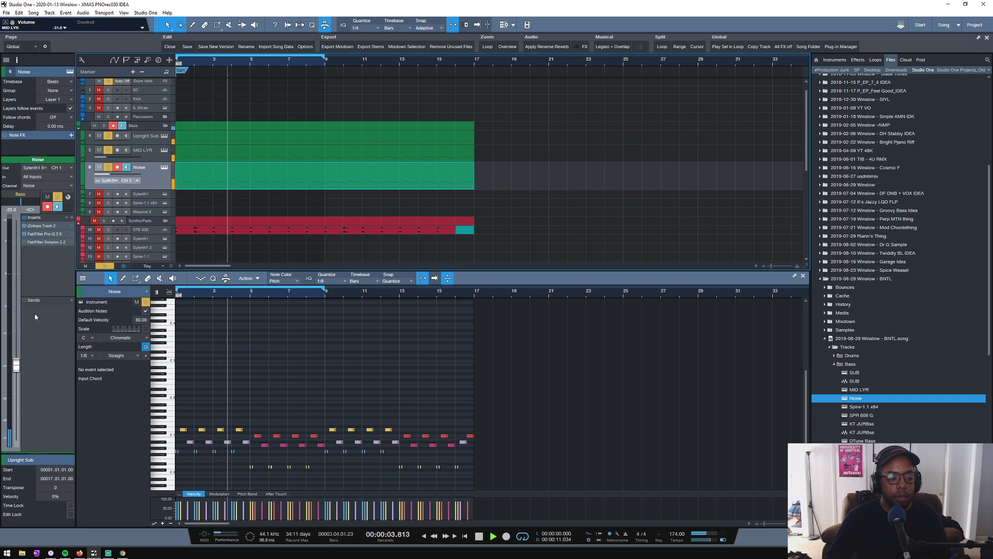
mouse_move(16, 365)
left_mouse_down()
mouse_move(16, 339)
mouse_move(17, 371)
left_mouse_up()
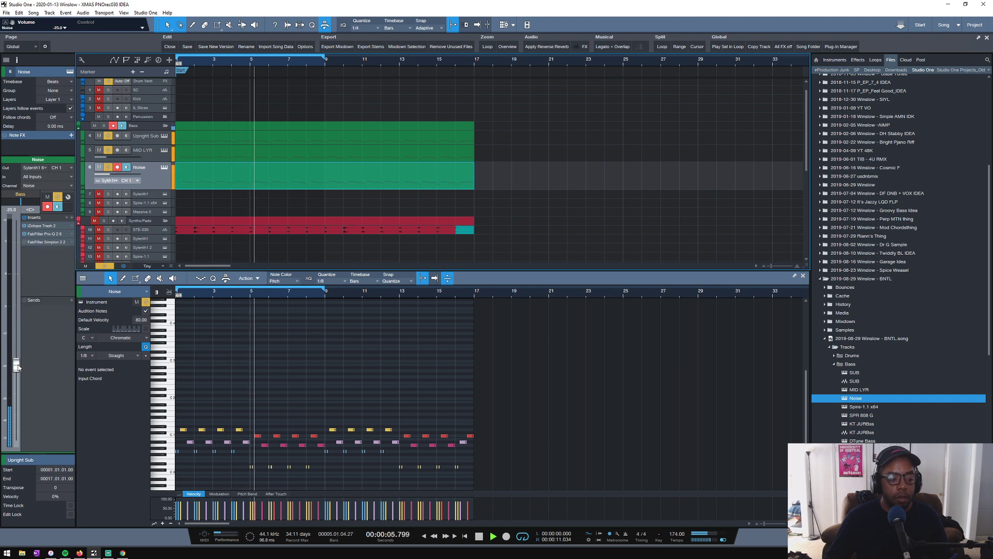
- Adjust the amp envelope decay in Noise's Sylenth1 and the decay and sustain in MID LYR's Sylenth1 during playback
left_click(165, 167)
left_click_drag(470, 223, 470, 224)
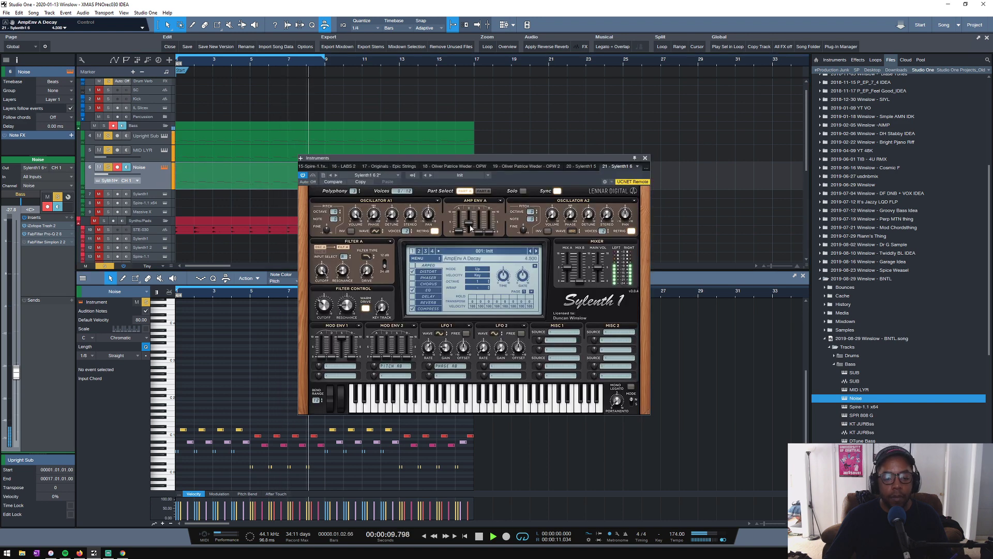
left_click(140, 150)
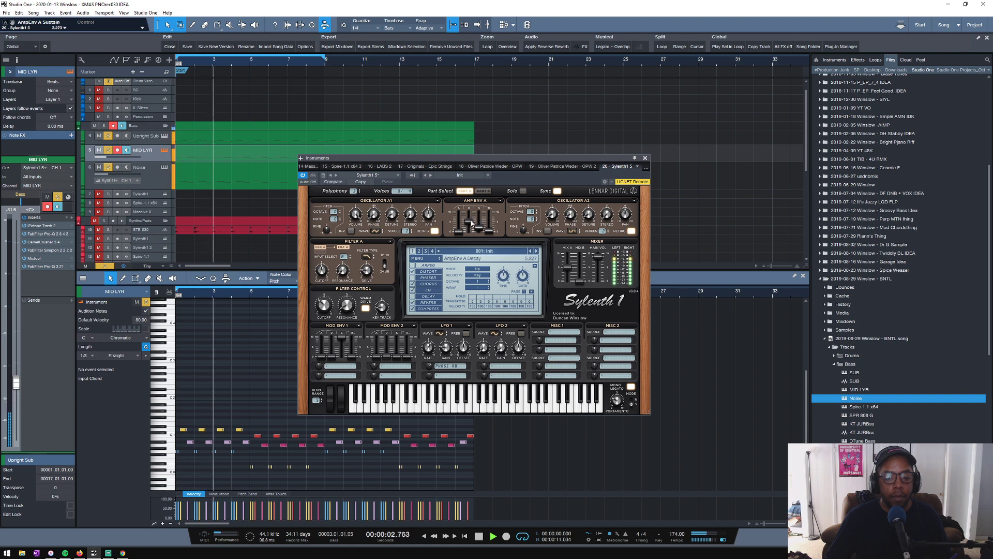
left_click_drag(468, 222, 478, 229)
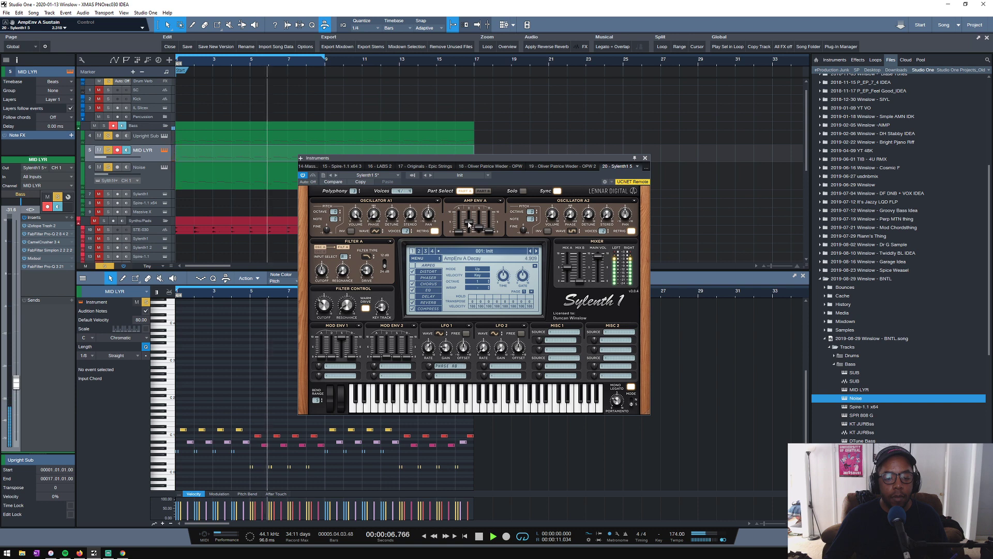
key("space")
- Fine-tune MID LYR's Sylenth1 amp envelope with a sustain of about 2.18, and check Part B before returning to Part A
left_click(164, 135)
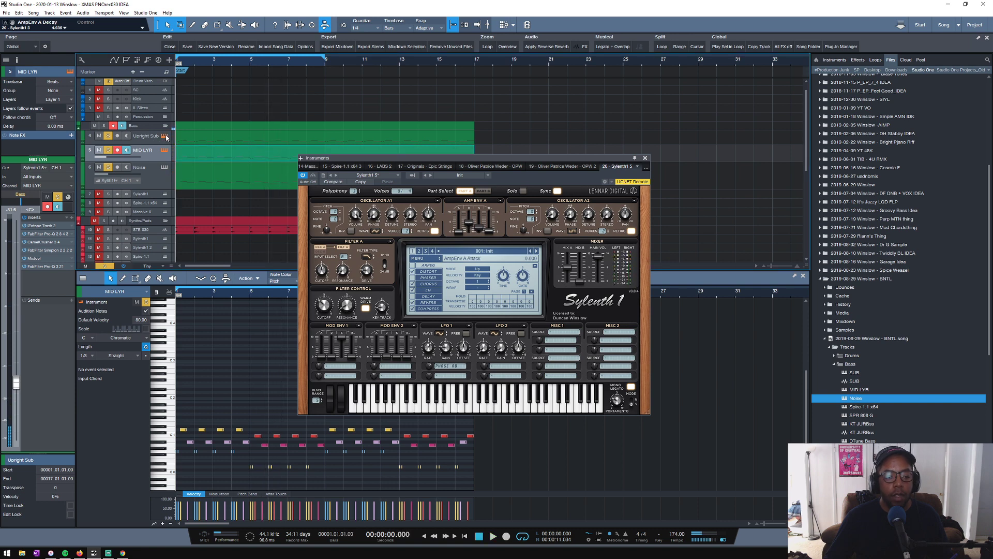
left_click(690, 157)
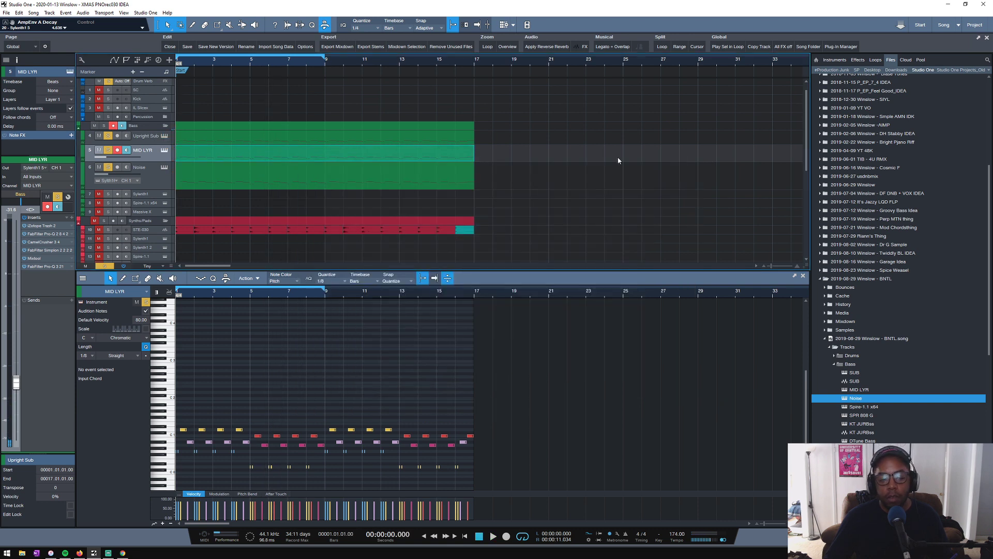
left_click(164, 150)
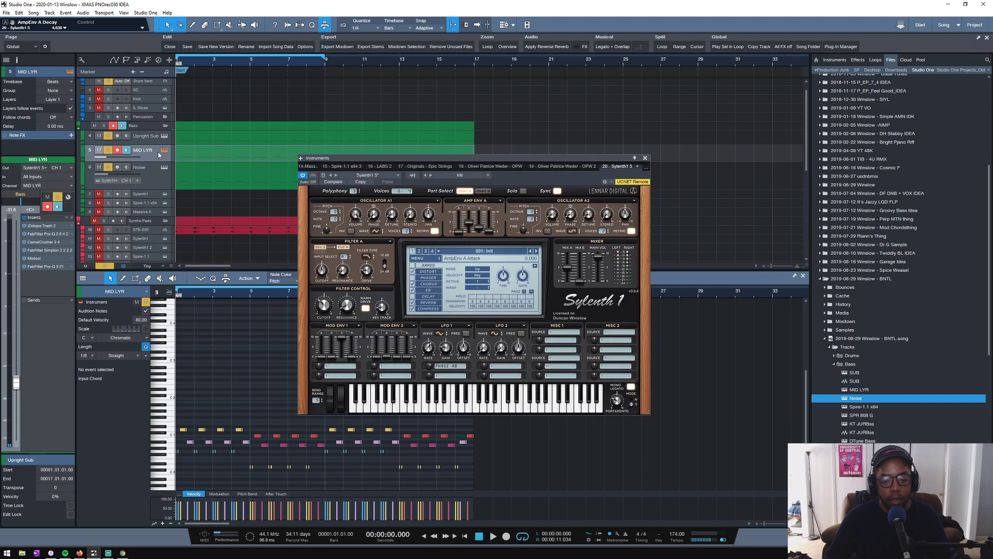
key("space")
left_click_drag(469, 223, 481, 233)
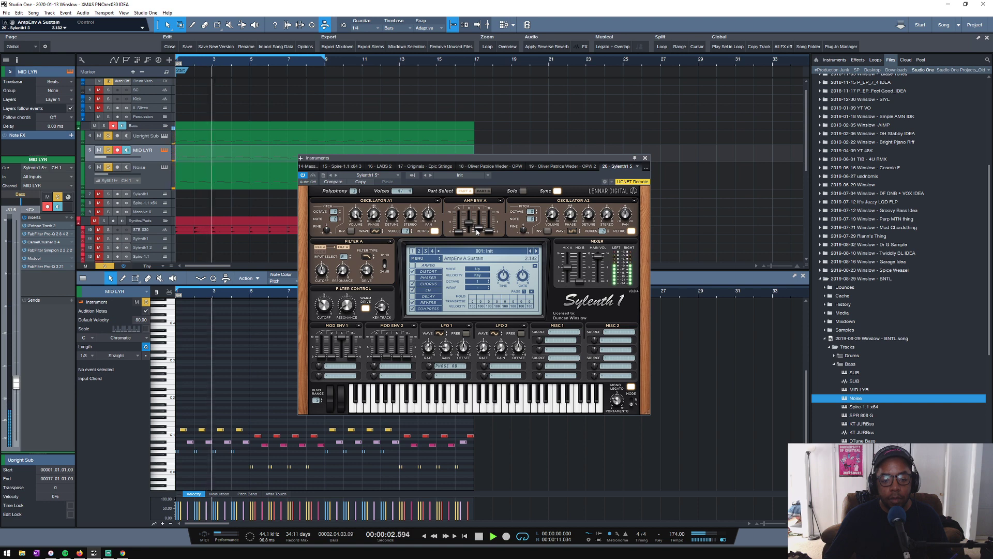
left_click(484, 191)
left_click(466, 192)
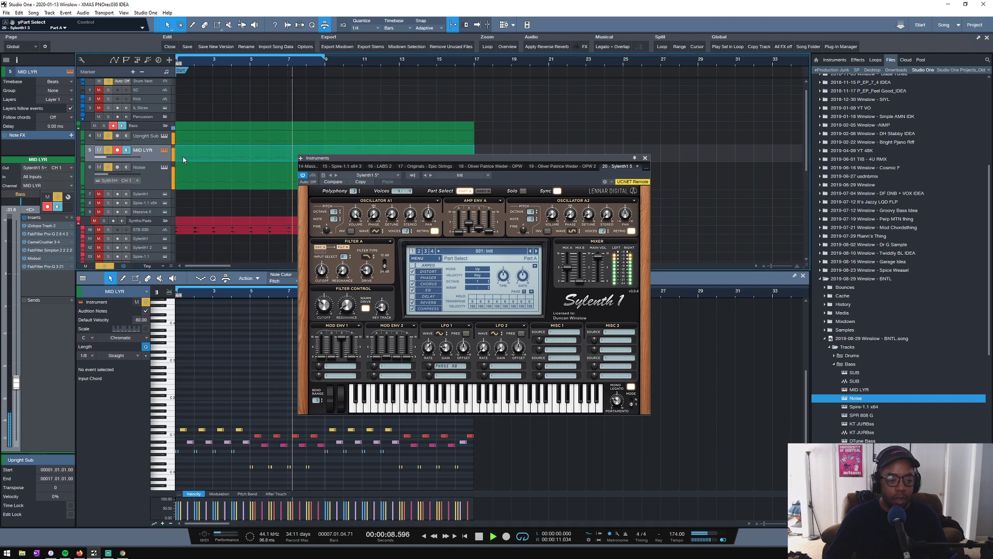
left_click(645, 158)
key("space")
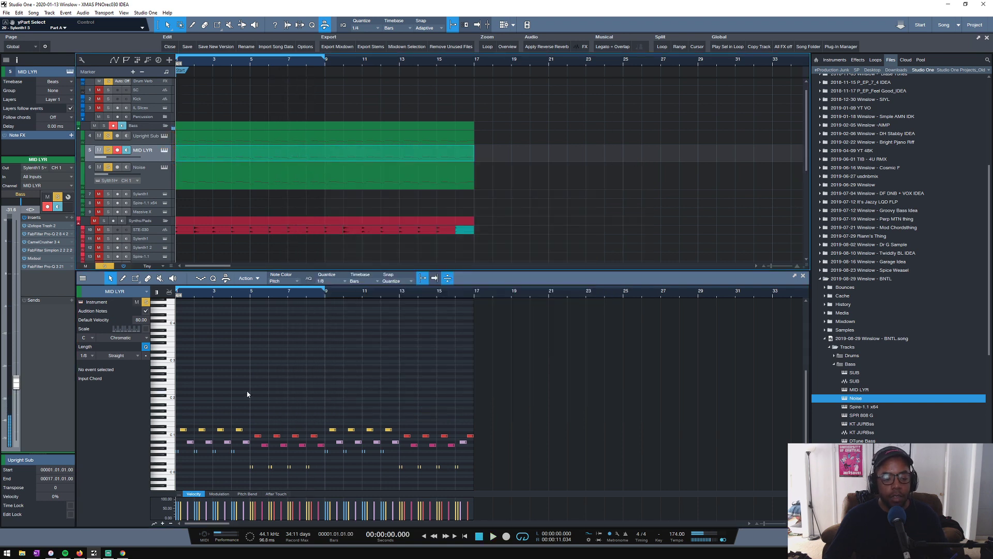
- Try to raise all the MID LYR notes an octave by setting their pitch to G 1
key("ctrl+a")
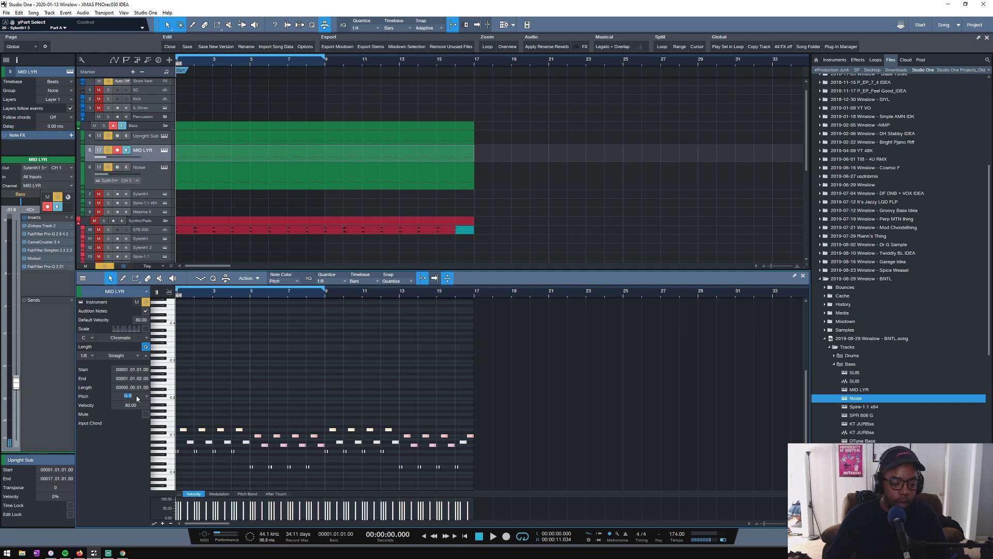
key("BackSpace")
type("1")
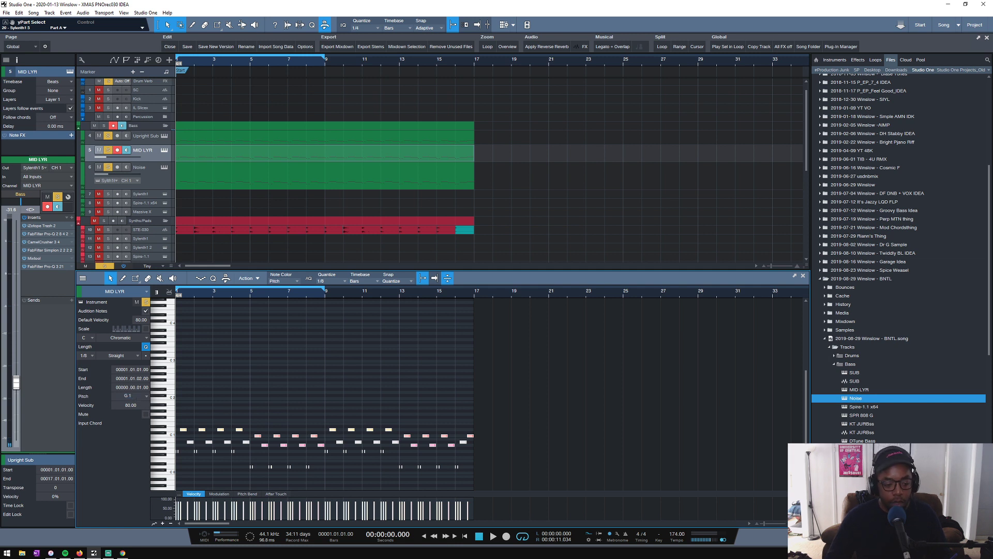
key("Return")
key("space")
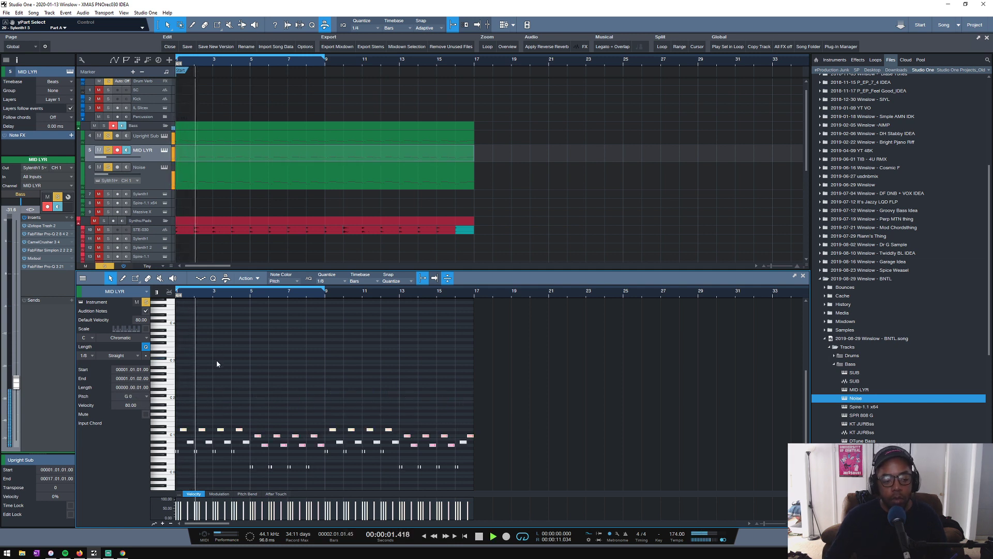
- Hide the note editor, select the Noise track and shrink the bass tracks back to a compact height
key("F2")
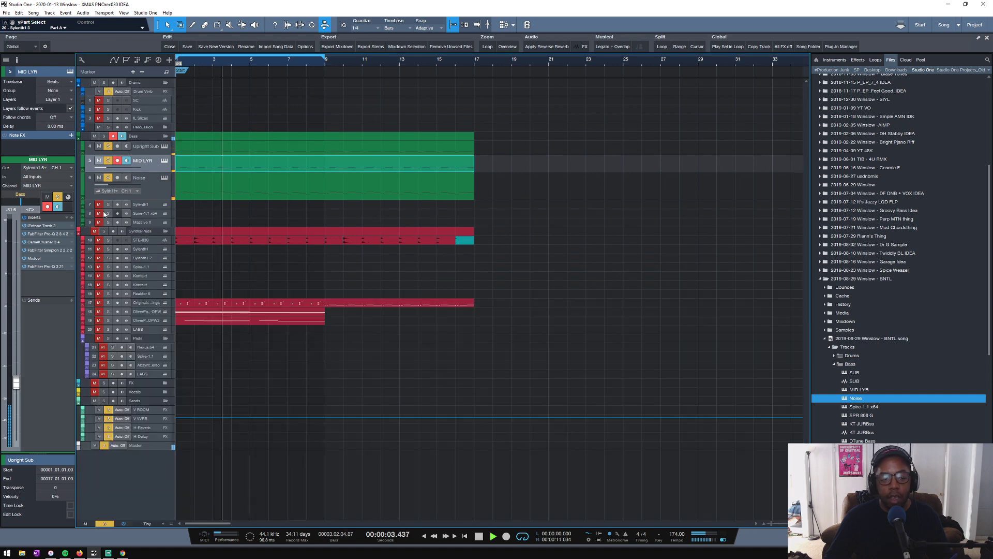
left_click(149, 191)
key("space")
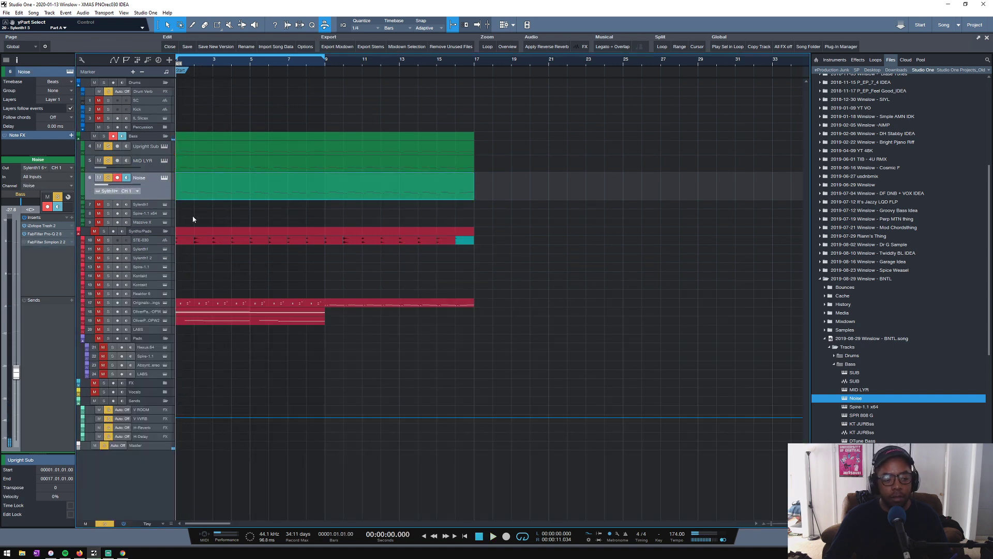
scroll(194, 218, "up", 1)
scroll(194, 217, "down", 1)
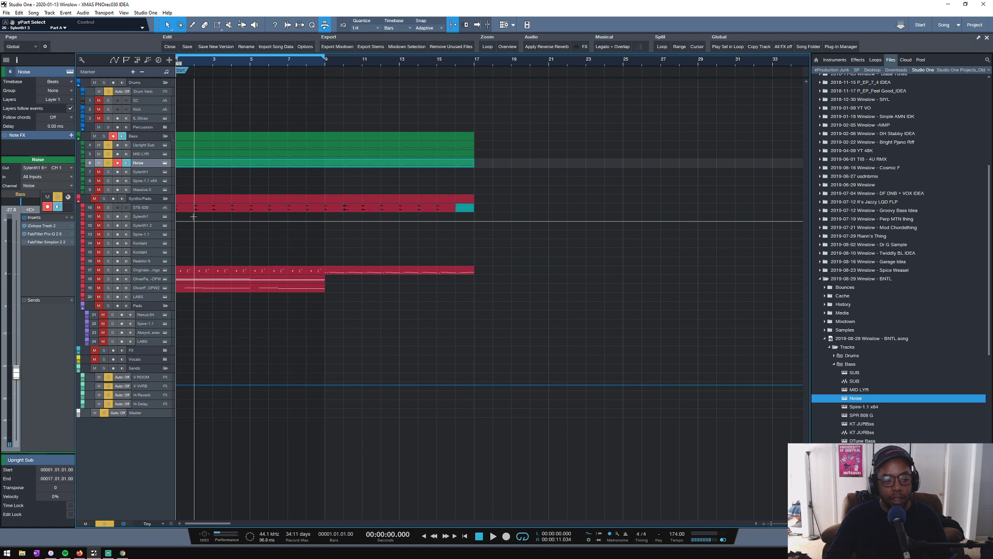
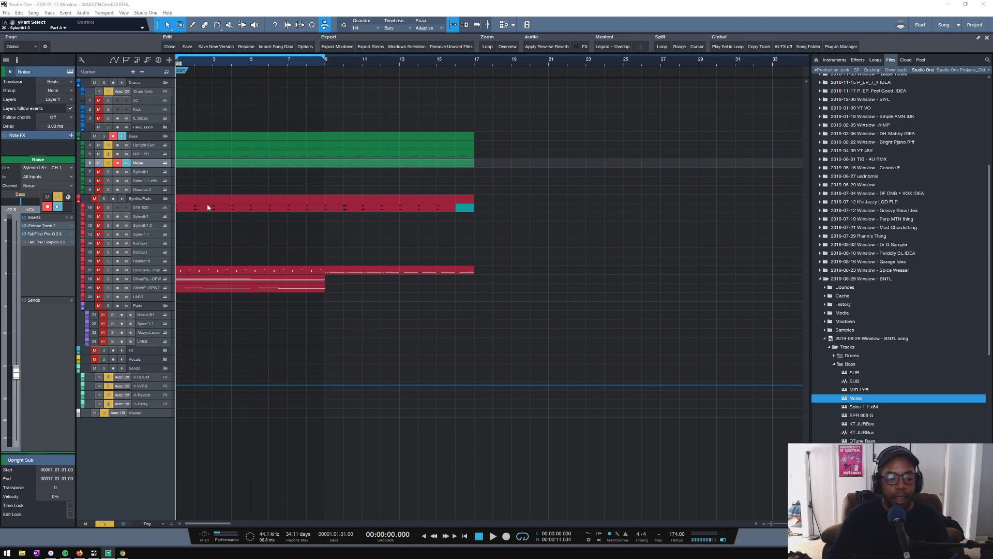
- Clear all track solos and play back the full arrangement from the start
scroll(207, 206, "up", 3)
scroll(206, 205, "down", 3)
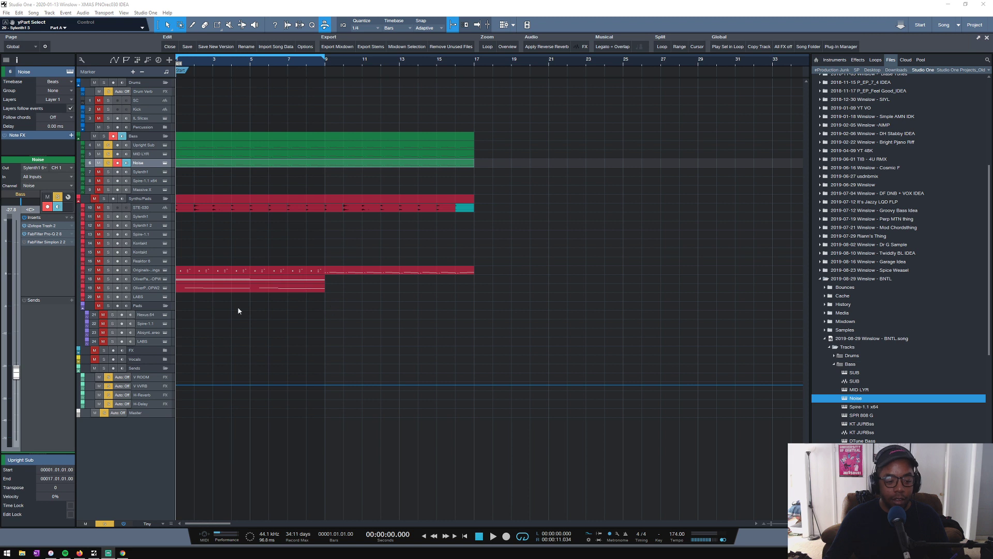
left_click(104, 524)
scroll(223, 349, "up", 2)
scroll(218, 357, "down", 2)
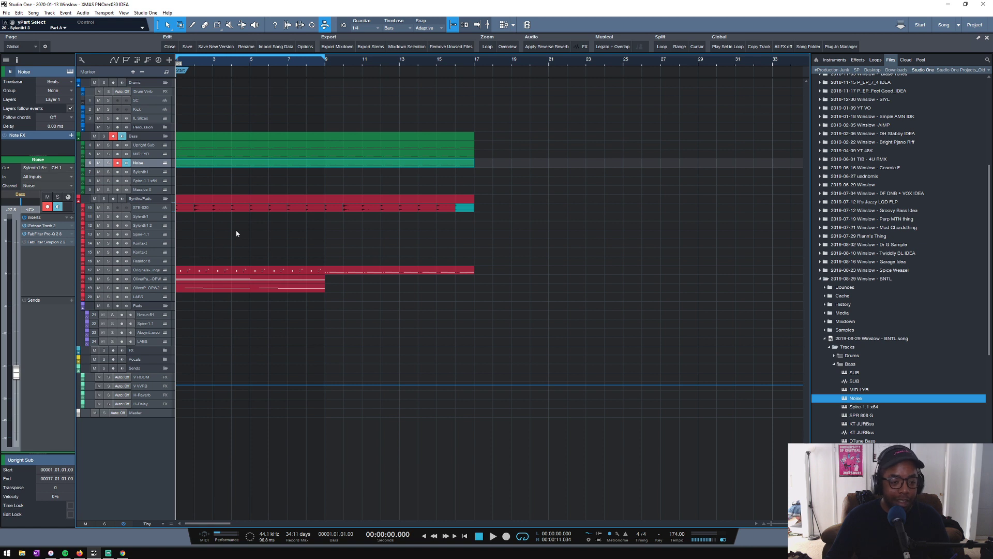
key("space")
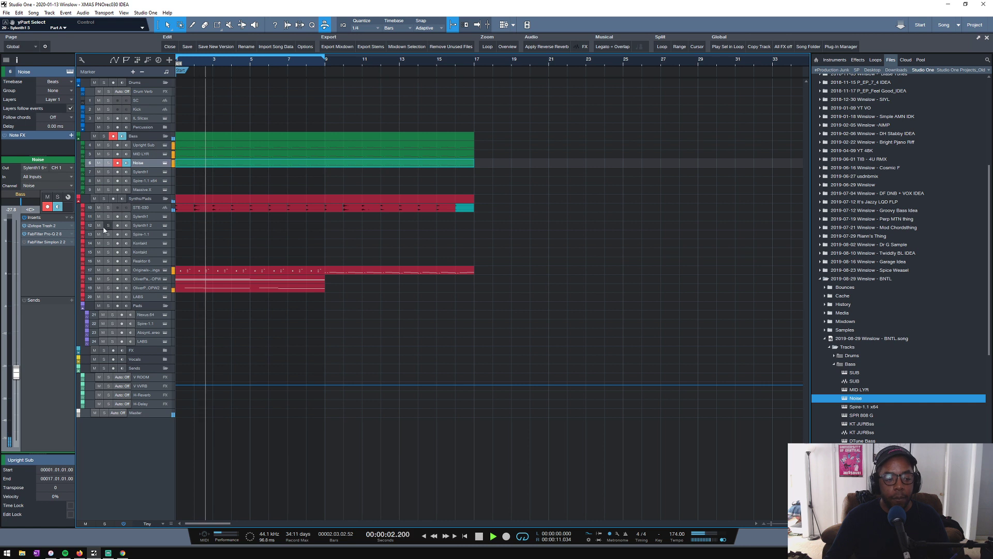
- Mute the OPW 2 clip on track 19 and replay the section without it
key("space")
left_click(251, 292)
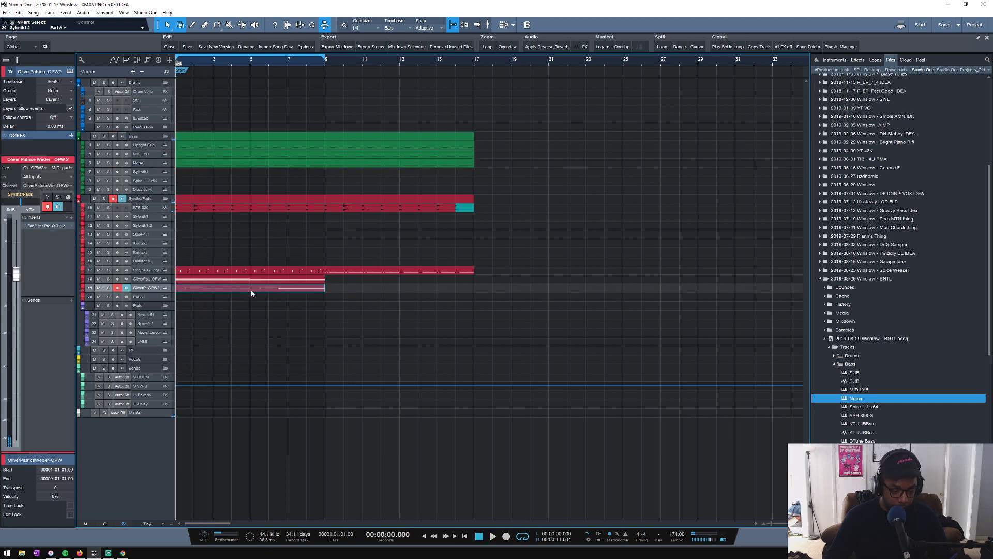
key("space")
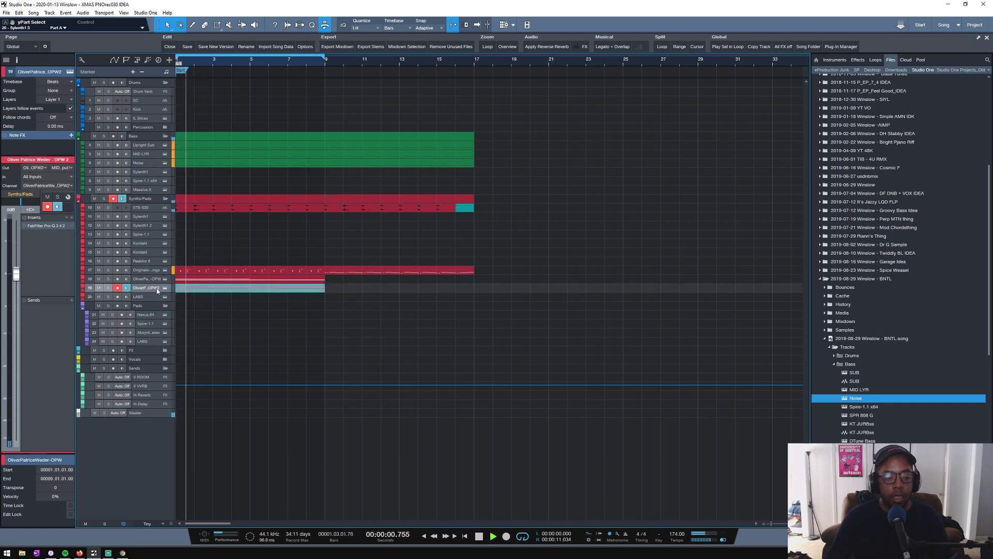
- Mute the Noise track and raise the MID LYR volume to -25.0 dB during playback
left_click(141, 163)
left_click(99, 163)
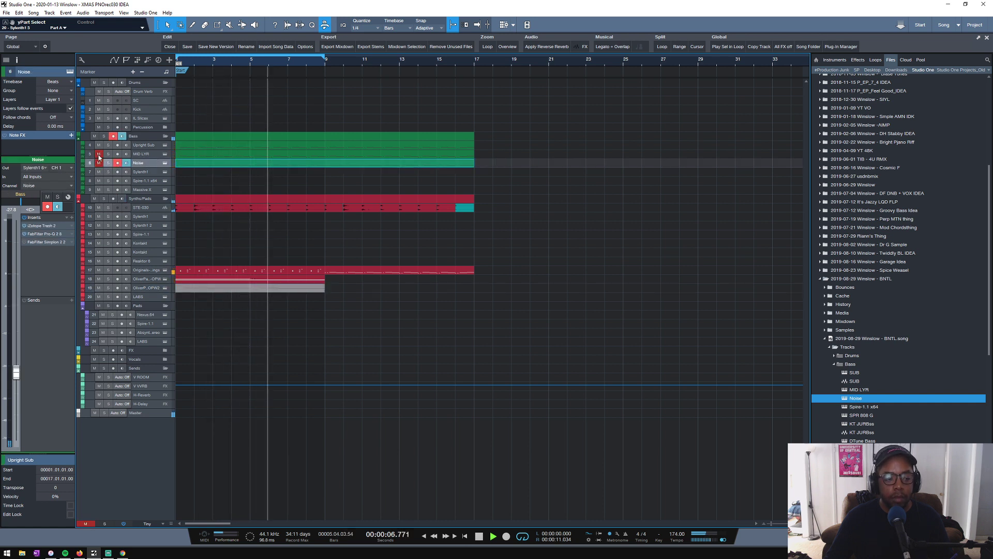
left_click(152, 154)
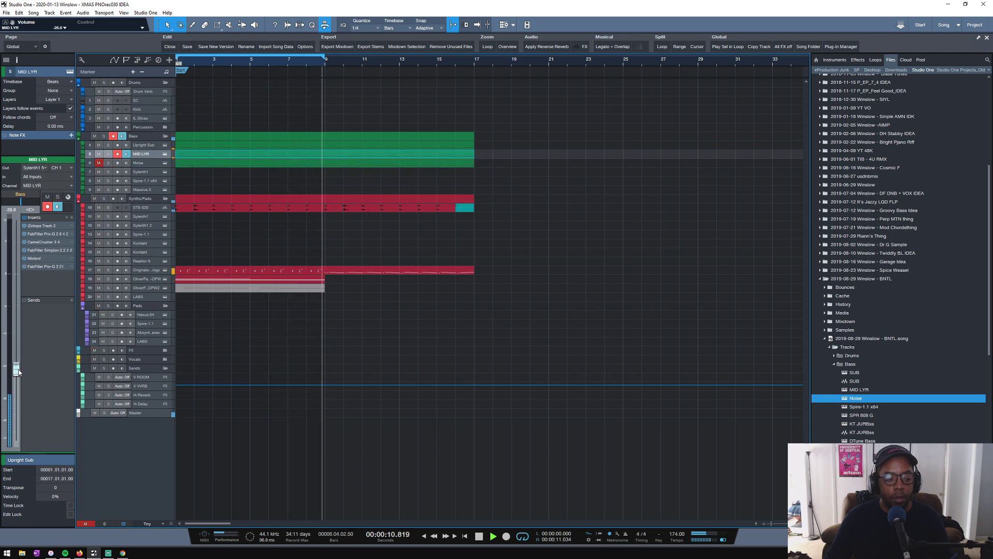
left_click_drag(16, 382, 17, 367)
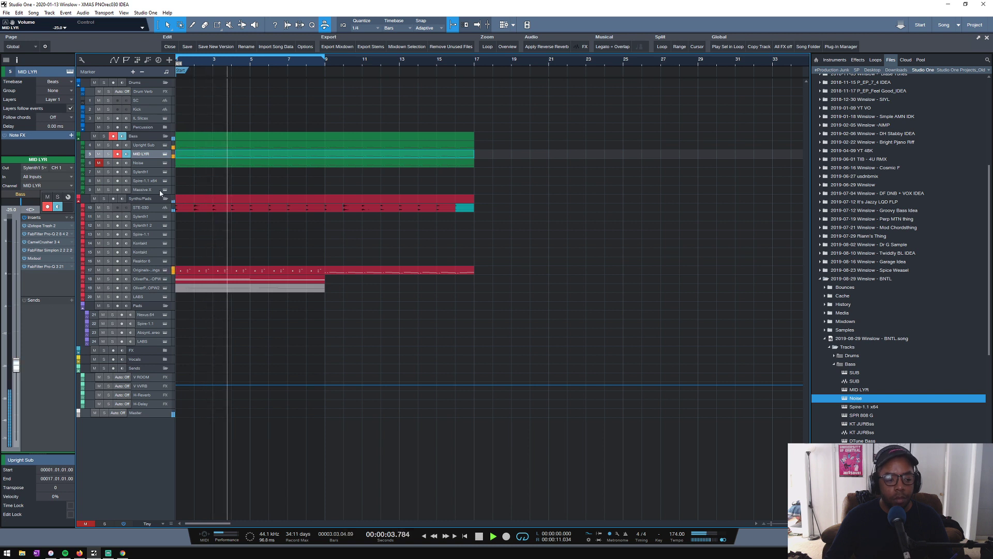
- Solo MID LYR with the Upright Sub and set the filter control cutoff in MID LYR's Sylenth1 to 7.000
left_click(165, 154)
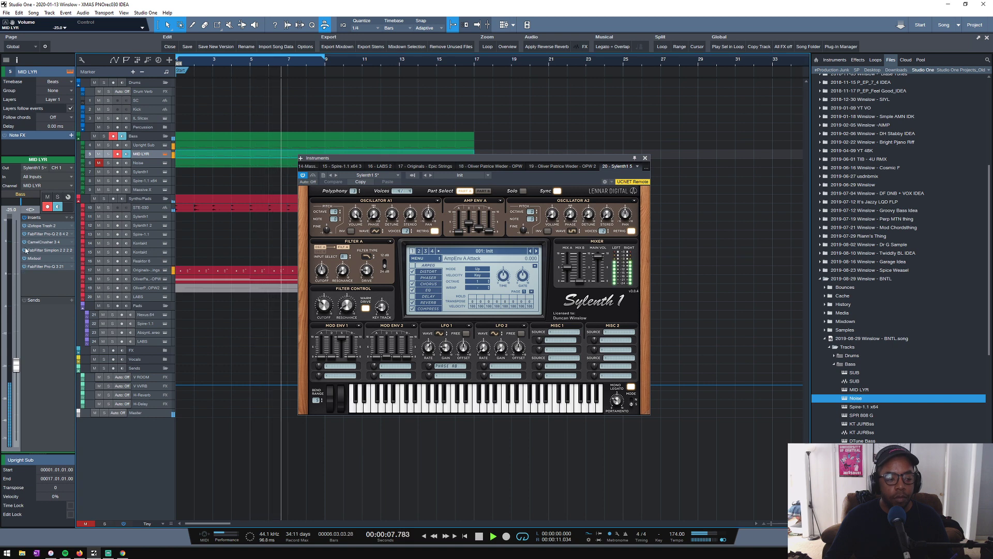
left_click(58, 198)
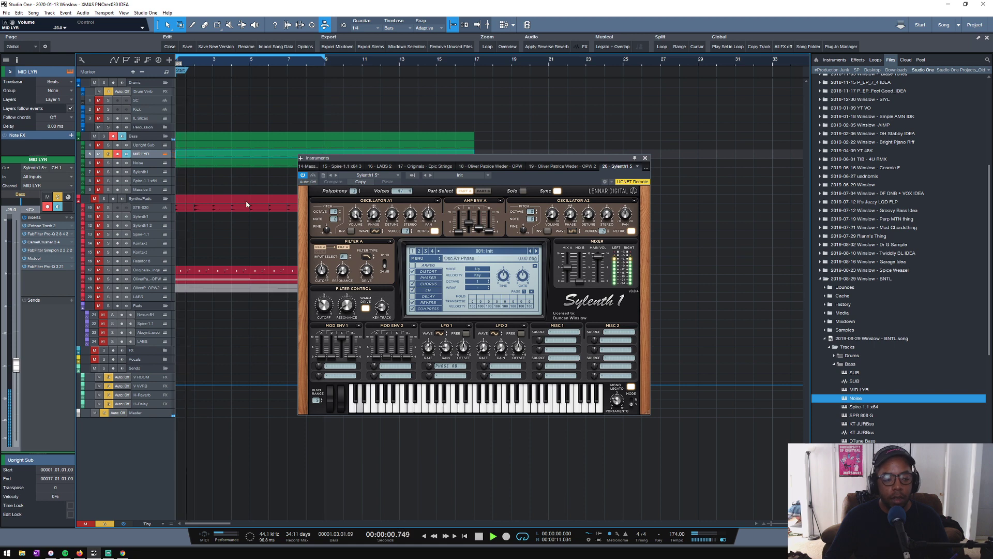
left_click(165, 154)
left_click(165, 154)
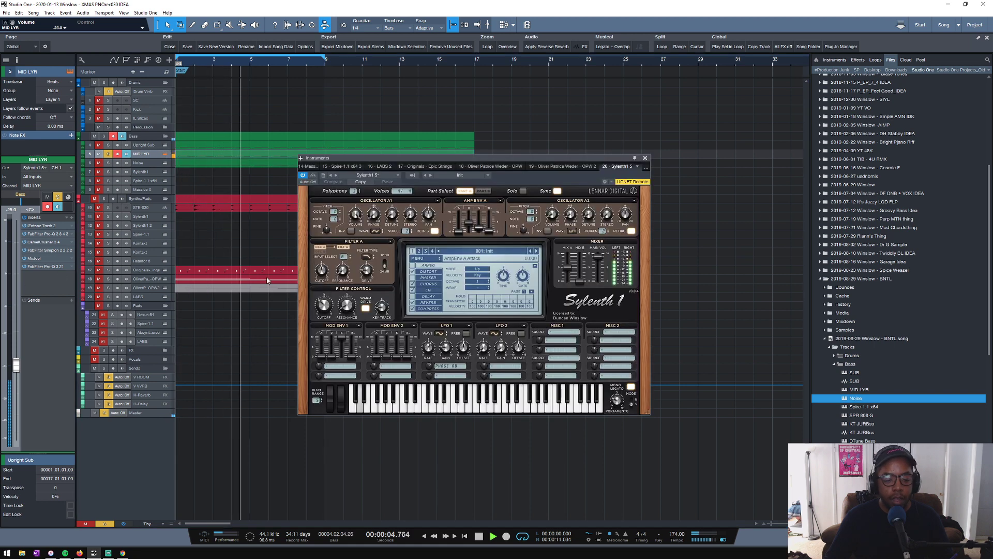
left_click_drag(327, 292, 327, 269)
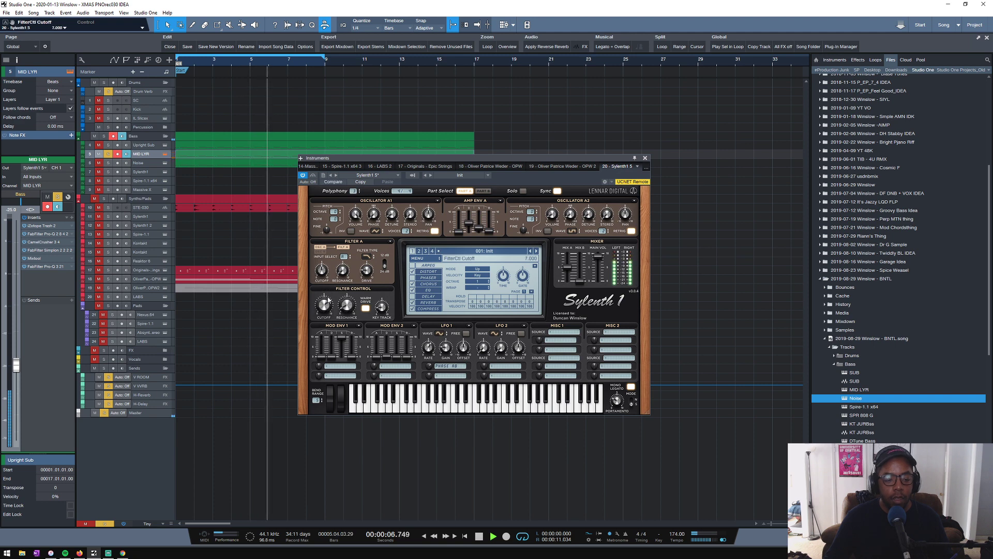
left_click(645, 158)
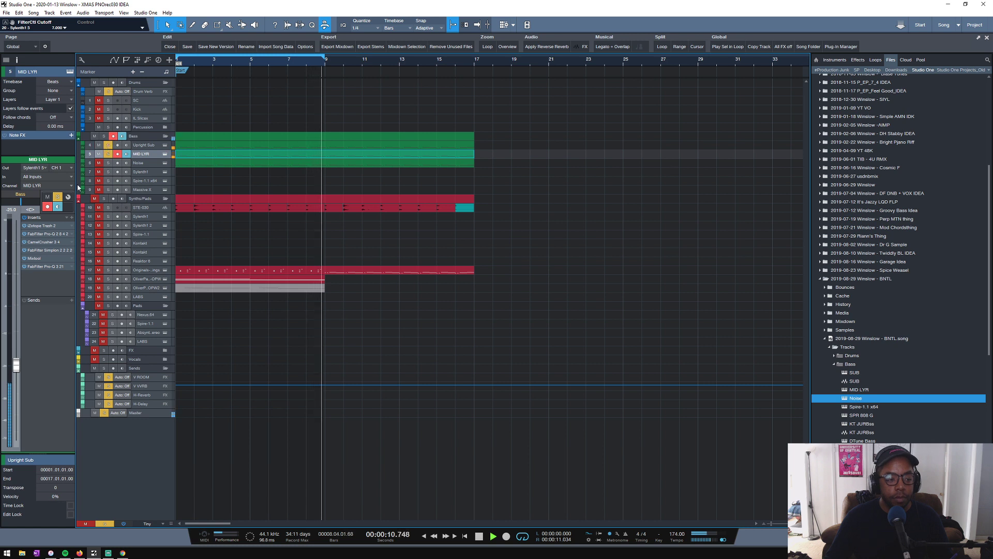
- In MID LYR's last Pro-Q 3, add a dip and set the high cut to about 966 Hz, and move it ahead of Mixtool
left_click(42, 267)
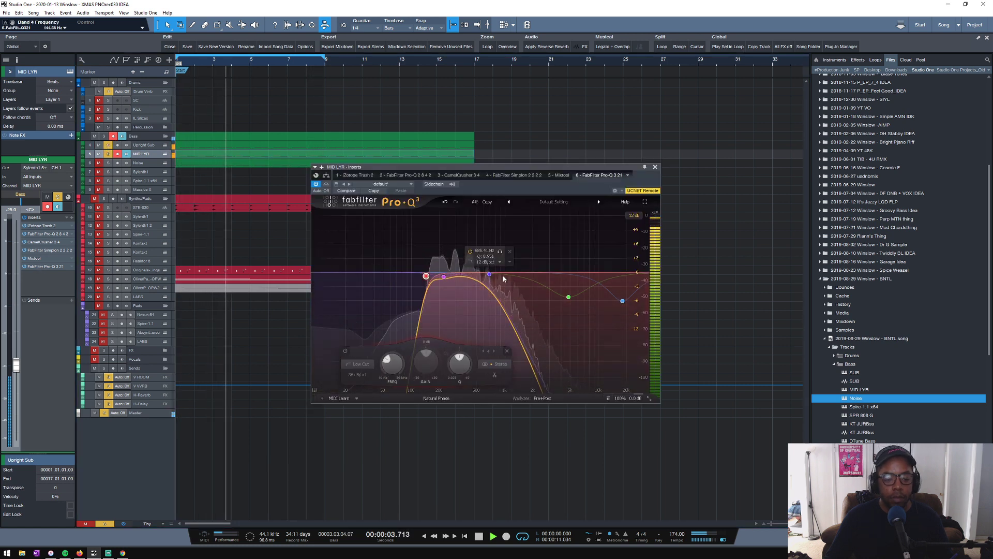
left_click_drag(489, 274, 465, 290)
scroll(470, 291, "up", 3)
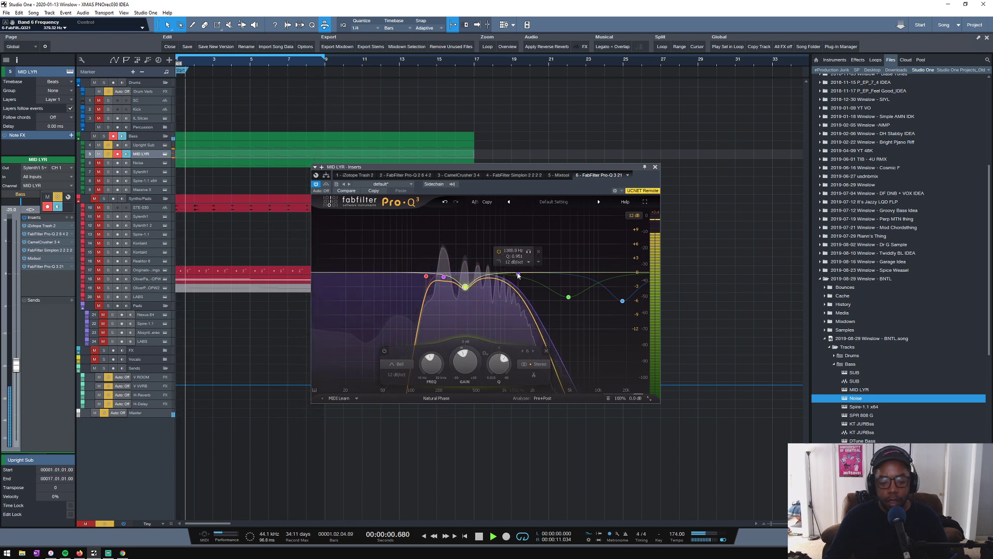
left_click_drag(518, 274, 503, 276)
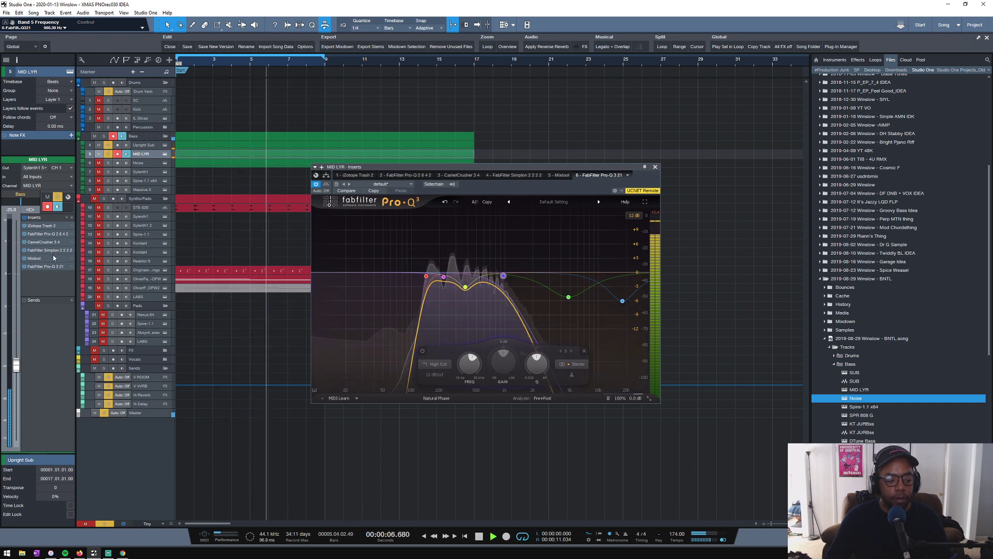
left_click_drag(43, 258, 44, 269)
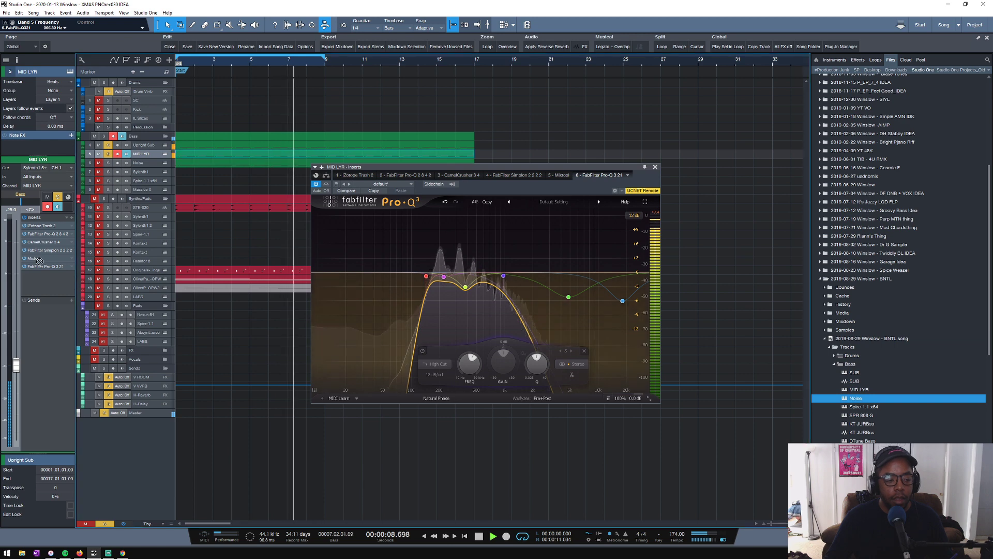
- Set MID LYR's Sylenth1 amp envelope sustain to about 1.82, and adjust Noise's Sylenth1 release to about 0.68 with Noise soloed
left_click(165, 154)
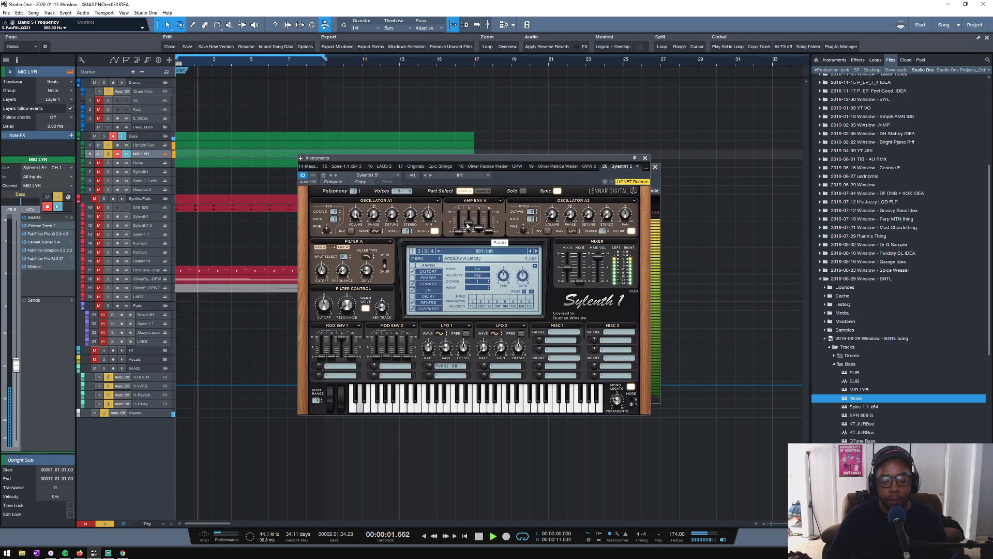
left_click_drag(460, 215, 462, 233)
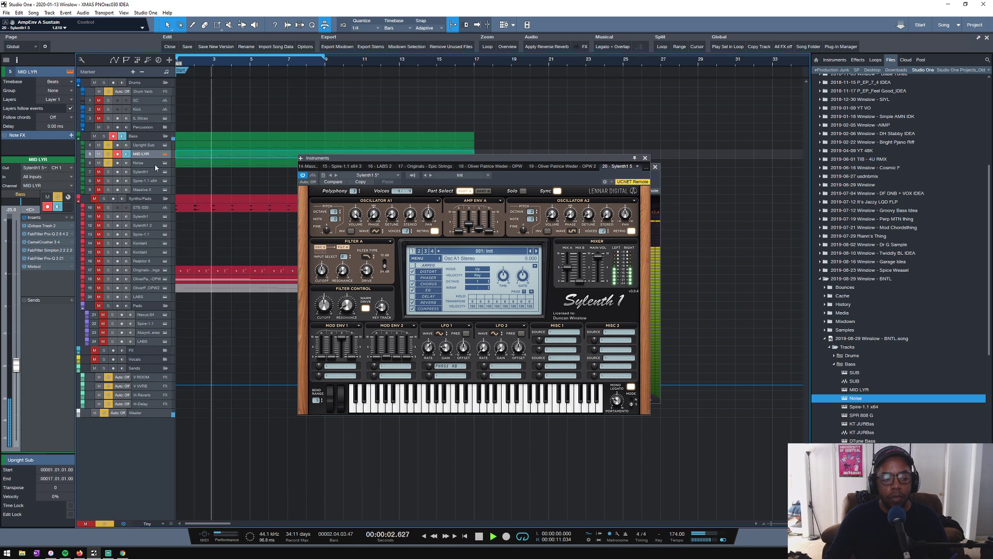
left_click(108, 164)
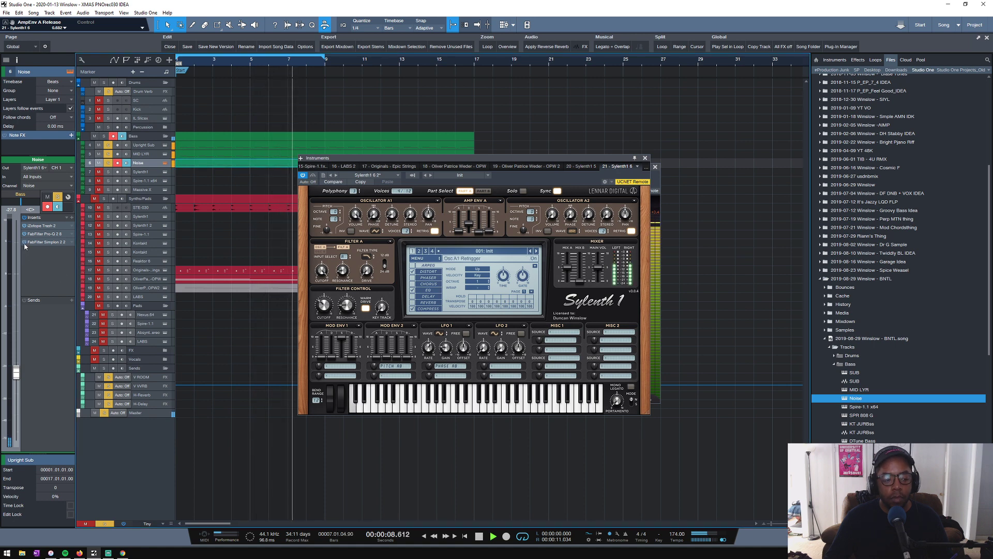
key("space")
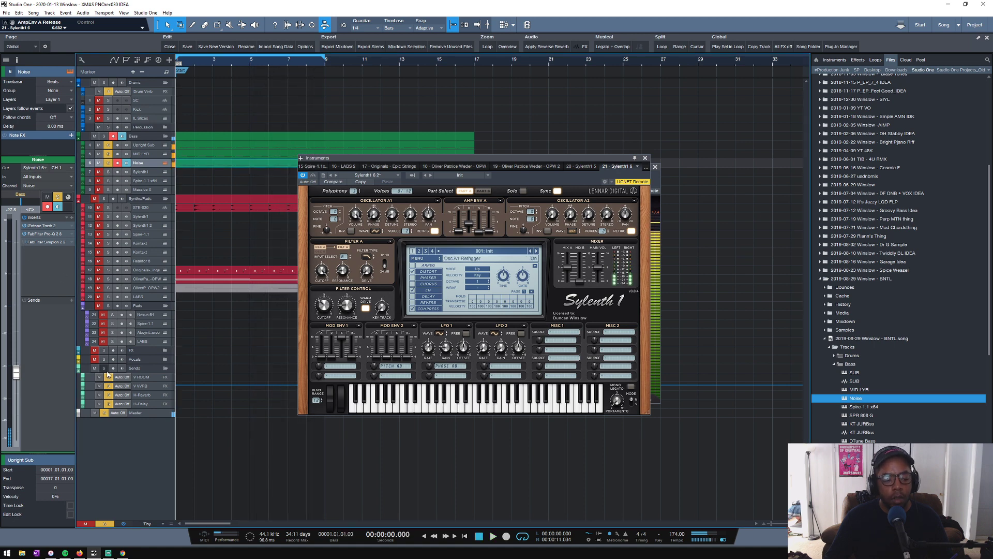
- Clear all solos, close the open plug-in windows and unmute the Noise track during playback
left_click(103, 524)
key("space")
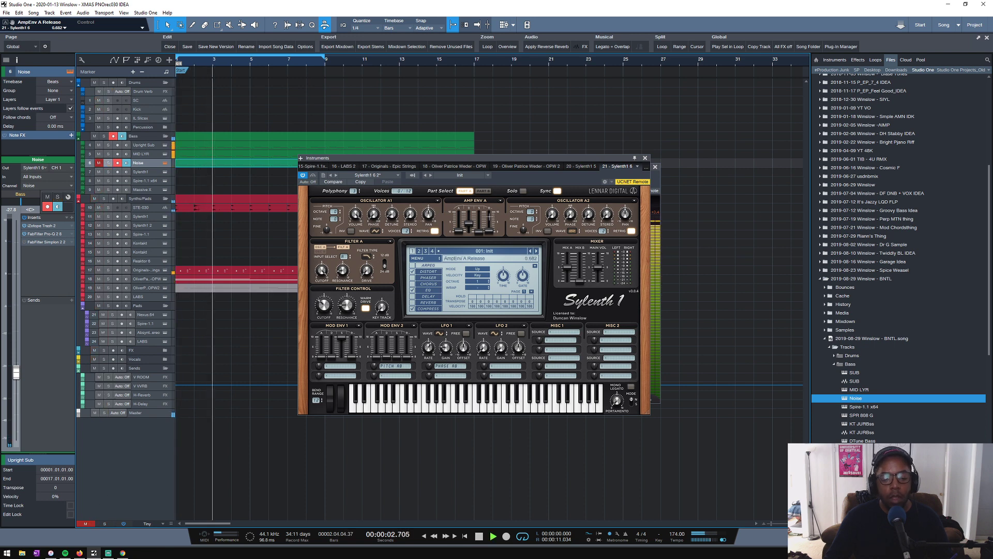
left_click(646, 158)
left_click(655, 166)
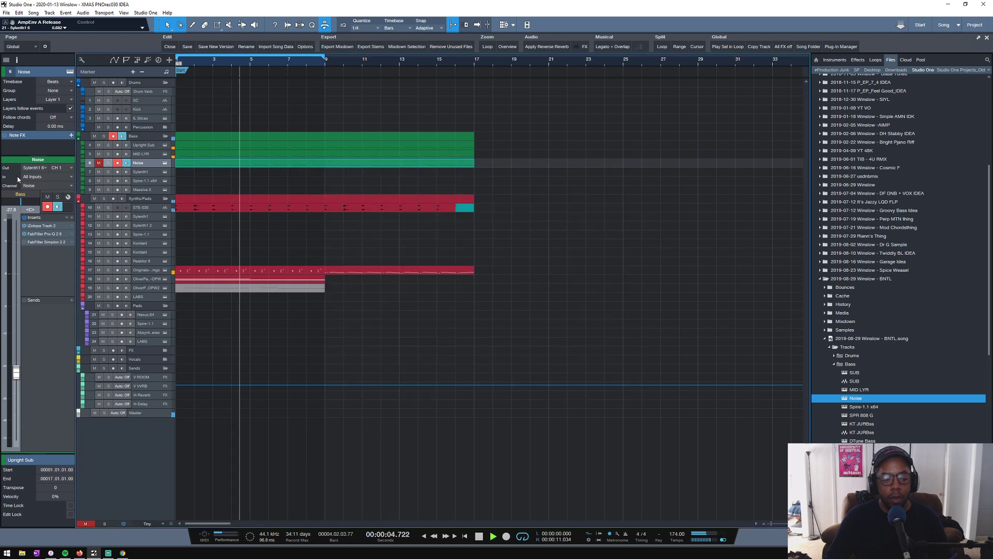
left_click(101, 163)
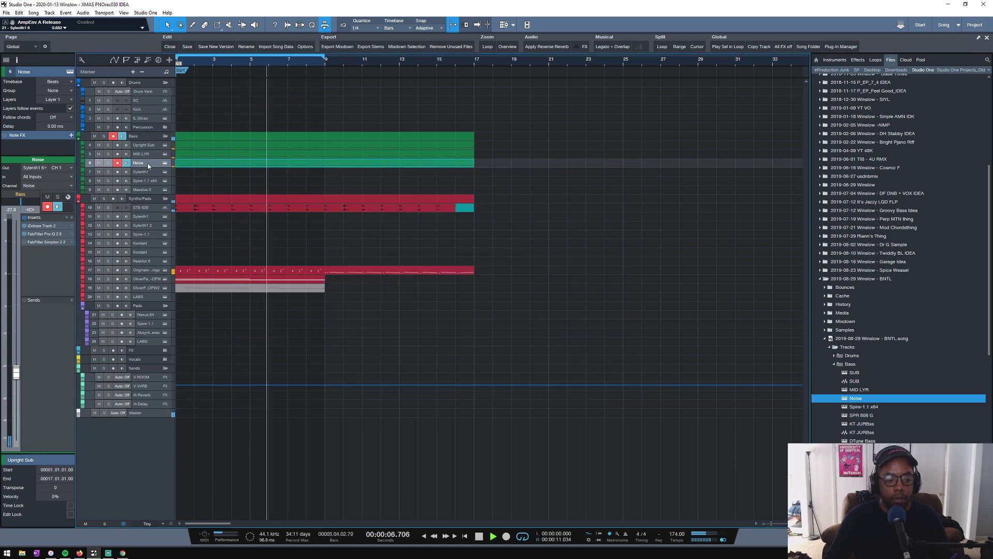
- In Noise's Simplon, raise filter 1's frequency to about 15.8 kHz and its peak to about 0.1, and stop playback
left_click(25, 242)
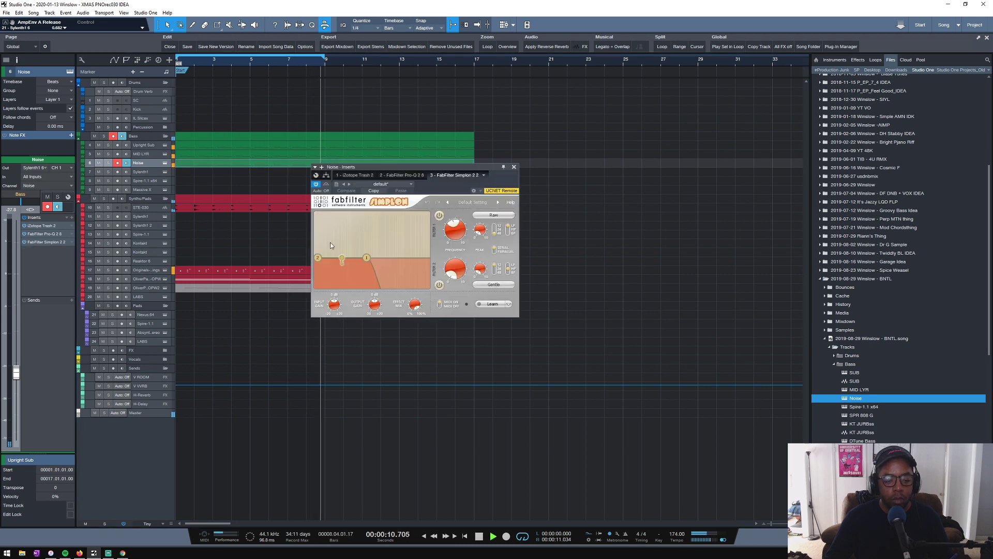
left_click_drag(467, 243, 449, 200)
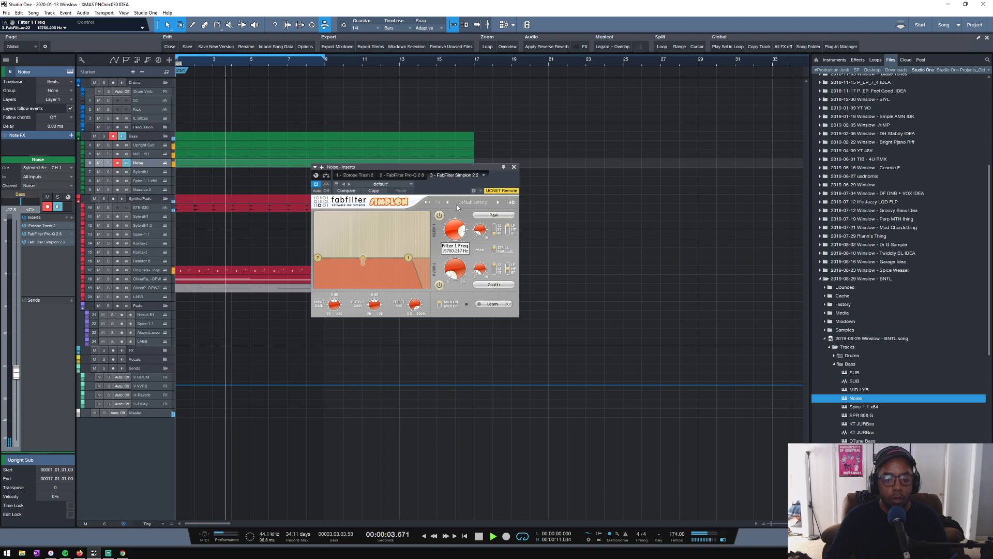
left_click_drag(480, 231, 479, 234)
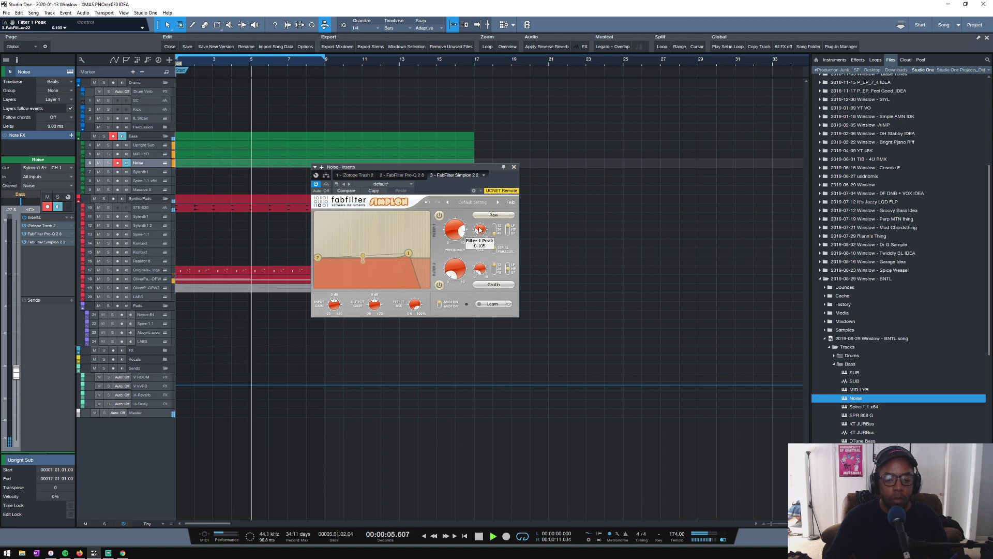
left_click(512, 166)
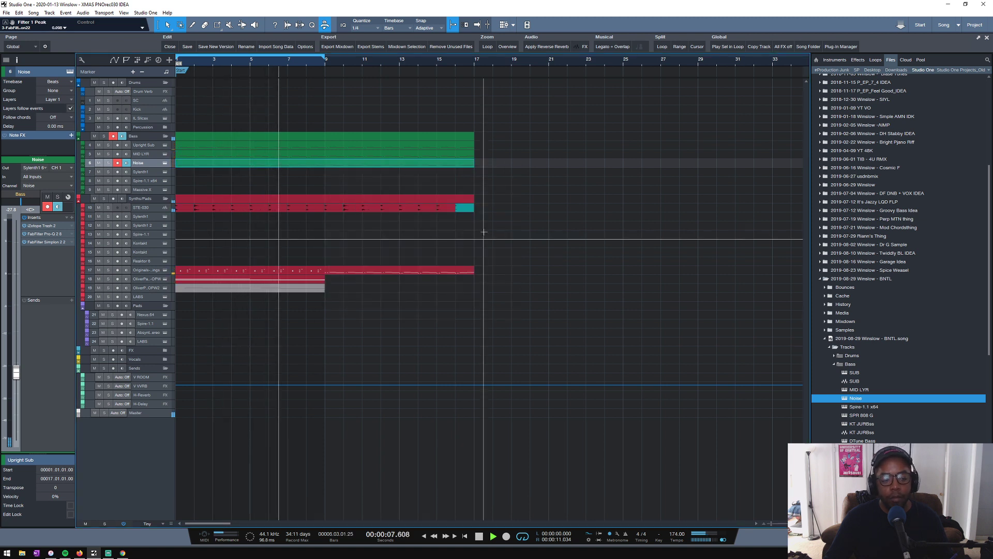
left_click(315, 240)
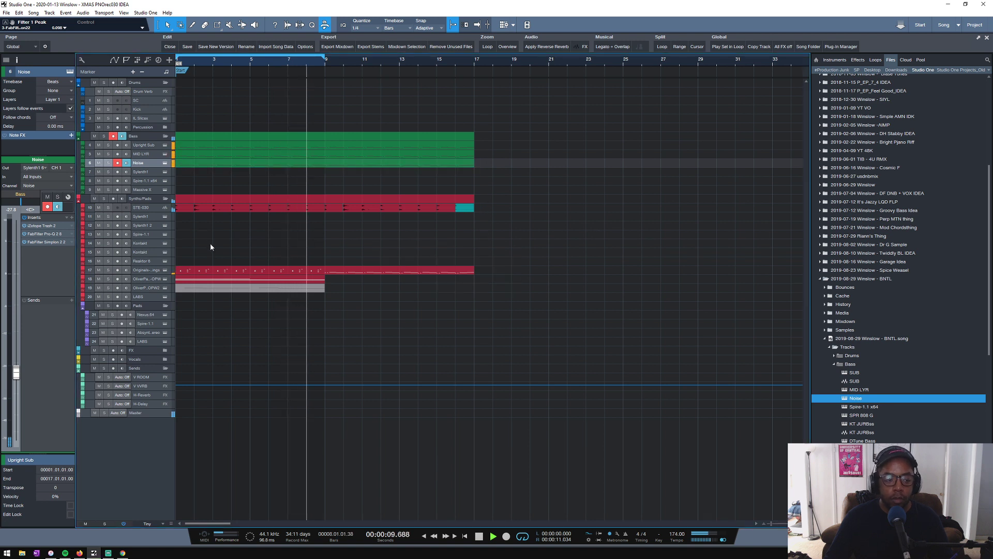
key("space")
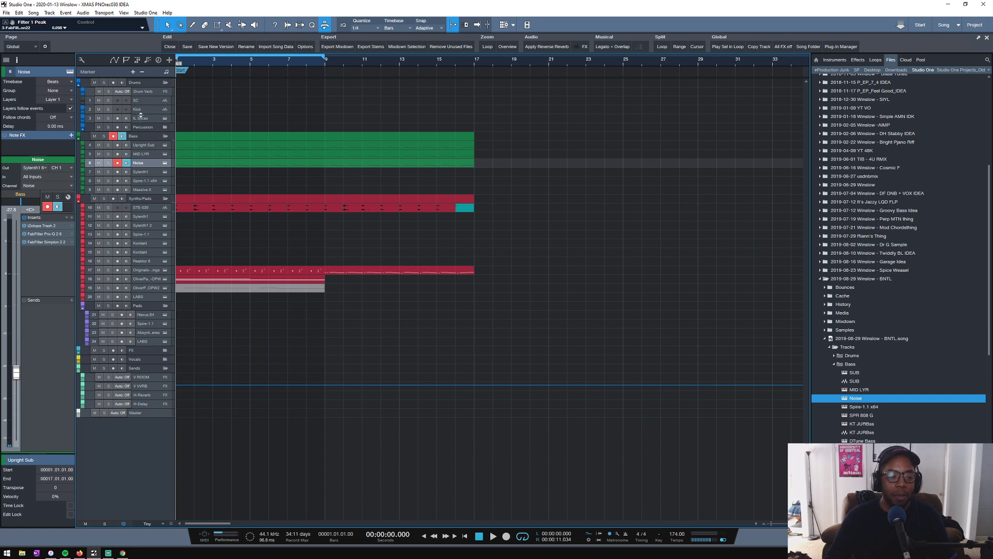
- Enlarge the Kick track's height and collapse the Songs folder in the file browser
left_click_drag(140, 115, 138, 126)
scroll(870, 119, "up", 5)
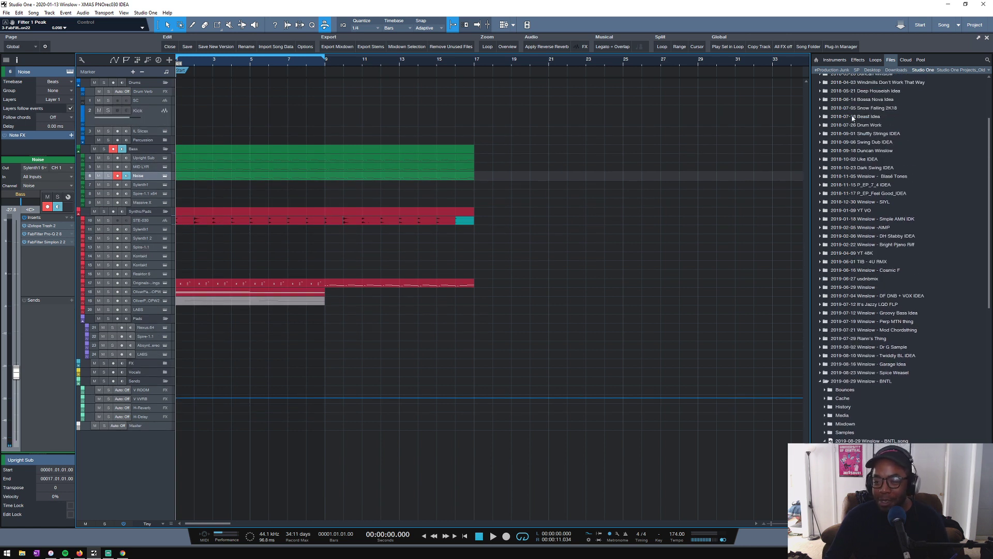
left_click(875, 60)
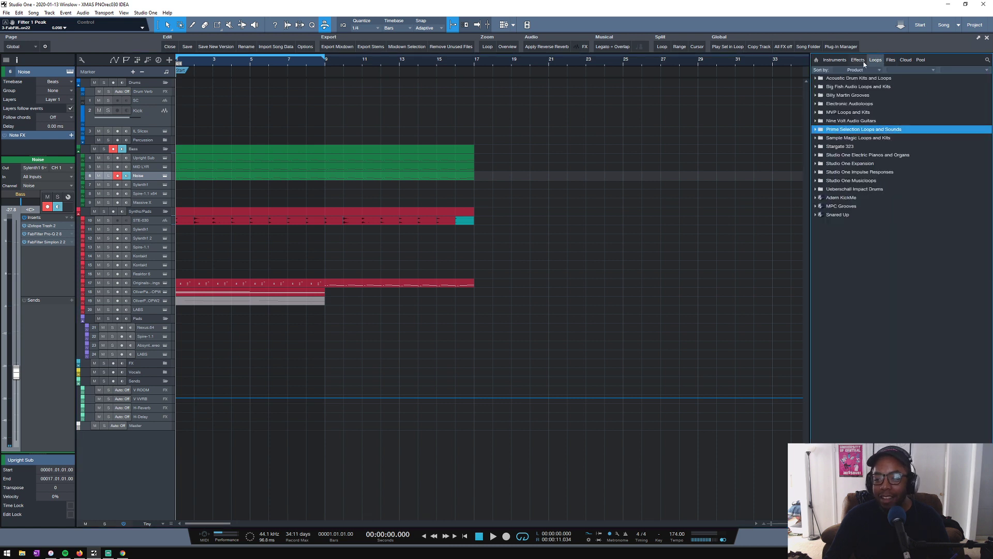
left_click(890, 60)
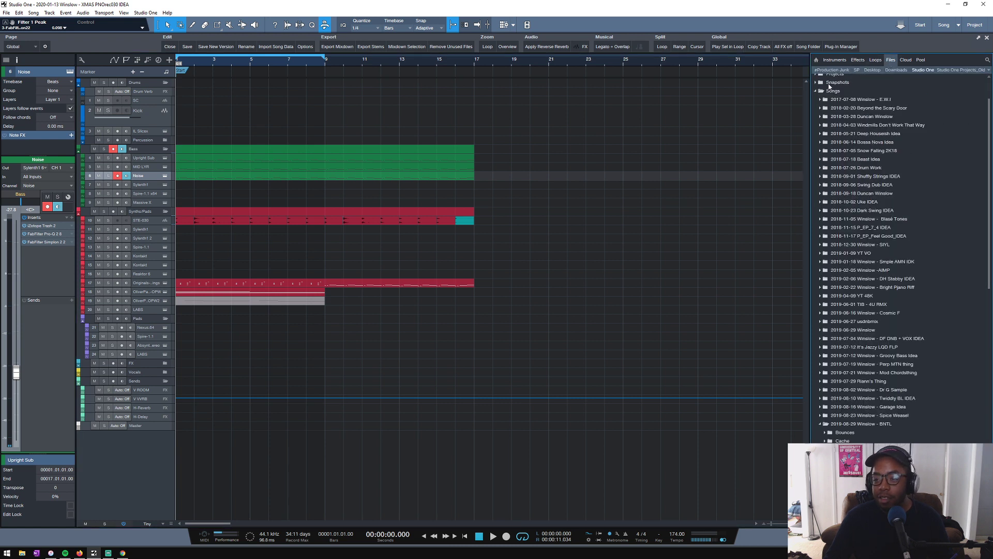
scroll(830, 86, "up", 2)
left_click(816, 130)
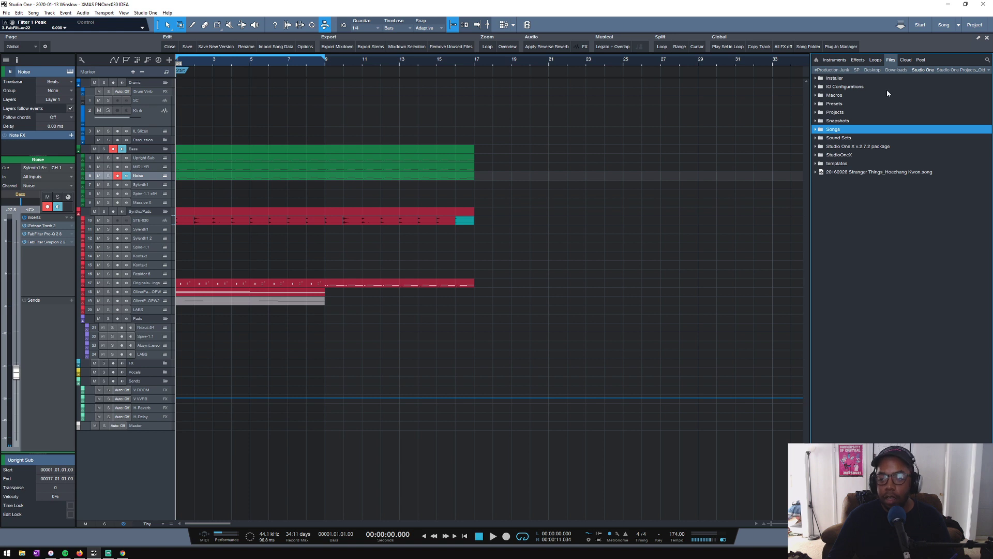
- In the SP sample location, collapse the FX folder and open musicradar-dnb-breaks-samples inside Drum & Bass
left_click(895, 71)
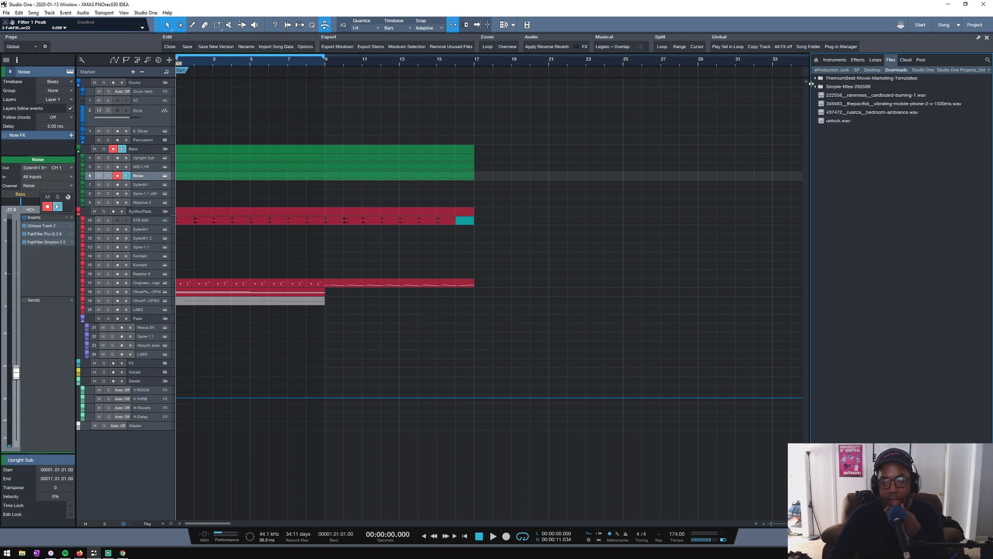
left_click(872, 71)
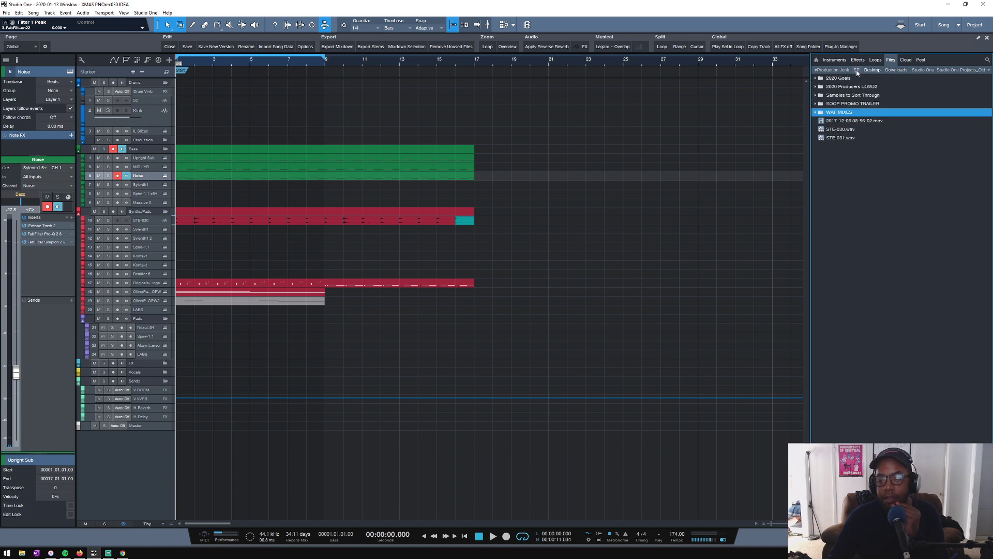
left_click(857, 71)
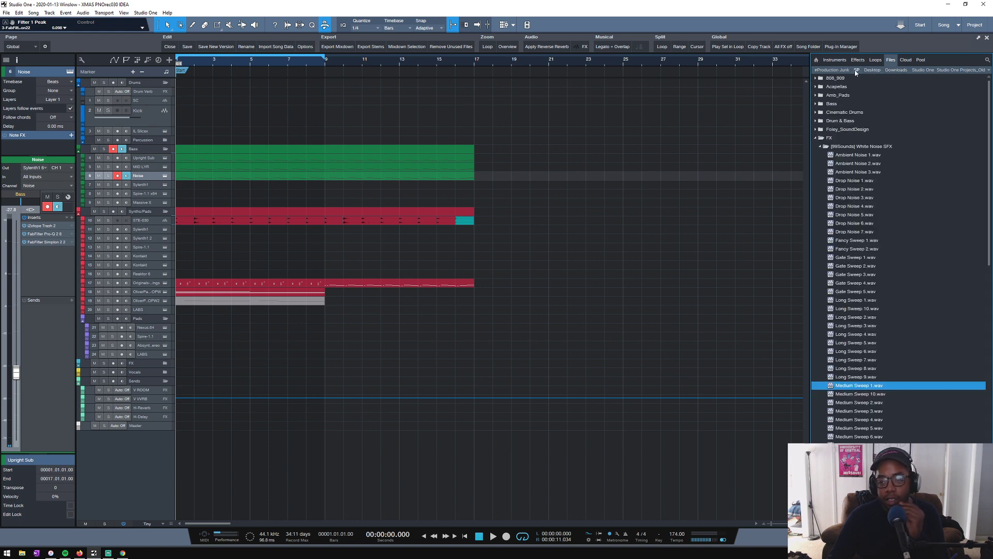
left_click(813, 138)
left_click(817, 121)
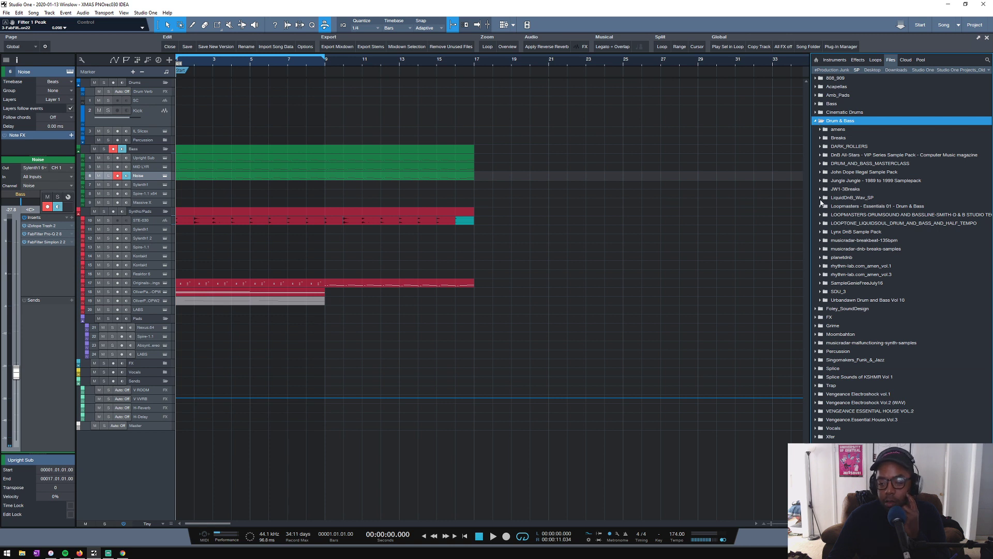
left_click(822, 250)
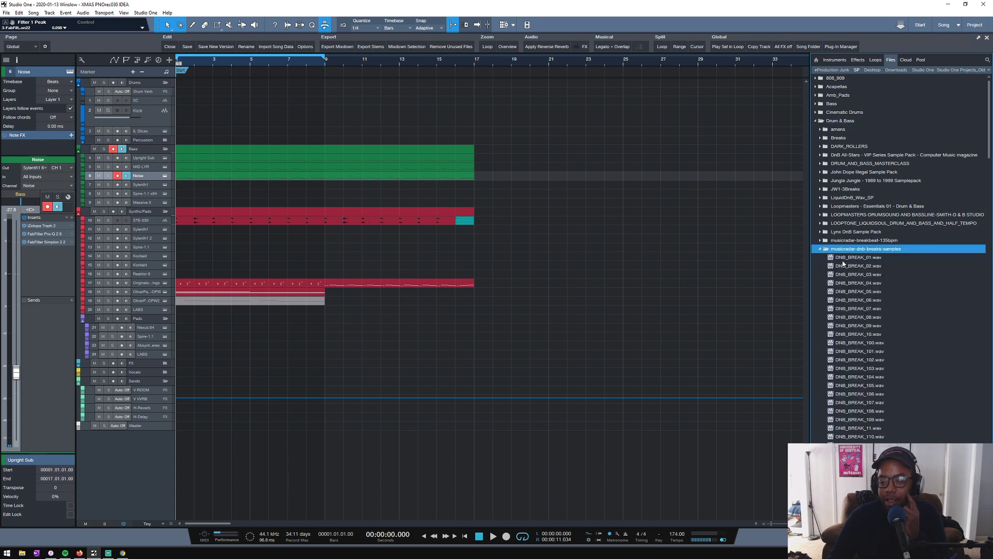
- Audition the drum breaks DNB_BREAK_01.wav through DNB_BREAK_08.wav one after another
left_click(842, 260)
scroll(857, 222, "down", 1)
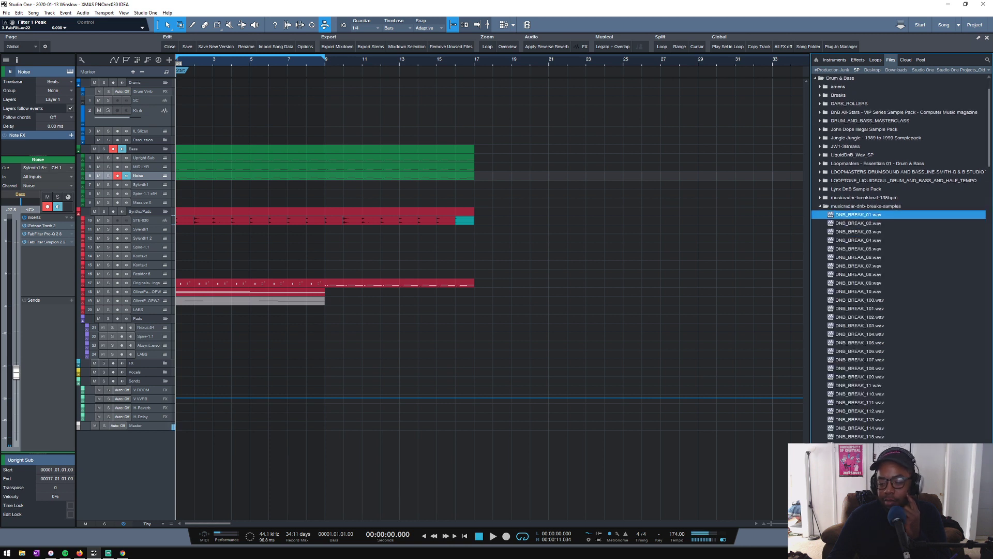
left_click(864, 224)
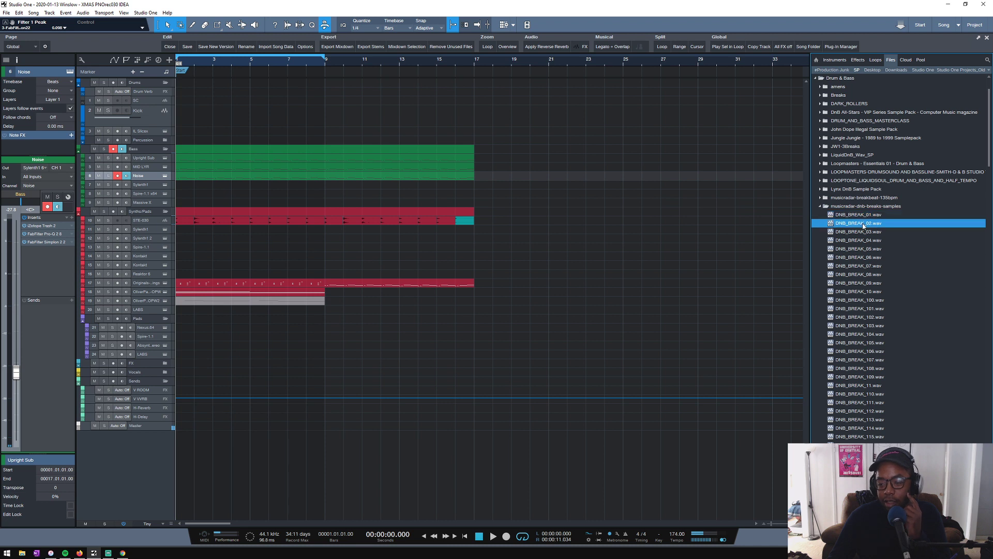
left_click(859, 232)
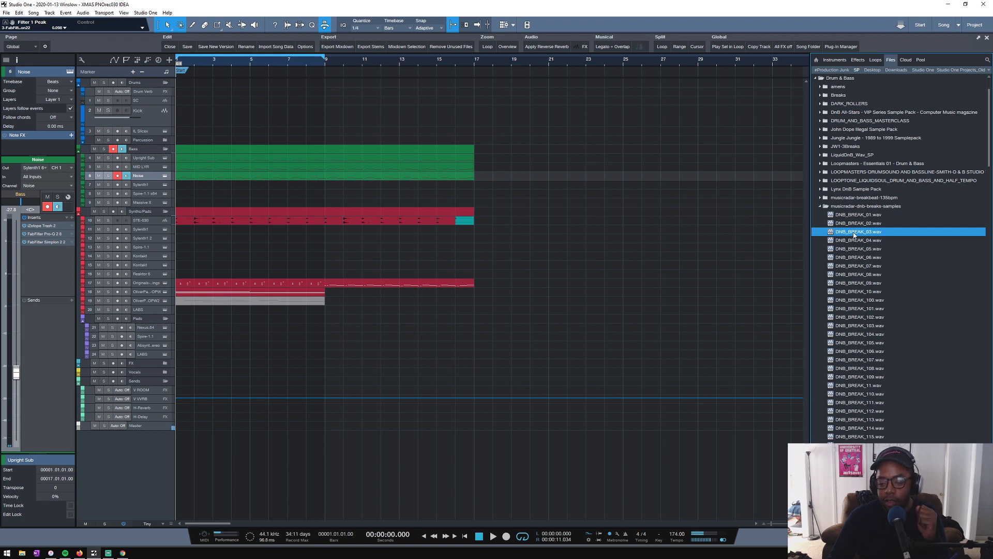
left_click(854, 241)
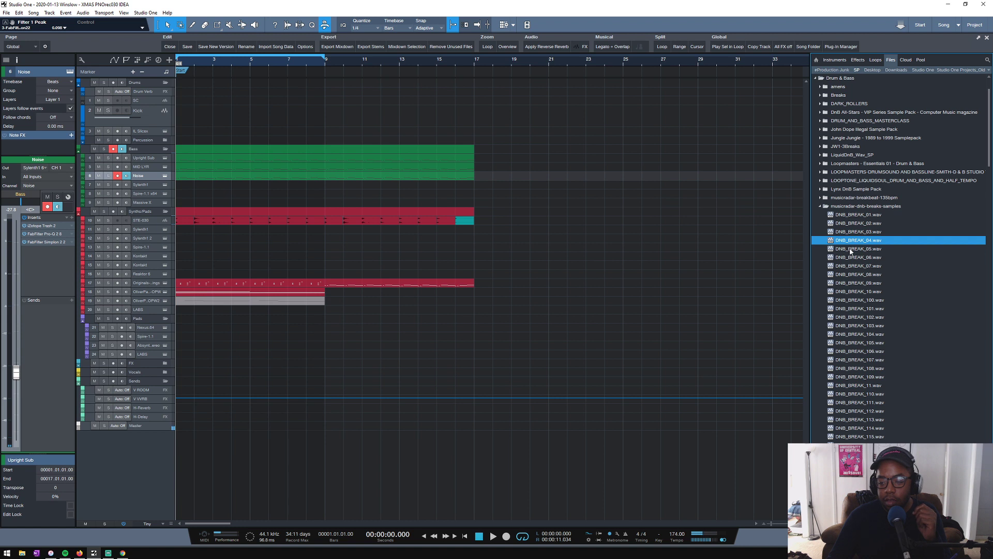
left_click(853, 249)
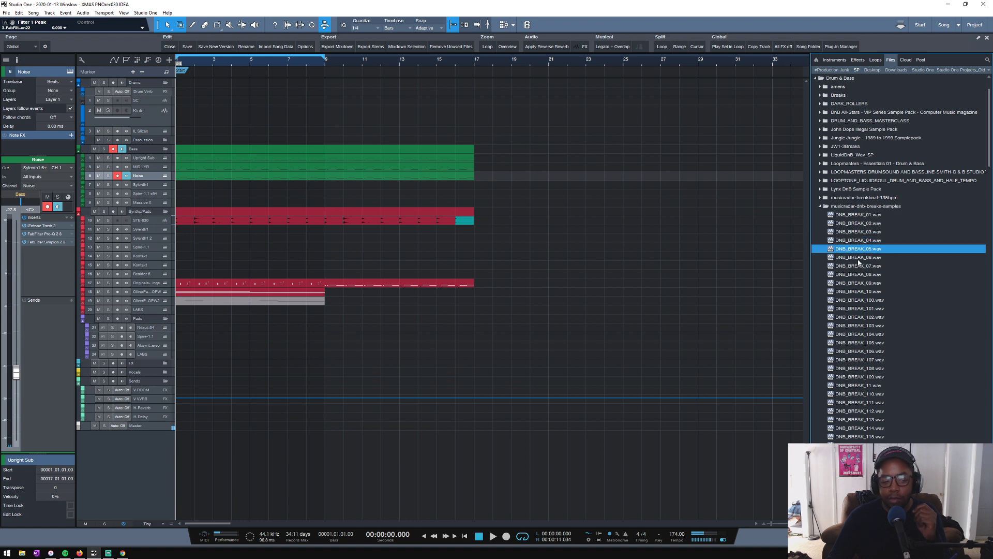
left_click(859, 258)
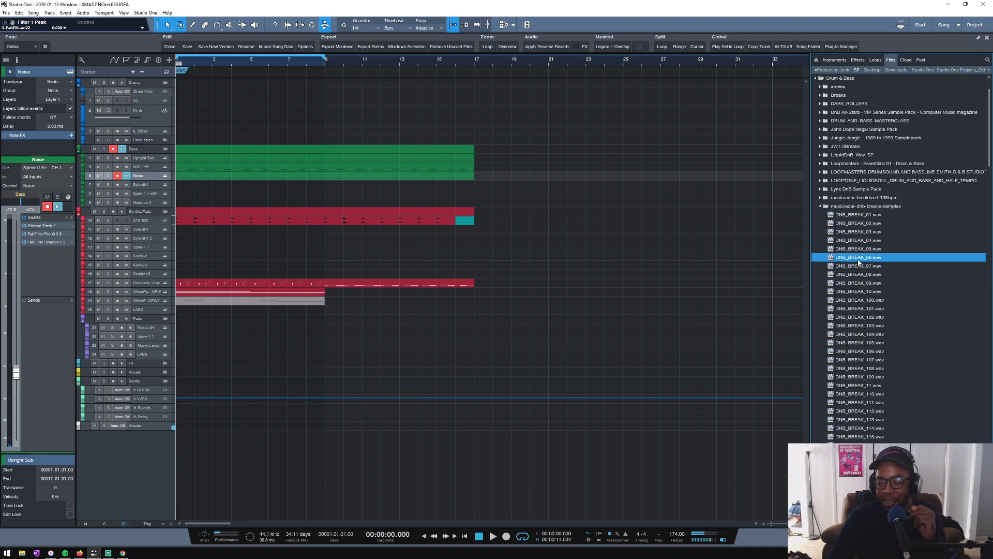
left_click(857, 266)
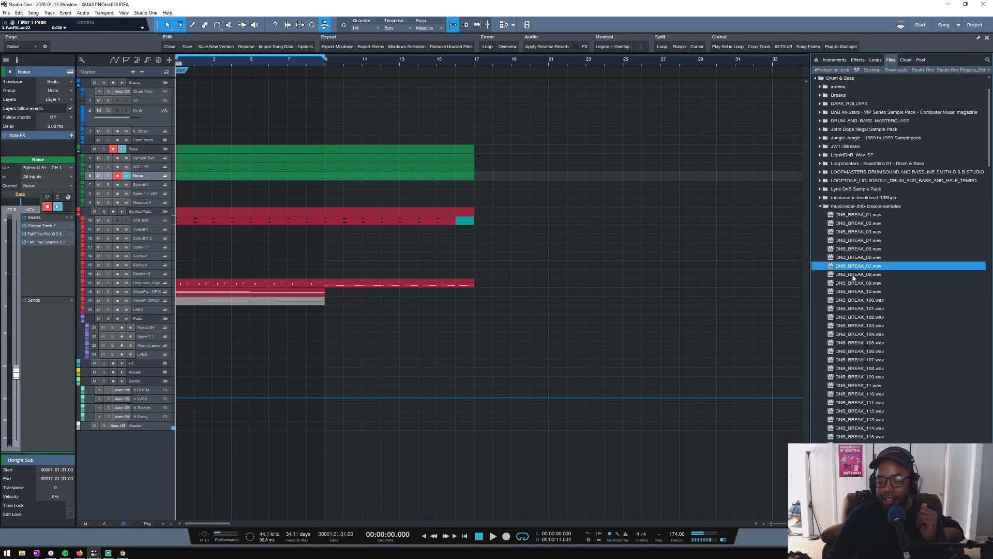
left_click(853, 276)
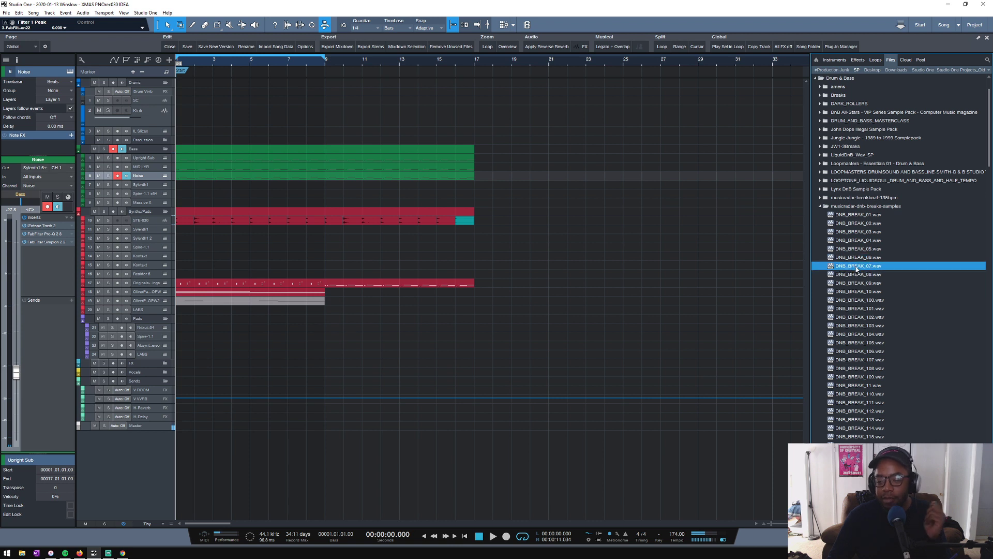
- Place DNB_BREAK_07.wav at bar 1 on a new track below the Master track and mute that track
left_click(857, 267)
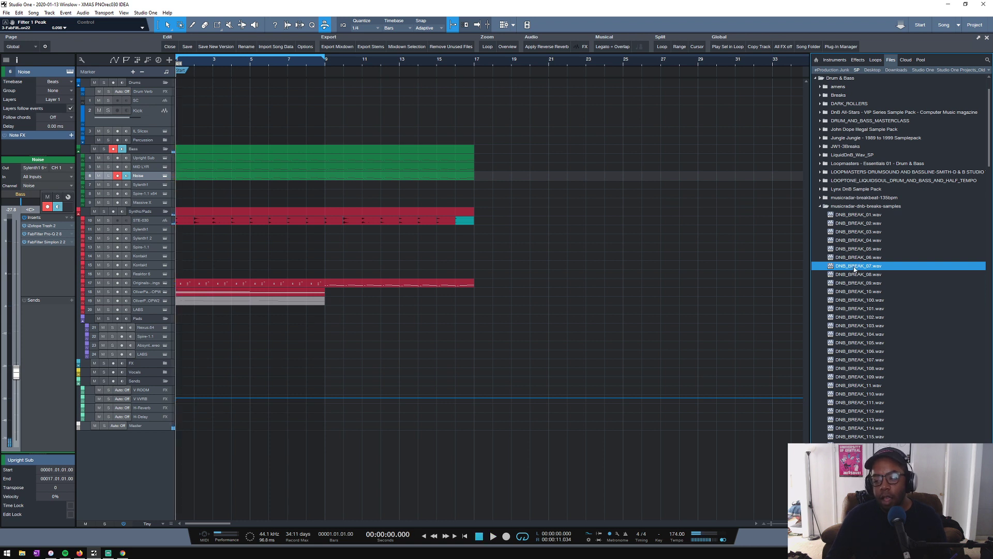
left_click_drag(855, 268, 336, 486)
left_click_drag(176, 471, 176, 471)
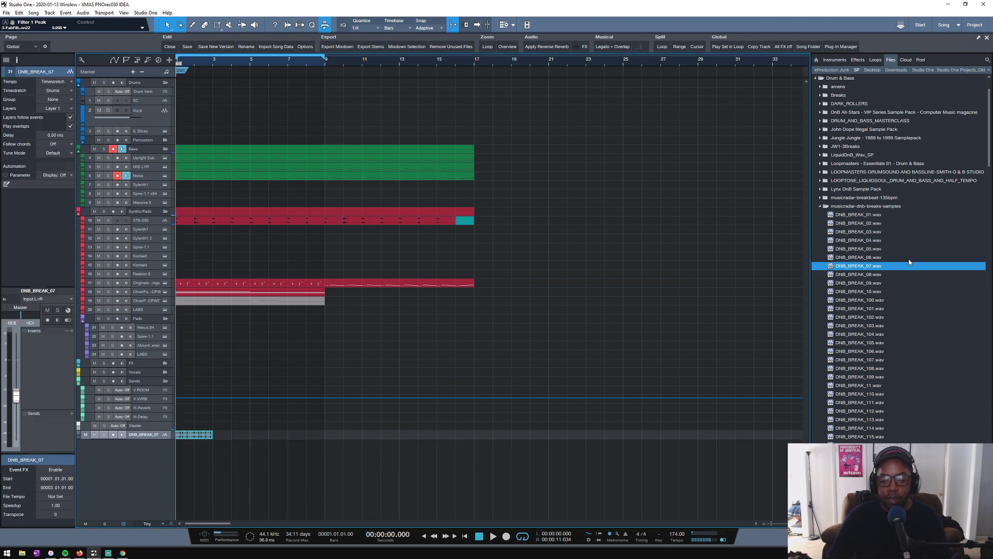
left_click(857, 275)
scroll(855, 296, "down", 2)
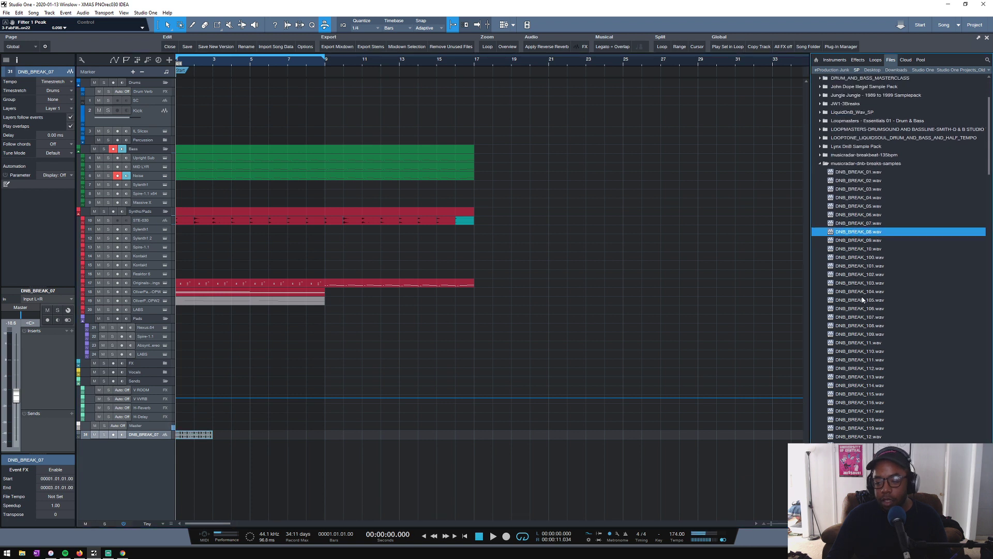
left_click(94, 435)
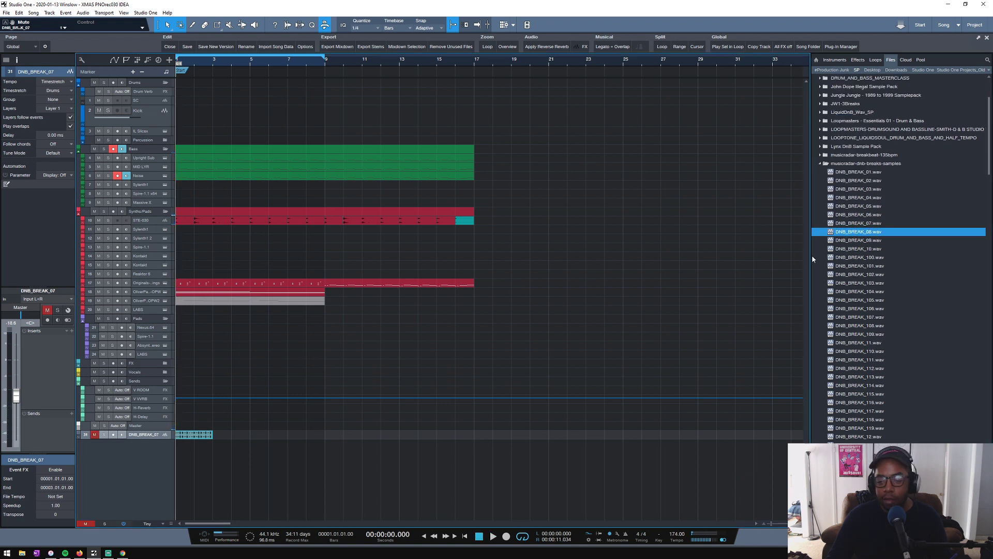
- Audition further breaks up to DNB_BREAK_111.wav and place that one at bar 1 on a new muted track below DNB_BREAK_07
left_click(857, 241)
scroll(865, 259, "down", 3)
left_click(879, 293)
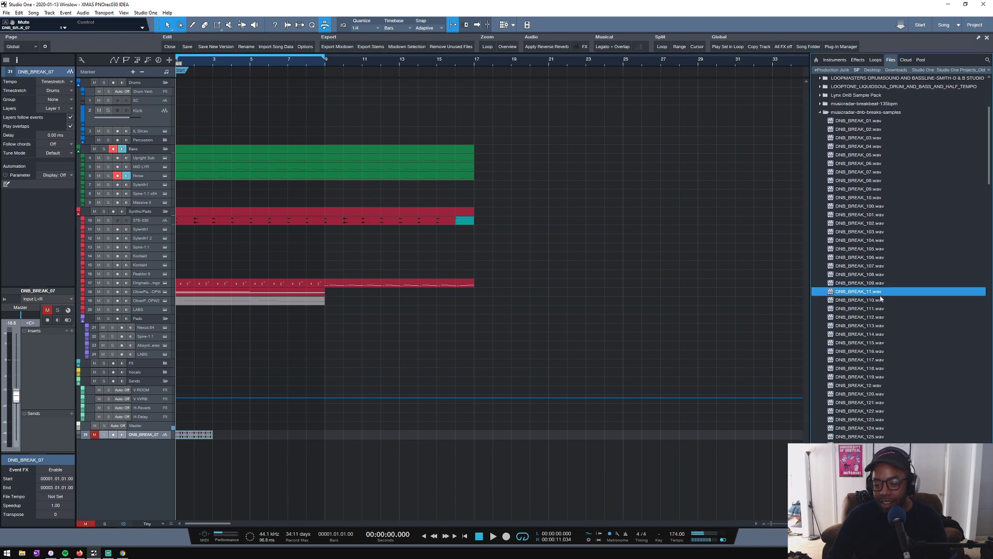
left_click(869, 309)
scroll(883, 340, "down", 3)
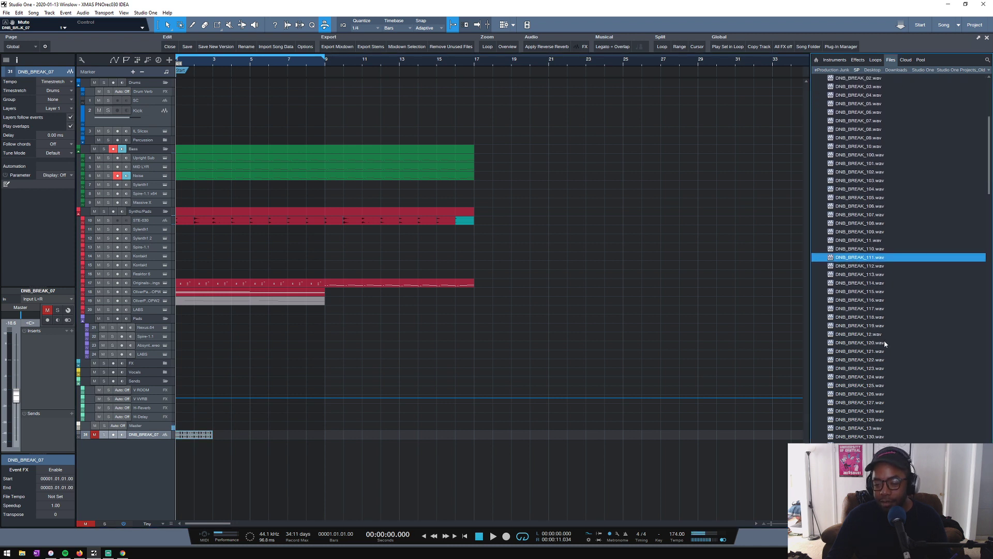
left_click(857, 250)
left_click(855, 259)
left_click_drag(855, 263, 188, 449)
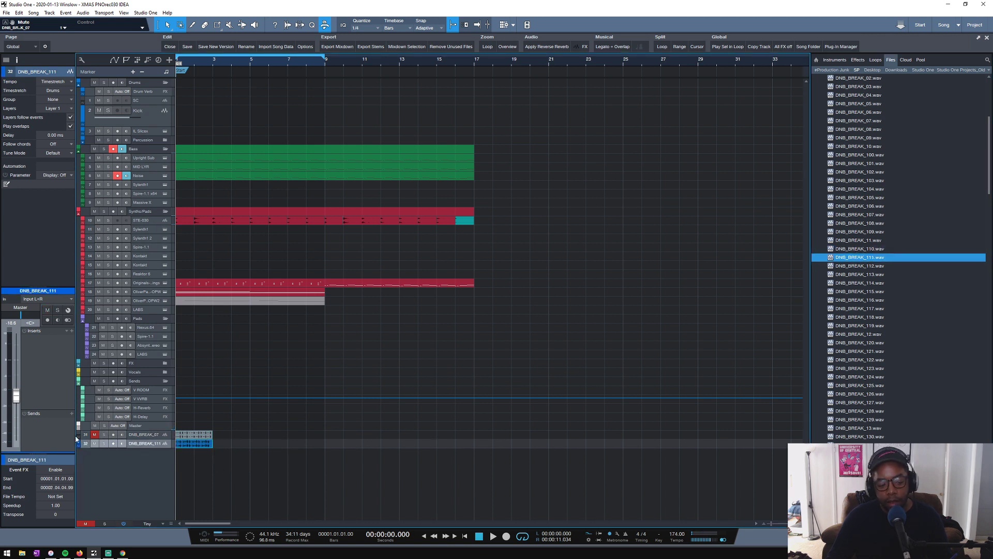
- Audition a selection of drum breaks between DNB_BREAK_113.wav and DNB_BREAK_126.wav
left_click(872, 275)
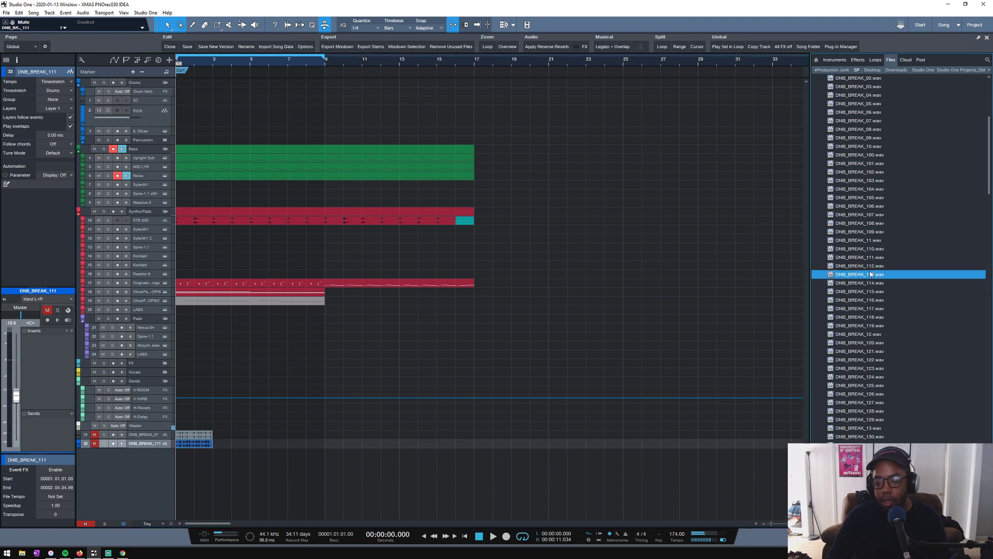
left_click(860, 283)
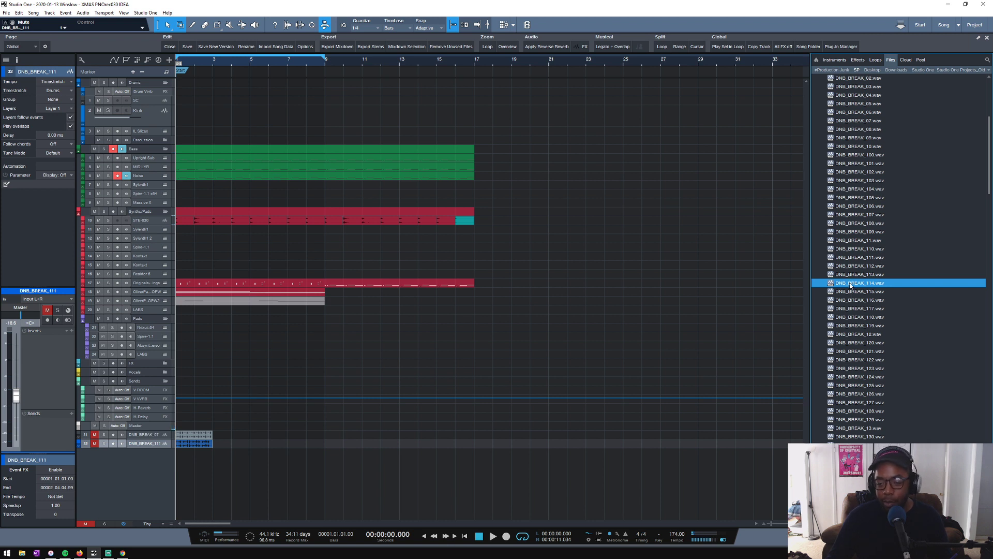
left_click(850, 290)
left_click(851, 285)
left_click(849, 301)
left_click(851, 312)
left_click(859, 360)
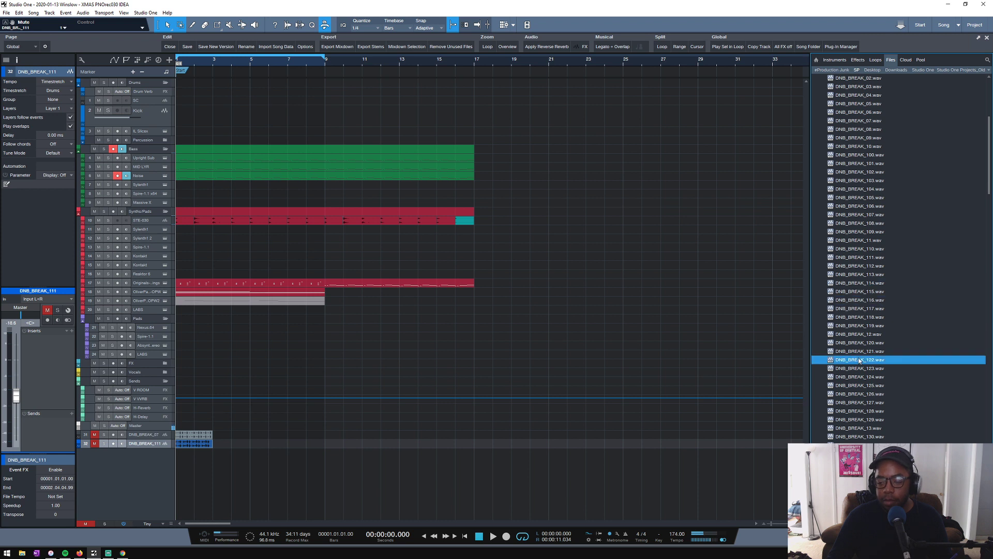
scroll(865, 400, "down", 2)
left_click(864, 342)
scroll(865, 371, "down", 2)
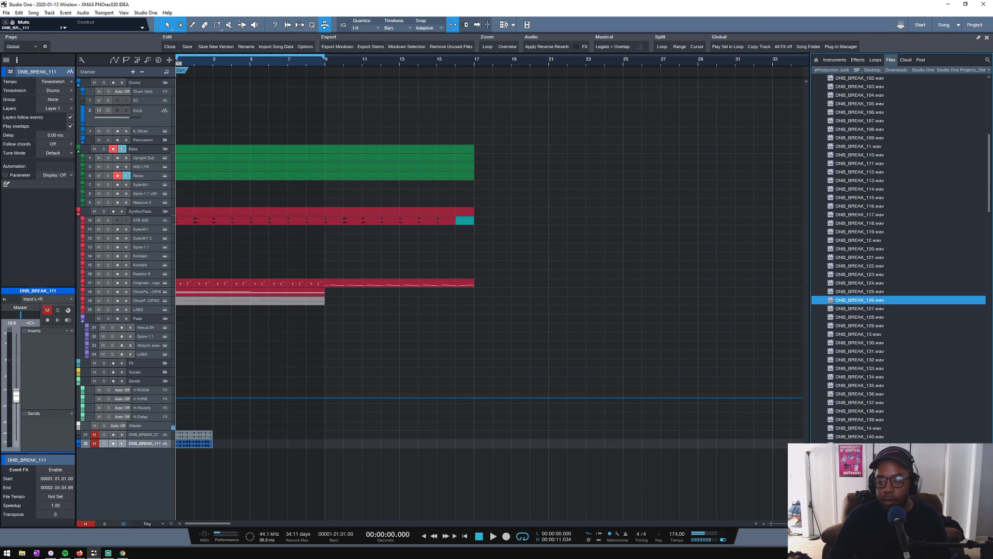
- Audition a selection of drum breaks between DNB_BREAK_128.wav and DNB_BREAK_141.wav
scroll(859, 207, "down", 6)
left_click(849, 157)
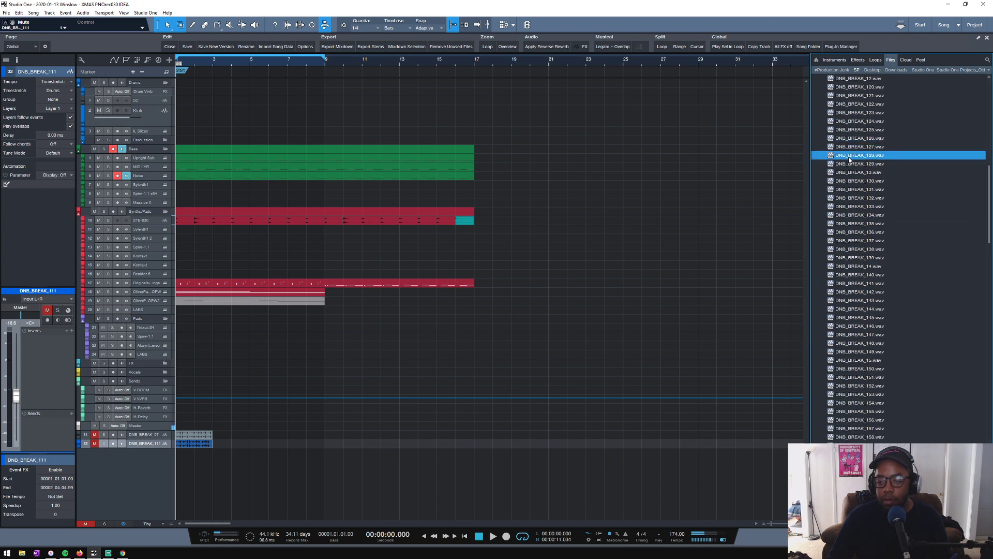
left_click(852, 164)
left_click(853, 208)
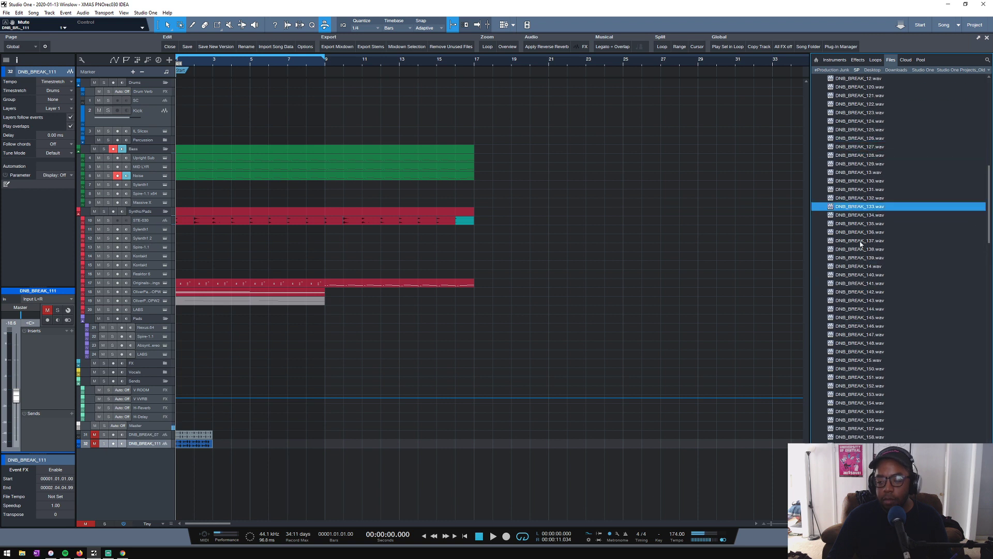
left_click(858, 250)
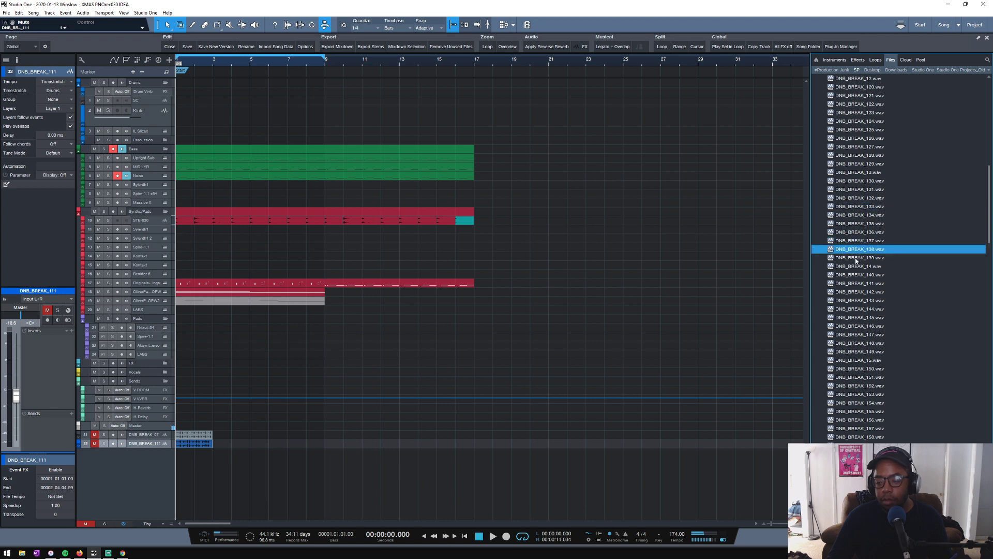
left_click(857, 258)
left_click(856, 266)
left_click(857, 283)
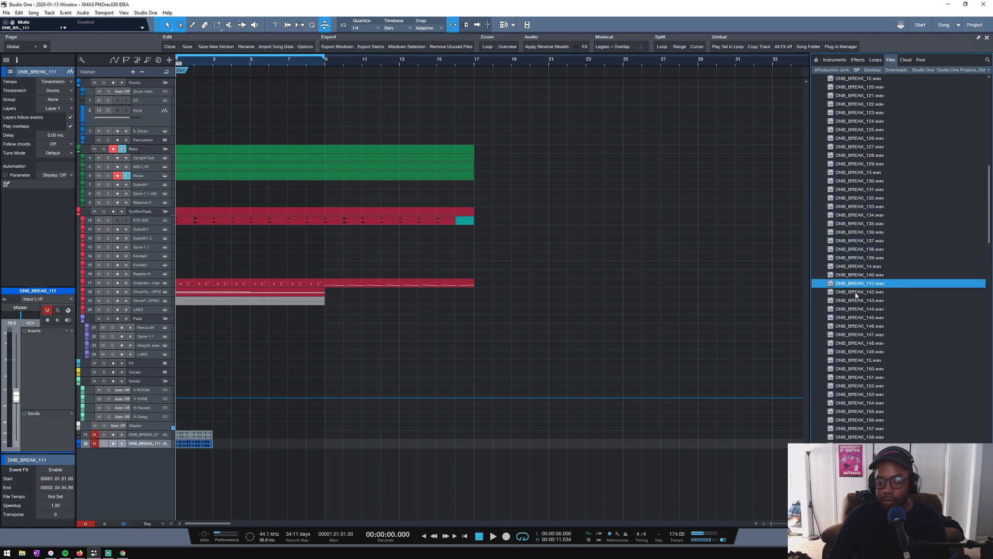
- Audition the drum breaks from DNB_BREAK_142.wav through DNB_BREAK_159.wav one after another
key("Down")
key("Down")
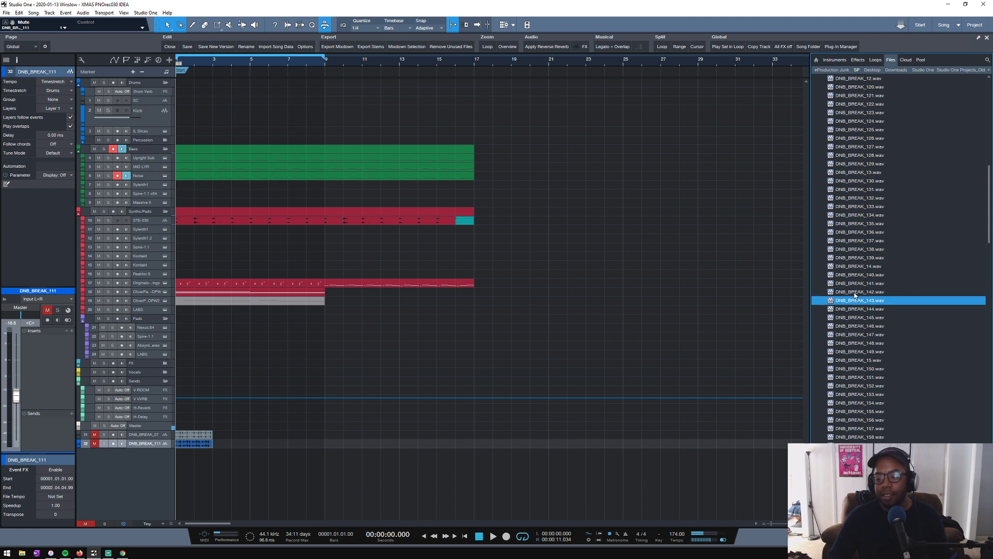
key("Down")
key("Down")
key("Down")
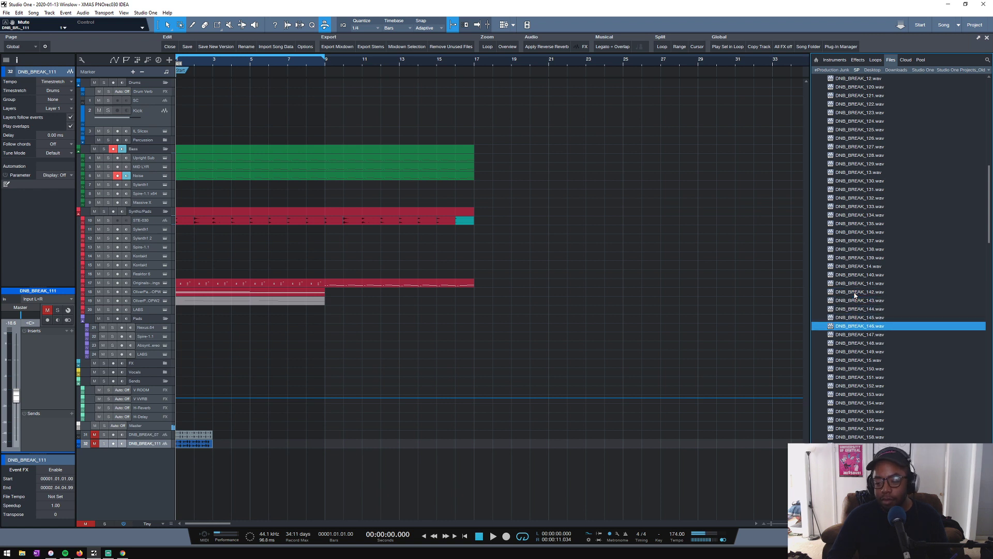
key("Down")
key("Down")
key("Down")
key("Down")
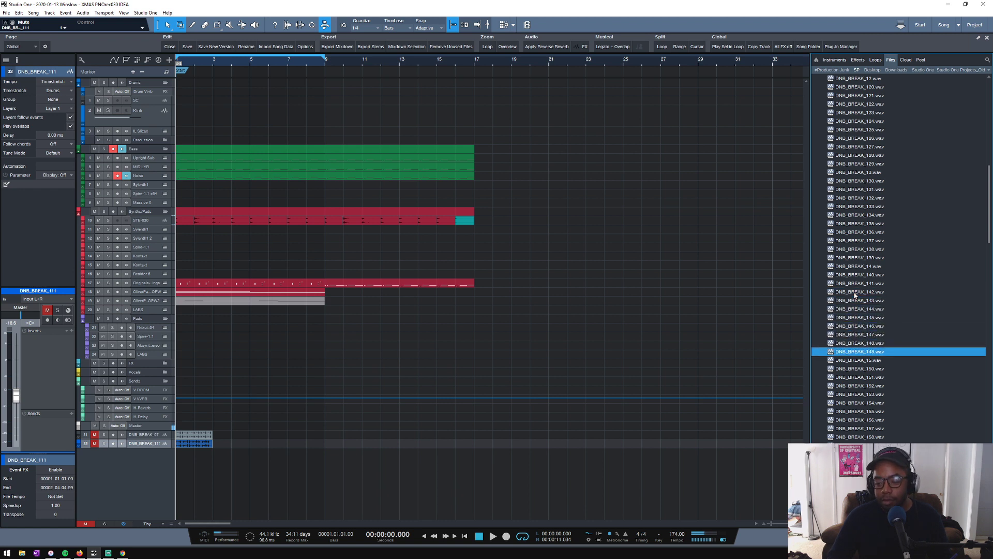
key("Down")
key("Down")
key("Down")
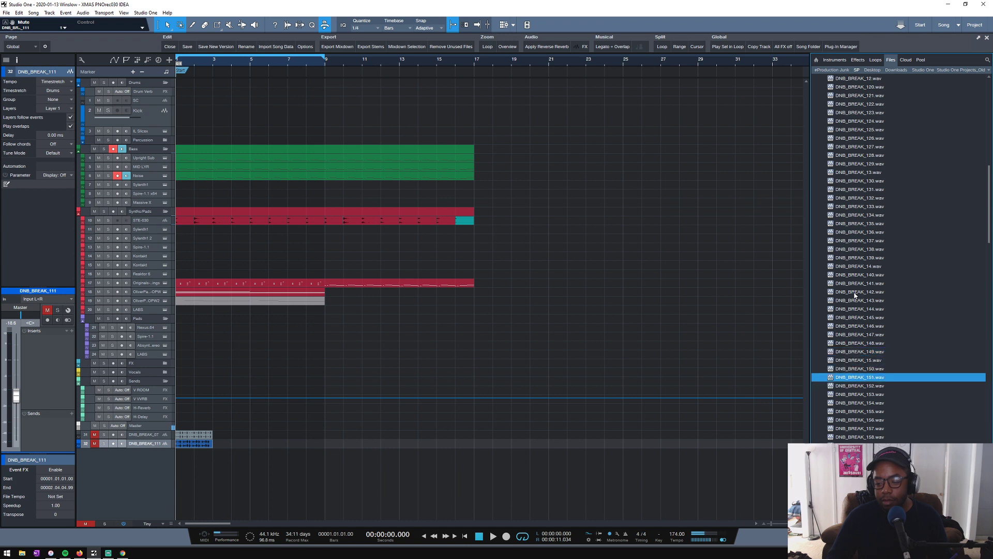
key("Down")
key("Down")
key("Down")
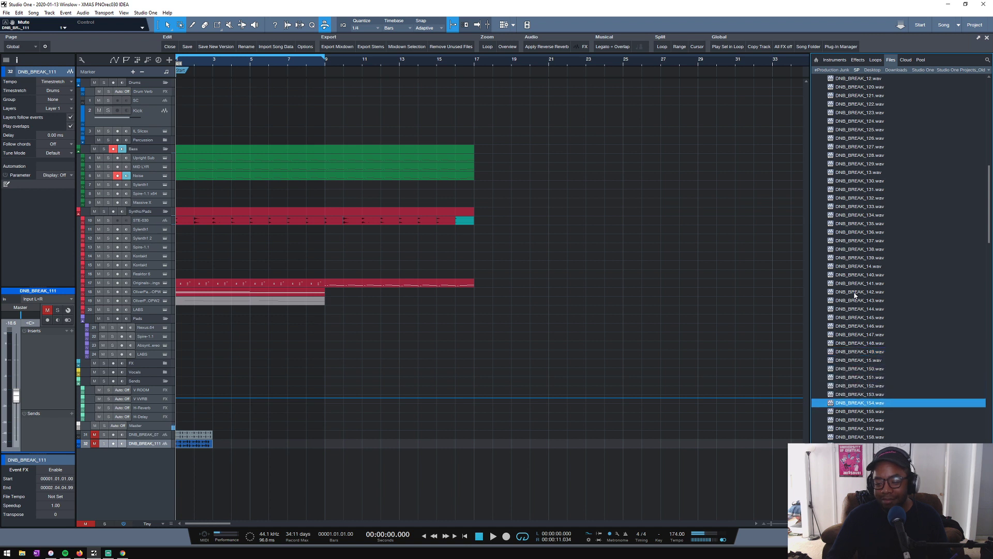
key("Down")
key("Down")
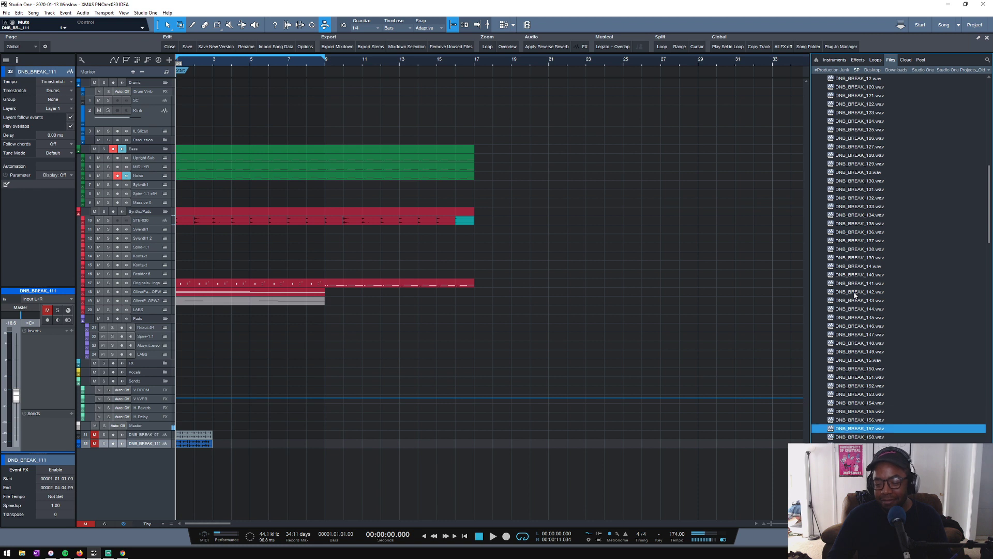
key("Down")
key("Down")
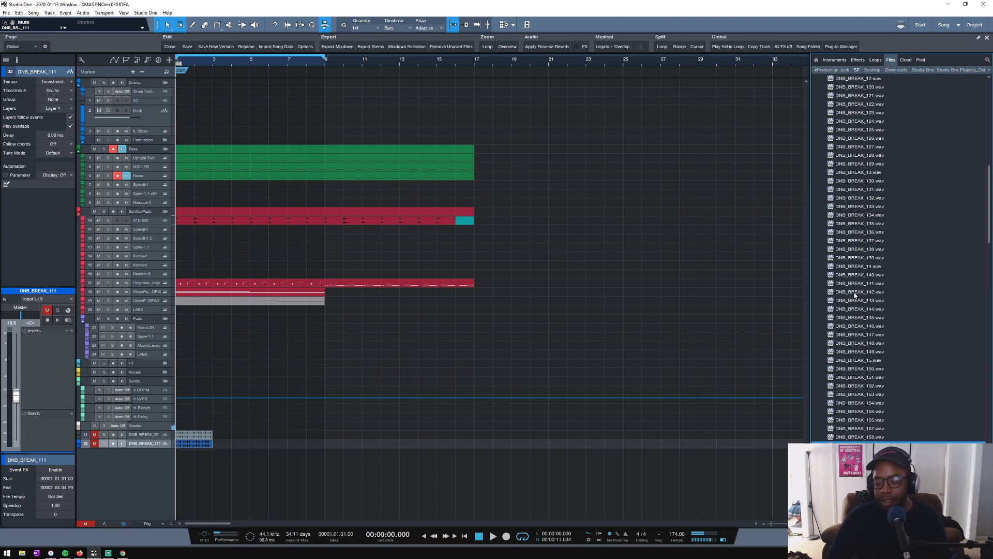
- Audition DNB_BREAK_16.wav and then the breaks DNB_BREAK_160.wav through DNB_BREAK_163.wav
scroll(855, 295, "down", 7)
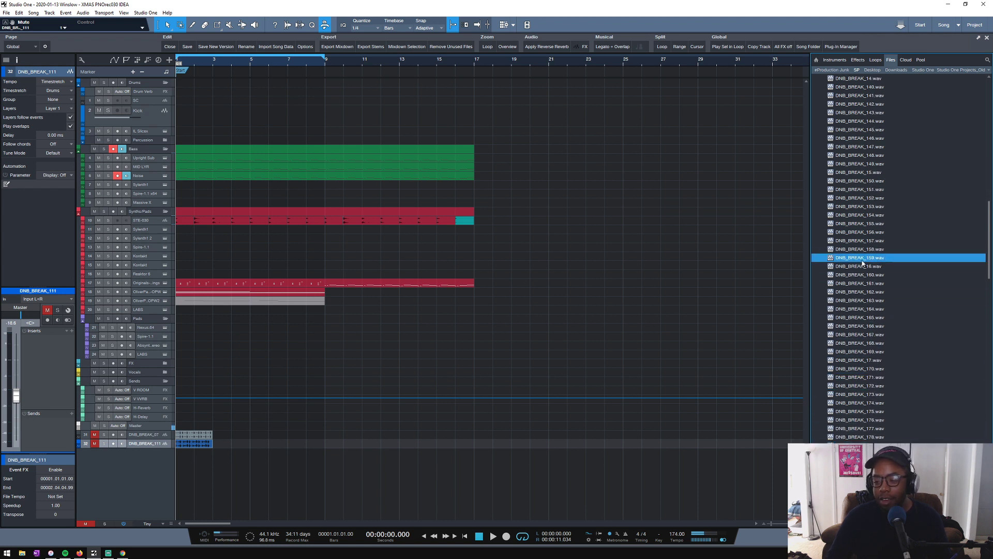
left_click(861, 267)
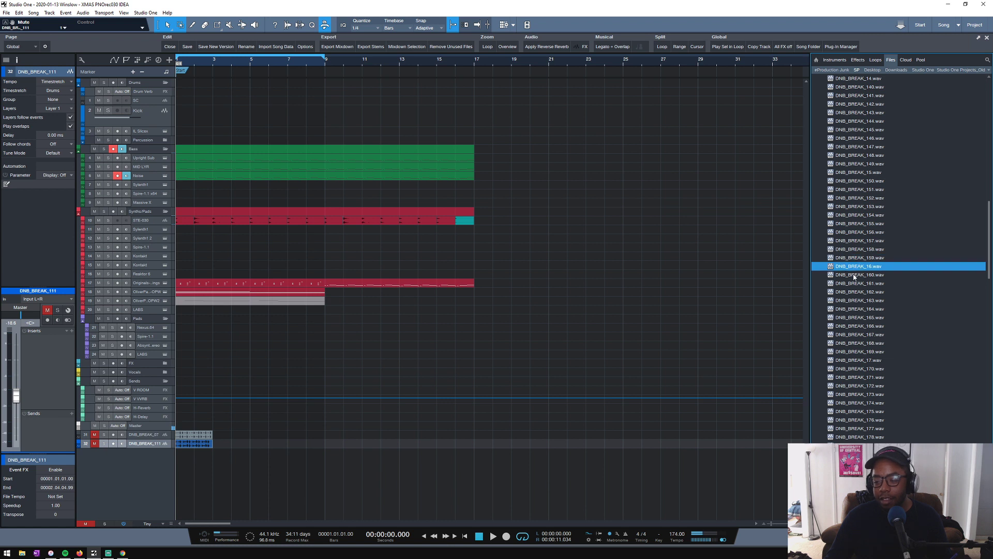
left_click(854, 275)
left_click(856, 285)
left_click(854, 293)
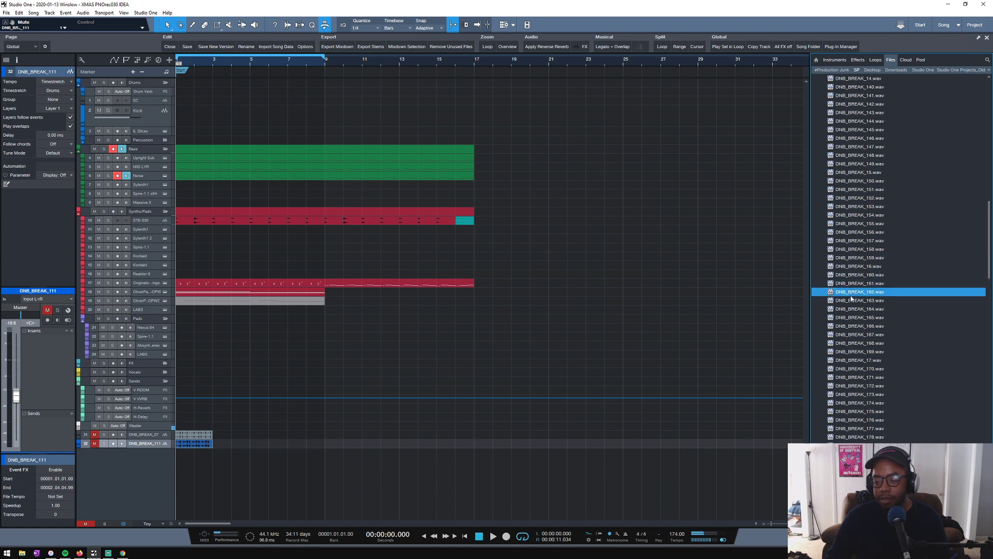
left_click(850, 300)
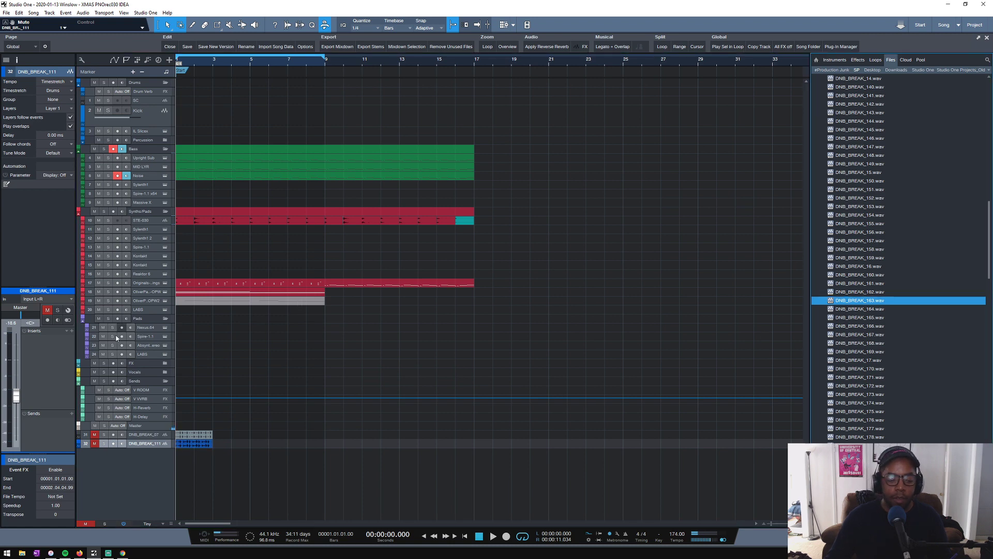
- Move the DNB_BREAK_07 and DNB_BREAK_111 tracks together into the Percussion folder above the Bass folder
scroll(203, 345, "down", 3)
scroll(201, 345, "up", 6)
scroll(199, 347, "down", 3)
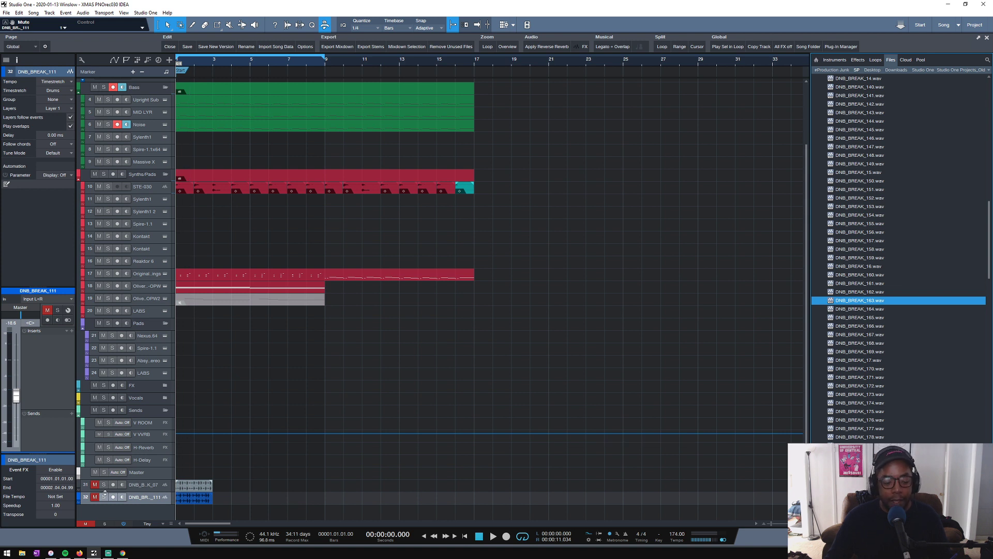
left_click(149, 488)
left_click(148, 497, "shift")
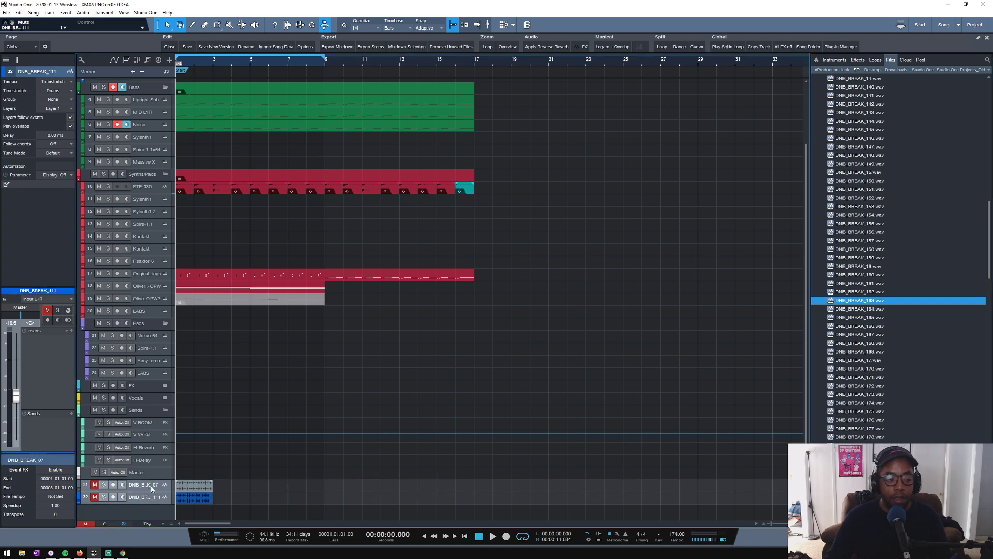
scroll(210, 453, "down", 3)
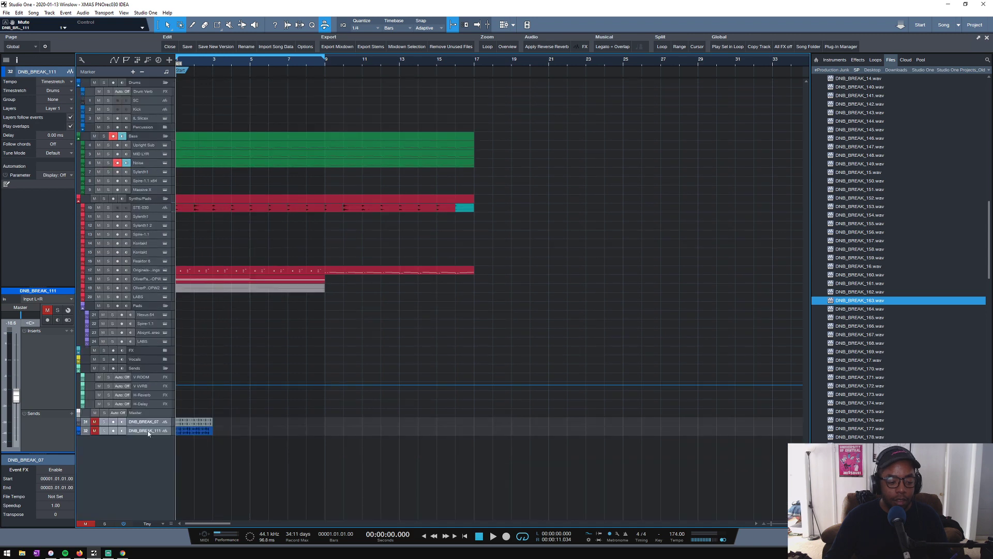
left_click_drag(151, 426, 156, 127)
scroll(216, 139, "up", 2)
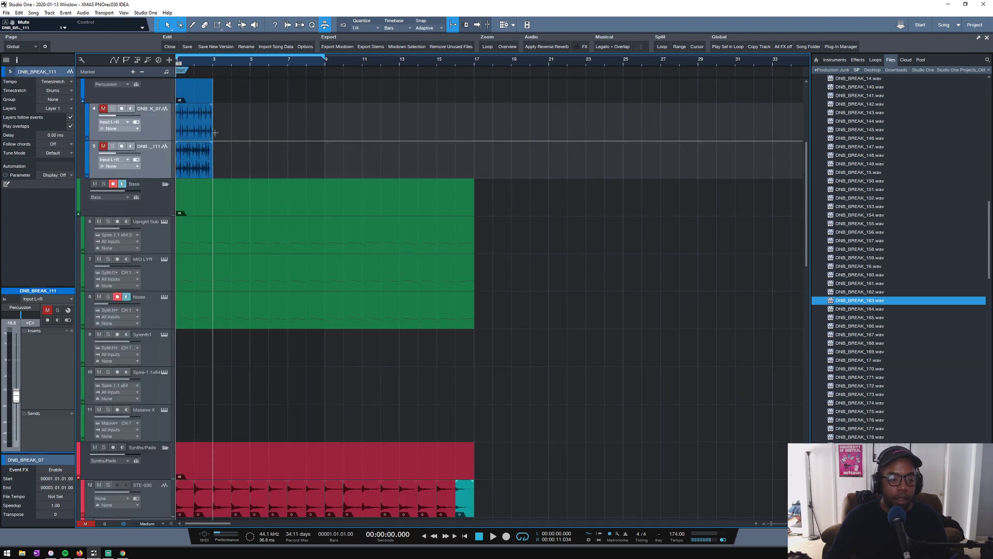
key("z")
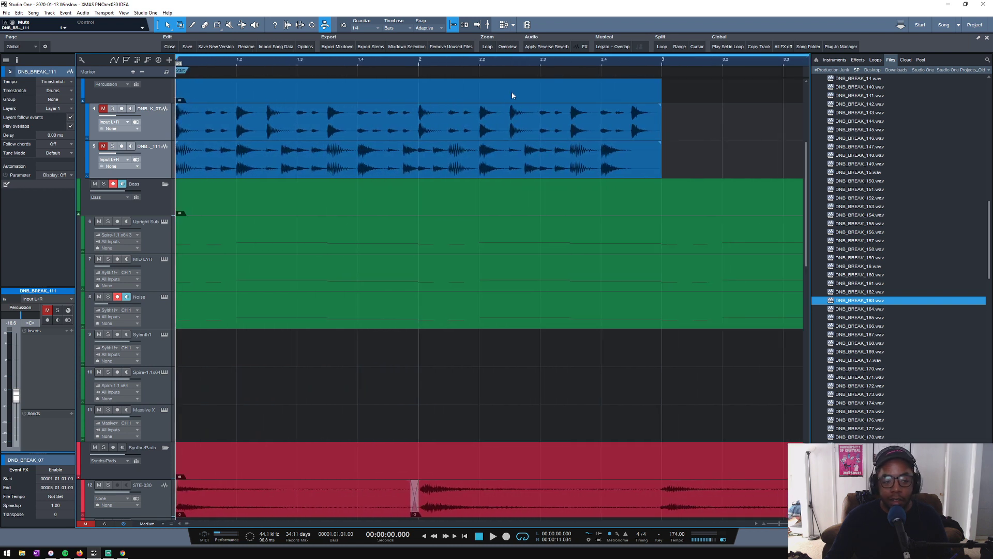
- Solo the DNB_BREAK_07 track, set the quantize value to 1/16 and play the break
left_click(151, 162)
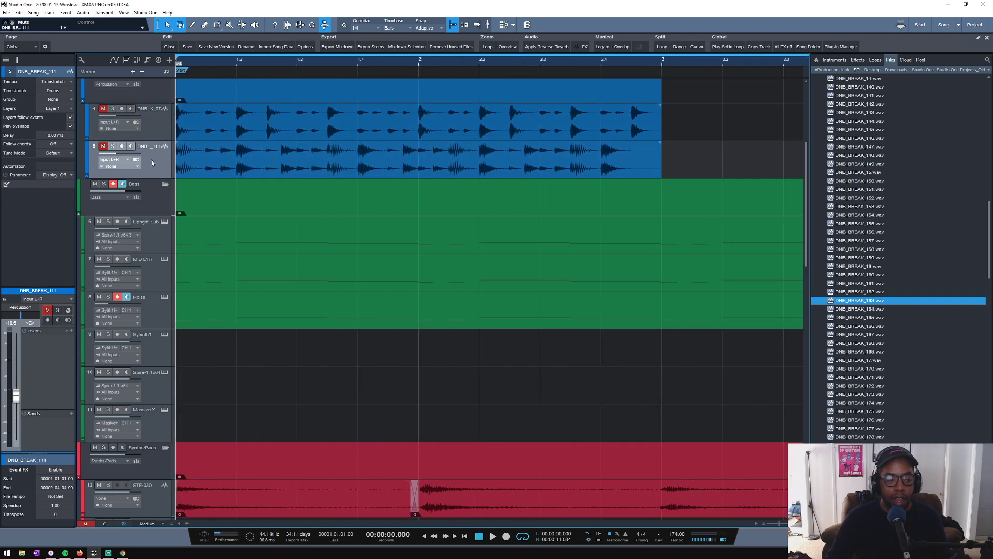
left_click(112, 109)
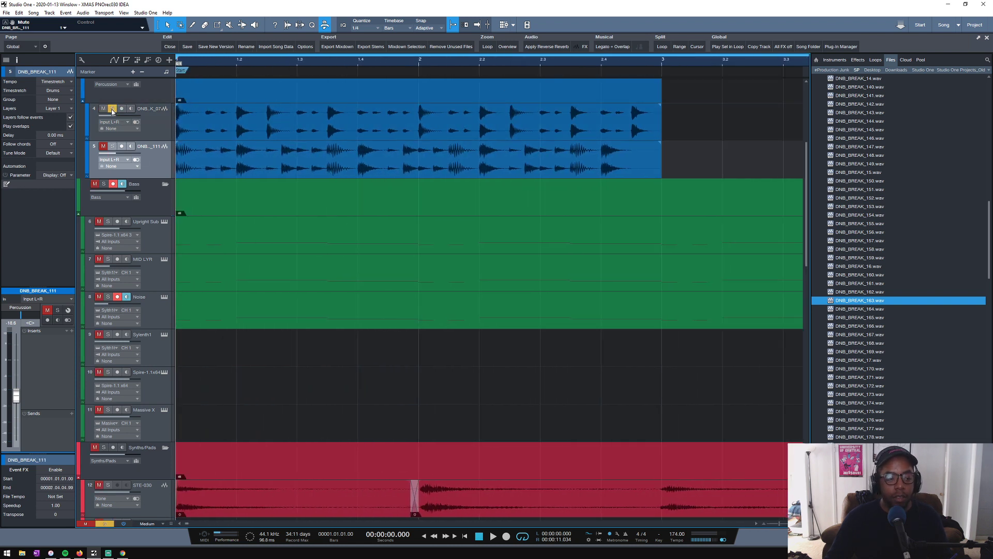
left_click(368, 29)
left_click(423, 39)
left_click(364, 29)
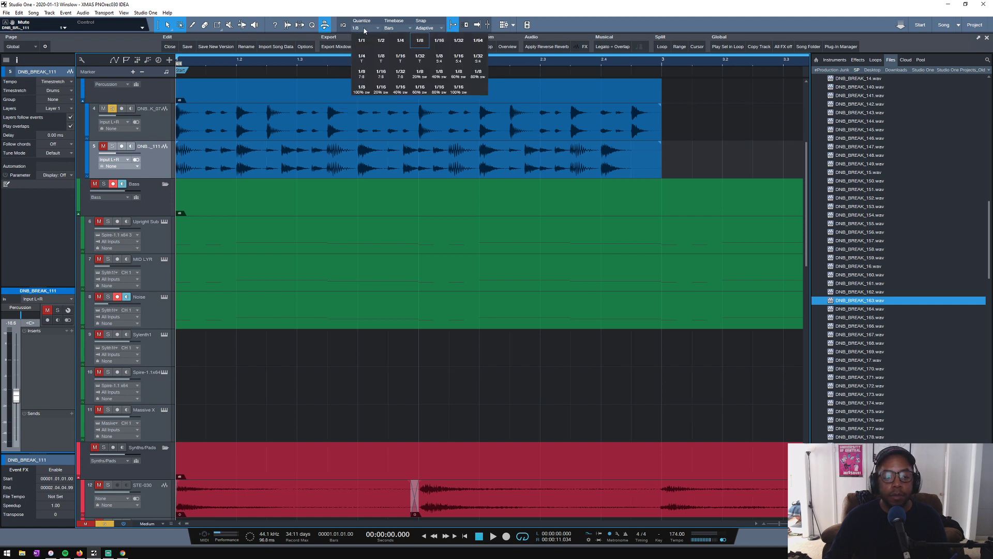
left_click(440, 41)
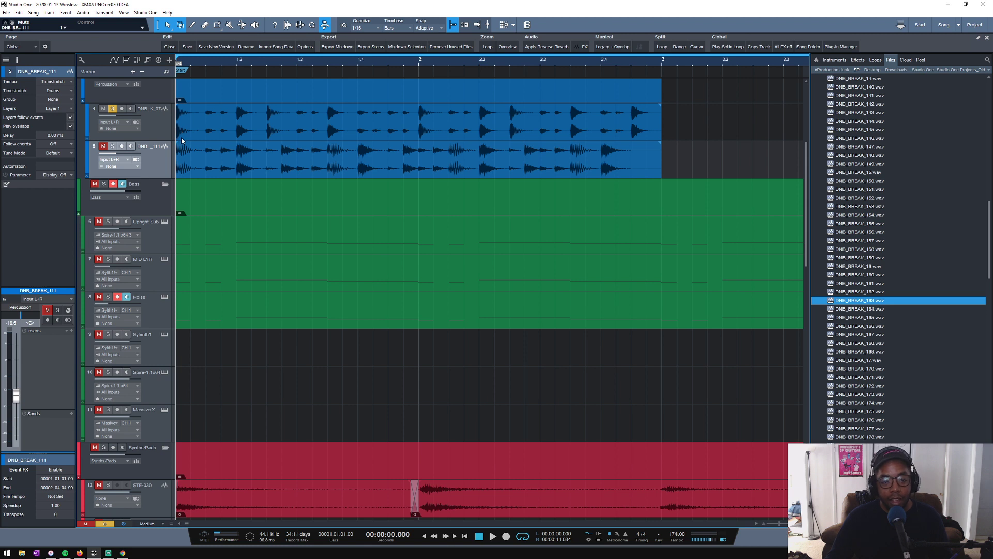
key("space")
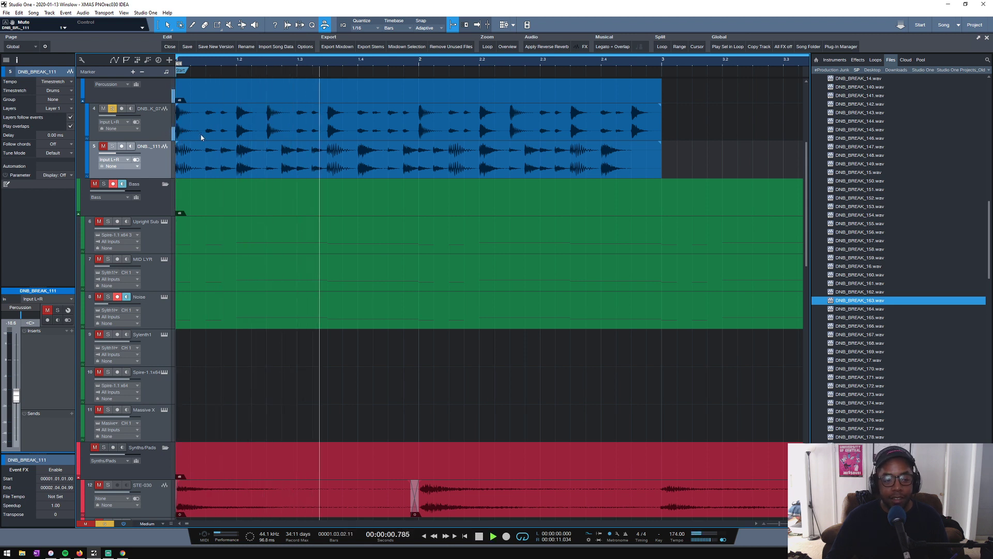
key("space")
- Split the DNB_BREAK_07 clip at 1.1.3, 1.2, 1.3, 1.3.3, 1.4 and bar 2
key("3")
left_click(205, 115)
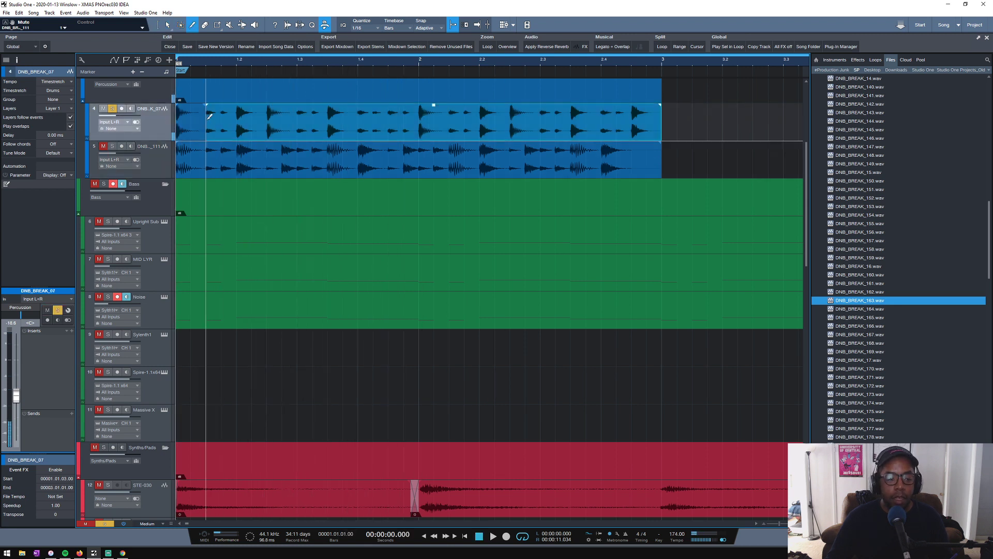
left_click(237, 111)
left_click(297, 108)
left_click(327, 108)
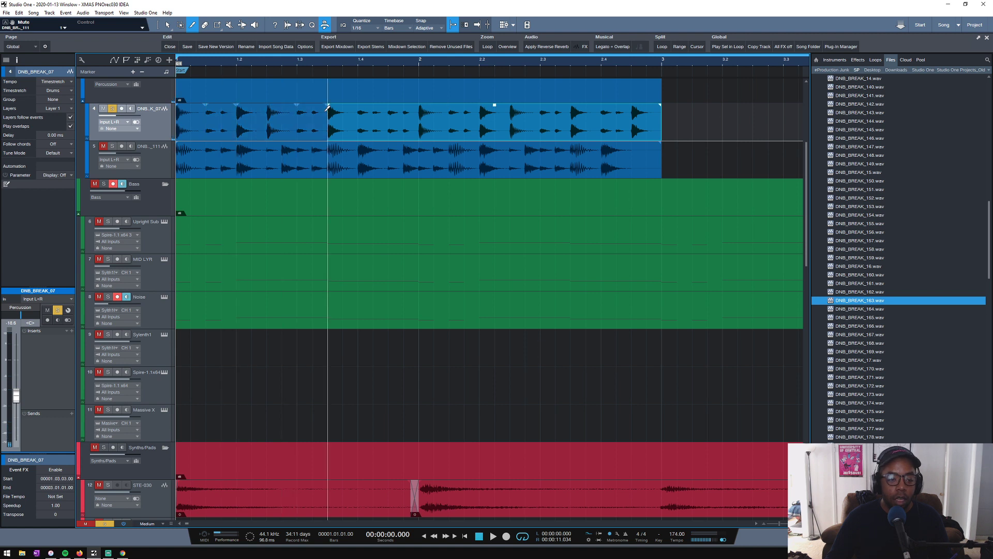
left_click(357, 107)
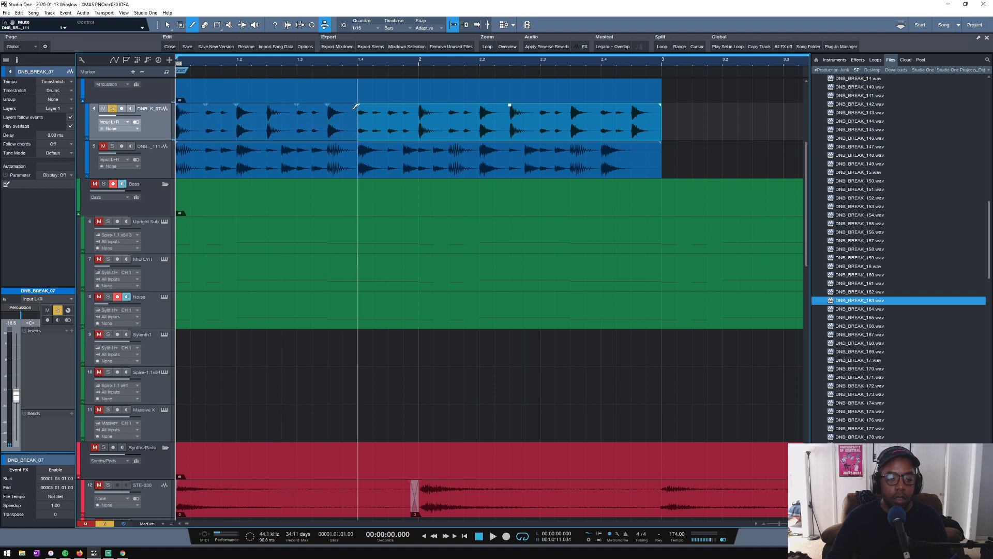
left_click(419, 109)
- Delete the DNB_BREAK_07 slices that start at bar 1, 1.2, 1.3.3 and bar 2
key("1")
key("Delete")
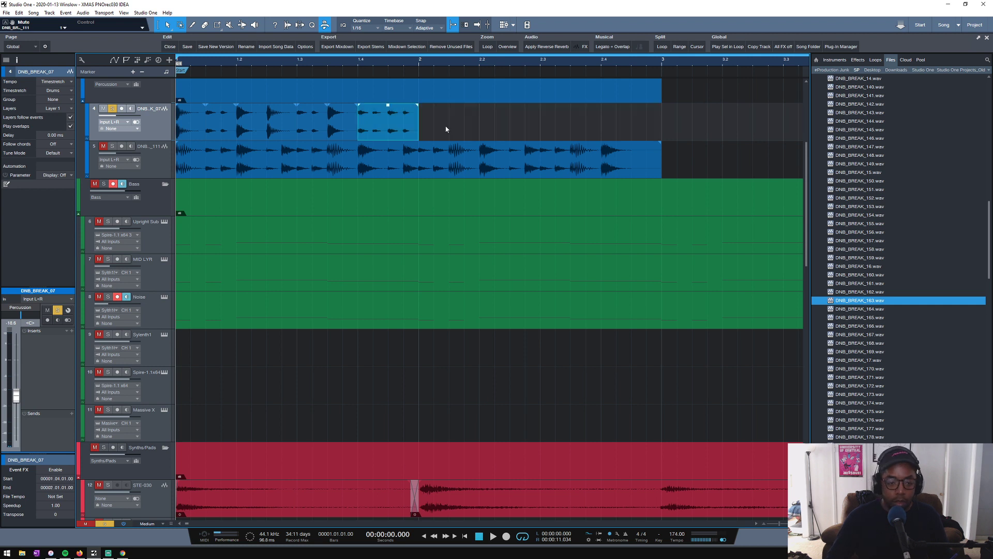
left_click(349, 134)
left_click(244, 135, "shift")
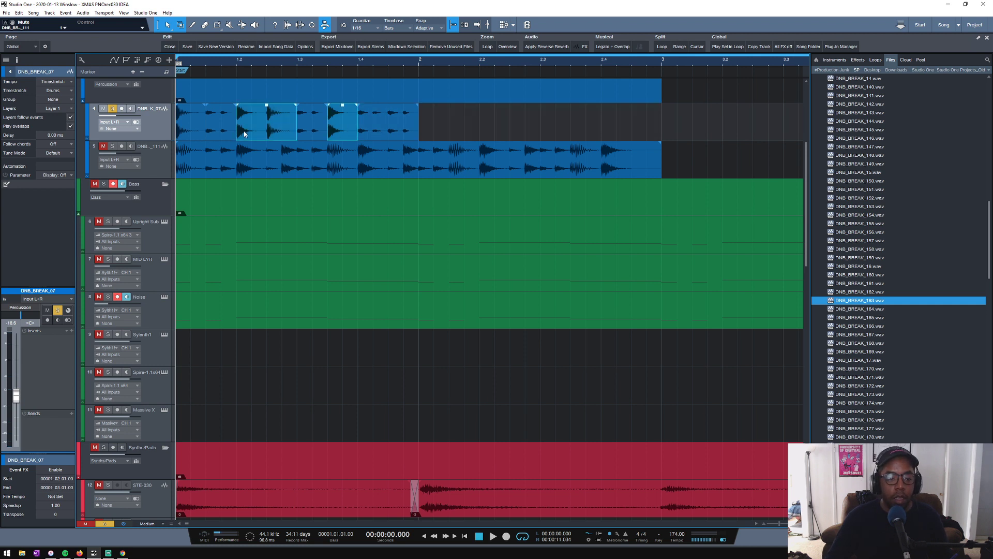
key("Delete")
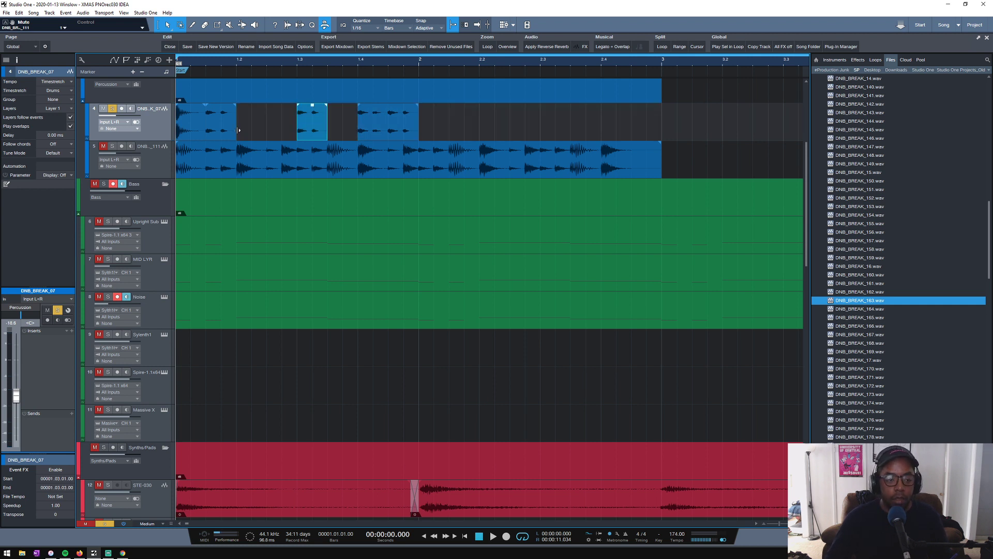
left_click(188, 139)
key("Delete")
- Play back the edited DNB_BREAK_07 break from the start and select its three remaining slices
key("space")
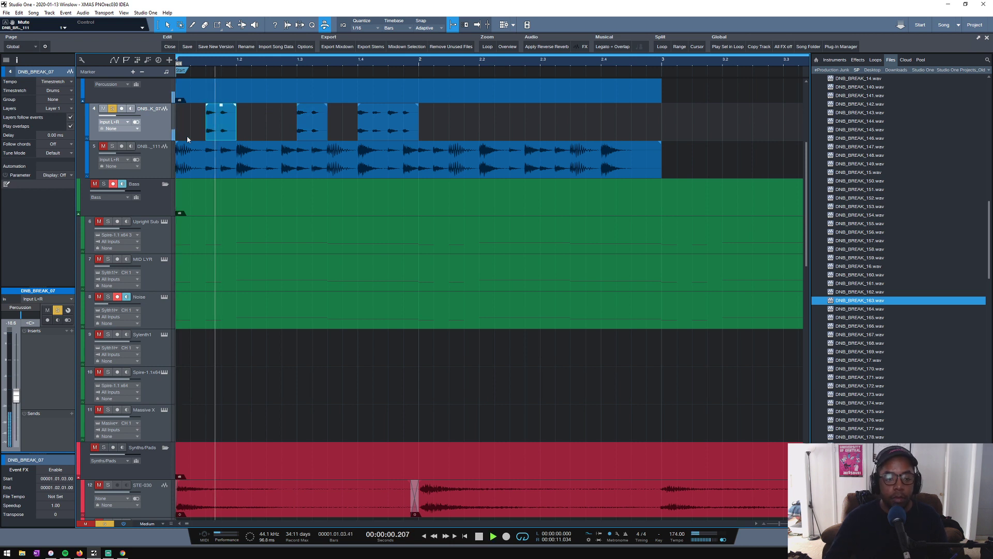
key("space")
left_click(148, 118)
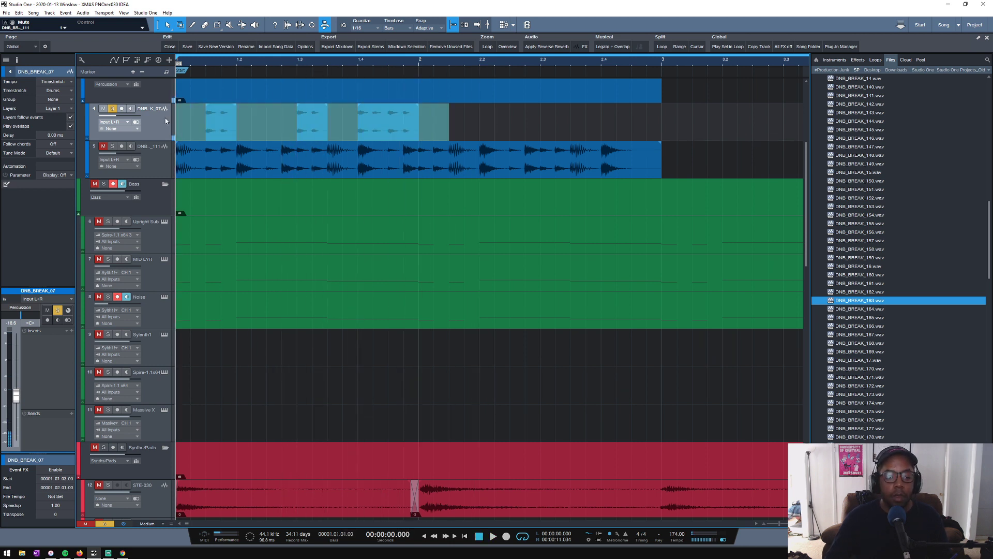
key("space")
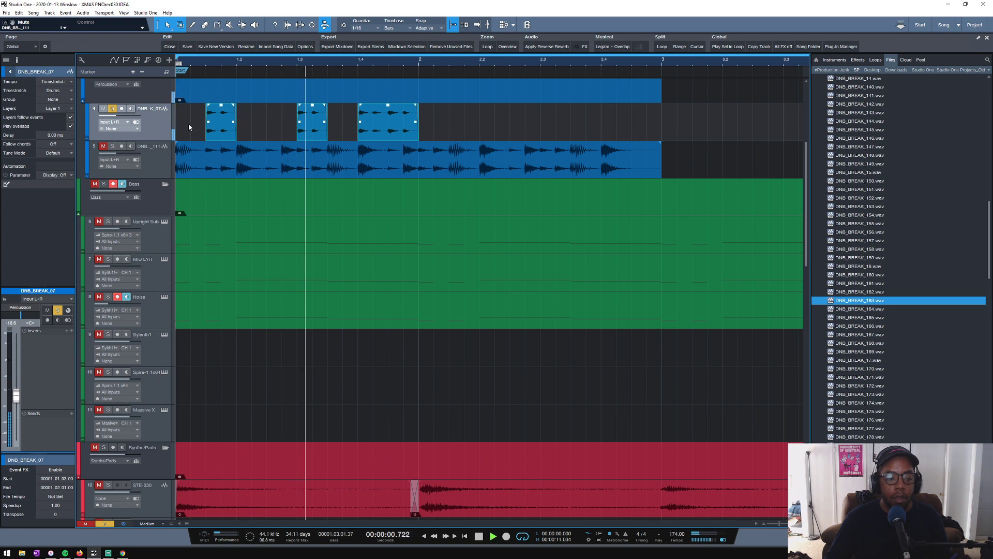
key("space")
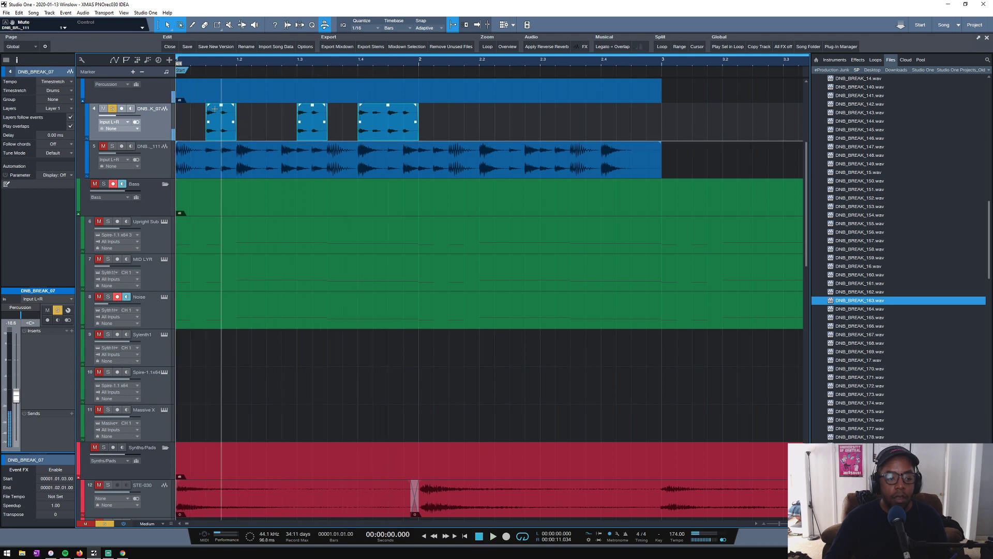
- Play DNB_BREAK_07 from the start, add the DNB_BREAK_111 track to the solo and play both breaks together
left_click(191, 126)
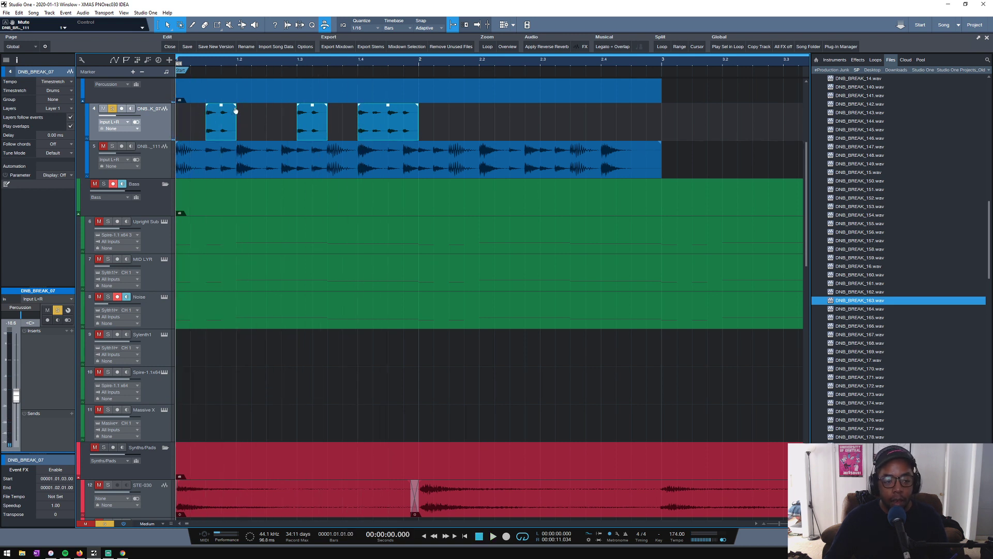
key("space")
key("space")
left_click(111, 146)
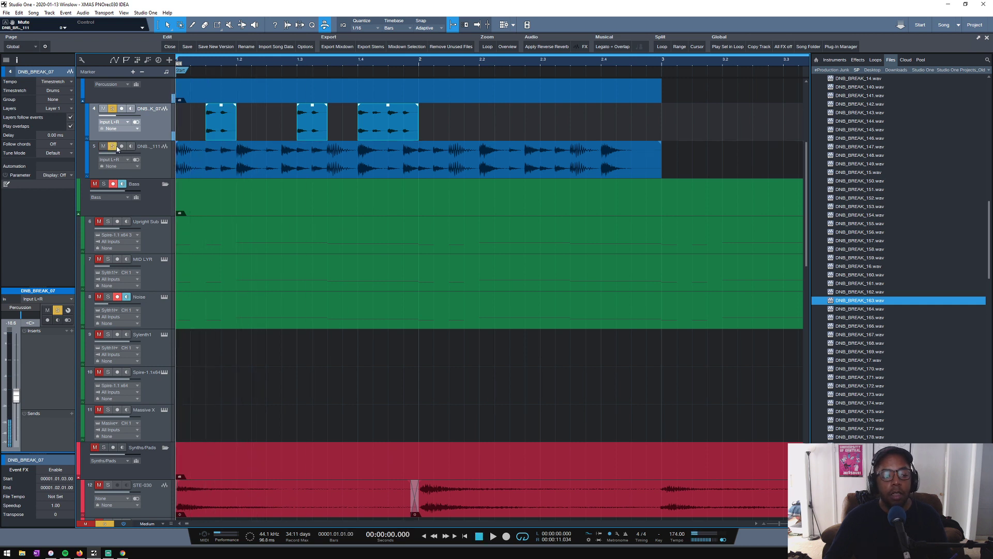
- Take DNB_BREAK_07 out of solo and play the opening of DNB_BREAK_111 on its own
key("space")
key("space")
key("s")
key("space")
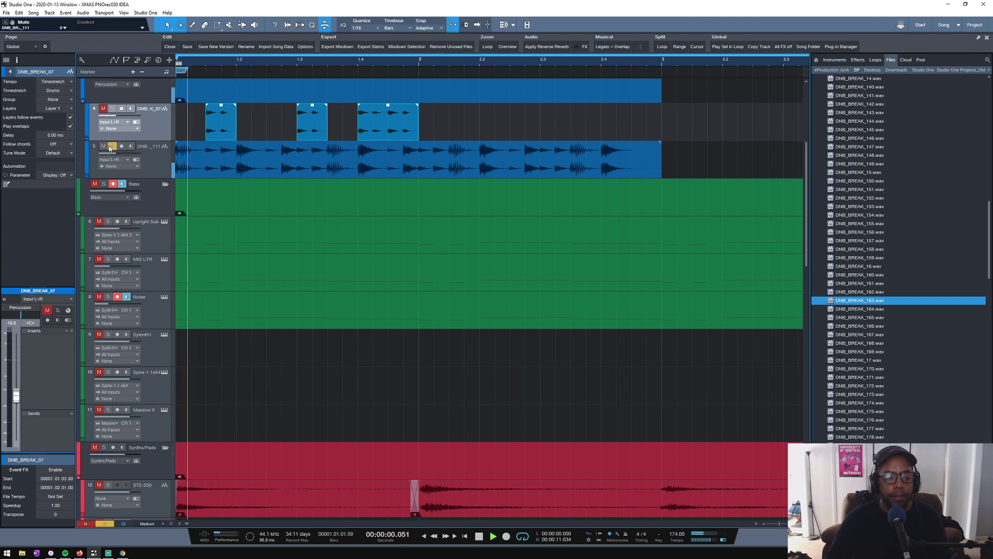
key("space")
key("space")
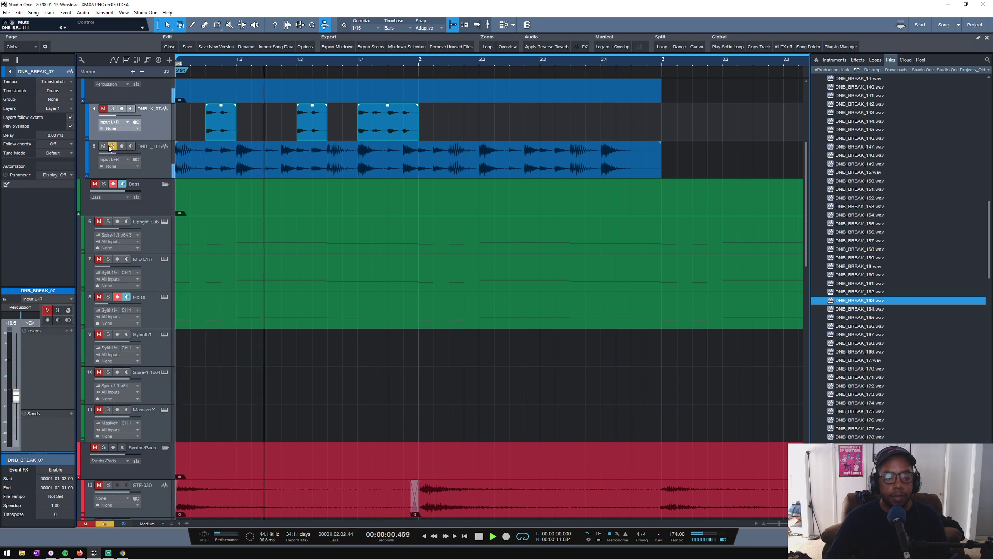
key("space")
key("space")
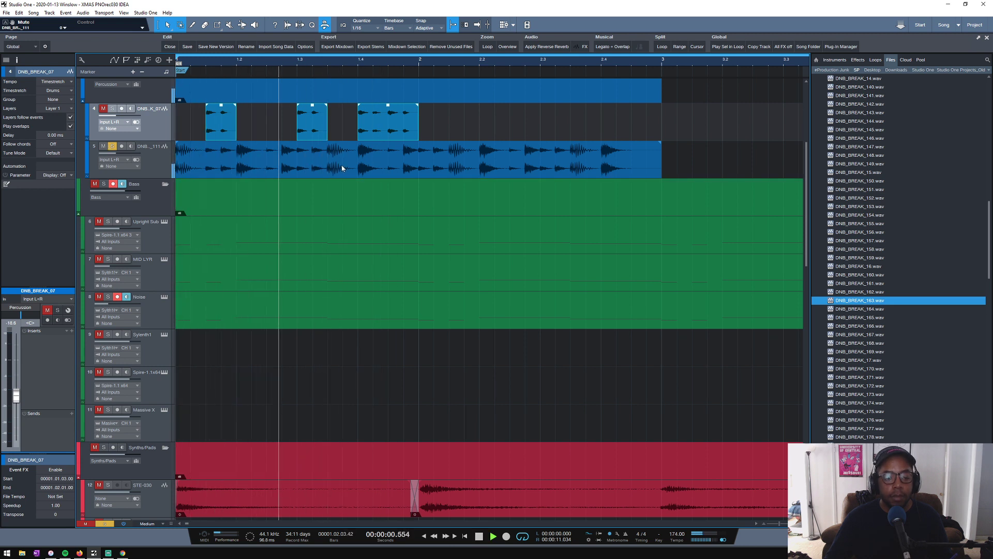
key("space")
- Split the DNB_BREAK_111 clip at 1.4 and 1.3, delete the slice between them and play the result
key("3")
left_click(356, 164)
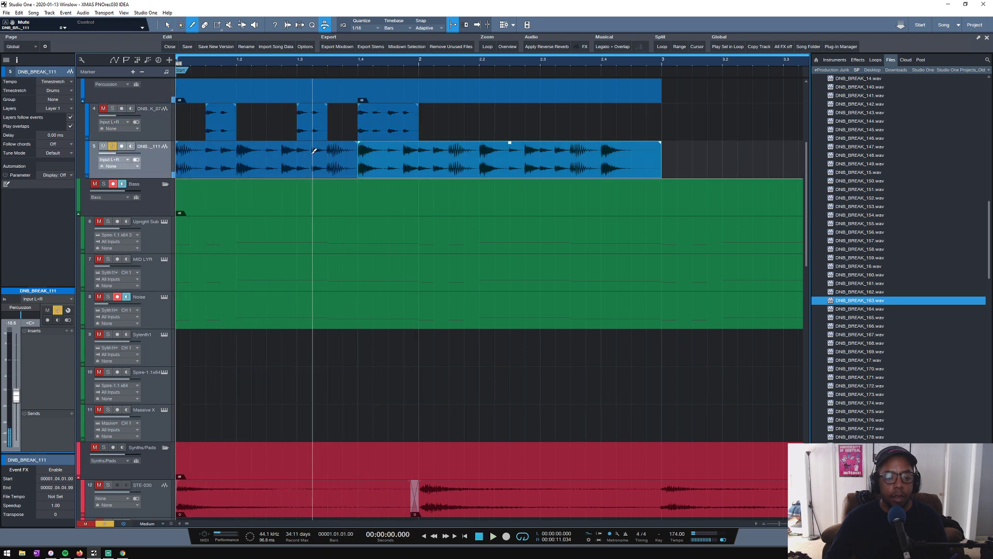
left_click(299, 154)
key("Delete")
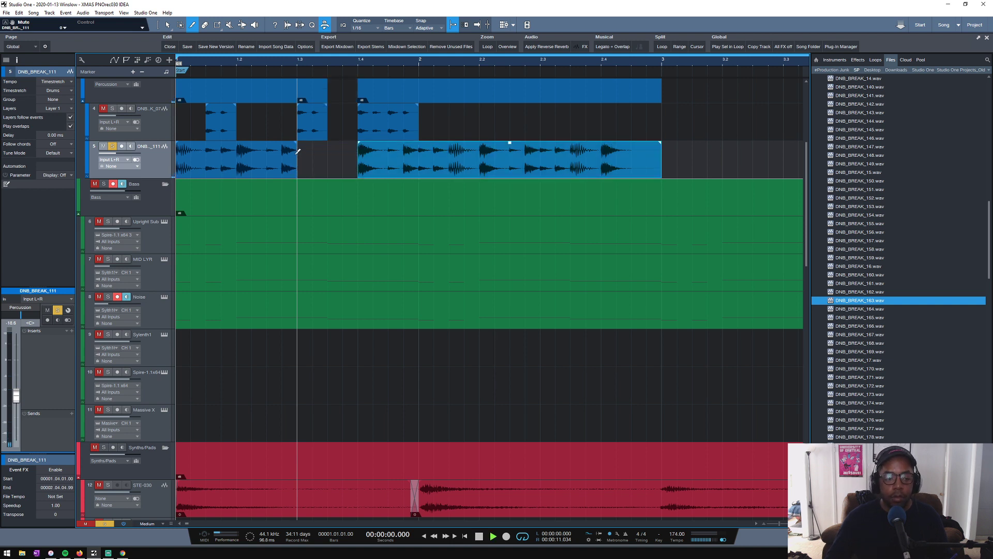
key("space")
key("1")
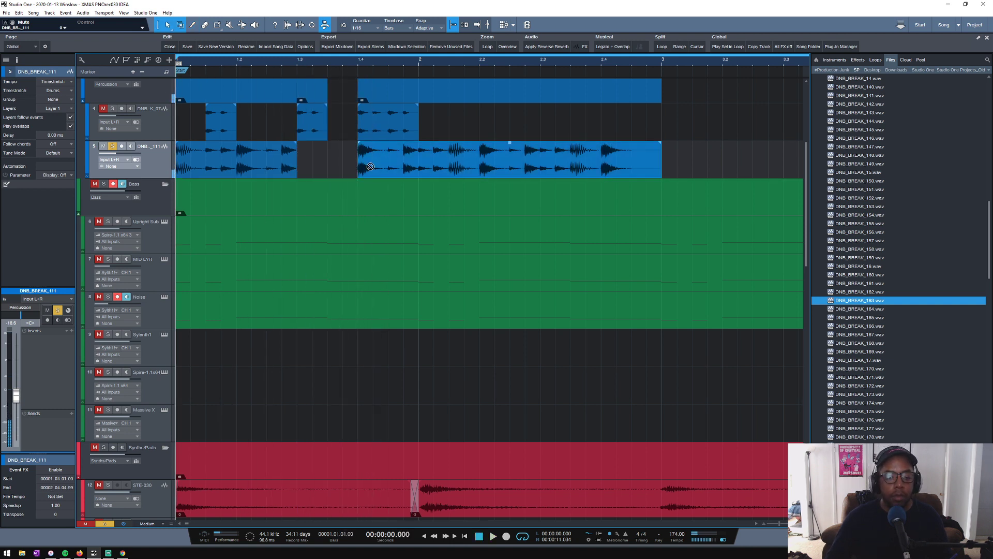
- Move the remaining later DNB_BREAK_111 slice to start at 1.3.3, split it at bar 2 and delete everything after
left_click_drag(370, 166, 341, 168)
key("3")
left_click(420, 161)
key("1")
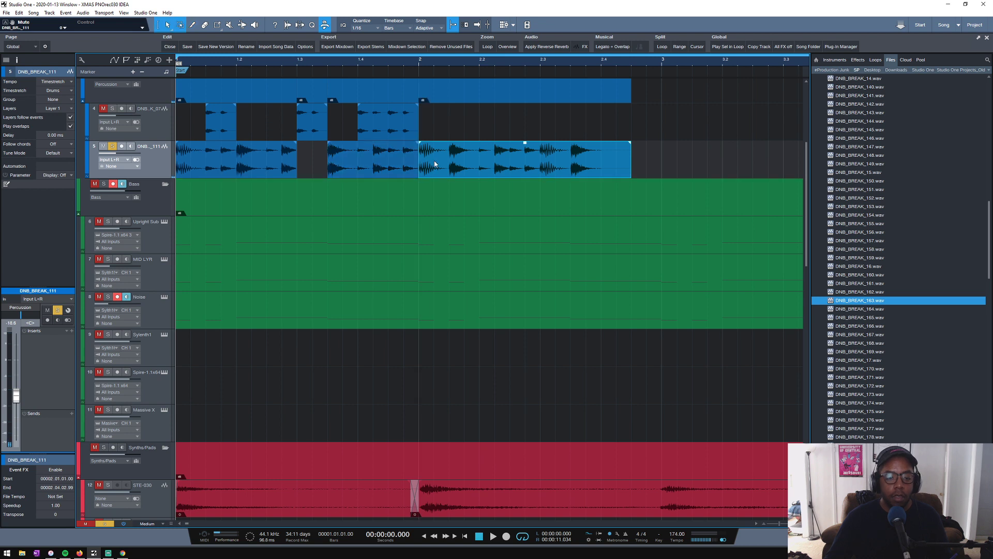
key("Delete")
- Extend the first DNB_BREAK_111 slice to 1.3.3, shorten the loop range to end at bar 2 and play the loop
key("space")
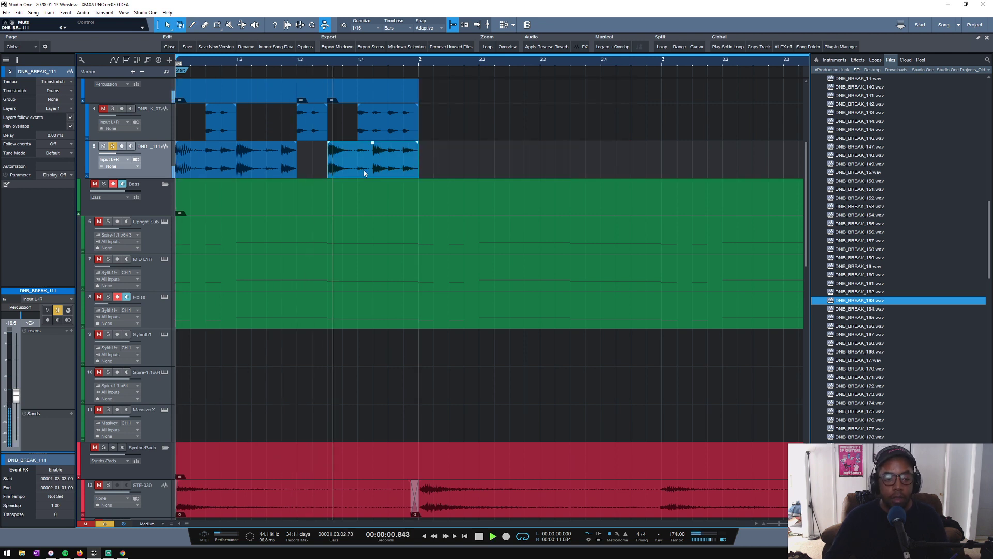
key("space")
left_click_drag(298, 159, 327, 161)
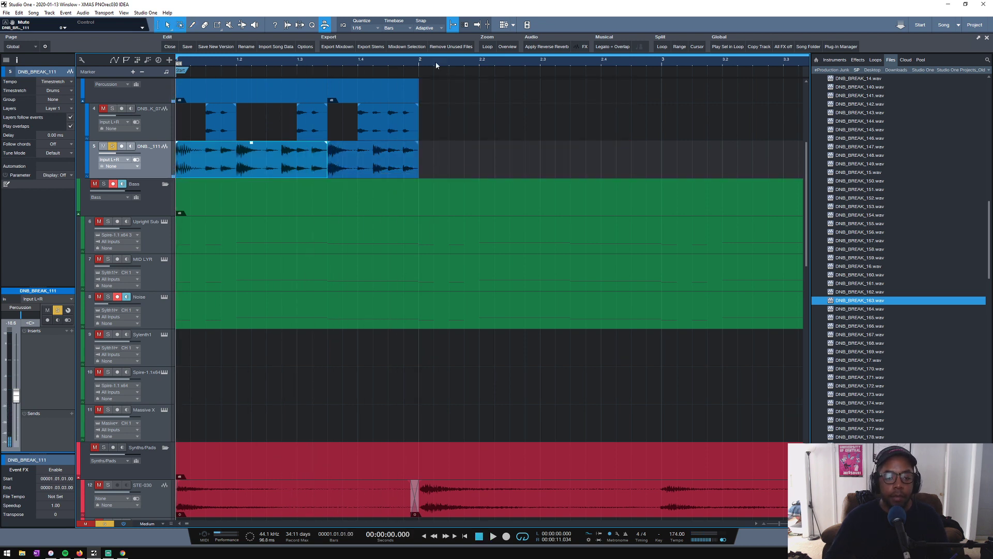
left_click_drag(419, 56, 68, 46)
key("space")
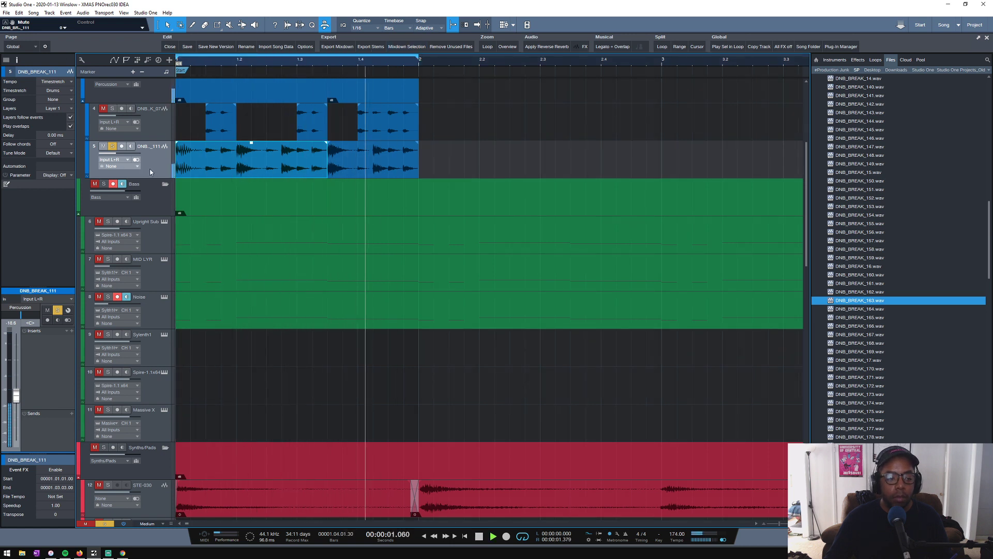
key("space")
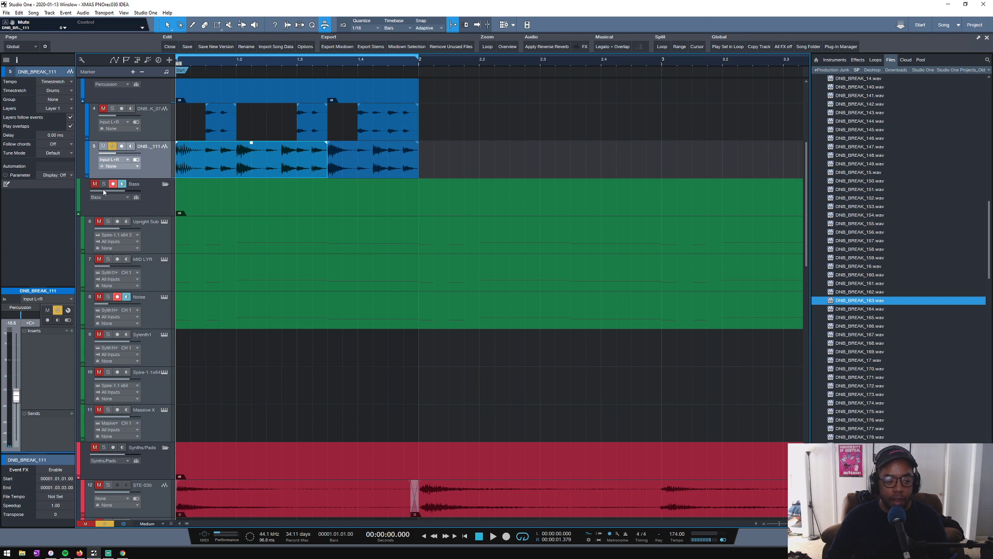
- Insert FabFilter Pro-Q 3 on the DNB_BREAK_111 track while the loop plays
left_click(459, 166)
key("space")
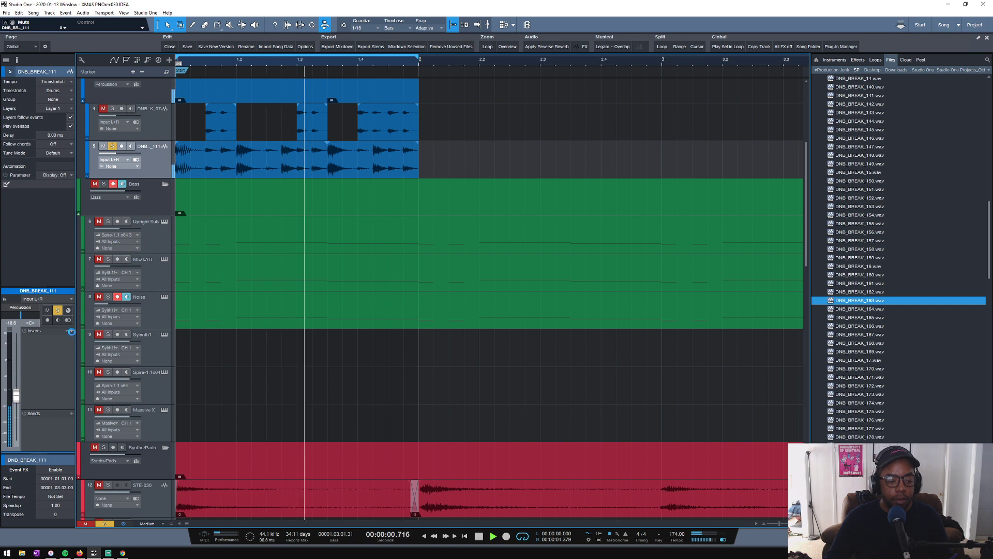
left_click(71, 331)
left_click(116, 172)
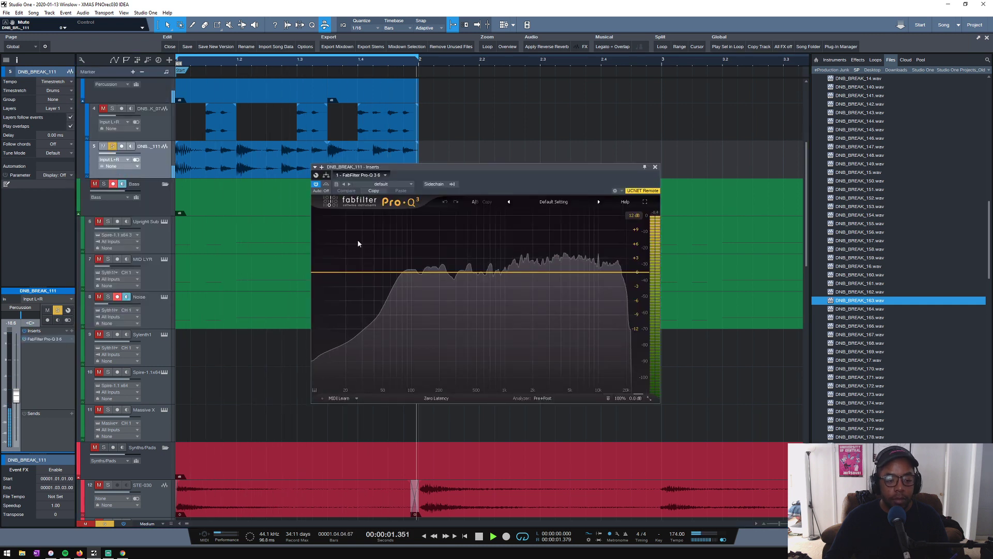
- Add a low cut at about 274 Hz with an 18 dB/oct slope to DNB_BREAK_111 and close the equalizer
left_click_drag(317, 276, 453, 278)
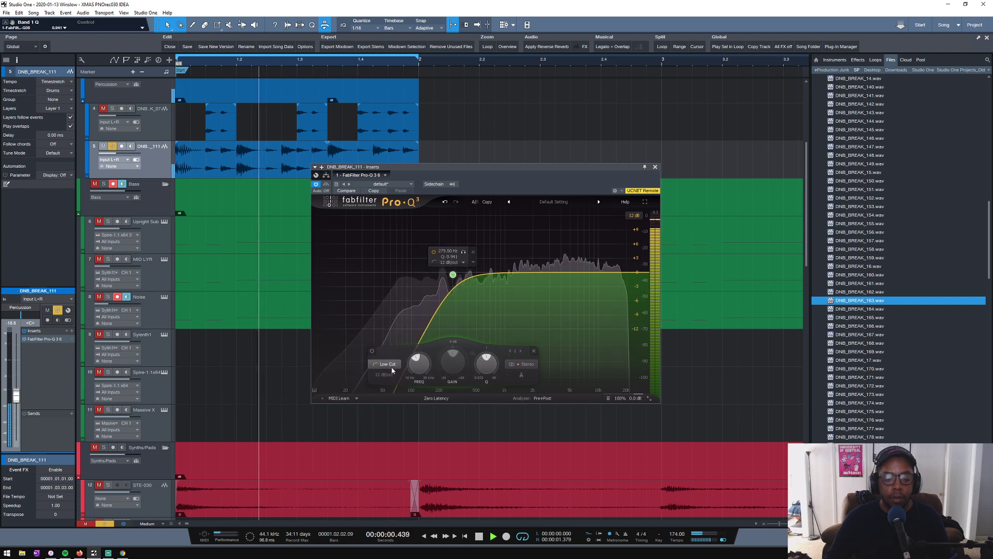
scroll(383, 375, "up", 1)
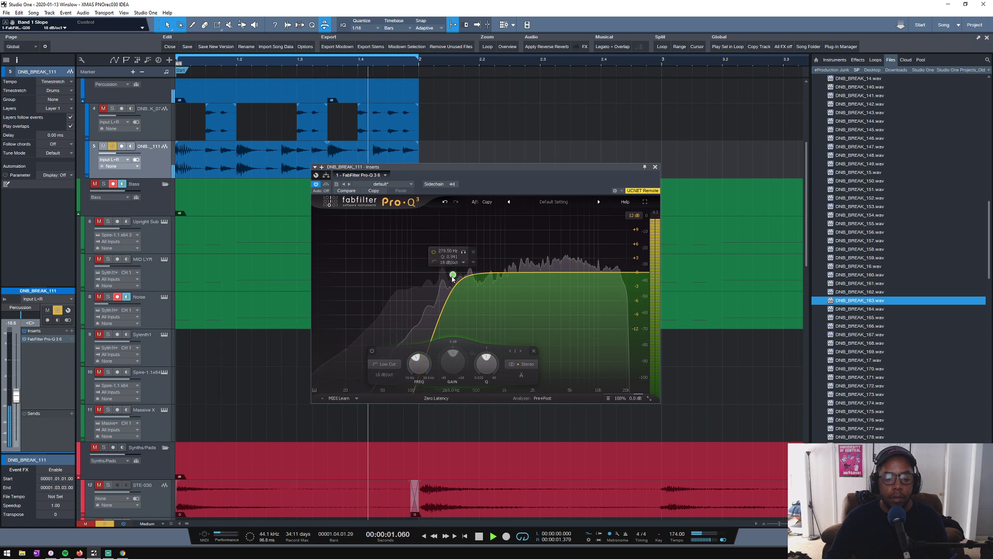
left_click_drag(451, 273, 453, 277)
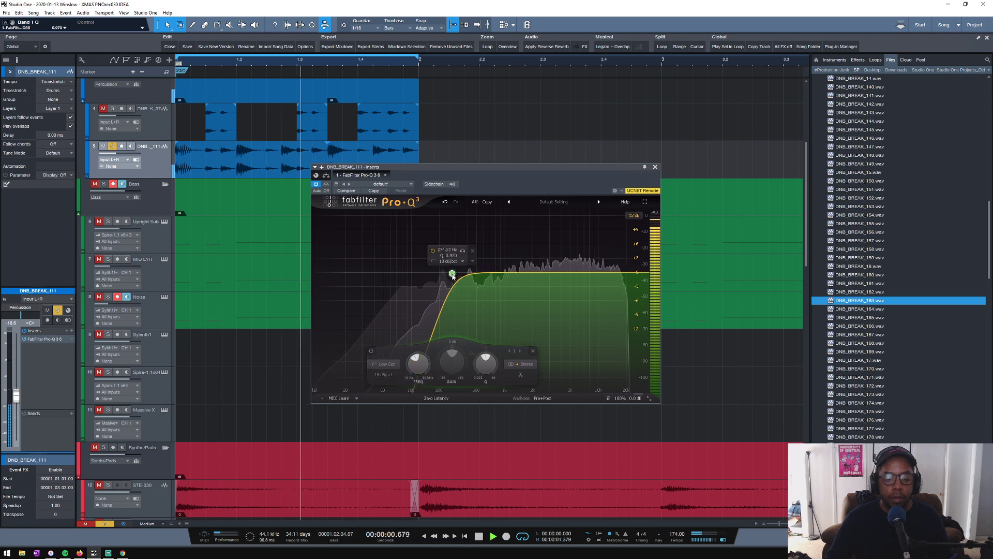
left_click(655, 166)
key("space")
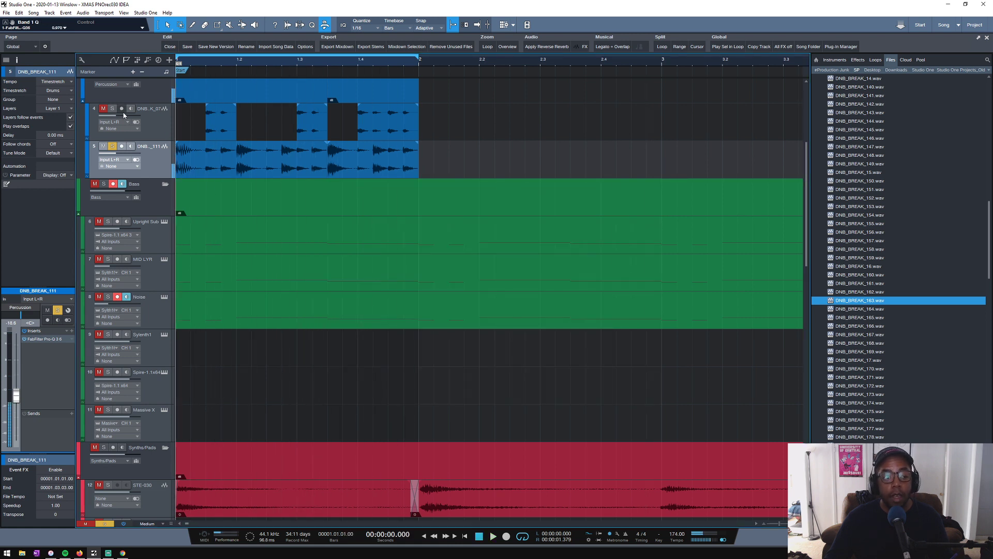
- Play both breaks soloed together, then leave only DNB_BREAK_07 soloed
left_click(112, 109)
key("space")
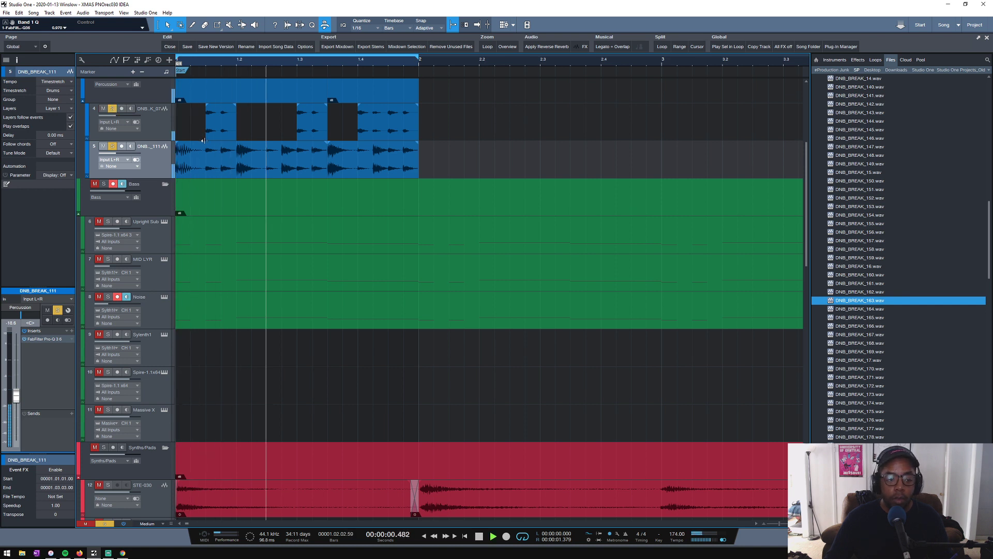
left_click(111, 109, "alt")
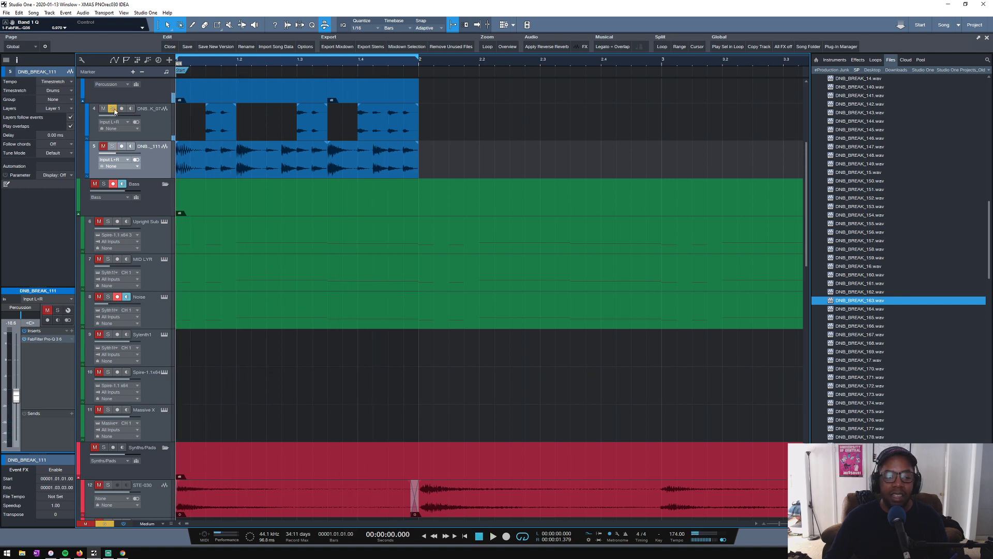
key("space")
- Insert FabFilter Pro-Q 3 on the DNB_BREAK_07 track and start playback
left_click(150, 125)
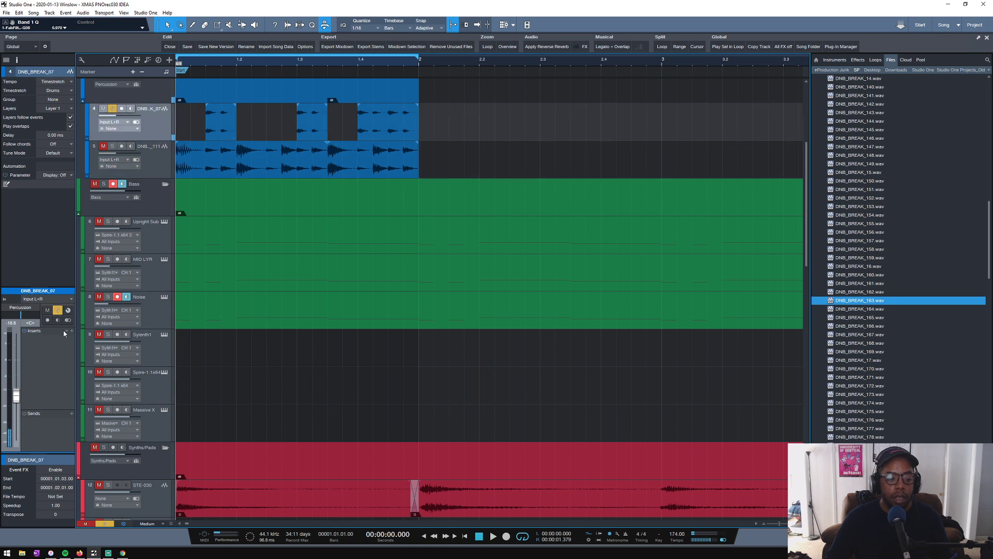
left_click(73, 330)
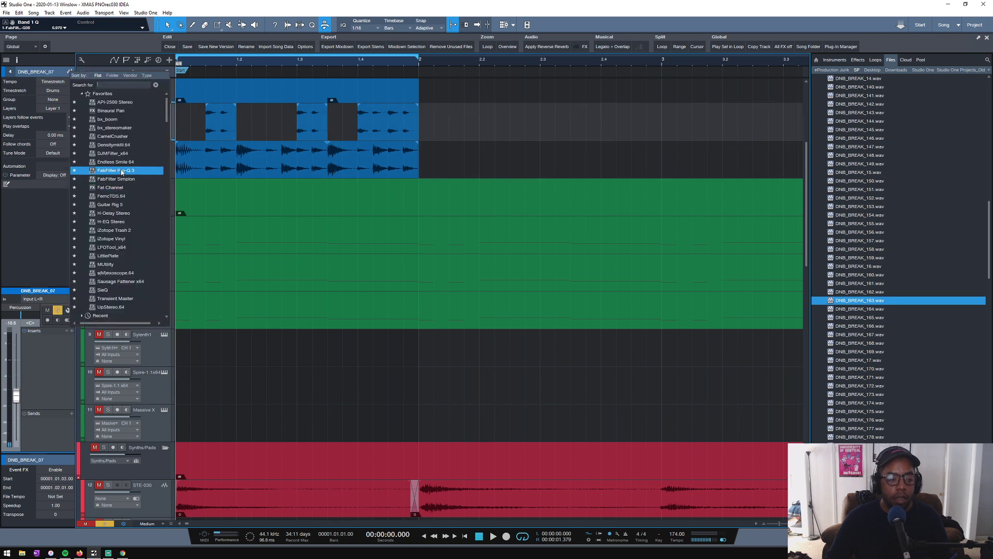
left_click(98, 170)
key("space")
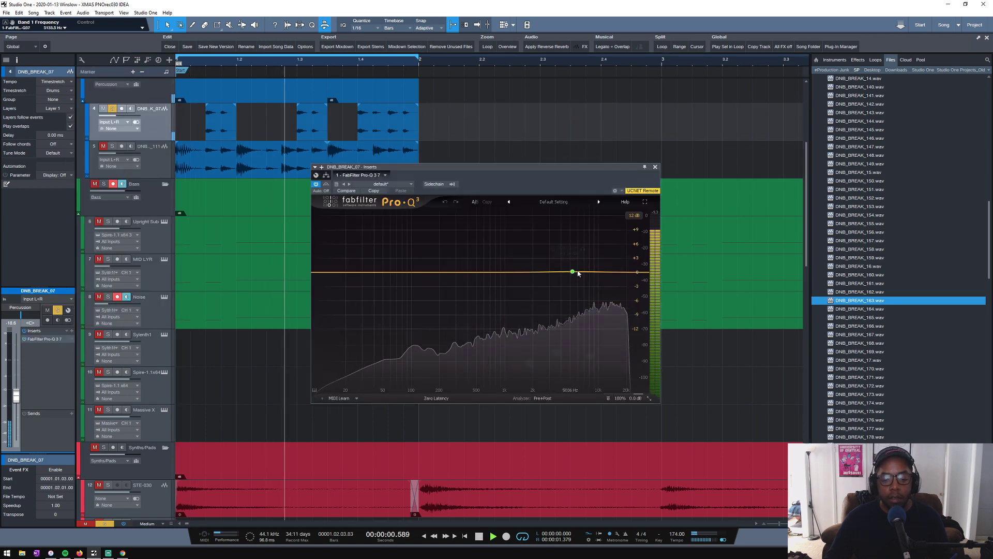
- Adjust a high-frequency band and add a low cut in the DNB_BREAK_07 equalizer, then stop playback and close it
left_click_drag(576, 270, 597, 277)
scroll(600, 223, "up", 5)
left_click_drag(321, 272, 488, 279)
key("space")
left_click(655, 167)
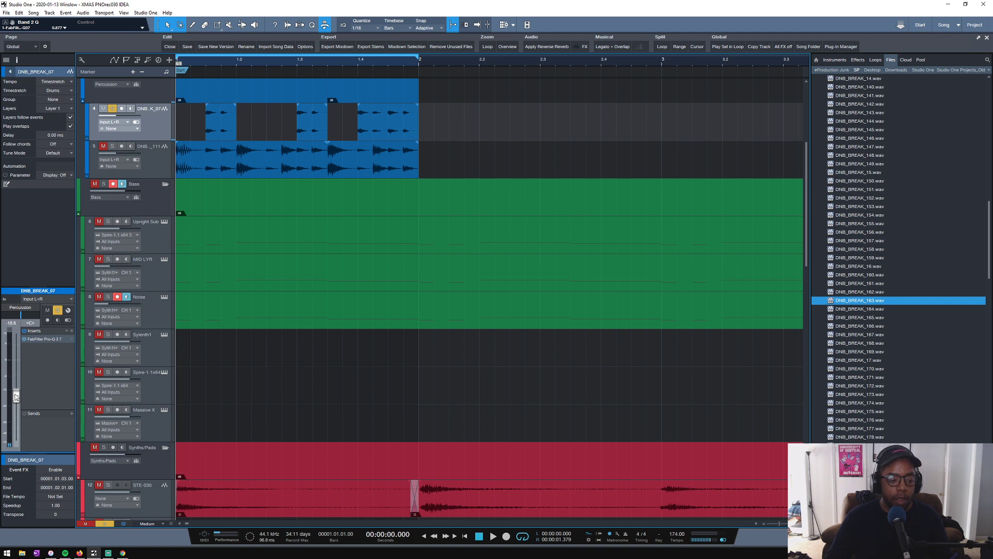
- Lower the DNB_BREAK_07 volume to about -20.8 dB and play it soloed together with DNB_BREAK_111
left_click_drag(16, 397, 17, 398)
left_click(113, 147)
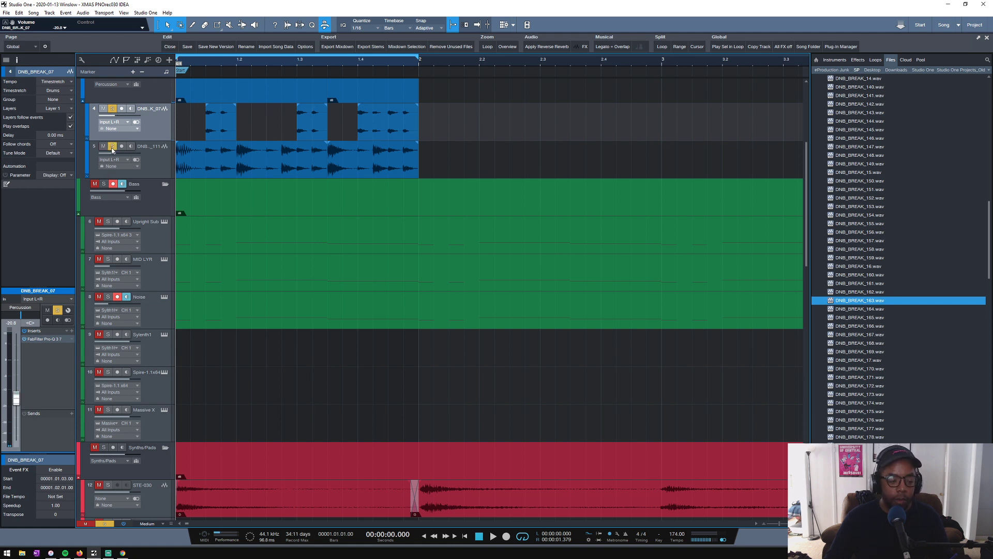
key("space")
key("shift+w")
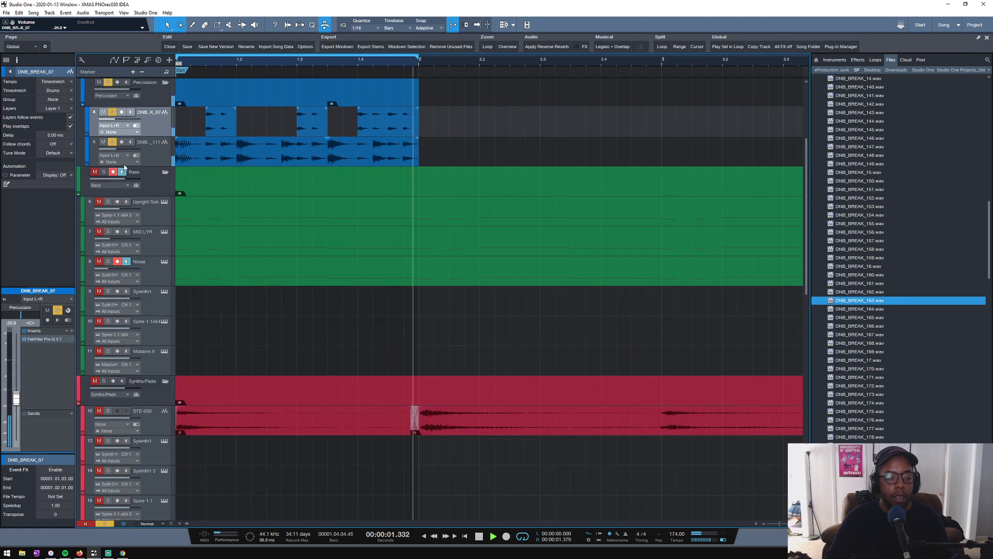
- Solo the Bass folder alongside the breaks, listen to the loop and select the DNB_BREAK_111 track
left_click(103, 172)
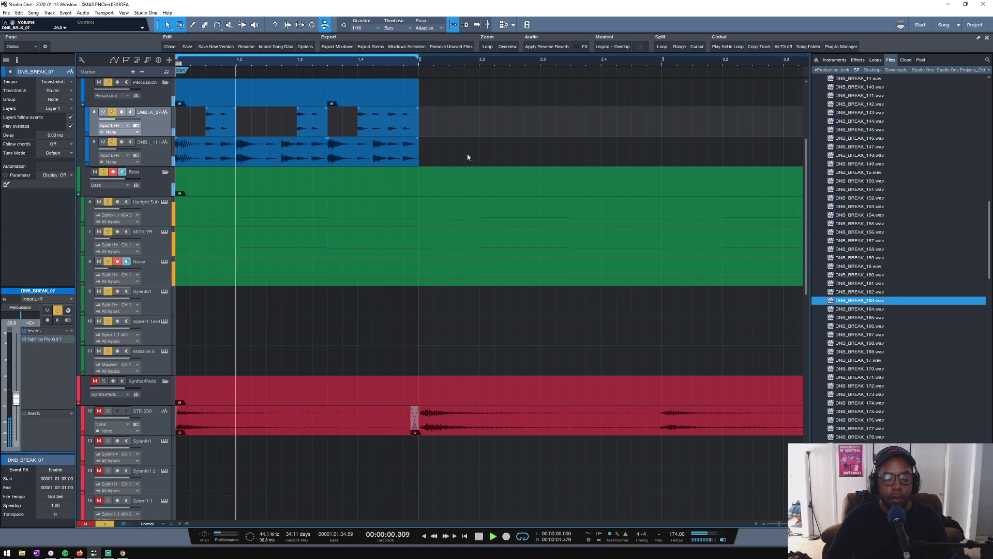
left_click(152, 161)
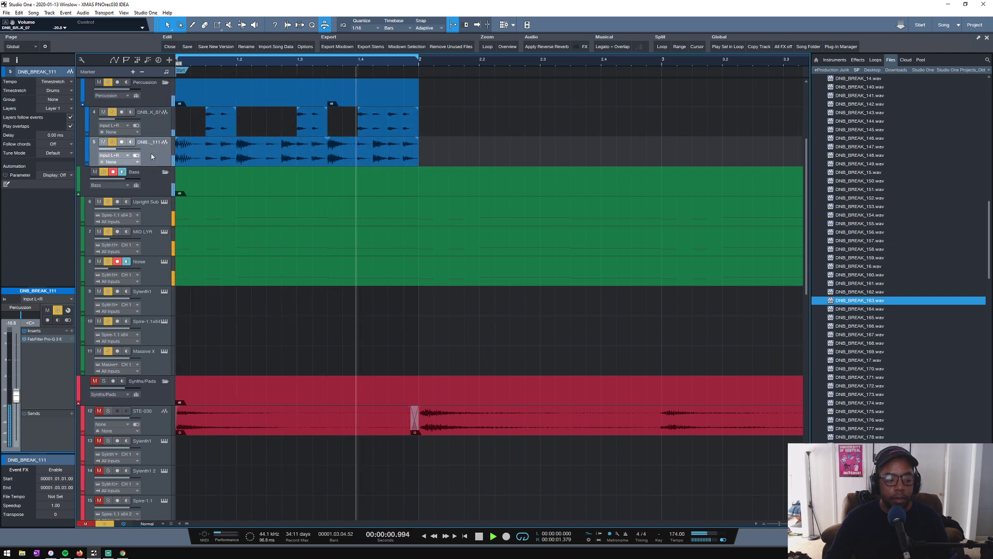
key("space")
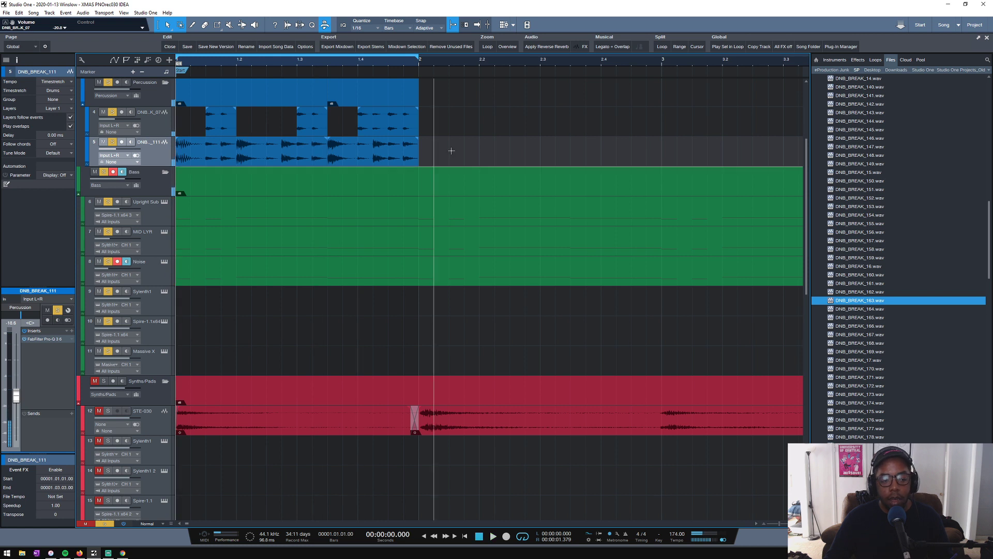
- Audition breakbeat samples between DNB_BREAK_165 and DNB_BREAK_18 in the sample list
left_click(871, 317)
left_click(862, 343)
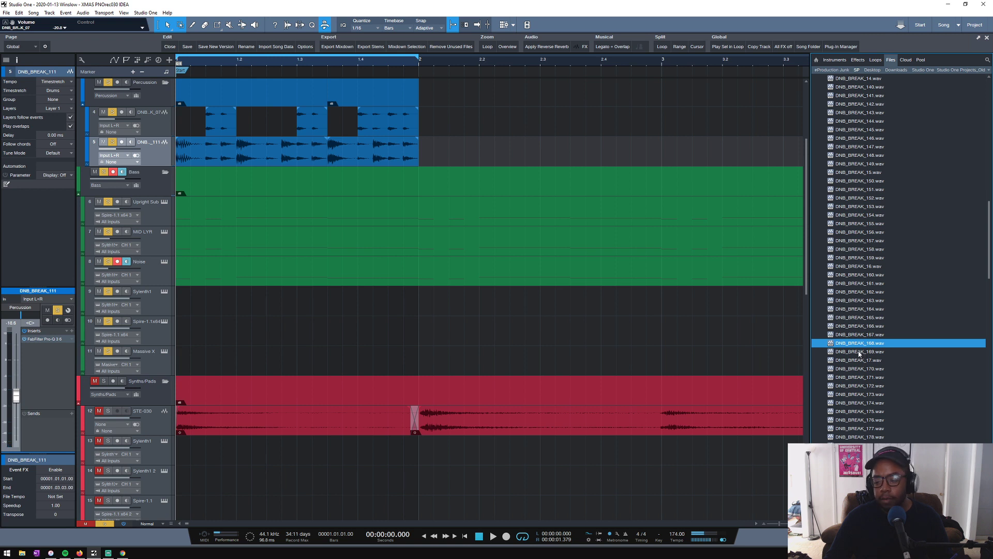
left_click(860, 352)
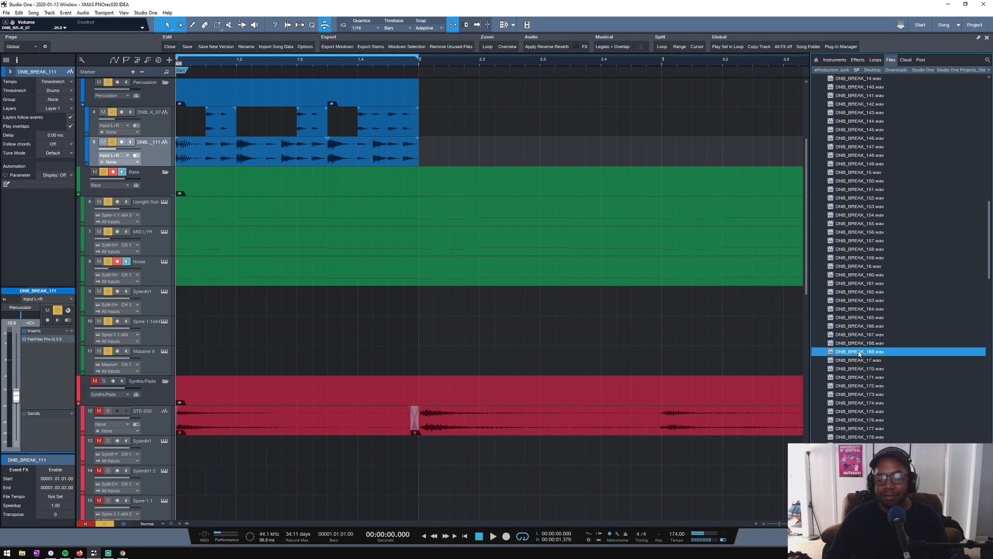
left_click(858, 361)
scroll(888, 315, "down", 2)
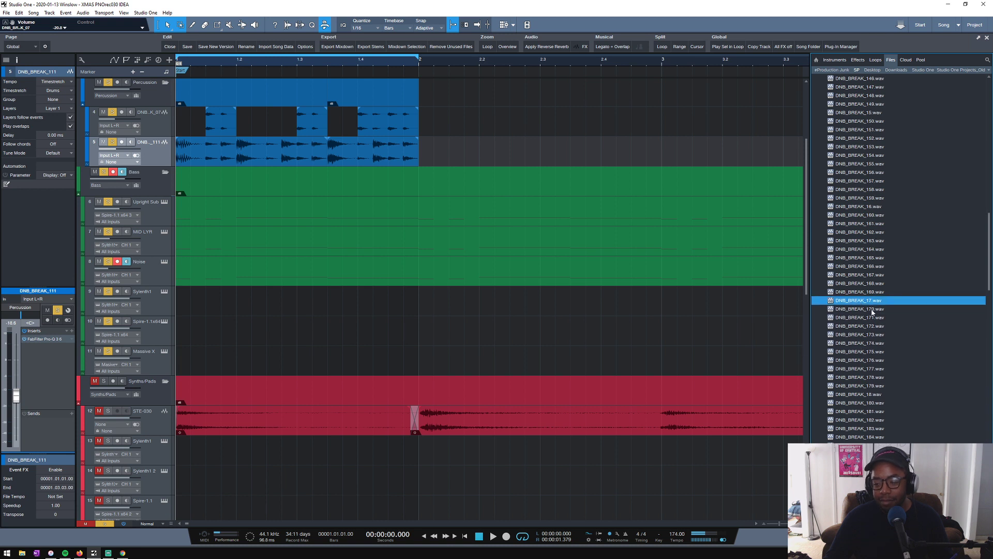
left_click(872, 309)
left_click(872, 326)
left_click(867, 344)
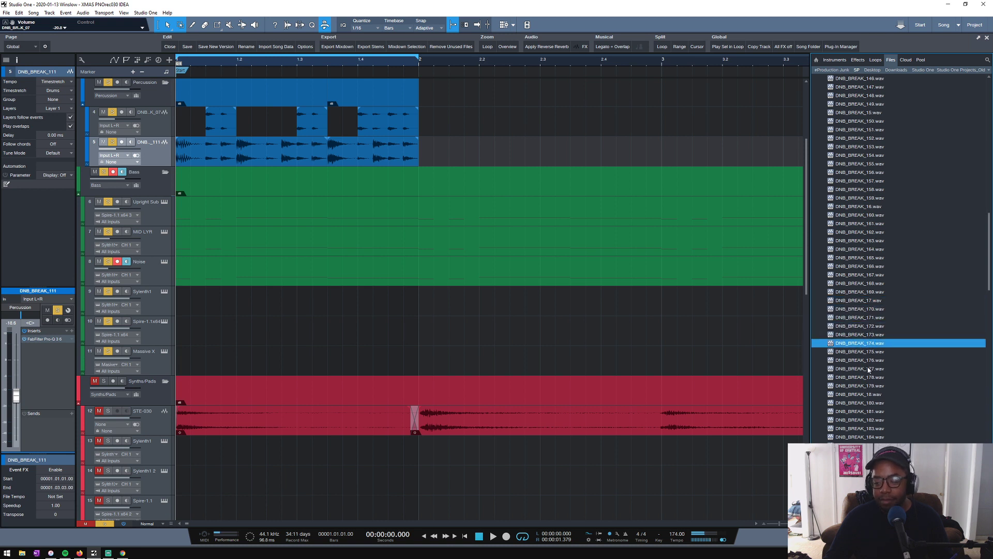
left_click(869, 369)
left_click(867, 386)
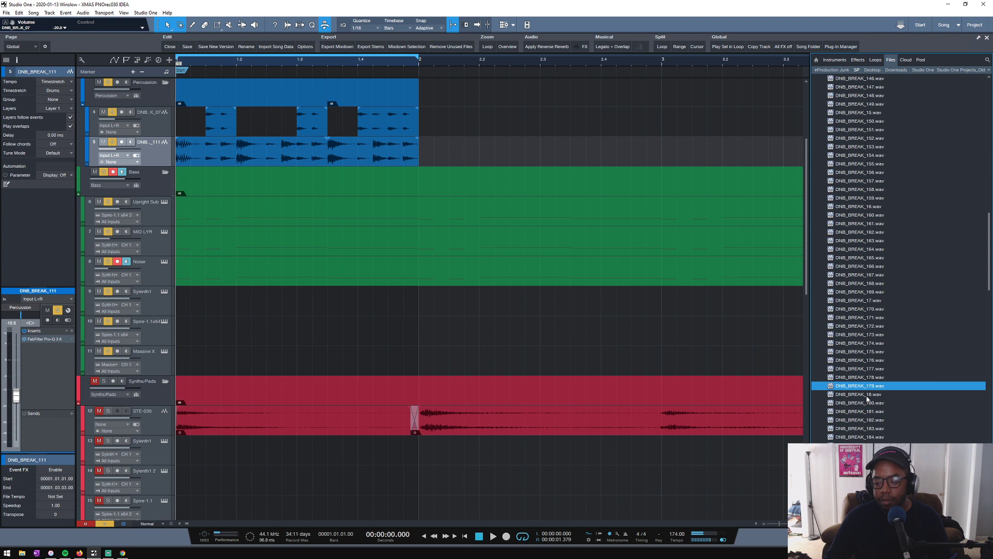
left_click(866, 396)
- Audition further breakbeat samples between DNB_BREAK_180 and DNB_BREAK_190
scroll(873, 381, "down", 2)
left_click(869, 336)
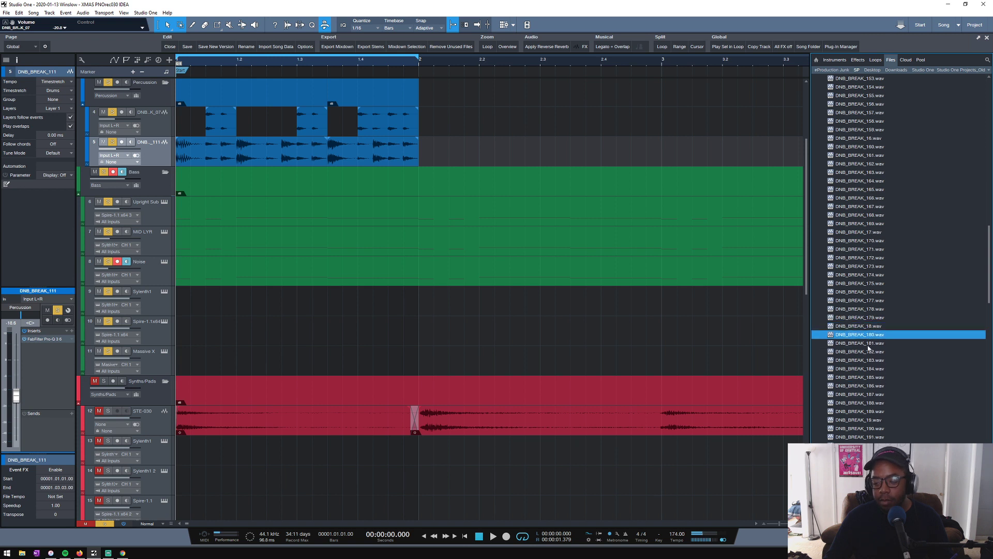
left_click(859, 344)
left_click(858, 352)
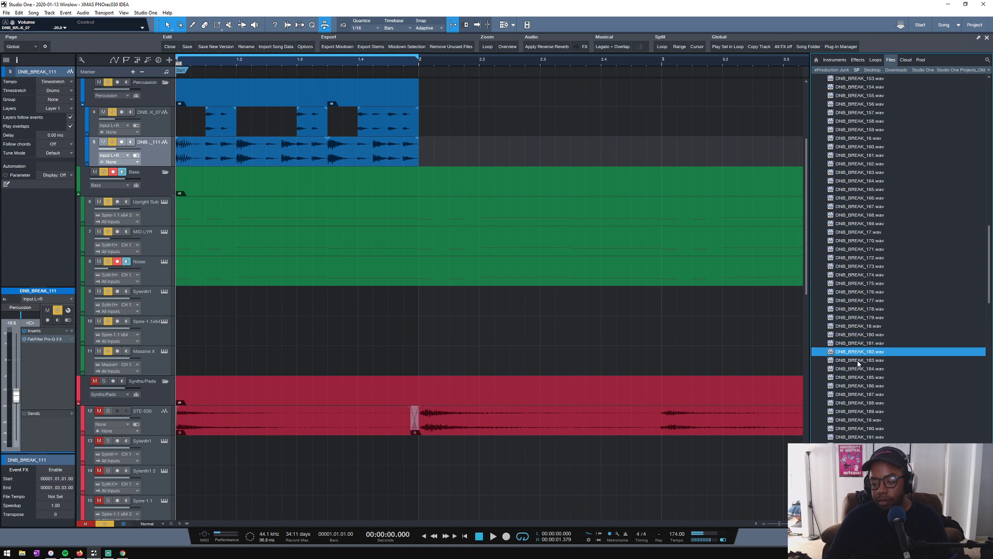
left_click(858, 361)
left_click(860, 385)
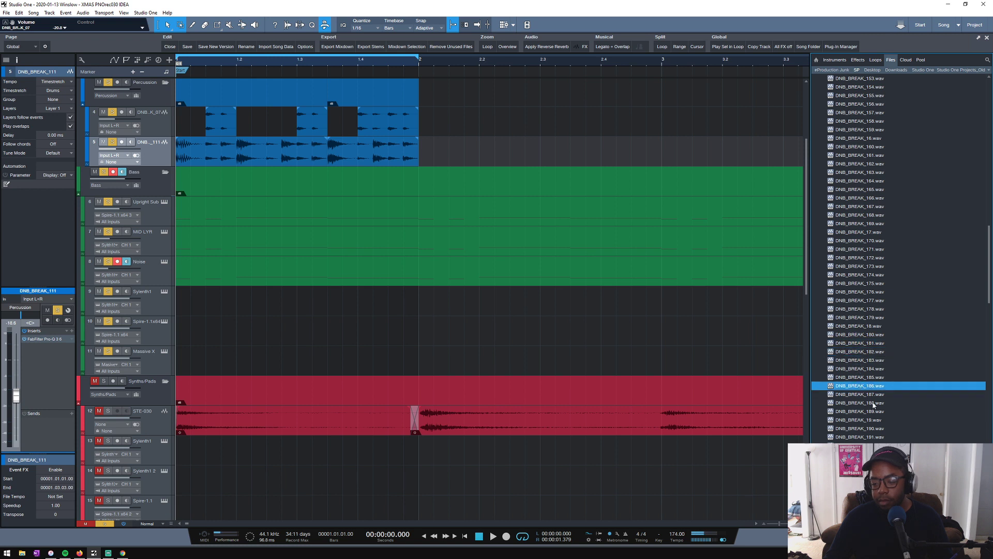
left_click(860, 395)
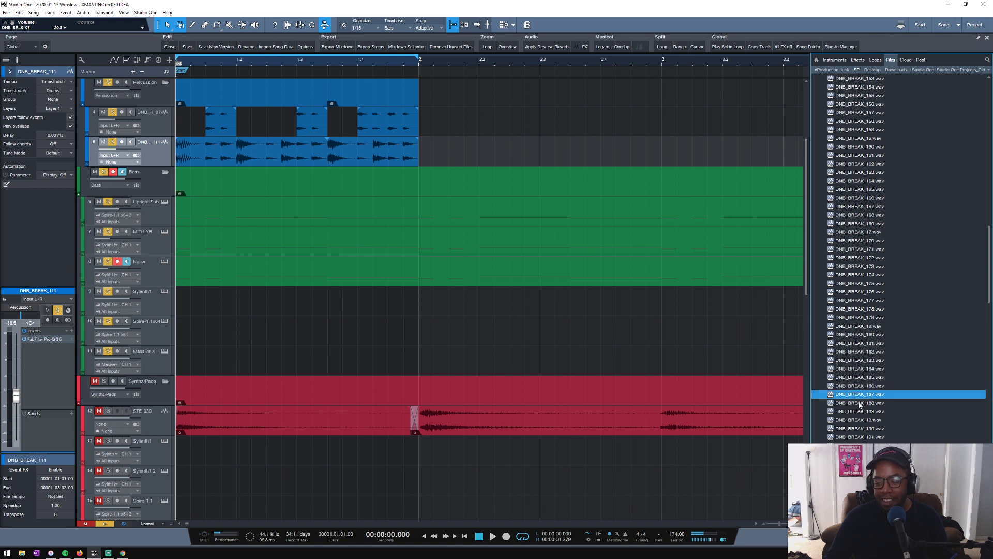
left_click(859, 403)
scroll(870, 373, "down", 3)
left_click(862, 361)
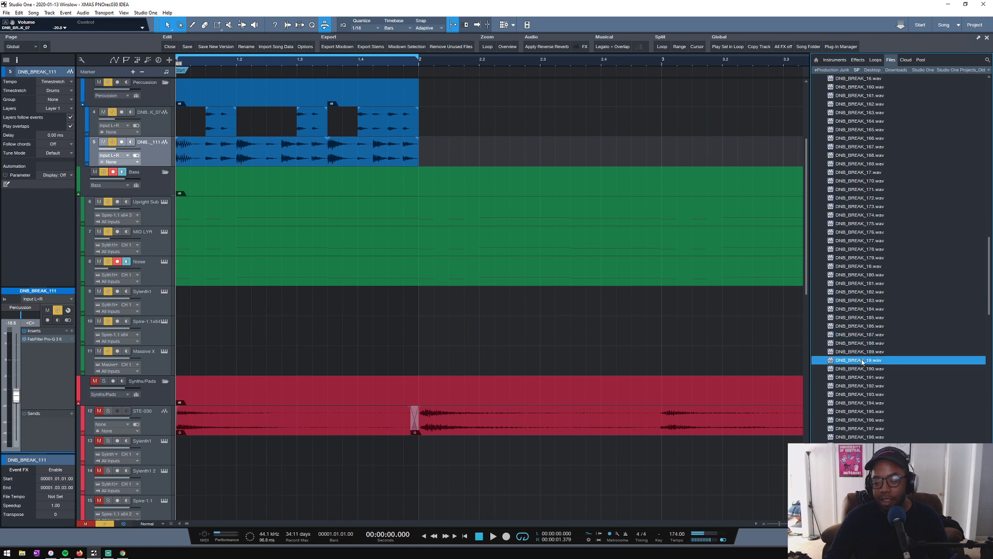
left_click(860, 369)
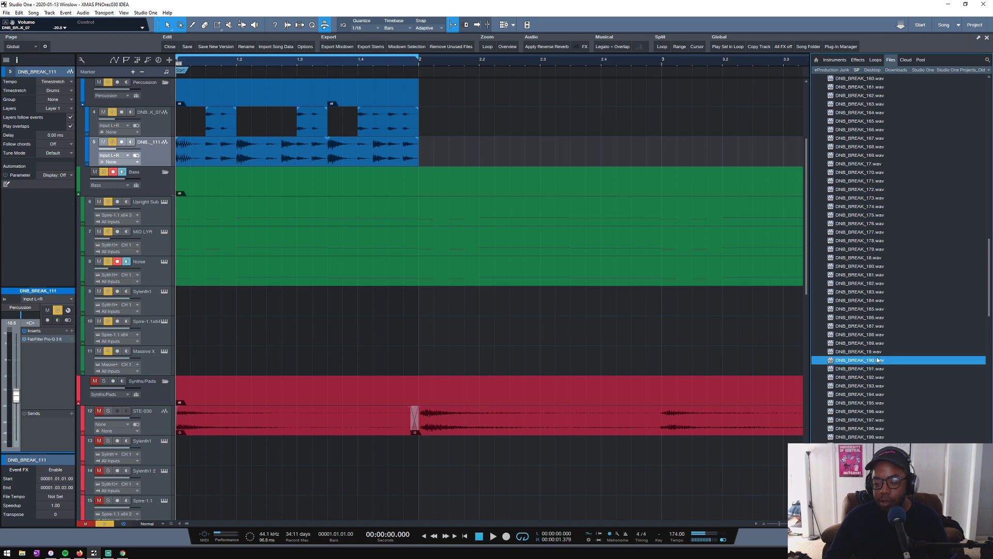
- Play the loop briefly, recheck DNB_BREAK_189 and DNB_BREAK_188, and audition samples 193, 199, 22 and 23
scroll(867, 351, "down", 2)
key("space")
key("space")
left_click(864, 309)
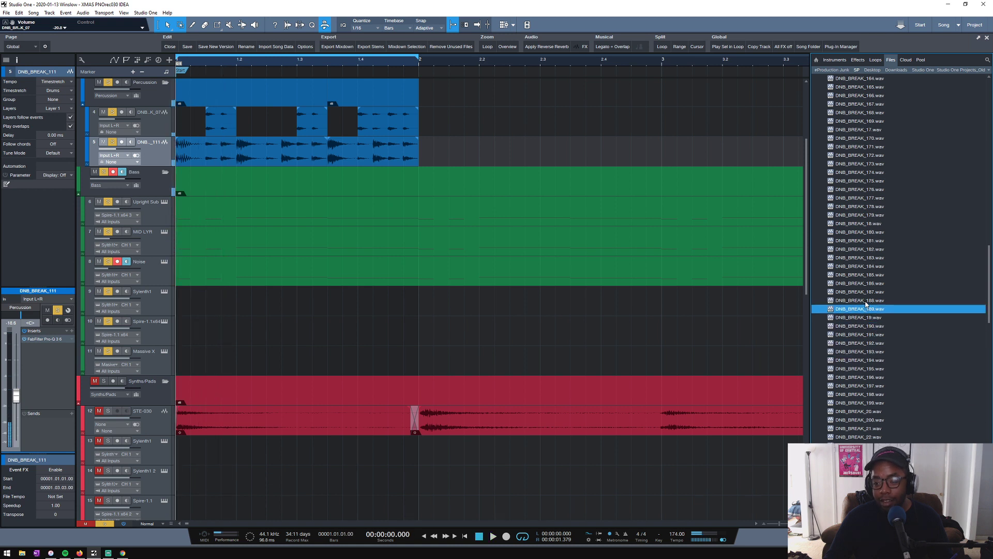
left_click(861, 301)
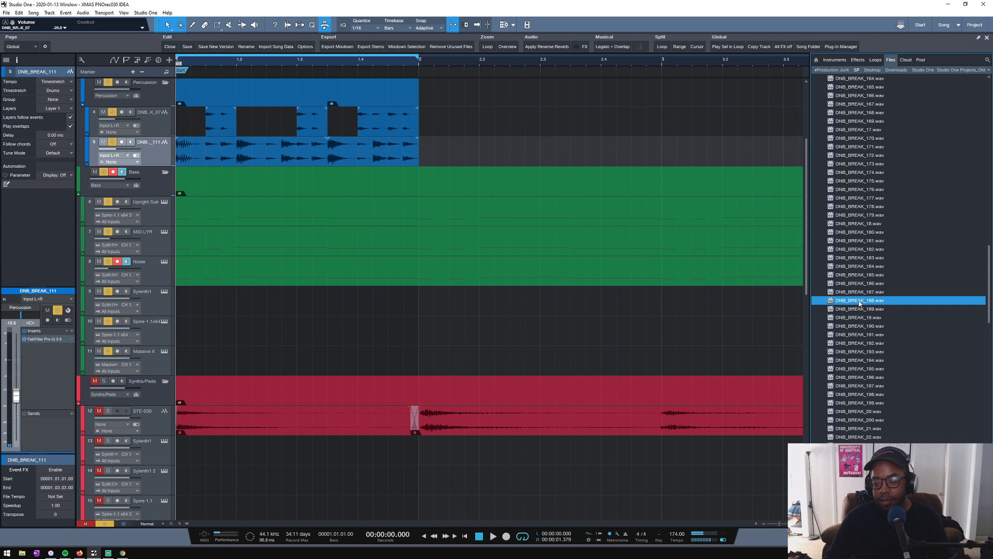
left_click(860, 352)
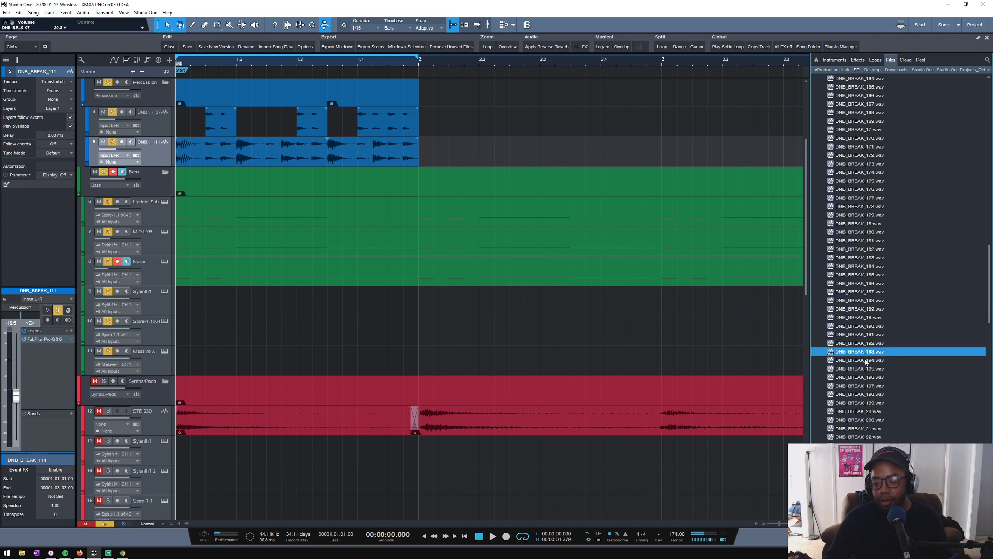
left_click(863, 402)
left_click(862, 436)
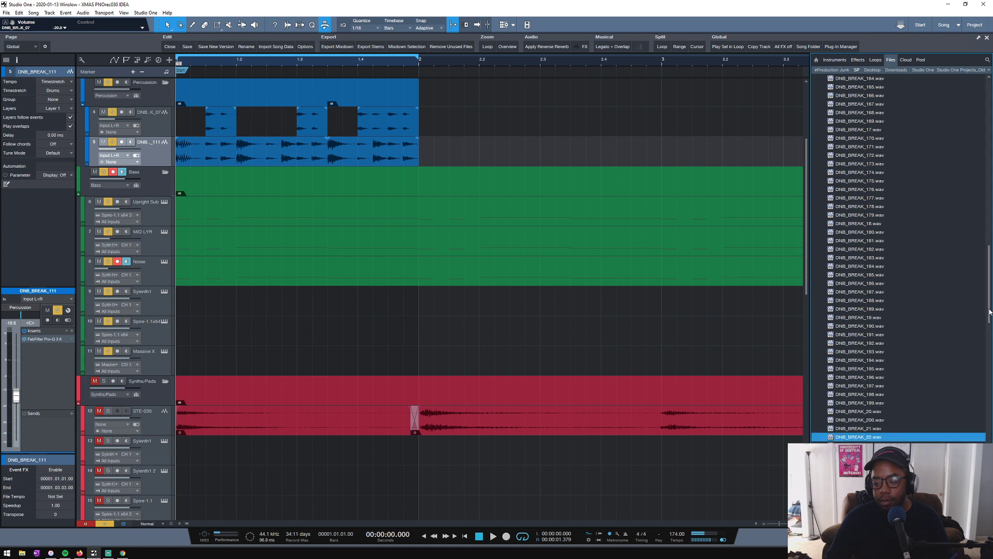
left_click_drag(986, 318, 986, 336)
scroll(881, 252, "down", 3)
left_click(859, 249)
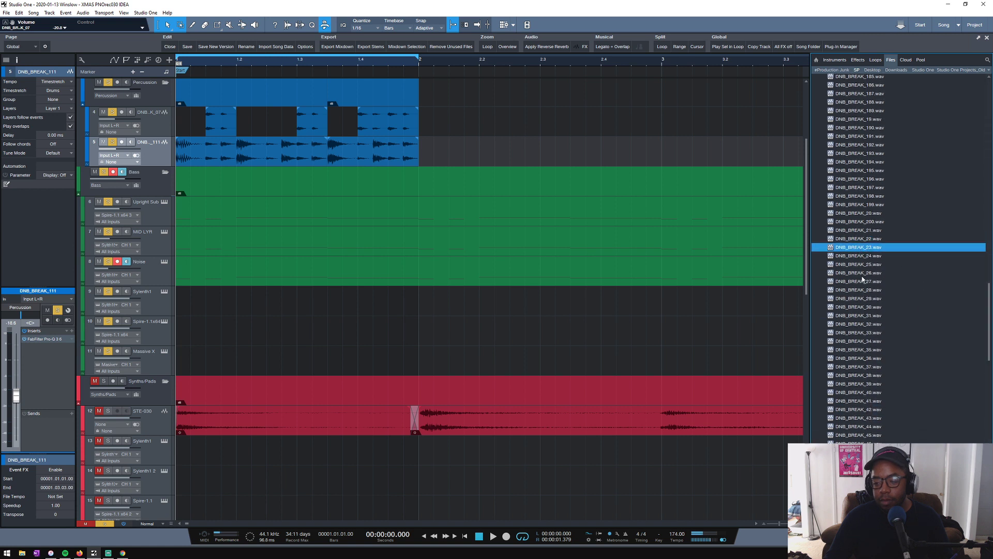
- Switch the file browser to the Studio One location and expand its Songs folder
scroll(495, 164, "up", 3)
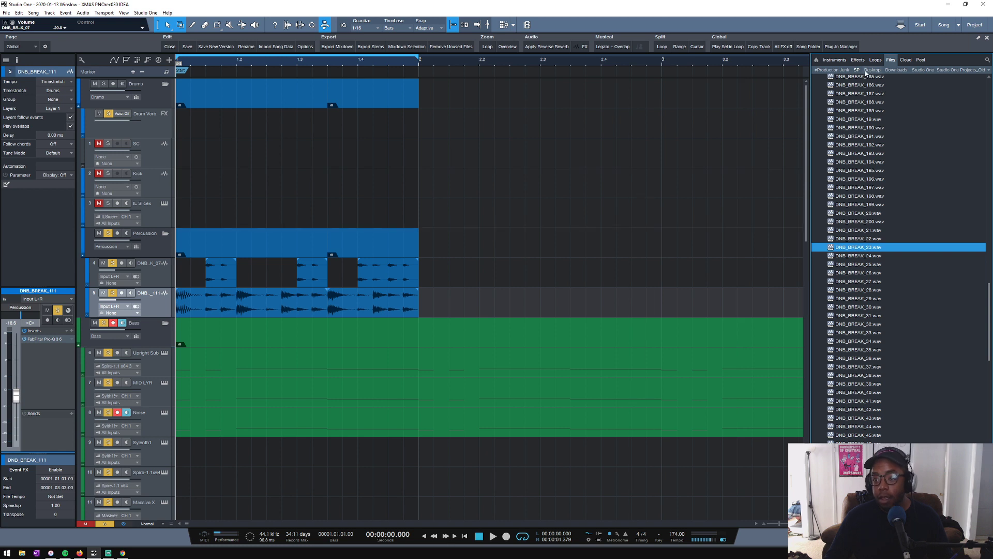
left_click(905, 60)
left_click(891, 60)
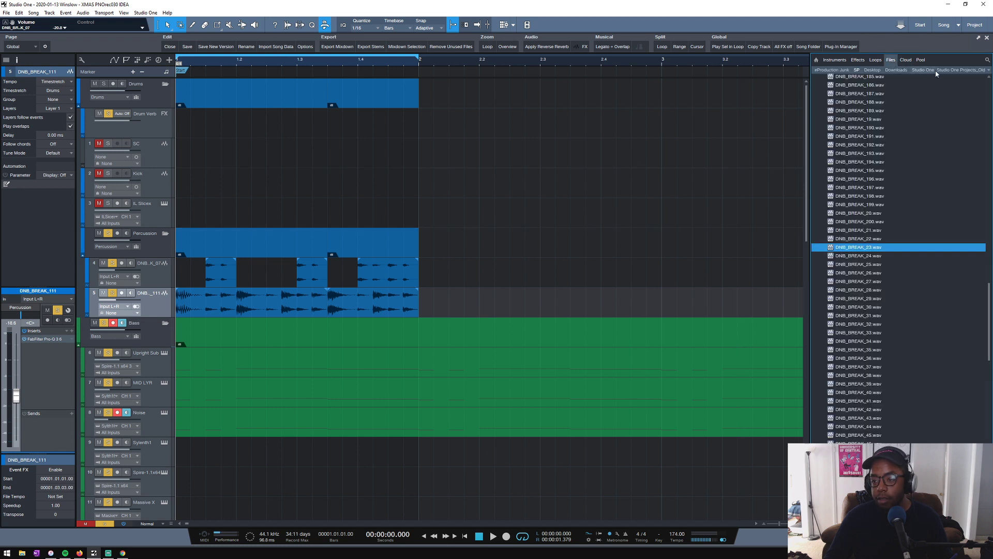
left_click(925, 71)
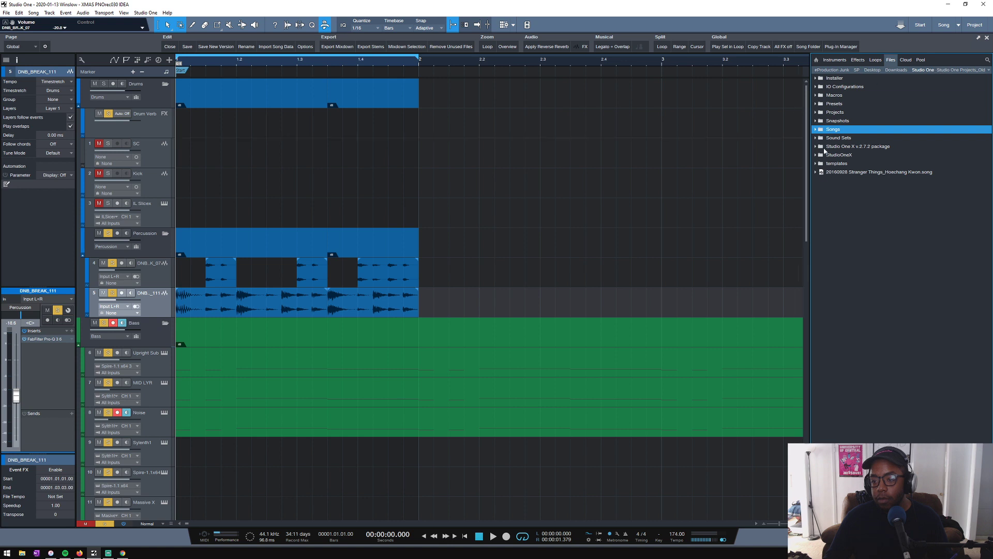
left_click(817, 130)
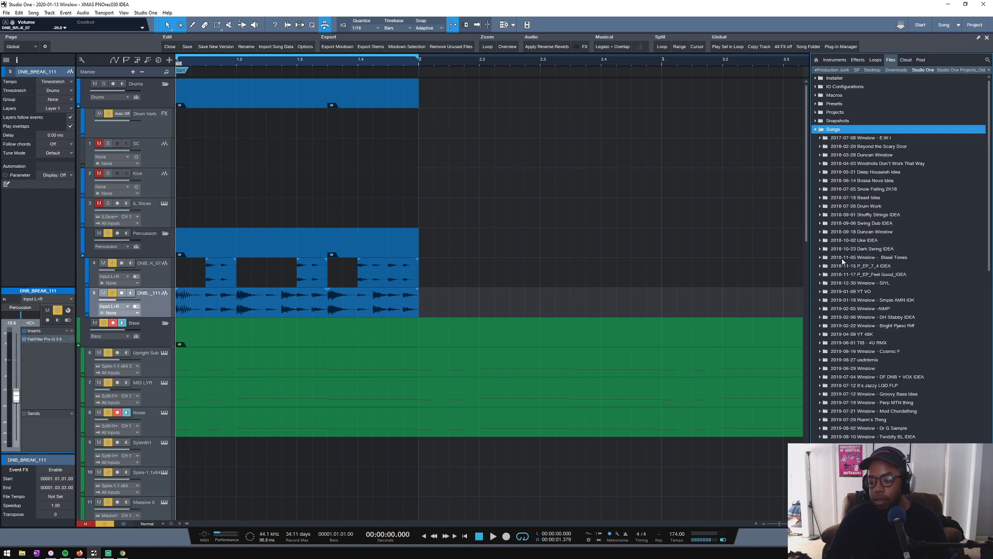
- Import the A-Men 1-162bpm (3 Bars) track from the Percussion folder of the BNTL song's drums into the current song
scroll(843, 262, "down", 4)
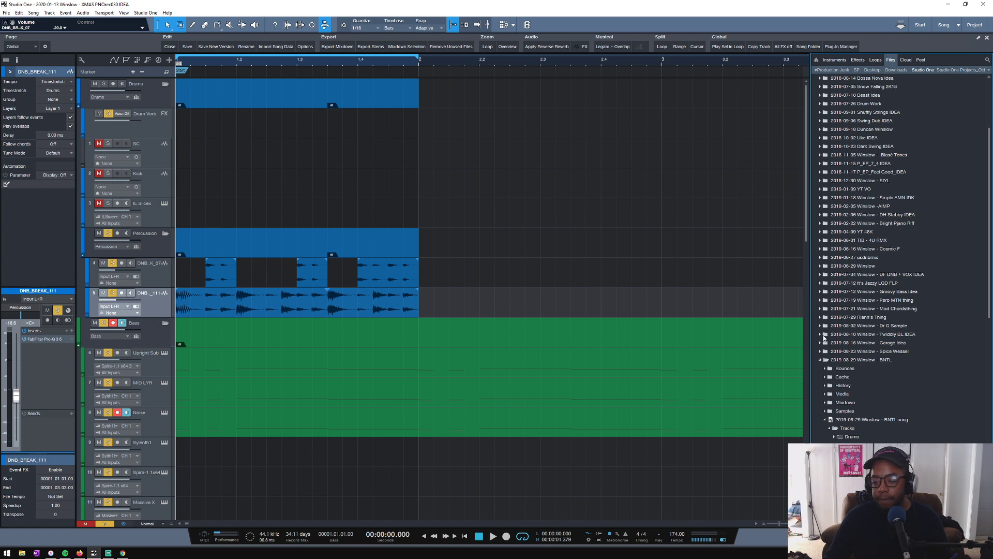
scroll(820, 362, "down", 2)
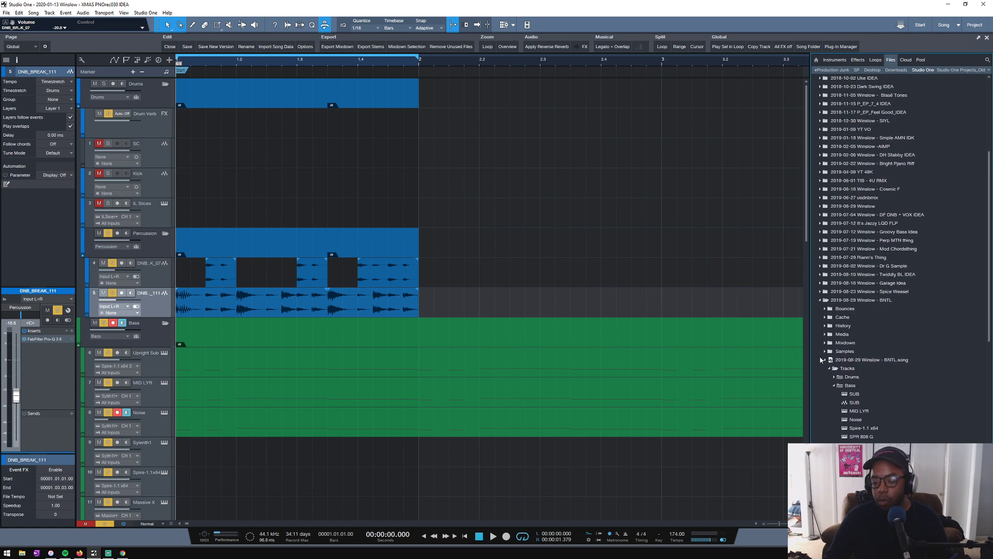
scroll(824, 307, "down", 2)
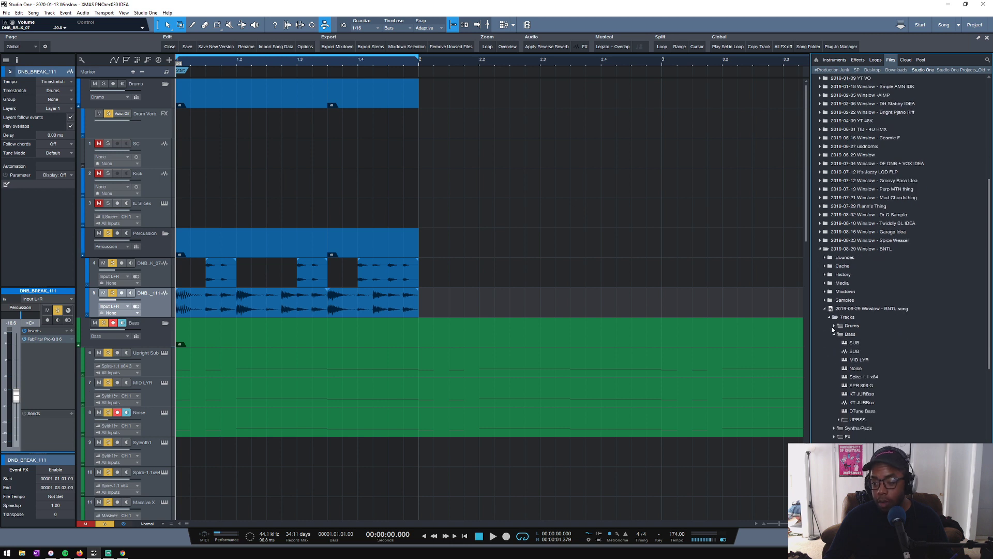
left_click(833, 326)
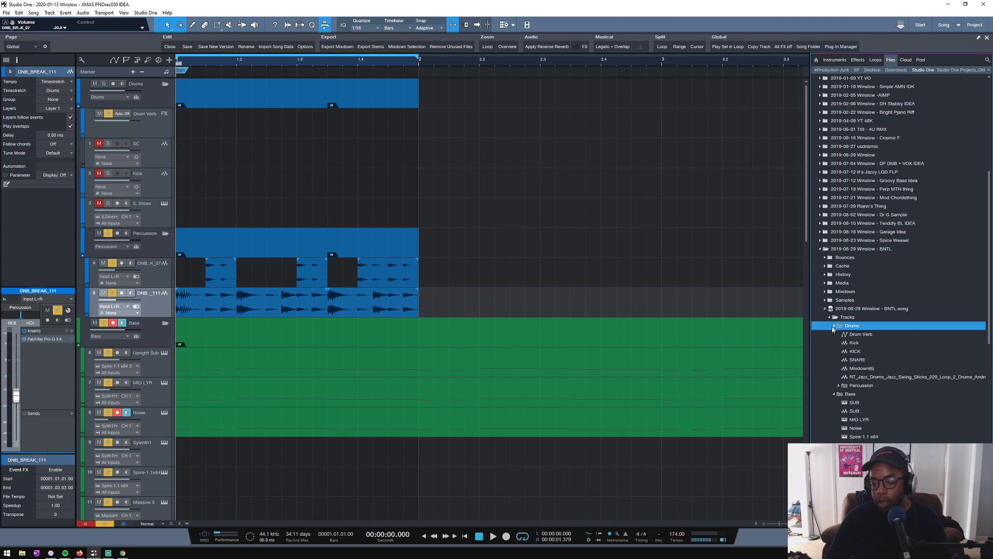
left_click(839, 385)
scroll(841, 388, "down", 3)
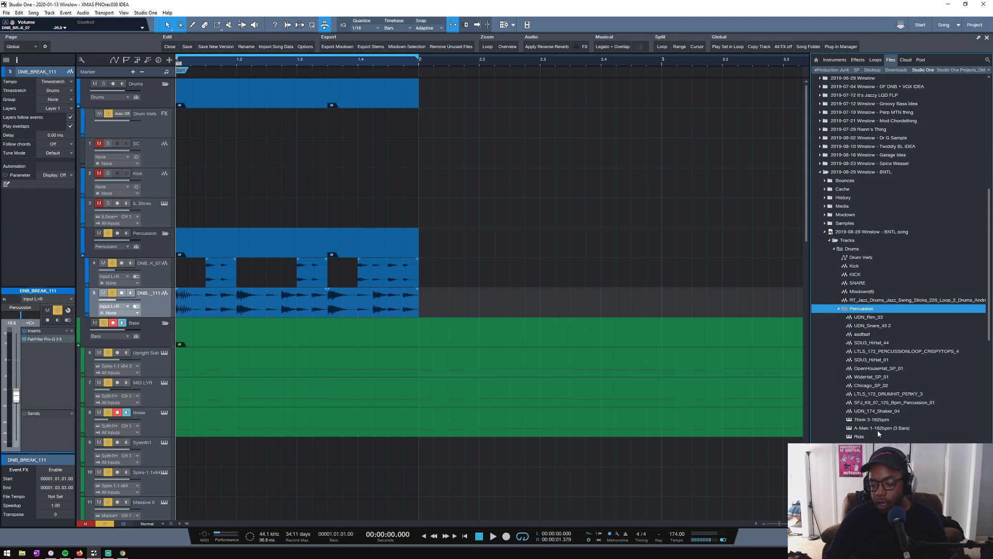
left_click(878, 429)
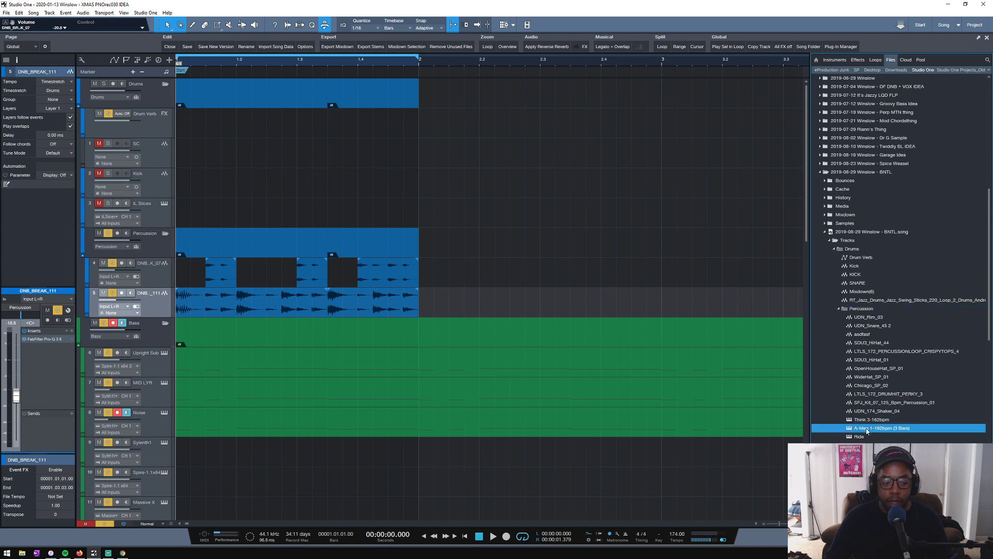
left_click_drag(869, 430, 619, 280)
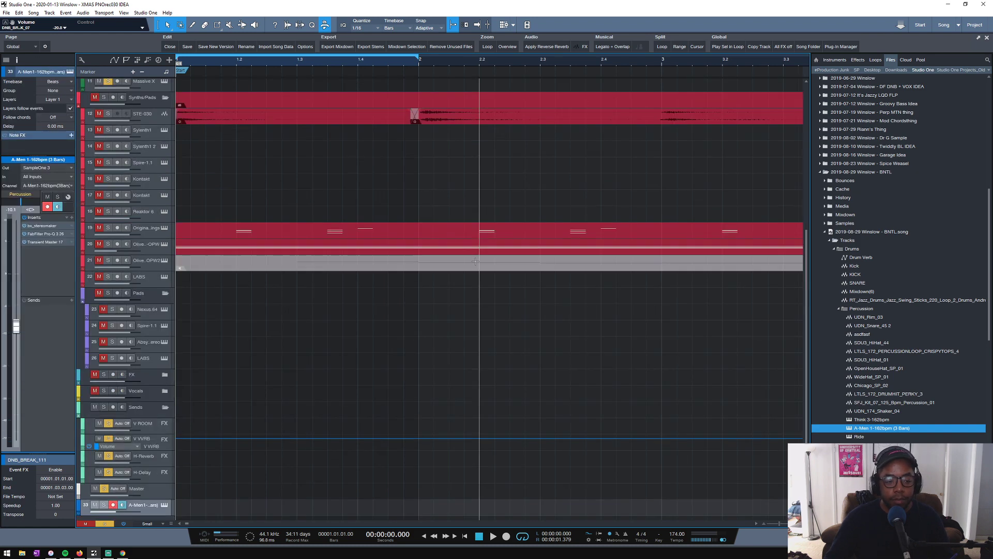
- Play the imported A-Men track from its first clip at bar 81 several times, then stop playback
scroll(444, 60, "down", 15)
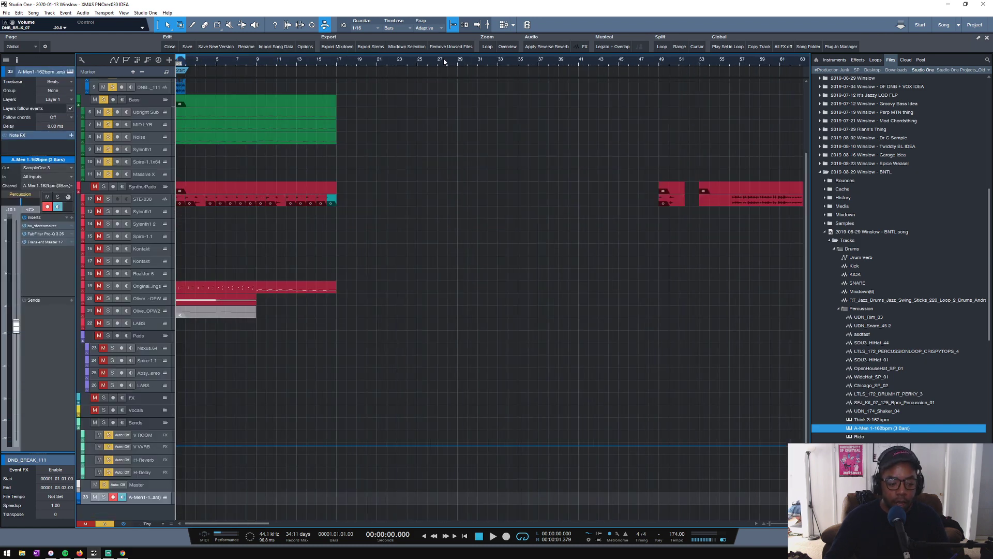
left_click(293, 67)
key("space")
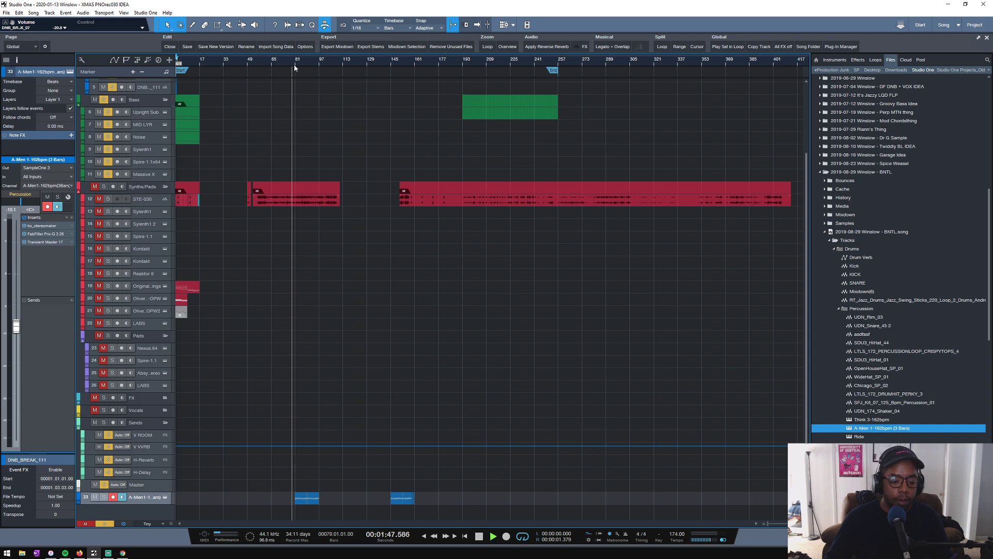
key("space")
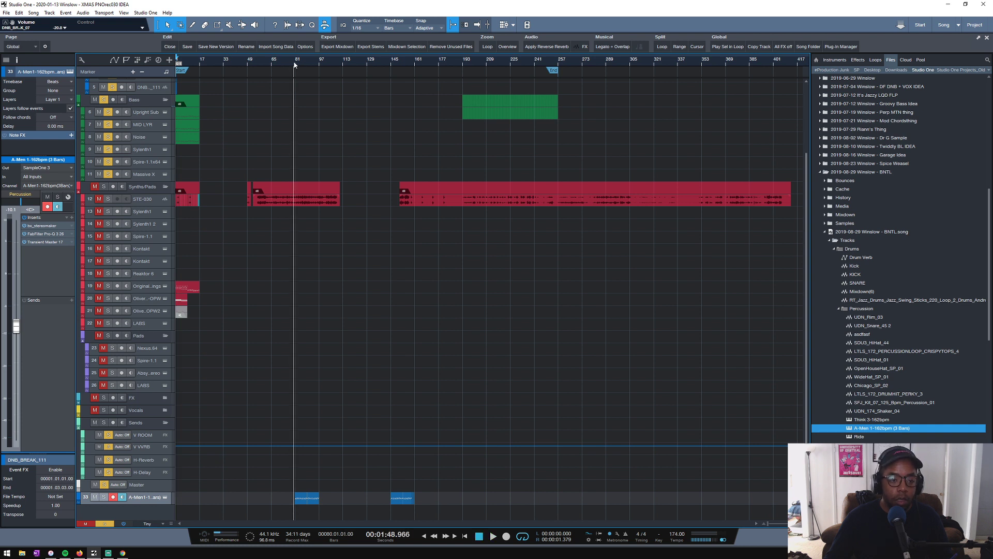
left_click(295, 65)
key("space")
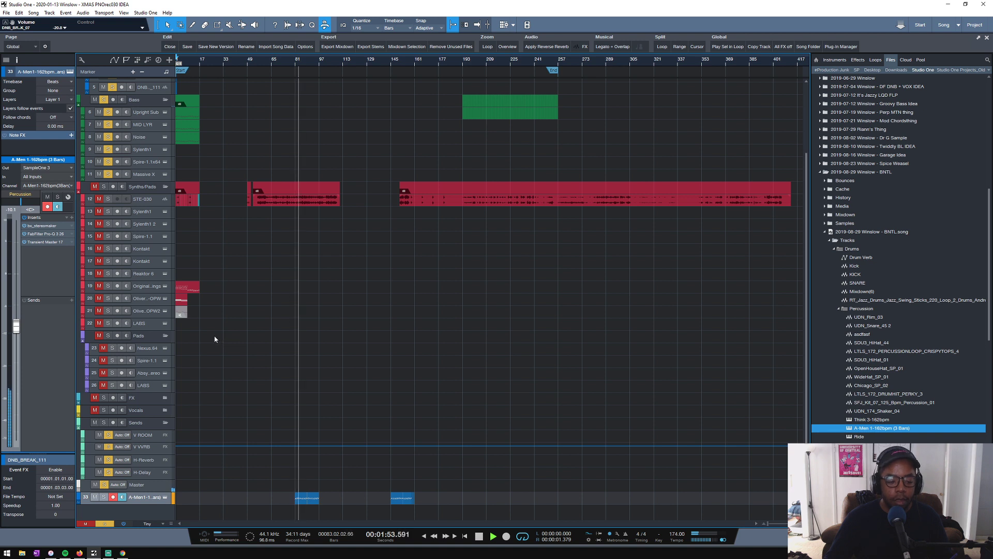
key("space")
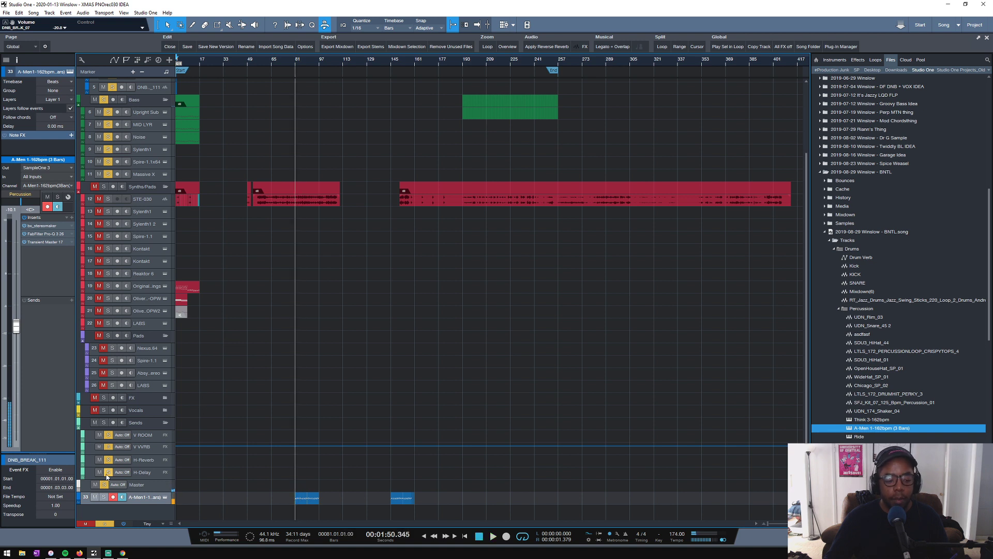
key("space")
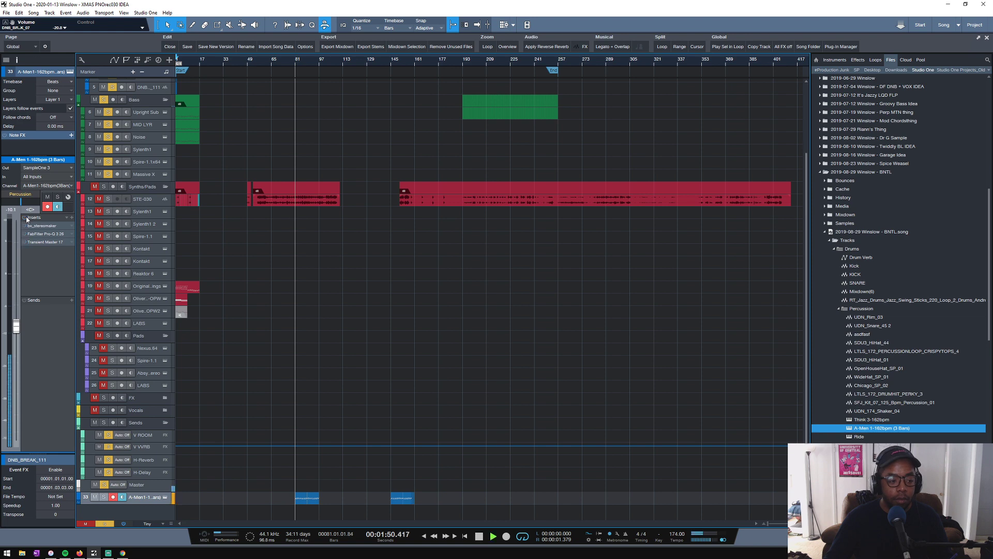
key("space")
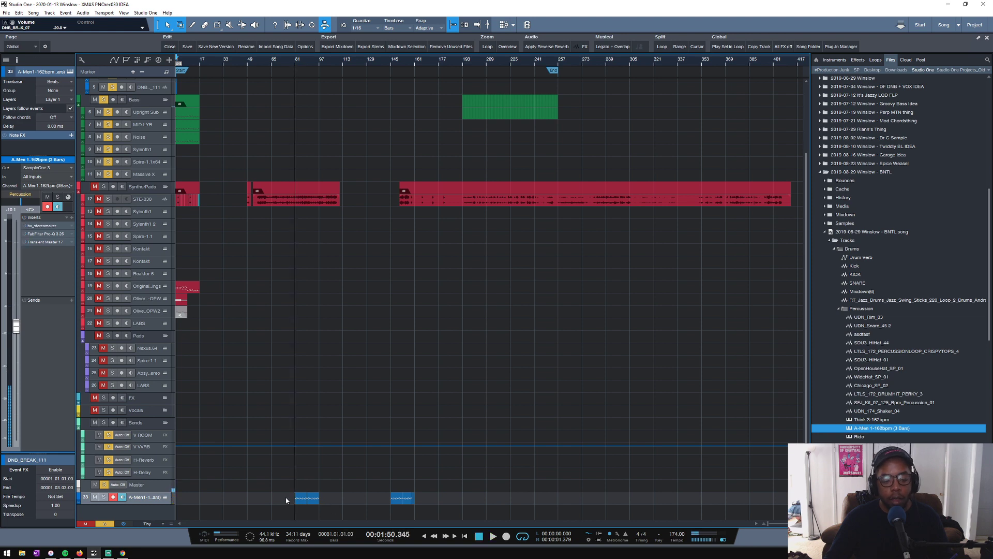
left_click_drag(201, 65, 348, 65)
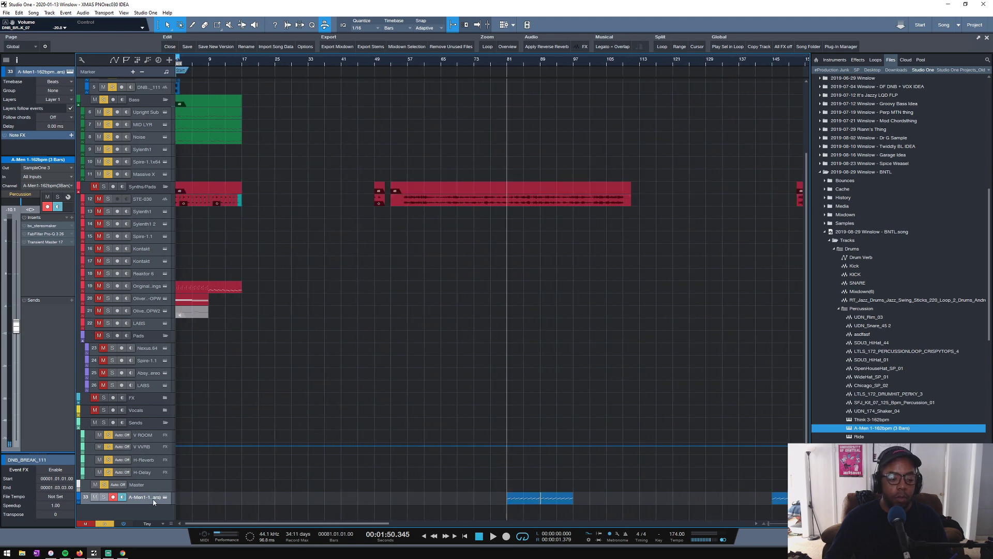
- Move the A-Men track beneath DNB_BREAK_111 in the Percussion folder, shift its first clip to bar 1, and enlarge the track's height
left_click_drag(153, 500, 150, 92)
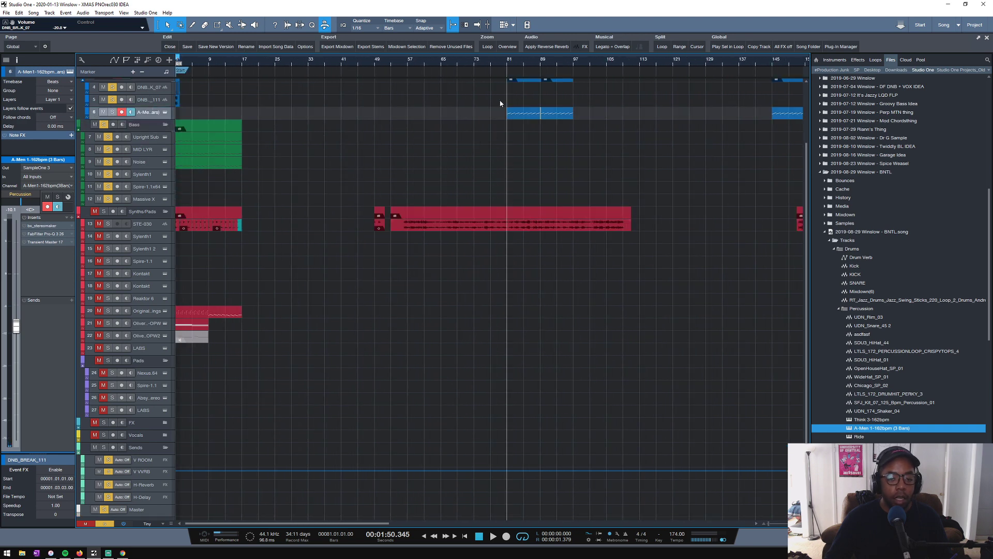
left_click_drag(510, 113, 183, 113)
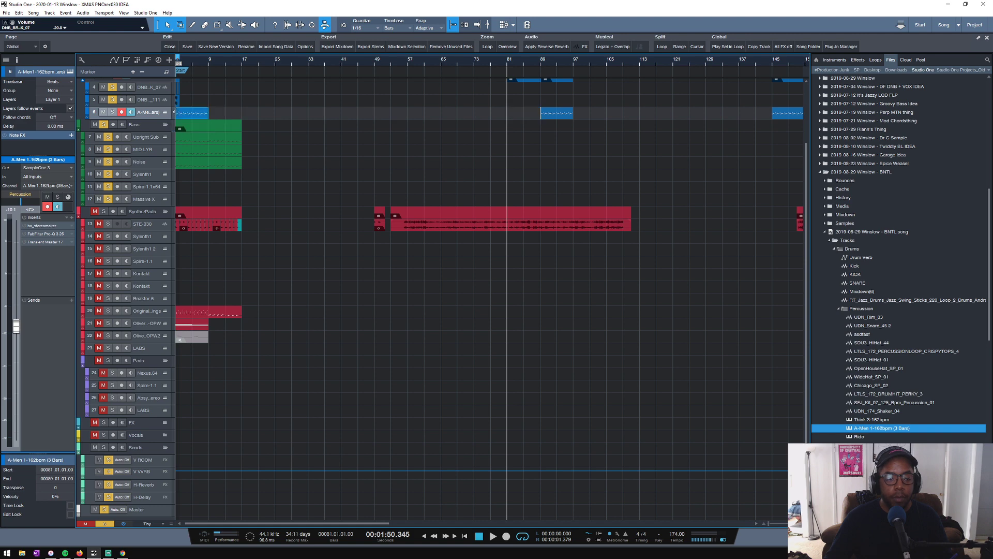
left_click_drag(185, 64, 435, 84)
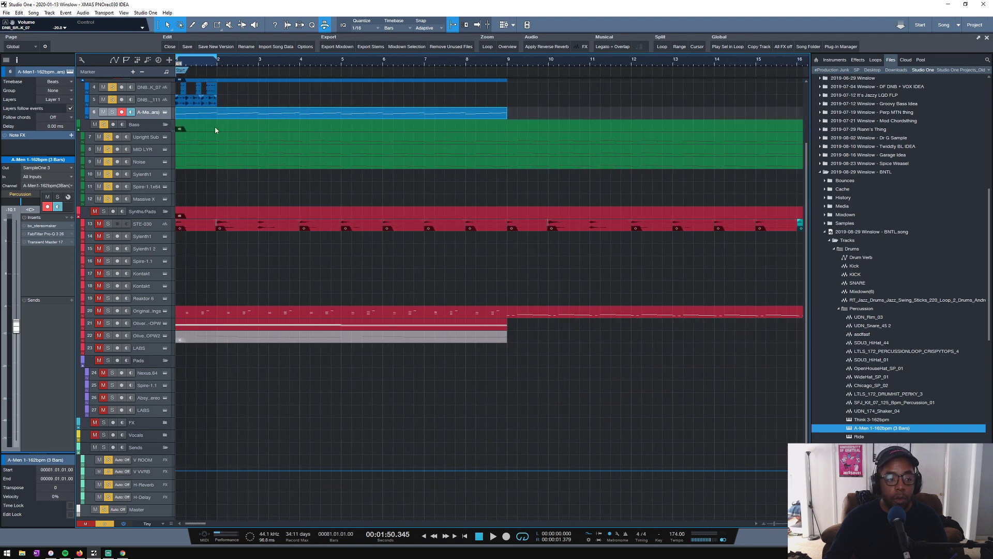
left_click_drag(151, 120, 151, 176)
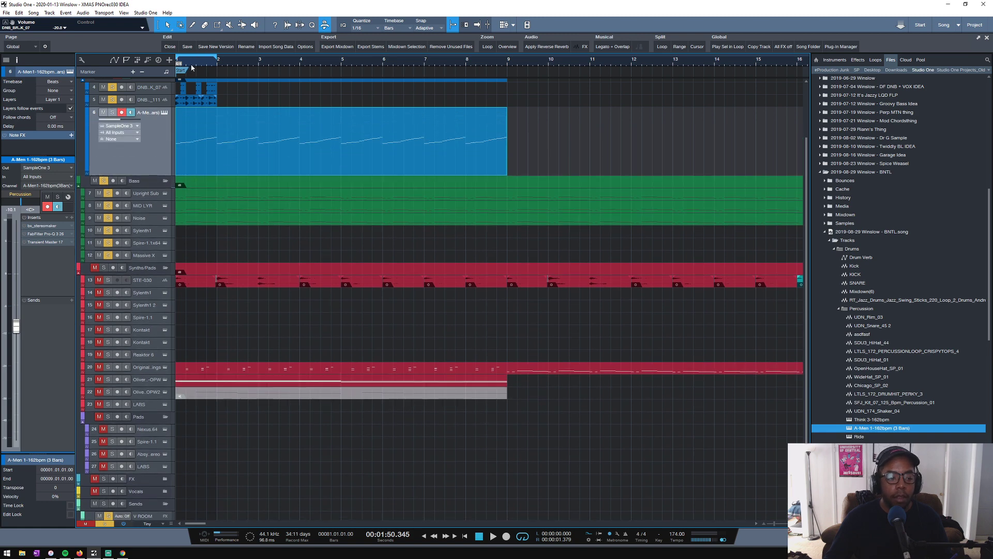
- Solo the A-Men track and play it briefly from the start of bar 1
left_click_drag(191, 67, 199, 106)
left_click(113, 113)
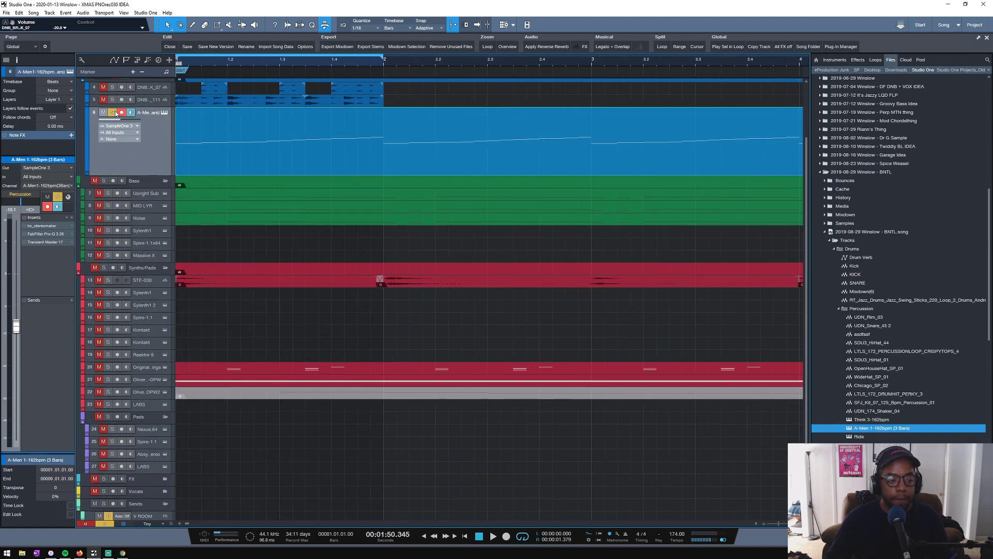
left_click(176, 73)
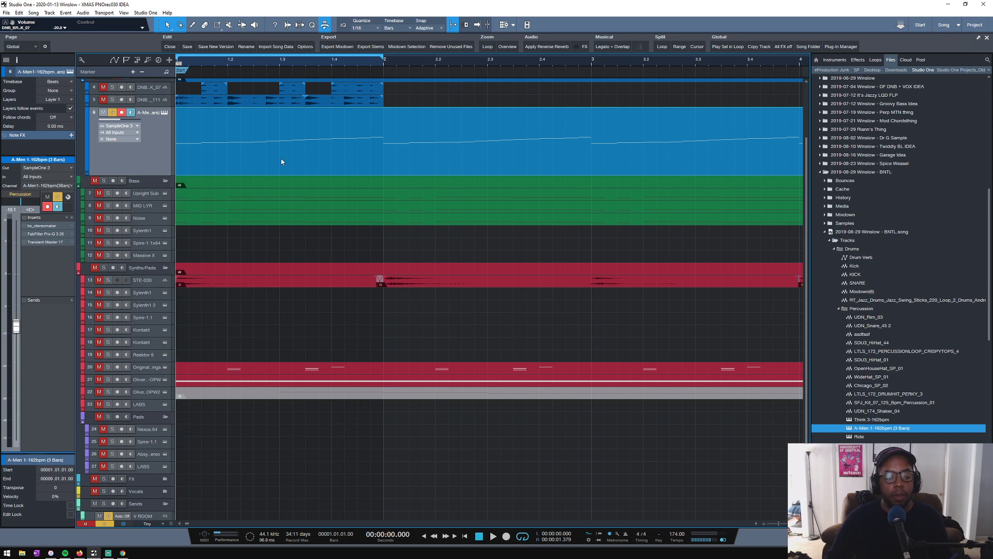
key("space")
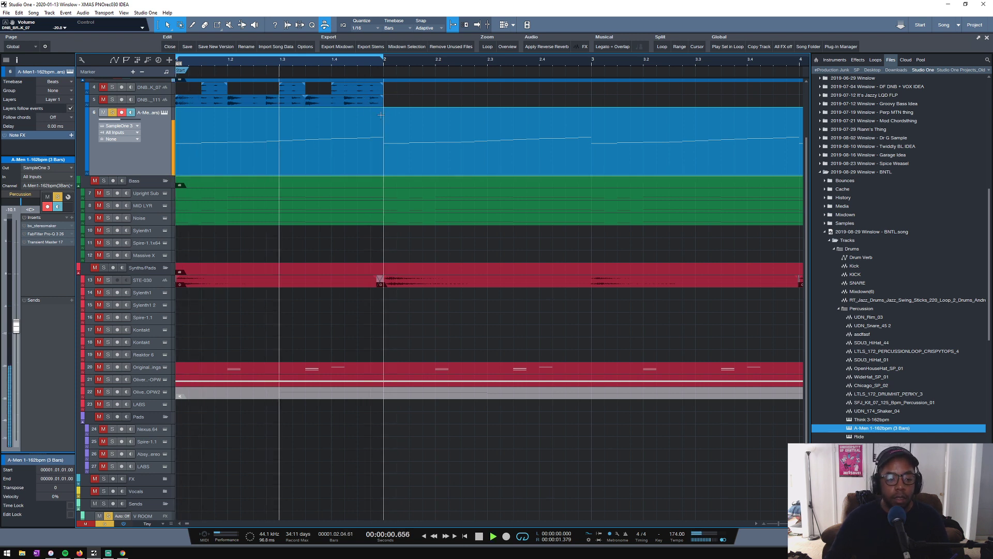
key("space")
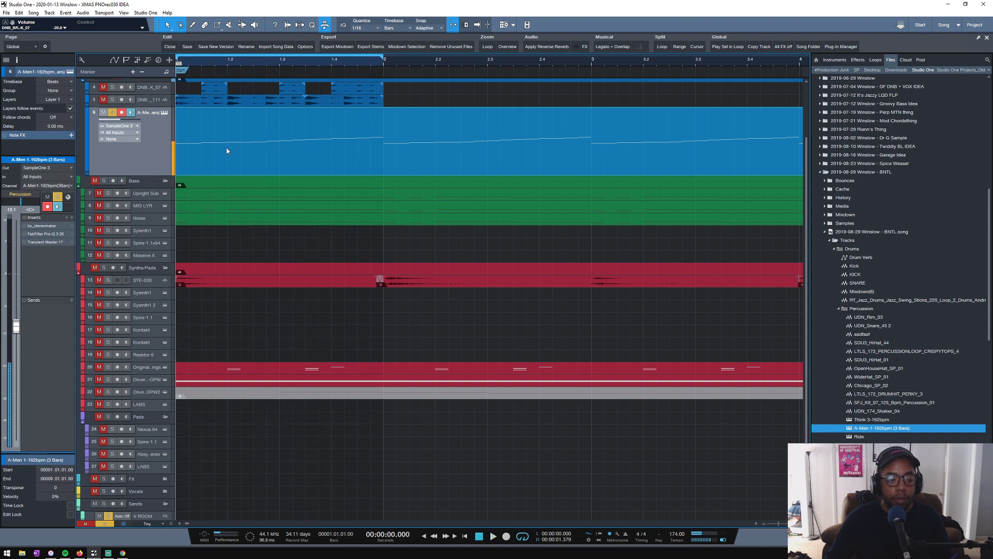
- Split the A-Men clip at beats 1.2 and 1.3.3 and delete everything after the second cut
key("3")
left_click(228, 144)
key("1")
key("3")
left_click(309, 138)
key("1")
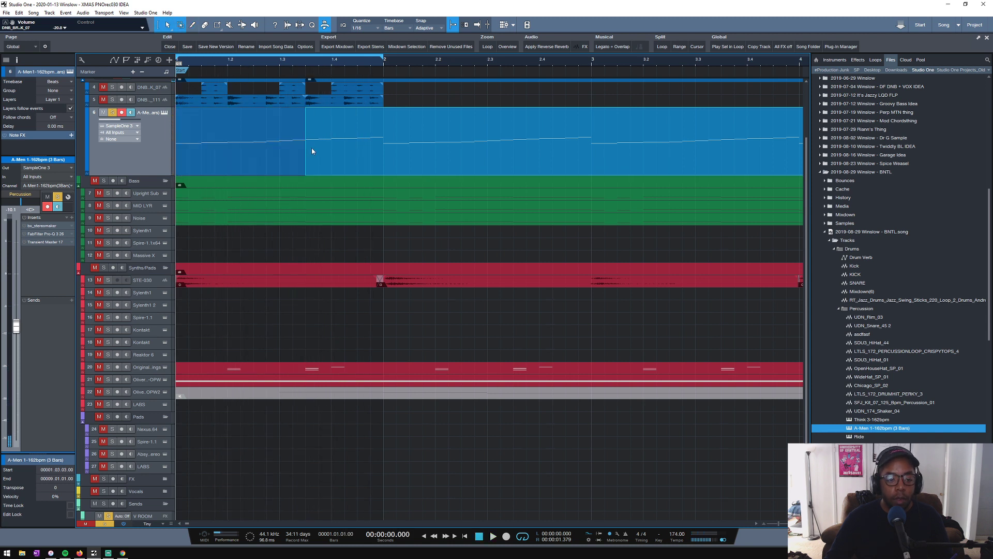
key("Delete")
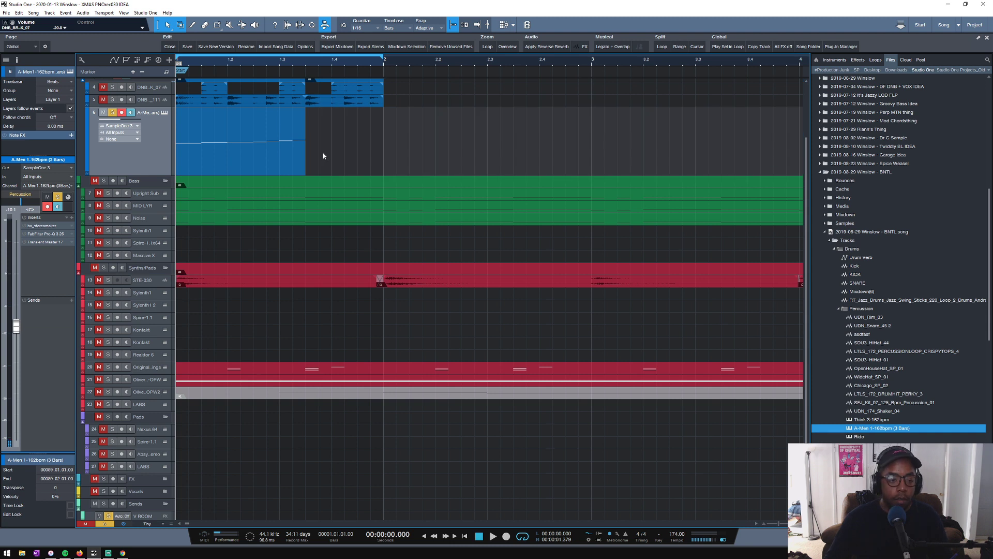
- Duplicate the A-Men slice that starts at beat 1.2 to 1.3.3, filling bar 1, and play the loop
key("ctrl+z")
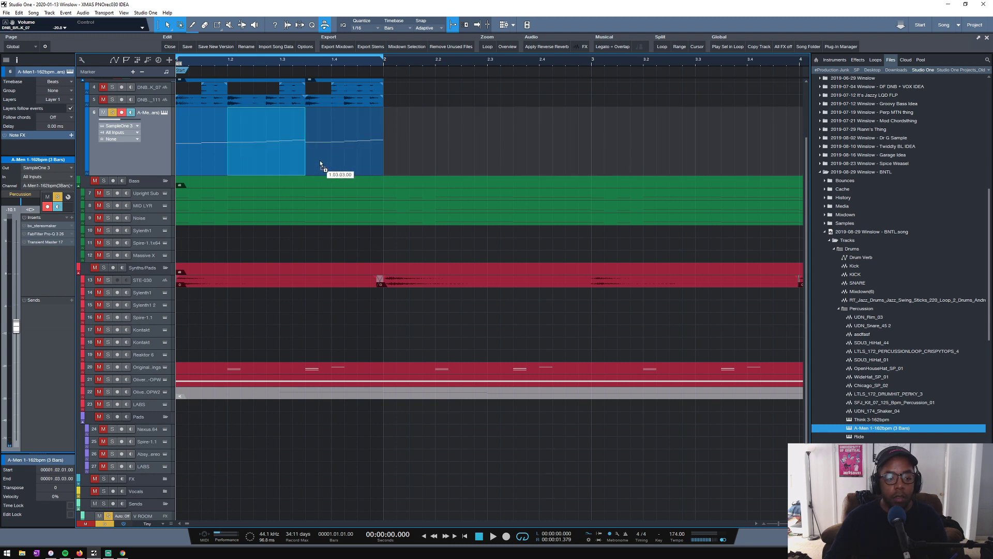
key("space")
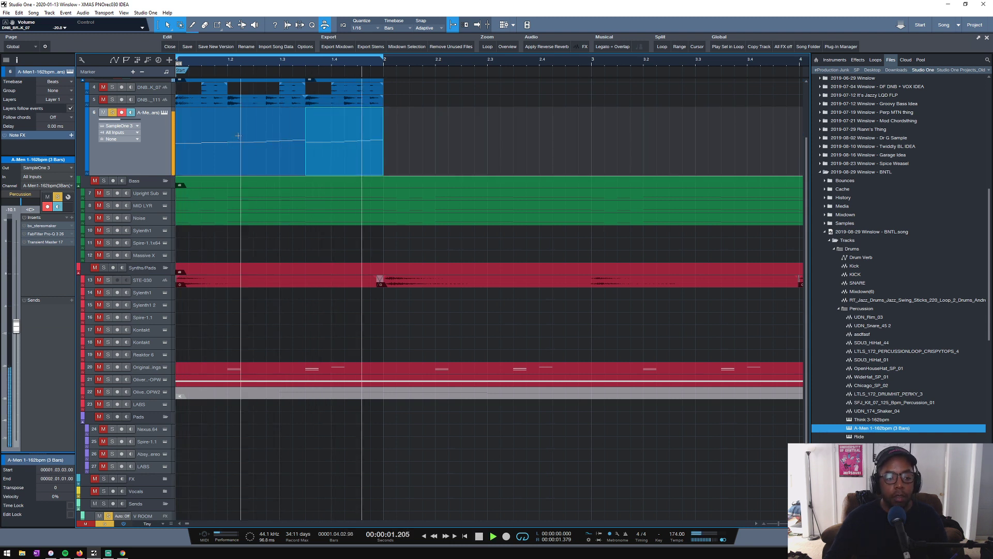
scroll(202, 164, "up", 5)
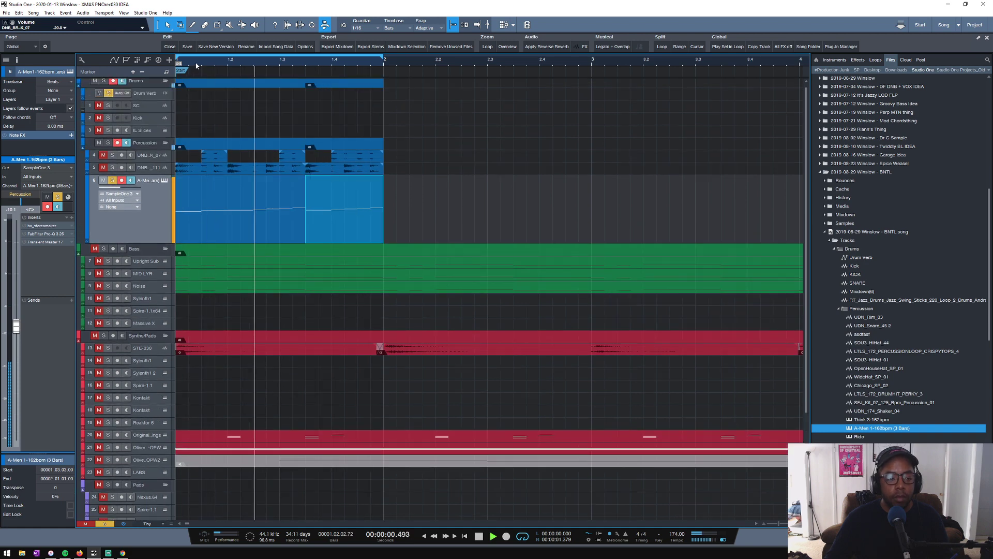
left_click_drag(196, 62, 374, 70)
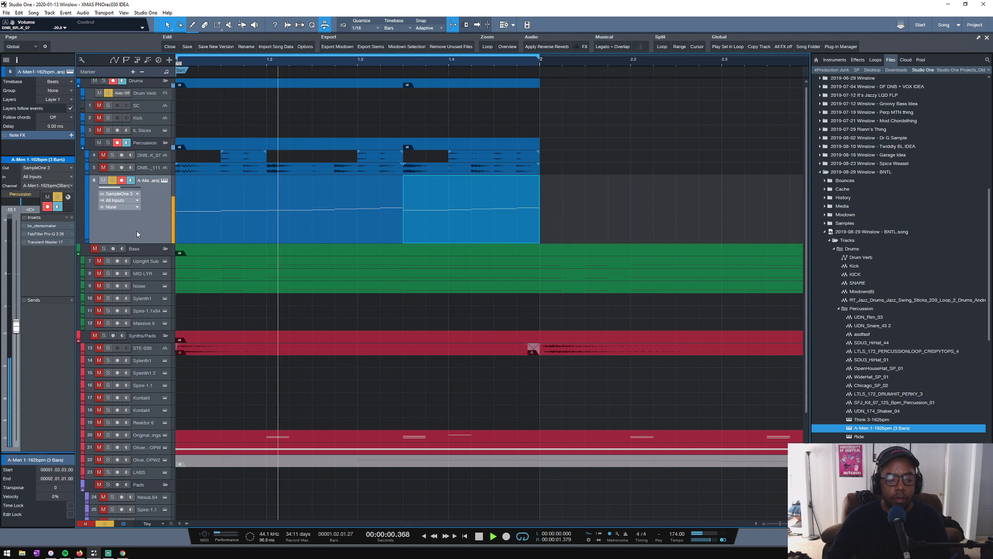
- Raise the A-Men track's volume to -5.4 dB and compare it in the loop against the soloed DNB_BREAK_111
left_click_drag(16, 327, 16, 303)
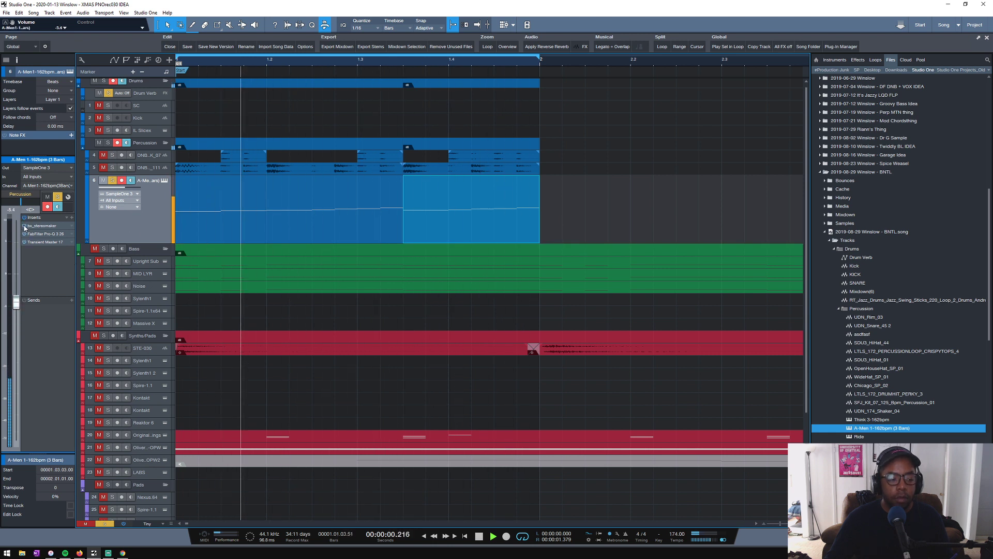
key("space")
left_click(112, 168)
left_click(112, 180)
key("space")
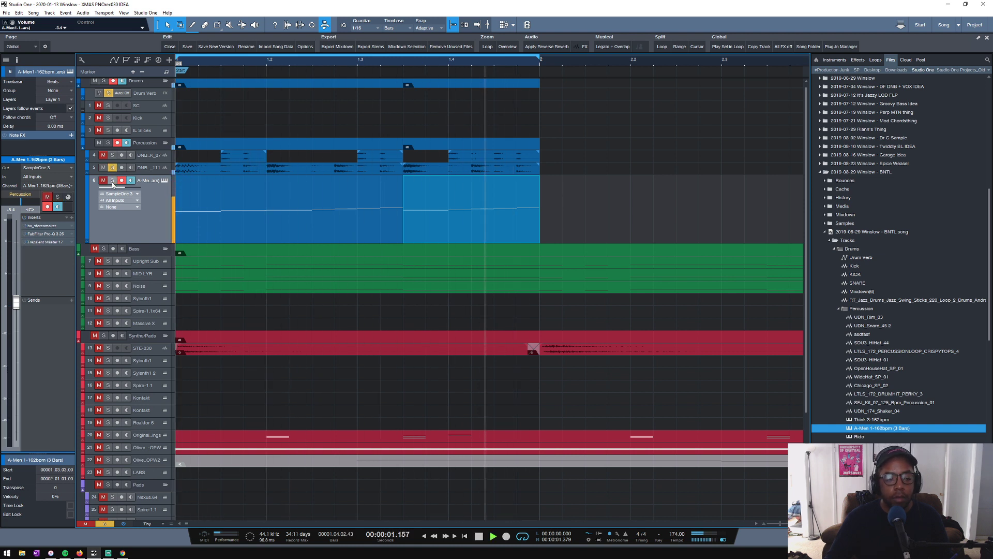
left_click(112, 181)
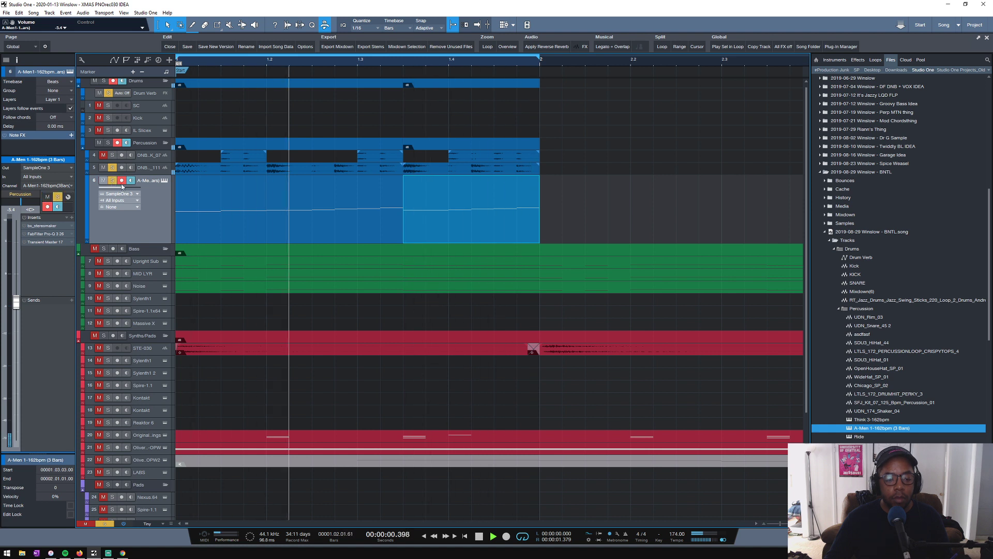
- Merge the three A-Men slices into one part spanning bar 1 and set its note editor quantize to 1/16
double_click(313, 235)
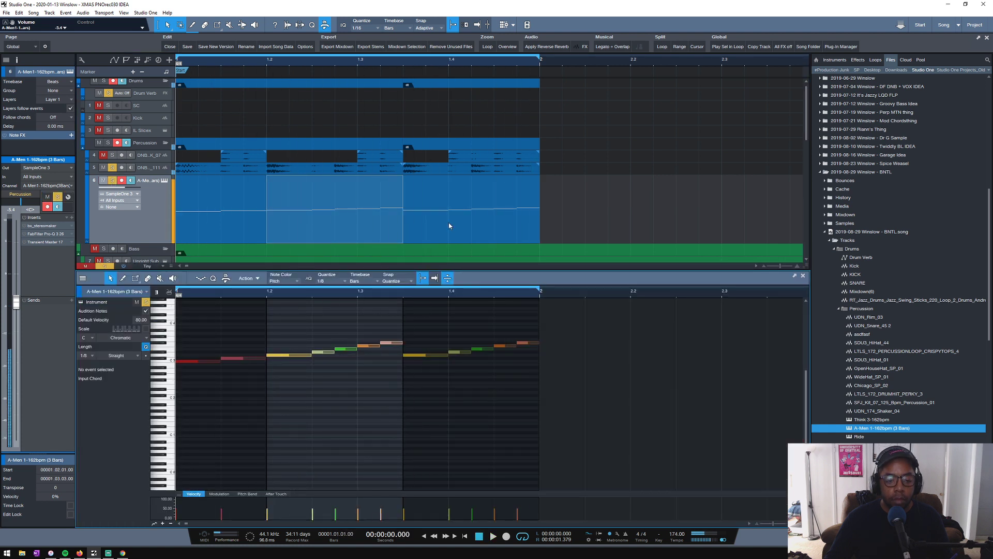
key("space")
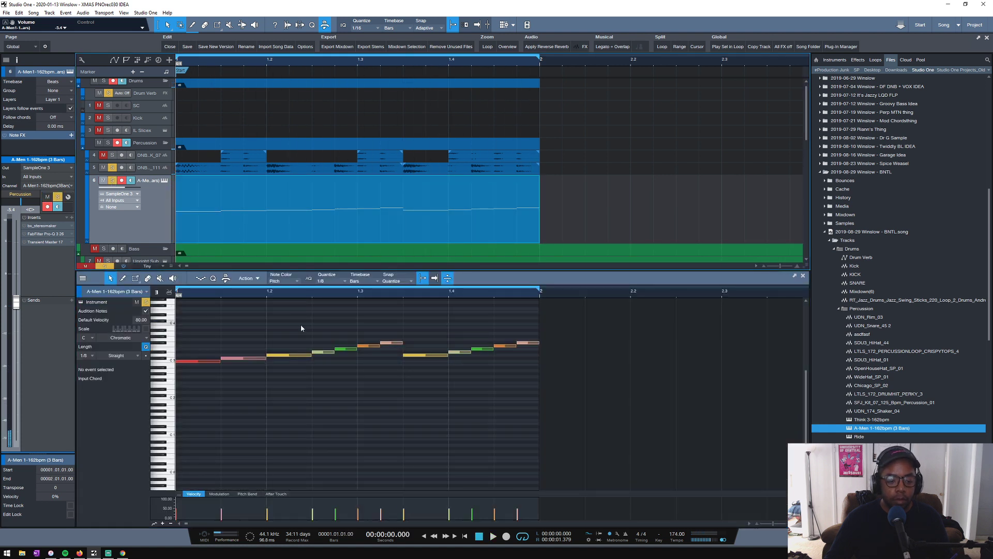
left_click(339, 282)
left_click(404, 293)
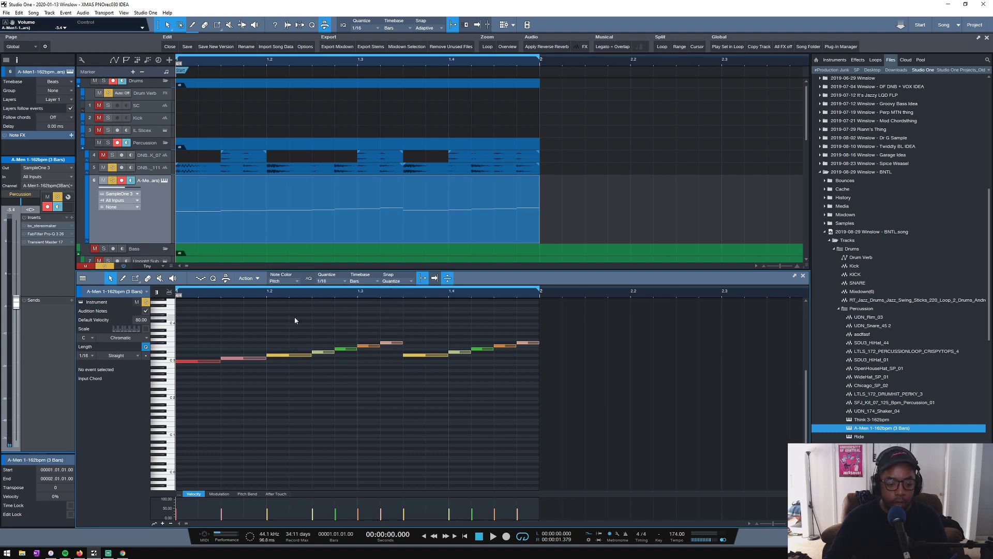
key("ctrl+a")
left_click(282, 327)
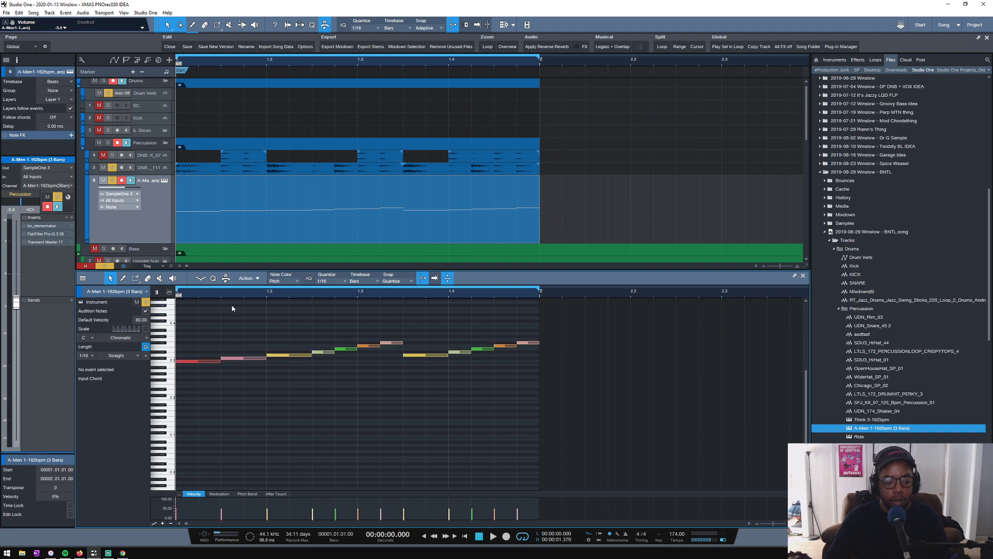
key("space")
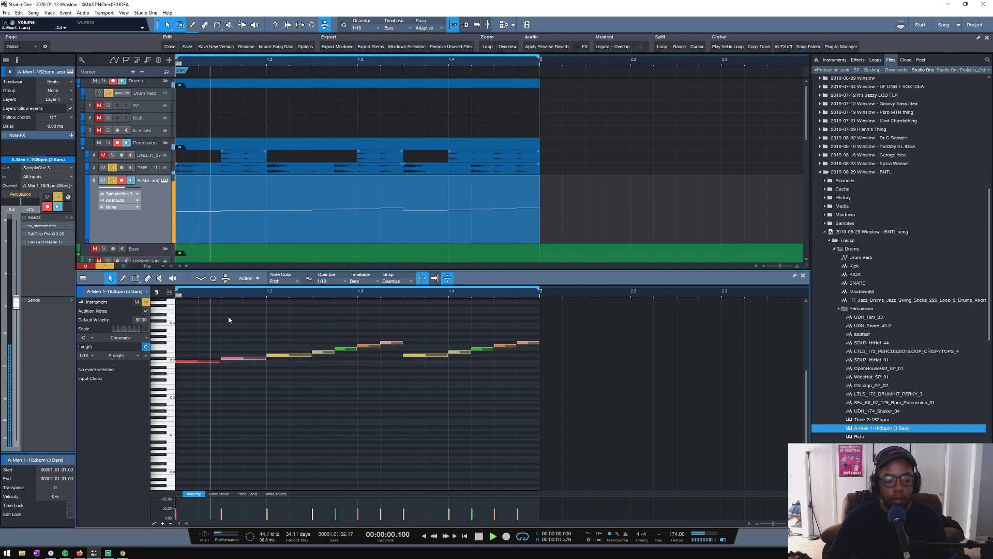
- Set the Transient Master attack on the A-Men track to -23.0% while the loop plays, and stop playback
double_click(40, 241)
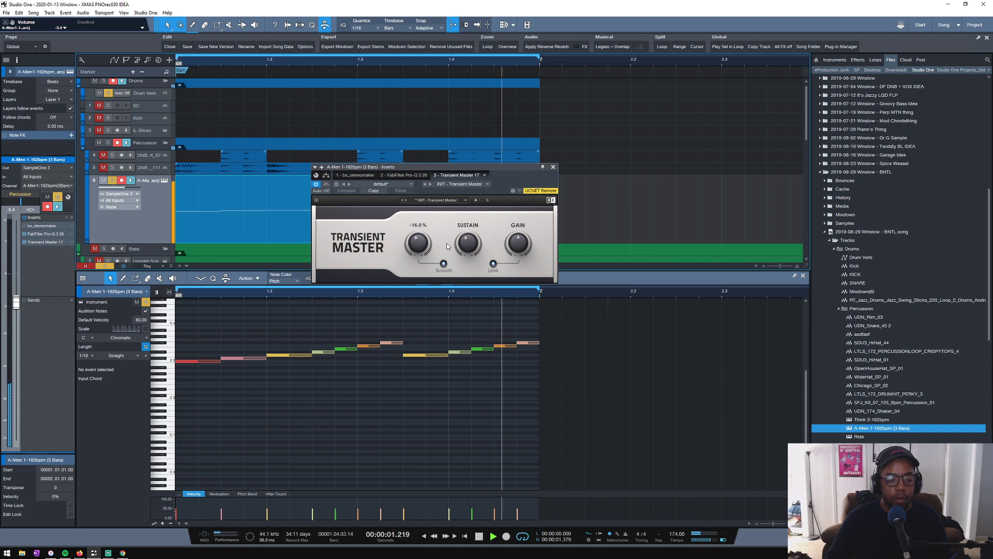
left_click_drag(468, 244, 418, 245)
left_click(553, 167)
key("space")
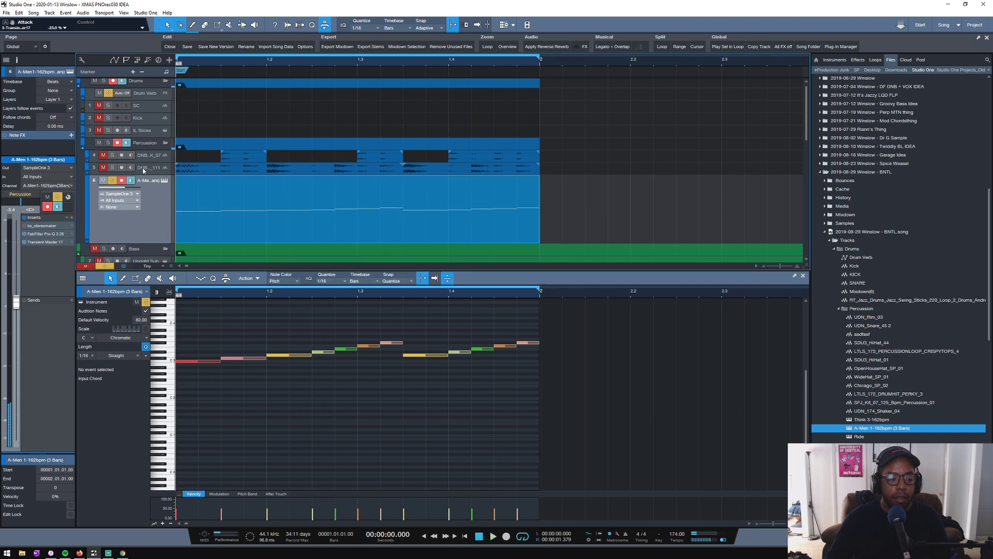
- Play the loop repeatedly, toggling solo on DNB_BREAK_07, DNB_BREAK_111 and the A-Men track to compare how the breaks layer
key("space")
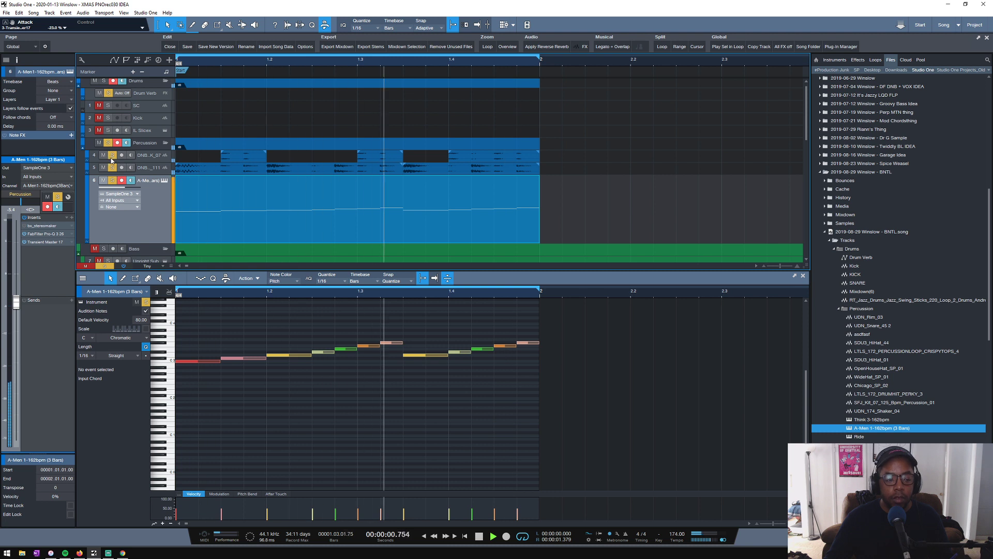
left_click(112, 155)
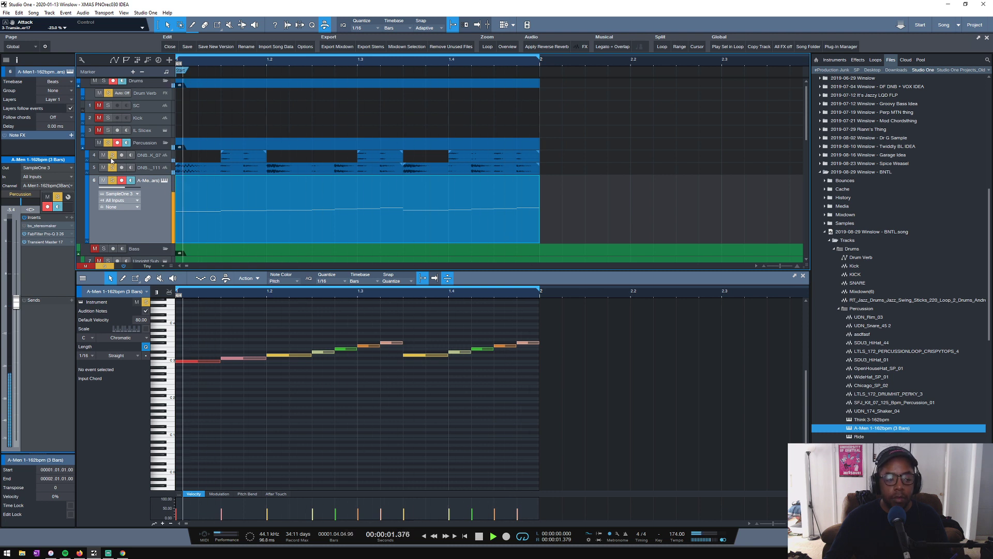
left_click(113, 180)
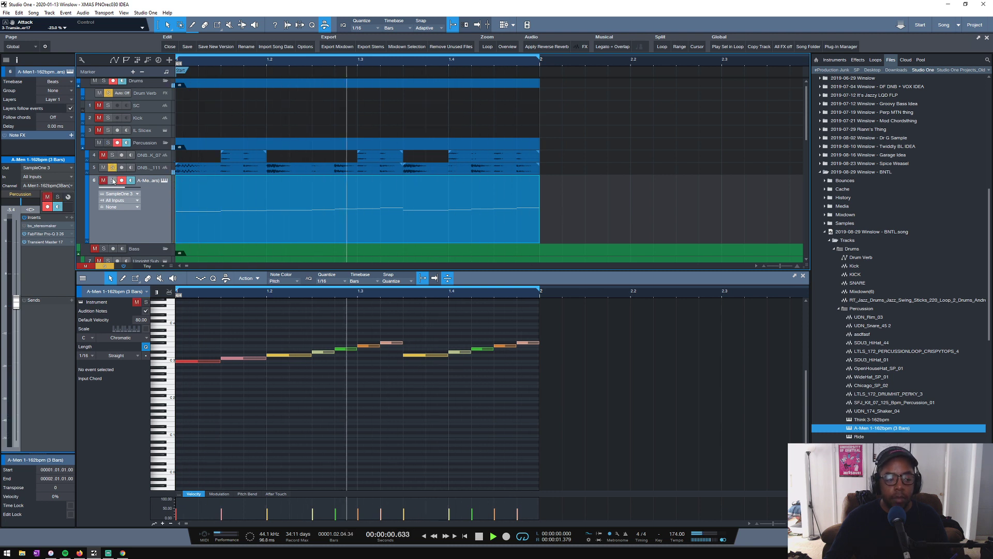
left_click(113, 181)
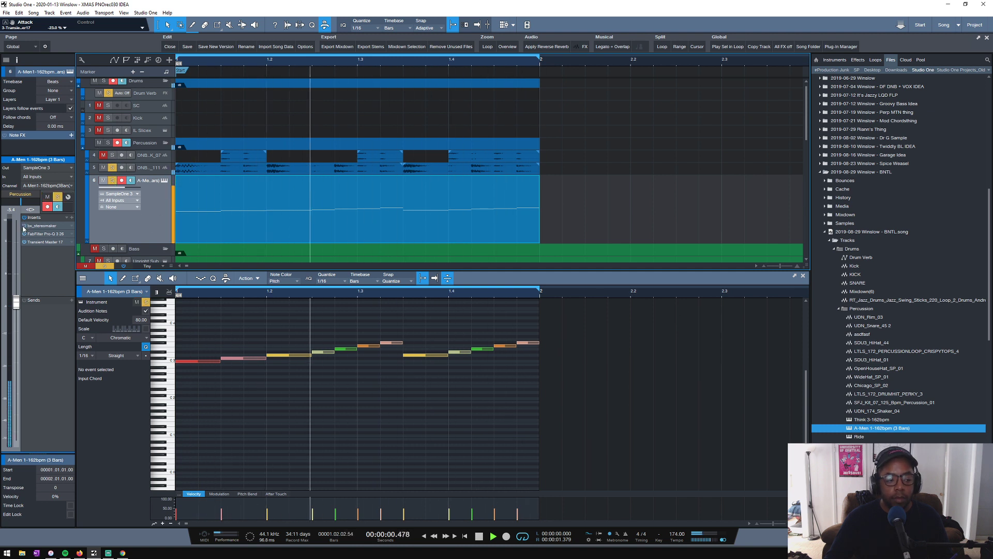
key("space")
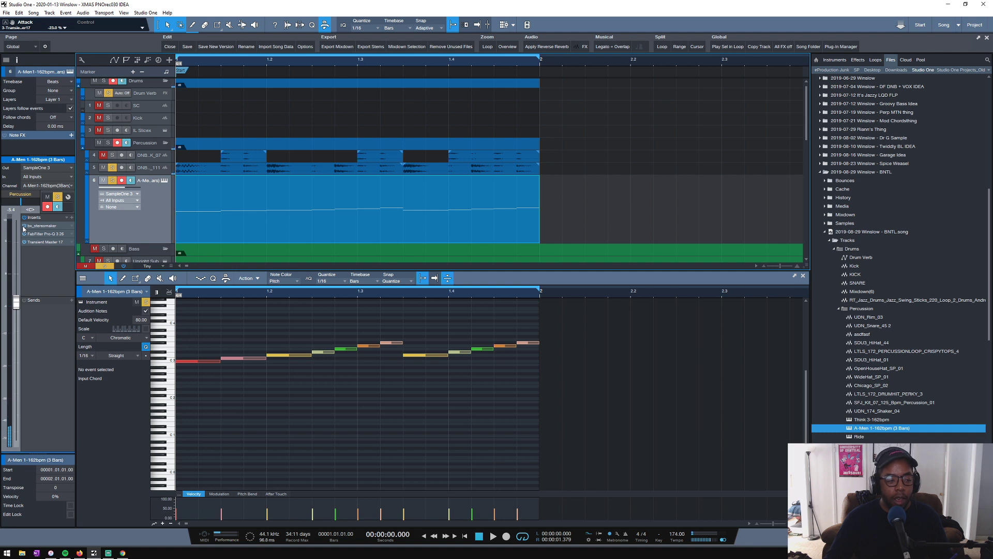
key("space")
key("space")
- Solo DNB_BREAK_07, transpose all three of its bar 1 clips to -7, and play the result
key("space")
left_click(112, 156, "alt")
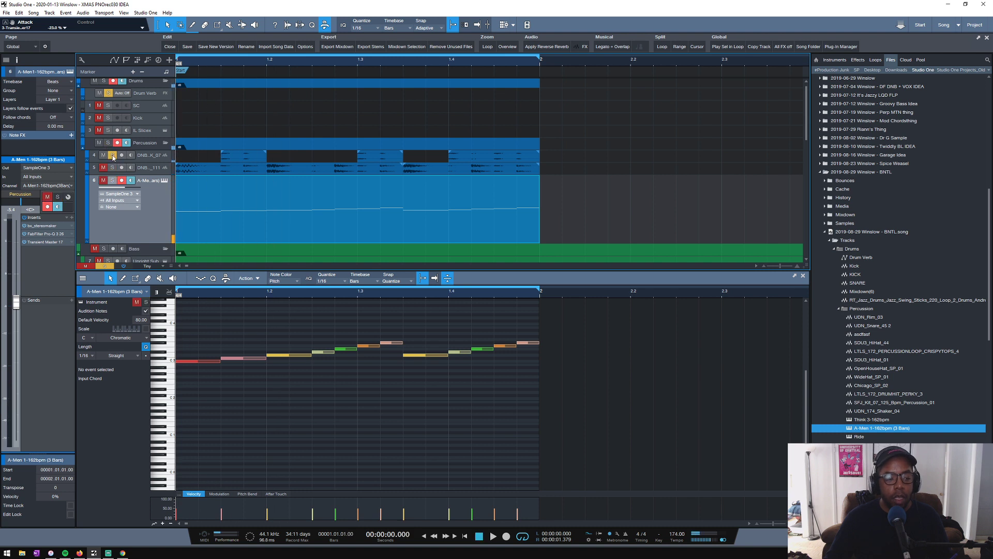
key("space")
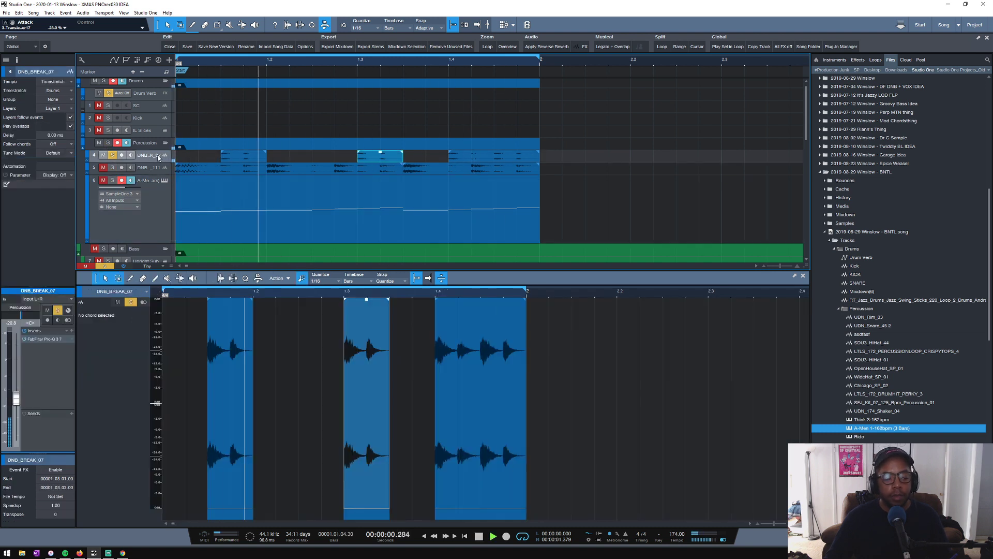
key("space")
left_click_drag(213, 158, 533, 157)
right_click(509, 160)
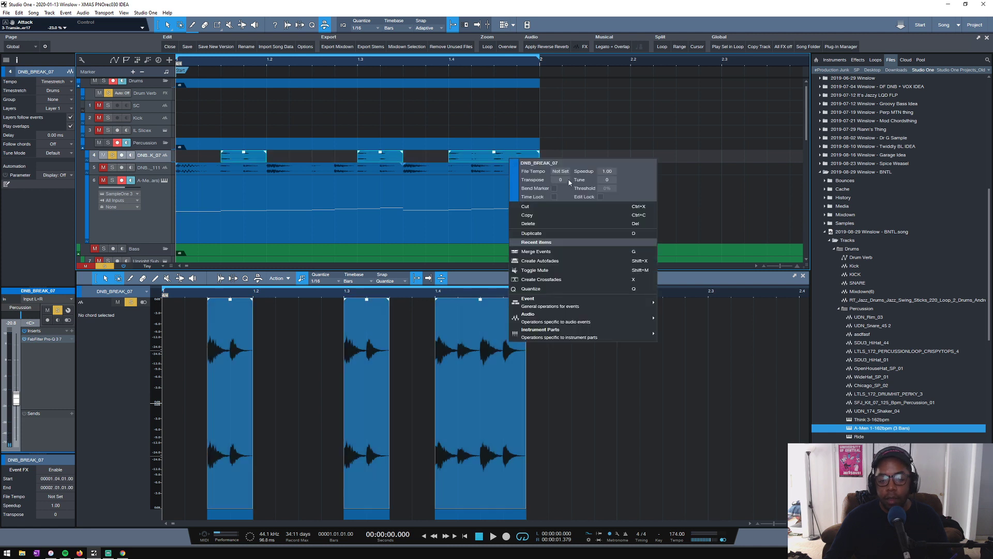
left_click_drag(558, 181, 567, 167)
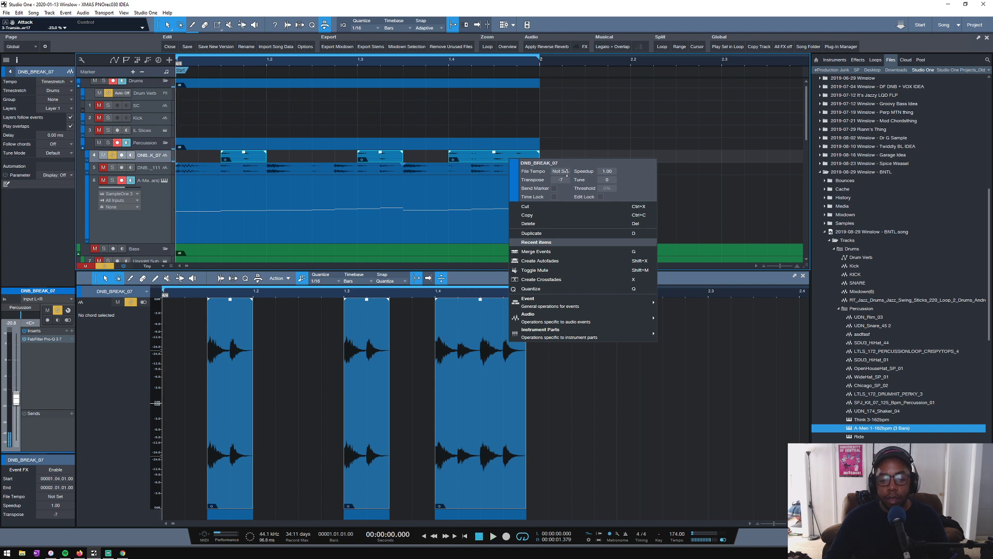
key("space")
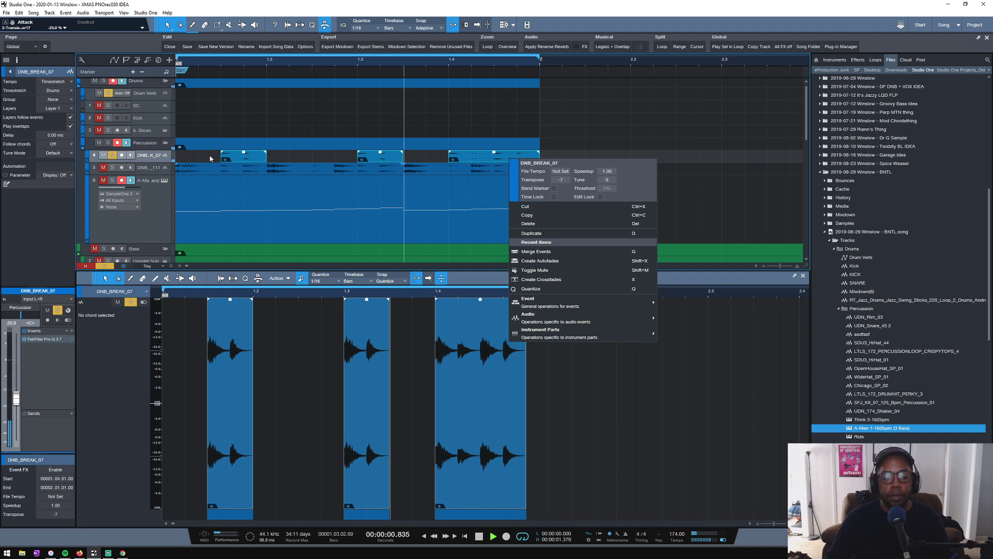
- Create autofades on all three DNB_BREAK_07 clips in bar 1 and deselect them
left_click_drag(211, 158, 550, 162)
key("shift+x")
left_click(325, 127)
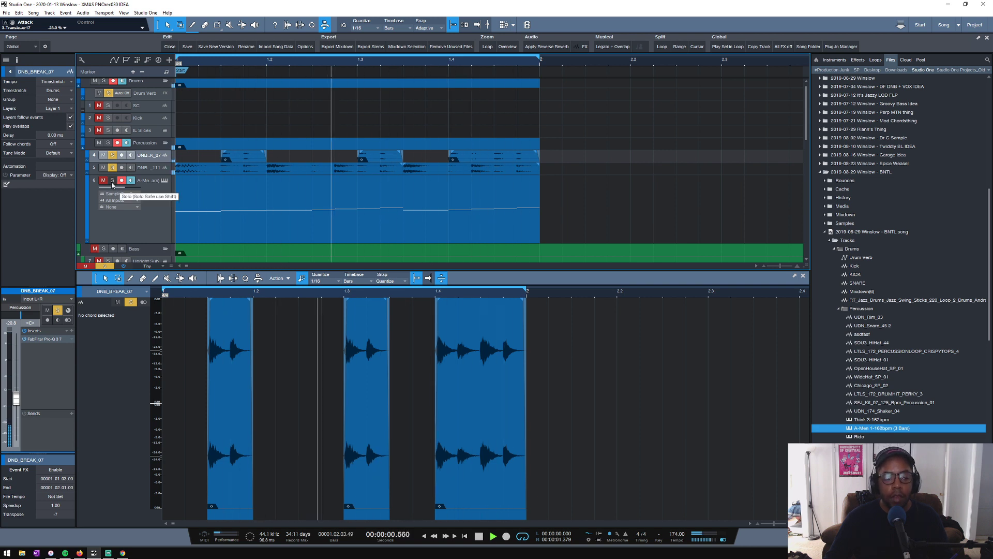
- Add a narrow cut near 8 kHz in the DNB_BREAK_07 track's FabFilter Pro-Q 3, with about -5.5 dB gain, while the loop plays
key("space")
double_click(40, 340)
key("space")
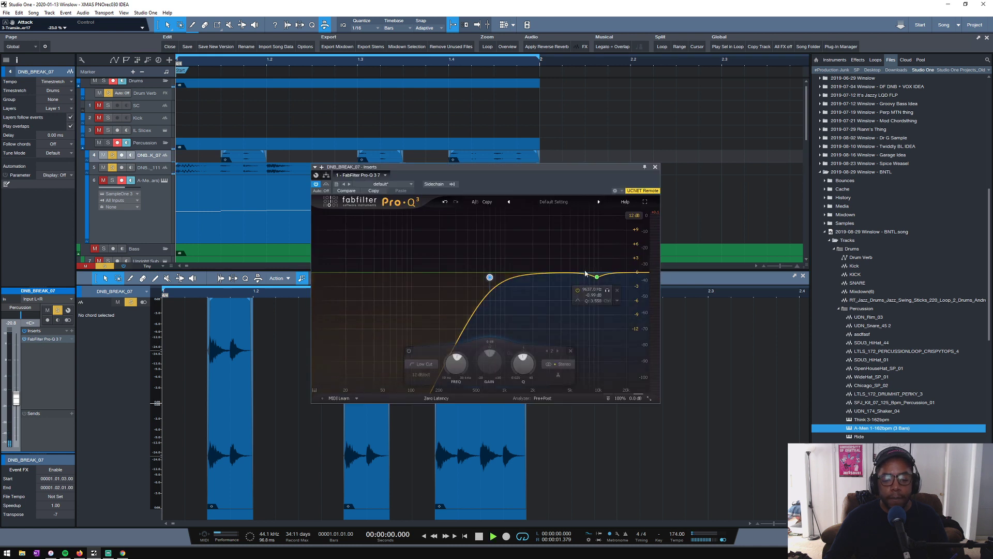
left_click_drag(575, 273, 589, 230)
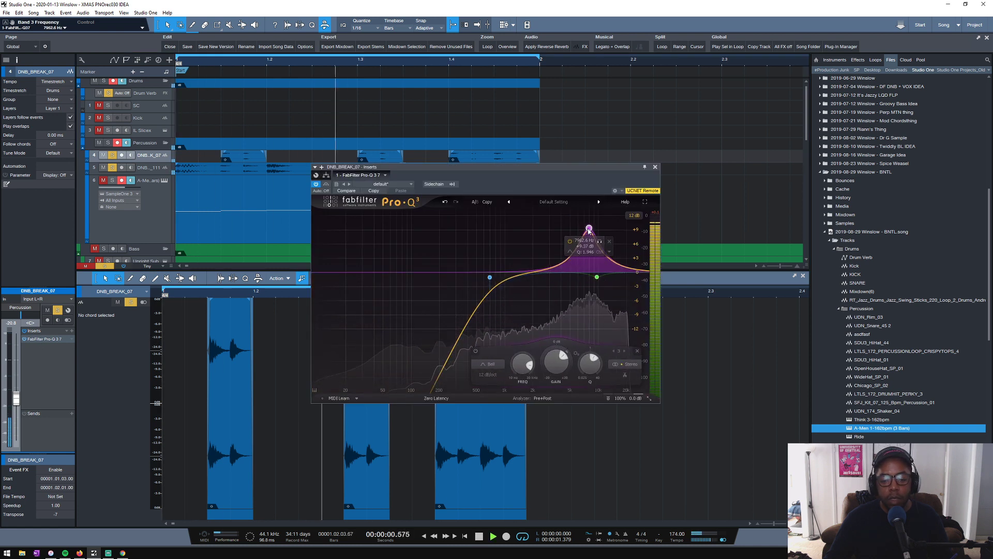
key("space")
scroll(590, 230, "up", 5)
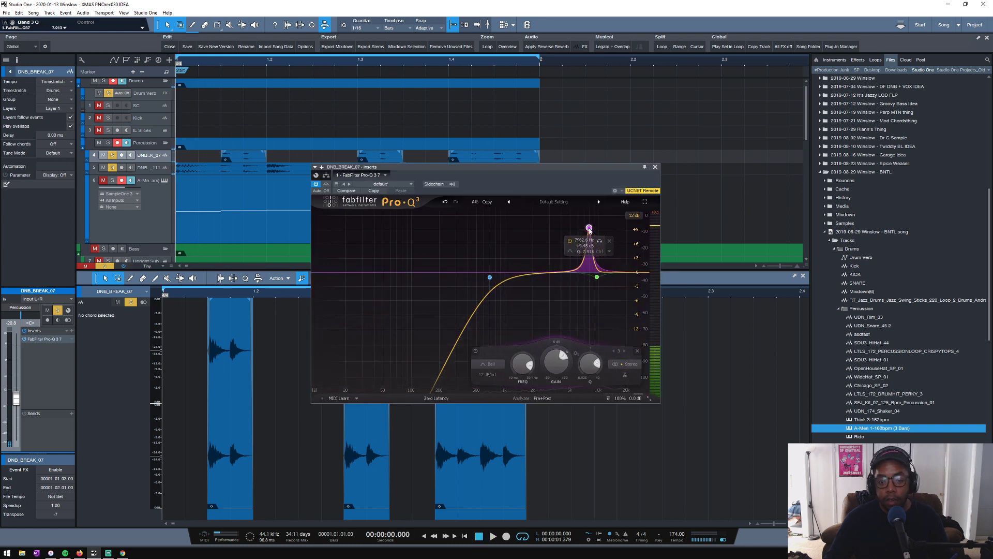
key("space")
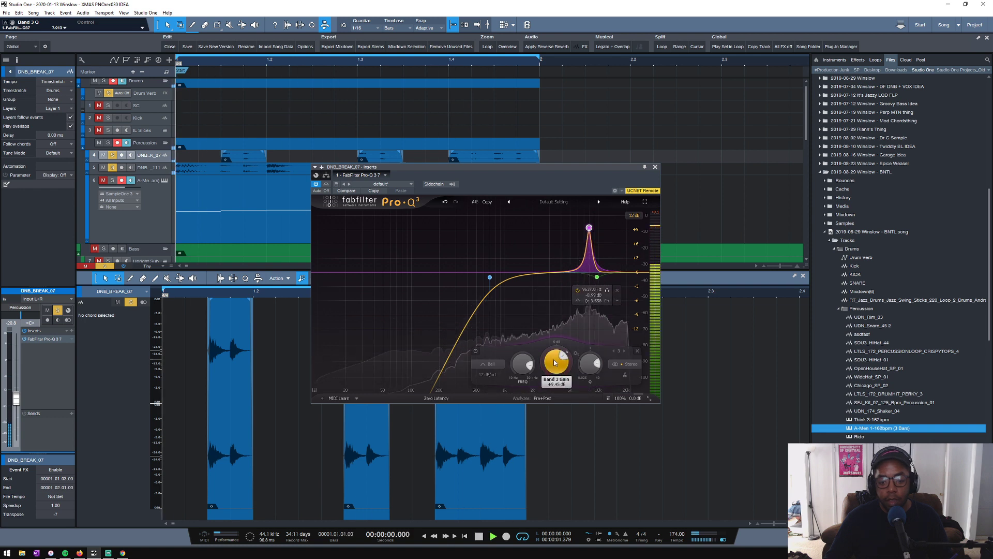
left_click_drag(554, 359, 547, 413)
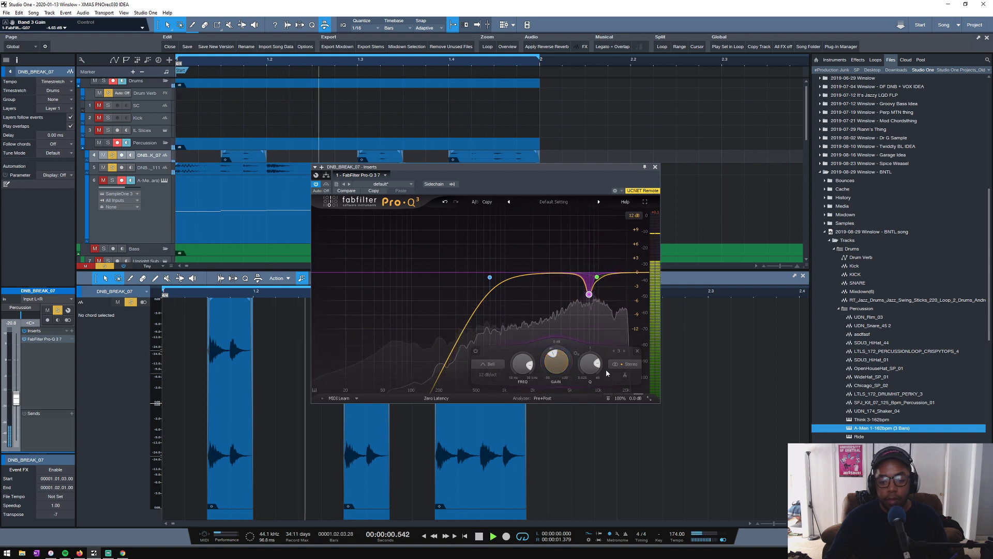
scroll(591, 369, "up", 2)
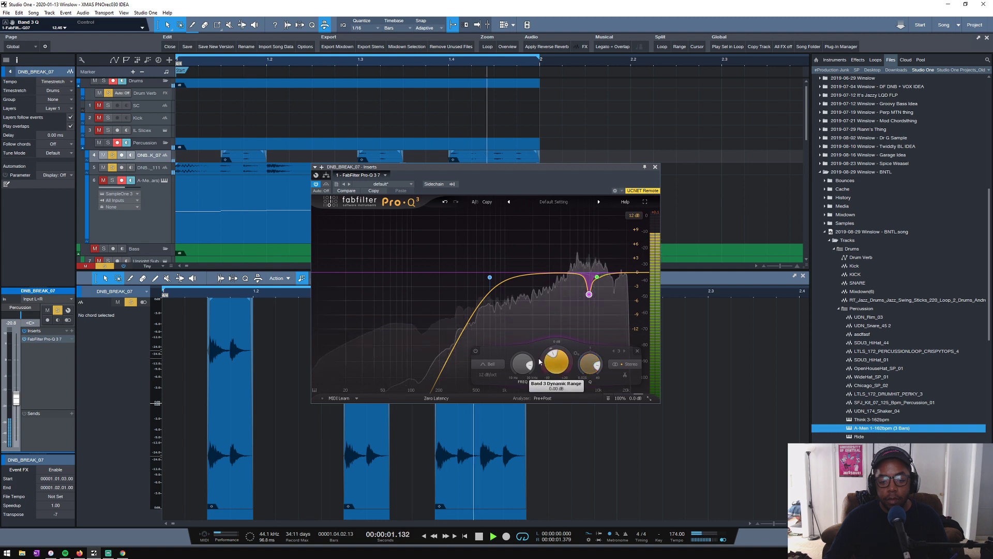
left_click_drag(550, 367, 550, 369)
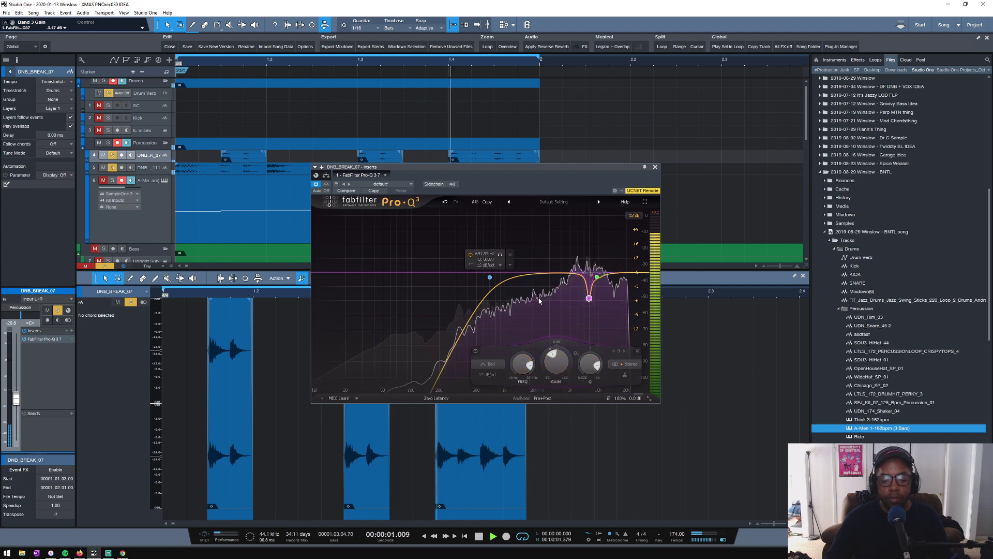
left_click(607, 290)
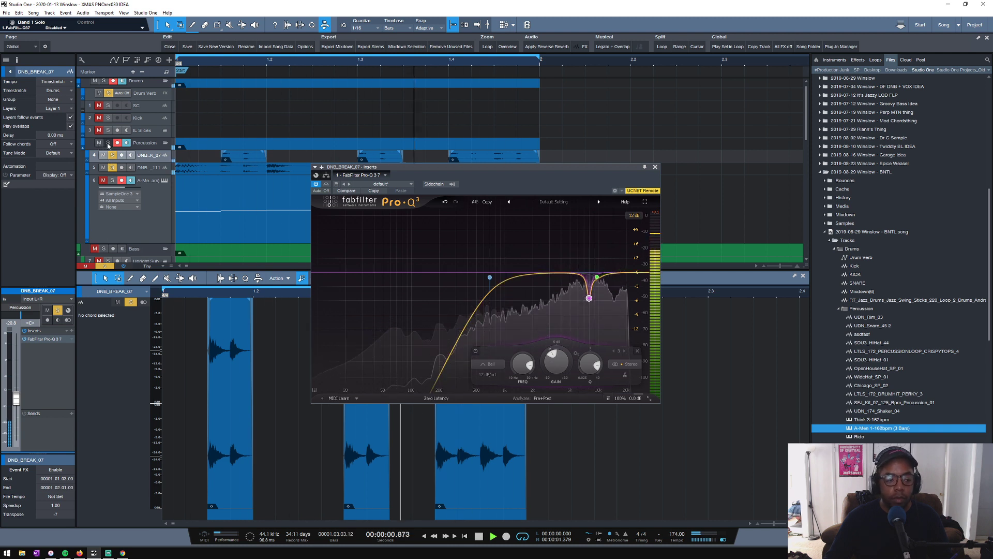
- Solo the A-Men track together with the other two breaks, select it and close its Transient Master window
left_click(103, 179)
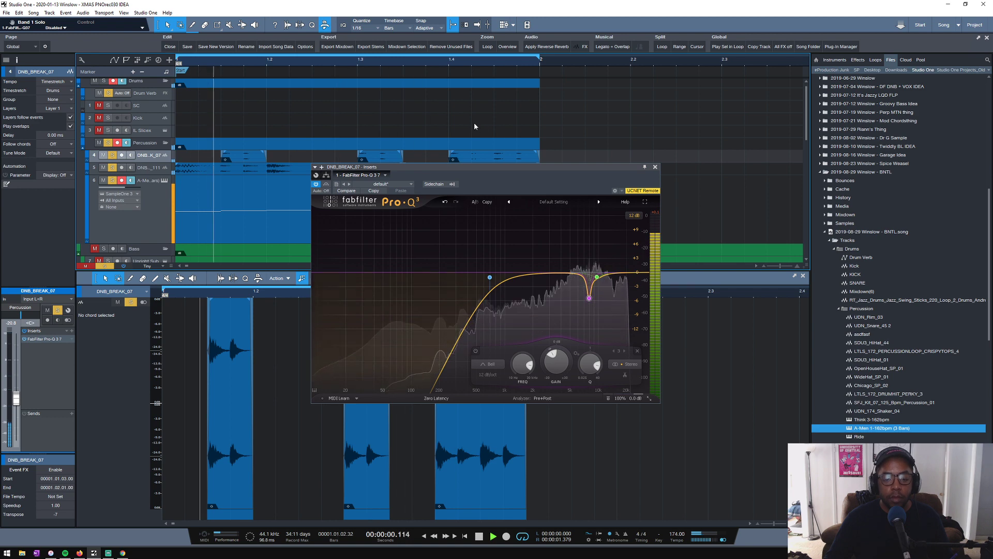
left_click(155, 201)
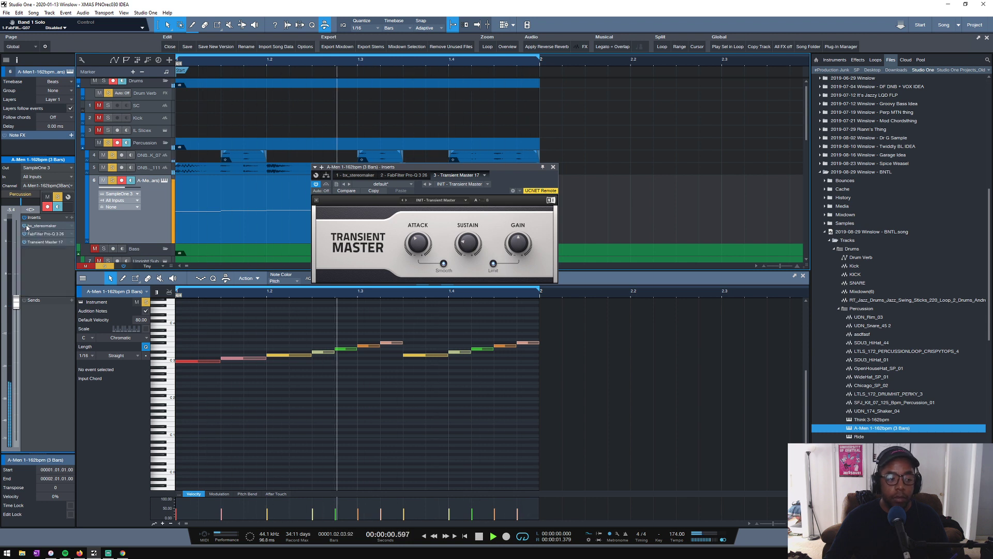
left_click(553, 167)
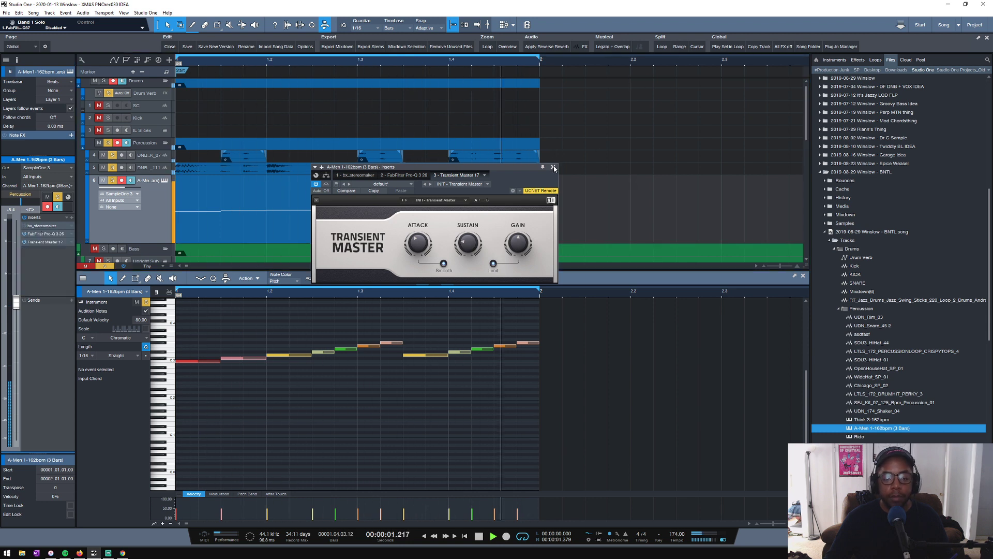
- Save the song, copying the external break samples to the Media Folder, and stop playback
scroll(627, 148, "down", 3)
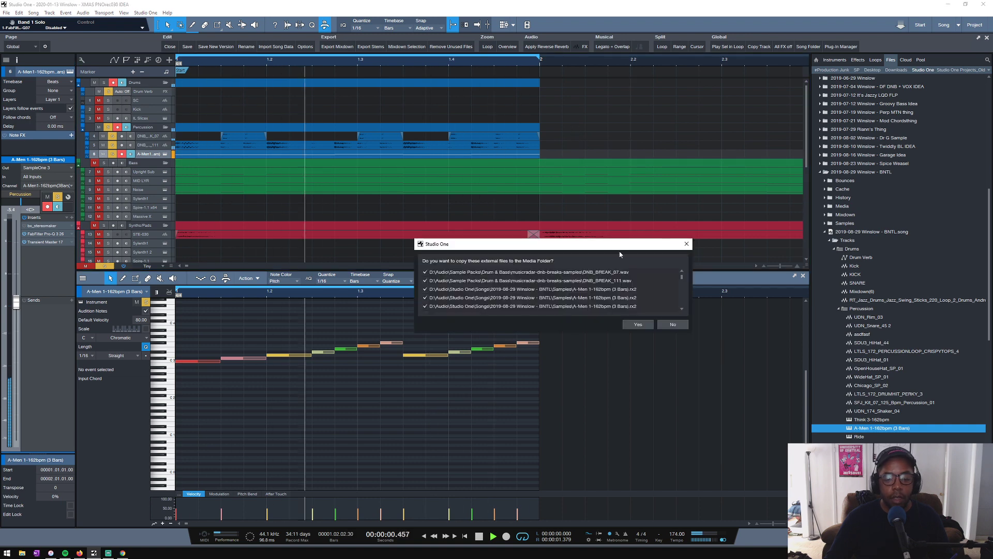
left_click(637, 327)
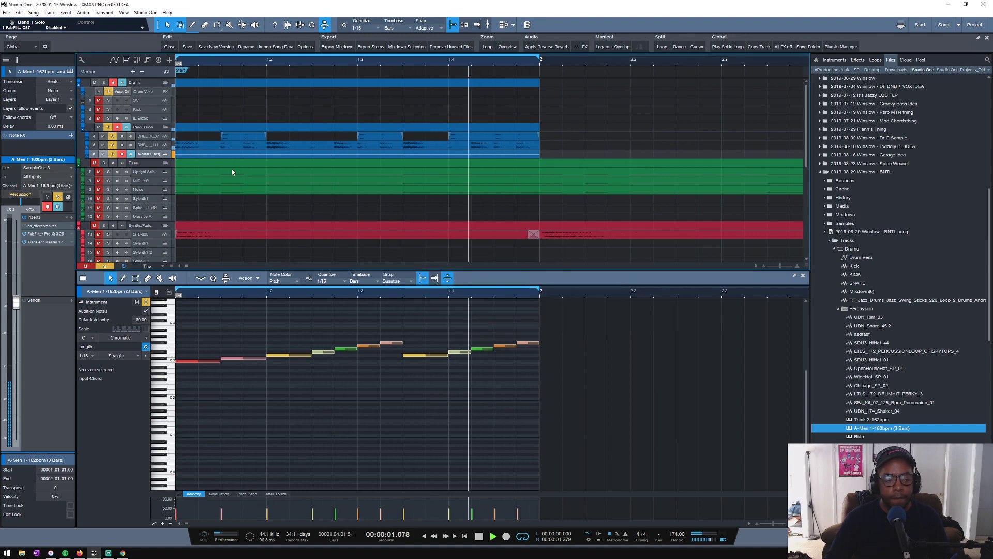
key("space")
- Collapse the BNTL song and its 2019-08-29 project folder in the file browser
scroll(179, 150, "down", 2)
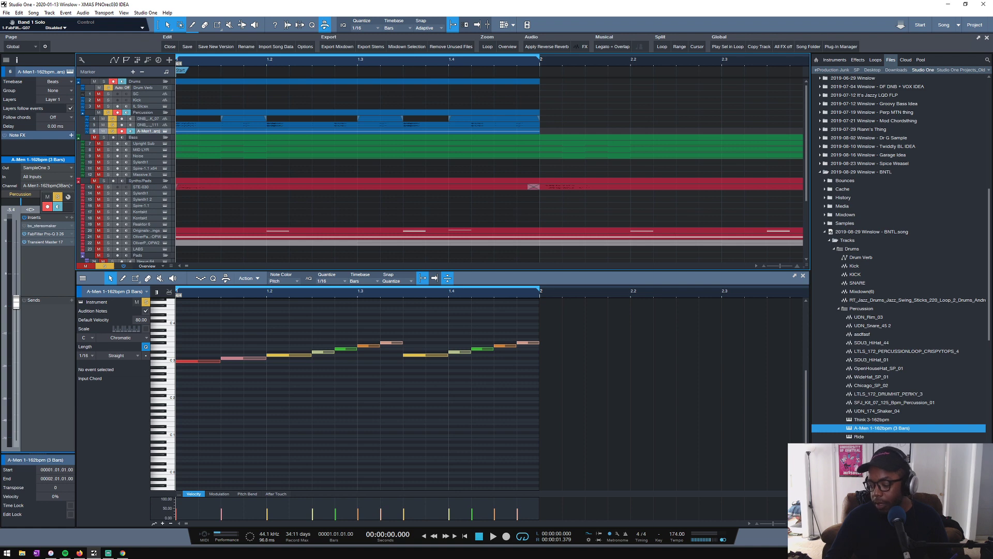
scroll(232, 105, "up", 2)
scroll(233, 102, "down", 2)
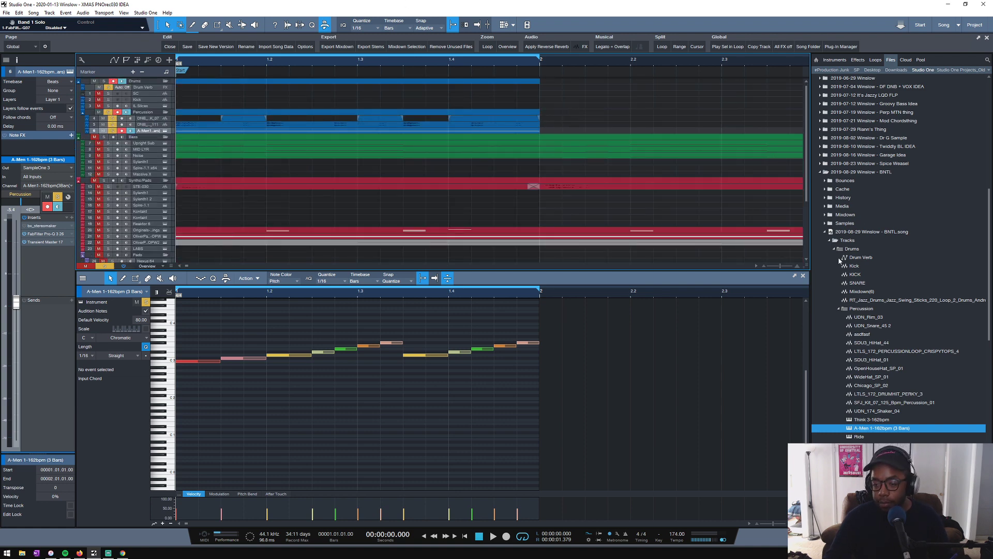
left_click(824, 232)
left_click(819, 171)
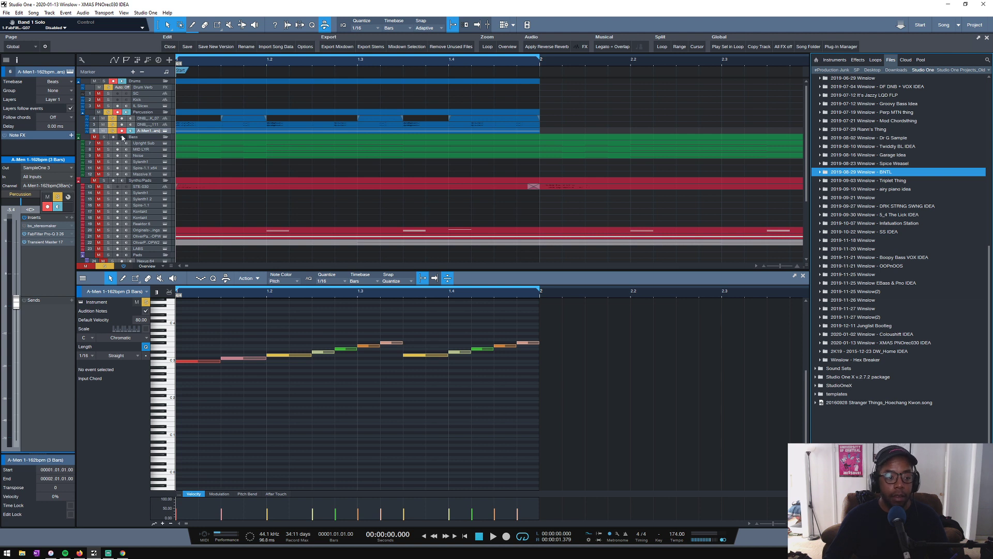
- Play the loop, briefly soloing the Bass folder track with the breaks, and stop playback
key("space")
left_click(103, 137)
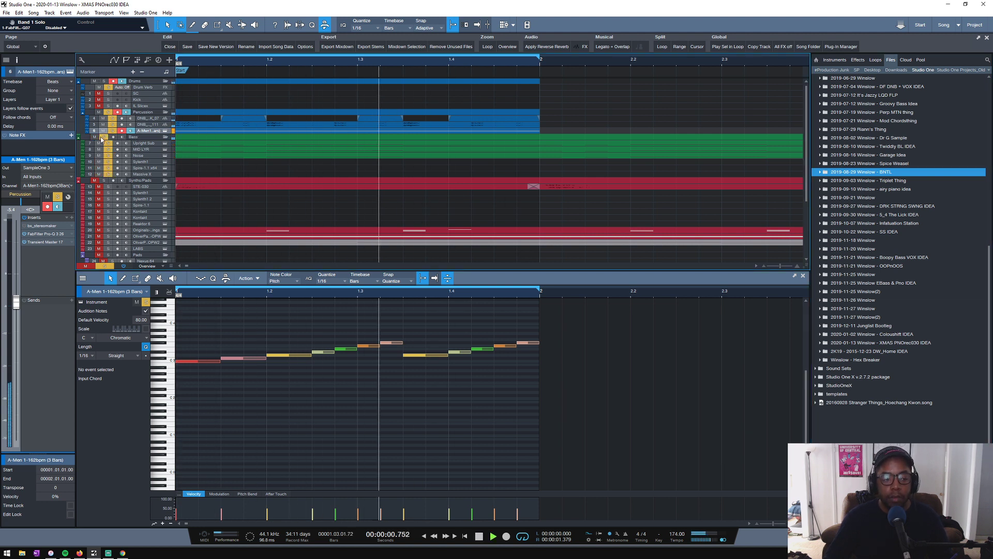
left_click(104, 137)
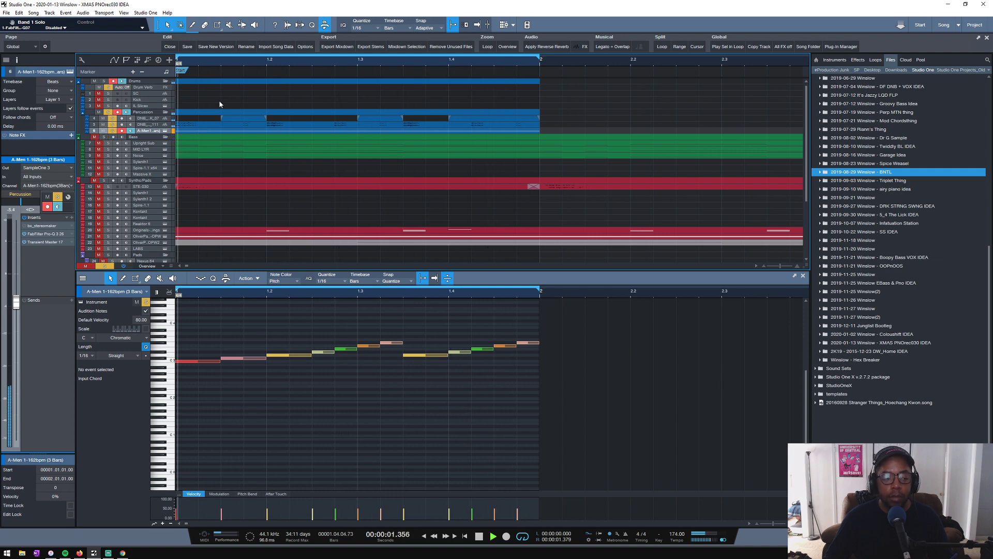
scroll(259, 64, "down", 5)
left_click_drag(188, 62, 343, 71)
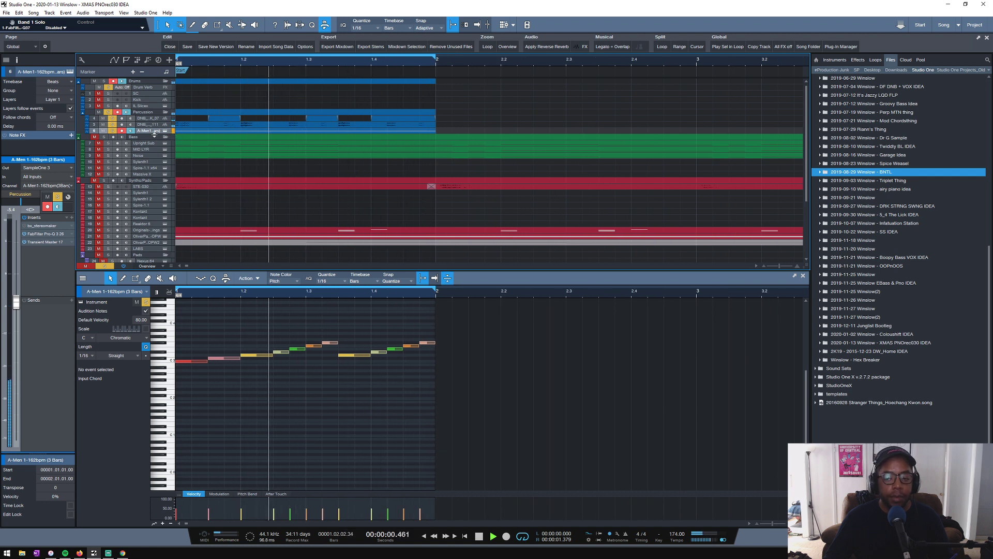
key("space")
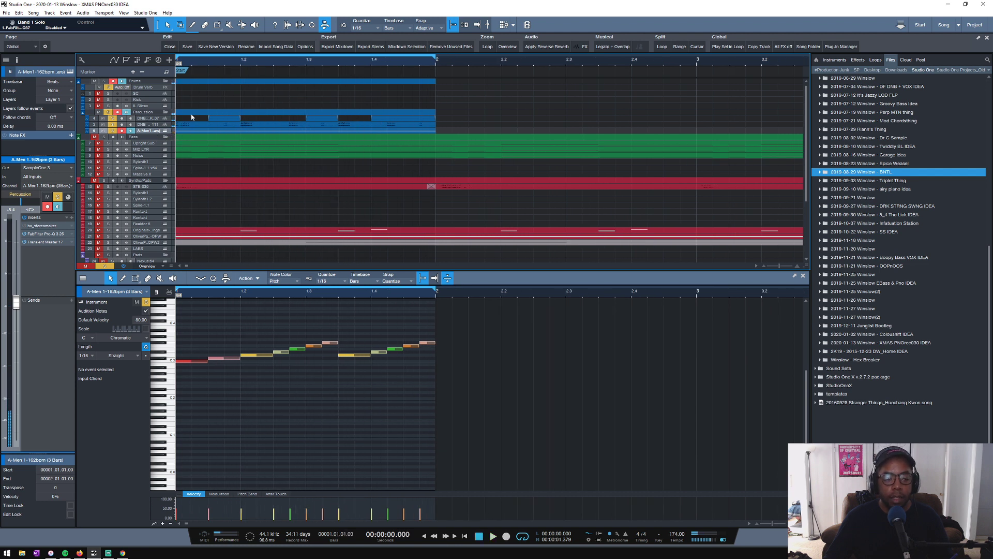
- Enlarge the height of the A-Men track in the arrangement
scroll(199, 123, "up", 2)
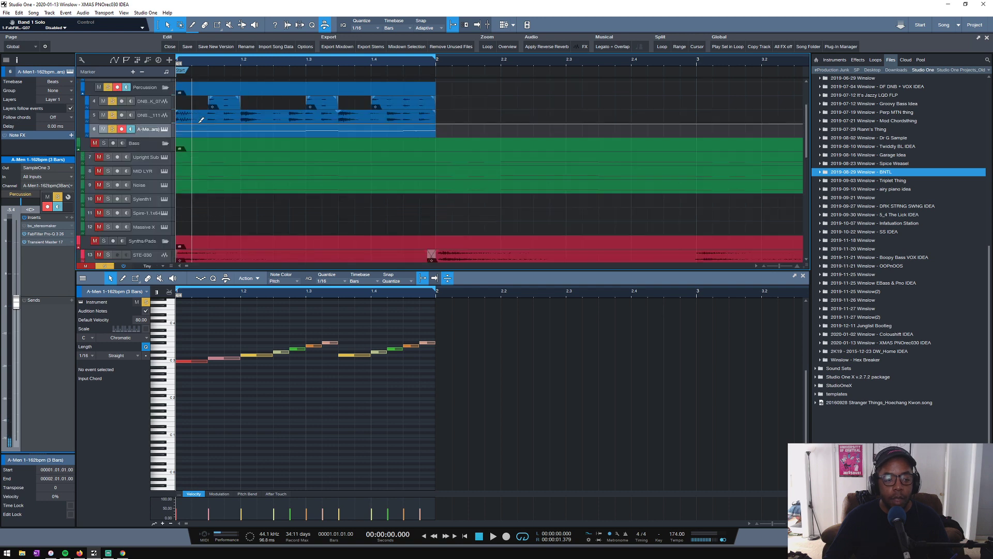
scroll(201, 120, "down", 2)
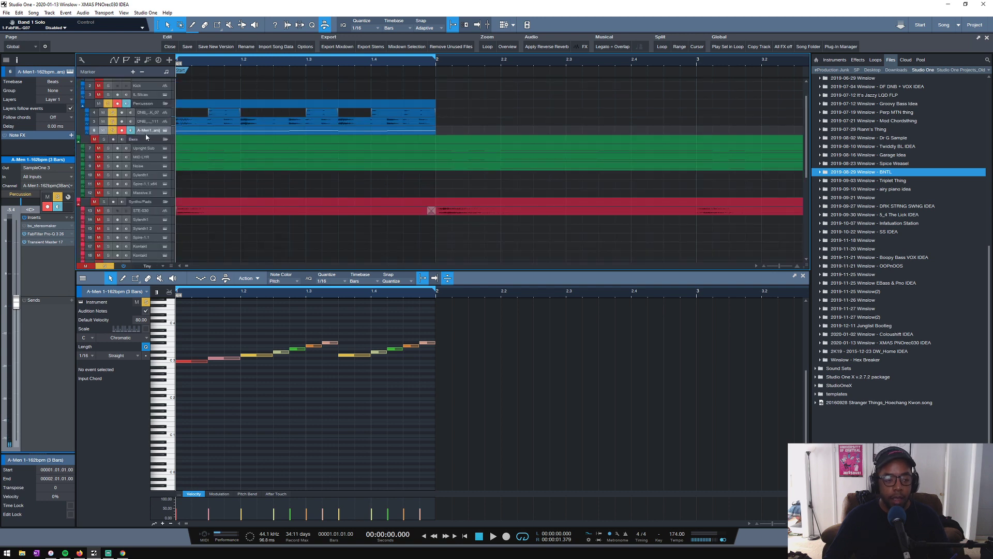
left_click_drag(145, 134, 143, 149)
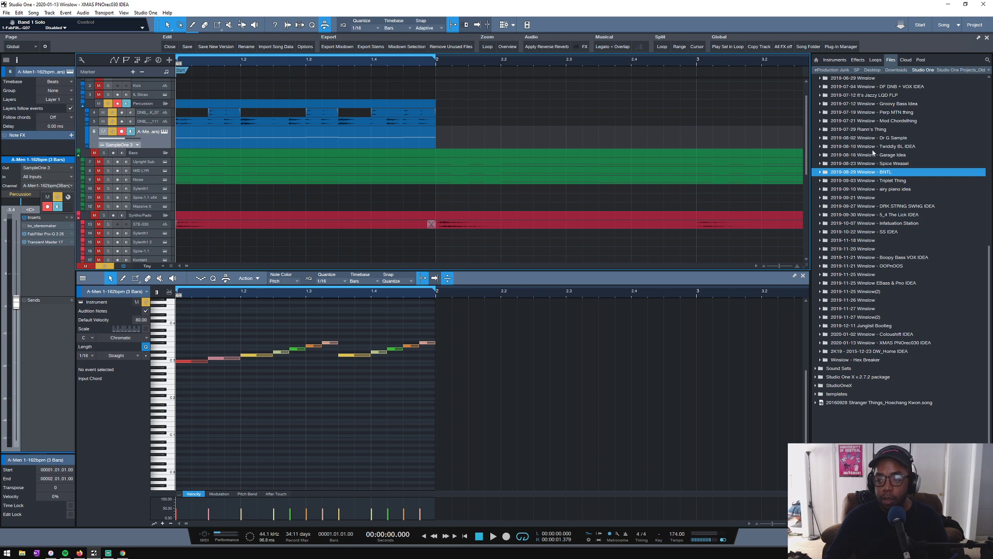
- Switch to iTunes, lower its volume slightly and open the #Winslow playlist to find reference tracks
scroll(863, 121, "up", 1)
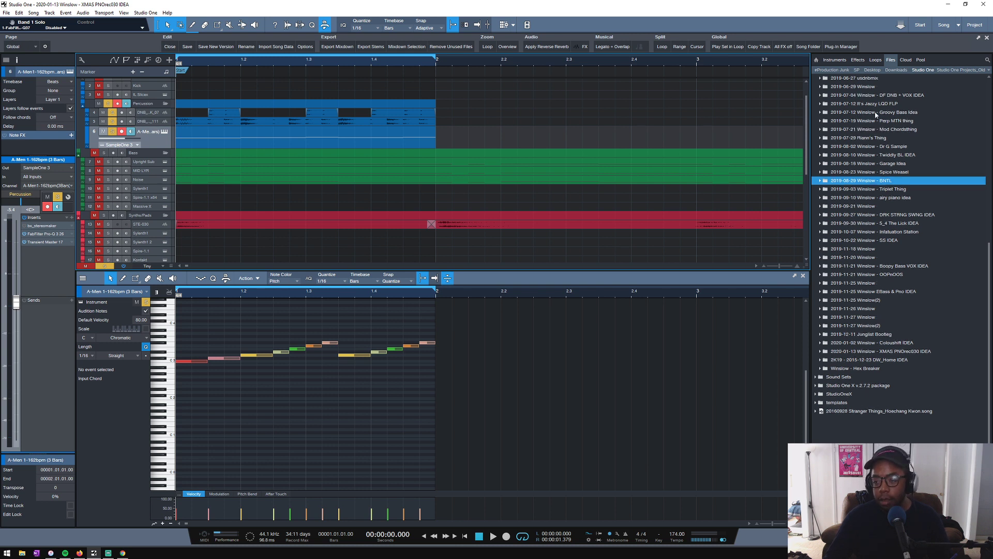
scroll(863, 142, "up", 1)
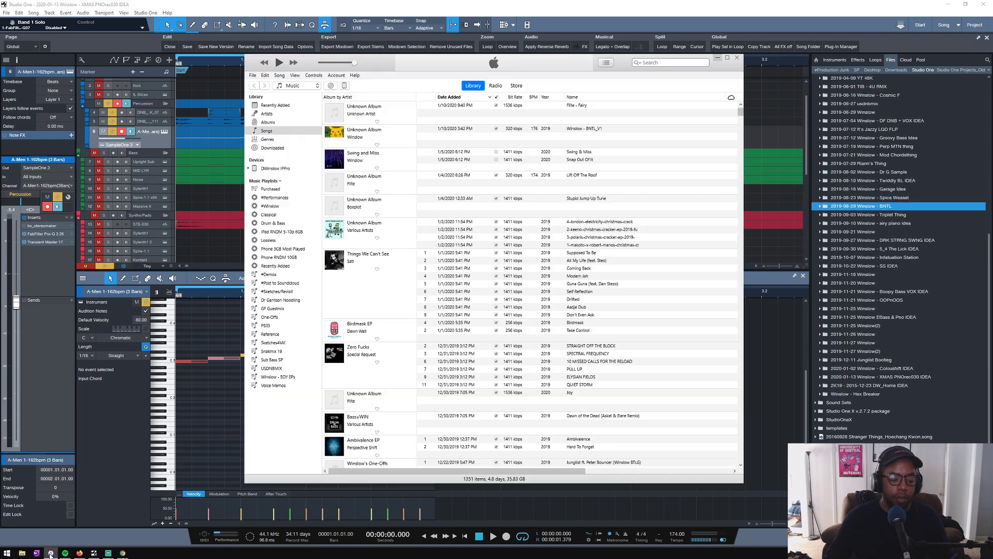
left_click(51, 552)
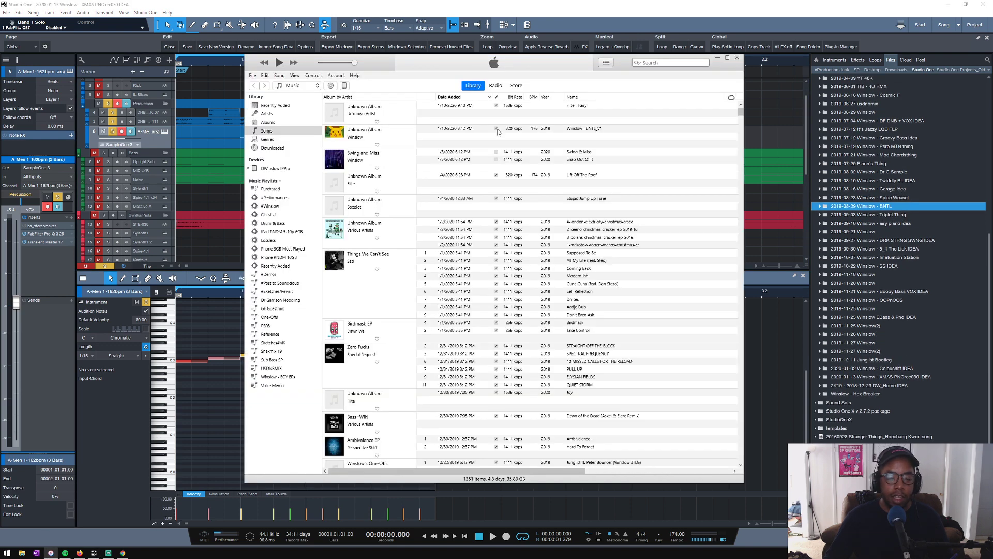
left_click_drag(340, 66, 337, 66)
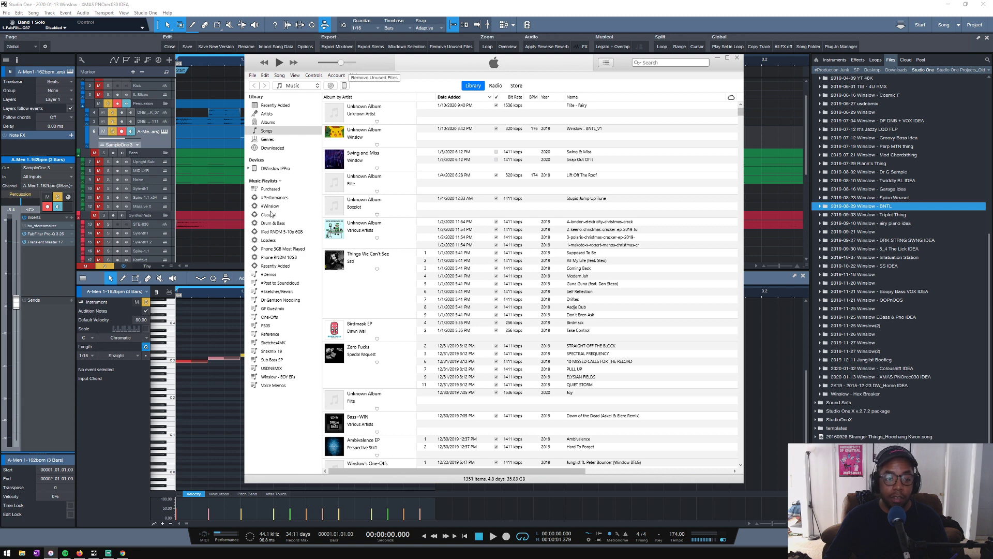
left_click(271, 223)
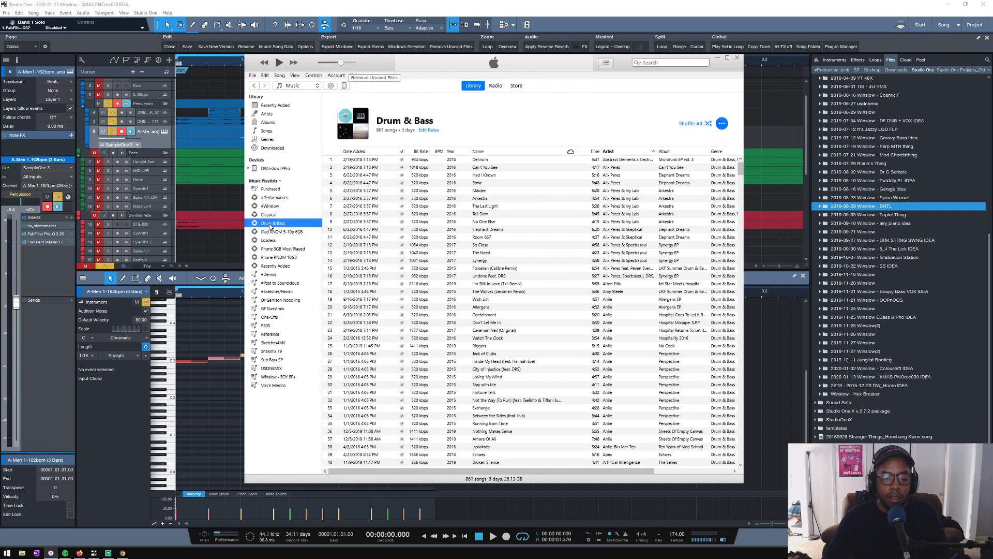
left_click(273, 206)
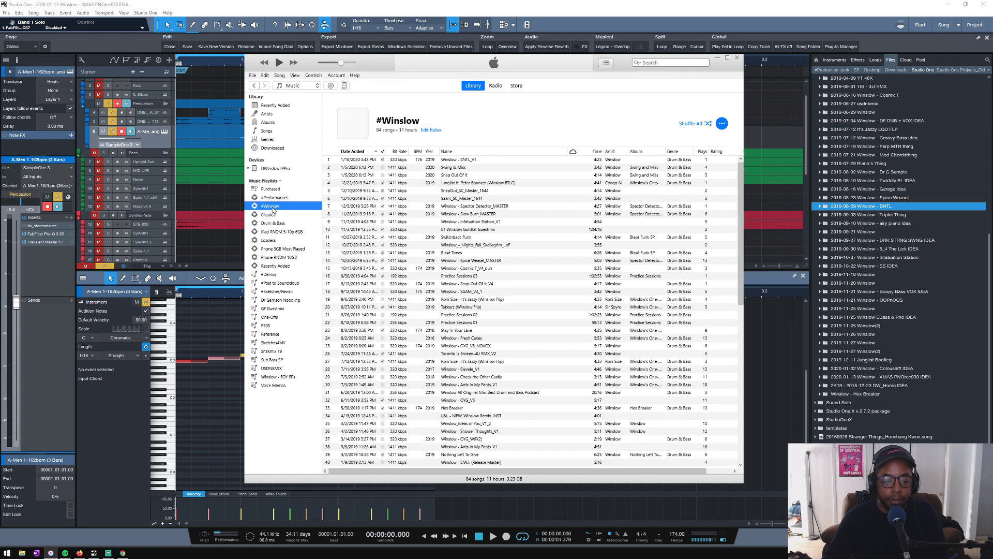
- Play Winslow - BNTL_V1 as a reference at slightly lower volume, skip further into the track and pause it
double_click(456, 161)
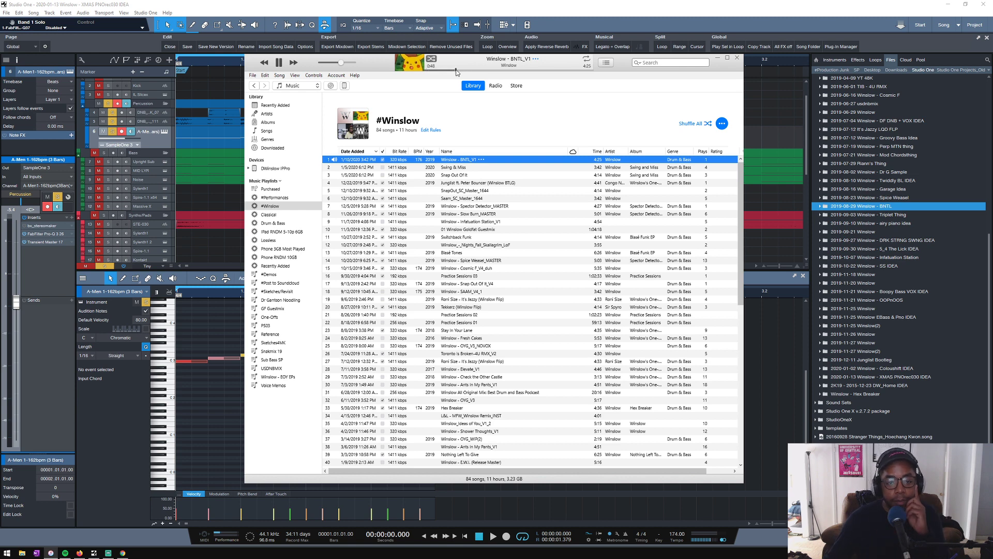
left_click_drag(340, 64, 338, 64)
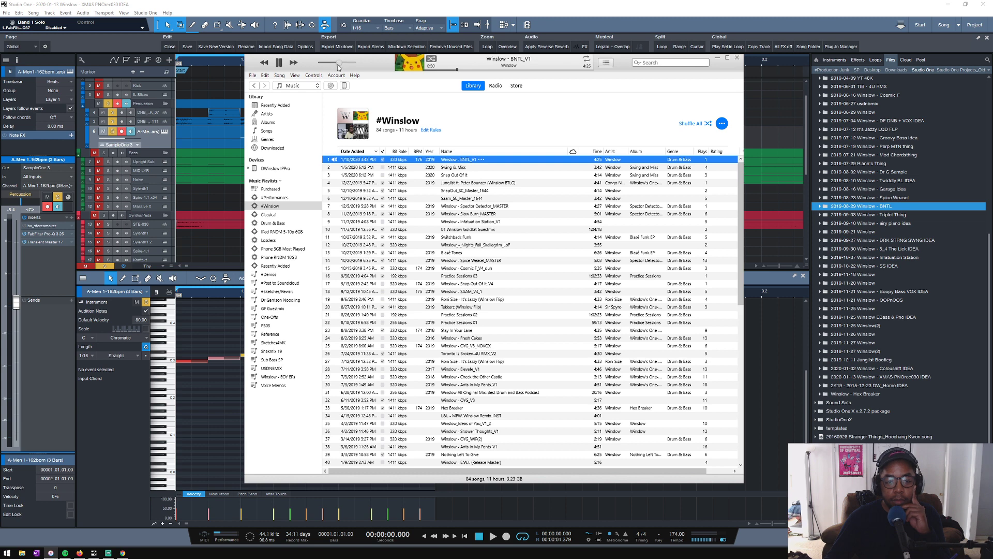
left_click(481, 70)
left_click(278, 64)
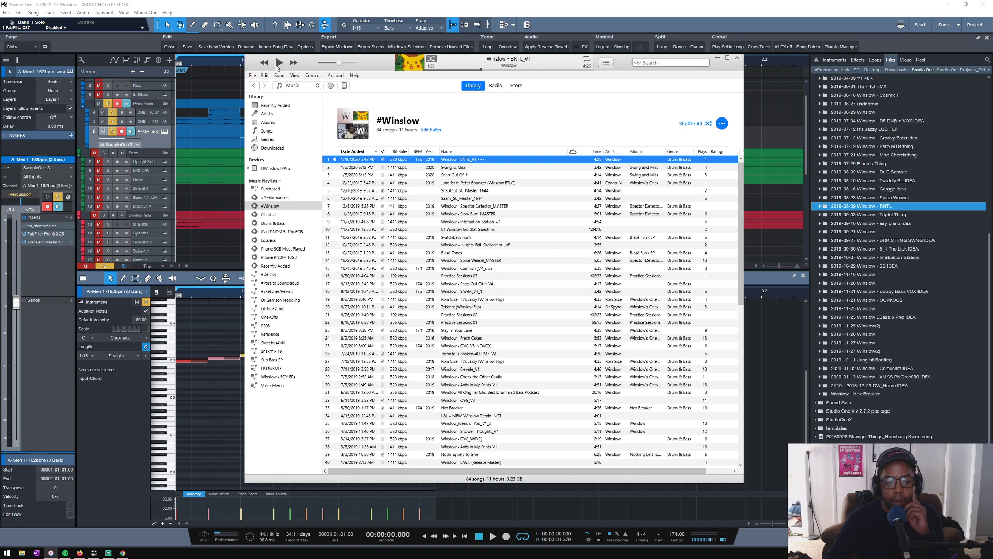
- Play Swing & Miss as a reference from about one minute into the track
left_click(448, 168)
double_click(449, 168)
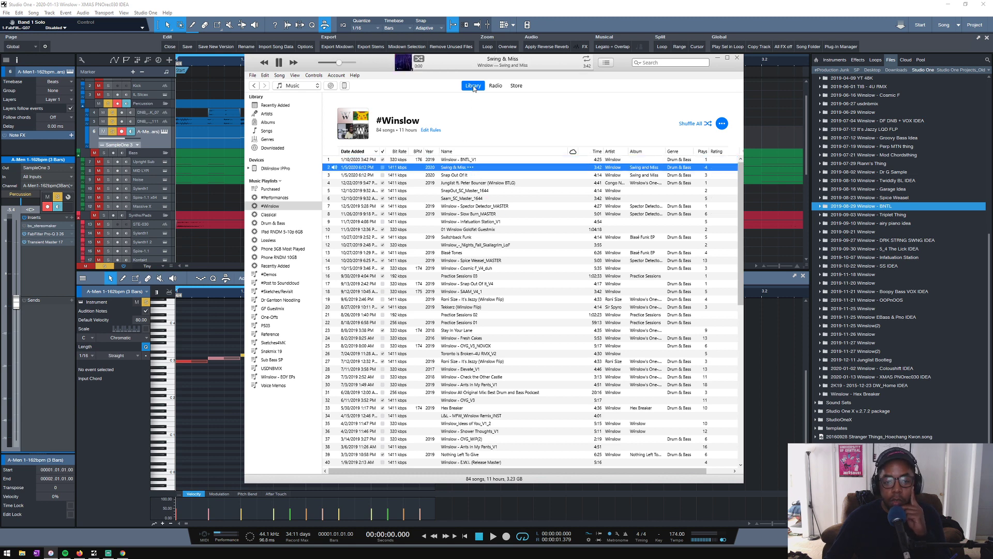
left_click(468, 71)
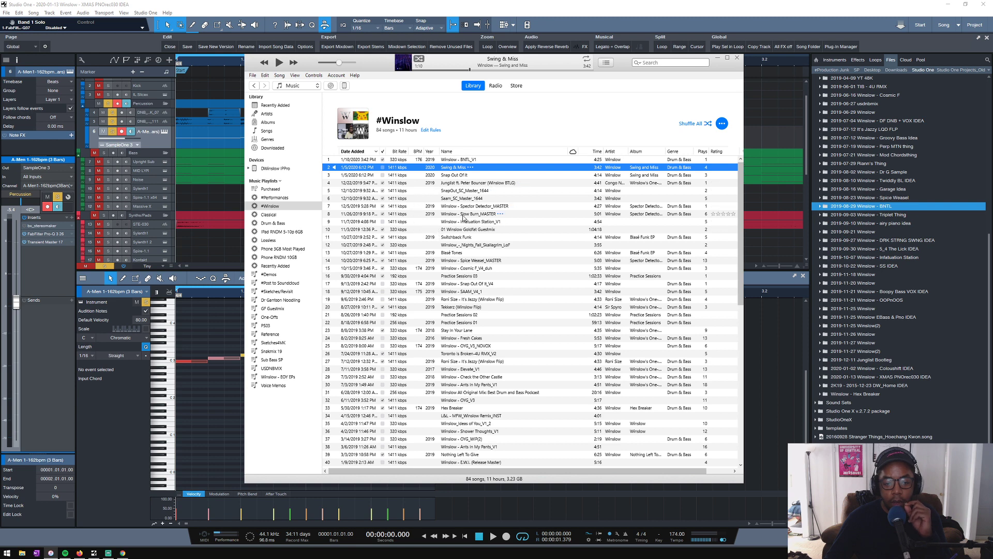
- Play Junglist ft. Peter Bouncer, then Winslow - Spector Detector_MASTER, from about one minute in as references and pause playback
double_click(451, 183)
left_click(456, 69)
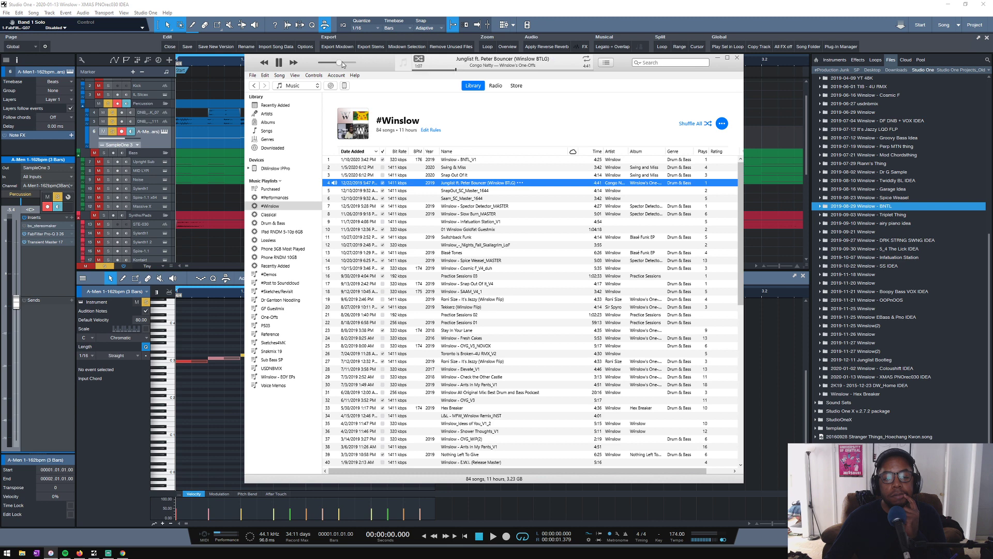
left_click(464, 191)
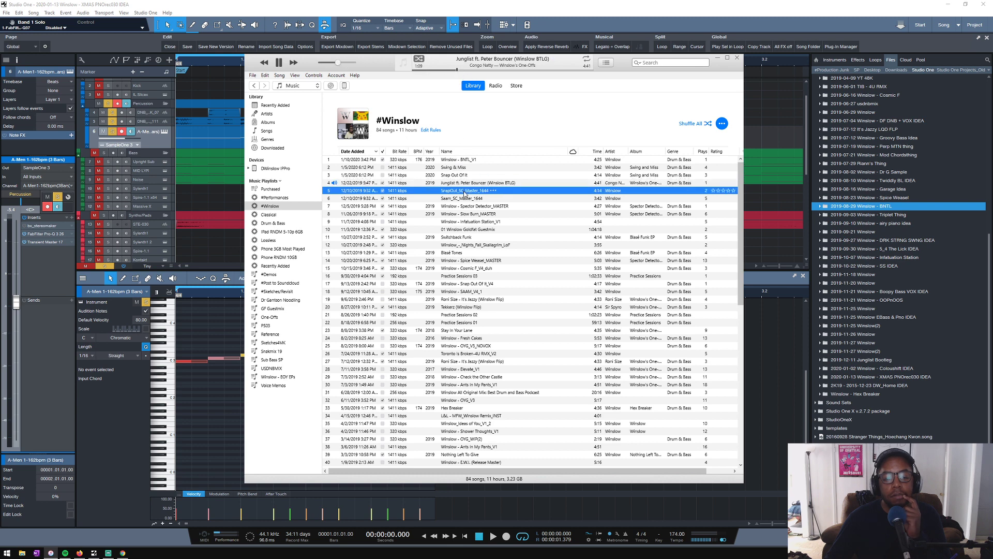
double_click(465, 206)
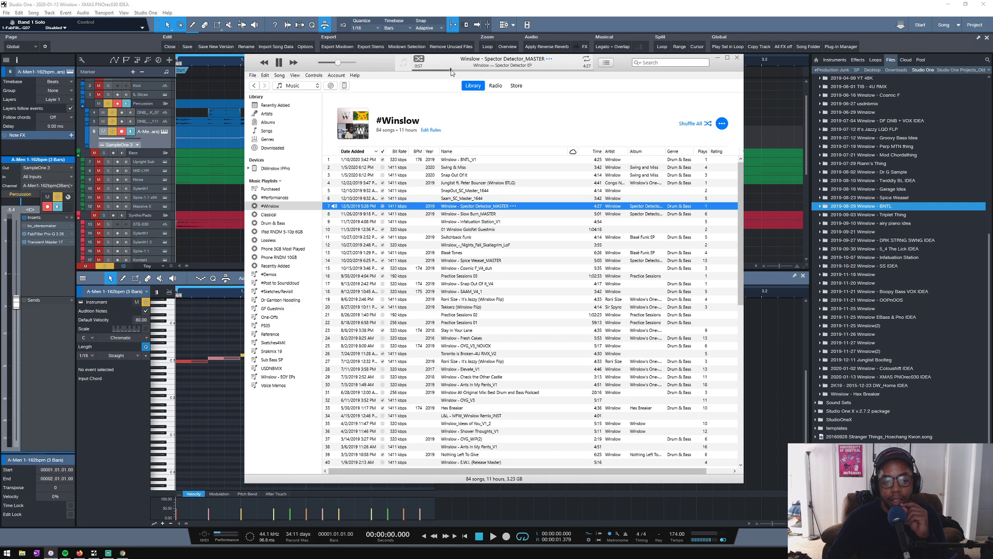
left_click(457, 70)
left_click(279, 63)
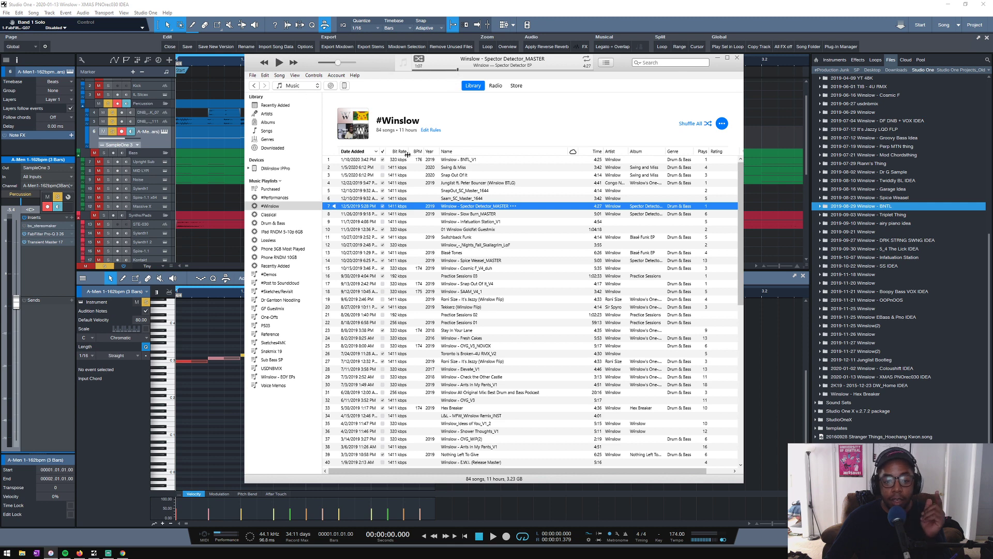
- Play Winslow - Infatuation Station_V1, then Switchback Funk from over one minute in, pausing each reference track
double_click(473, 222)
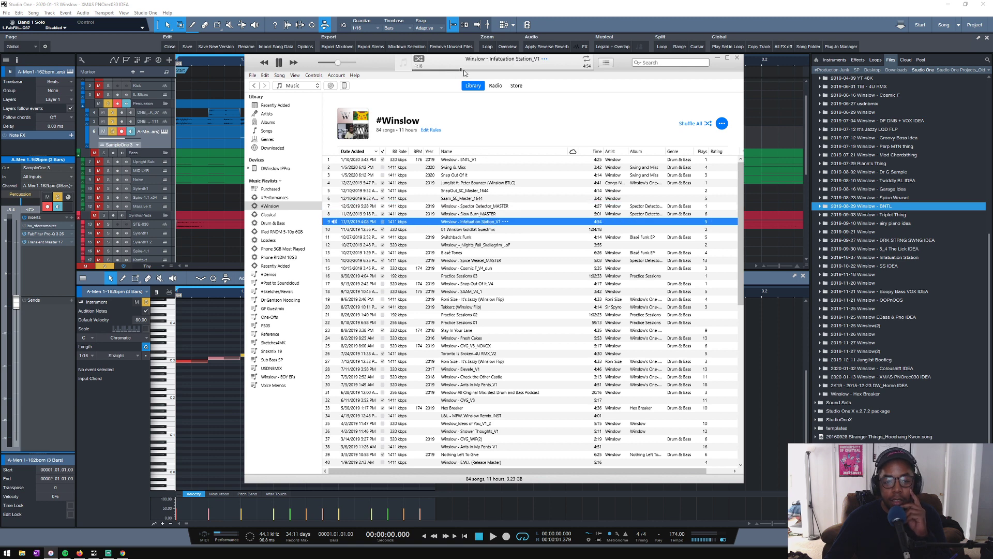
left_click(279, 63)
left_click(464, 237)
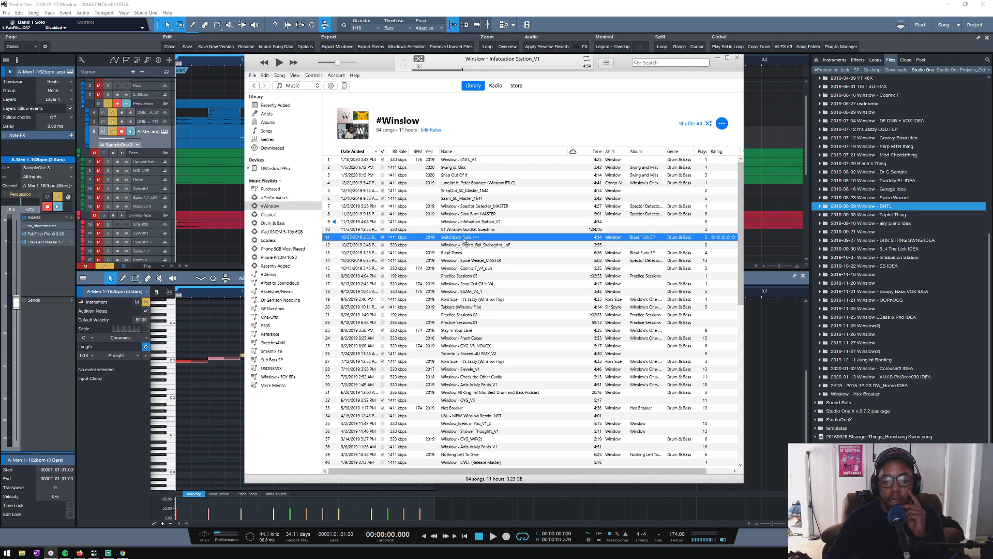
double_click(464, 236)
left_click(450, 70)
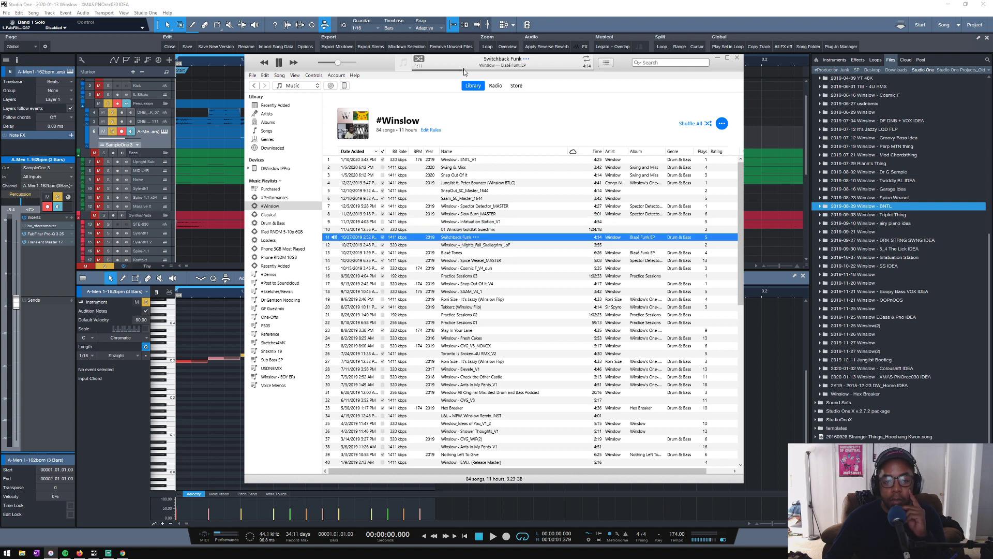
left_click(279, 63)
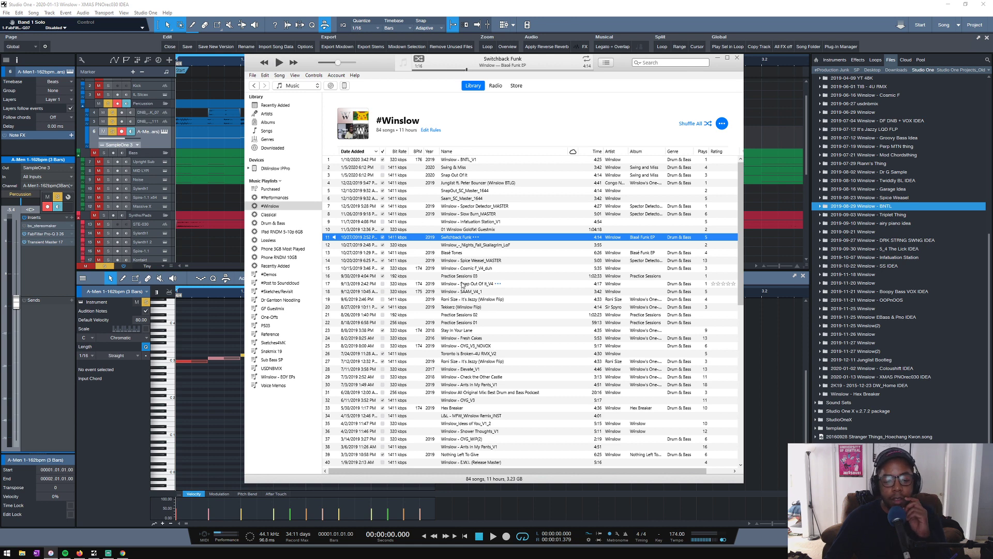
- Play Blasé Tones and Winslow - Cosmic F_V4_duh as references, pause playback and return to Studio One
double_click(450, 254)
left_click(456, 70)
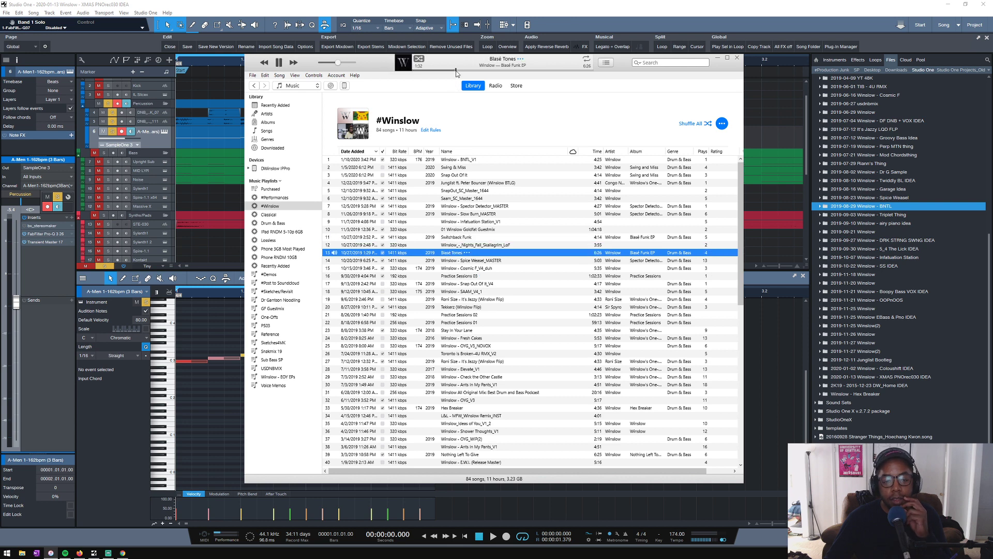
left_click(280, 63)
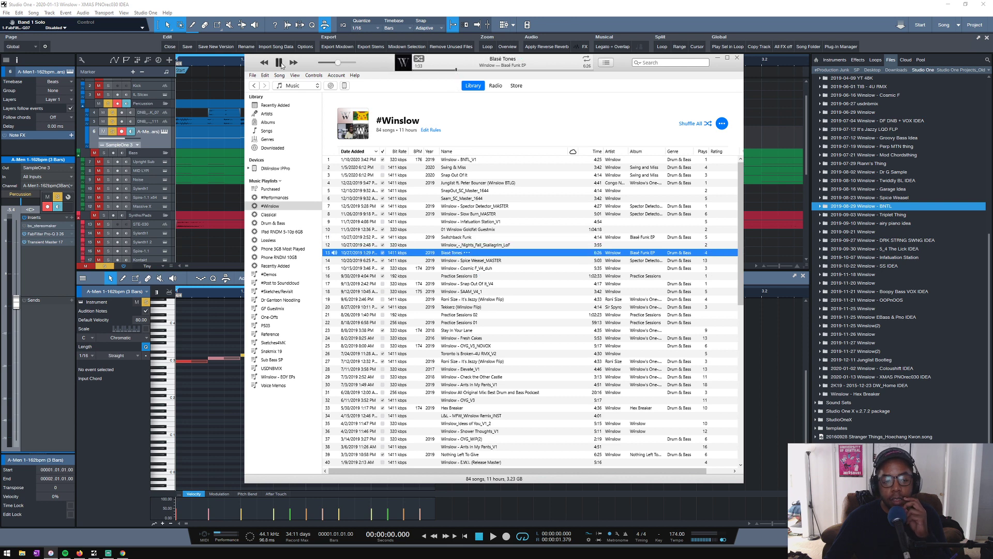
double_click(449, 269)
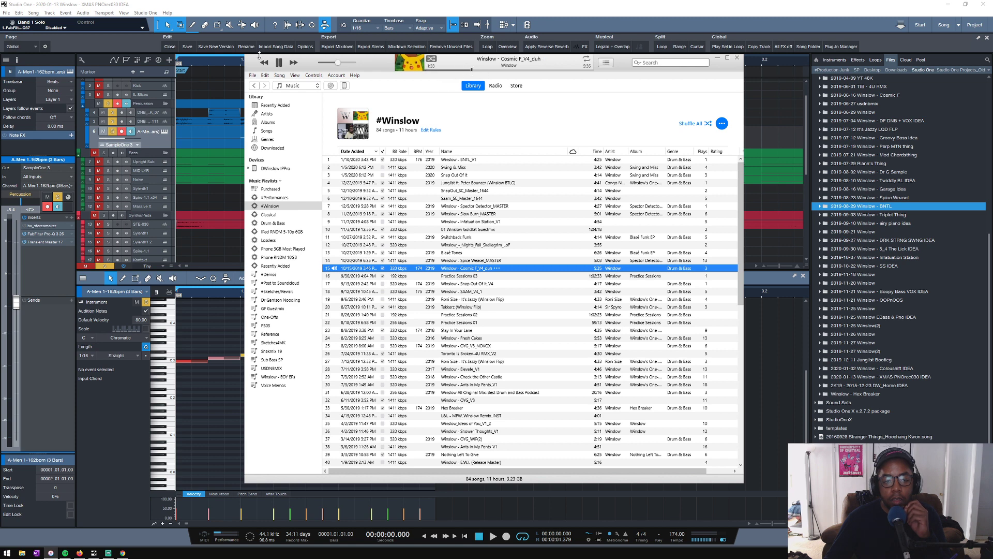
left_click(279, 63)
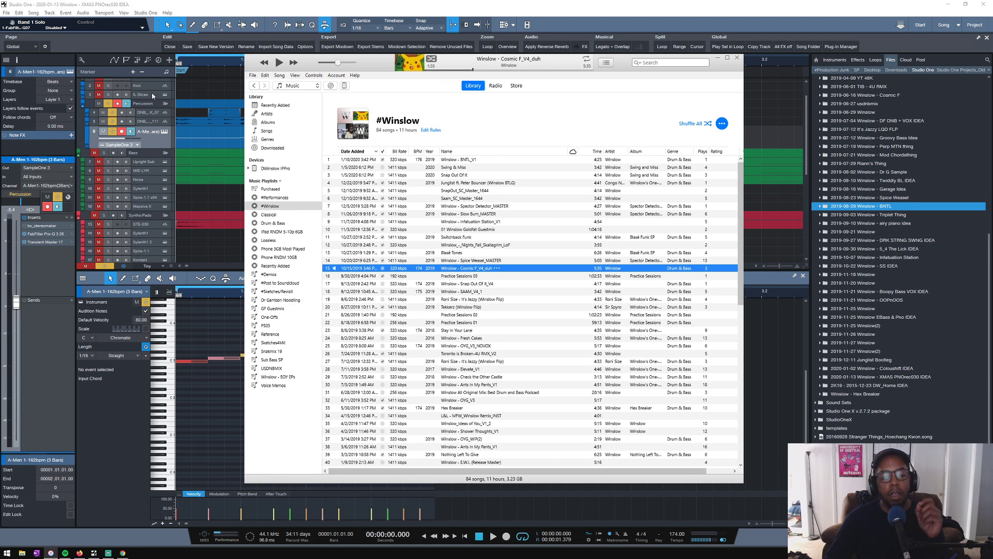
left_click(718, 57)
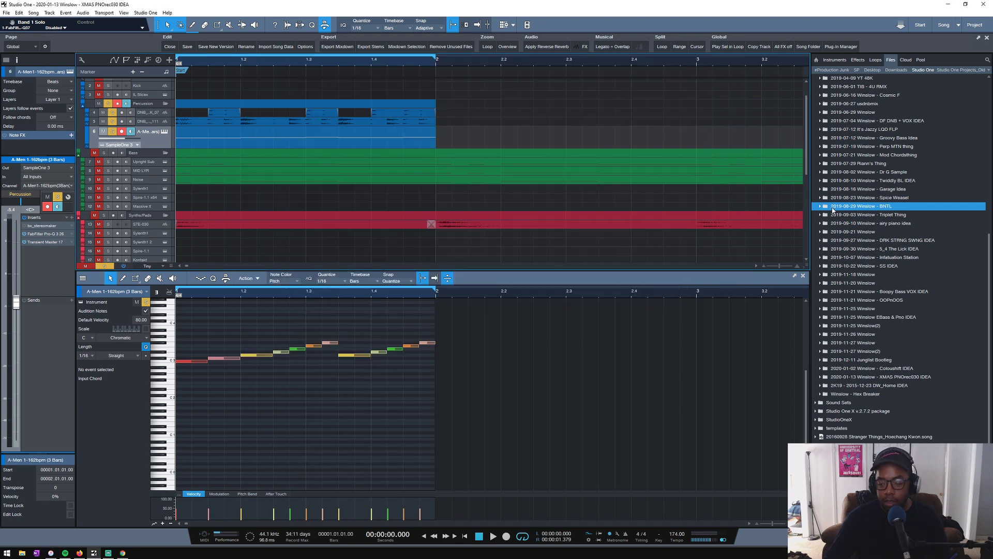
- Browse to the 2019-06-16 Winslow - Cosmic F song file and expand its Drums and Percussion tracks
scroll(836, 220, "up", 1)
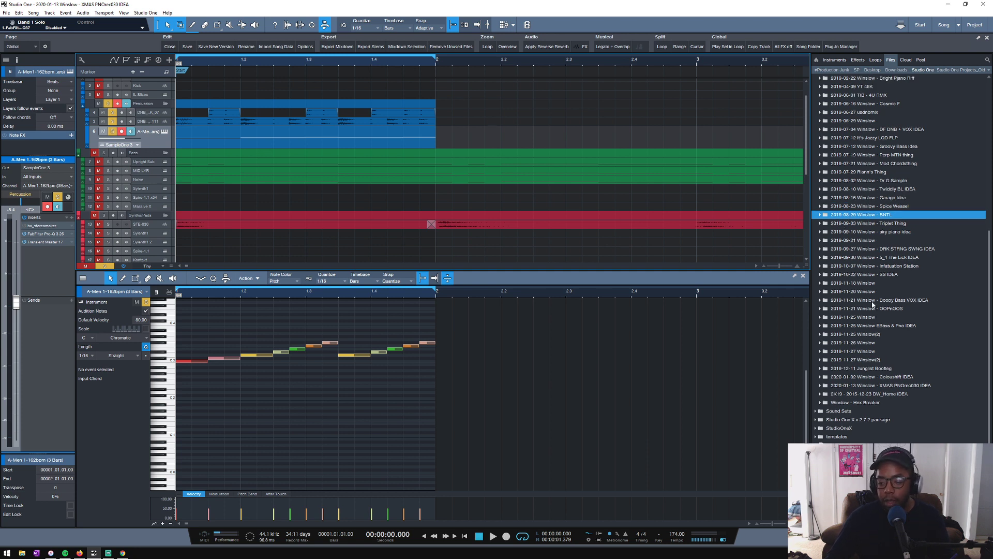
scroll(853, 294, "up", 11)
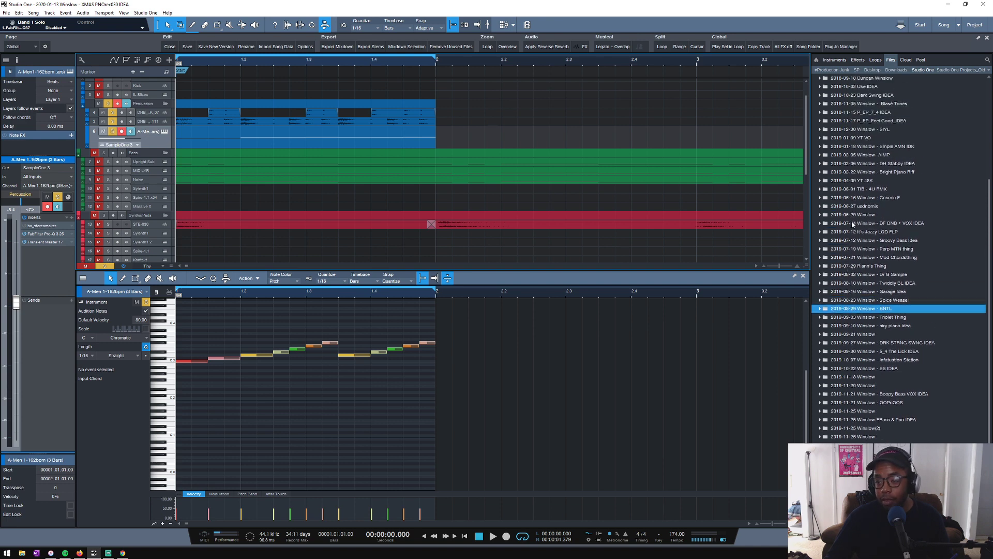
scroll(853, 223, "up", 5)
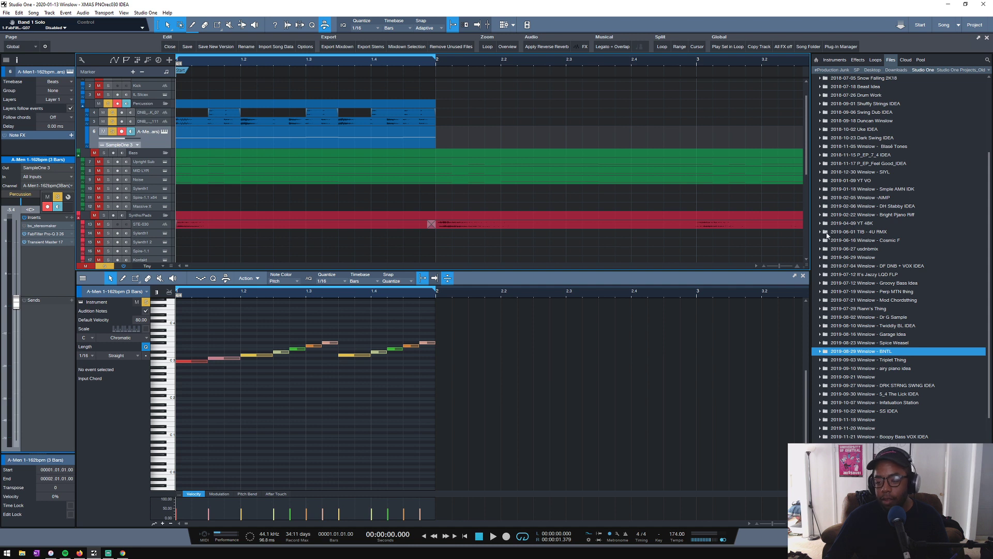
left_click(821, 241)
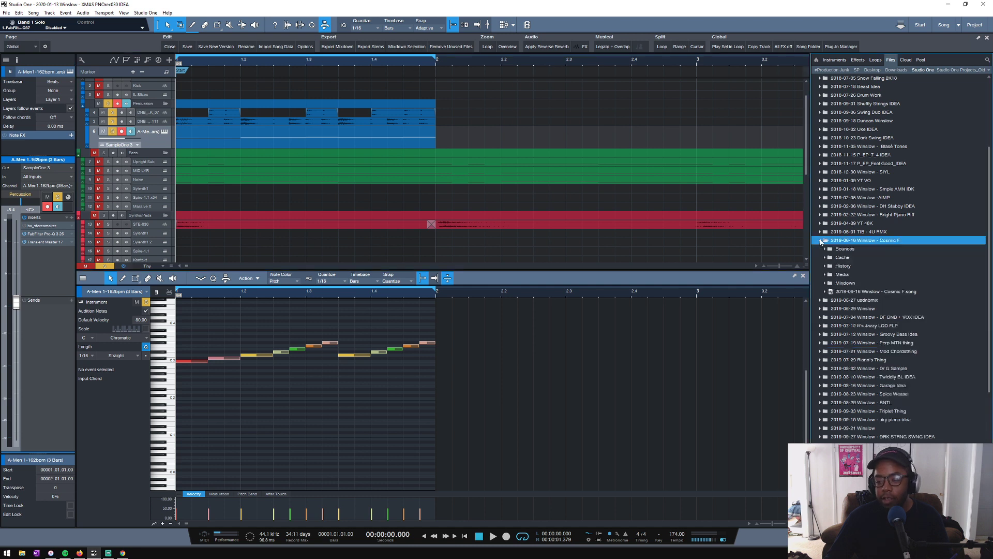
left_click(826, 292)
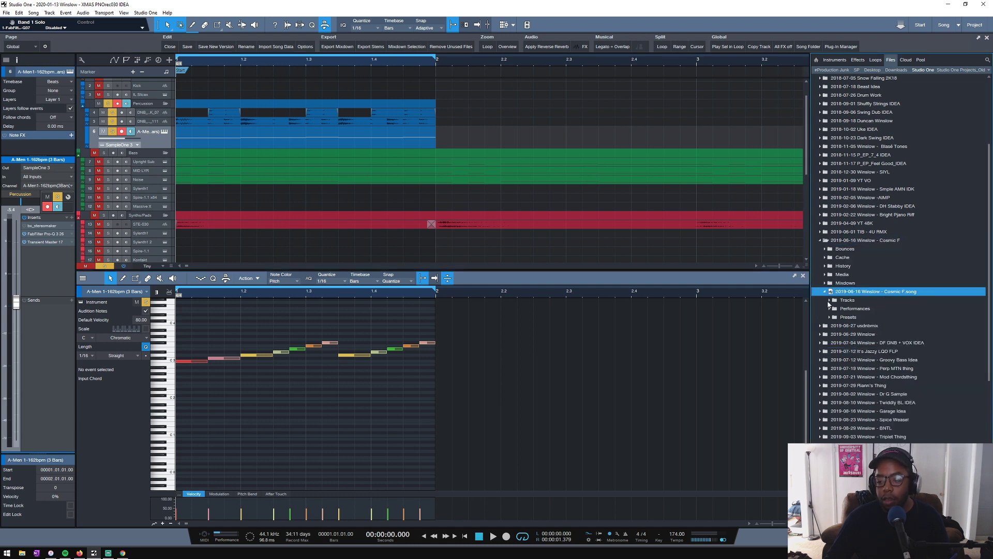
left_click(830, 301)
left_click(833, 309)
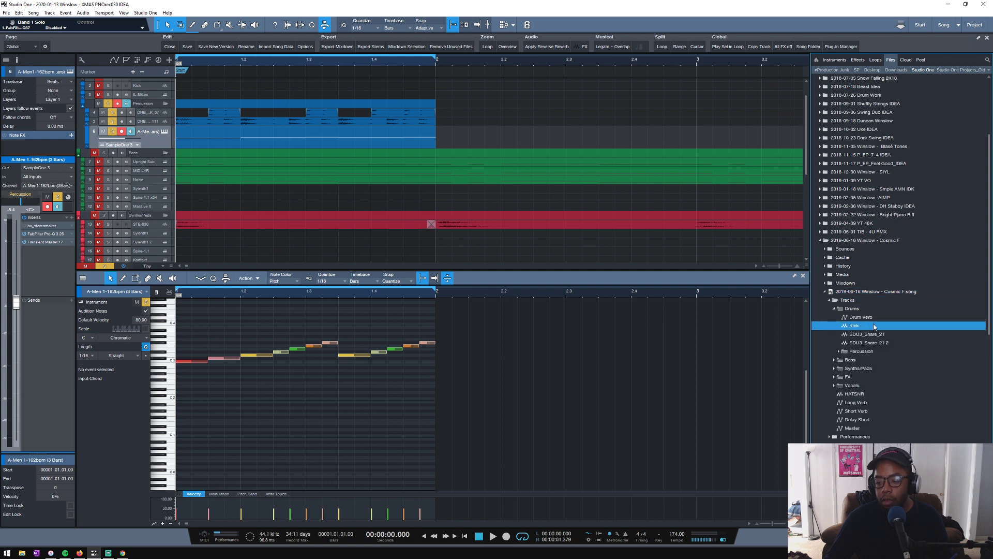
left_click(838, 352)
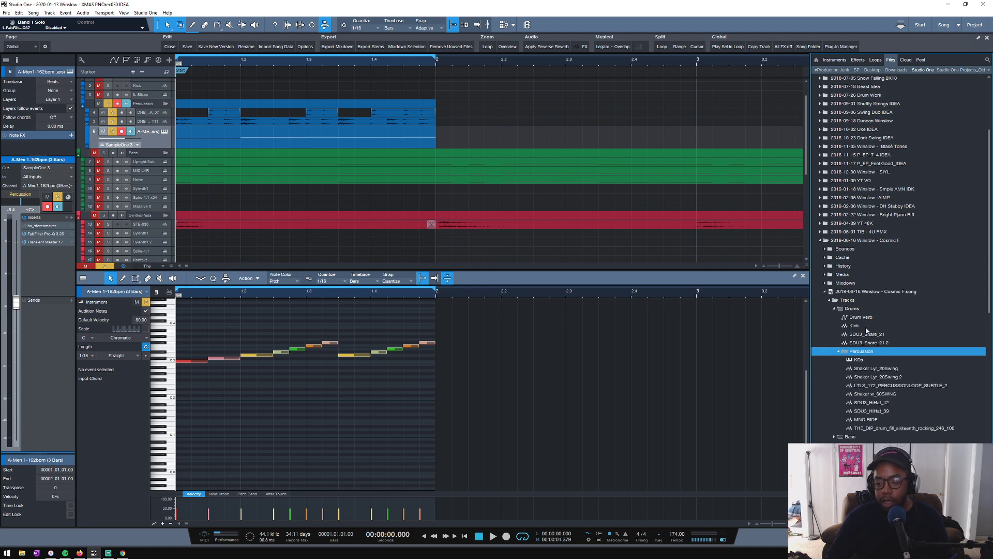
- Import the Kick track from the Cosmic F song into the arrangement, enlarge its height and solo it
left_click_drag(865, 327, 495, 197)
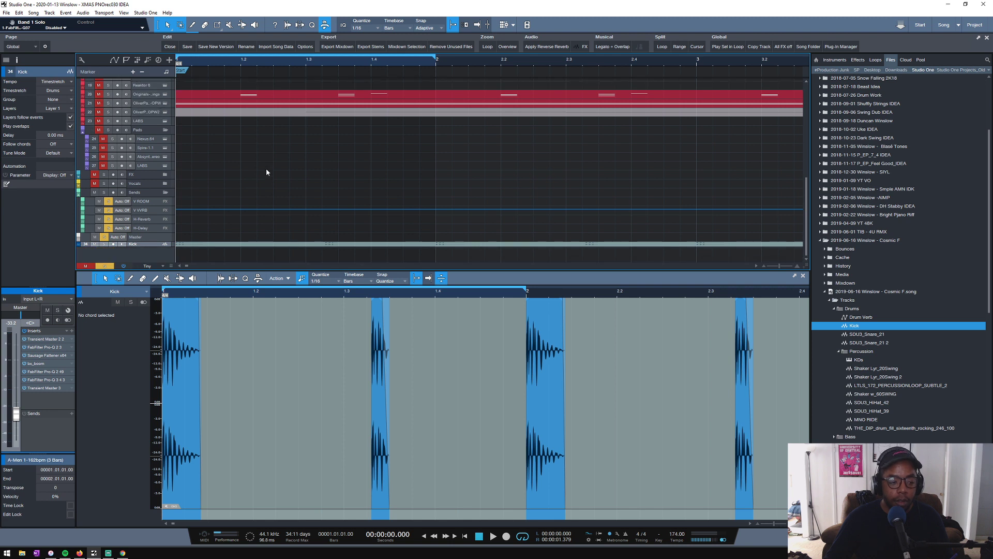
left_click_drag(154, 246, 150, 263)
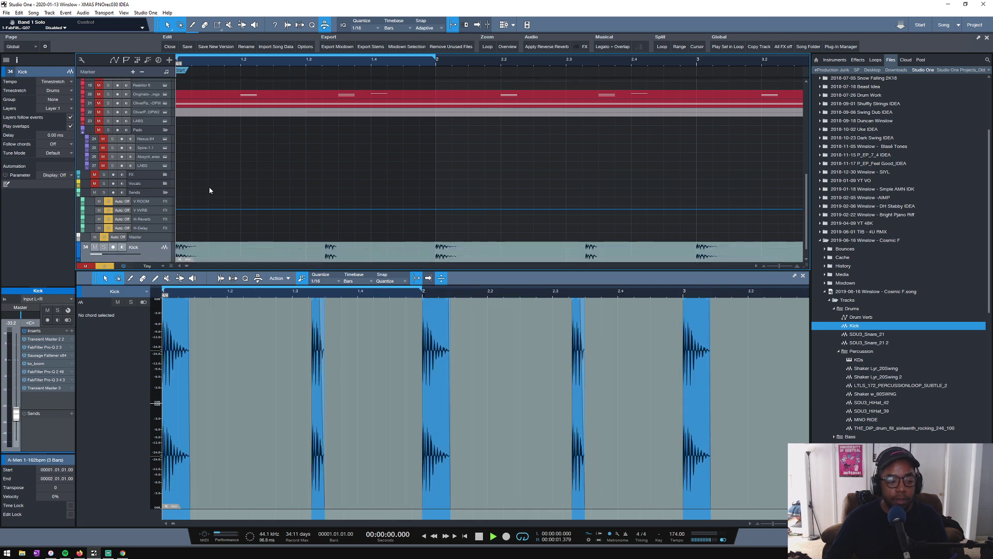
left_click(104, 247)
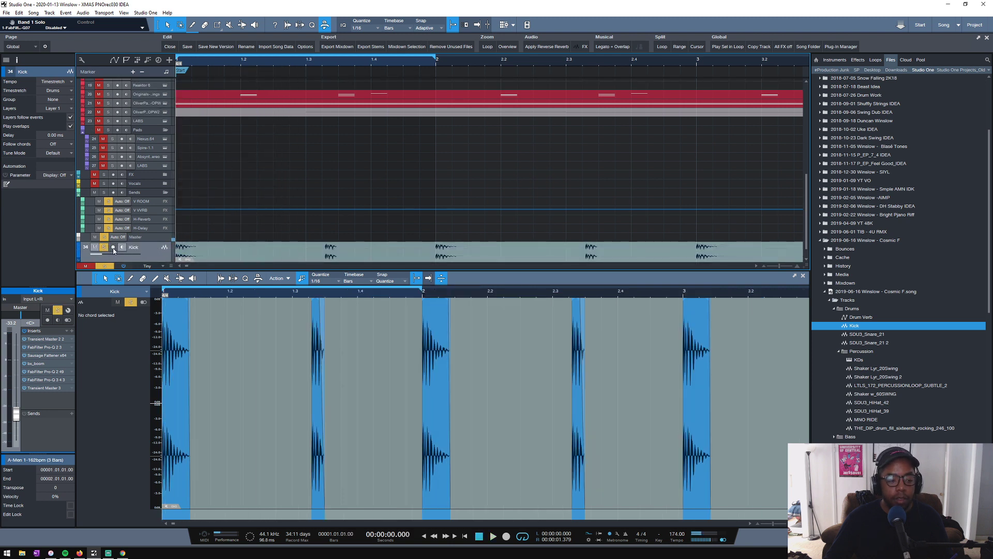
key("space")
key("space")
- Audition the imported Kick track from around bar 17 and set its volume to -7.5 dB
scroll(280, 62, "down", 9)
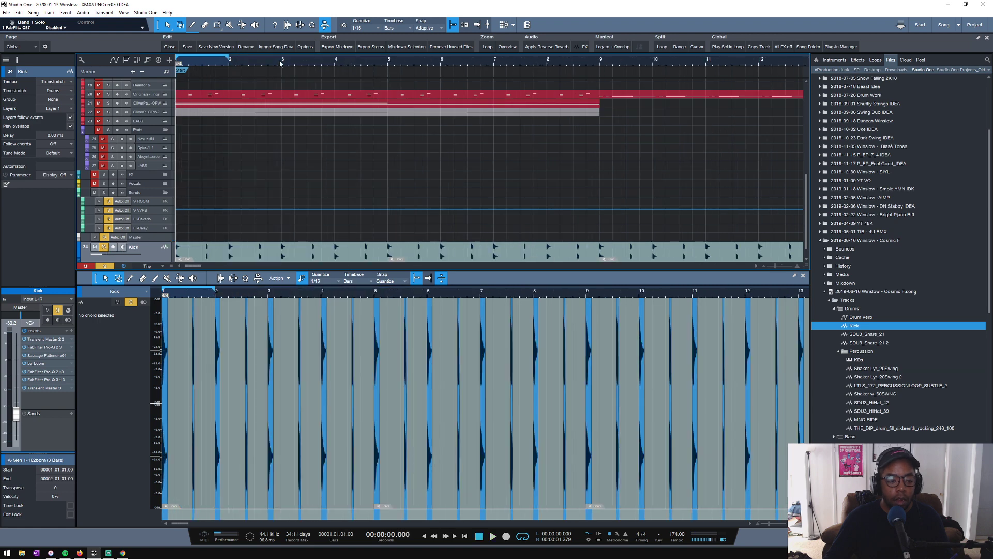
scroll(279, 62, "down", 4)
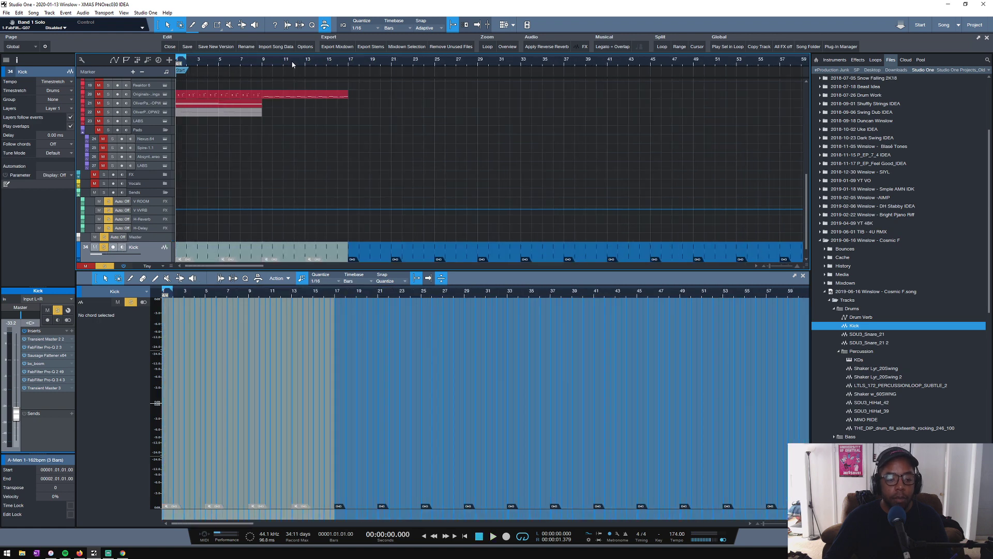
left_click(340, 62)
key("space")
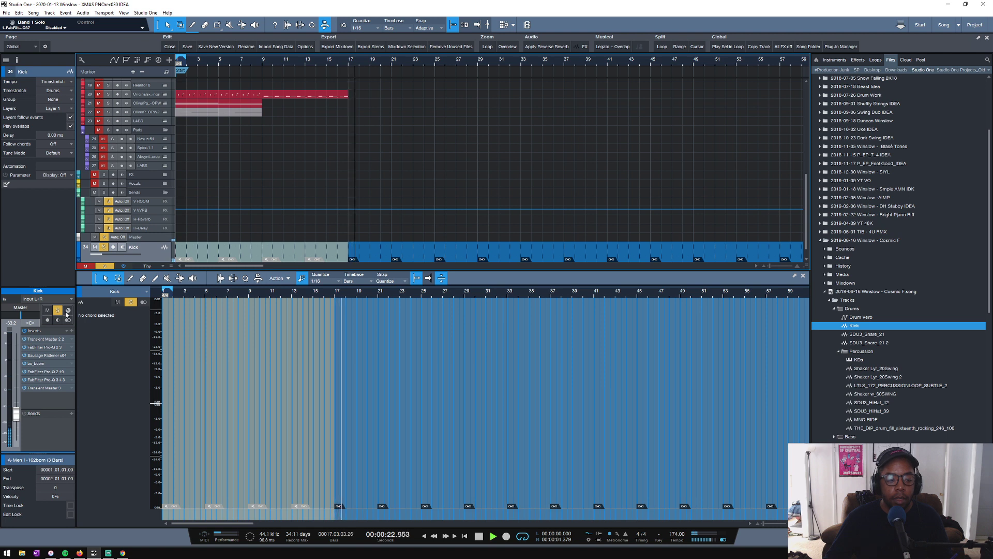
key("space")
left_click(17, 415, "alt")
left_click_drag(18, 366, 15, 377)
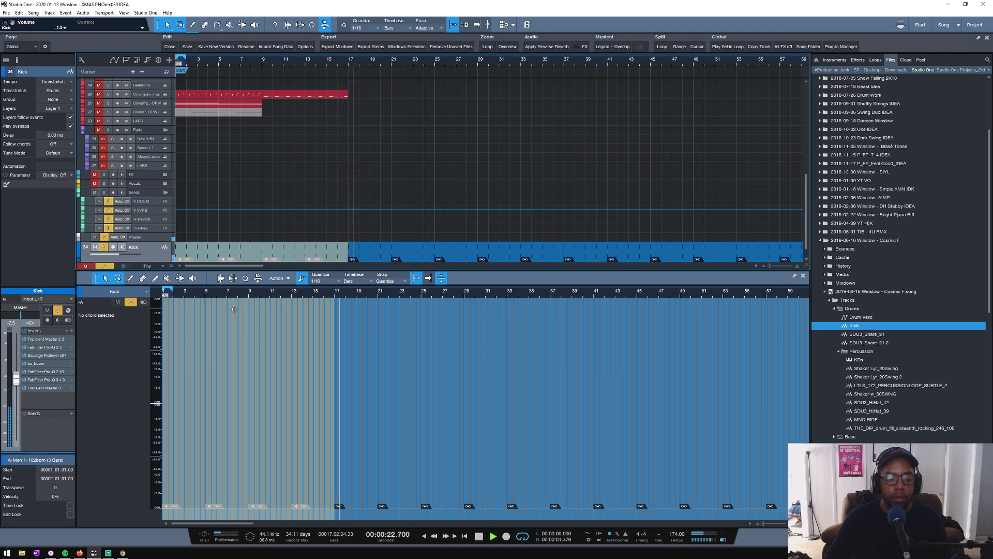
key("space")
- Unmute the first Kick event, move the Kick track into the Drums folder and enlarge its height
scroll(233, 207, "down", 1)
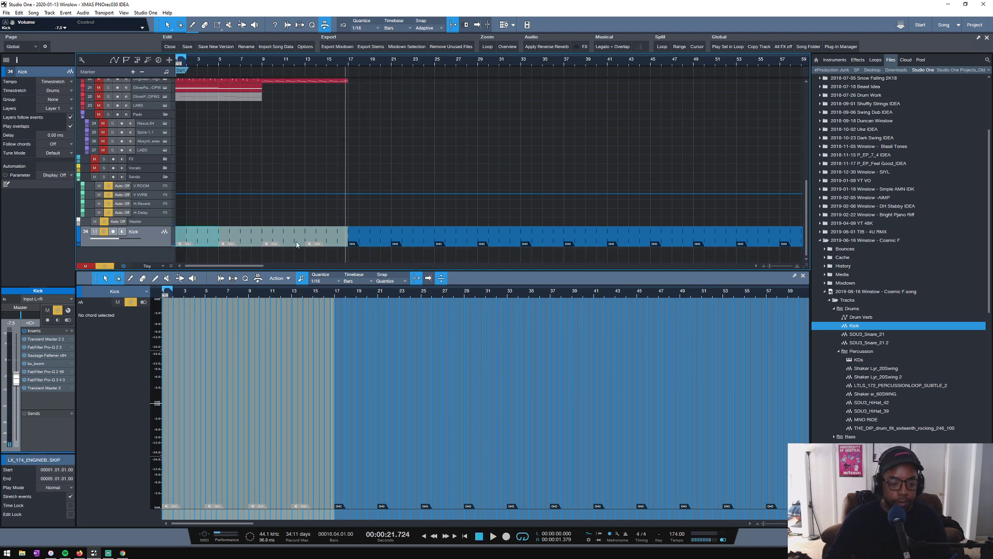
key("shift+m")
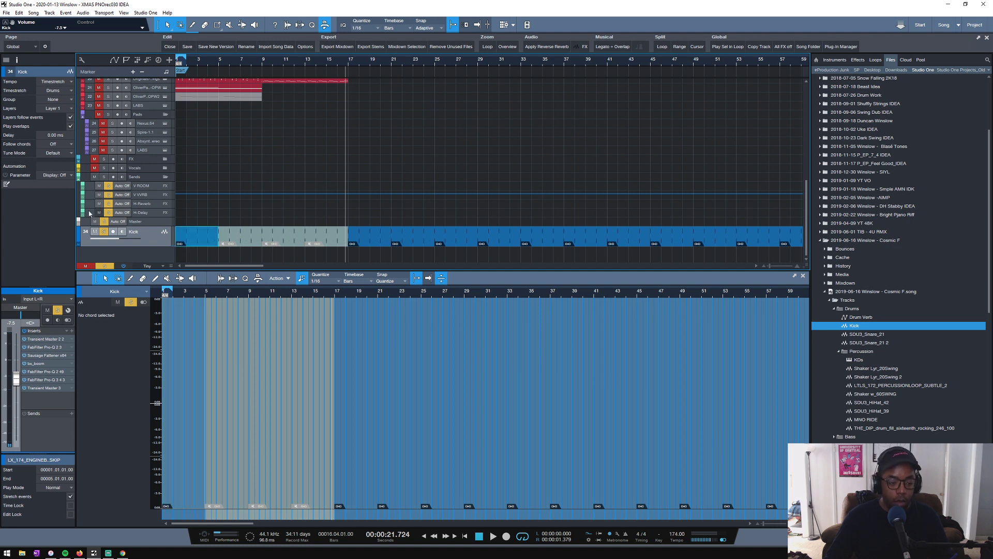
scroll(160, 217, "up", 3)
scroll(209, 231, "down", 1)
key("shift+z")
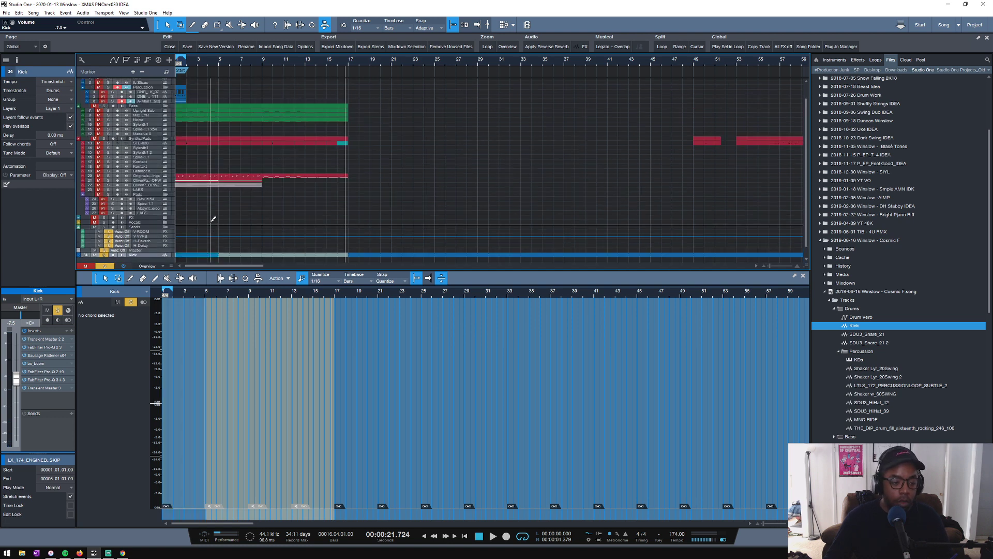
left_click_drag(157, 254, 419, 99)
key("shift+z")
left_click_drag(145, 109, 205, 138)
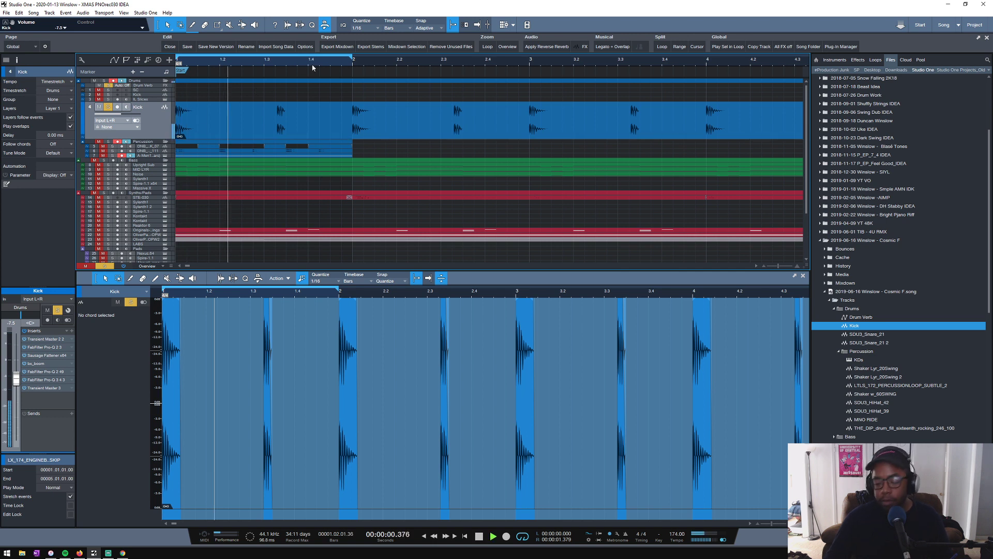
- Play the looped bar with the Kick and Percussion soloed and enlarge the A-Men track's height
left_click(108, 142)
key("space")
key("space")
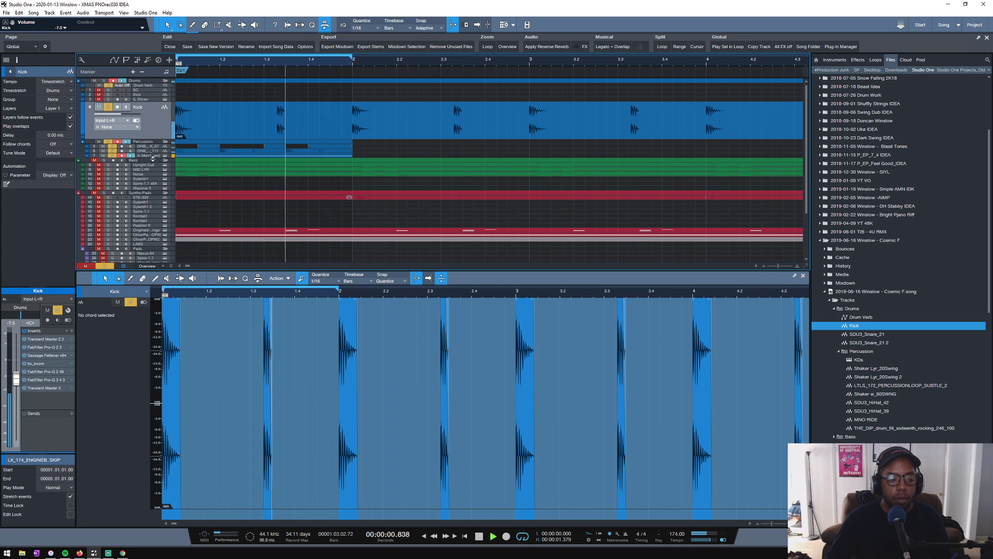
left_click_drag(150, 159, 151, 169)
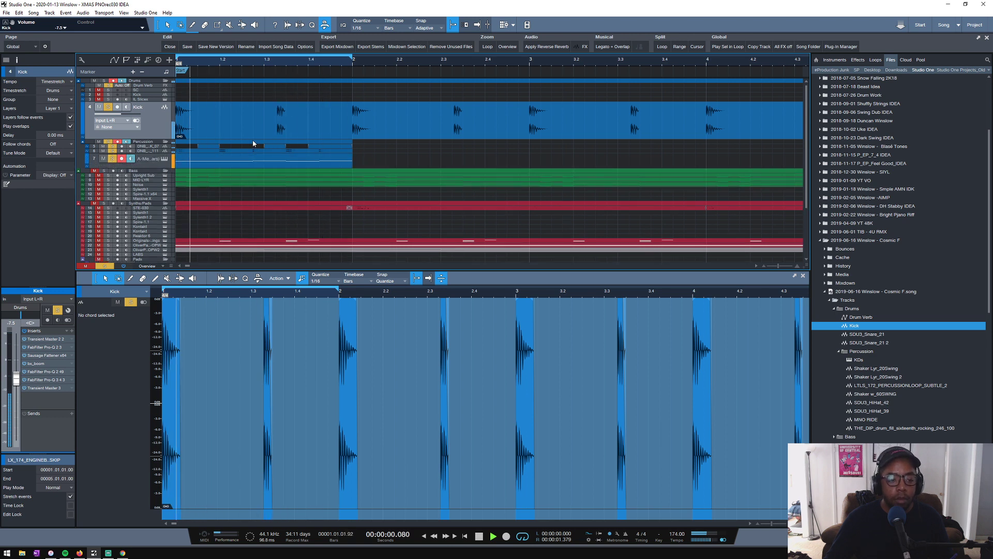
key("space")
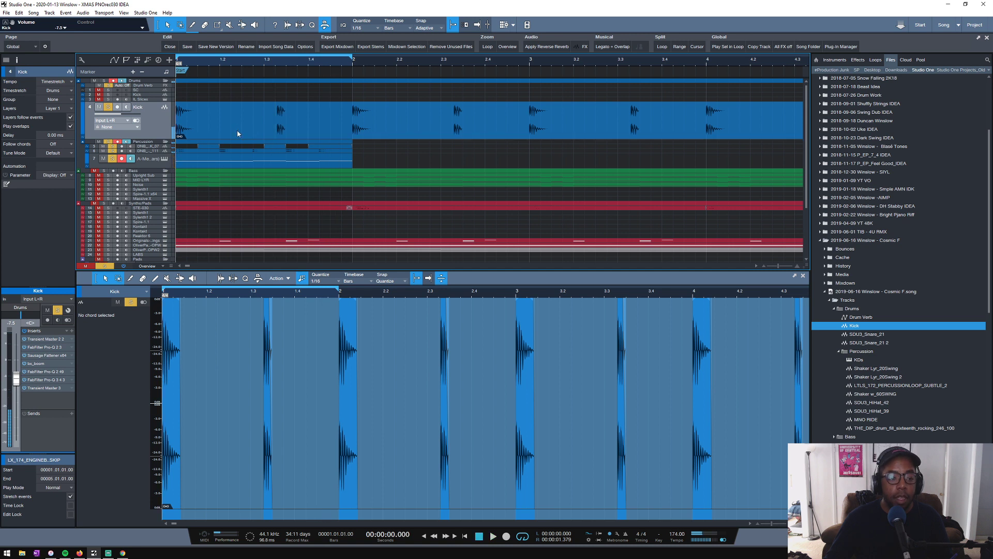
- Dissolve the opening Kick audio part into separate kick events
left_click(238, 132)
key("shift+g")
left_click(314, 129)
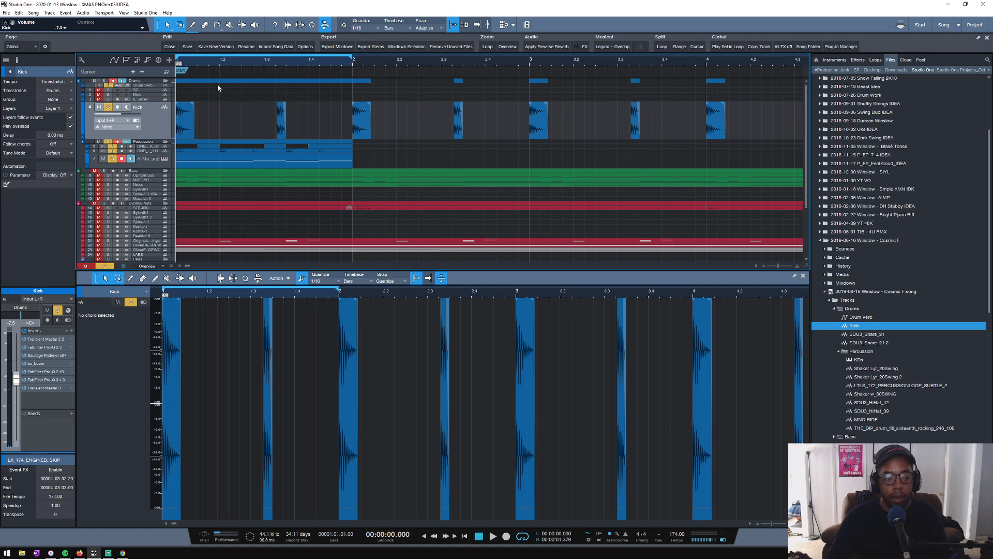
- Move the loop's second kick hit slightly earlier to 1.03.02.00 and play the bar
left_click_drag(198, 59, 411, 69)
left_click_drag(409, 130, 405, 129)
key("space")
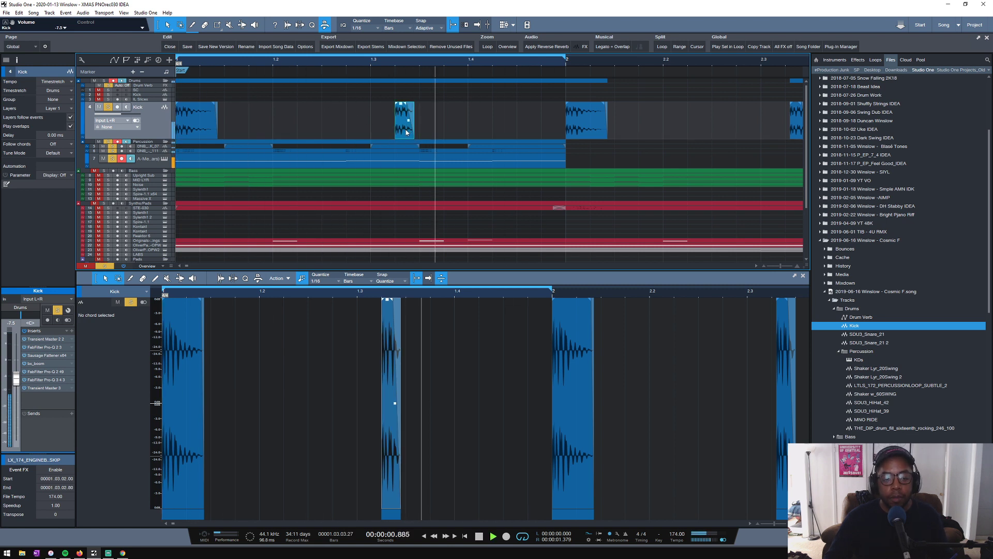
- Try the loop's second kick hit earlier at 1.03.01.00 and play the bar
key("space")
left_click_drag(406, 128, 381, 133)
key("space")
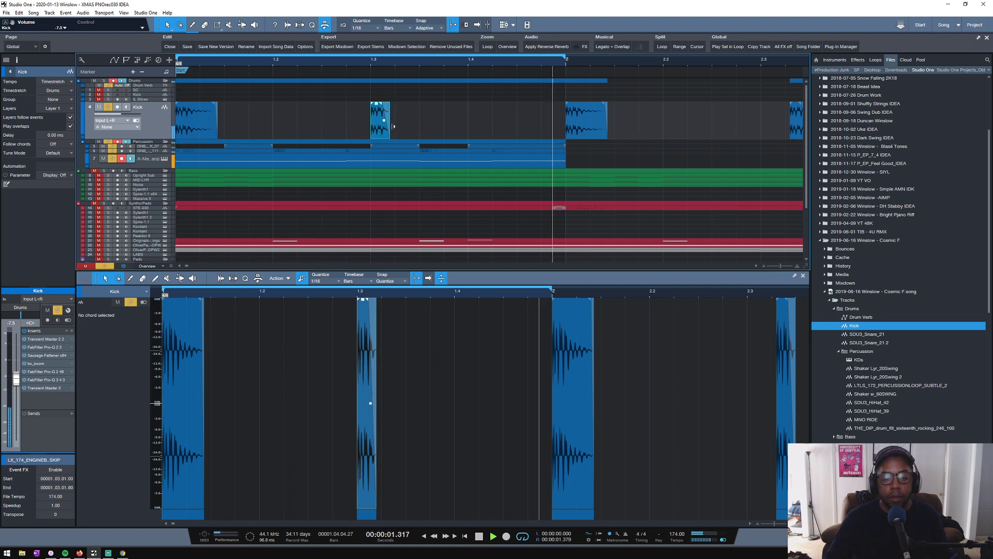
key("space")
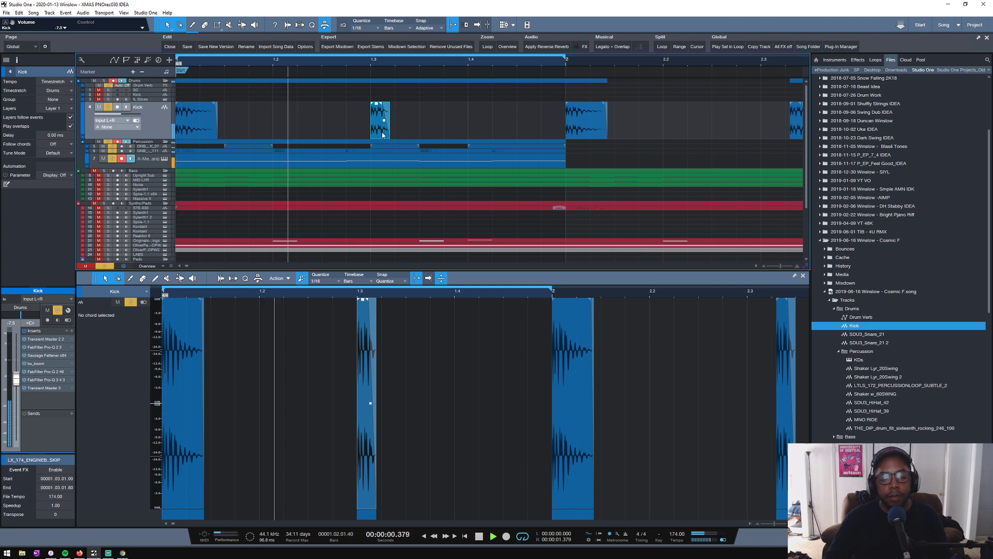
- Try the second kick hit at 1.02.04.00 and play the looped bar
key("space")
left_click_drag(382, 132, 356, 133)
key("space")
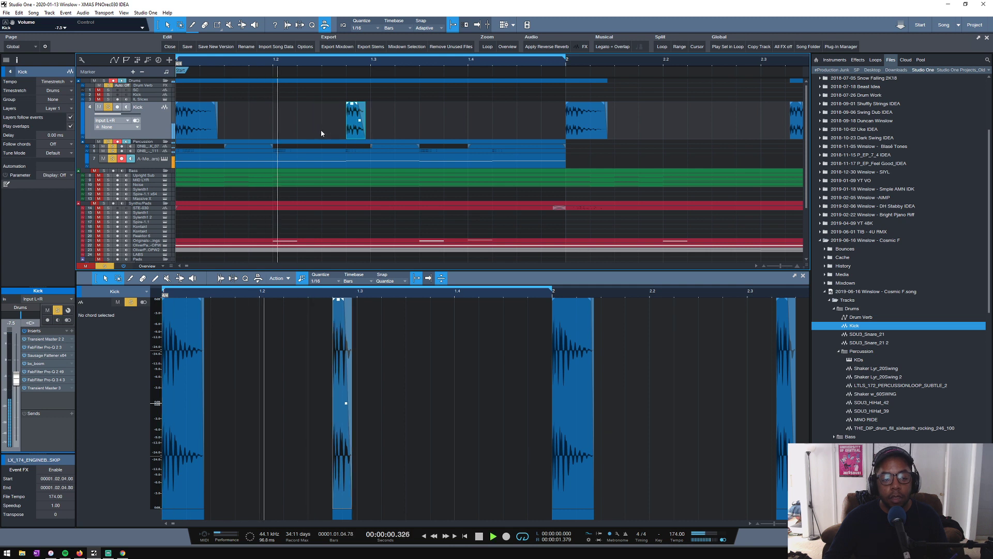
key("space")
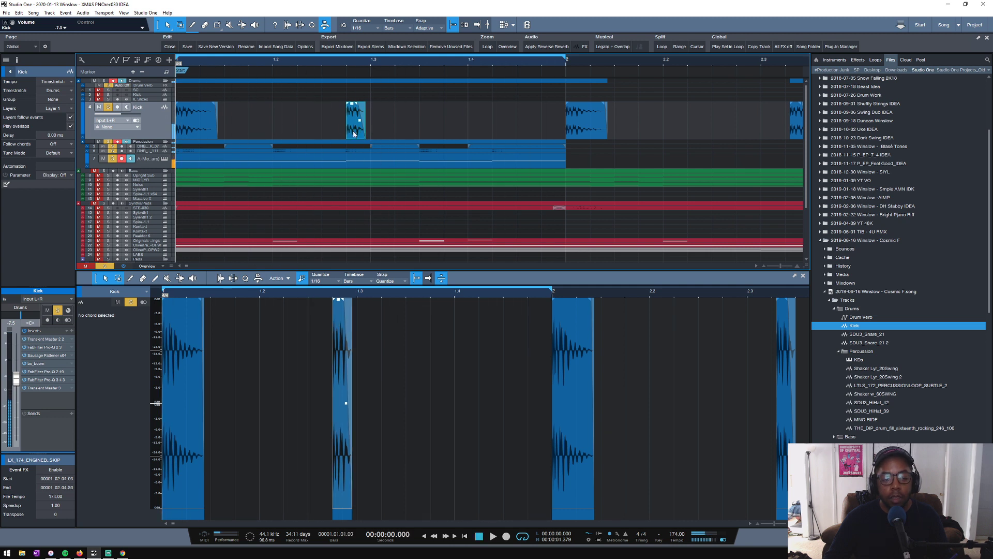
- Move the second kick hit back to 1.03.02.00 and listen to the loop
left_click_drag(396, 133, 396, 133)
key("space")
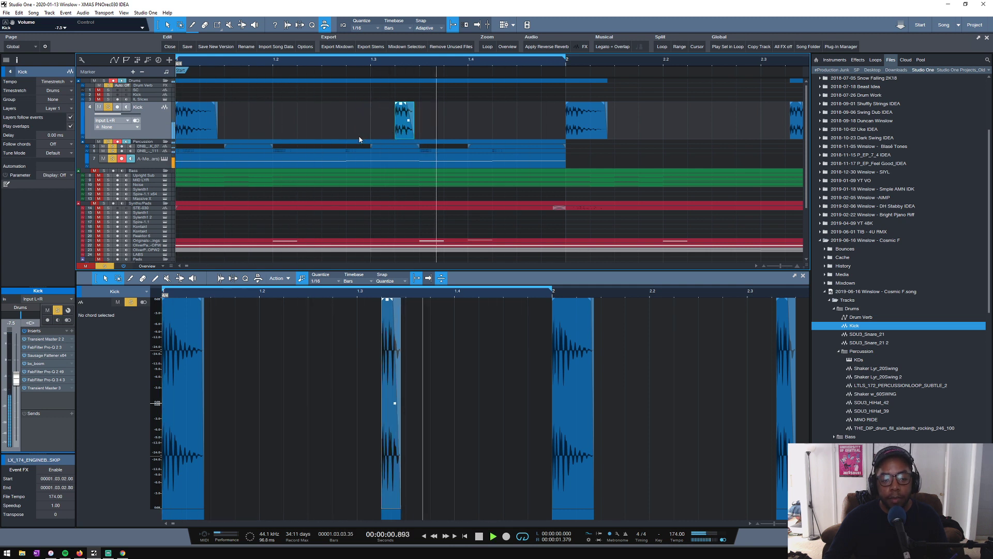
key("space")
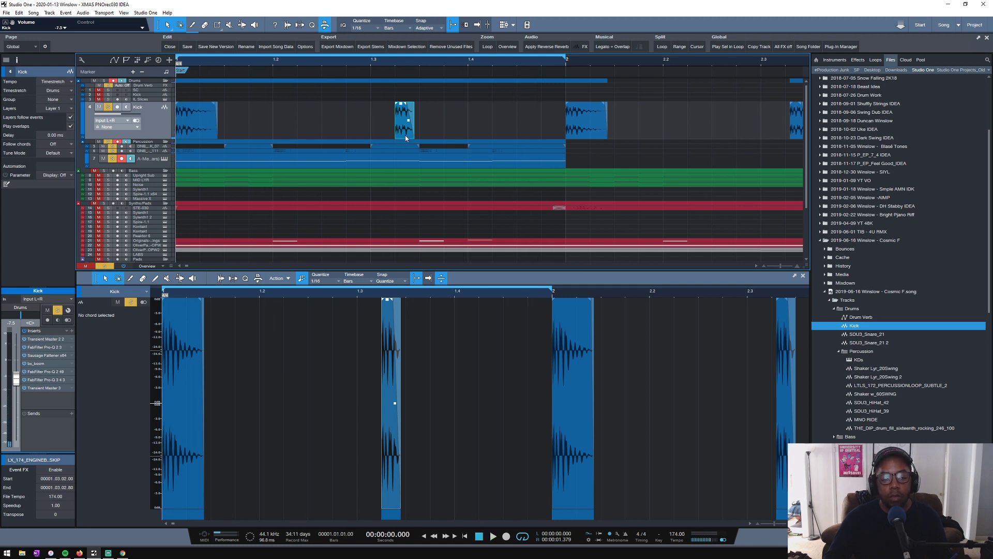
- Undo the second kick hit's moves and its placement so only the downbeat kick plays in the looped bar
key("ctrl+z")
key("ctrl+z")
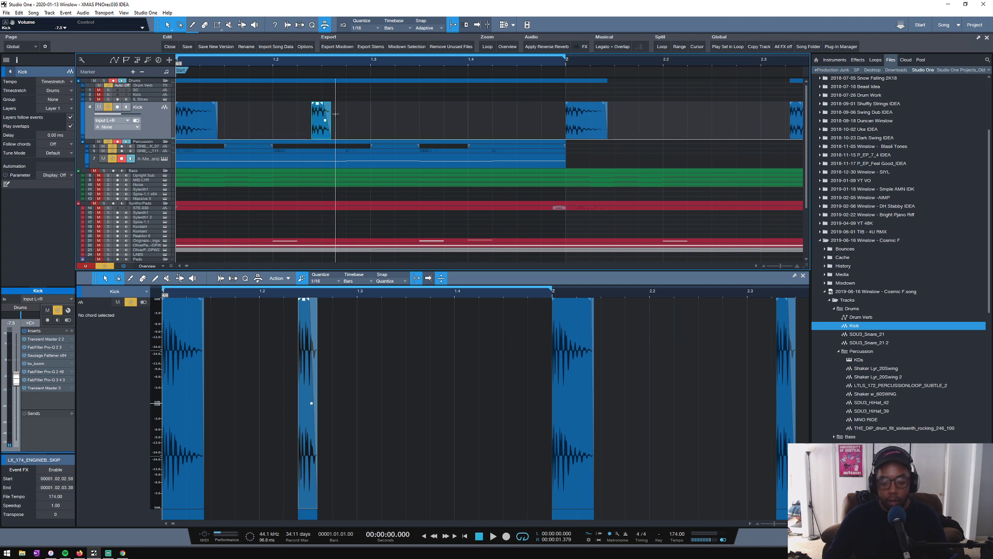
key("ctrl+z")
- Raise the Kick channel's volume to about -4.9 dB while the loop plays
key("space")
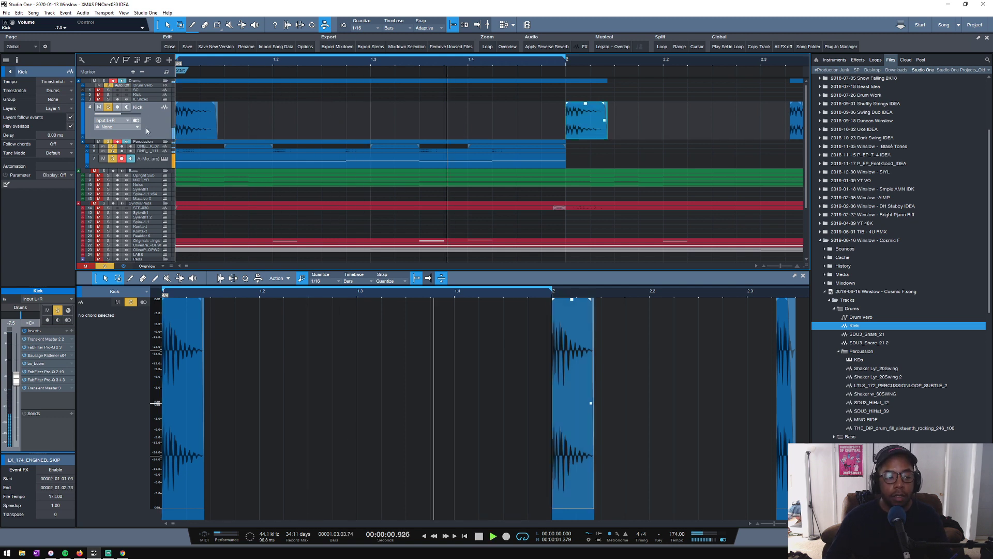
left_click_drag(16, 379, 16, 372)
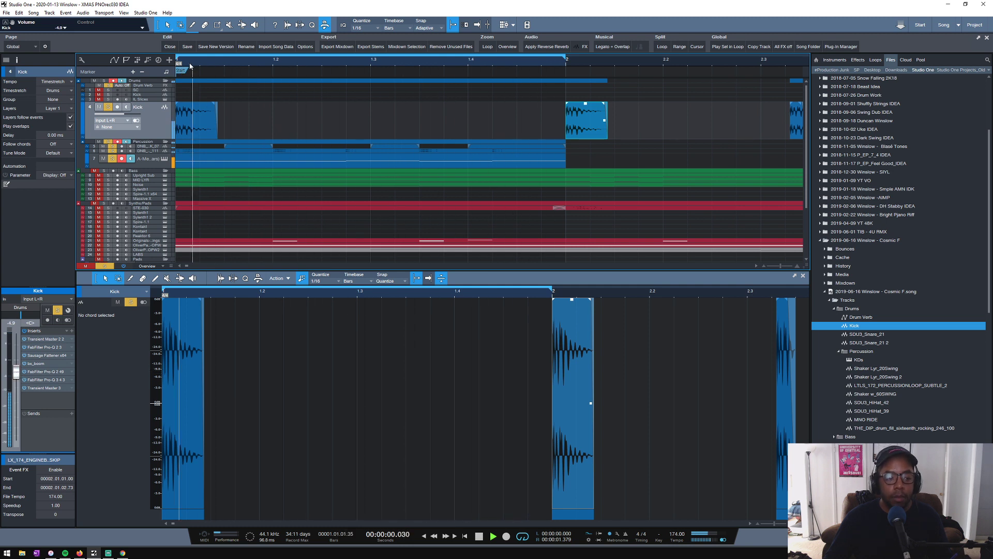
left_click_drag(227, 60, 260, 77)
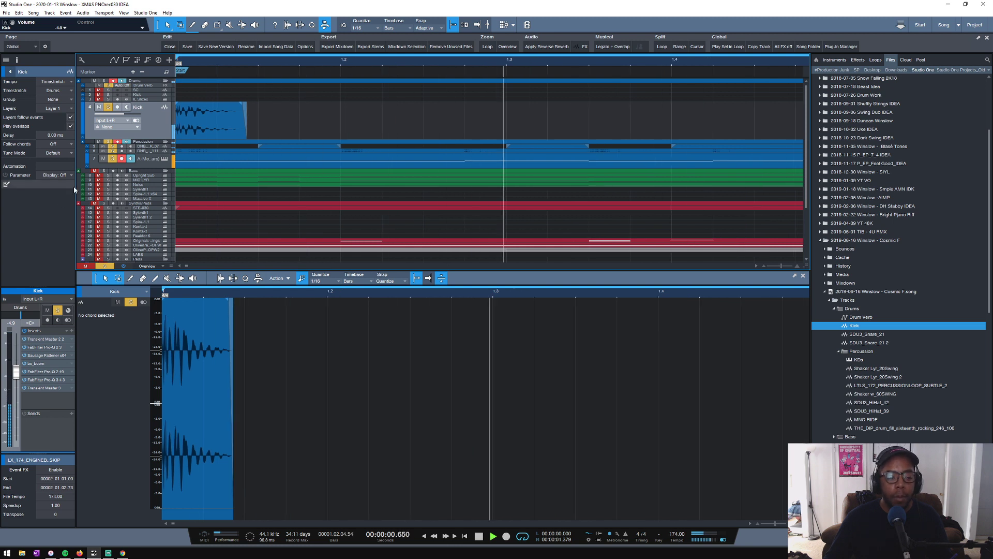
key("space")
- Enlarge the Percussion folder's height, select the empty Kick track and play the loop briefly
left_click_drag(145, 144, 145, 151)
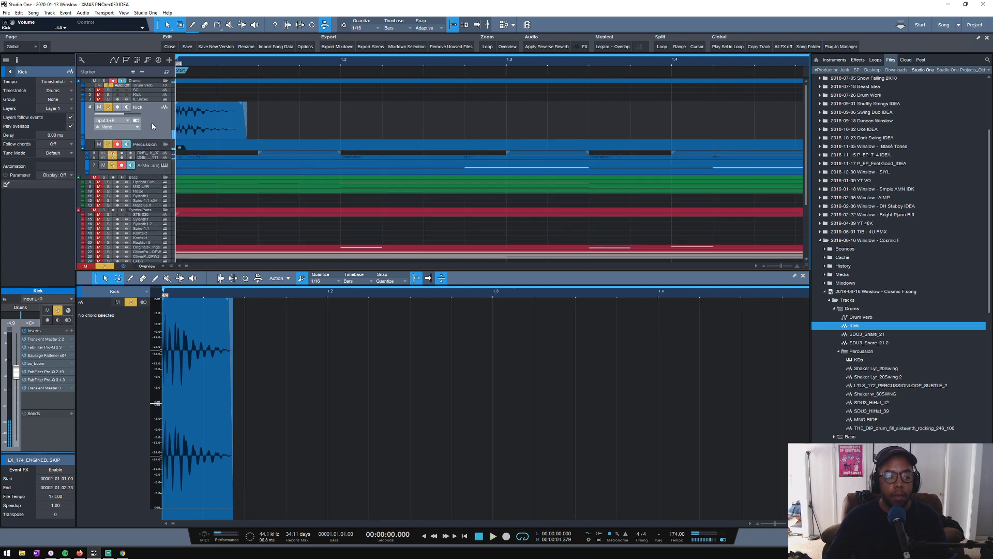
left_click(148, 95)
right_click(148, 96)
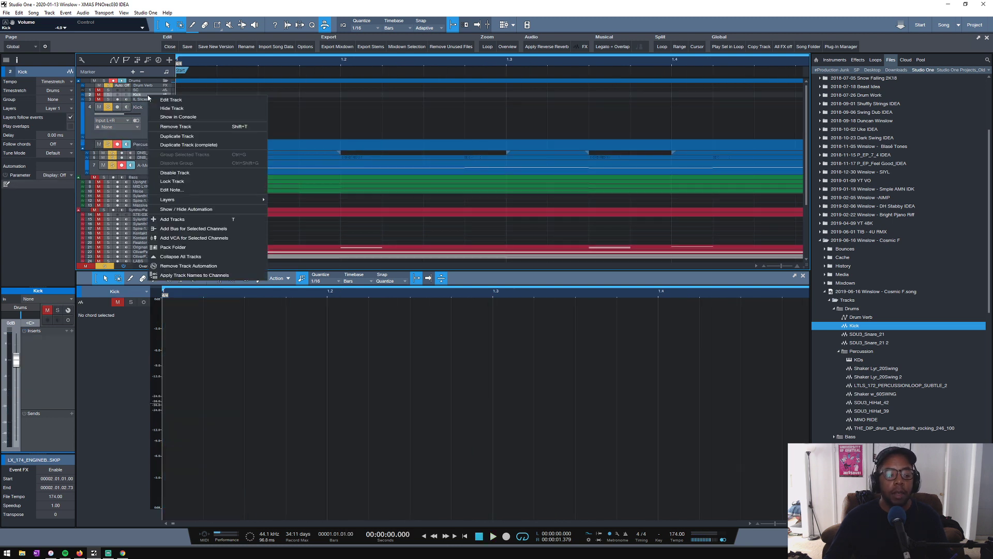
left_click(144, 95)
key("space")
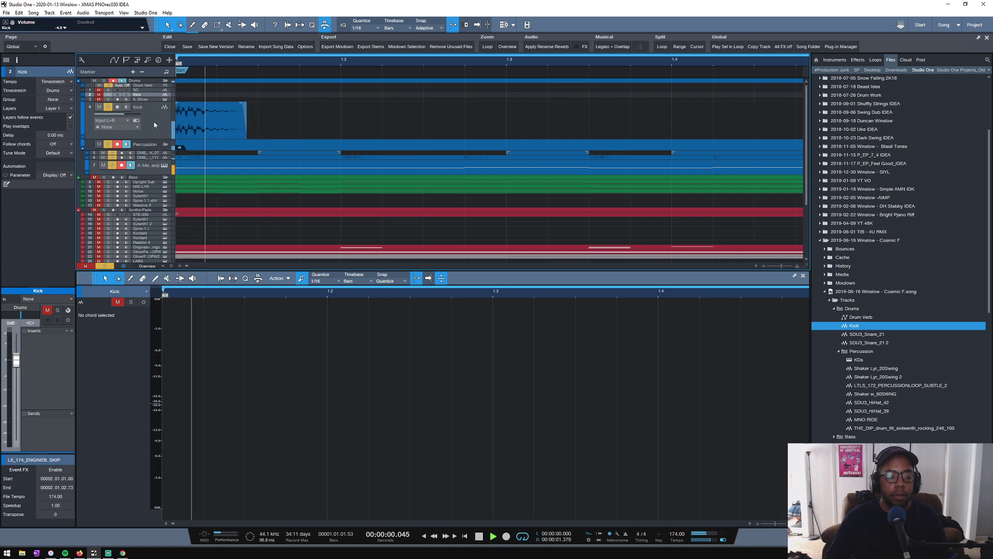
key("space")
- Copy the first kick event onto the enlarged, unmuted SC track with a long curved fade-out, and turn the channel's volume fully down
left_click_drag(195, 123, 147, 113)
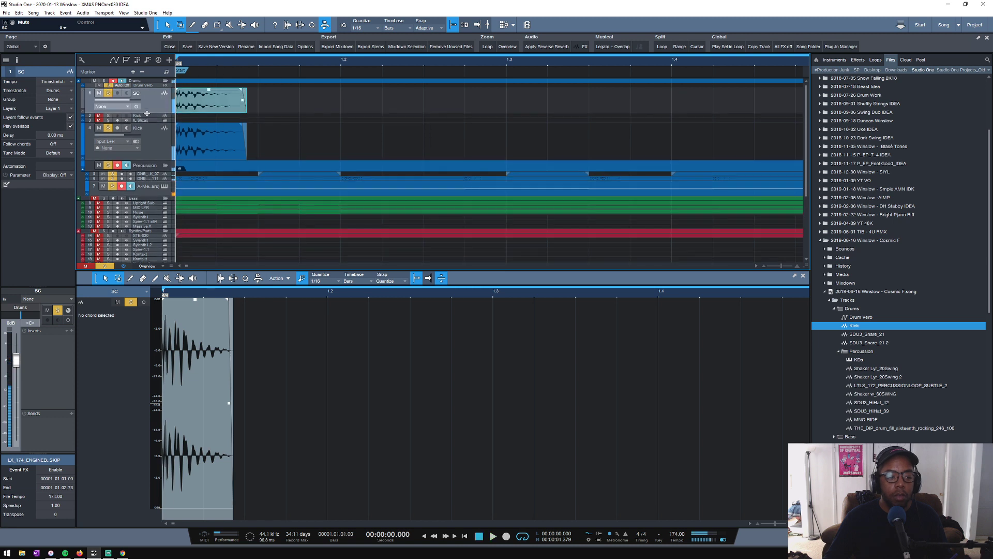
left_click_drag(242, 90, 200, 91)
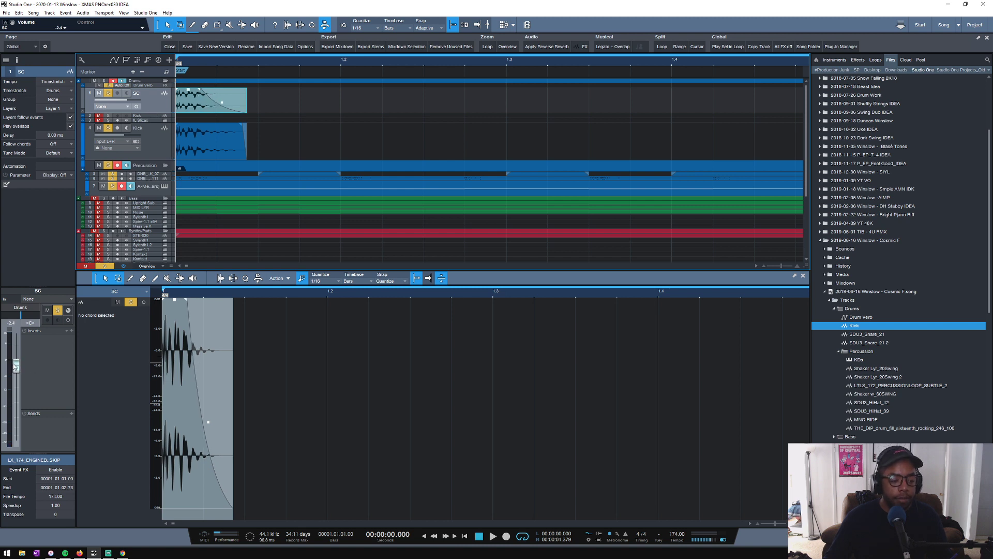
left_click(72, 414)
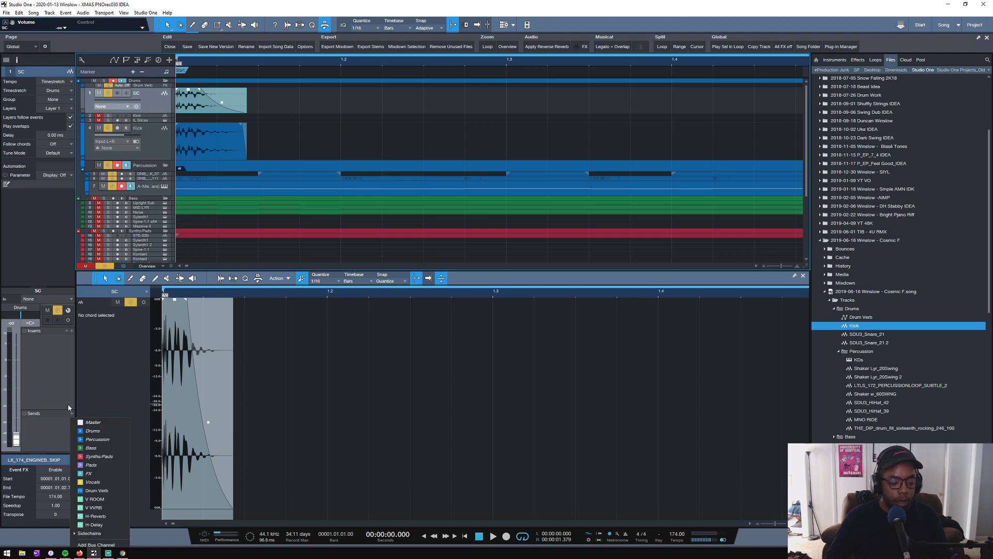
left_click(89, 534)
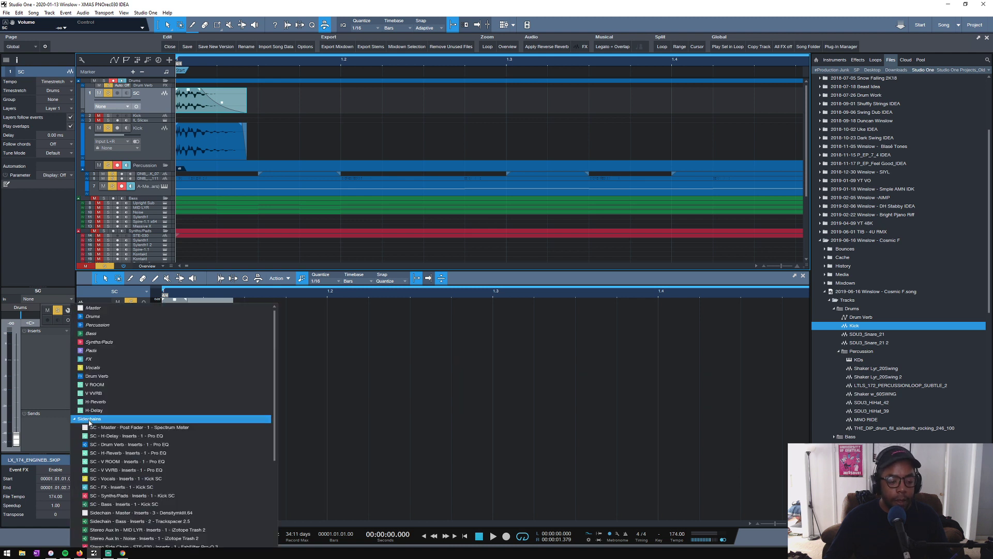
left_click(148, 164)
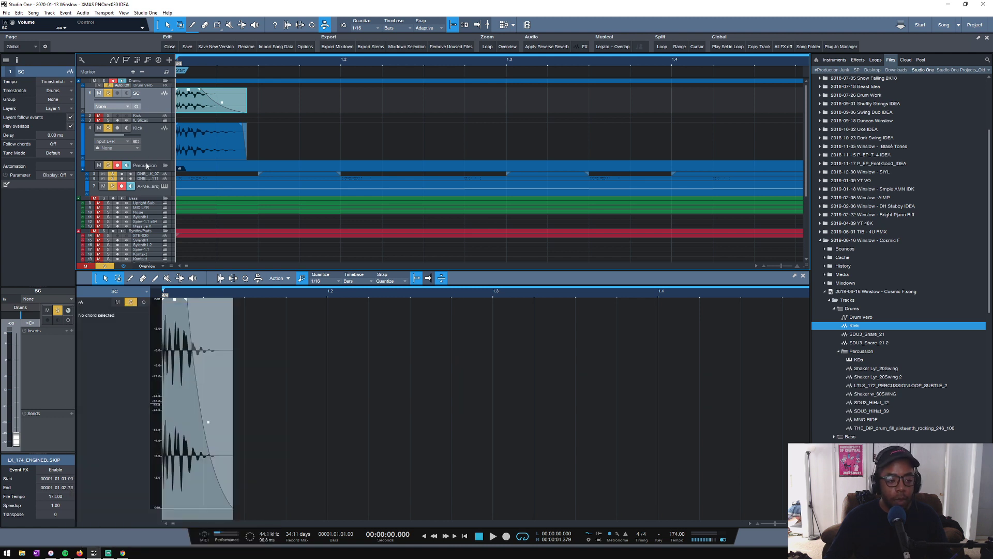
- Search the plug-ins for "comp" and insert the Compressor on the Percussion channel
left_click(148, 166)
left_click(72, 195)
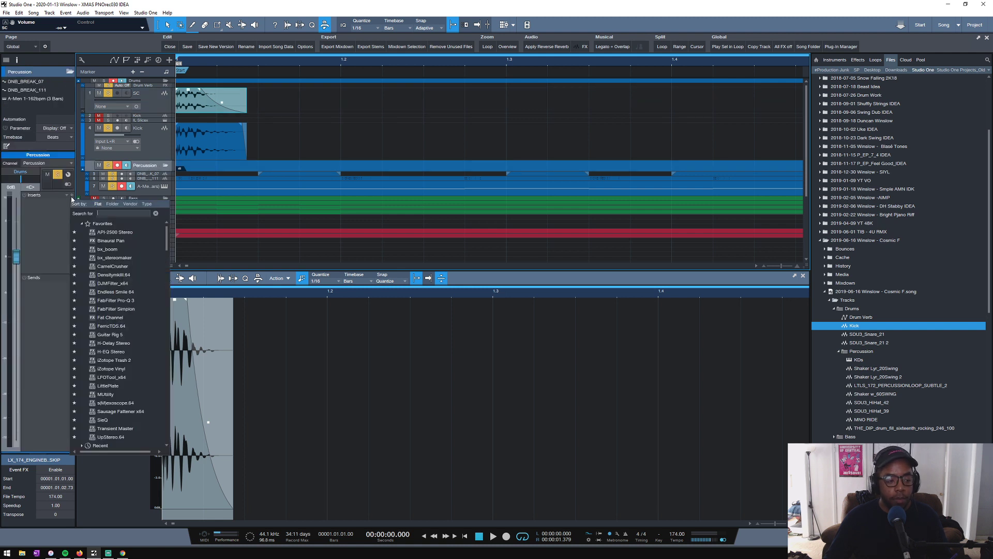
left_click(51, 213)
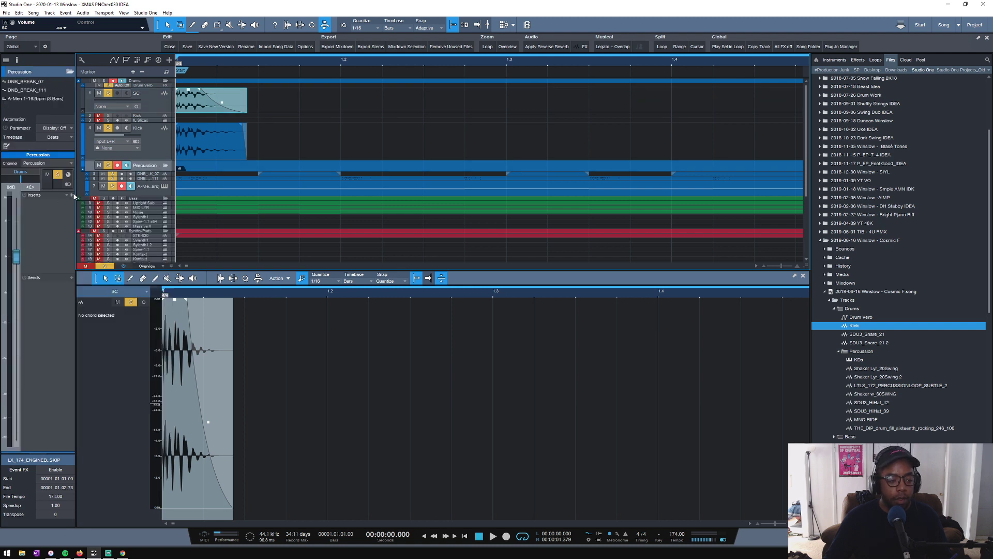
left_click(72, 195)
type("comp")
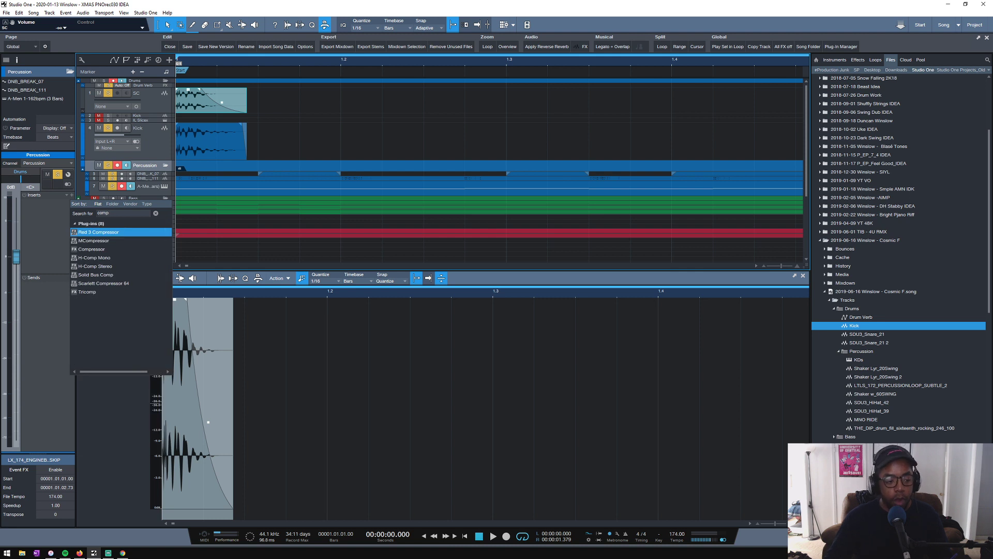
left_click(94, 251)
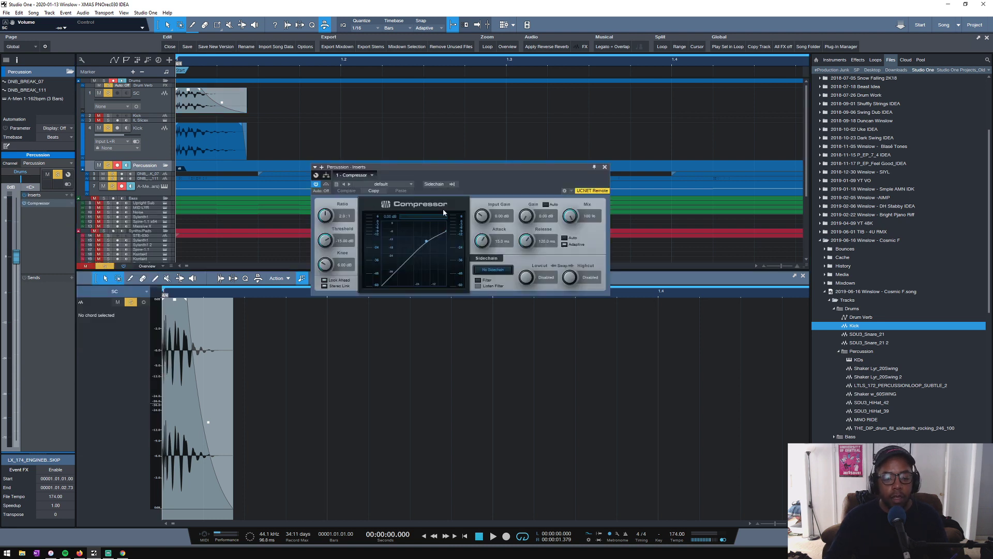
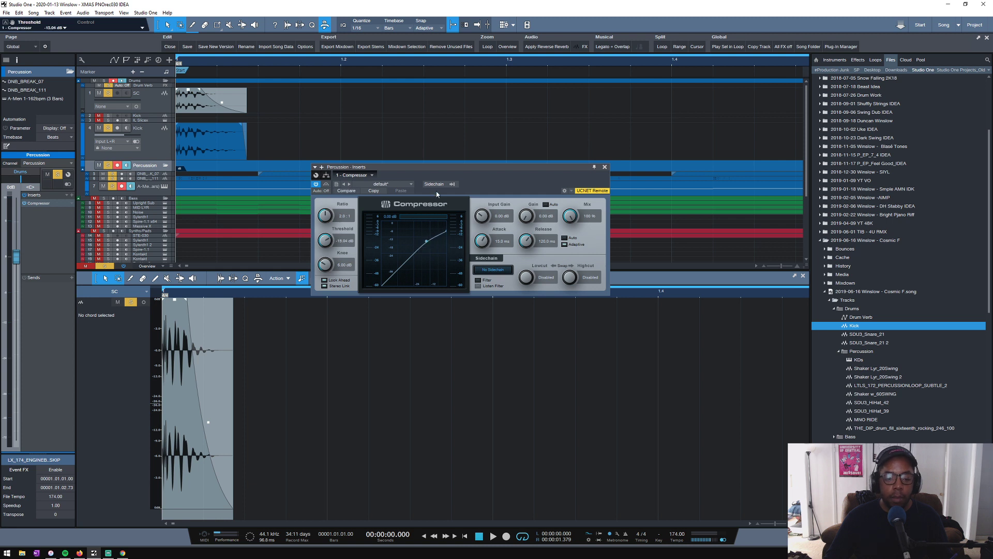
- Feed the SC track into the Percussion compressor's sidechain, then raise its ratio and lower its threshold during playback
left_click(453, 184)
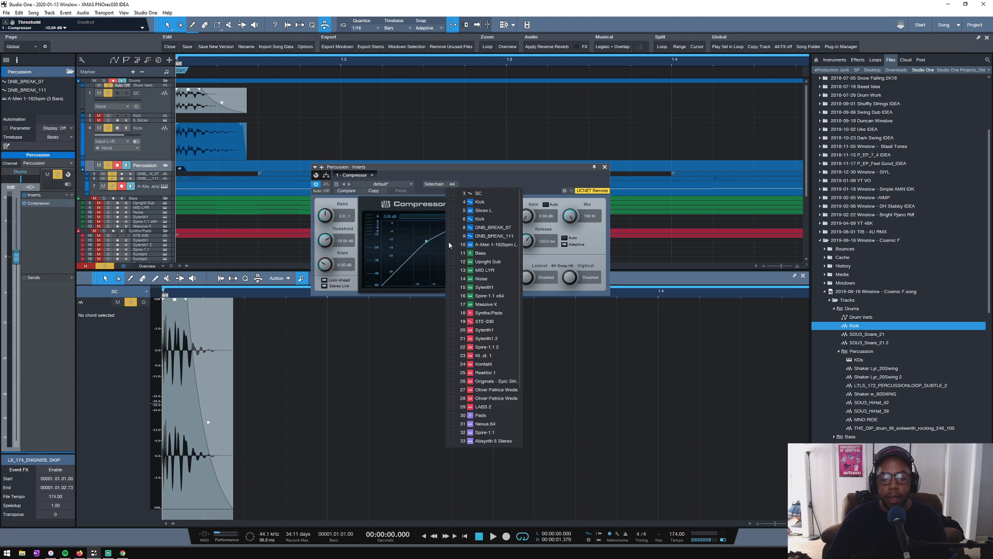
left_click(454, 194)
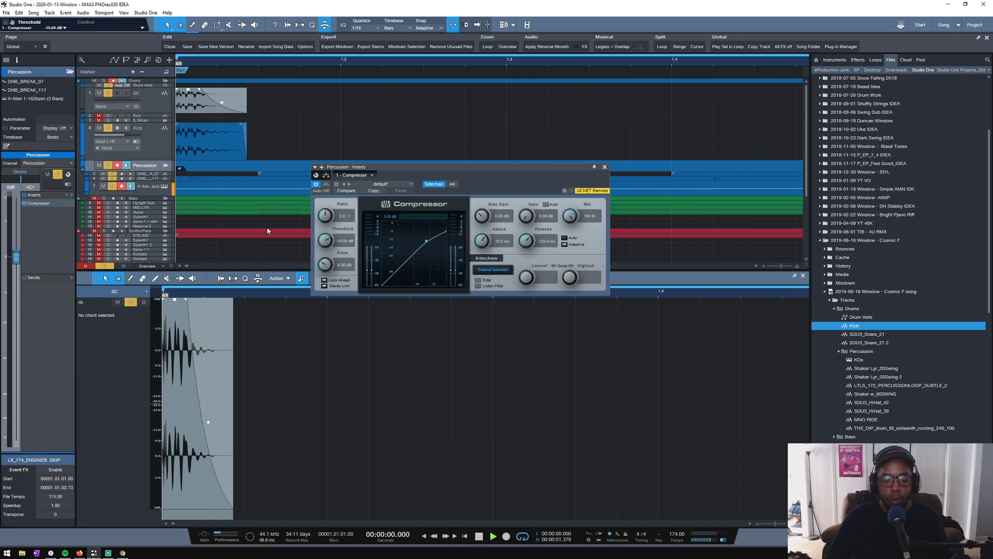
key("space")
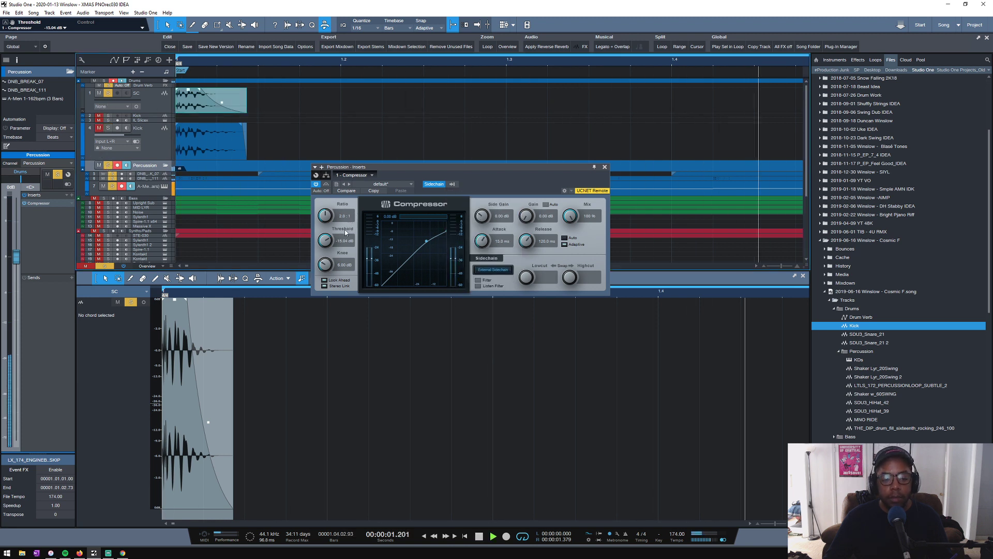
left_click_drag(325, 216, 326, 194)
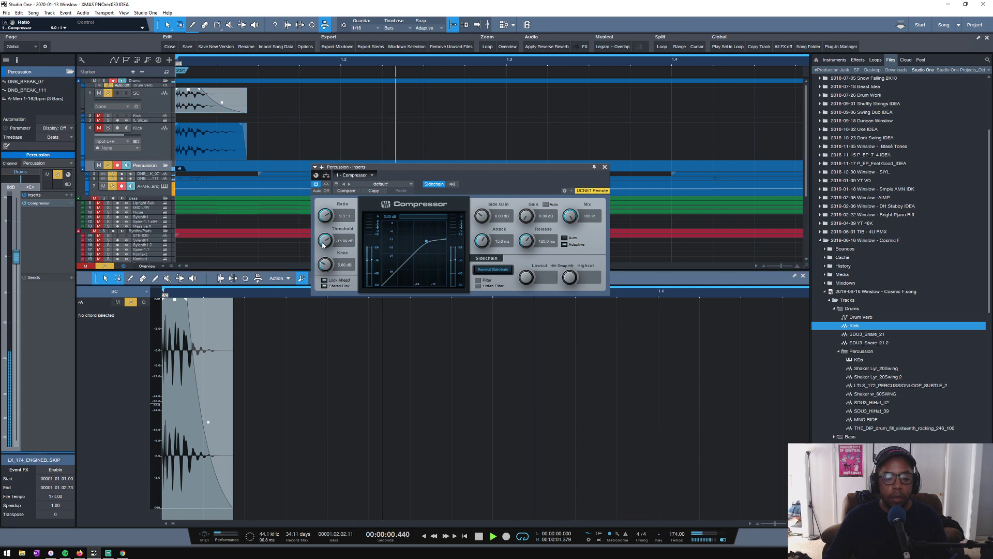
left_click_drag(322, 245, 317, 258)
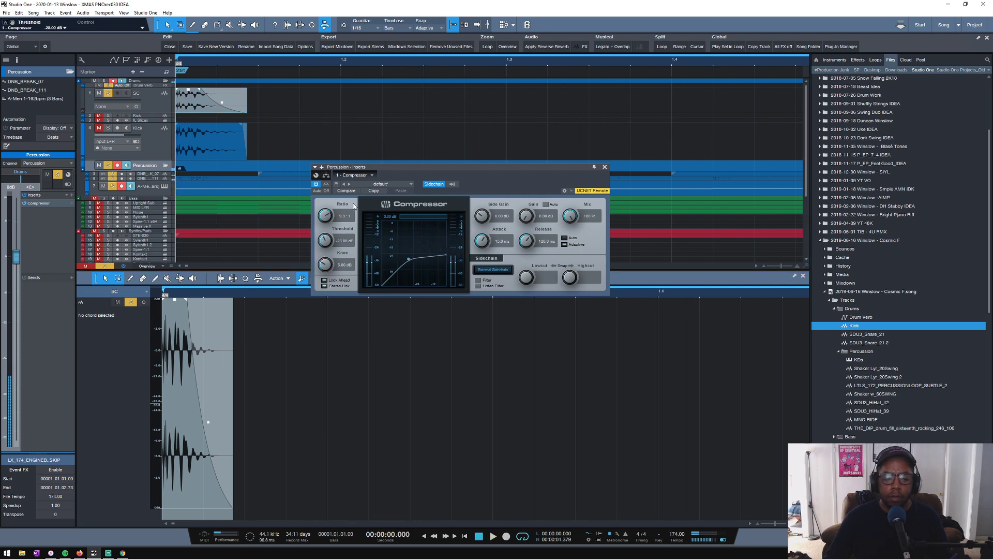
- Switch the SC track's send to the Percussion compressor to pre-fader
left_click(154, 101)
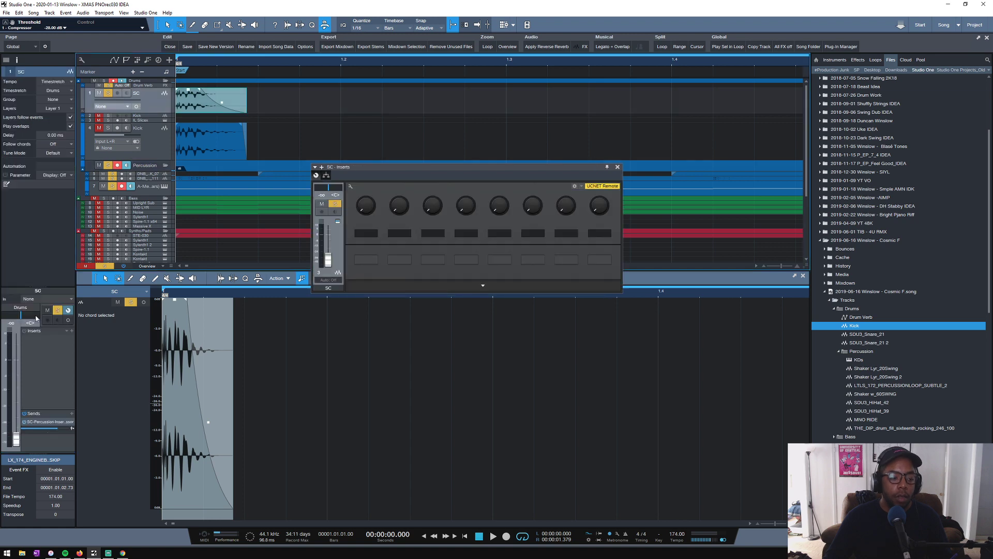
left_click(72, 427)
left_click(71, 429)
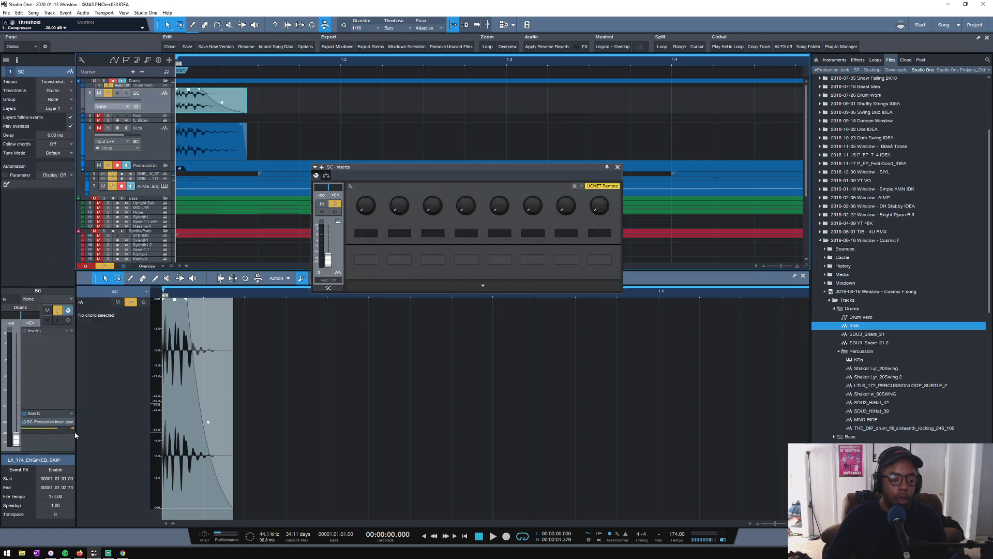
- Set the Percussion compressor's attack to 0.10 ms, release to about 16 ms, knee to 0.10 dB and threshold to -12.64 dB during playback
key("space")
left_click(151, 166)
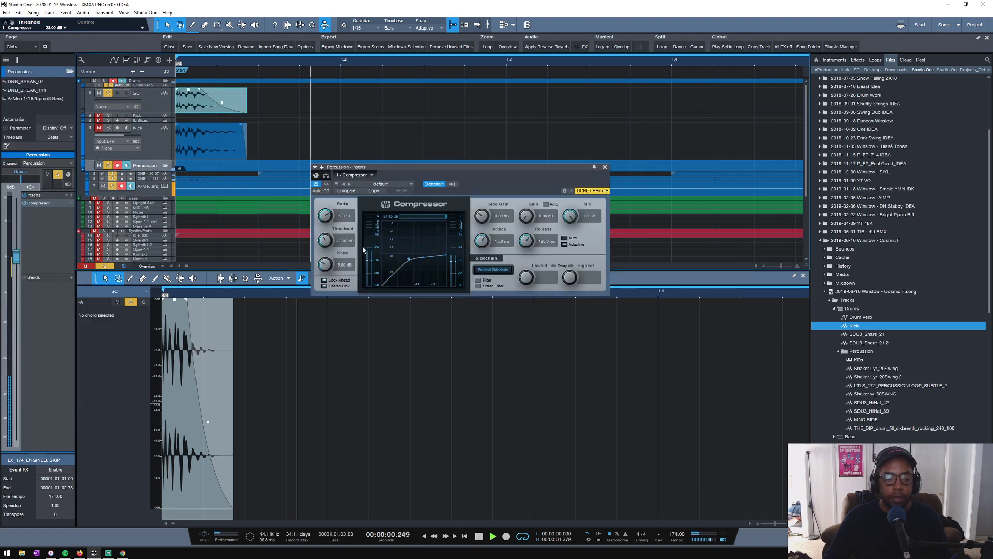
left_click_drag(409, 259, 478, 266)
left_click_drag(526, 241, 514, 257)
left_click_drag(326, 263, 314, 389)
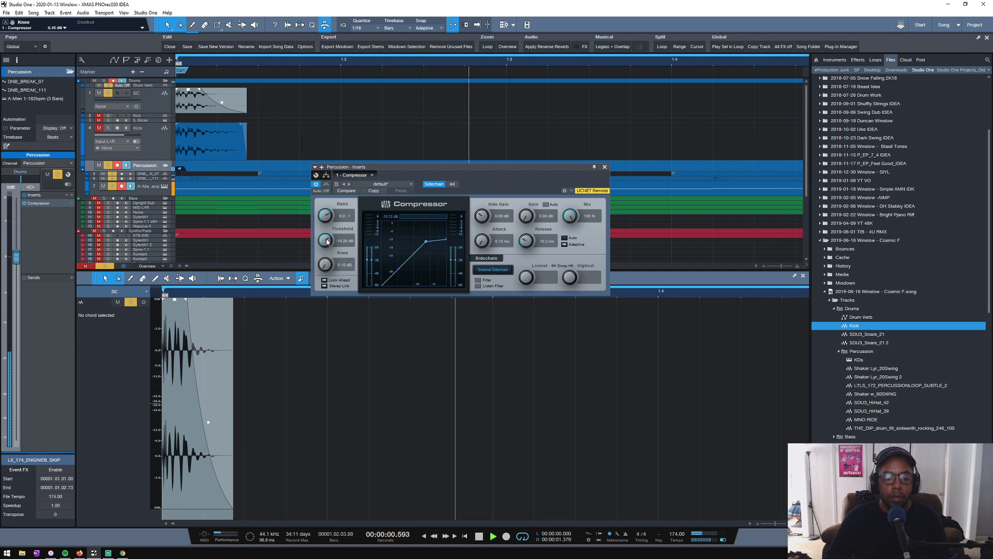
left_click_drag(325, 240, 323, 228)
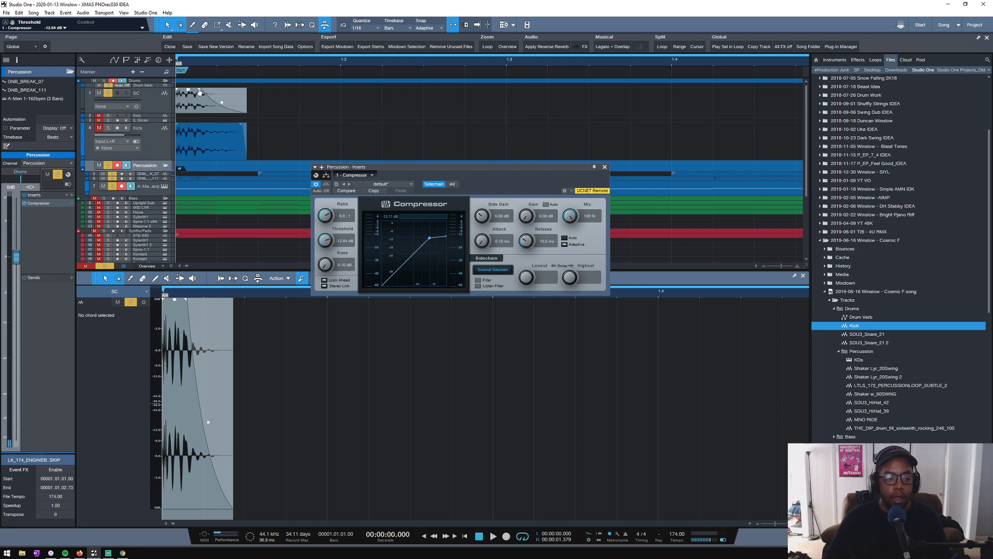
- Reshape the SC clip's fade-out so it starts earlier and decays steeply, and play it back
left_click_drag(199, 90, 209, 110)
key("space")
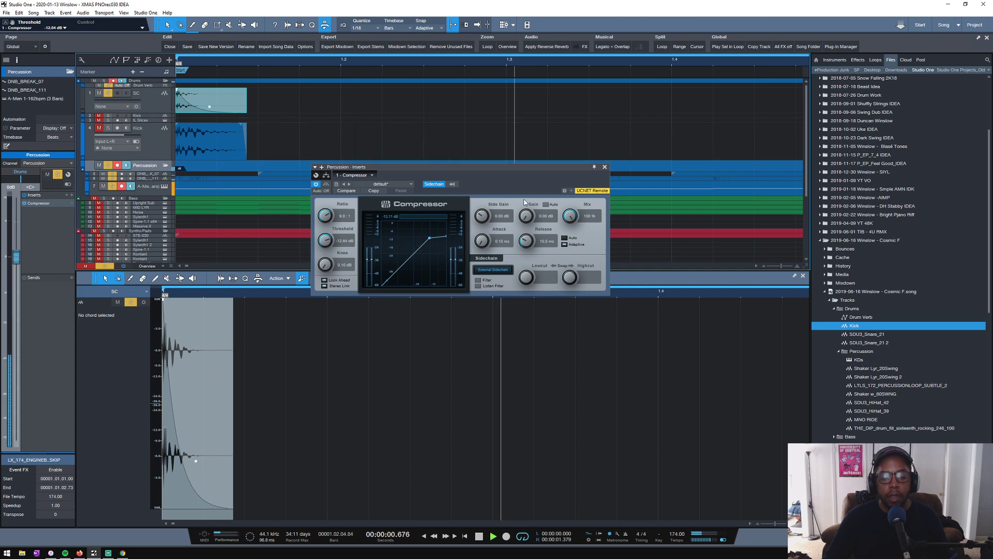
- Fine-tune the Percussion compressor's release and raise its threshold to -10.40 dB while listening, and close the plug-in window
left_click_drag(526, 241, 526, 238)
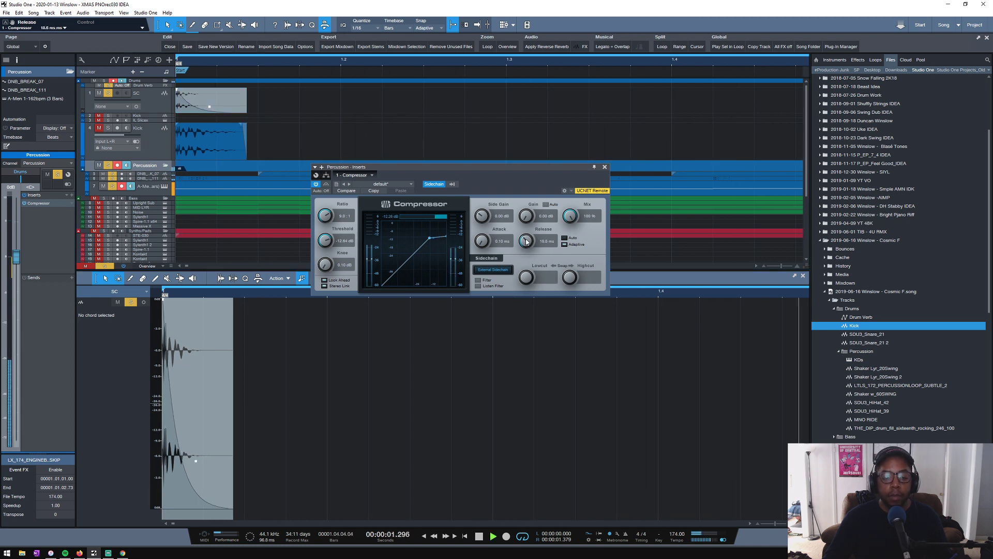
left_click_drag(325, 240, 326, 242)
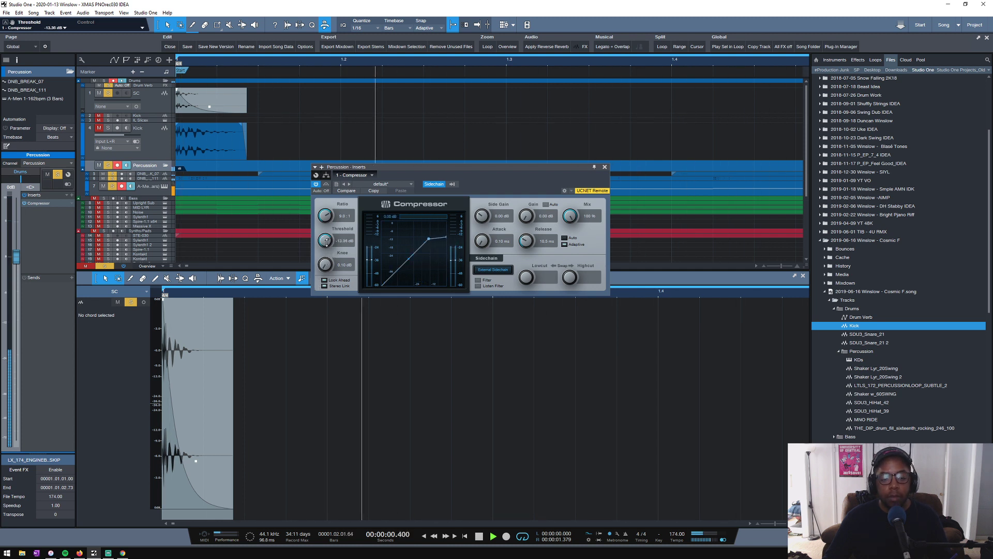
key("space")
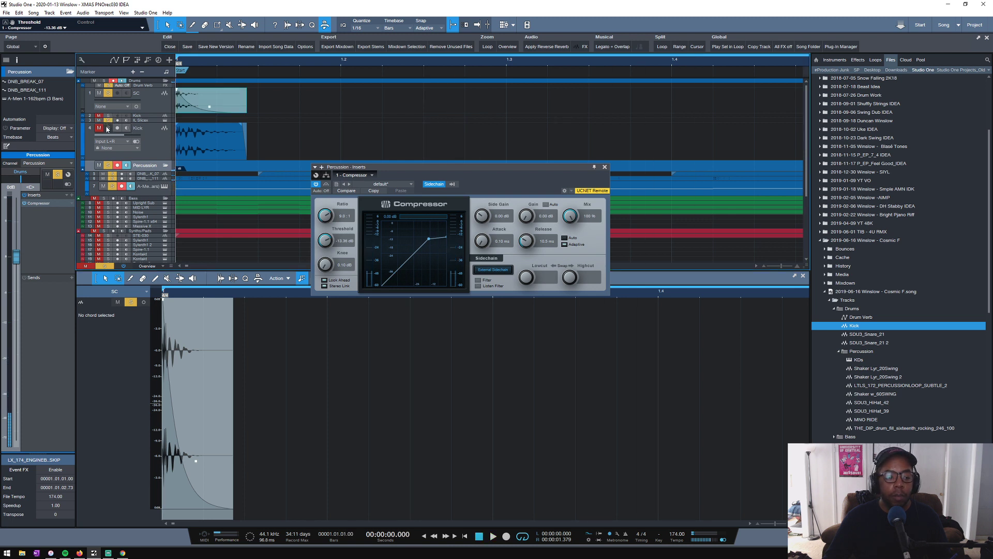
key("space")
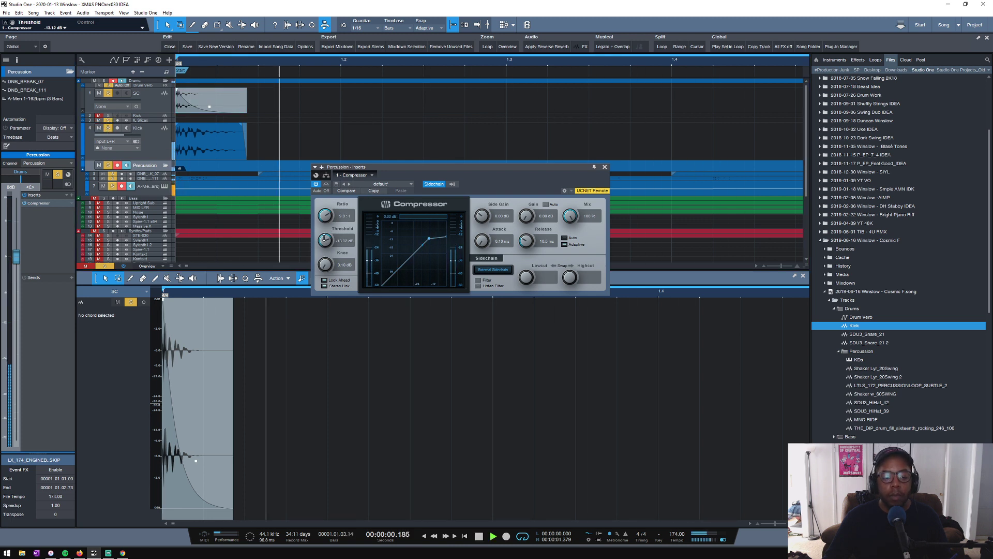
scroll(326, 239, "up", 4)
scroll(324, 239, "down", 1)
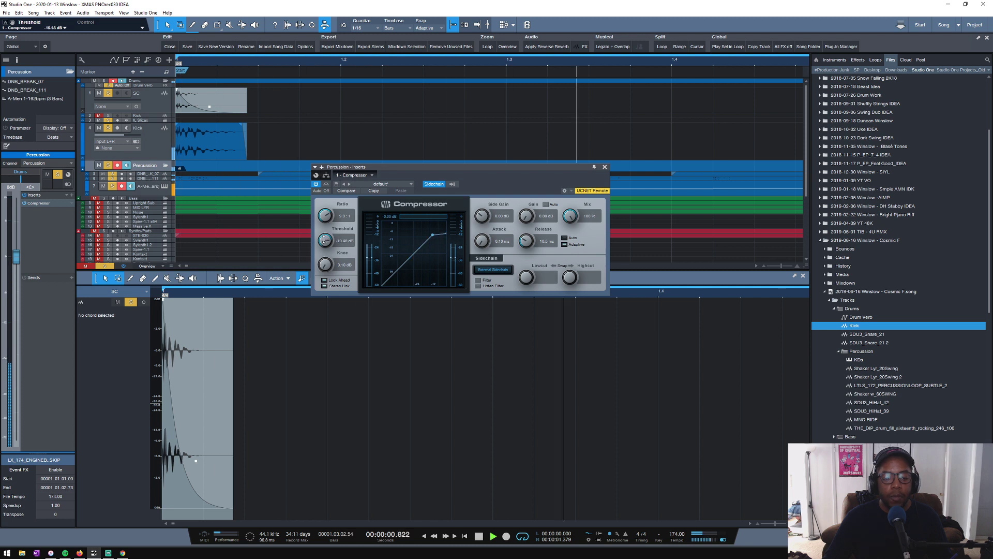
key("space")
left_click(604, 167)
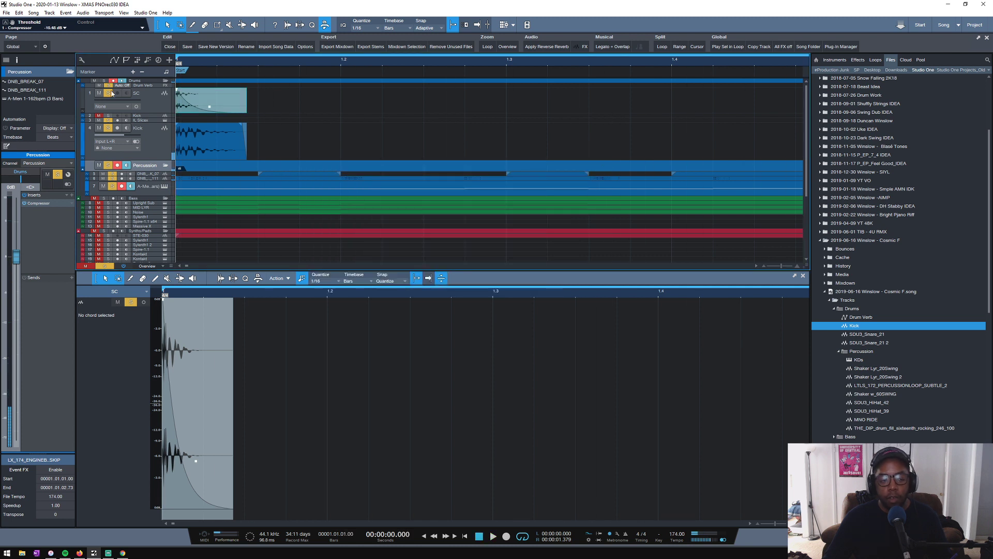
- Add the upper Kick track and the Synths/Pads tracks to the soloed tracks and audition the loop with them
left_click_drag(196, 65, 377, 75)
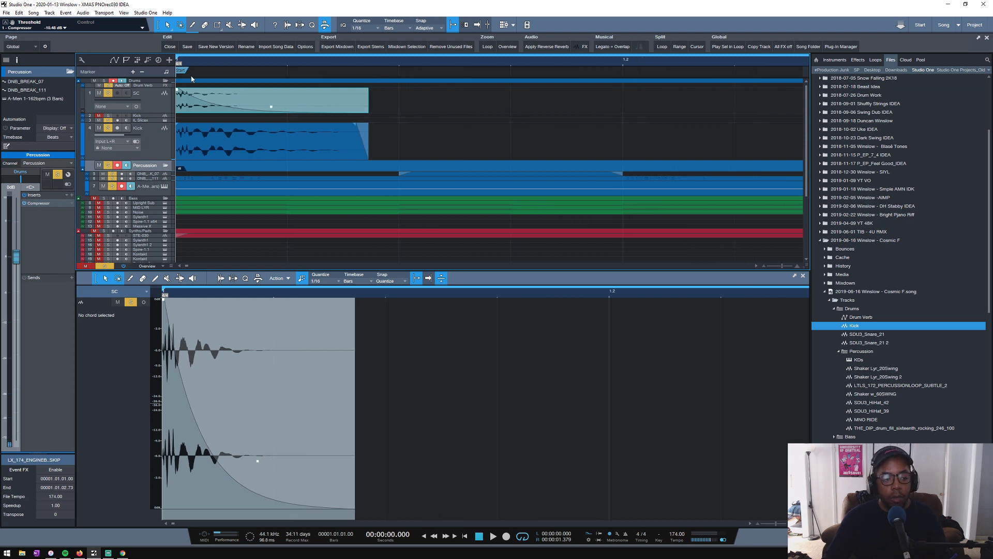
left_click_drag(213, 65, 222, 59)
left_click_drag(230, 55, 269, 53)
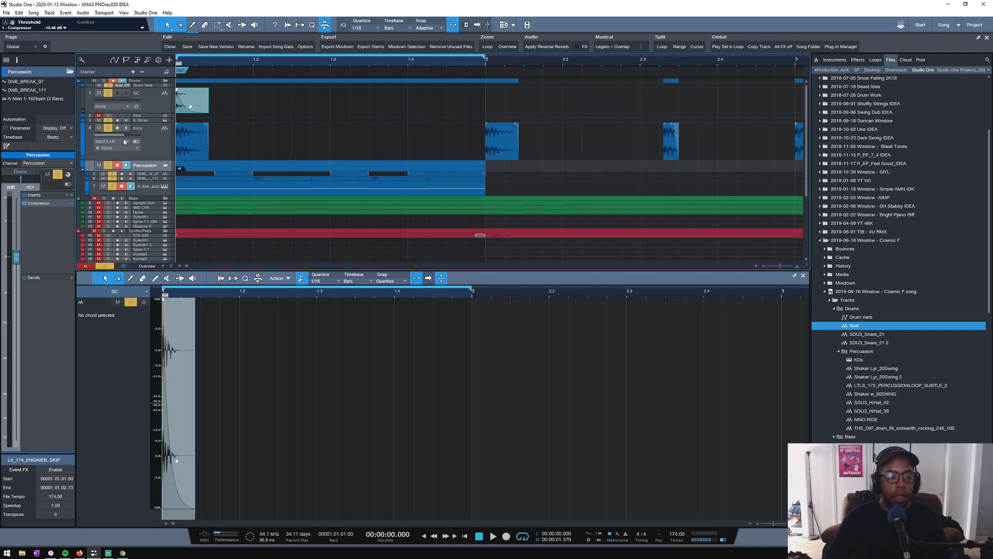
key("space")
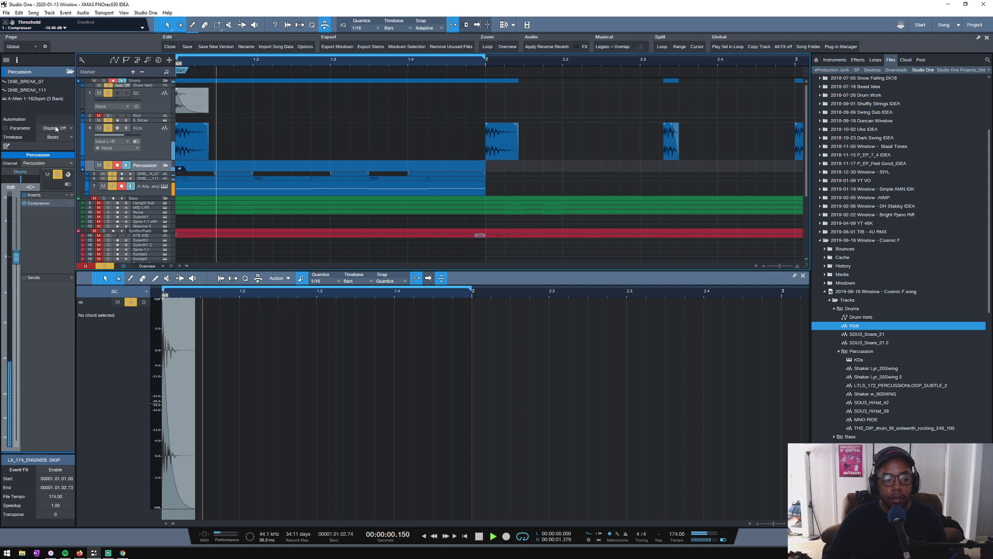
left_click(108, 116)
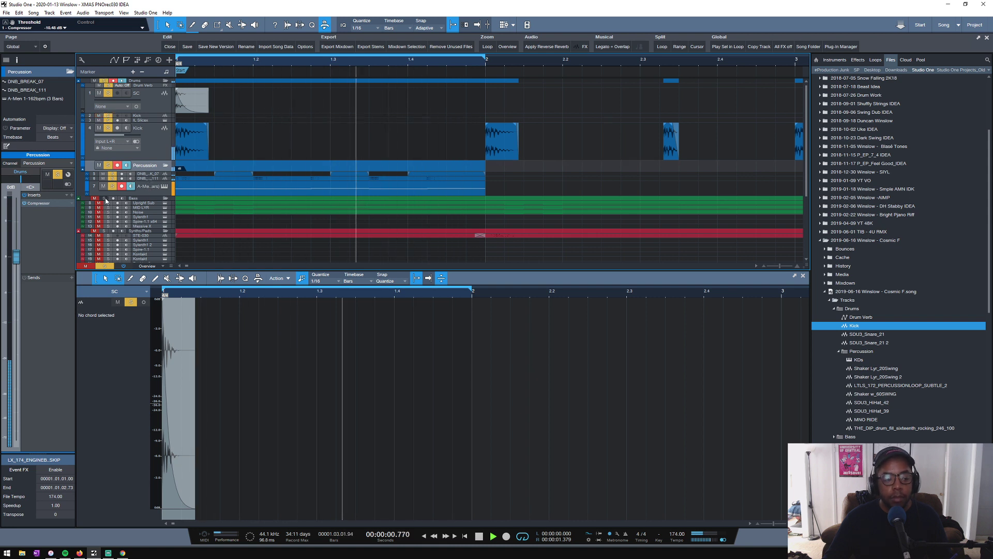
key("space")
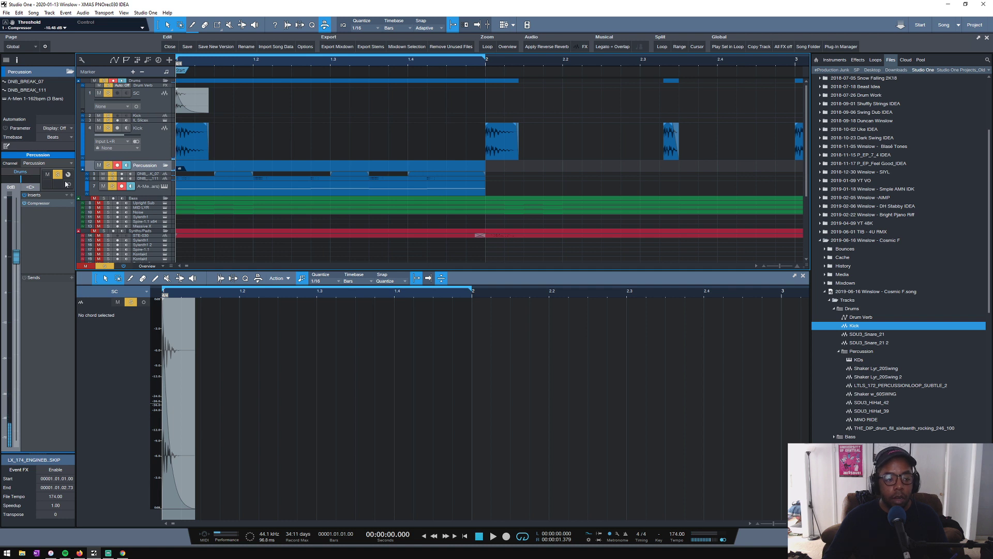
key("space")
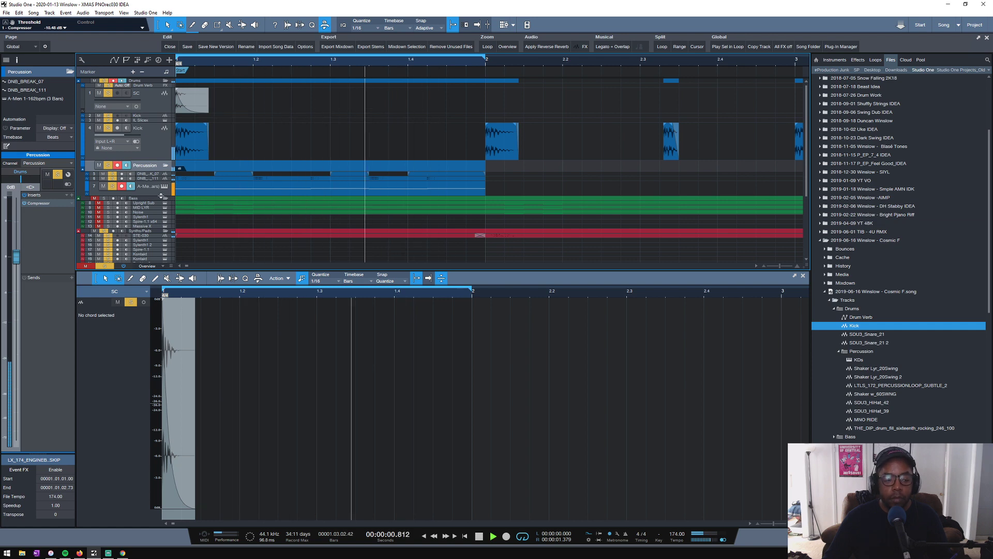
scroll(244, 141, "down", 2)
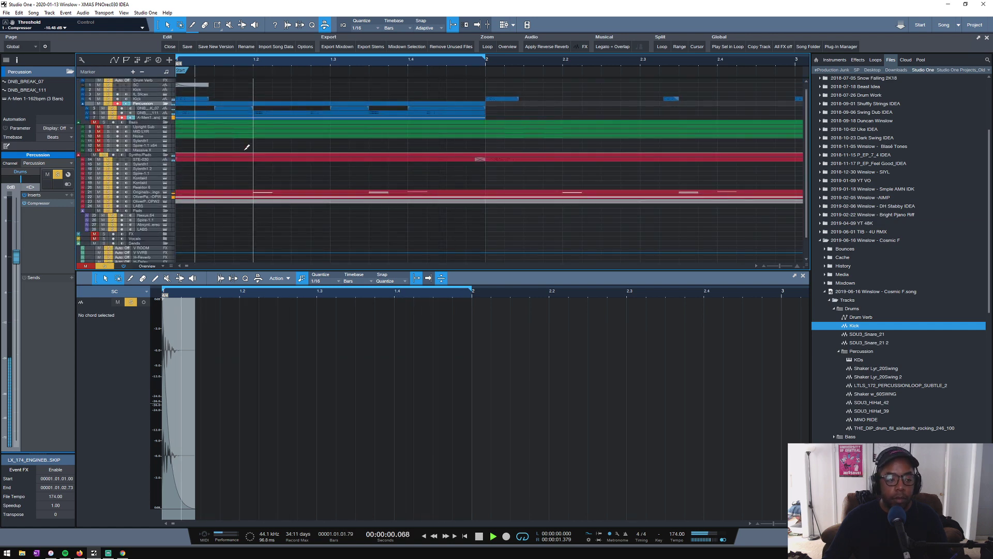
scroll(248, 140, "up", 2)
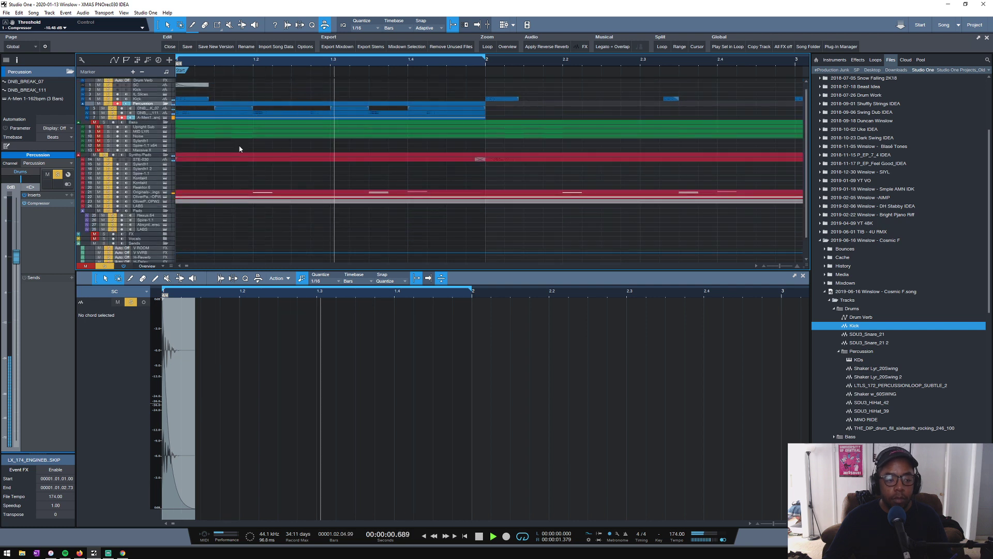
key("space")
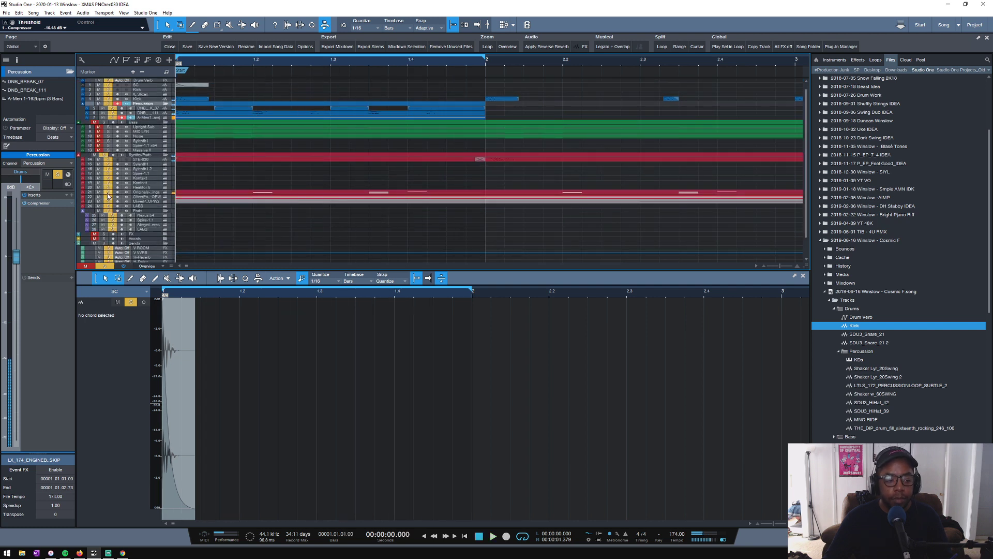
- Raise the volume of the A-Men 1-162bpm track slightly during loop playback
key("space")
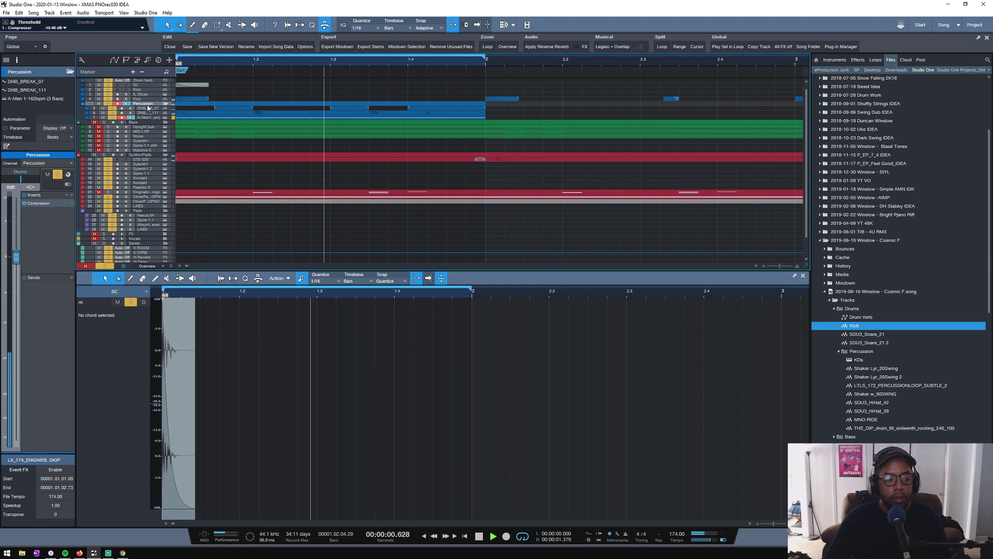
scroll(191, 108, "up", 2)
scroll(191, 108, "down", 1)
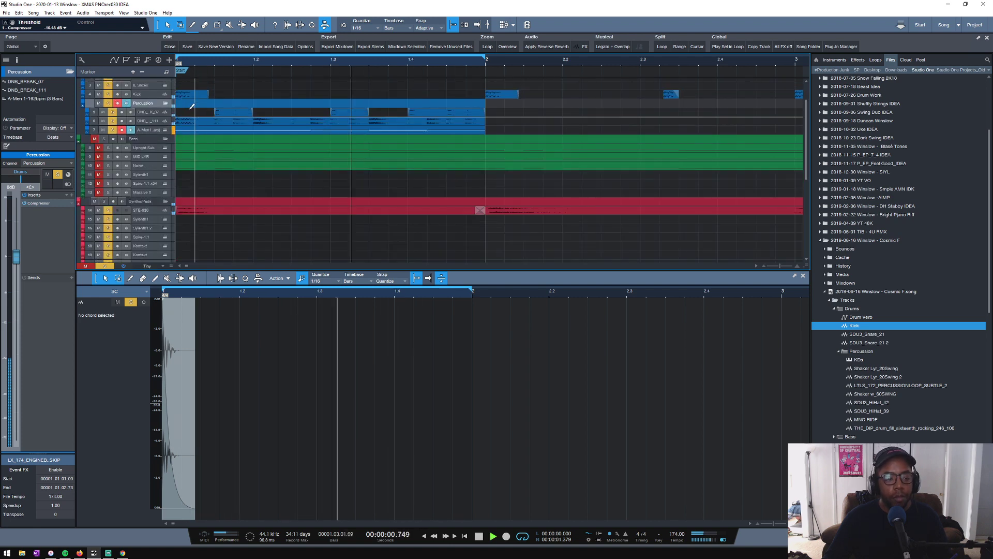
left_click(148, 114)
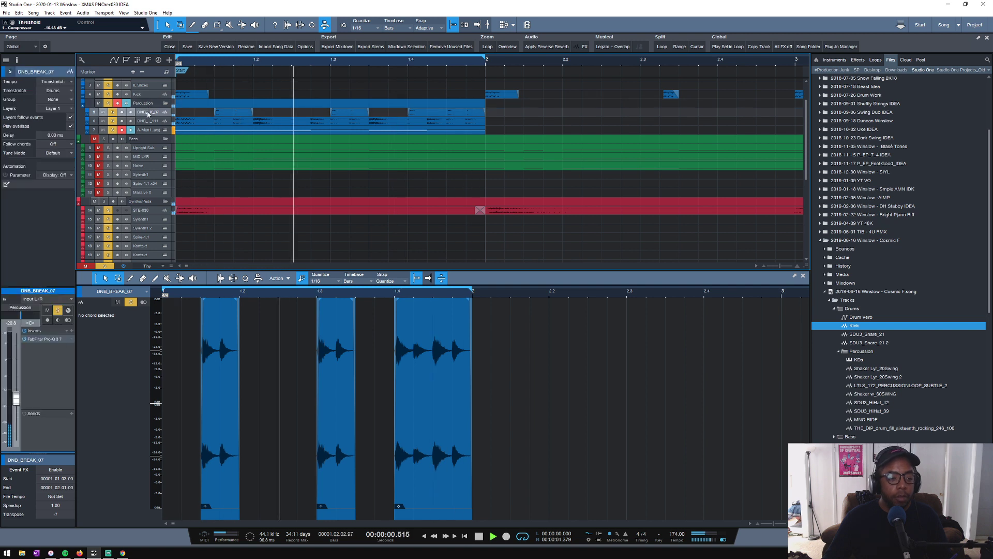
left_click(148, 131)
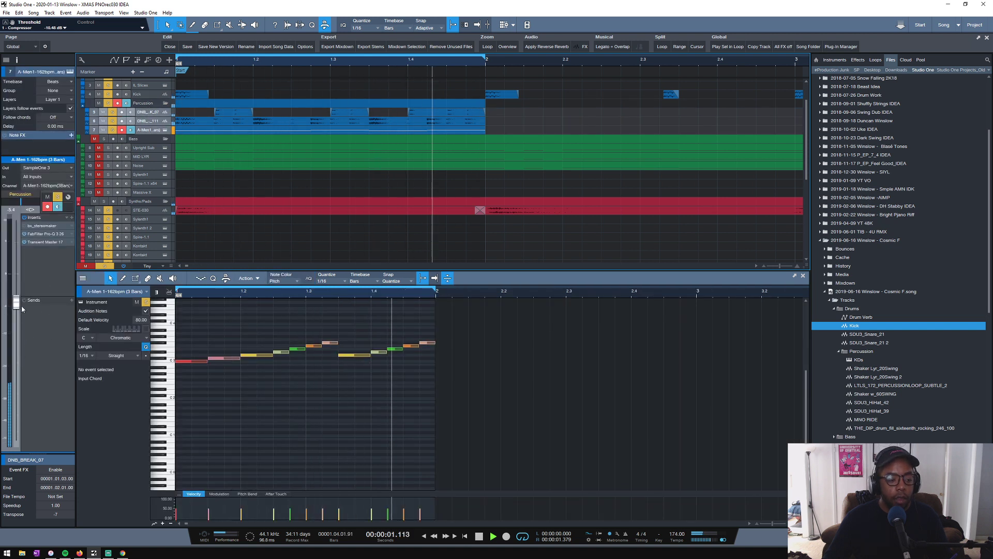
scroll(19, 282, "down", 9)
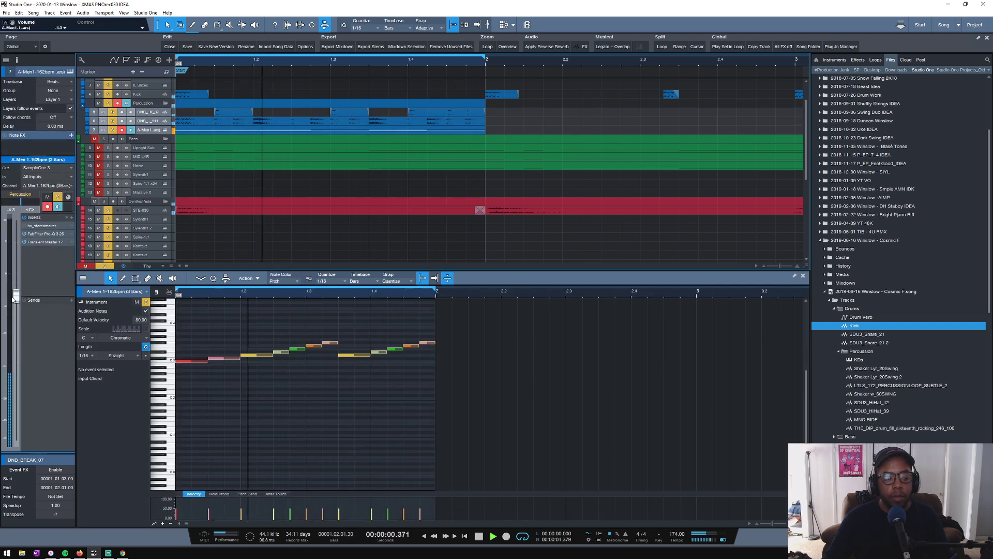
- Lower the Kick track's volume to -7.8 dB during playback and solo only that track
left_click(146, 95)
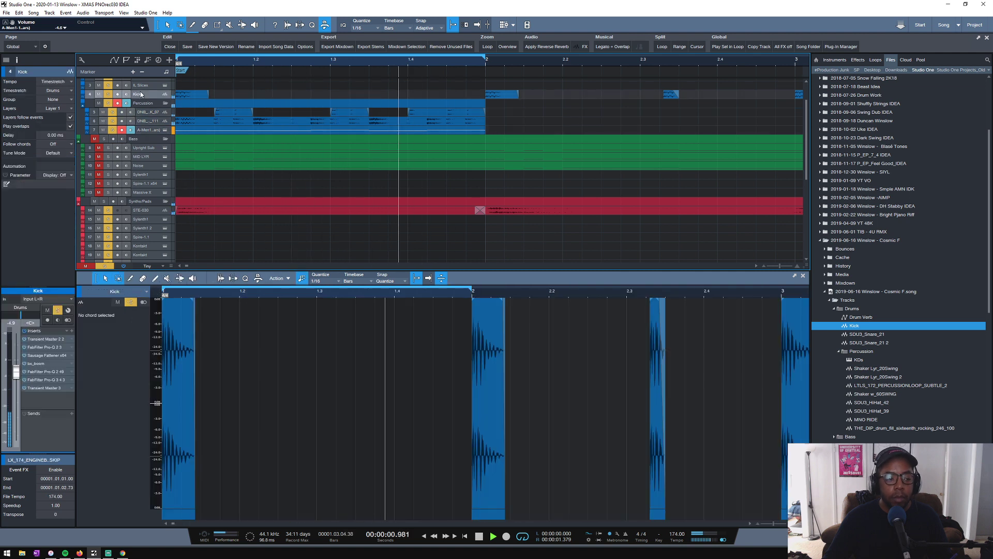
left_click_drag(16, 366, 16, 379)
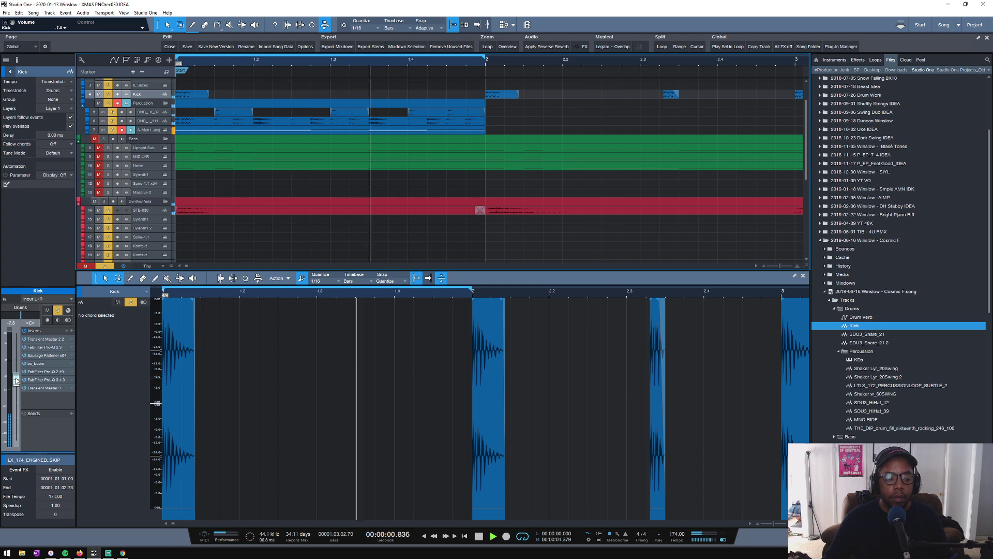
key("space")
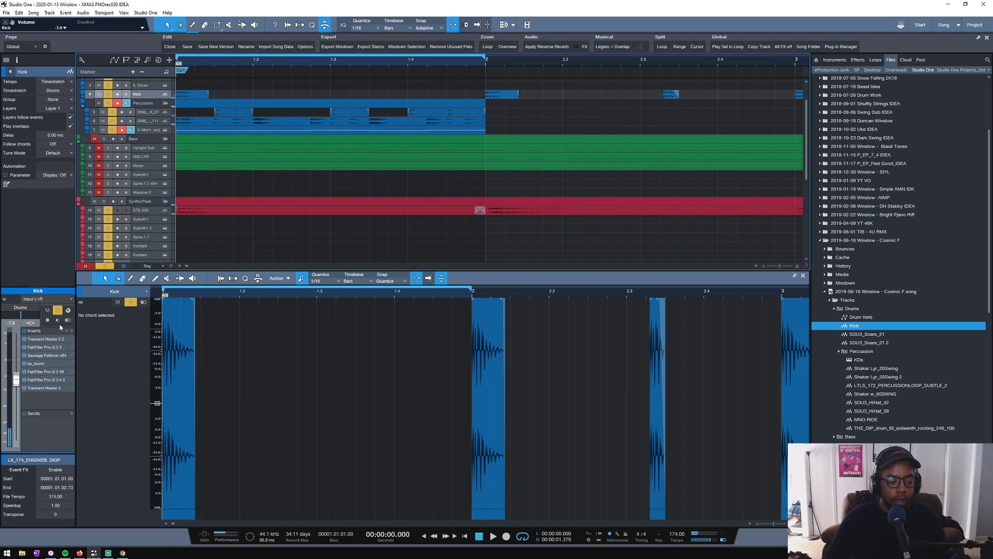
left_click(58, 310)
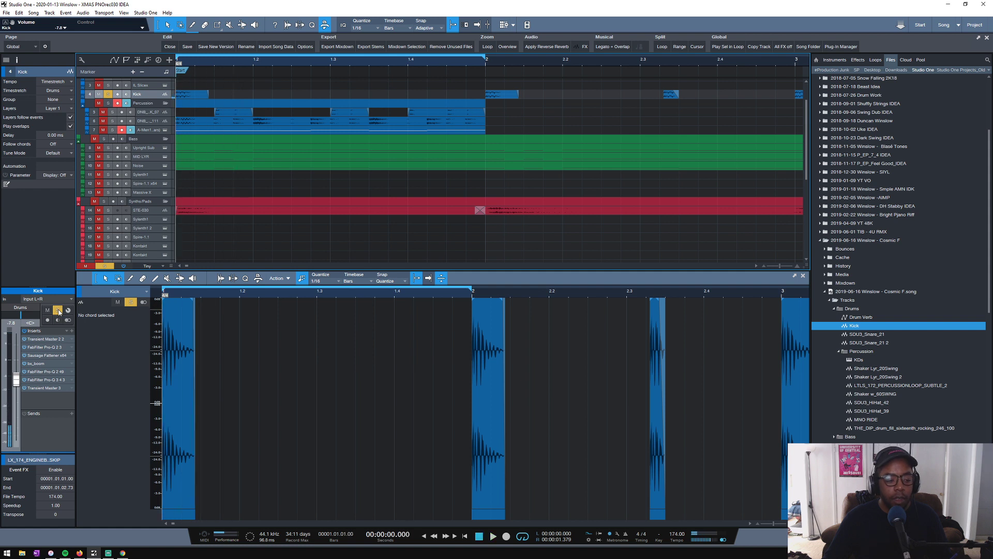
- Set the Kick track's input to None and audition the soloed kick with its inserts bypassed, re-enabling them after stopping playback
left_click(58, 309)
left_click(44, 299)
left_click(42, 309)
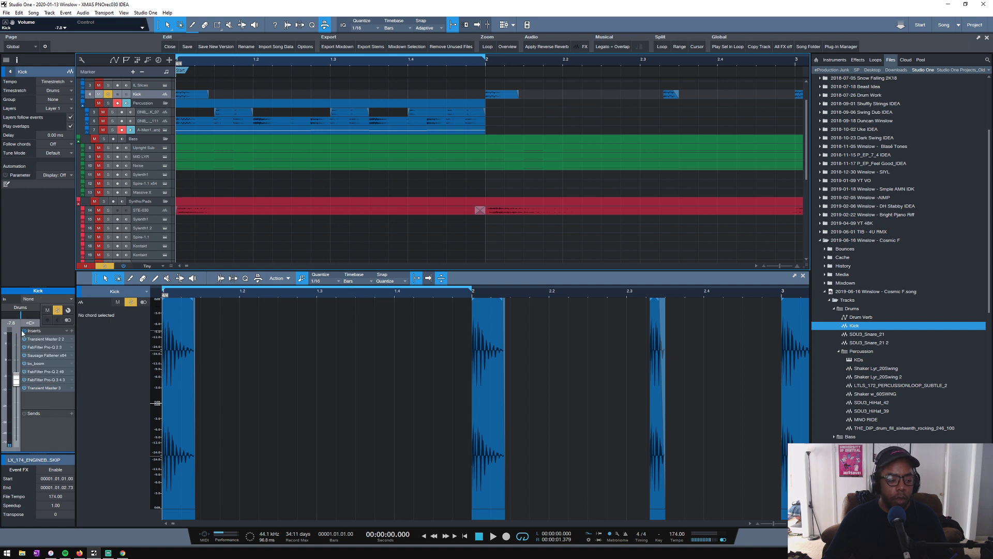
key("space")
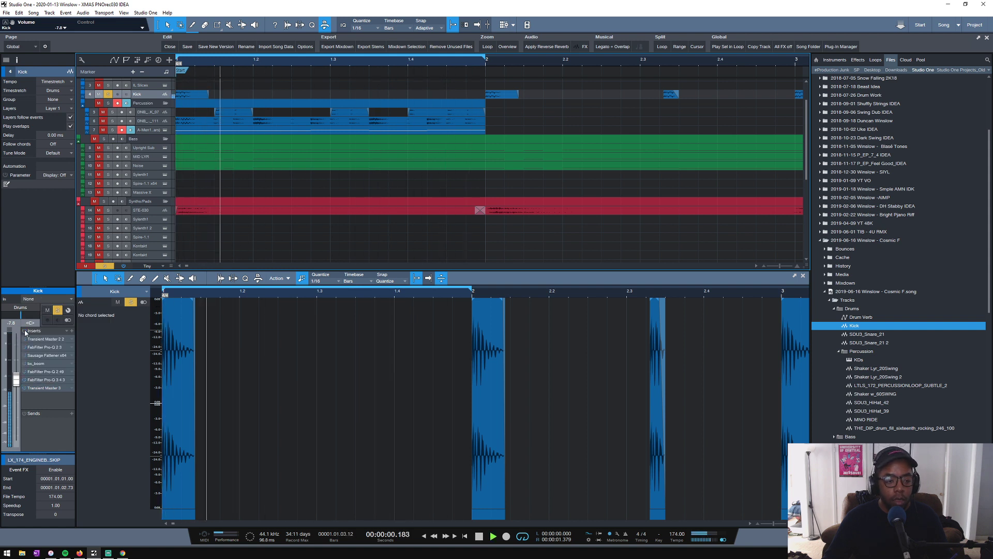
key("space")
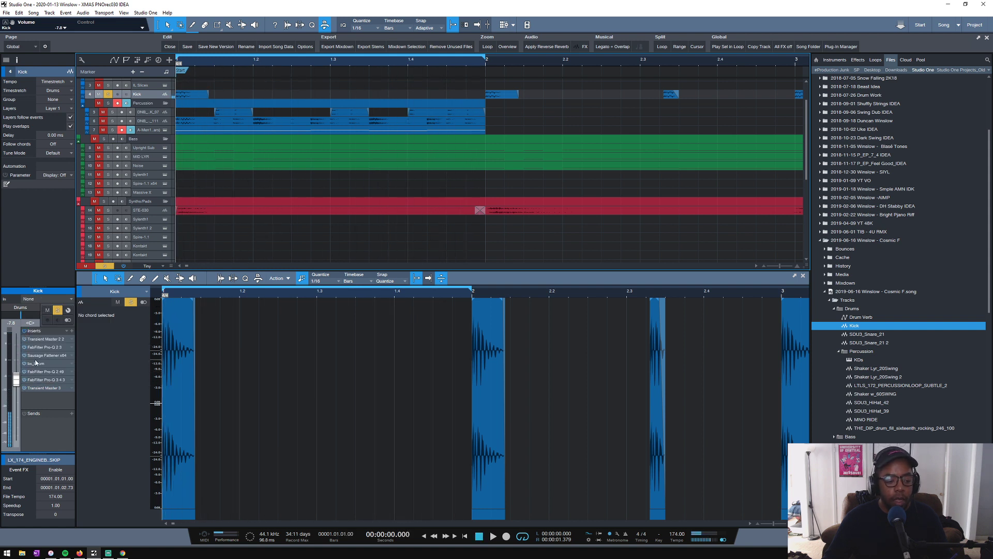
- Try the Fatness amount of the Kick track's Sausage Fattener during playback, close the plug-in, and stop the loop
left_click(43, 356)
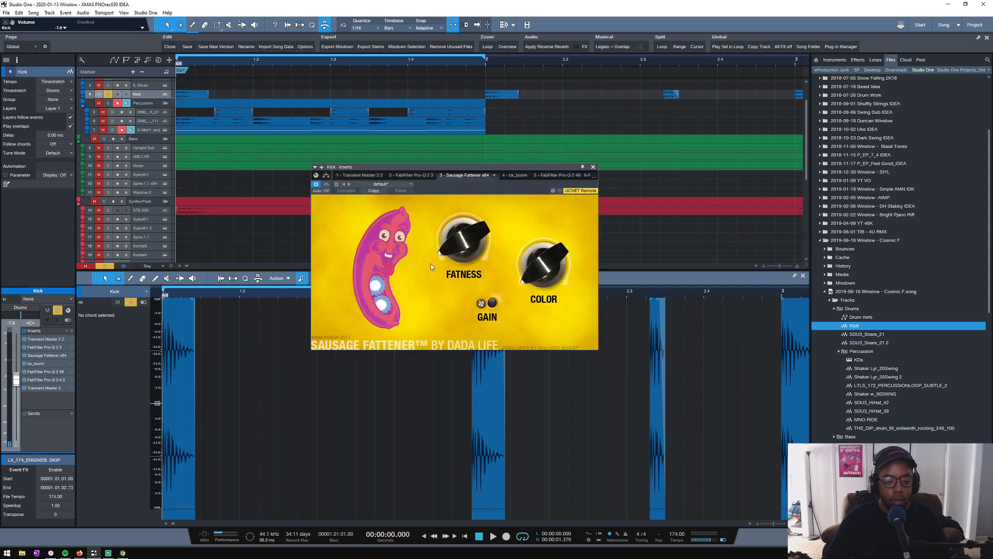
key("space")
mouse_move(446, 255)
left_mouse_down()
mouse_move(454, 208)
mouse_move(433, 208)
mouse_move(445, 249)
left_mouse_up()
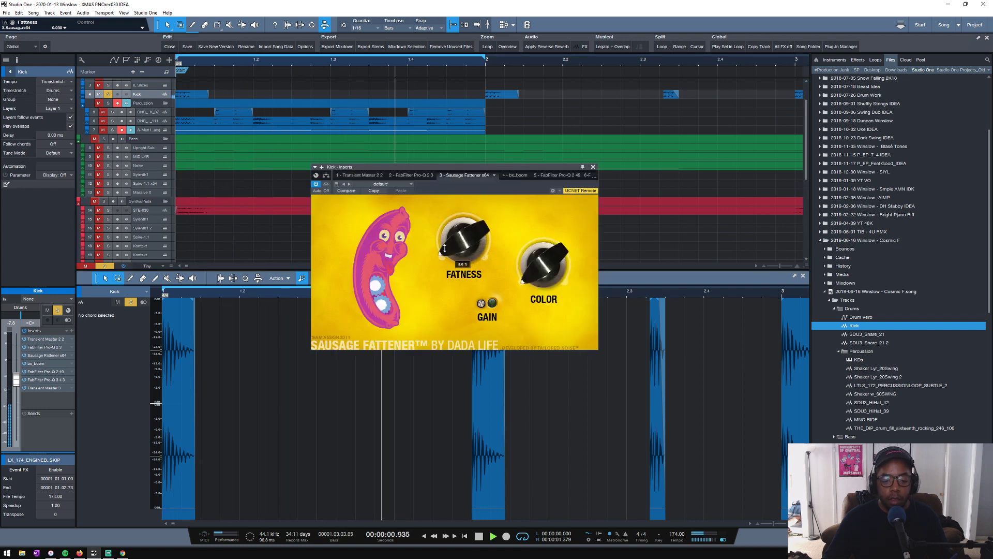
left_click(593, 167)
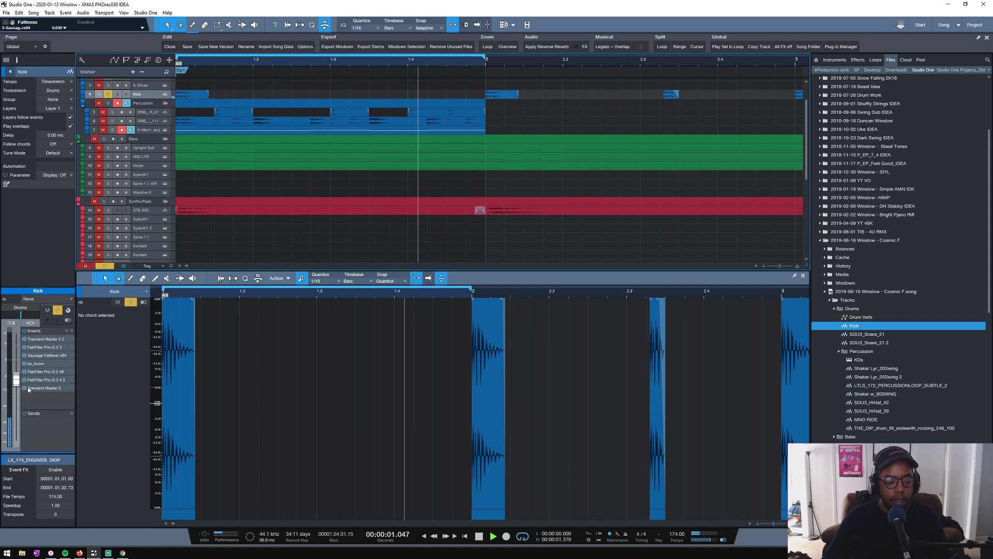
key("space")
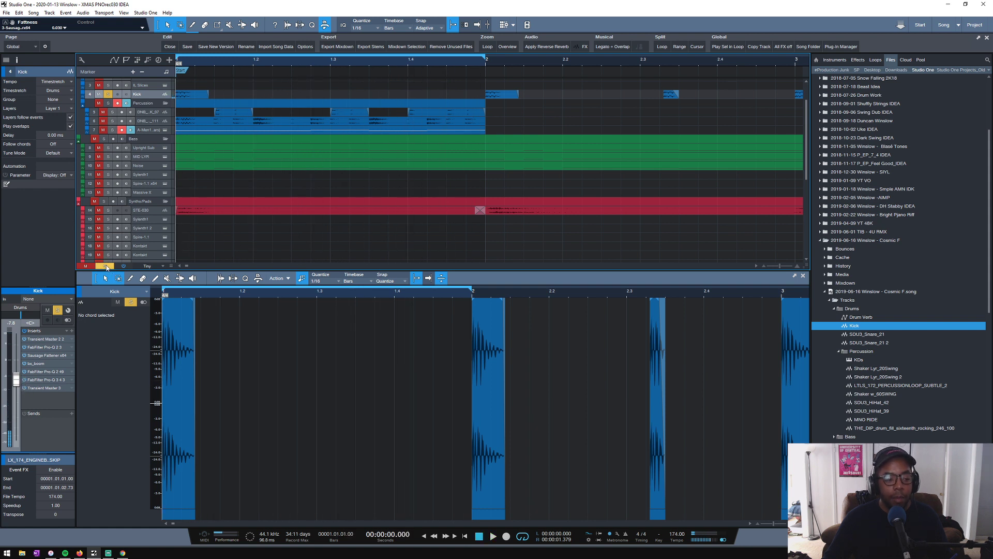
- Clear all solos and mutes, including the two DNB break tracks, and play the full mix
left_click(100, 267)
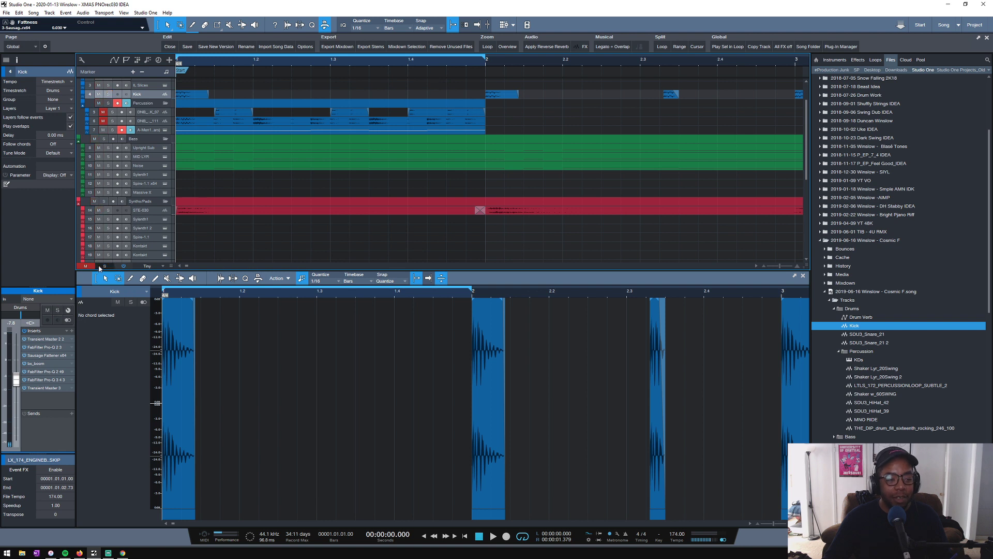
scroll(224, 120, "down", 1)
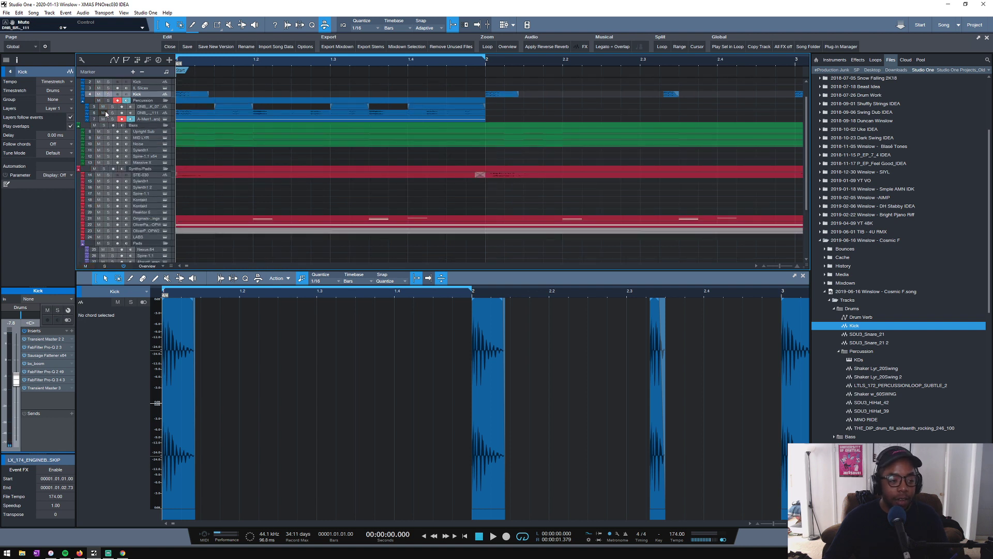
key("space")
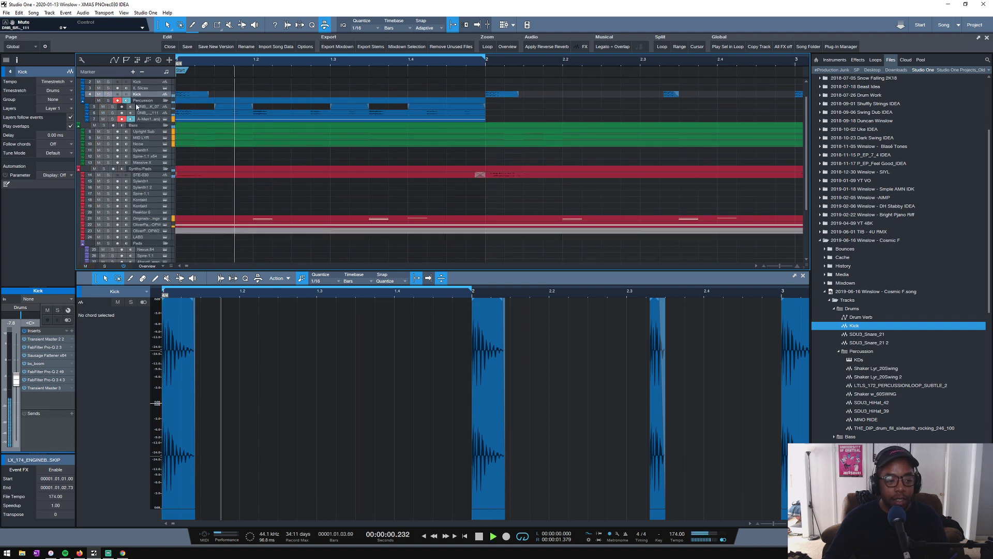
- Mute the Bass folder and raise the Kick track's volume to -2.4 dB during playback
left_click(94, 124)
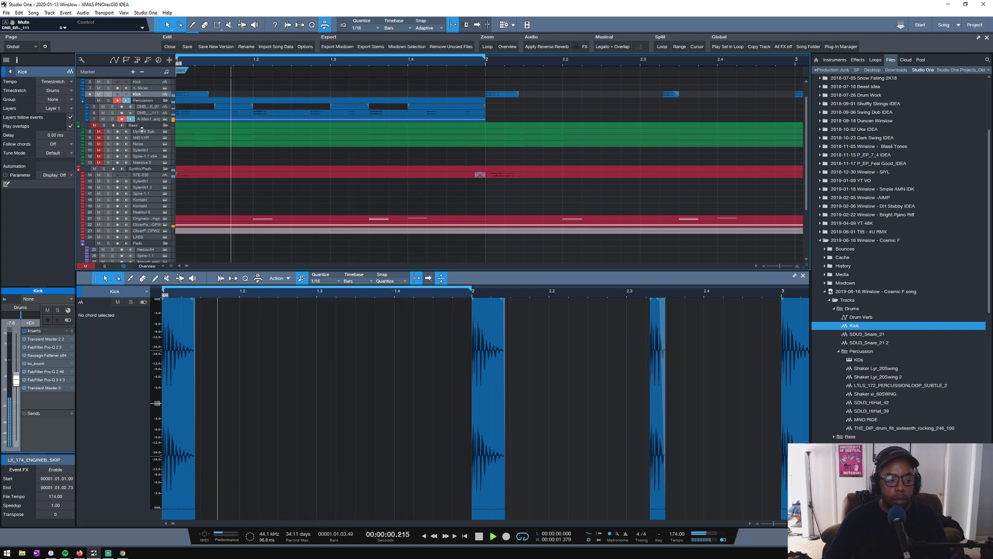
scroll(142, 130, "up", 2)
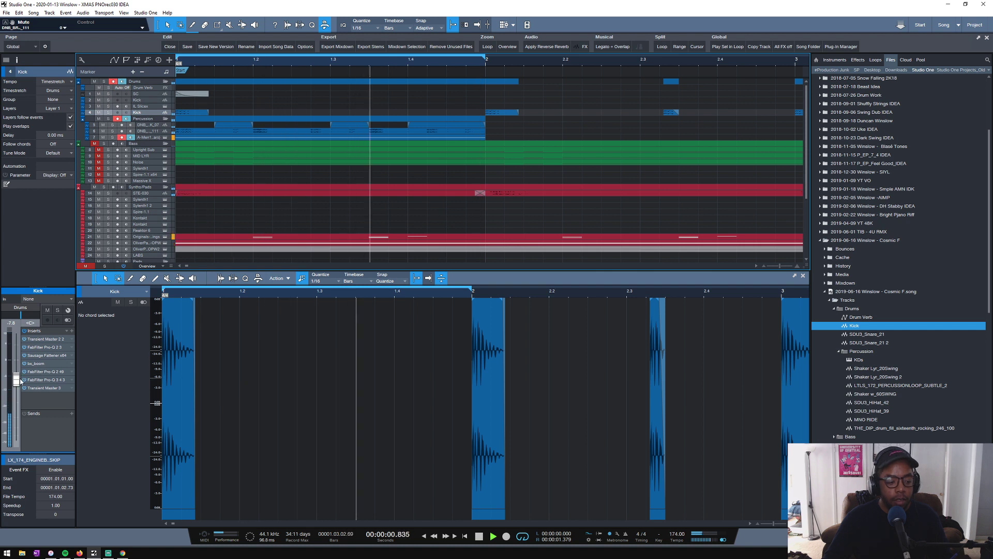
left_click_drag(15, 380, 17, 371)
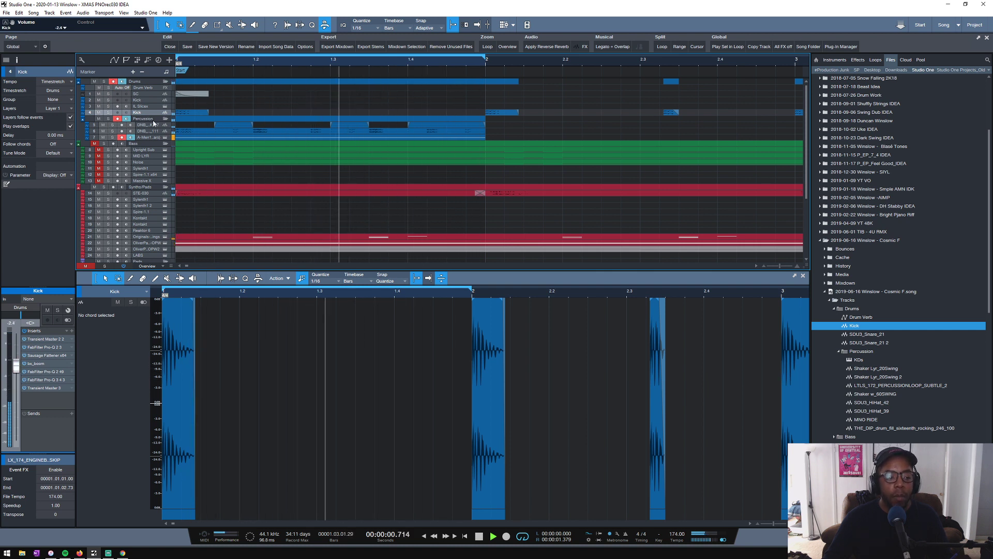
- Solo the Upright Sub together with the lower Kick track, audition them, and select the Upright Sub track
left_click(104, 143)
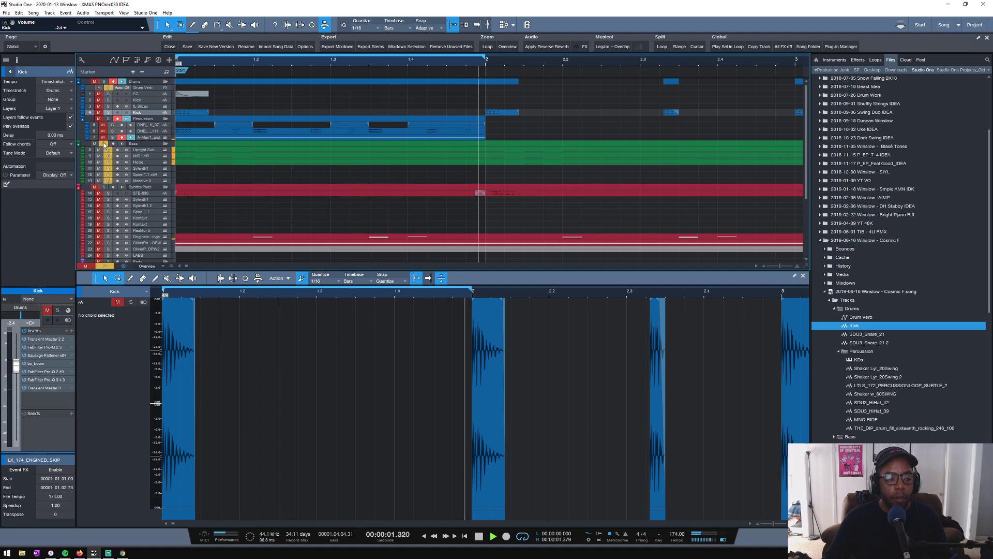
left_click(104, 143)
left_click(106, 150)
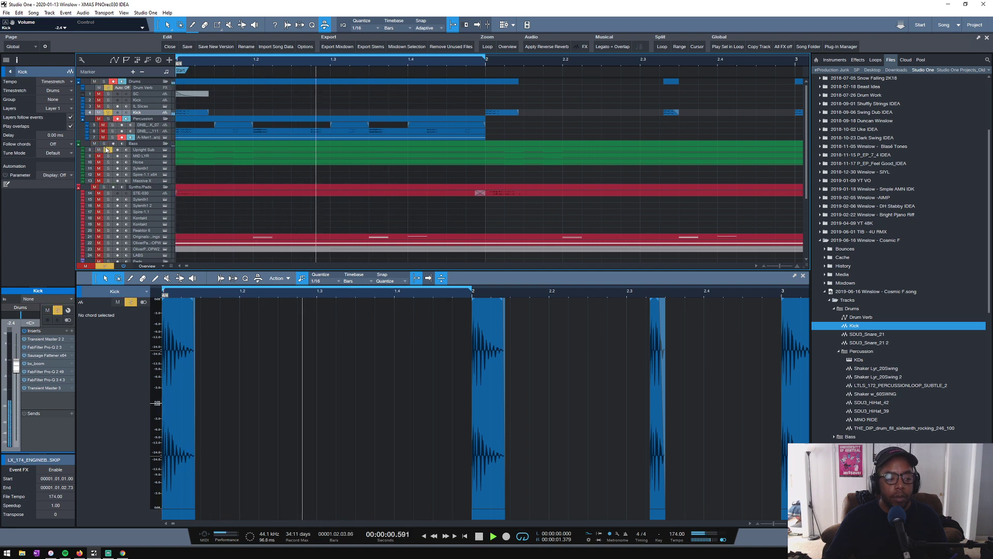
left_click(146, 151)
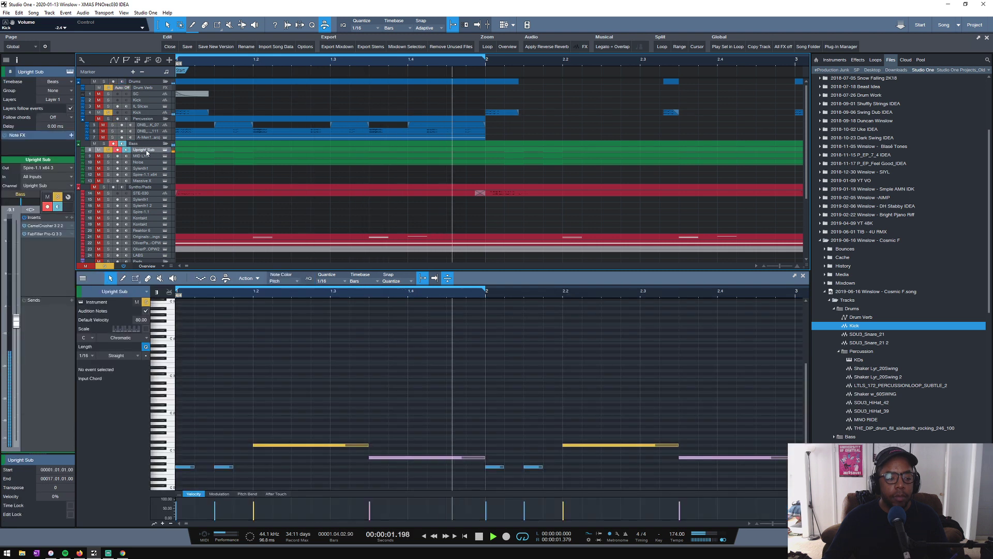
key("space")
- Set SC as the sidechain source of the Bass bus's Kick SC compressor and adjust its threshold during playback
left_click(139, 145)
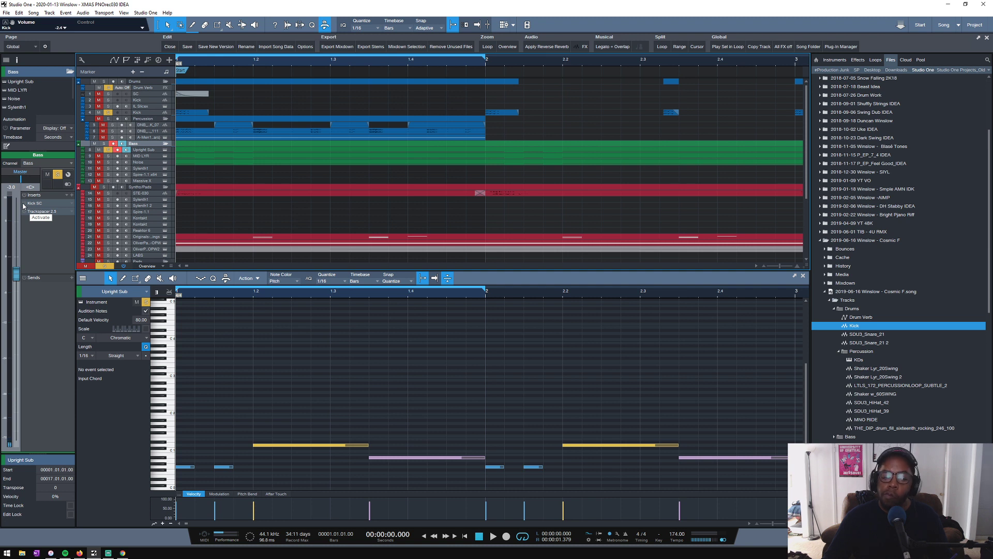
double_click(41, 203)
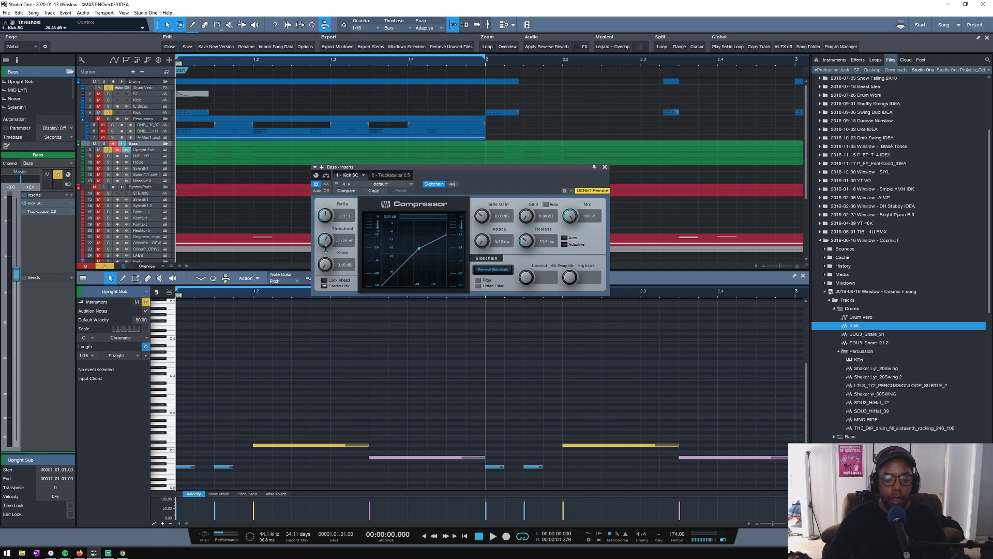
key("space")
left_click(452, 184)
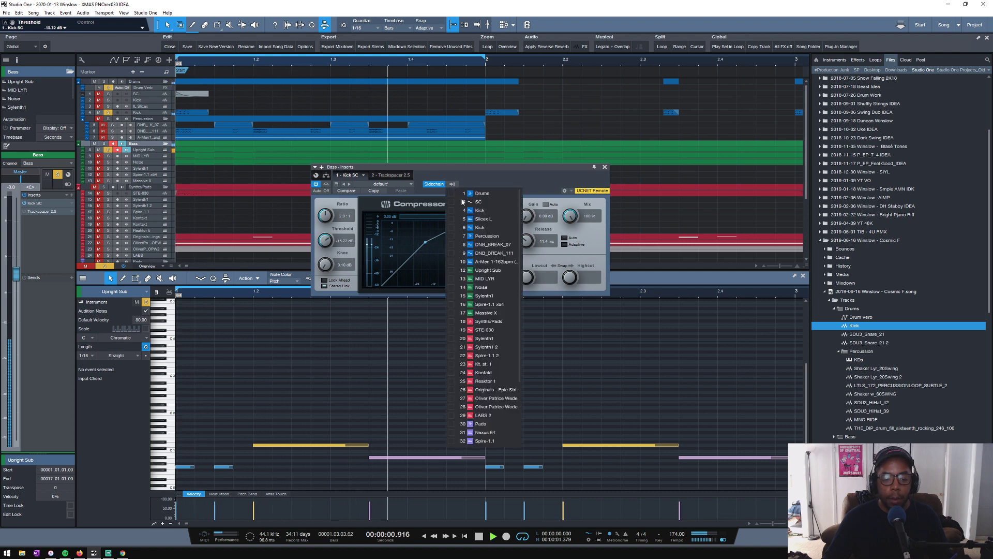
left_click(452, 203)
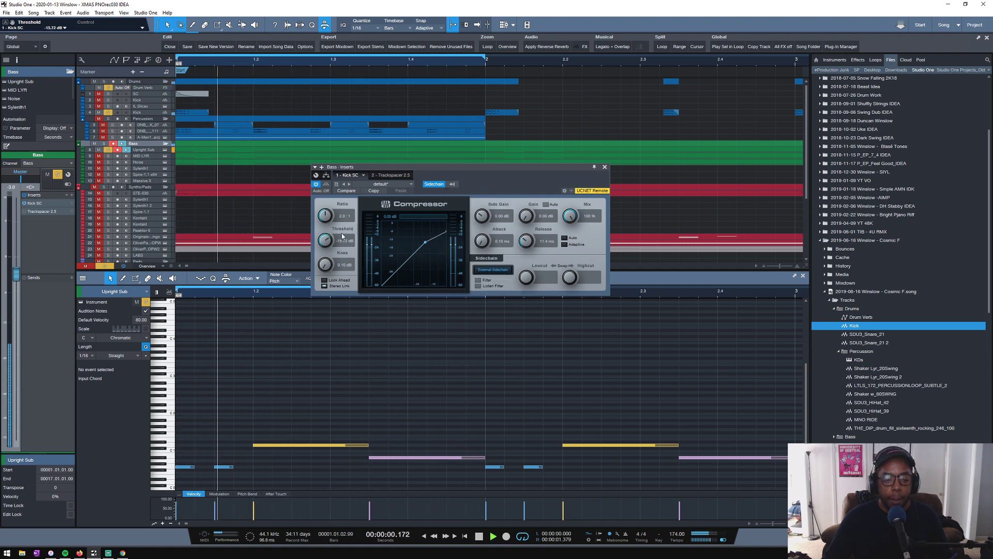
left_click_drag(325, 240, 325, 245)
key("space")
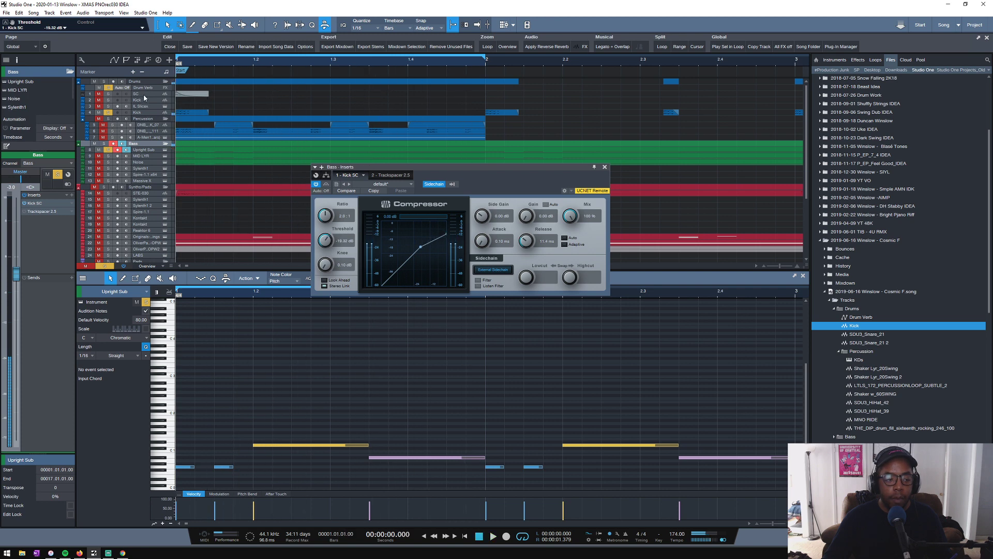
- Switch the SC track's send to the Bass compressor to pre-fader, close the channel editor, and restart playback
left_click(144, 94)
left_click(71, 440)
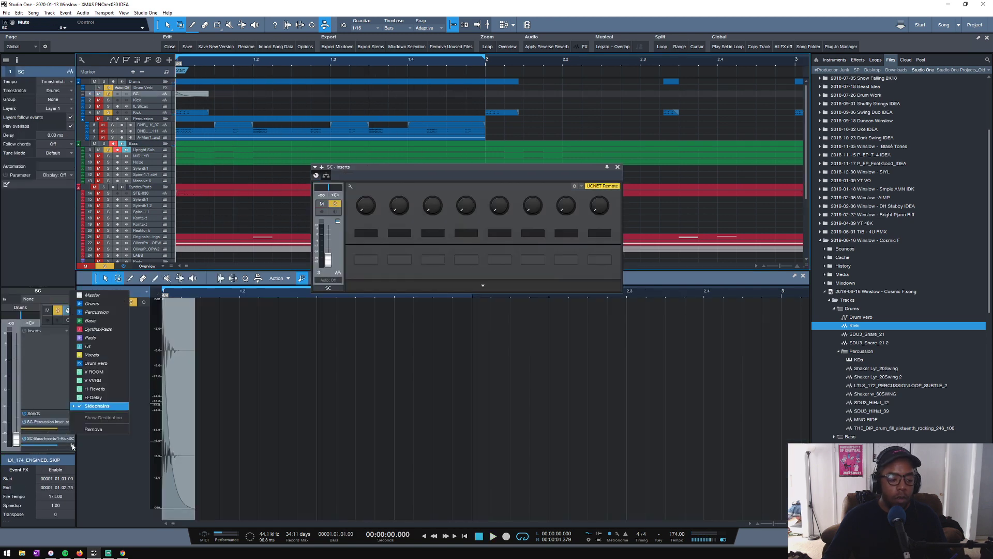
left_click(73, 447)
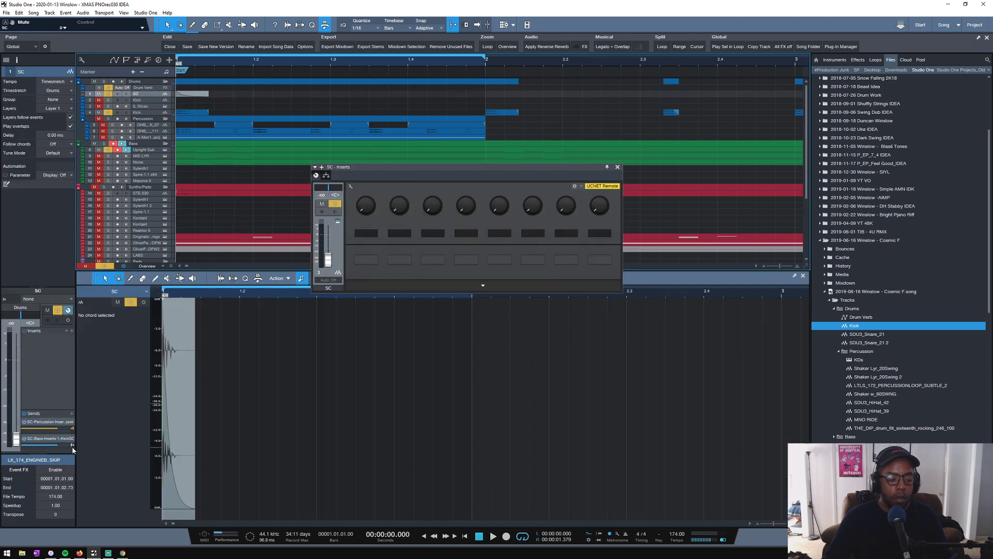
left_click(616, 167)
key("space")
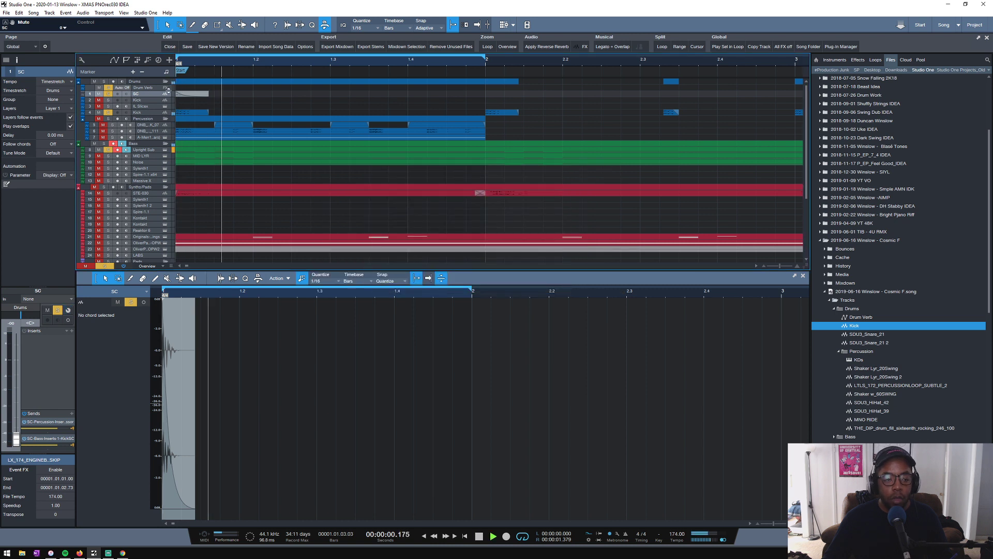
- Set the Bass bus's Kick SC compressor to a 4.2:1 ratio and a threshold of about -19 dB while listening
left_click(144, 145)
left_click(47, 201)
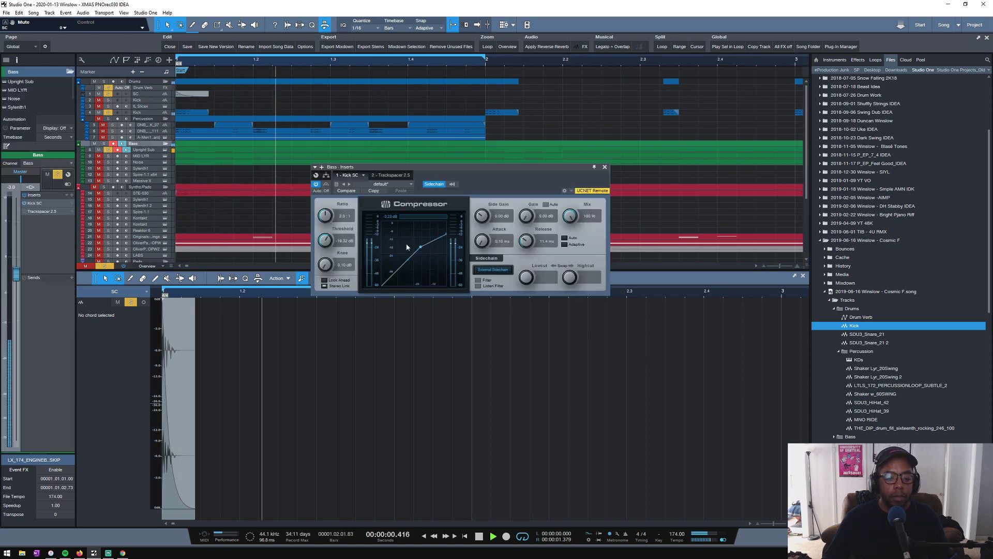
scroll(332, 236, "down", 3)
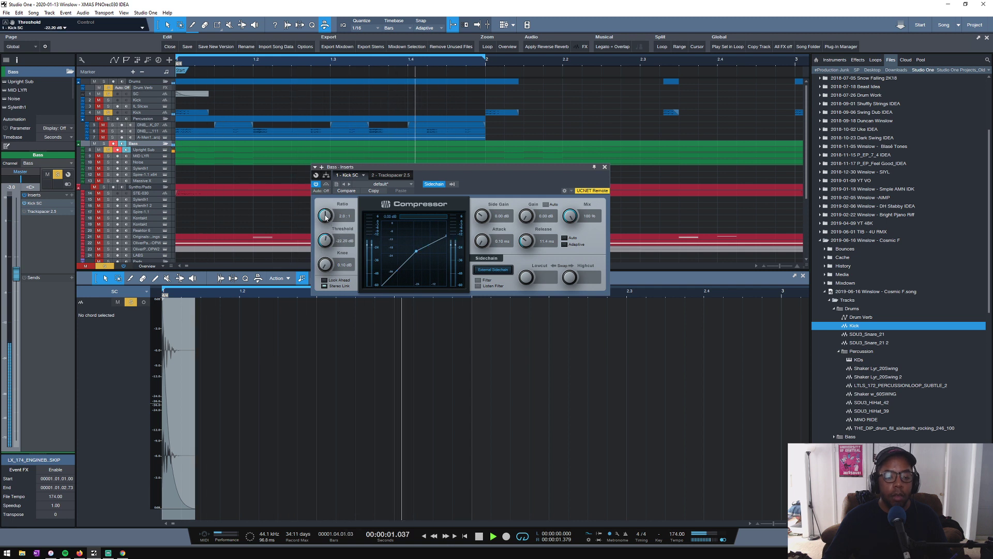
scroll(325, 215, "up", 3)
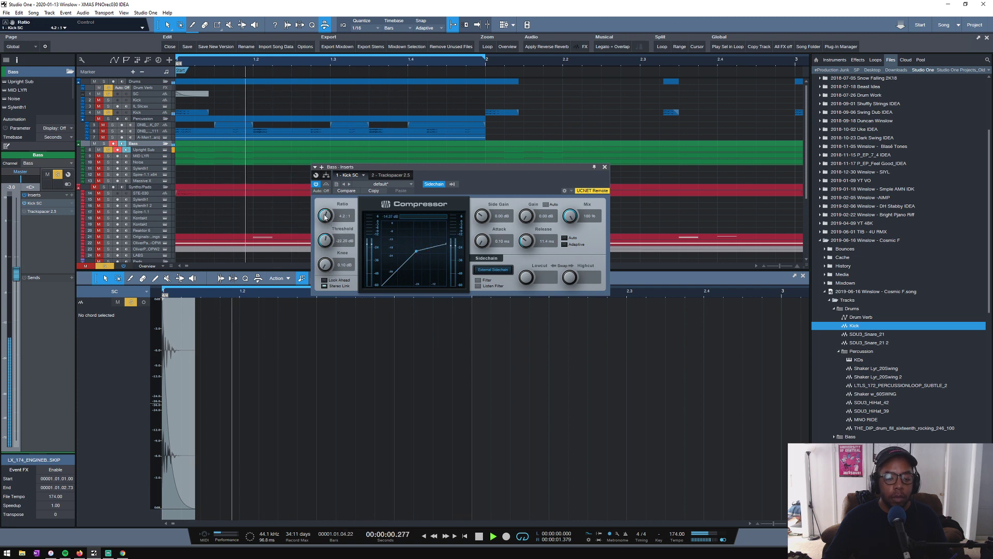
mouse_move(326, 241)
left_mouse_down()
mouse_move(336, 259)
mouse_move(329, 234)
left_mouse_up()
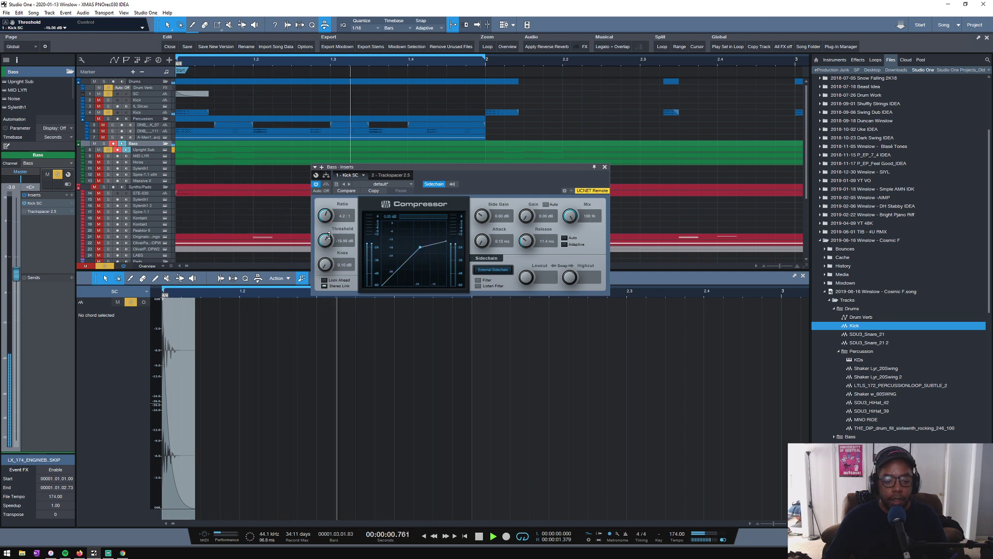
key("space")
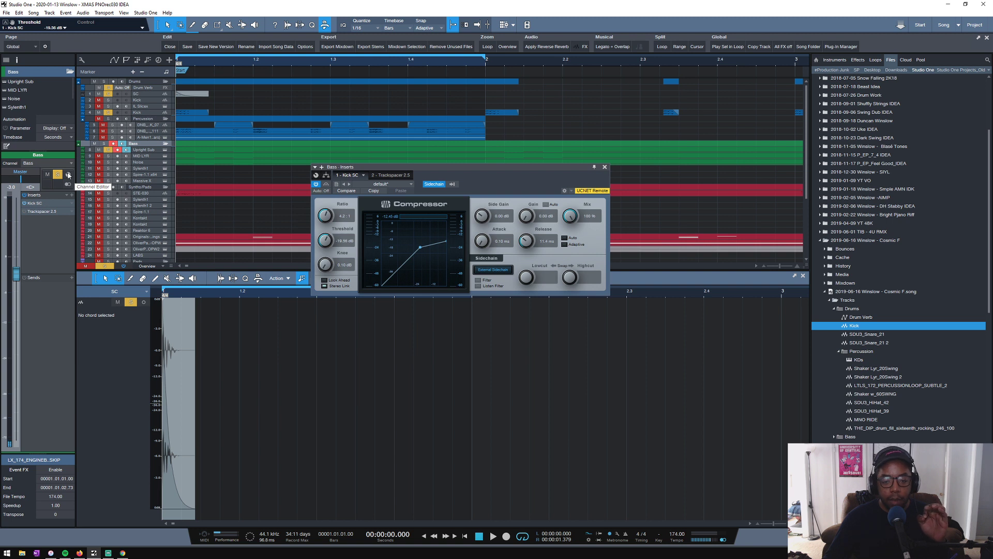
- Close the Bass compressor, add the percussion, MID LYR and Noise tracks to the solo group, and play the loop
left_click_drag(141, 153, 142, 167)
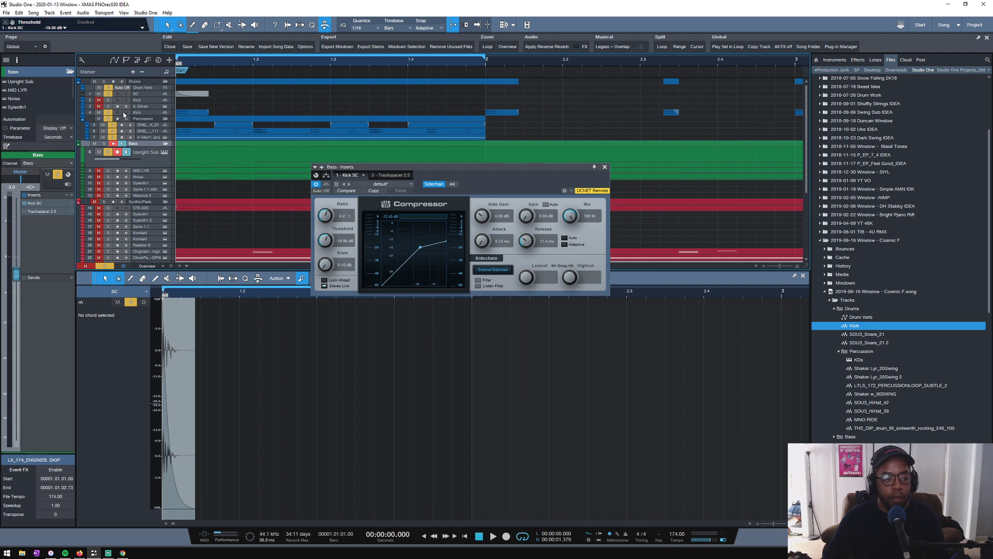
left_click(605, 167)
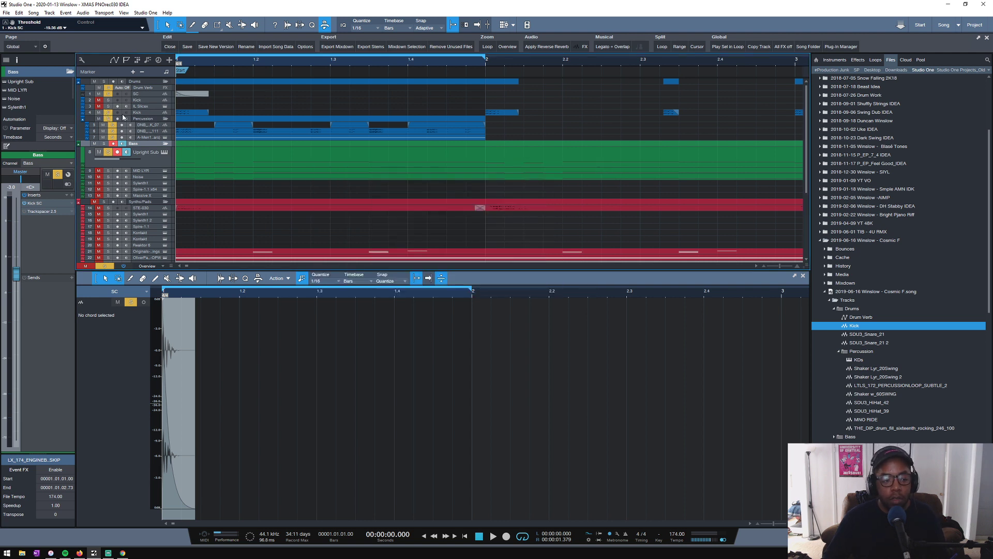
left_click(109, 171)
key("space")
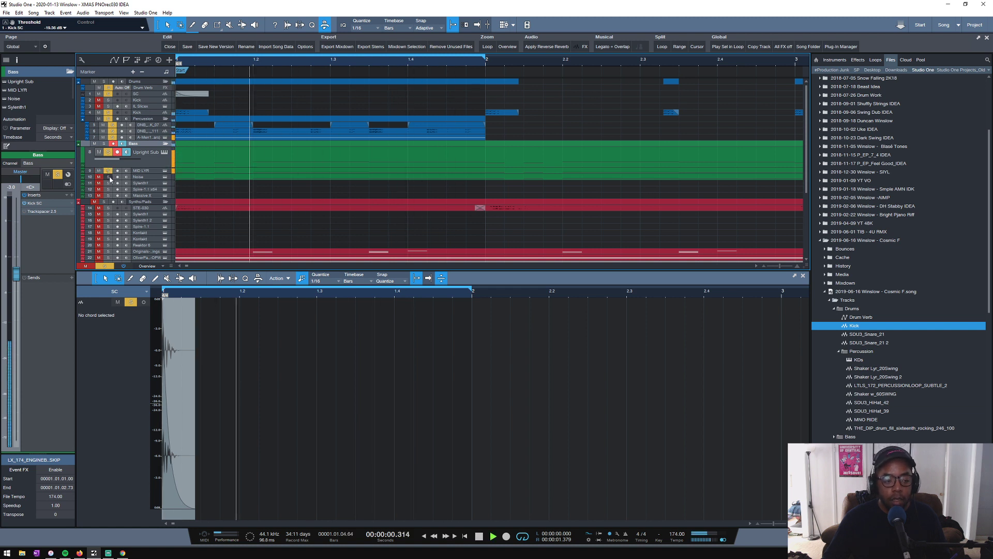
- Raise the low-cut frequency to about 56 Hz in the last FabFilter Pro-Q 3 on the lower Kick track
left_click(142, 112)
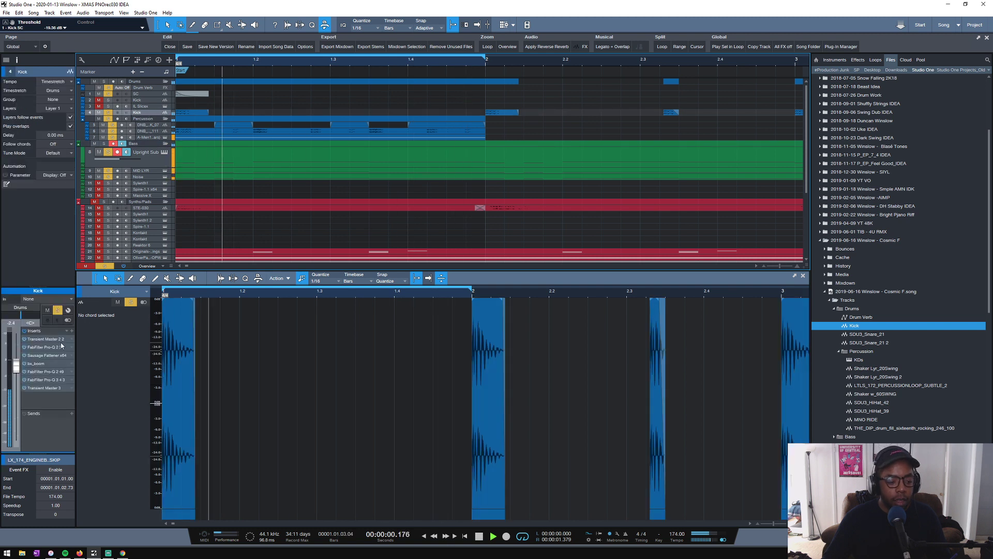
left_click(42, 380)
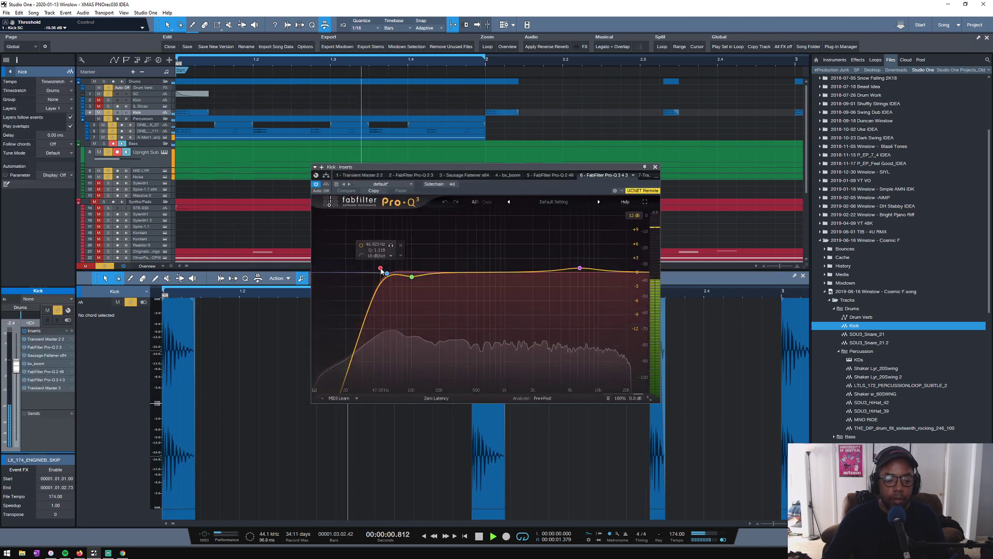
mouse_move(382, 271)
left_mouse_down()
mouse_move(392, 273)
mouse_move(408, 251)
mouse_move(389, 268)
left_mouse_up()
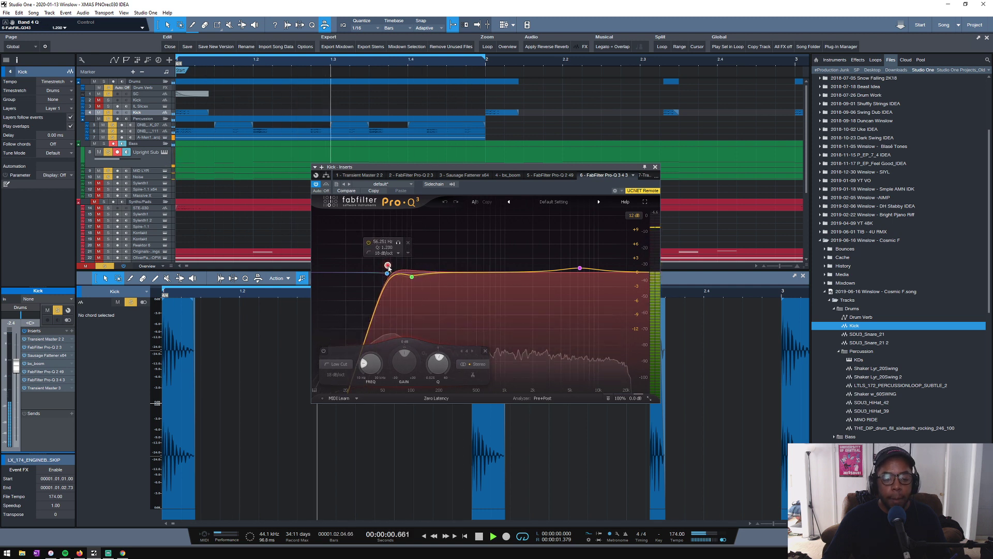
- Close the Kick EQ, select the Upright Sub track and raise its volume to about -8.6 dB while the loop plays
left_click(656, 168)
left_click(147, 163)
key("space")
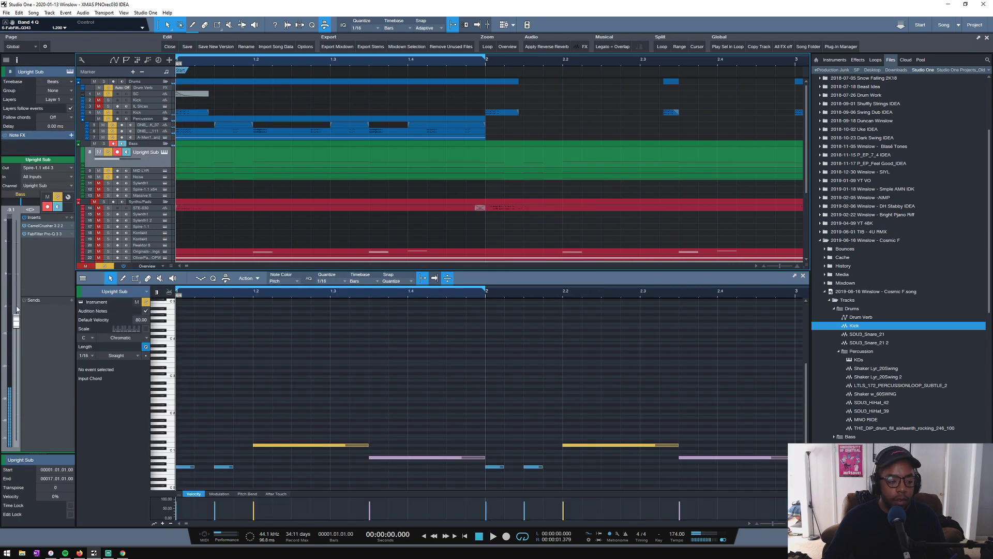
key("space")
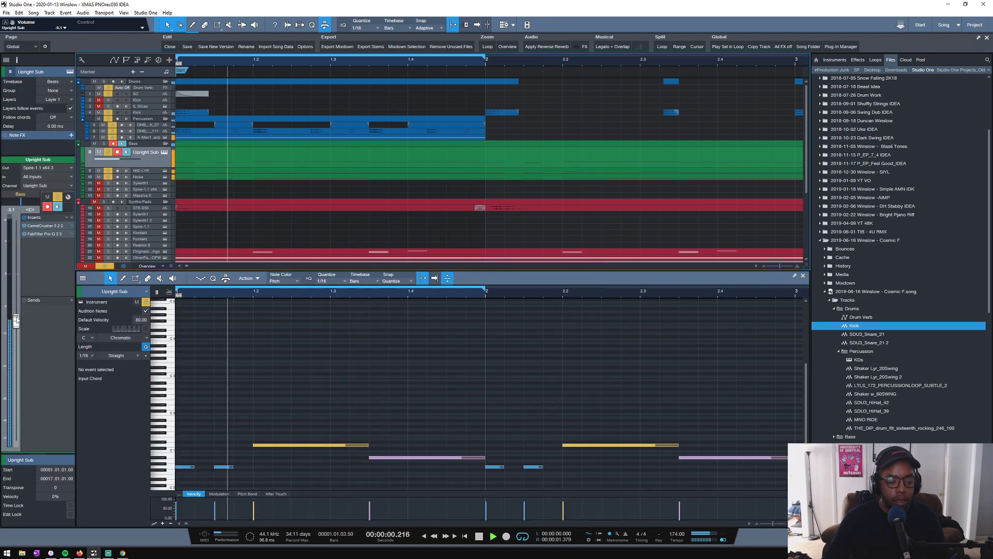
left_click_drag(15, 321, 15, 319)
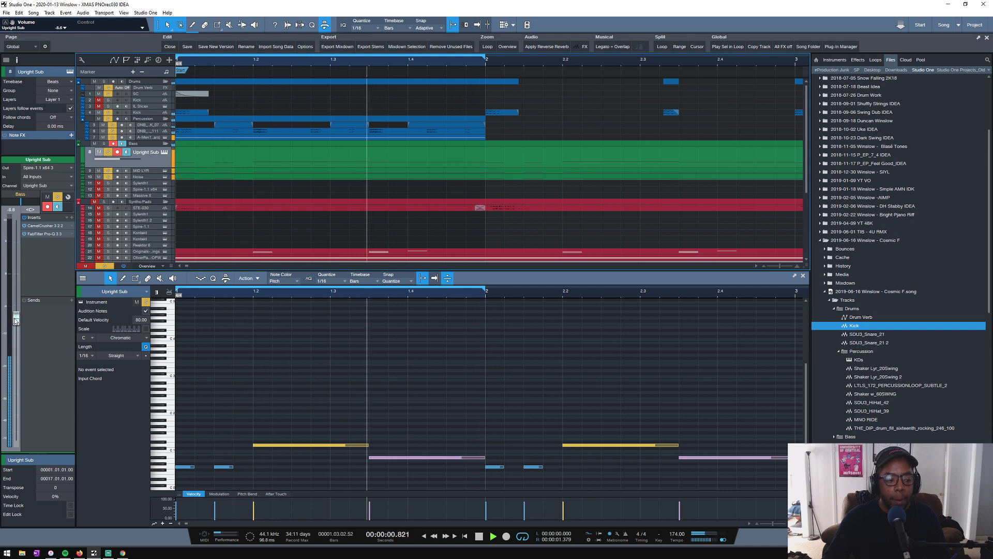
- Shorten the envelope 1 decay slightly in the Upright Sub's Spire synth while listening, and stop playback
left_click(165, 152)
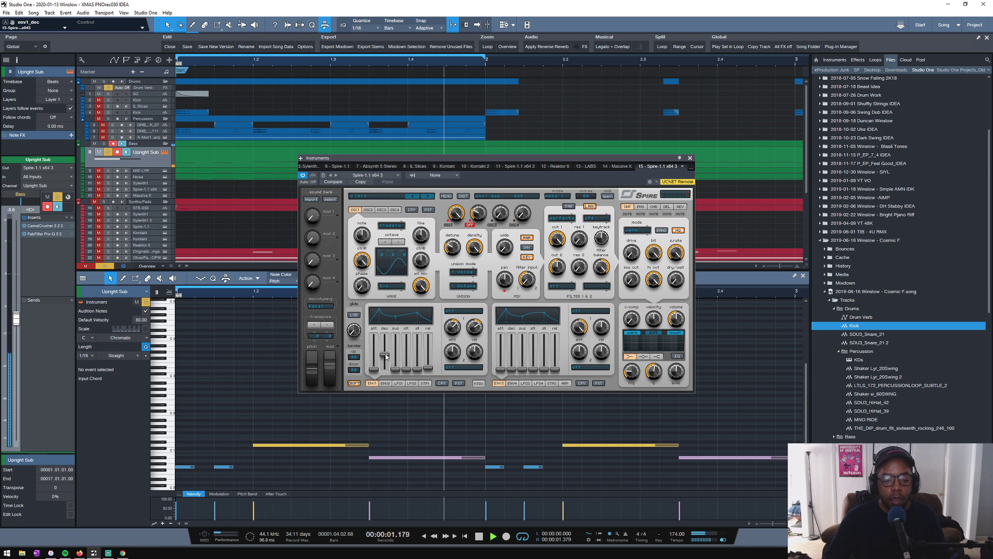
left_click_drag(386, 354, 386, 358)
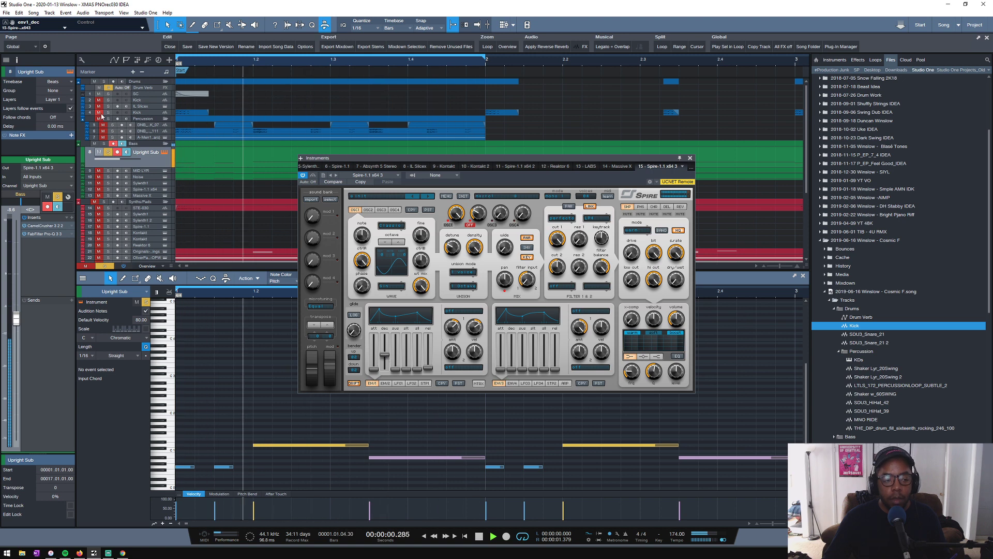
key("space")
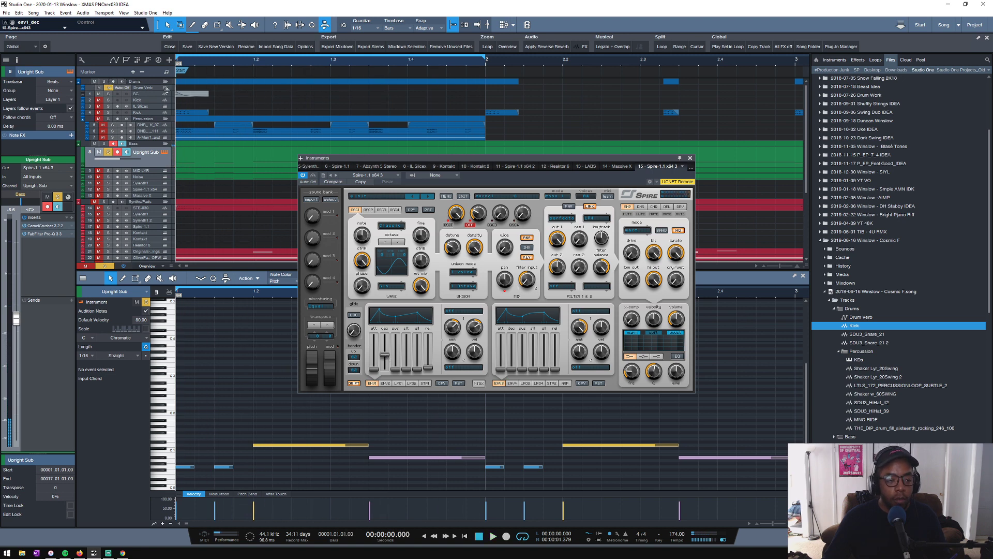
- Solo the drums alongside the bass tracks and lower the amp envelope A sustain in MID LYR's Sylenth1 while the loop plays
left_click(106, 83)
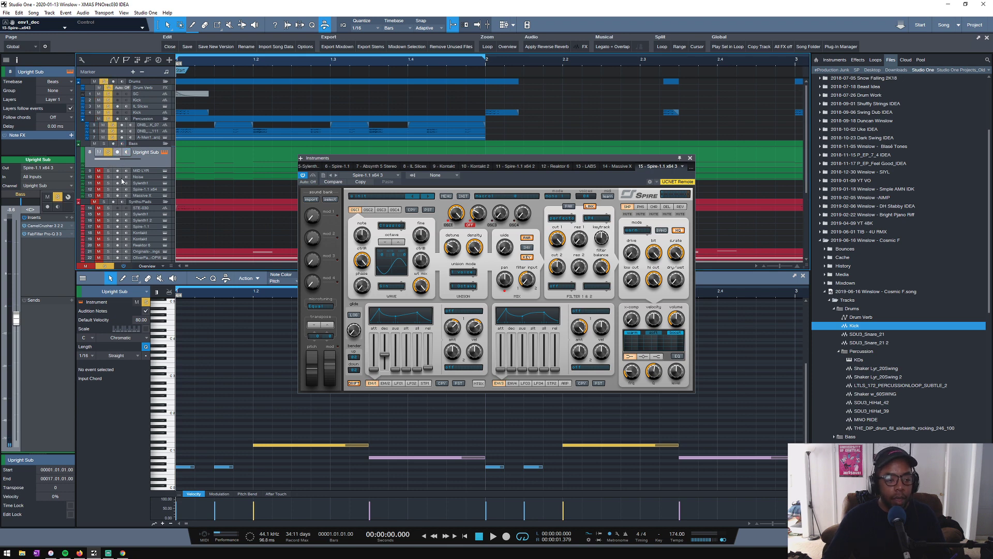
key("space")
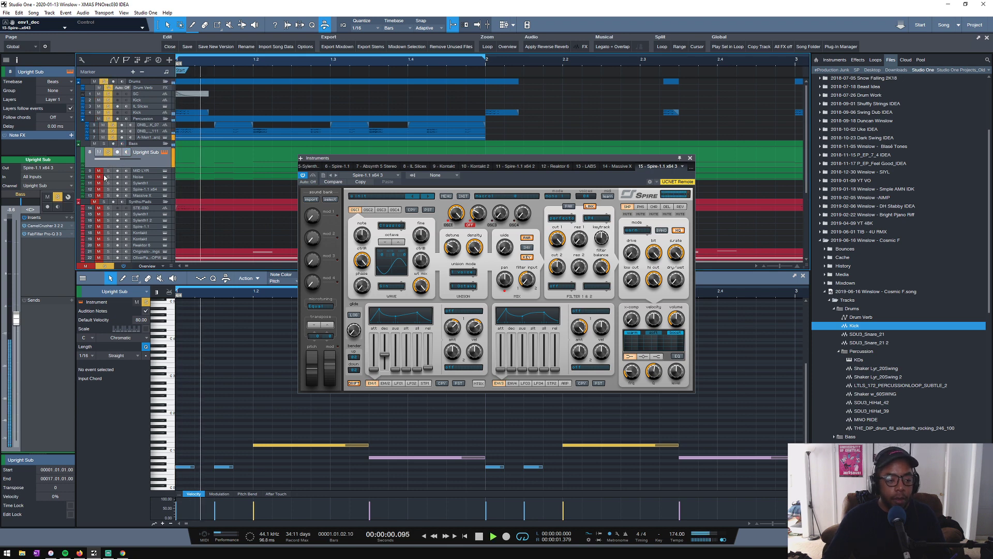
left_click(140, 171)
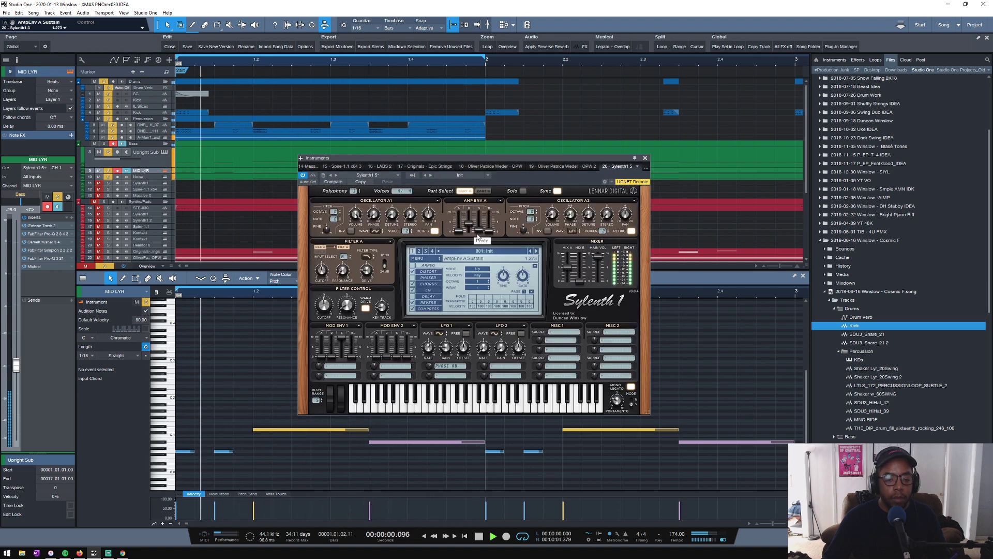
left_click_drag(478, 234, 469, 225)
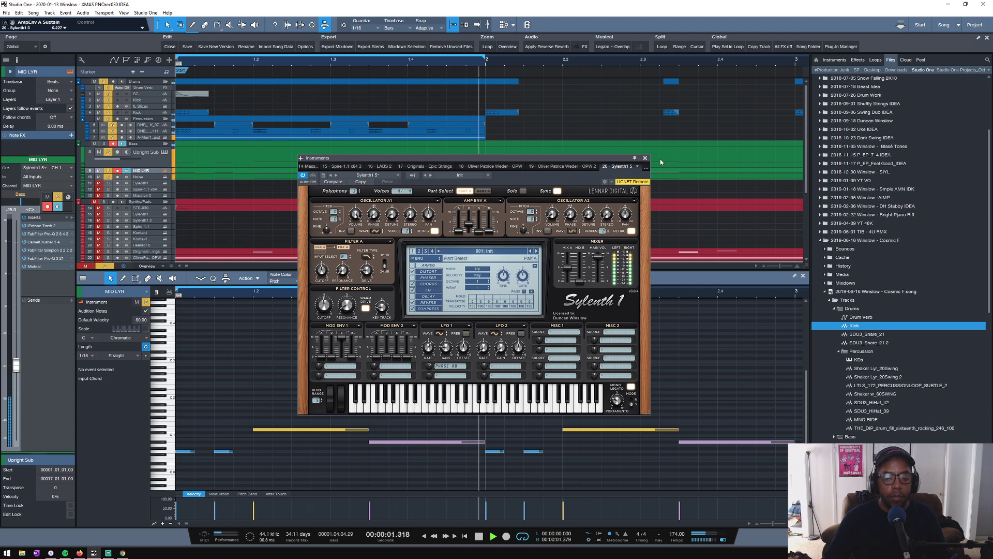
left_click(645, 158)
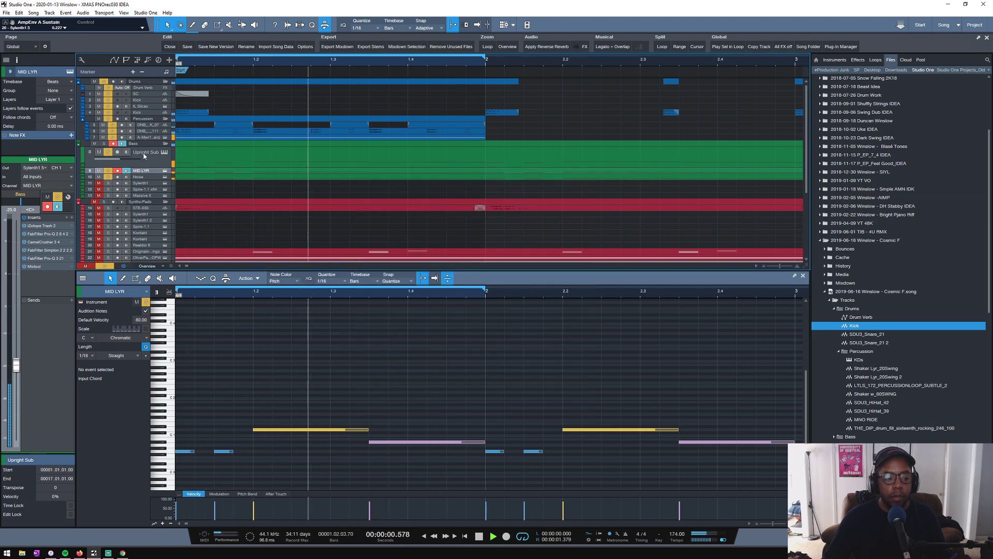
- Set the lower Kick track's volume to about -3.6 dB while playing the loop
left_click(147, 159)
key("space")
left_click(142, 112)
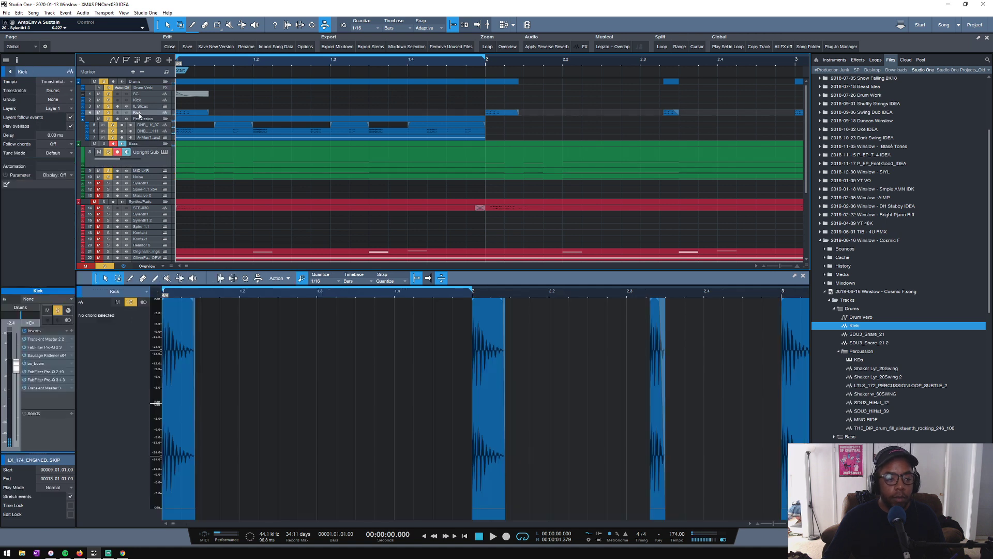
key("space")
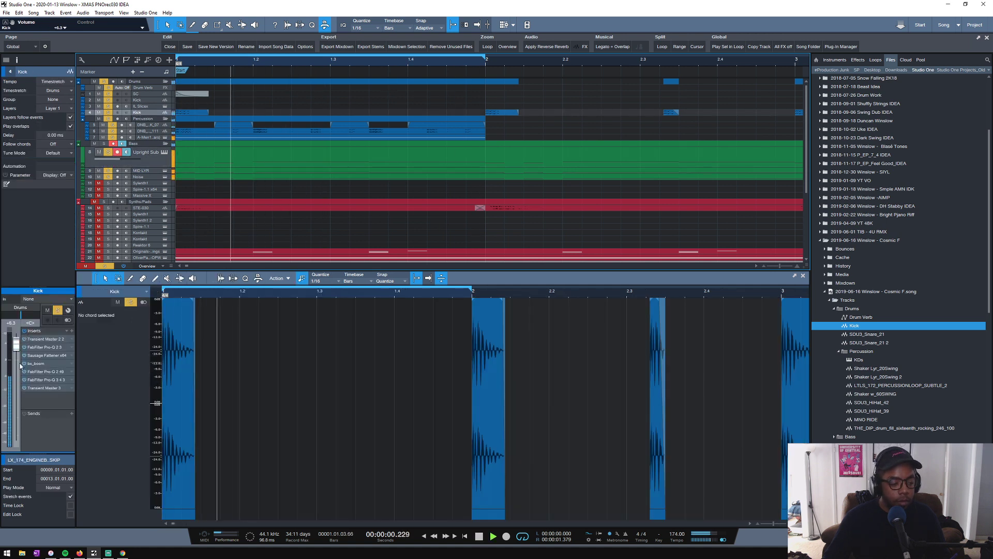
left_click_drag(16, 344, 16, 368)
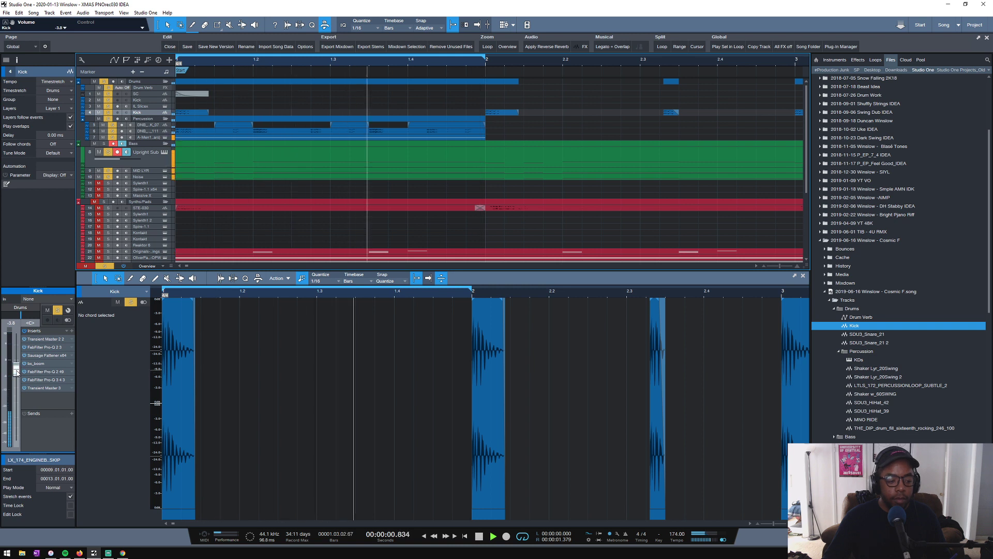
key("space")
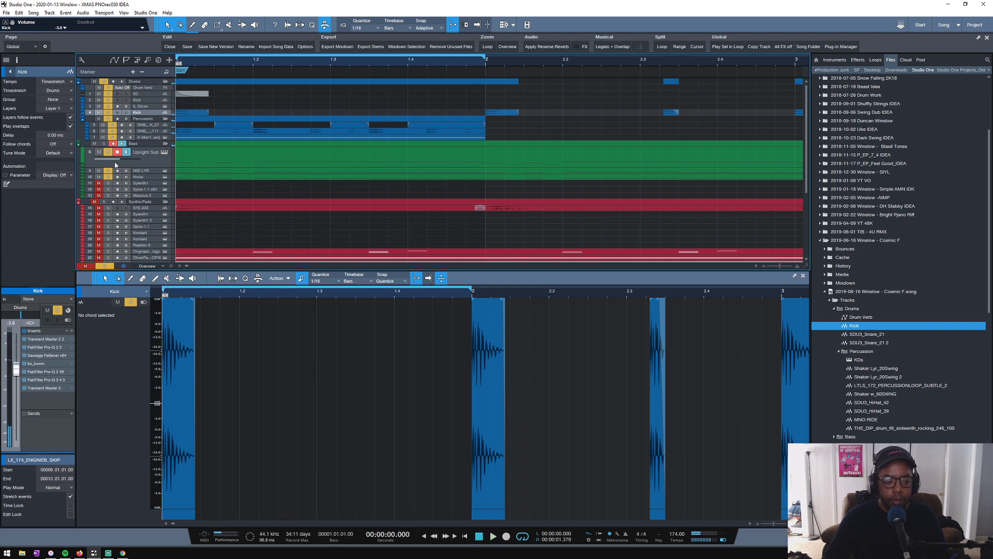
- Reopen the Kick's last FabFilter Pro-Q 3, lower the low-cut frequency and play the loop
double_click(45, 380)
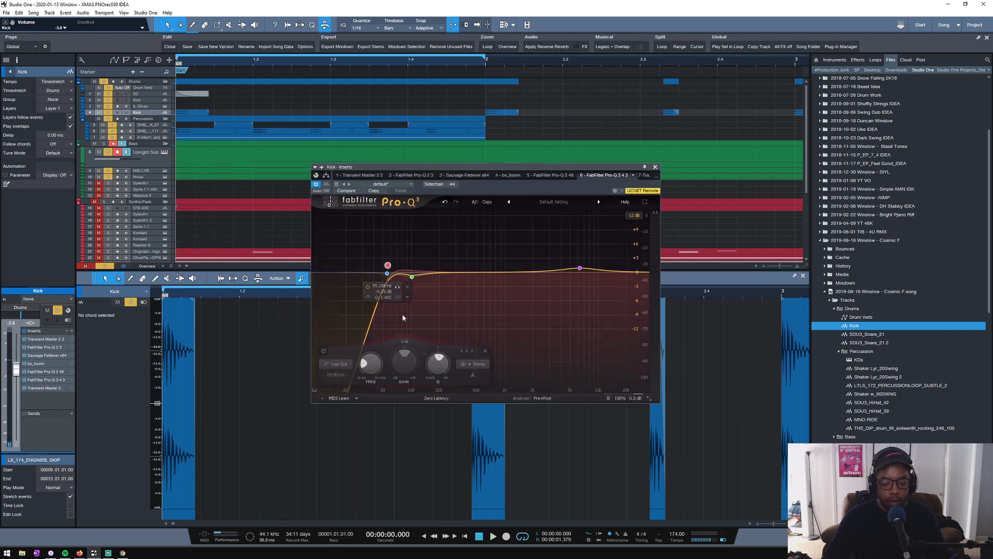
left_click_drag(386, 269, 376, 265)
key("space")
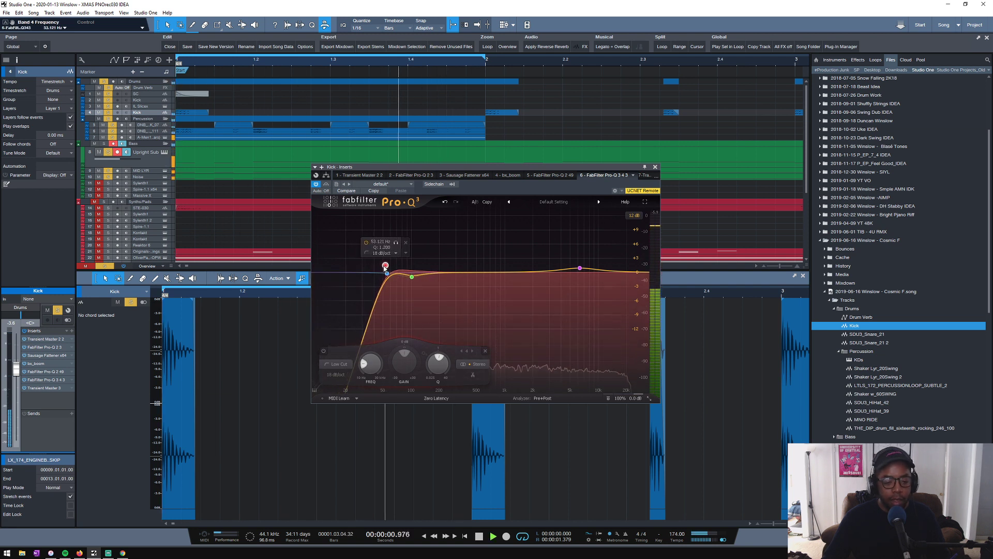
- Add gentle cuts at about 235 Hz, 128 Hz and 850 Hz in the Kick's Pro-Q 3, and close it
left_click_drag(472, 275, 450, 282)
scroll(449, 283, "up", 6)
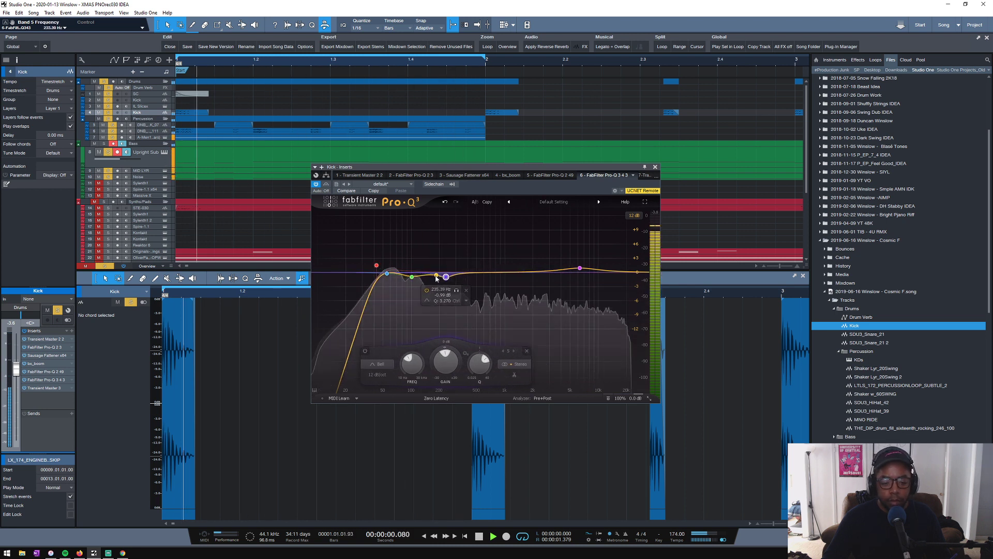
mouse_move(425, 276)
left_mouse_down()
mouse_move(425, 253)
mouse_move(424, 280)
left_mouse_up()
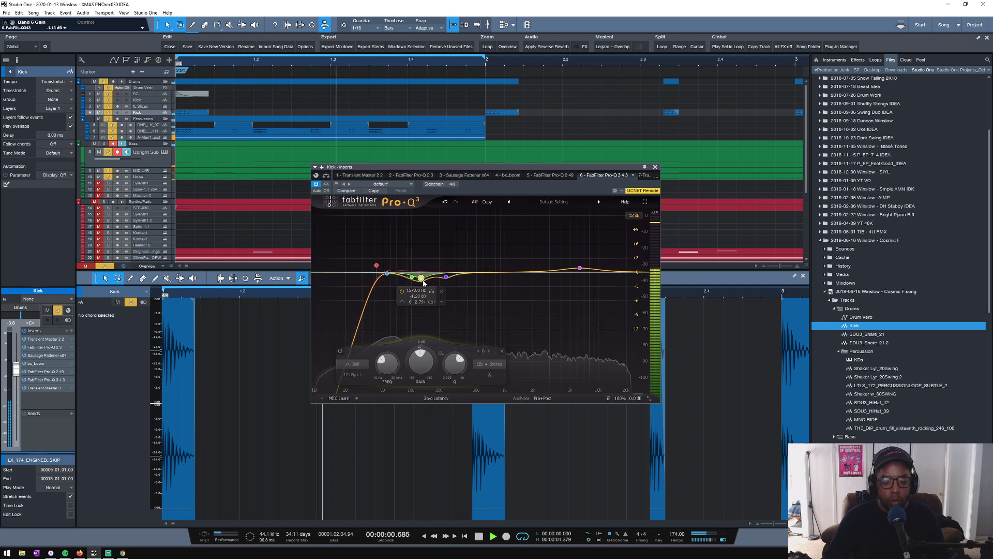
mouse_move(496, 276)
left_mouse_down()
mouse_move(526, 256)
mouse_move(498, 275)
left_mouse_up()
key("space")
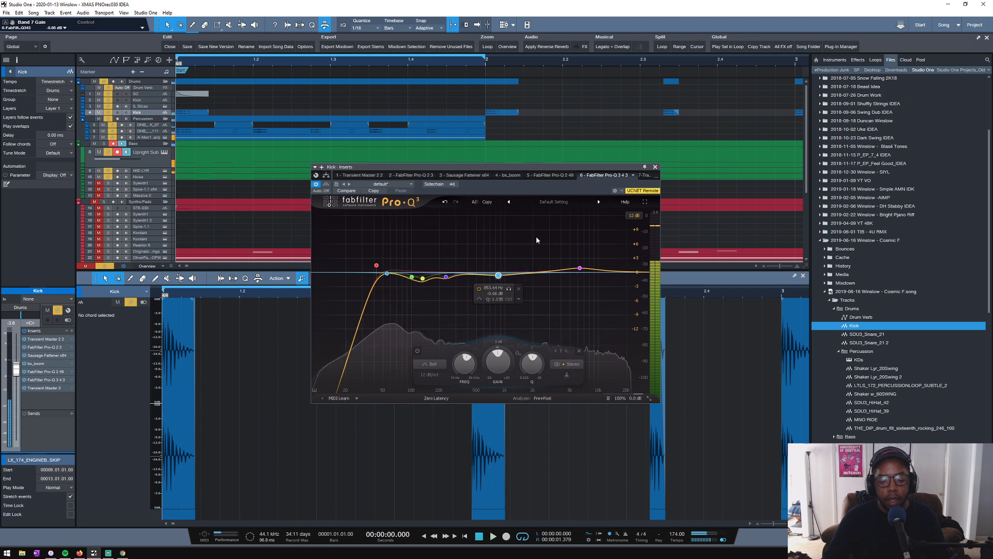
left_click(654, 166)
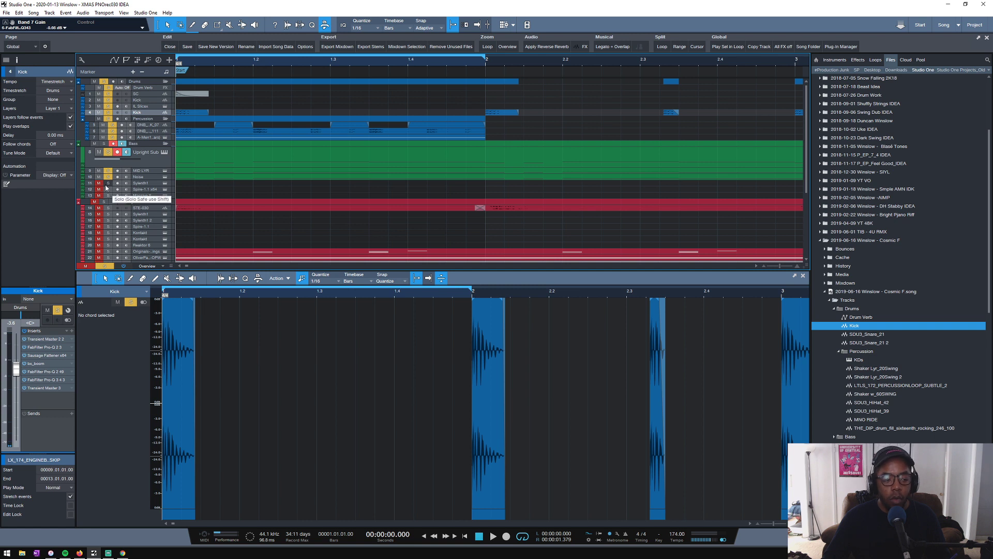
- Add the Synths/Pads folder to the solo group and play the loop to hear it with the drums and bass
left_click(103, 202)
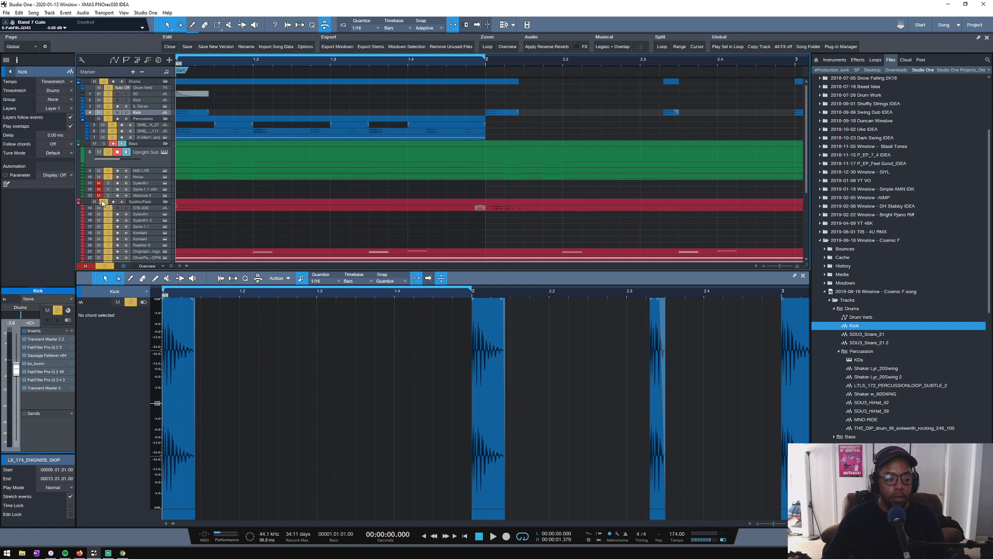
scroll(229, 184, "down", 2)
scroll(212, 205, "up", 3)
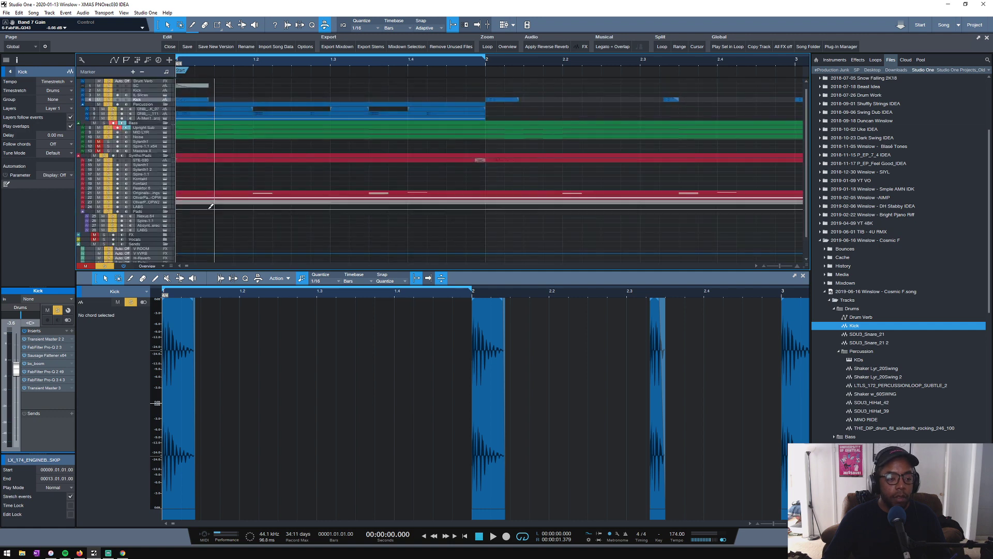
scroll(207, 215, "down", 1)
key("space")
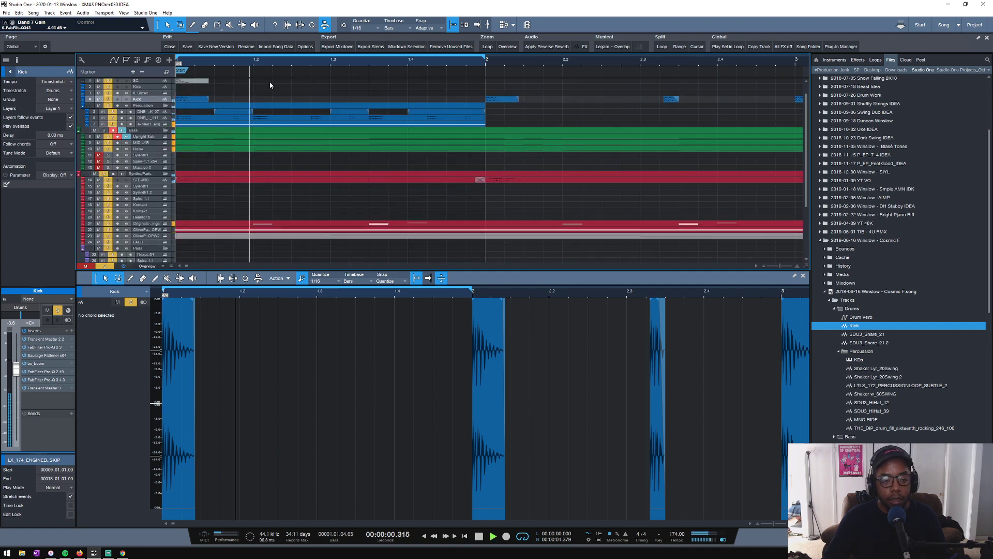
scroll(262, 64, "down", 2)
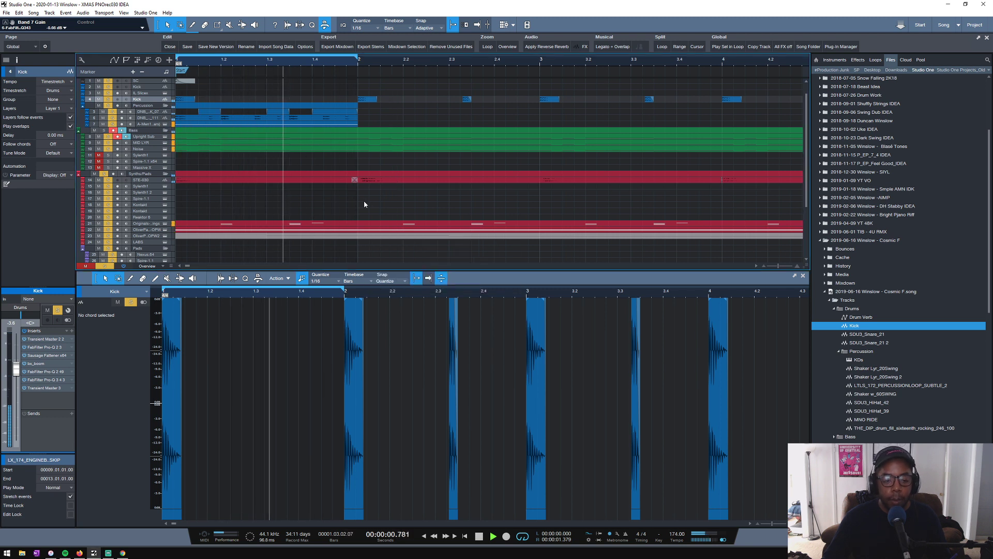
key("space")
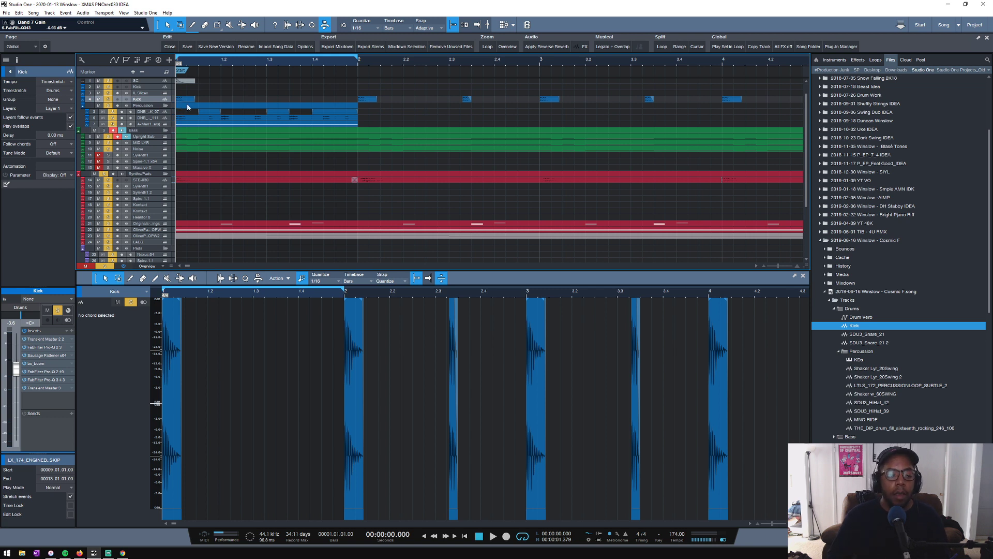
- Set the stereo expansion to +120 % in the A-Men percussion track's bx_stereomaker while listening, and close the plug-in
left_click(150, 124)
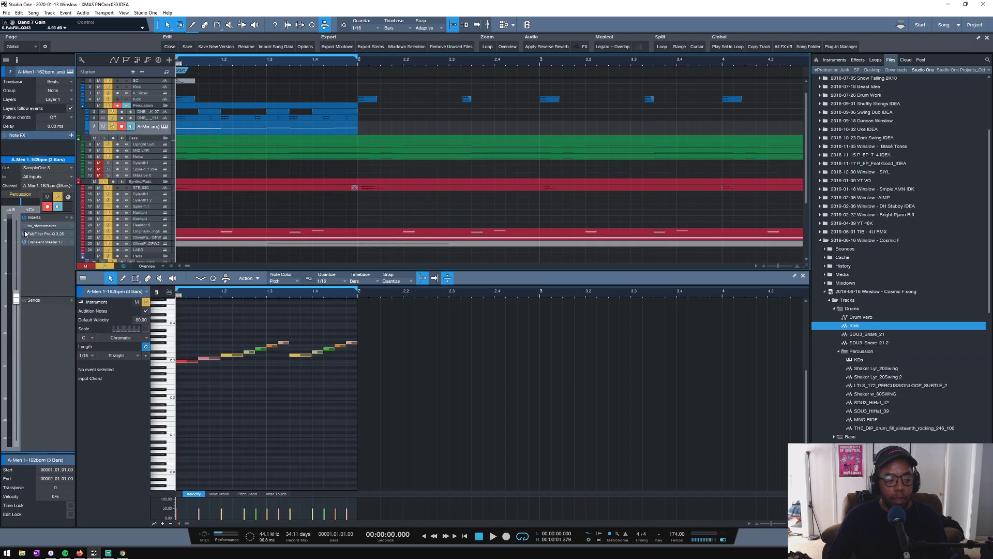
key("space")
left_click(38, 226)
key("space")
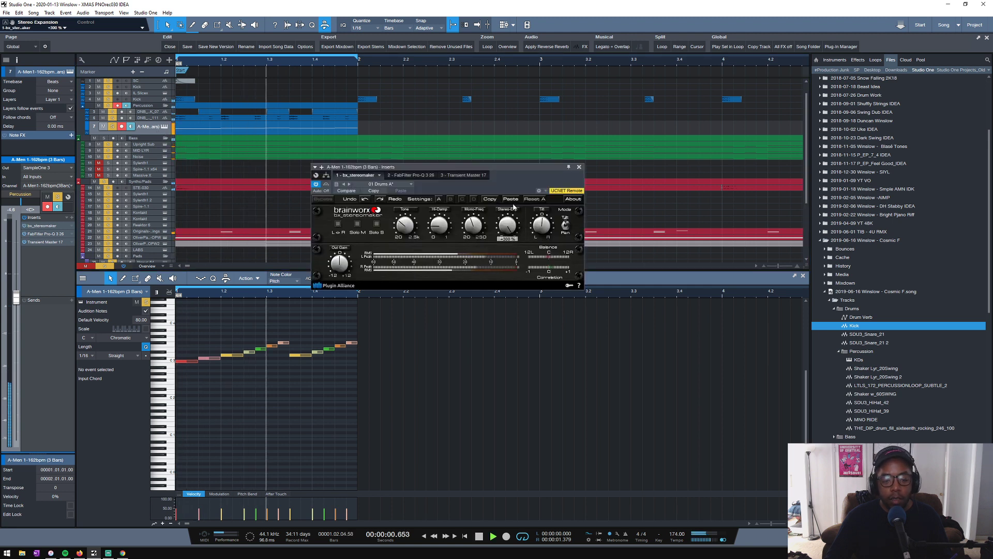
left_click_drag(514, 209, 500, 244)
left_click(579, 166)
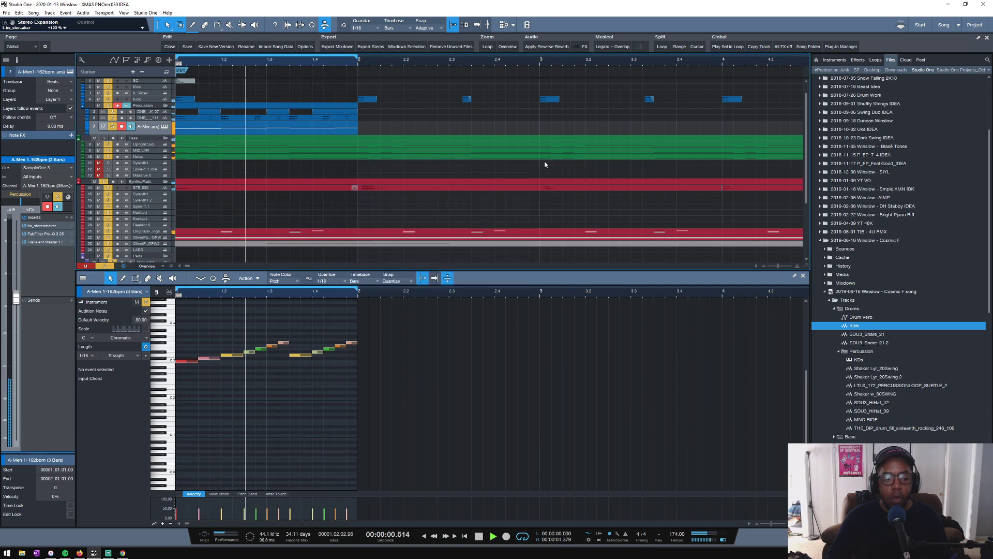
key("space")
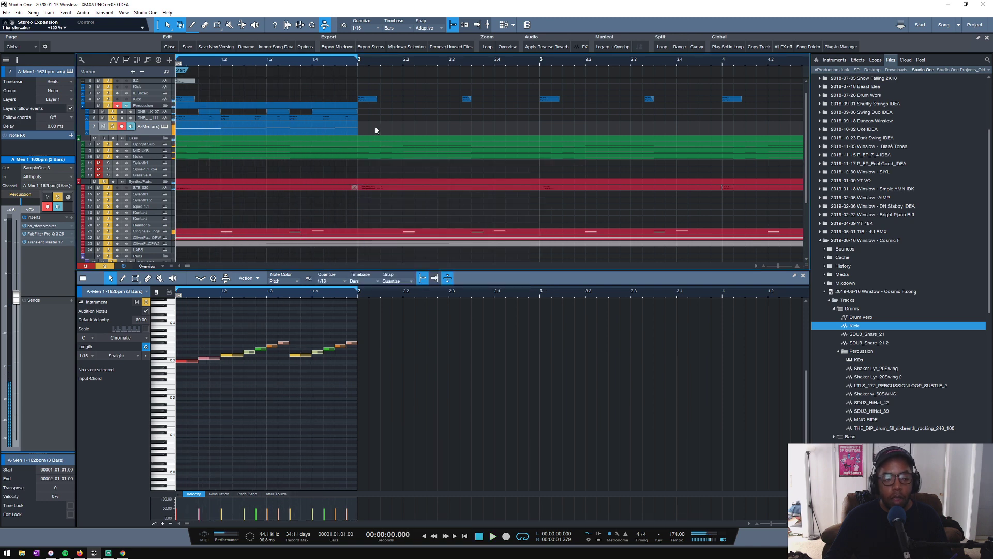
- Enlarge the DNB_BREAK_111 track, select its first clip, and audition the track briefly in solo
scroll(230, 177, "up", 1)
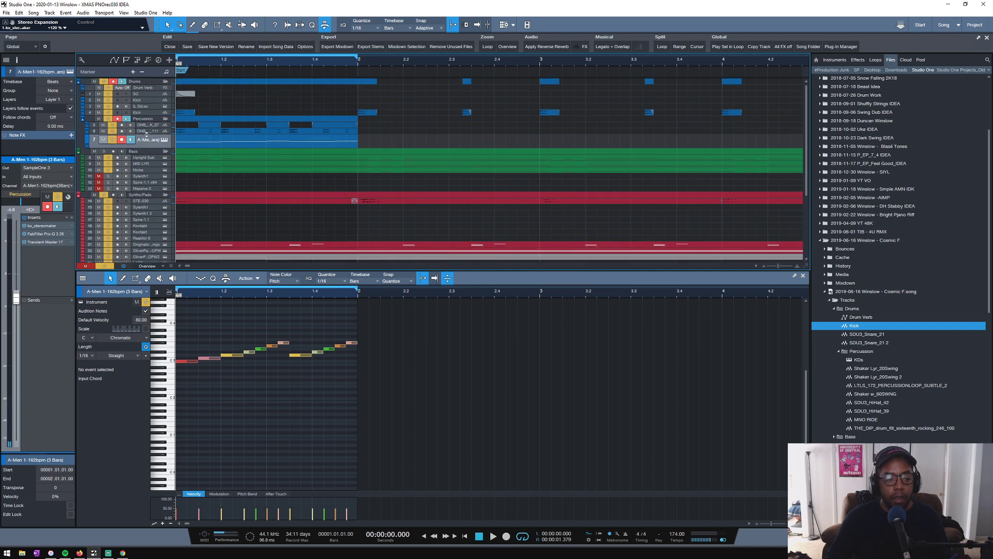
left_click_drag(147, 134, 146, 143)
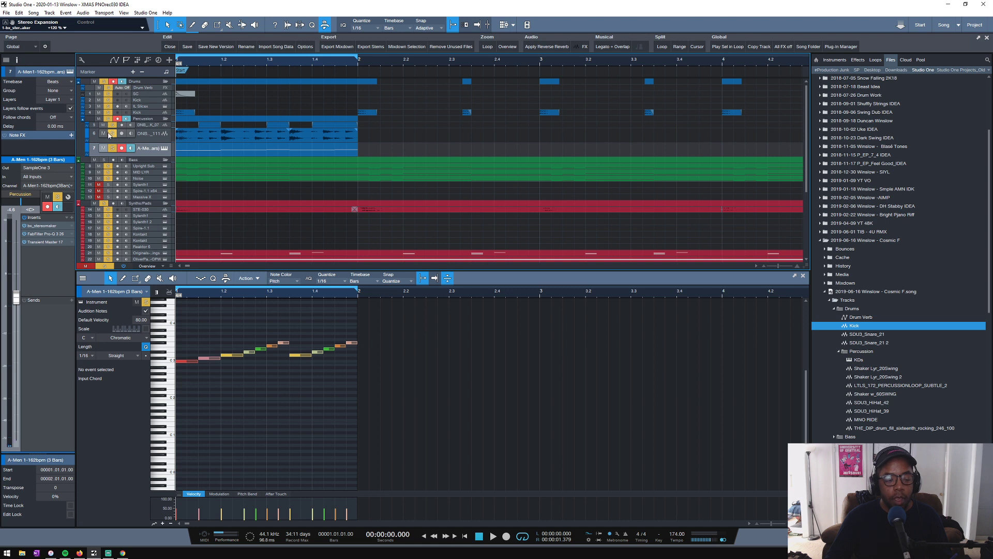
left_click(216, 139)
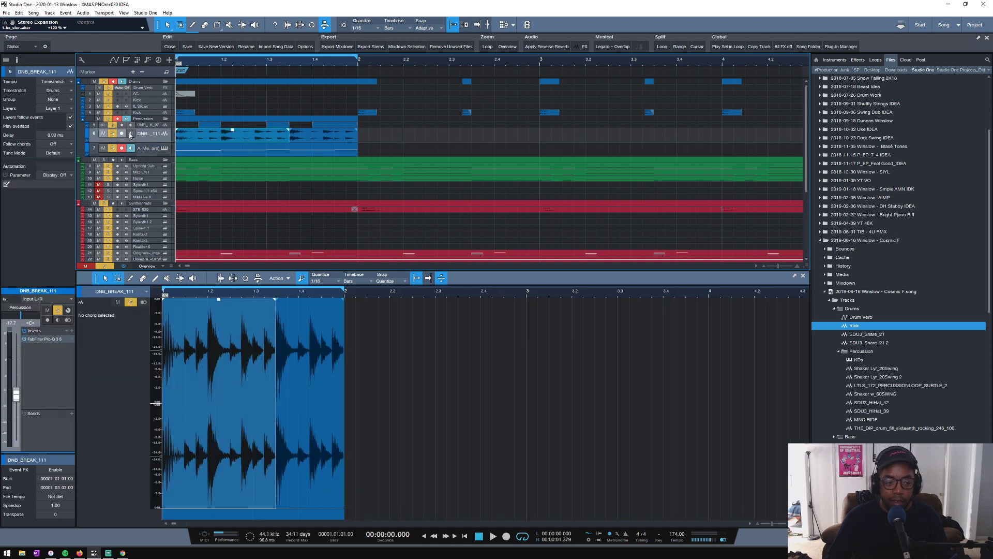
left_click(111, 134, "ctrl")
key("space")
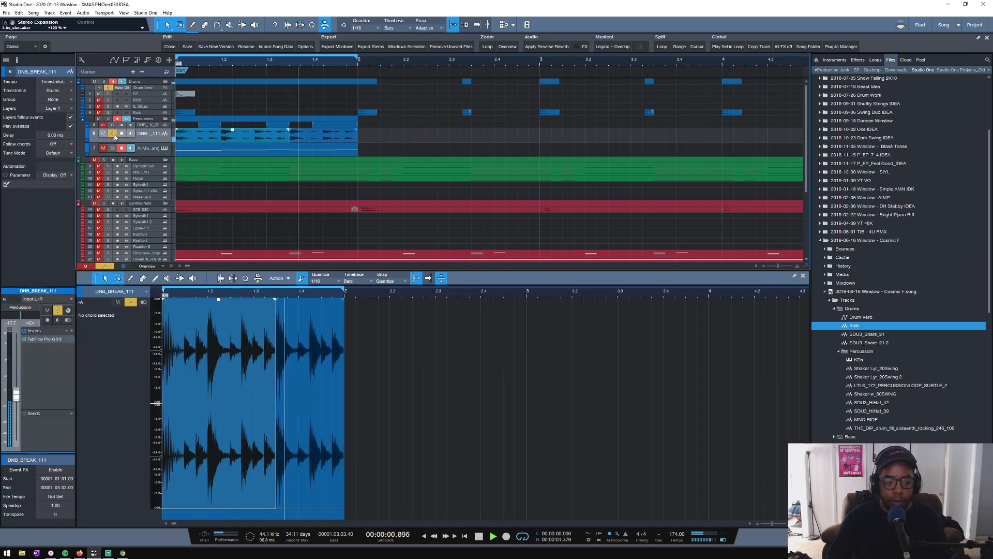
left_click(115, 134)
key("space")
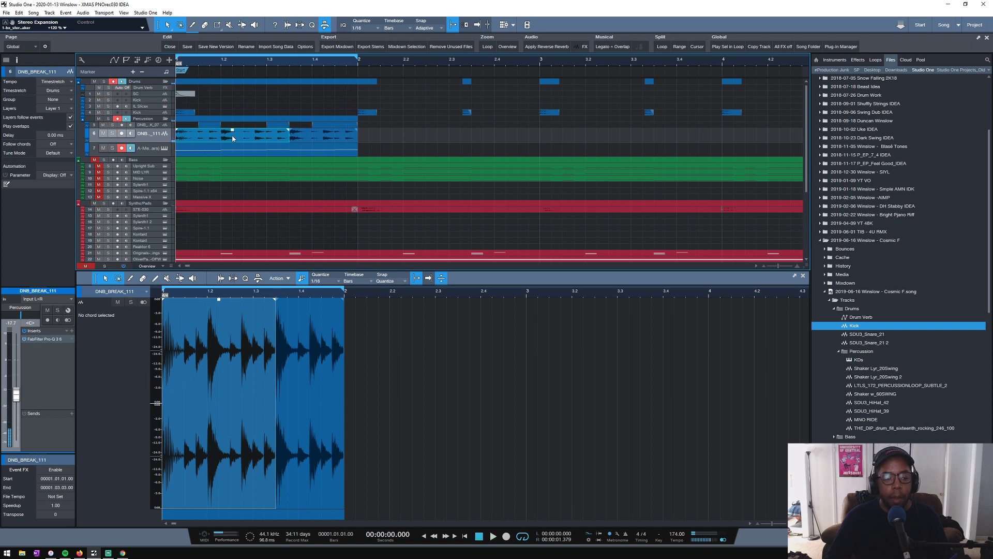
- Duplicate the DNB_BREAK_111 track with its clips and move the copy out of the Percussion folder, directly below the Kick
right_click(157, 138)
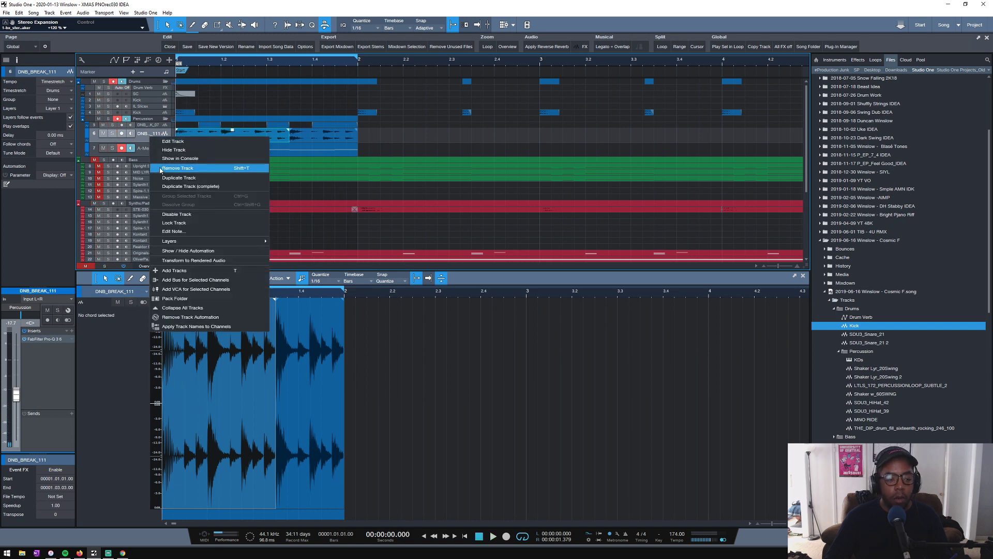
left_click(167, 184)
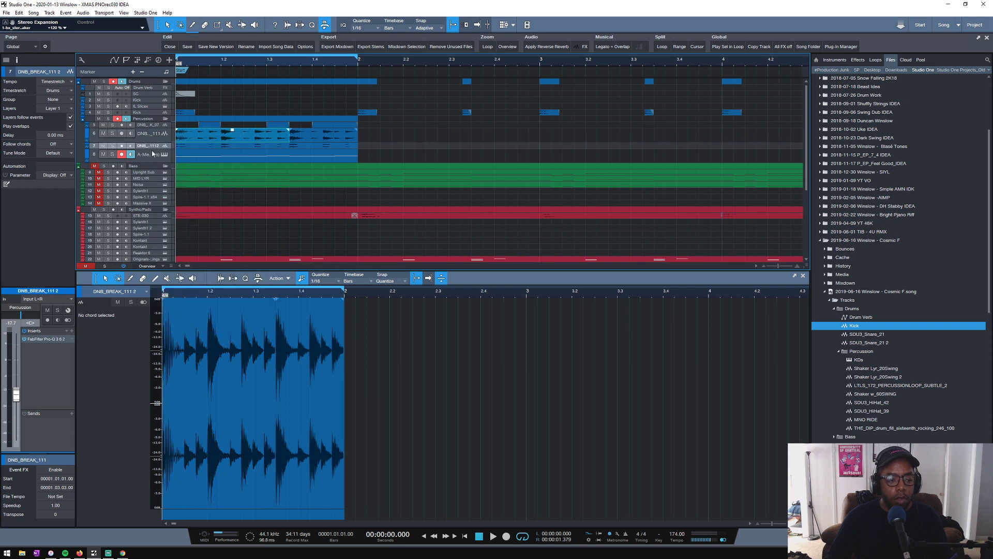
left_click_drag(150, 149, 148, 122)
left_click(205, 125)
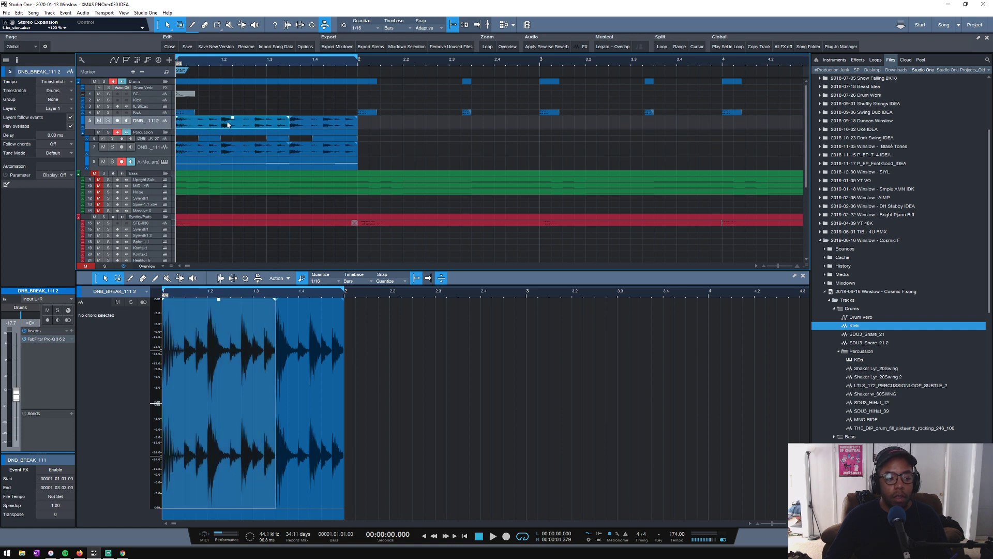
- Slice the clips on the copied break track and delete everything except the two hits at 1.2 and 1.3.3
key("3")
left_click(222, 122)
left_click(247, 122)
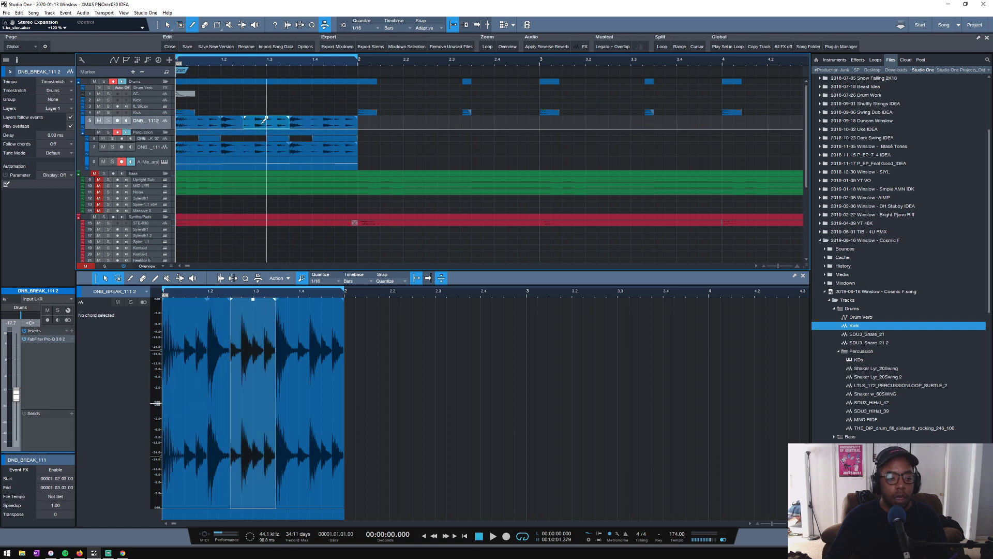
key("1")
left_click(210, 125)
key("Delete")
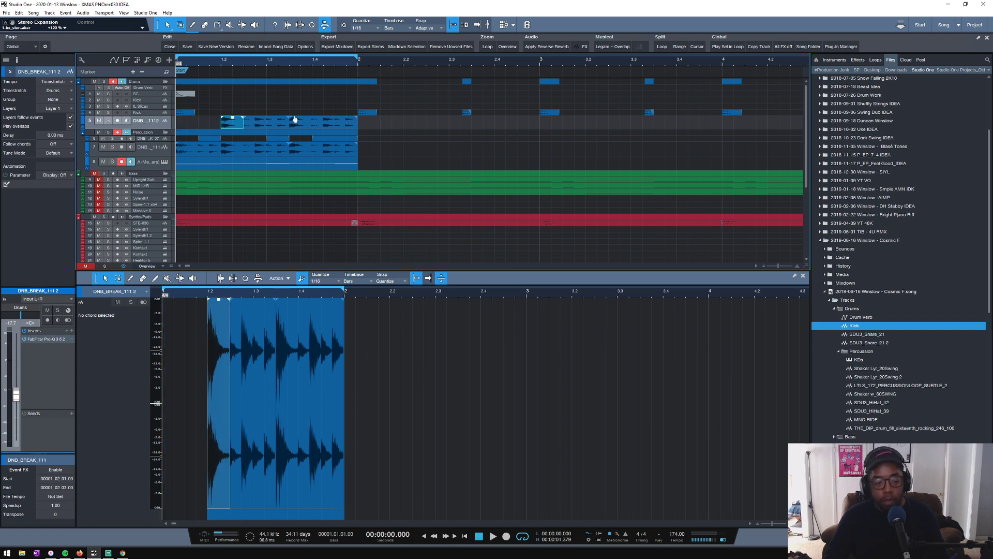
left_click(254, 124)
key("Delete")
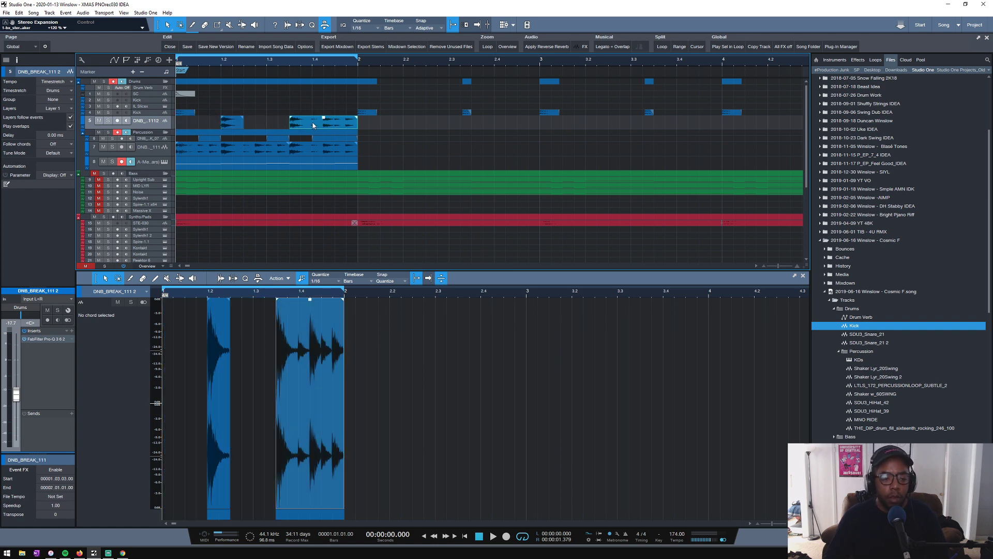
key("3")
left_click(312, 122)
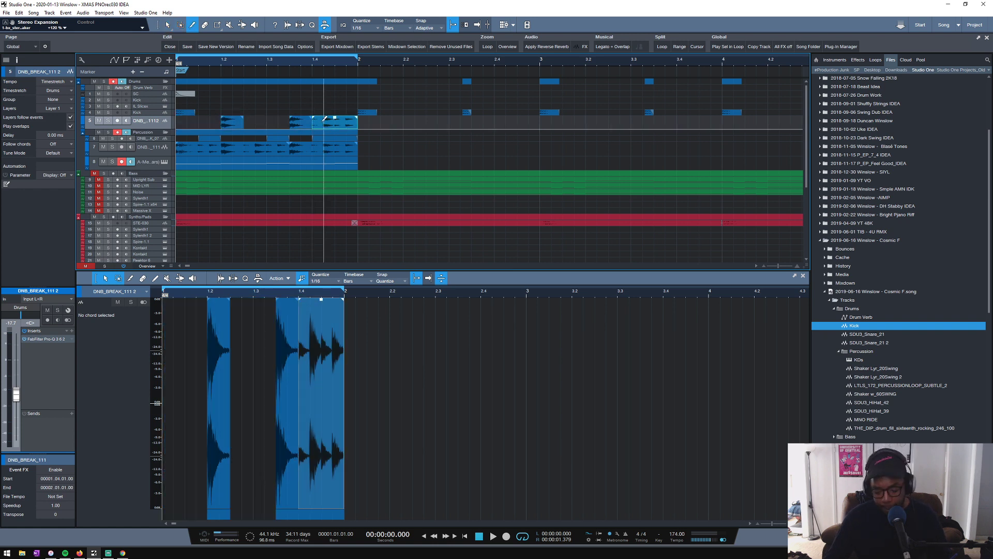
key("Delete")
key("1")
- Solo the copied break track and raise its volume to -10.0 dB while auditioning the two hits
key("space")
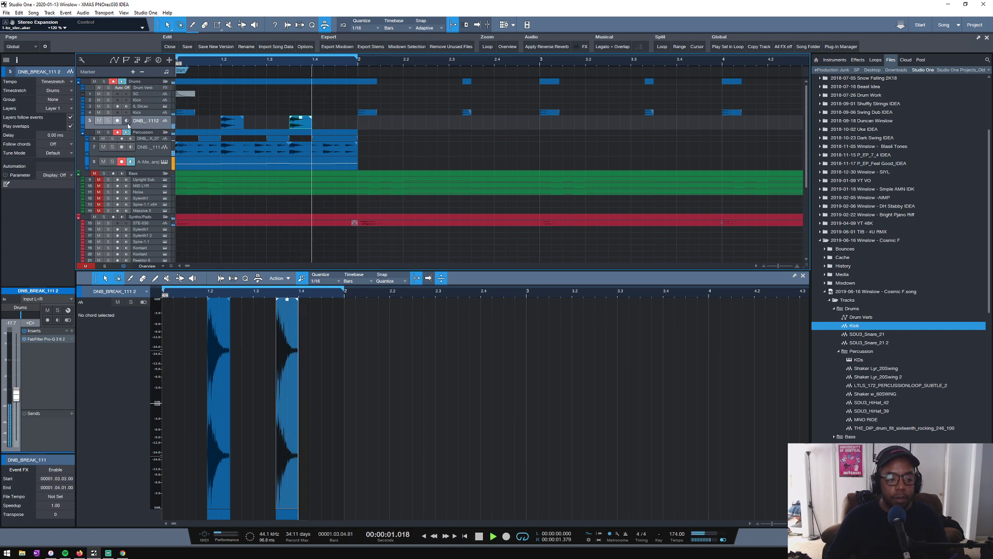
left_click(107, 121)
key("space")
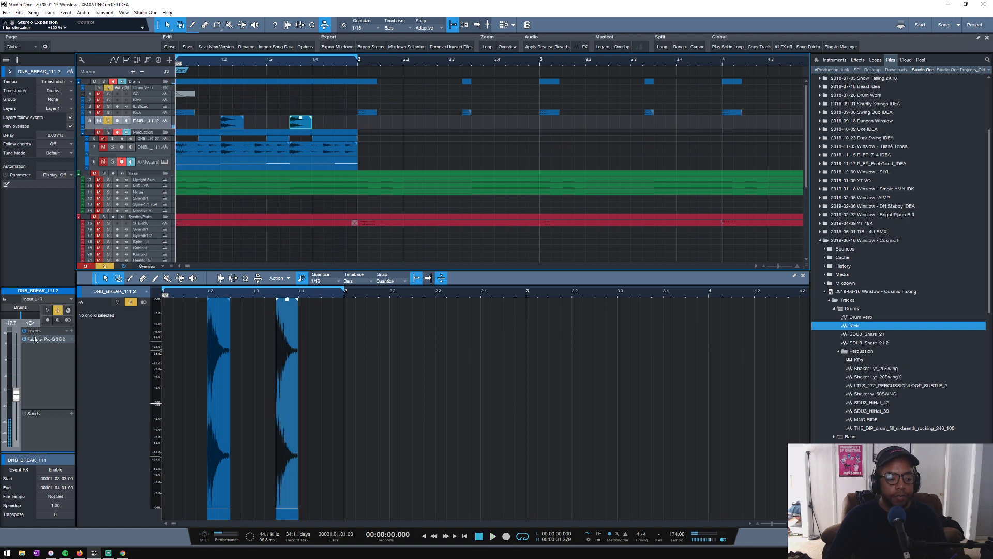
key("space")
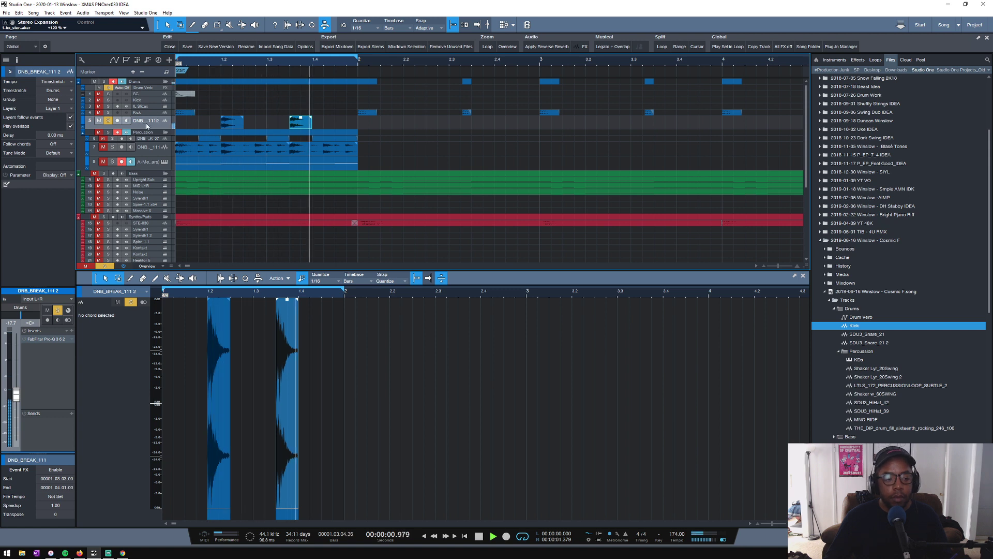
key("space")
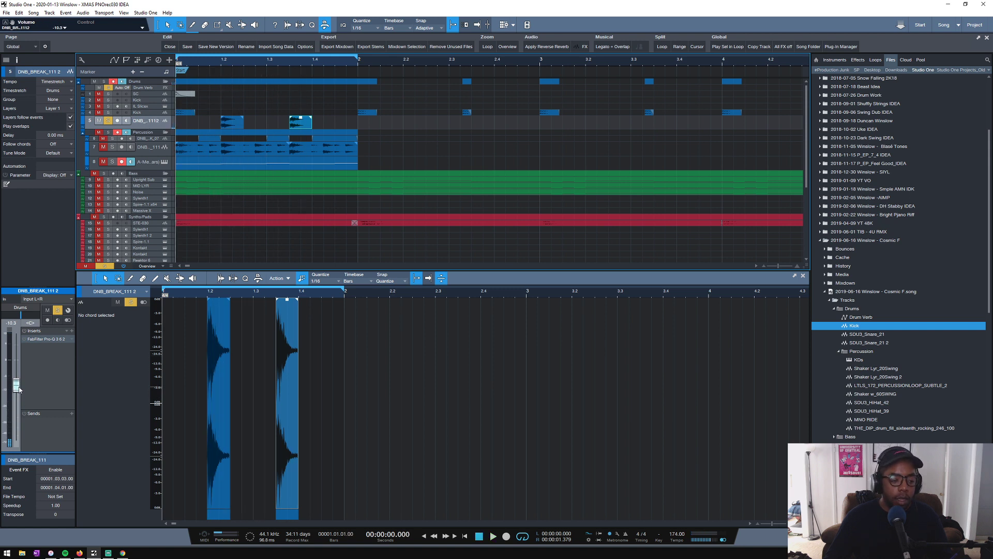
key("space")
key("space")
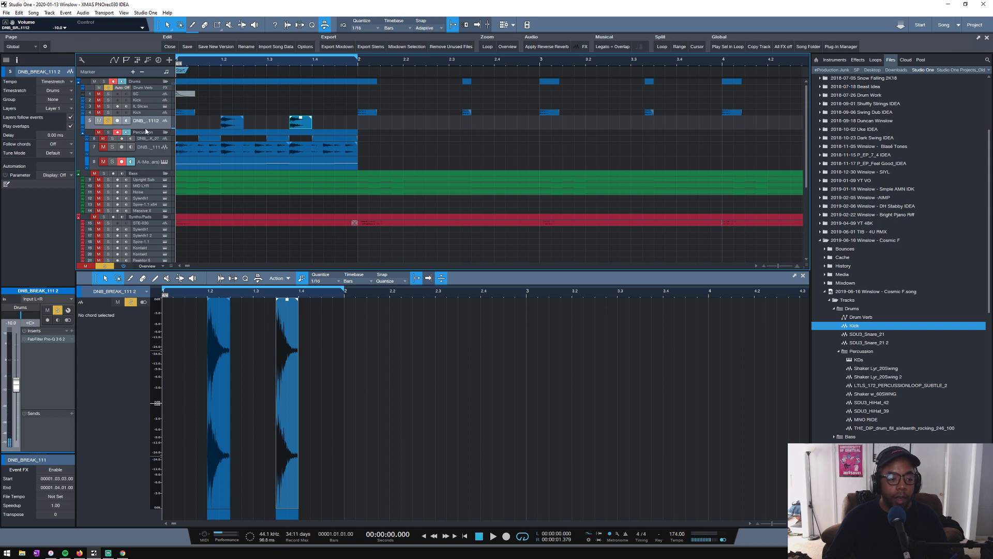
- Enlarge the copied break track, give its first hit a long curved fade-out, and audition it
left_click_drag(142, 129, 142, 163)
scroll(221, 61, "up", 8)
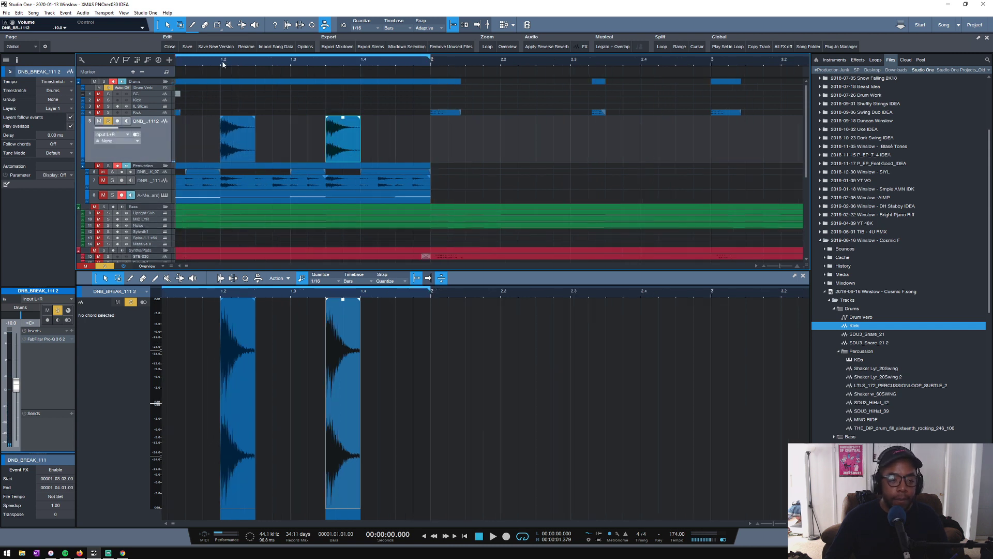
key("d")
scroll(217, 65, "down", 3)
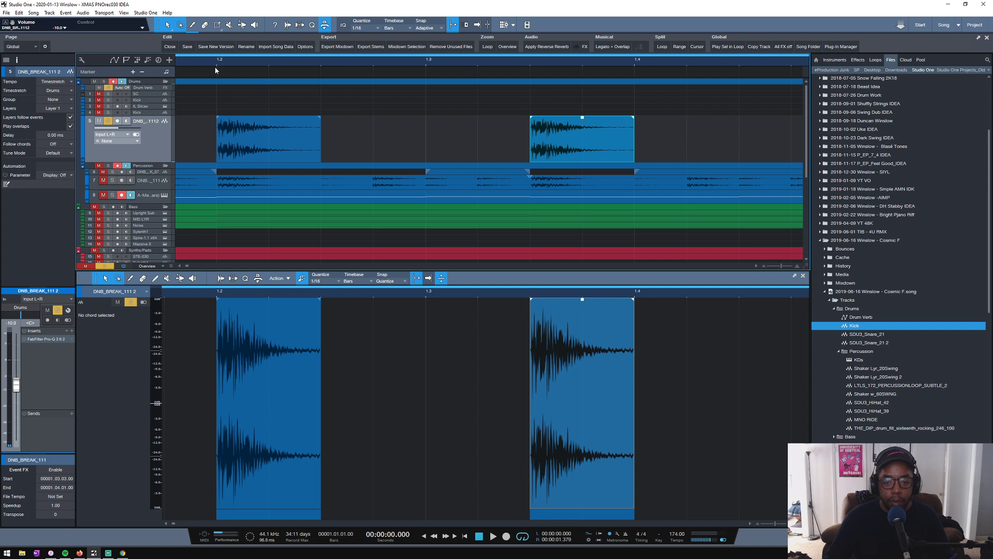
left_click(238, 151)
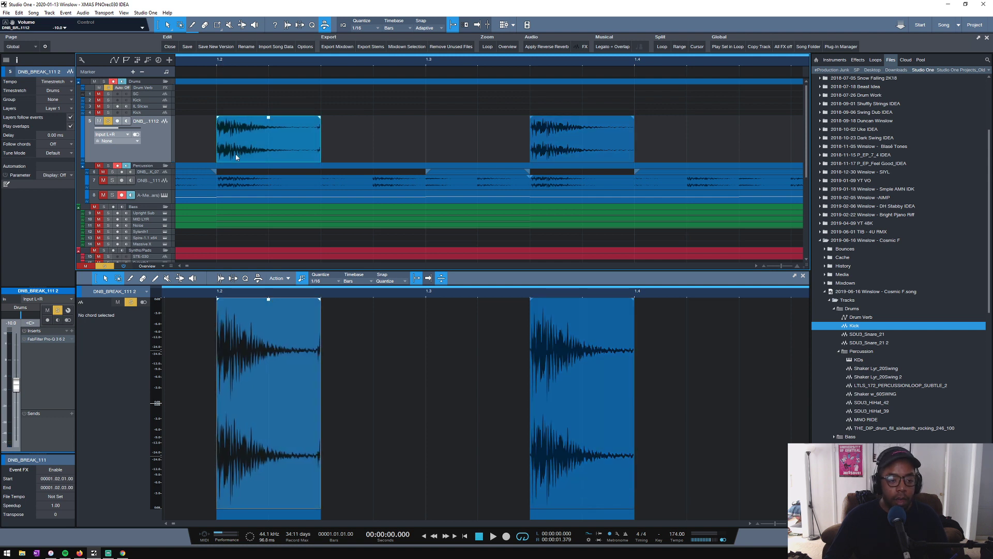
key("space")
key("space")
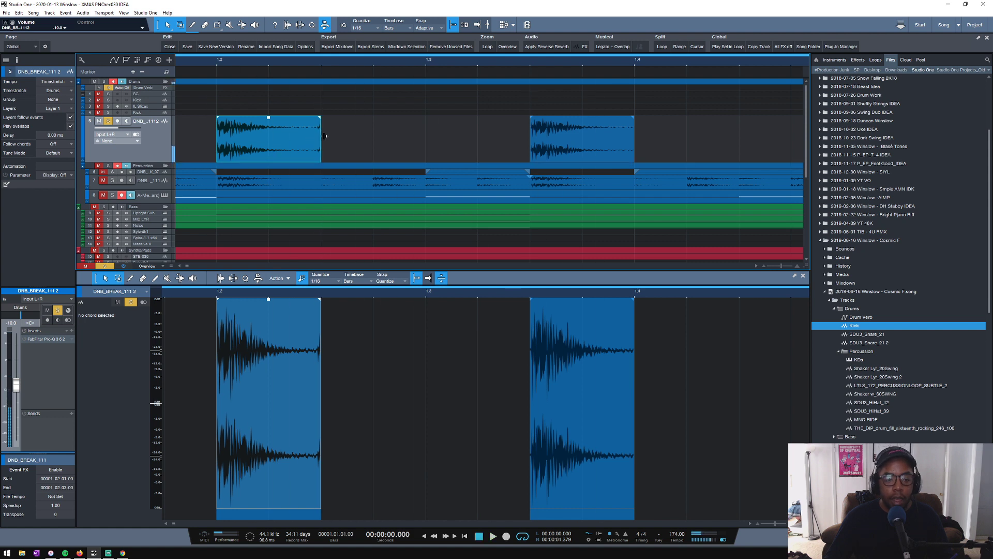
mouse_move(321, 137)
left_mouse_down()
mouse_move(311, 119)
mouse_move(250, 120)
mouse_move(284, 151)
mouse_move(351, 141)
mouse_move(325, 140)
left_mouse_up()
key("space")
key("space")
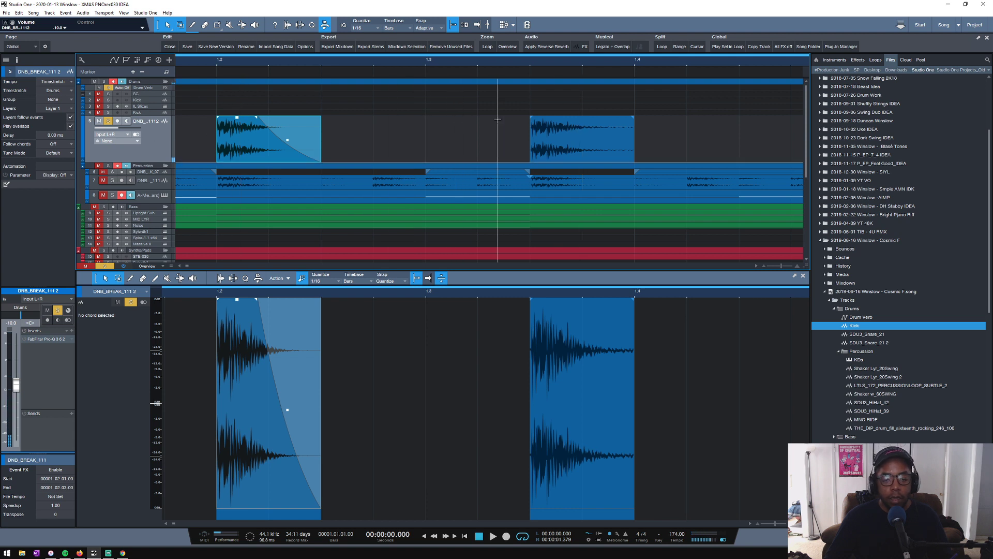
- Replace the second hit at 1.3.3 with a copy of the faded first hit and play it back
left_click(552, 150)
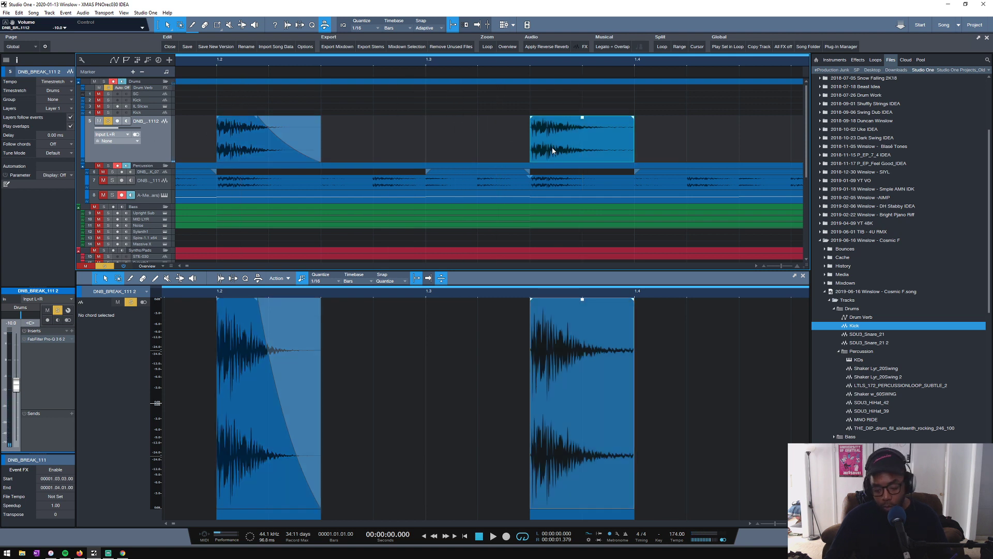
key("Delete")
left_click_drag(255, 147, 571, 149)
key("space")
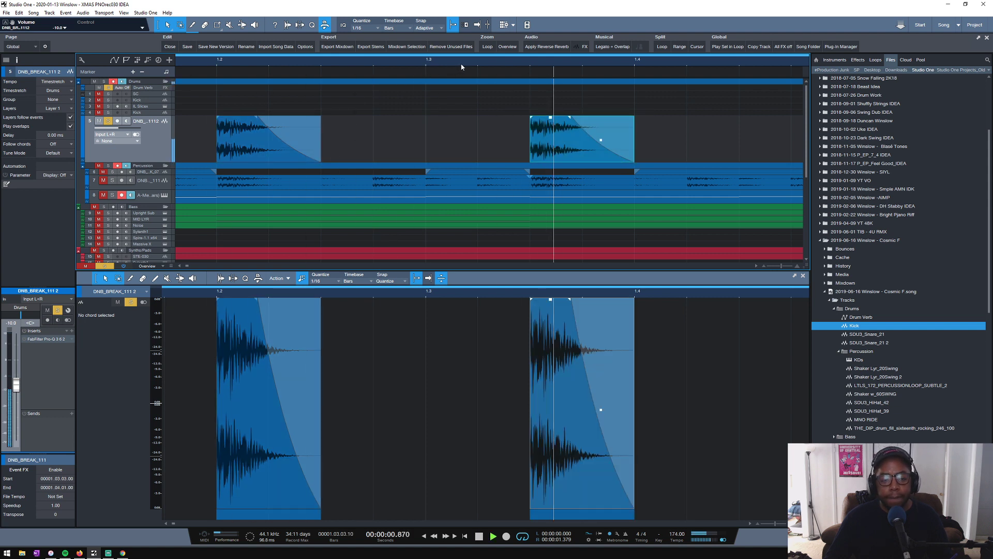
scroll(461, 62, "down", 4)
key("space")
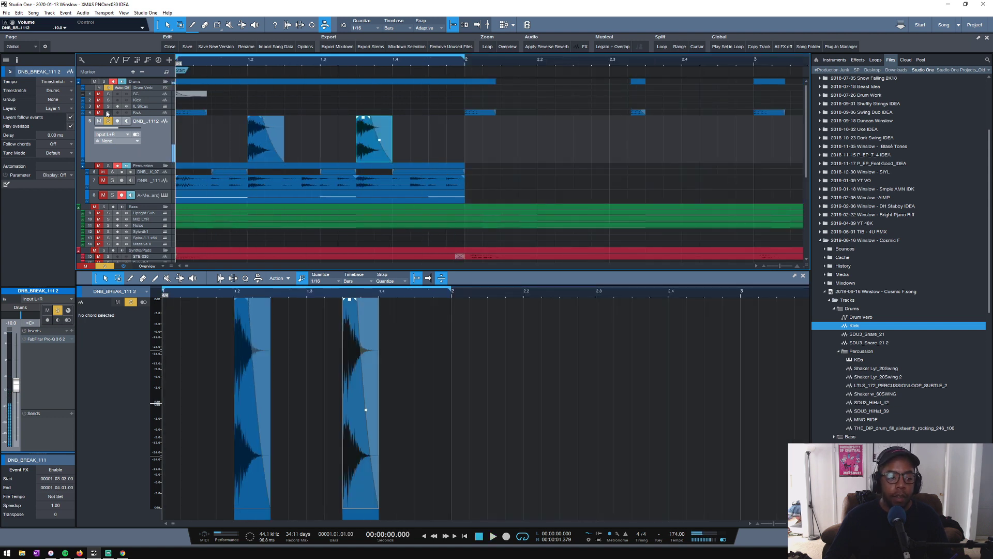
- Solo the rest of the drums and percussion alongside the copied break hits and listen to the loop
key("space")
key("space")
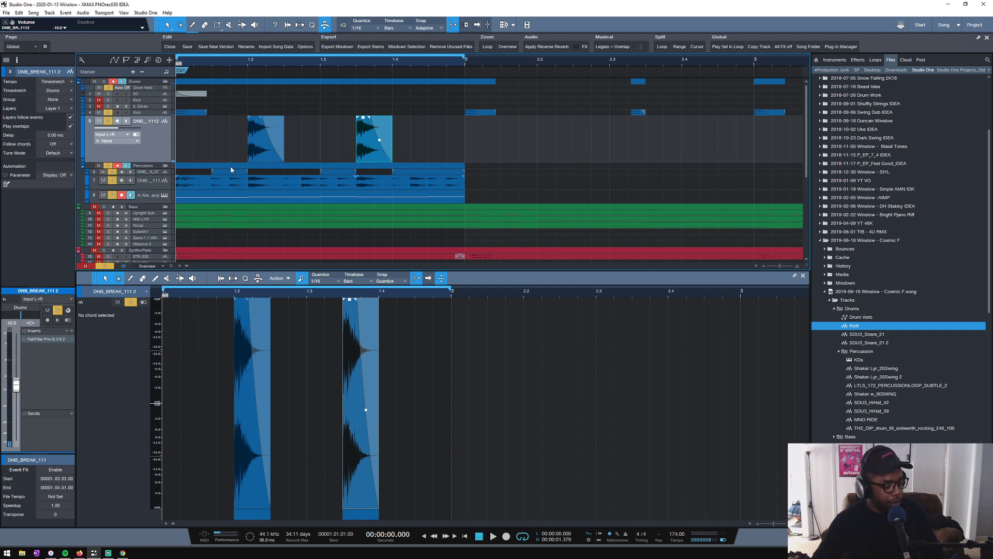
key("space")
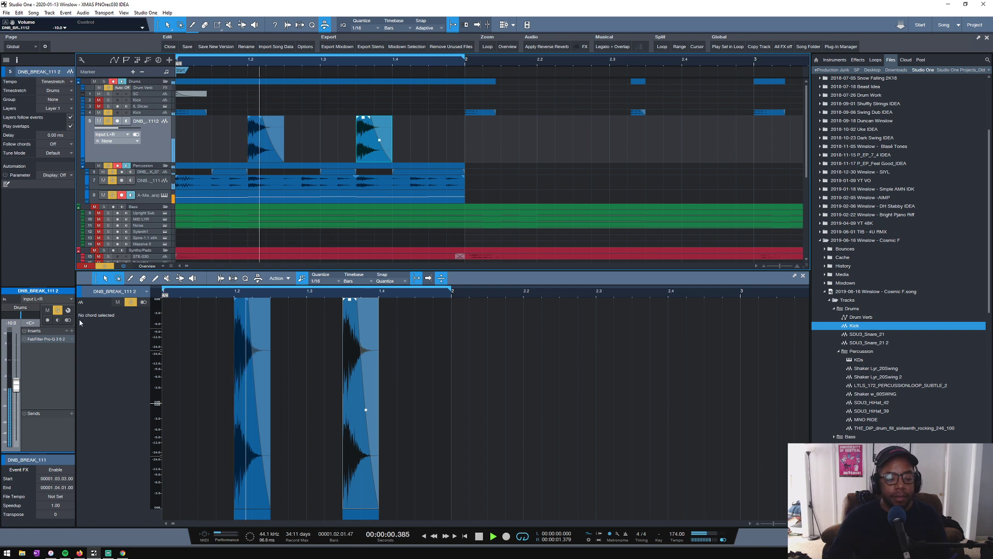
key("space")
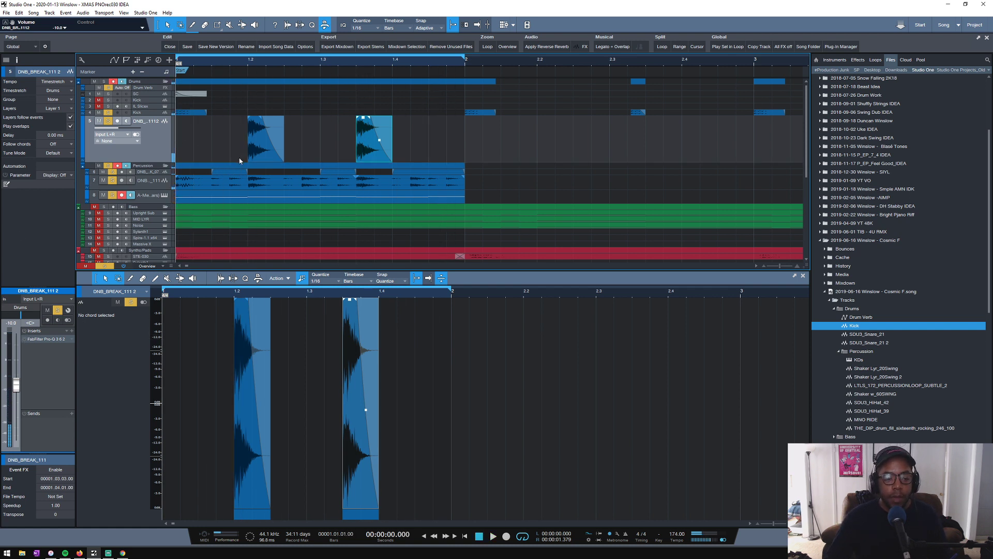
- Delete both hits and remove the copied DNB_BREAK_111 track from the arrangement
left_click_drag(219, 141, 413, 125)
key("Delete")
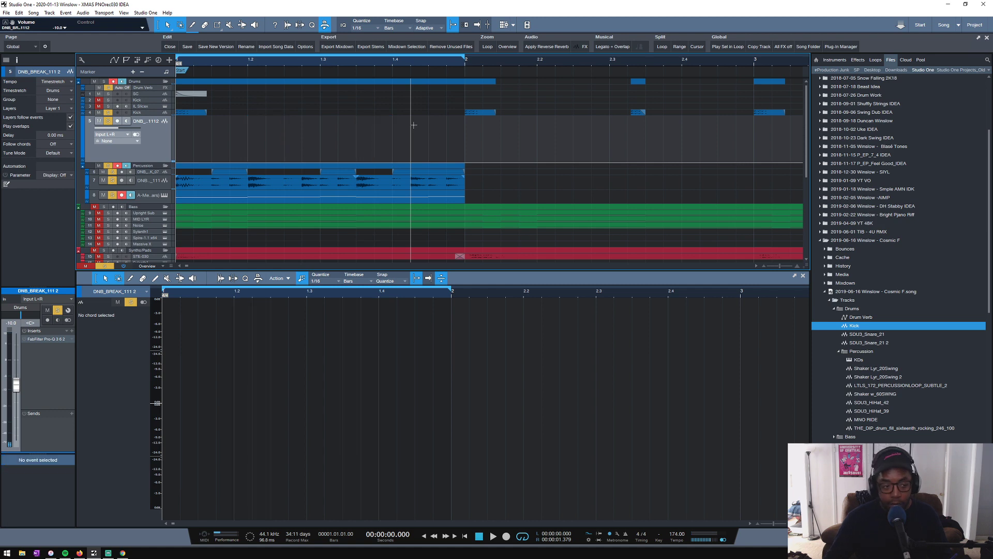
right_click(161, 149)
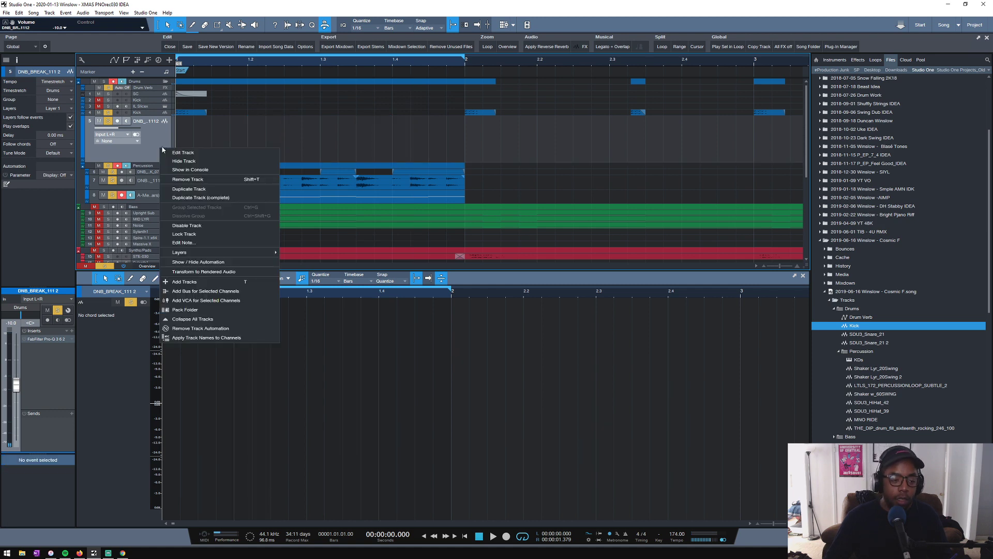
left_click(197, 180)
scroll(200, 132, "up", 3)
scroll(200, 131, "down", 3)
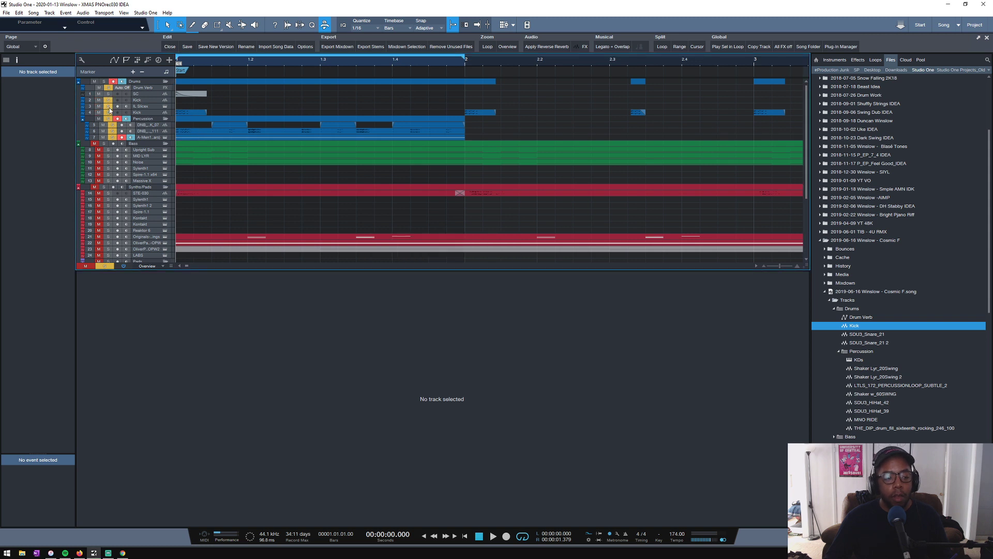
- Collapse the contents of the Cosmic F song in the file browser
left_click(827, 292)
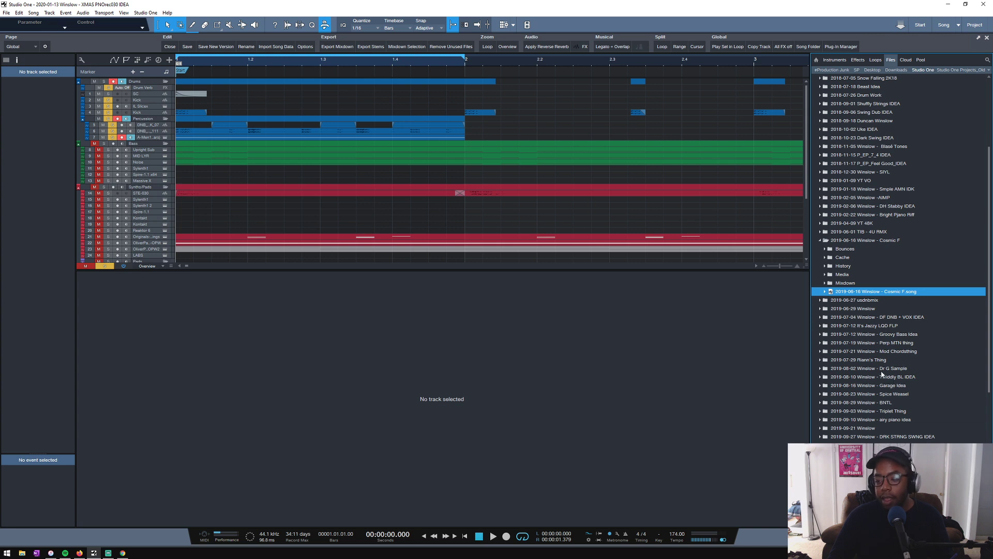
scroll(843, 364, "up", 5)
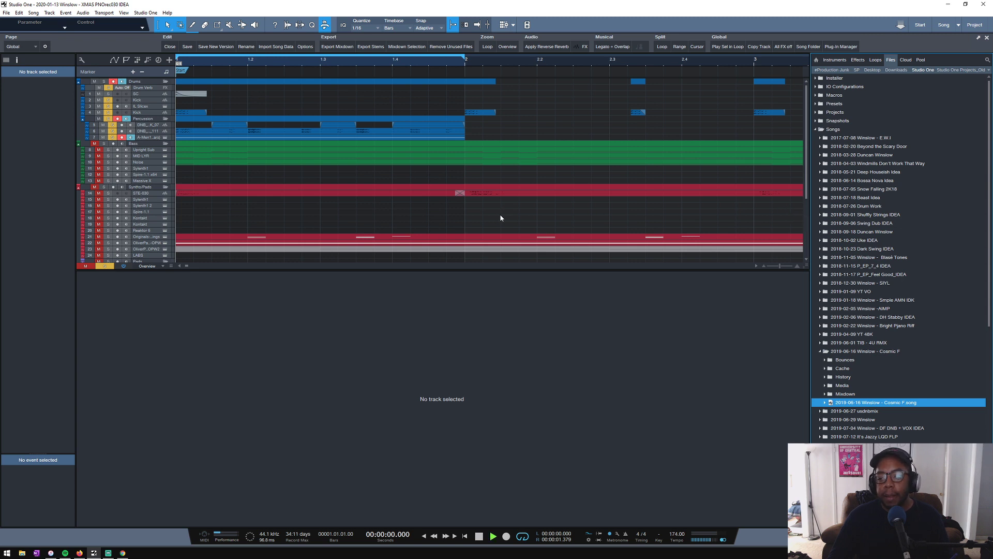
- Lower the Sustain to -100 % in the last Transient Master on the Kick while the drums play
key("space")
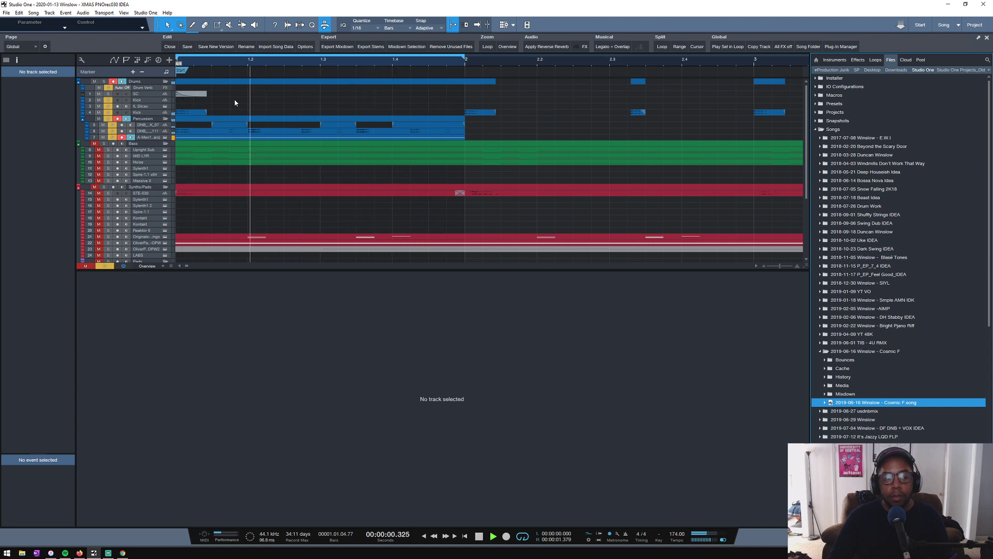
left_click(142, 112)
key("space")
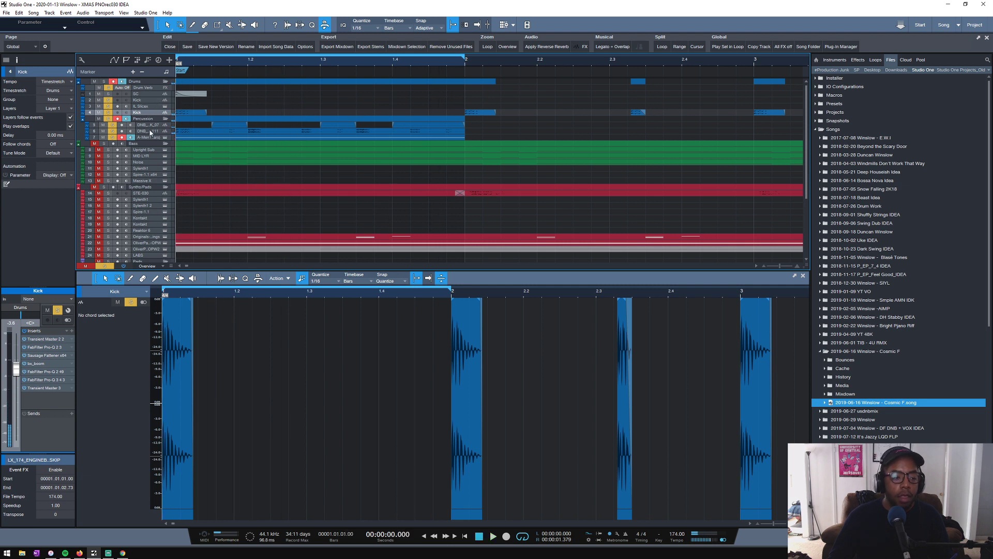
left_click(49, 388)
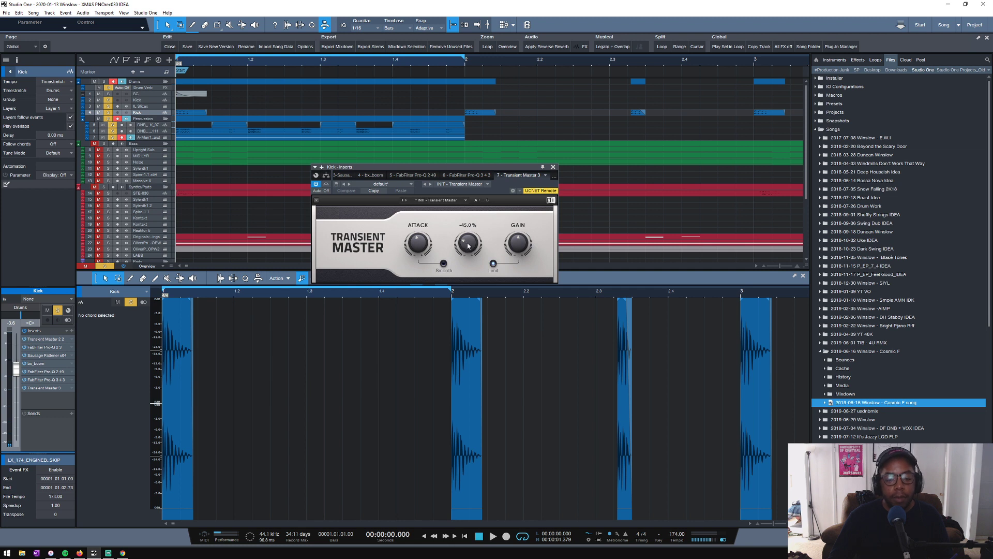
key("space")
left_click_drag(468, 245, 471, 290)
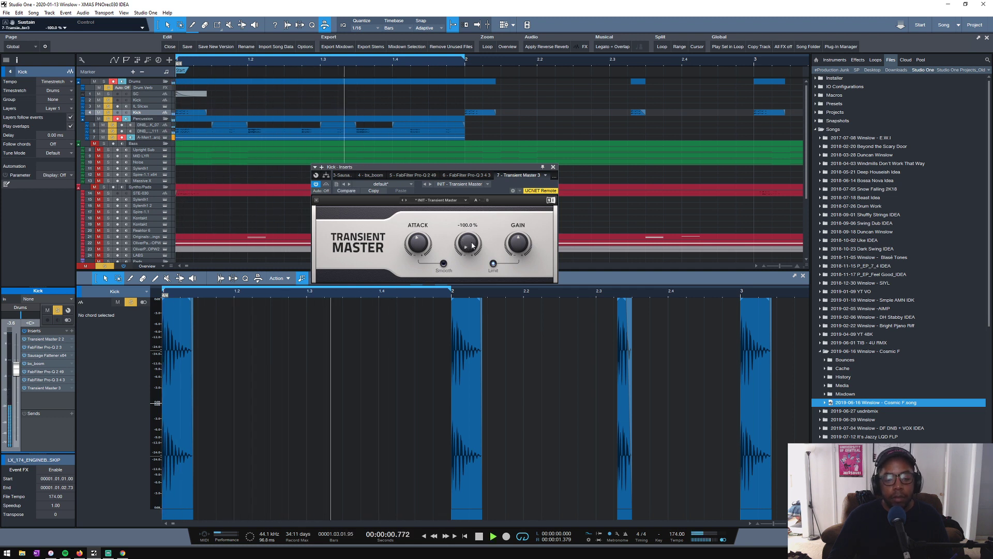
- Insert another FabFilter Pro-Q 3 on the Kick, add a slight low dip and a narrow cut at about 112 Hz, and close it
left_click(71, 332)
left_click(131, 171)
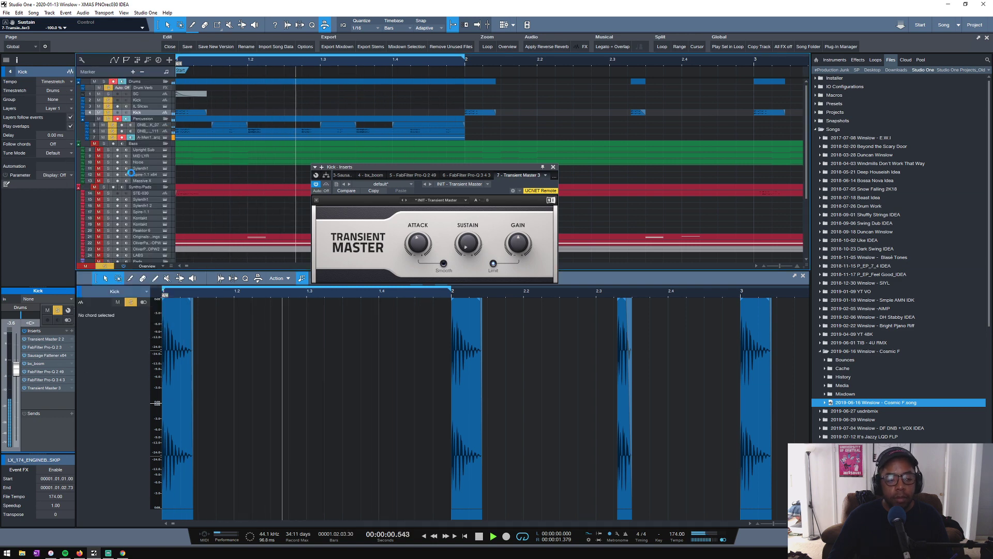
left_click_drag(441, 270, 417, 284)
scroll(397, 286, "up", 8)
scroll(419, 245, "up", 7)
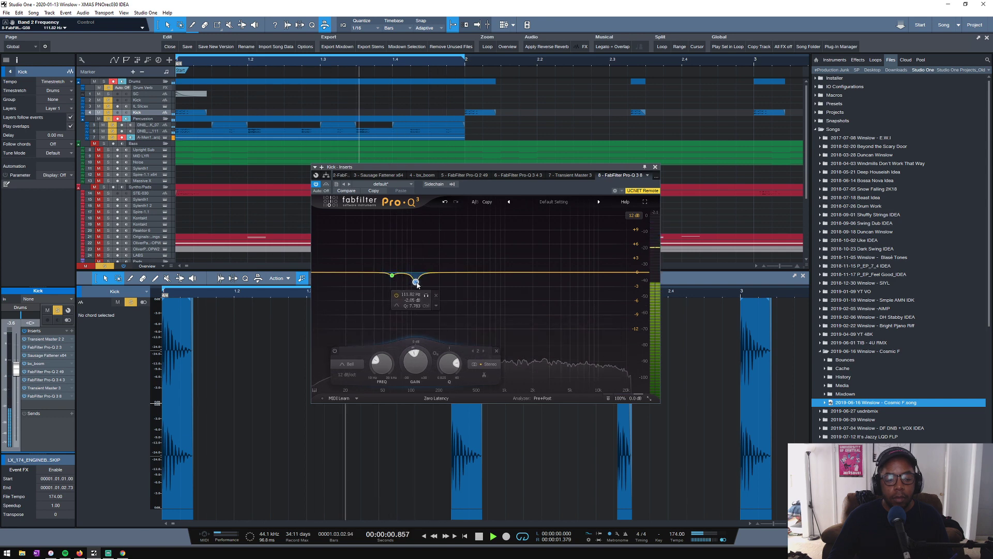
left_click(655, 167)
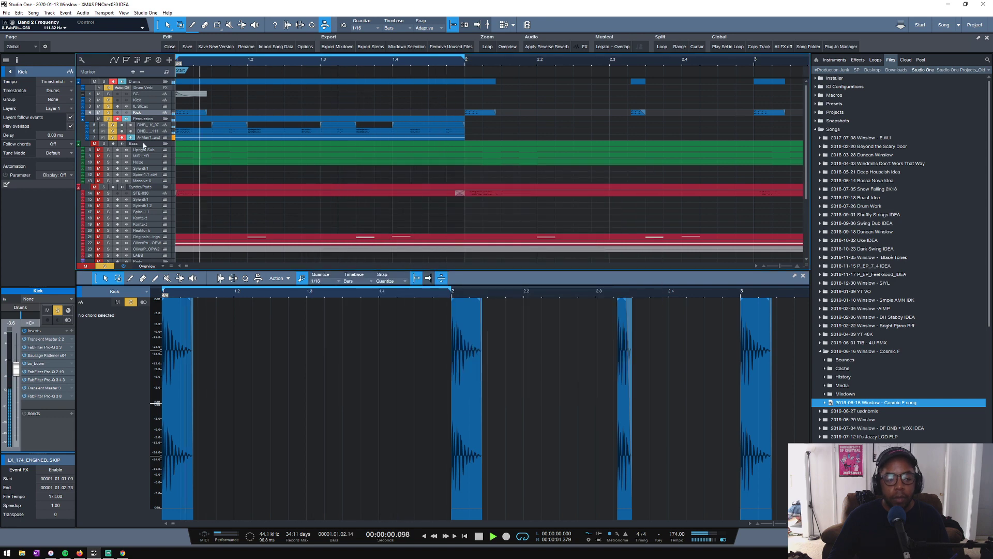
- Play the Kick track soloed on its own, stop playback and clear its solo
key("space")
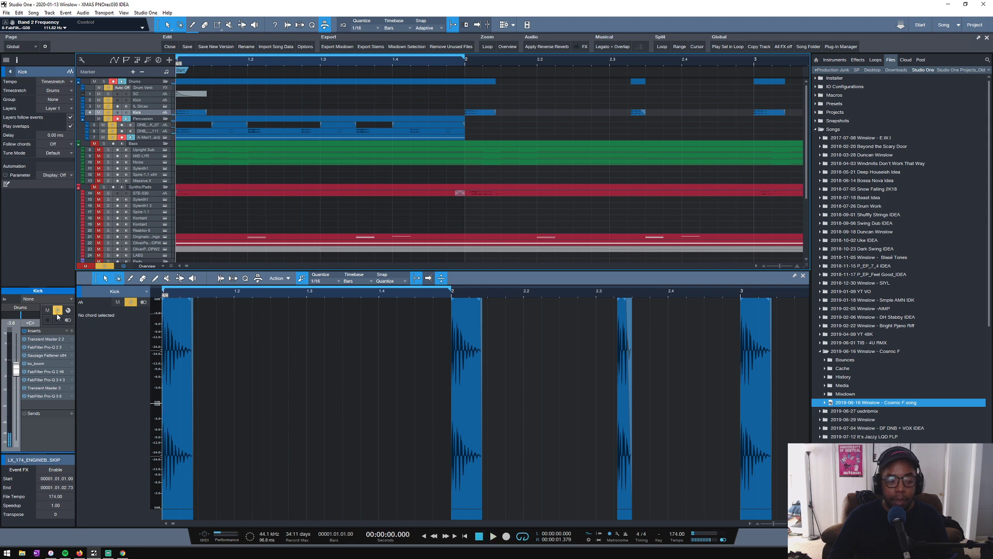
left_click(111, 114, "alt")
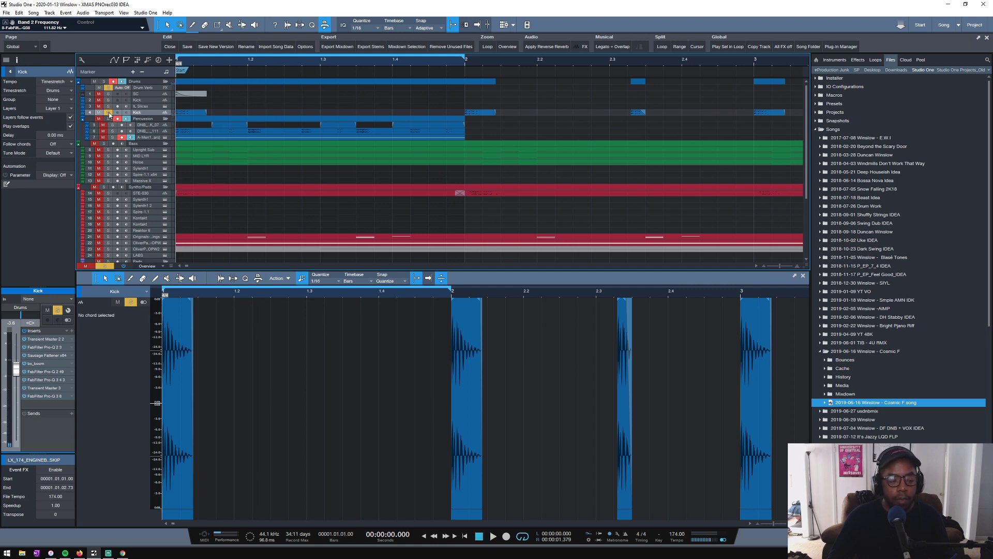
key("space")
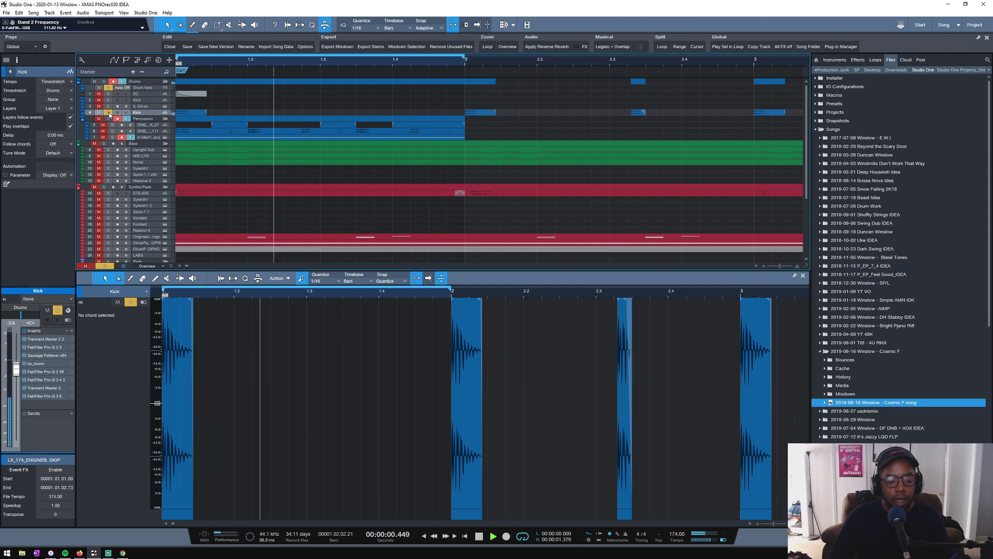
key("space")
left_click(108, 113)
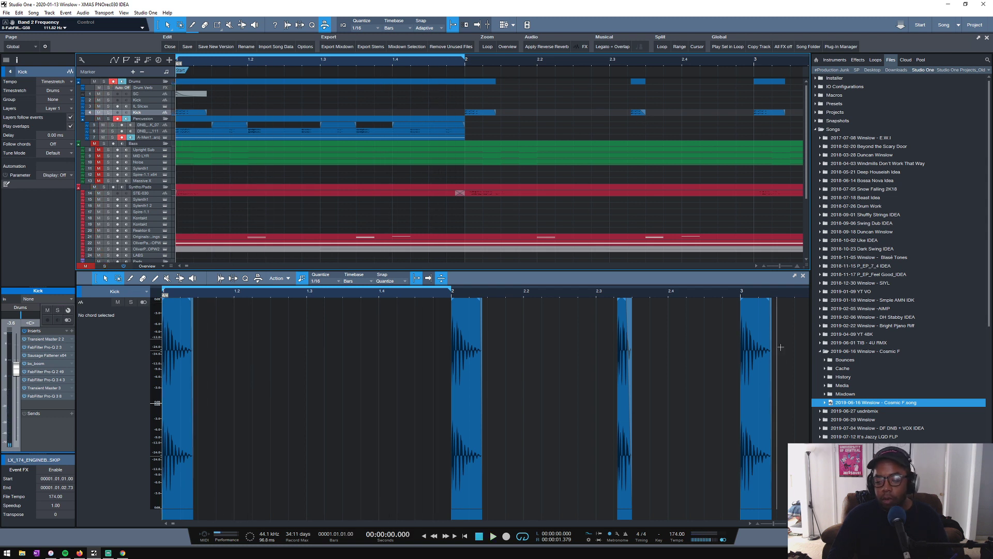
- Collapse the Cosmic F and Songs folders in the file browser and switch to the SP sample location
left_click(821, 353)
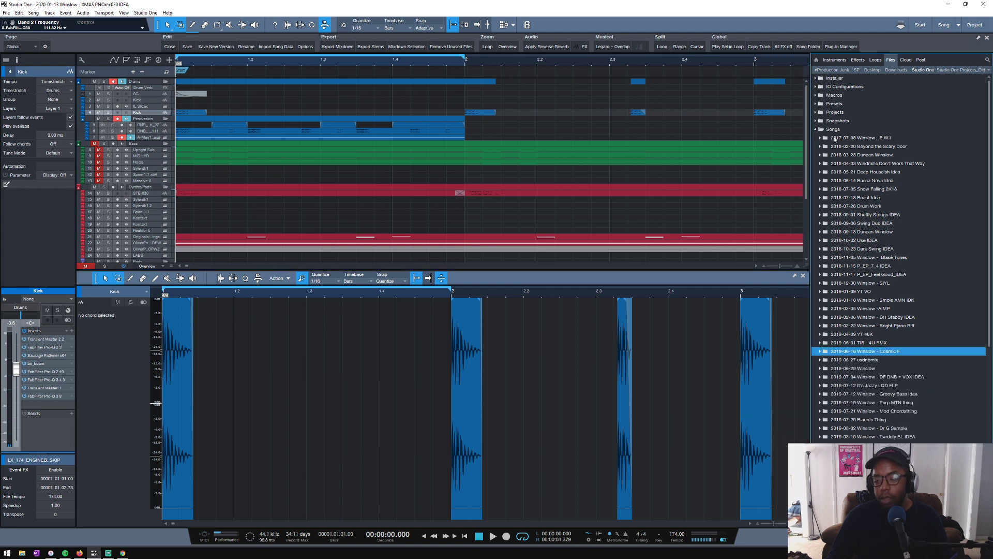
left_click(816, 130)
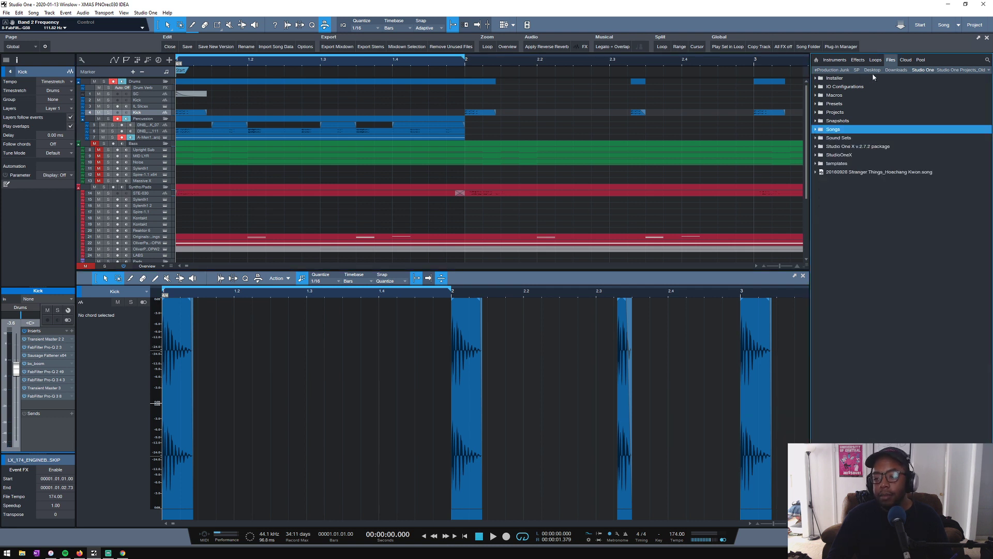
left_click(855, 71)
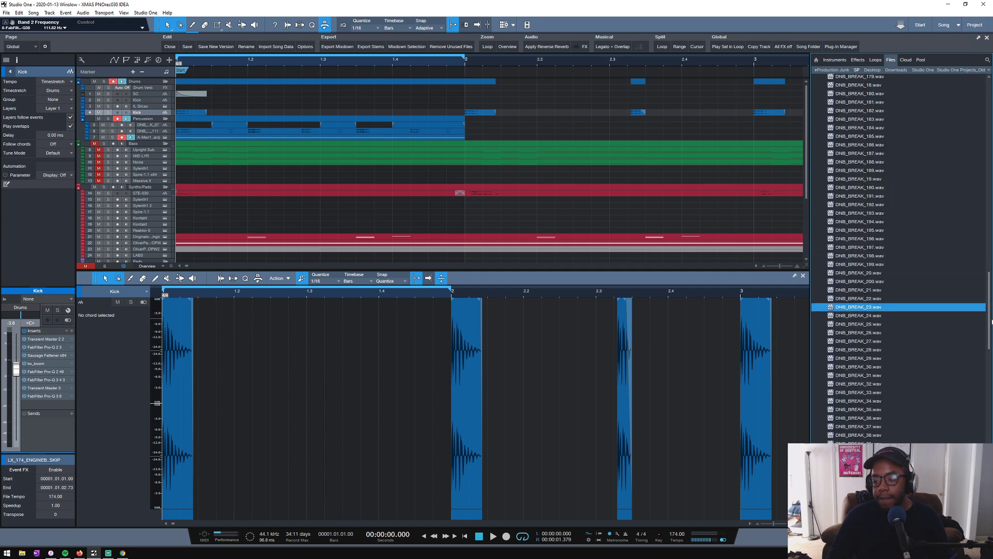
- Collapse the musicradar-dnb-breaks-samples folder and expand UDN_SOUNDS_AND_FX inside Urbandawn Drum and Bass Vol 10
left_click_drag(989, 321, 975, 134)
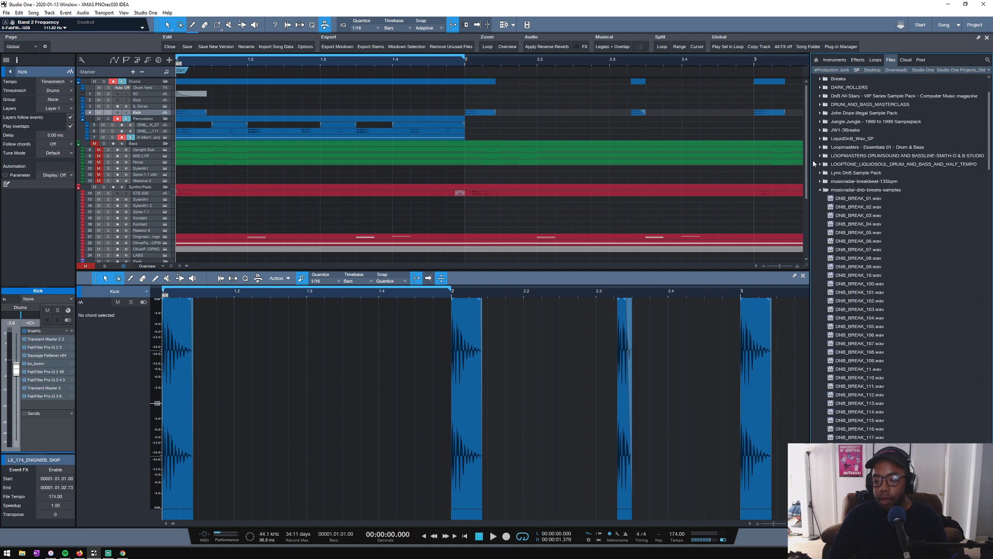
left_click(818, 191)
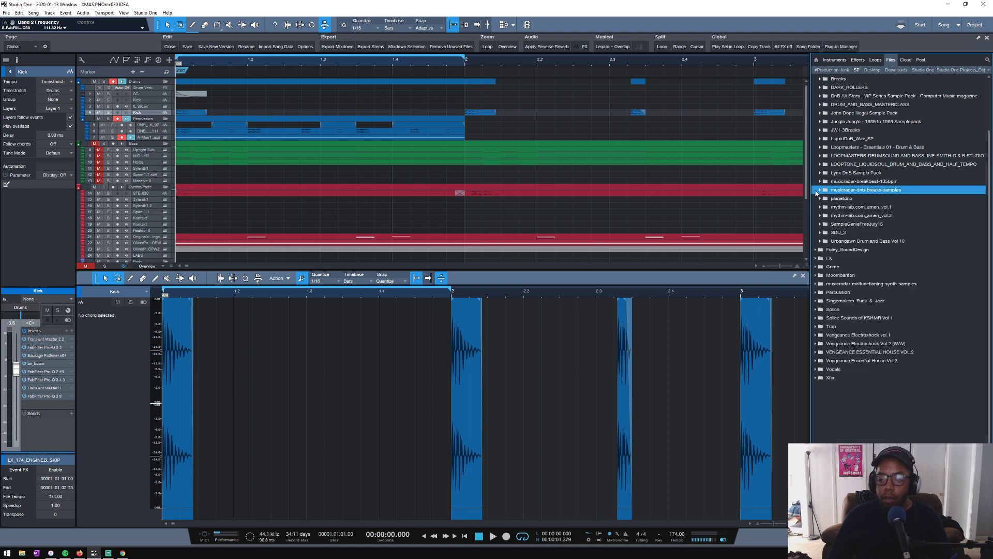
left_click(821, 242)
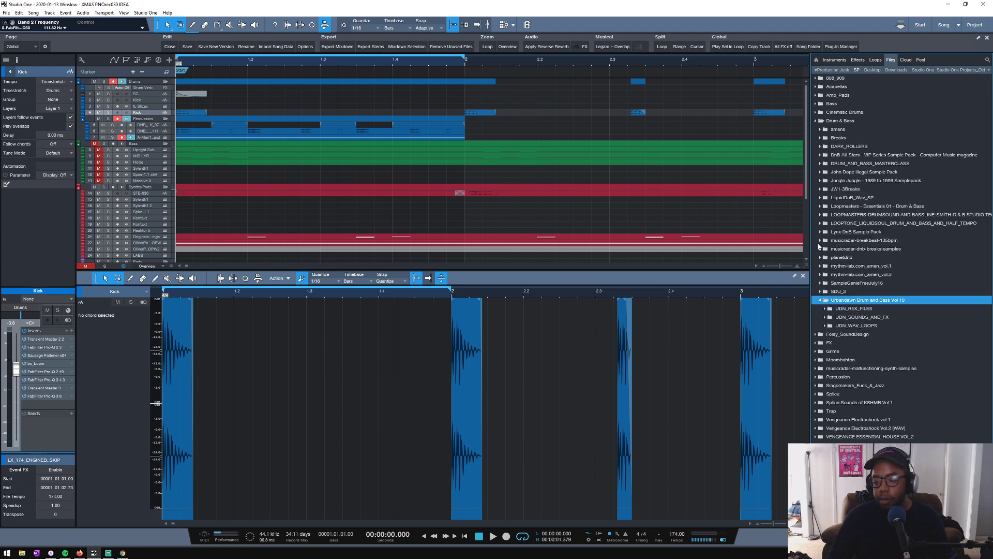
left_click(824, 309)
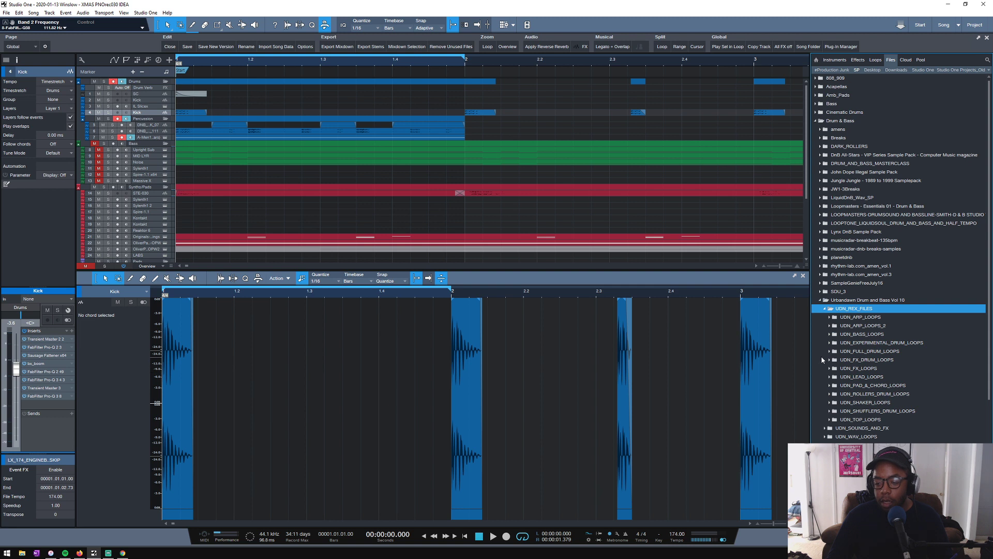
left_click(825, 309)
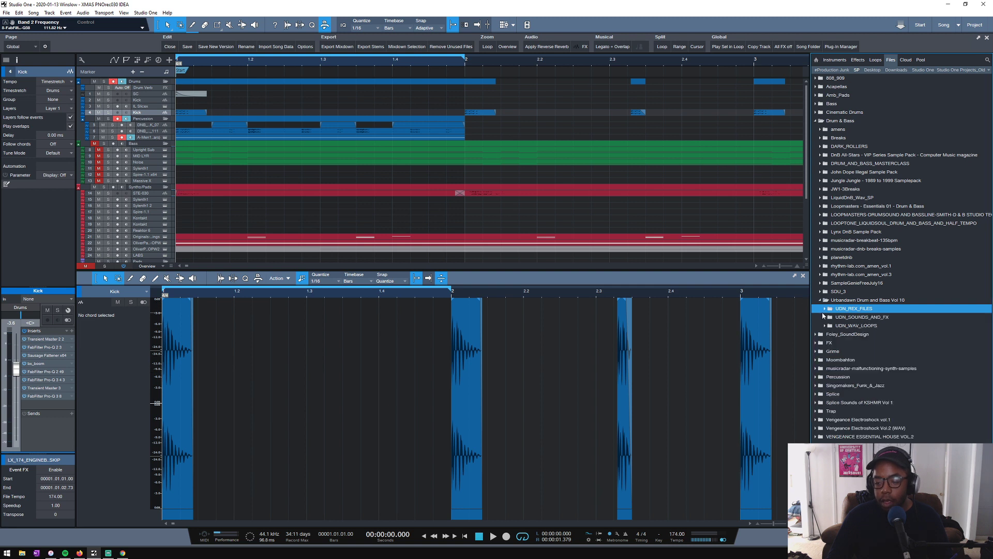
left_click(823, 317)
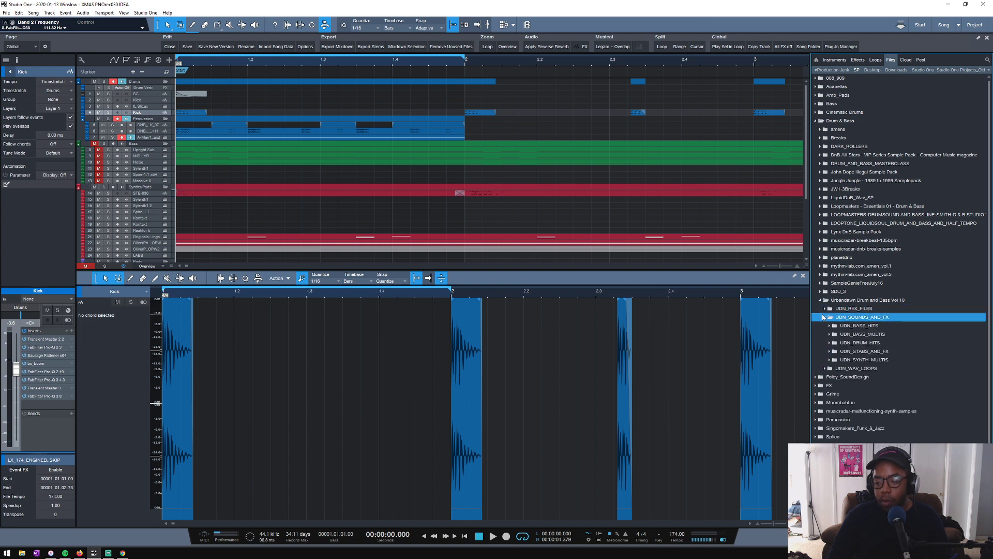
- Expand UDN_DRUM_HITS and audition the clap and rim samples in UDN_CLAPS_&_RIMS
left_click(829, 343)
left_click(835, 351)
left_click(843, 360)
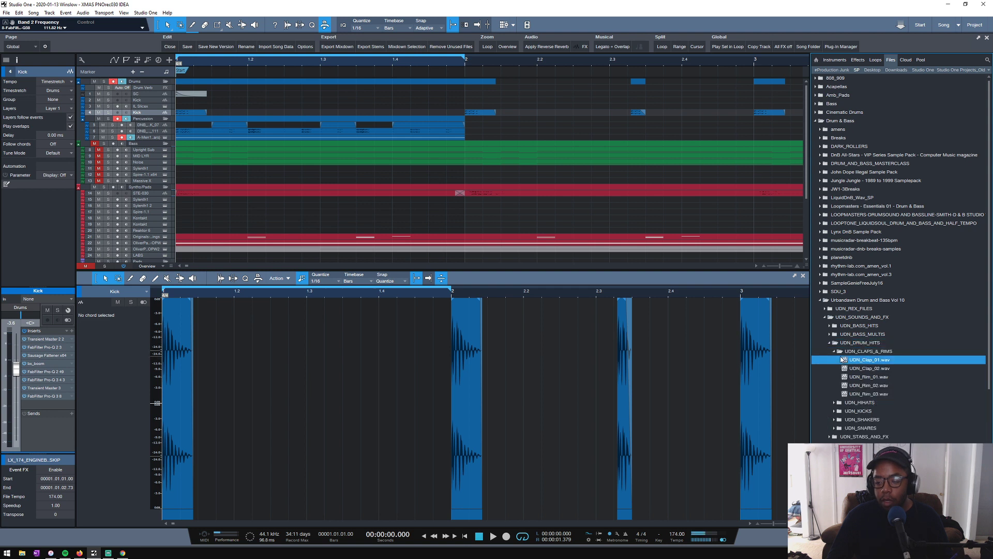
left_click(863, 368)
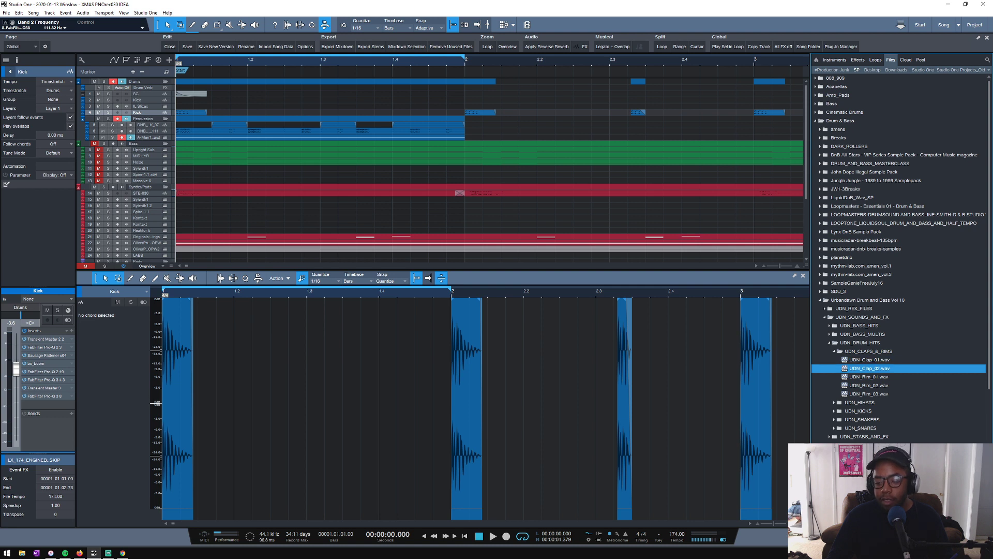
left_click(862, 380)
left_click(862, 386)
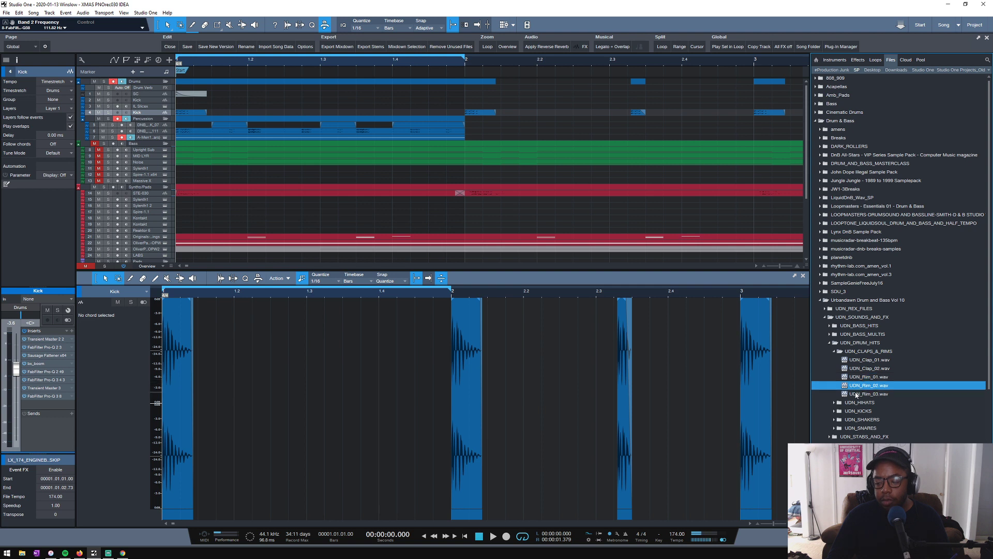
left_click(856, 395)
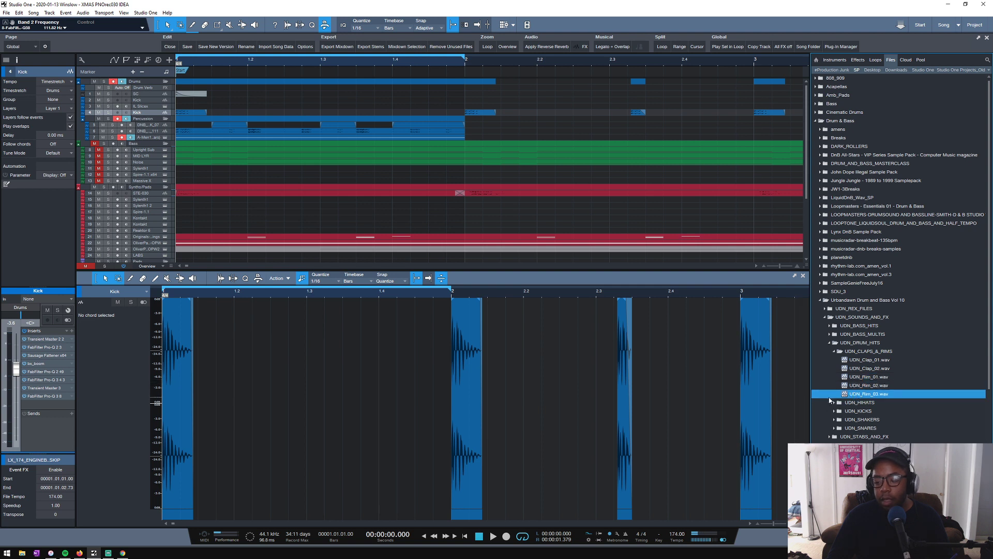
- Expand UDN_SNARES and audition the snare samples from UDN_Snare_01 to UDN_Snare_12, returning to UDN_Snare_11
left_click(834, 428)
left_click(854, 438)
scroll(859, 429, "down", 2)
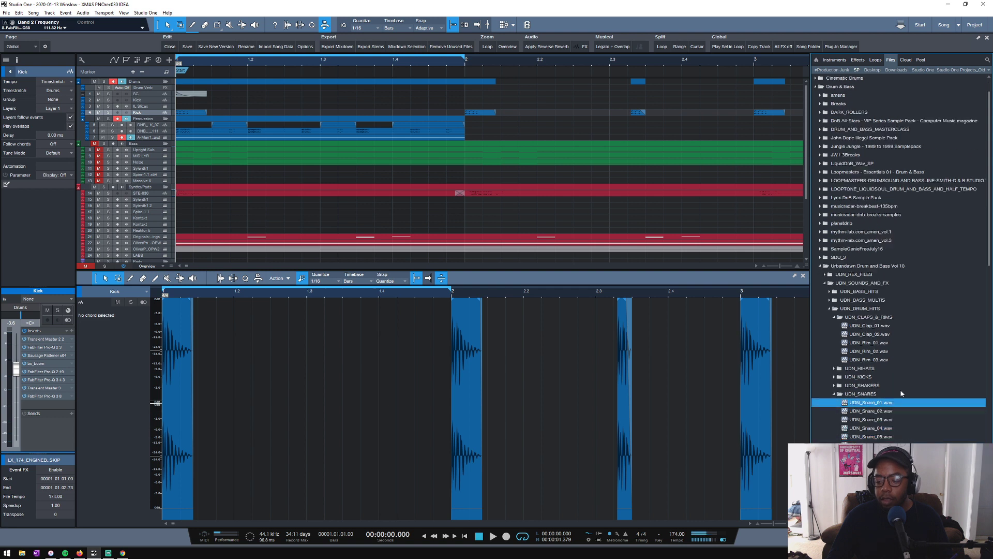
left_click(873, 395)
left_click(871, 402)
left_click(869, 412)
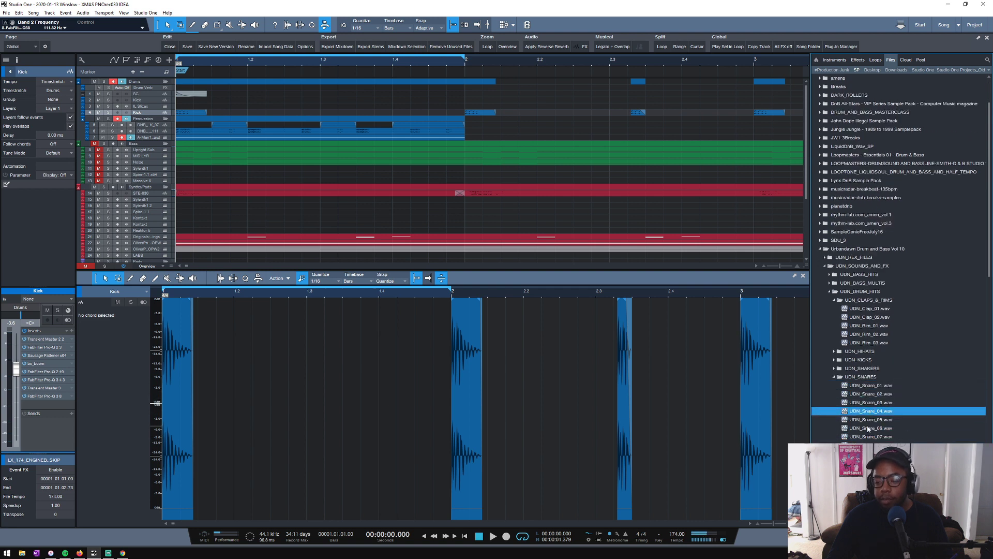
left_click(870, 422)
left_click(868, 429)
left_click(870, 437)
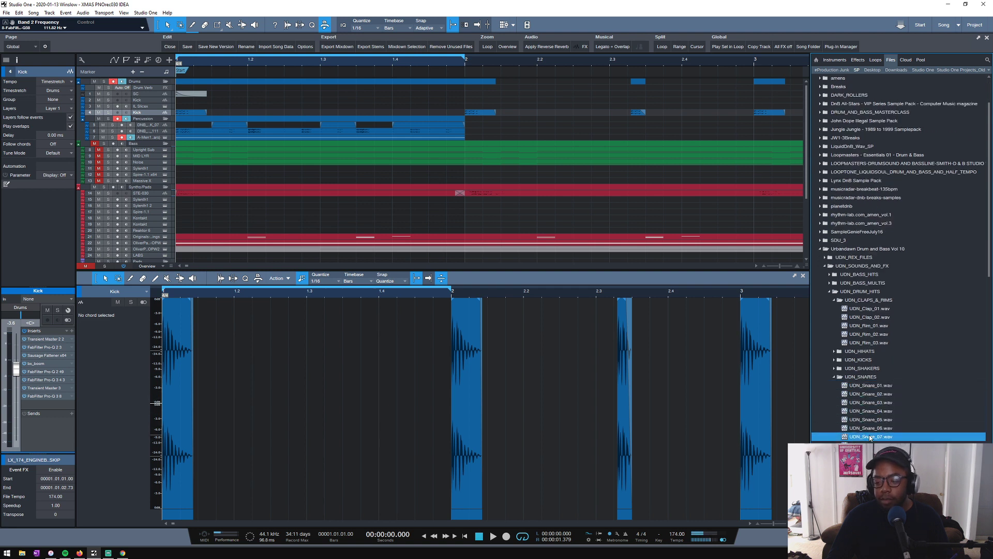
left_click(872, 445)
left_click(873, 454)
scroll(883, 437, "down", 2)
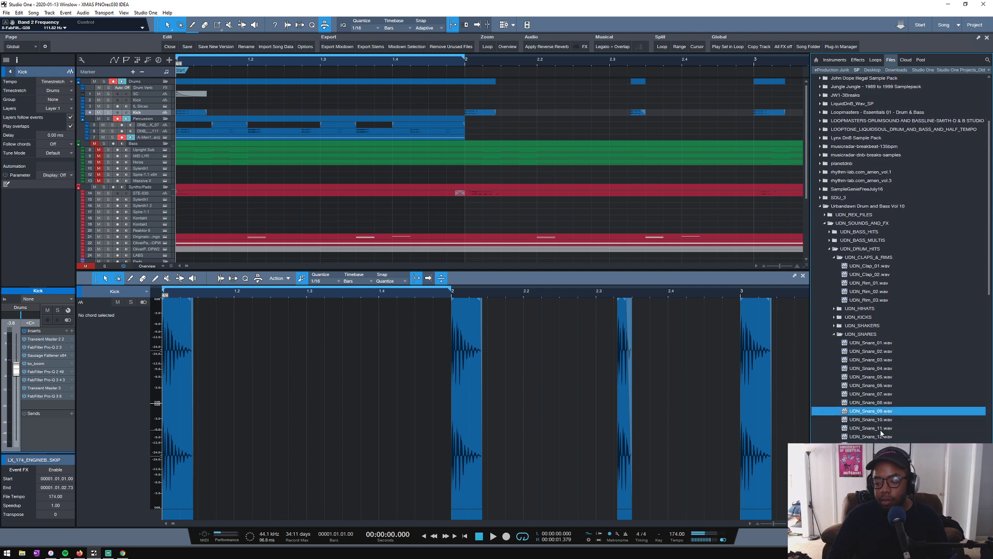
left_click(874, 428)
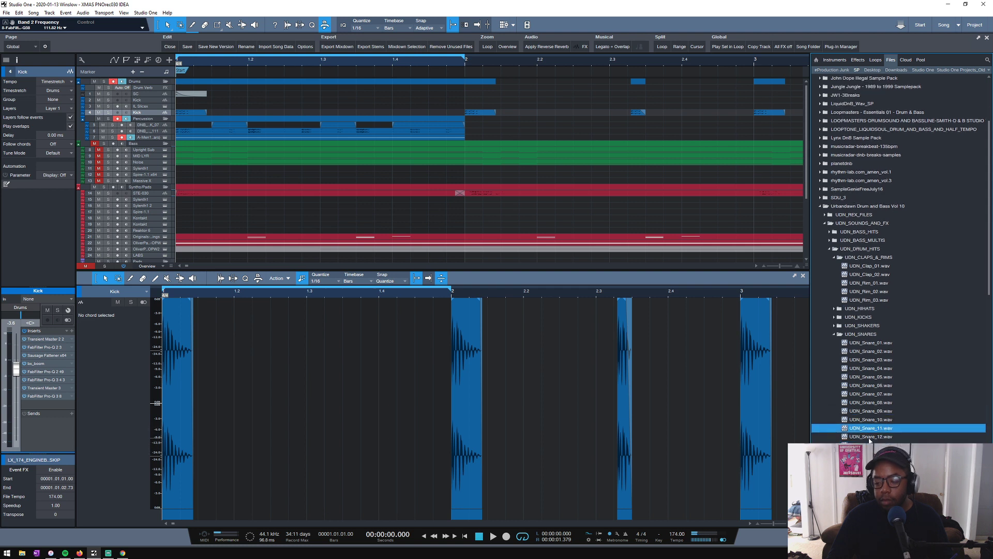
left_click(870, 438)
left_click(868, 427)
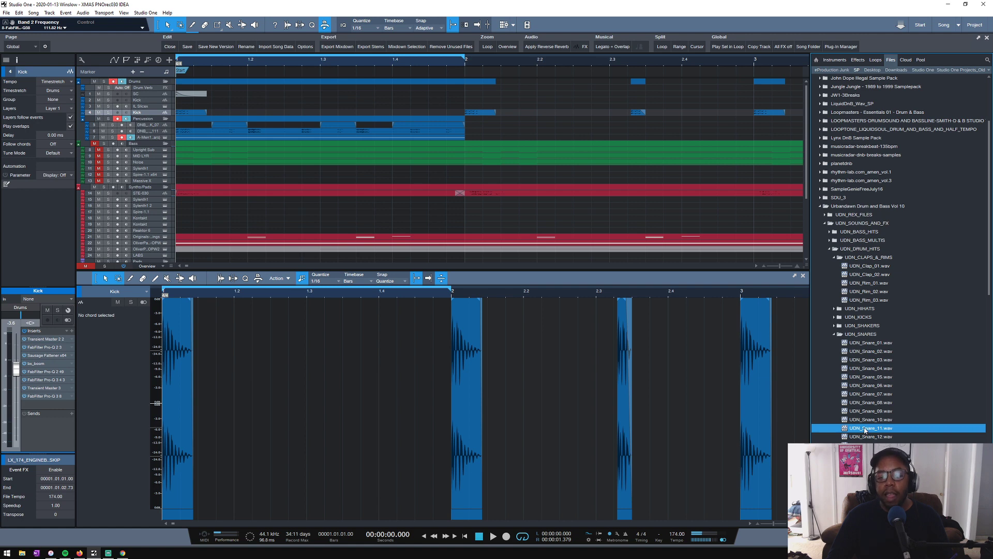
- Fit more tracks into the arrangement view and compare the snare samples from UDN_Snare_12 to UDN_Snare_17
scroll(265, 88, "down", 2)
scroll(260, 87, "up", 1)
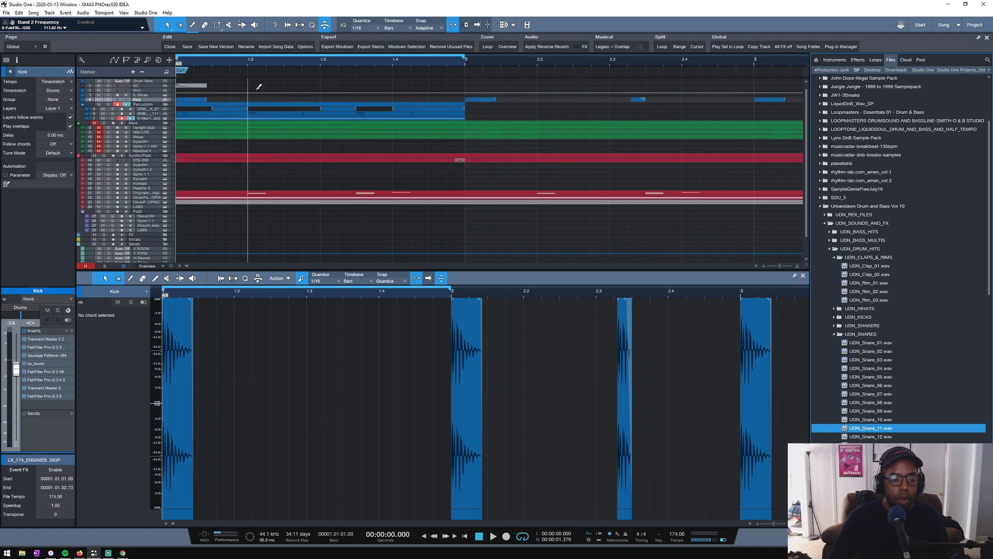
scroll(229, 96, "up", 1)
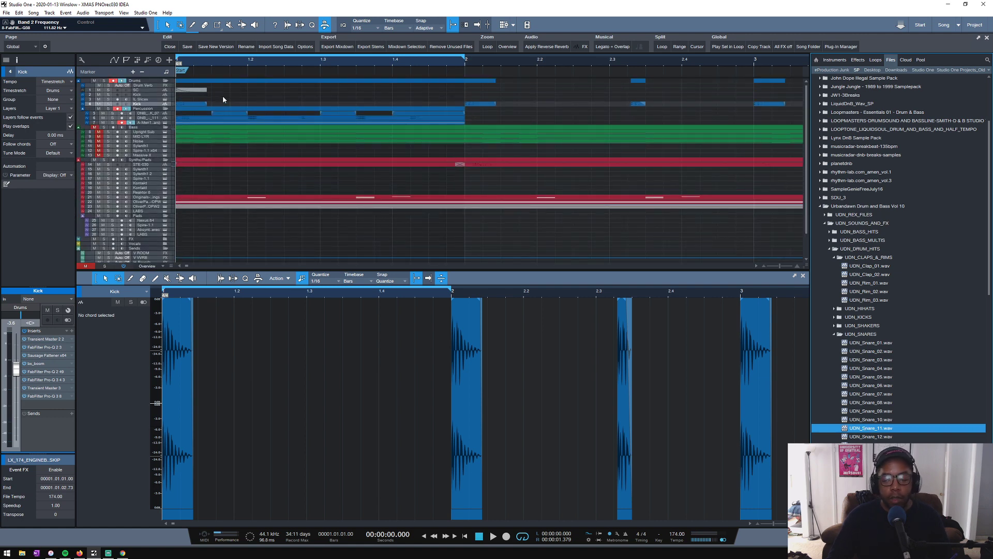
left_click(871, 437)
scroll(886, 390, "down", 3)
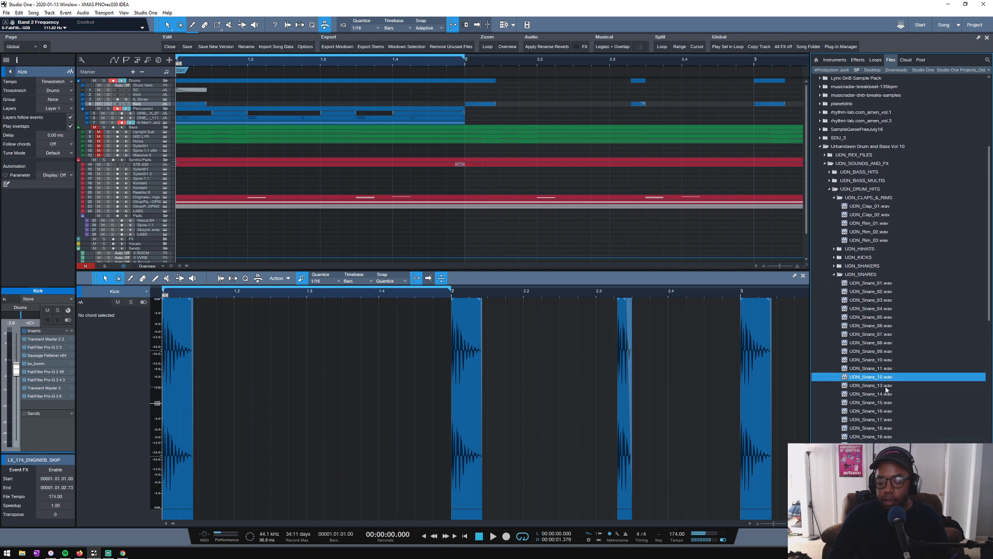
key("Down")
key("Down")
key("Down")
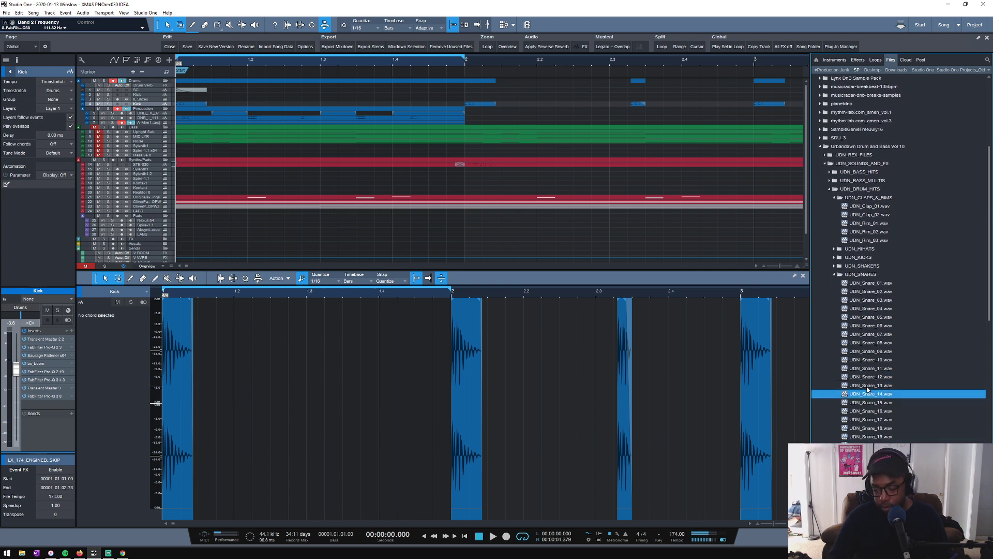
key("Up")
key("Down")
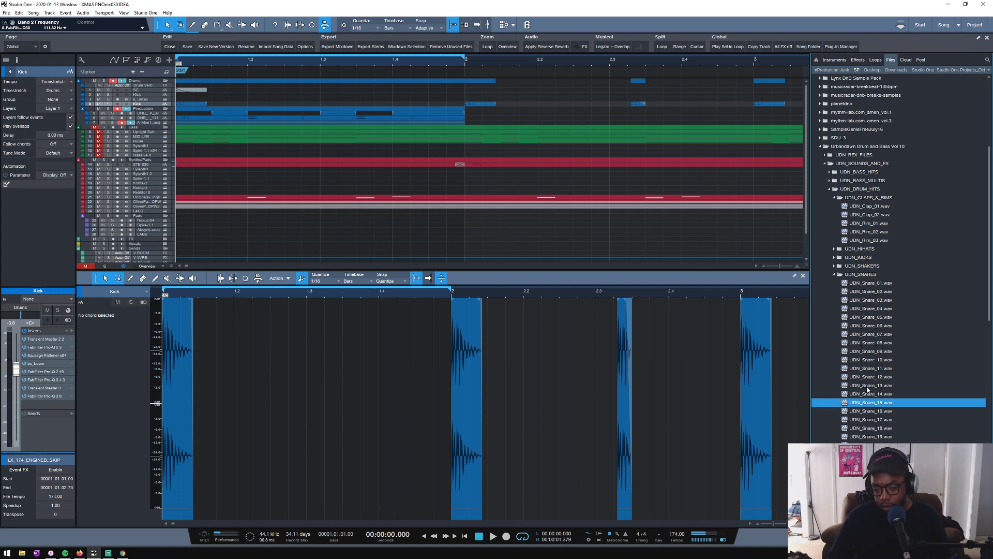
key("Up")
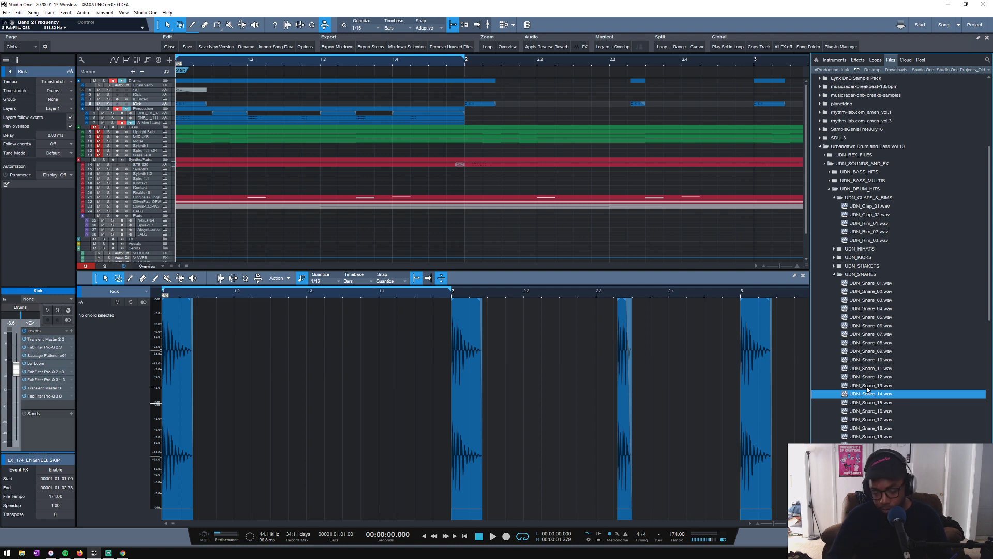
key("Down")
key("Down")
key("Down")
key("Down")
key("Up")
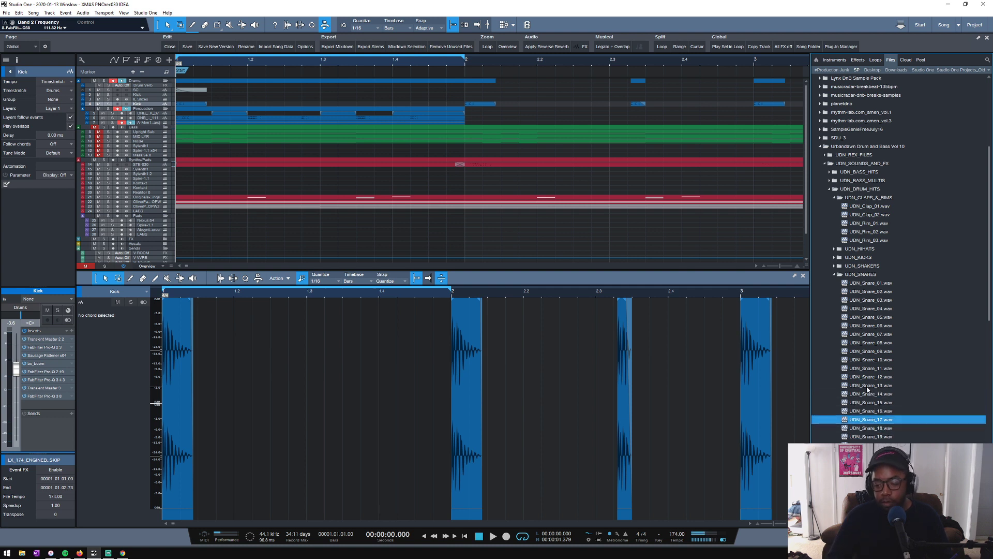
- Audition the remaining snare samples after UDN_Snare_17 in UDN_SNARES, down to UDN_Snare_36
key("Down")
key("Down")
key("Down")
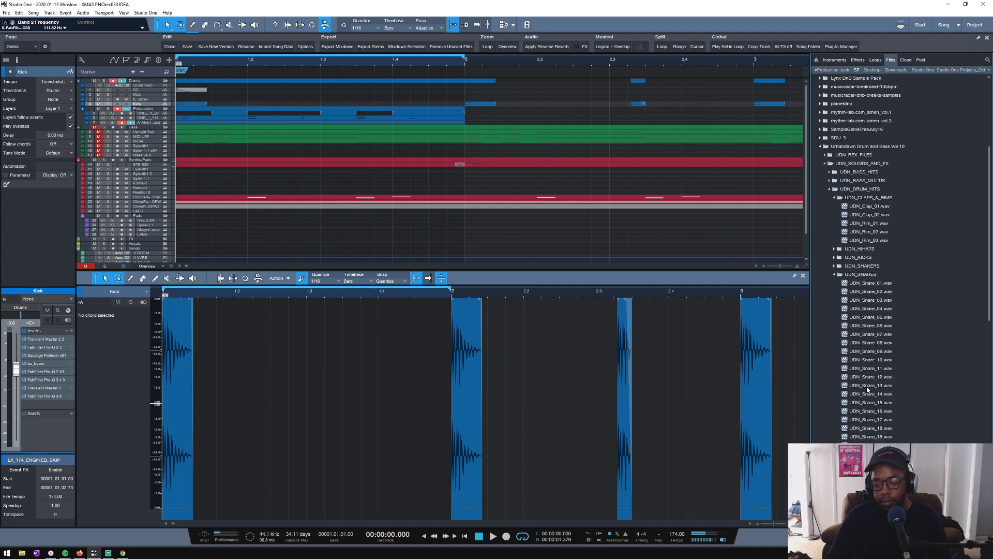
key("Down")
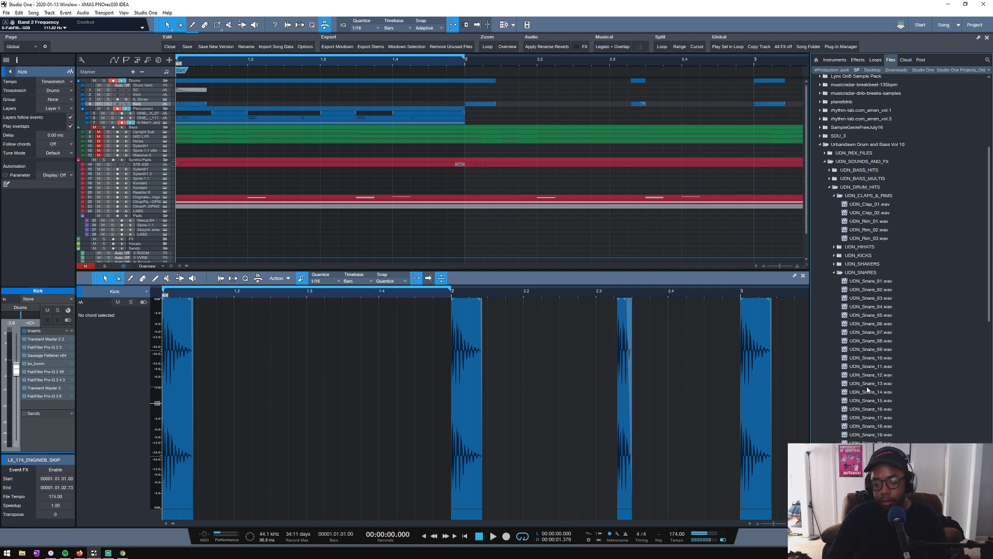
key("Down")
key("Down")
key("Down")
key("Down")
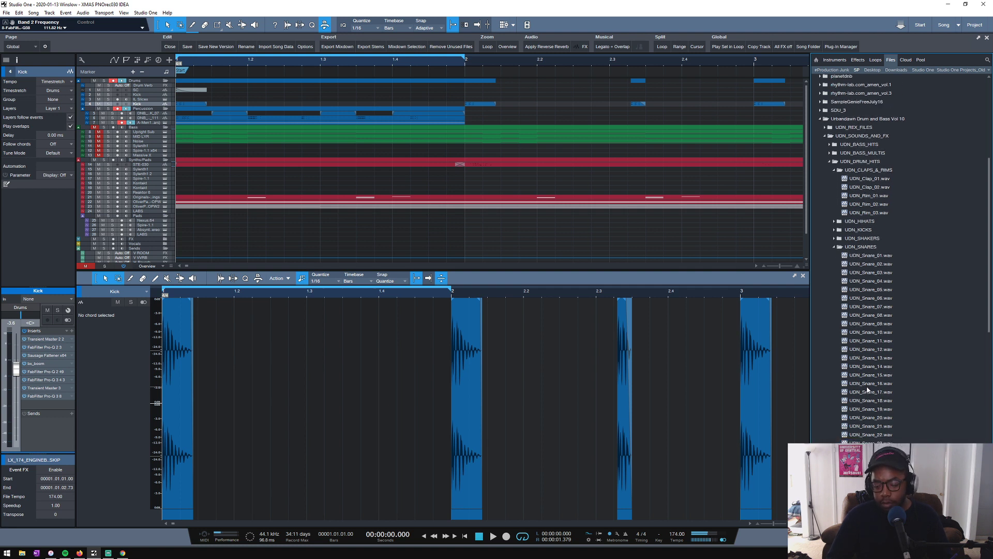
key("Down")
key("Down")
key("Down")
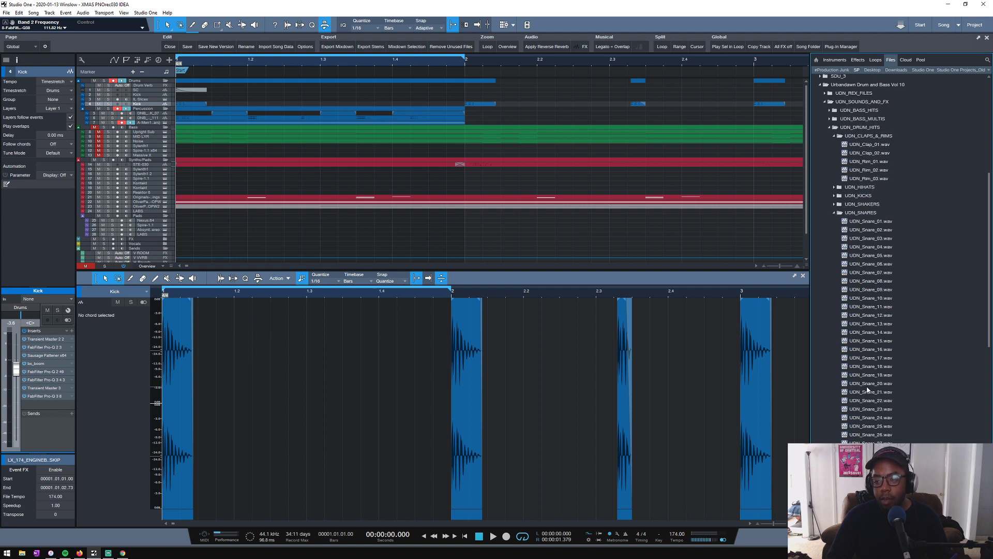
key("Down")
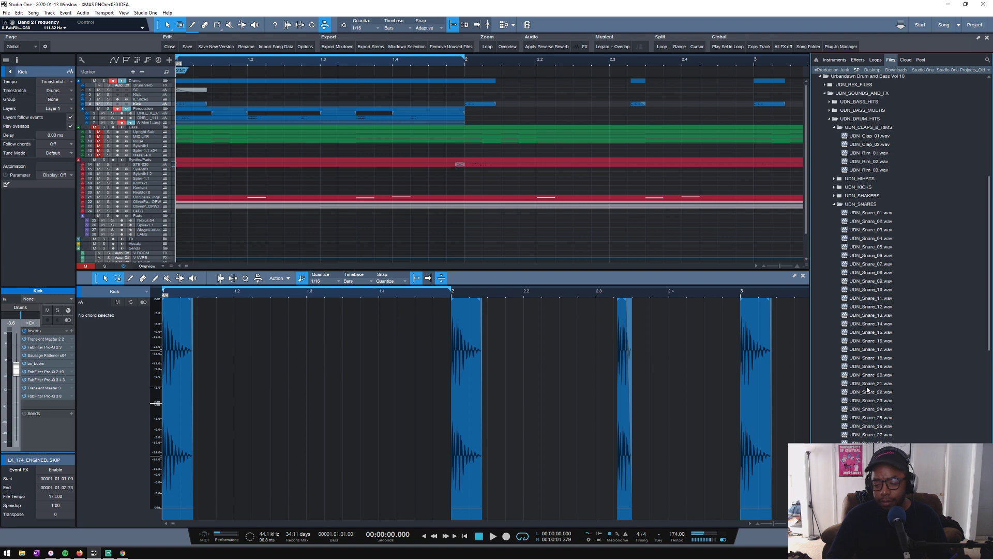
key("Down")
key("Down")
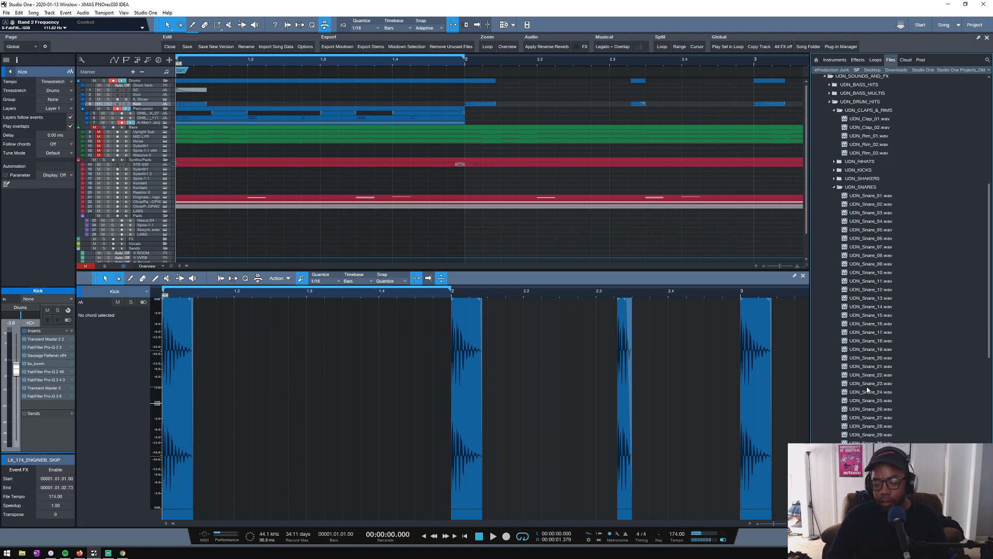
key("Down")
key("Down")
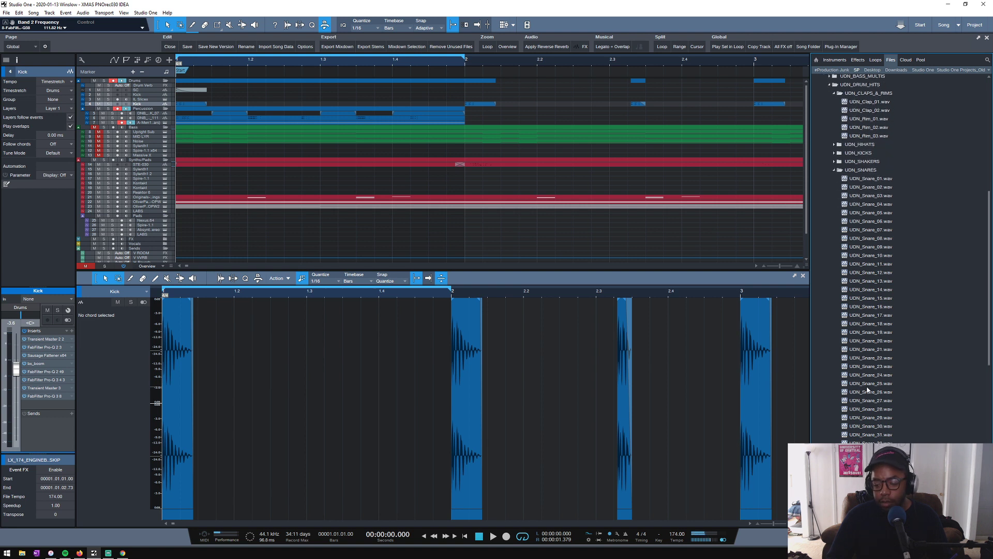
key("Down")
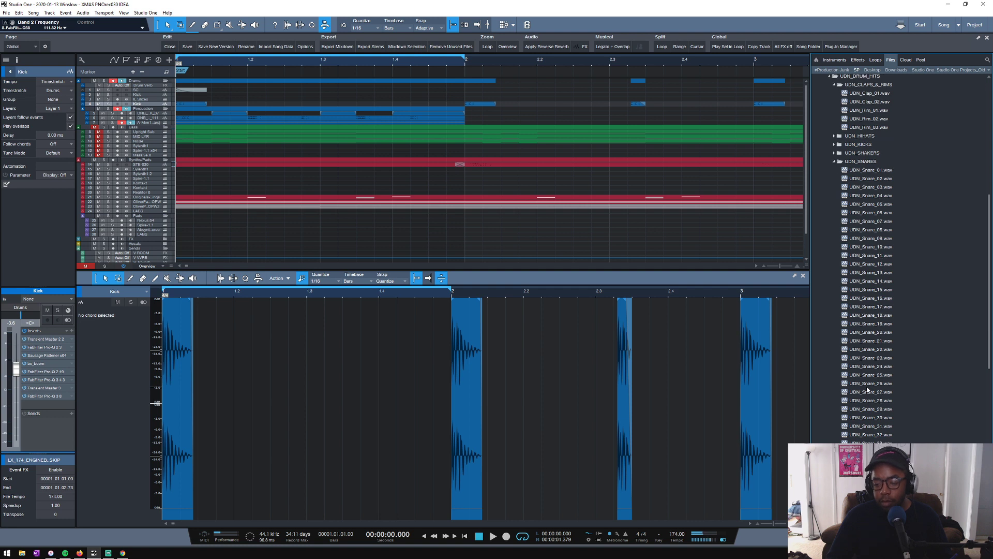
- Try UDN_Snare_36 on a new audio track in the Drums folder, with the hit starting at 1.2
left_click_drag(871, 520, 483, 126)
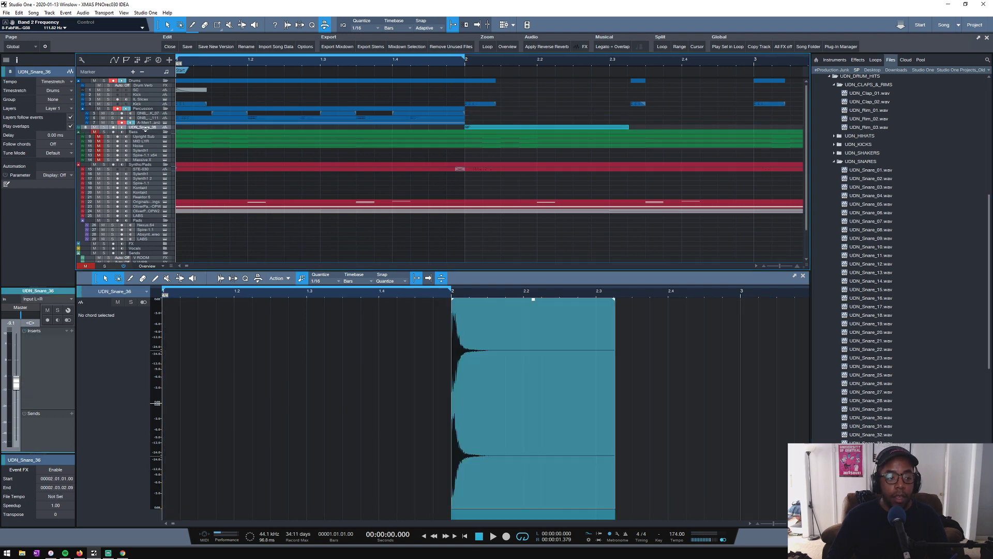
left_click_drag(145, 130, 153, 105)
left_click_drag(496, 118, 271, 120)
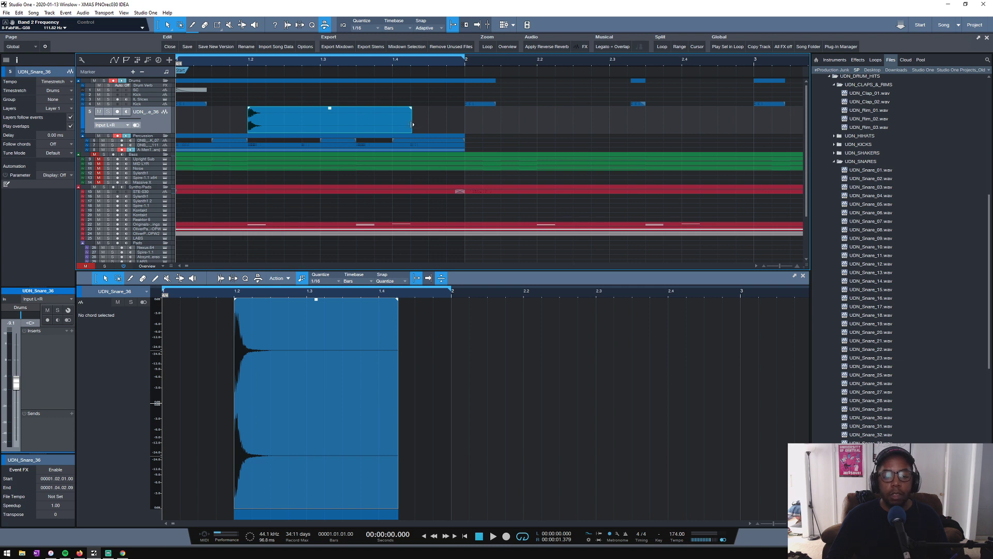
- Shorten the UDN_Snare_36 event to end at 1.3.3, place a duplicate starting at 1.3.3, and play the loop
left_click_drag(412, 125, 352, 119)
key("d")
left_click_drag(444, 126, 412, 123)
key("space")
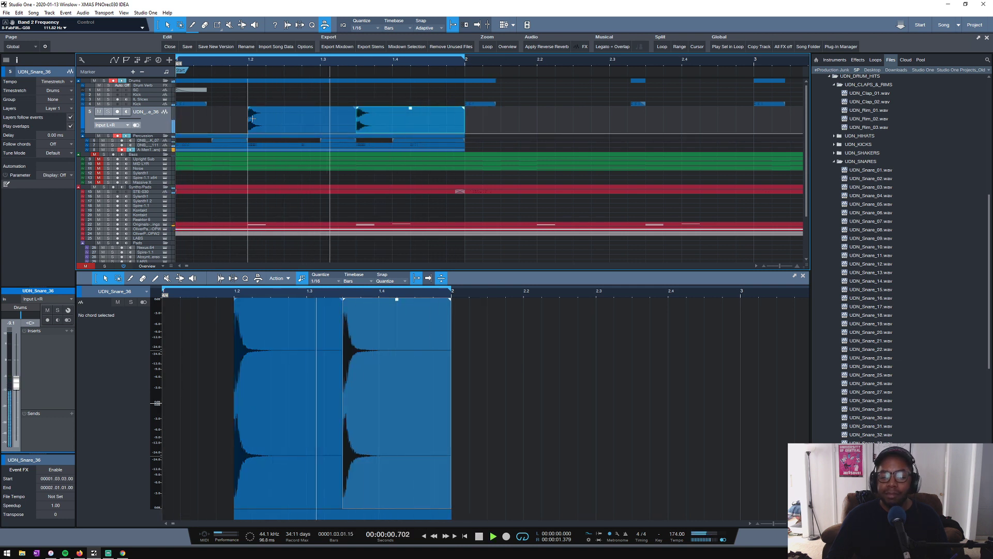
key("space")
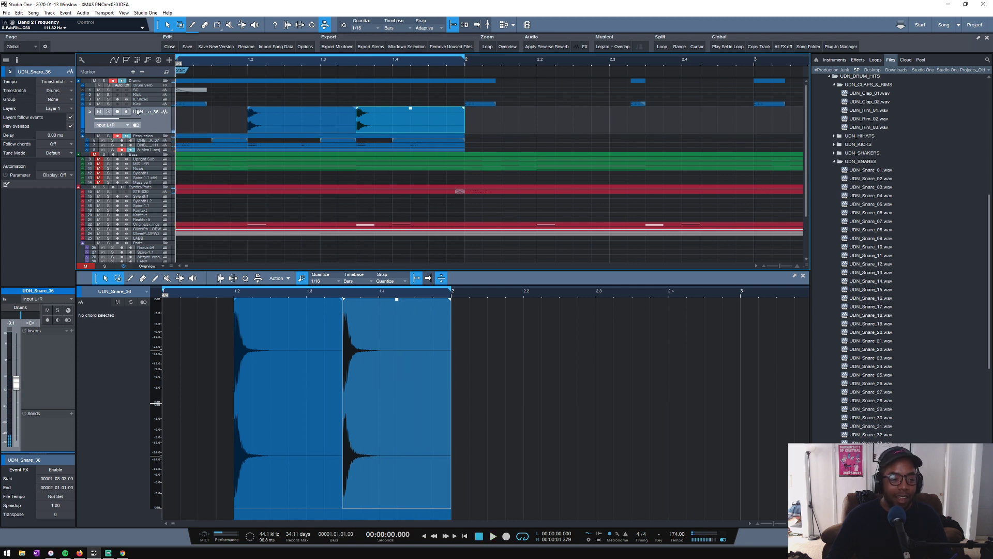
- Solo the Drums folder while playing the loop, and remove the UDN_Snare_36 track
scroll(129, 166, "down", 2)
key("space")
scroll(104, 197, "up", 2)
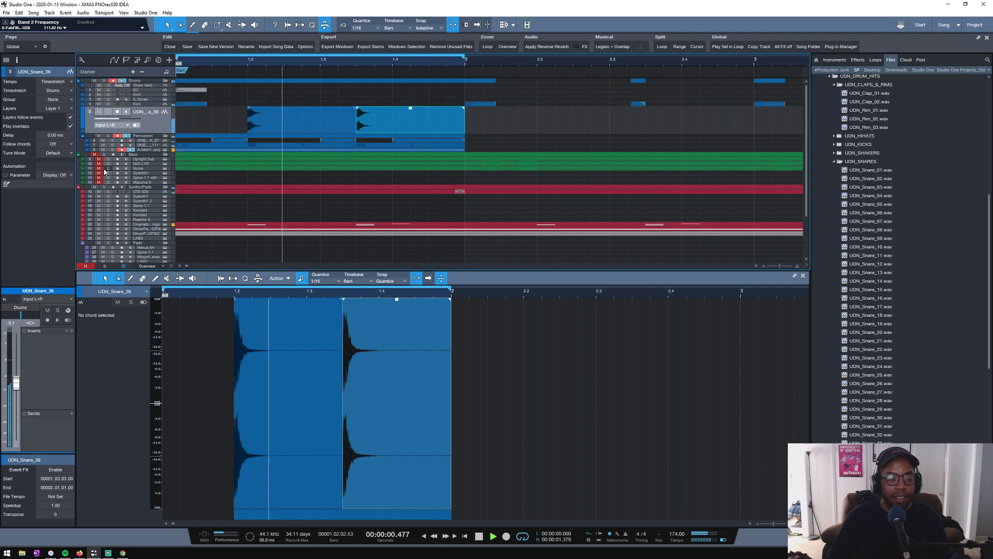
left_click(107, 82)
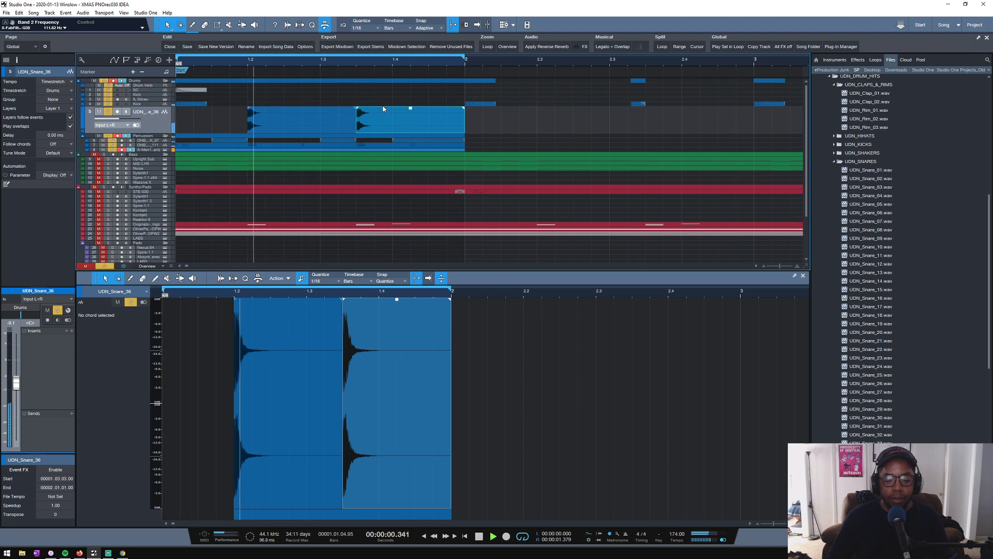
key("space")
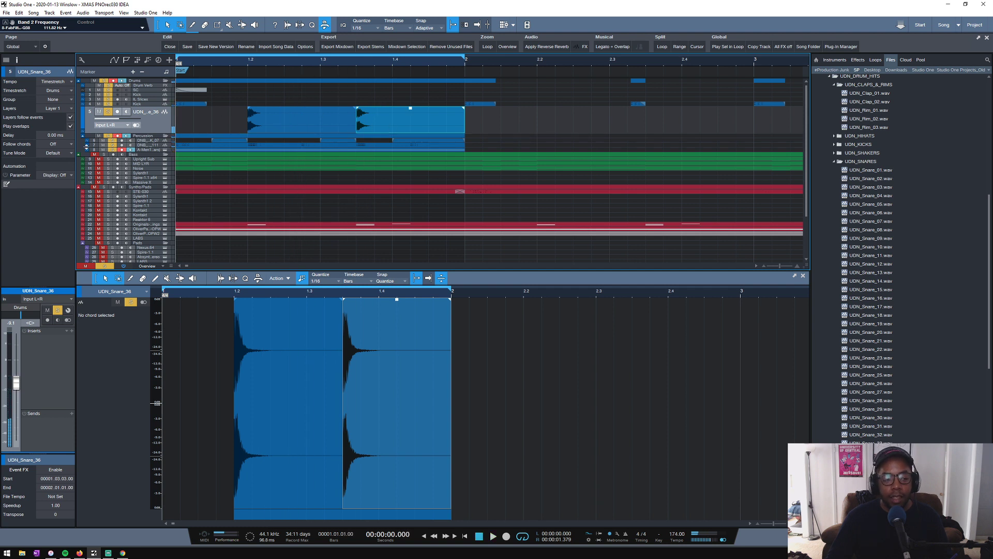
right_click(153, 122)
left_click(183, 154)
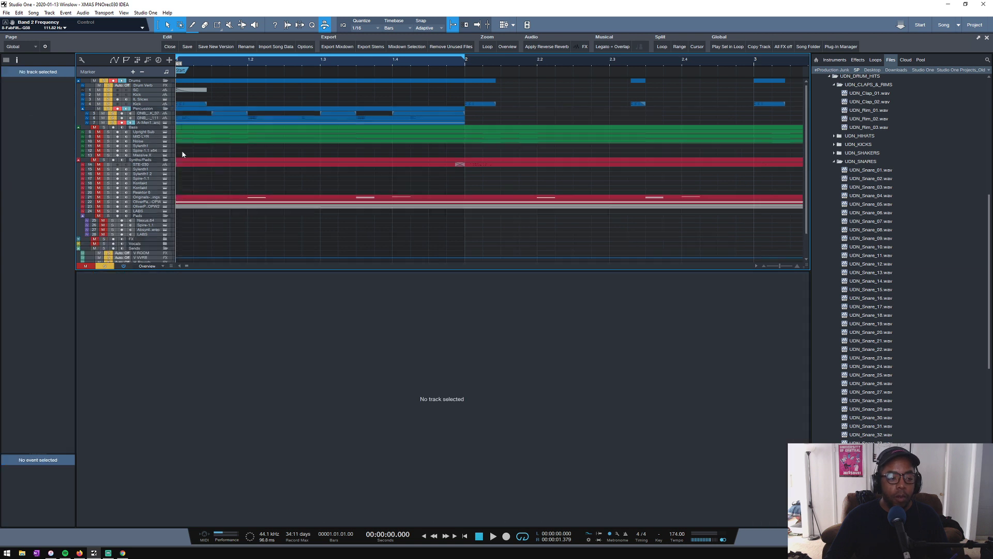
- Audition the snare samples in UDN_SNARES from UDN_Snare_36 onward
left_click(874, 417)
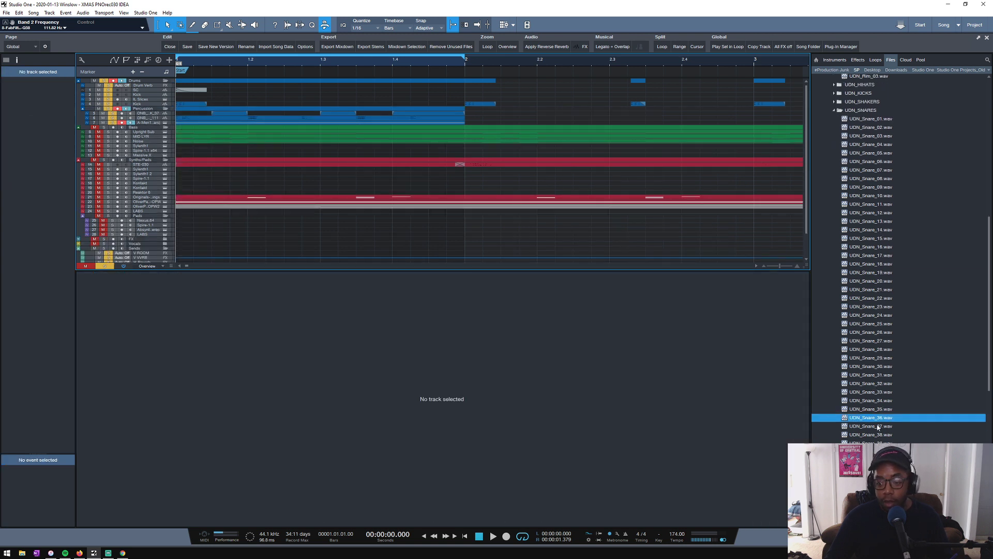
scroll(879, 429, "down", 2)
left_click(877, 427)
left_click(877, 435)
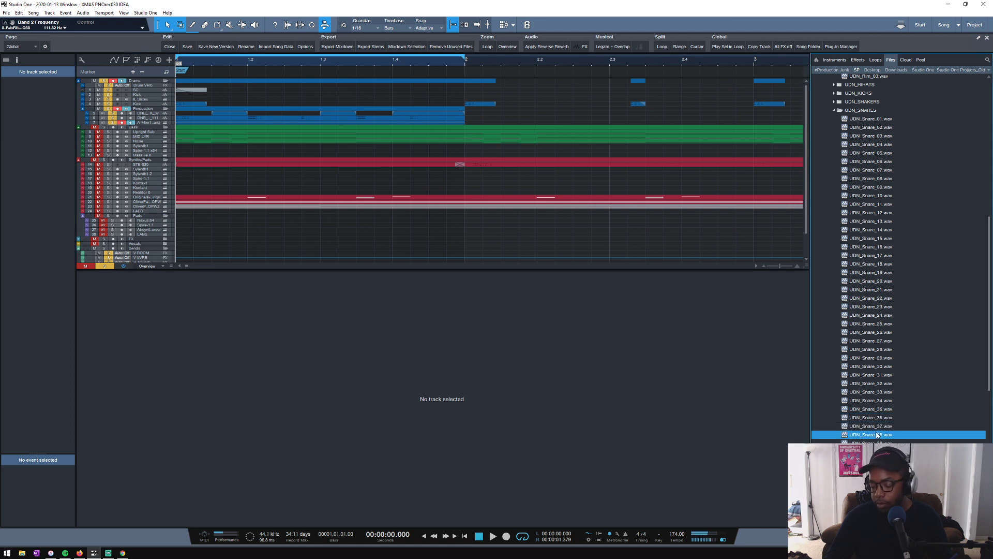
left_click(868, 442)
scroll(880, 410, "down", 2)
left_click(882, 400)
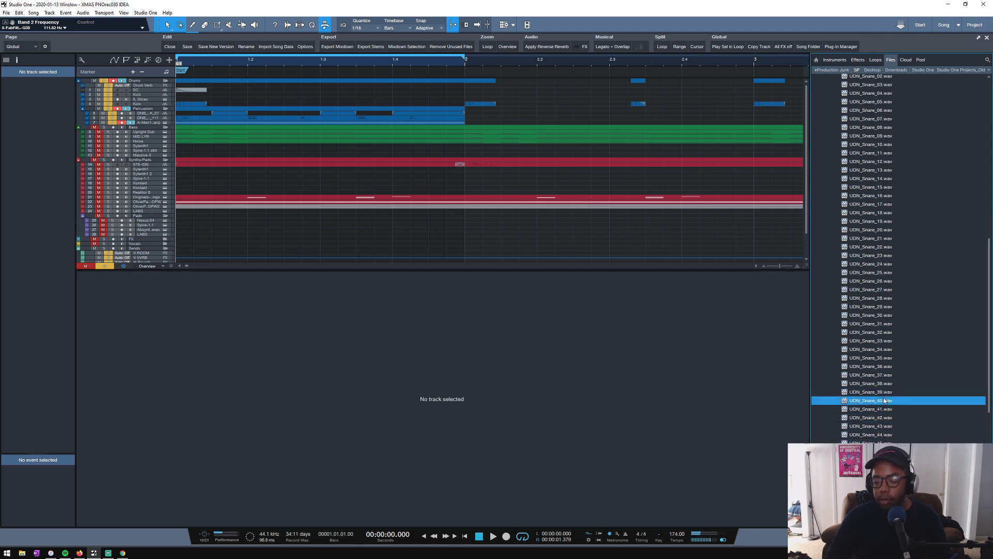
left_click(884, 409)
left_click(888, 437)
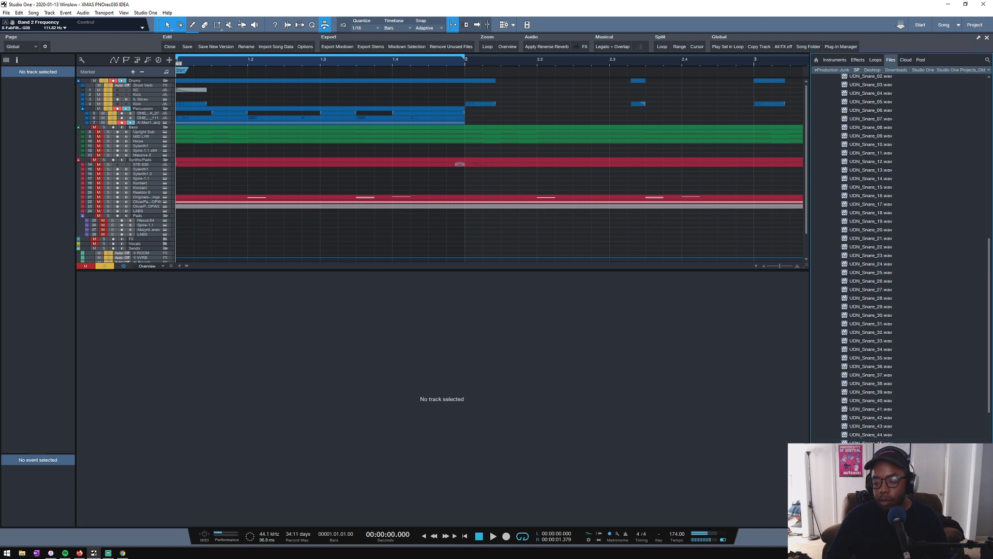
- Audition the clap and rim samples in UDN_CLAPS_&_RIMS again, ending on UDN_Clap_02
scroll(878, 398, "up", 3)
scroll(878, 398, "up", 7)
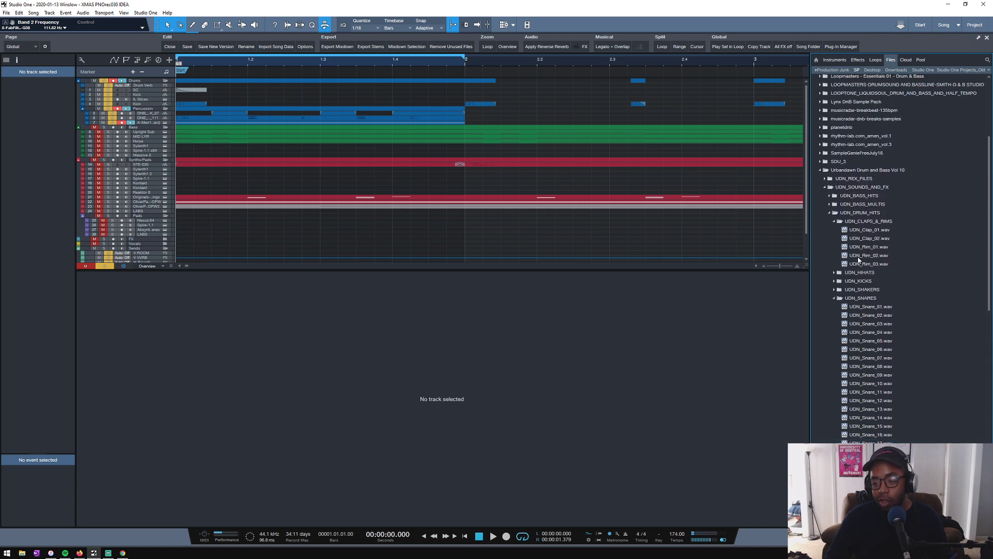
left_click(863, 230)
left_click(864, 238)
left_click(861, 248)
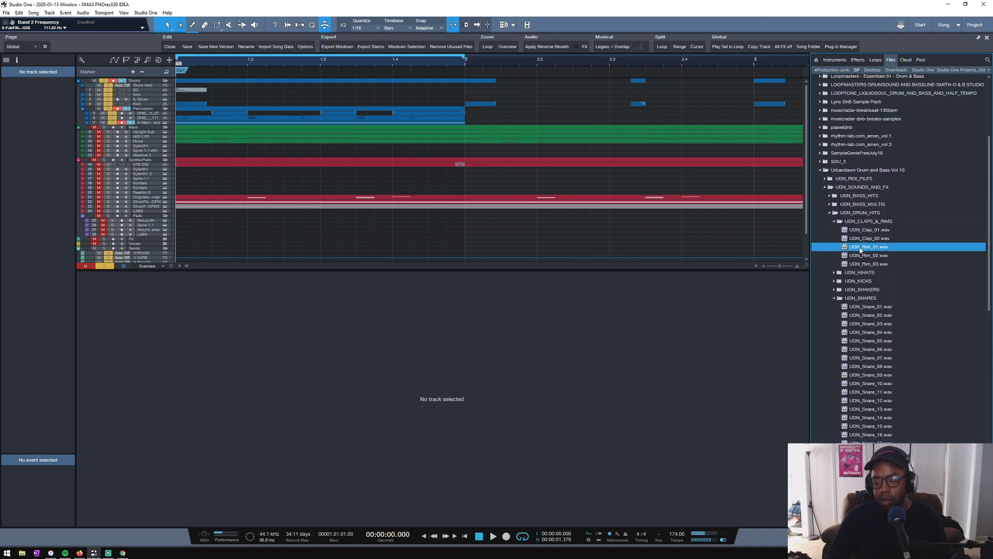
left_click(861, 256)
left_click(861, 264)
left_click(863, 229)
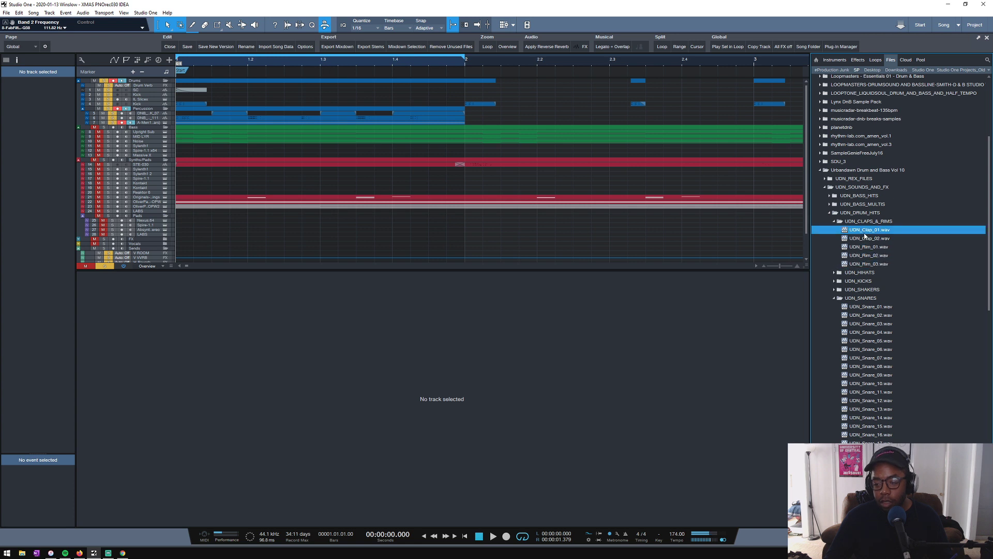
left_click(866, 235)
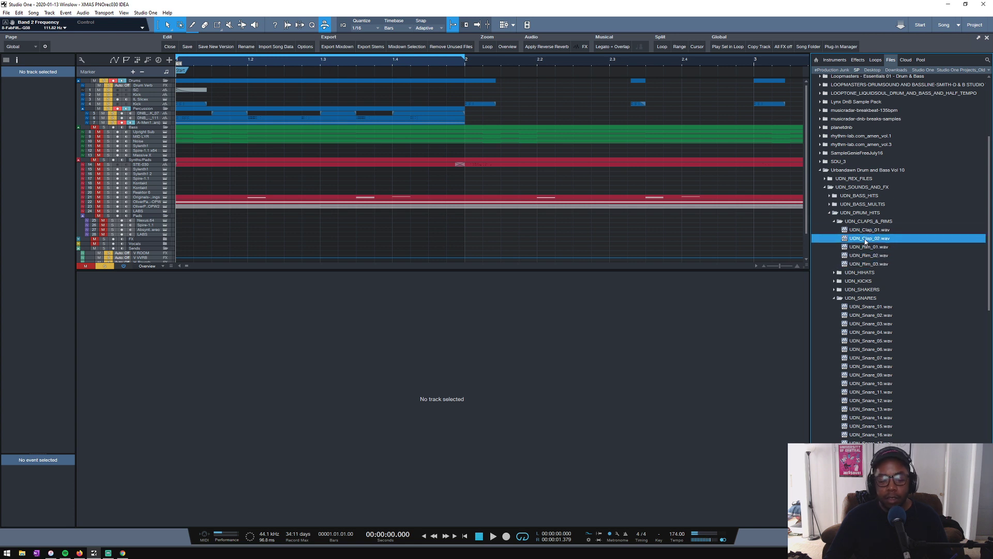
- Add UDN_Clap_02 to the Drums folder at 1.2, place a duplicate at 1.3.3, and play the loop
left_click_drag(865, 240, 254, 108)
key("d")
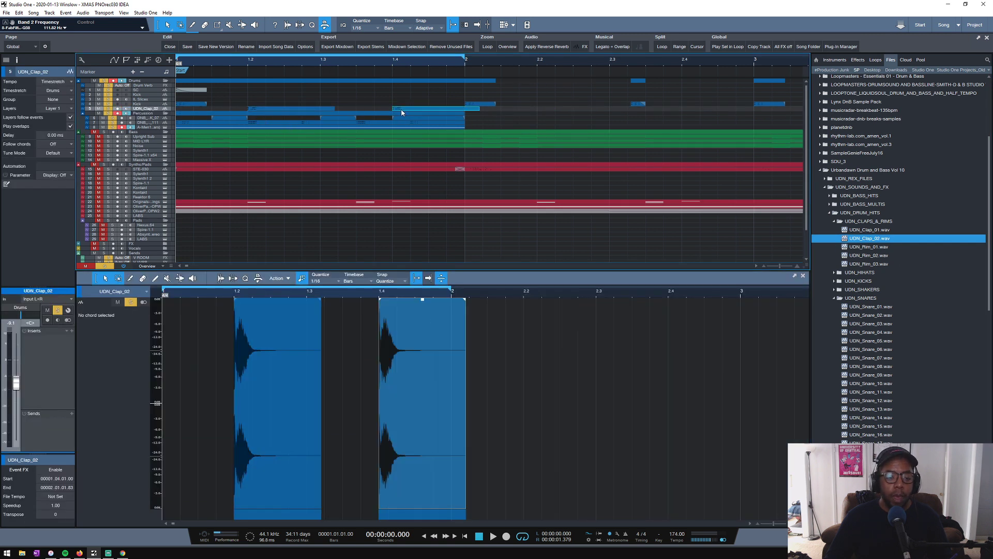
left_click_drag(402, 112, 365, 112)
key("space")
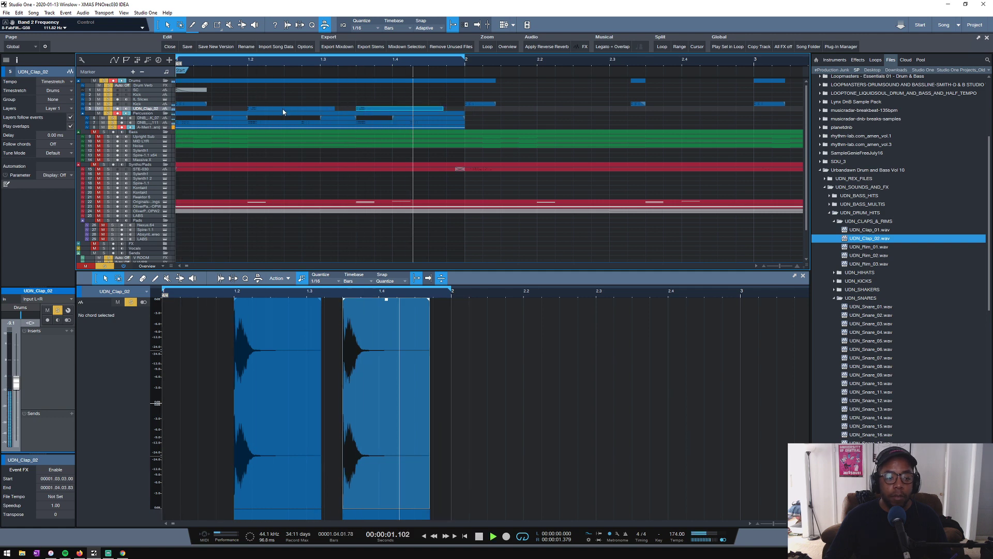
- Enlarge the tracks in the arrangement and solo only the Kick with the UDN_Clap_02 track
scroll(214, 108, "up", 2)
scroll(214, 105, "down", 1)
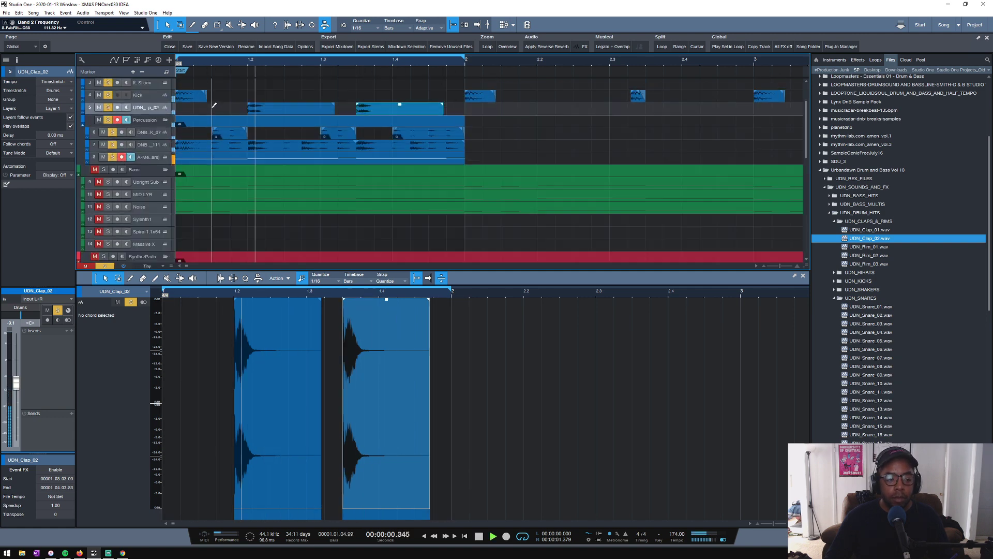
scroll(213, 107, "down", 1)
scroll(213, 107, "up", 1)
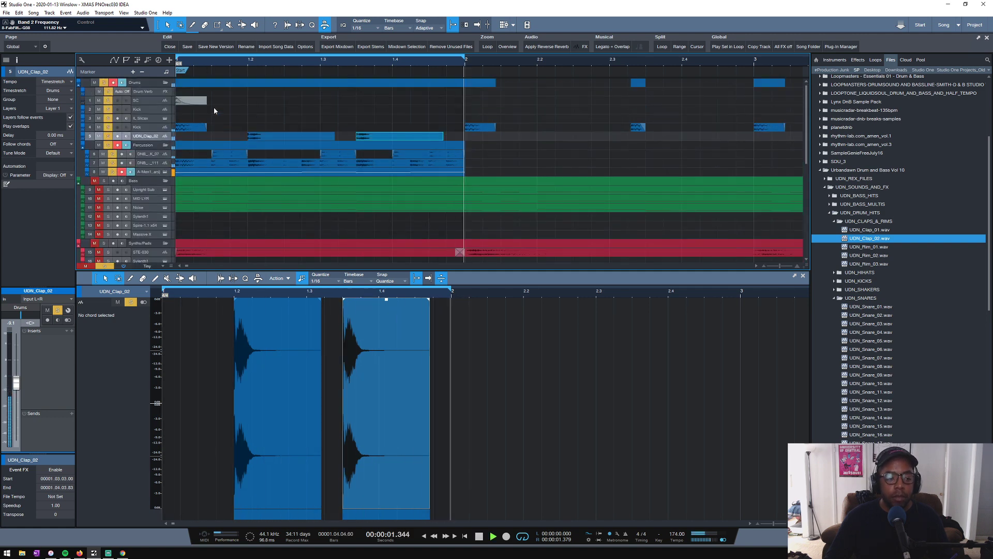
left_click(108, 135)
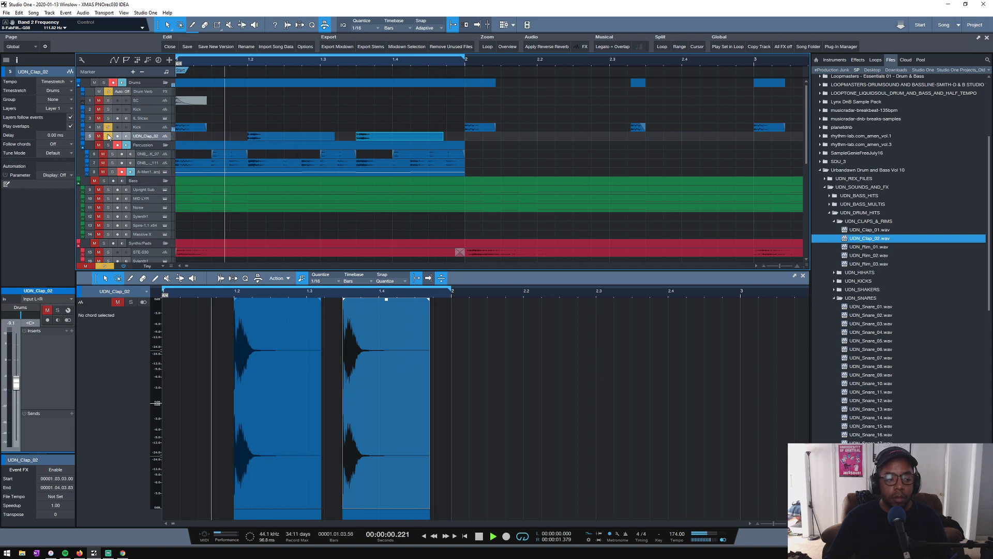
- Make the Kick track taller and give its first event an exponential fade-out
left_click(480, 126)
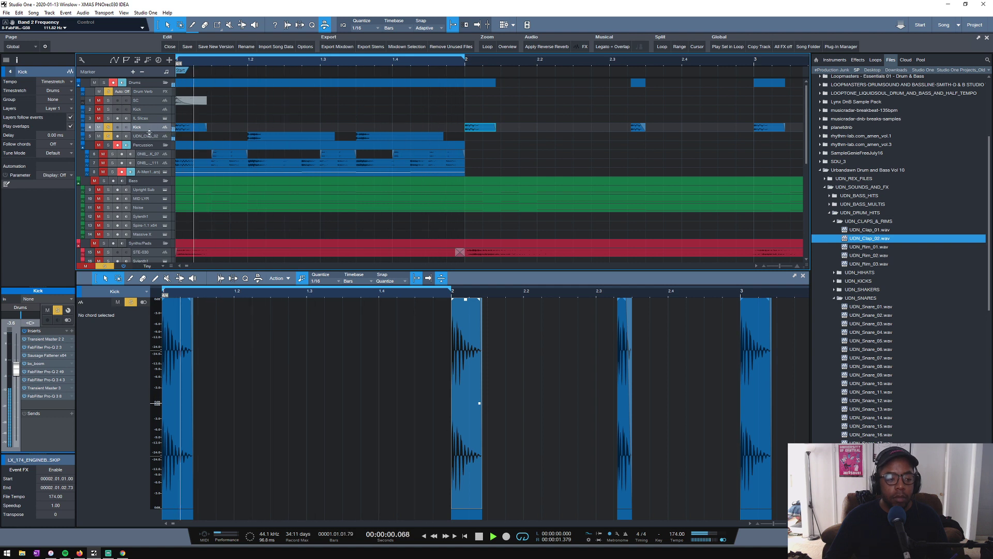
left_click_drag(149, 133, 149, 166)
key("space")
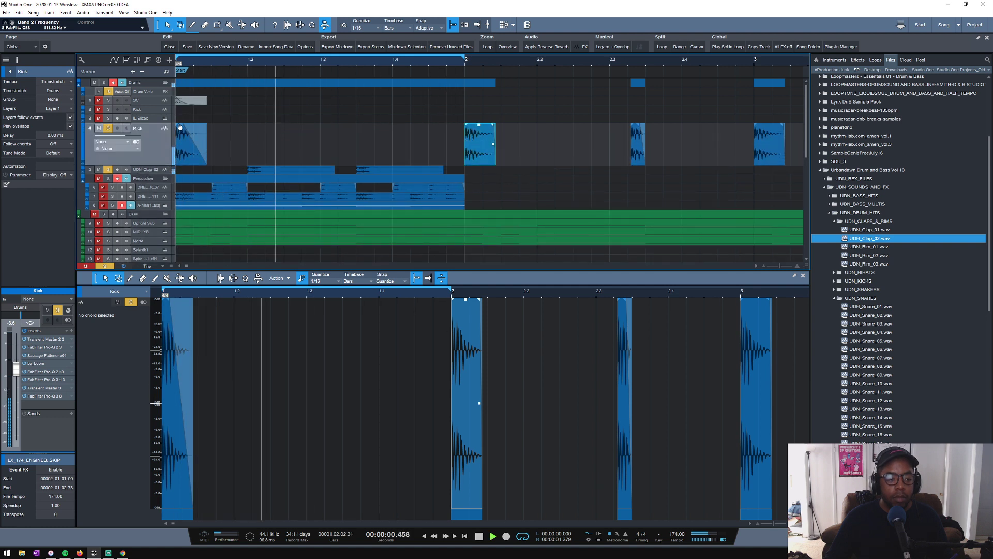
left_click_drag(193, 146, 190, 151)
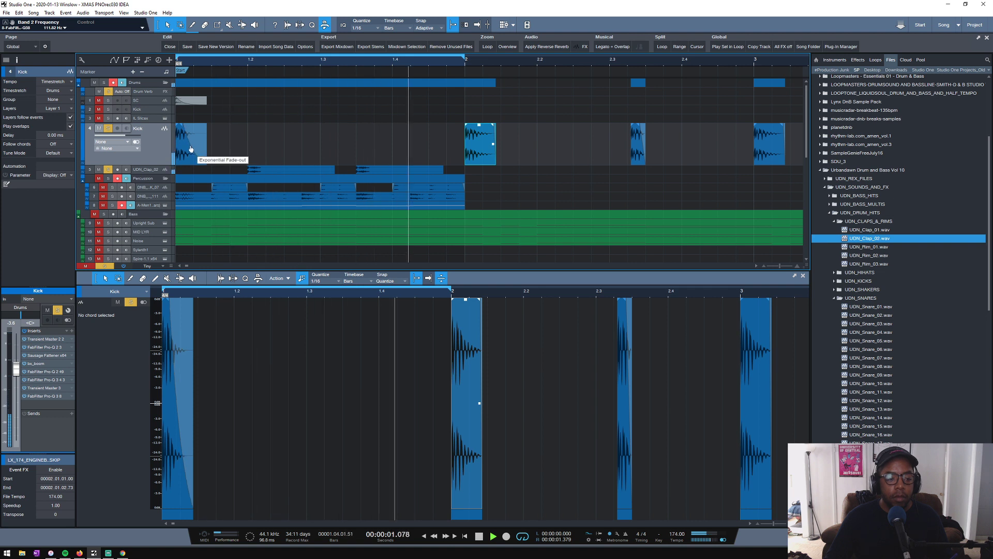
- Set the UDN_Clap_02 track's volume to -6.4 dB while playing the loop with the kick
left_click(152, 170)
key("space")
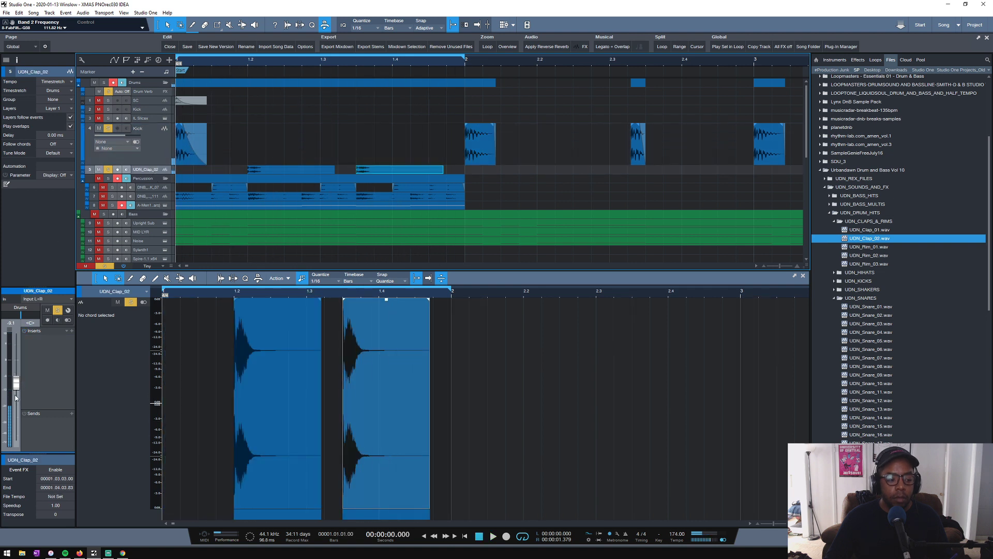
key("space")
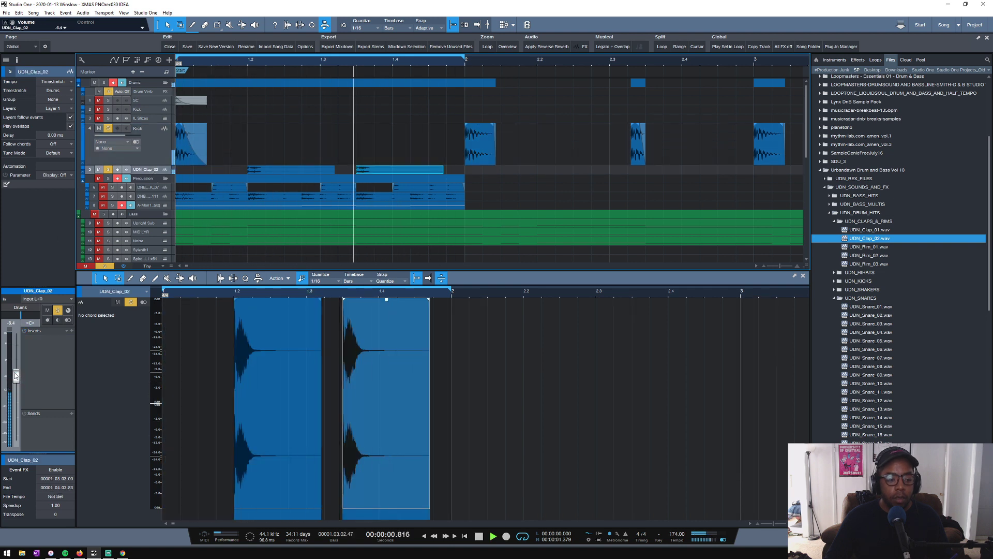
key("space")
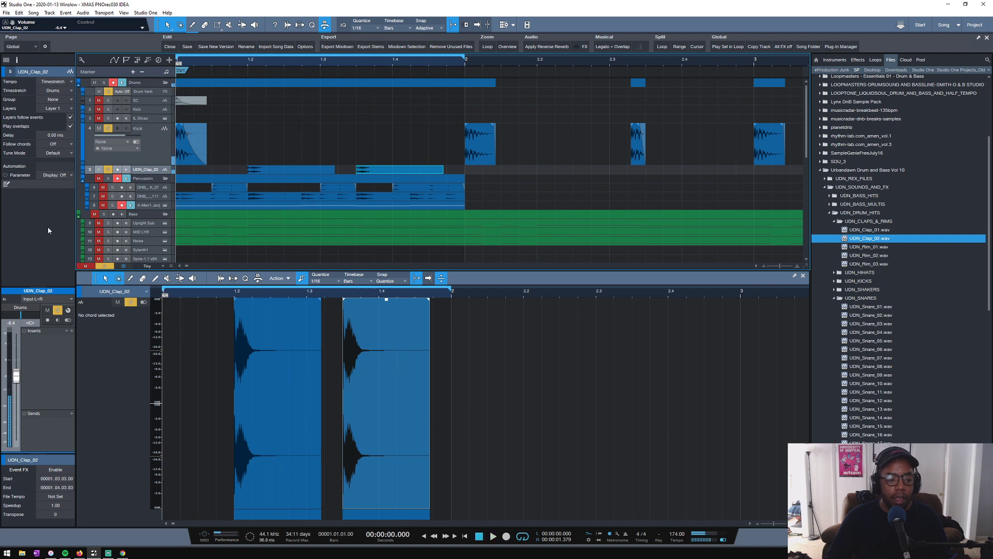
- Insert FabFilter Pro-Q 3 on the UDN_Clap_02 track, add a 12 dB/oct low cut at about 302 Hz, and play the loop
left_click(71, 330)
left_click(109, 107)
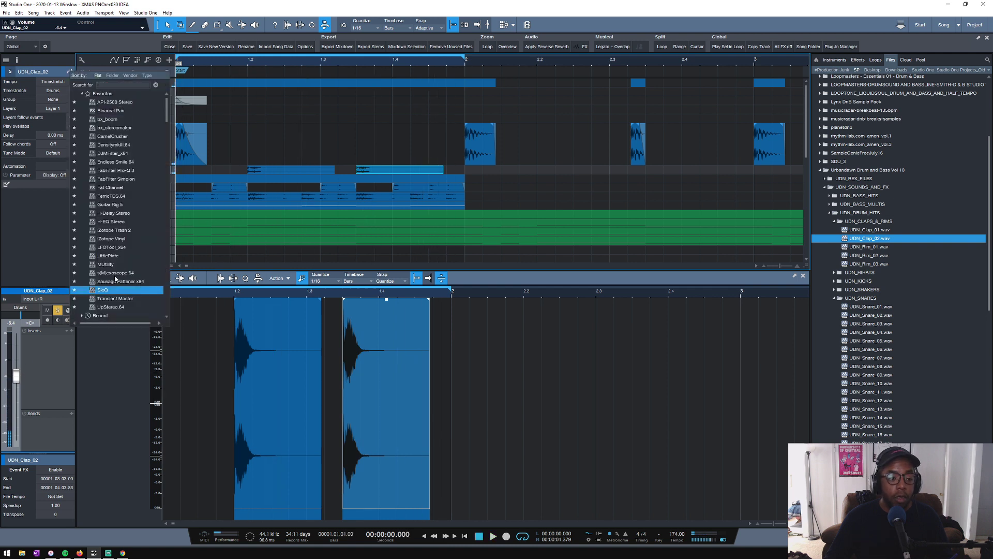
left_click(119, 174)
left_click_drag(318, 274, 456, 274)
key("space")
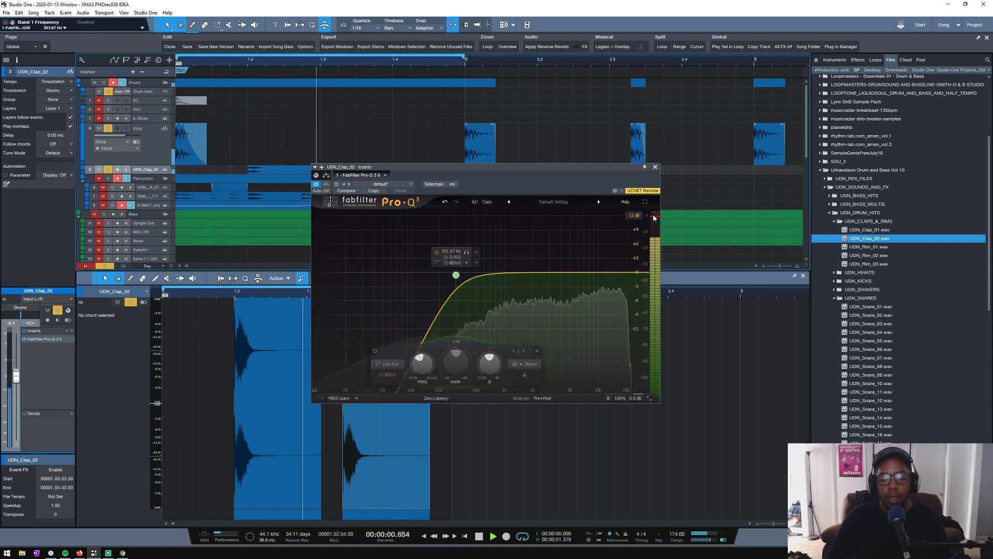
key("space")
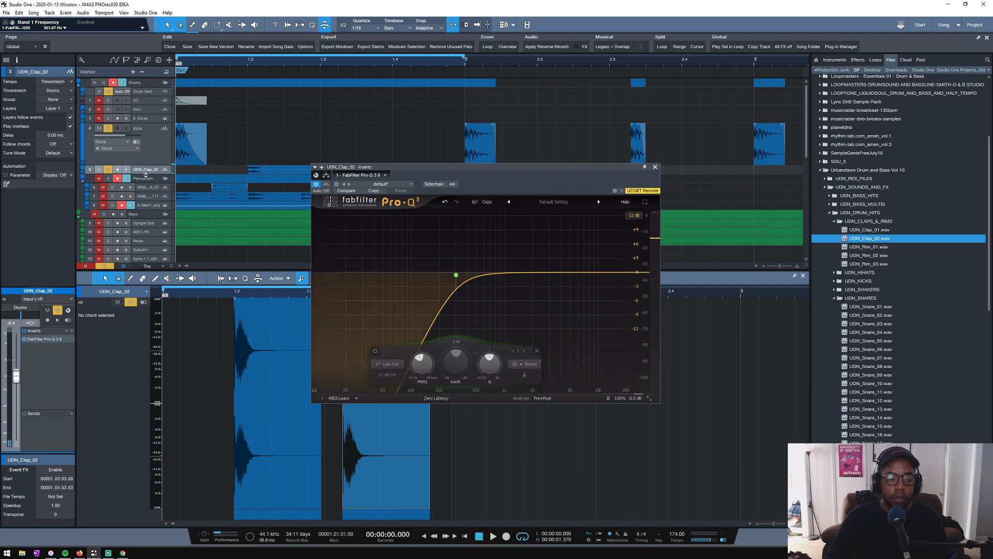
- Lower the event volume of both claps slightly, close the EQ, and make the UDN_Clap_02 track taller
left_click_drag(145, 174, 365, 210)
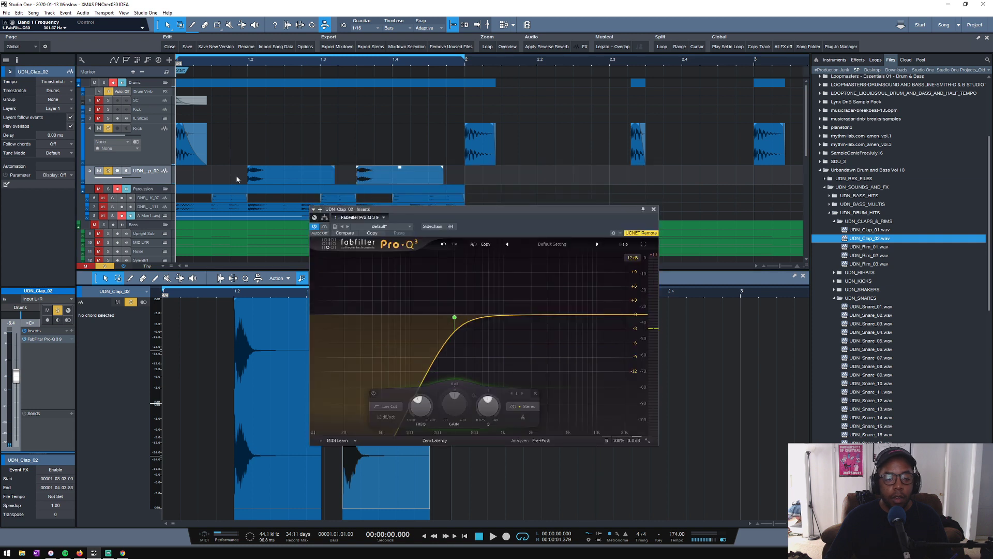
left_click_drag(237, 179, 400, 172)
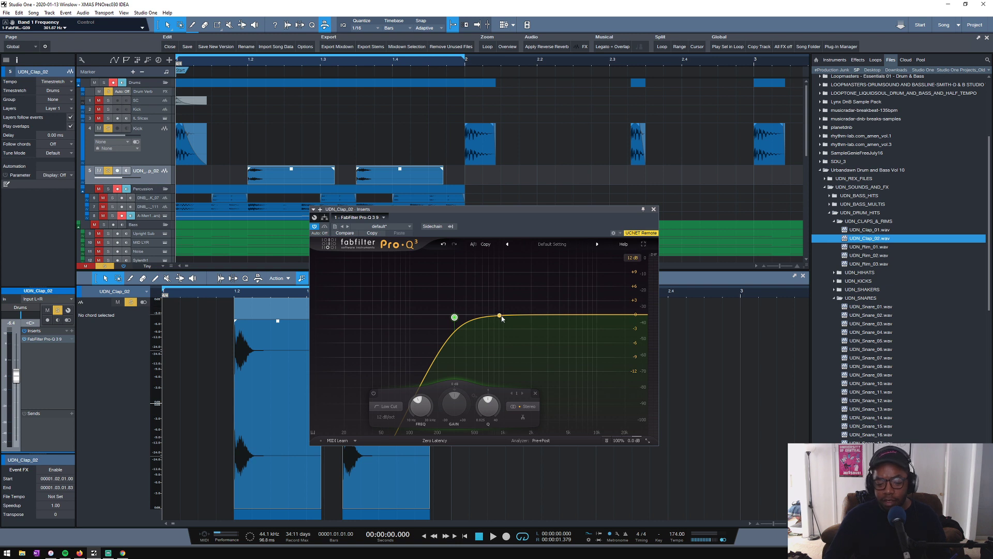
left_click(654, 209)
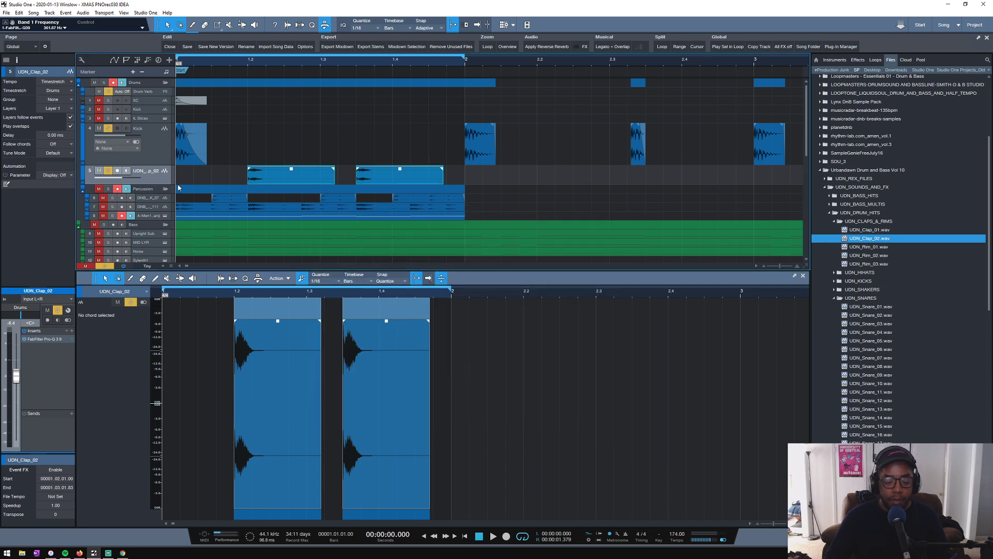
left_click_drag(143, 184, 142, 238)
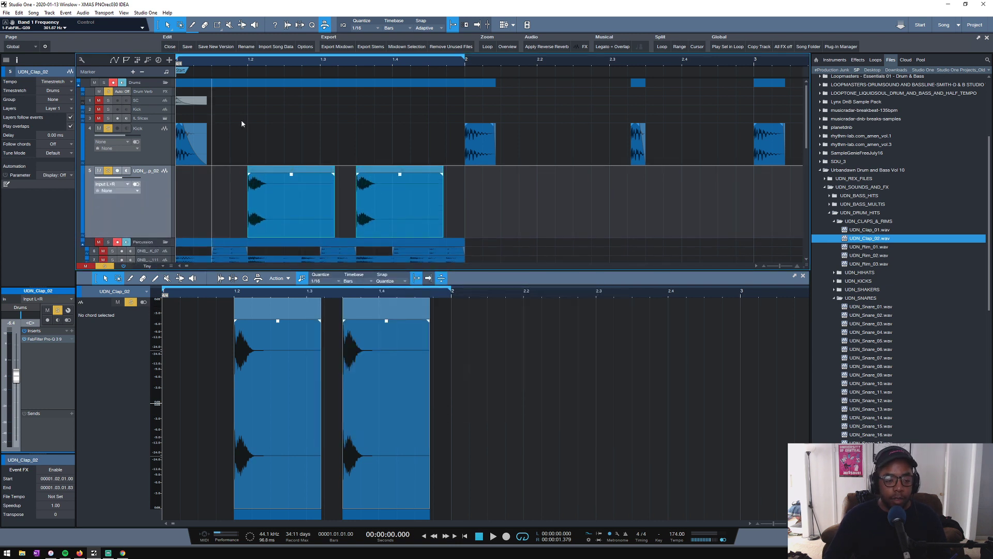
- Set the UDN_Clap_02 track's volume to -4.7 dB while playing the loop
left_click(244, 64)
key("space")
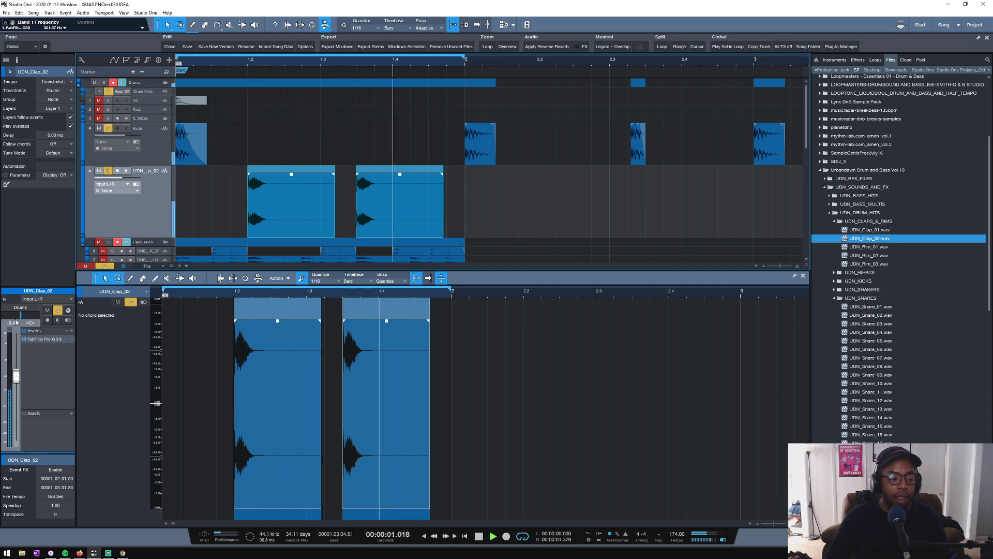
left_click_drag(16, 376, 16, 369)
key("space")
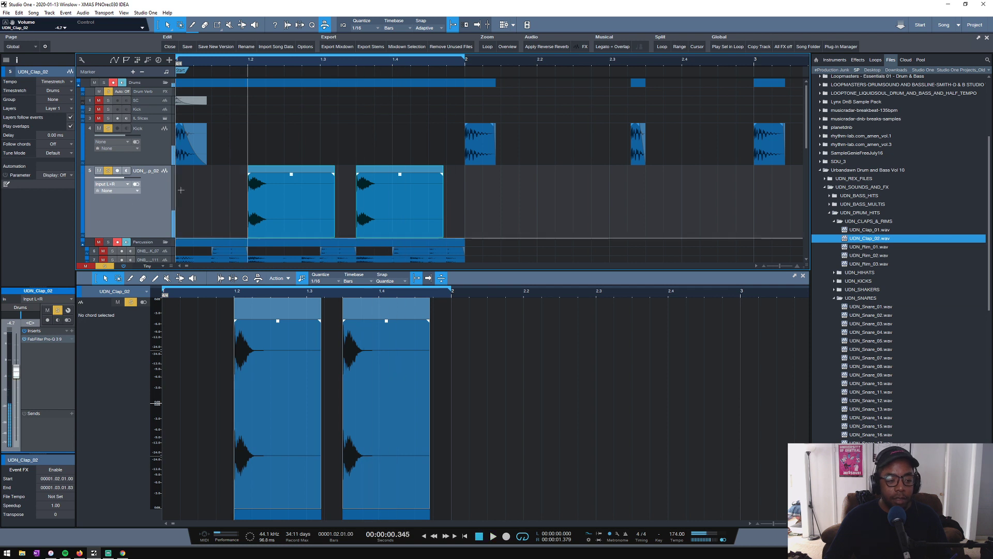
- Reduce the track heights, clear the solos on Kick and UDN_Clap_02, and play the loop with all the drums
scroll(216, 184, "down", 1)
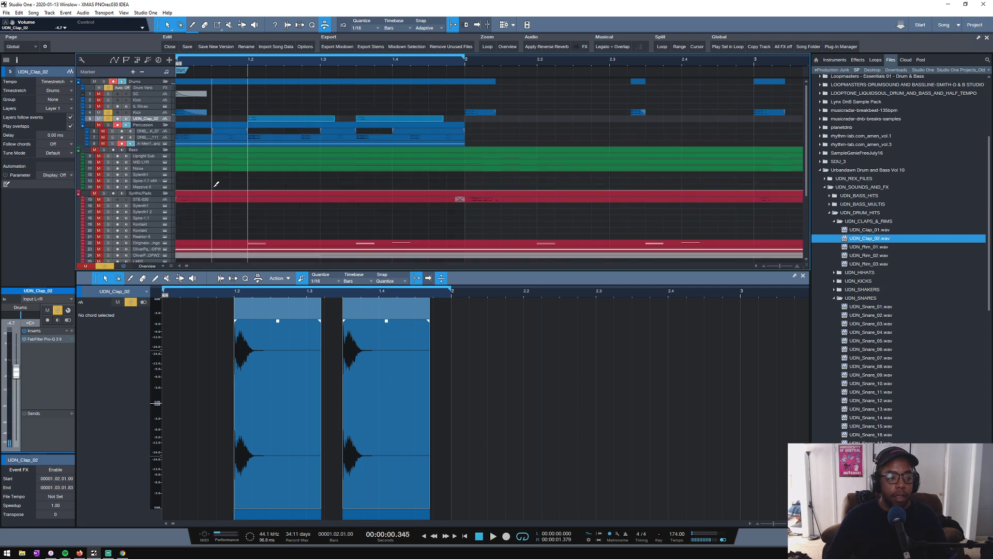
left_click(109, 113)
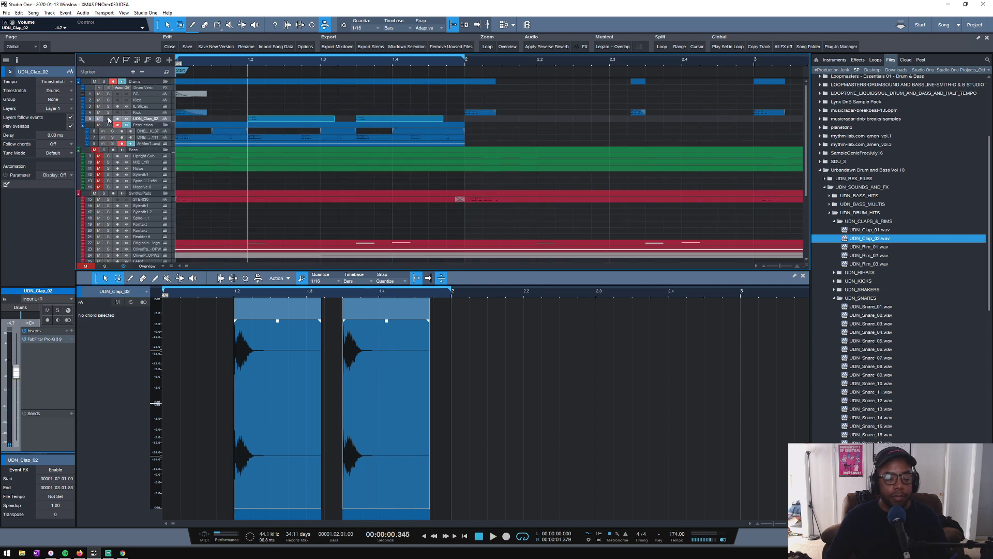
left_click(103, 150)
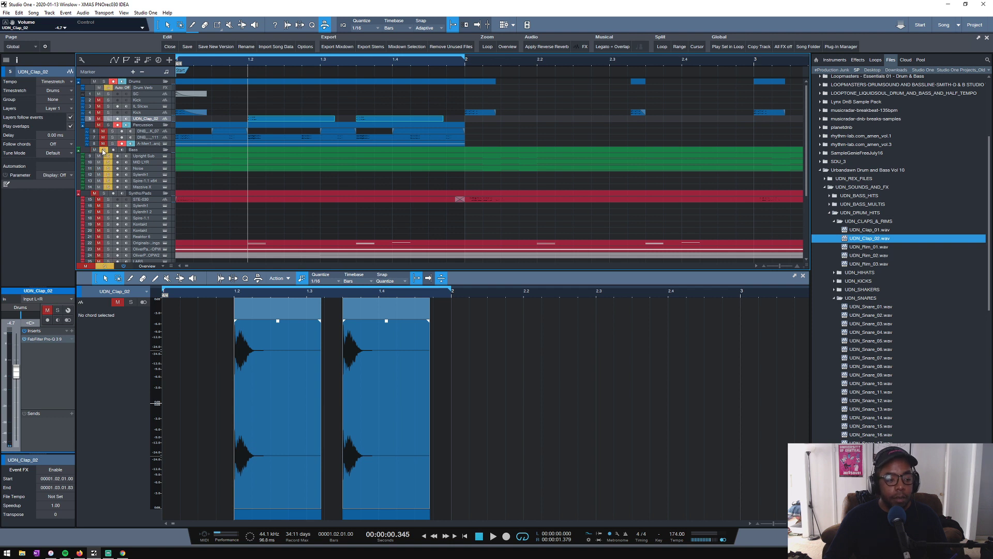
left_click(103, 150)
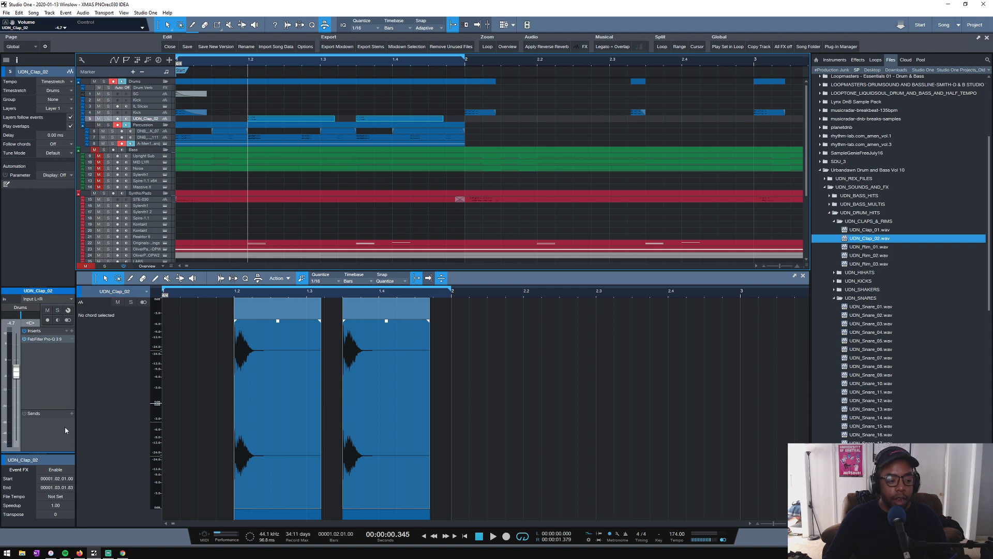
left_click(86, 266)
key("space")
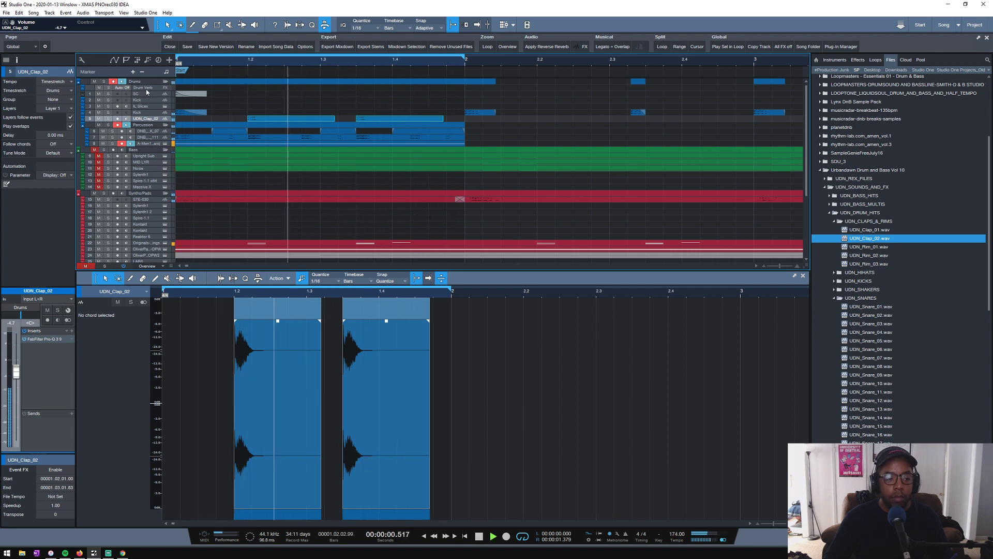
key("space")
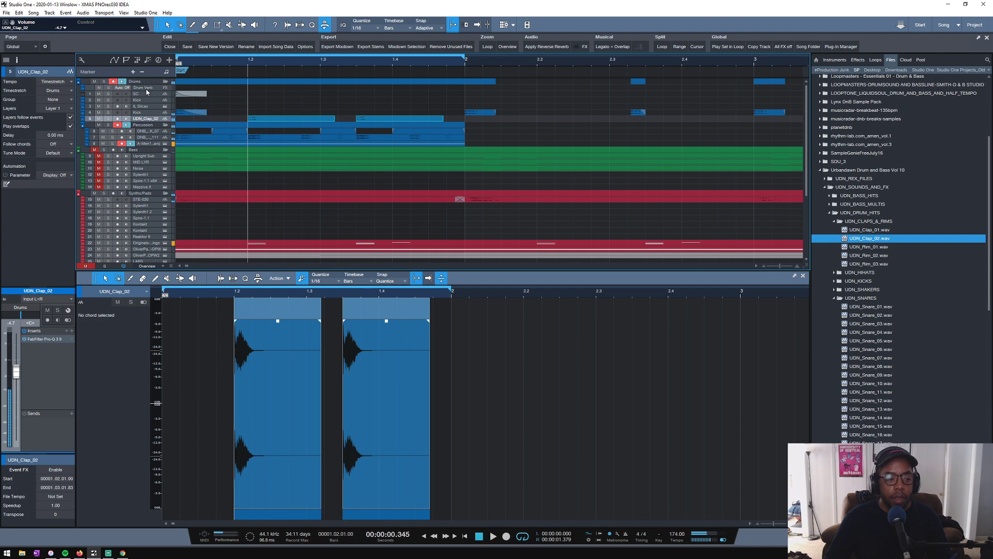
- Replace the Open AIR reverb on the Drum Verb channel with LittlePlate
left_click(144, 88)
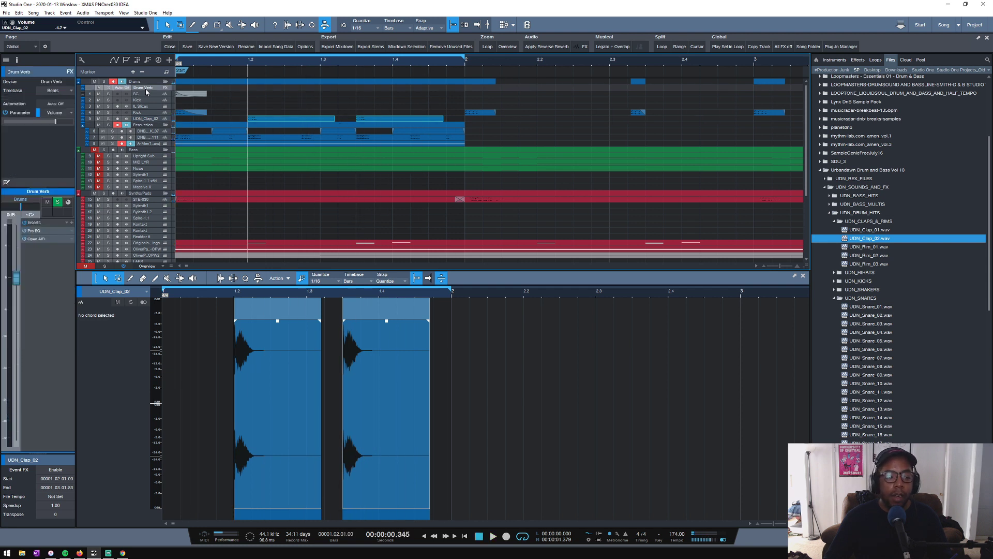
right_click(49, 240)
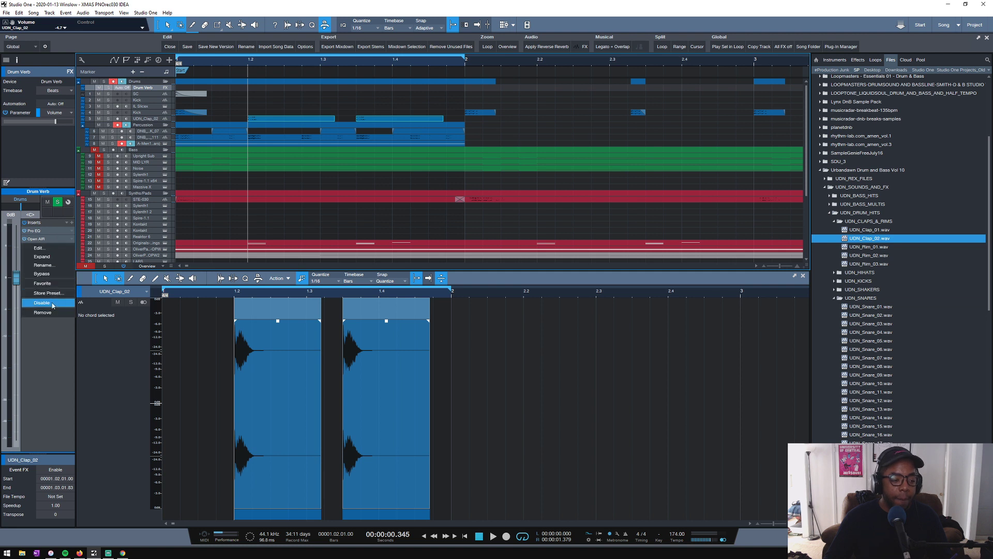
left_click(52, 315)
left_click(71, 222)
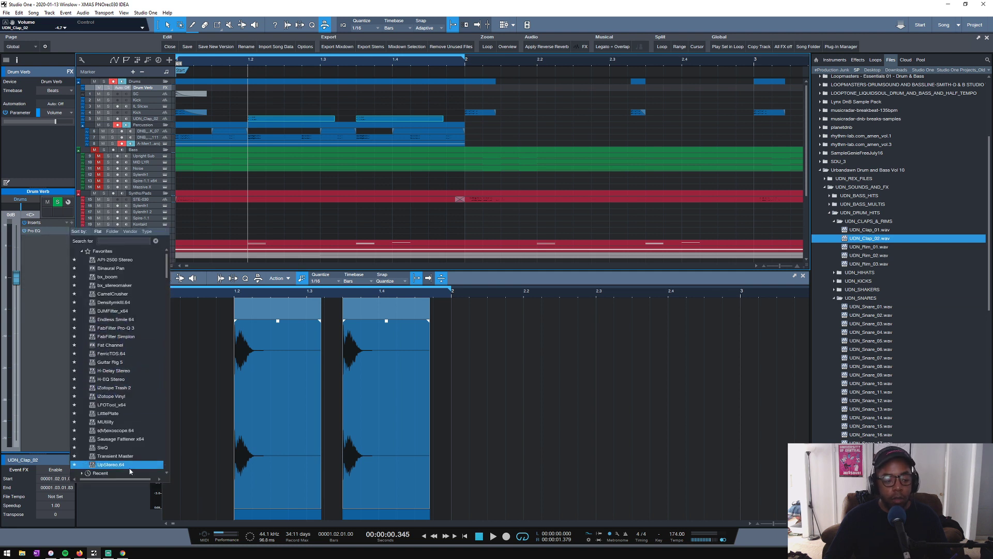
left_click(119, 412)
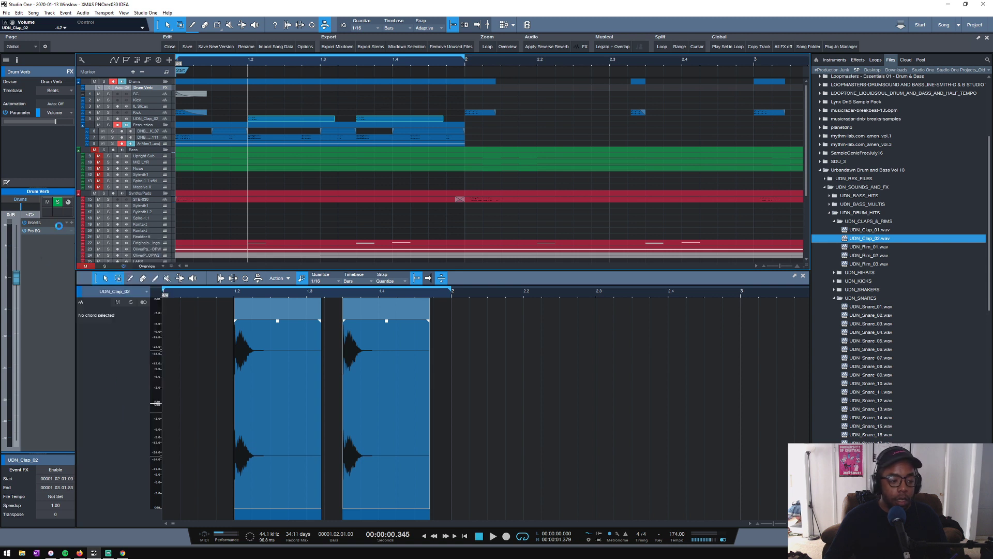
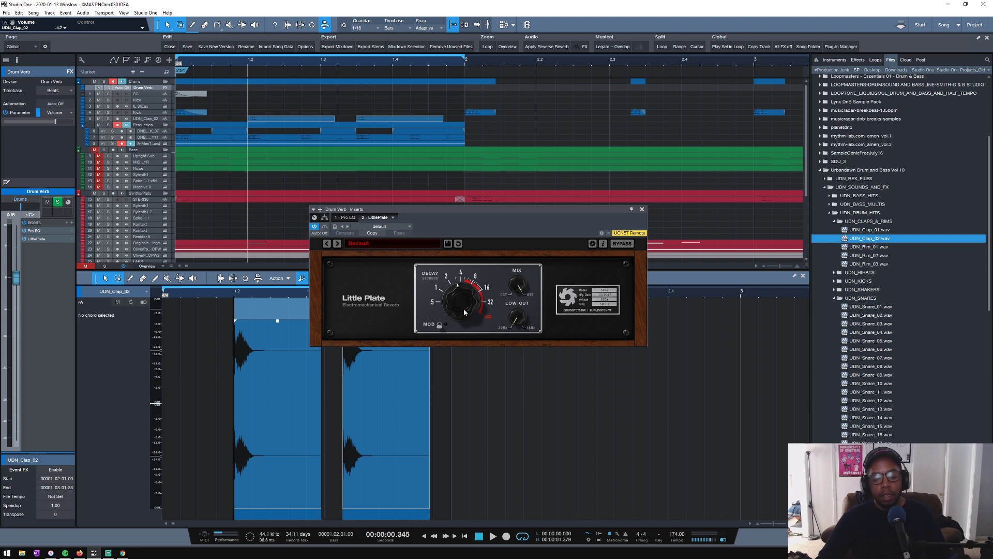
- Play the drum loop, solo the UDN_Clap_02 track and select it for channel editing
key("space")
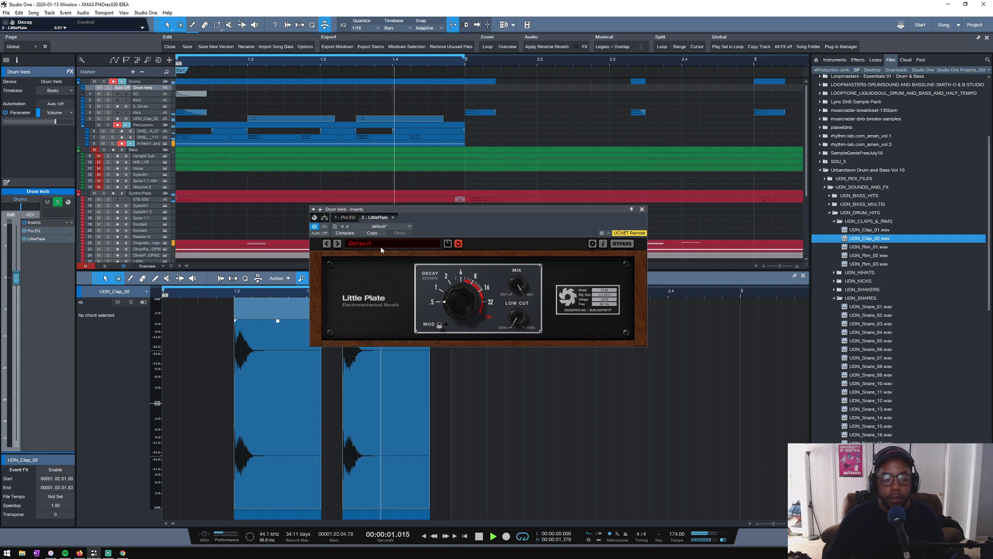
left_click(108, 119)
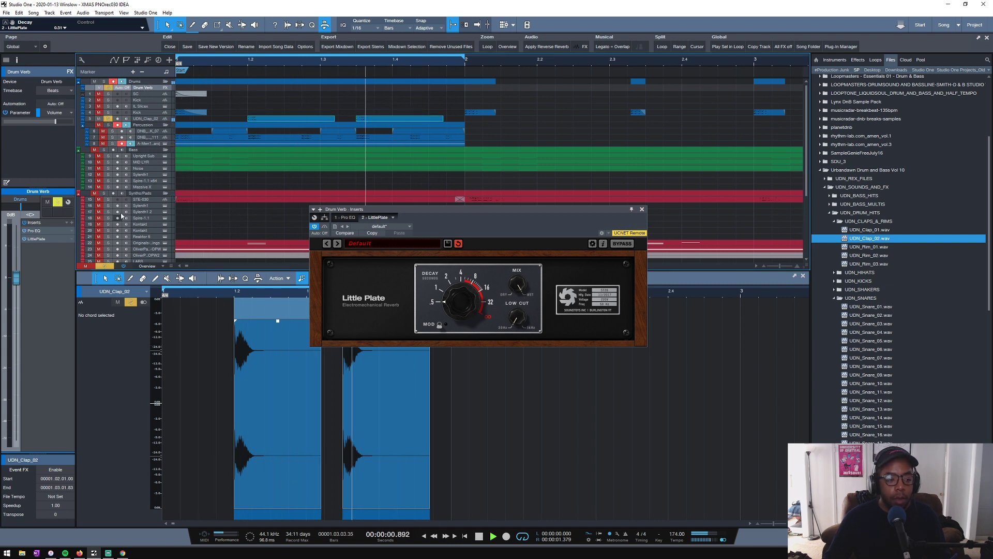
left_click(148, 119)
key("space")
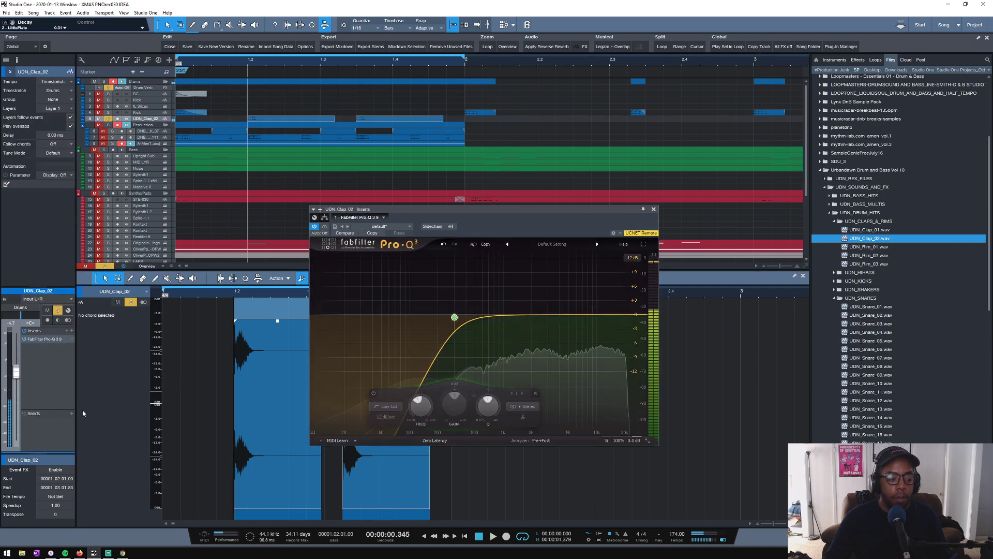
- Add a Drum Verb send to UDN_Clap_02 and set its send level to about -16.7 dB during playback
left_click(72, 413)
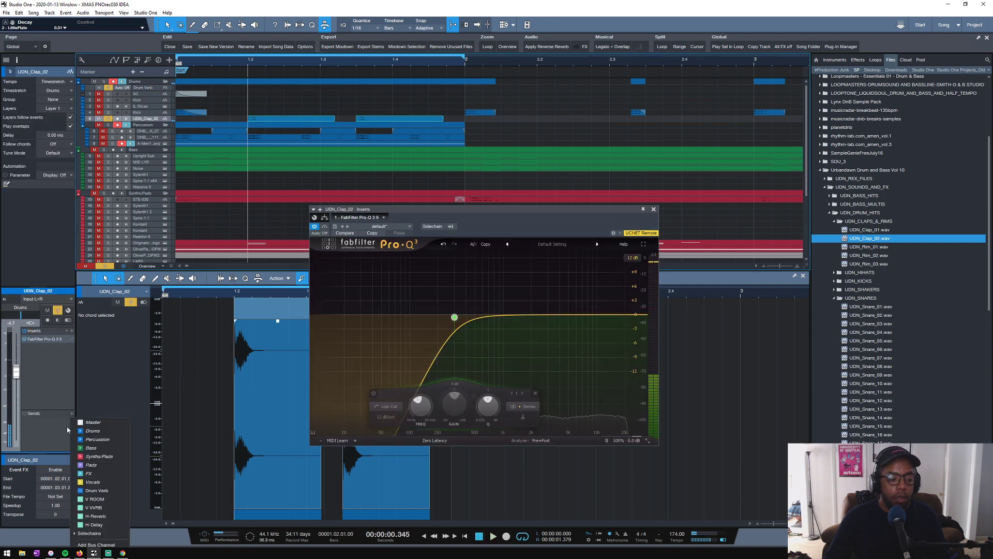
left_click(97, 491)
key("space")
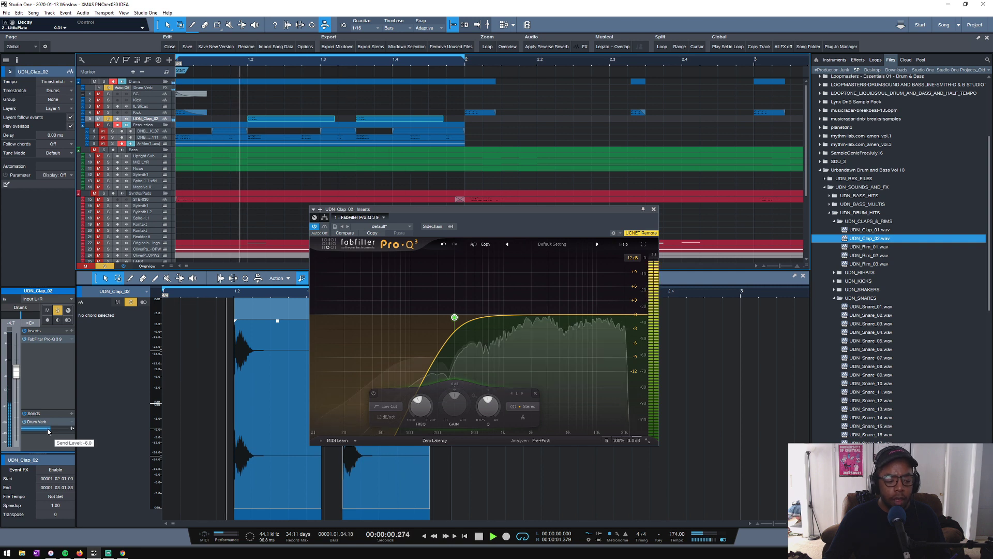
mouse_move(48, 431)
left_mouse_down()
mouse_move(58, 432)
mouse_move(42, 432)
left_mouse_up()
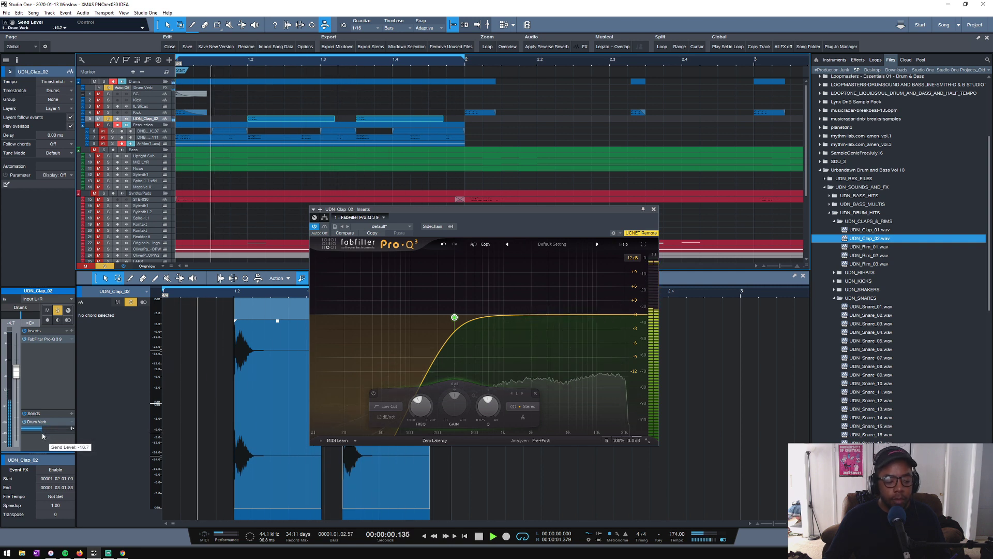
- Lower the LittlePlate low cut on the Drum Verb channel to about 324 Hz and close the reverb
left_click(165, 88)
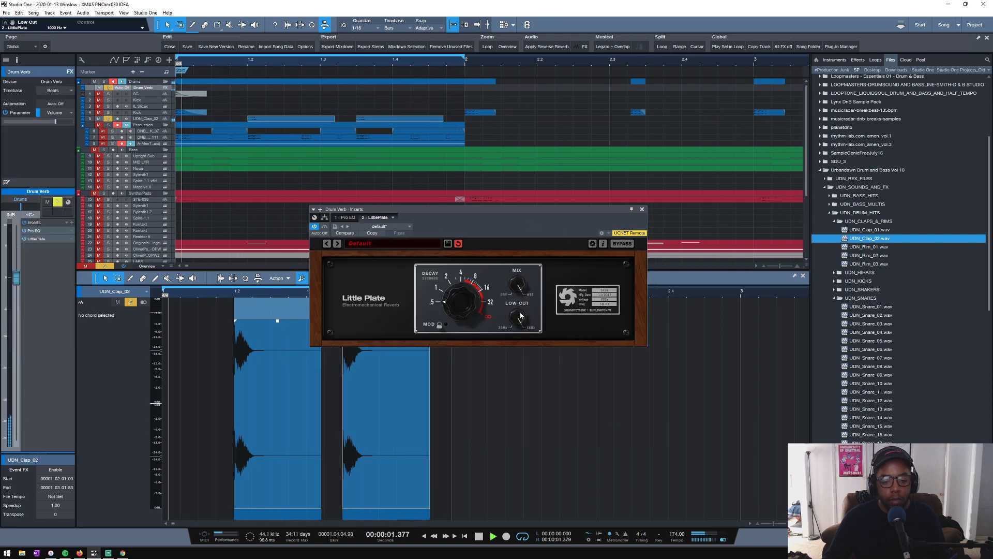
left_click_drag(517, 316, 517, 324)
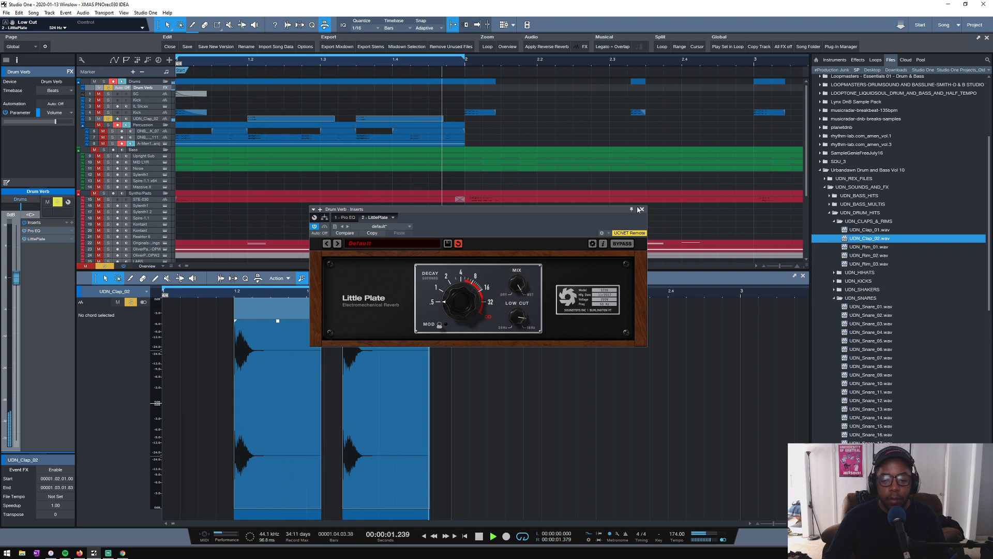
left_click(29, 236)
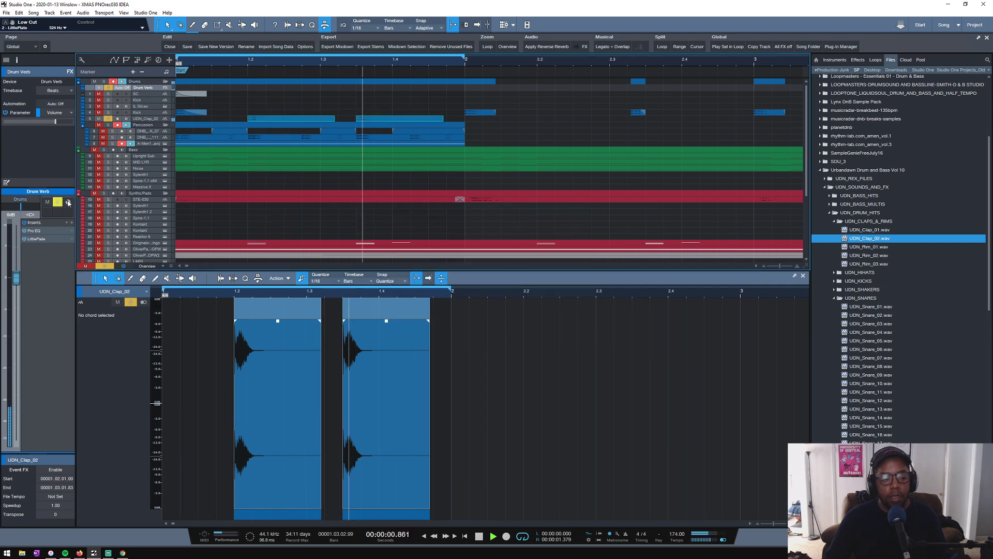
- Shape the Drum Verb's Pro EQ with a slight mid cut, a high cut near 7.11 kHz and a low cut near 554 Hz
left_click(33, 230)
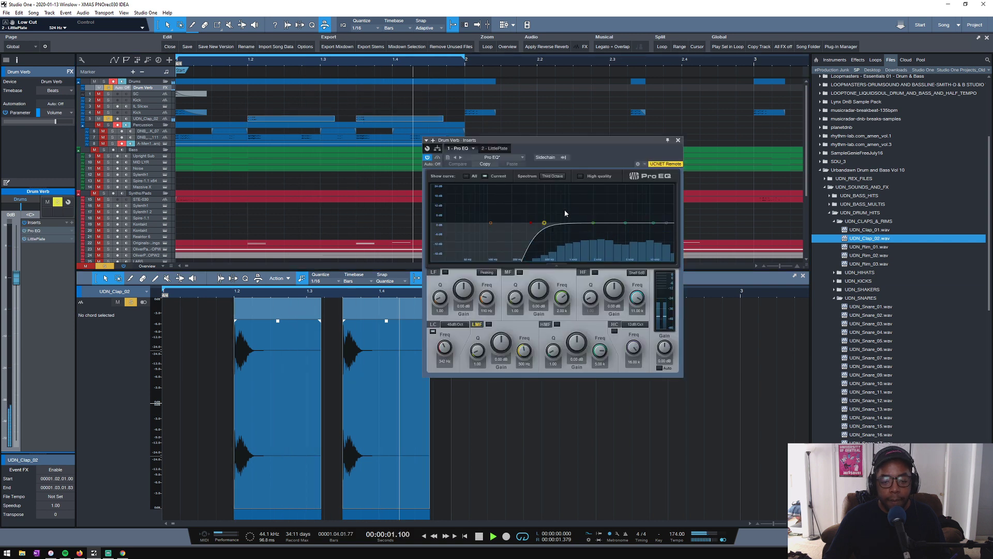
left_click_drag(593, 222, 588, 224)
left_click_drag(665, 223, 591, 227)
left_click_drag(531, 224, 549, 225)
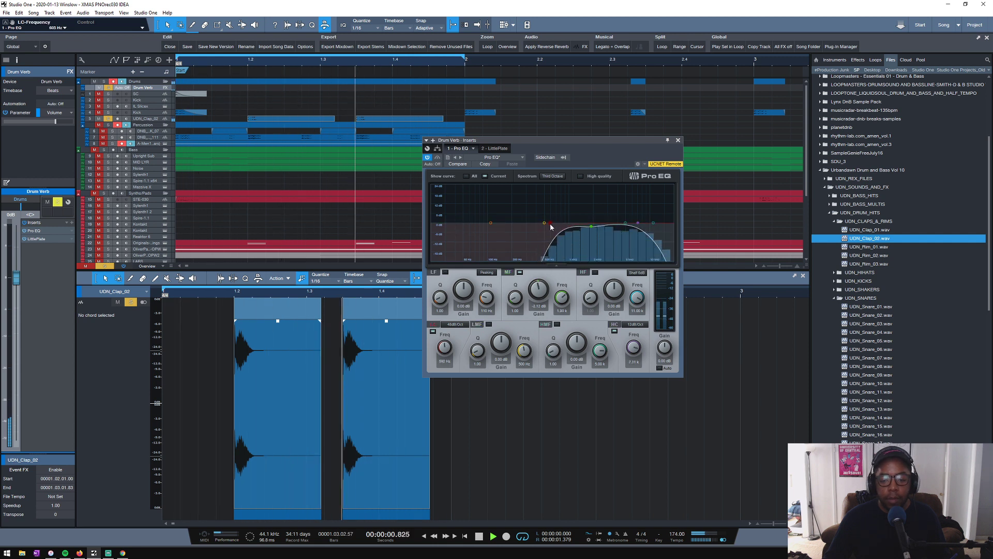
key("space")
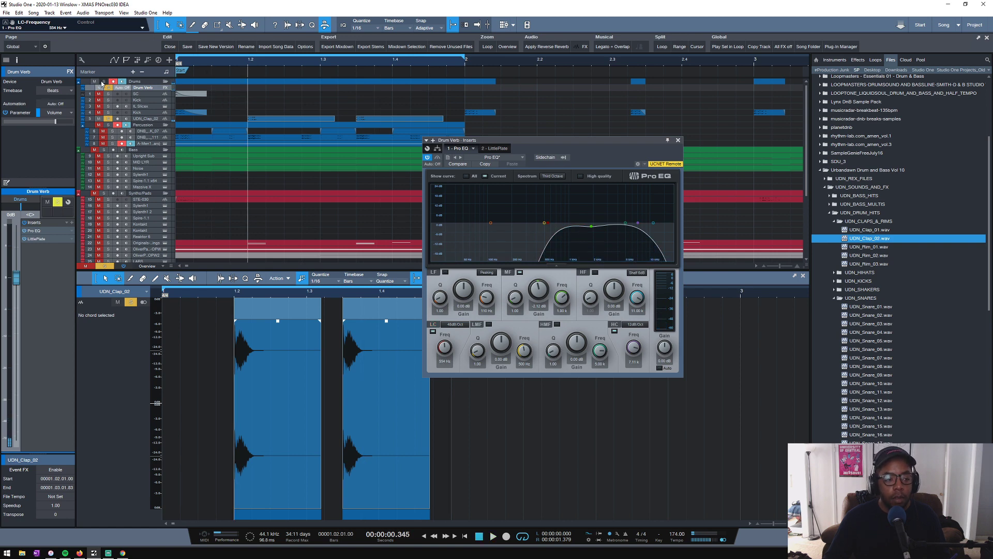
- Solo the Kick and add a Drum Verb send to it at a very low level of about -38.7 dB
left_click(141, 114)
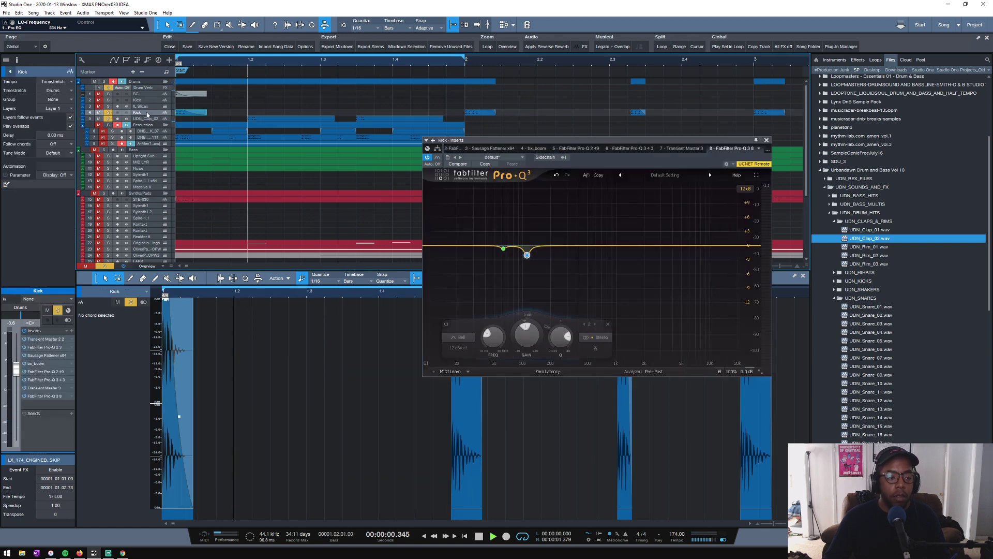
key("space")
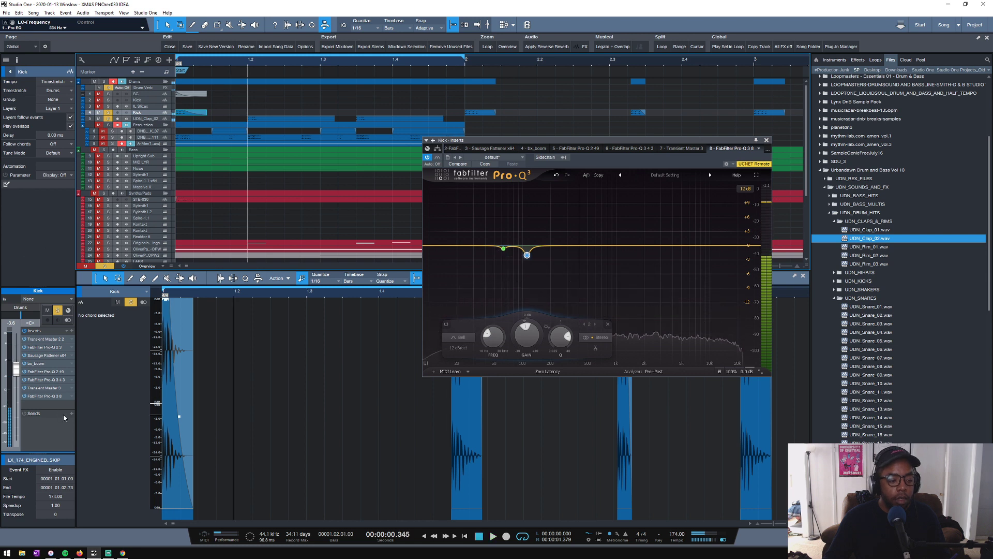
left_click(73, 414)
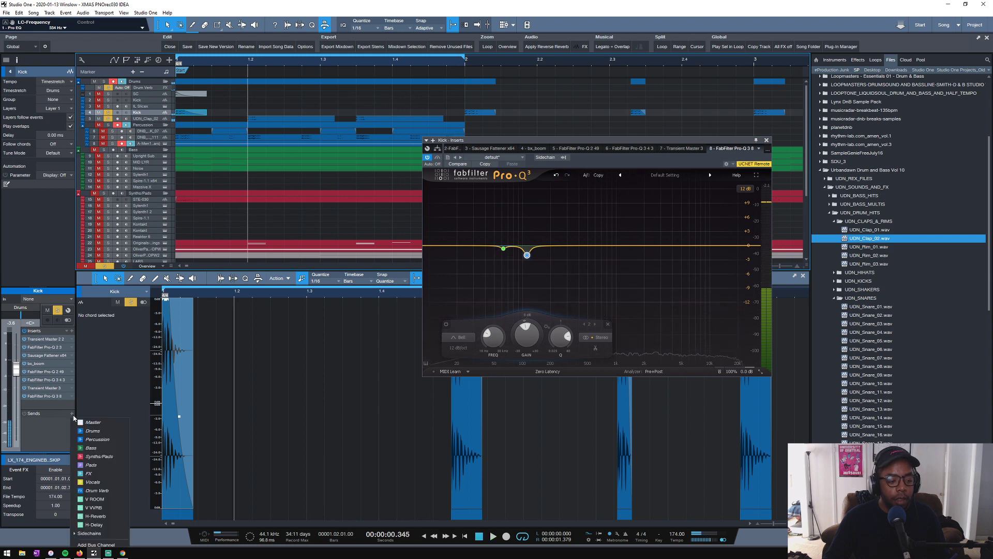
left_click(96, 491)
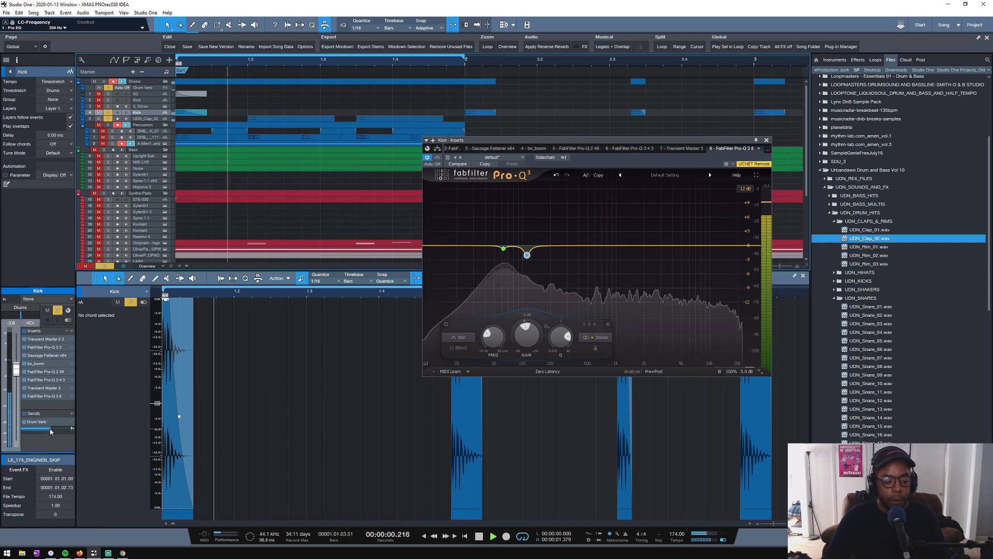
left_click_drag(55, 428, 36, 431)
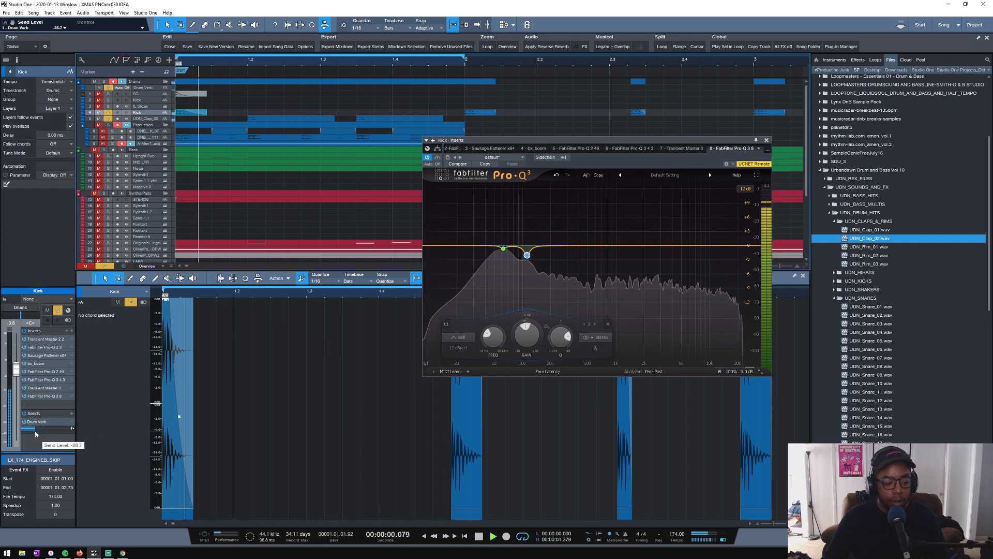
- Send the Percussion bus to Drum Verb at about -17 dB and clear the solos on Kick and UDN_Clap_02 while listening
left_click(137, 125)
left_click(72, 278)
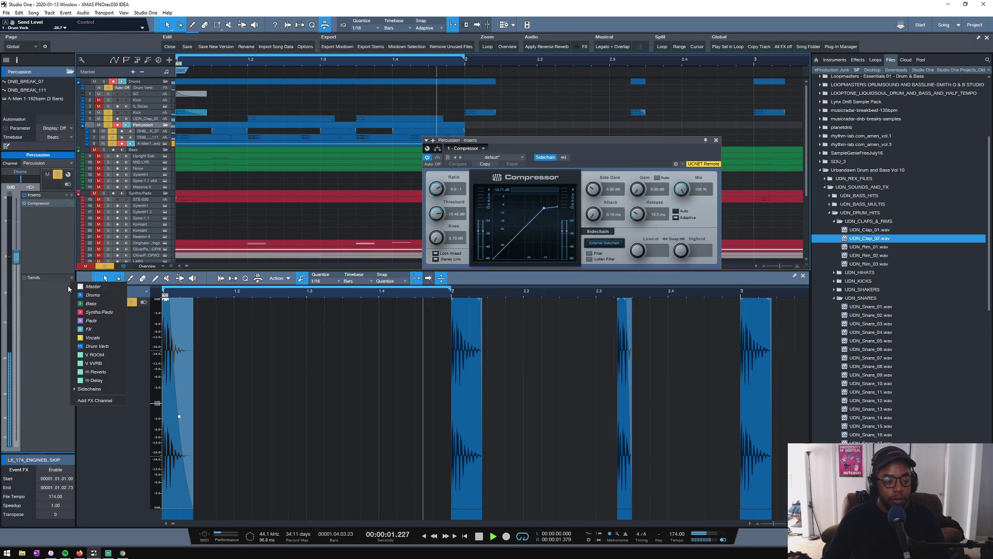
left_click(95, 346)
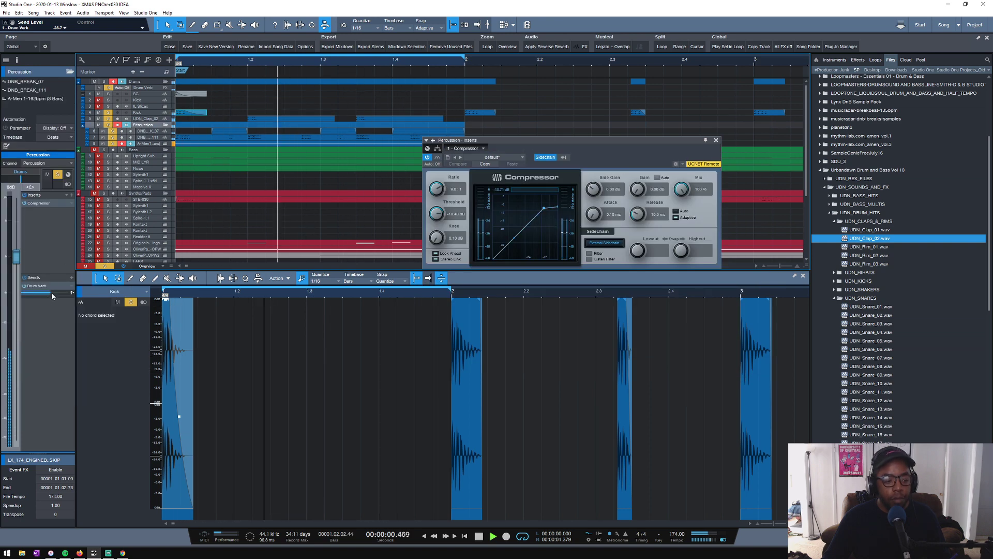
left_click_drag(52, 296, 57, 292)
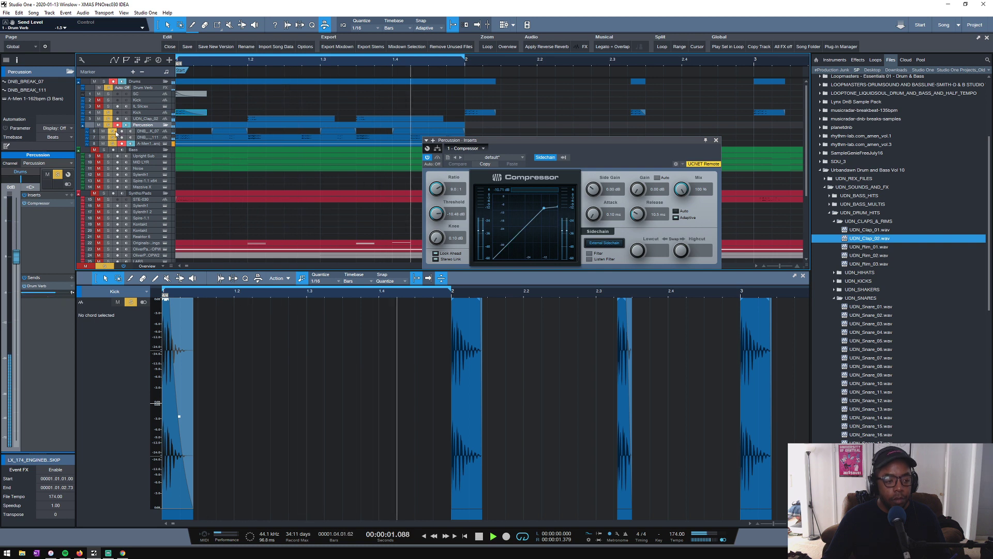
left_click_drag(108, 119, 108, 112)
left_click_drag(54, 294, 41, 298)
key("space")
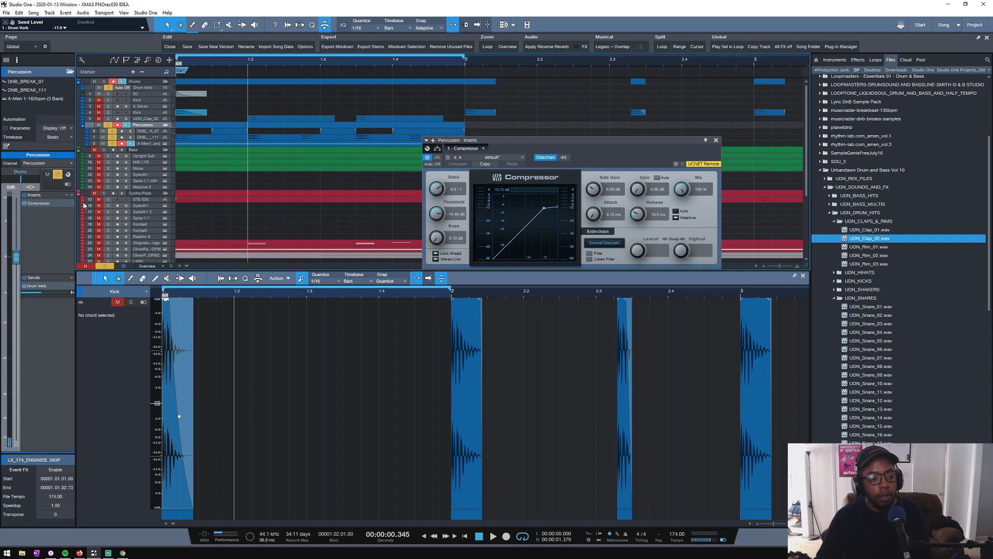
- Solo the Drums folder, close the Percussion compressor and reduce the track heights to fit more tracks
left_click(104, 82)
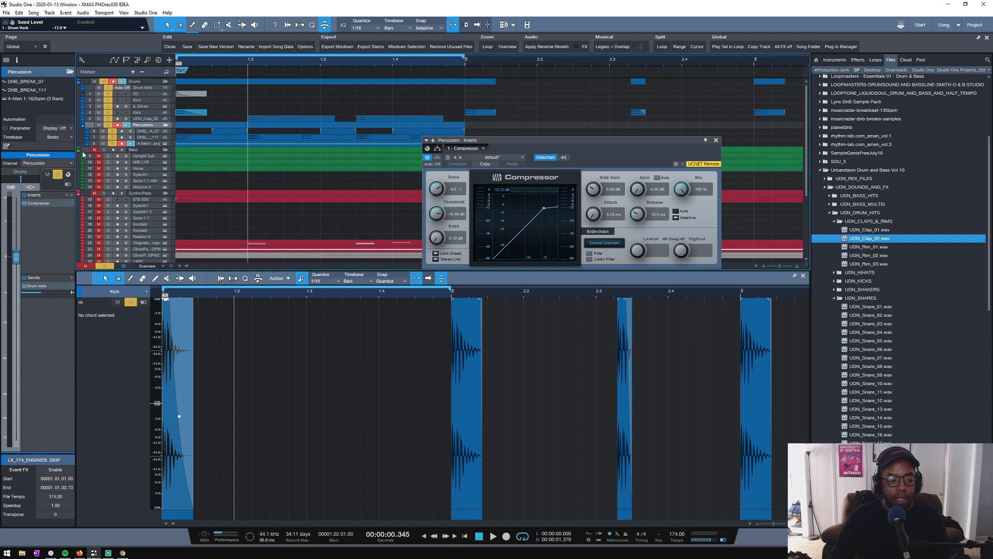
left_click(716, 141)
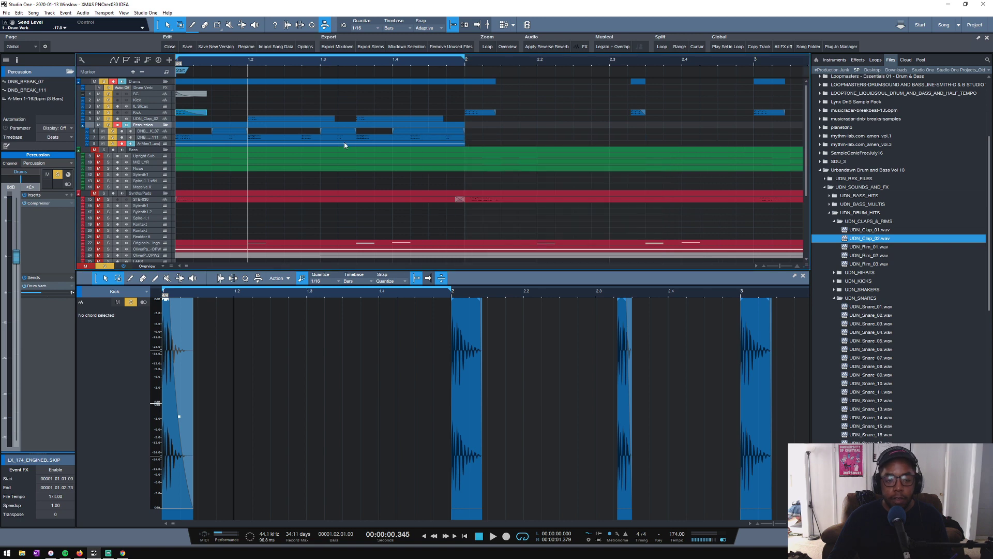
scroll(190, 136, "up", 2)
scroll(191, 133, "down", 2)
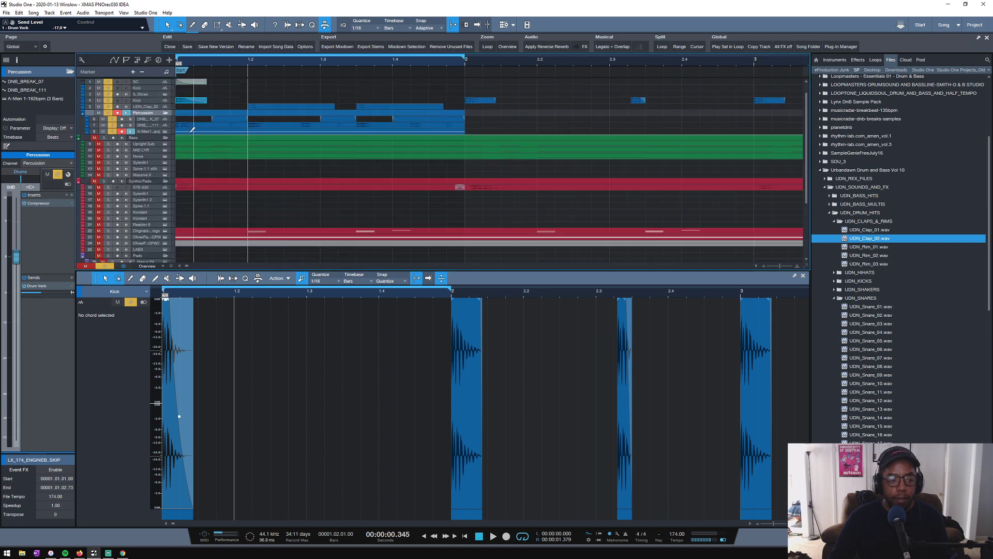
scroll(190, 128, "down", 1)
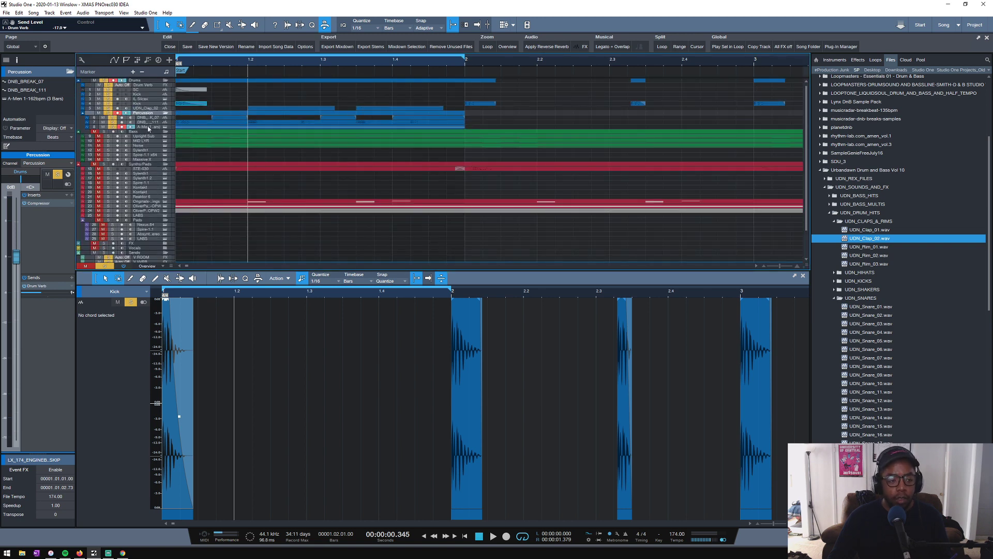
- Set the LittlePlate decay on the Drum Verb channel to about 0.30 and close the reverb
left_click(146, 86)
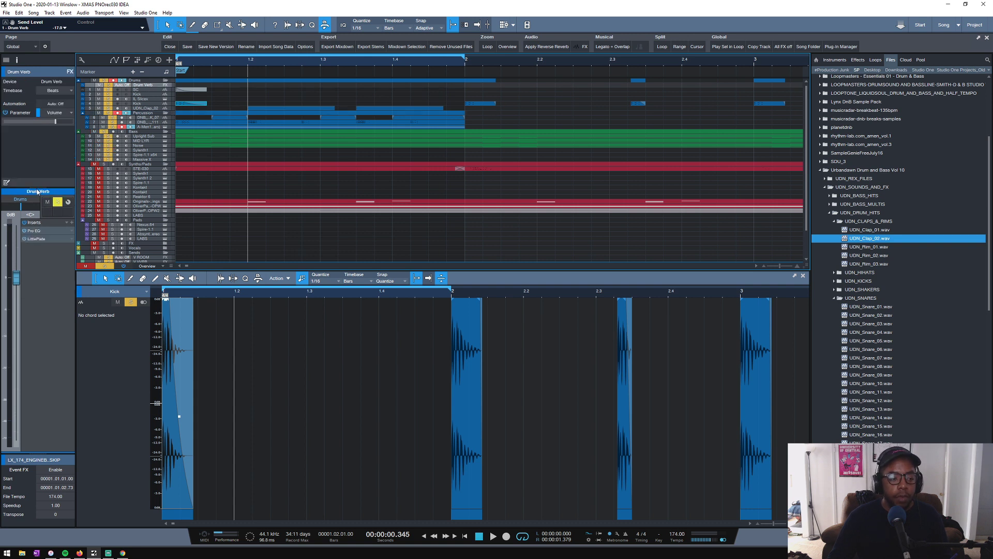
left_click(42, 240)
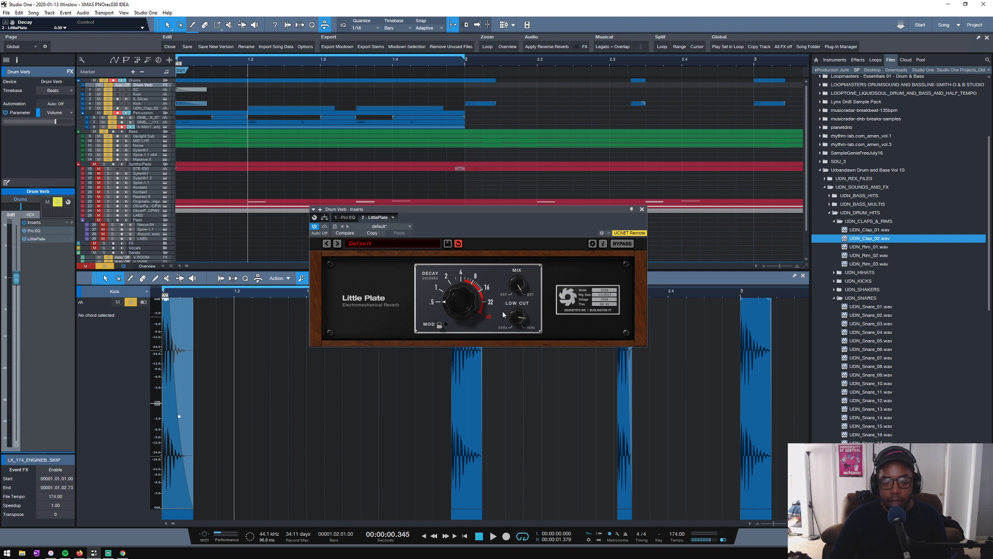
left_click(642, 210)
- Shrink the tracks to the overview height, clear all solos and play the loop to check the mix
scroll(176, 111, "up", 2)
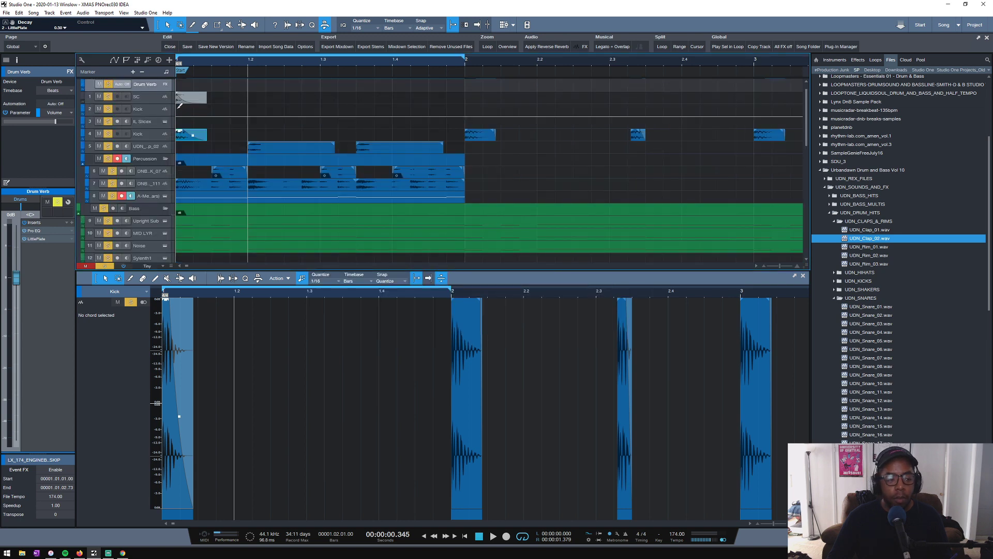
scroll(176, 111, "down", 1)
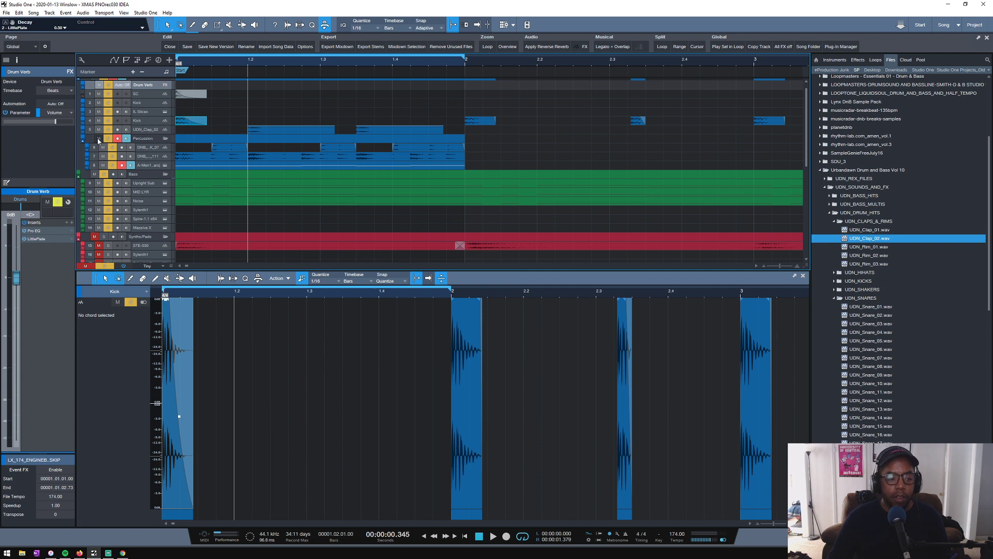
scroll(215, 189, "down", 2)
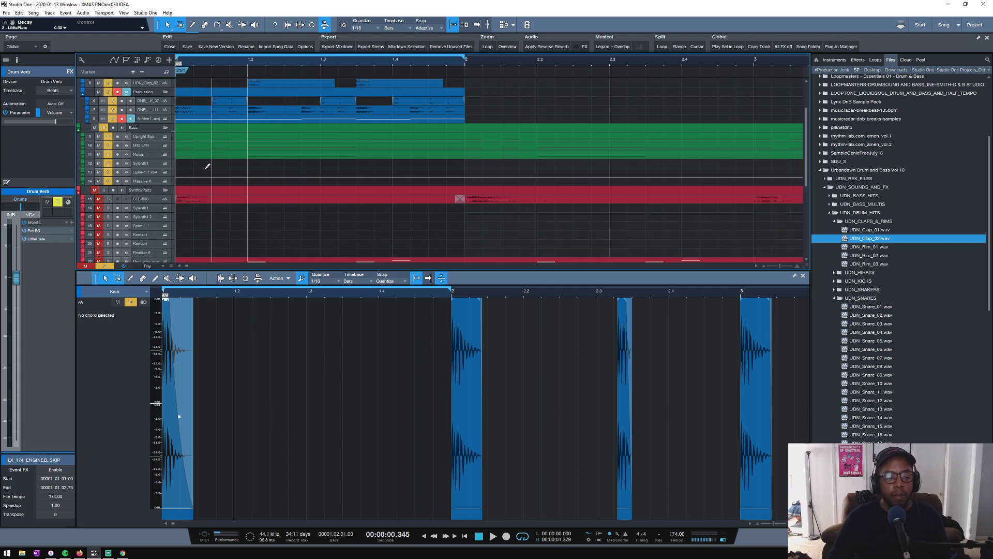
scroll(206, 168, "down", 1)
scroll(207, 166, "down", 1)
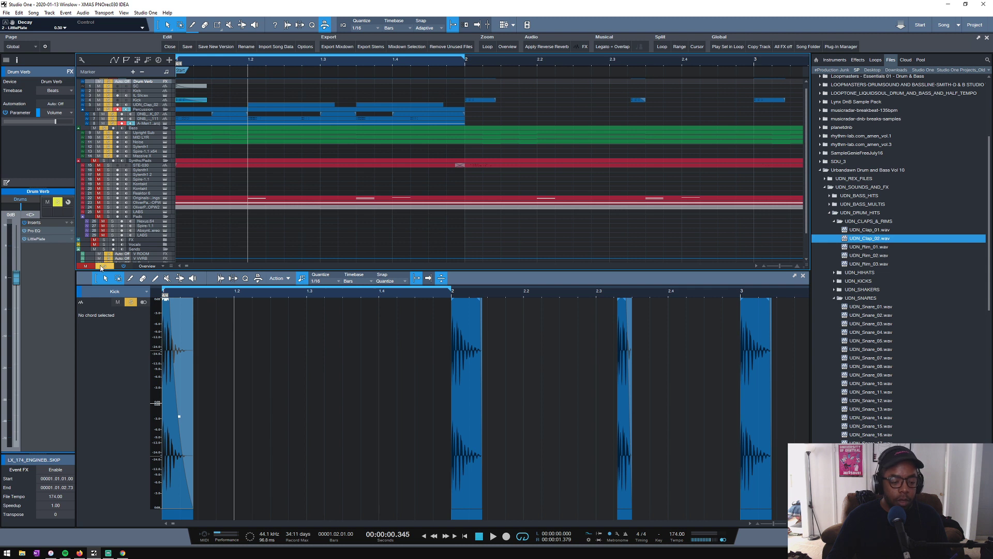
left_click(102, 266)
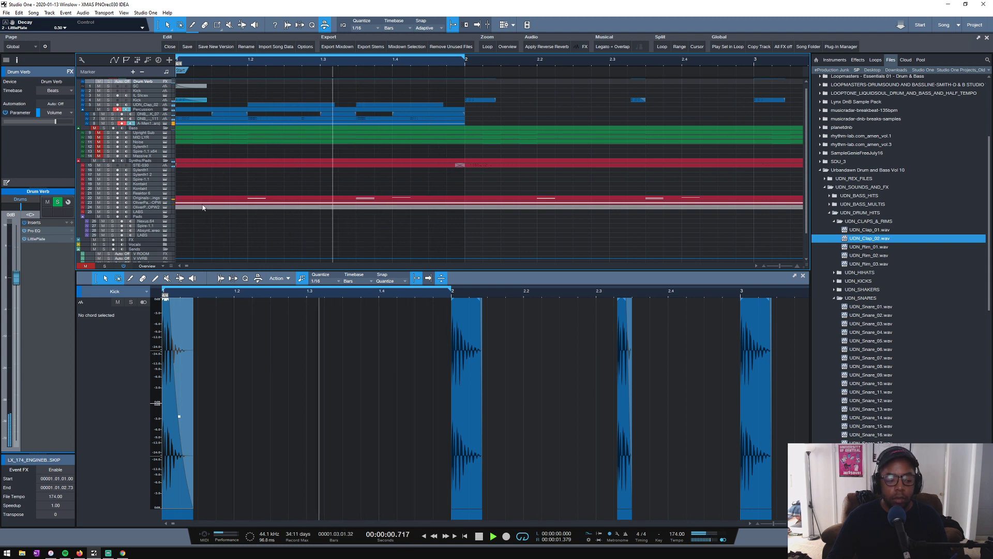
key("space")
- Save the song and copy the external drum samples into its media folder
scroll(228, 62, "down", 5)
key("ctrl+s")
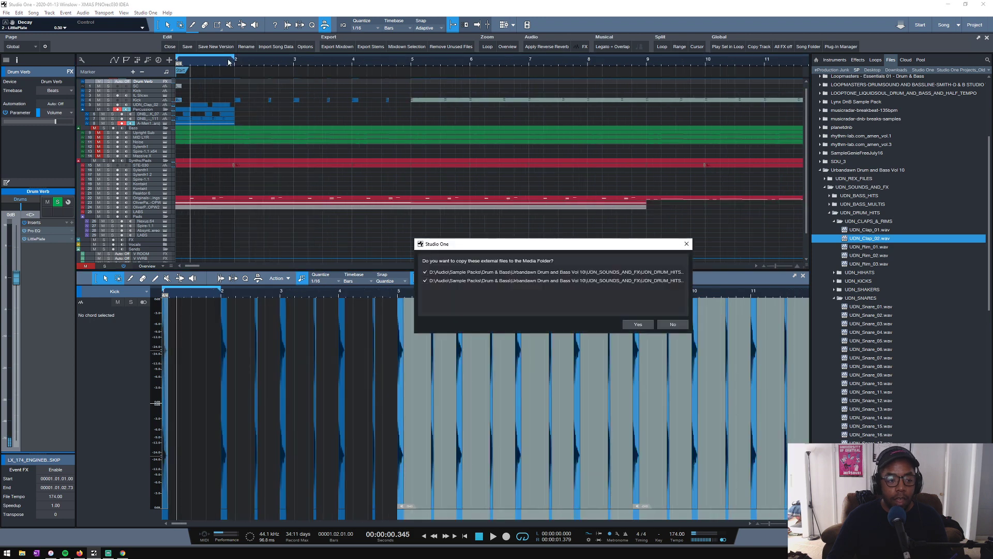
left_click(629, 324)
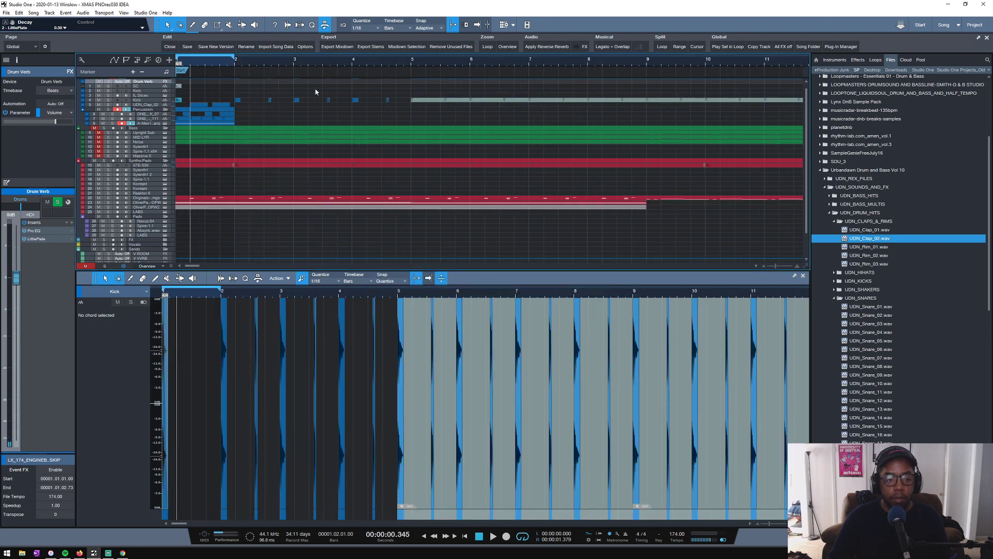
scroll(246, 64, "down", 4)
scroll(247, 64, "down", 2)
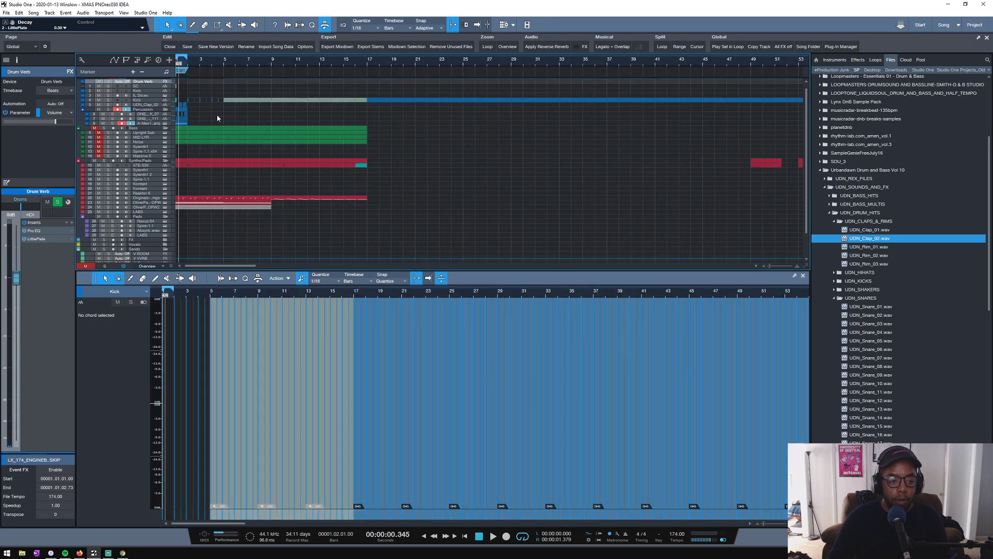
- Delete the old drum events after bar 1, up to bar 17, leaving only the one-bar drum pattern before them
scroll(203, 63, "up", 5)
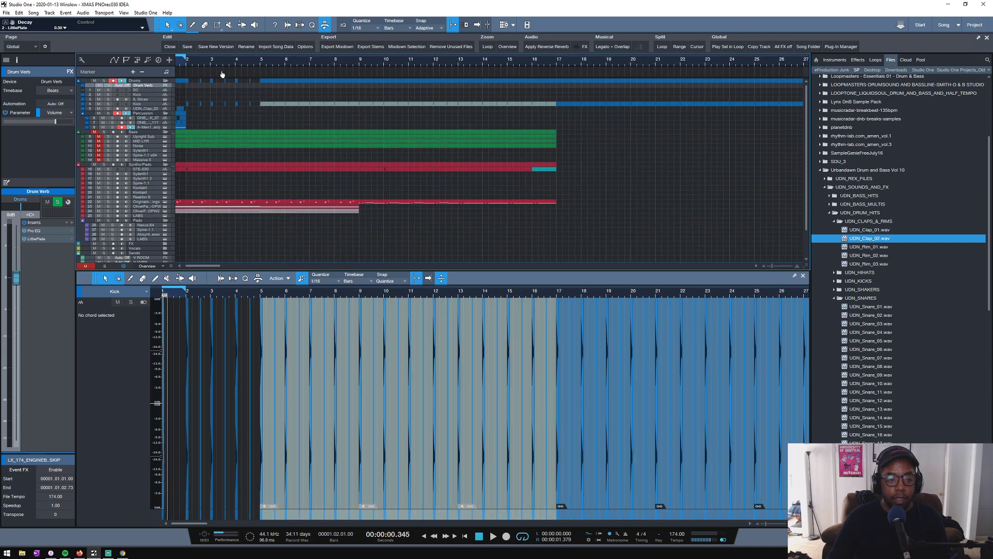
scroll(307, 67, "down", 1)
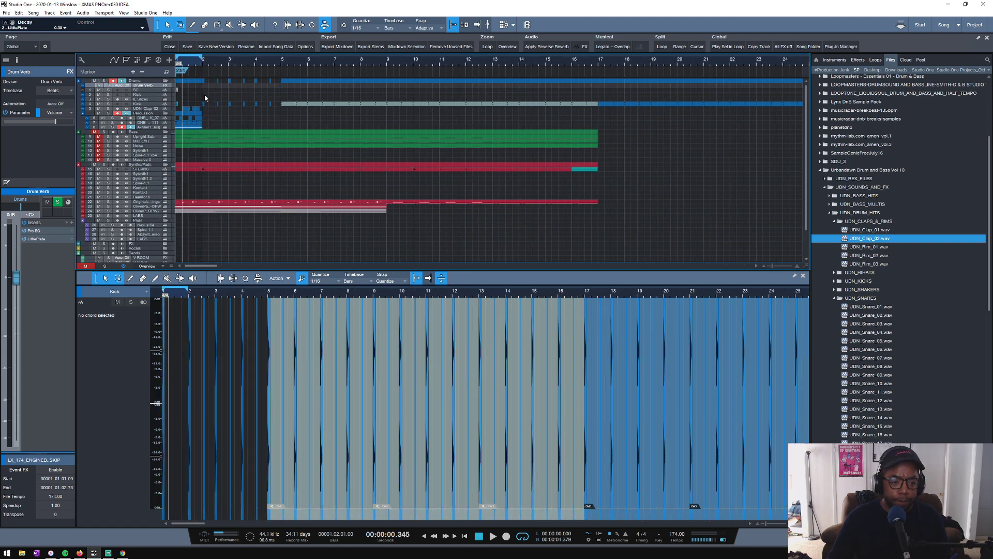
left_click_drag(204, 116, 554, 41)
key("Delete")
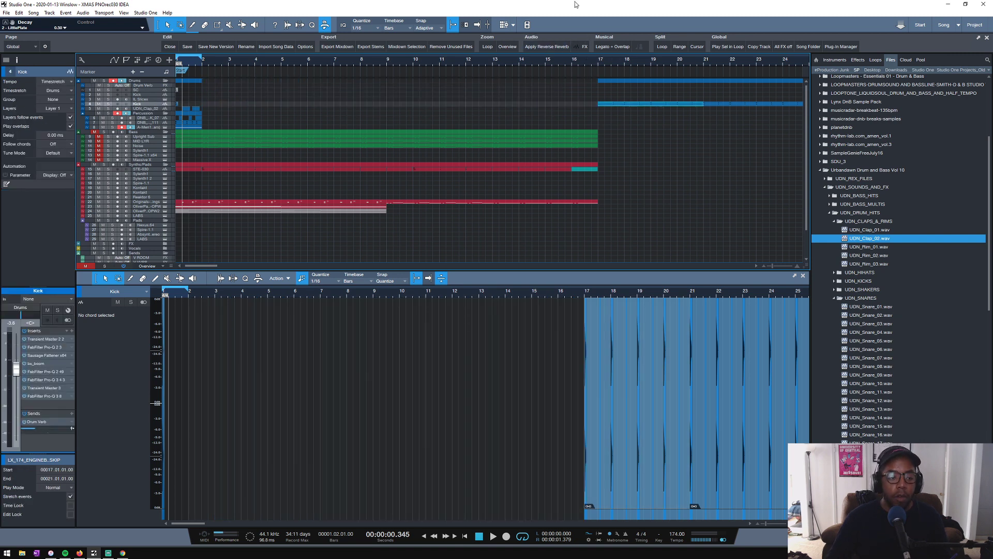
- Duplicate the bar 1 drum events to fill bars 2 to 4, and play them with the loop set to bars 1 to 4
left_click_drag(209, 128, 141, 87)
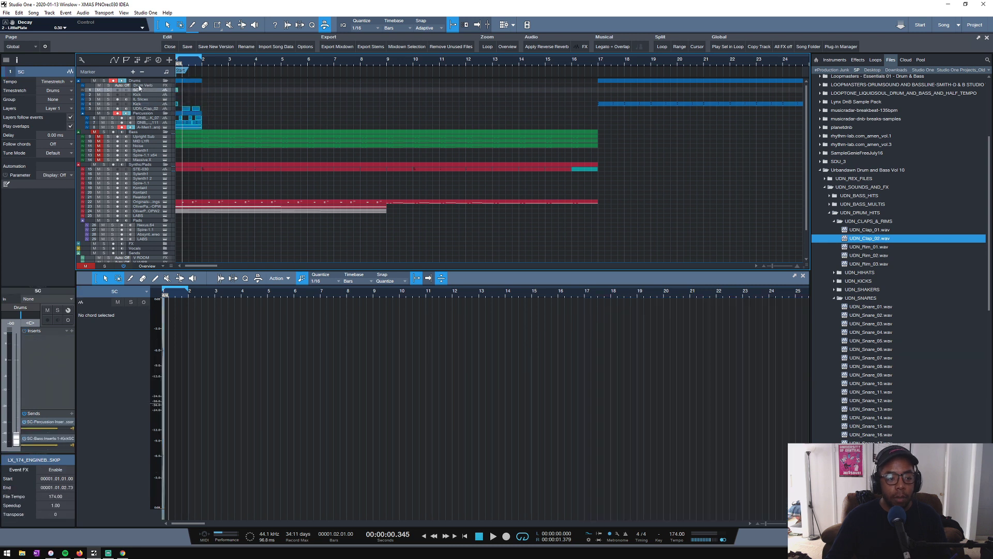
key("d")
key("d")
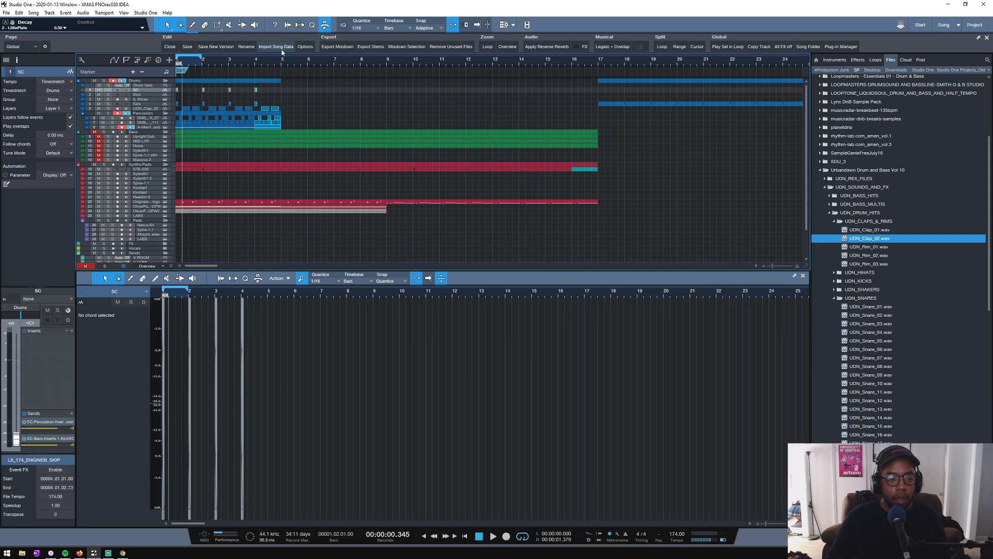
key("p")
key("space")
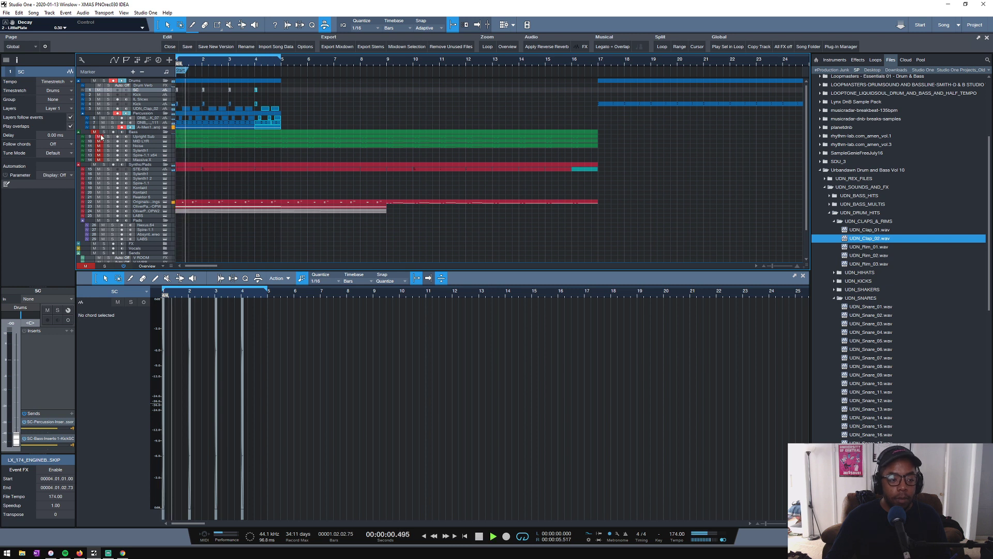
- Unmute the Bass folder's tracks and set the Upright Sub volume to about -8.0 dB while the loop plays
left_click(104, 133)
left_click(103, 133)
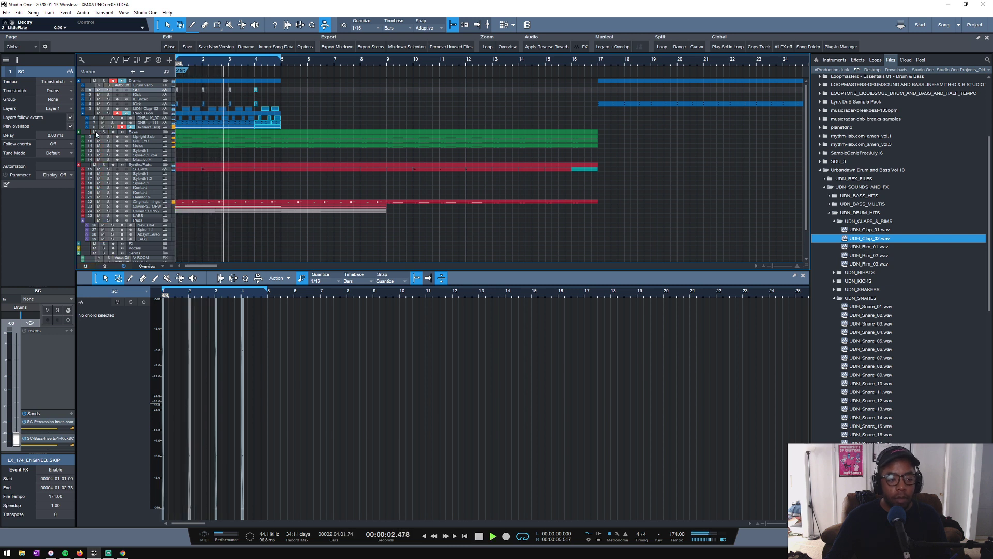
left_click(151, 136)
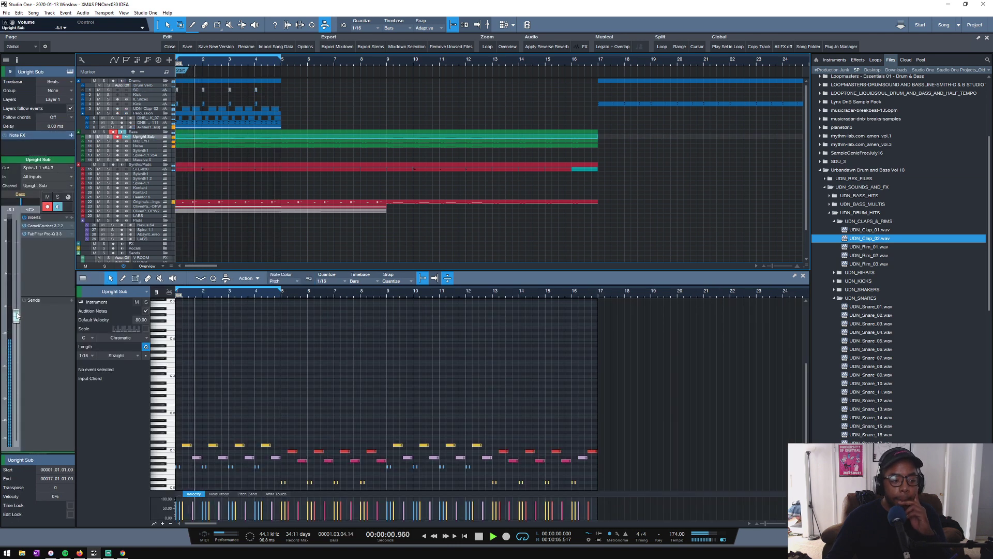
left_click_drag(17, 313, 16, 312)
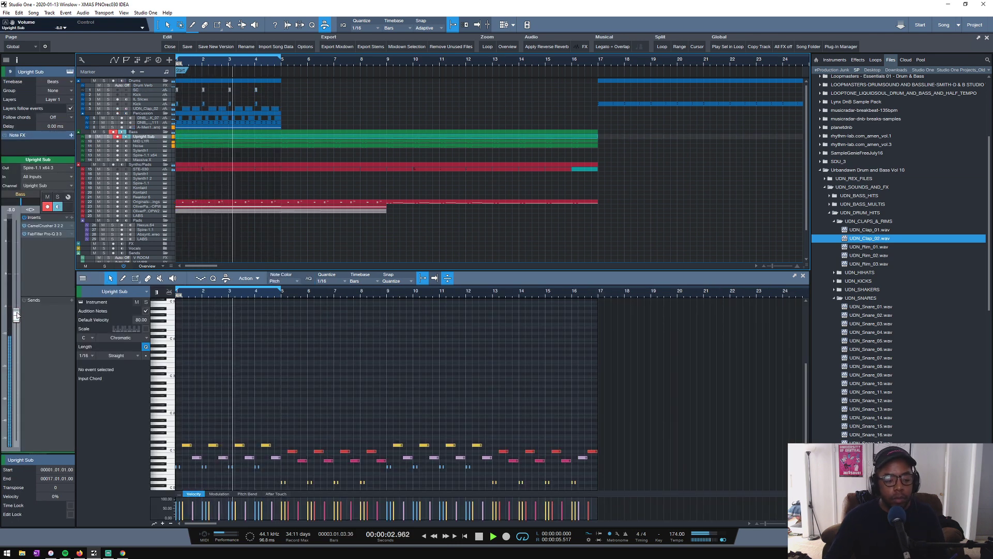
key("space")
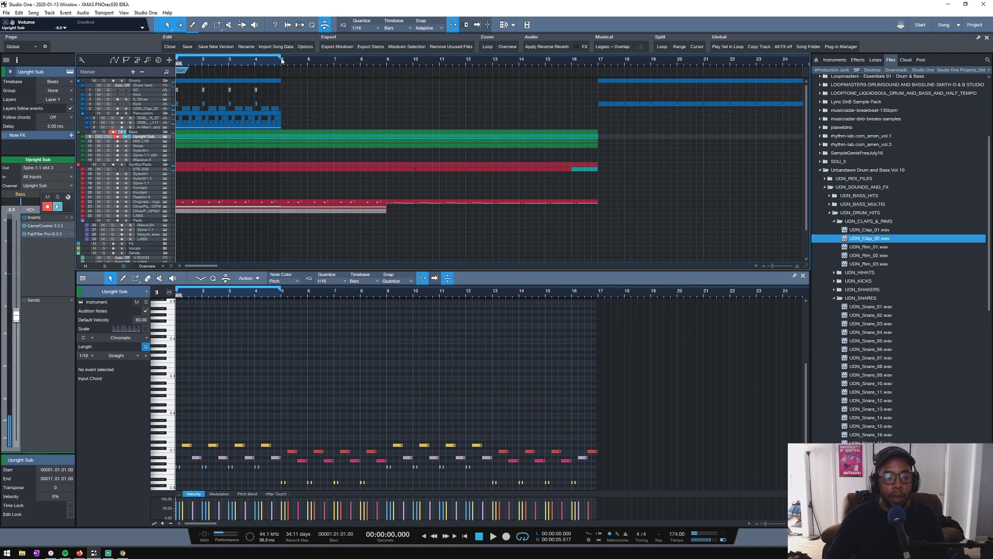
- Extend the loop end to bar 9 and duplicate the four-bar drum pattern to fill bars 5 to 8
left_click_drag(282, 59, 355, 57)
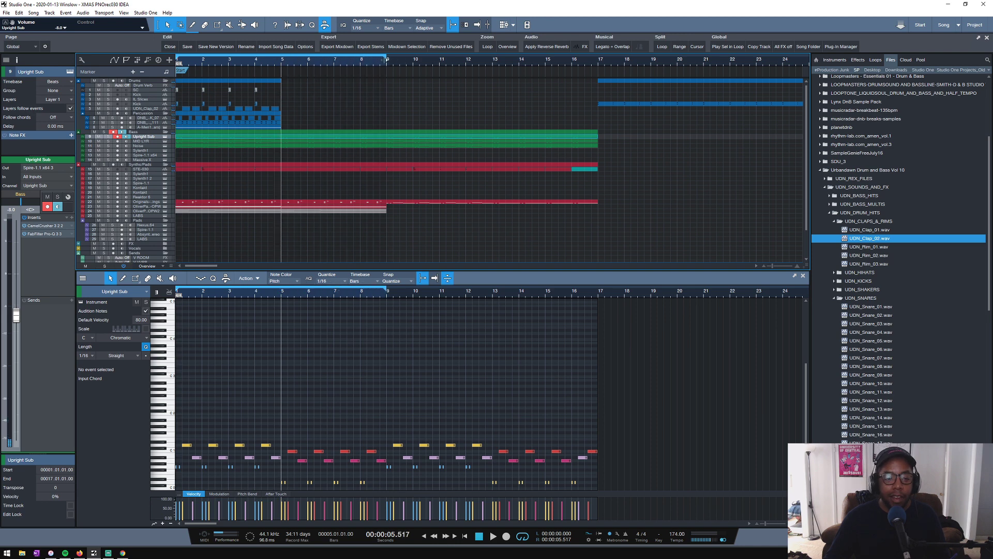
left_click_drag(285, 129, 105, 81)
key("d")
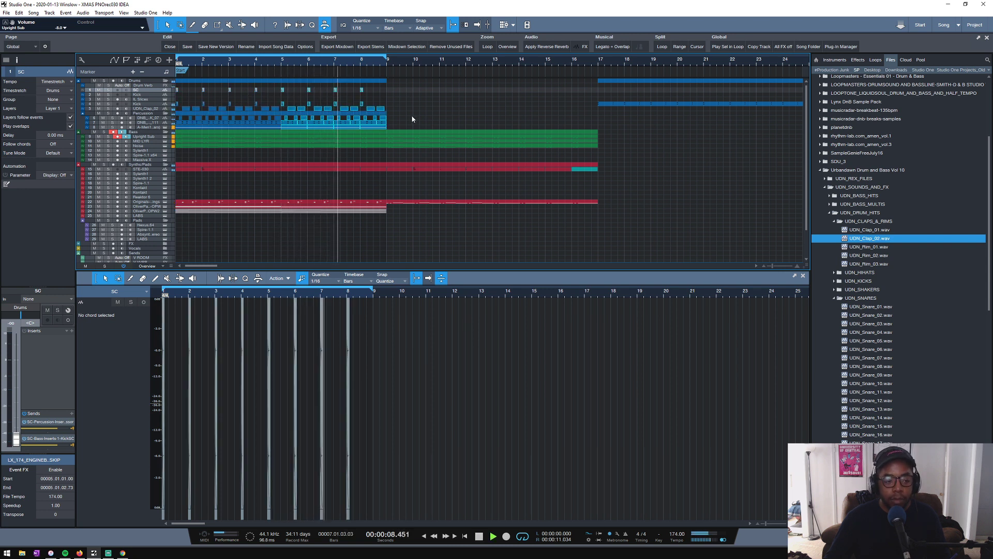
- Enlarge the Upright Sub track and solo it together with the Drums folder to hear both
key("space")
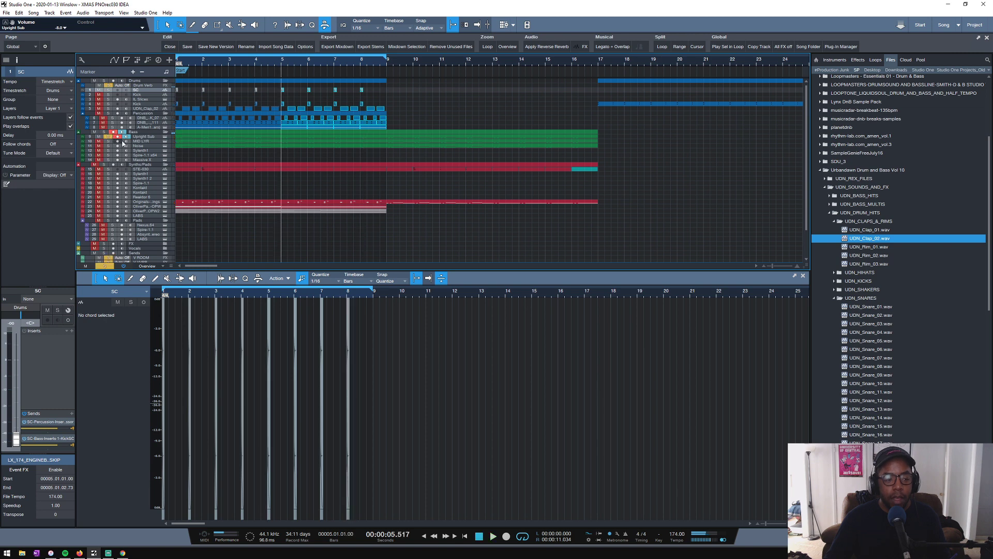
left_click_drag(138, 139, 170, 163)
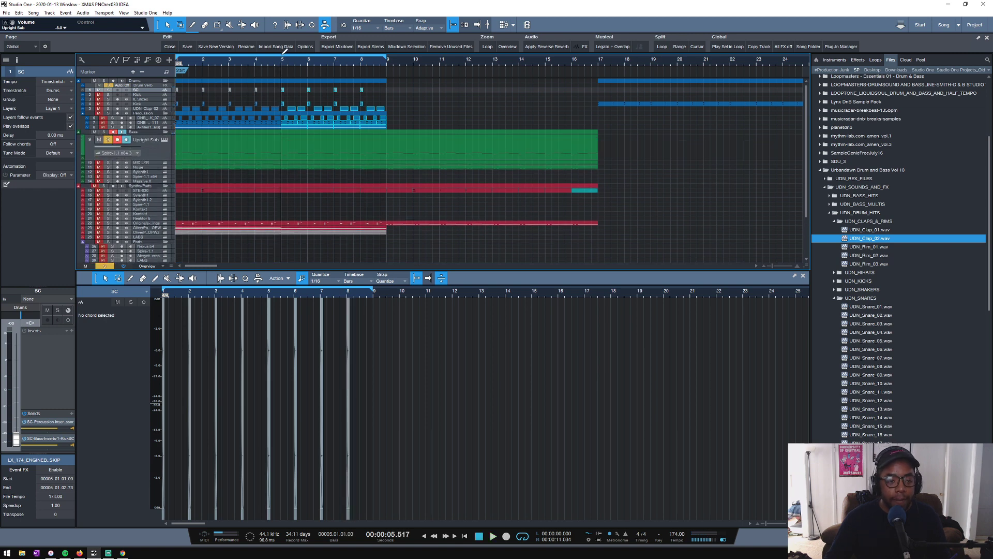
scroll(282, 60, "up", 4)
left_click(301, 90)
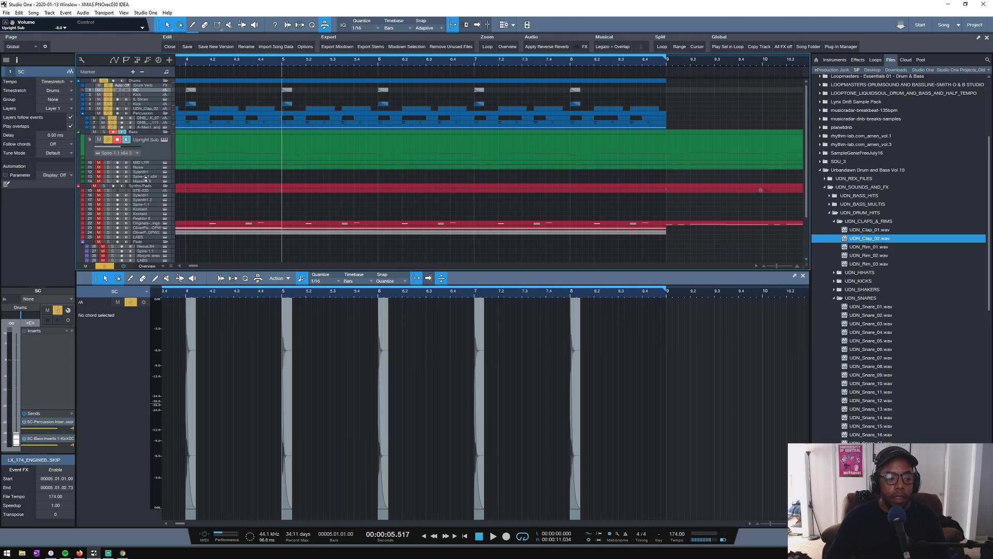
left_click(160, 145)
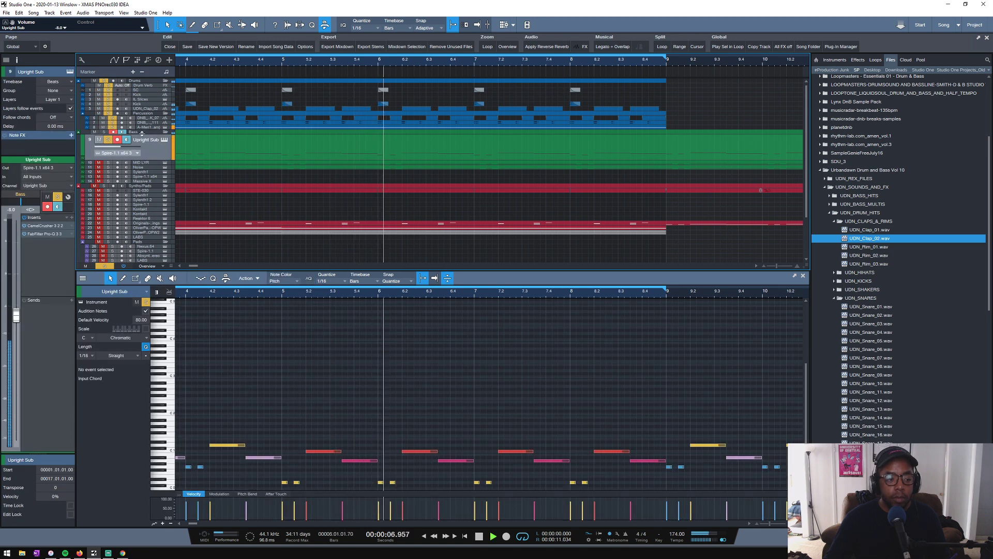
- Open the Kick SC compressor on the Bass folder and listen to how the kick ducks the sub
left_click(142, 131)
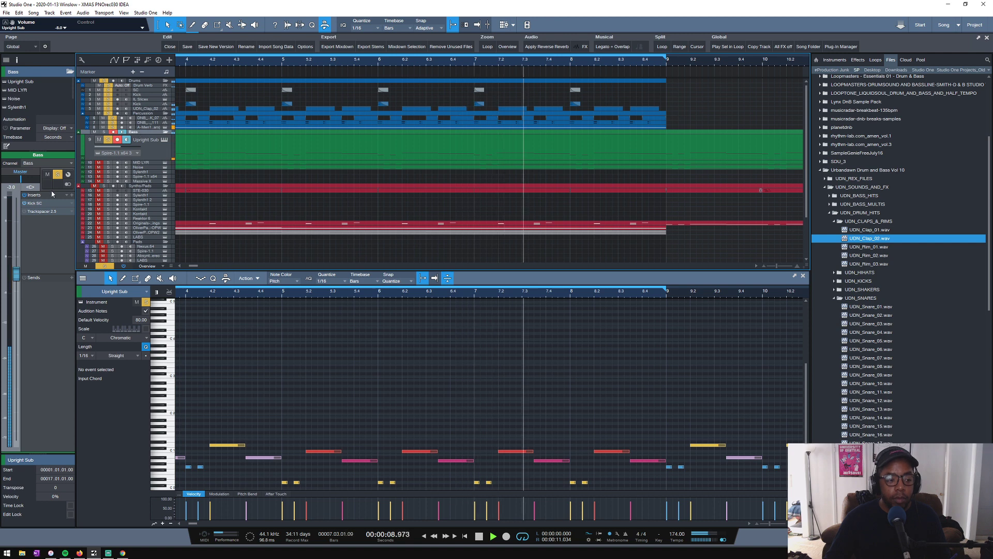
key("space")
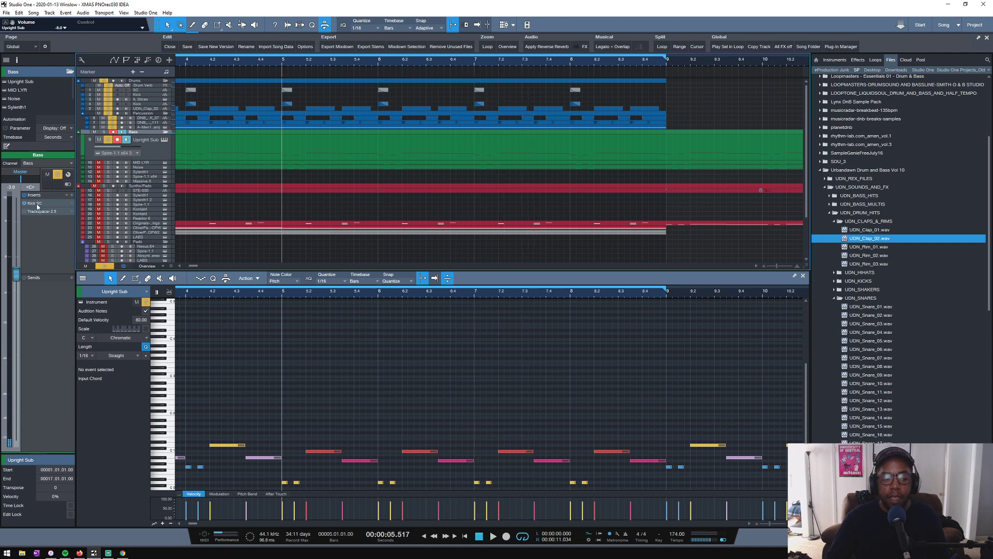
key("space")
double_click(37, 204)
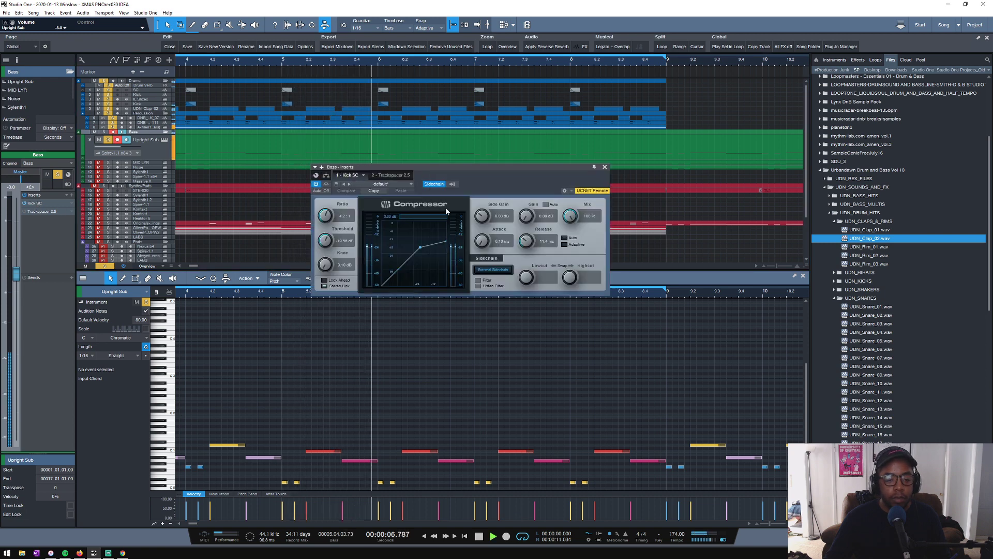
key("space")
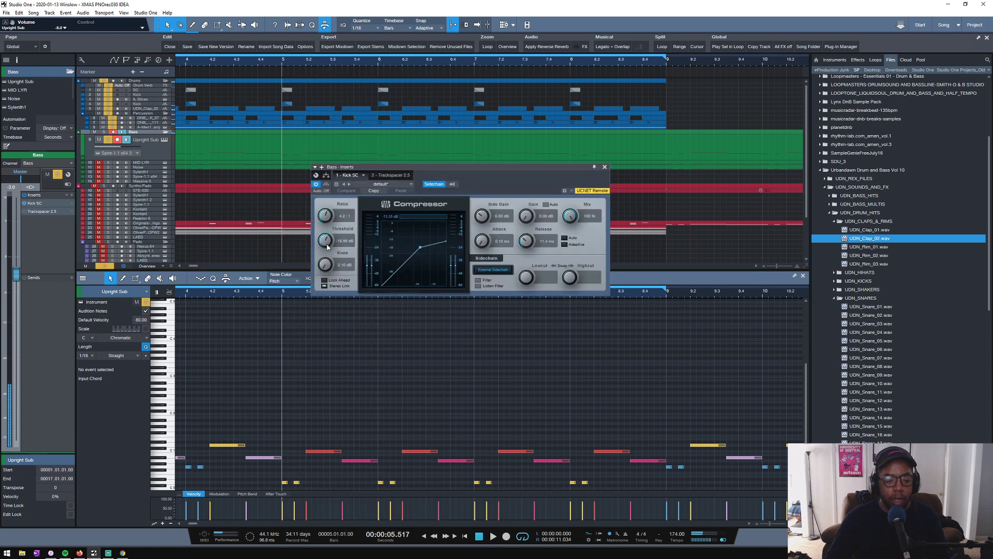
- Set the Kick SC compressor's threshold to about -13.80 dB and close the compressor
key("space")
left_click_drag(327, 246, 318, 256)
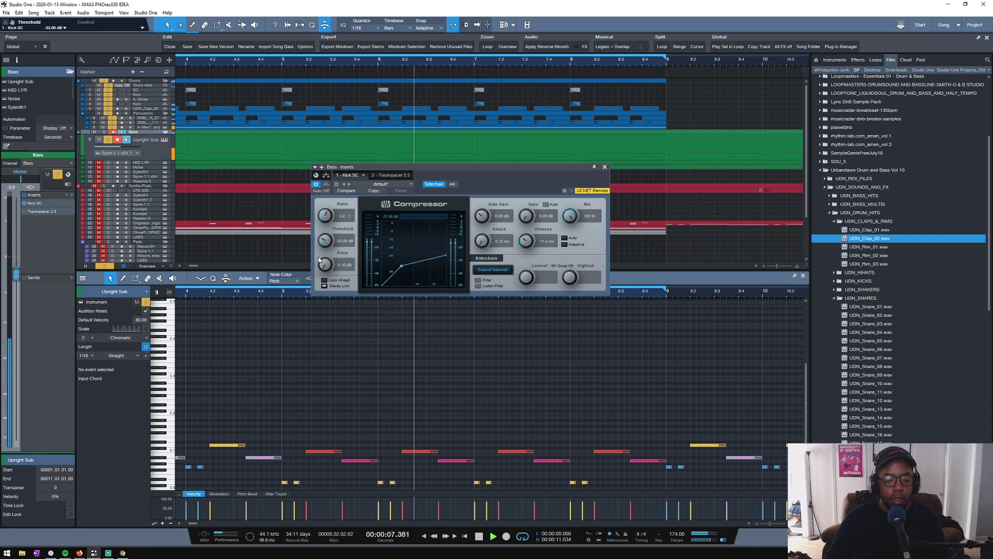
key("ctrl+z")
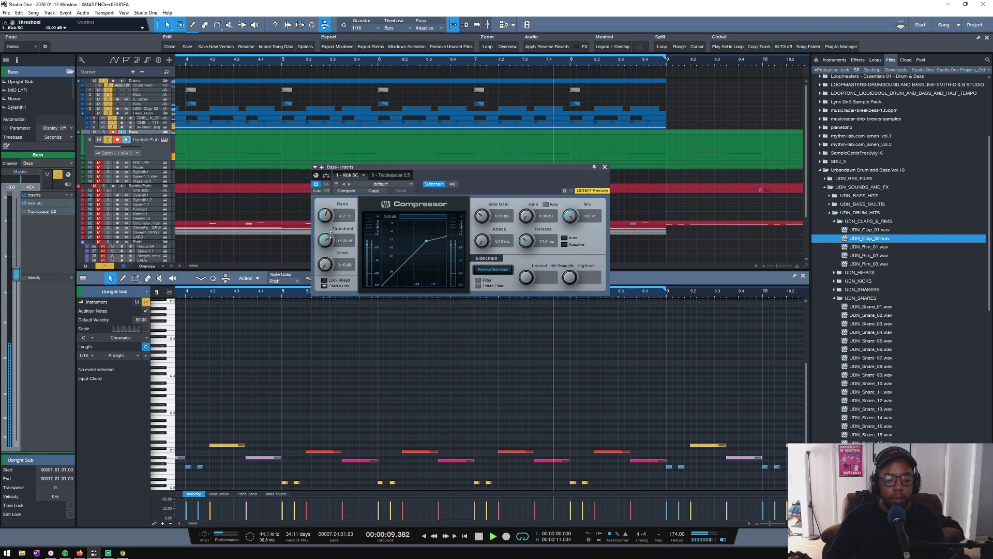
left_click_drag(330, 235, 331, 234)
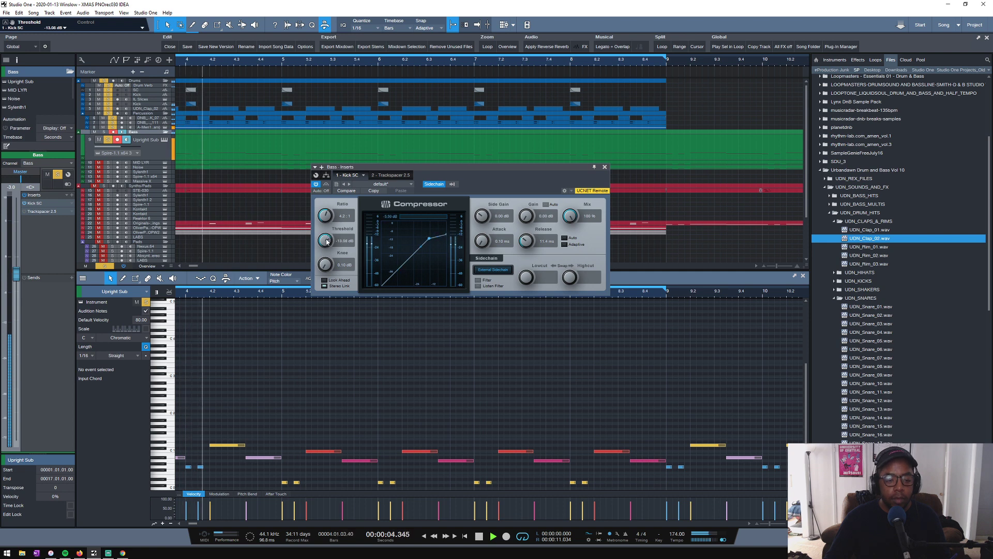
left_click_drag(327, 241, 327, 242)
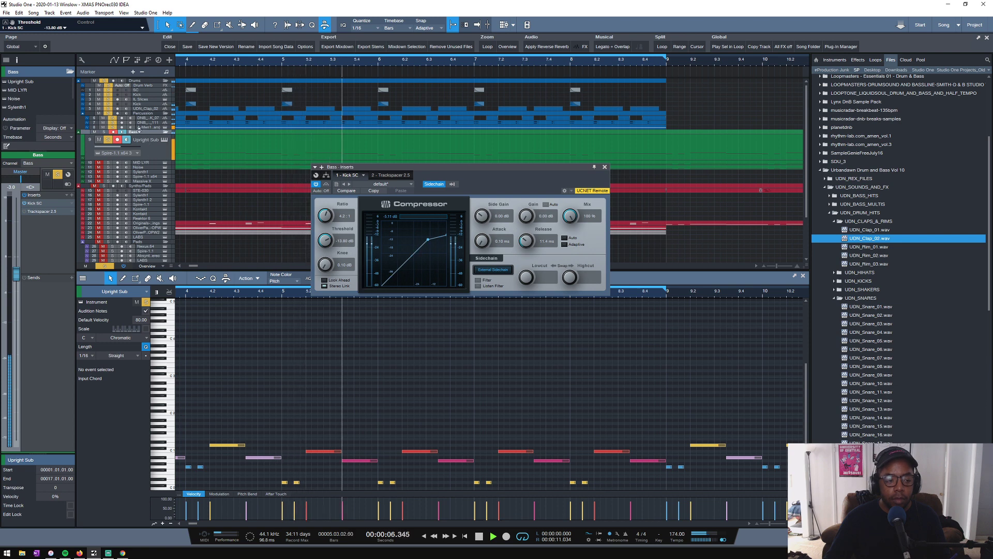
left_click(604, 167)
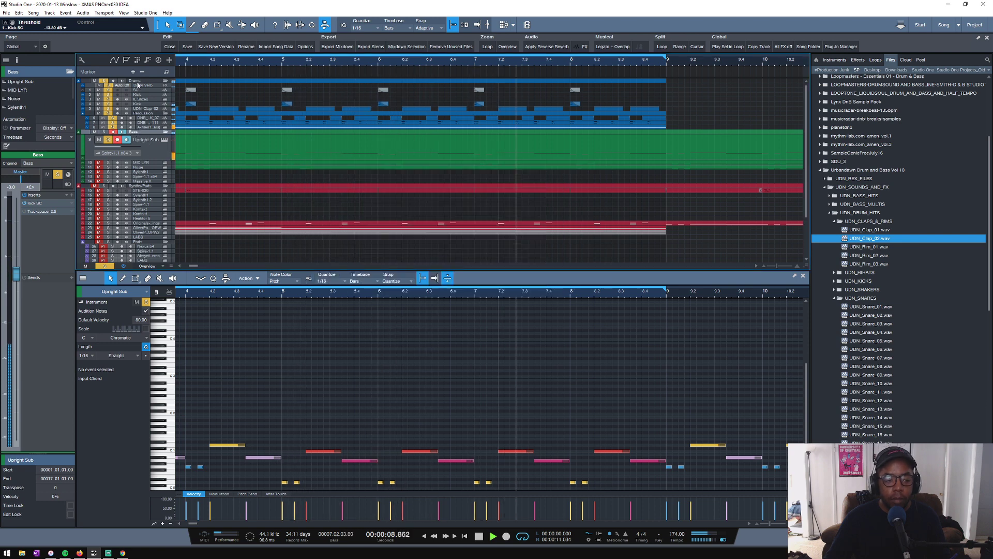
- Add a low bell band in the Upright Sub's FabFilter Pro-Q 3 and pull it slightly below 0 dB beside the low cut
left_click(153, 153)
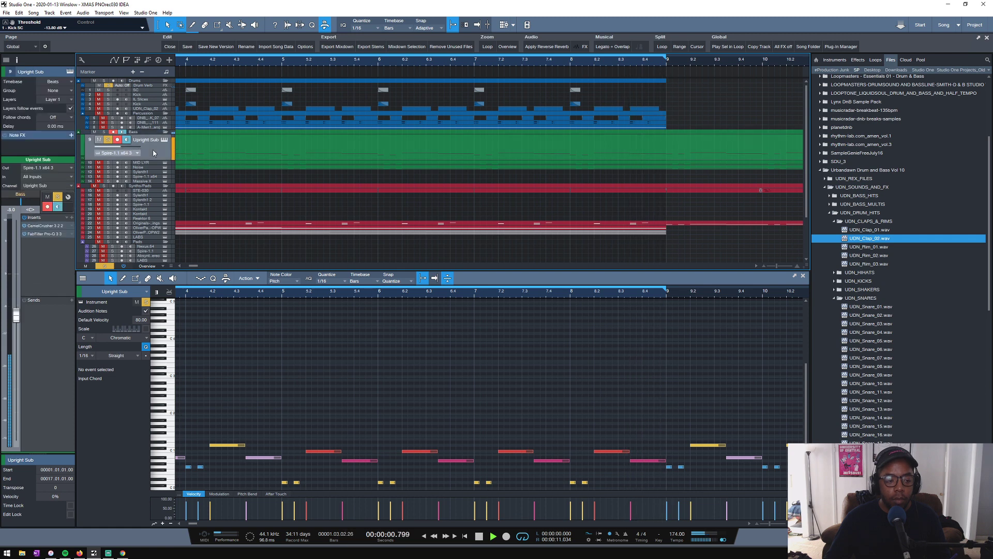
left_click(44, 227)
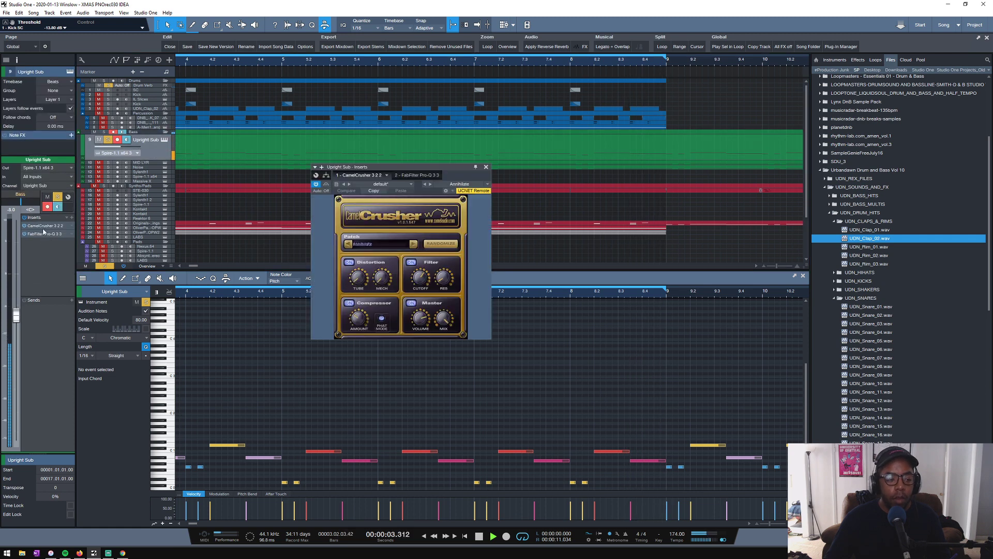
left_click(43, 234)
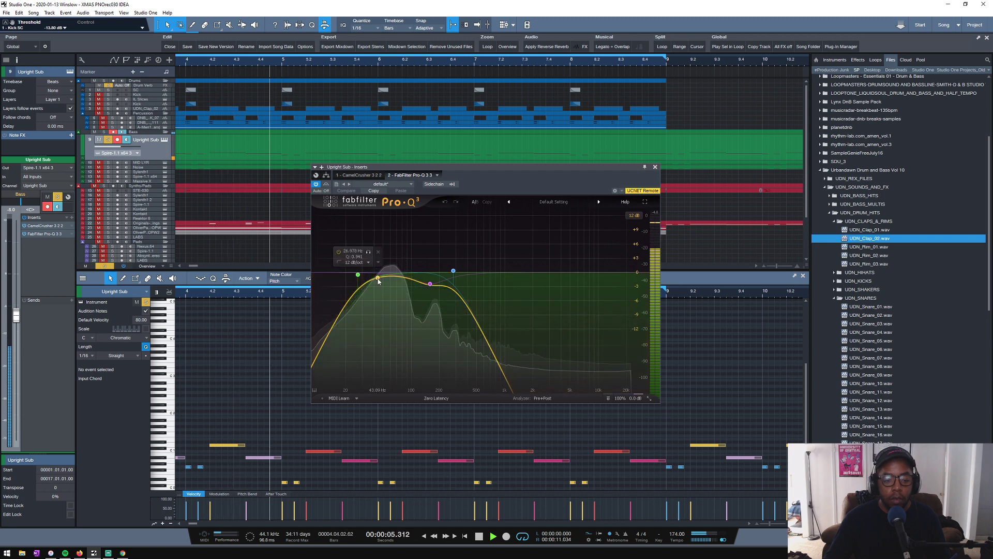
left_click_drag(378, 280, 370, 229)
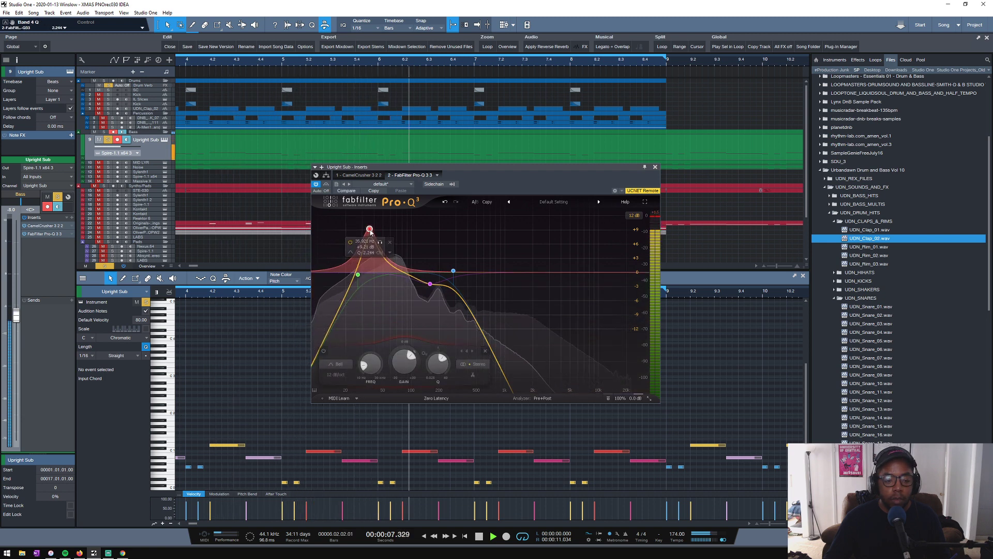
scroll(370, 229, "up", 4)
left_click_drag(369, 229, 365, 276)
- Set the Pro-Q 3 low cut slope to 24 dB/oct and the processing mode to Natural Phase, and close the EQ
scroll(338, 376, "up", 3)
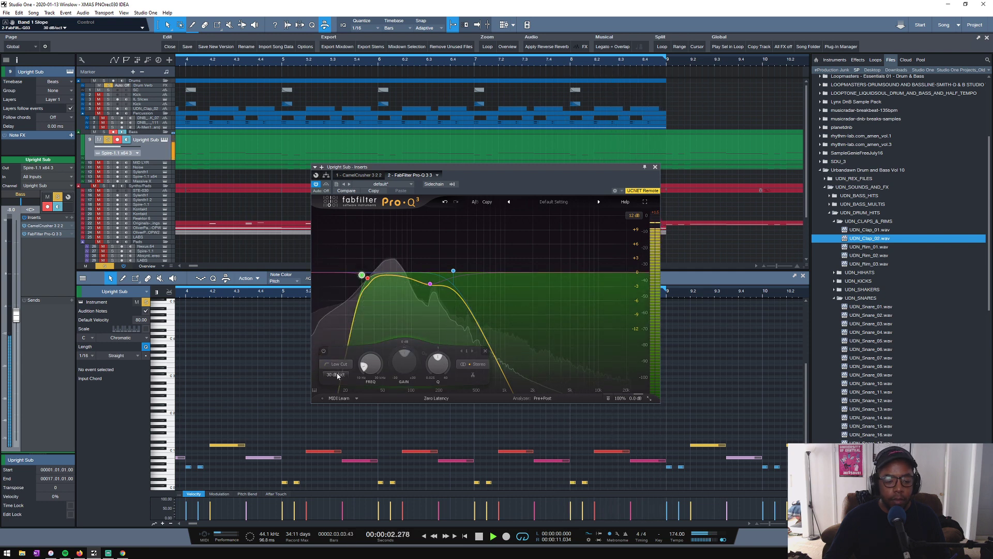
scroll(338, 375, "down", 1)
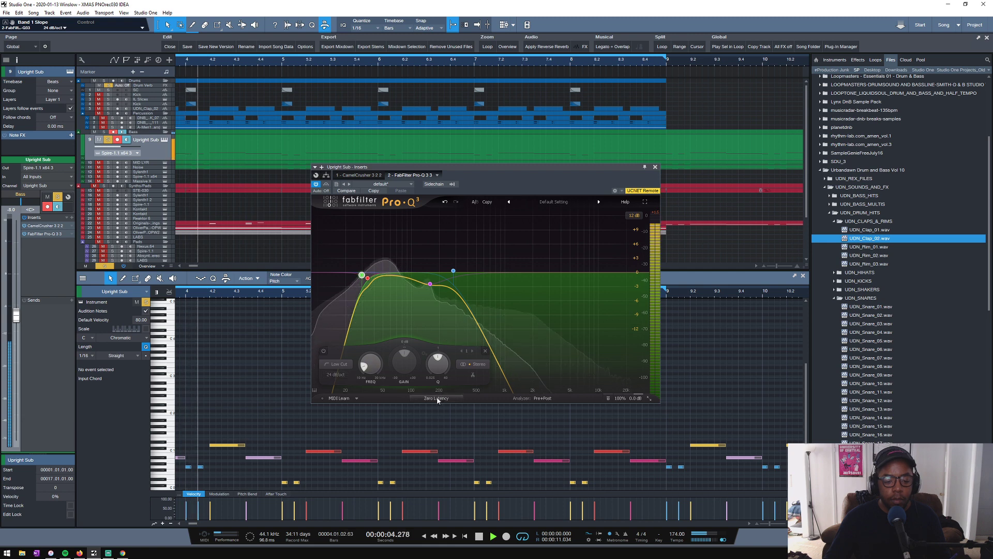
scroll(437, 399, "up", 1)
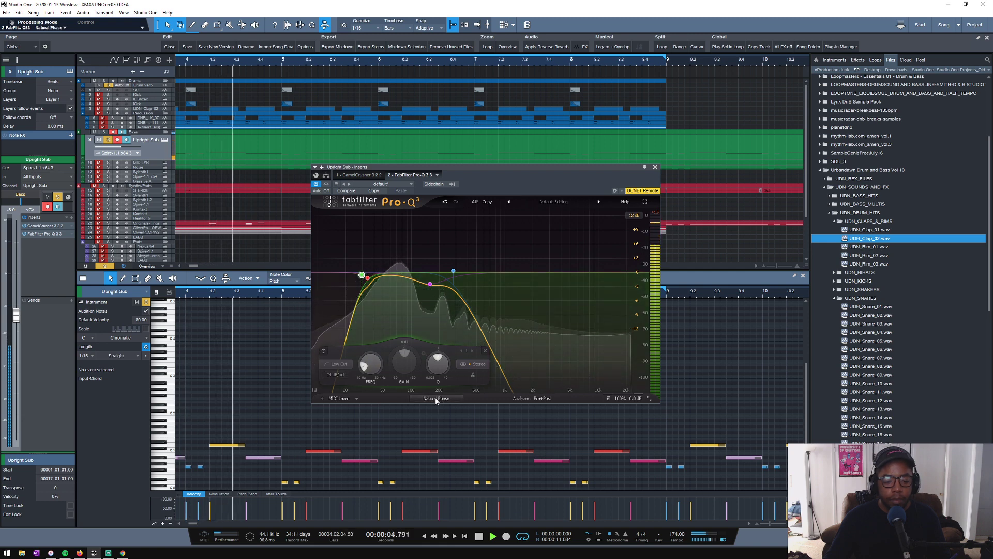
left_click(655, 167)
- Clear all solos, shrink the tracks to the minimal height and play the whole eight-bar loop
key("space")
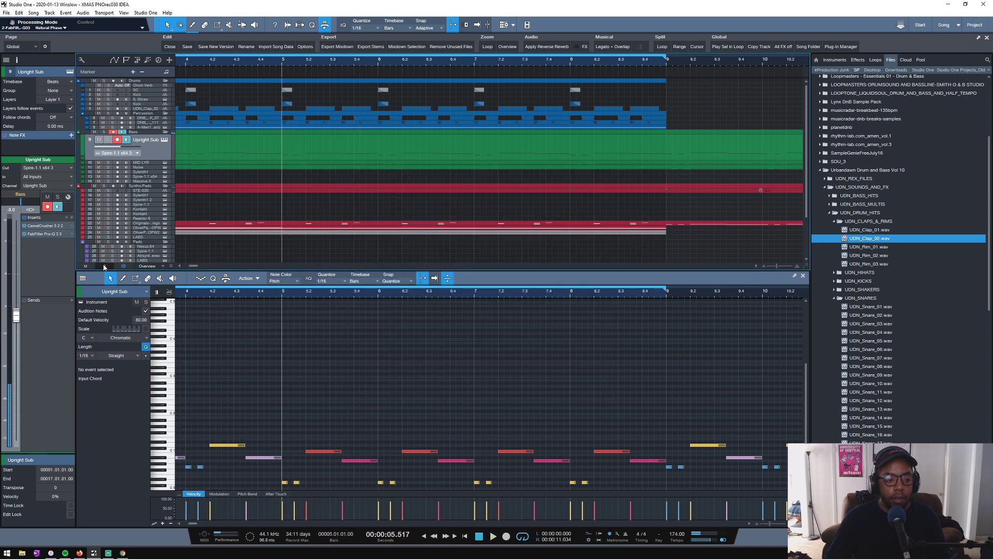
scroll(216, 154, "down", 2)
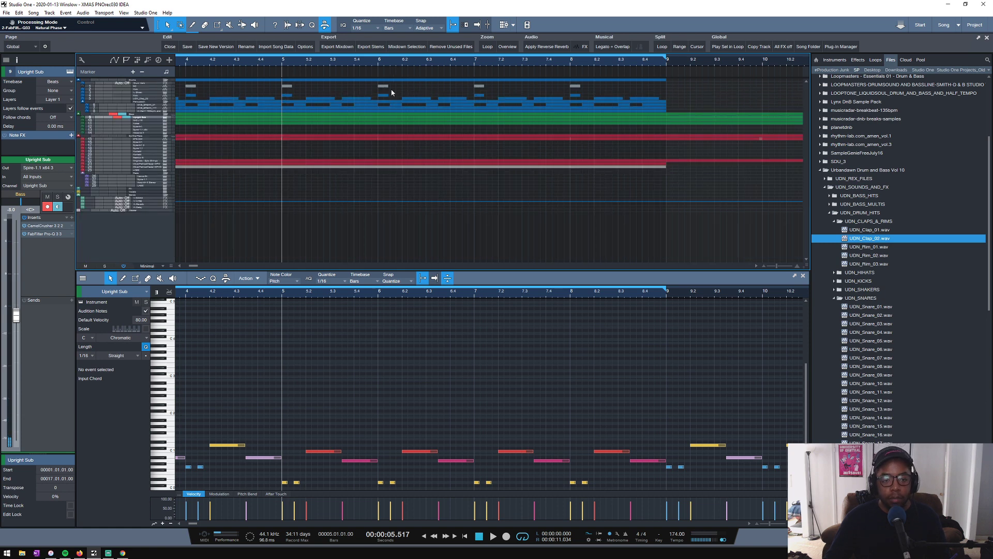
scroll(509, 65, "down", 1)
key("space")
scroll(450, 62, "down", 1)
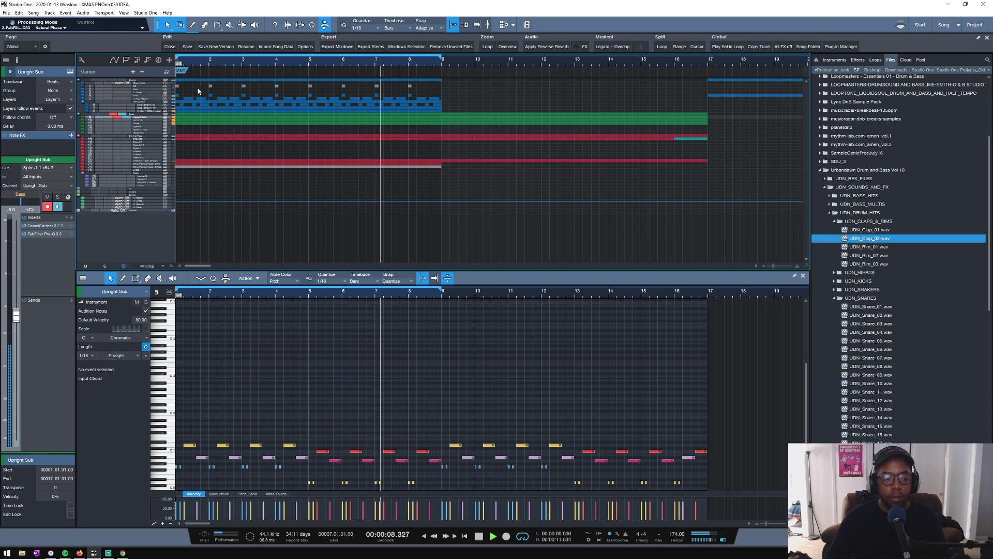
- Solo the bass layers, kick, clap and percussion tracks while the loop plays, enlarging the MID LYR, Kick and UDN_Clap_02 tracks
left_click(108, 118)
left_click_drag(145, 121, 144, 125)
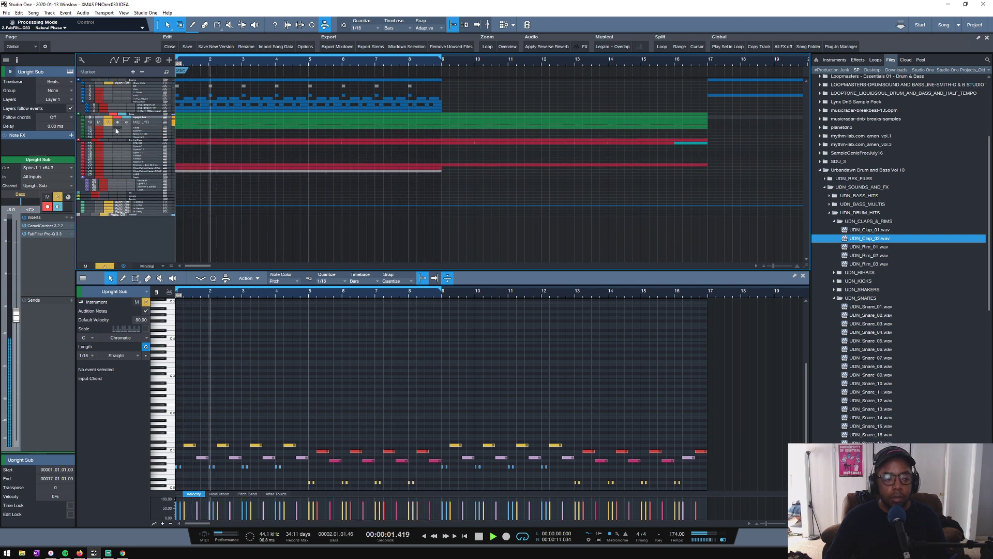
left_click(107, 128)
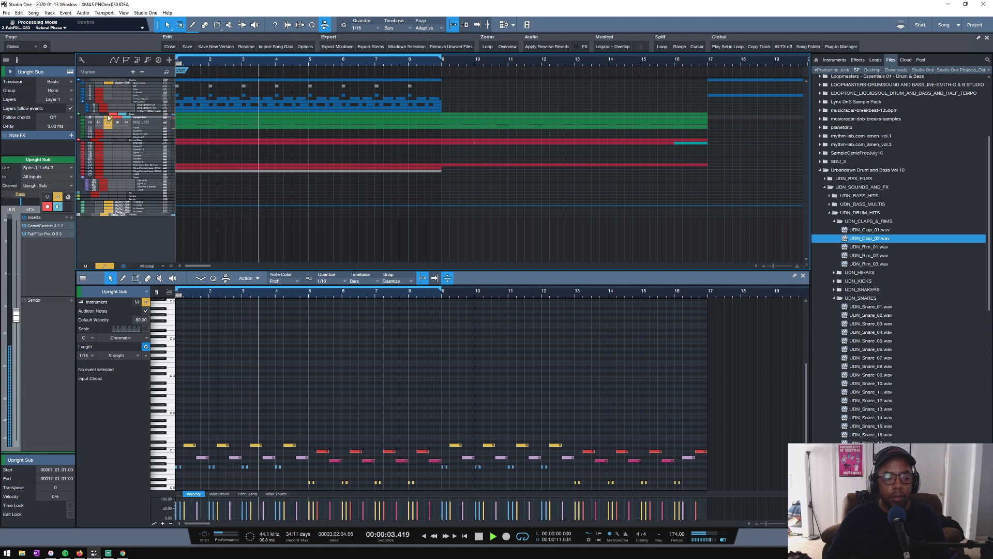
left_click_drag(107, 91, 104, 105)
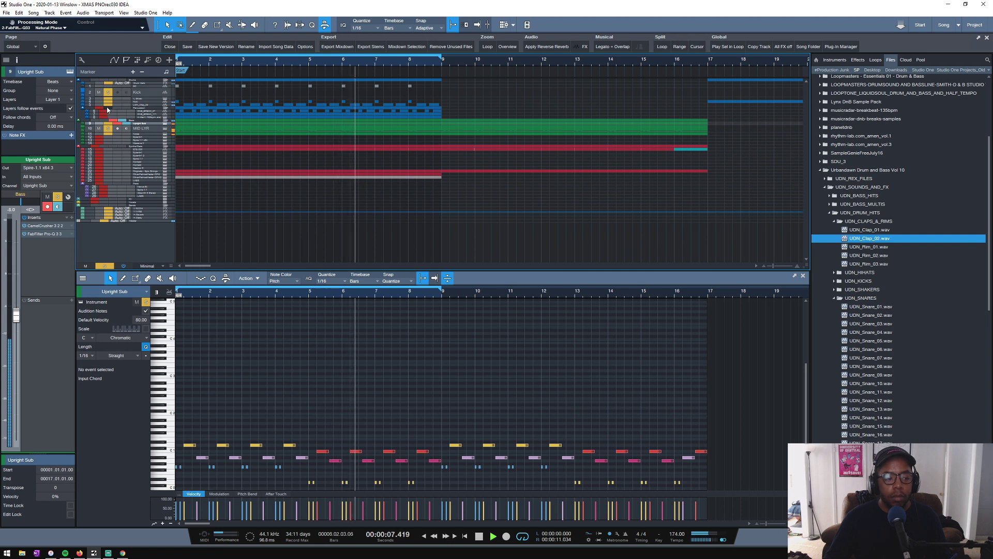
left_click(107, 109)
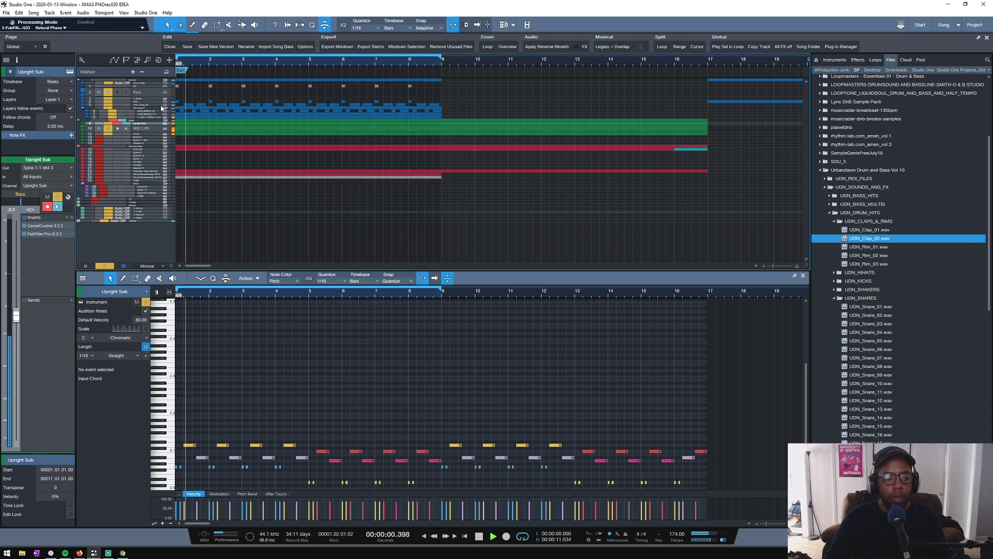
left_click_drag(123, 106, 123, 117)
key("space")
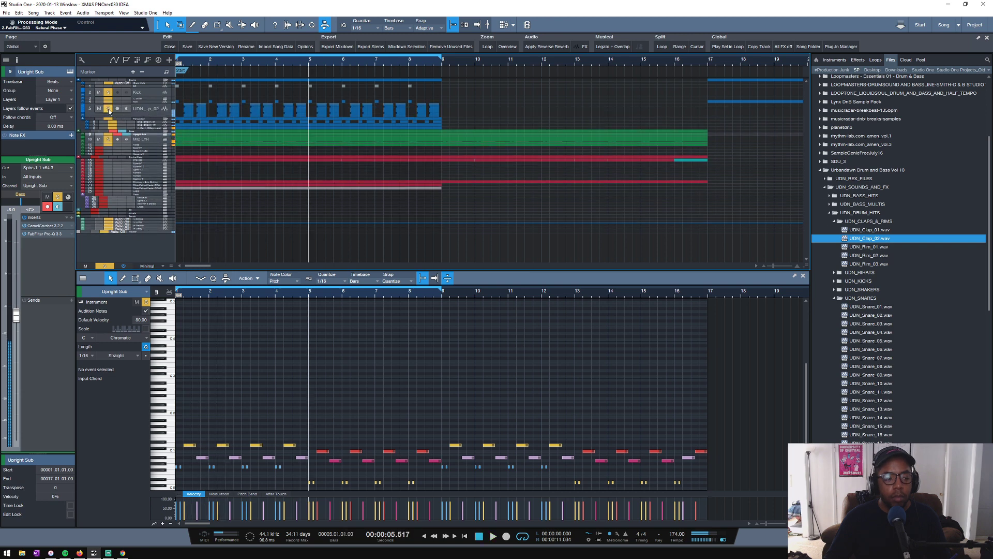
- Select the UDN_Clap_02 track and add Transient Master to its inserts after the FabFilter Pro-Q 3
left_click(147, 112)
key("space")
left_click(71, 332)
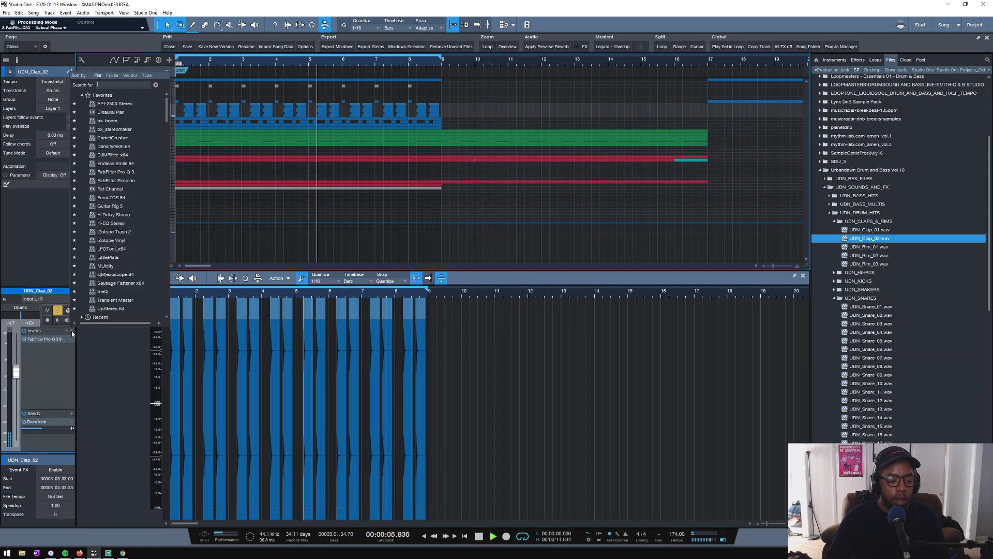
left_click(110, 307)
key("space")
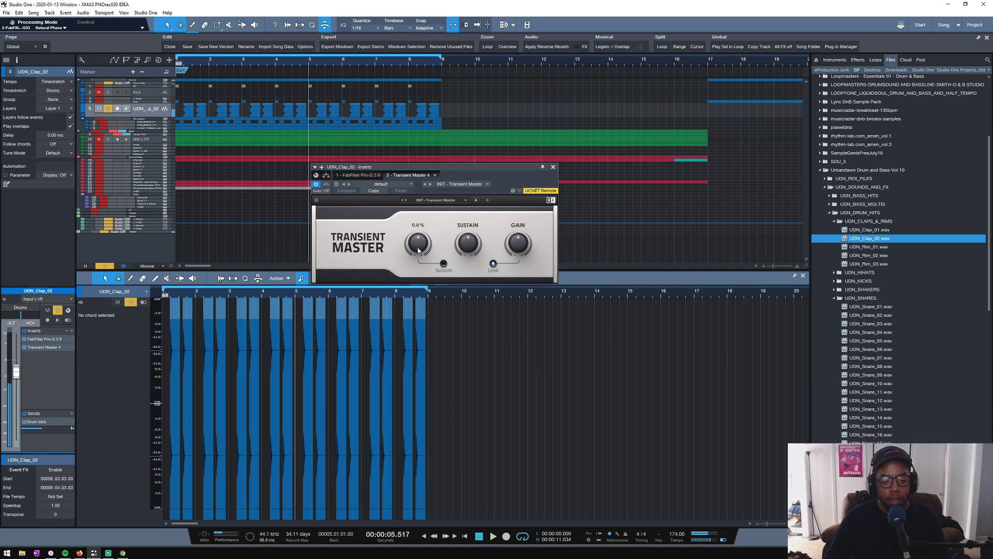
- Adjust the clap's Transient Master attack during playback and set its sustain to about -11%
key("space")
left_click_drag(416, 247, 416, 233)
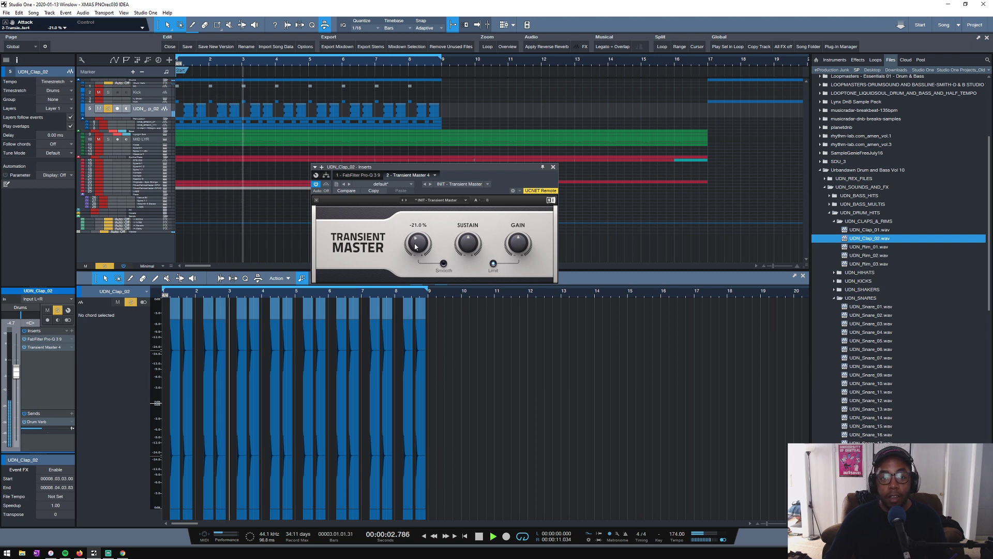
left_click_drag(418, 243, 418, 240)
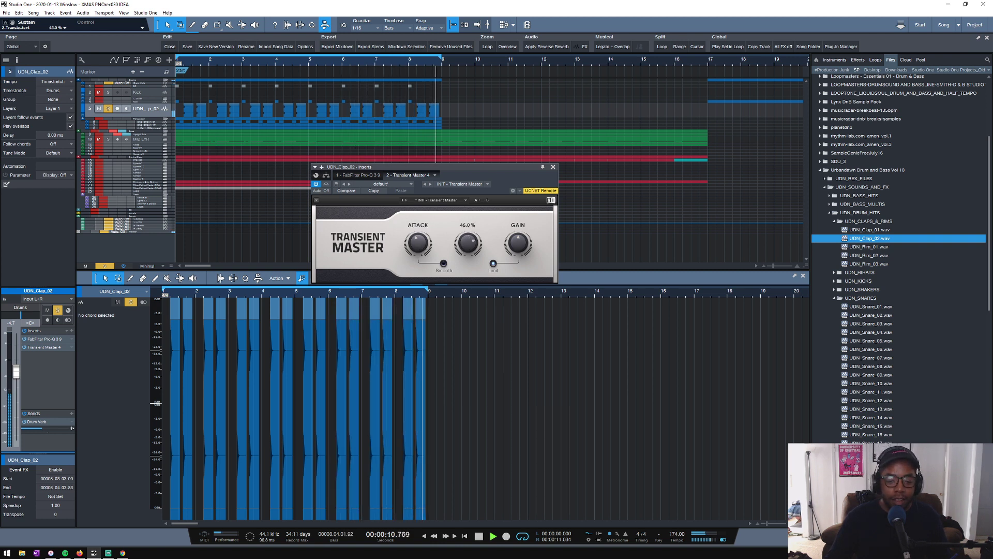
key("space")
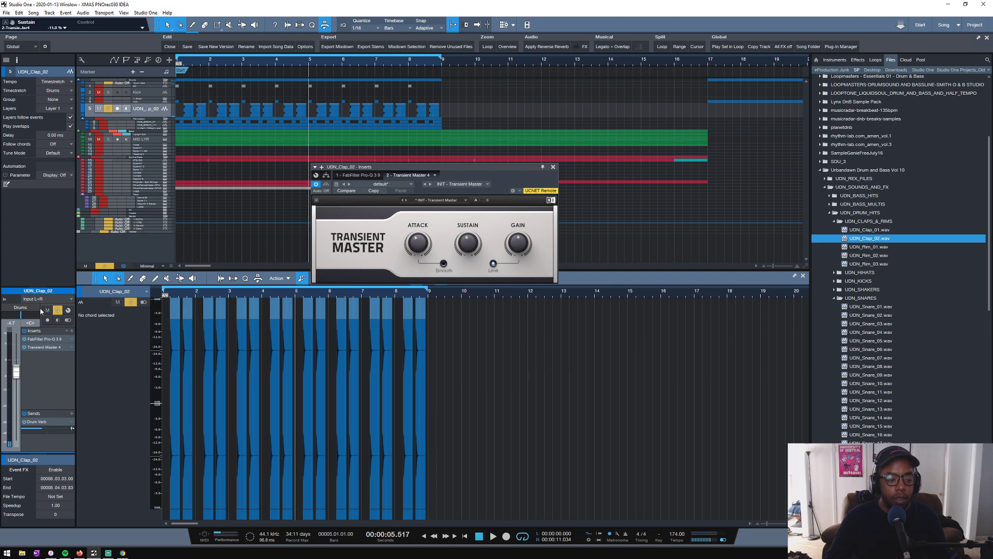
- In the clap's Pro-Q 3, move the low cut to about 346 Hz at 18 dB/oct and add a bell band at -1.40 dB beside it
double_click(47, 340)
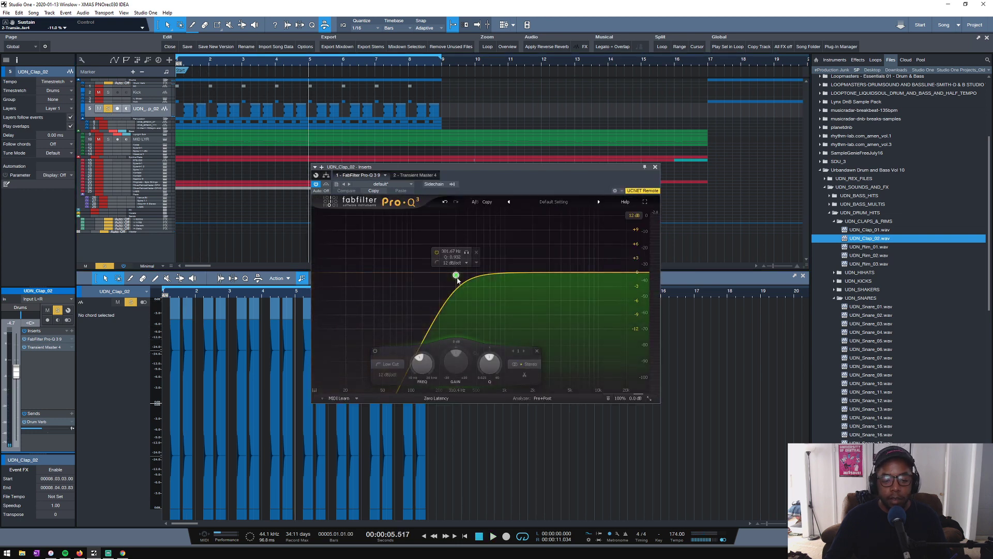
left_click_drag(455, 274, 461, 274)
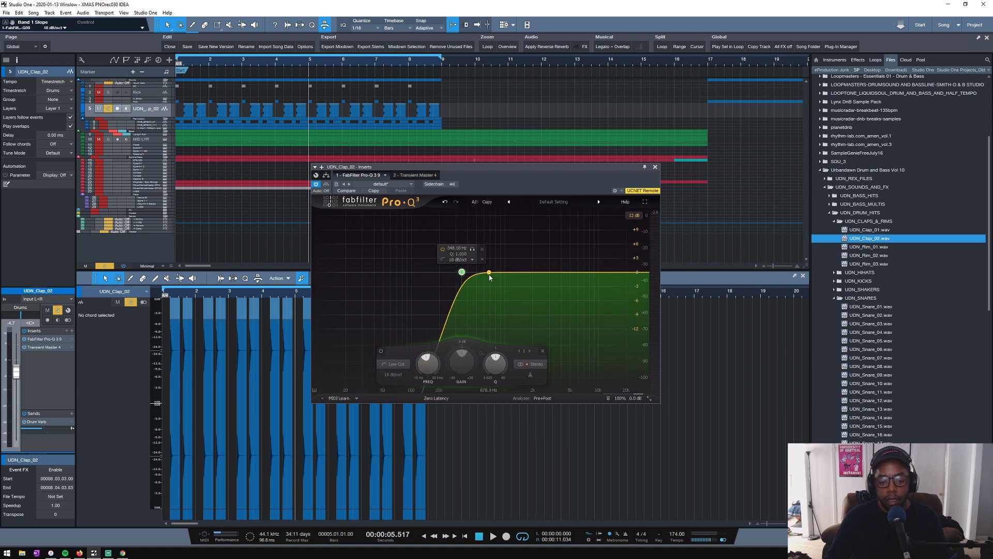
mouse_move(489, 276)
left_mouse_down()
mouse_move(484, 206)
mouse_move(489, 292)
mouse_move(468, 279)
mouse_move(482, 283)
left_mouse_up()
key("space")
- Solo the whole Drums folder, play the loop and close the clap's EQ
left_click(109, 84)
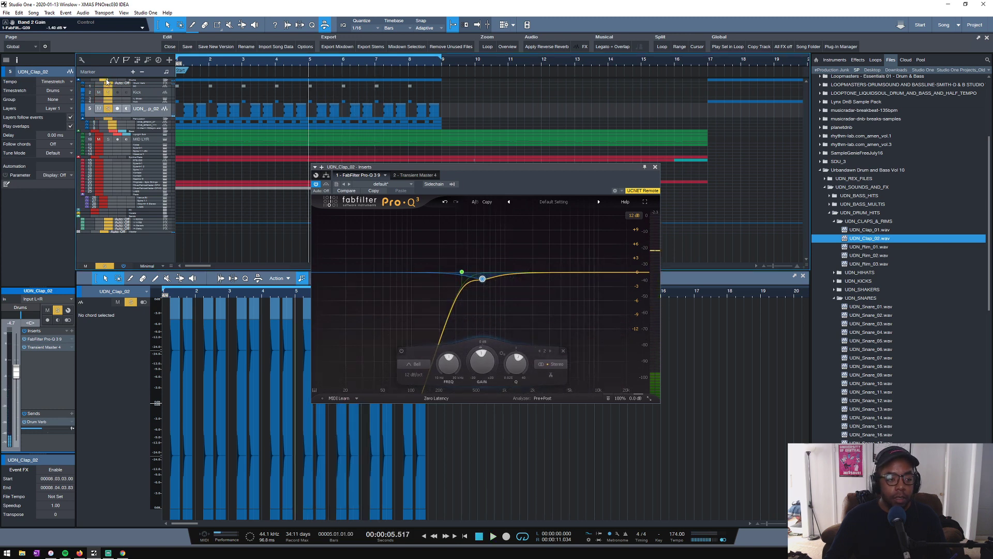
key("space")
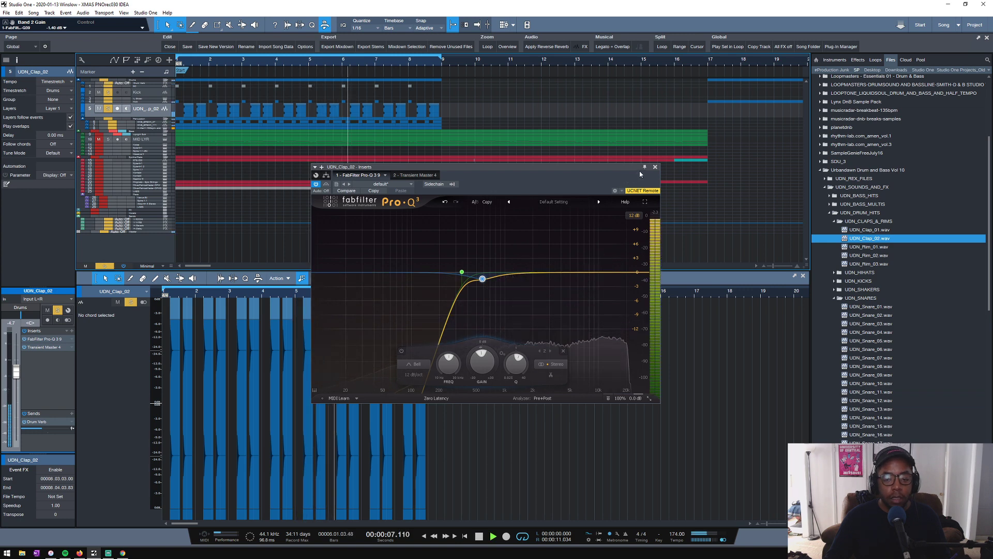
left_click(655, 167)
- Enlarge the tracks to the Overview height and switch the DNB_BREAK_111 solo off and on to compare the drums with and without it
scroll(479, 103, "up", 3)
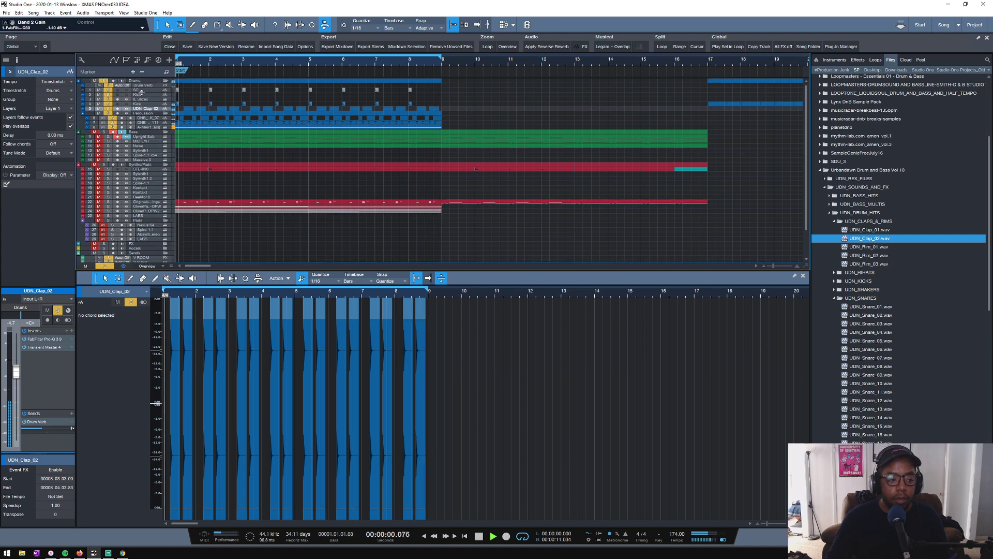
left_click_drag(145, 116, 145, 121)
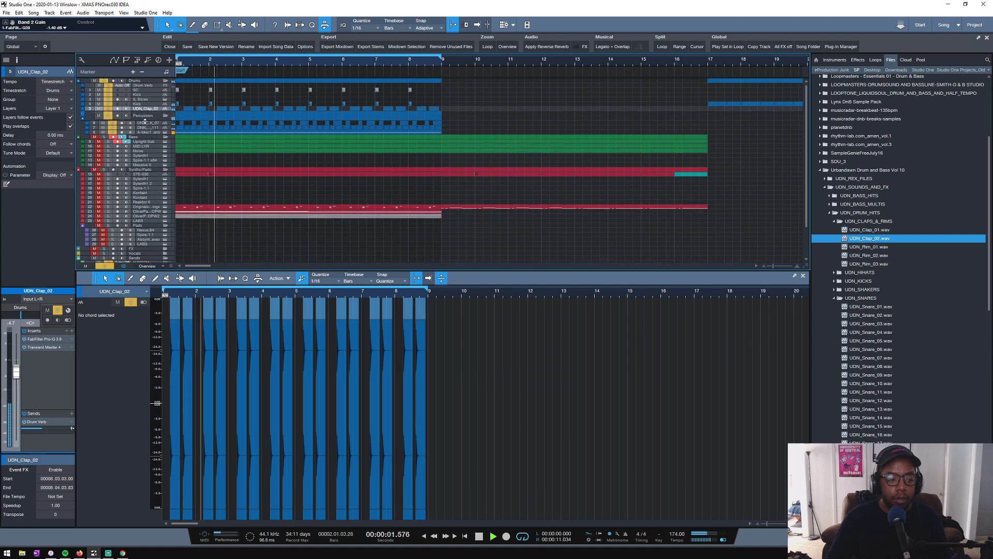
left_click(114, 128)
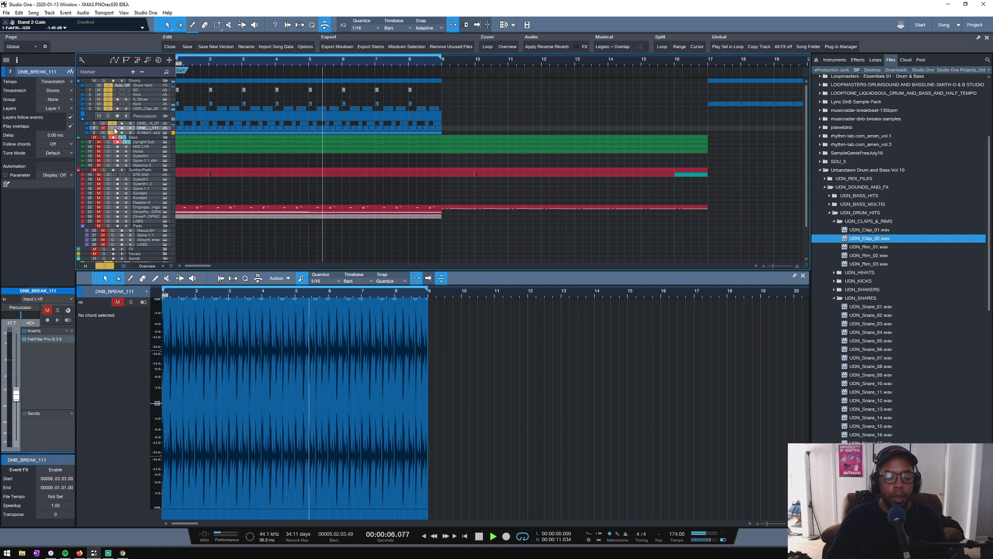
left_click(114, 128)
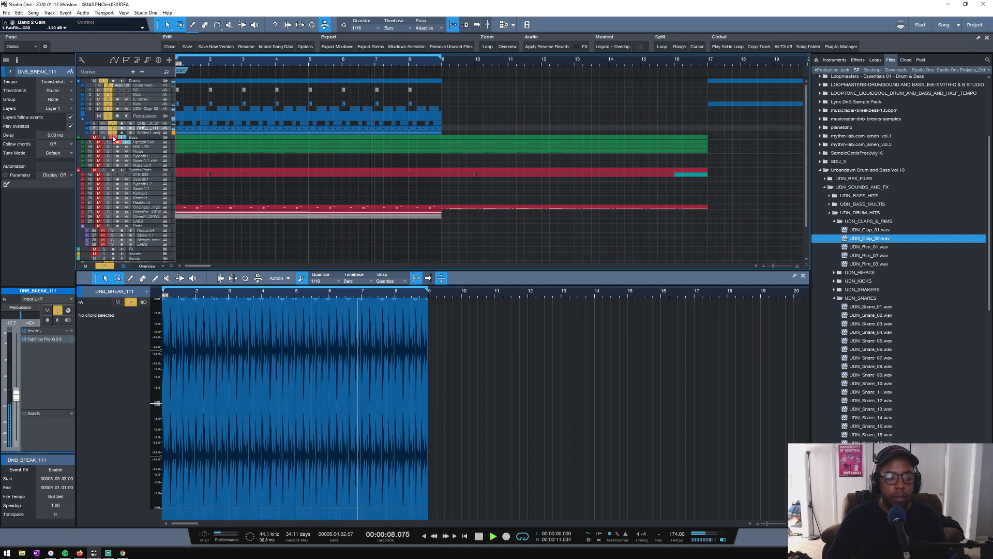
- Add a bell band at about 350 Hz and about -3 dB beside the low cut in DNB_BREAK_111's Pro-Q 3
key("space")
double_click(44, 339)
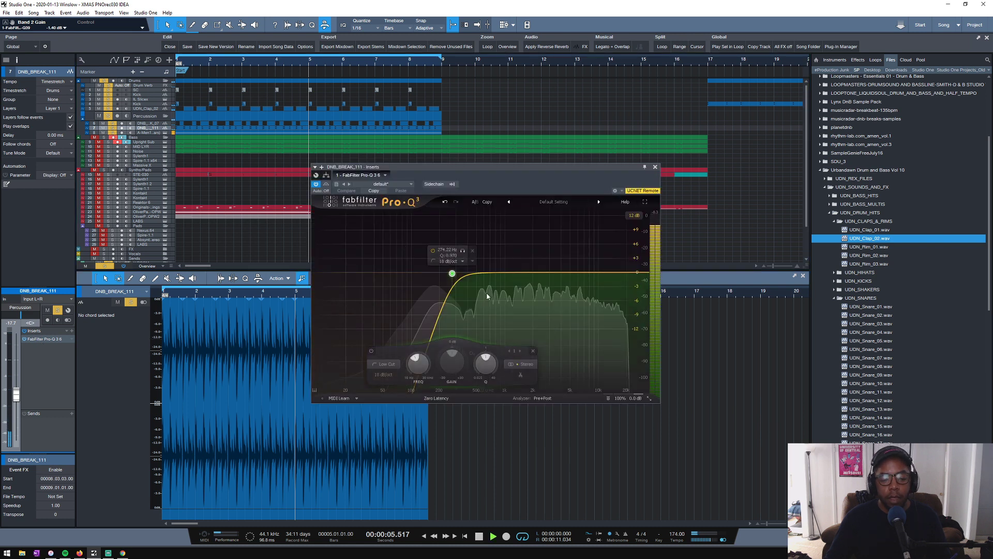
mouse_move(464, 271)
left_mouse_down()
mouse_move(455, 222)
mouse_move(463, 285)
left_mouse_up()
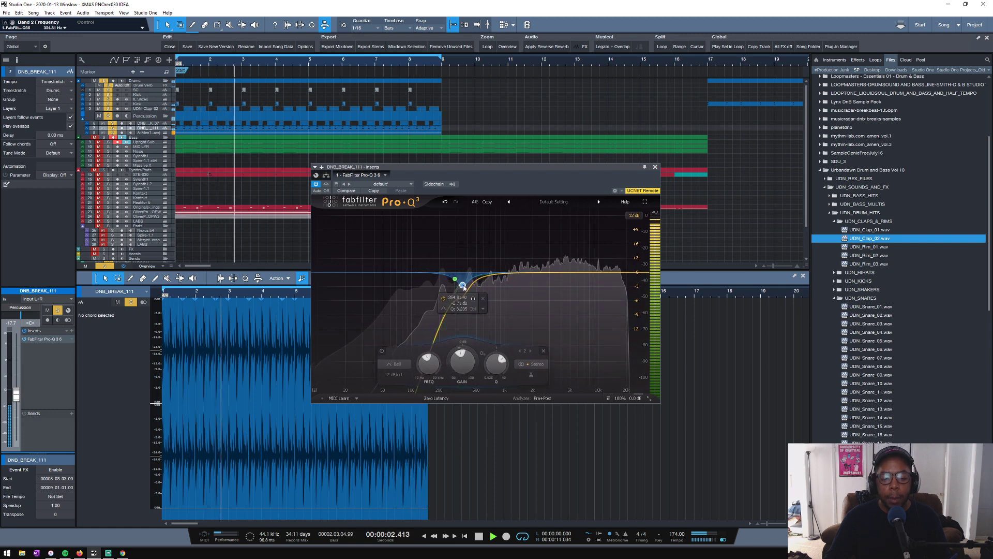
key("space")
- Duplicate the Compressor on the Percussion folder's channel and route UDN_Clap_02 into the copy's sidechain
left_click(146, 109)
left_click(147, 118)
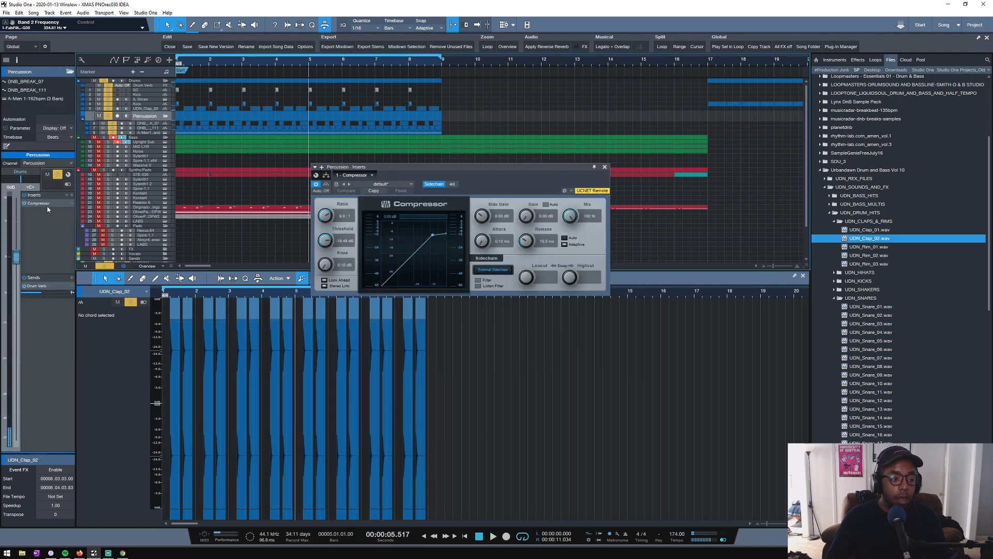
left_click_drag(46, 211, 55, 214)
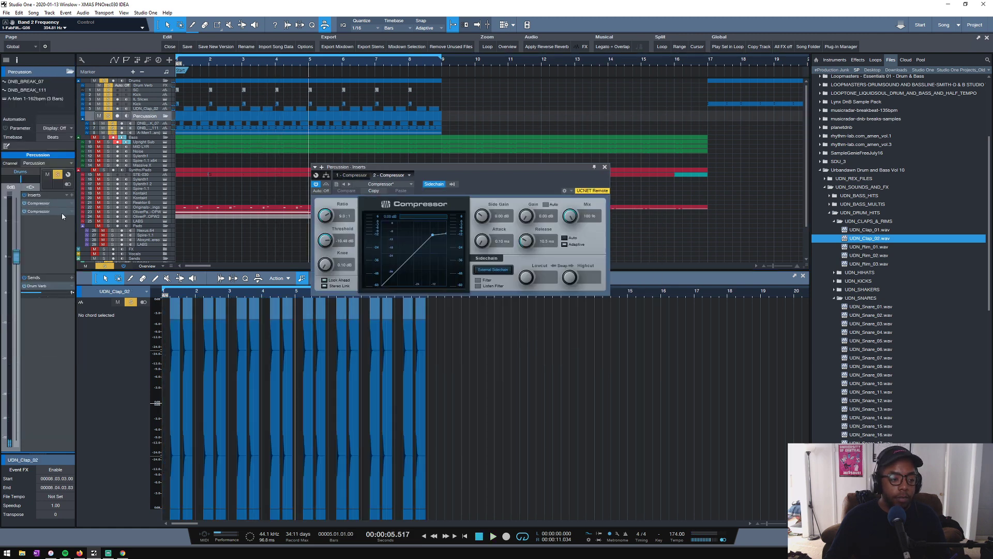
left_click(453, 184)
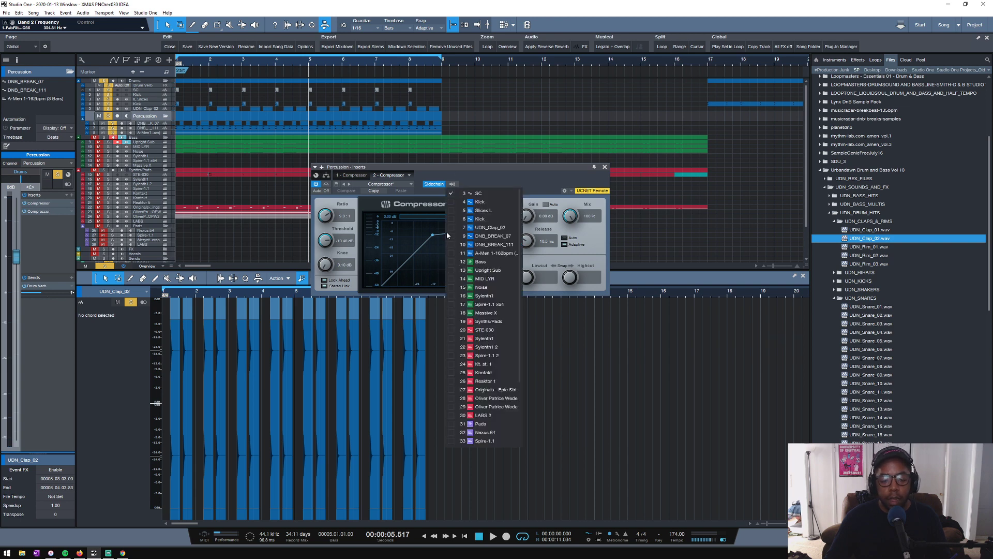
left_click(515, 179)
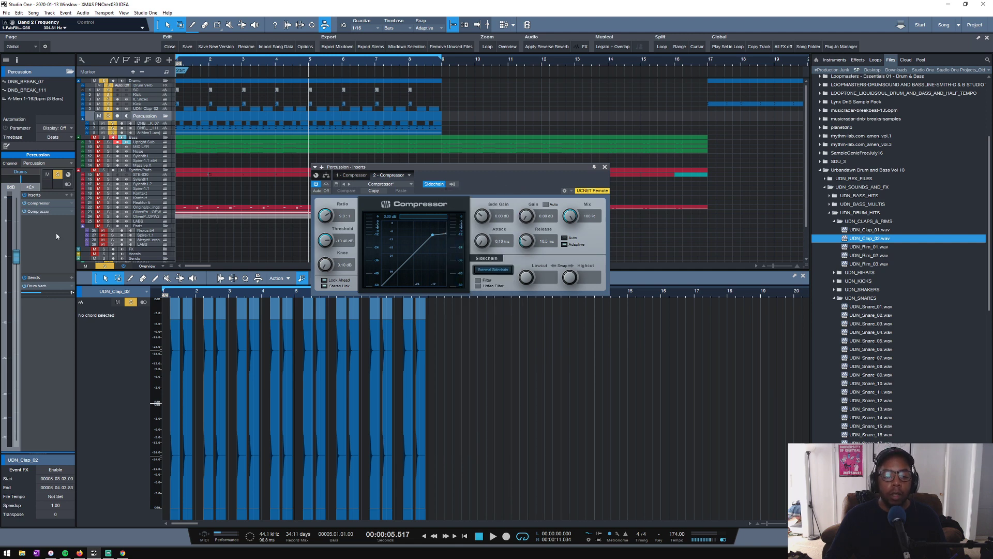
left_click(452, 185)
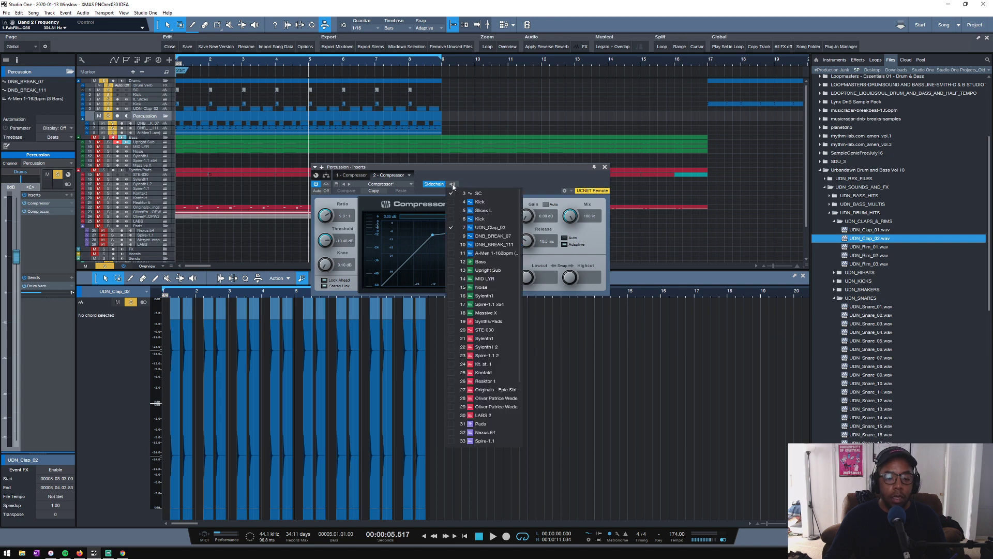
left_click(474, 181)
- Set the second Percussion compressor's threshold to about -18 dB while the loop plays, and close the compressor
key("space")
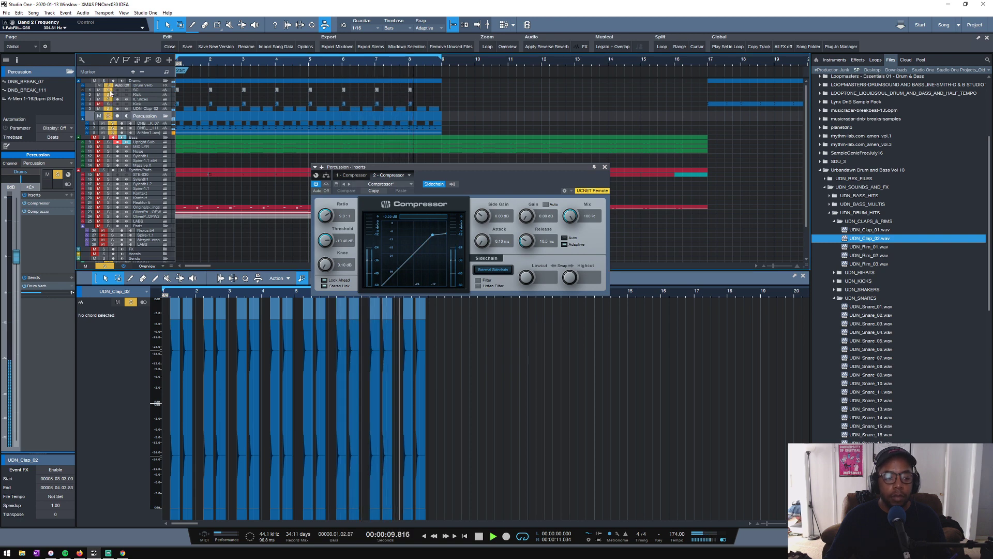
left_click_drag(334, 234, 312, 292)
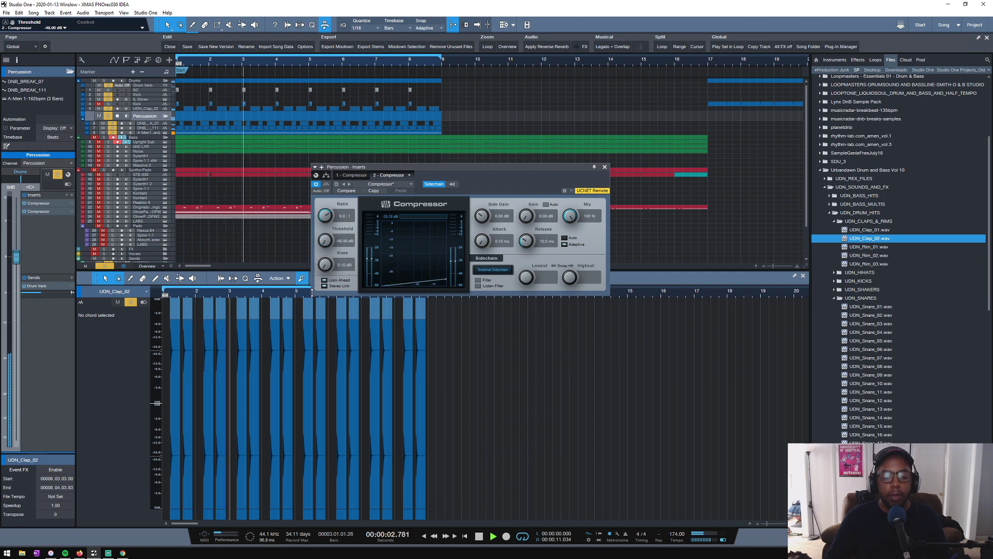
left_click_drag(325, 243, 325, 240)
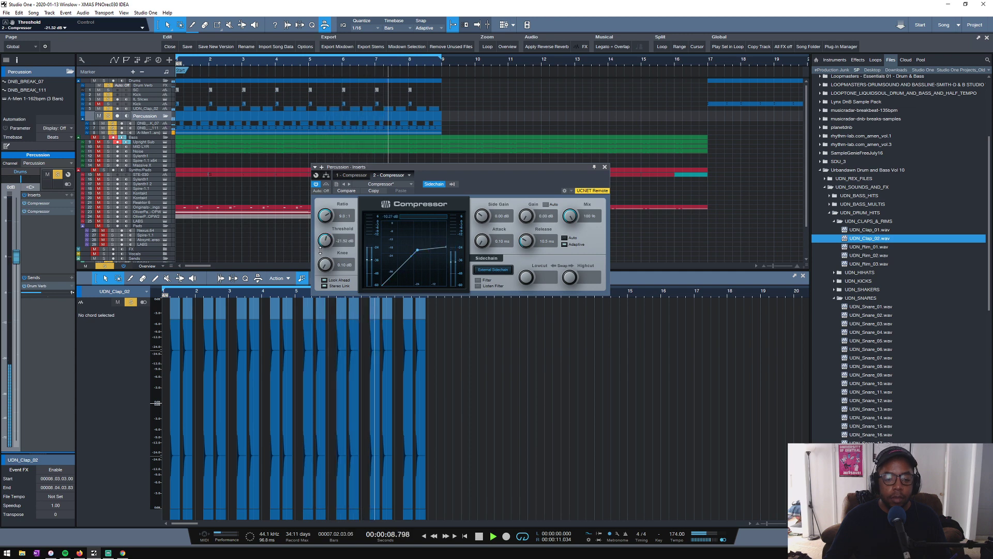
left_click_drag(321, 247, 323, 246)
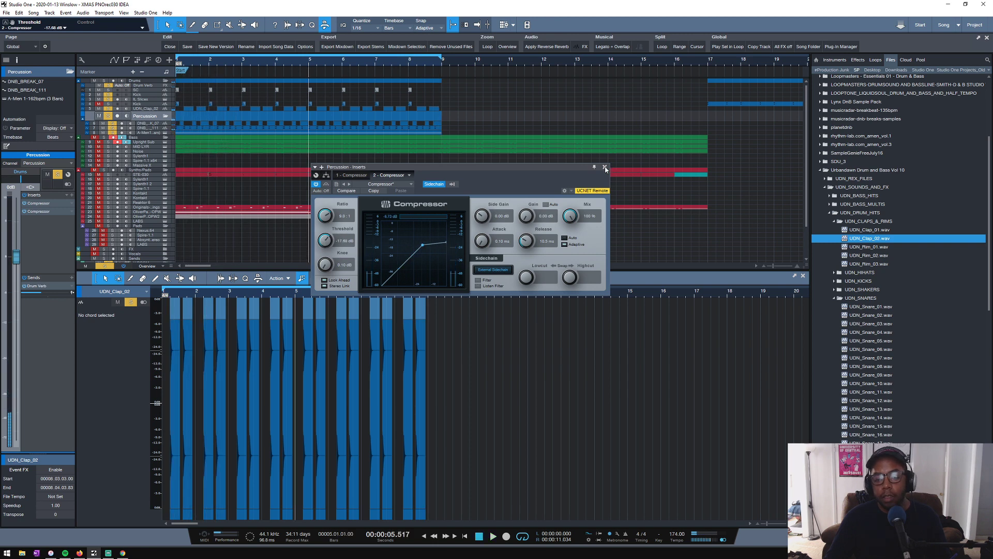
left_click(605, 168)
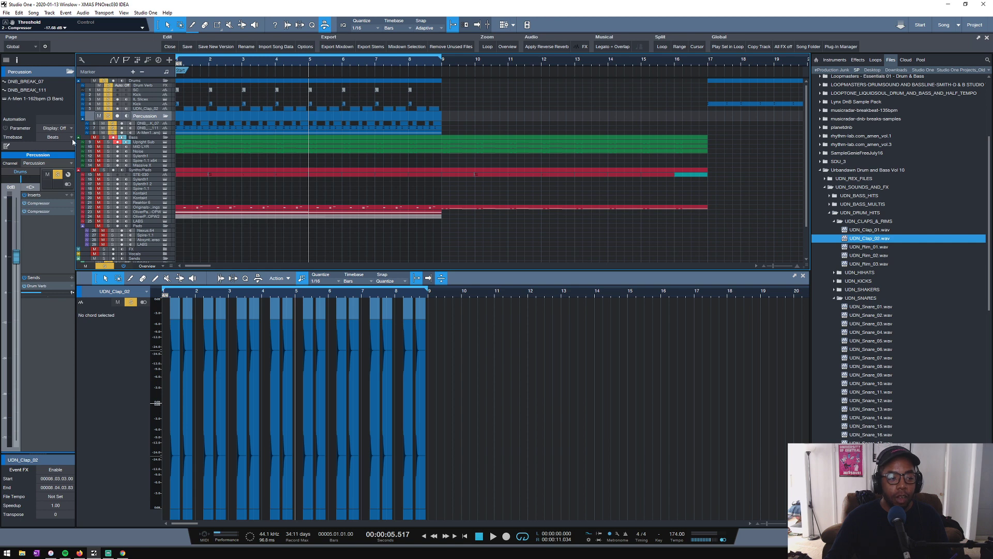
- Shrink the tracks to the minimal height and clear all solos
scroll(208, 138, "down", 1)
scroll(209, 138, "up", 1)
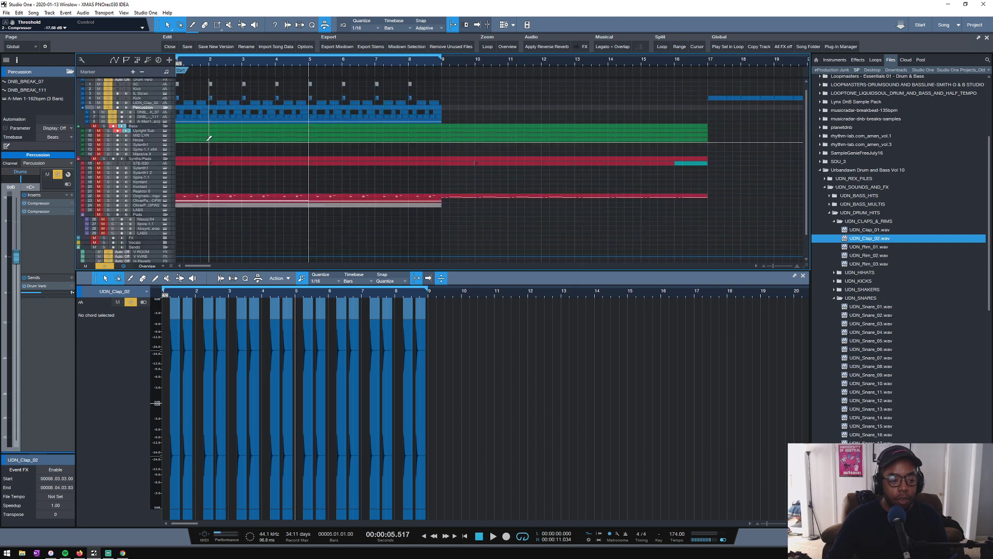
scroll(208, 142, "down", 1)
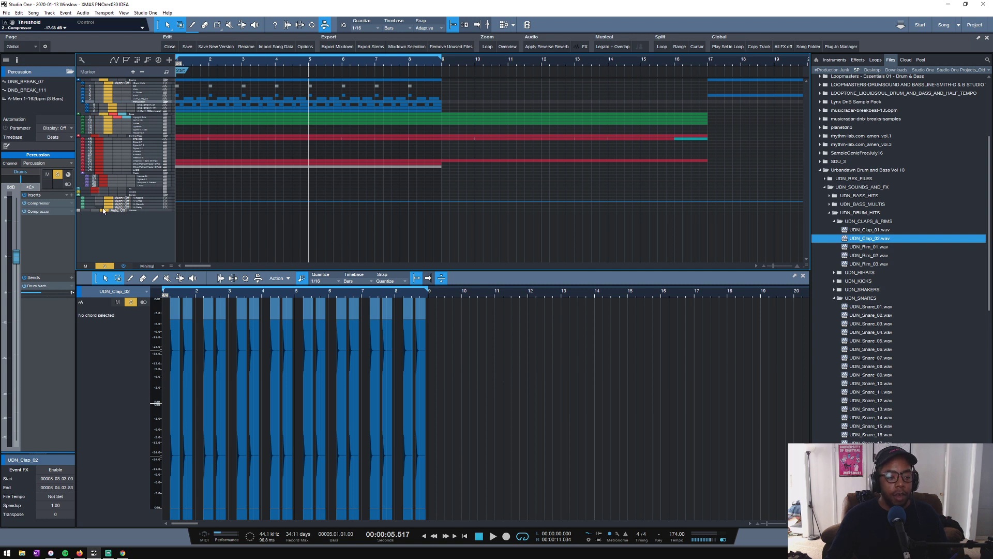
left_click(104, 267)
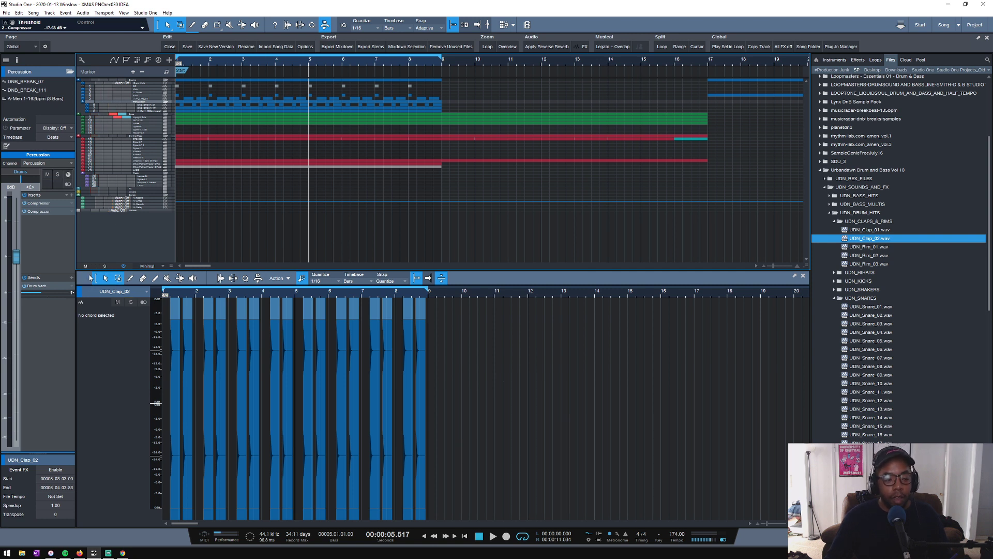
- Play the full mix from the start of the loop with the timeline zoomed out slightly, and save the song
key("space")
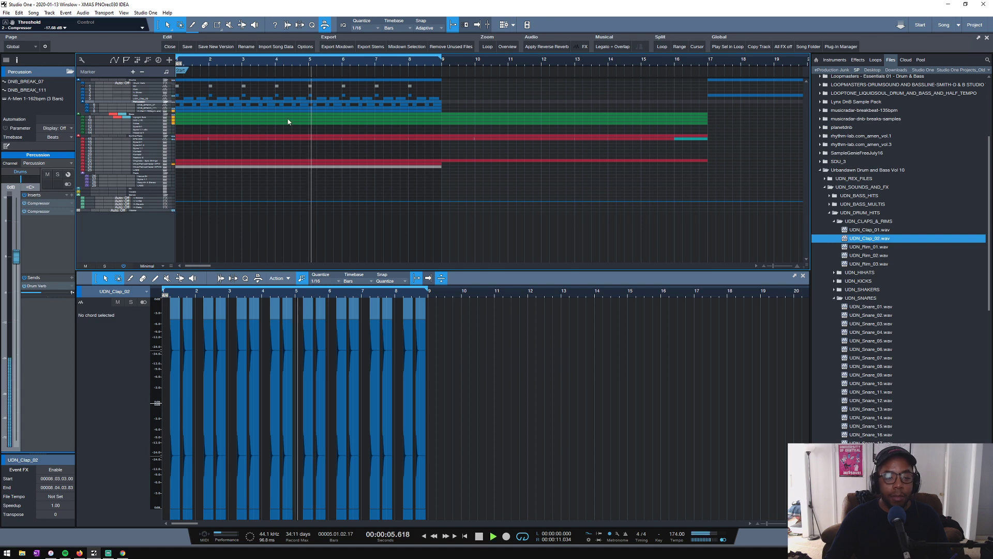
left_click_drag(205, 65, 426, 58)
key("ctrl+s")
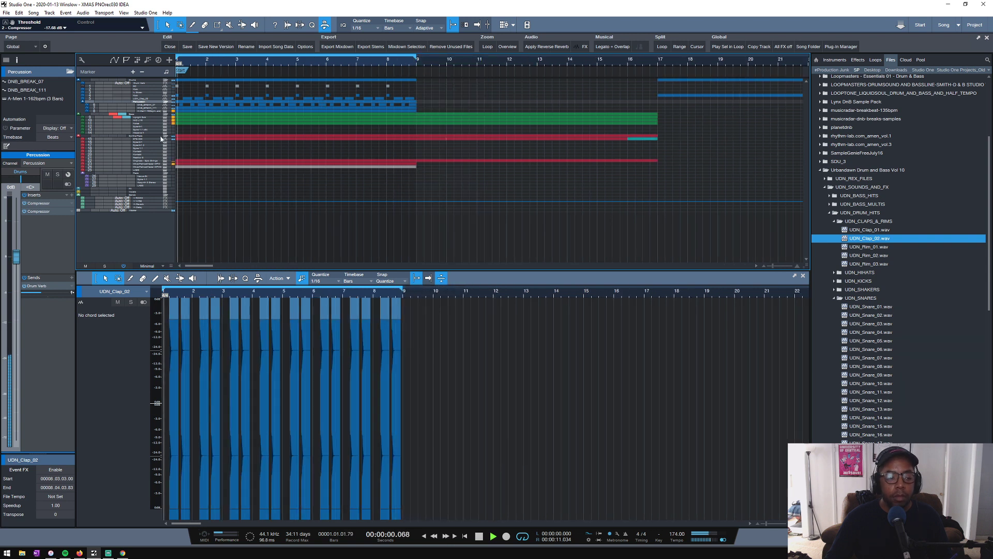
- Compare the playing mix with one bass track muted and soloed in turn, and restore full playback
left_click(99, 120)
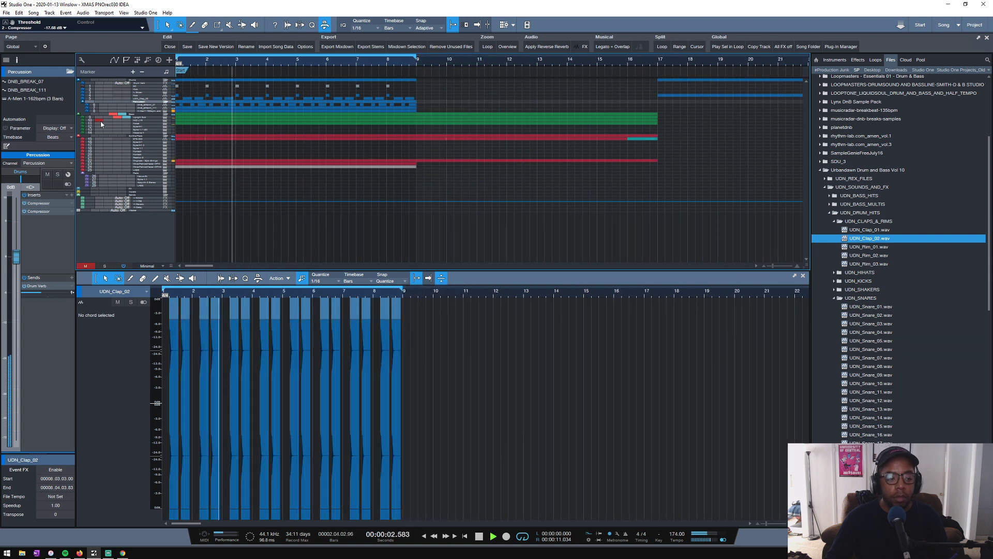
left_click(107, 121)
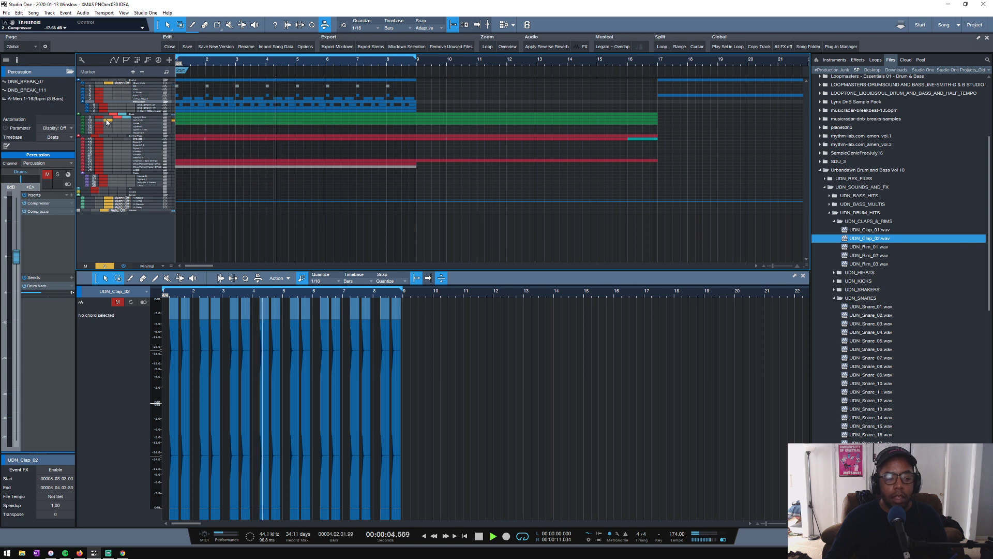
left_click(107, 121)
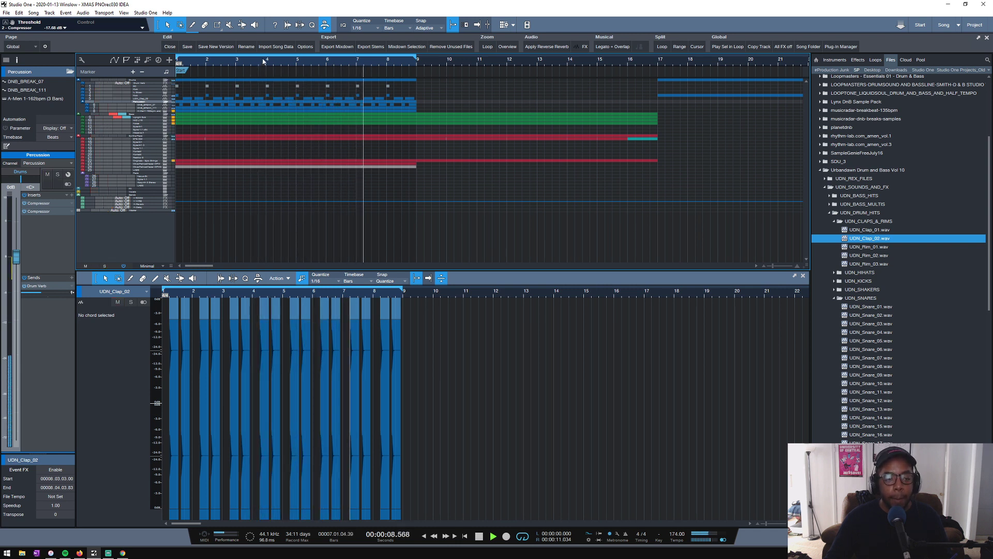
- Listen to the loop in a wider timeline view, and jump playback to about bars 12 and 16
scroll(262, 62, "down", 5)
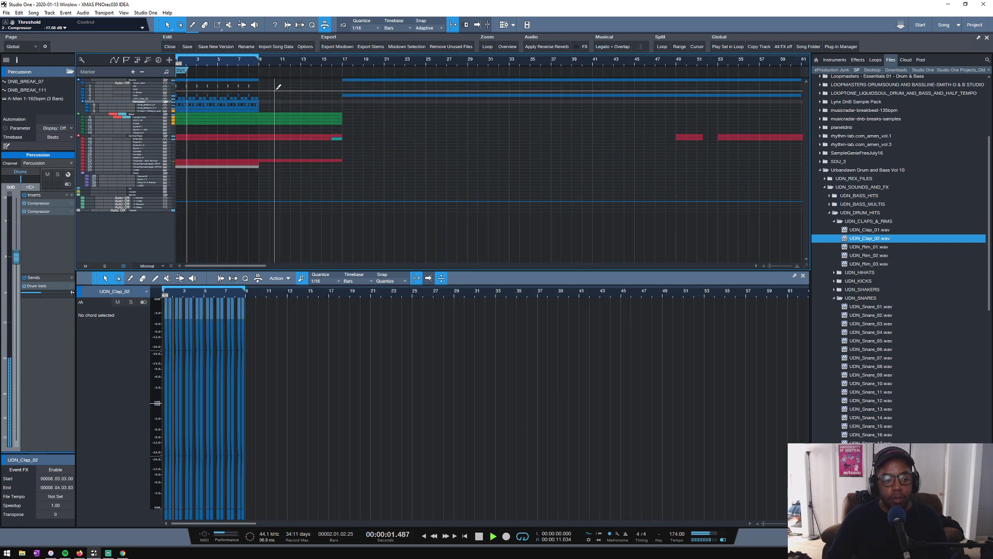
scroll(269, 91, "up", 3)
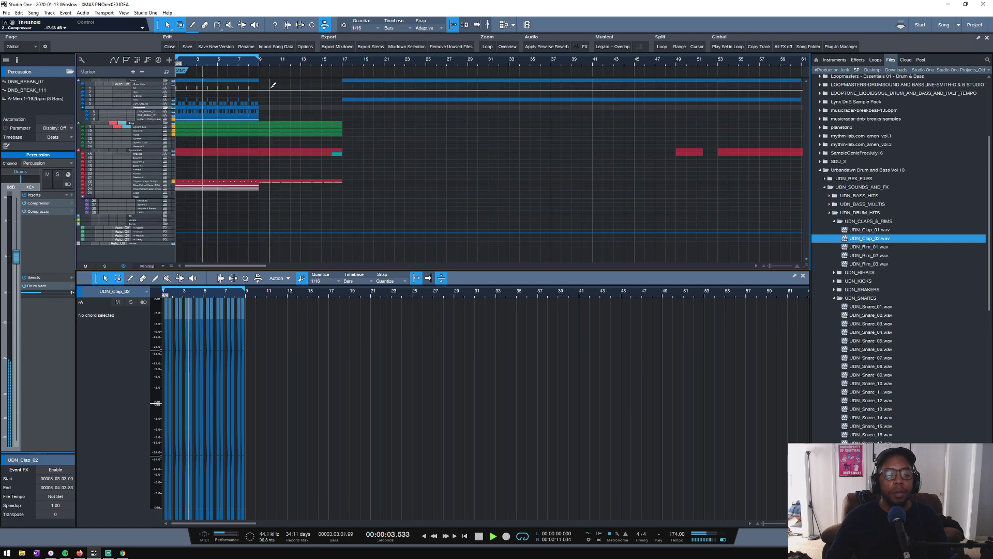
scroll(269, 88, "down", 3)
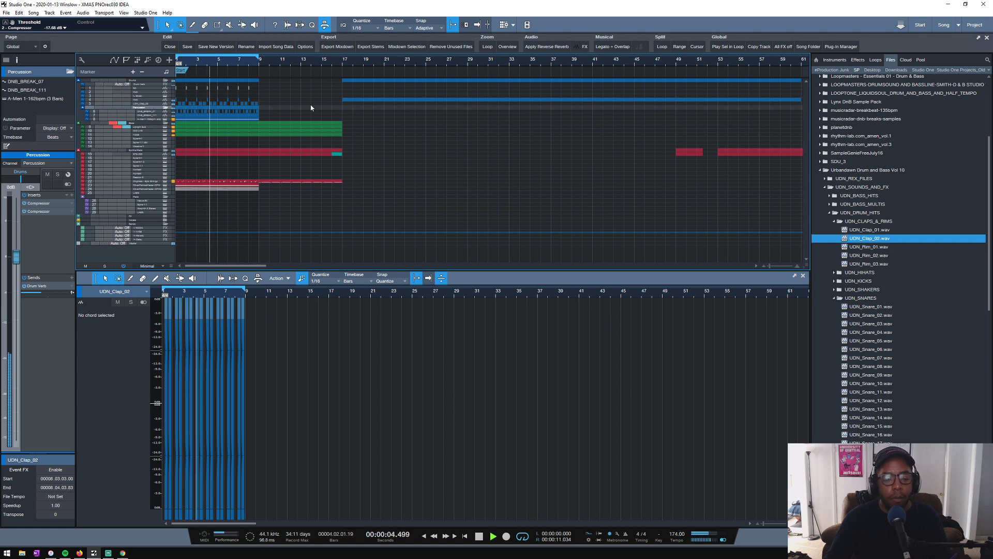
left_click(294, 61)
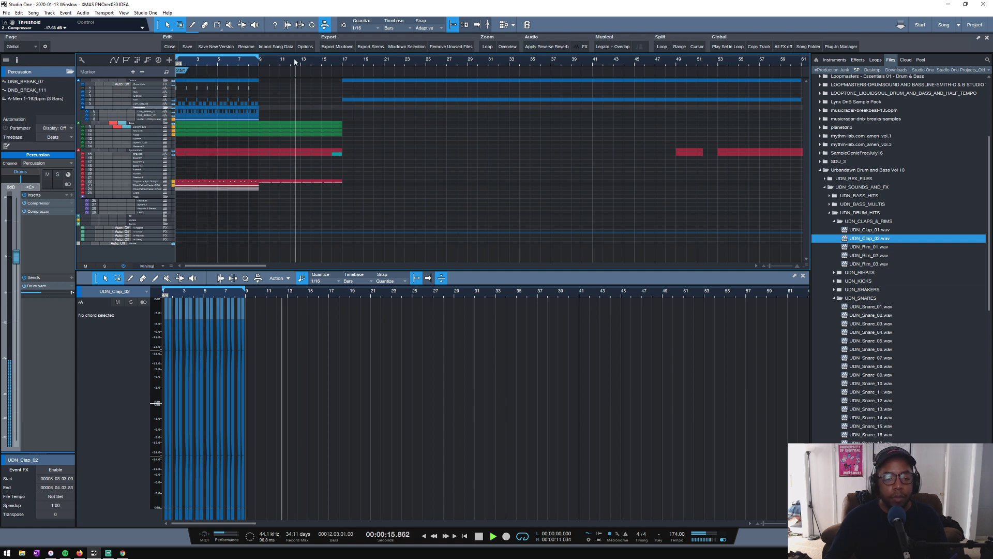
left_click(332, 62)
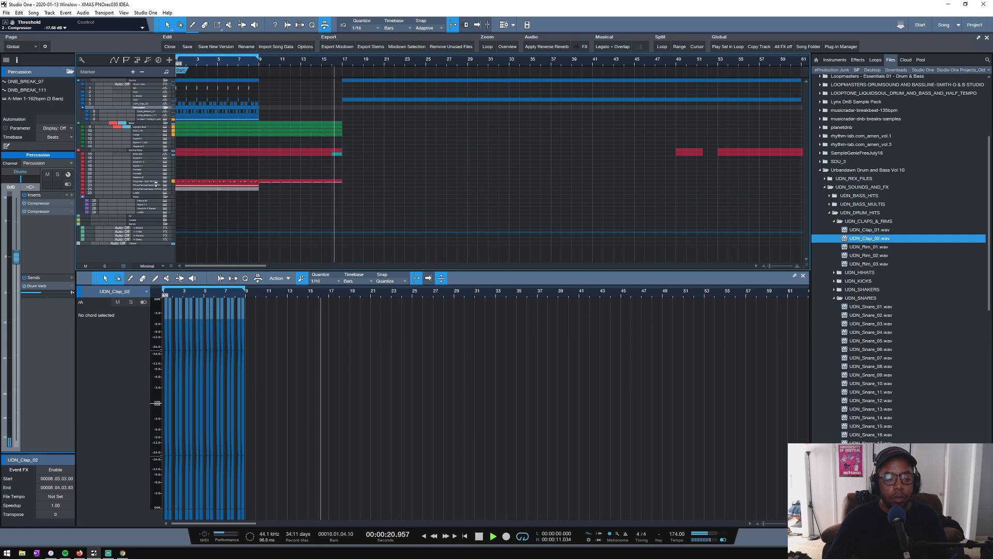
- Enlarge the Originals - Epic Strings track, split its event at bar 9, and delete the second half
left_click_drag(155, 183, 155, 211)
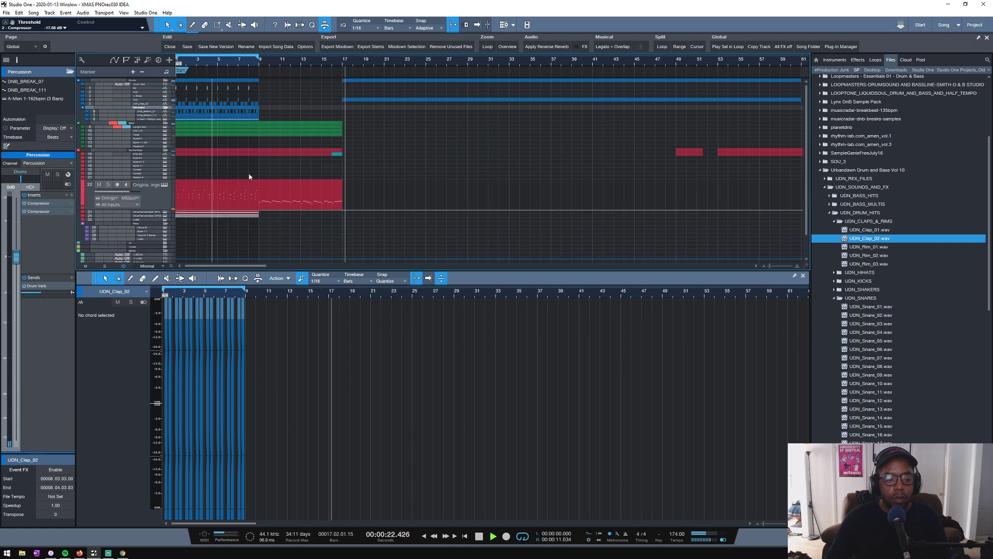
left_click(261, 62)
left_click(282, 205)
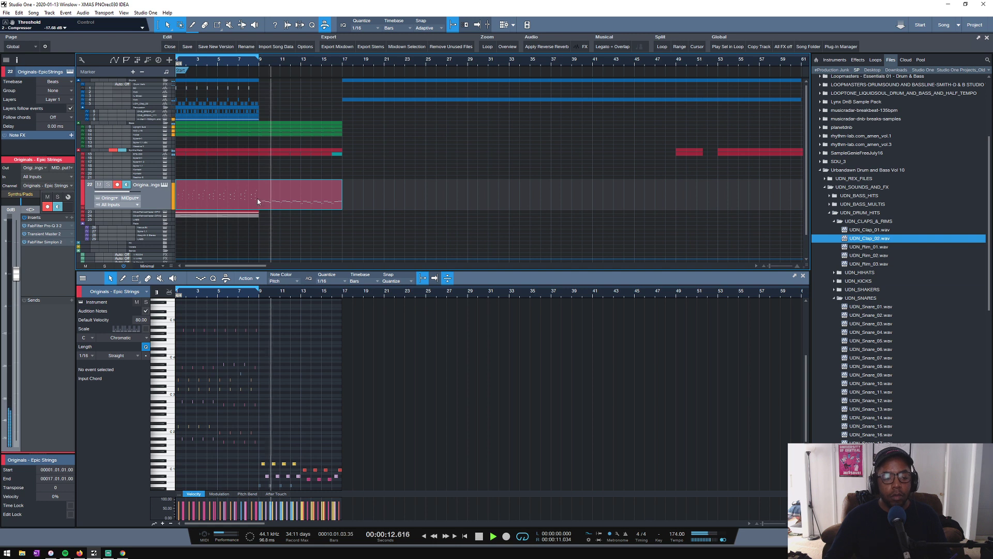
left_click(260, 196, "alt")
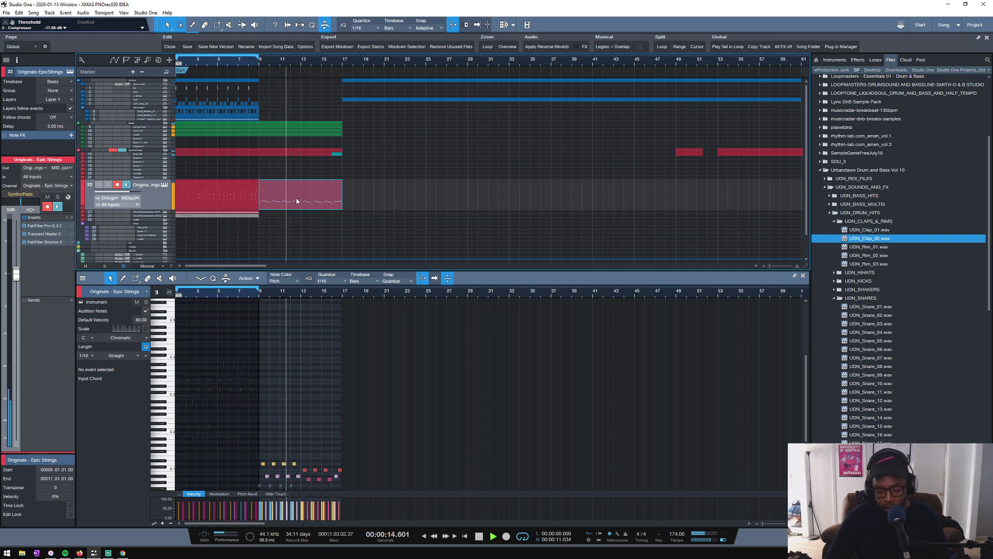
key("Delete")
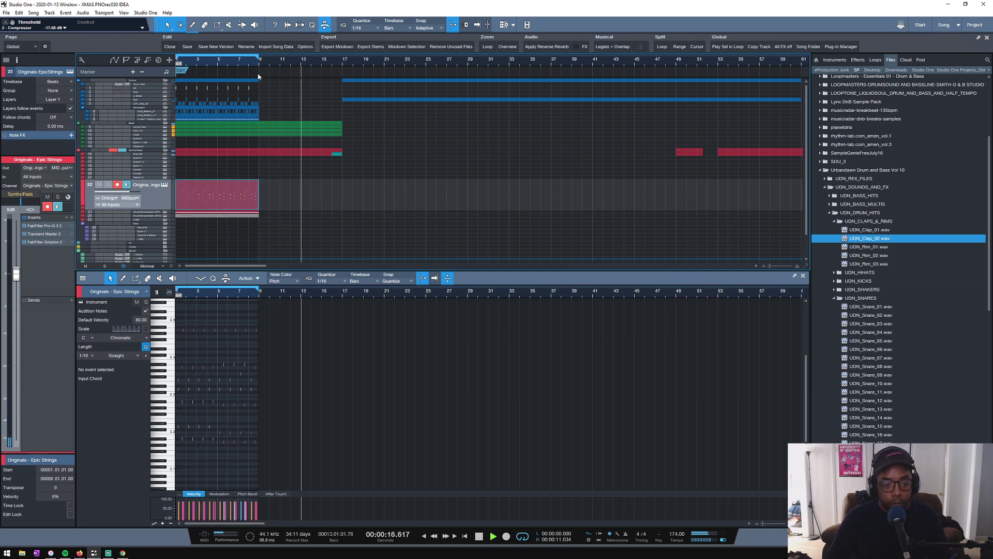
- Review the full arrangement by playing from the song start and from bar 49, and stop playback at the start
key("comma")
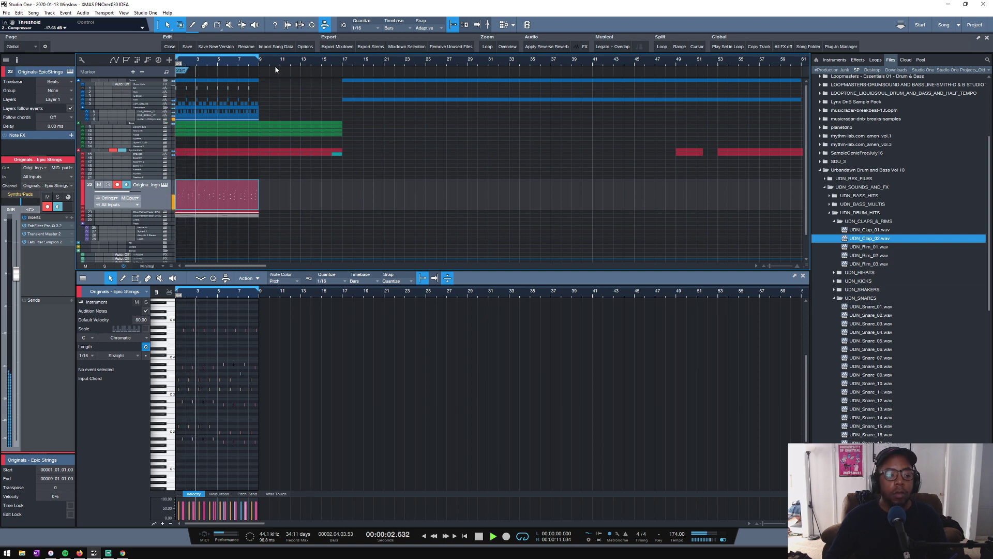
scroll(276, 66, "down", 3)
left_click(347, 60)
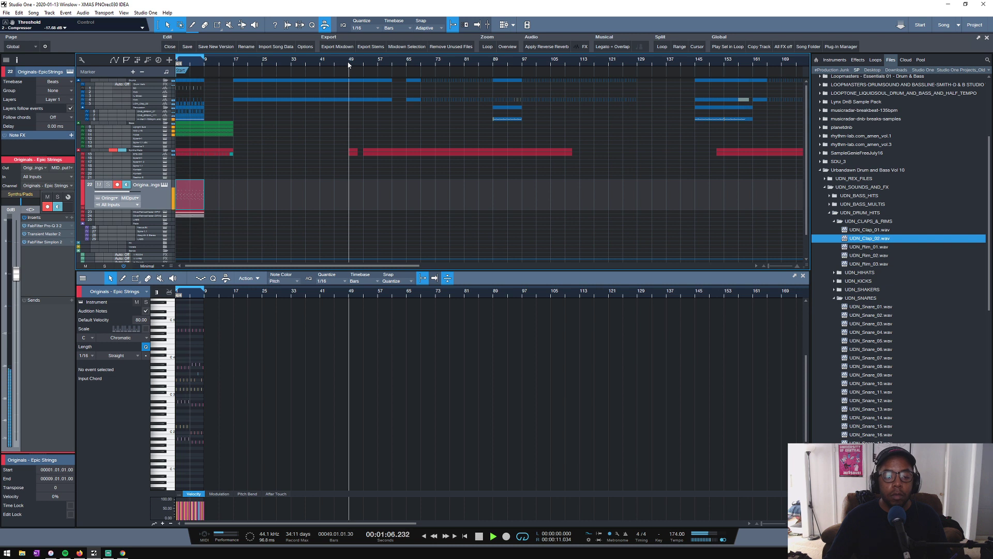
key("space")
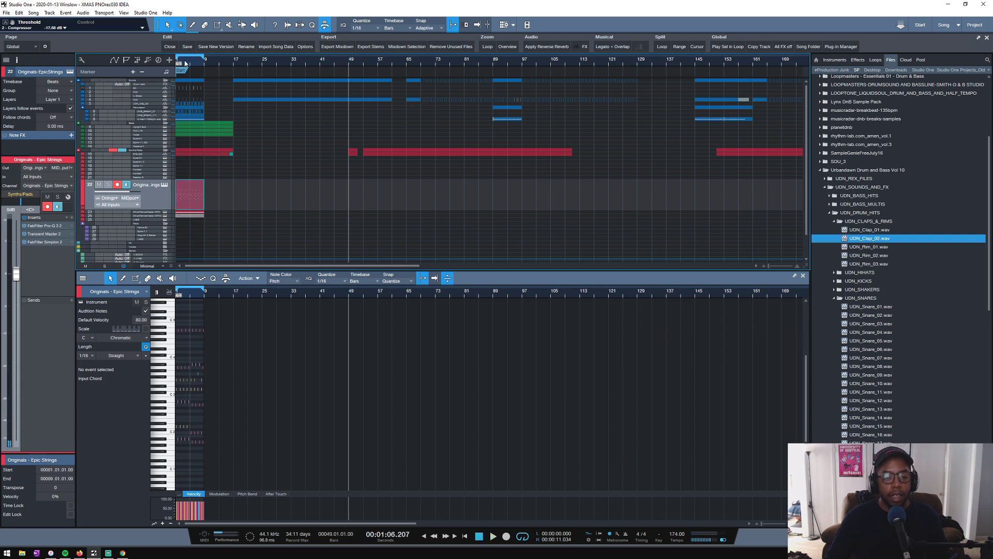
left_click(193, 63)
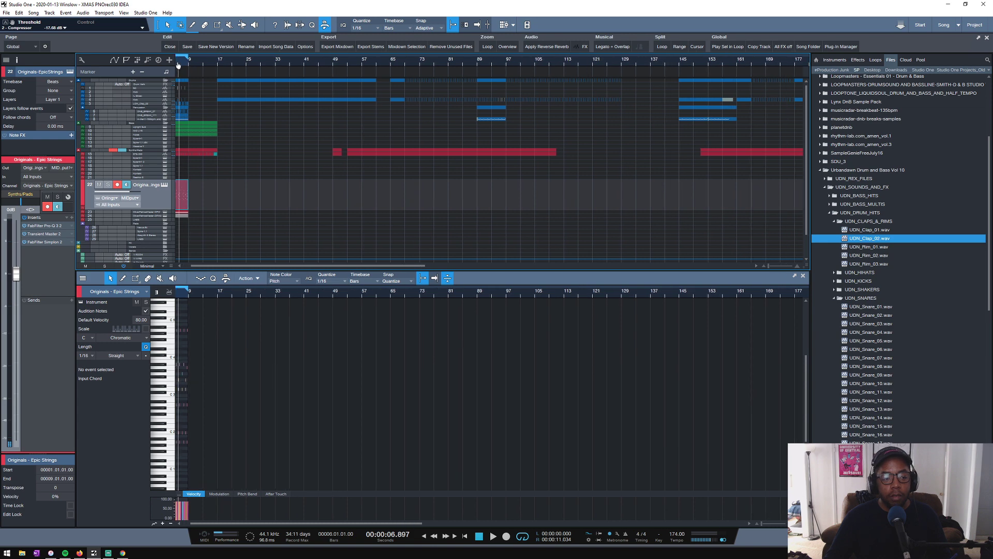
scroll(224, 71, "up", 2)
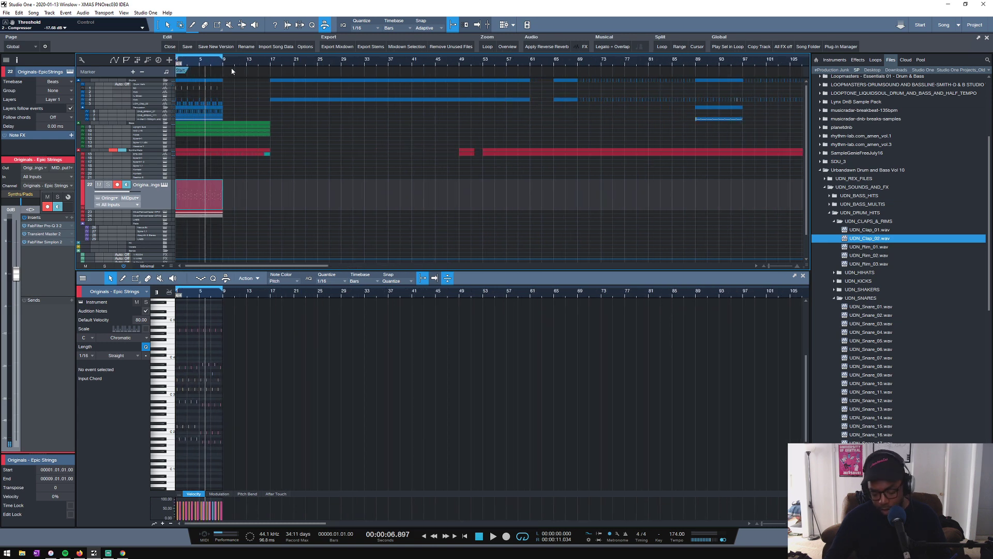
key("comma")
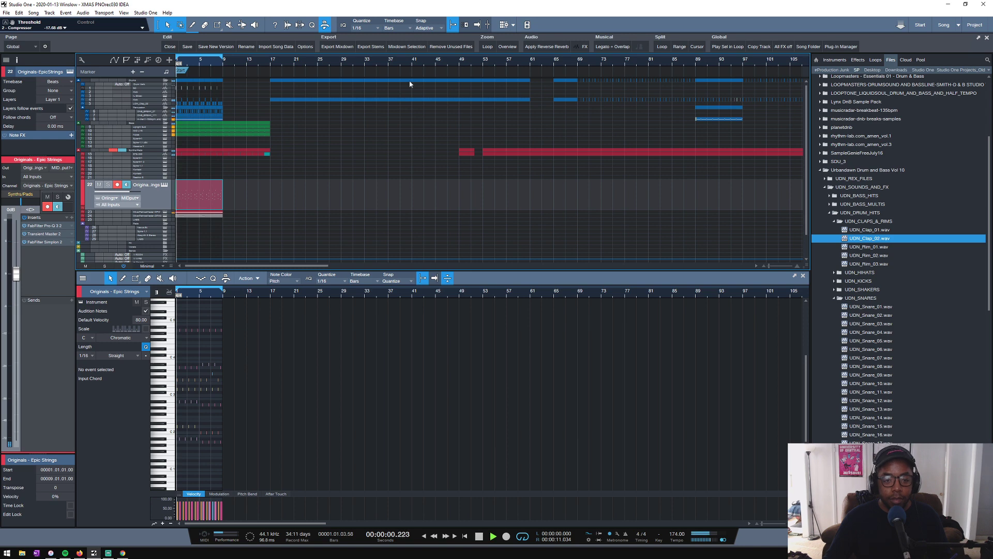
scroll(429, 63, "down", 3)
key("space")
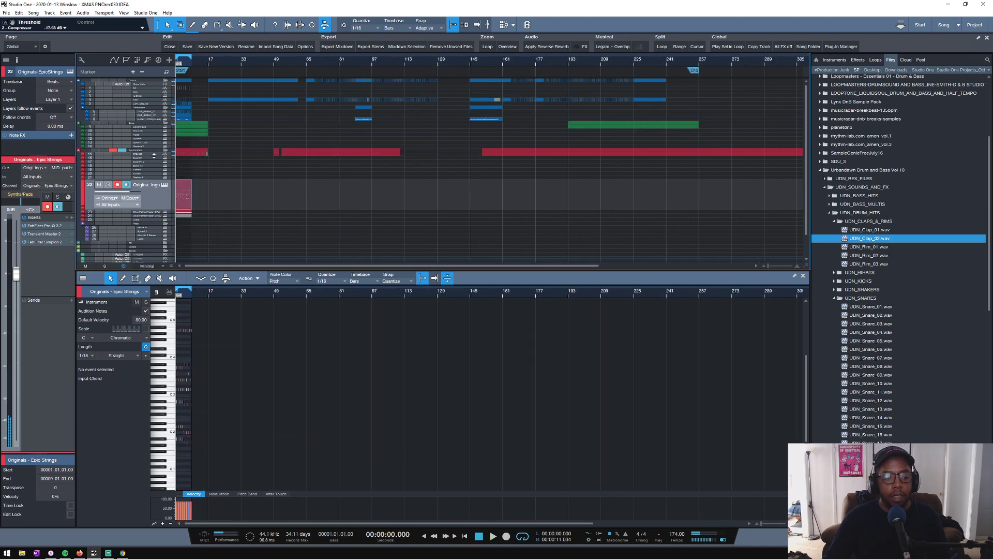
- Enlarge the STE-030 track and play its audio around bar 56
left_click_drag(153, 155, 158, 199)
scroll(296, 63, "up", 5)
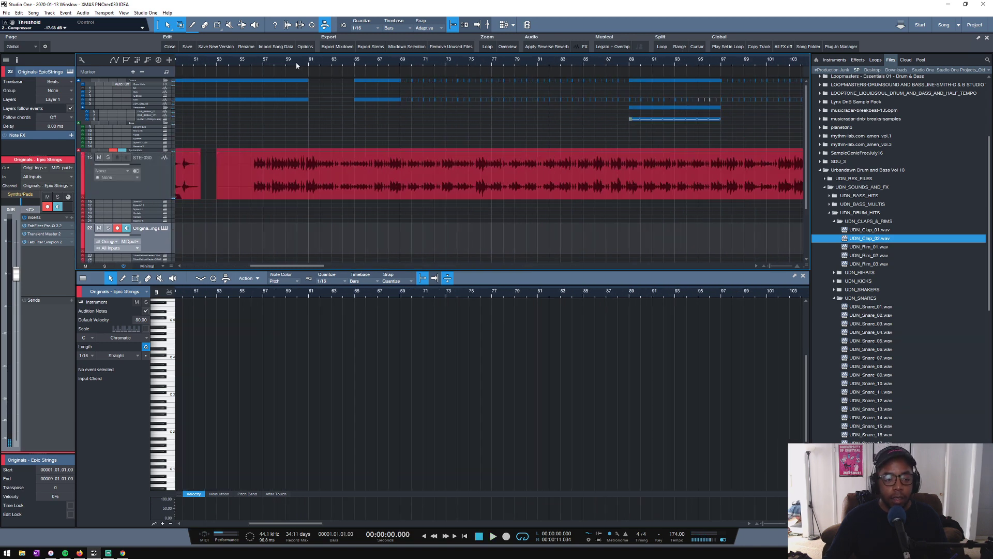
key("space")
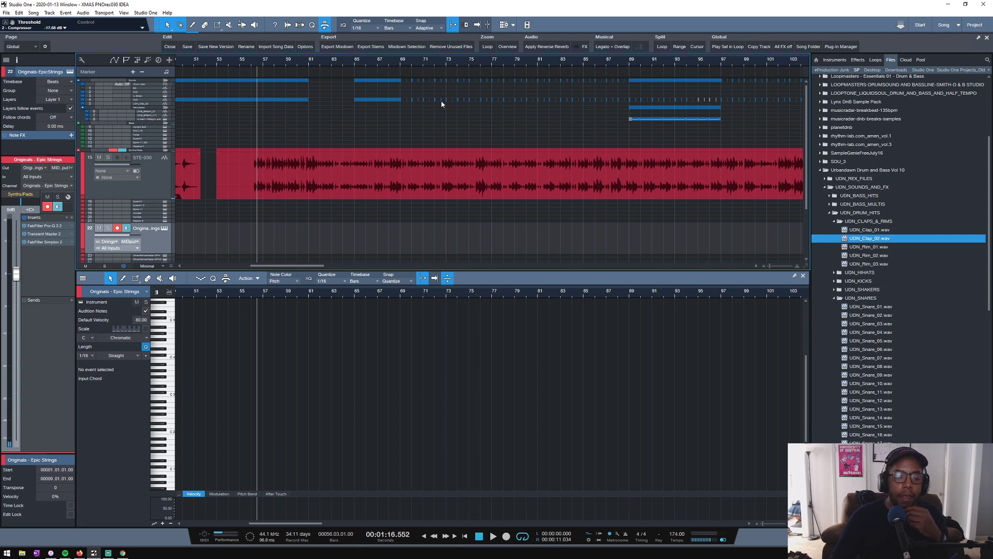
- Split the STE-030 event at the first sound just after 56.2 and delete the silent portion before it
scroll(231, 63, "up", 5)
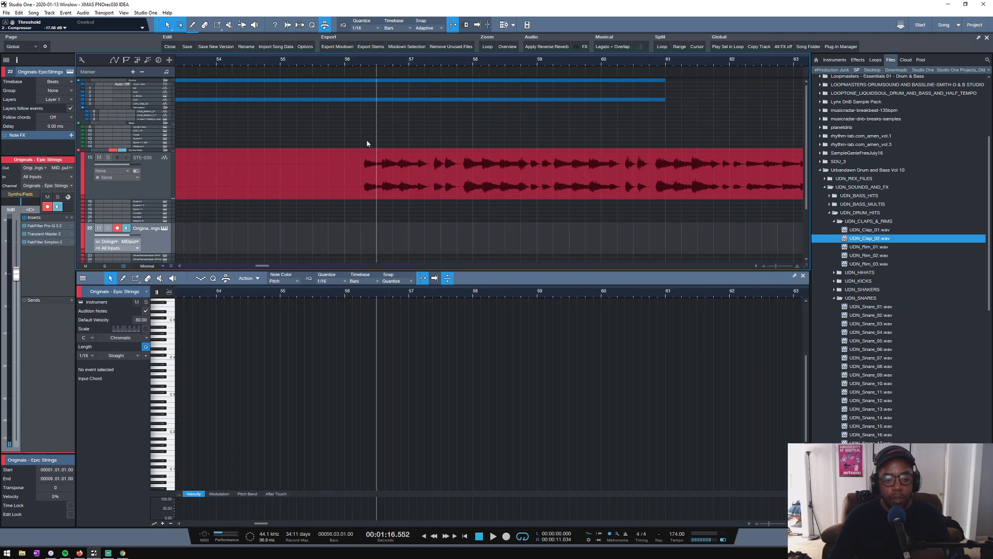
scroll(362, 61, "up", 5)
key("3")
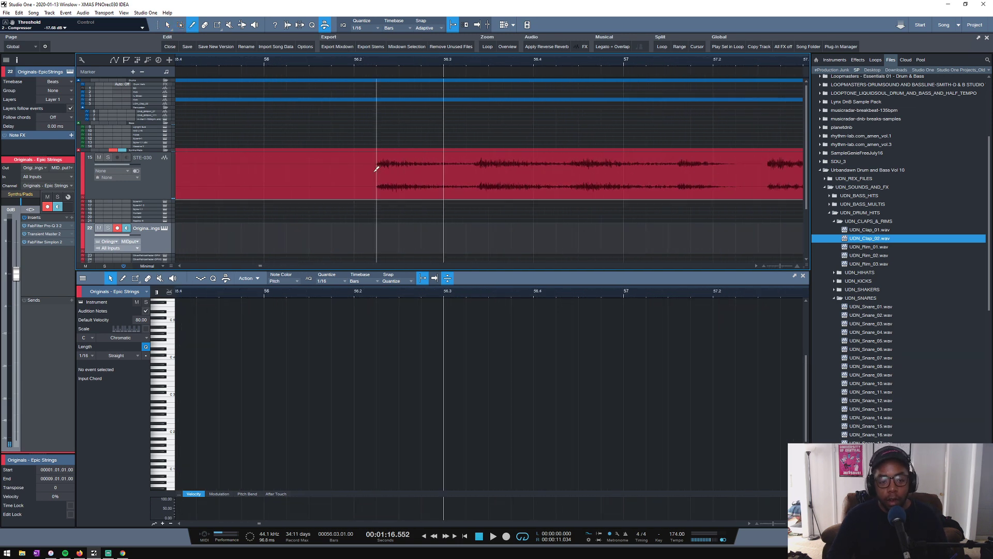
left_click(377, 168)
key("1")
left_click(363, 180)
key("Delete")
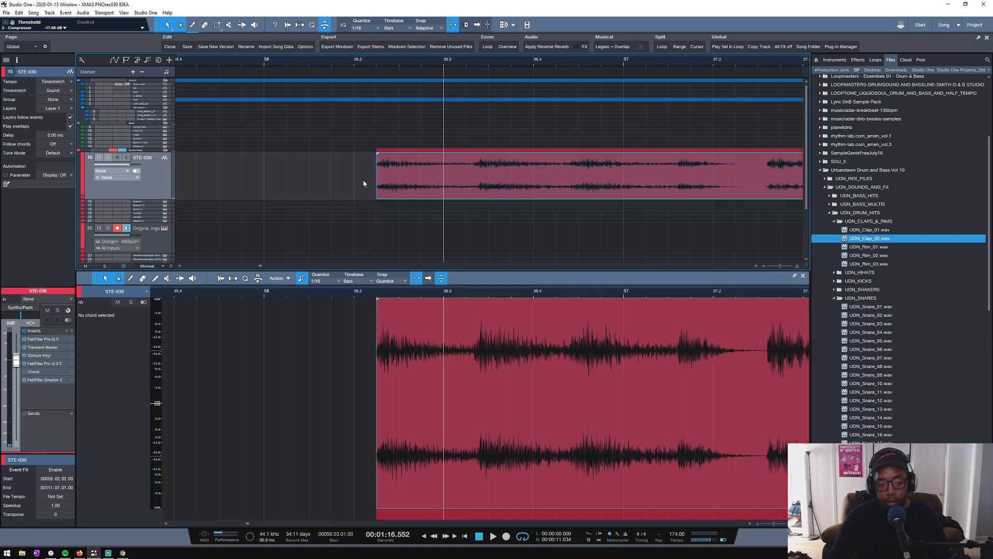
- Delete all leftover drum, percussion and bass events after bar 17, keeping the STE-030 audio
scroll(409, 70, "down", 6)
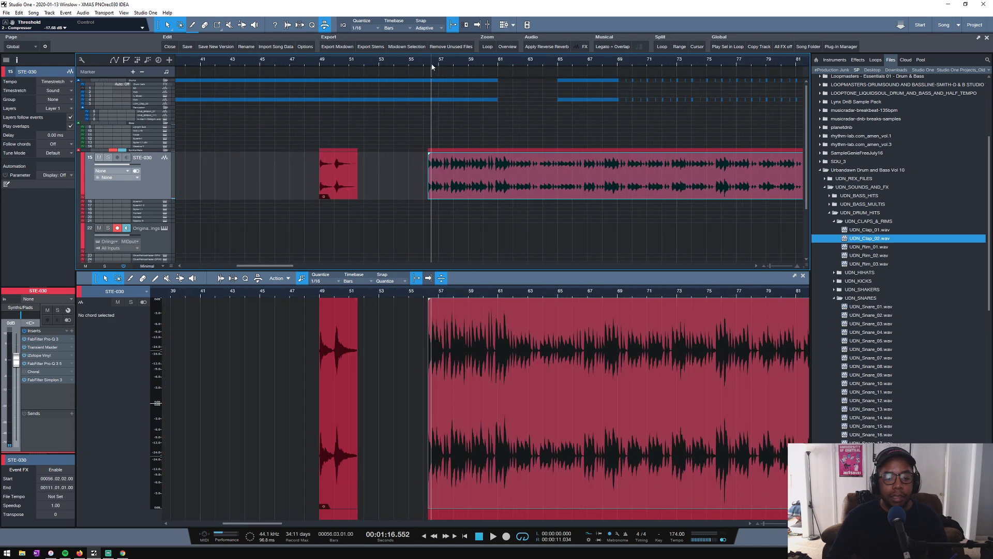
scroll(432, 65, "down", 4)
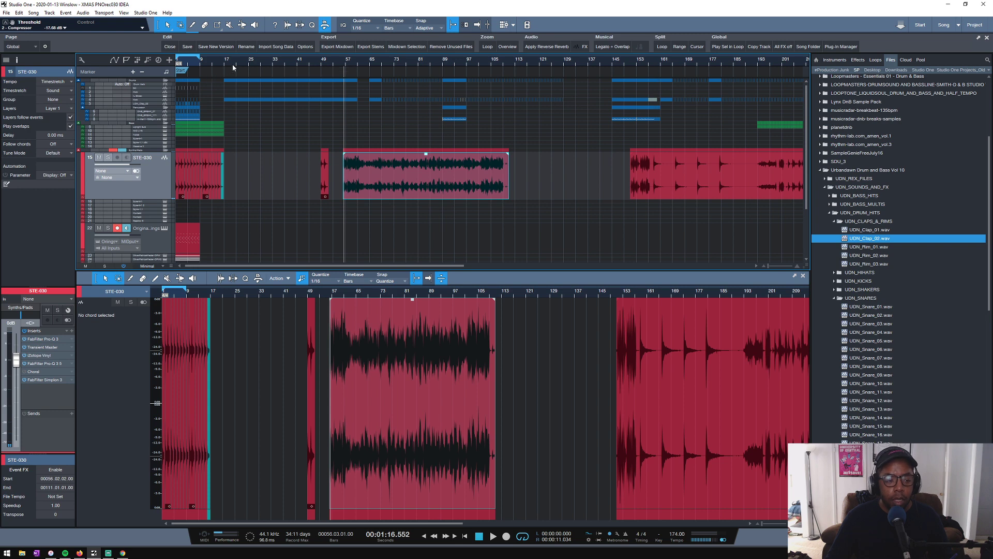
scroll(232, 64, "down", 3)
left_click_drag(200, 91, 488, 134)
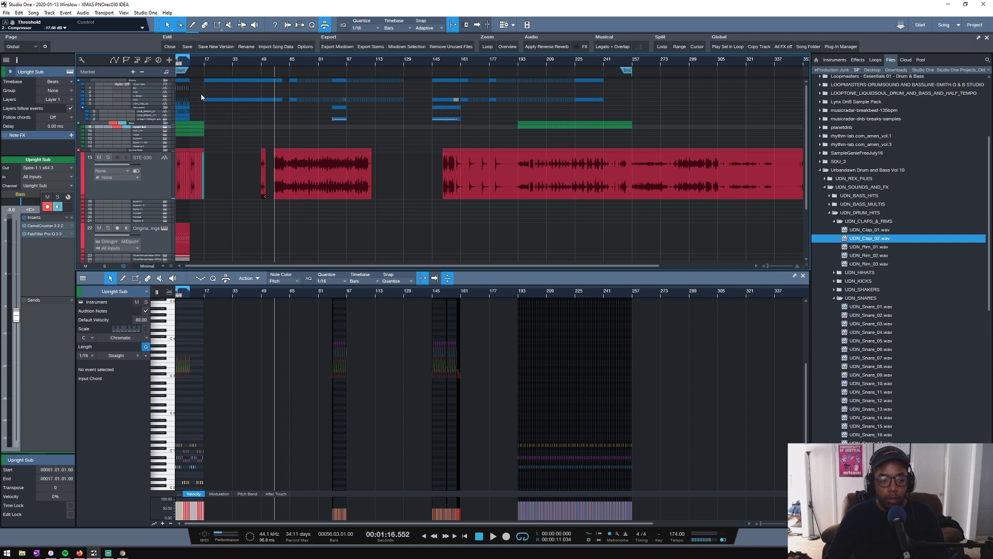
left_click_drag(201, 97, 632, 126)
key("Delete")
key("Delete")
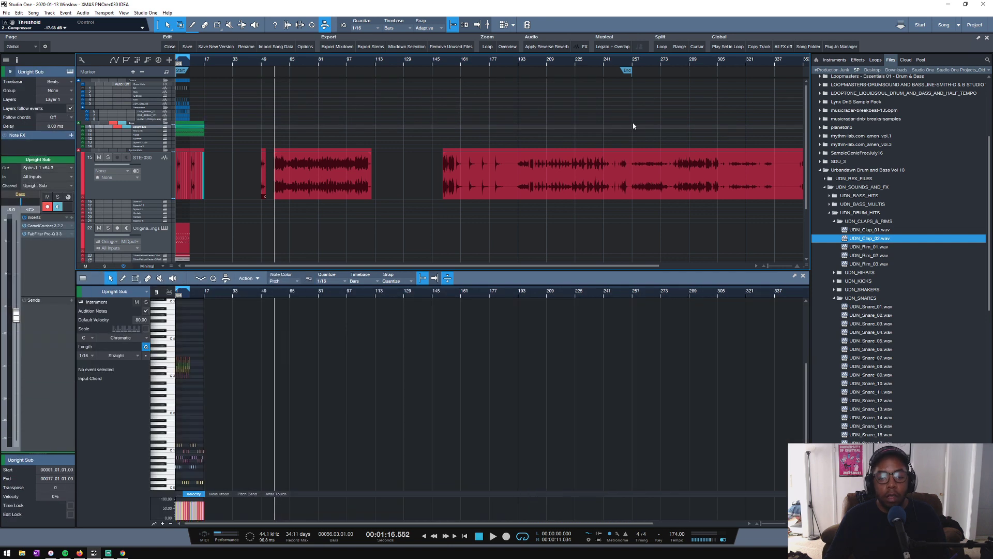
- Play the trimmed STE-030 event briefly, and move it so it starts exactly at bar 56
key("space")
scroll(275, 63, "up", 6)
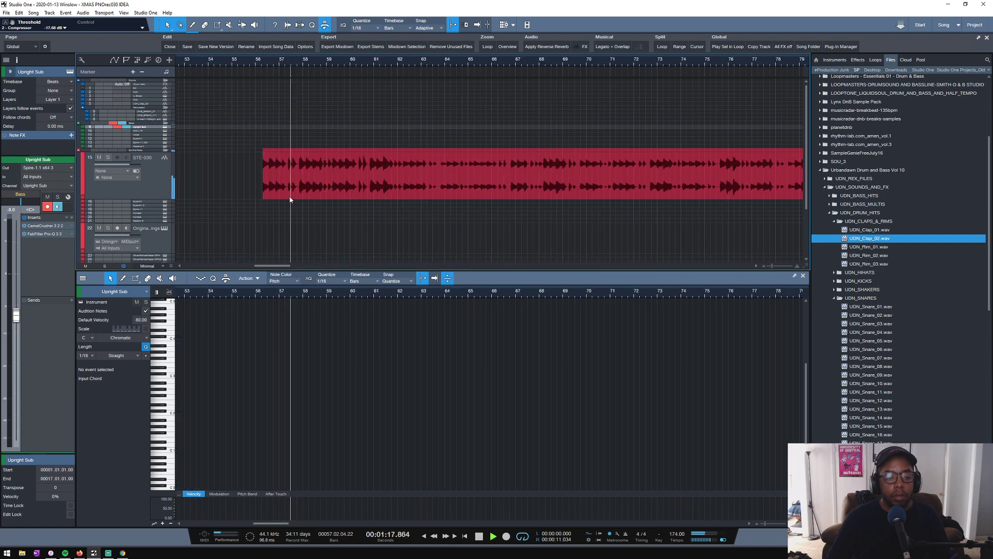
key("space")
left_click_drag(285, 193, 276, 191)
scroll(272, 60, "up", 5)
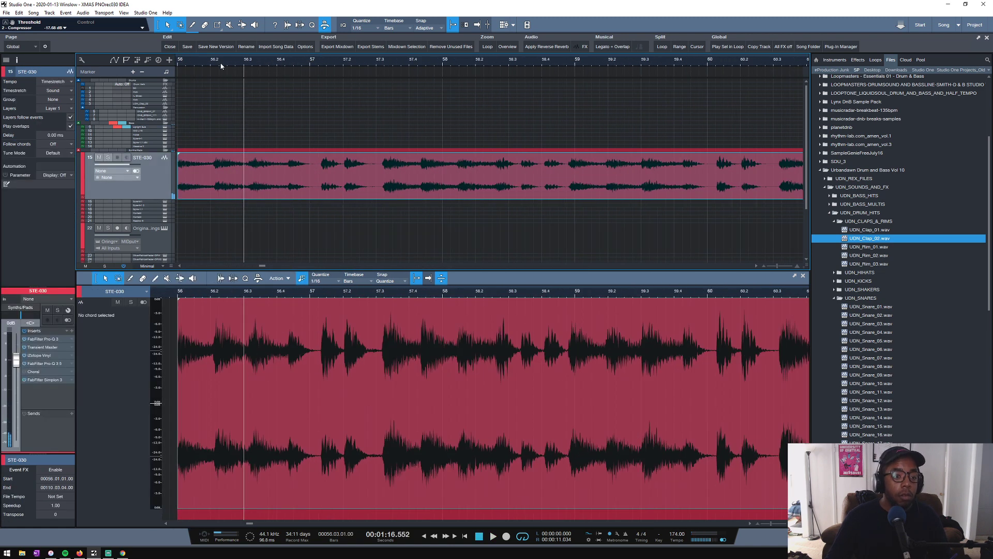
- Play the STE-030 event repeatedly from bar 56 to check its timing against the grid
left_click(193, 63)
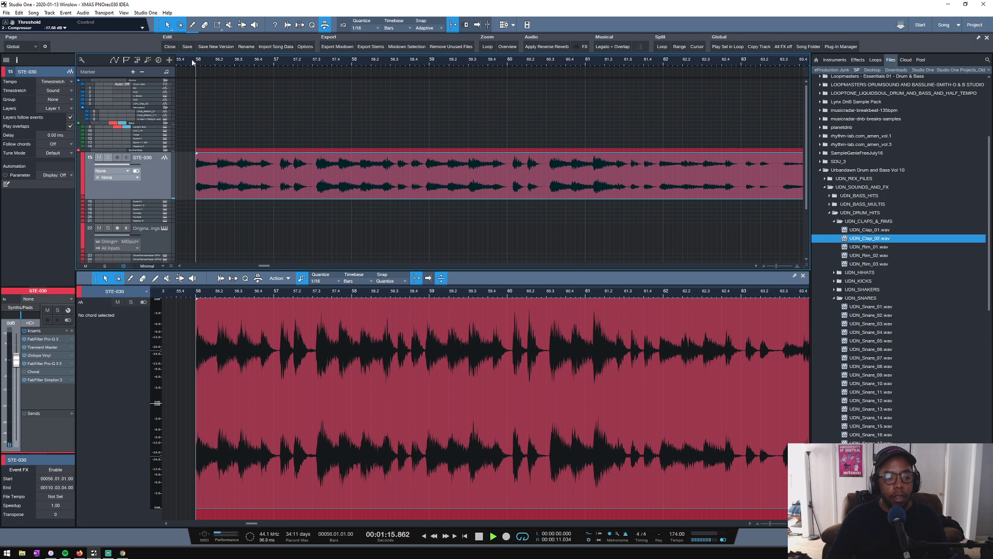
key("space")
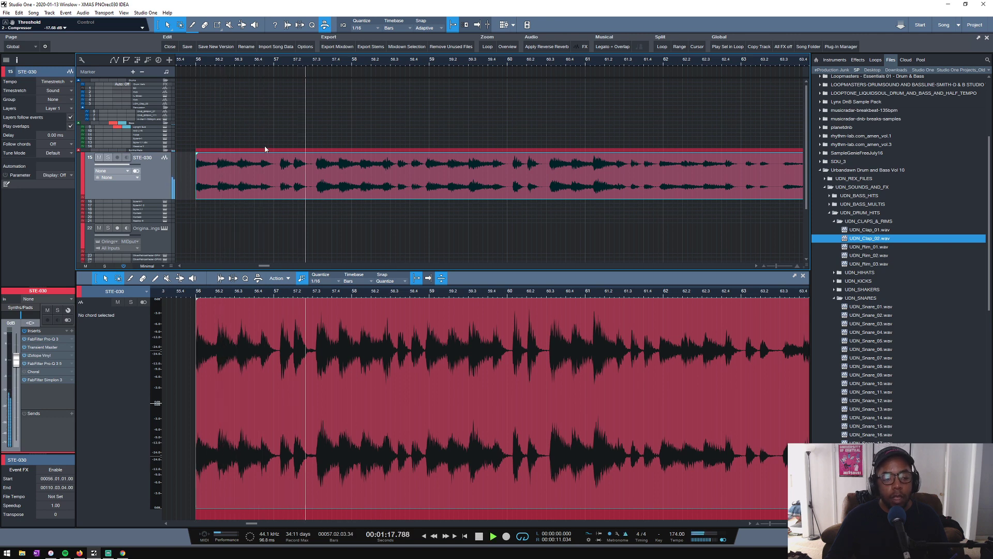
key("space")
key("space")
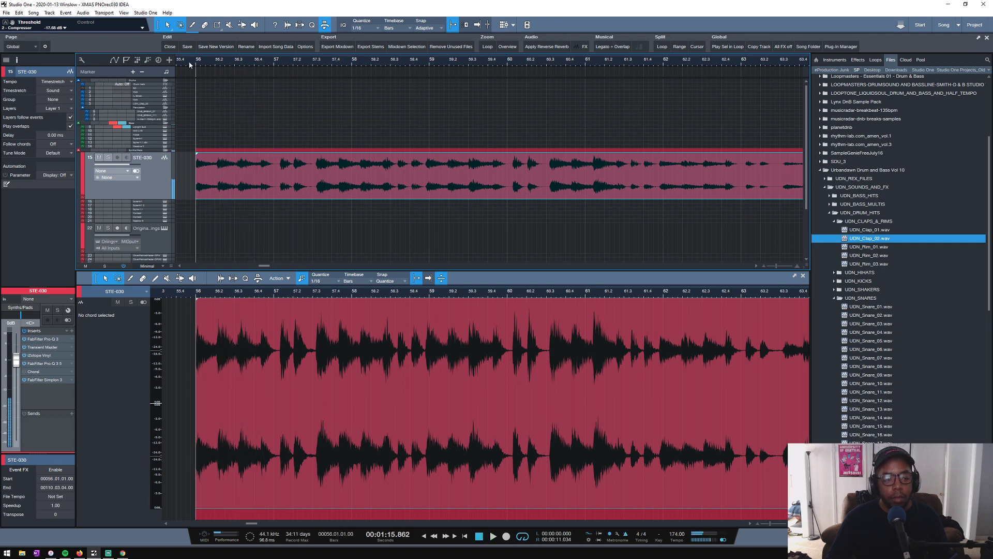
scroll(190, 63, "up", 3)
scroll(190, 64, "down", 2)
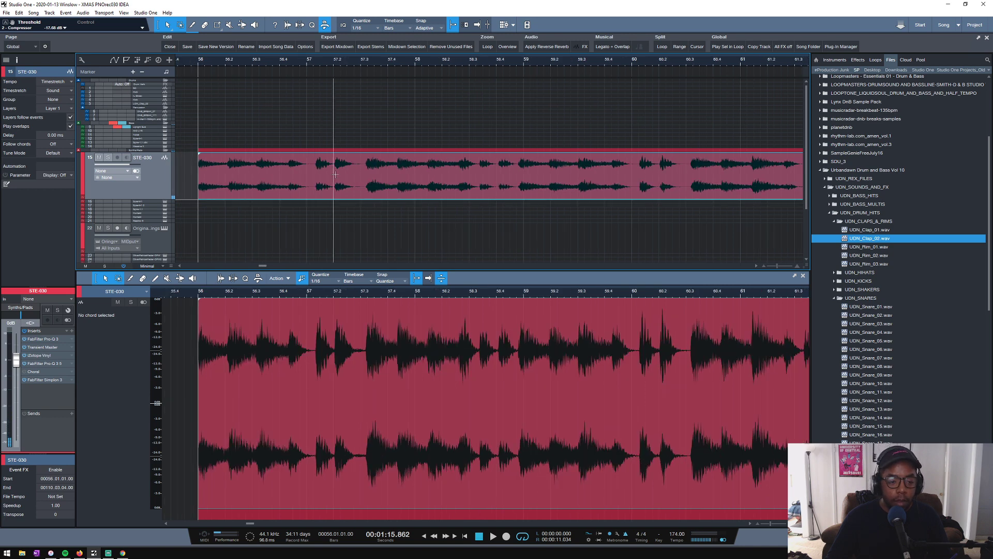
key("space")
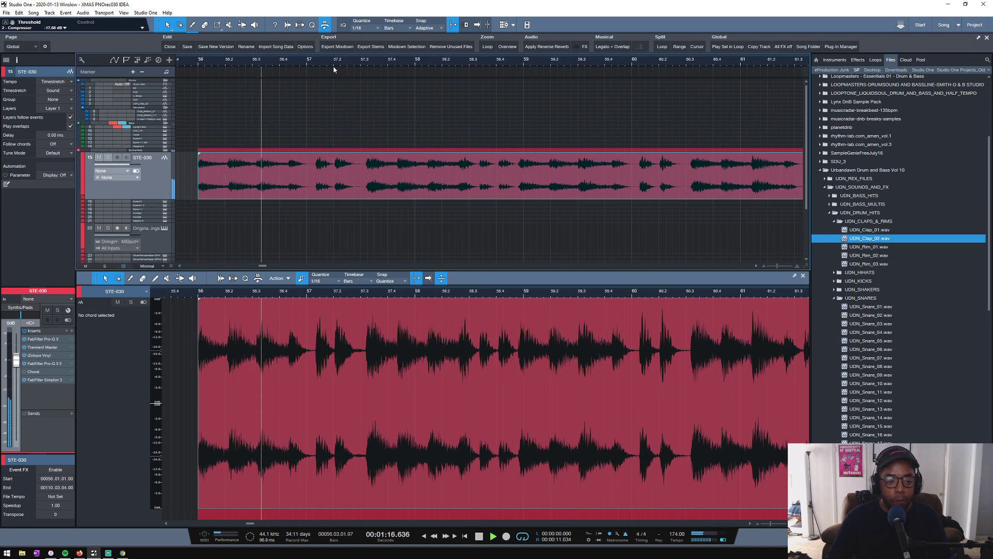
- Split the STE-030 event at 57.3 and time-stretch its first segment to end just after bar 57
key("space")
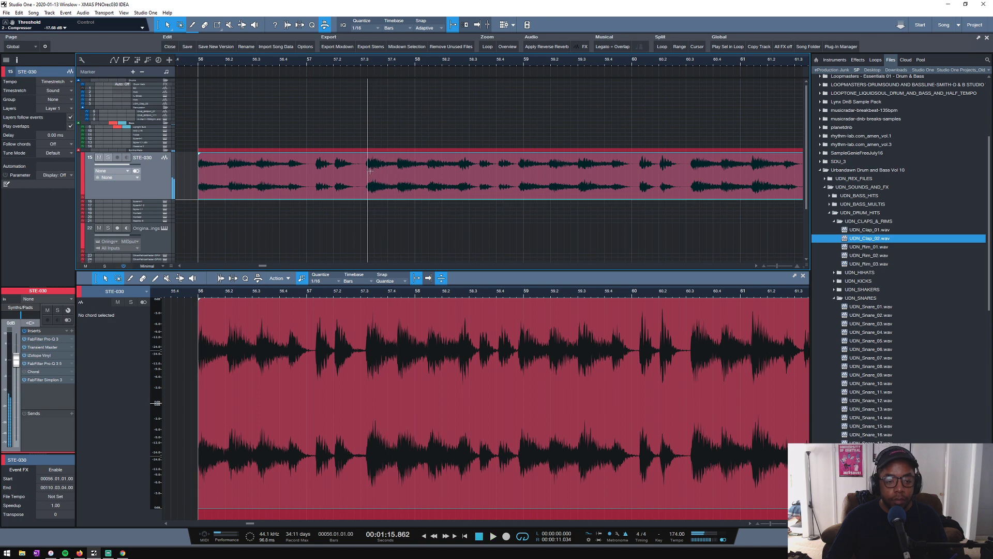
left_click(365, 165, "alt")
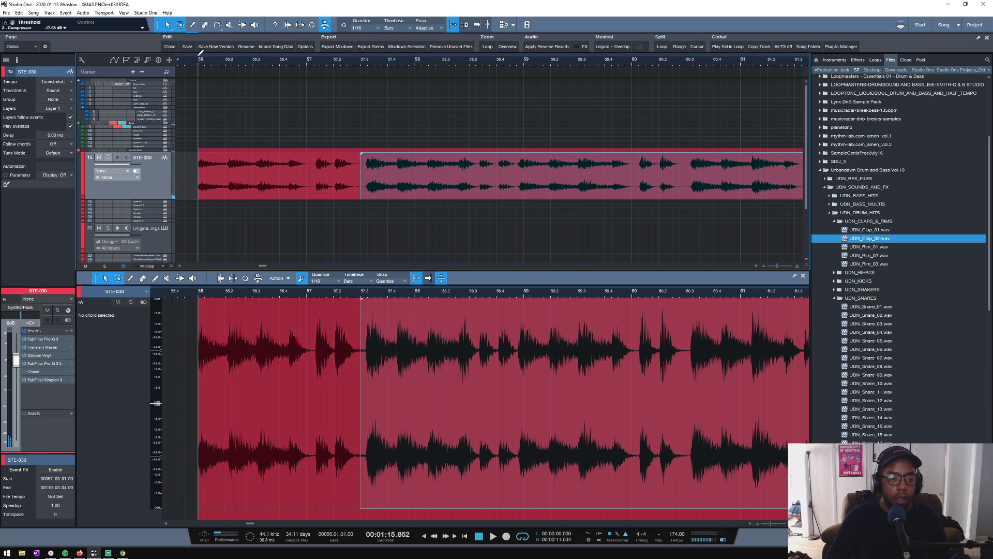
left_click_drag(199, 57, 213, 76)
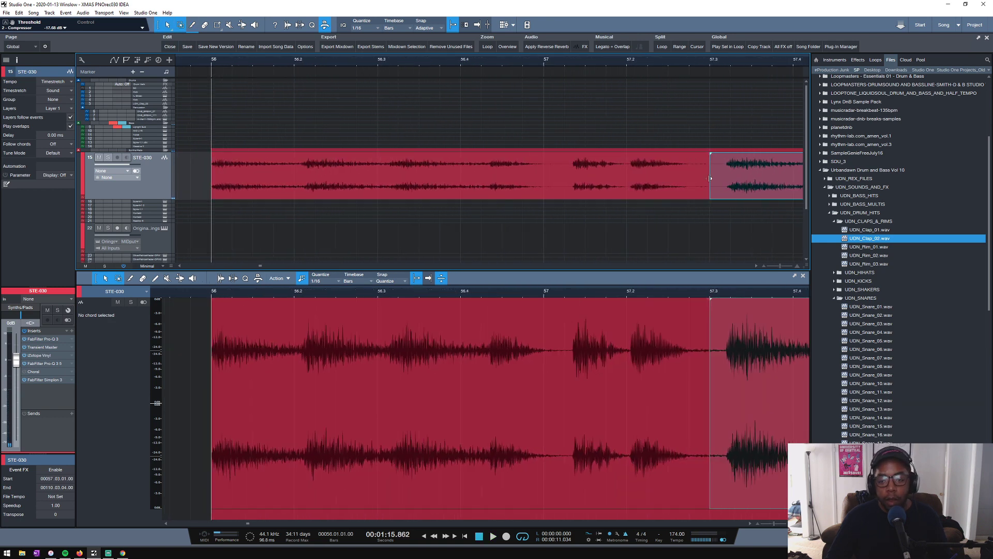
left_click_drag(706, 178, 552, 186)
- Play the compressed first segment from bar 56 and time-stretch it slightly shorter so it ends at bar 57
key("space")
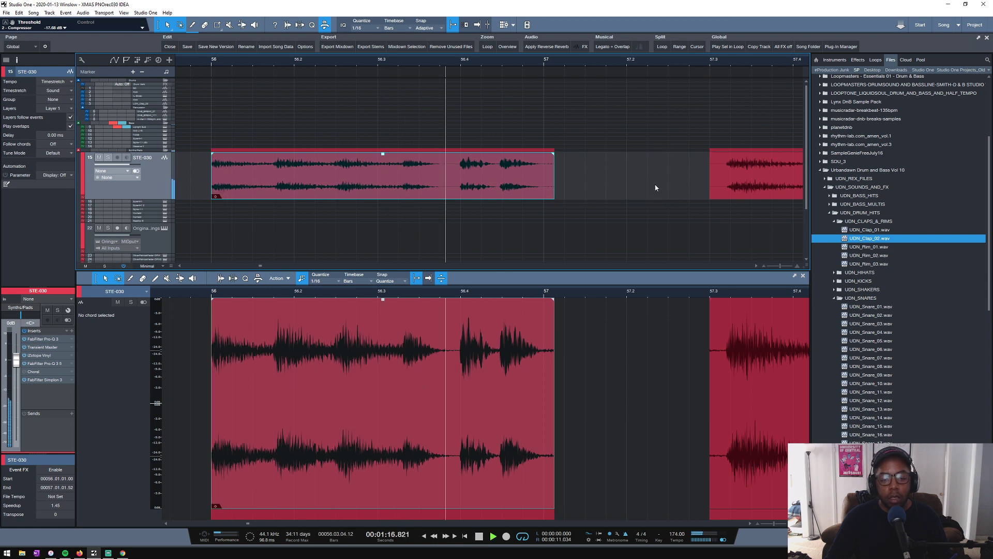
key("space")
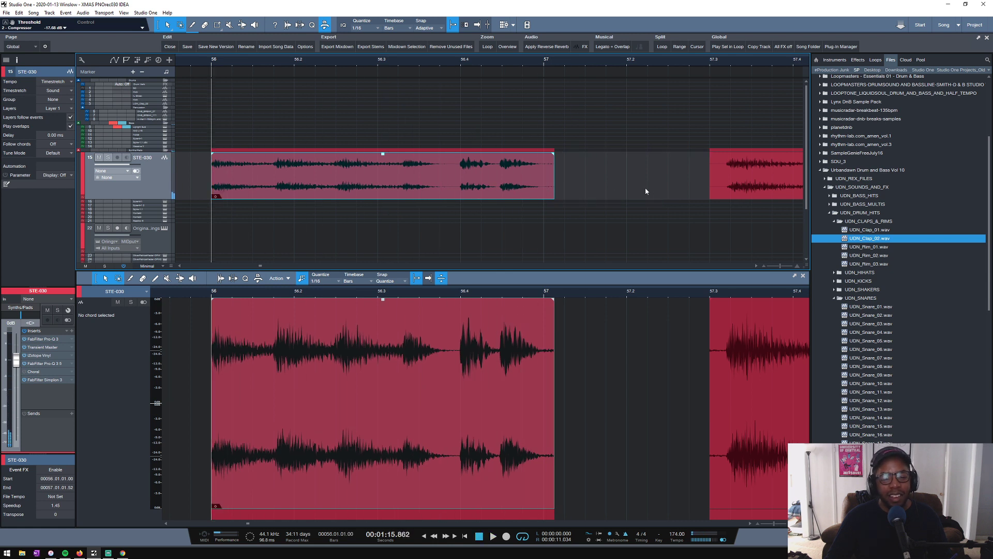
key("space")
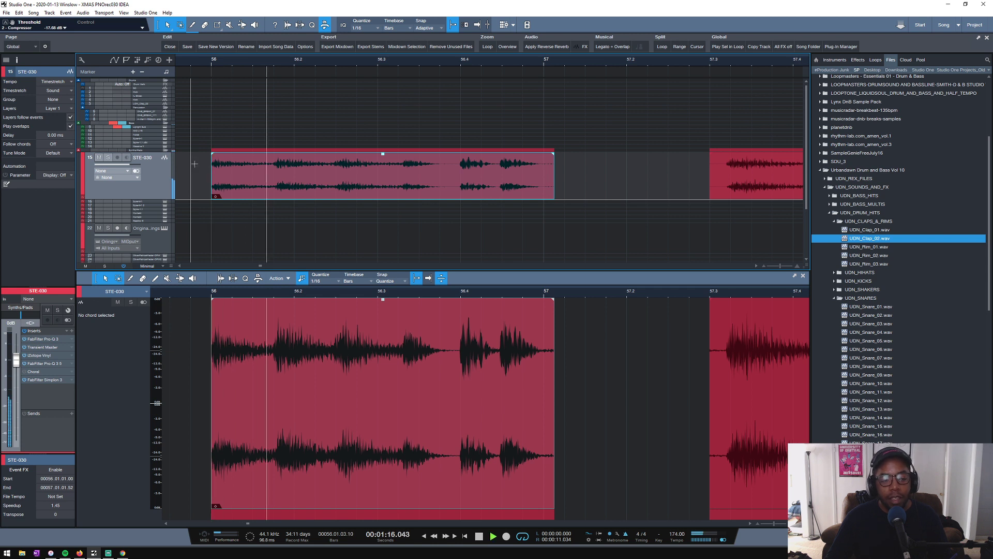
key("space")
key("space")
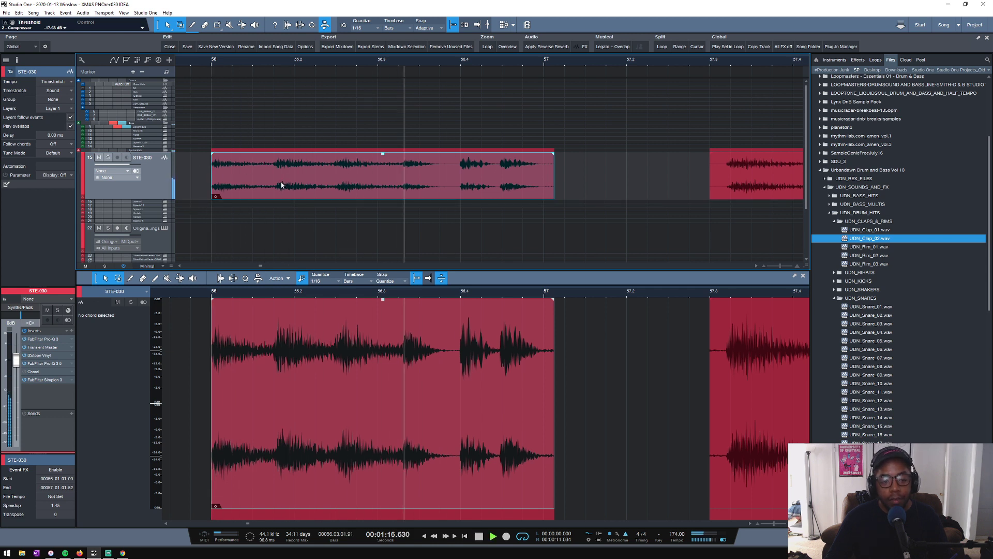
- Set the loop range from bar 56 to bar 57 and play the stretched first segment
key("space")
left_click_drag(554, 171, 551, 170)
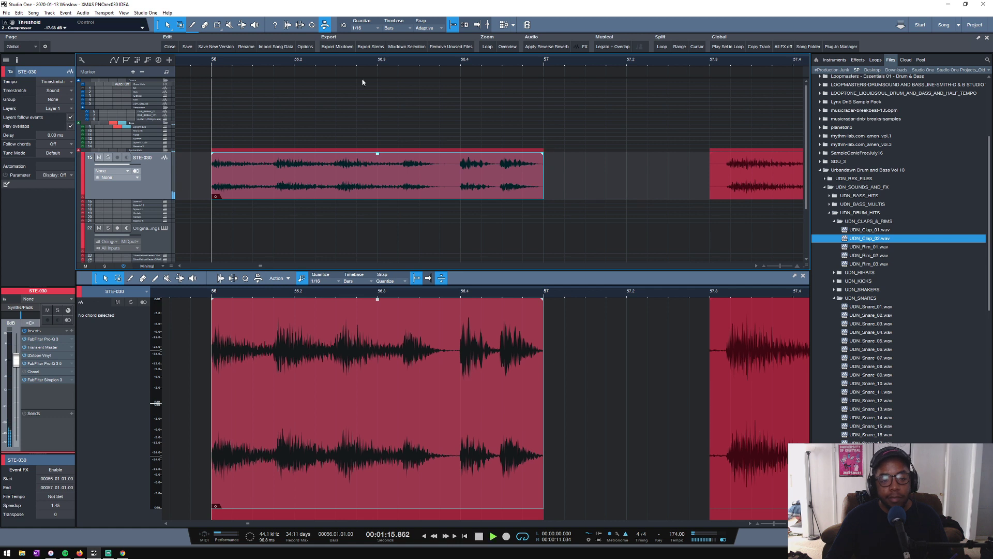
key("space")
left_click_drag(547, 51, 210, 51)
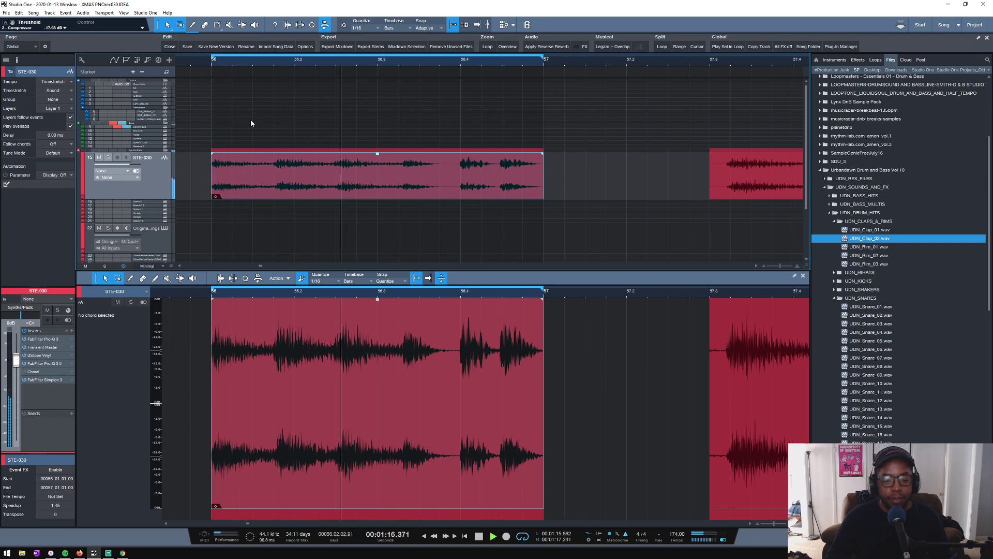
scroll(310, 64, "down", 3)
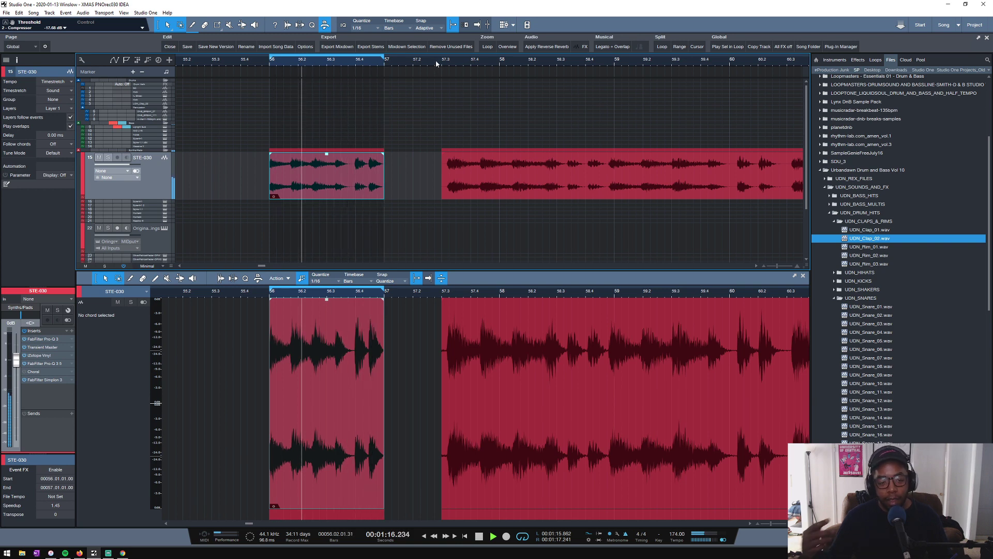
key("space")
- Trim the lead-in of the remaining STE-030 audio, move it to start at bar 57, and play it from there
scroll(473, 64, "up", 2)
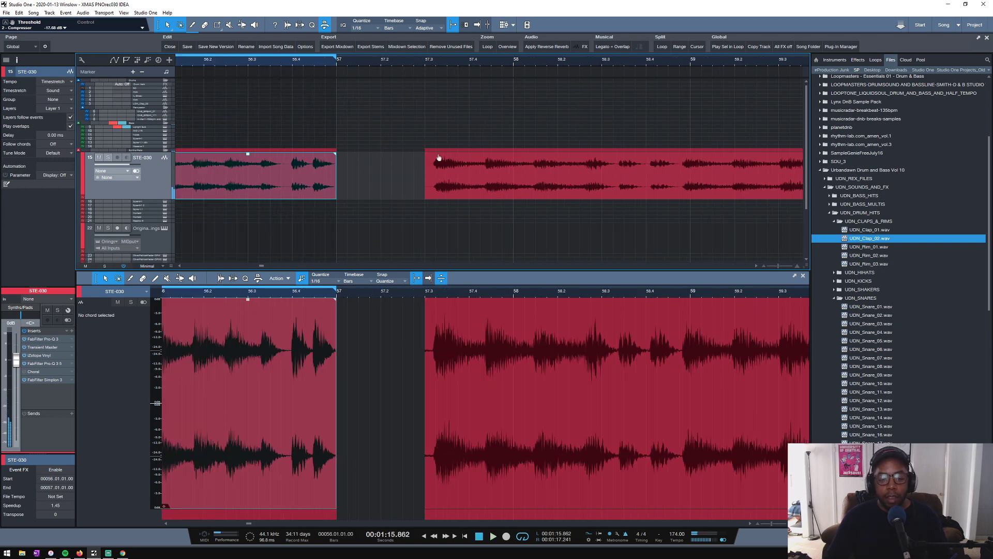
left_click_drag(422, 172, 381, 188)
key("space")
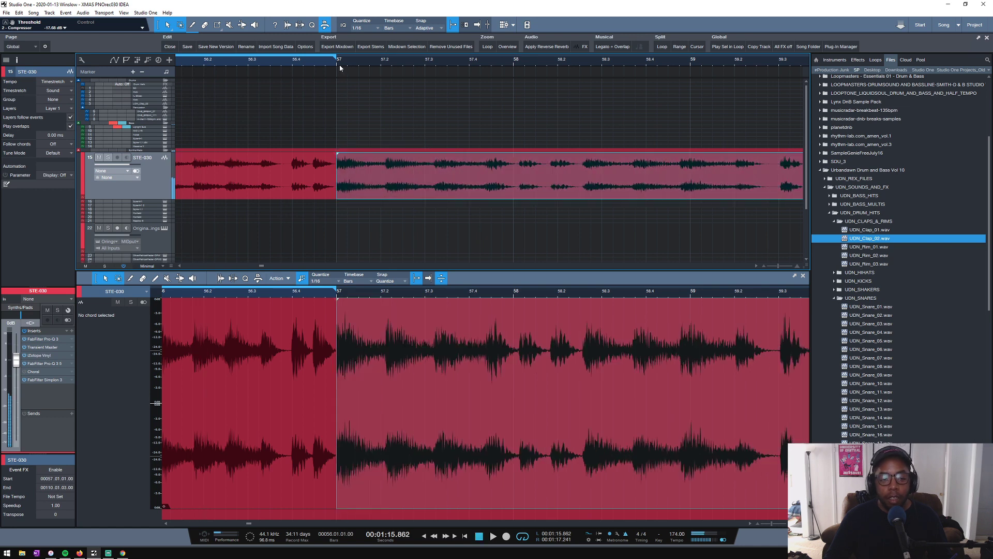
left_click(338, 62)
key("space")
- Restore the short lead-in of the second STE-030 event so it begins at bar 57, and play it from there
key("space")
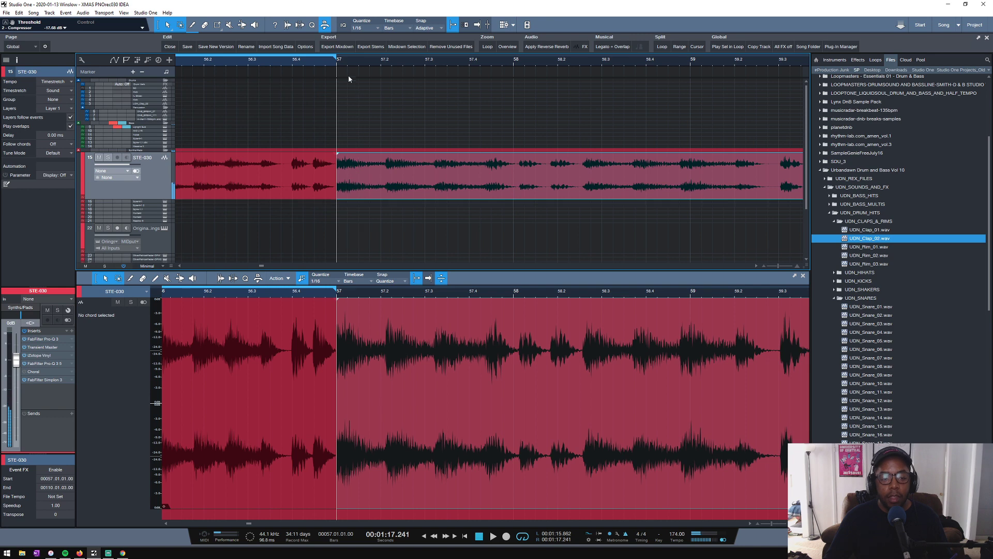
scroll(344, 62, "up", 2)
left_click_drag(373, 182, 332, 182)
key("space")
key("space")
key("space")
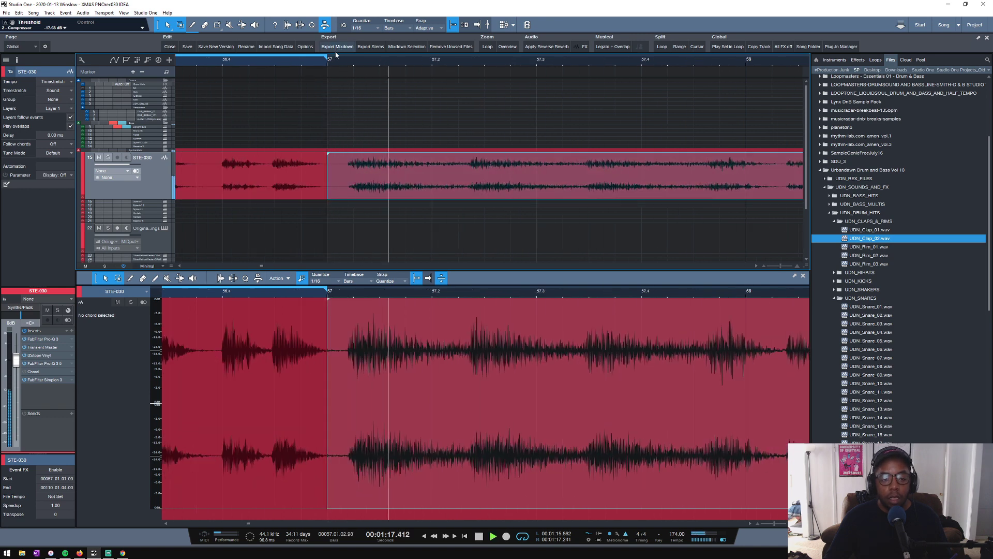
key("space")
scroll(358, 61, "down", 2)
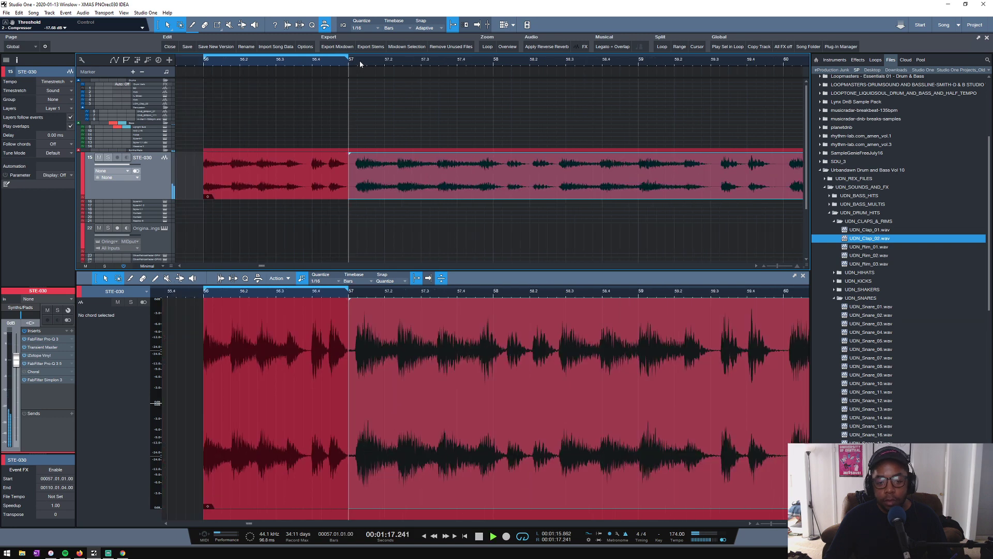
key("space")
- Split the second STE-030 event at the phrase start just before 58.3, time-stretch the segment to end just before bar 58, and play it
key("3")
left_click(559, 172)
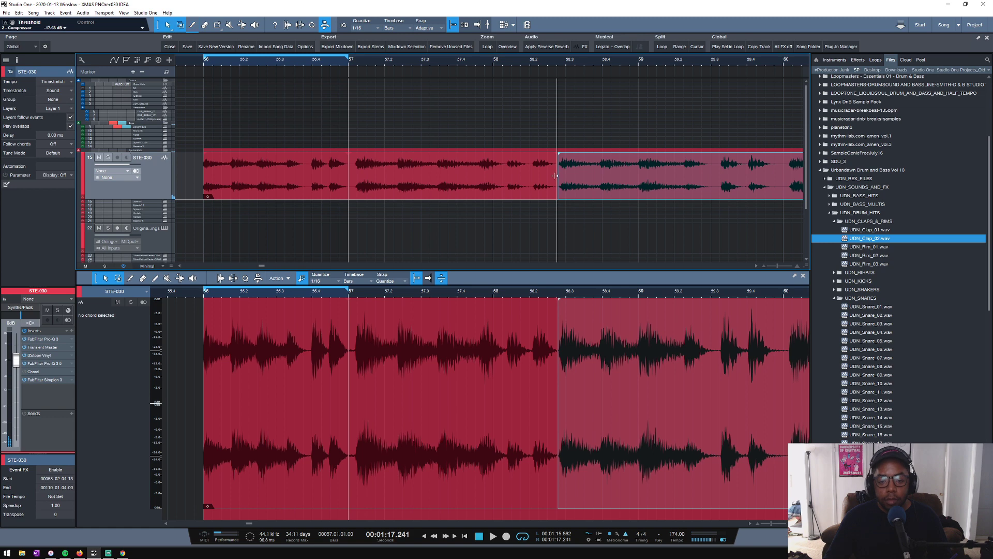
scroll(523, 68, "up", 2)
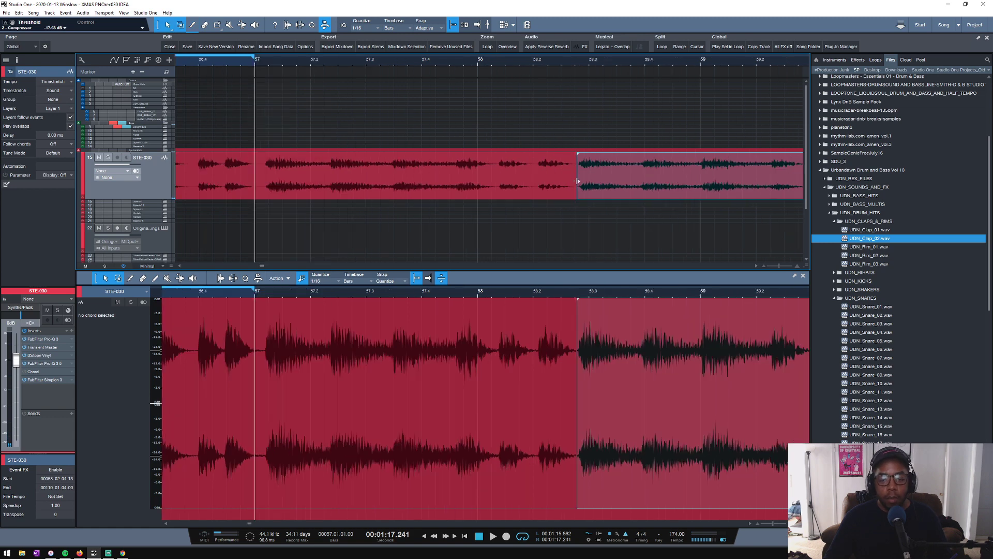
left_click_drag(573, 181, 477, 194)
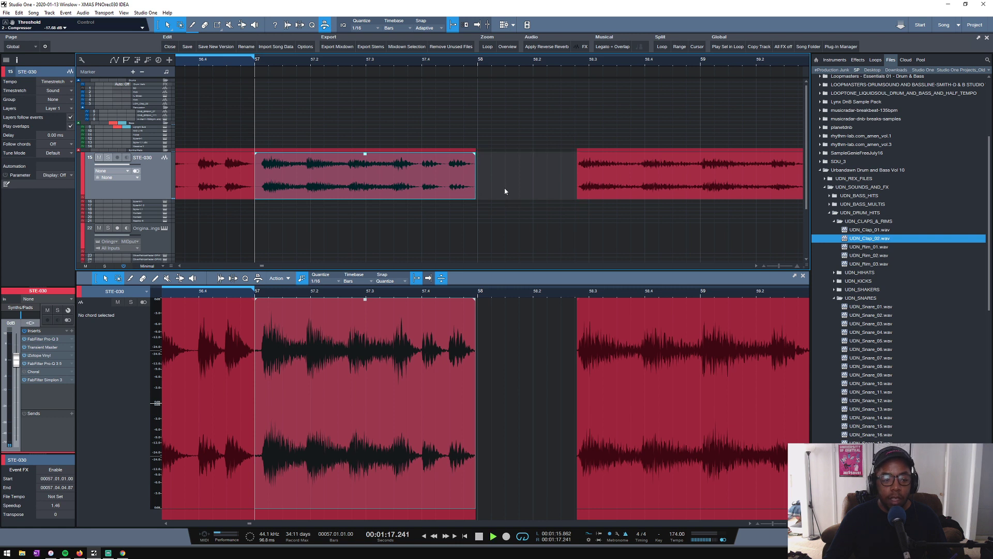
key("space")
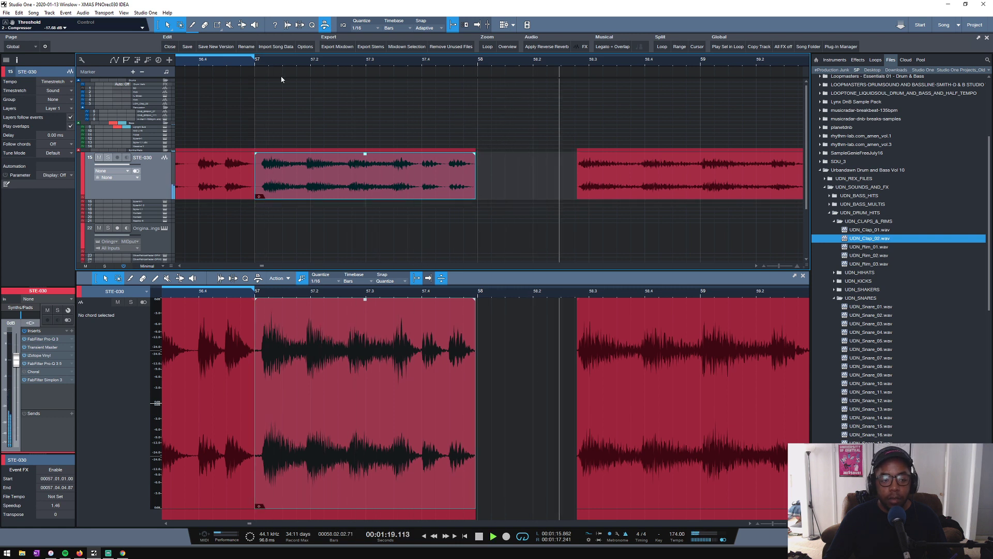
key("space")
- Set the loop range from bar 56 to bar 58 and play both stretched segments from bar 56
left_click_drag(478, 58, 295, 54)
scroll(270, 64, "down", 4)
left_click(223, 60)
key("space")
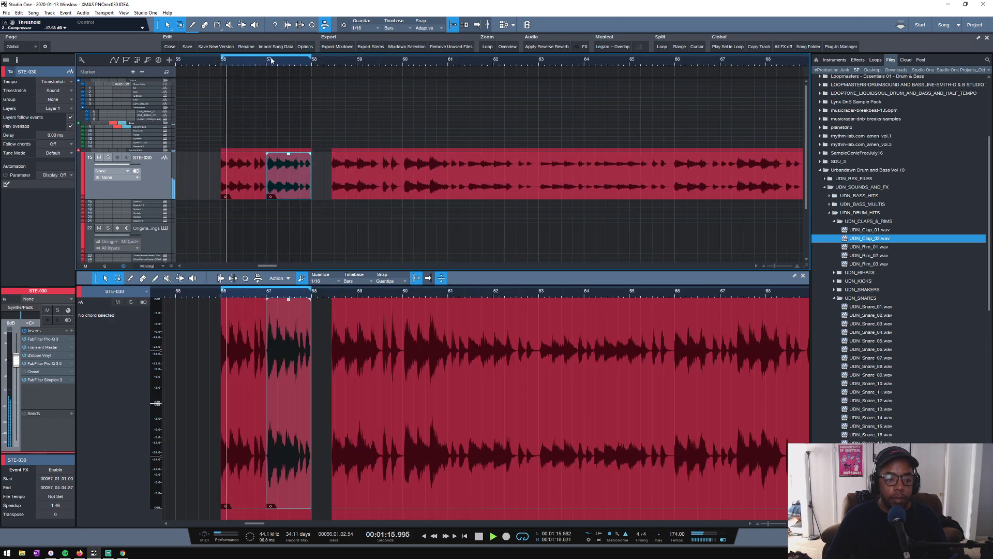
scroll(272, 61, "up", 3)
scroll(271, 60, "up", 3)
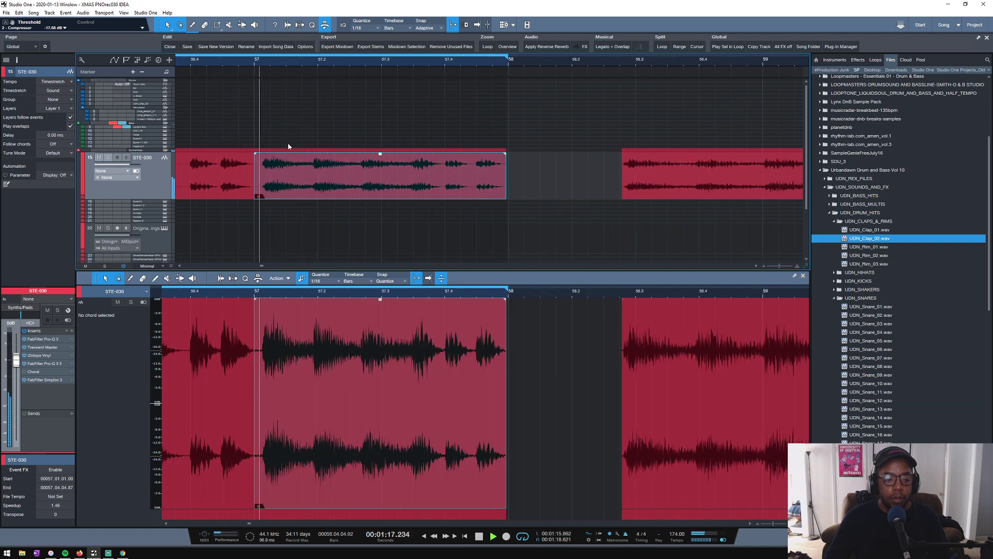
key("space")
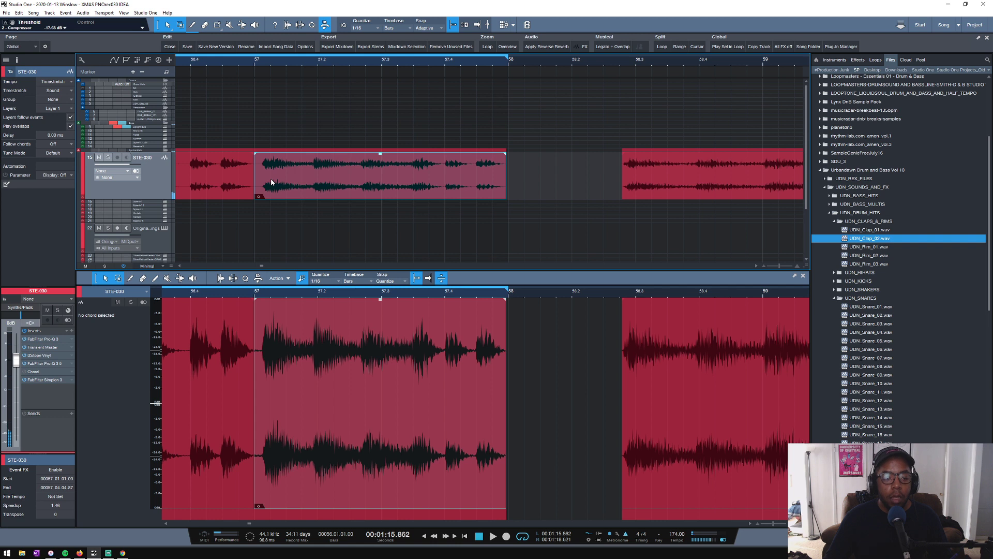
- Trim the second segment's lead-in, start it at 57.01.02.00, time-stretch its end to 57.04.04.77, and play the loop
mouse_move(271, 180)
left_mouse_down()
mouse_move(282, 176)
mouse_move(270, 174)
left_mouse_up()
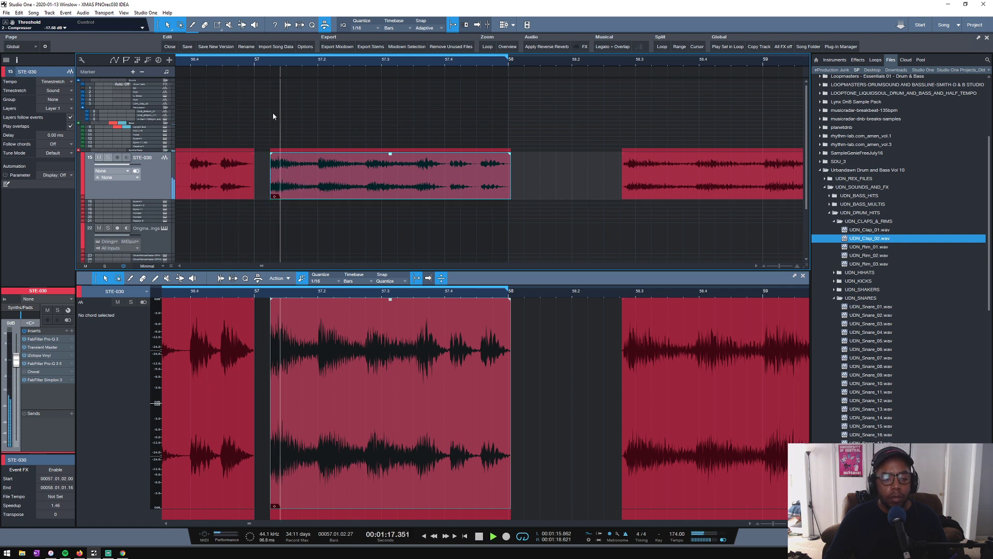
key("space")
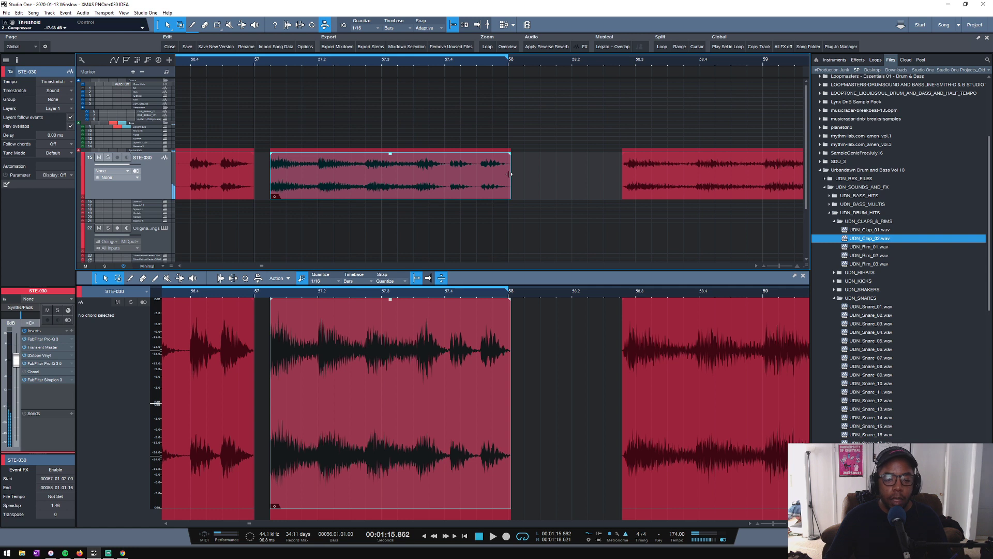
left_click_drag(511, 172, 501, 174)
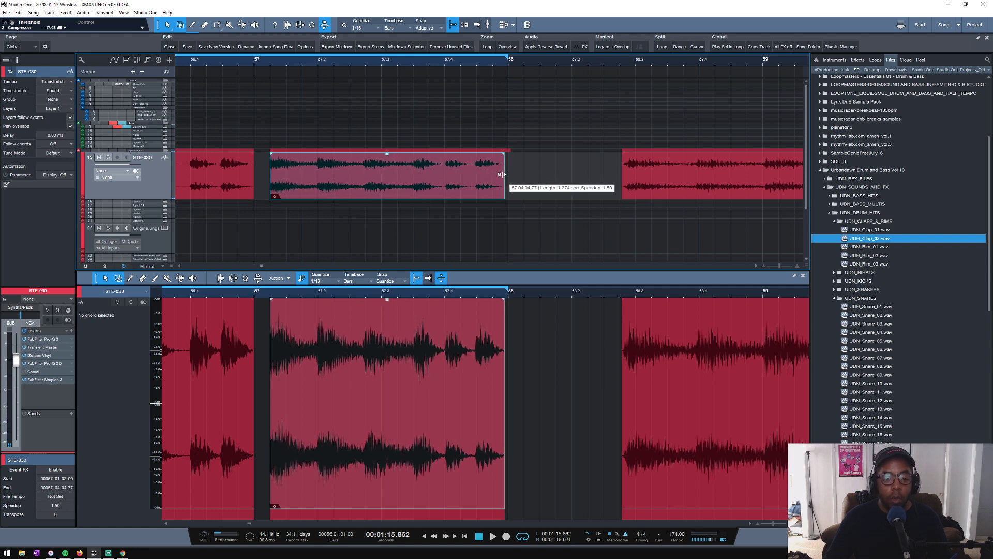
key("space")
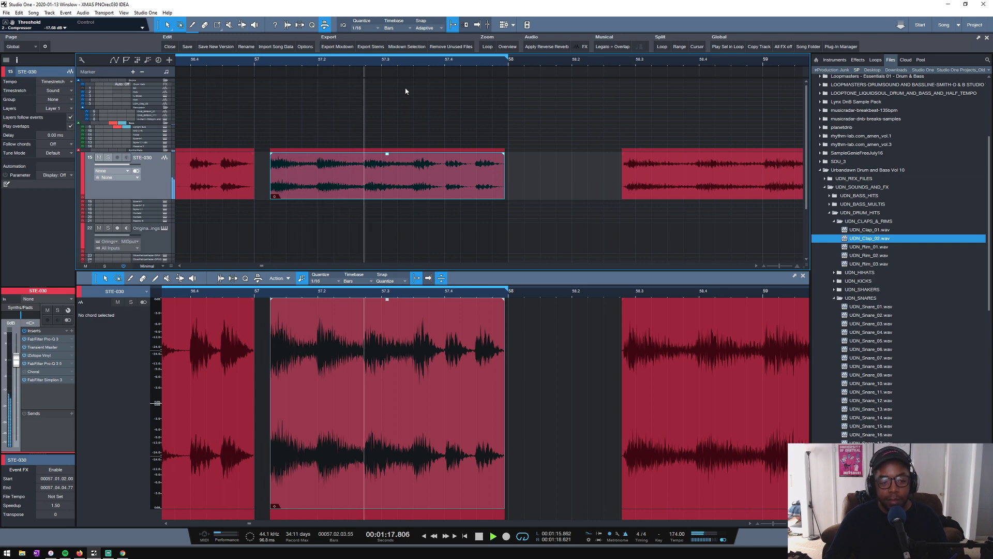
key("space")
- Time-stretch the second segment slightly longer to a speedup of 1.48, extend its start back to bar 57, and play the loop
scroll(315, 64, "up", 3)
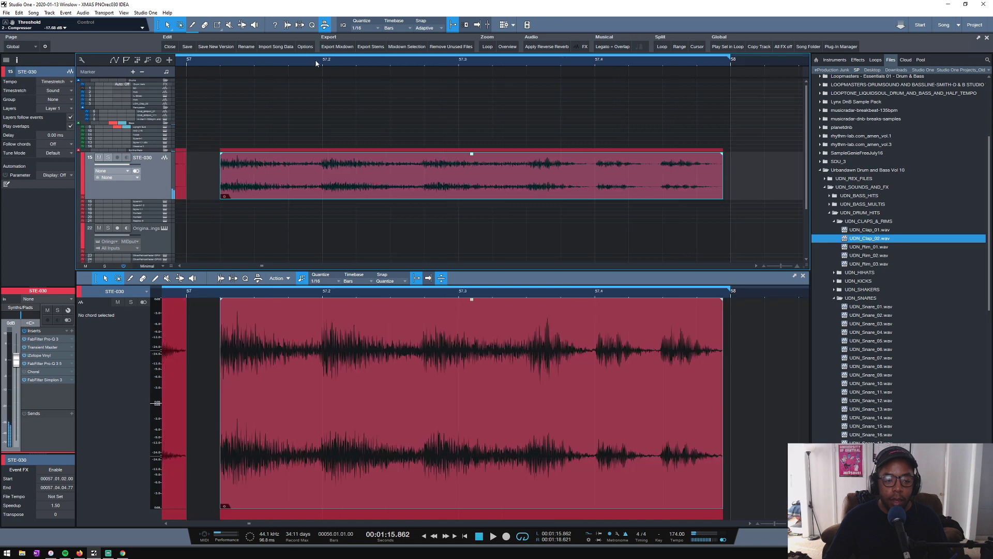
left_click_drag(722, 176, 725, 176)
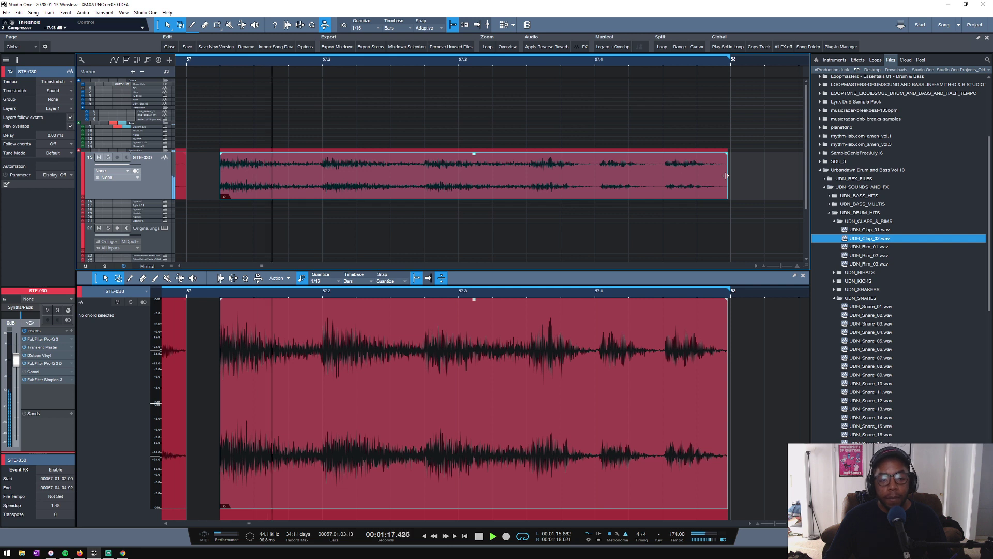
key("space")
left_click_drag(216, 175, 190, 176)
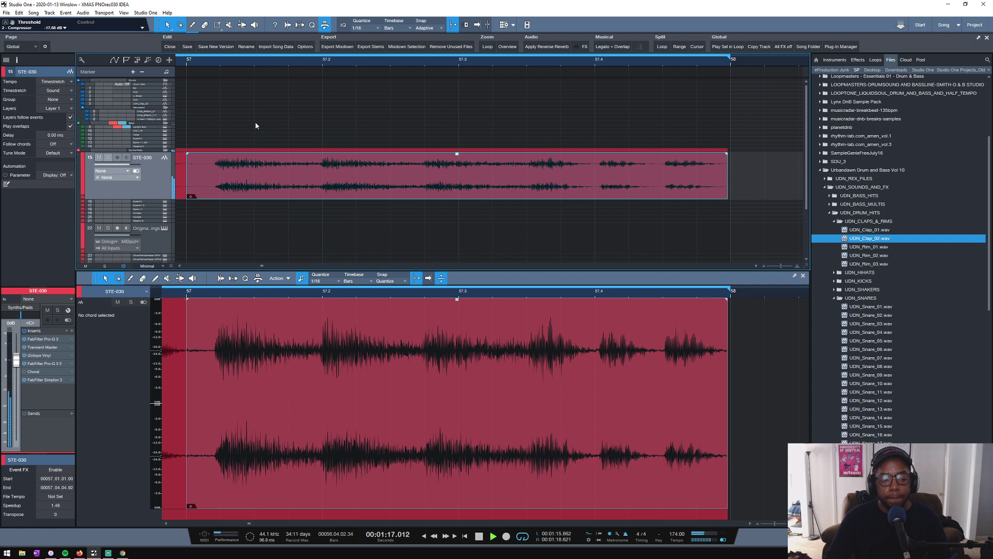
key("space")
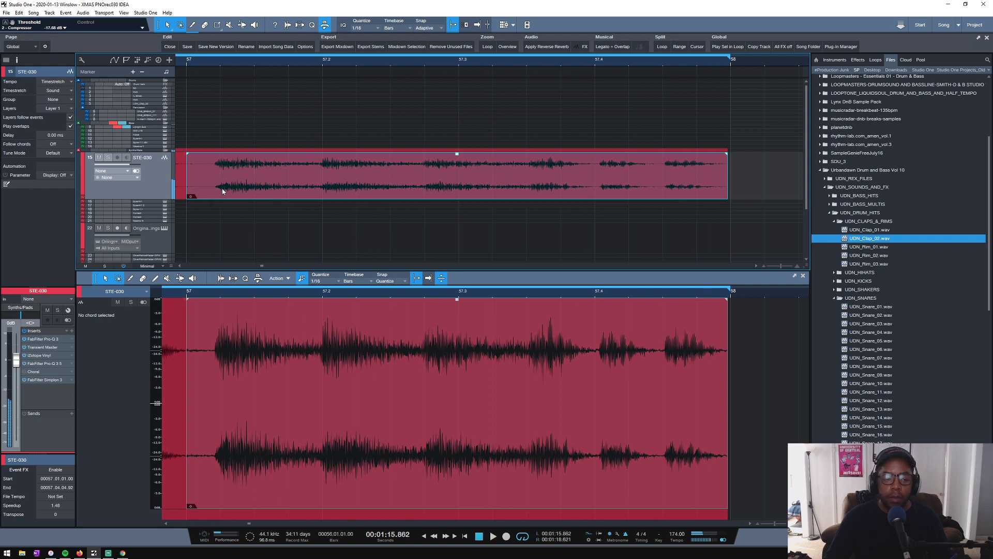
- Nudge the second segment slightly to the right, play the loop, and extend the segment's start edge back to bar 57
left_click_drag(222, 191, 240, 187)
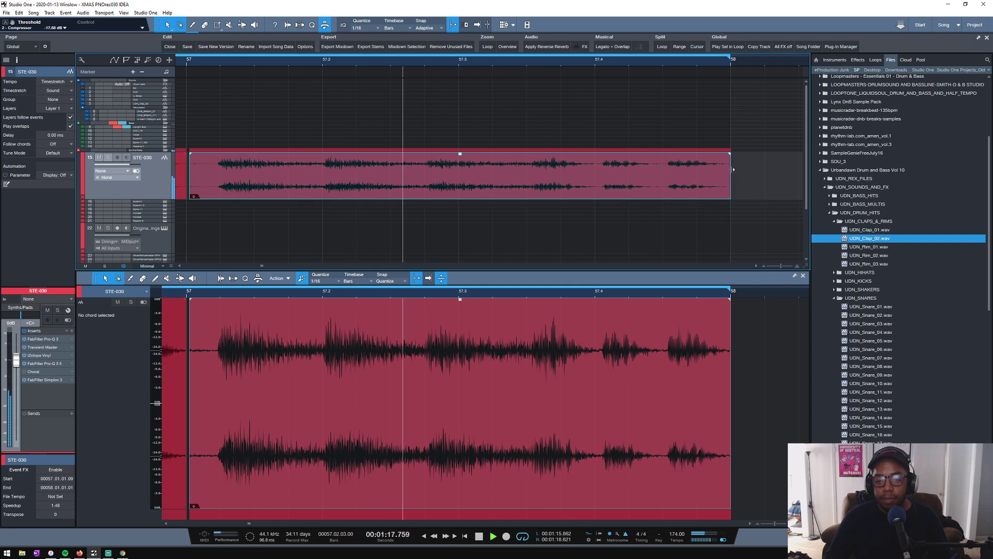
key("space")
scroll(711, 65, "down", 3)
scroll(712, 65, "down", 2)
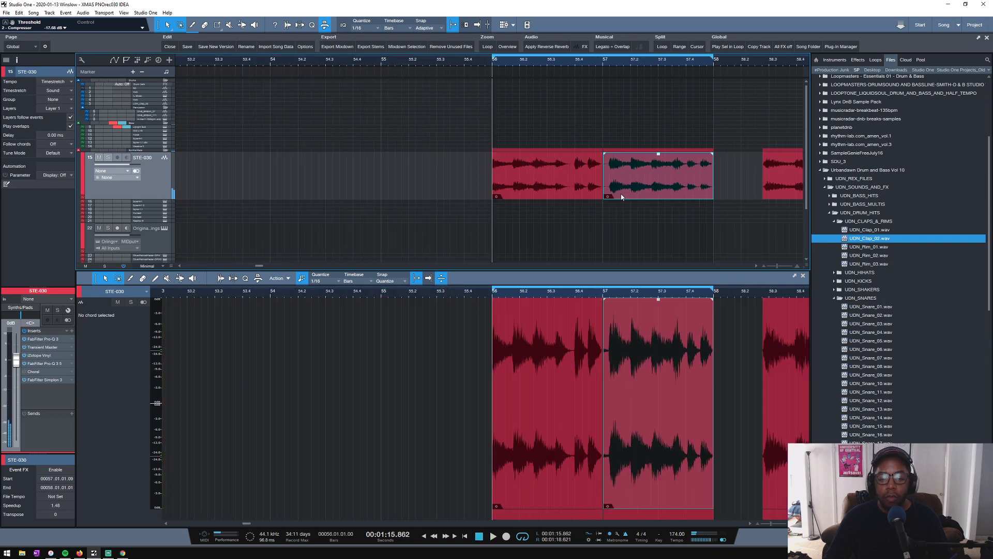
left_click_drag(602, 179, 600, 179)
- Copy the first bar of drum and percussion events to bar 56 and duplicate it to bar 57 above the STE-030 segments
scroll(618, 64, "down", 5)
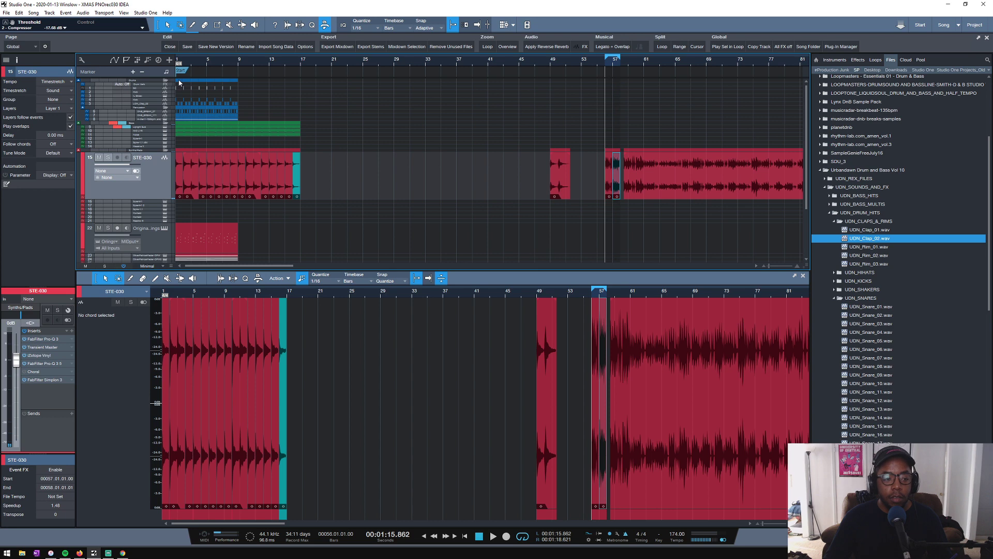
left_click_drag(180, 82, 608, 83)
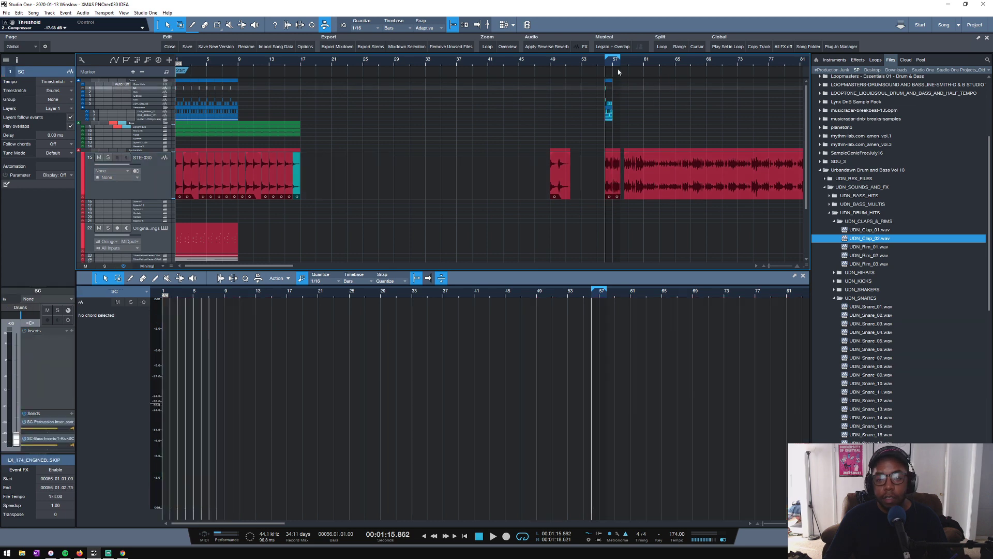
scroll(620, 62, "up", 5)
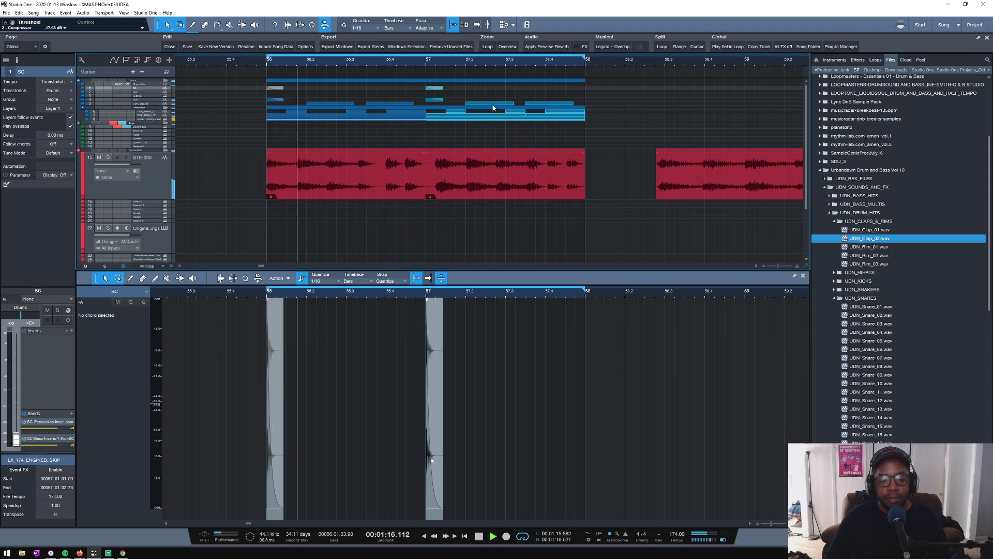
- Slip the audio inside the bar 57 STE-030 segment slightly later, keeping the segment's edges in place while the loop plays
scroll(451, 64, "up", 5)
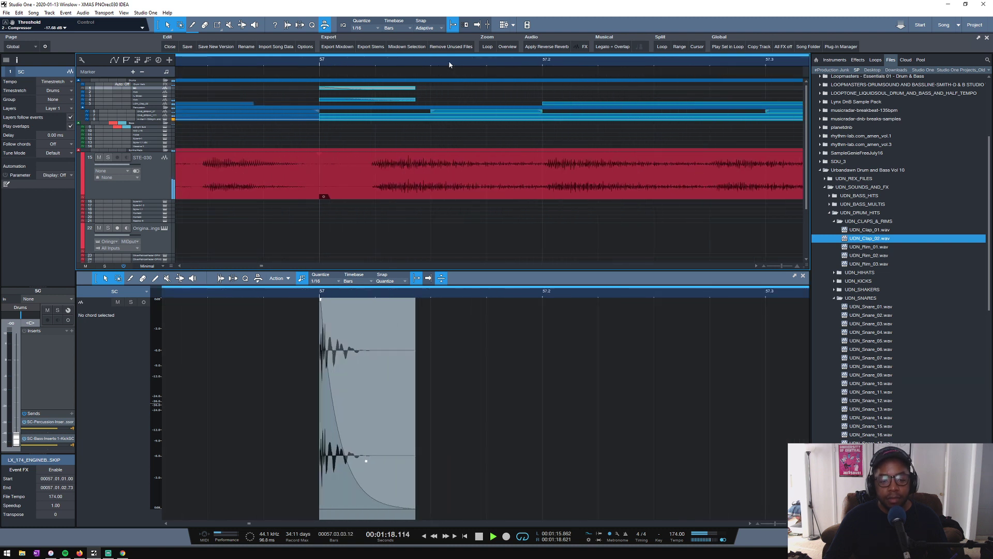
left_click(404, 187)
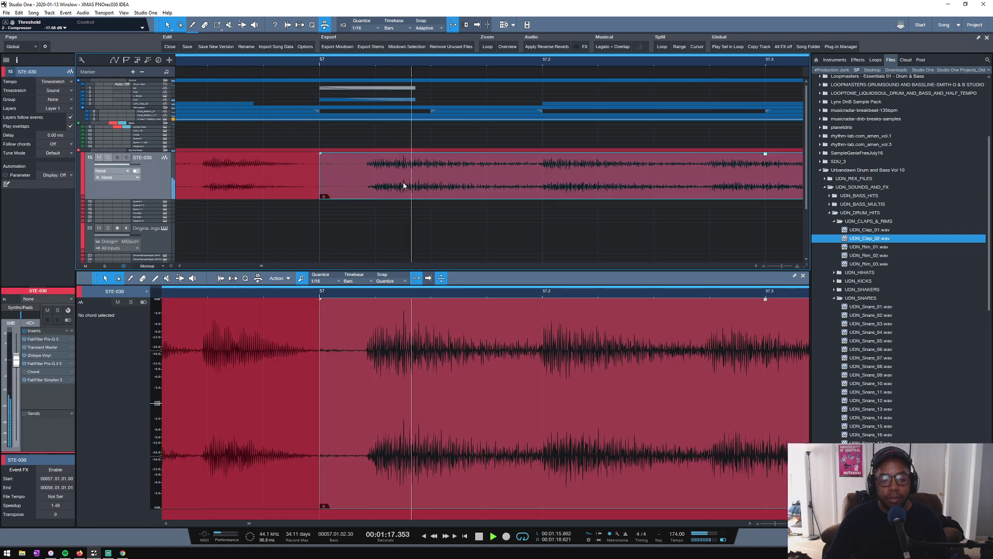
left_click_drag(391, 187, 401, 187)
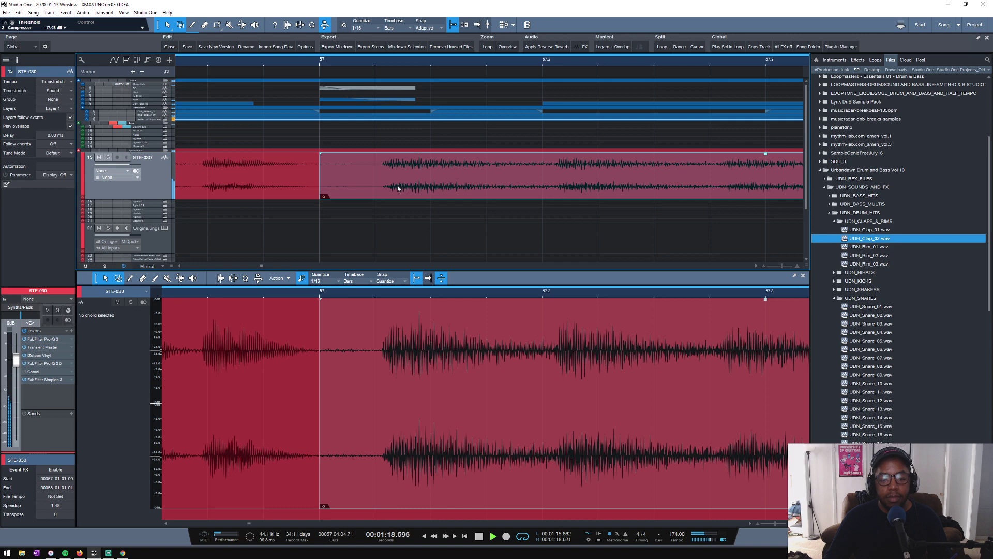
left_click_drag(397, 188, 391, 191)
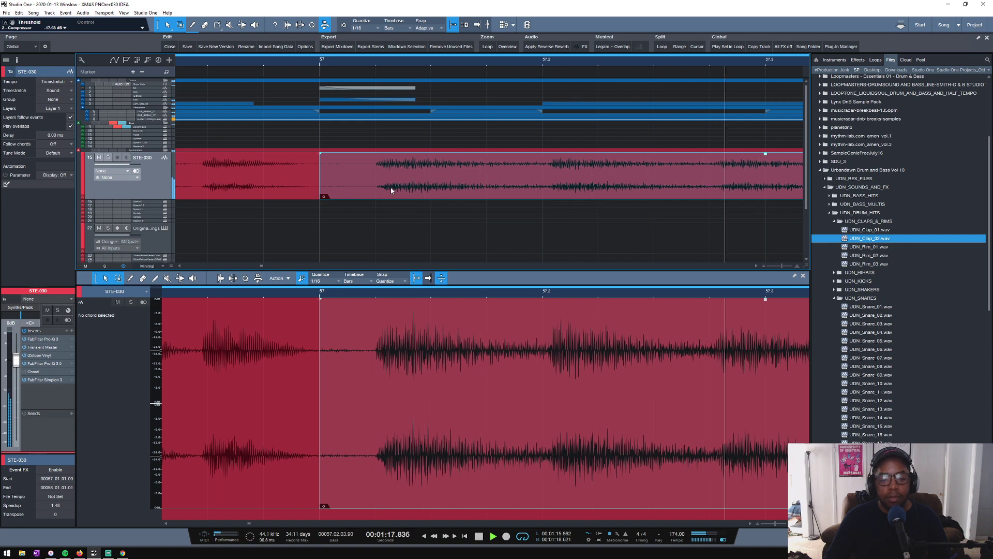
scroll(411, 61, "down", 3)
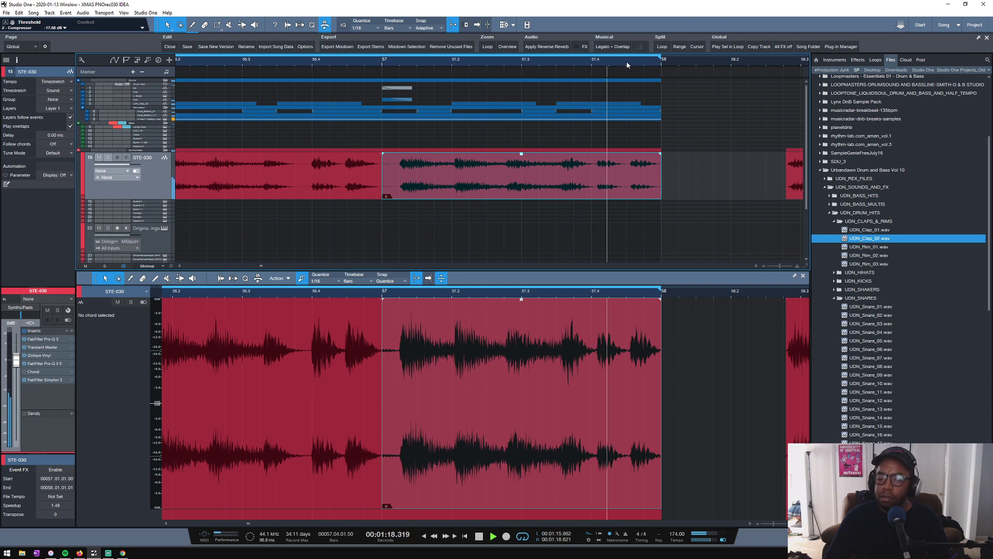
- Split the bar 57 STE-030 segment at 57.04.01.00 and slip the last-beat piece's audio slightly earlier within its edges
key("space")
scroll(608, 85, "up", 2)
key("3")
left_click(578, 173)
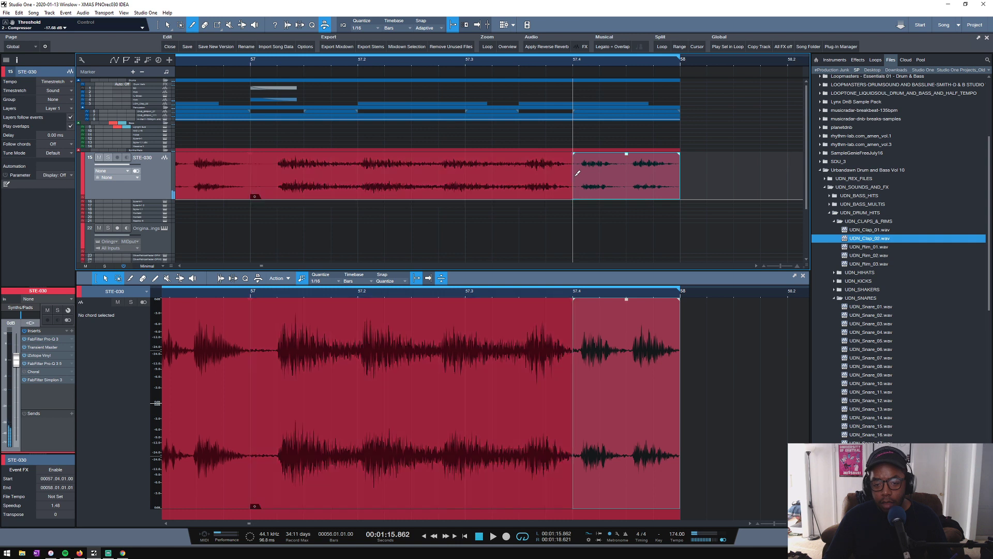
key("1")
left_click_drag(616, 181, 608, 181)
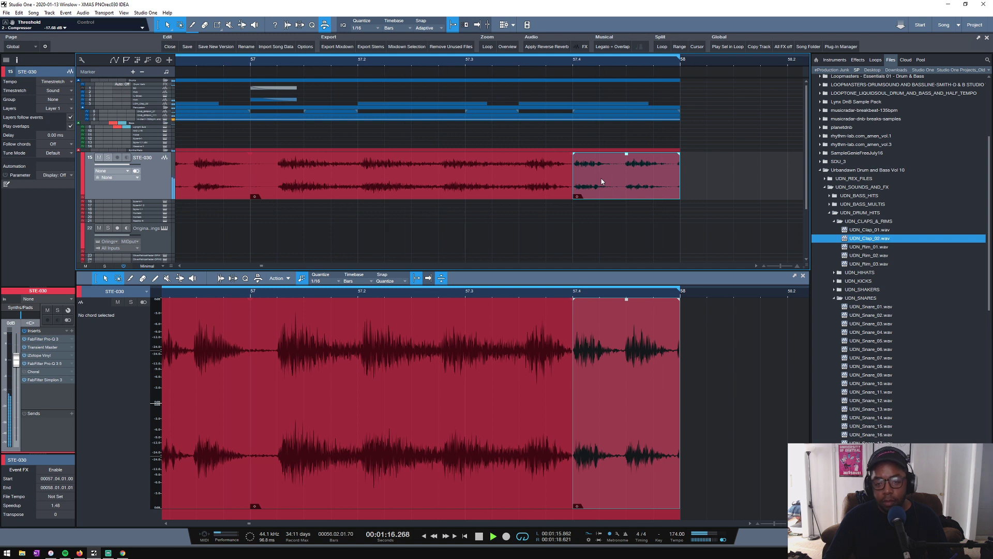
left_click_drag(604, 174, 631, 186)
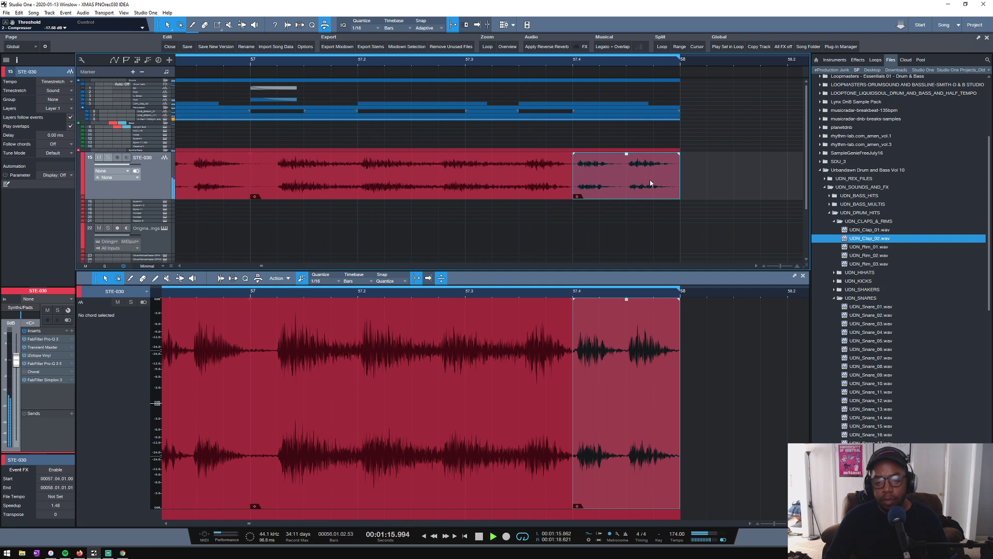
- Replay the bars 56–57 loop from bar 56 and from bar 57 to judge the STE-030 timing against the drums
scroll(625, 64, "down", 5)
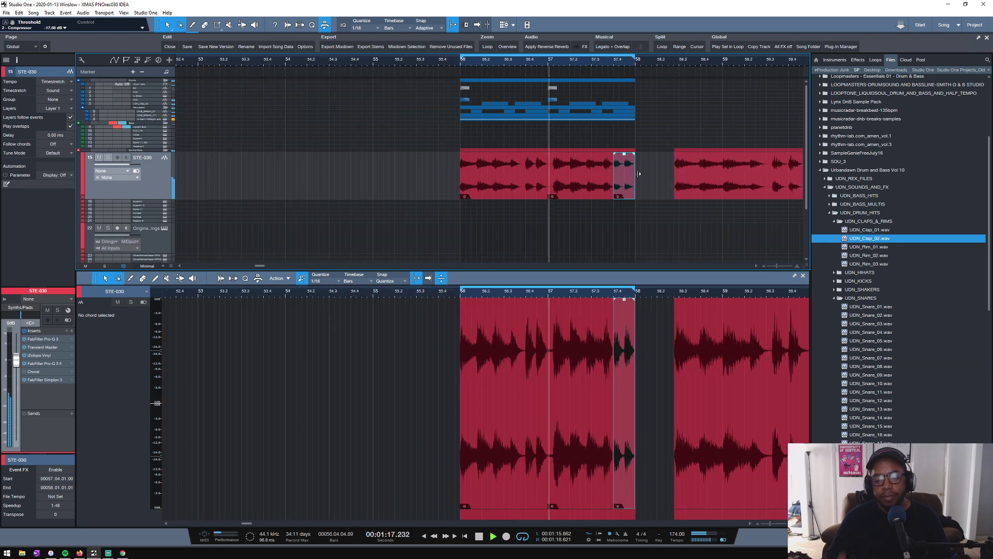
key("space")
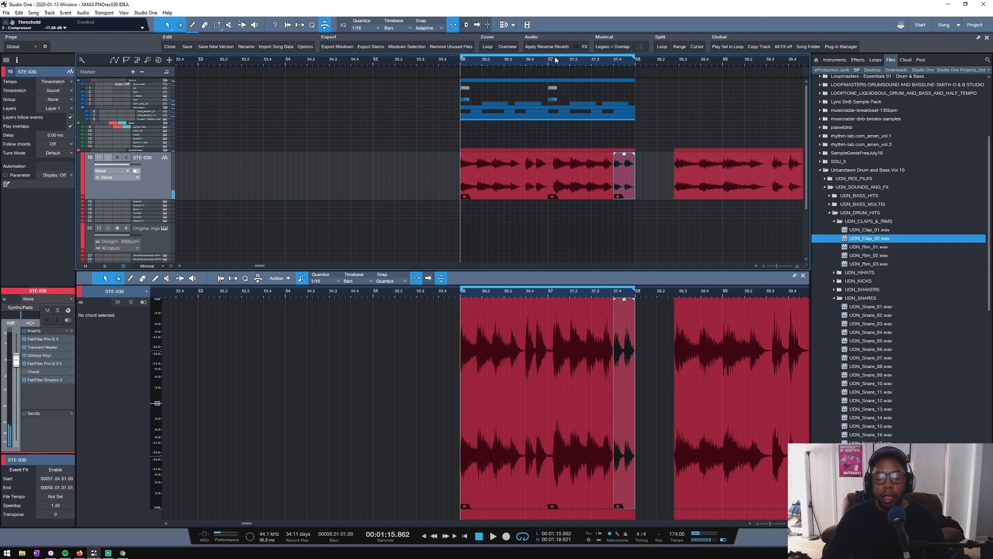
scroll(555, 60, "up", 5)
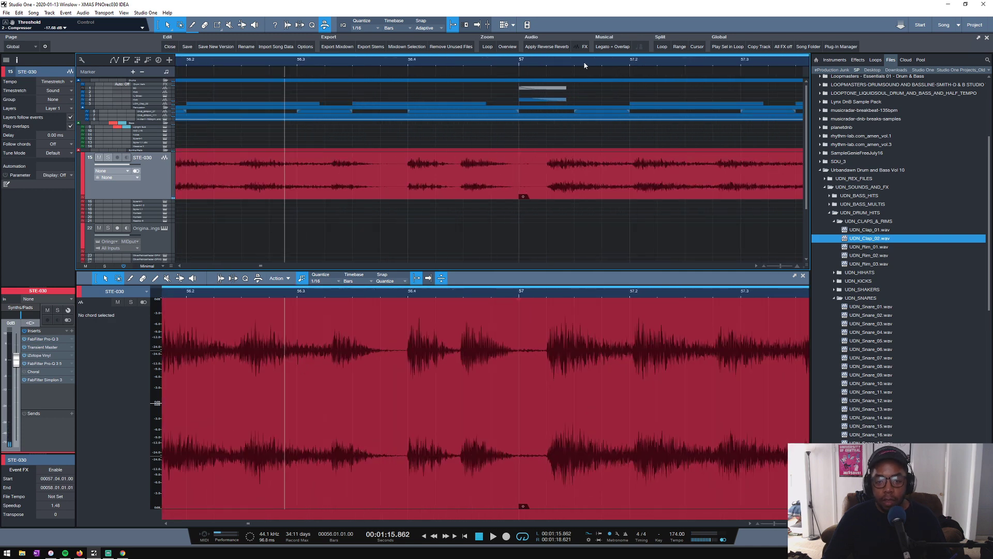
scroll(585, 65, "down", 3)
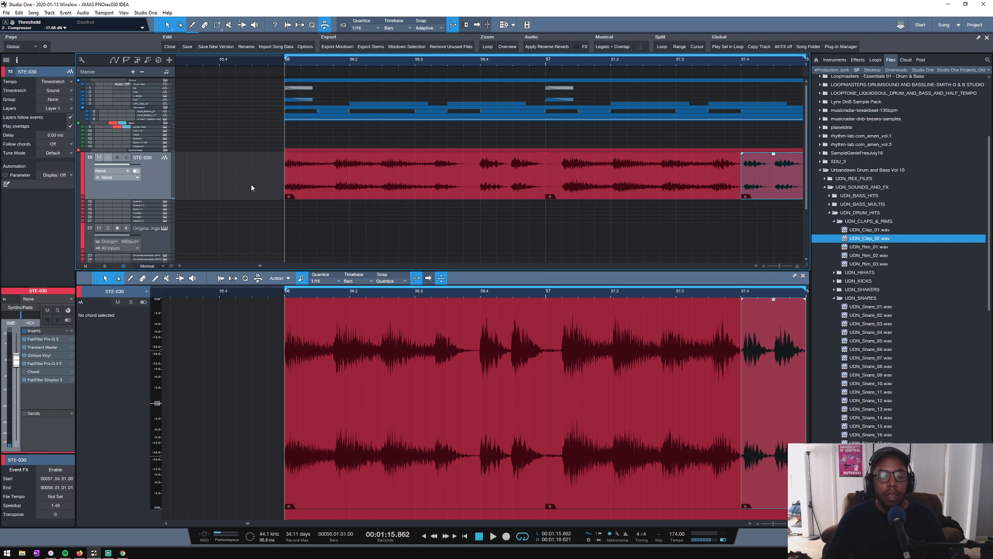
key("space")
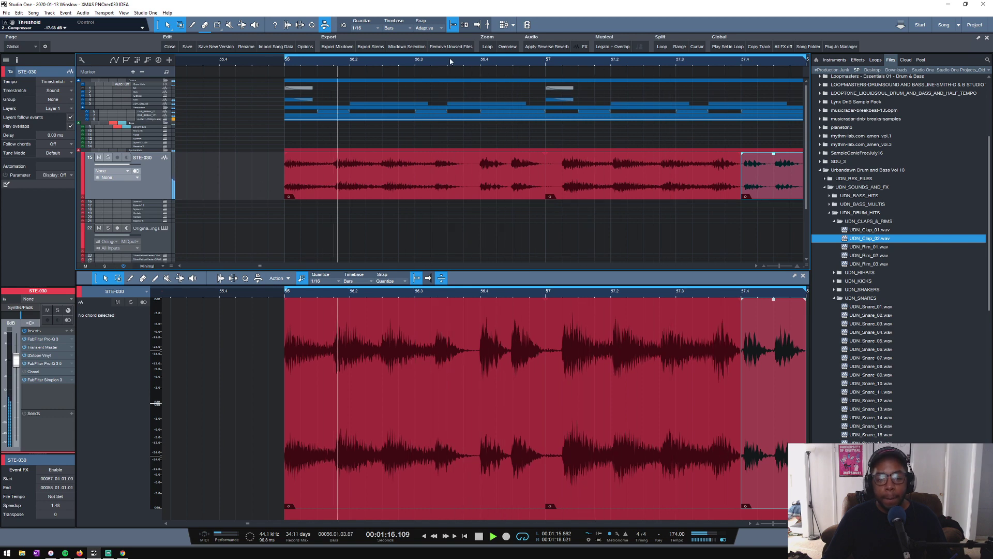
scroll(449, 58, "down", 2)
key("space")
scroll(648, 64, "up", 3)
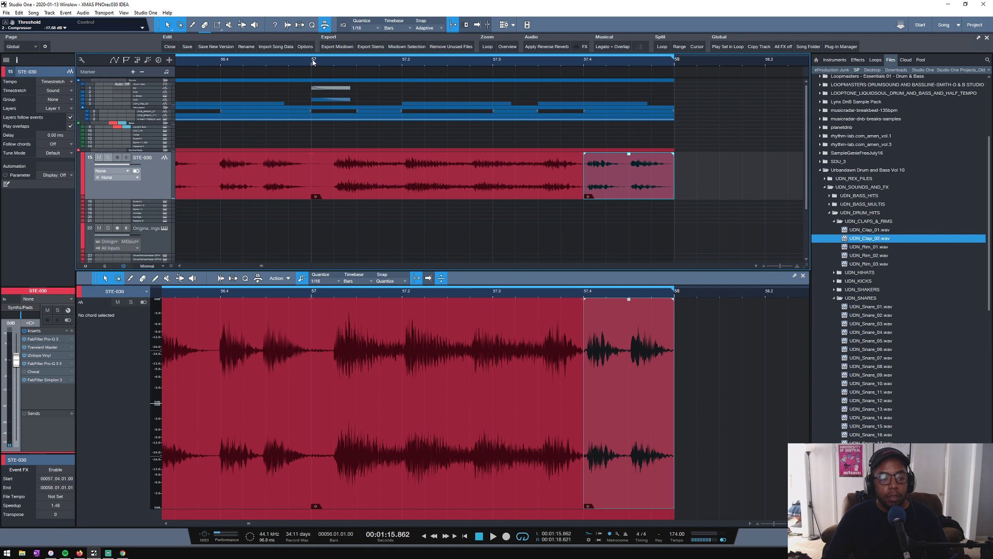
key("space")
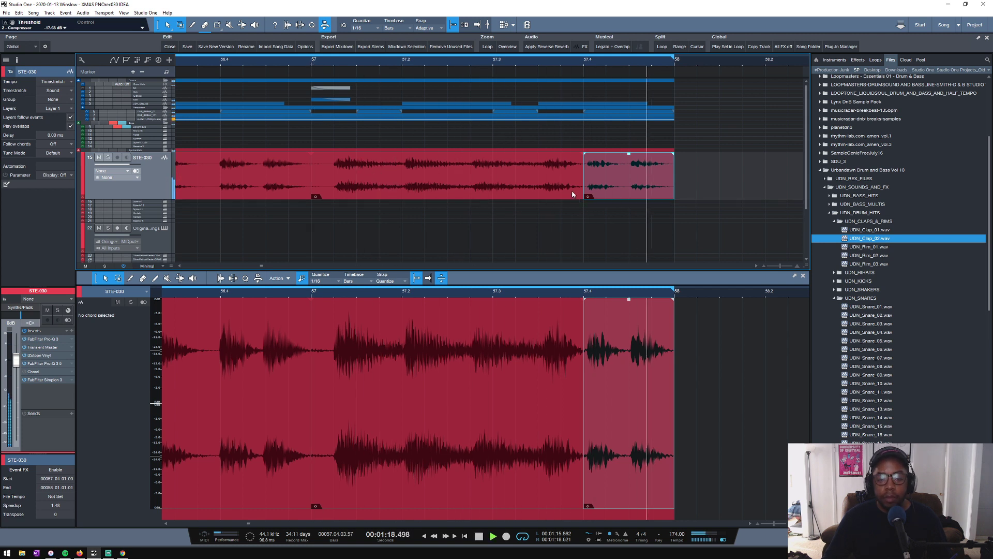
key("space")
key("space")
key("space")
key("space")
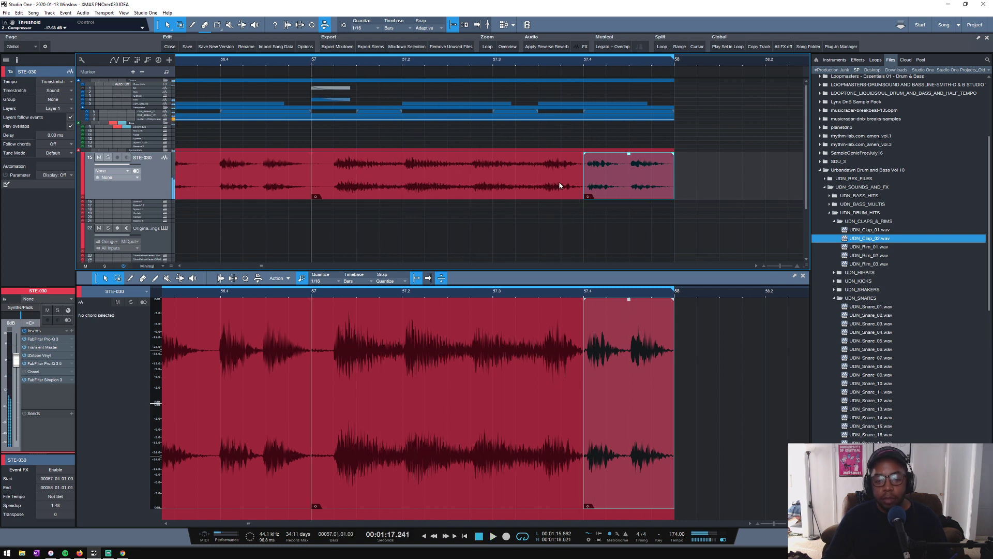
- Enlarge the STE-030 track, time-stretch the first bar 57 piece to a speedup of 1.53, and extend its end to 57.04.01.00
key("space")
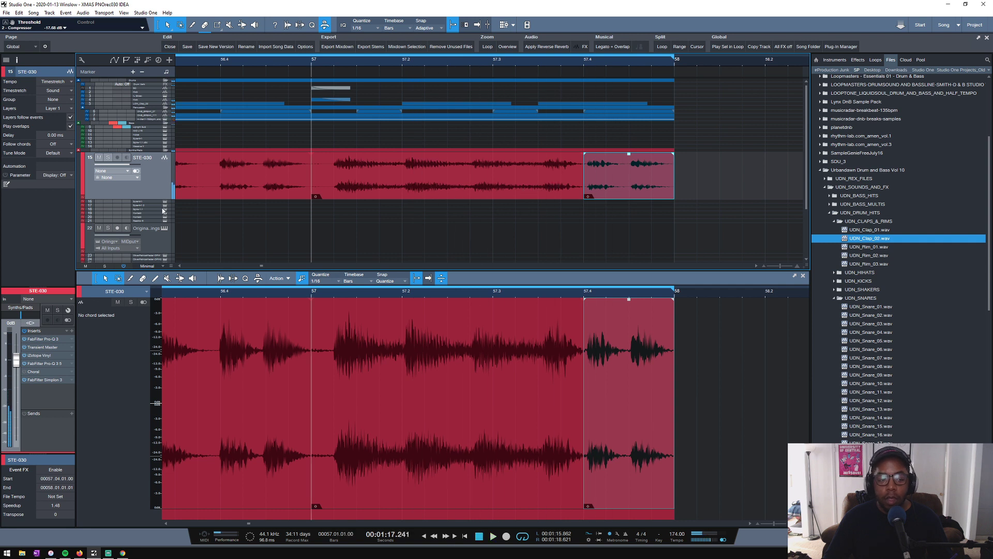
left_click_drag(154, 203, 156, 242)
key("space")
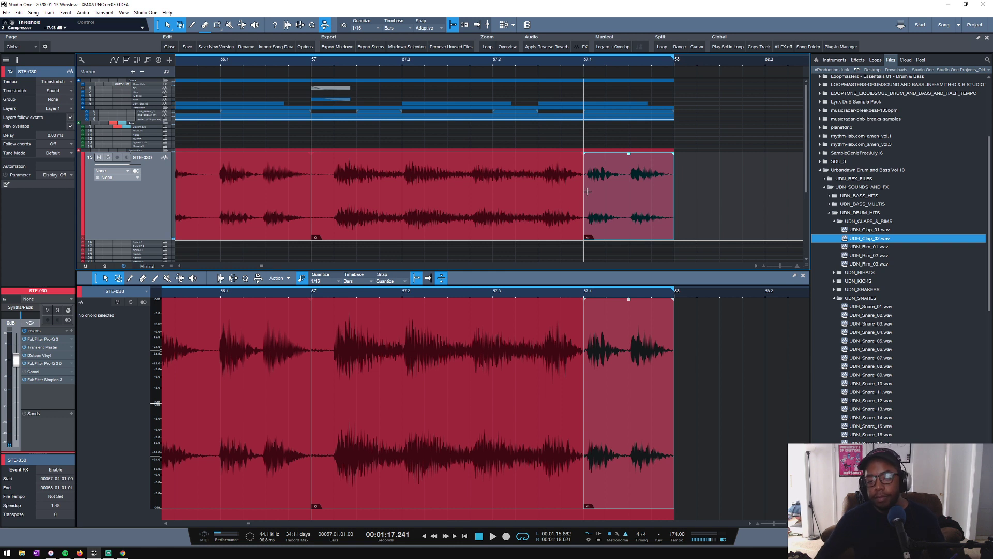
left_click(504, 213)
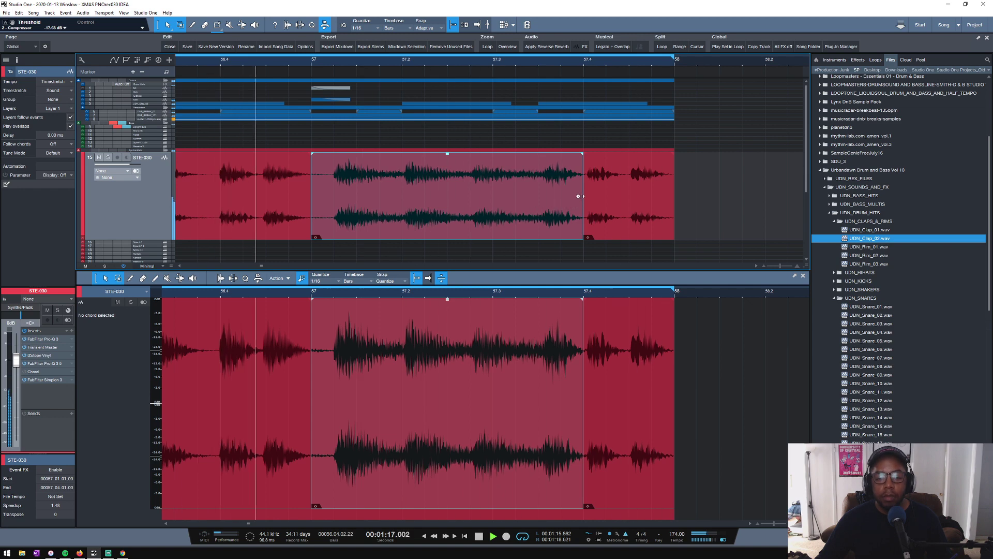
left_click_drag(582, 197, 573, 197)
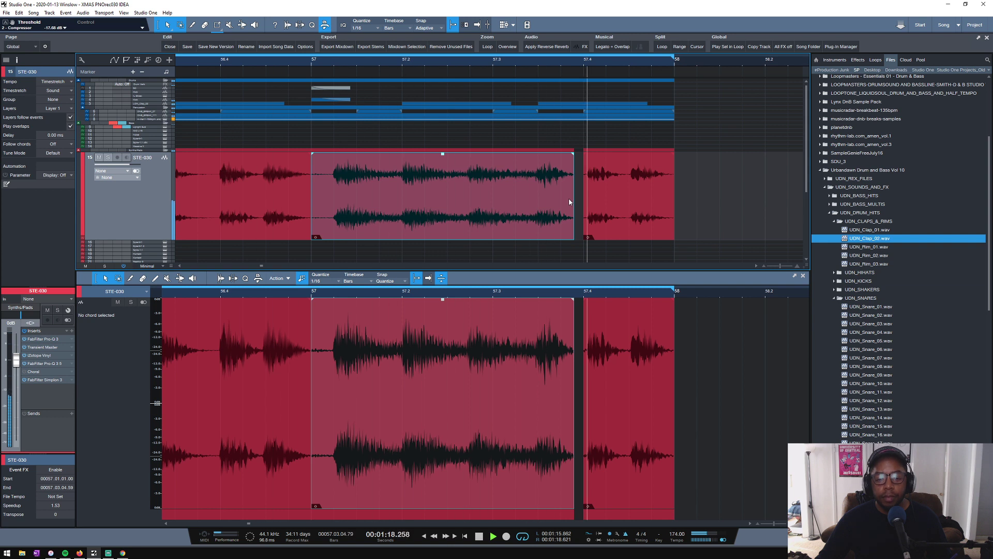
left_click_drag(571, 200, 582, 200)
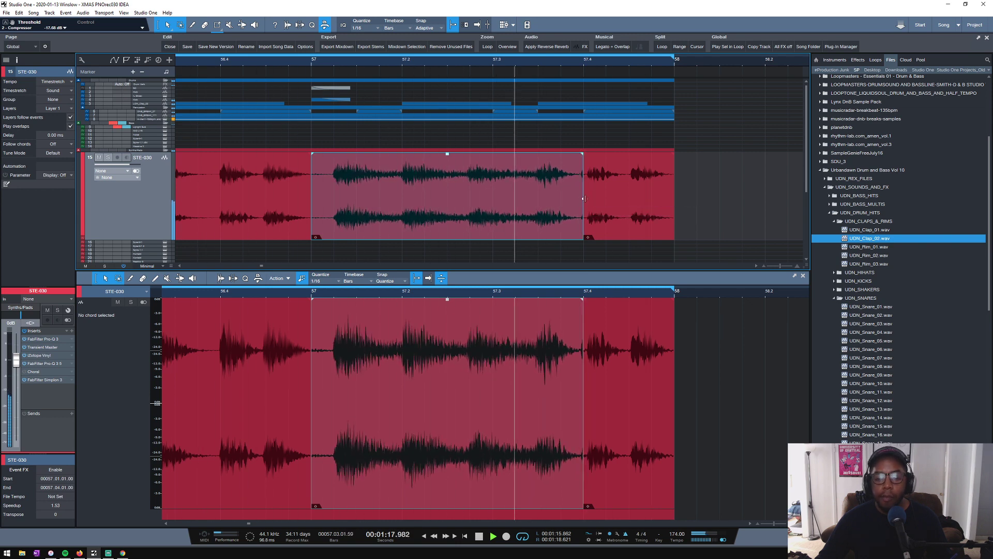
- Time-stretch the end of the first bar 57 piece to 57.04.01.13 for a speedup of 1.52
key("shift+z")
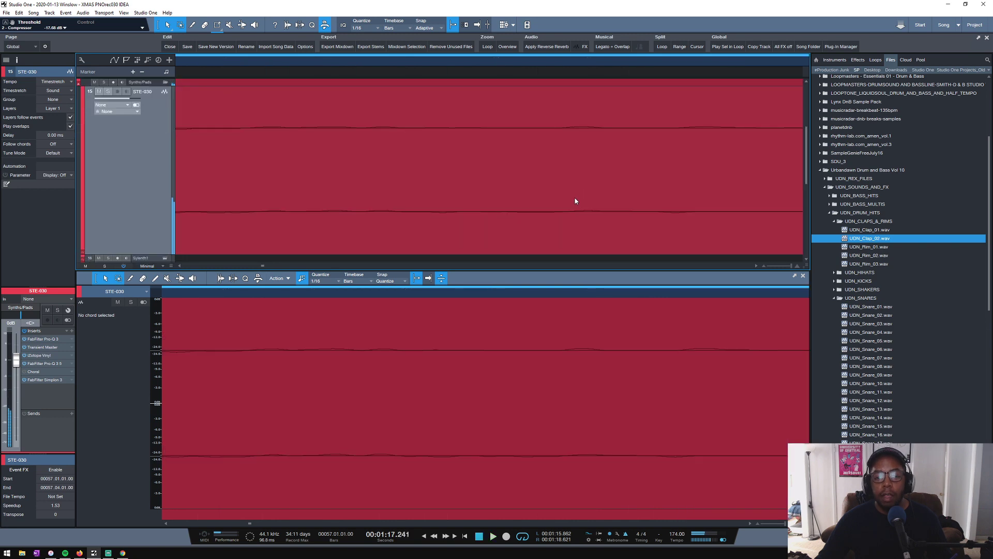
left_click(507, 47)
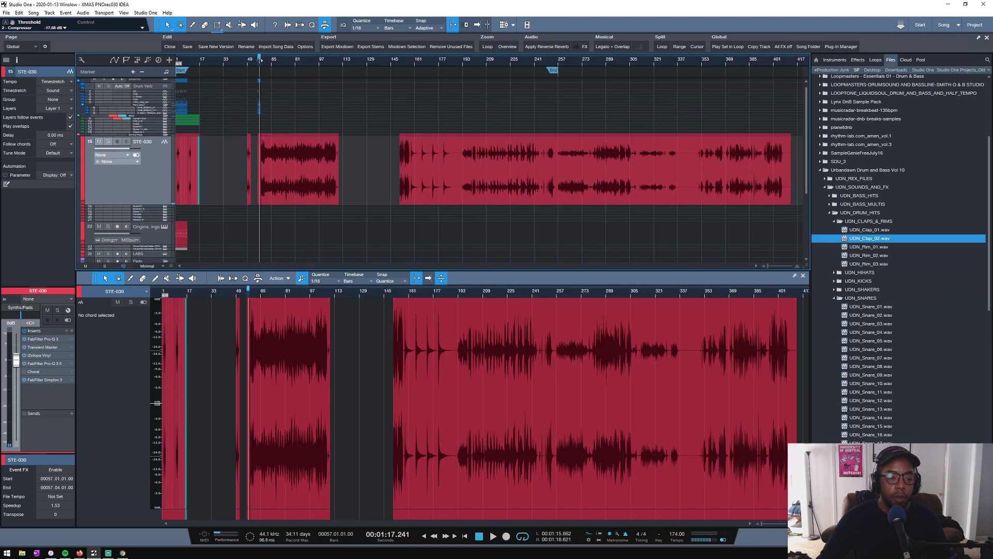
scroll(261, 60, "up", 8)
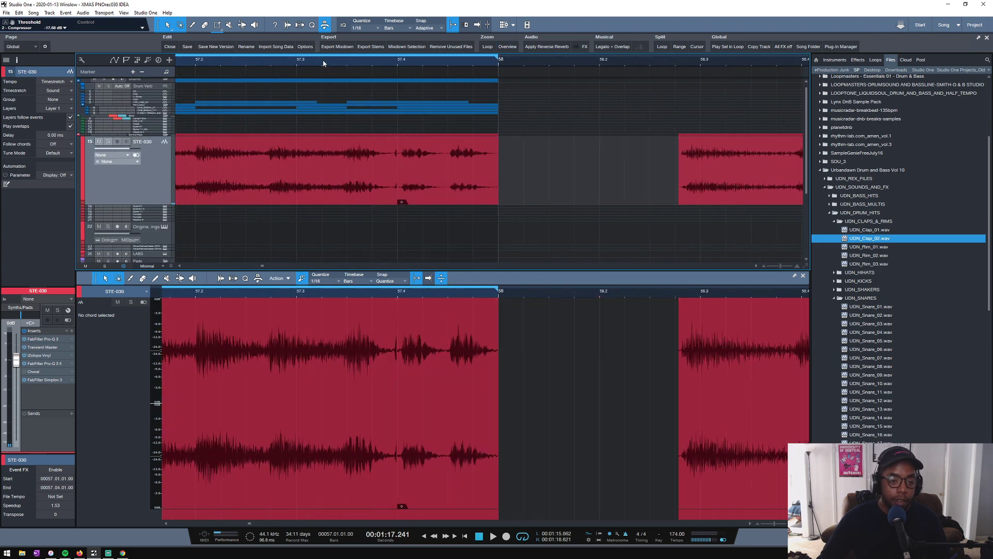
scroll(323, 63, "down", 2)
scroll(239, 64, "up", 2)
left_click(433, 166)
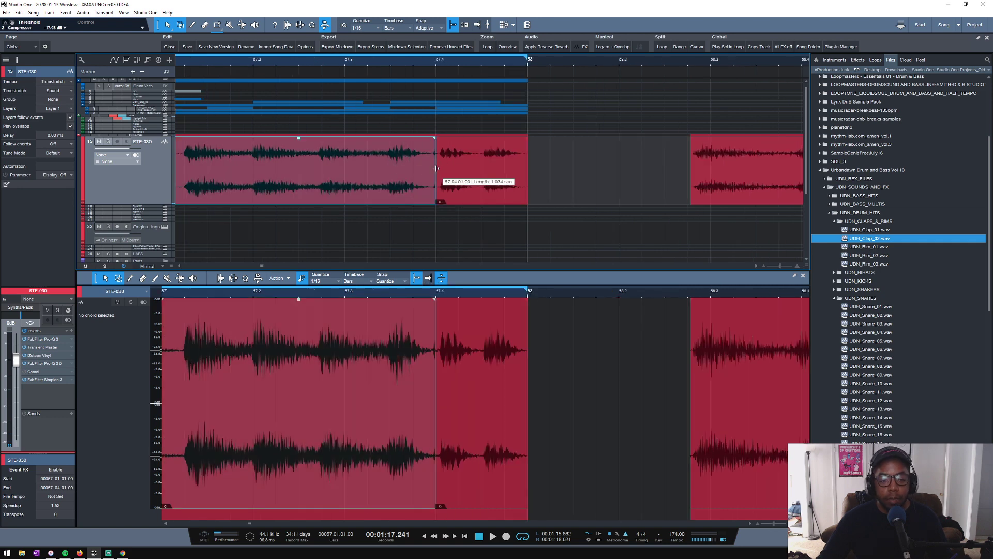
left_click_drag(432, 169, 436, 169)
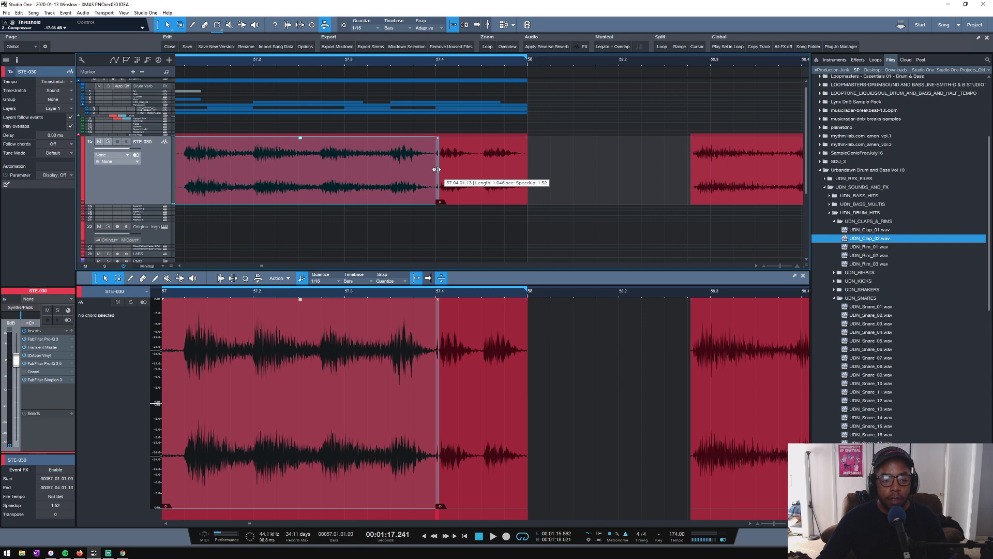
left_click(437, 165)
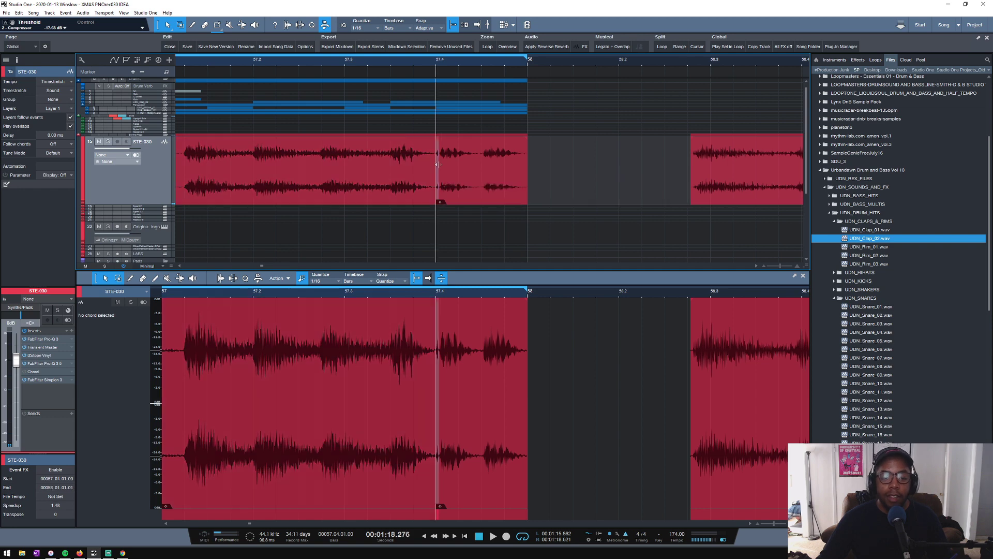
left_click(435, 180)
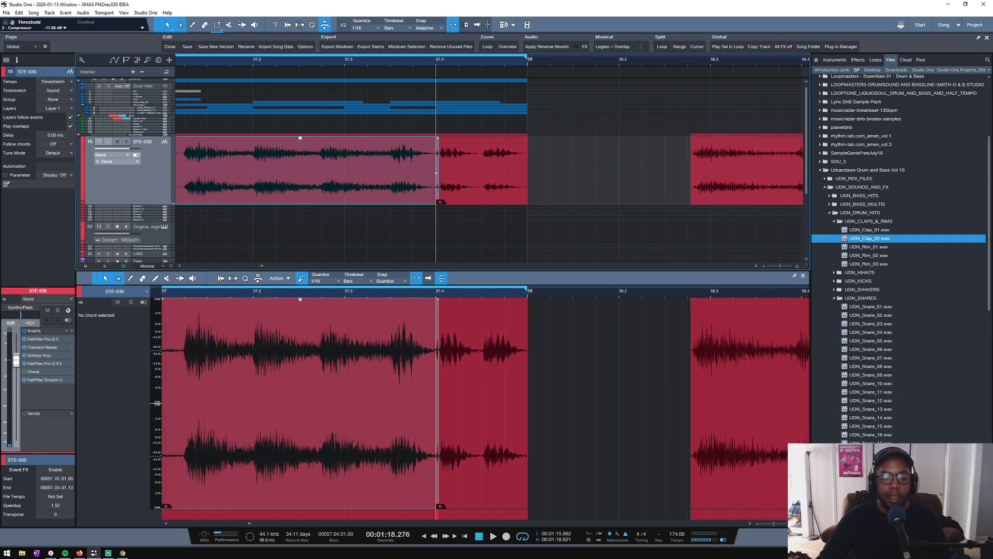
- Trim the end of the stretched bar 57 piece back to 57.04.01.00, flush with the last-beat piece
left_click(437, 173)
left_click(433, 174)
key("w")
left_click_drag(430, 173, 463, 172)
left_click(326, 193)
left_click_drag(323, 191, 276, 192)
scroll(502, 64, "down", 6)
scroll(502, 65, "down", 3)
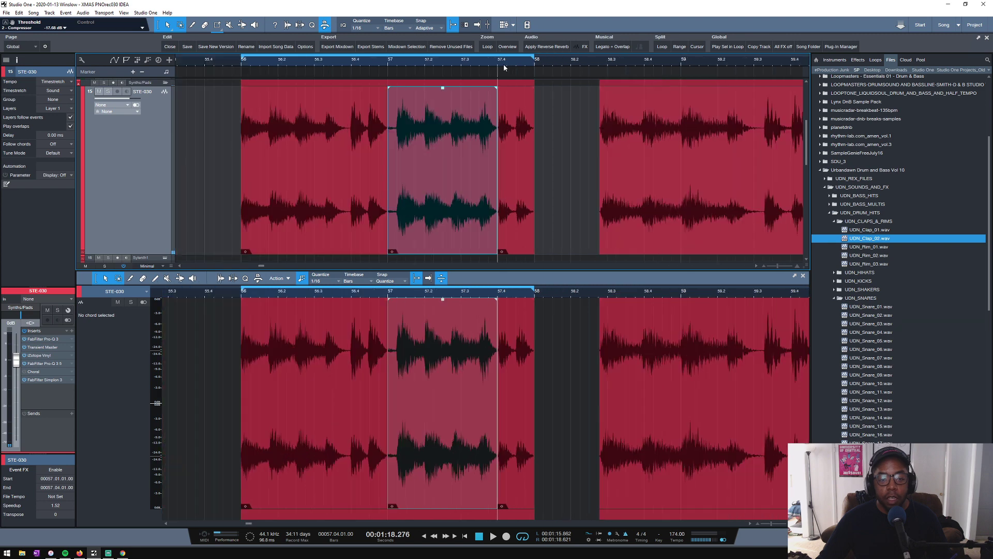
- Play the loop from bar 56 and check the transition into the last-beat piece at 57.4
left_click(240, 63)
key("space")
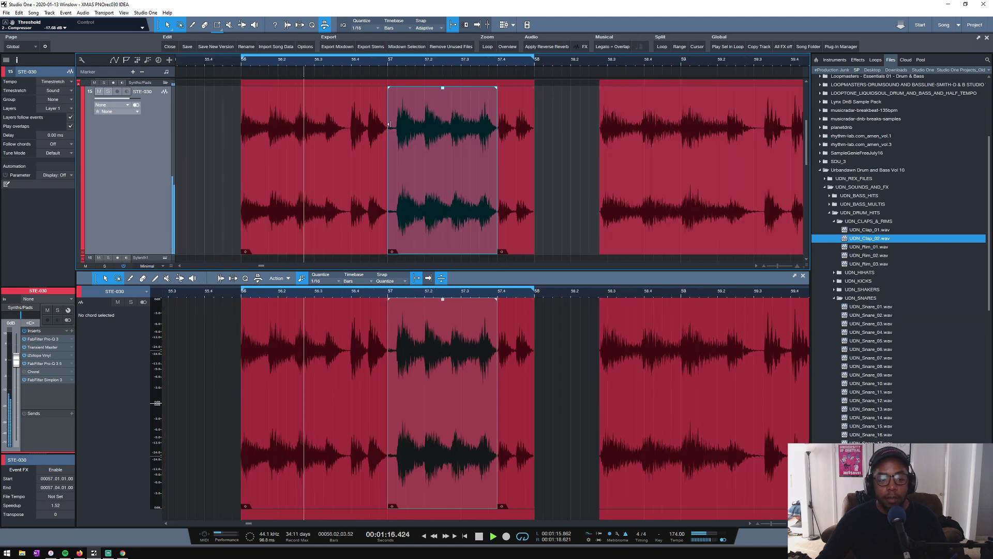
scroll(499, 62, "up", 2)
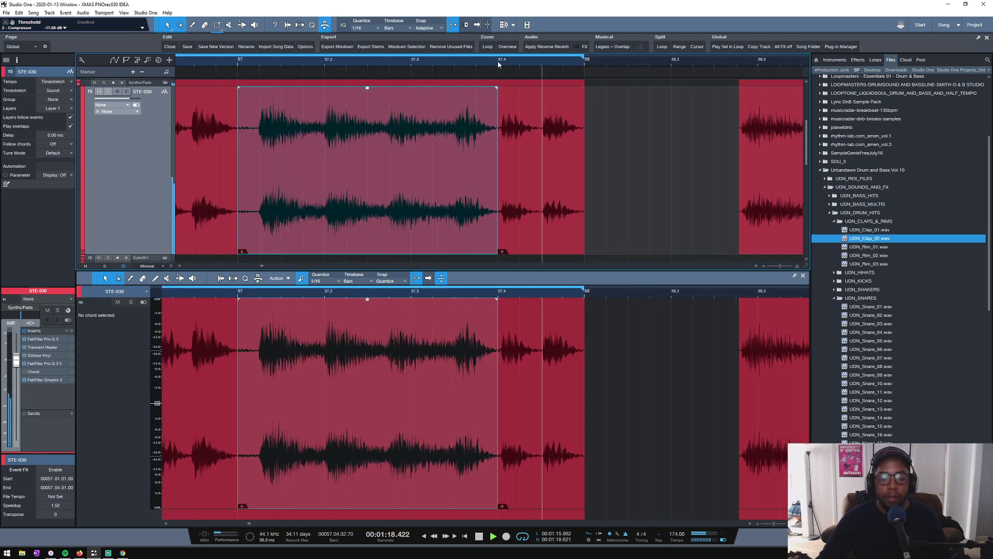
scroll(498, 61, "up", 4)
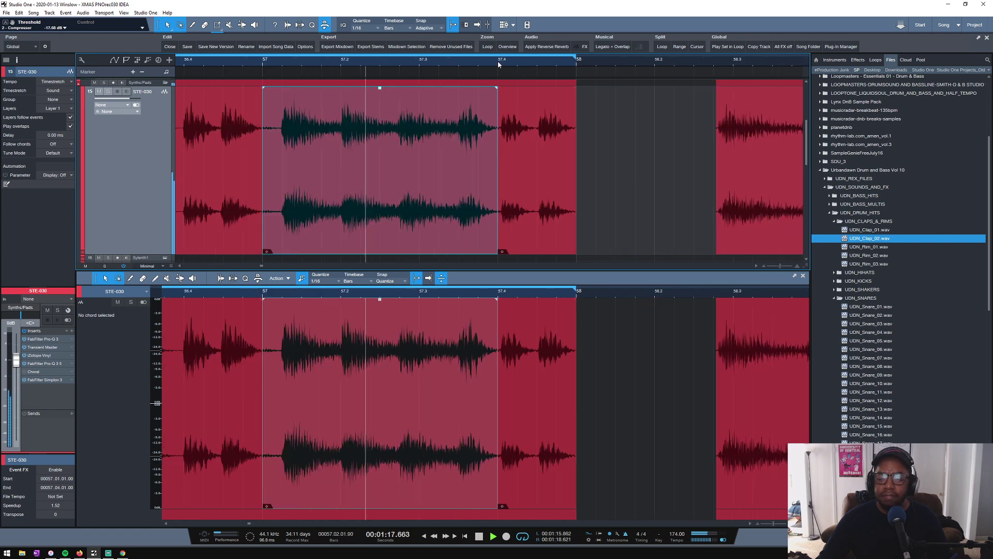
- Stop playback and slip the audio inside the last-beat piece at 57.4 slightly later
key("space")
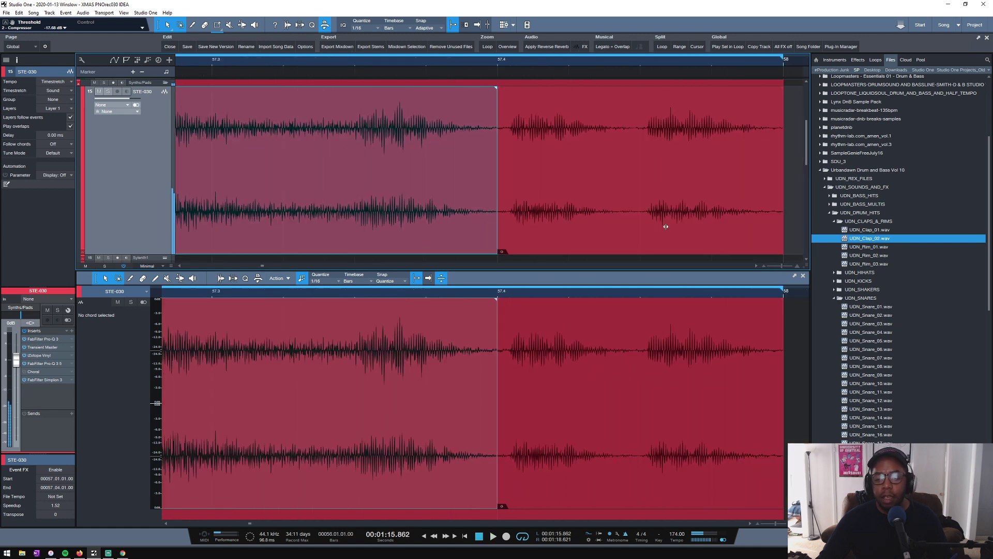
left_click(666, 227)
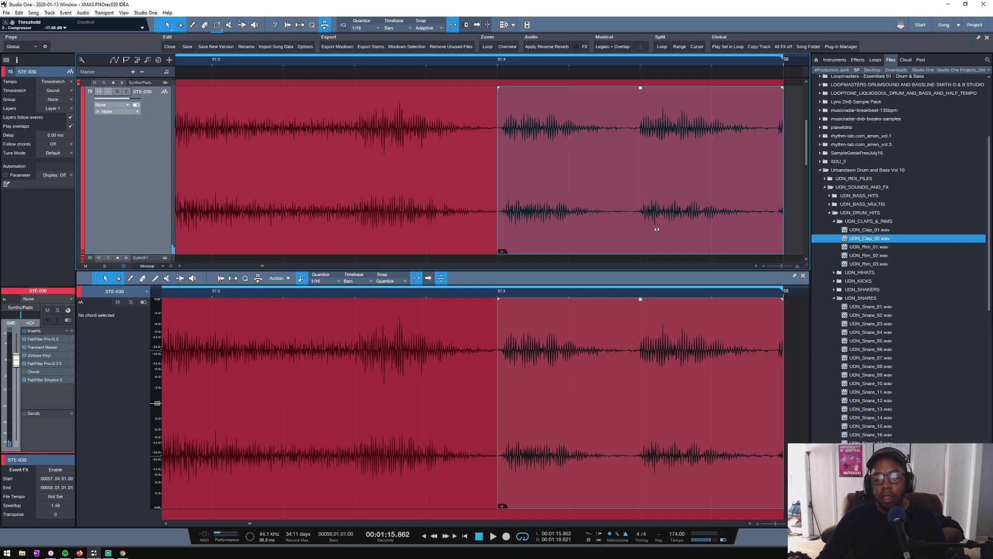
left_click_drag(657, 230, 662, 230)
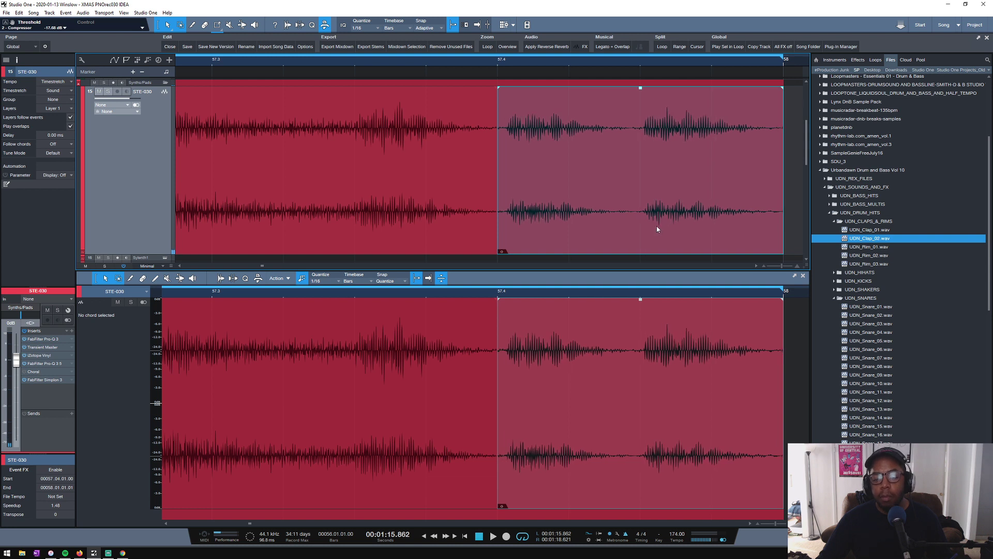
- Play the loop from bar 56 to check the slipped last-beat piece at 57.4, then stop playback
key("space")
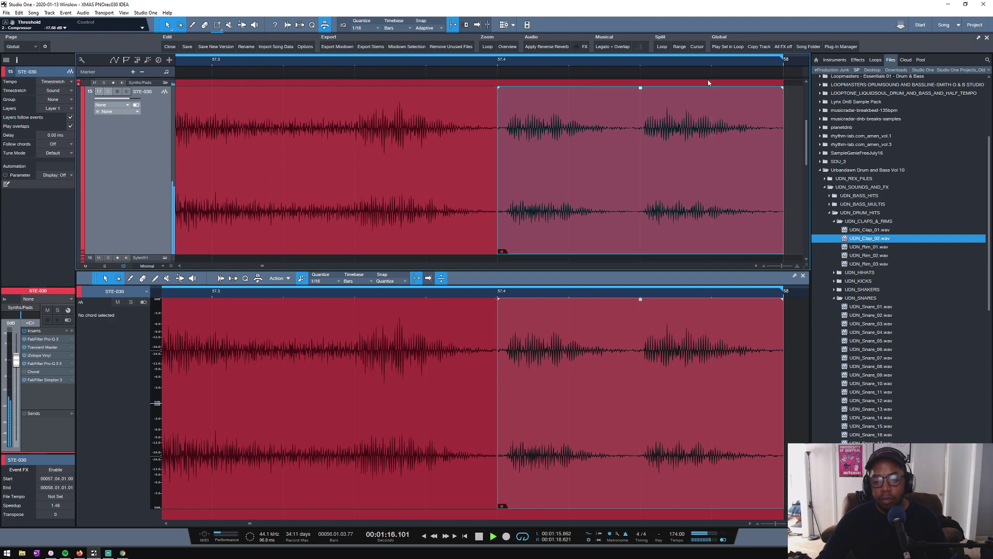
scroll(680, 61, "down", 5)
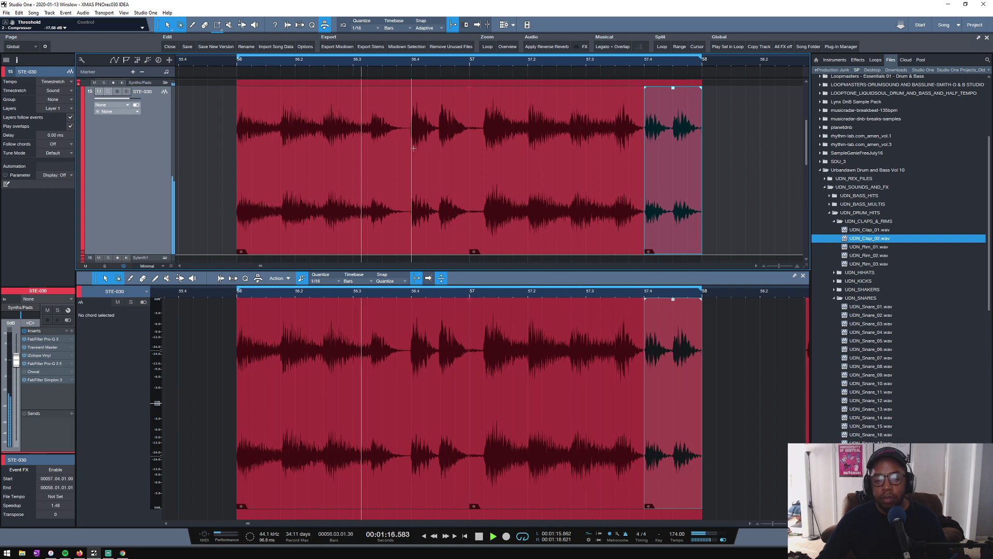
key("space")
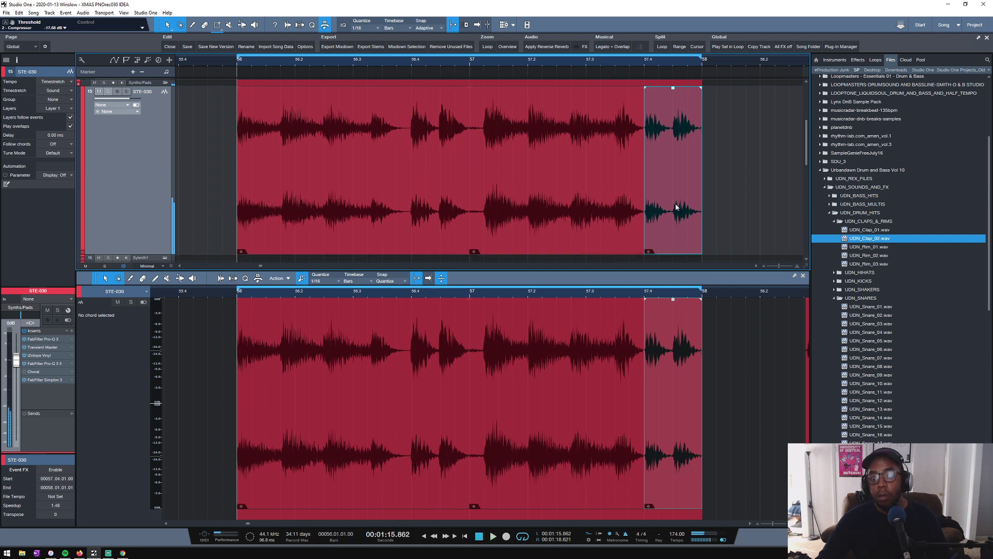
- Move the last-beat piece past bar 58, and replace it at 57.4 with a copy of the audio split off at 56.4
left_click_drag(675, 207, 762, 207)
left_click_drag(430, 213, 659, 206)
key("ctrl+z")
key("3")
left_click(413, 201)
key("1")
key("space")
left_click(711, 206)
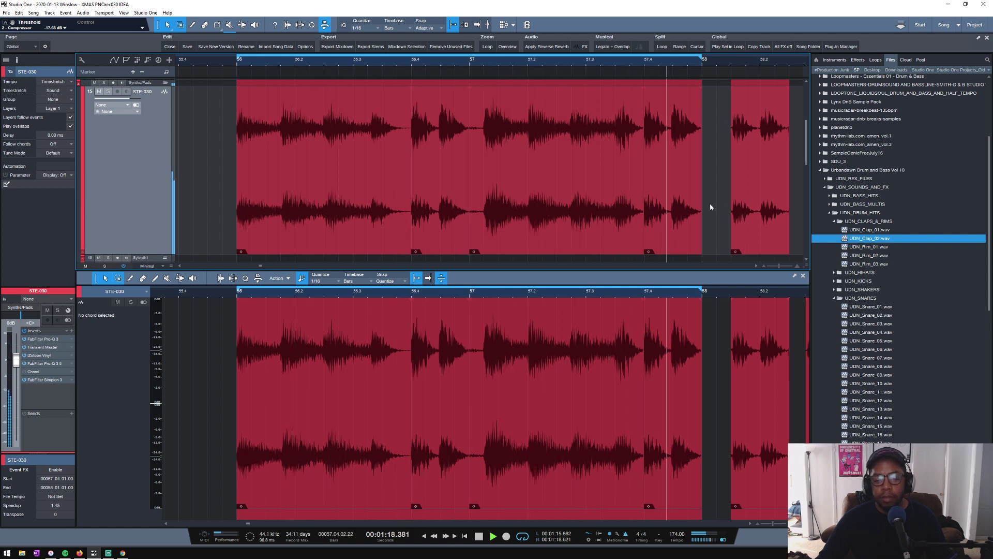
key("space")
- Split the first bar 57 piece at 57.03.03.00
scroll(694, 63, "up", 5)
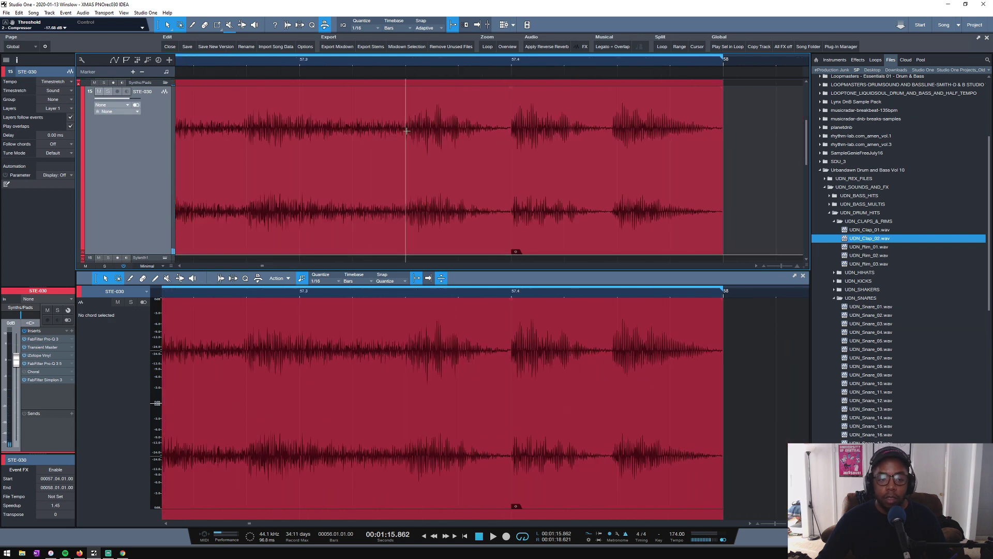
left_click(407, 131)
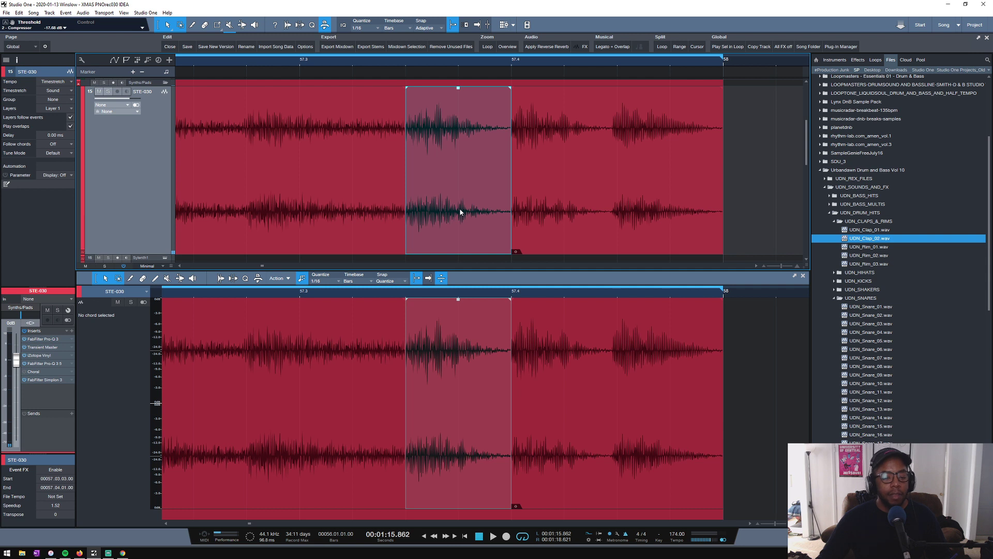
key("space")
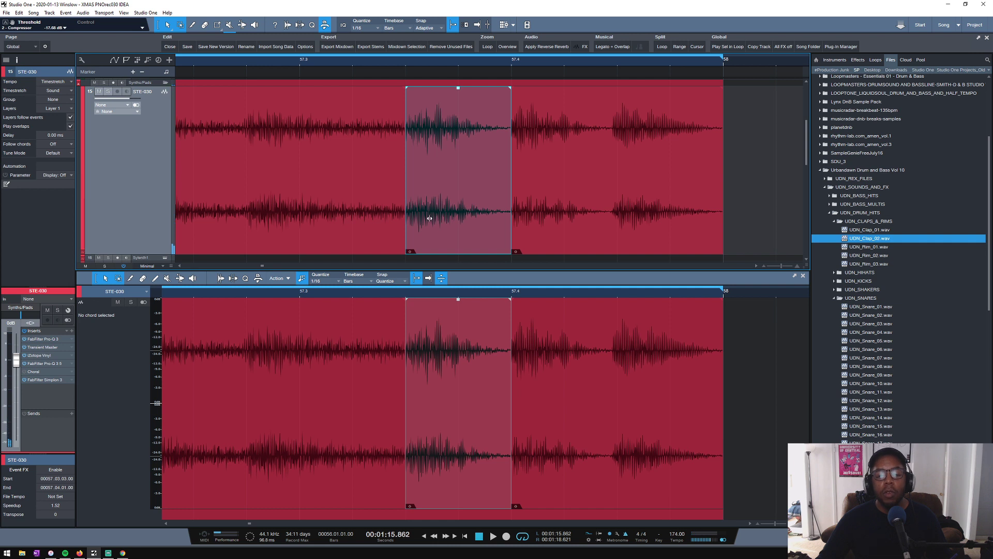
- Try slipping the audio slightly later inside the pieces at 57.03.03.00 and 57.4 while auditioning the loop, and reverse the slips
left_click_drag(430, 218, 438, 219)
key("space")
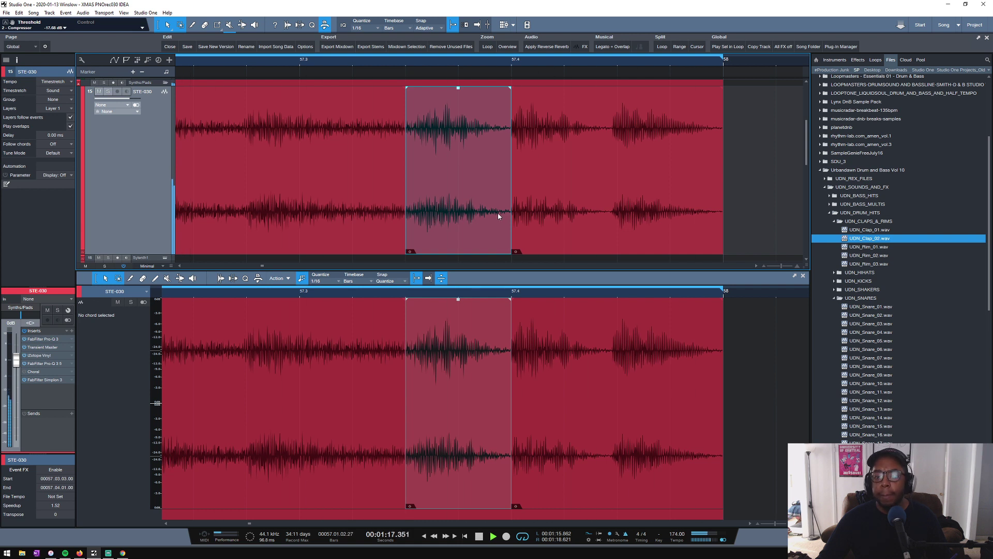
key("space")
left_click(533, 221)
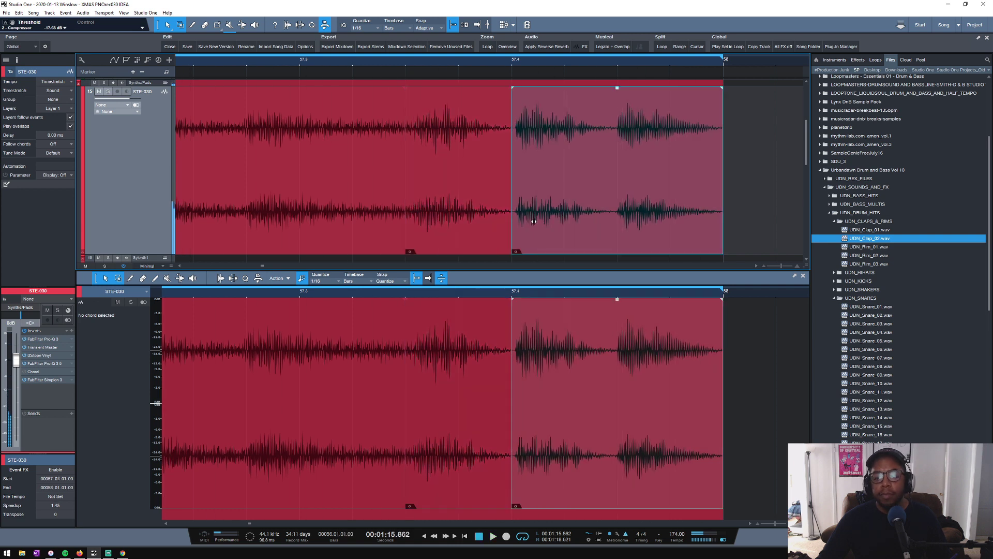
left_click_drag(535, 221, 536, 221)
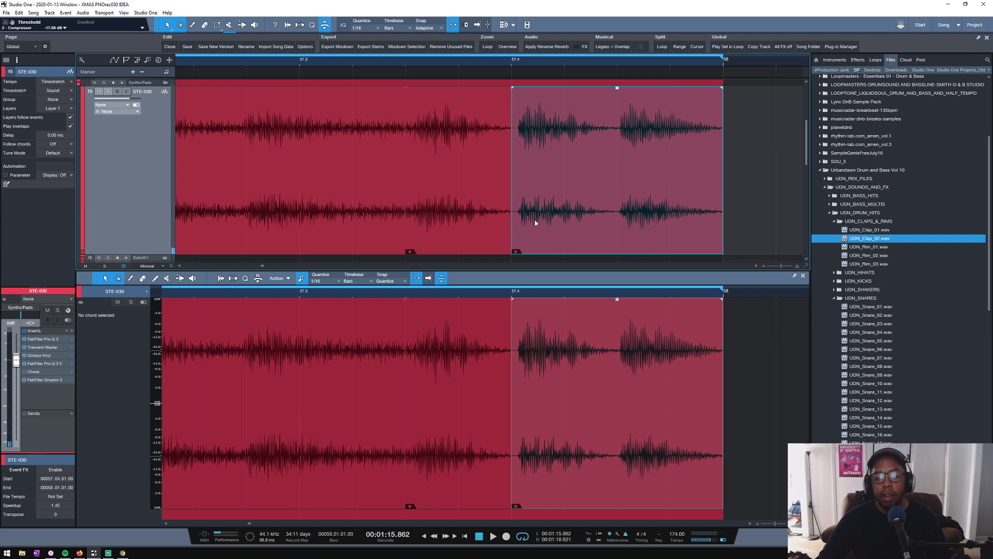
key("space")
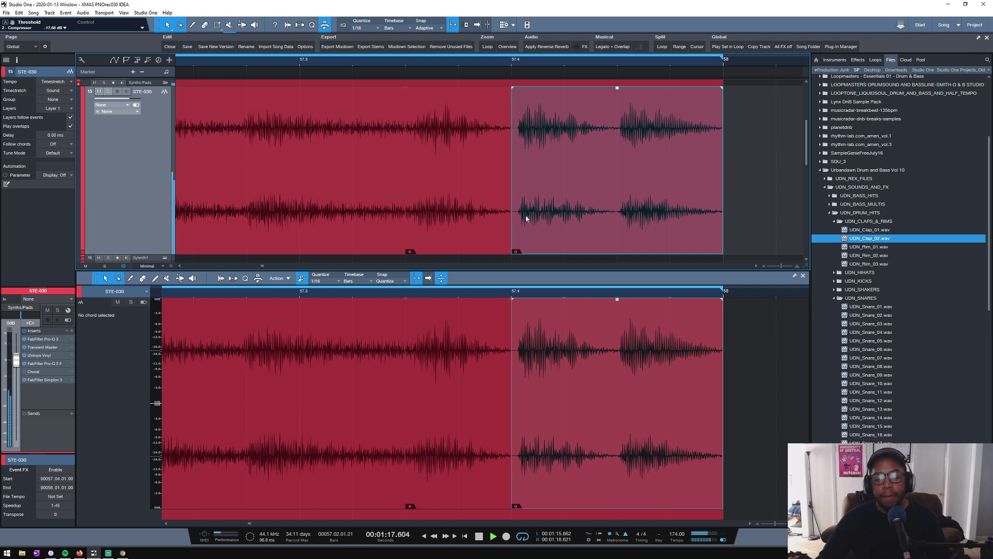
left_click_drag(527, 218, 525, 218)
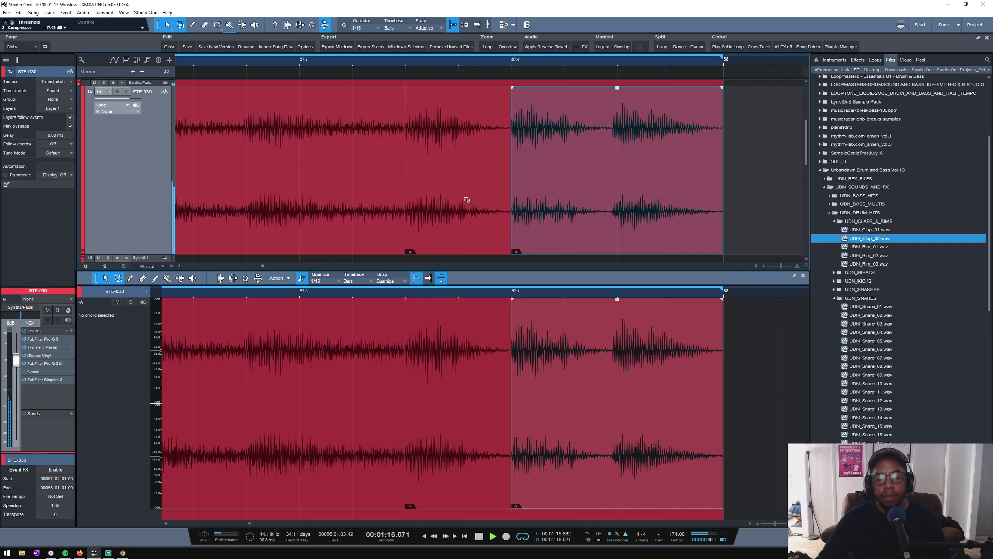
- Stop playback and copy the eight-bar OPW chord part from bar 1 to bar 56 on its track
scroll(478, 62, "down", 5)
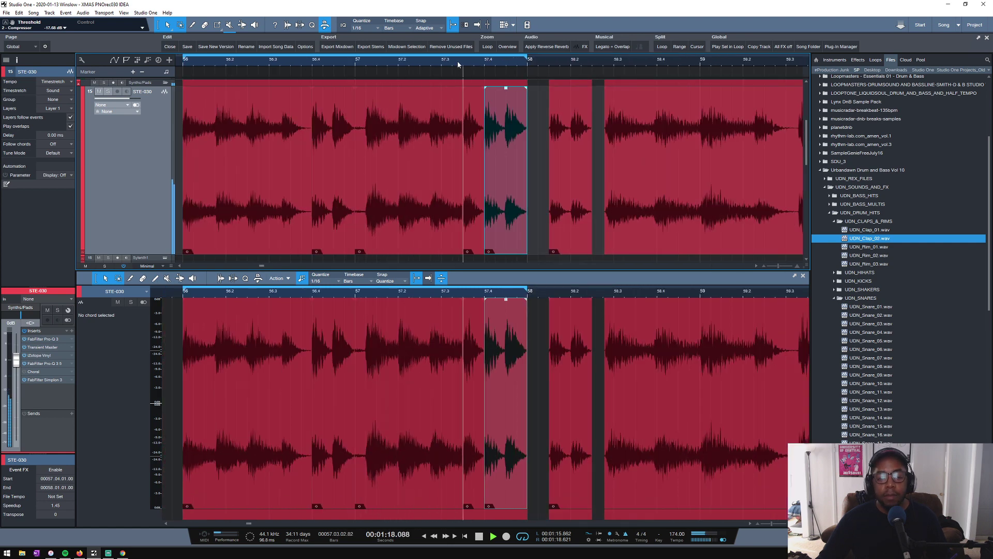
scroll(455, 61, "down", 5)
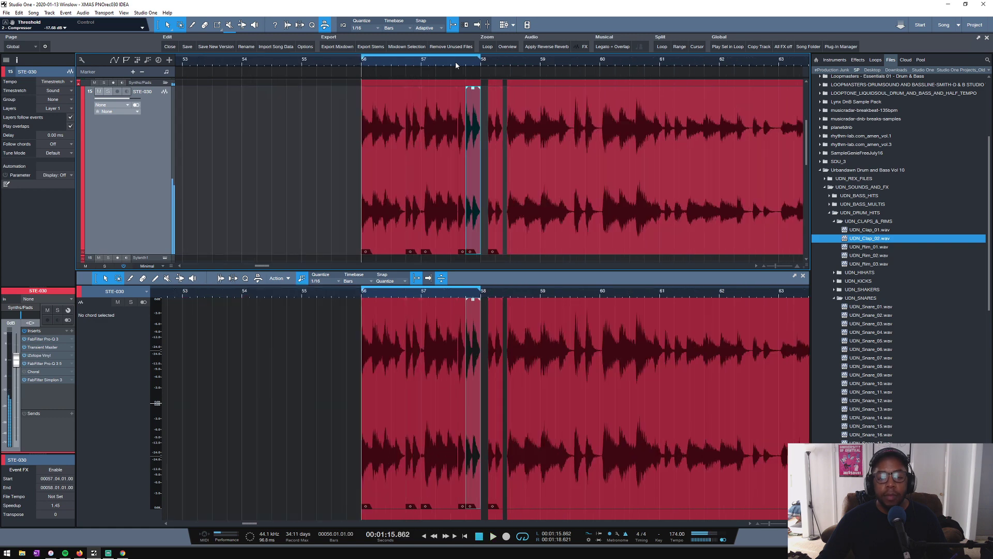
key("space")
scroll(314, 157, "down", 8)
scroll(314, 158, "up", 3)
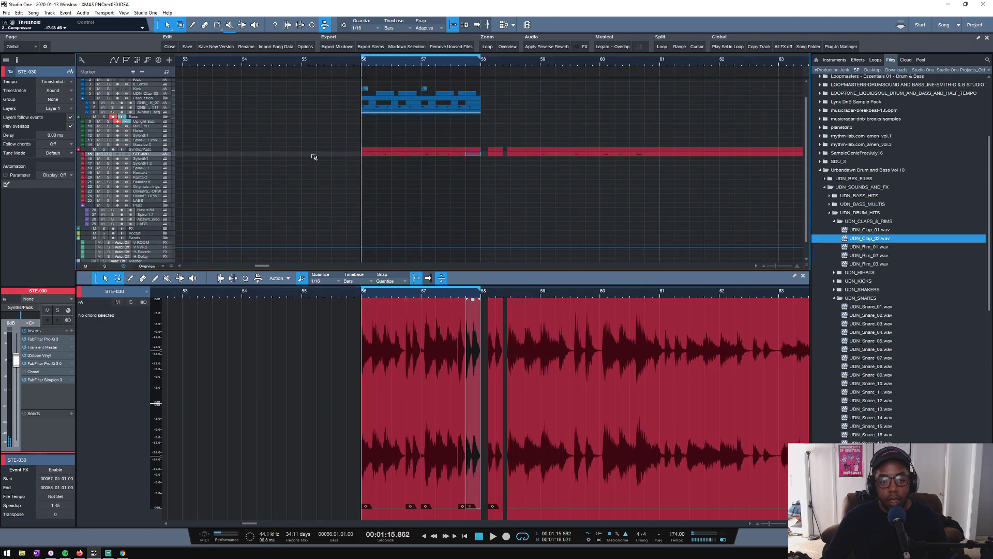
scroll(388, 65, "down", 8)
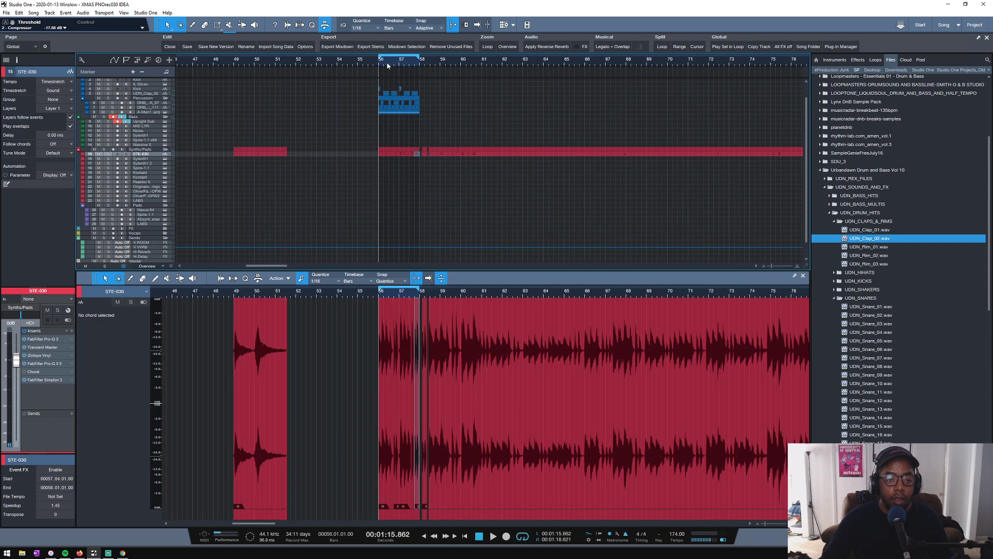
scroll(387, 65, "down", 3)
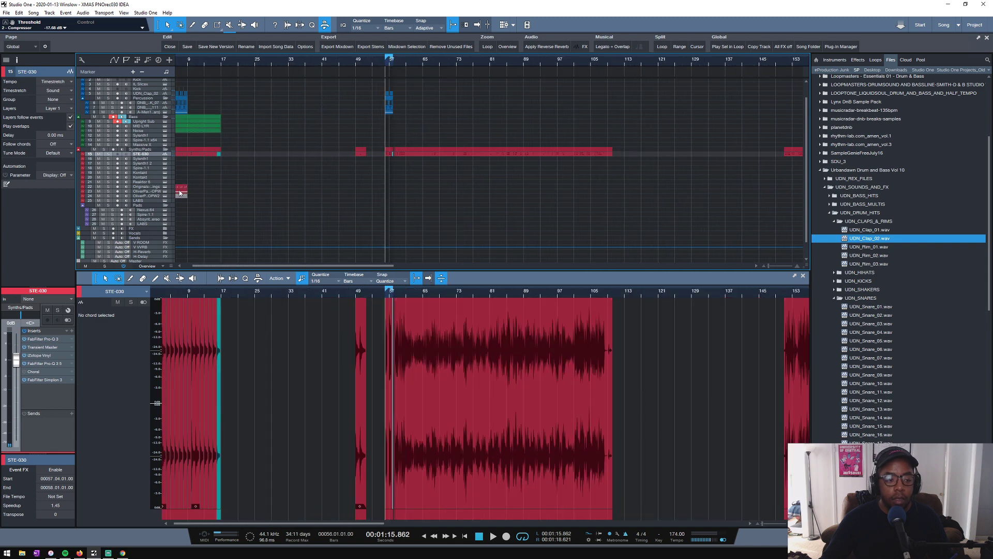
left_click_drag(182, 194, 220, 198)
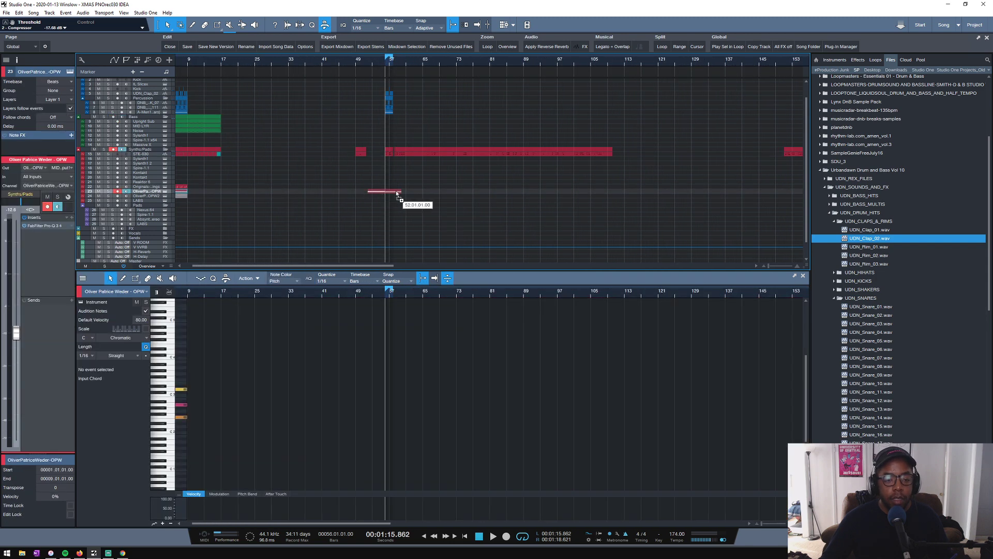
left_click_drag(396, 192, 413, 193)
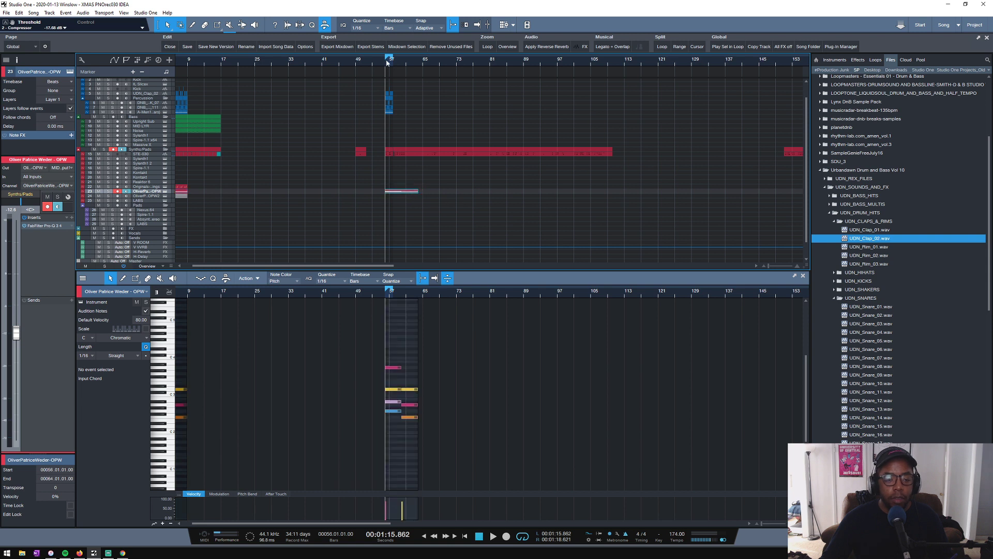
- Play the loop from bar 56 with the copied OPW chords and increase the STE-030 track's height
scroll(389, 66, "up", 5)
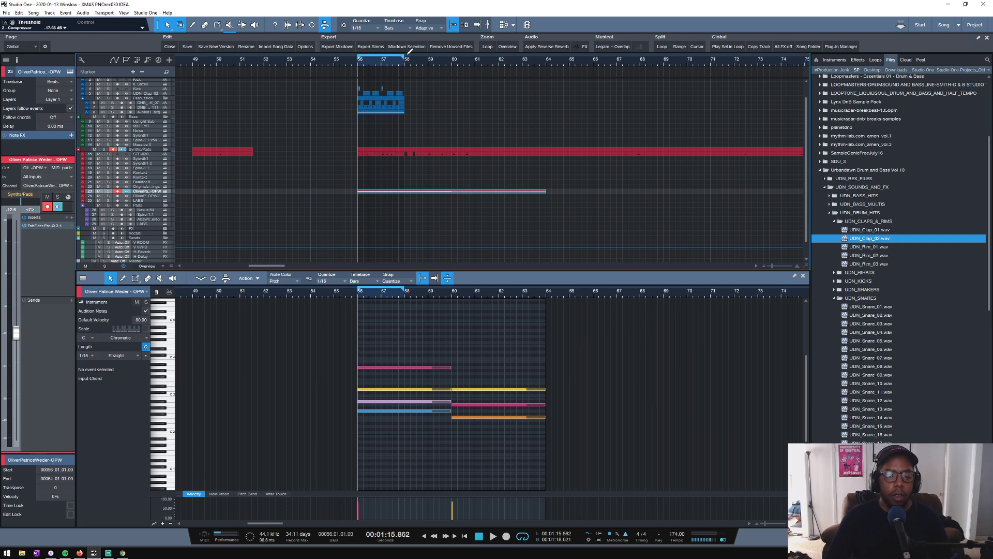
scroll(400, 62, "up", 3)
key("space")
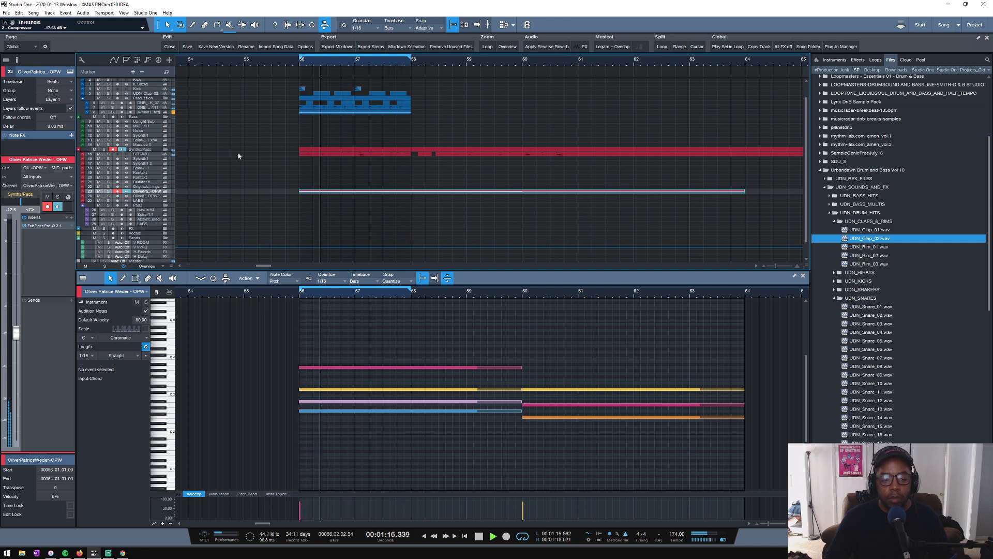
left_click_drag(133, 155, 135, 191)
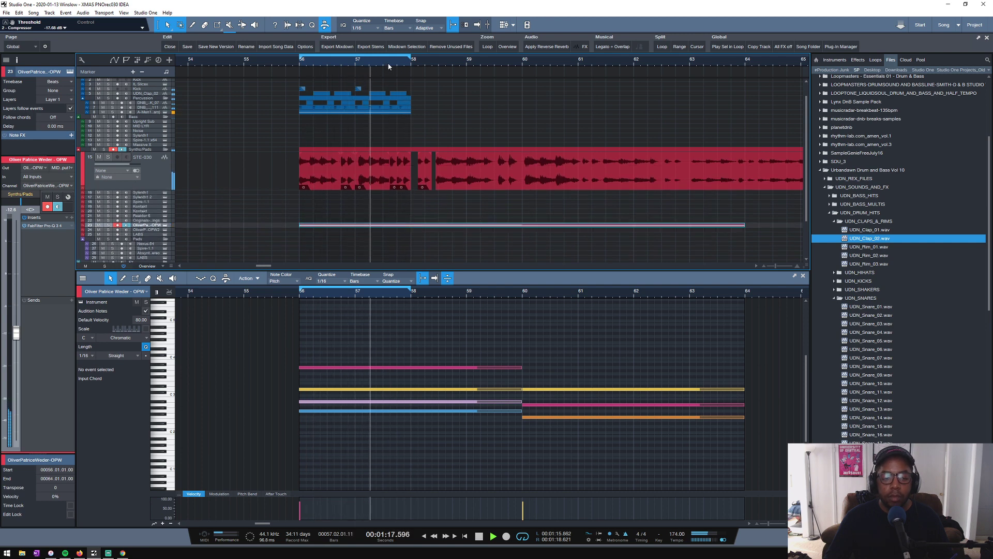
scroll(389, 67, "up", 4)
scroll(388, 63, "down", 1)
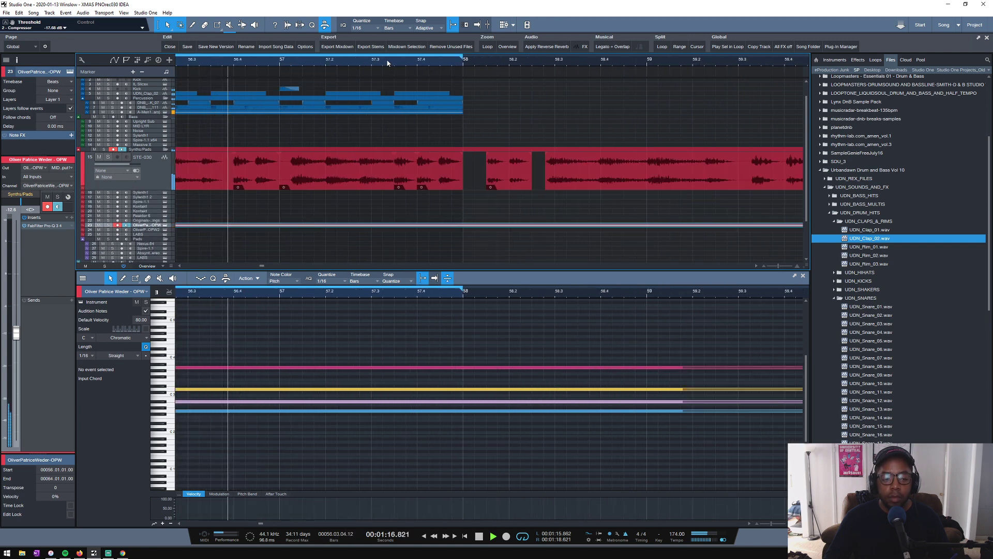
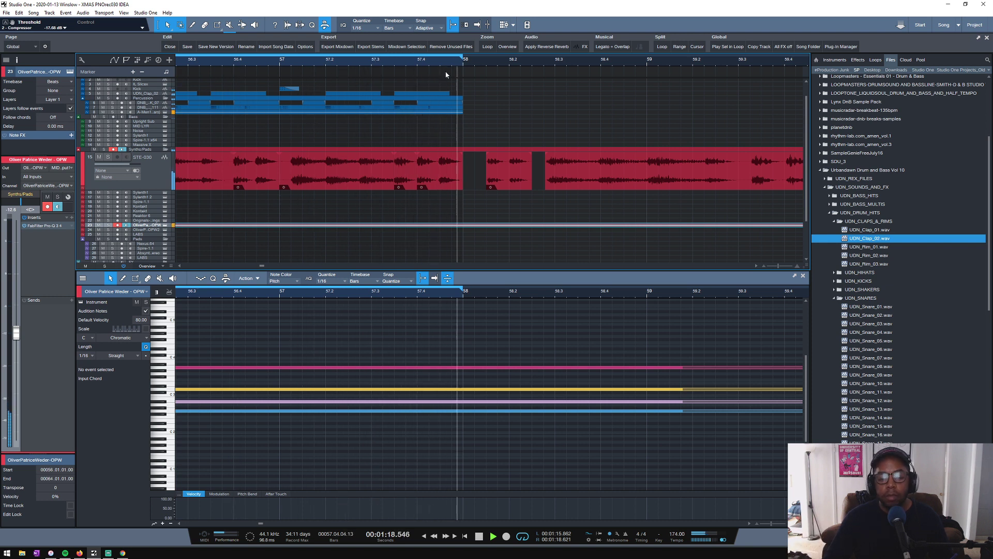
- Nudge the short STE-030 piece near 57.03.03 slightly earlier so it starts at 57.03.02.89, auditioning the loop around the moves
key("space")
scroll(414, 59, "up", 3)
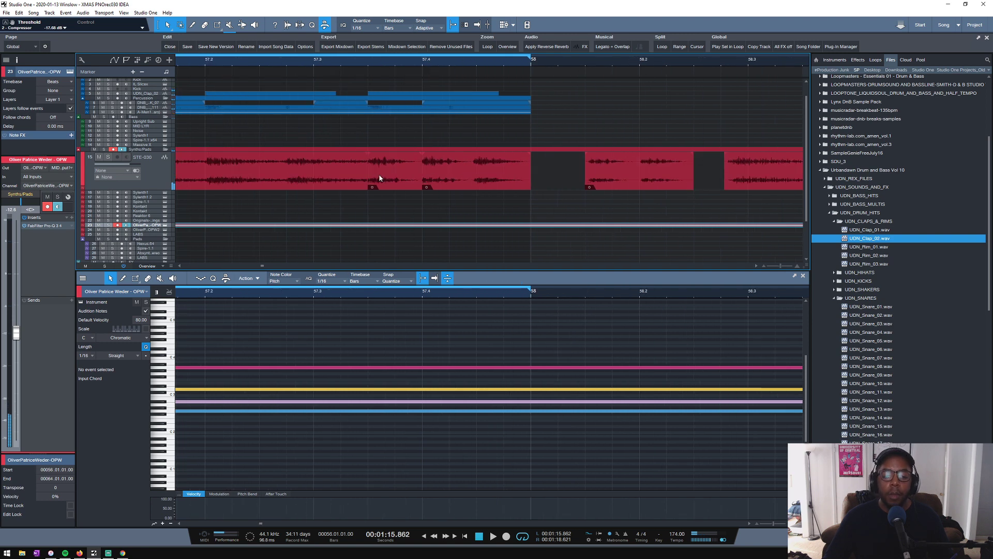
left_click_drag(379, 178, 373, 174)
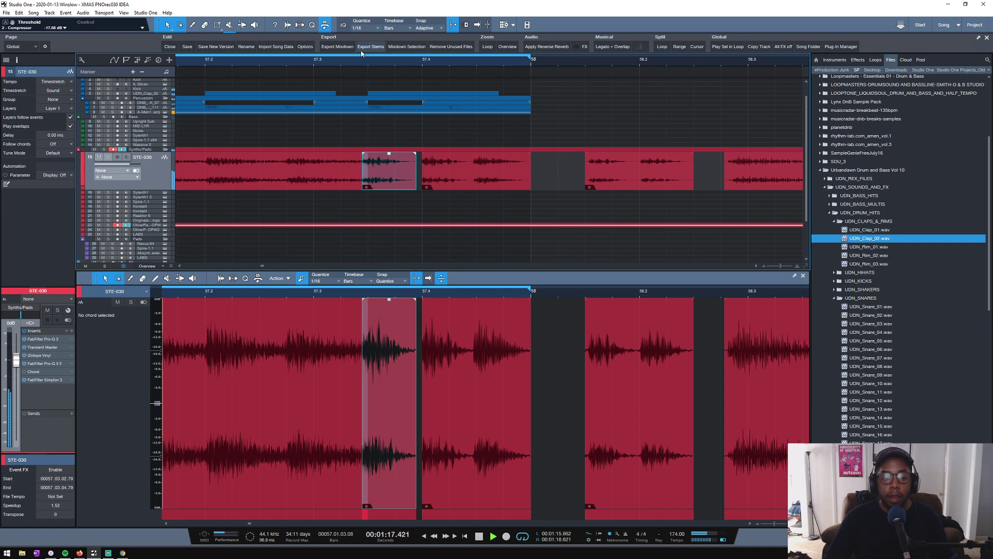
key("space")
scroll(373, 174, "up", 3)
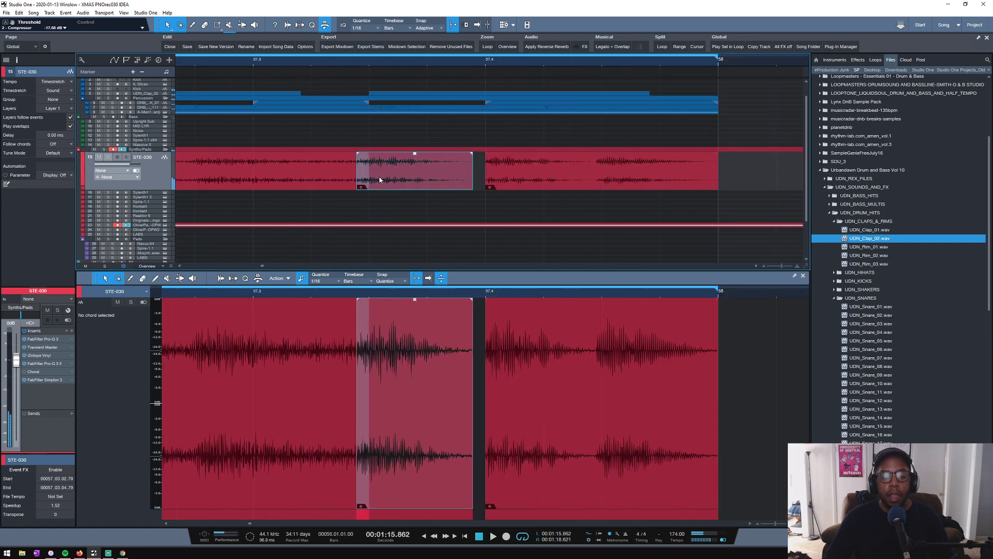
left_click_drag(376, 170, 384, 176)
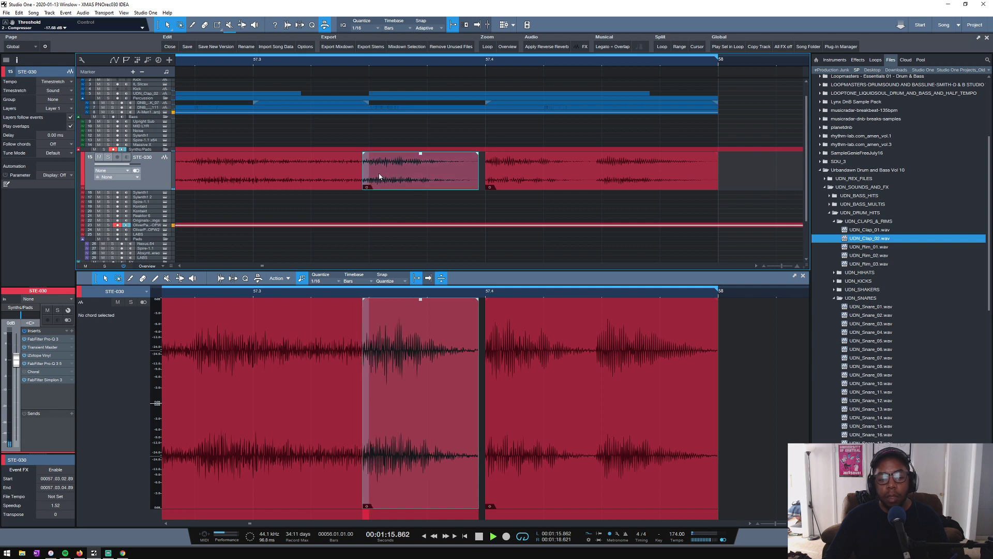
key("space")
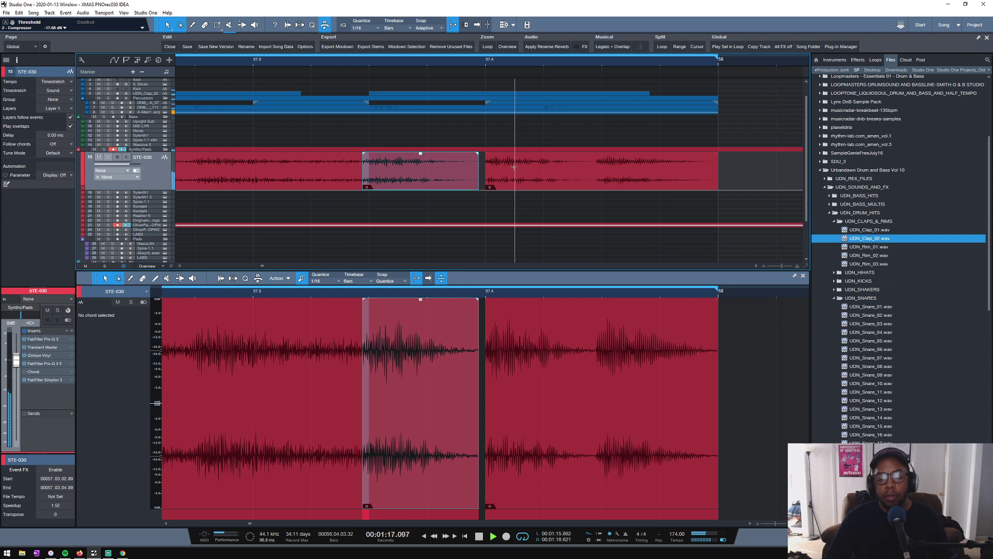
key("space")
- Time-stretch the STE-030 piece at 57.4 so it ends at 58.01.01.16, and audition the loop
left_click(483, 170)
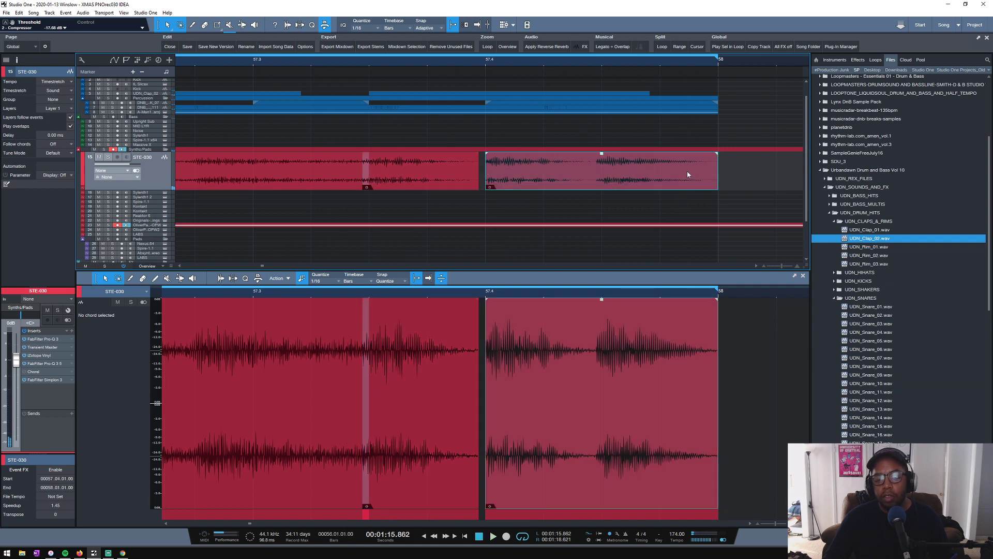
left_click_drag(716, 171, 725, 170)
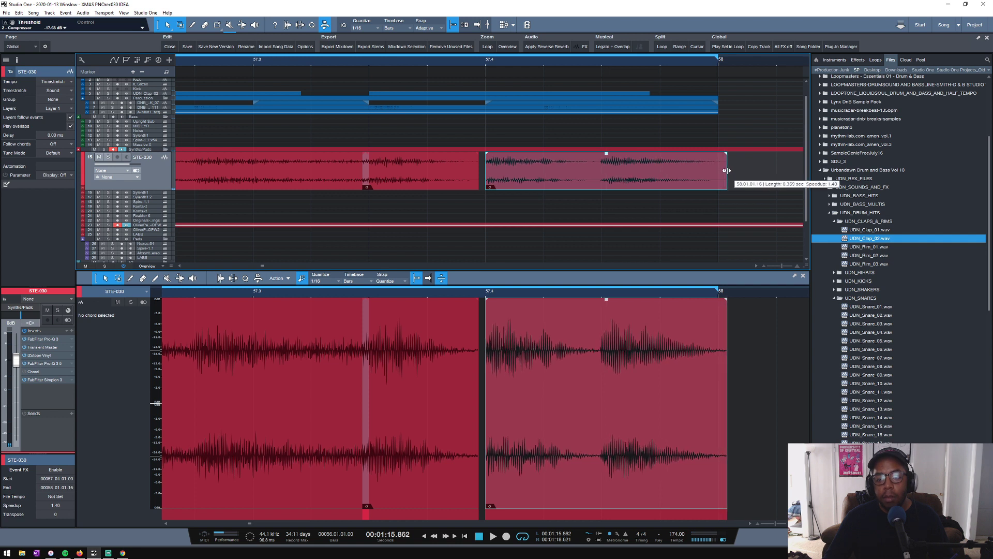
key("space")
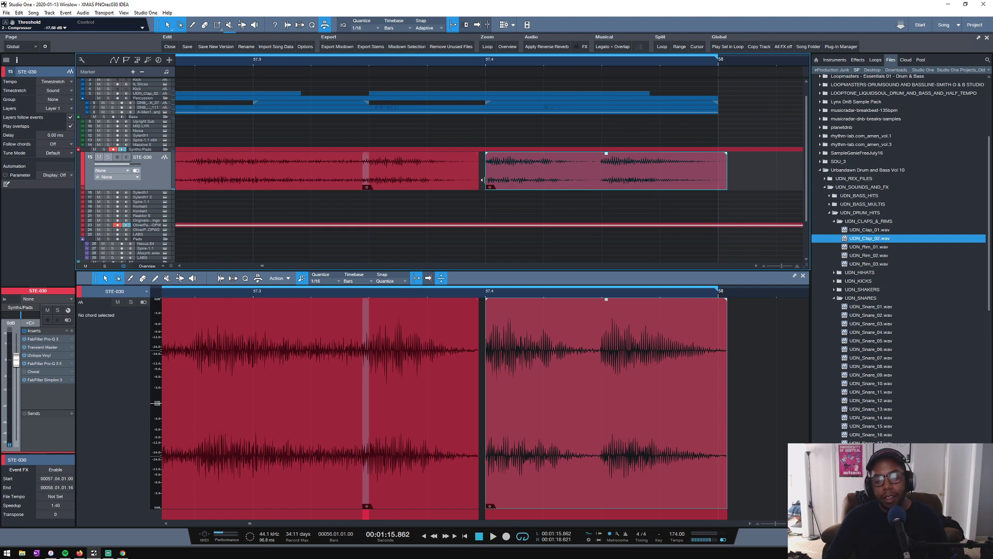
- Check the end of the first bar 57 piece where it overlaps the short piece, and audition the loop
left_click(369, 170)
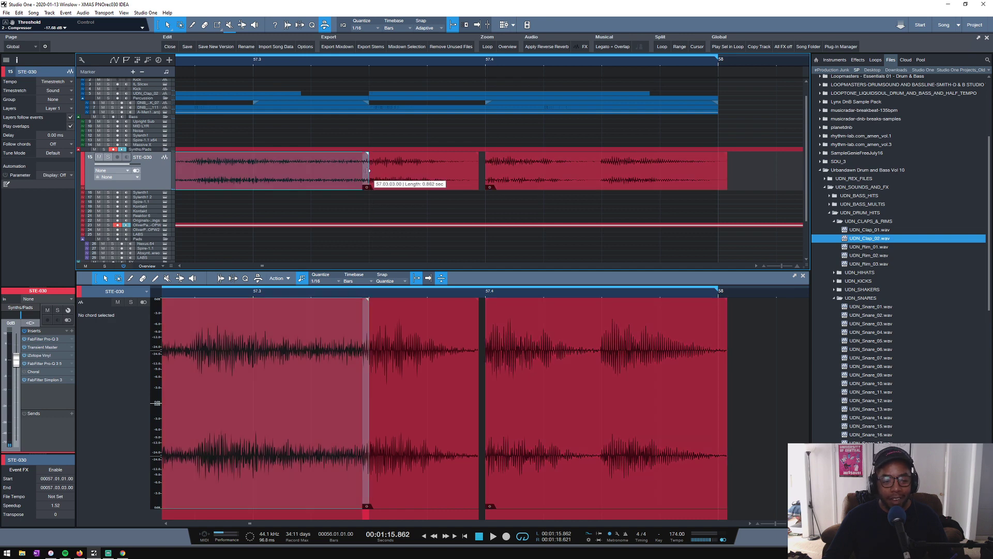
mouse_move(368, 170)
left_mouse_down()
mouse_move(356, 170)
mouse_move(368, 167)
left_mouse_up()
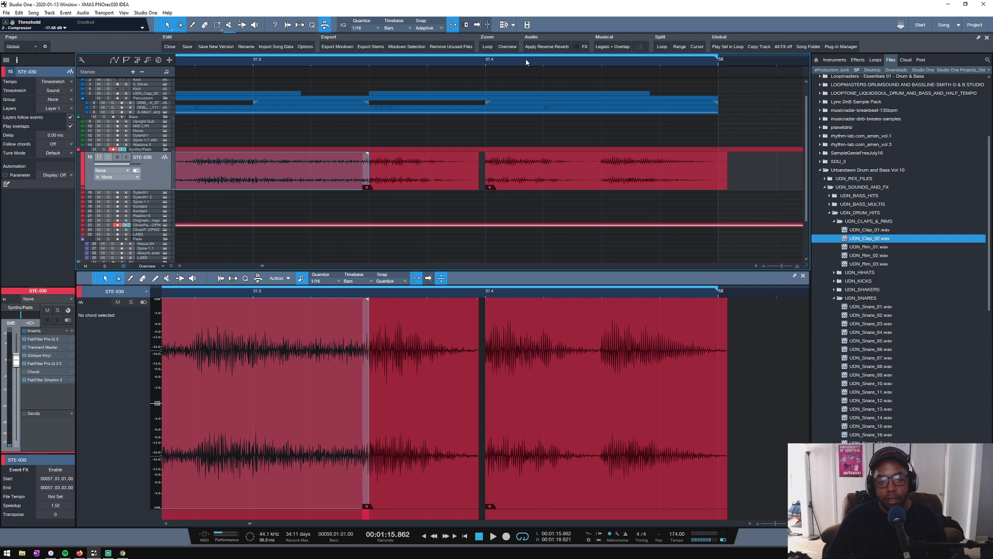
scroll(527, 61, "down", 2)
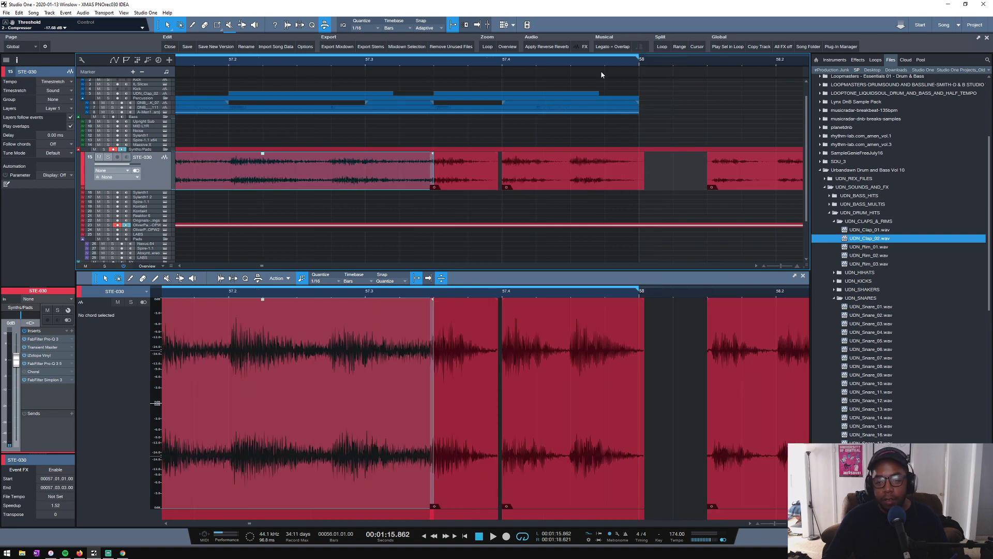
scroll(614, 68, "up", 2)
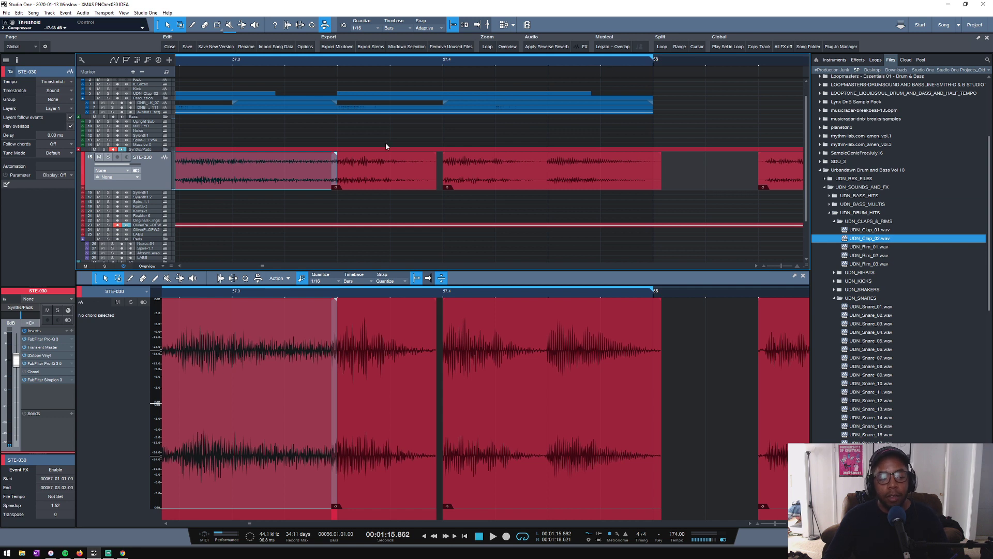
key("space")
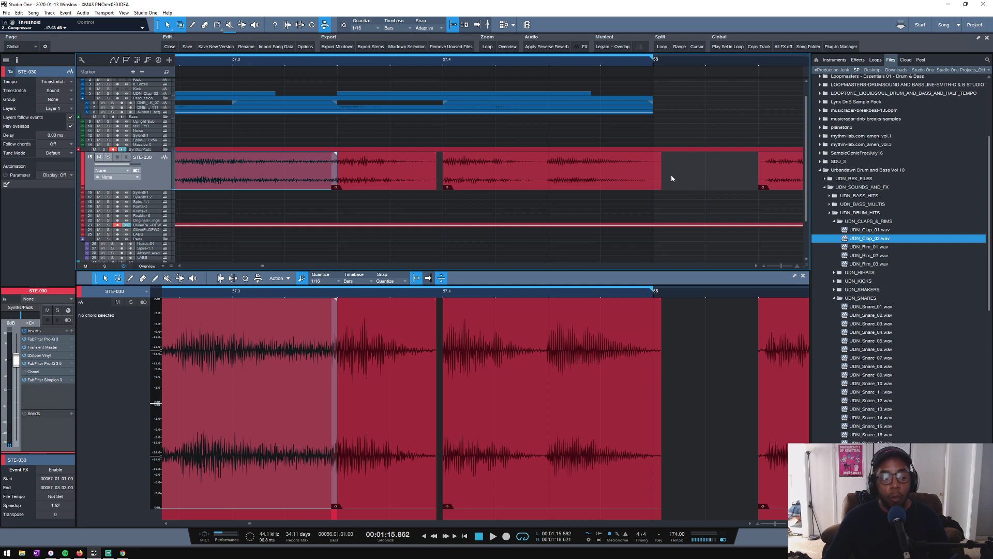
key("space")
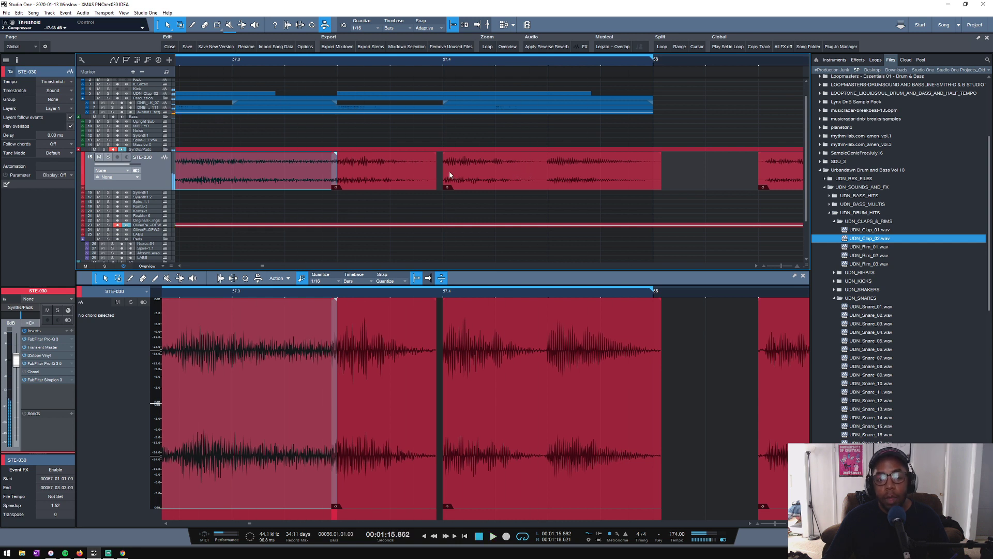
- Extend the 57.4 piece's start backwards, shift it to 57.03.04.68 and time-stretch its end to 58.01.01.29 while auditioning
left_click_drag(441, 170, 431, 175)
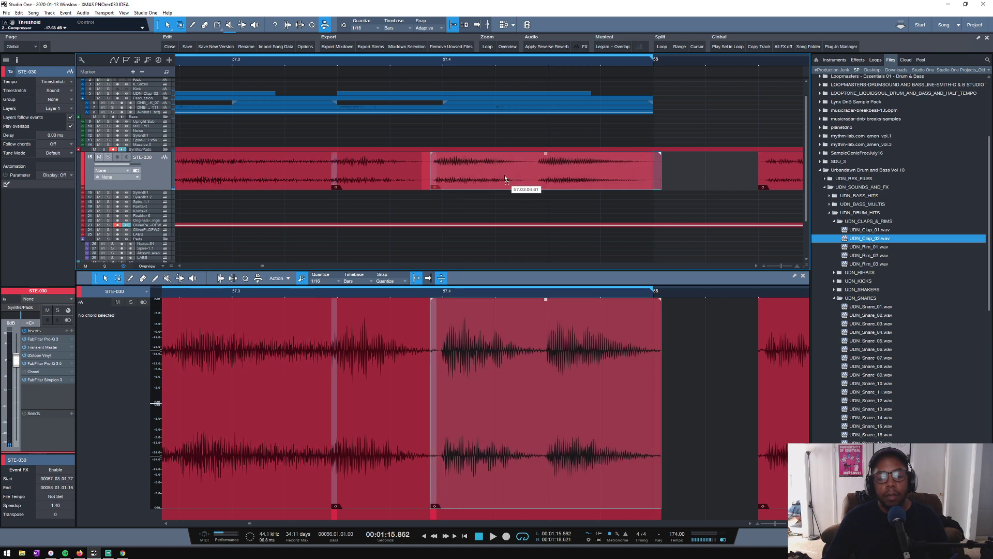
left_click_drag(509, 178, 509, 178)
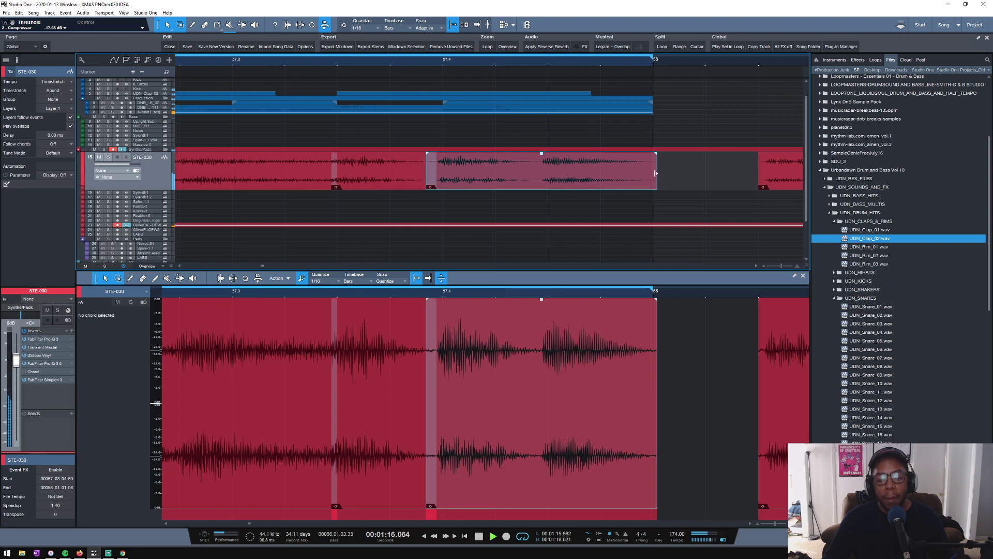
left_click_drag(657, 172, 667, 169)
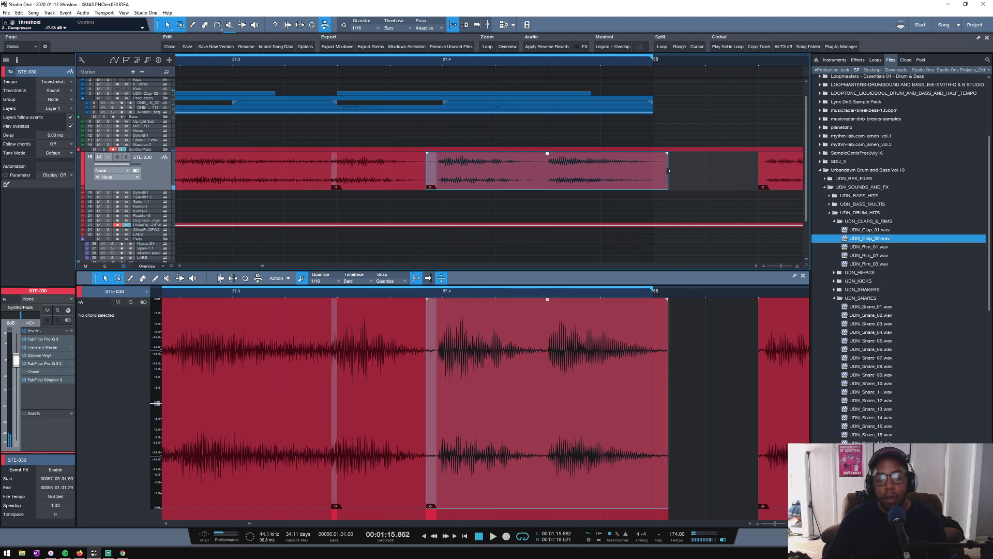
key("space")
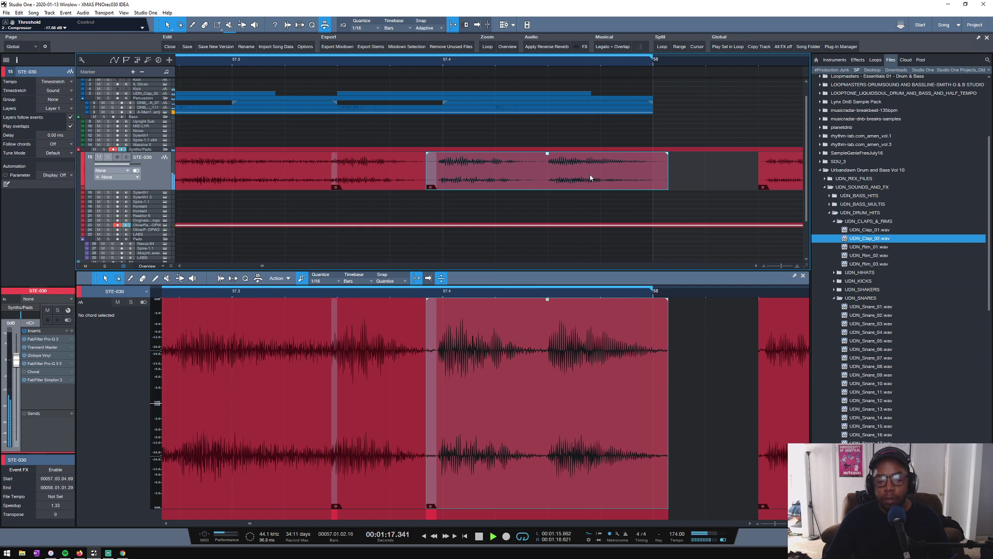
- Replace the 57.4 piece with the phrase from 58.01.03, starting at 57.03.04.75 and time-stretched to end at 58.01.01.06
key("Delete")
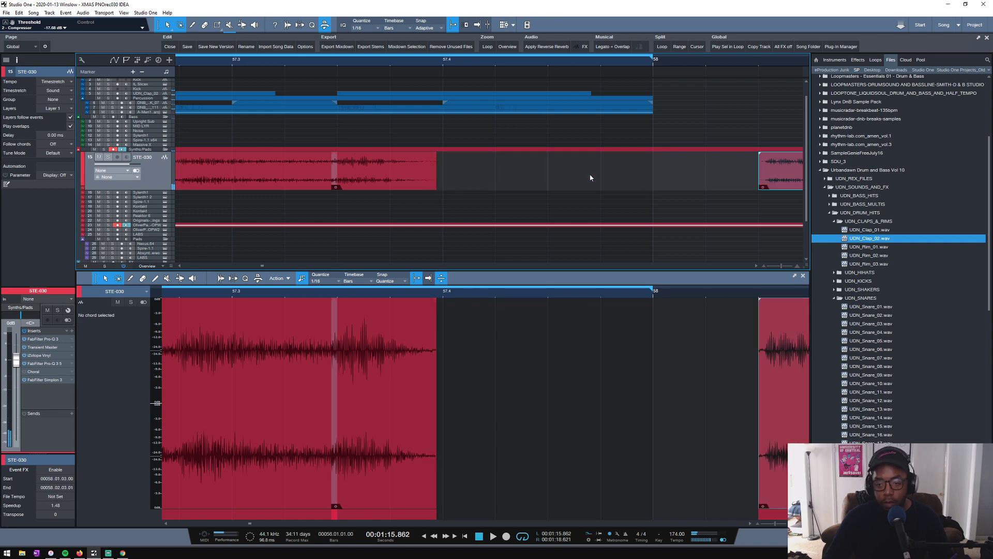
left_click_drag(780, 180, 767, 179)
mouse_move(440, 162)
left_mouse_down()
mouse_move(469, 162)
mouse_move(458, 160)
left_mouse_up()
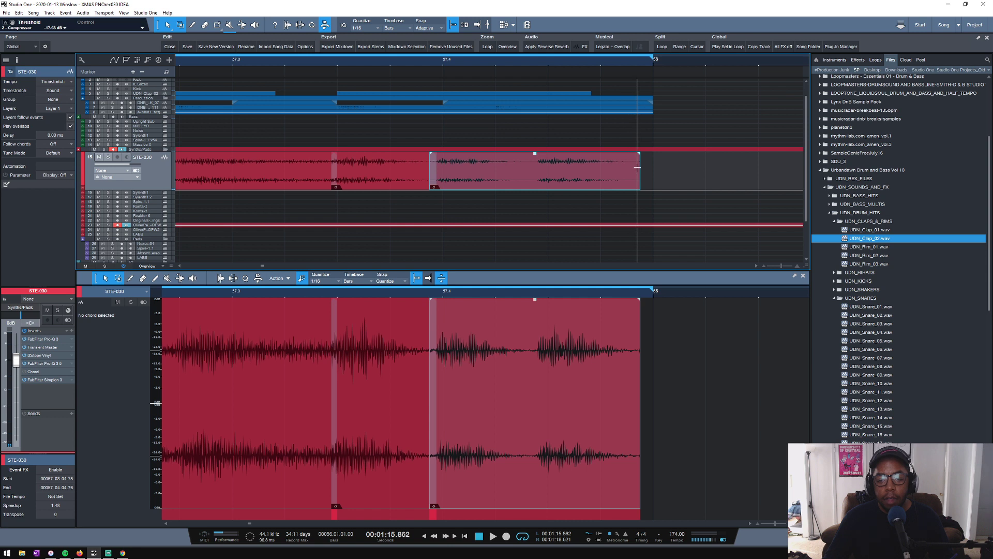
left_click_drag(639, 172, 652, 168)
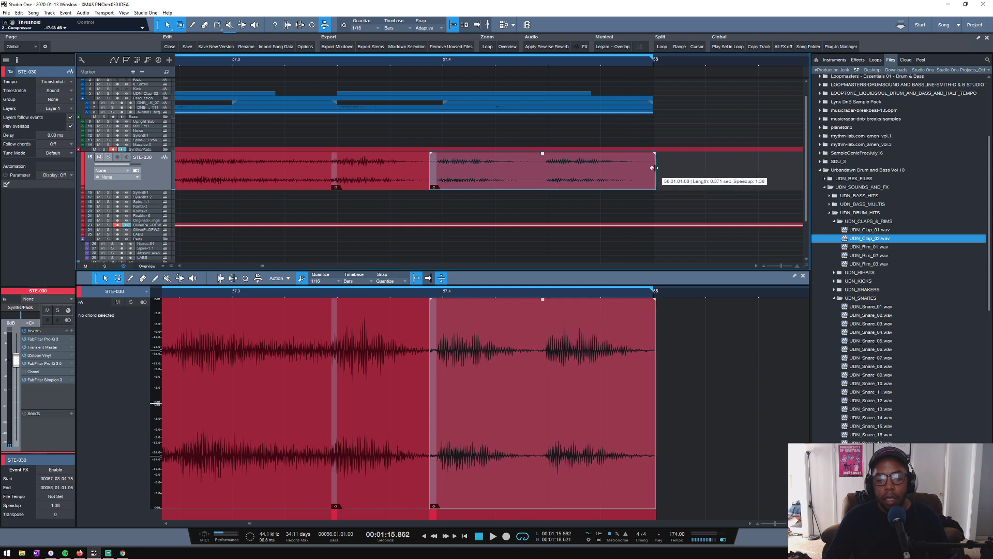
key("space")
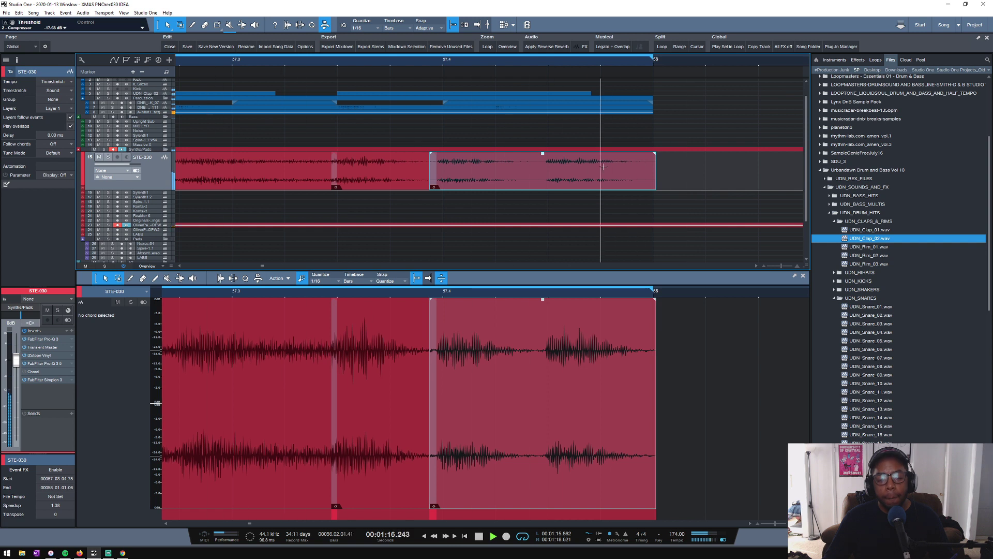
- Move the replacement phrase to start at 57.04.01.00, trim its end to 58.01.01.00, and stop playback
left_click_drag(548, 175, 557, 173)
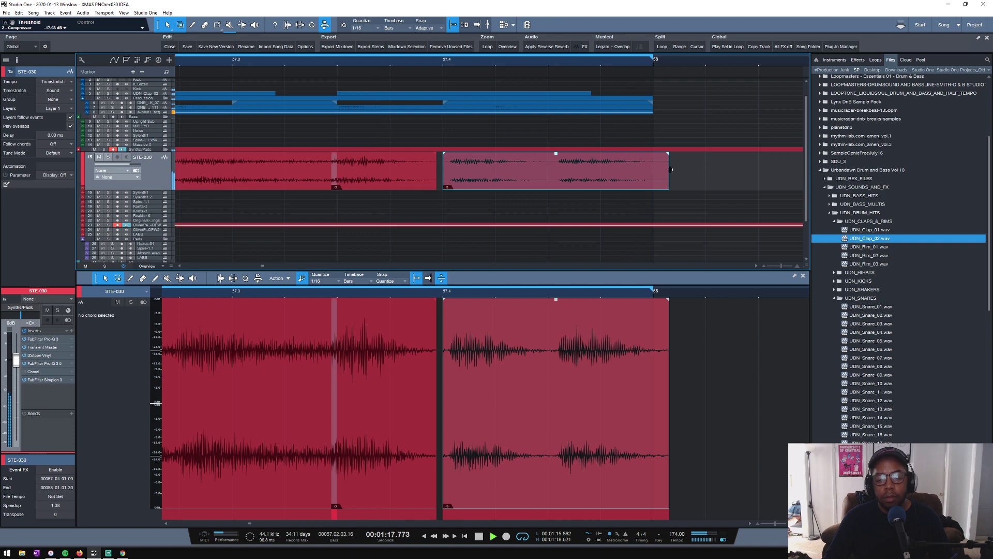
left_click_drag(672, 169, 663, 170)
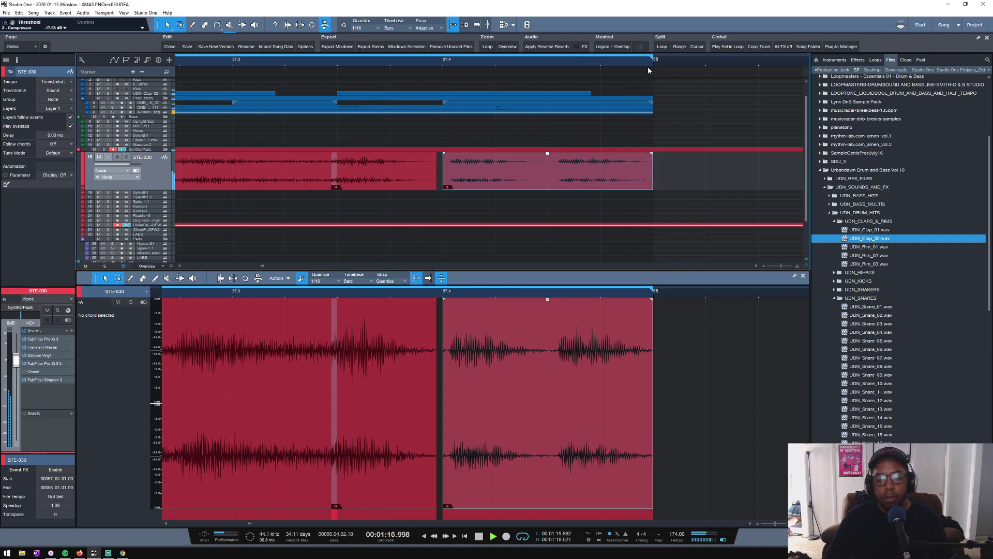
scroll(649, 64, "down", 5)
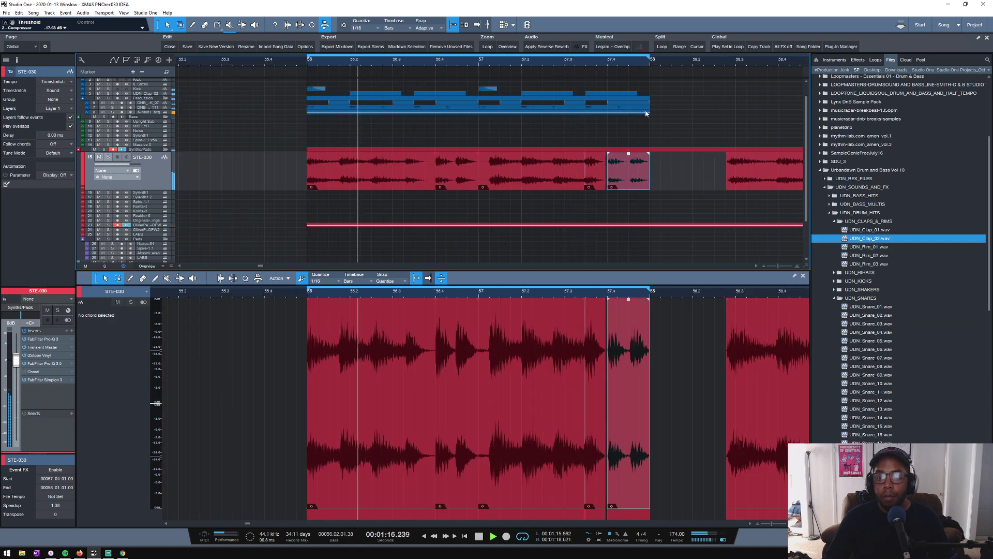
key("space")
- Copy the 16-bar Upright Sub, MID LYR and Noise bass parts from bar 1 to bar 56 and briefly audition the loop
scroll(337, 62, "down", 5)
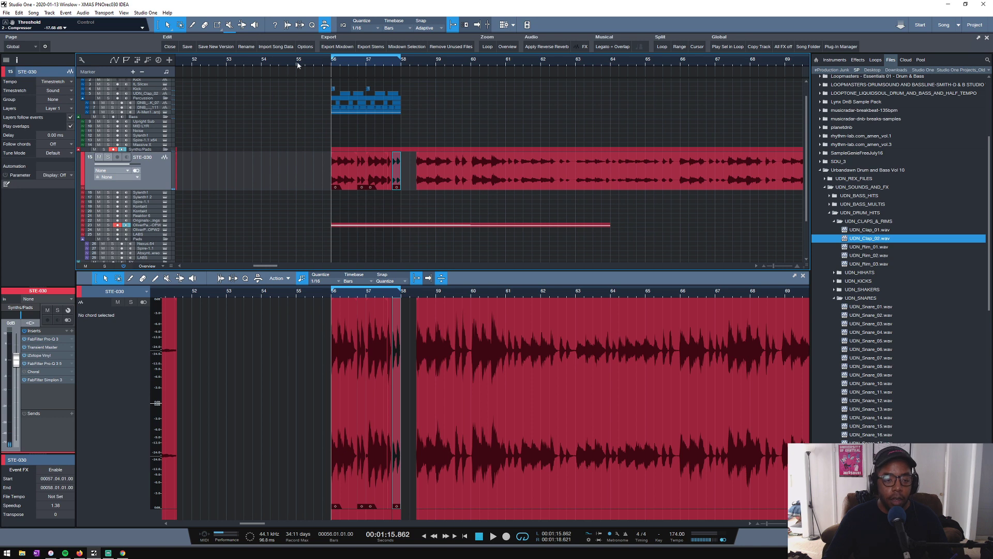
left_click_drag(307, 63, 646, 42)
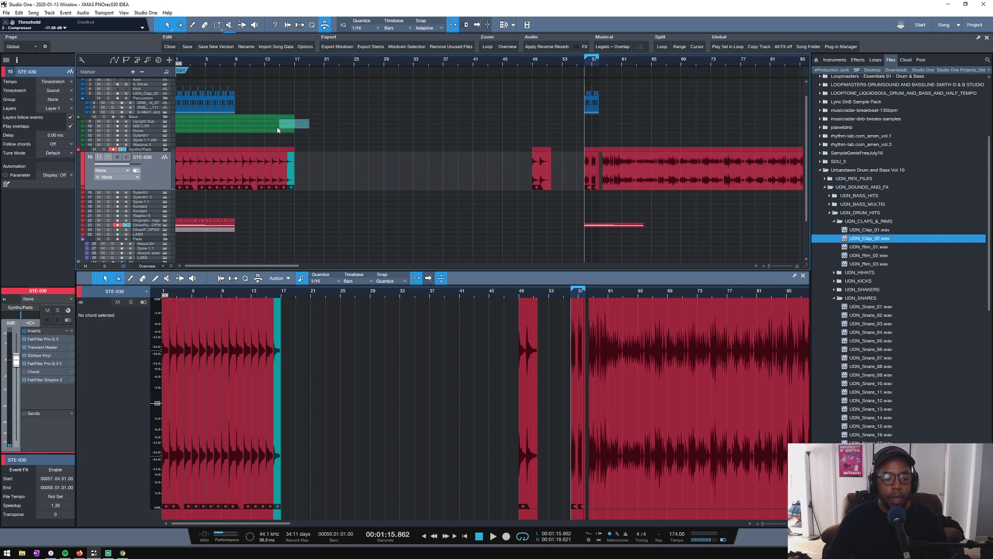
left_click(226, 131)
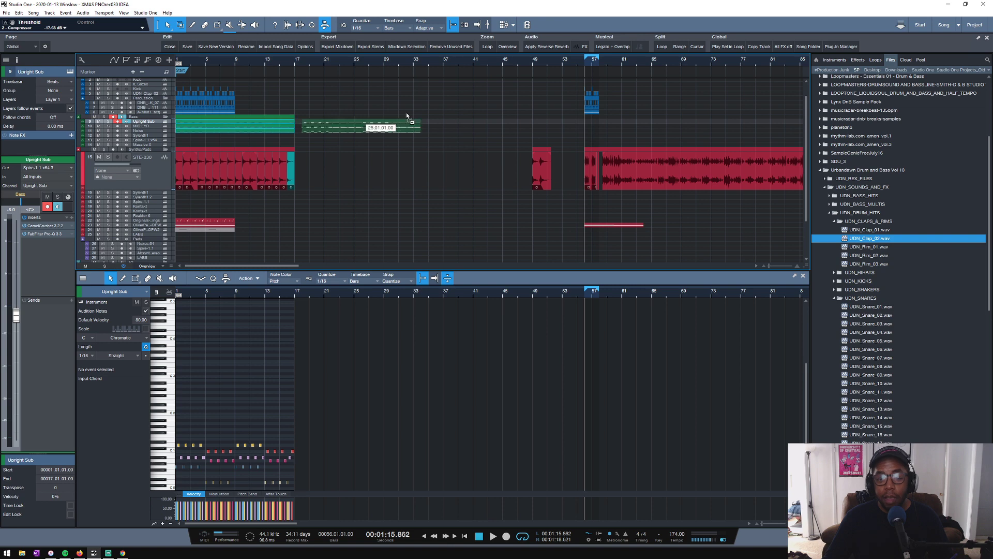
left_click_drag(406, 114, 593, 122)
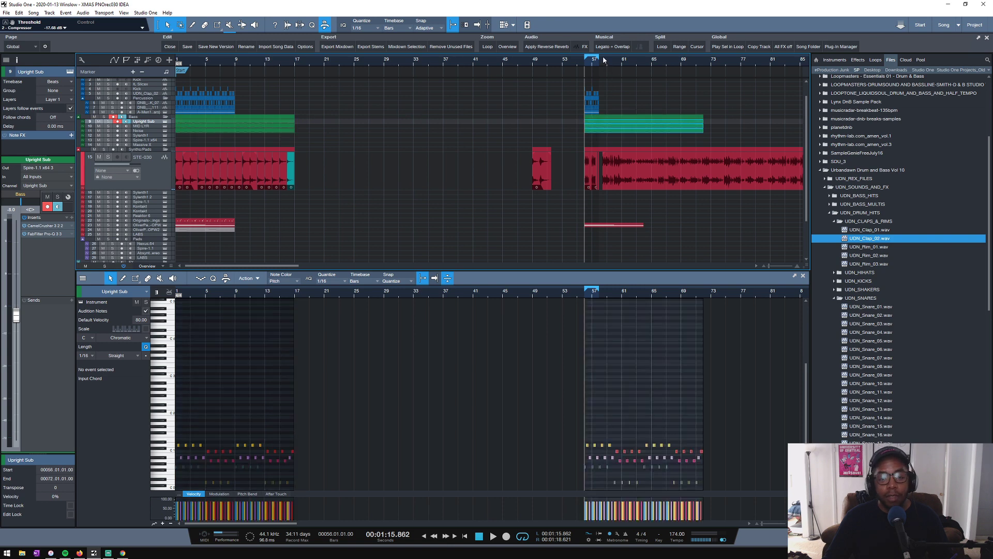
left_click_drag(605, 61, 607, 53)
key("space")
scroll(600, 64, "up", 4)
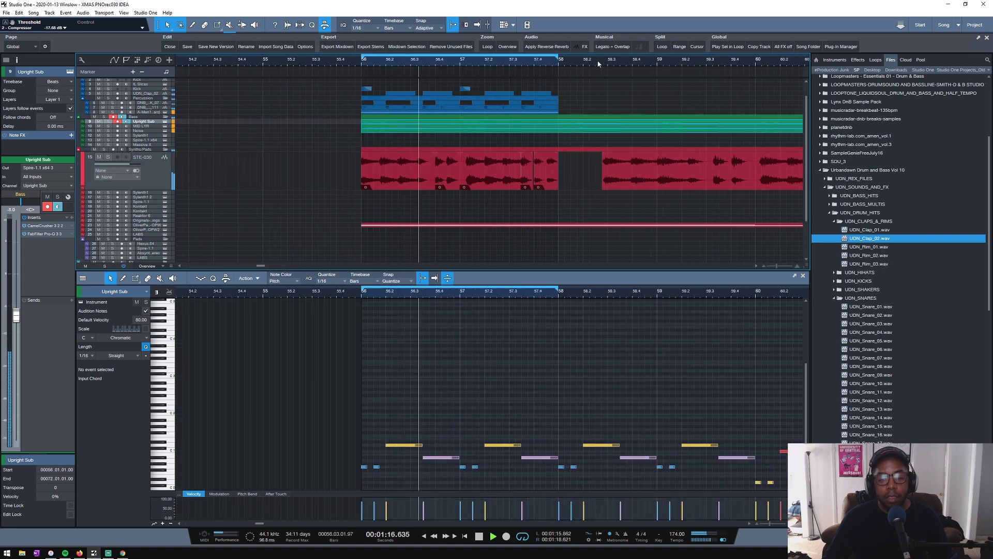
key("space")
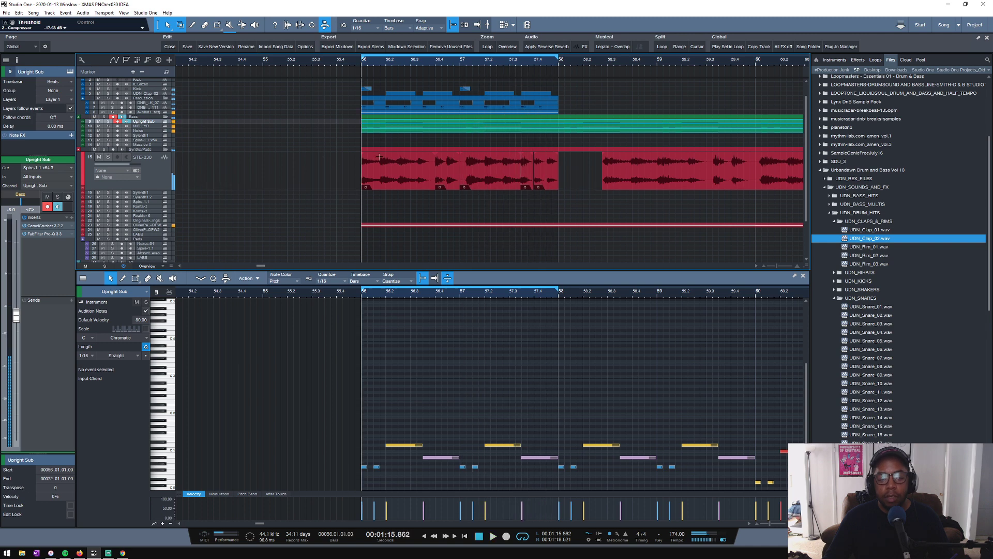
- Increase the track heights, enlarge the STE-030 track further, and play the loop with the copied bass parts
scroll(230, 160, "up", 2)
scroll(230, 160, "down", 1)
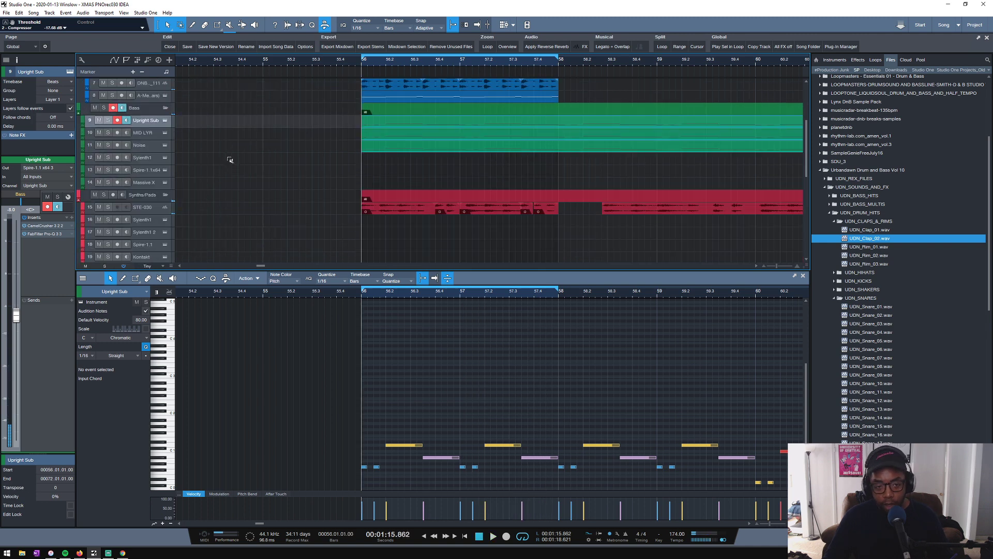
scroll(230, 160, "down", 1)
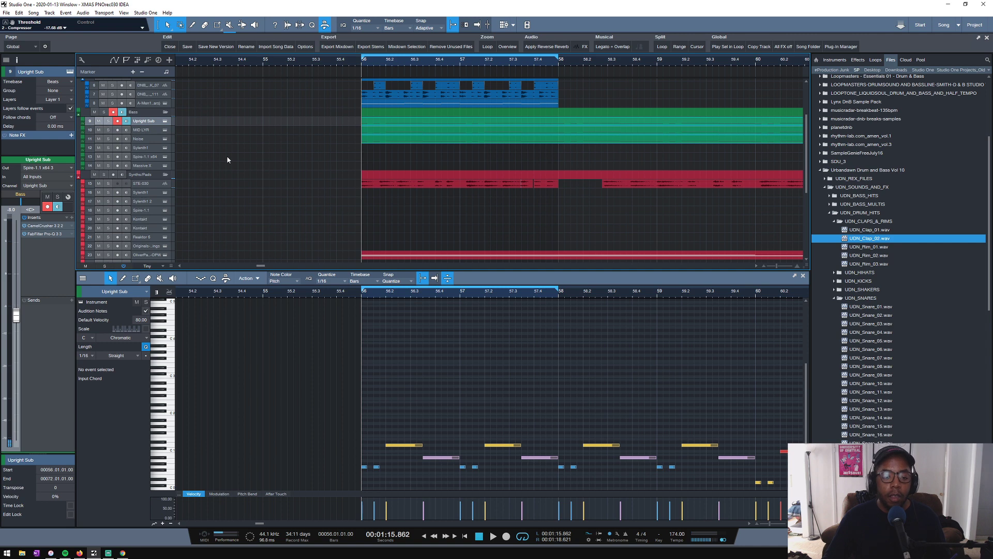
left_click_drag(145, 187, 143, 222)
scroll(511, 61, "up", 2)
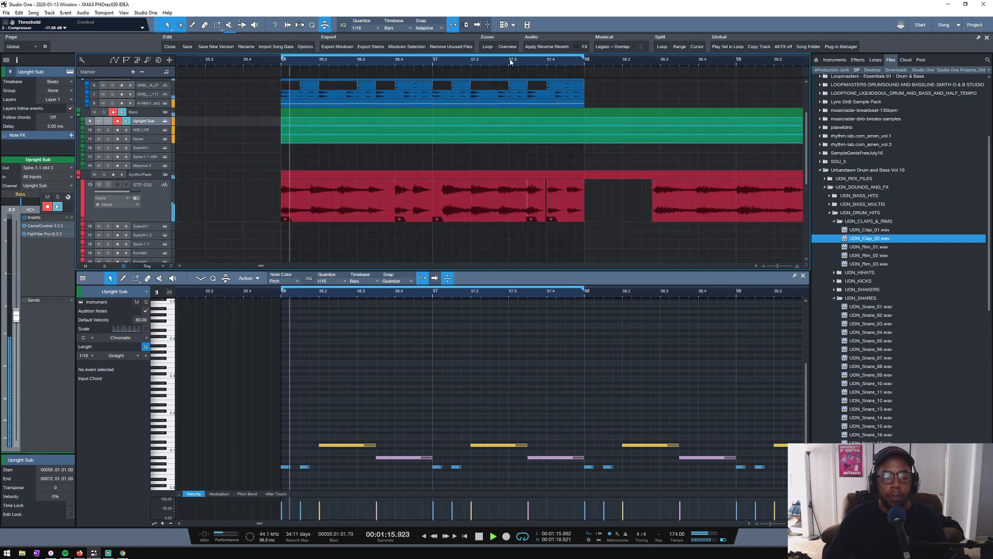
key("space")
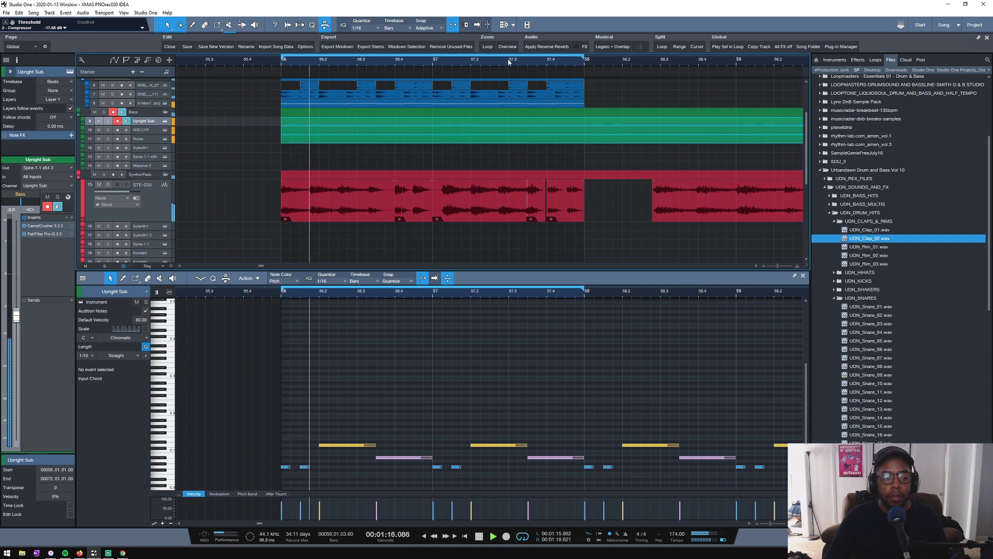
- Audition the bar 56–57 loop several times with the copied bass parts, stopping and restarting playback
key("space")
key("space")
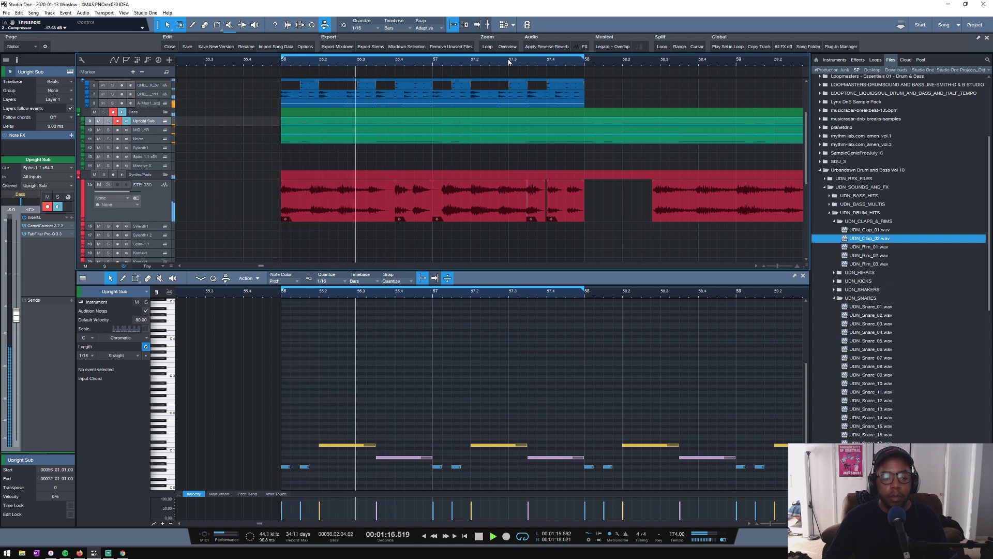
key("space")
key("space")
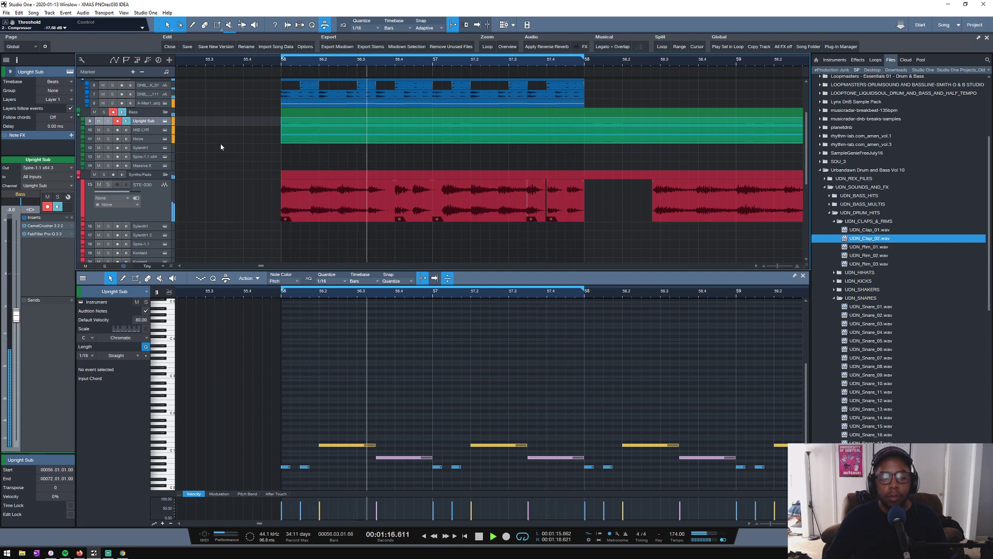
key("space")
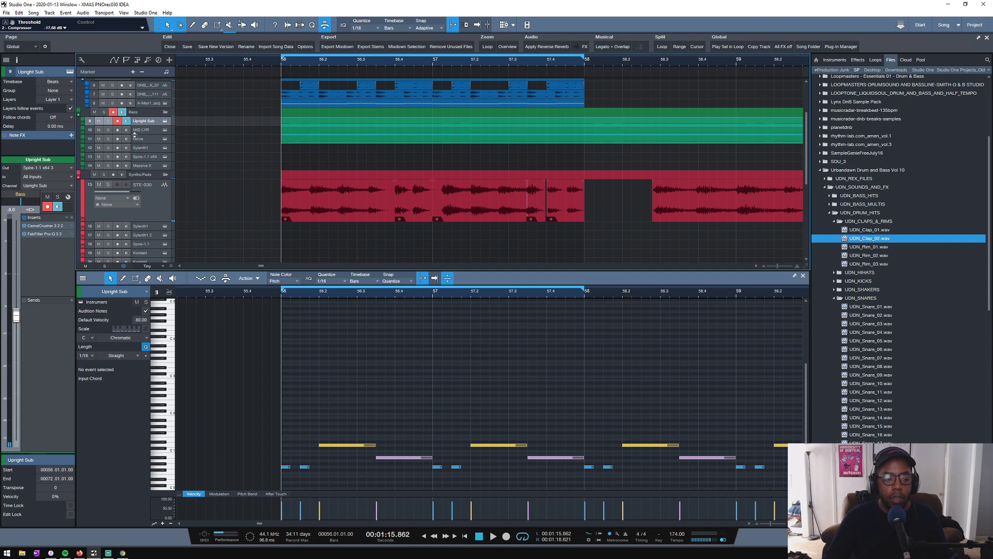
- Enlarge the Upright Sub and MID LYR tracks, then solo Upright Sub together with the Synths/Pads folder
mouse_move(134, 134)
left_mouse_down()
mouse_move(133, 147)
mouse_move(143, 135)
left_mouse_up()
key("space")
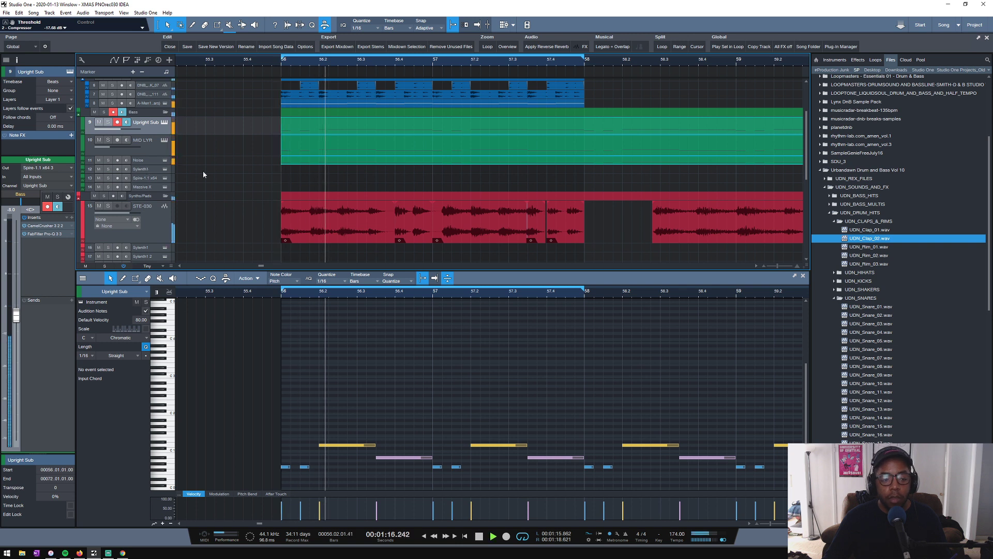
left_click(99, 122)
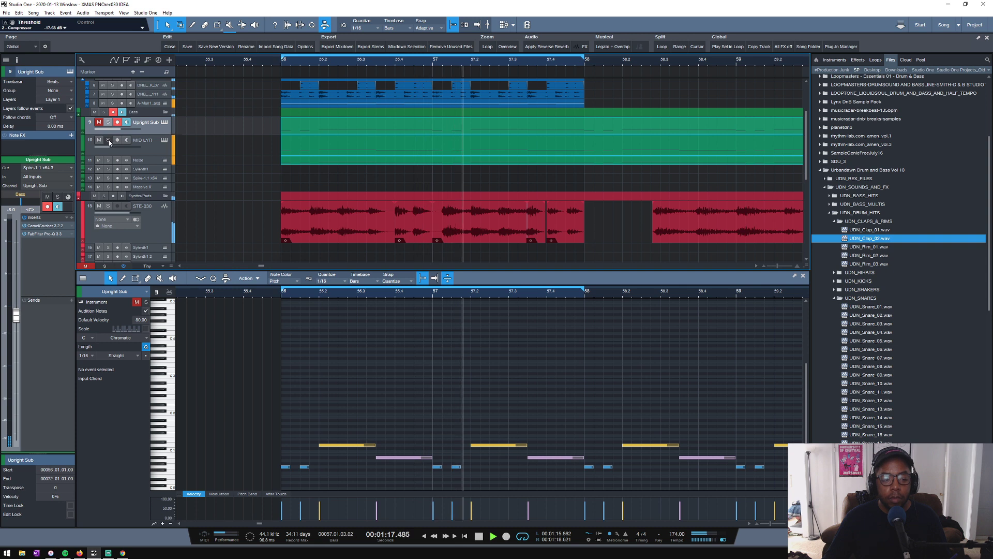
left_click(108, 123)
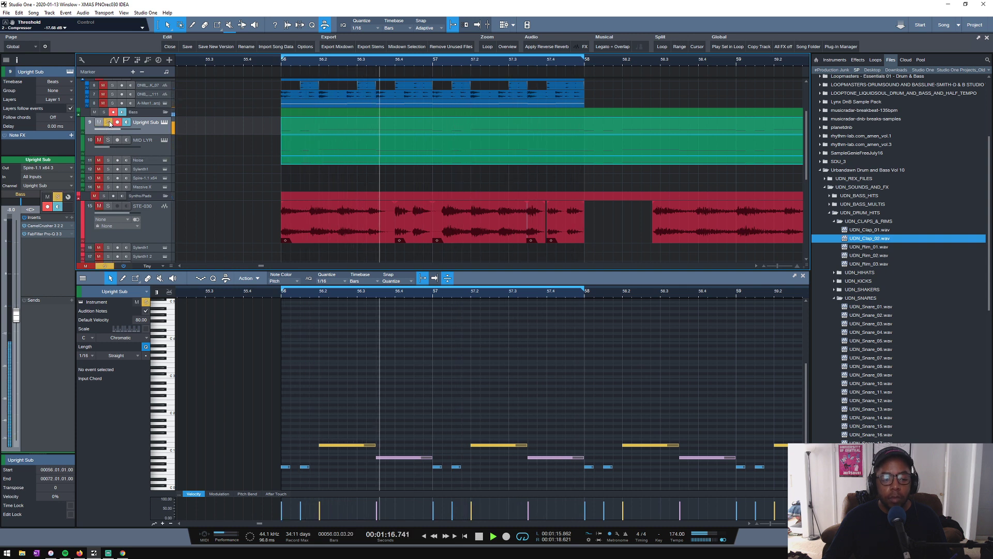
key("space")
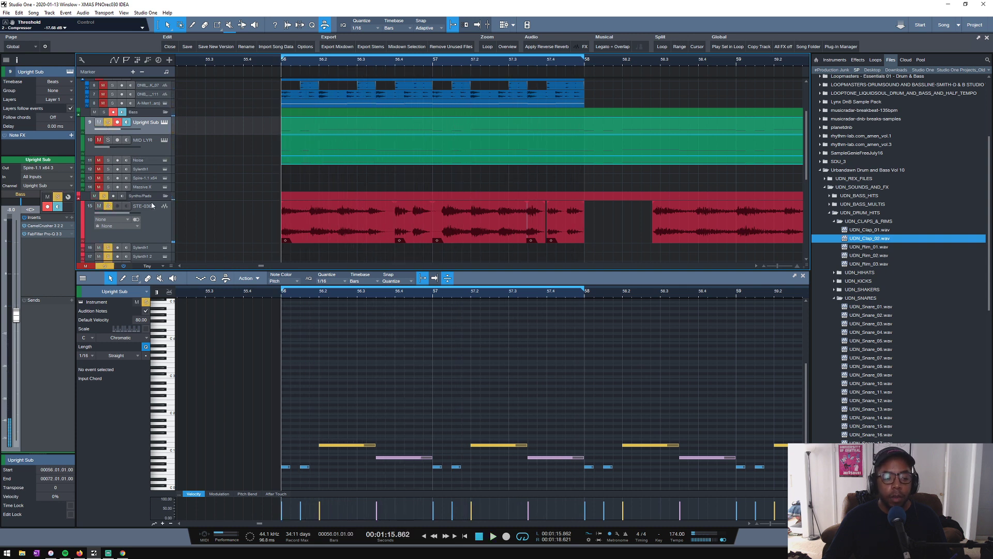
- Merge the STE-030 pieces across bars 56–57 into one audio part and place a copy of it at bar 53
scroll(514, 63, "down", 3)
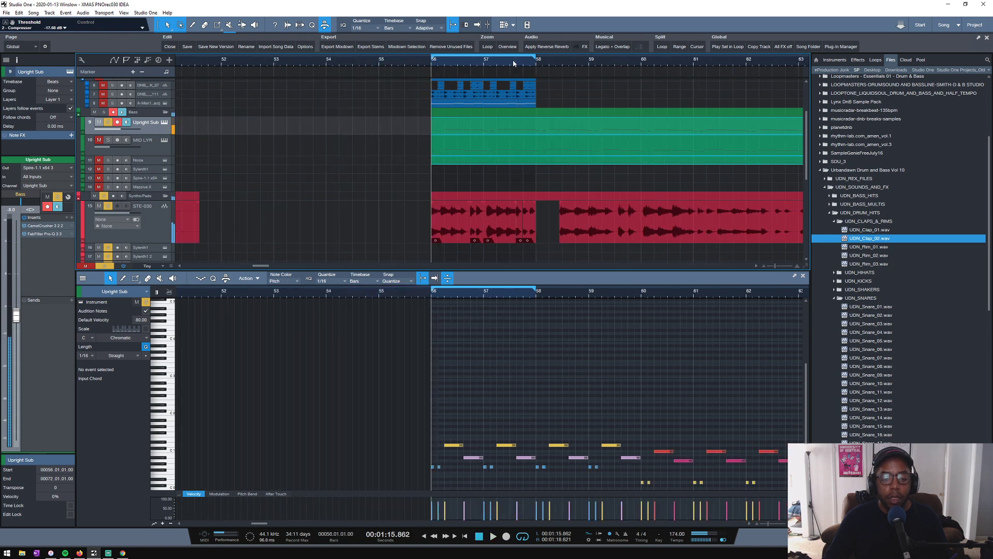
left_click(541, 236)
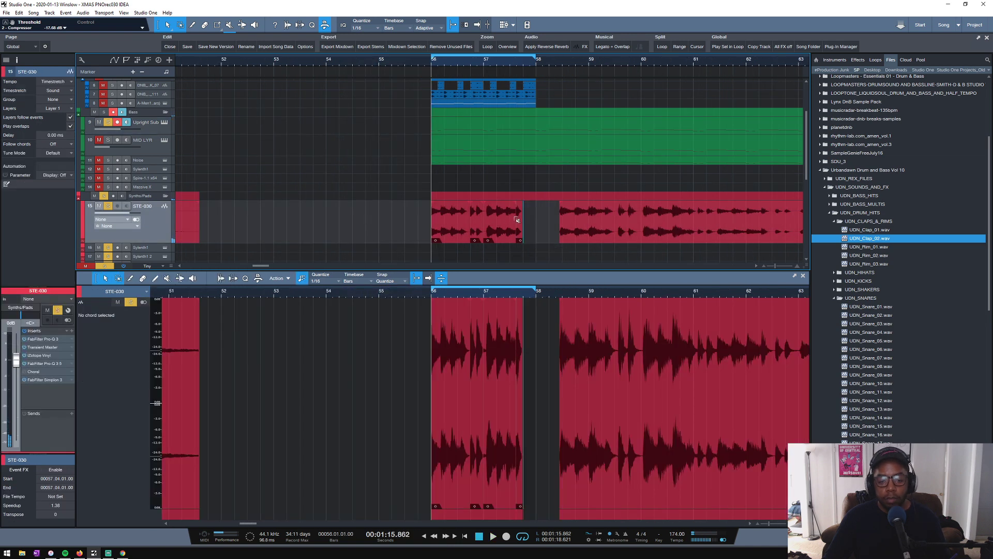
left_click(533, 223)
key("g")
left_click_drag(540, 229, 298, 230)
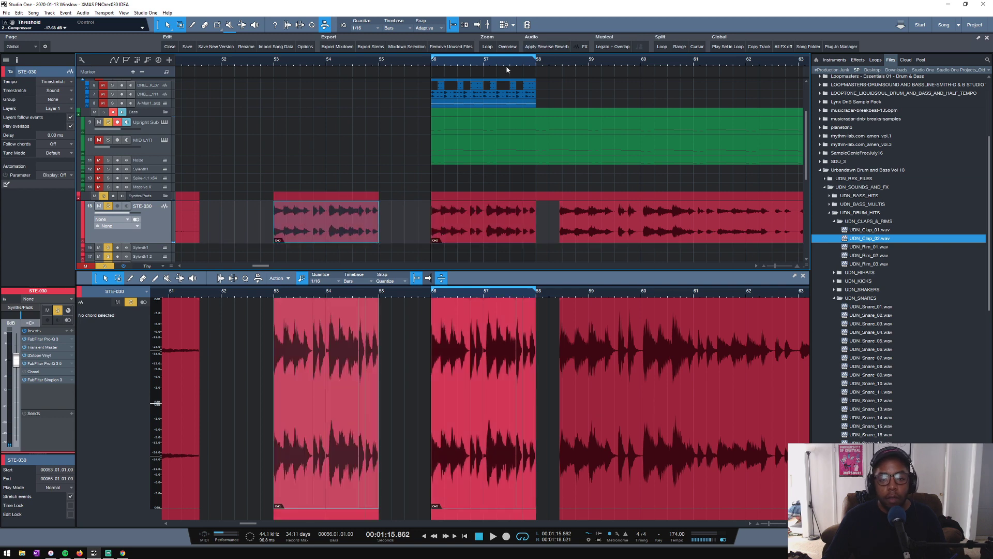
- Dissolve the original STE-030 audio part at bar 56 back into its separate events
scroll(506, 66, "up", 4)
left_click(486, 227)
key("shift+g")
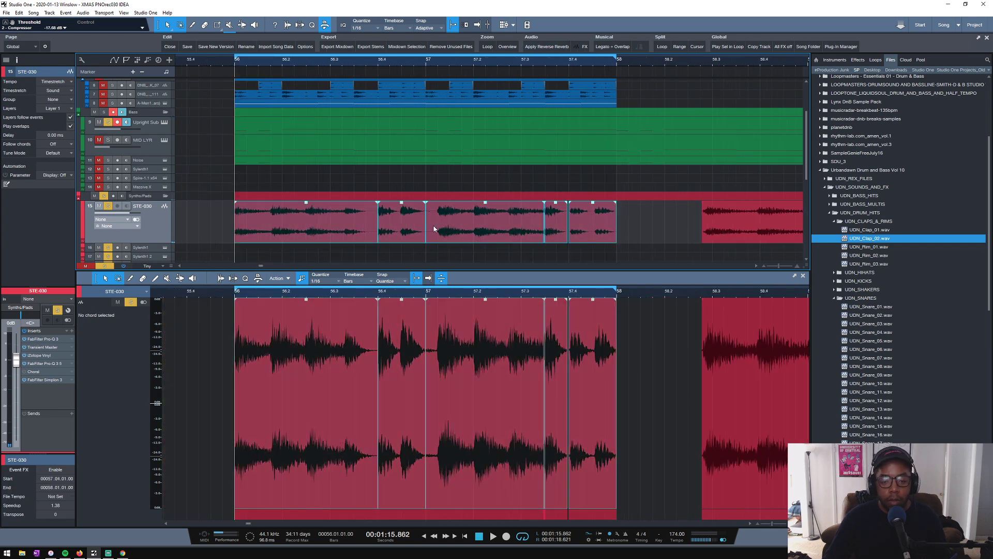
left_click(211, 224)
- Play the soloed loop from bar 56 and check the STE-030 phrase timing against the sub bass
scroll(248, 60, "up", 3)
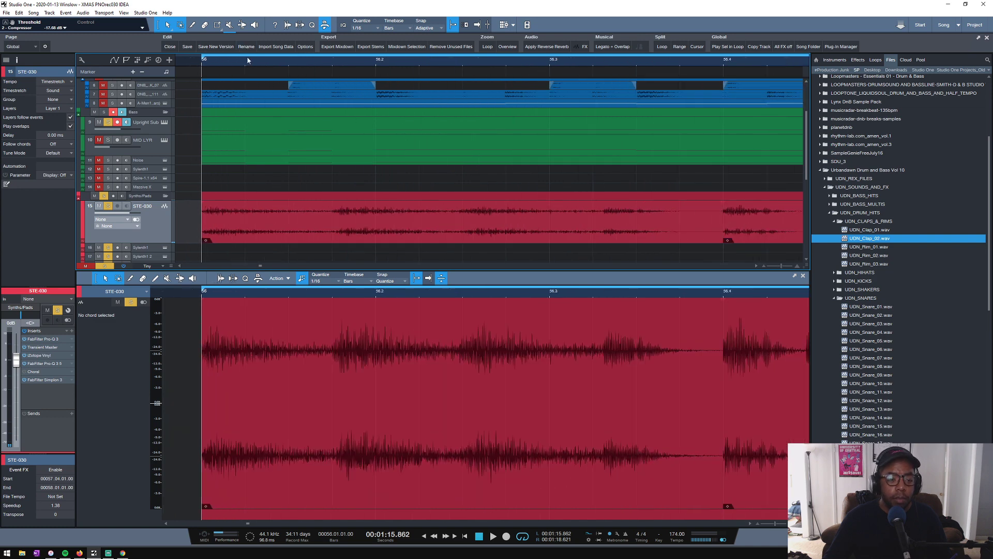
key("space")
key("space")
key("space")
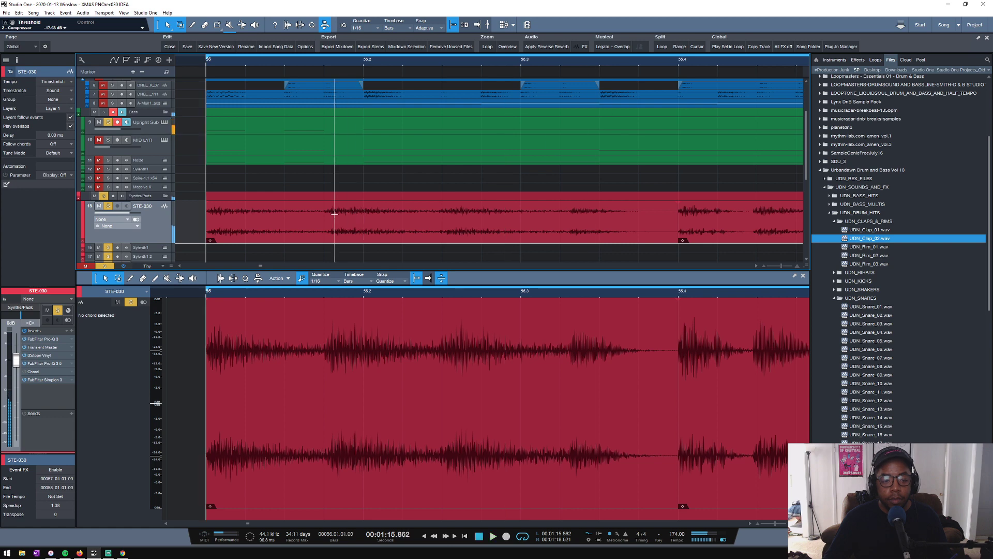
key("space")
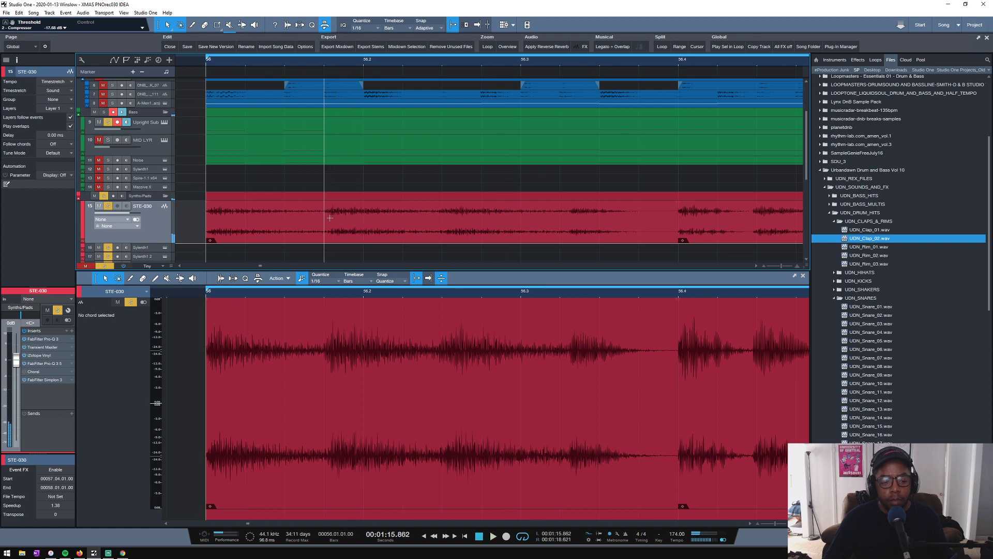
key("space")
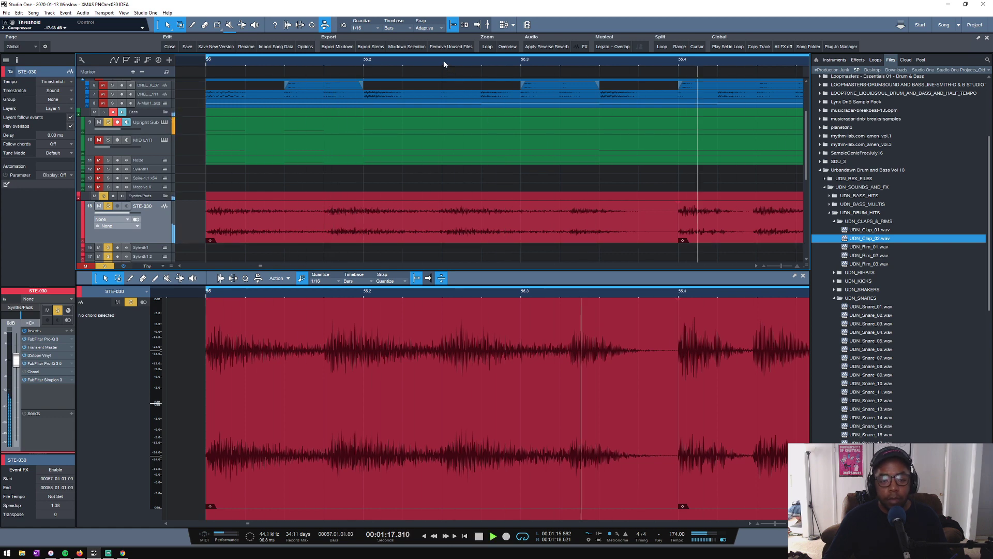
scroll(444, 64, "down", 4)
scroll(650, 66, "up", 1)
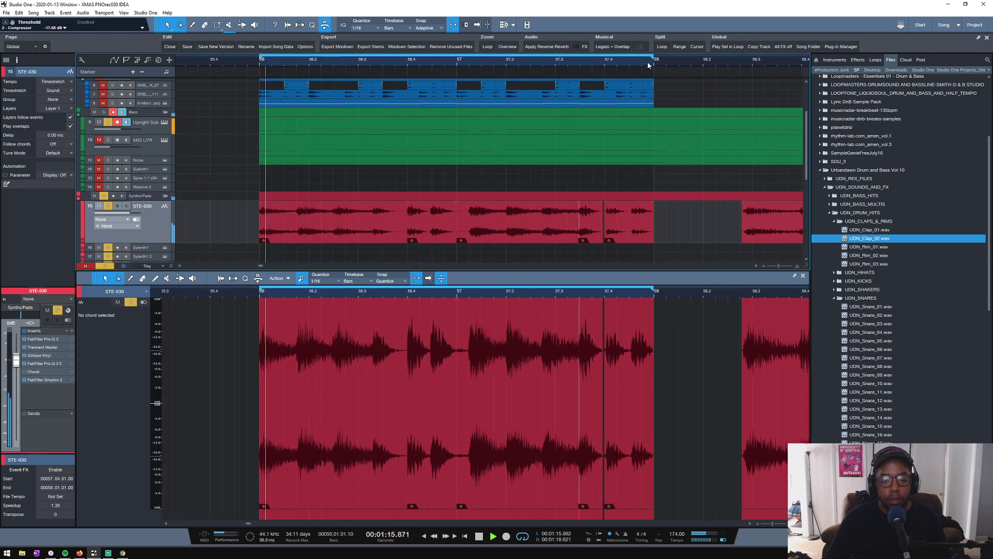
- Split the STE-030 event that starts at bar 57 at 57.02.01.00 and 57.02.04.00
scroll(648, 65, "up", 2)
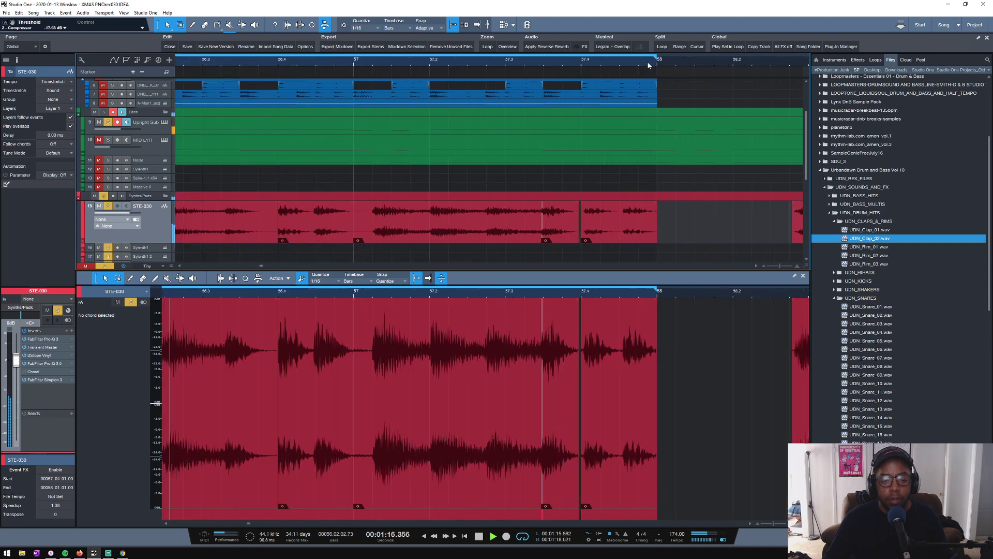
left_click(371, 241)
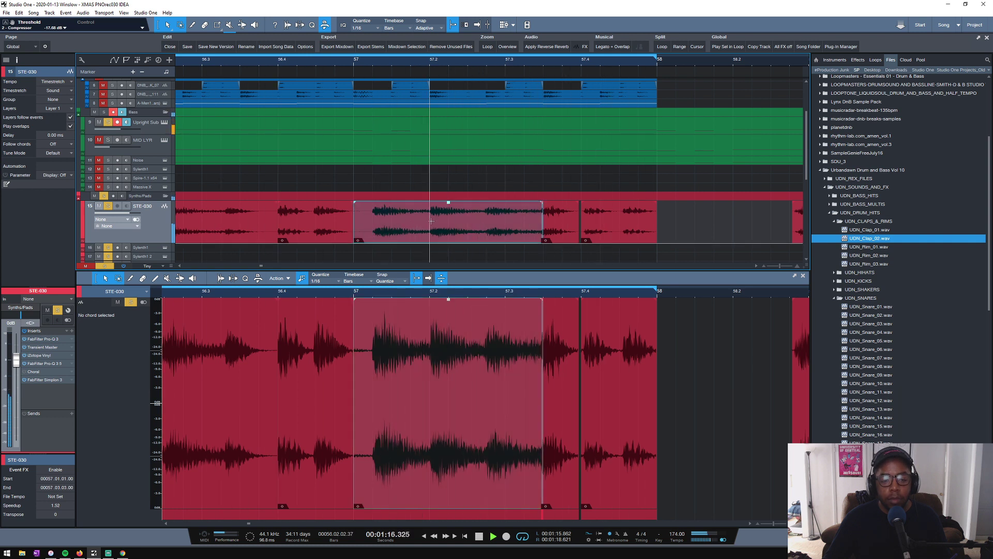
scroll(433, 64, "up", 5)
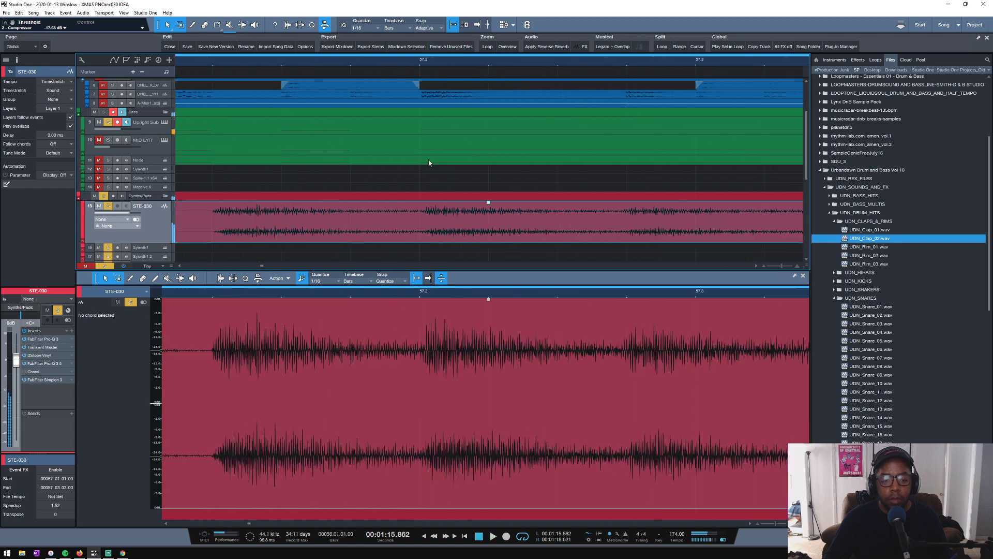
key("3")
left_click(422, 216)
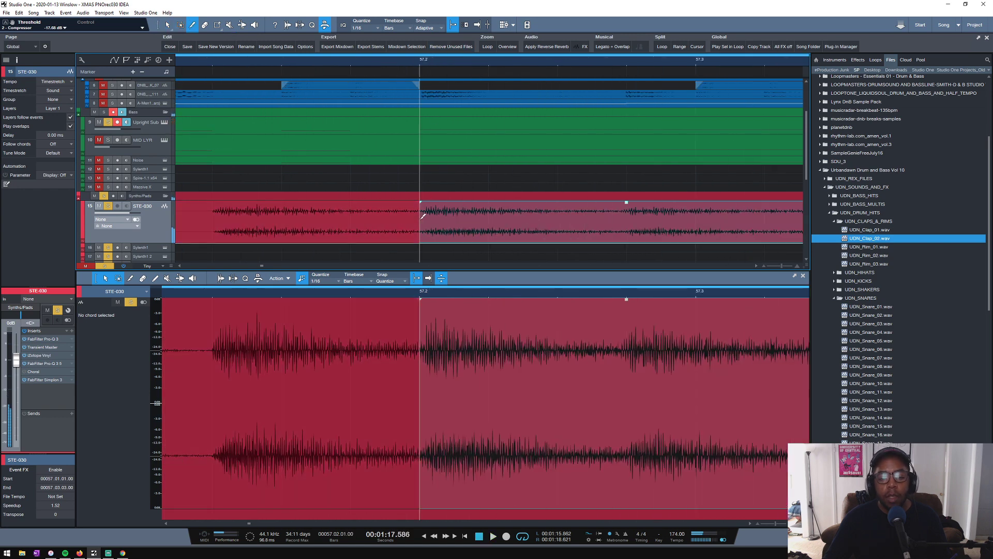
left_click(630, 212)
key("1")
scroll(431, 221, "up", 3)
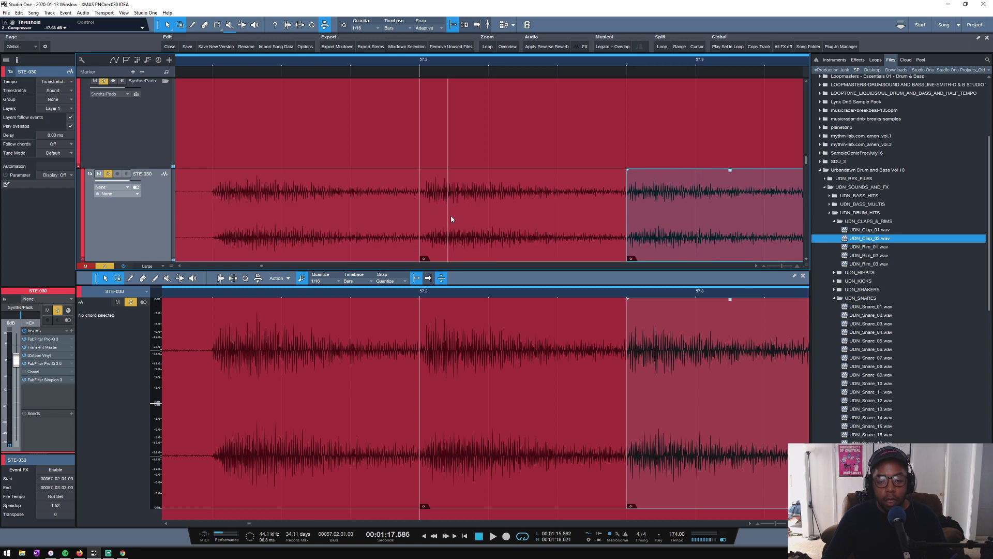
- Try shortening the STE-030 piece at 57.2 to end at 57.02.03.83, then play the result
left_click(466, 233)
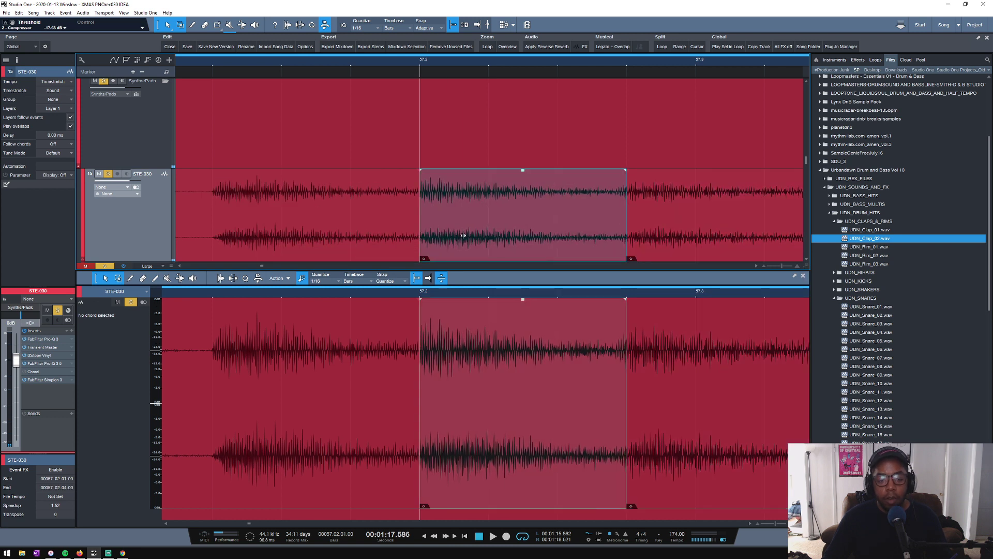
key("space")
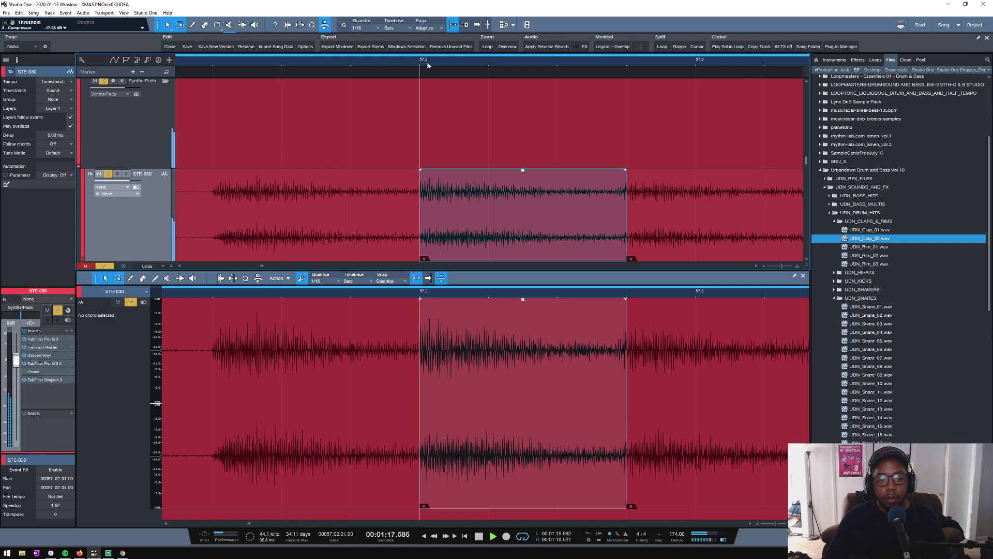
scroll(428, 65, "down", 3)
scroll(515, 61, "up", 3)
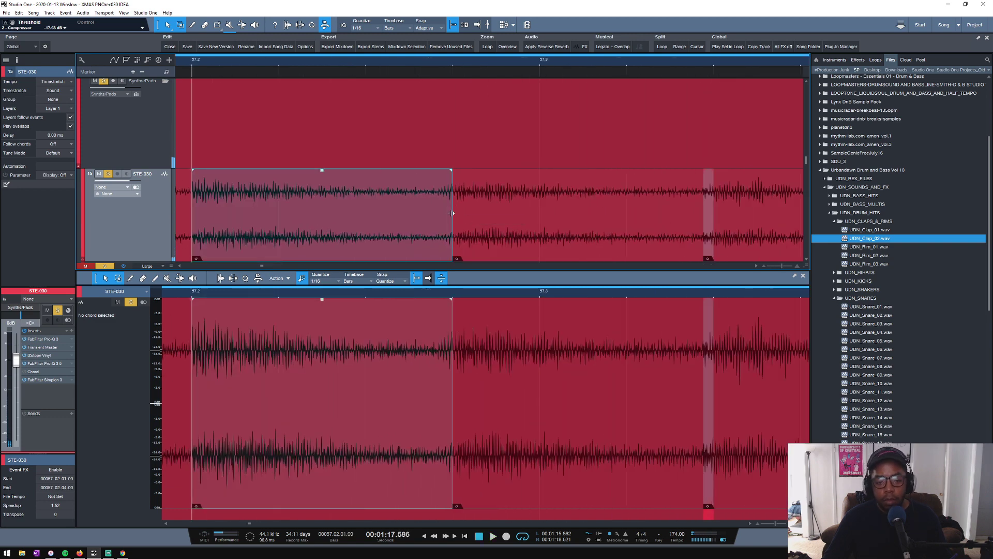
left_click_drag(453, 212, 440, 213)
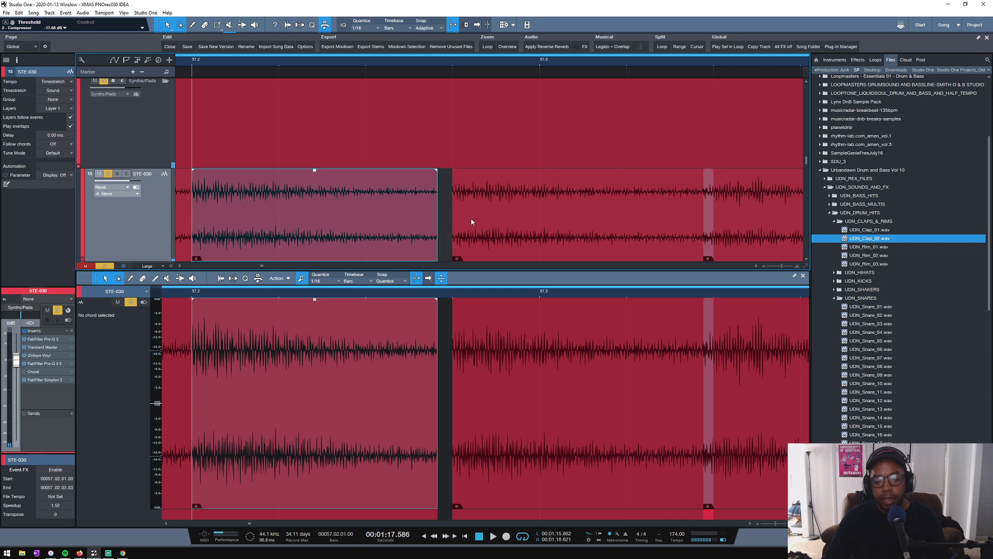
scroll(483, 60, "down", 3)
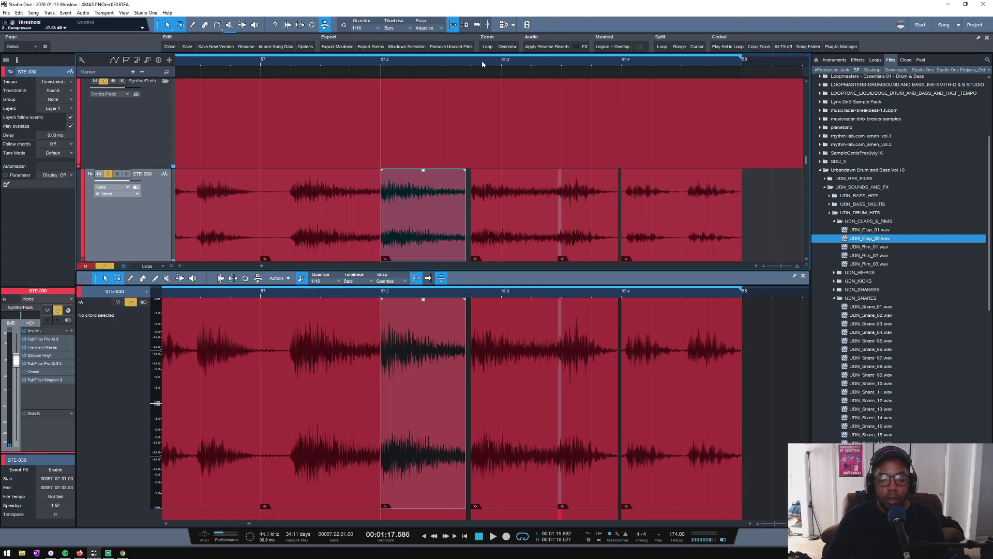
key("space")
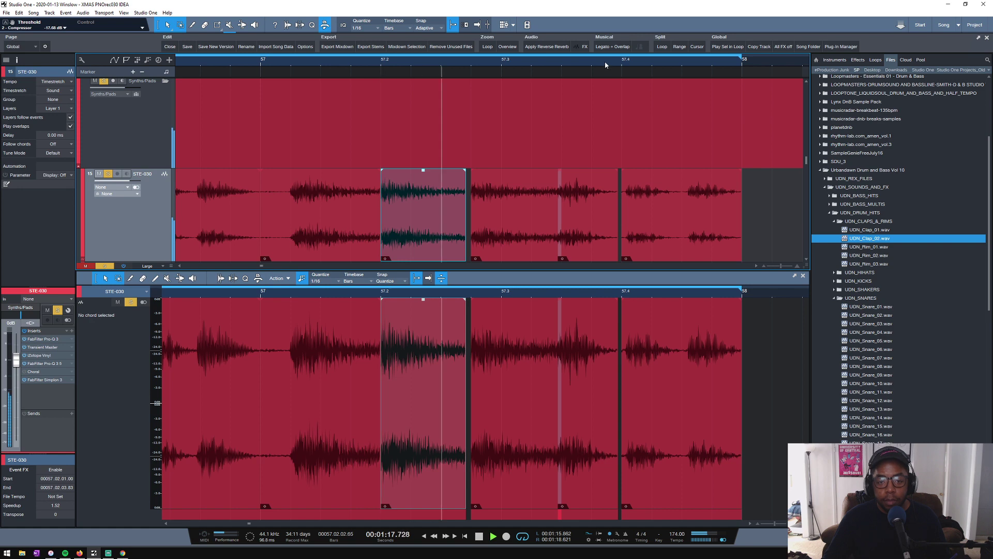
scroll(604, 62, "up", 2)
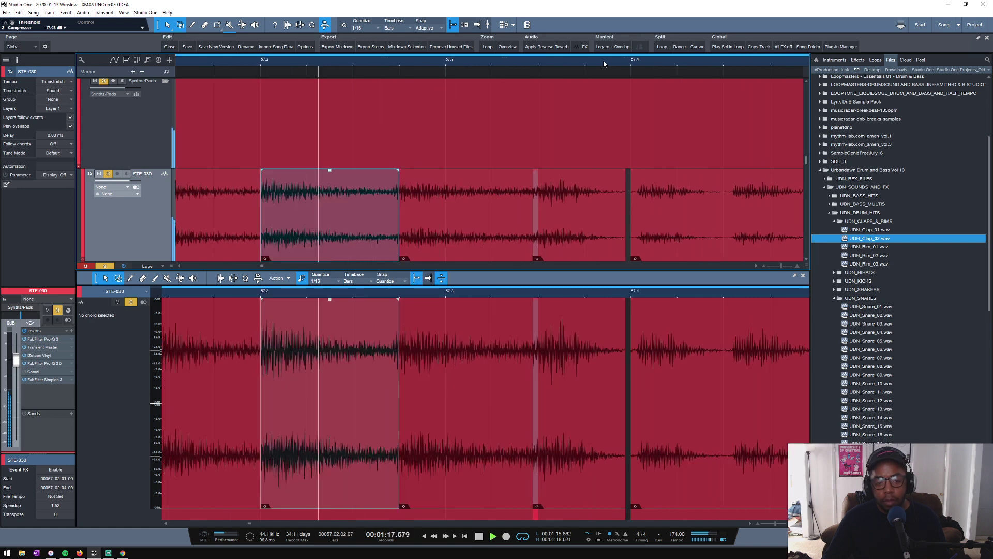
- Time-stretch the STE-030 piece at 57.2 to end at 57.02.03.74 and play the passage around it
scroll(604, 61, "down", 3)
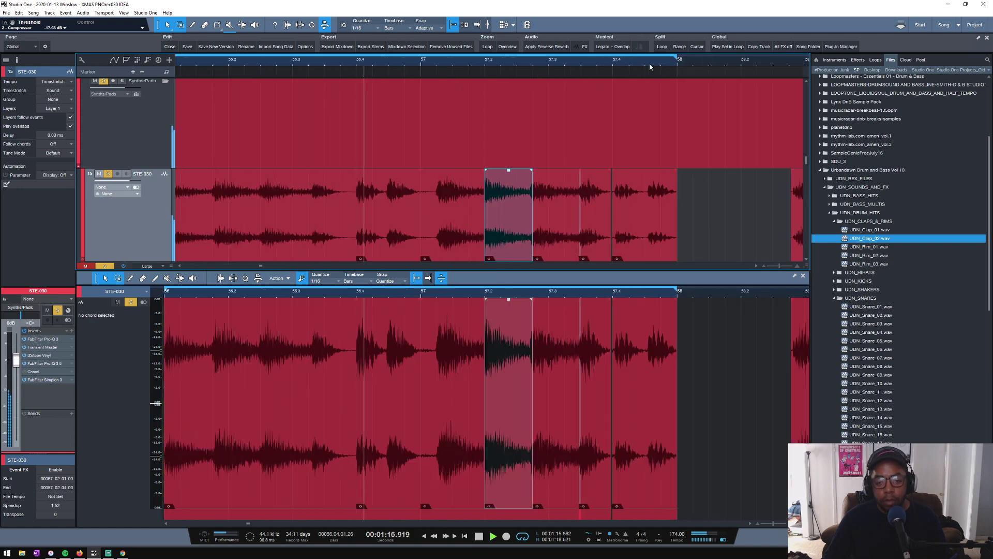
scroll(700, 196, "down", 1)
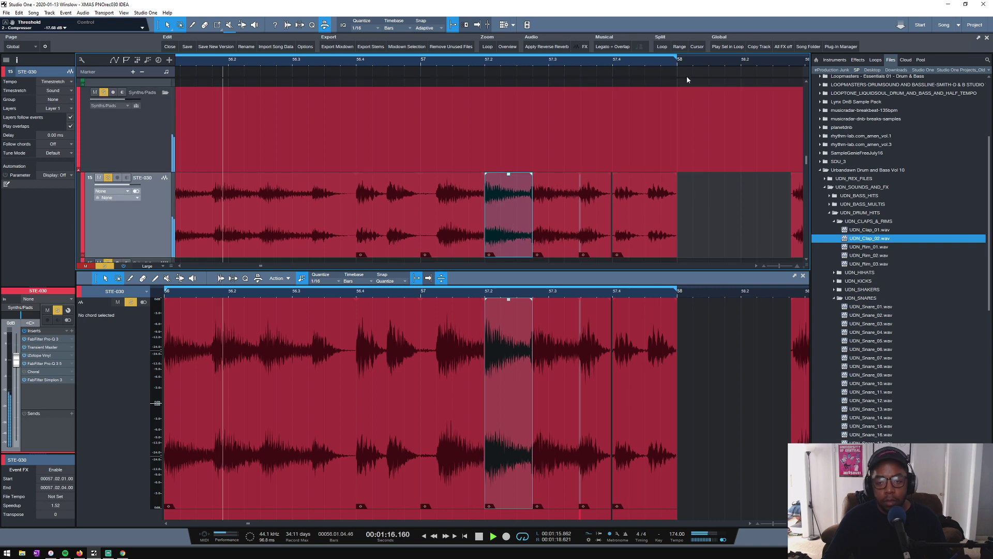
scroll(688, 80, "down", 2)
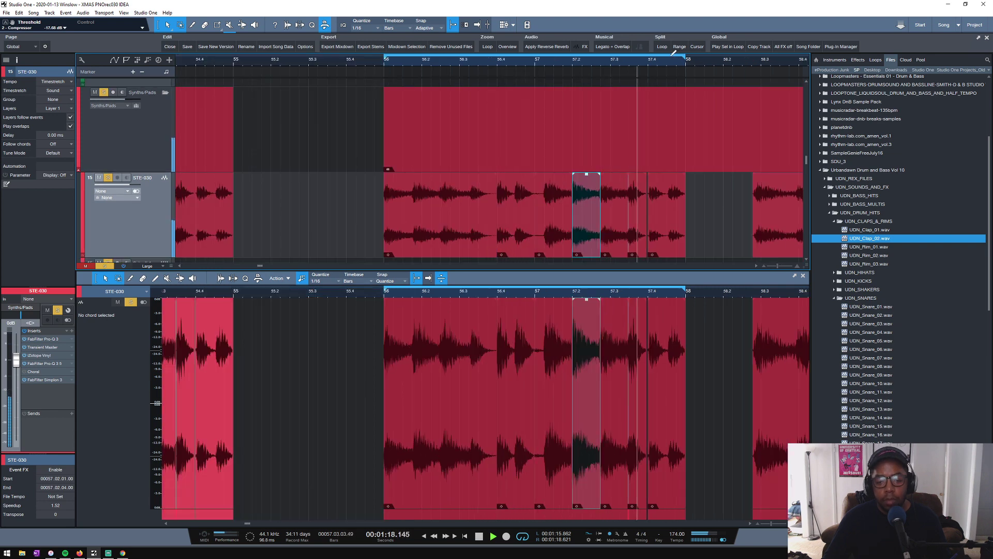
scroll(645, 60, "up", 3)
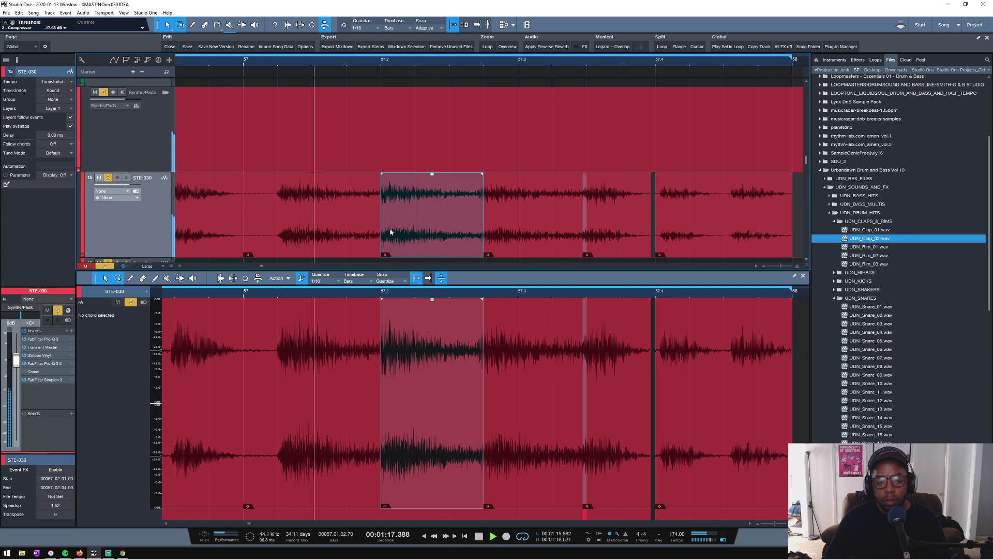
key("space")
left_click(495, 229)
left_click_drag(482, 212, 474, 216)
key("space")
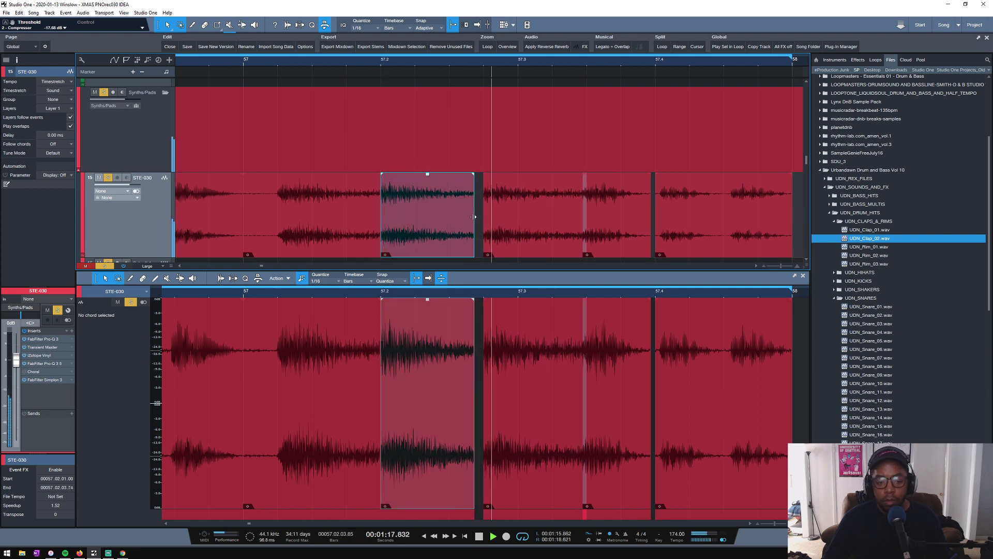
left_click(490, 220)
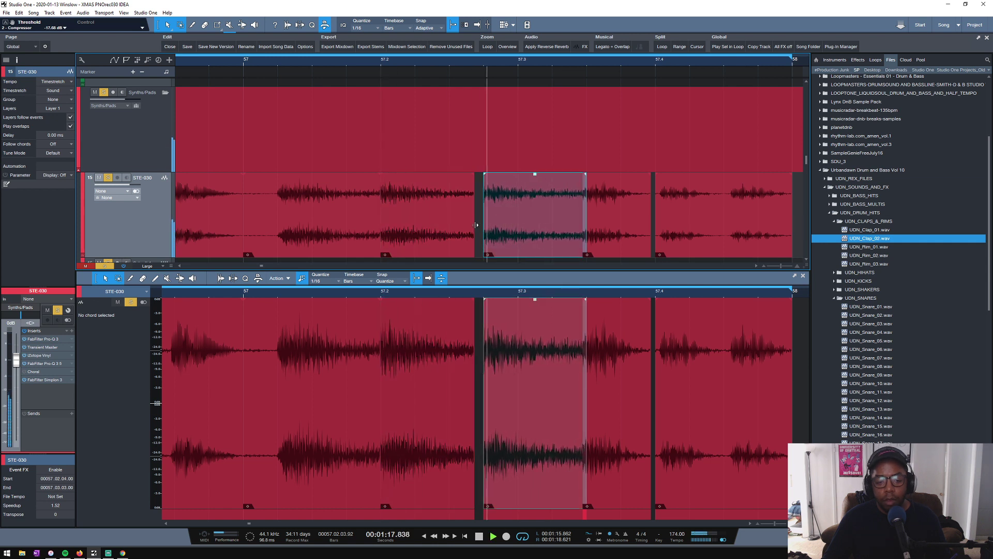
left_click(473, 223)
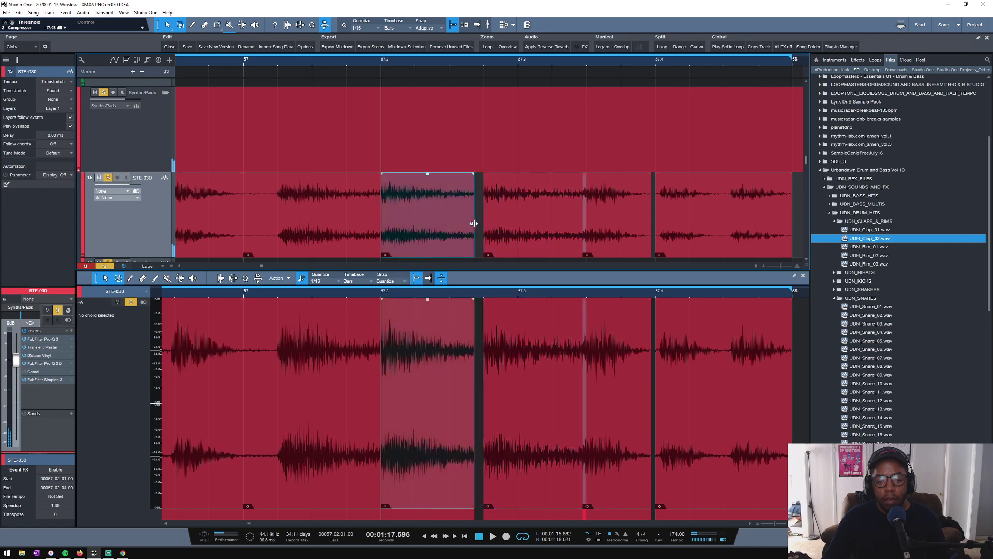
- Try trimming the start of the short STE-030 piece near 57.3.3 to 57.03.03.00, then undo that change
left_click(585, 218)
key("space")
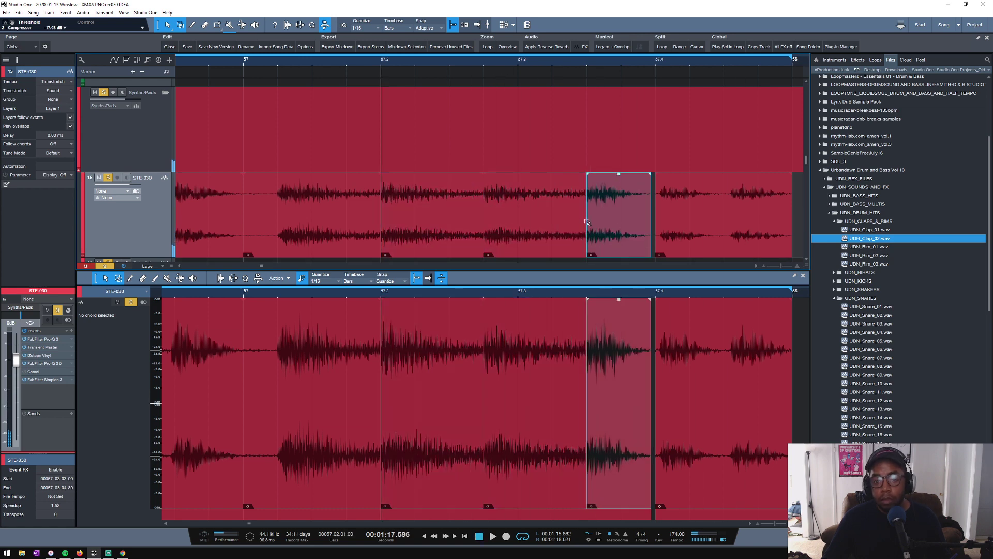
left_click(569, 235)
left_click(585, 222)
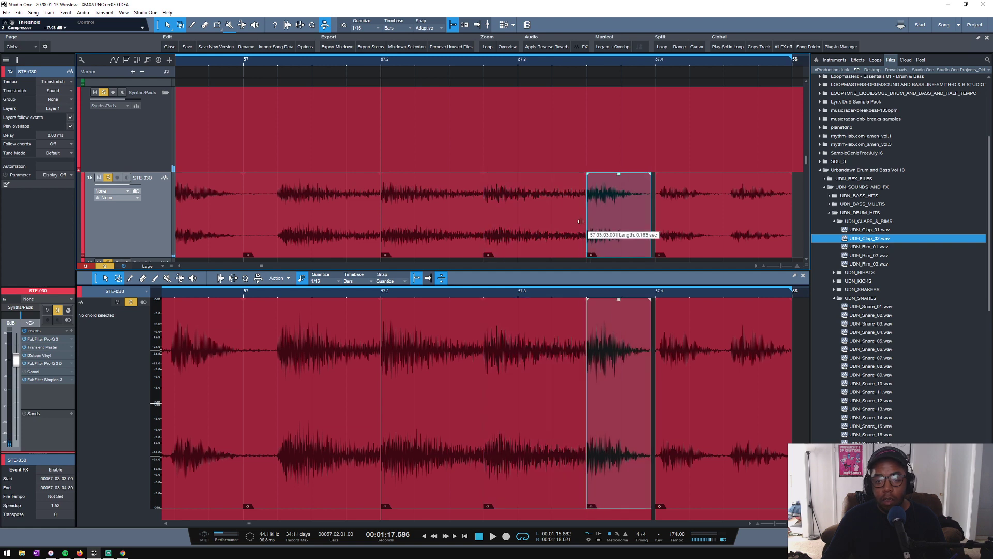
key("ctrl+z")
- Shorten the STE-030 piece starting at 57.02.04.00 to end at 57.03.02.89, then play the edited passage
key("z")
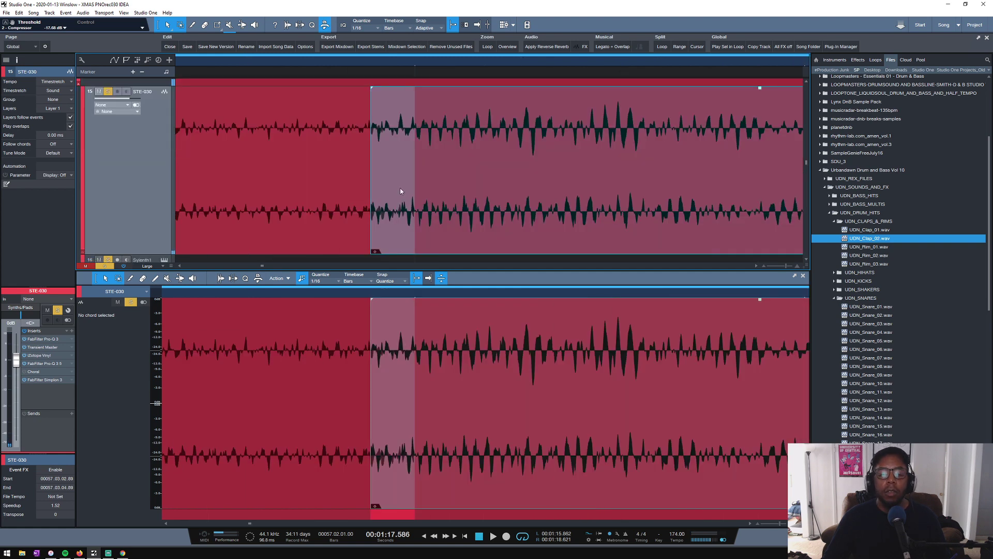
left_click_drag(416, 187, 373, 182)
key("z")
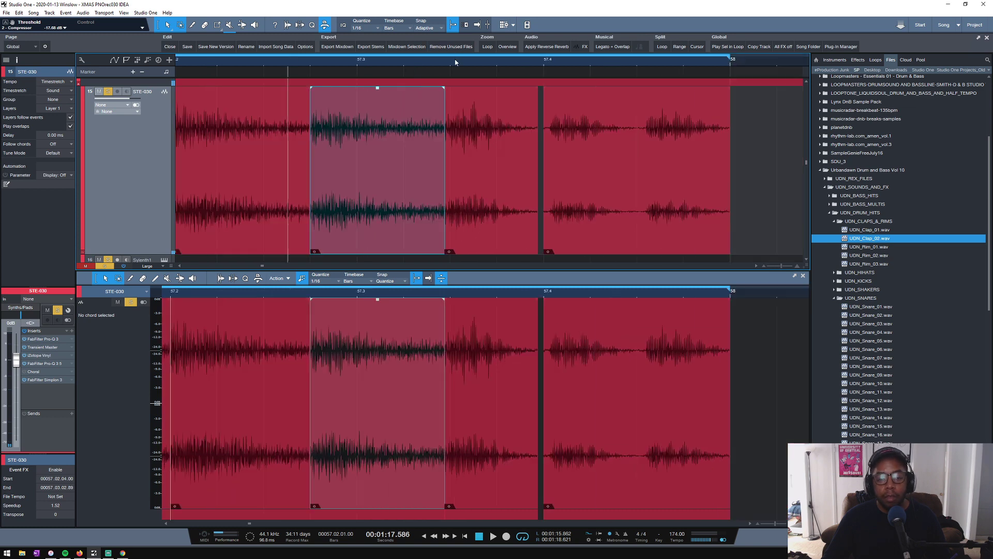
key("space")
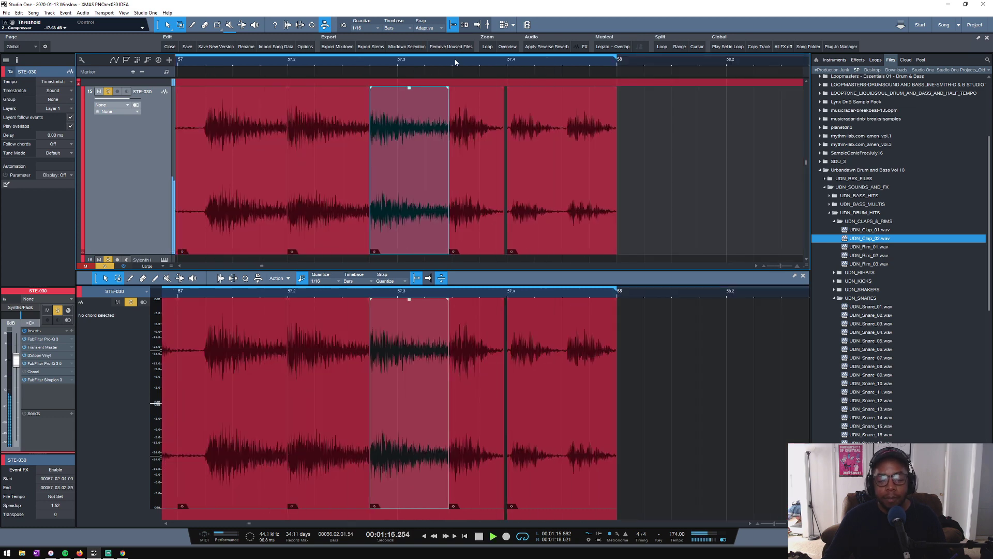
scroll(455, 62, "down", 4)
key("space")
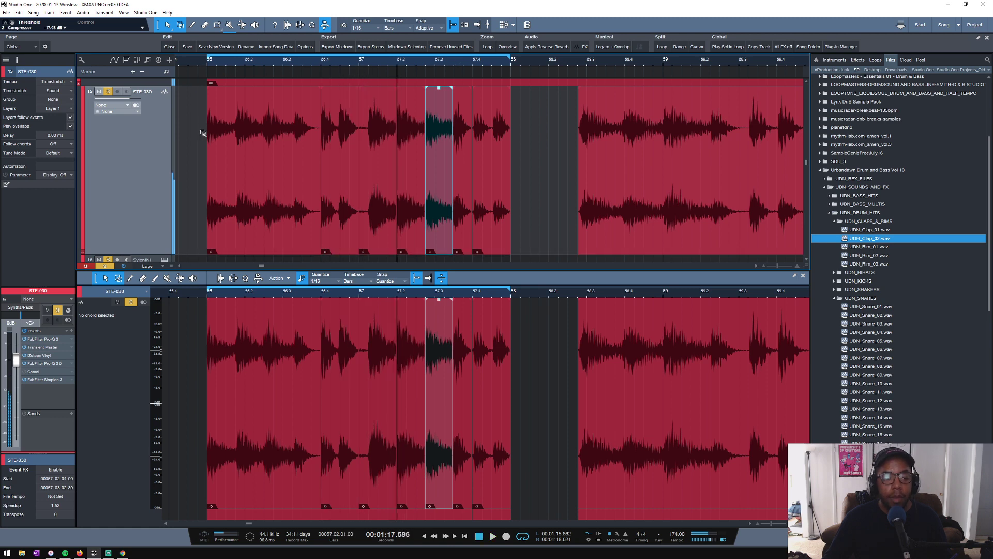
- Solo the Drums folder and play the loop from bar 56 to check the STE-030 edits against the drums
scroll(203, 133, "down", 5)
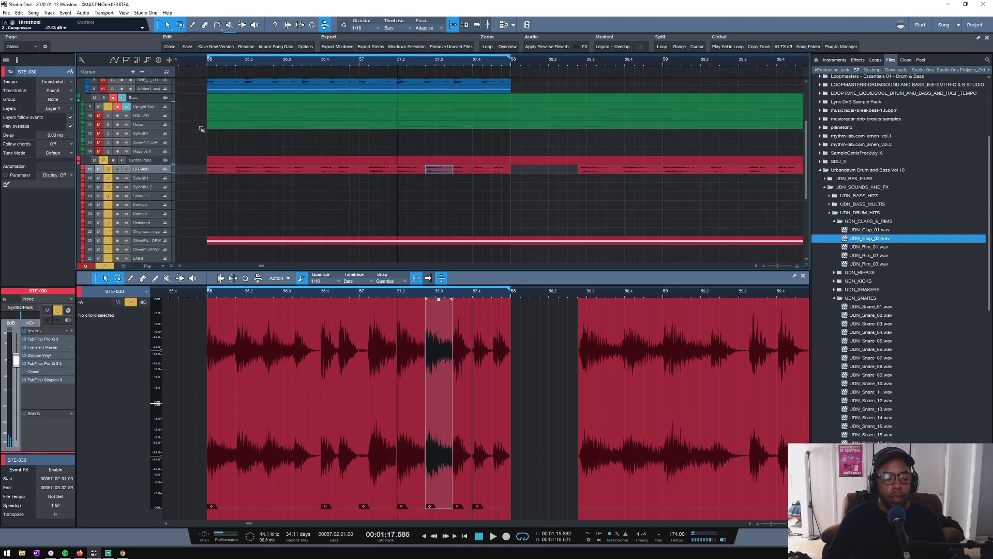
scroll(203, 130, "up", 3)
scroll(200, 131, "up", 4)
scroll(201, 133, "down", 2)
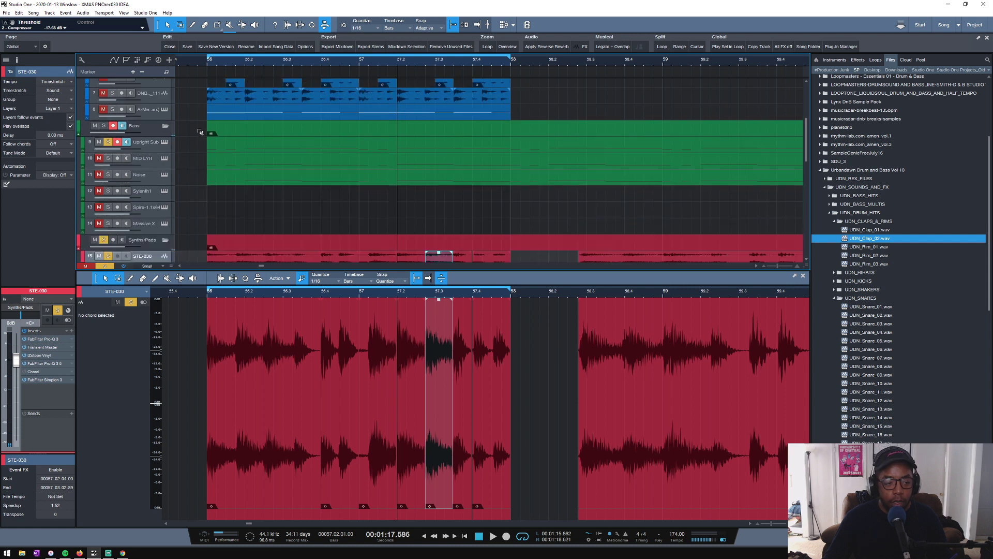
scroll(201, 132, "down", 1)
left_click(104, 83)
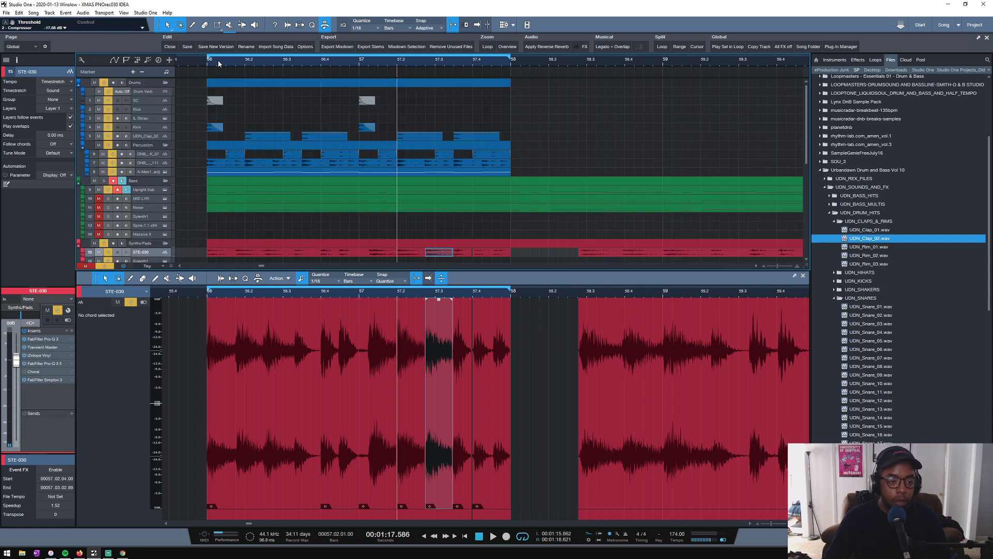
left_click(210, 65)
key("space")
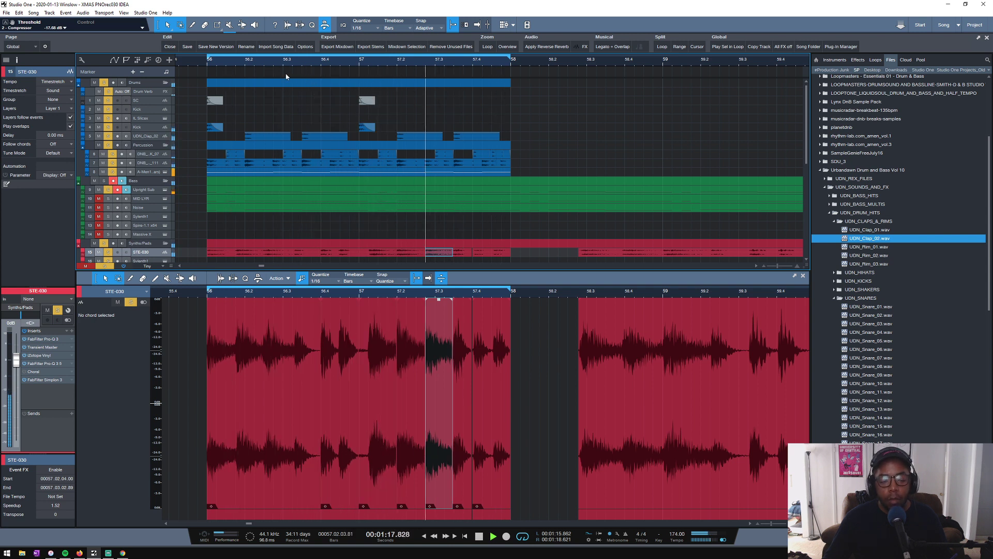
scroll(196, 217, "down", 3)
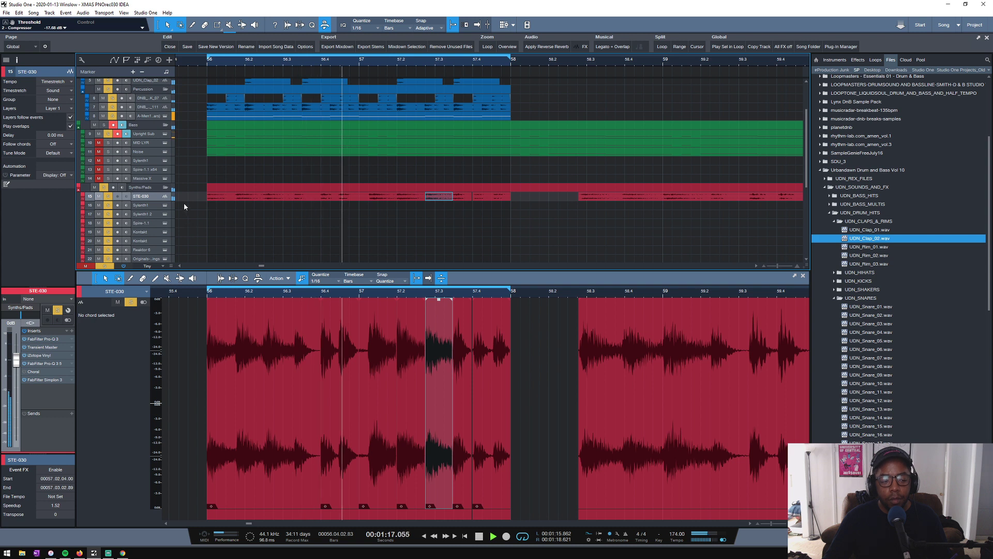
key("space")
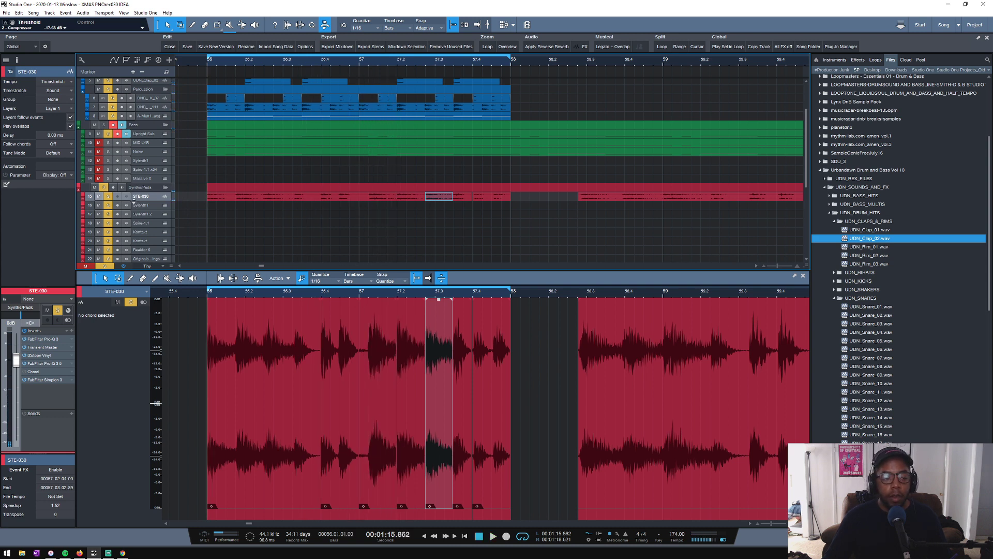
- Enlarge the STE-030 track lane, deselect its events and replay the bar 56 loop
left_click_drag(133, 202, 135, 228)
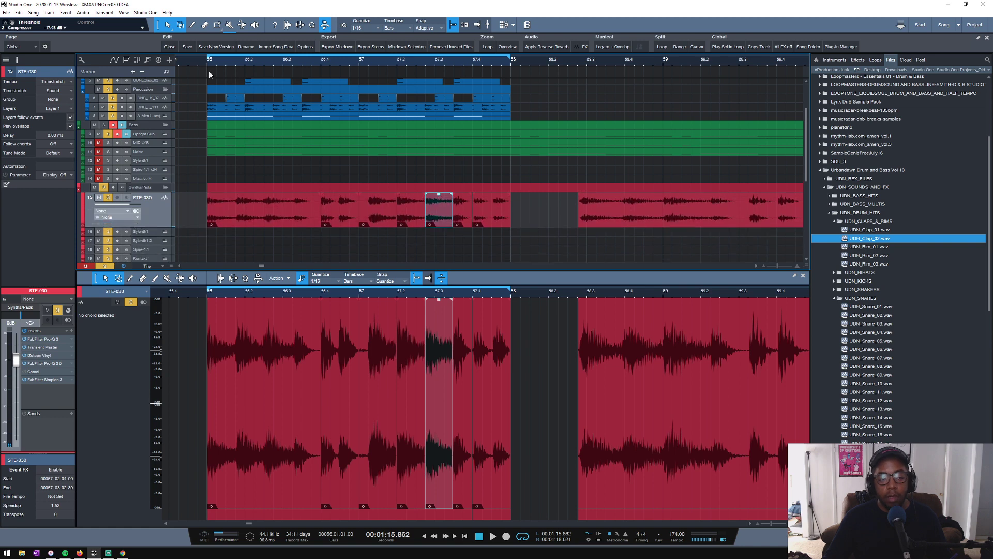
scroll(190, 62, "up", 2)
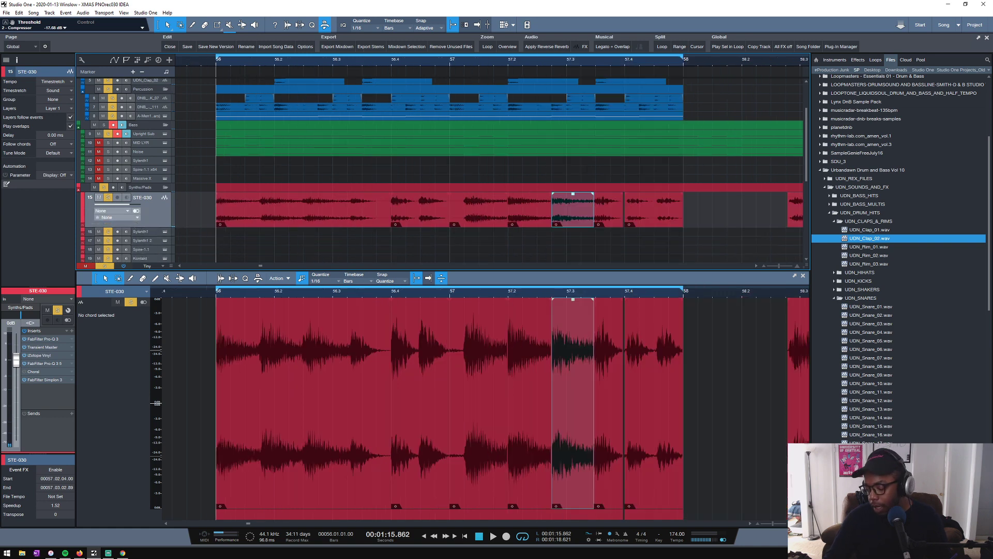
key("alt+Tab")
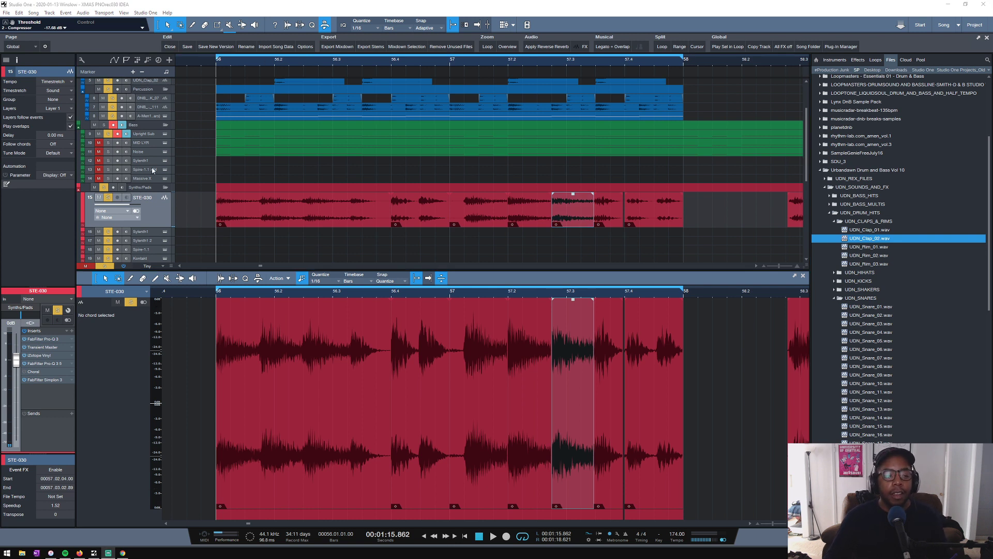
left_click(203, 146)
key("space")
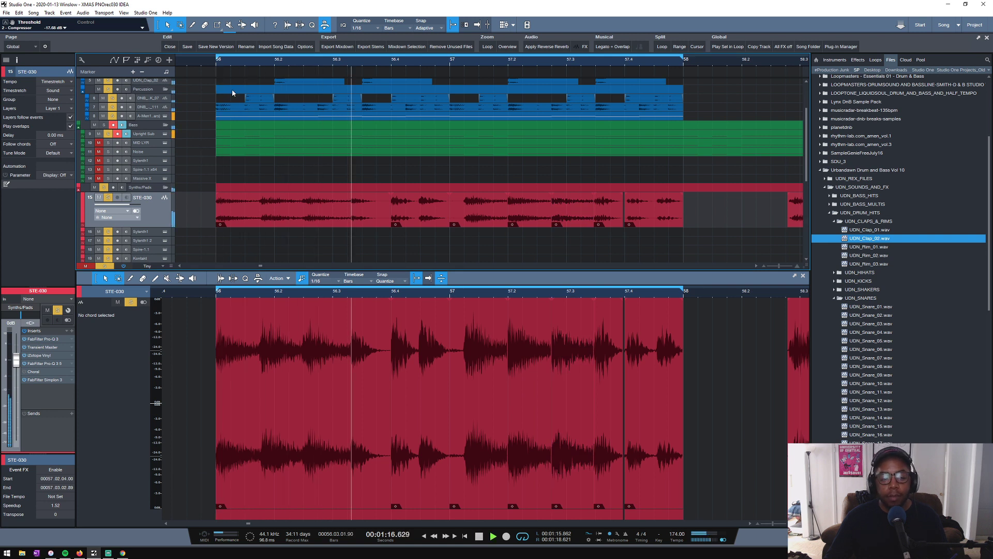
key("space")
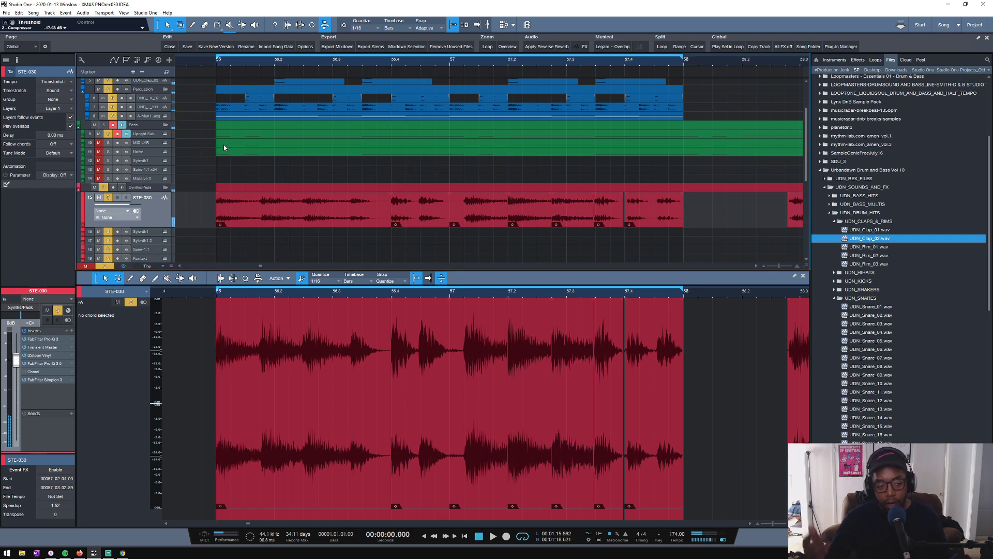
- Clear all solos and play the song's opening section, restarting playback from the song start
left_click(104, 266)
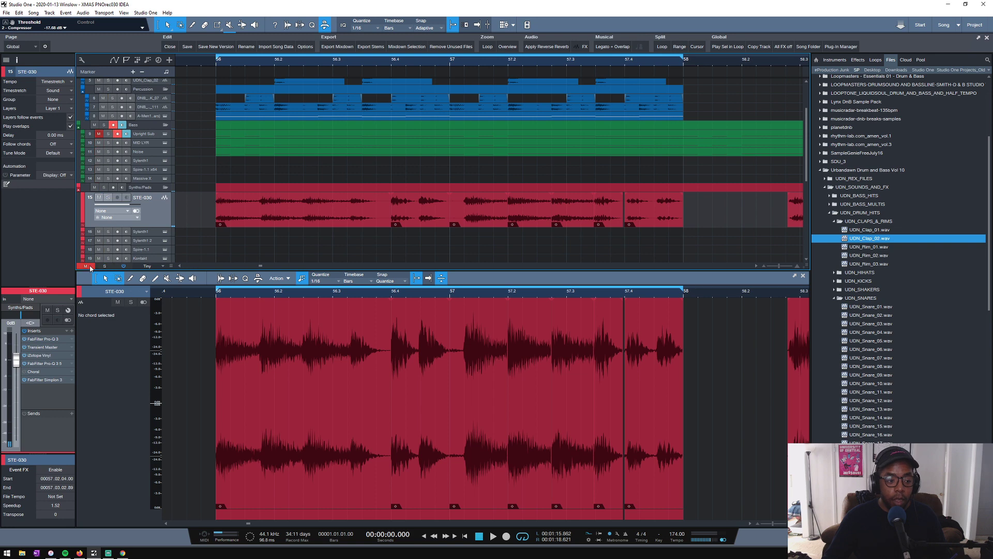
left_click(508, 48)
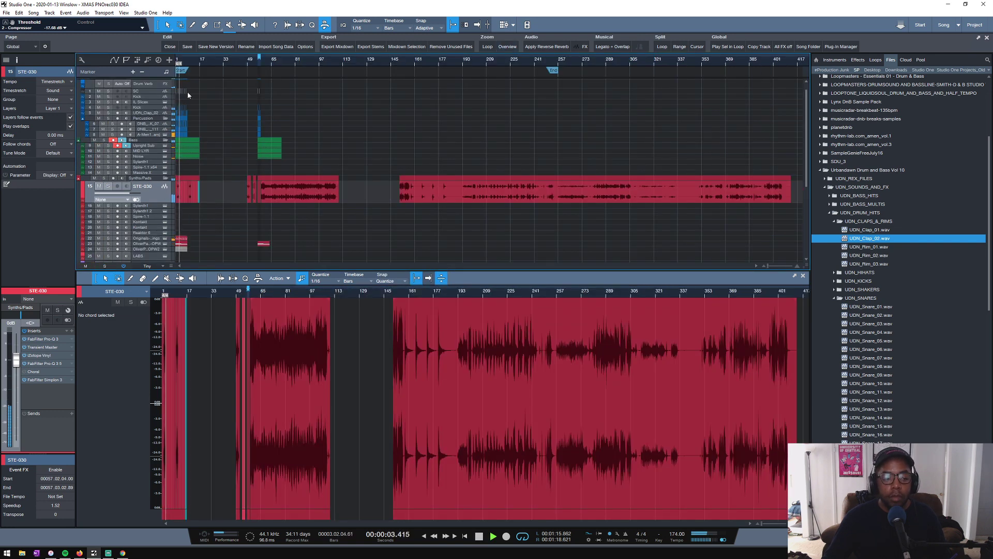
left_click_drag(197, 64, 356, 78)
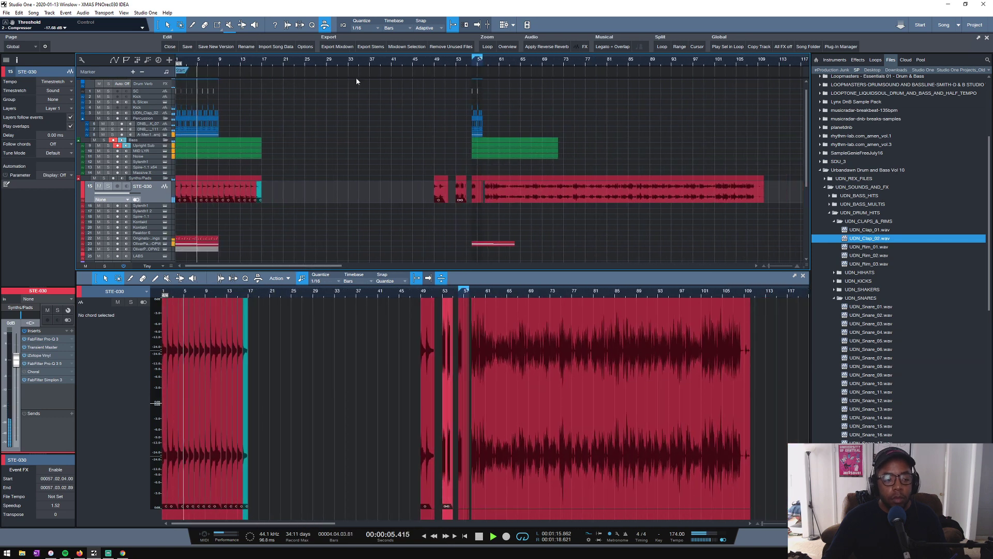
scroll(282, 205, "down", 2)
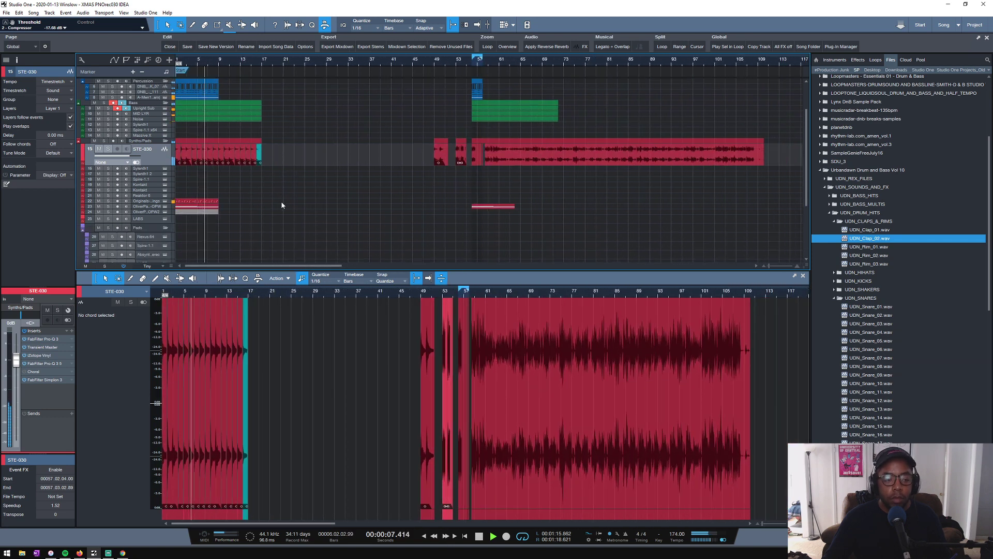
scroll(282, 206, "down", 2)
left_click_drag(196, 64, 283, 86)
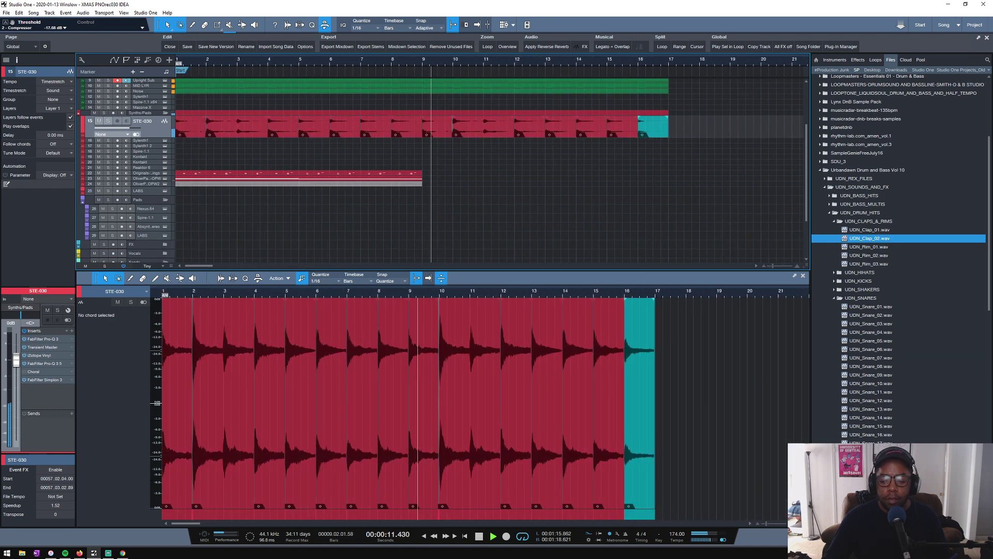
key("Home")
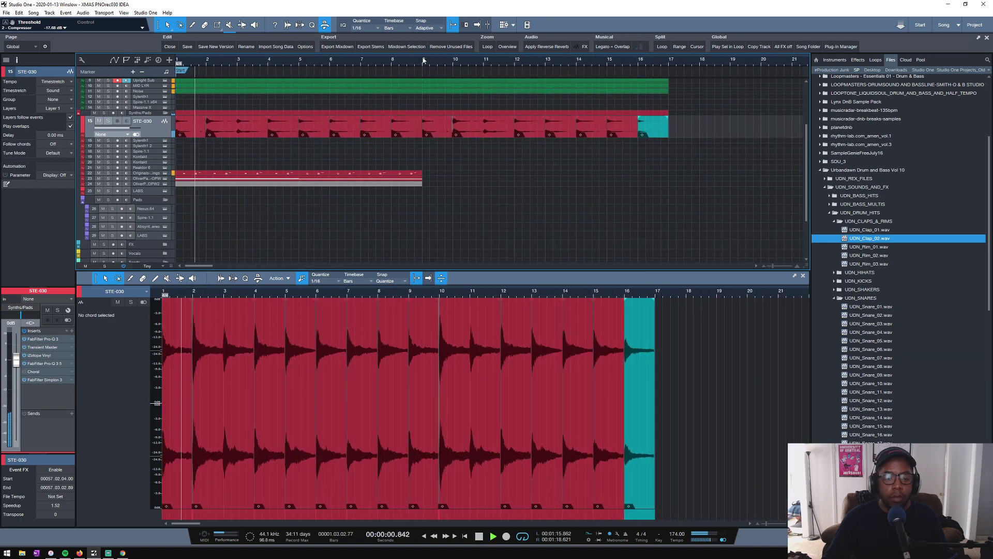
- Set the loop range from bar 1 to bar 9 and solo the STE-030 track
left_click_drag(409, 53, 52, 53)
scroll(214, 160, "up", 3)
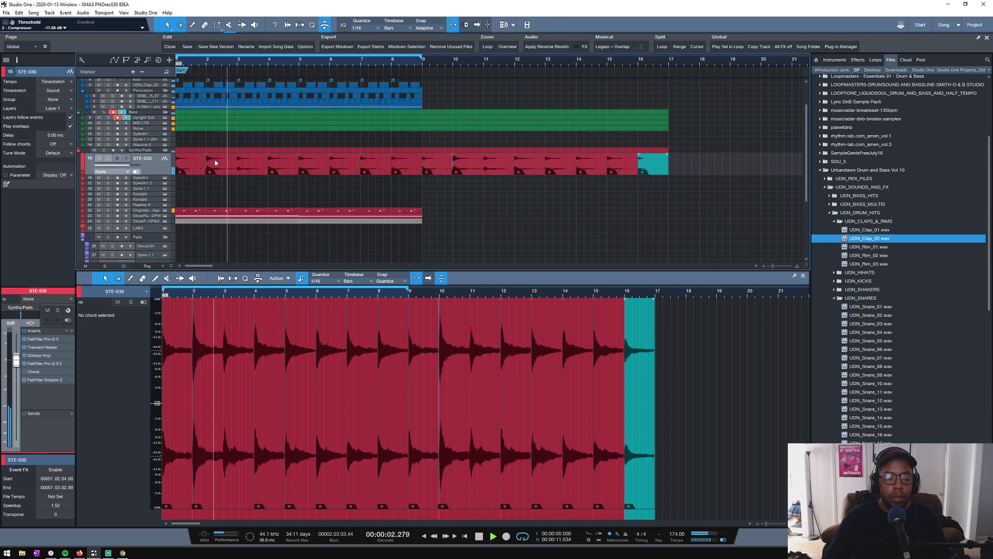
left_click(107, 158)
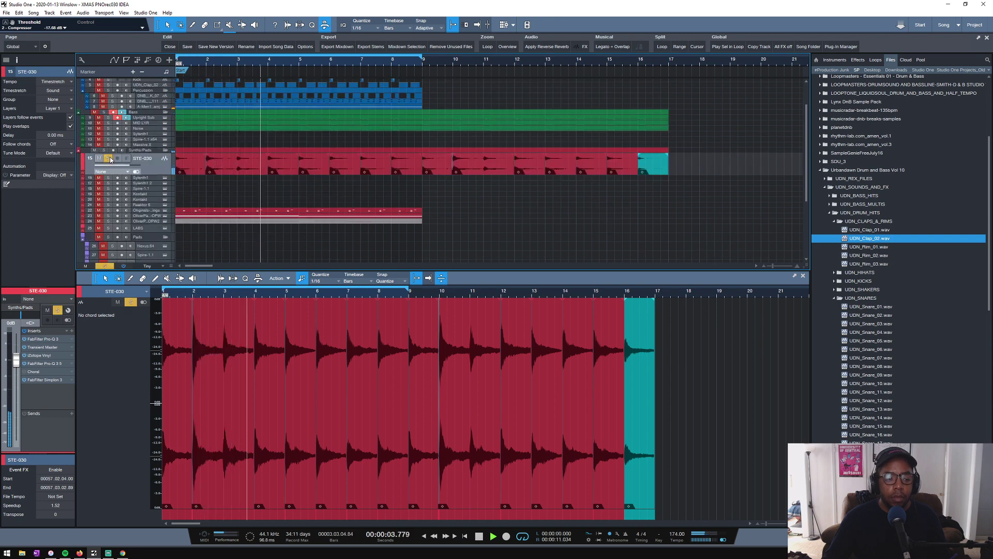
- Lower the low-cut band in the STE-030 track's first FabFilter Pro-Q 3 to about 34.8 Hz
left_click(24, 331)
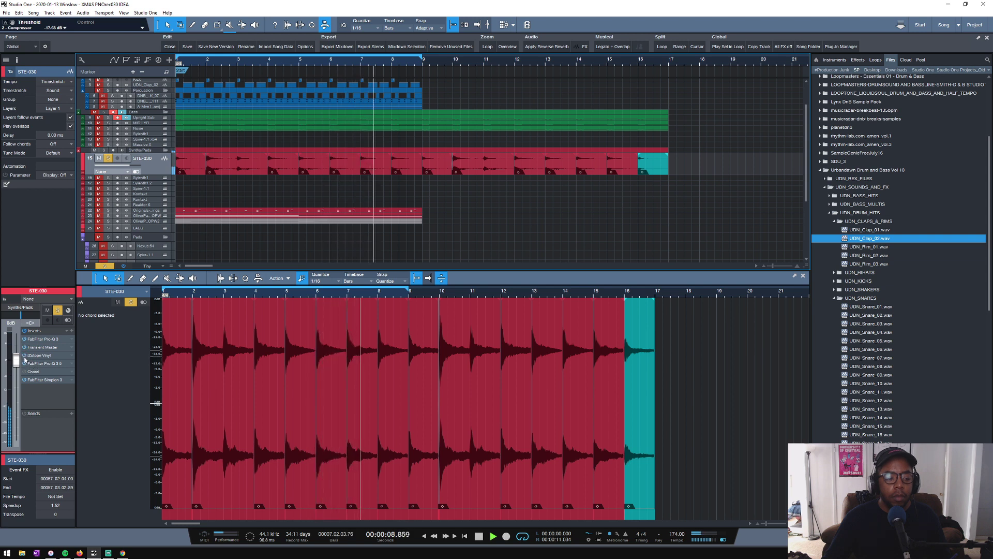
left_click(31, 339)
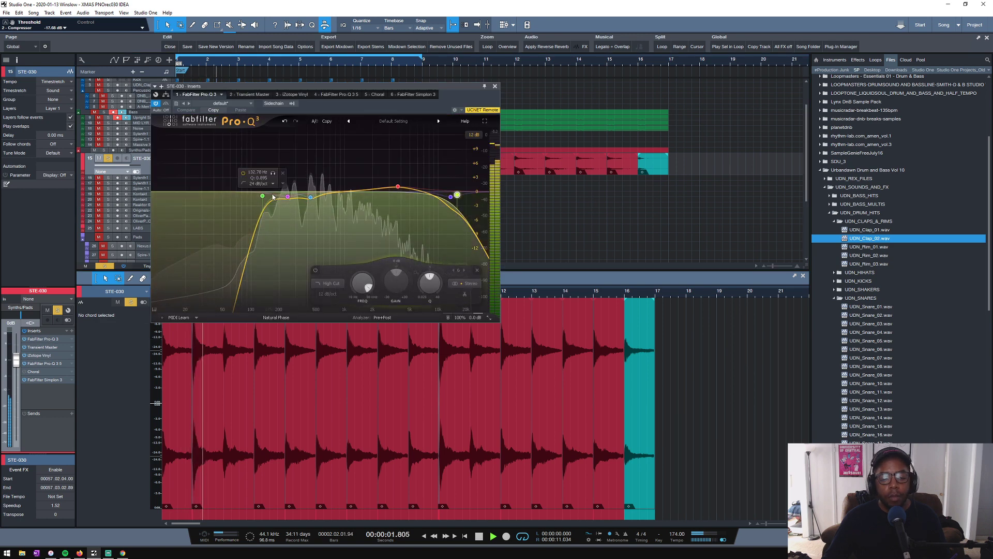
left_click_drag(263, 197, 244, 198)
left_click(495, 86)
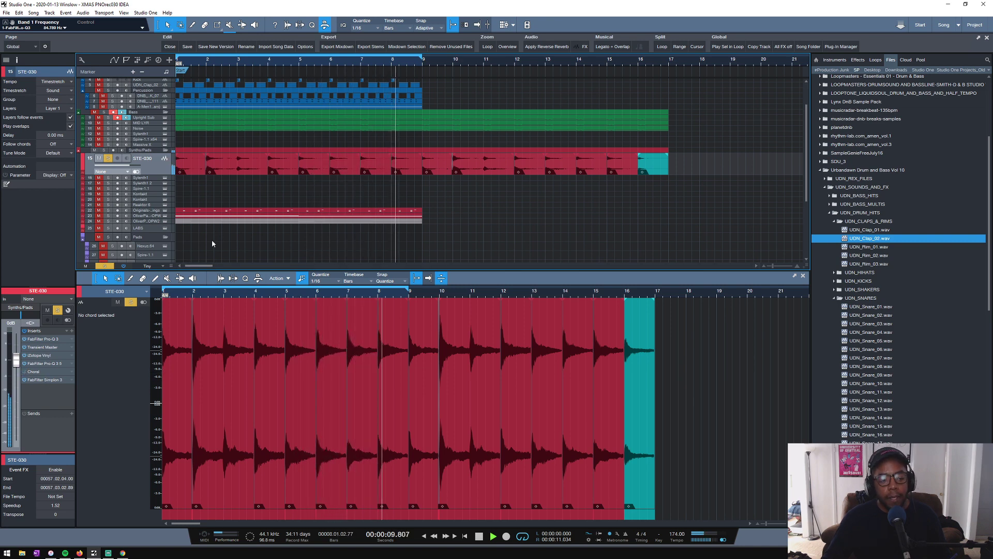
- Remove the solos again and play the full mix from bar 1 to hear STE-030 with the adjusted EQ
key("space")
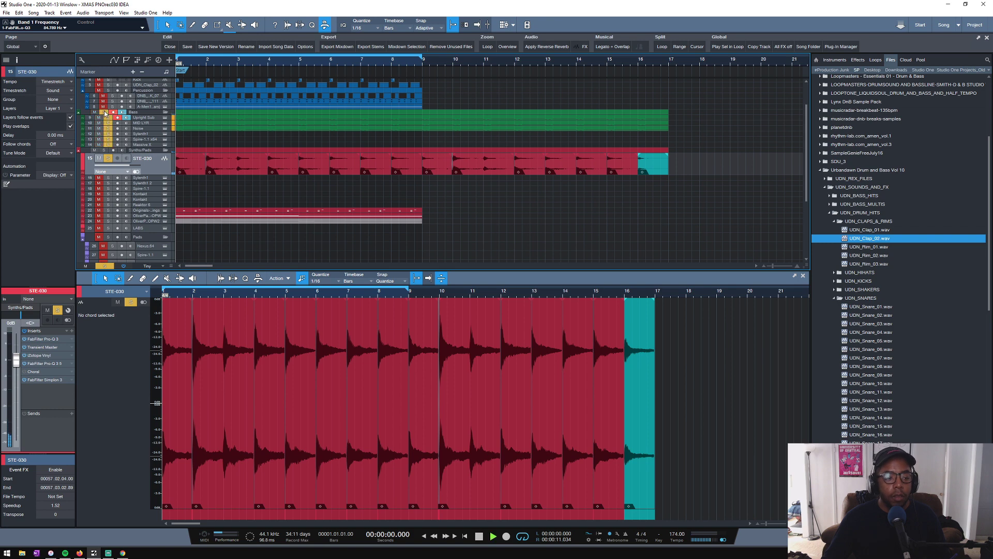
left_click(105, 266)
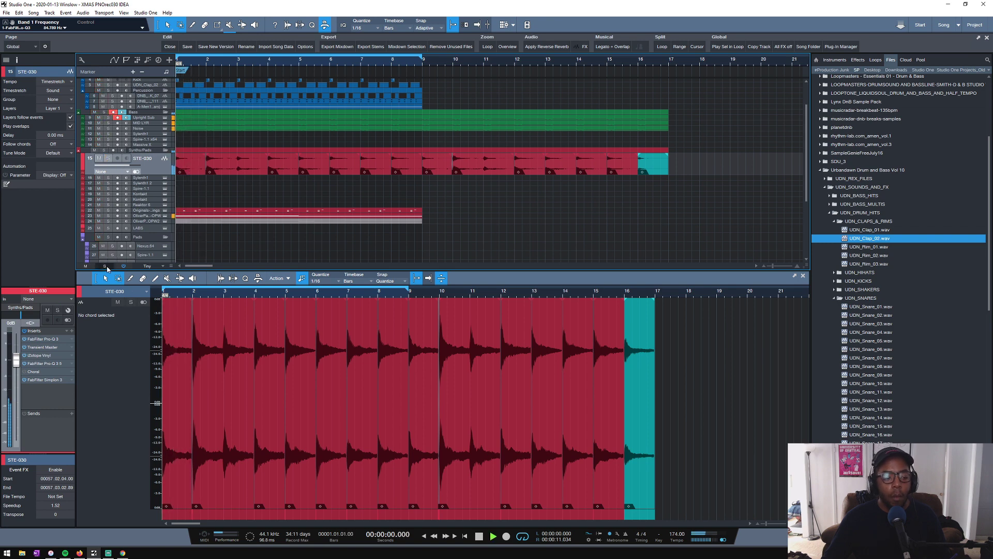
key("space")
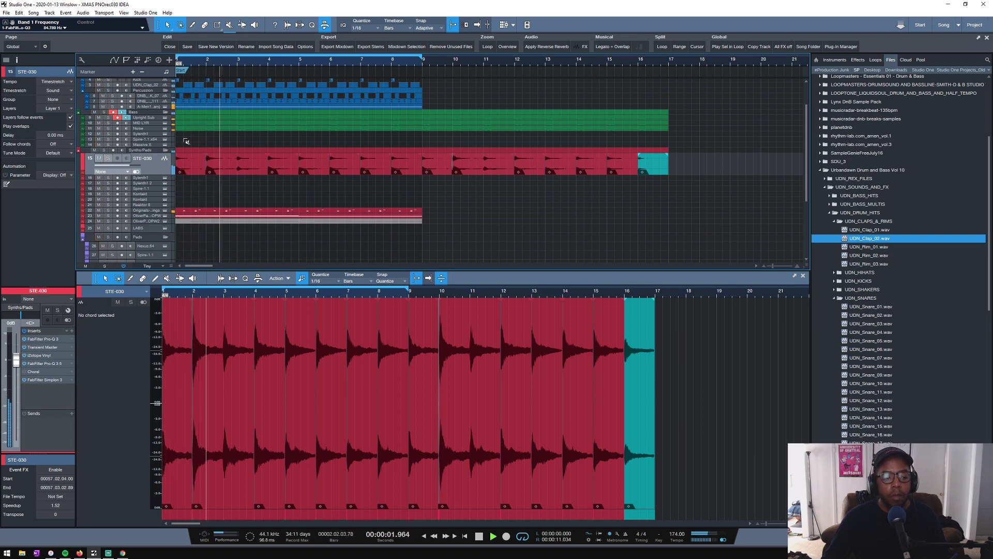
scroll(186, 141, "down", 2)
scroll(186, 143, "up", 4)
scroll(185, 144, "down", 5)
key("space")
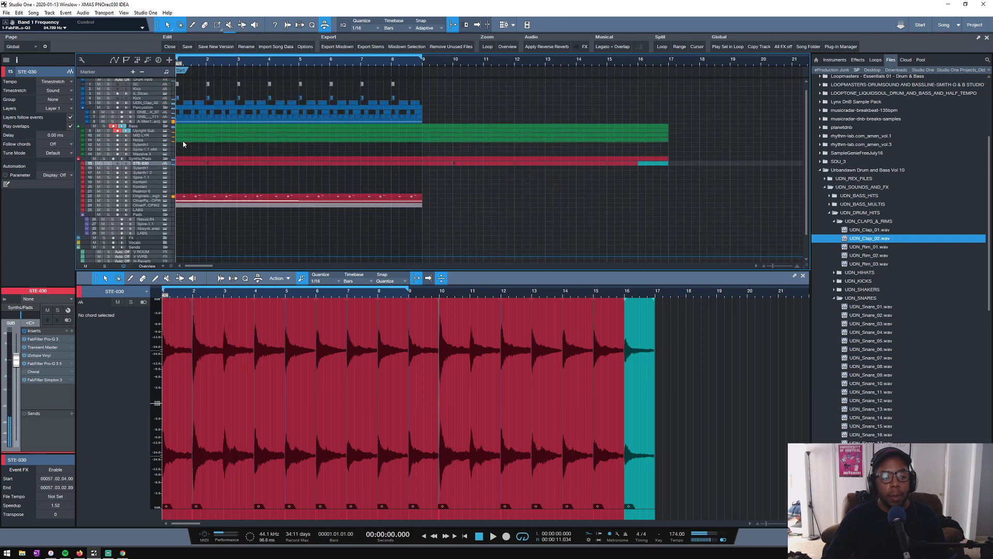
- Enlarge the UDN_Clap_02 track lane and select the Drums folder track
scroll(193, 174, "up", 1)
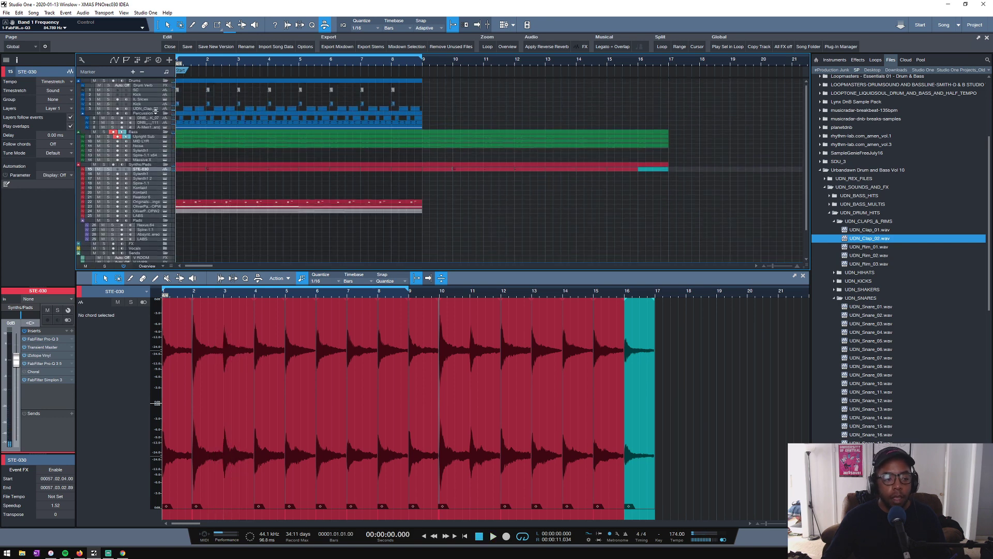
left_click_drag(156, 112, 156, 119)
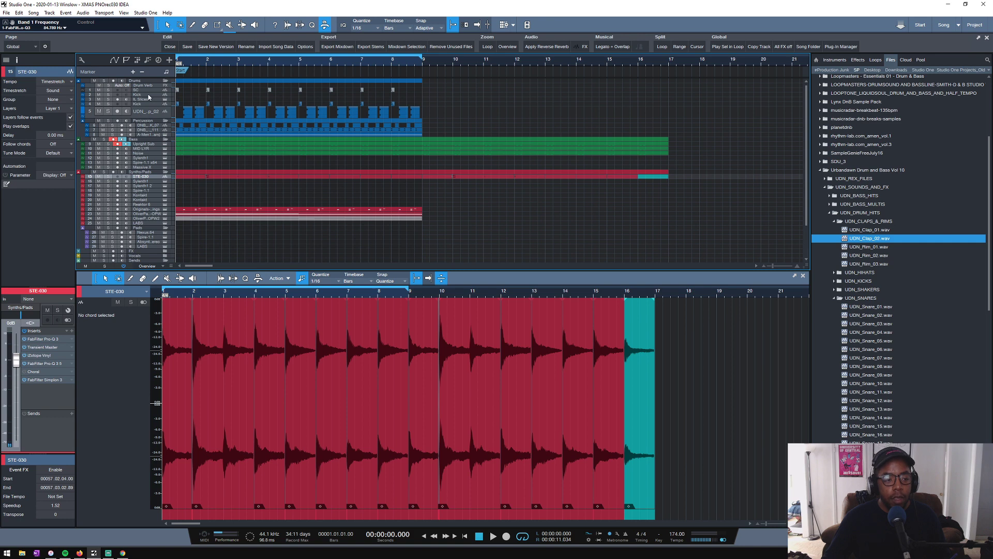
left_click(142, 82)
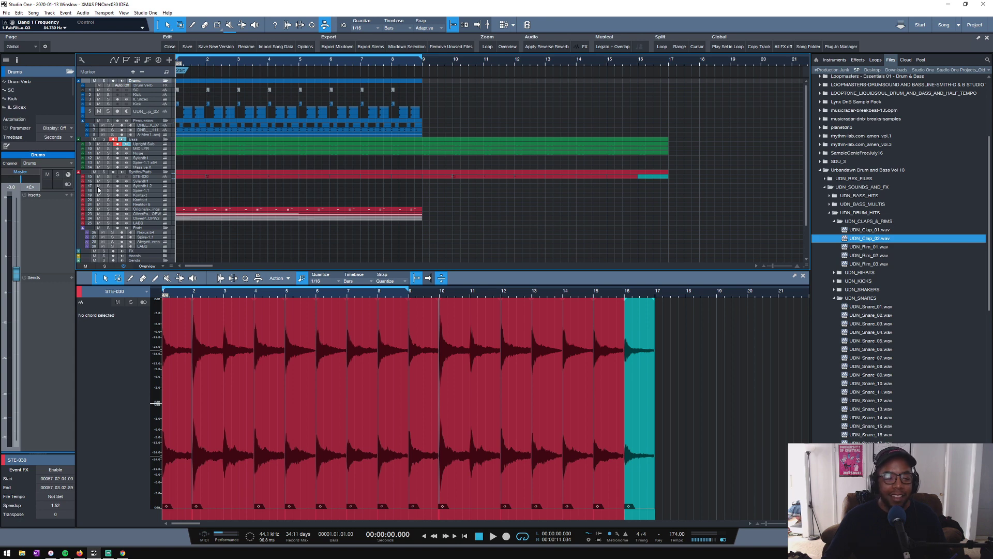
- Play the full mix from bar 1, select the UDN_Clap_02 track, and save the song
key("space")
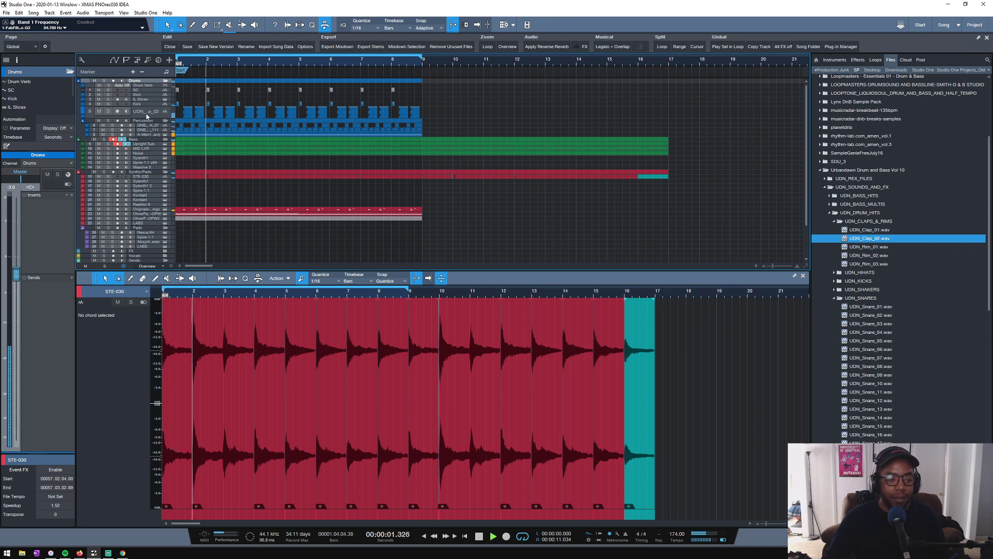
left_click(150, 112)
left_click_drag(188, 63, 288, 67)
key("ctrl+s")
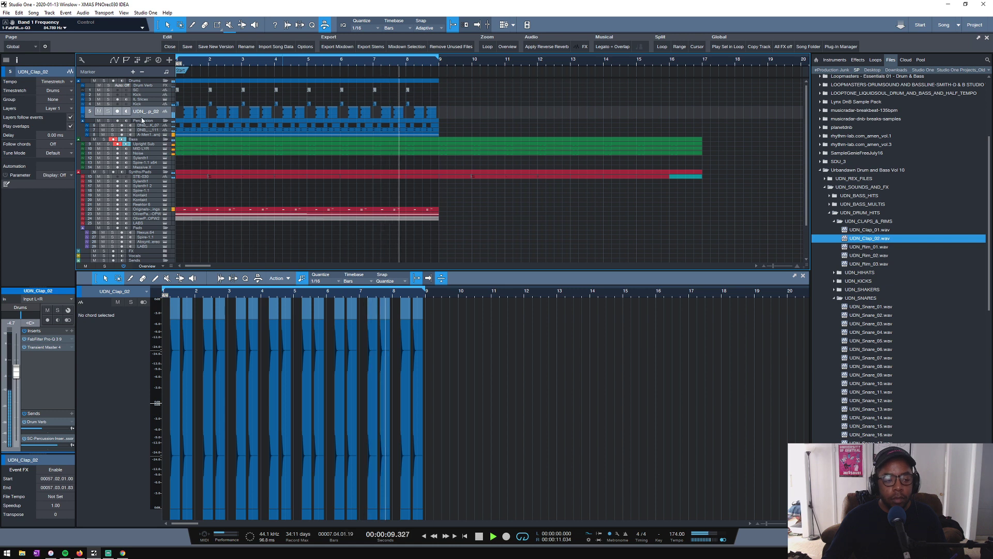
- Mute the Synths/Pads folder and raise the UDN_Clap_02 track's volume to -2.7 dB
left_click(94, 172)
scroll(192, 96, "down", 1)
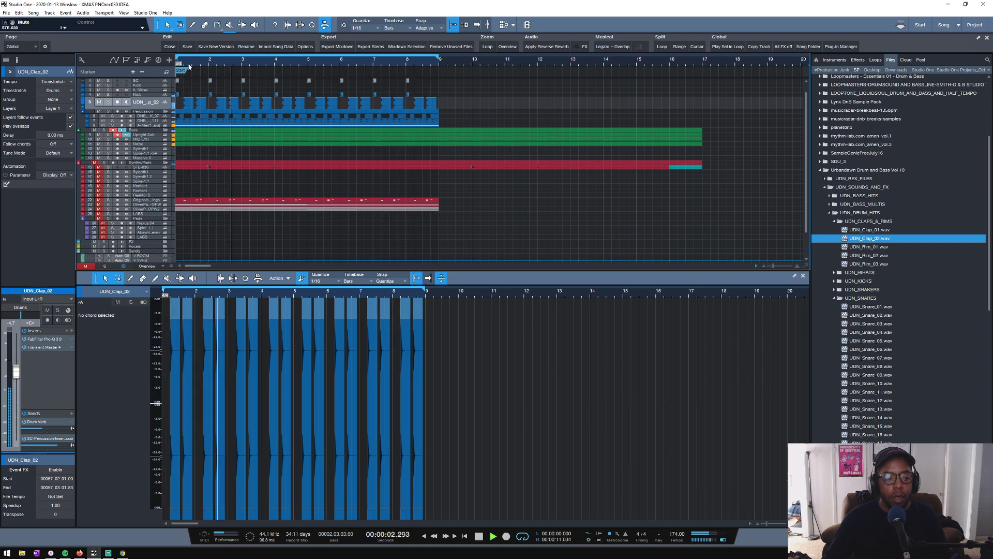
left_click_drag(190, 64, 268, 78)
key("space")
scroll(187, 105, "up", 1)
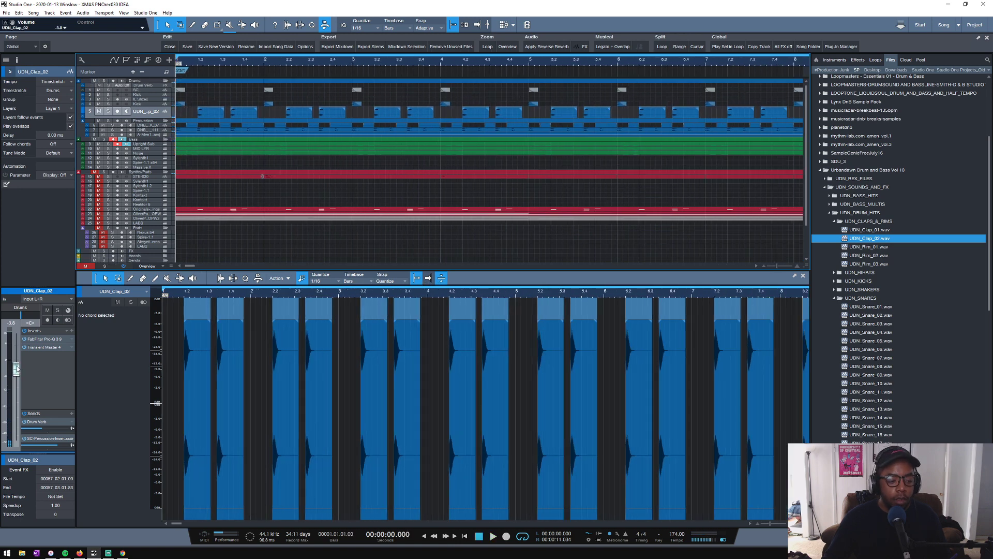
- Lower the Upright Sub track's volume to -8.2 dB while playing the drums and bass from bar 1
left_click(142, 144)
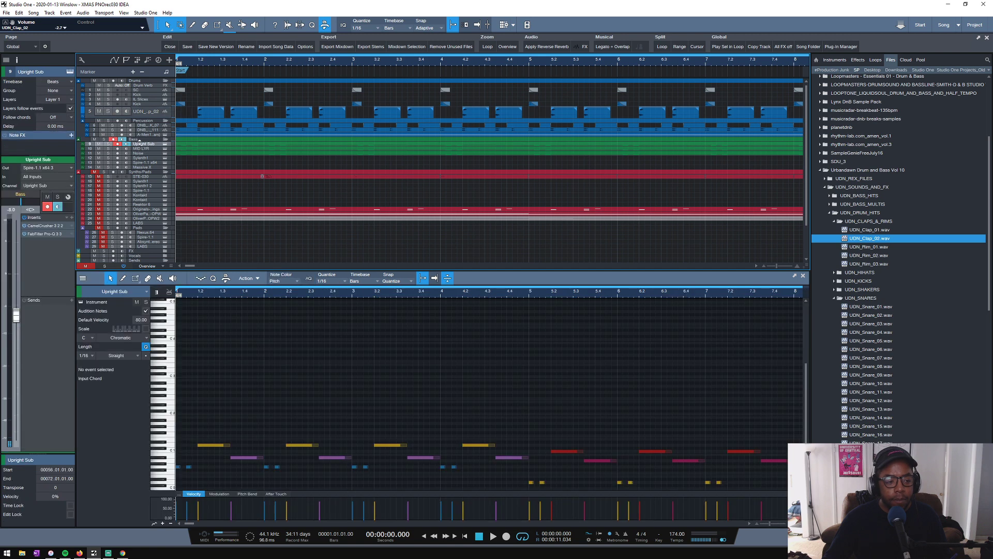
key("space")
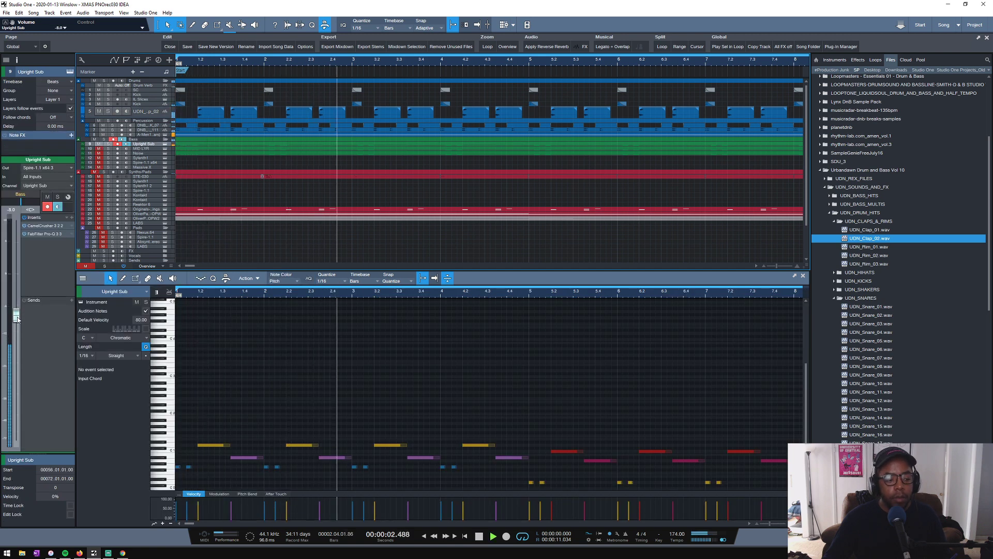
left_click_drag(17, 317, 17, 320)
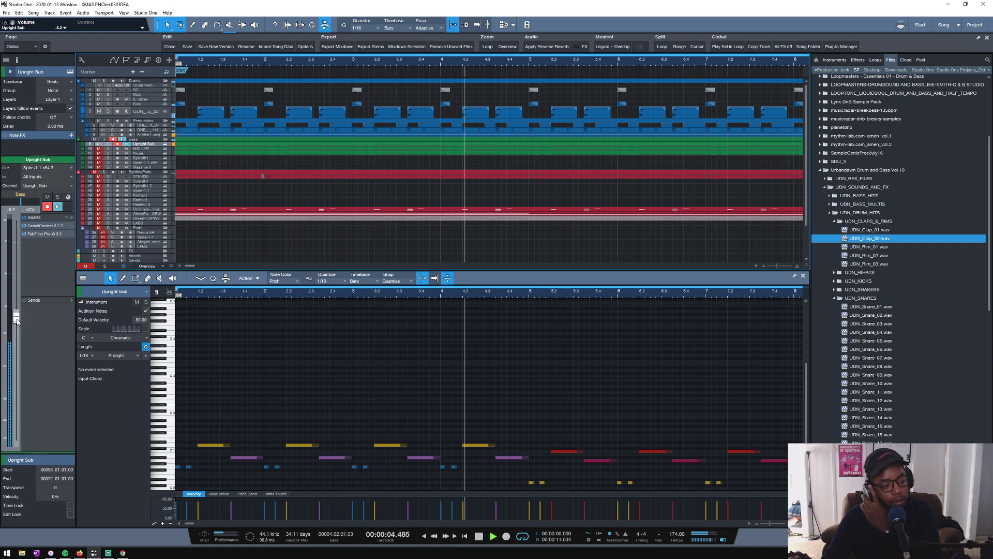
key("space")
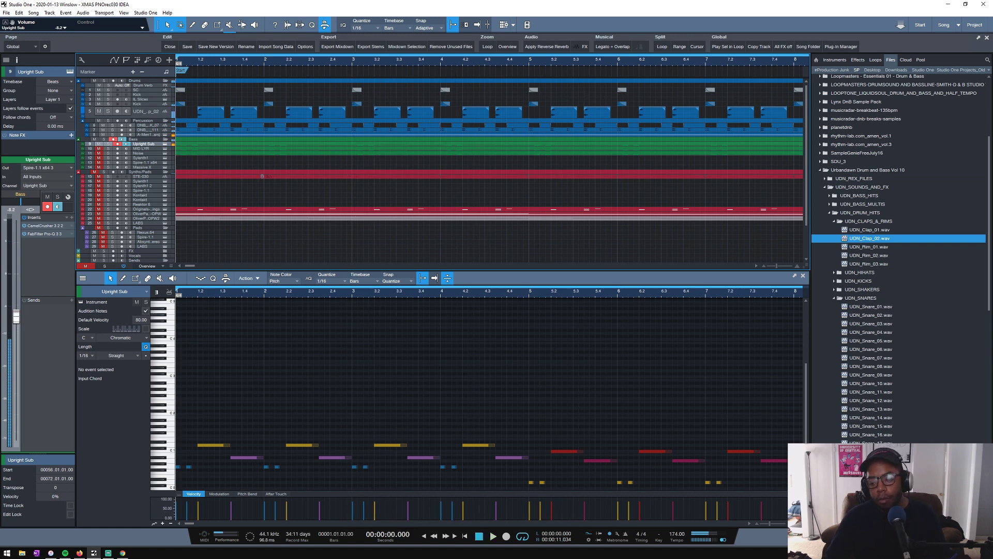
- Show the mixer and inspect the Sonarworks Reference 4 plug-in among the Master's post-fader inserts
key("F3")
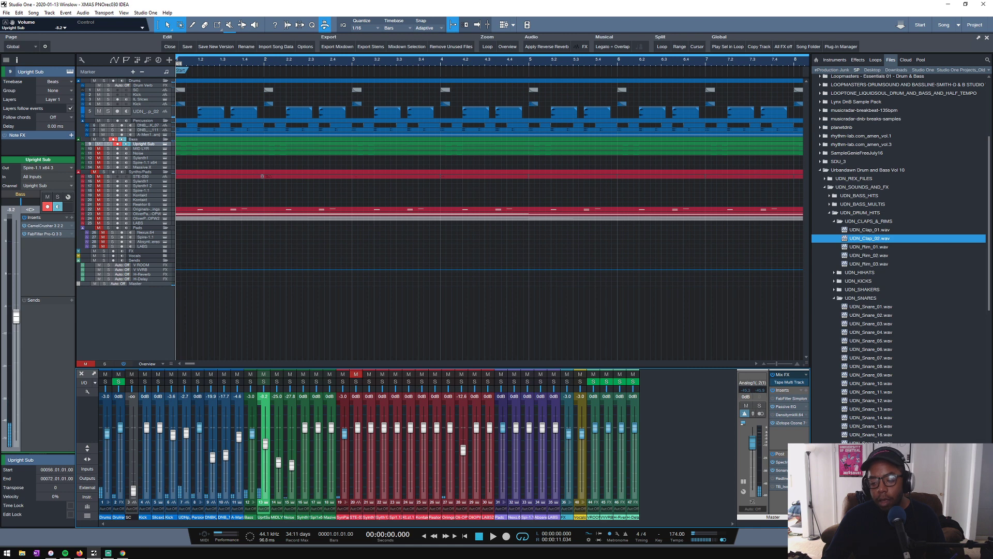
double_click(785, 470)
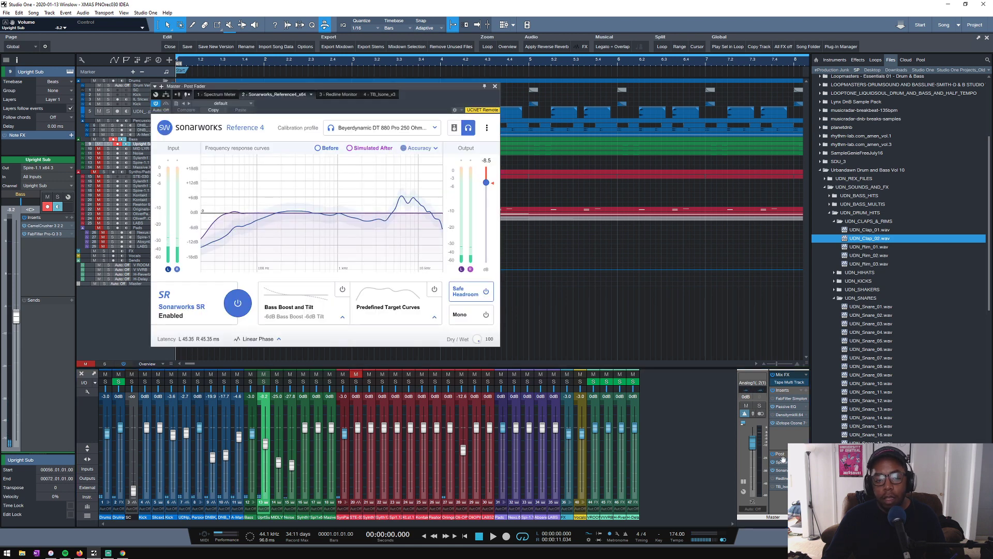
left_click(495, 87)
- Play from bar 1, briefly solo the MID LYR track, and set its volume to -25.3 dB
key("space")
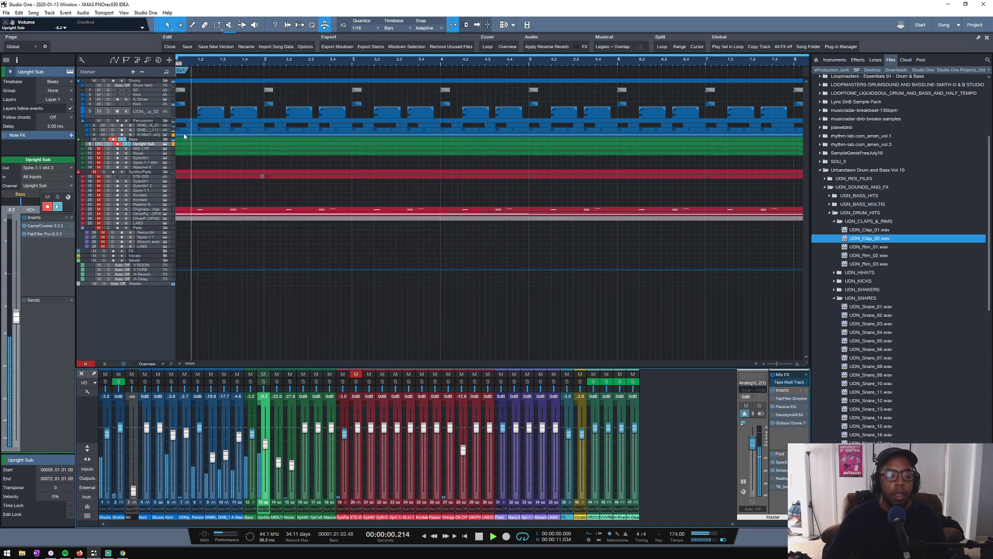
left_click(108, 148)
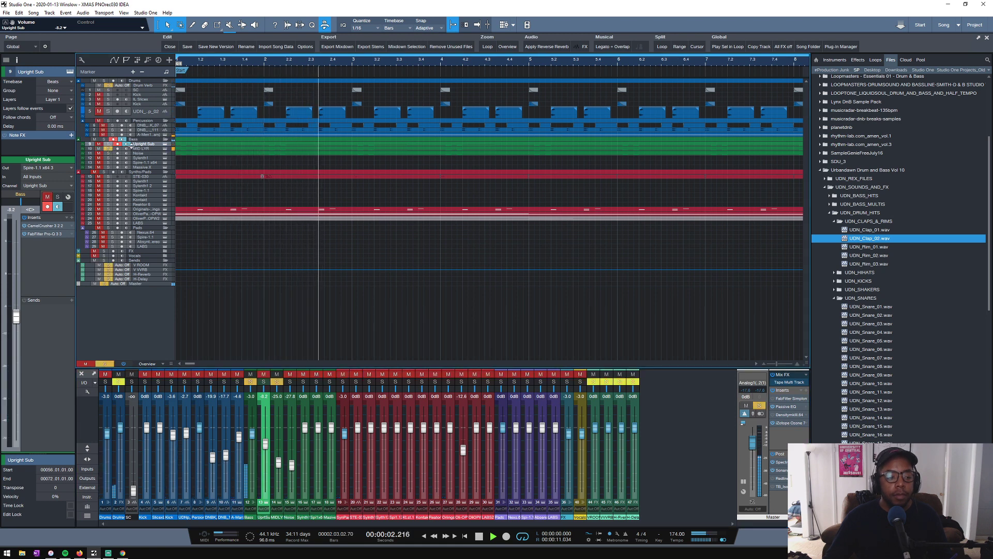
left_click(109, 148)
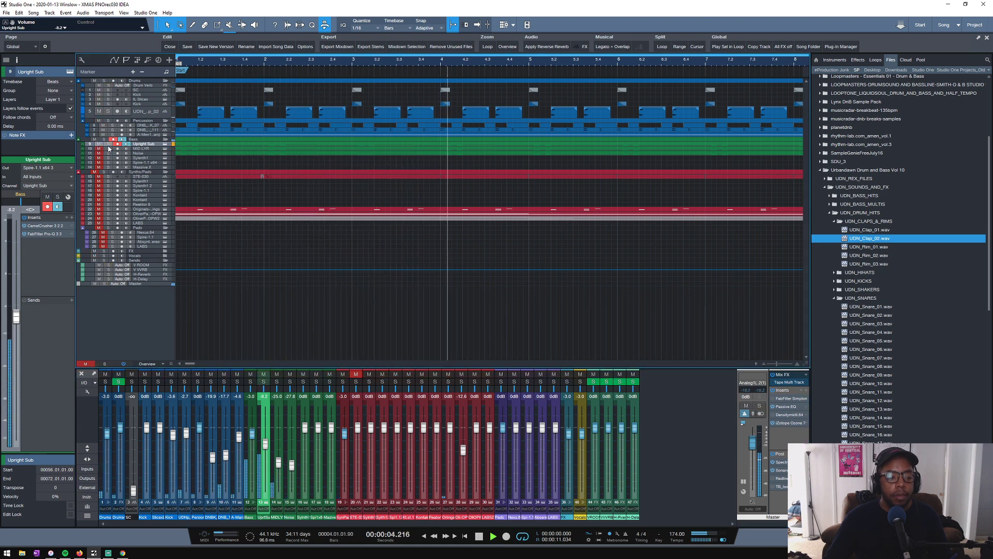
left_click(141, 148)
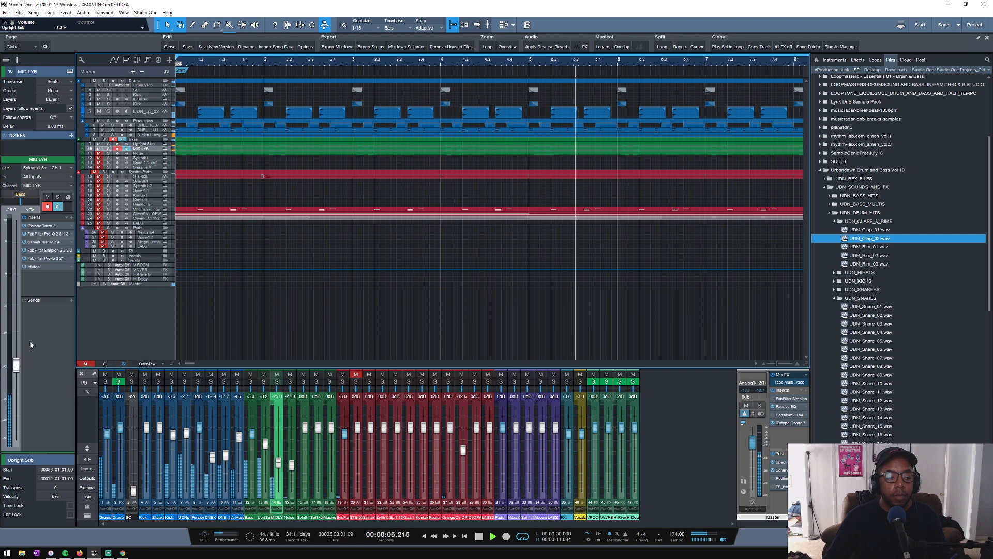
left_click_drag(15, 367, 16, 331)
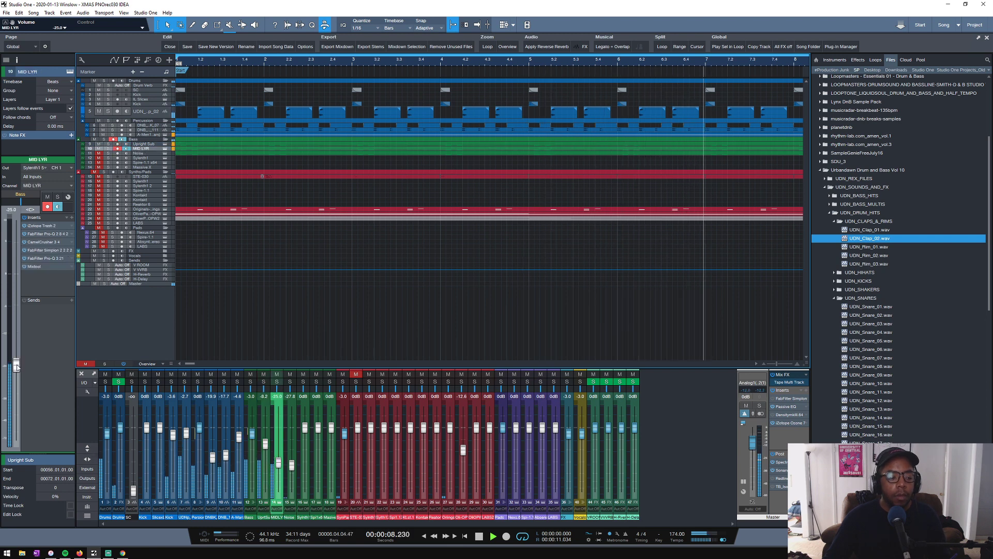
left_click_drag(17, 365, 16, 366)
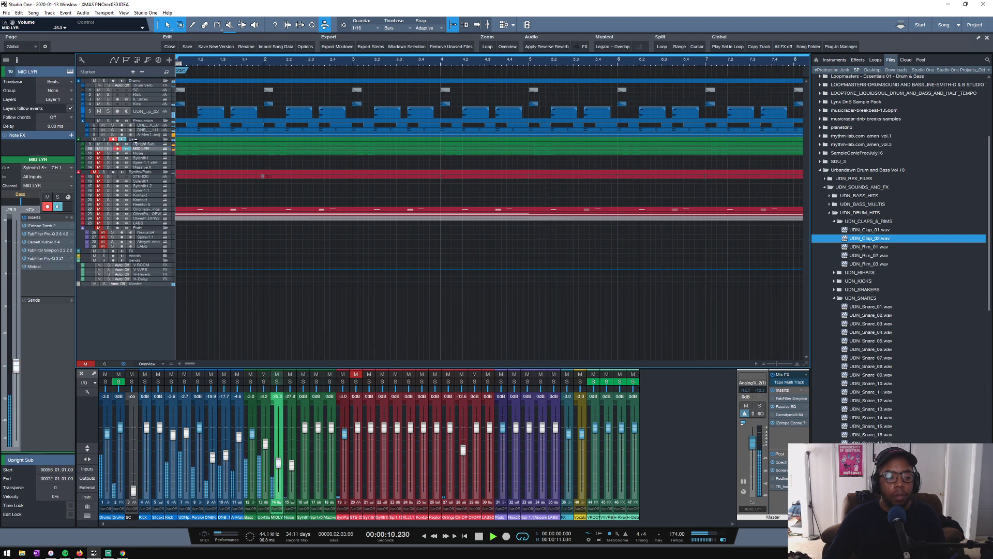
- Lower the Kick track's volume to -4.9 dB and the Upright Sub track's volume to -8.7 dB
left_click(138, 104)
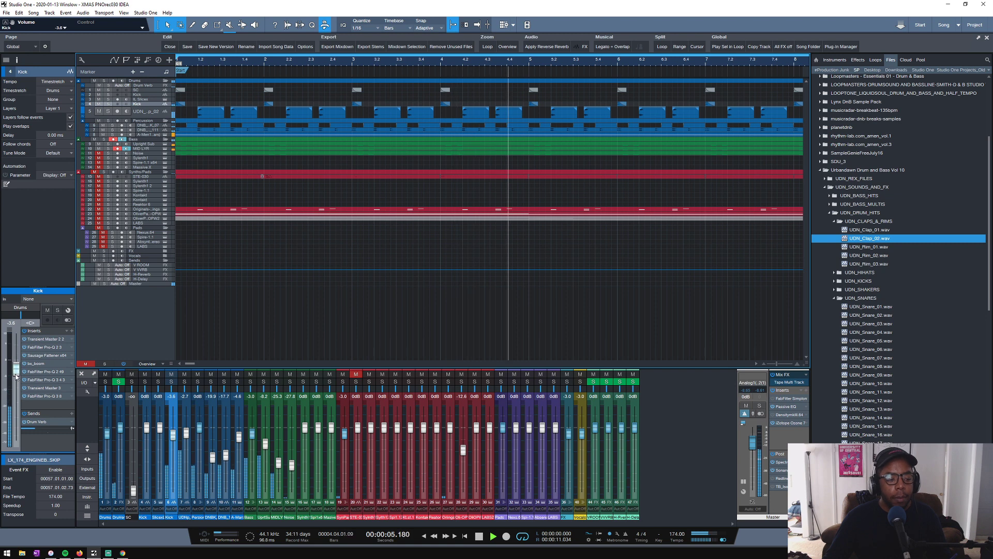
left_click_drag(16, 372, 17, 378)
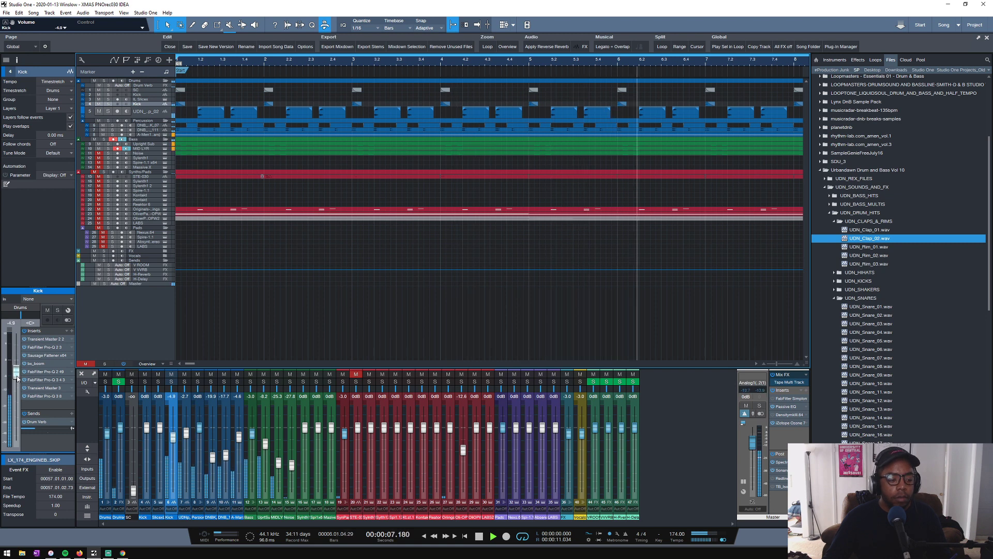
left_click(145, 144)
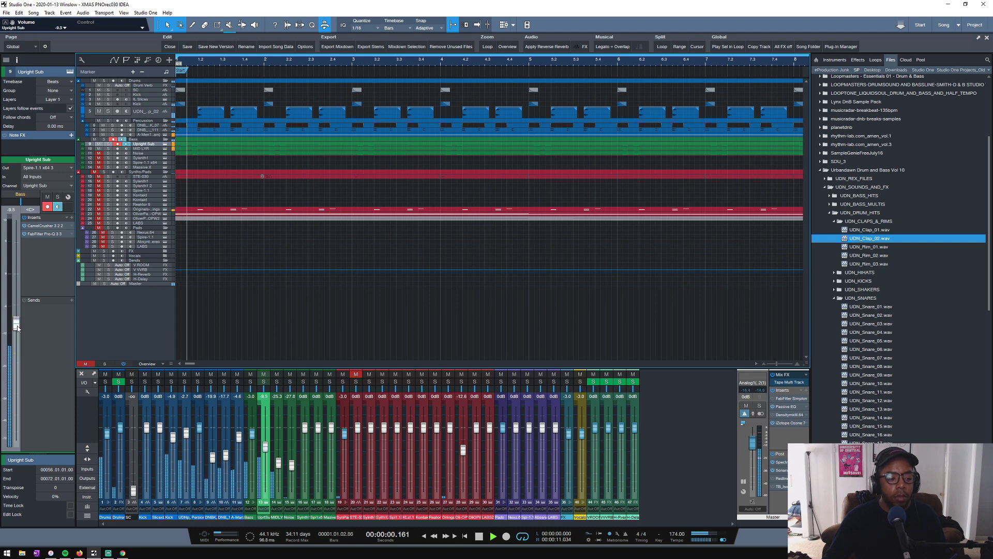
left_click_drag(17, 327, 18, 324)
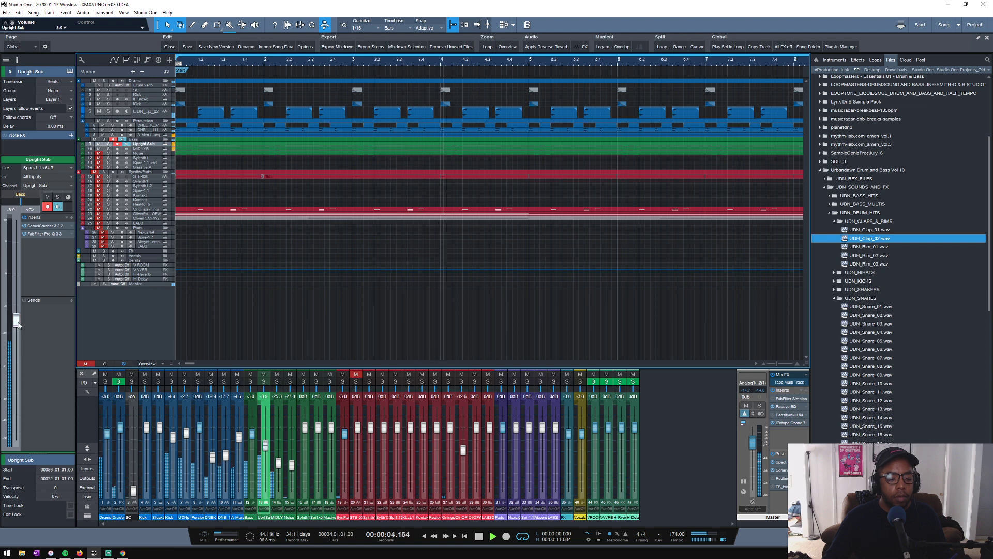
key("space")
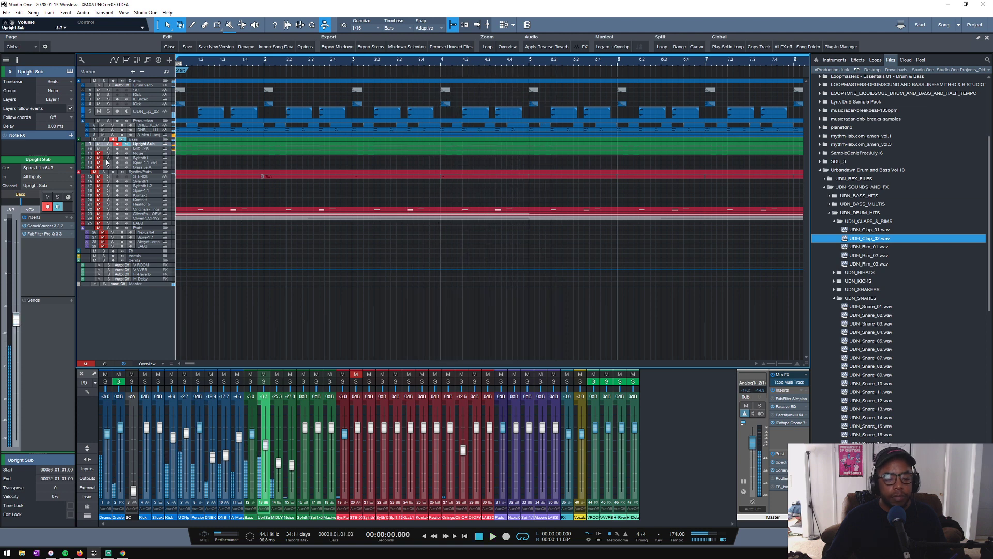
- Lower the threshold of the Master's iZotope Ozone 7 Maximizer to -6.8 dB while the loop plays
left_click(789, 423)
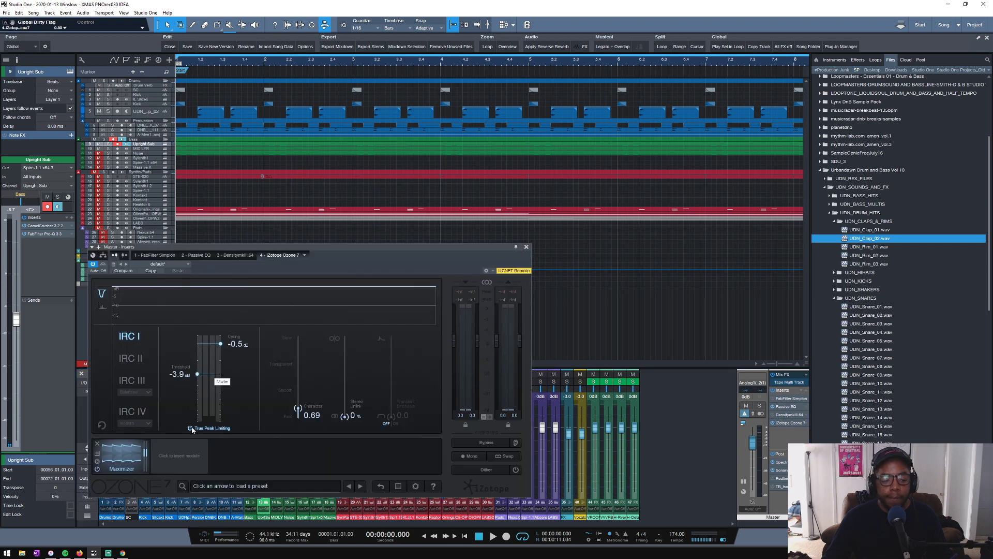
key("space")
scroll(195, 394, "down", 5)
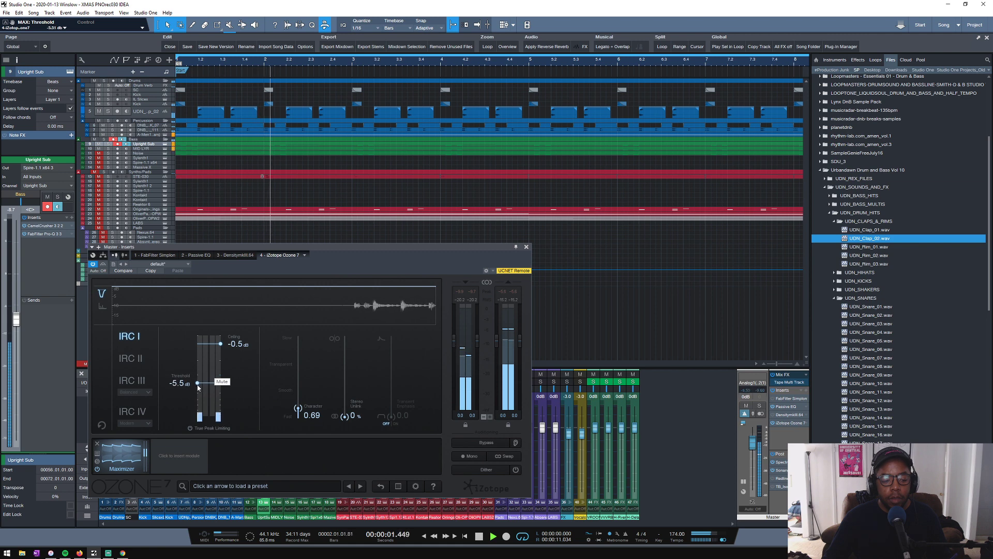
scroll(195, 393, "down", 1)
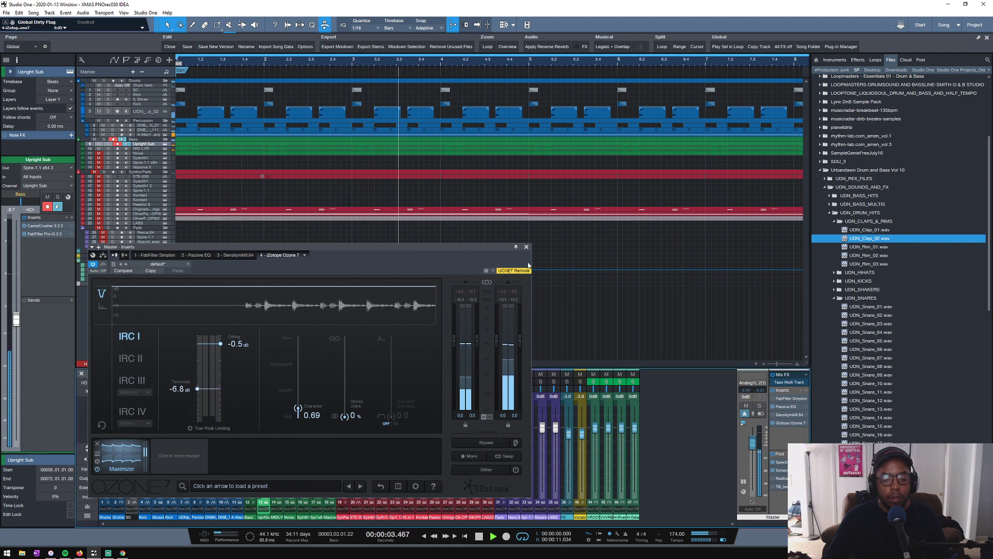
left_click(527, 248)
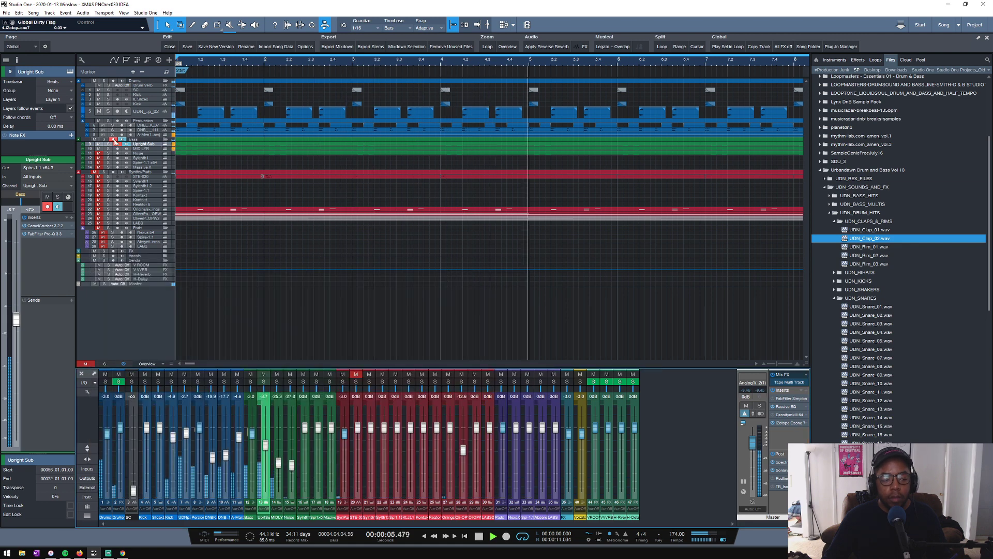
key("space")
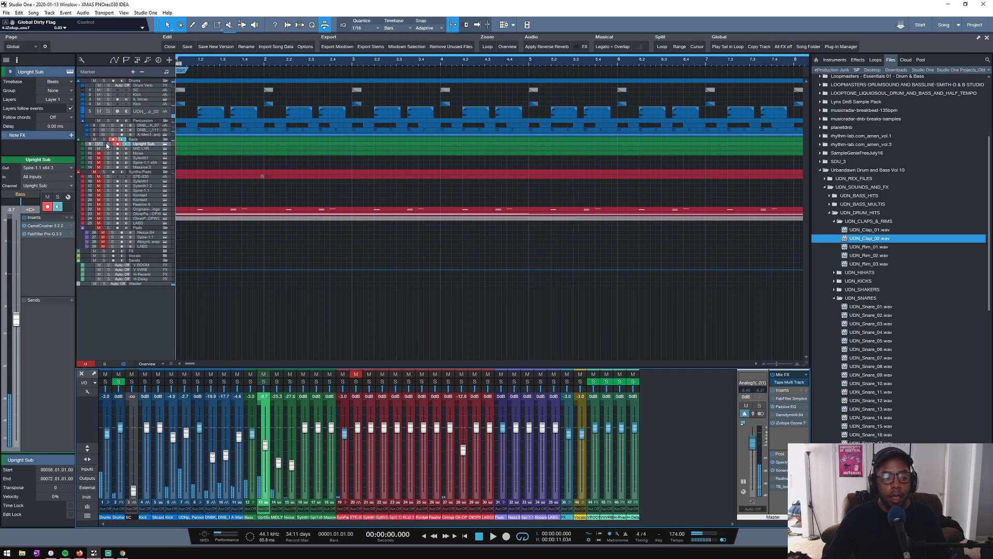
- Solo the Drums folder and the Upright Sub track, enlarge the Upright Sub lane, and play from bar 1
left_click(107, 81)
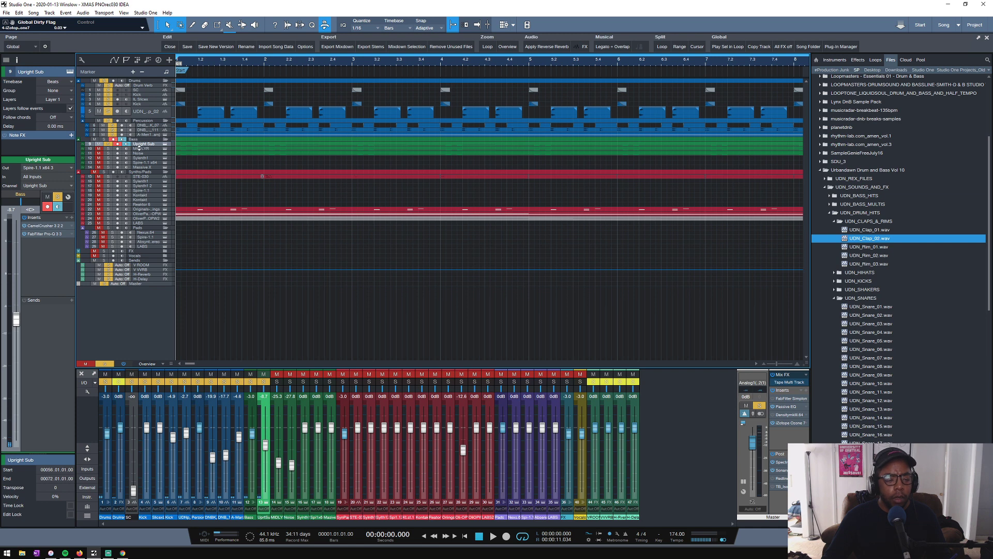
left_click_drag(139, 148, 141, 160)
key("space")
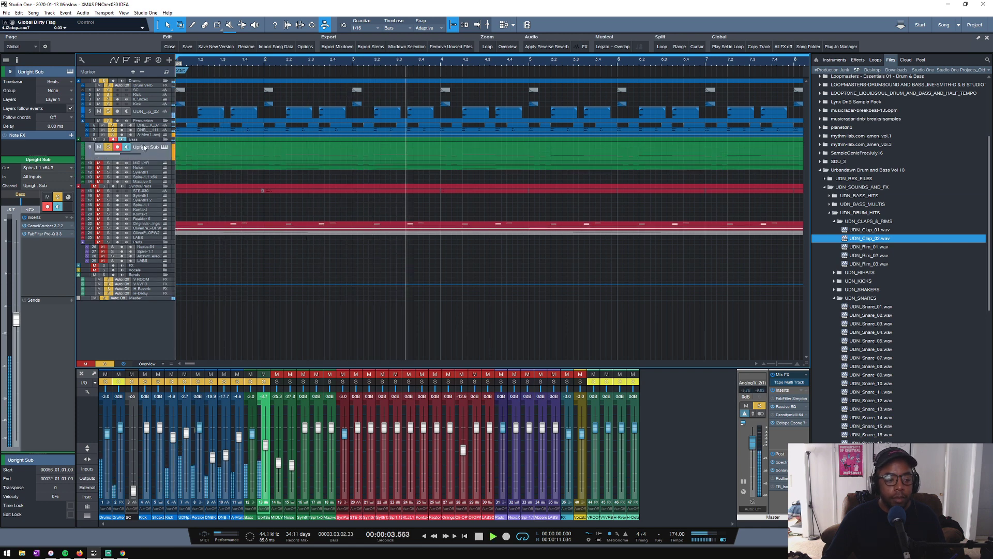
- Try lowering the Kick SC compressor's threshold on the Bass folder to -32.20 dB, and undo the change
left_click(146, 140)
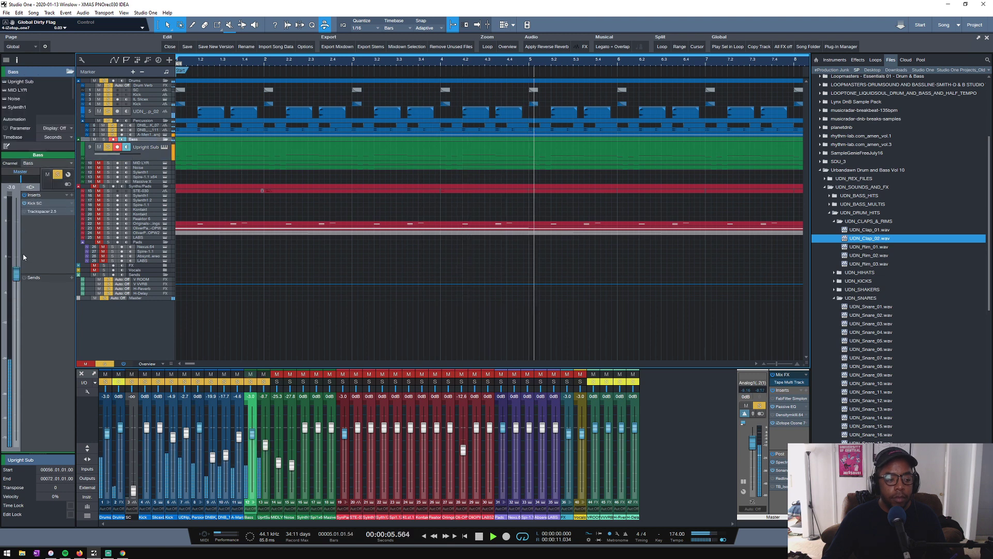
left_click(40, 205)
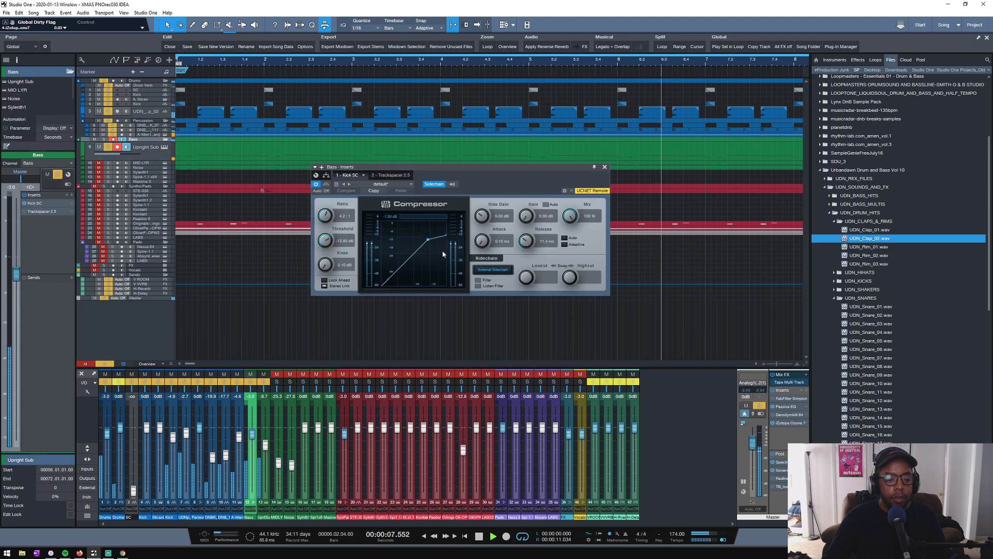
left_click_drag(341, 244, 325, 265)
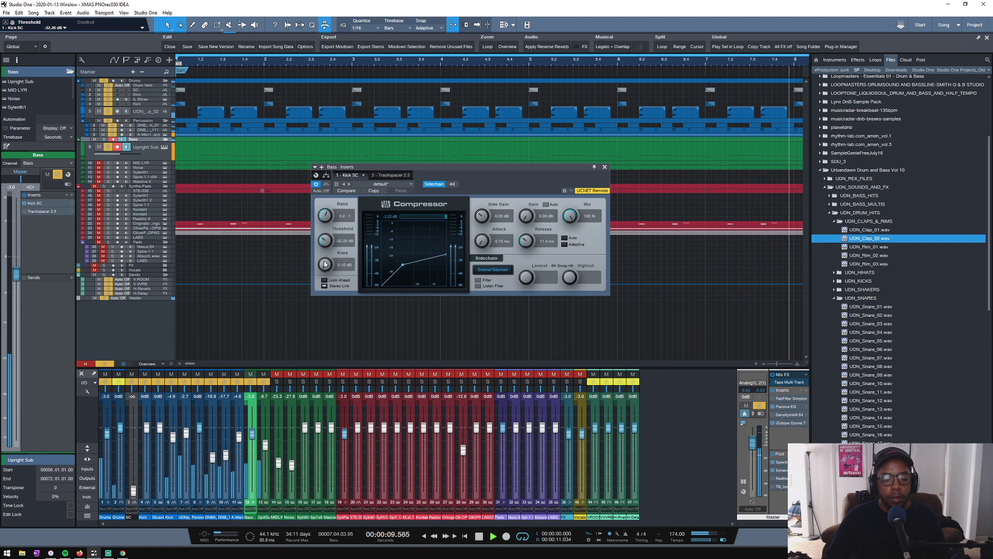
key("ctrl+z")
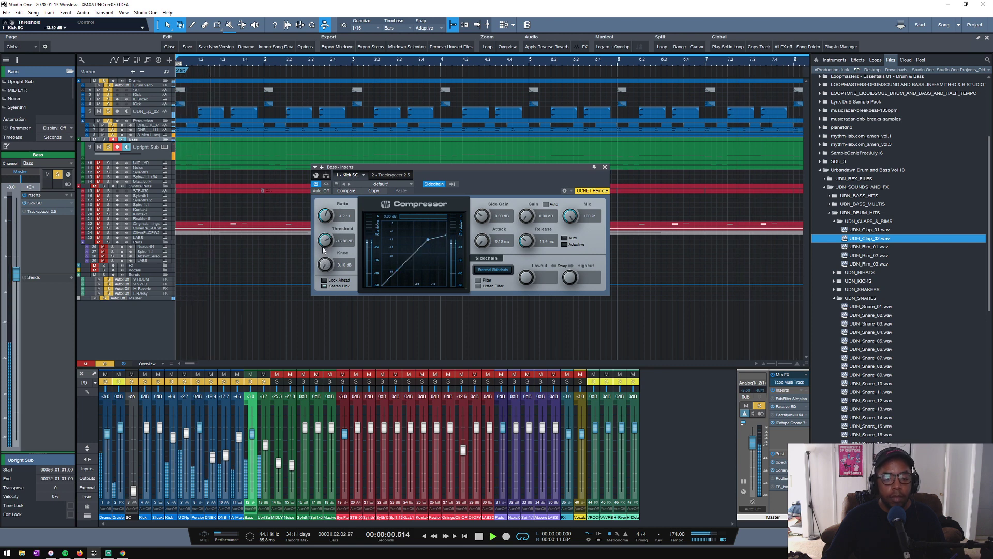
- Enlarge the Kick track lane and add a bell dip and a low-shelf cut in its last FabFilter Pro-Q 3
left_click_drag(147, 107, 145, 139)
left_click(152, 129)
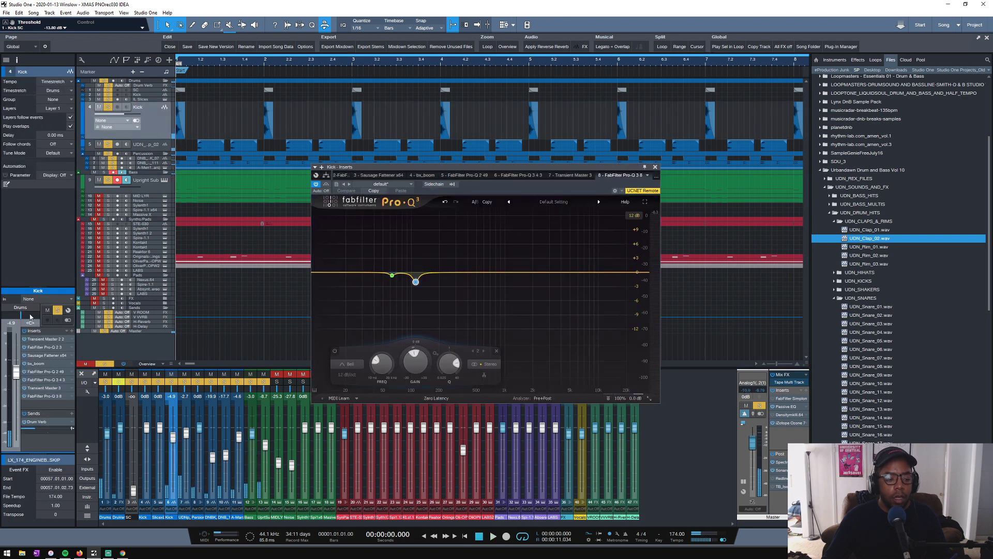
key("space")
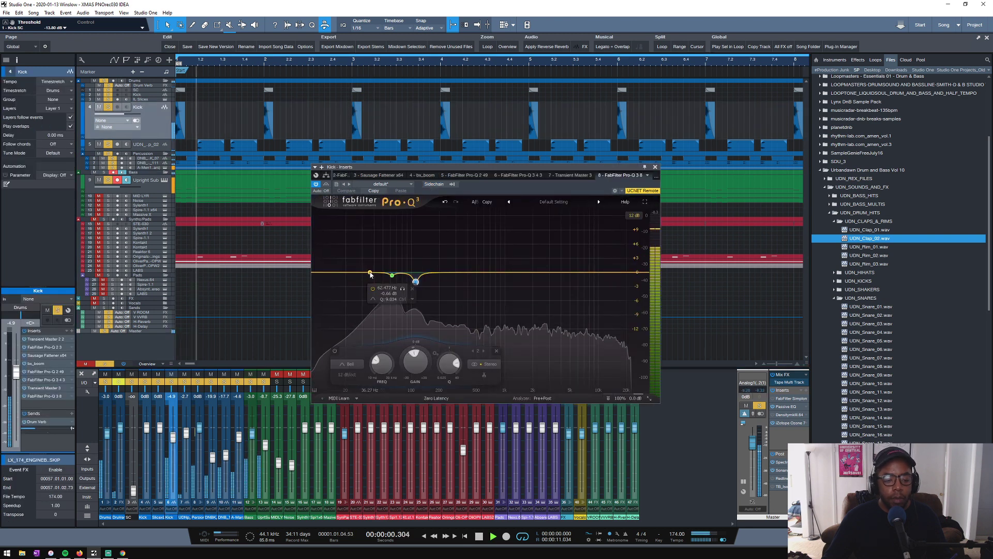
left_click_drag(367, 275, 418, 279)
left_click_drag(316, 274, 341, 279)
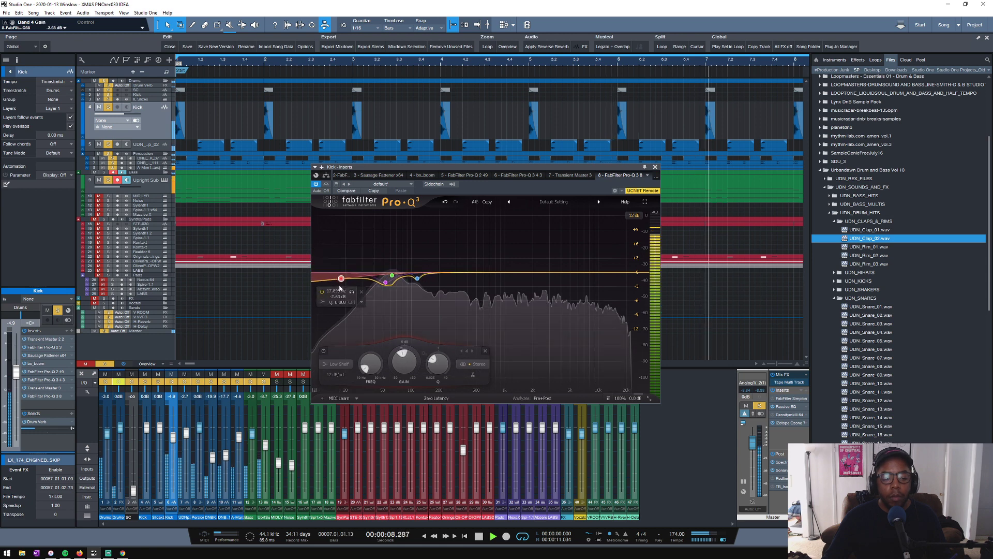
- Switch from the Kick EQ to the Upright Sub and raise its fader to -8.4 dB while the loop plays
left_click(656, 166)
left_click(138, 180)
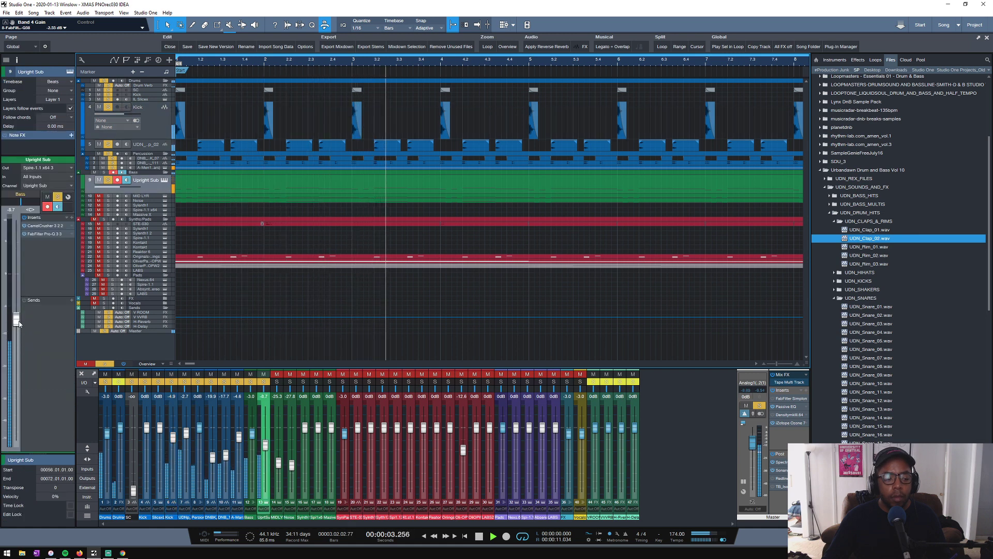
left_click_drag(16, 322, 16, 319)
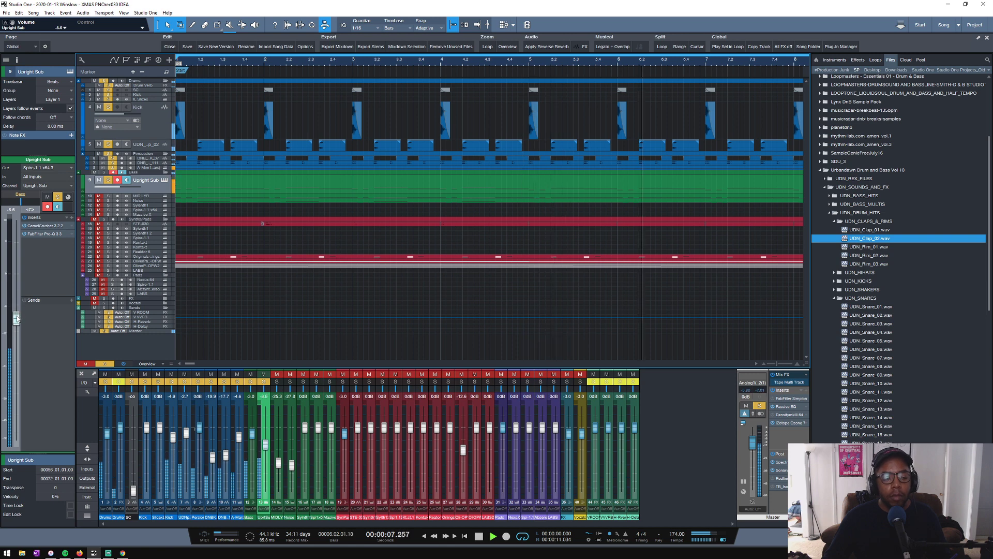
left_click(164, 180)
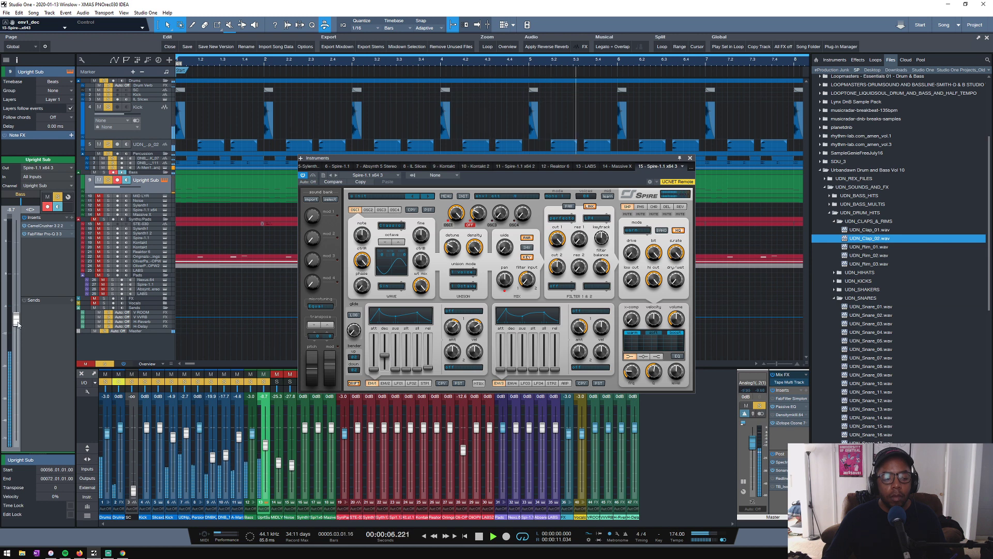
left_click_drag(18, 324, 18, 321)
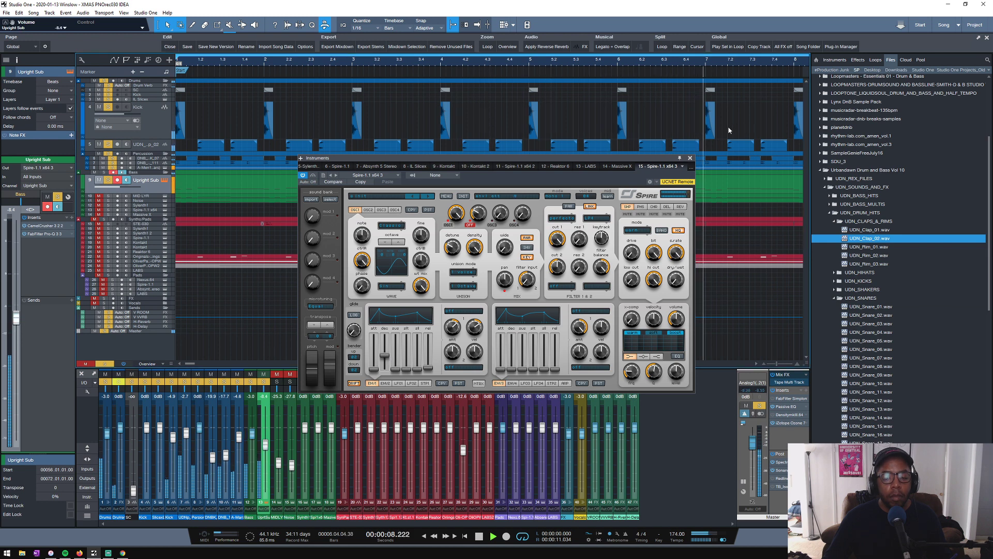
left_click(690, 159)
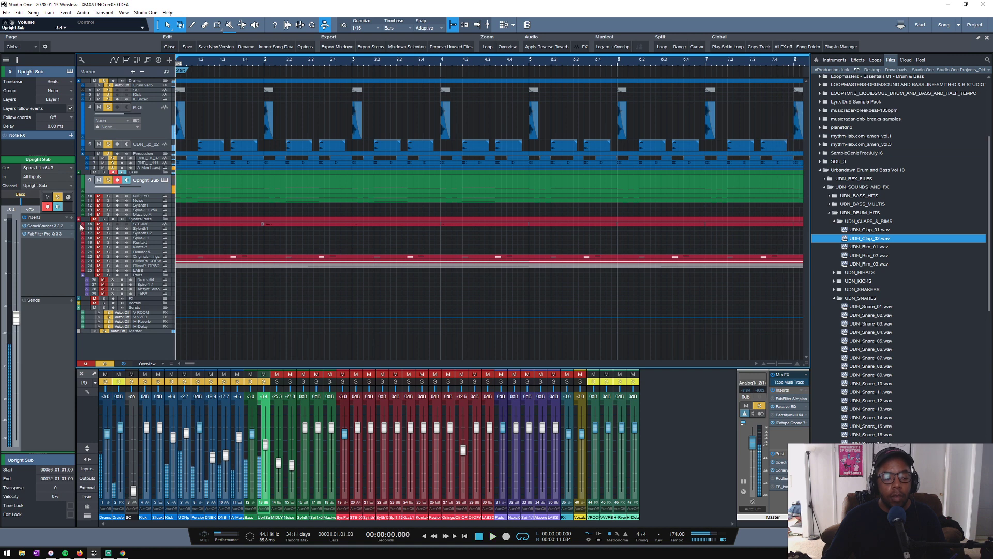
- Raise the low-cut band in the Upright Sub's FabFilter Pro-Q 3 to about 32 Hz while the loop plays
double_click(43, 235)
key("space")
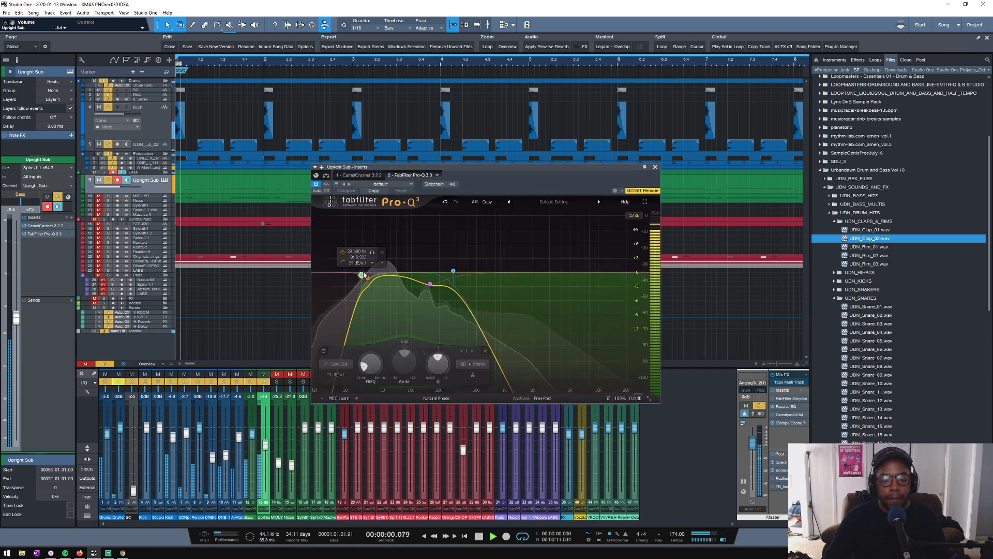
left_click_drag(363, 276, 366, 282)
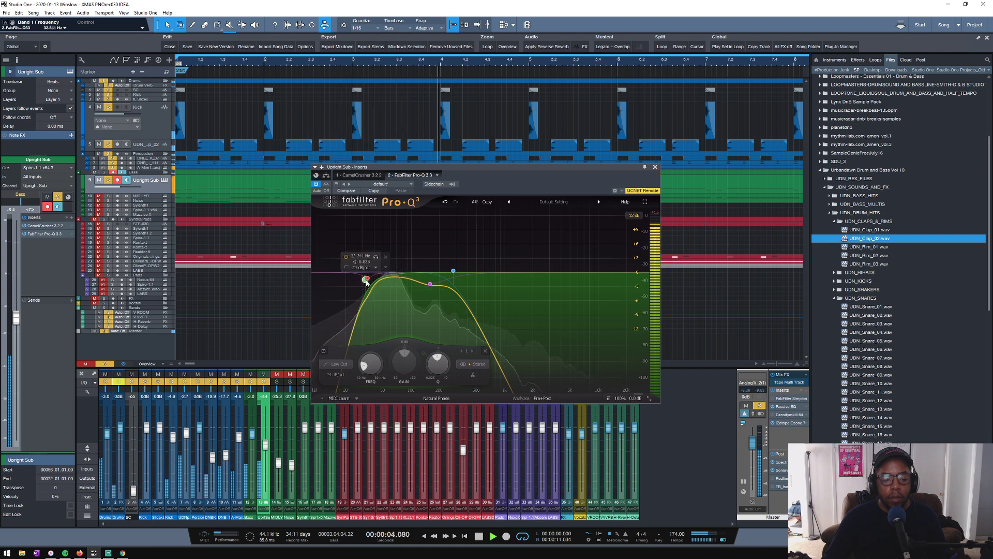
left_click(655, 167)
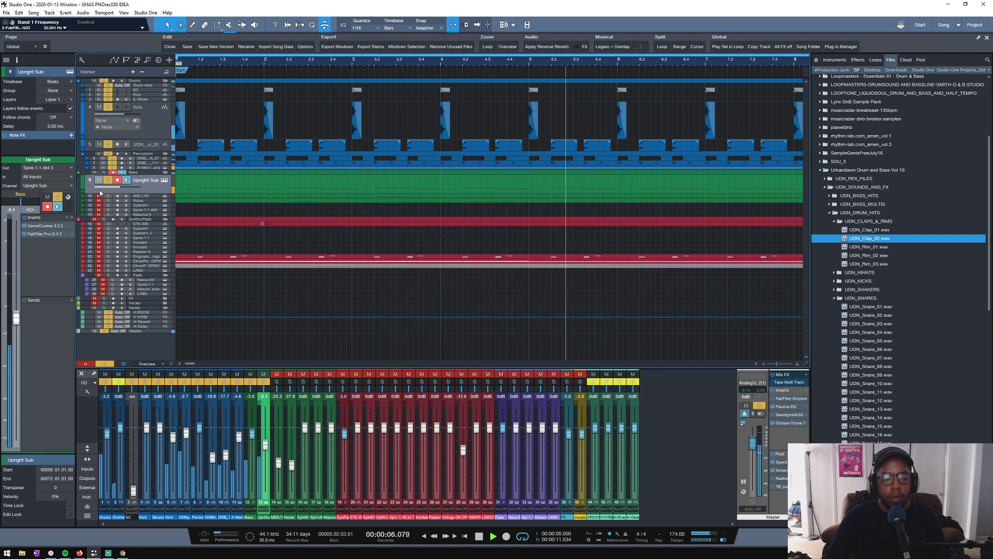
- Lower the Upright Sub's fader to -9.2 dB and restart playback from bar 1
left_click_drag(16, 320, 18, 323)
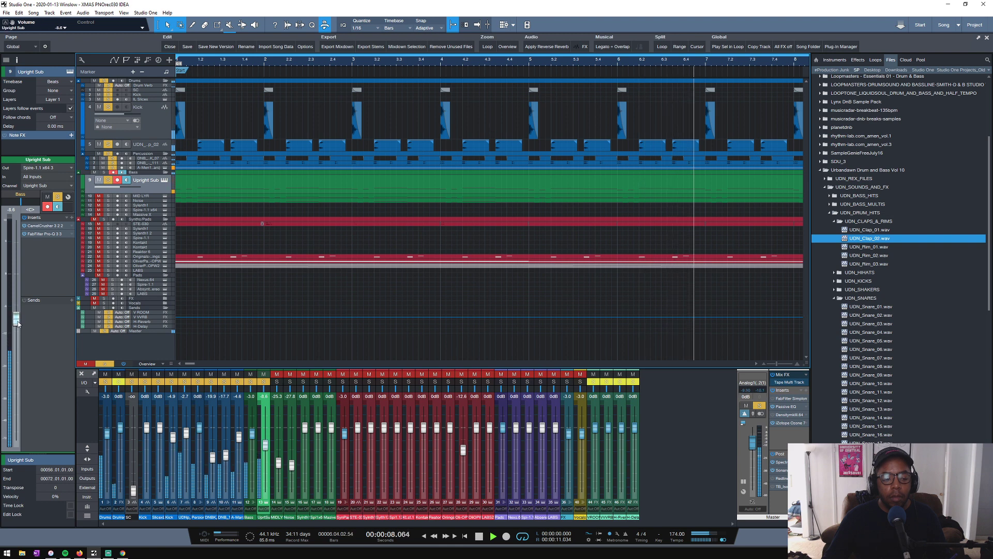
key("space")
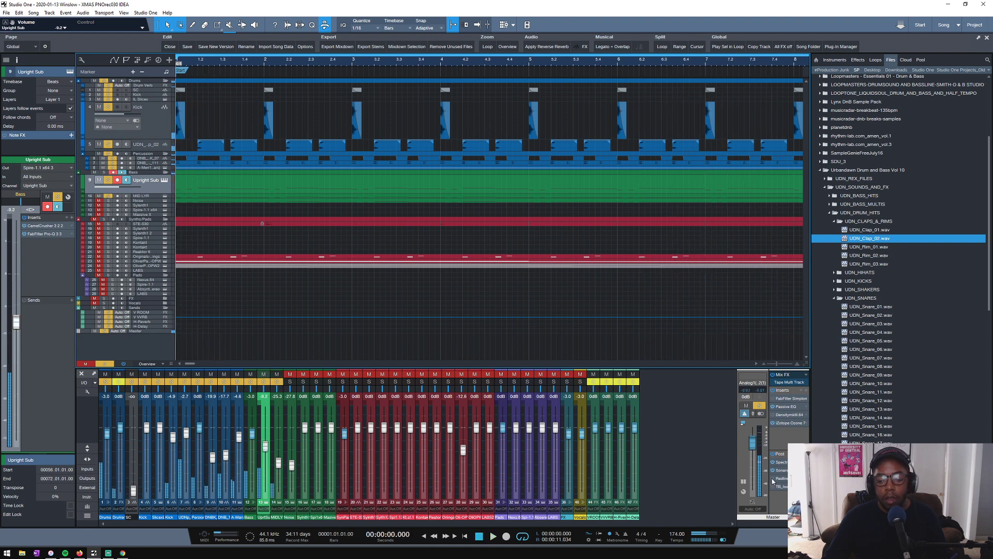
key("space")
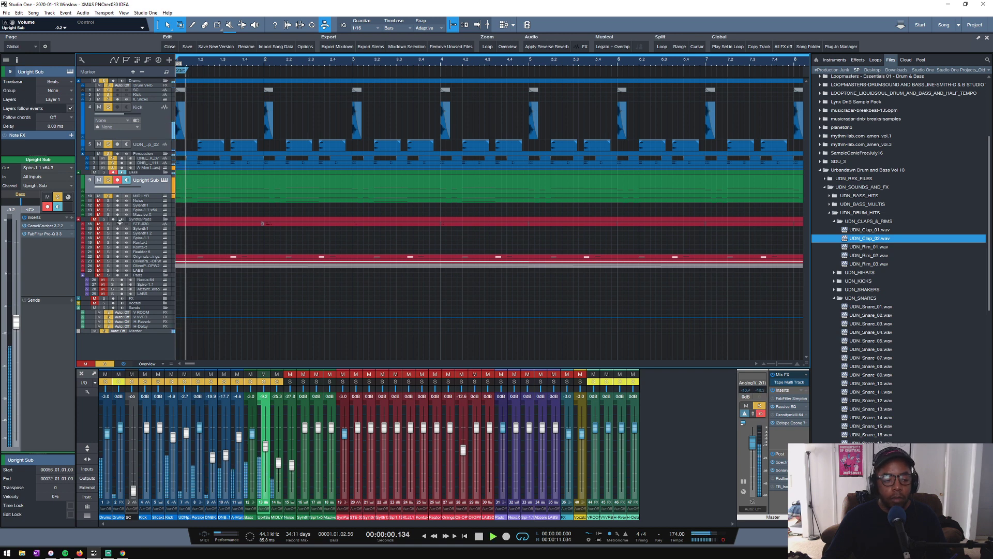
- Lower the Percussion folder's fader to -0.6 dB during playback
left_click(147, 143)
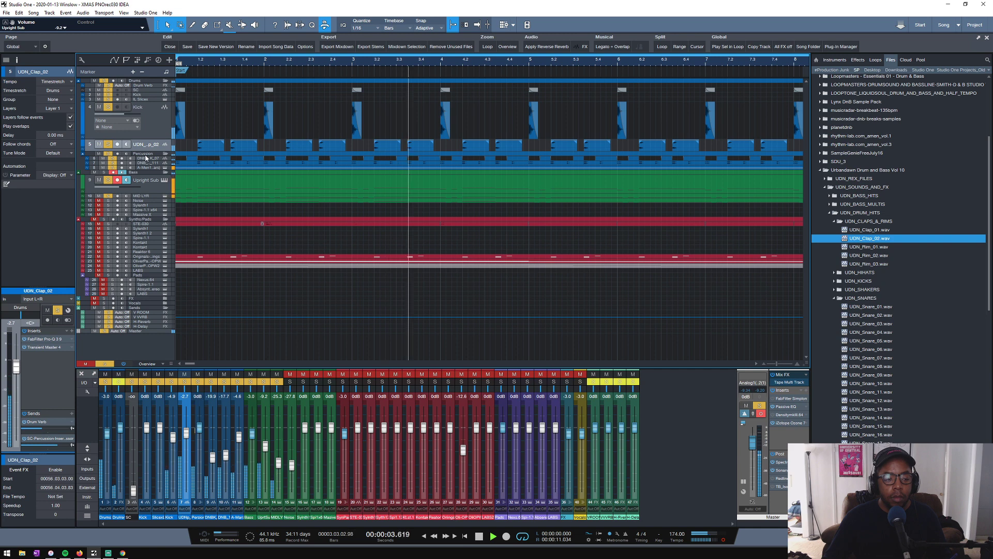
left_click(145, 154)
left_click_drag(17, 223, 19, 266)
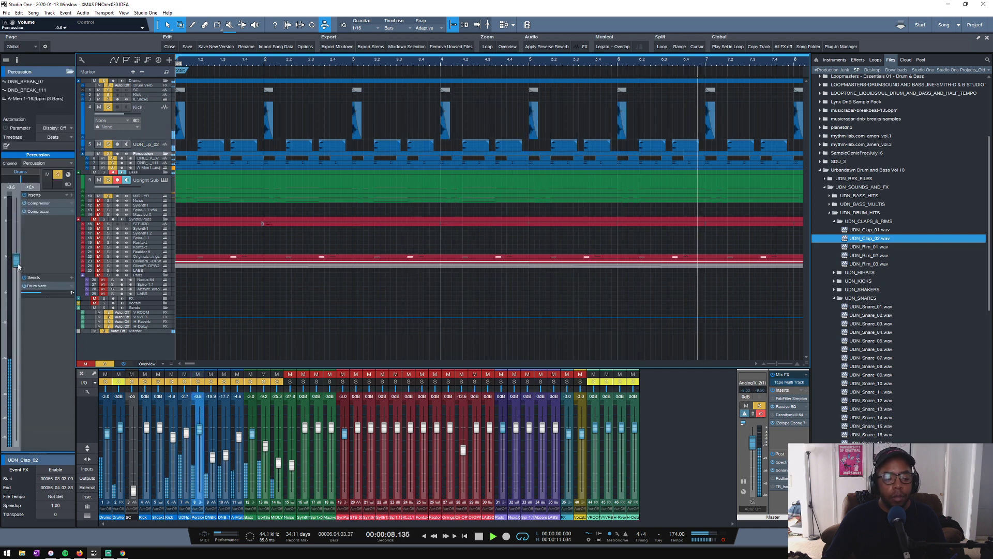
- Inspect MID LYR's Sylenth1, then add the Noise layer to the soloed tracks and try its fader during playback
left_click(146, 196)
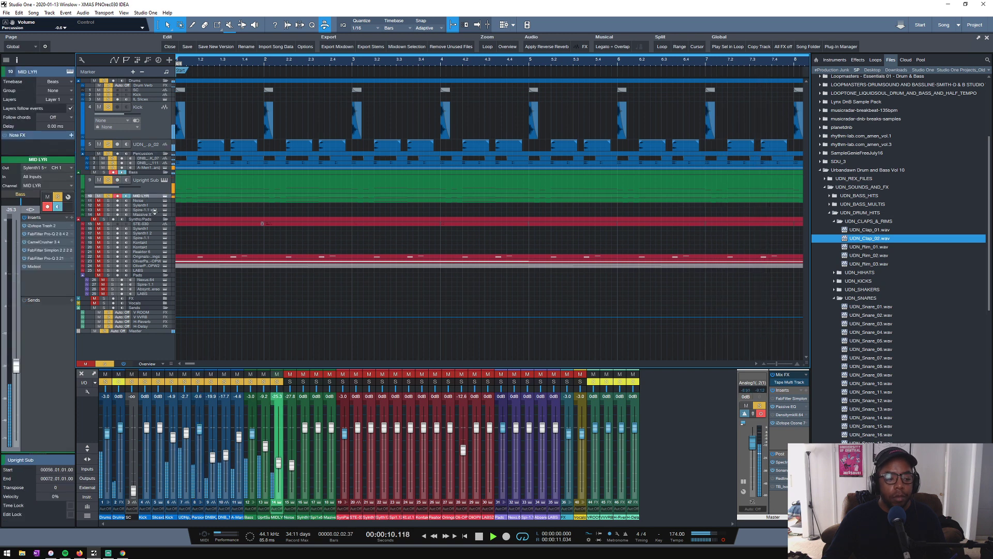
left_click(165, 197)
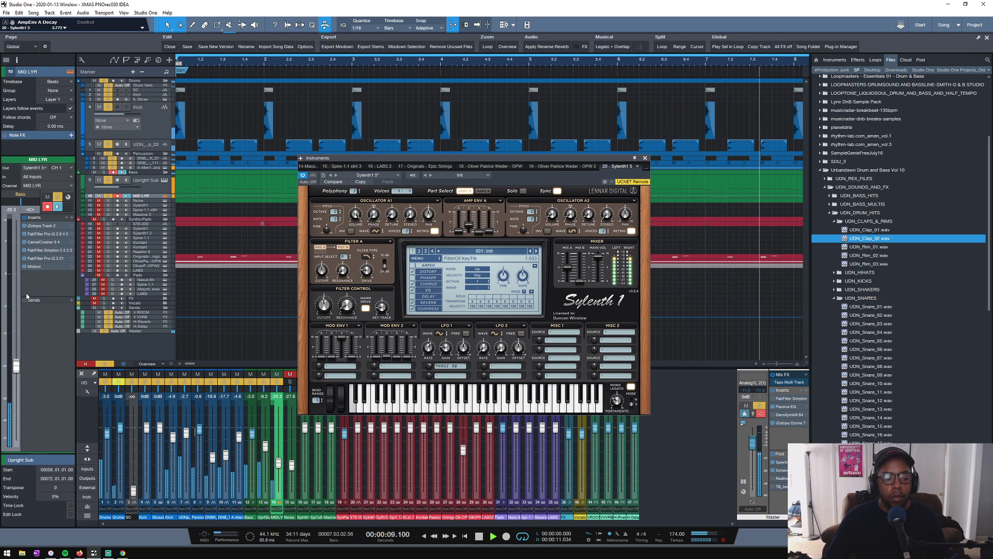
left_click(108, 200)
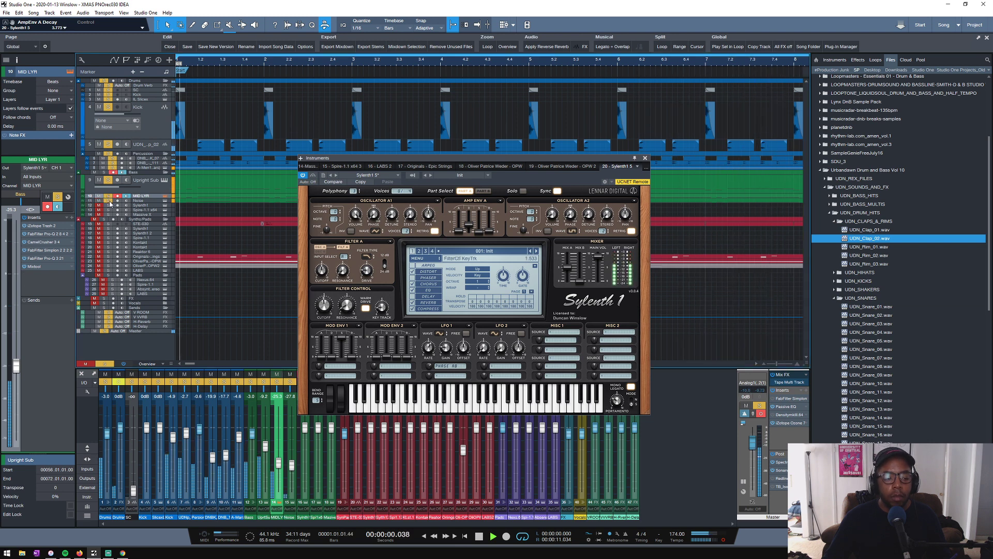
left_click(139, 201)
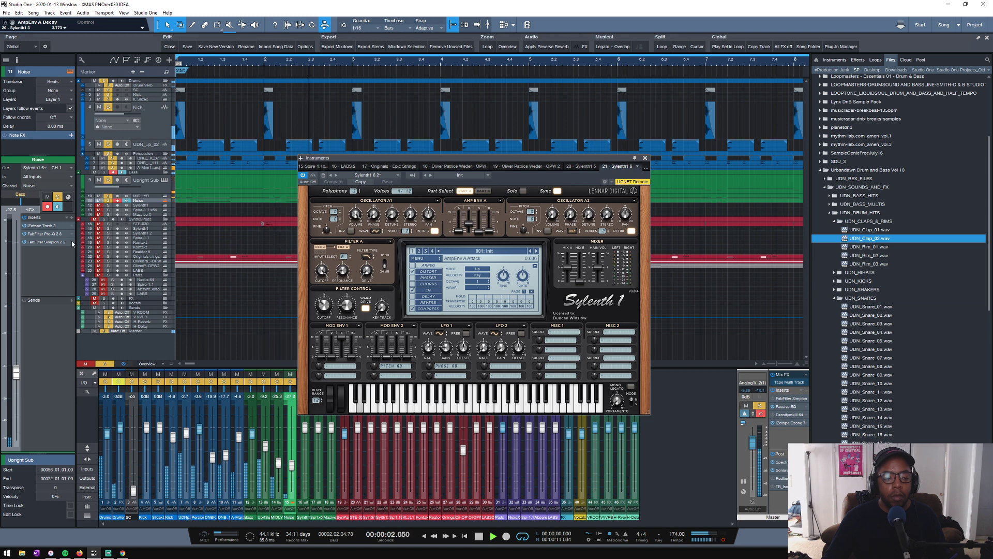
left_click_drag(16, 378, 17, 355)
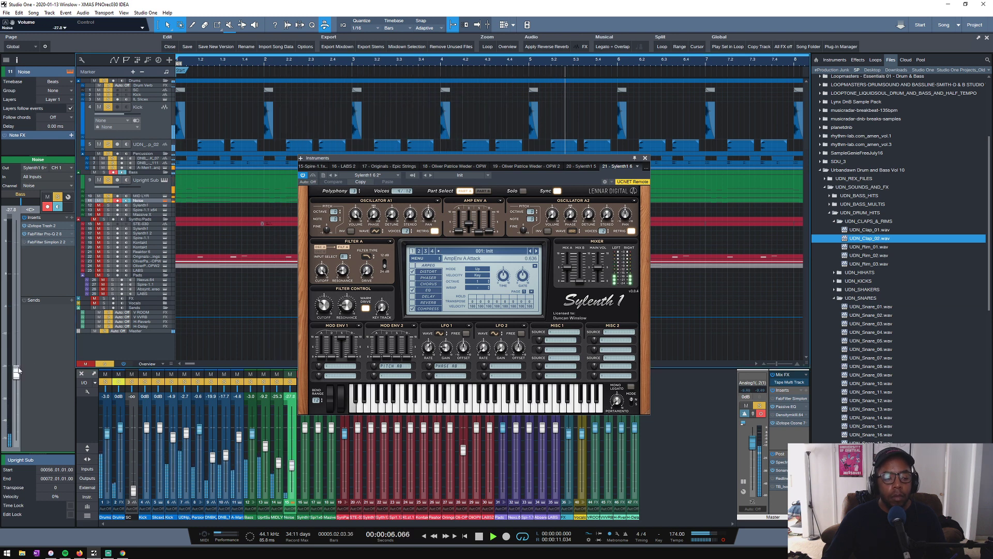
key("space")
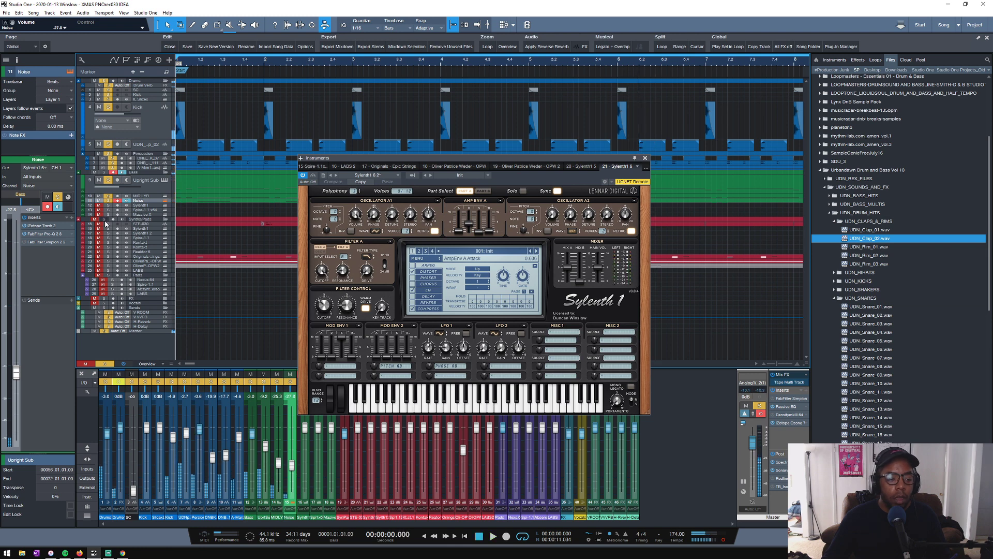
- Bring the STE-030 synth track into the soloed mix, close the Sylenth1 window, and zoom in on the timeline
left_click(142, 224)
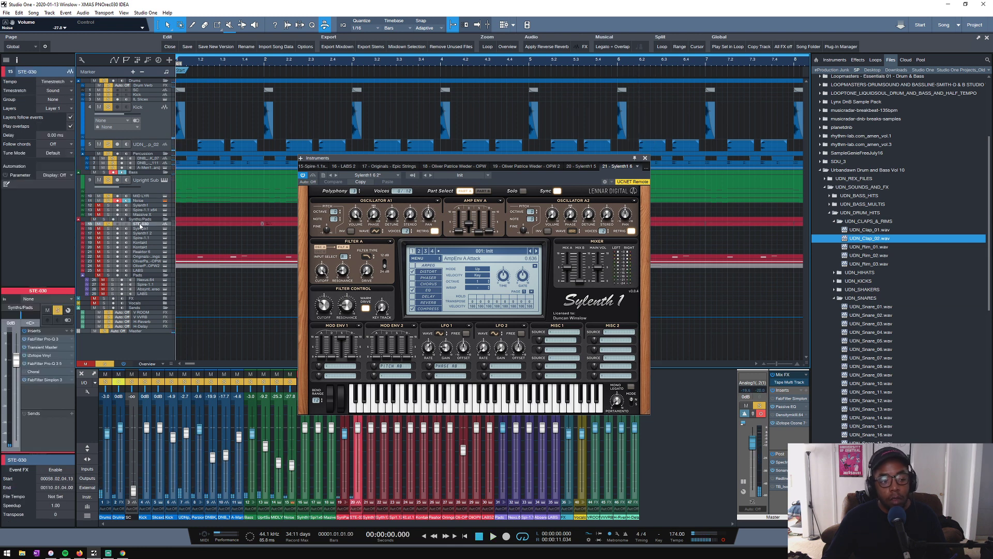
left_click(645, 158)
key("space")
key("e")
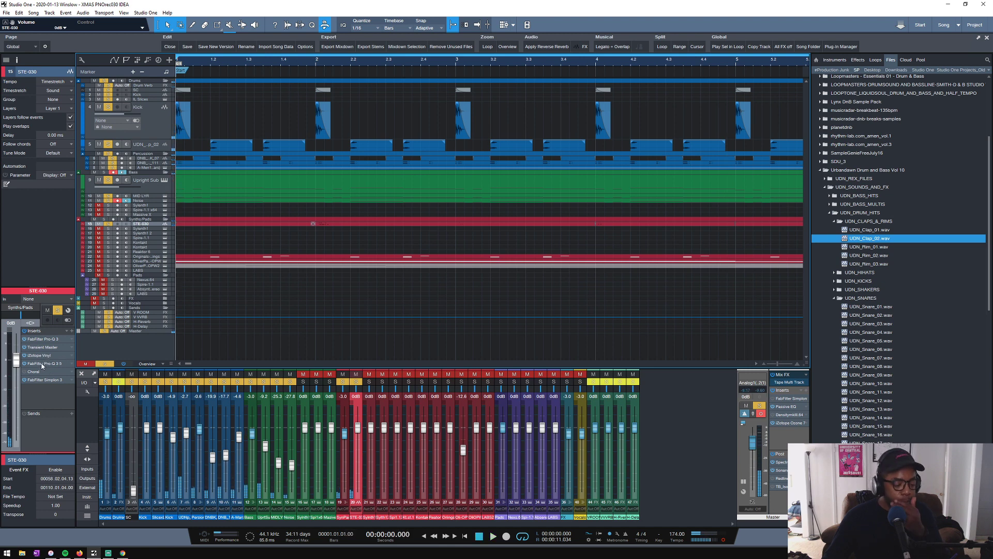
- Add shallow bell dips at about 463 Hz and at a lower frequency in STE-030's second FabFilter Pro-Q 3
key("space")
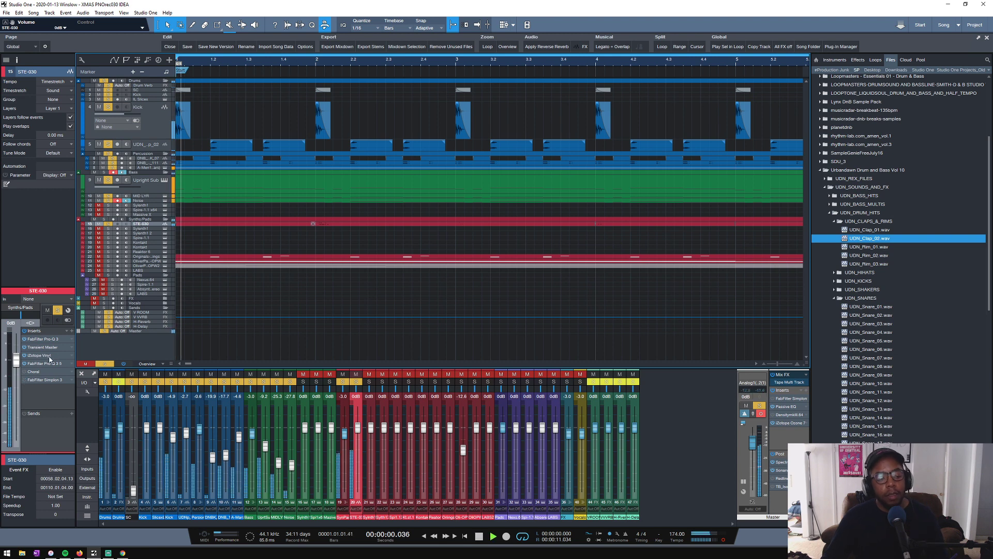
left_click(44, 363)
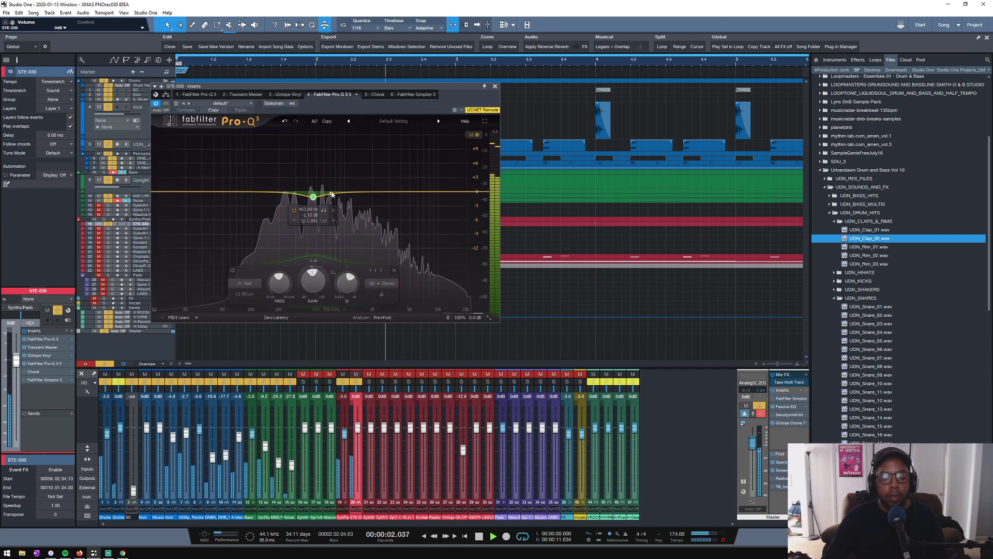
mouse_move(310, 190)
left_mouse_down()
mouse_move(322, 155)
mouse_move(339, 143)
mouse_move(337, 196)
mouse_move(303, 163)
mouse_move(320, 168)
mouse_move(325, 139)
mouse_move(332, 175)
mouse_move(317, 203)
mouse_move(287, 157)
mouse_move(285, 208)
mouse_move(314, 201)
left_mouse_up()
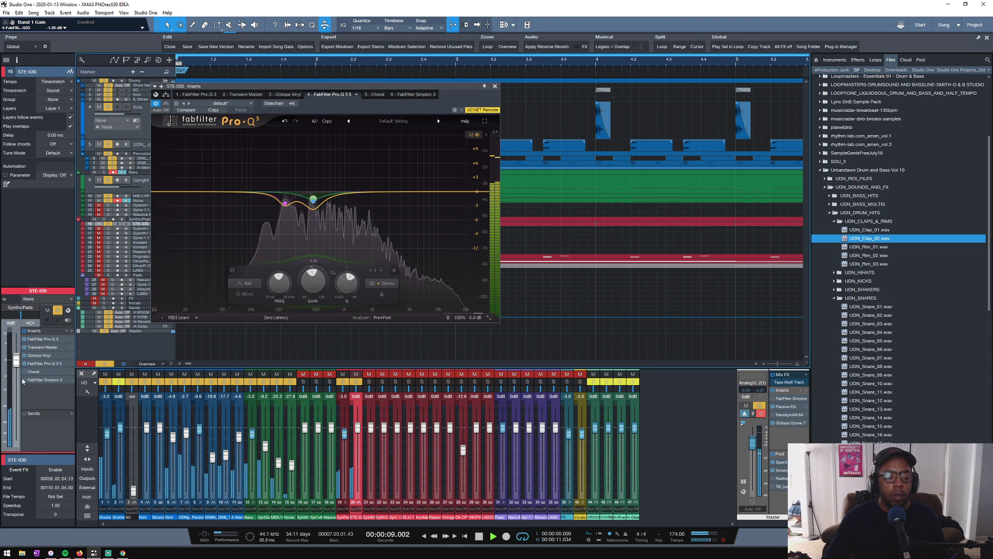
left_click(495, 87)
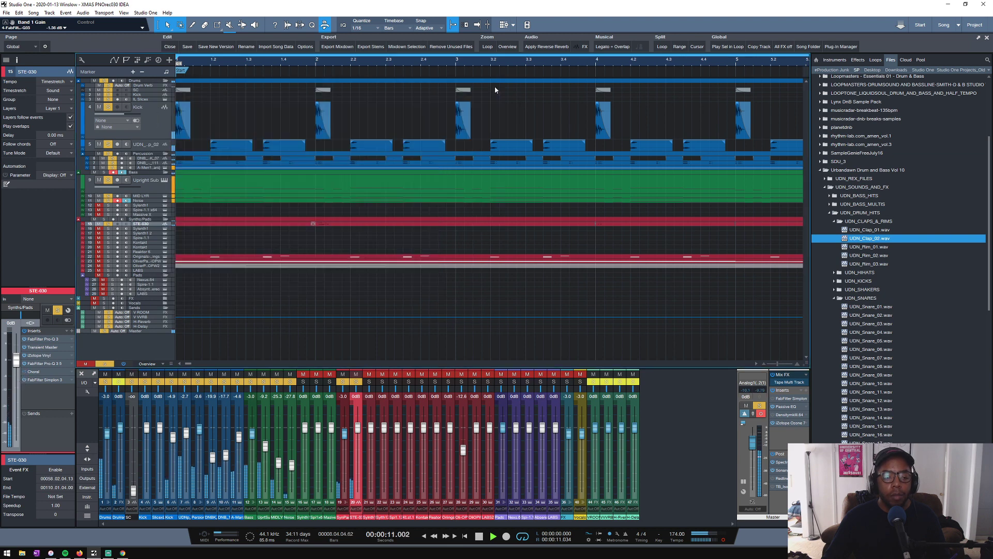
key("space")
- Add Sausage Fattener at the end of STE-030's insert chain and raise its Fatness slightly while auditioning the loop
left_click(72, 331)
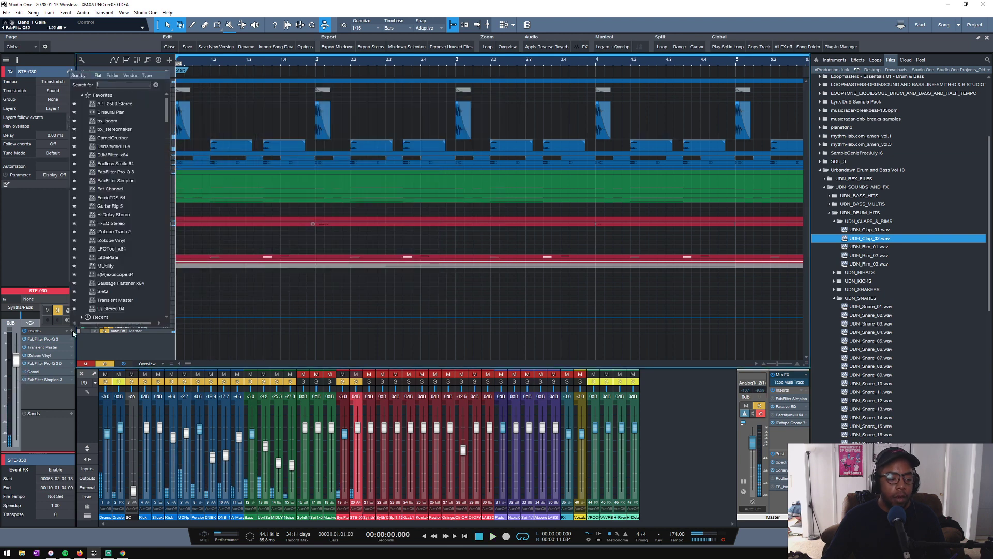
left_click(113, 279)
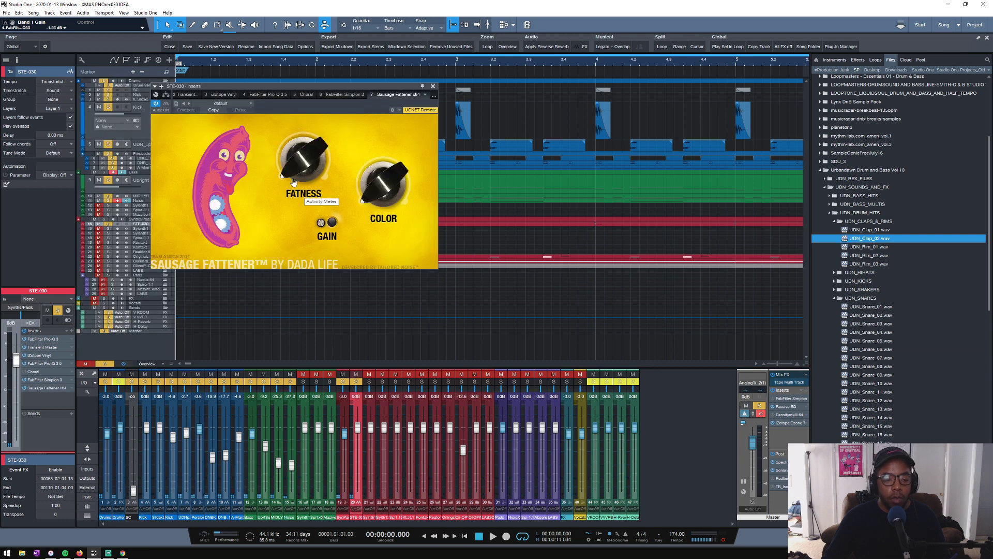
mouse_move(294, 182)
left_mouse_down()
mouse_move(307, 76)
mouse_move(292, 150)
mouse_move(274, 180)
left_mouse_up()
key("space")
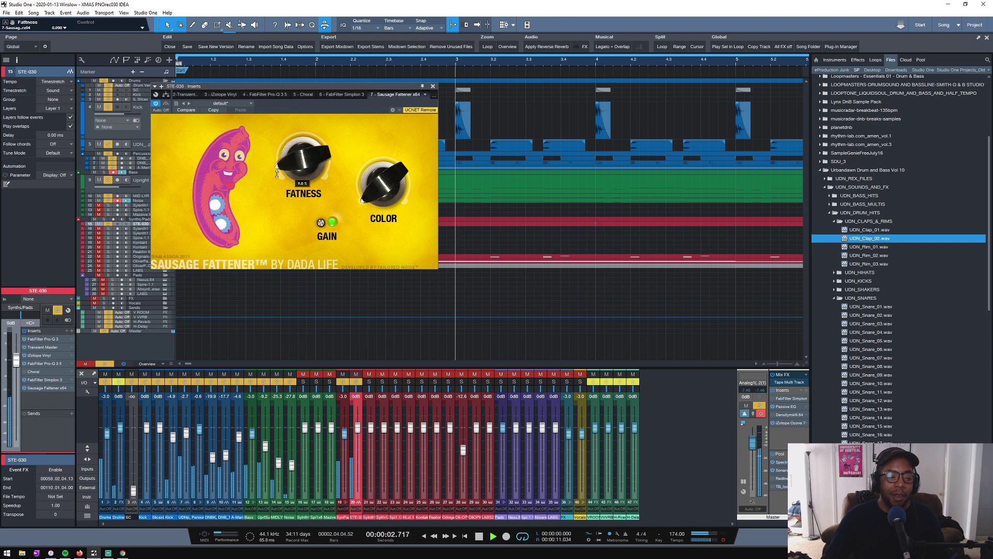
left_click(433, 86)
key("space")
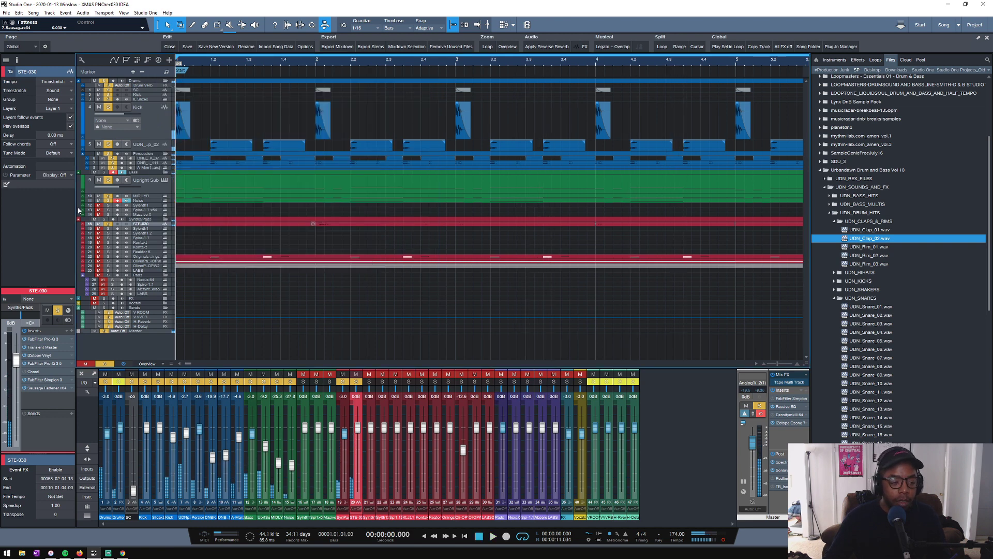
- Unmute the Sylenth1, Spire and Massive X bass tracks below Noise, and play the loop with a closer timeline view
left_click_drag(100, 206, 99, 215)
key("space")
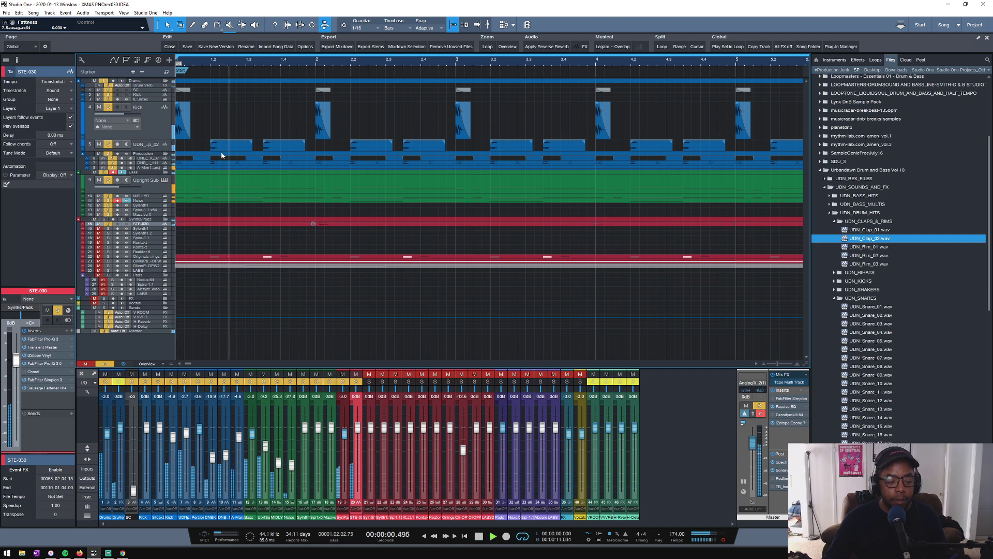
left_click_drag(203, 63, 383, 74)
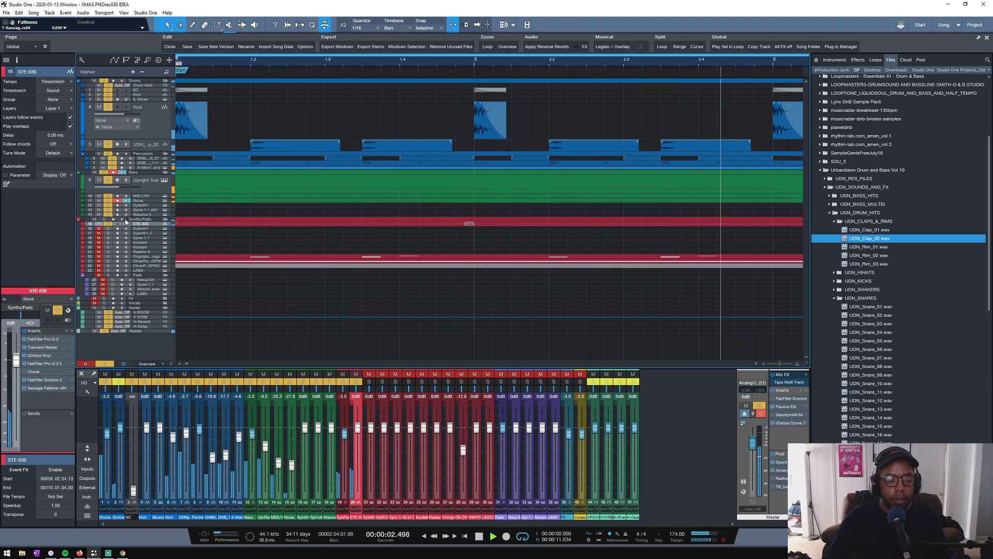
- Lower the Dynamics of the Strings: Pizzicato preset in the Originals - Epic Strings instrument
left_click(145, 258)
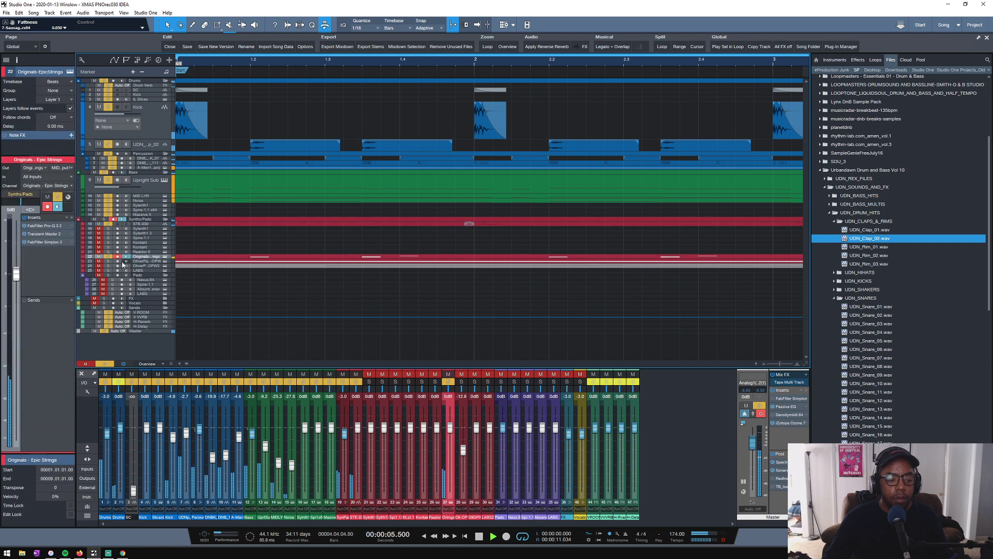
left_click(165, 256)
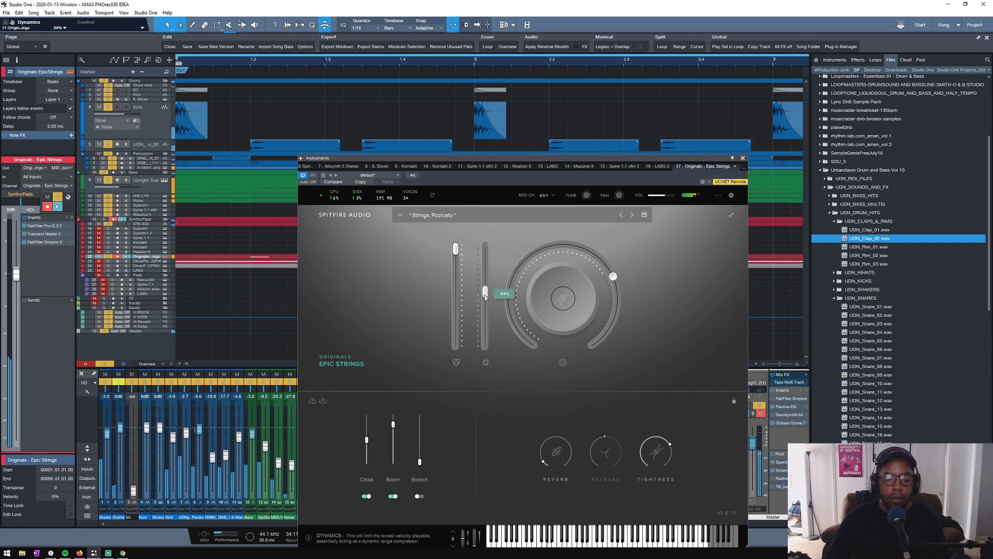
left_click_drag(486, 310, 486, 313)
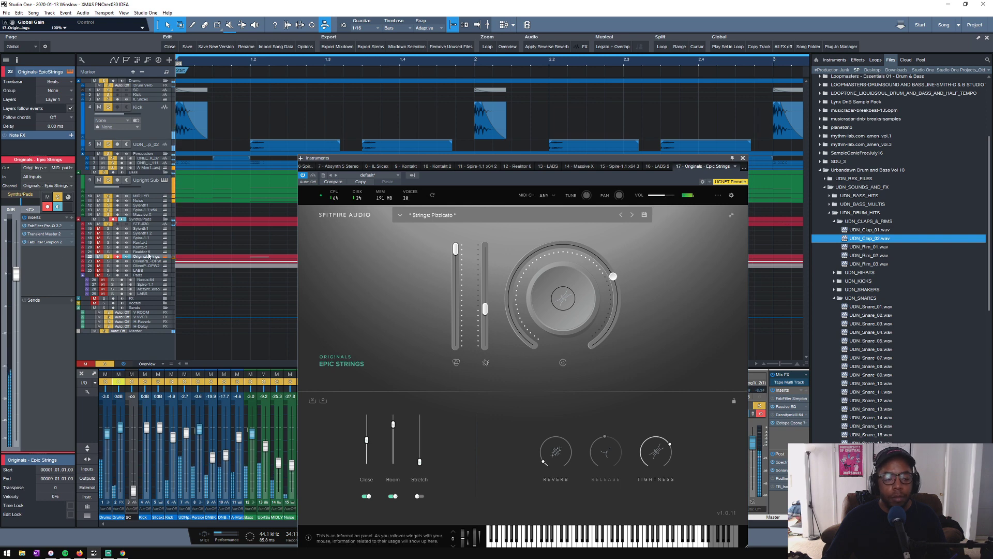
left_click(743, 160)
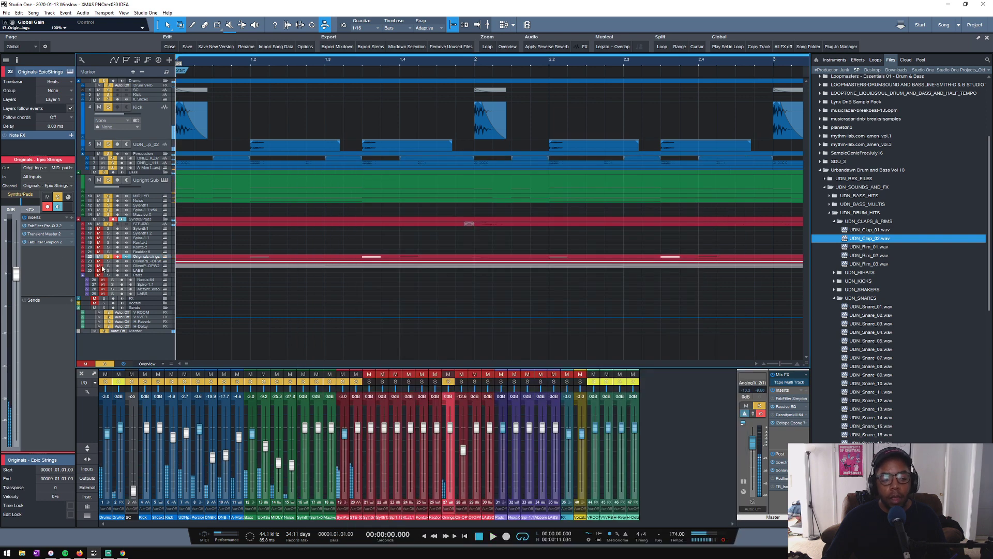
- Lower the OPW instrument track's volume to -8.3 dB while playing the loop
key("space")
left_click(142, 260)
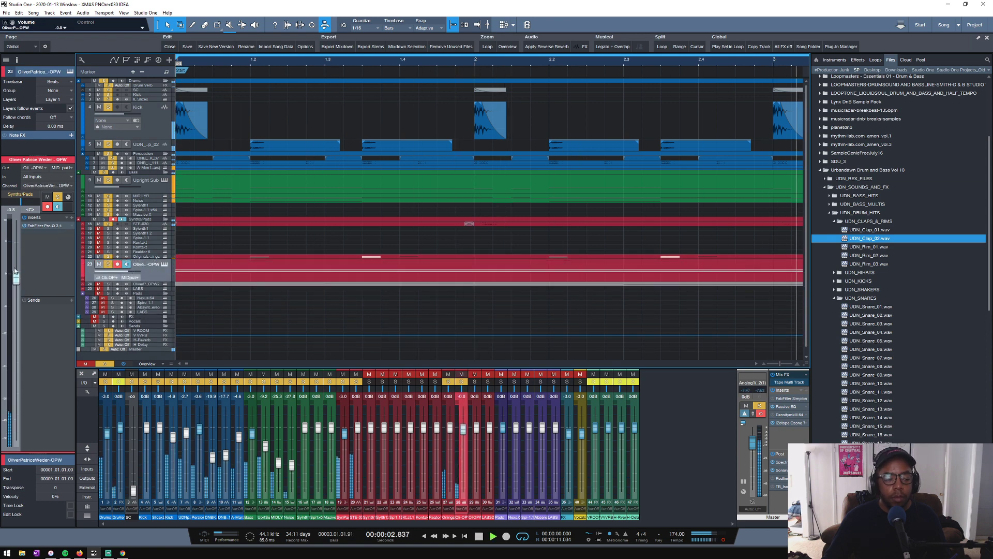
left_click_drag(16, 332, 19, 280)
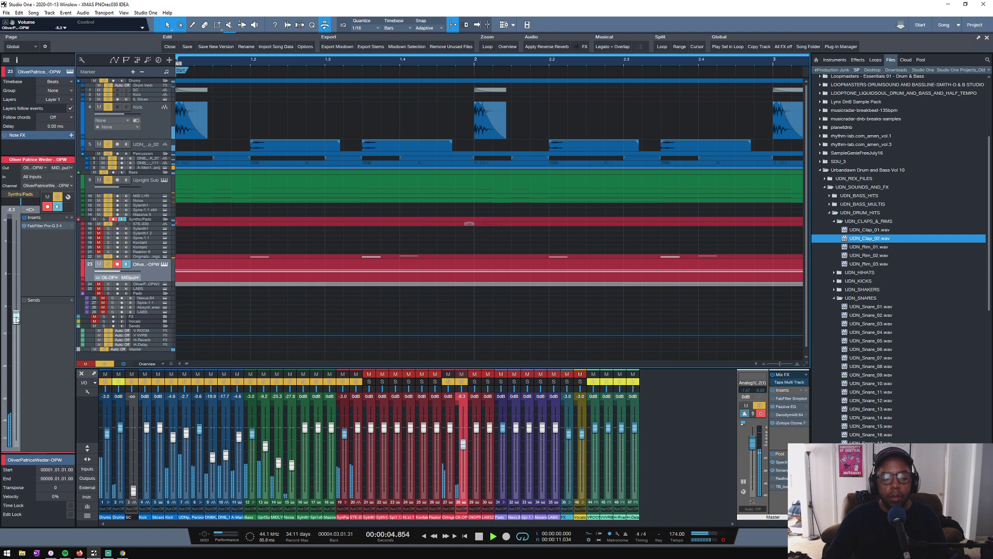
- Copy FabFilter Simplon 2 from the Epic Strings channel to the OPW track and set its Filter 1 frequency to about 1.9 kHz
left_click(143, 257)
left_click_drag(45, 241, 149, 271)
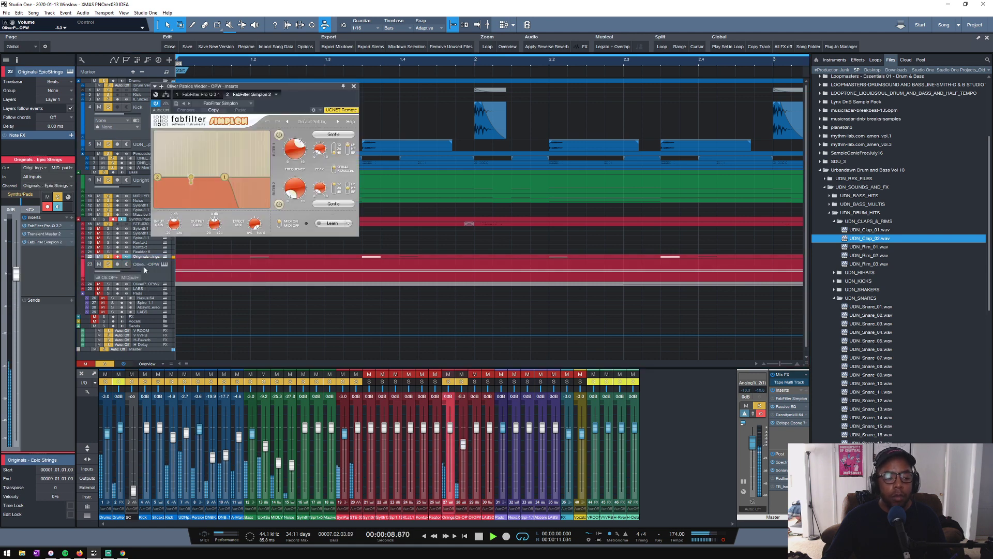
left_click_drag(293, 147, 314, 150)
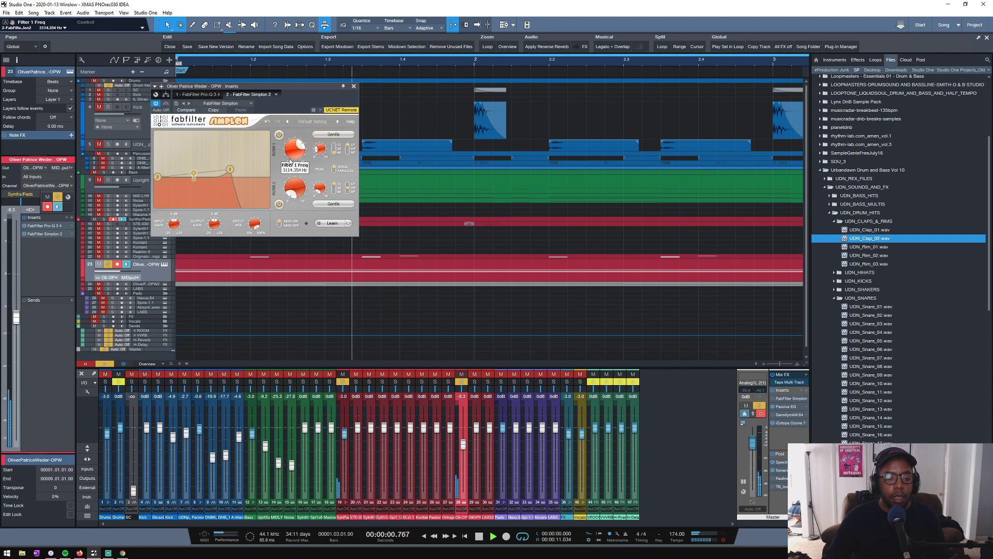
left_click_drag(302, 150, 301, 155)
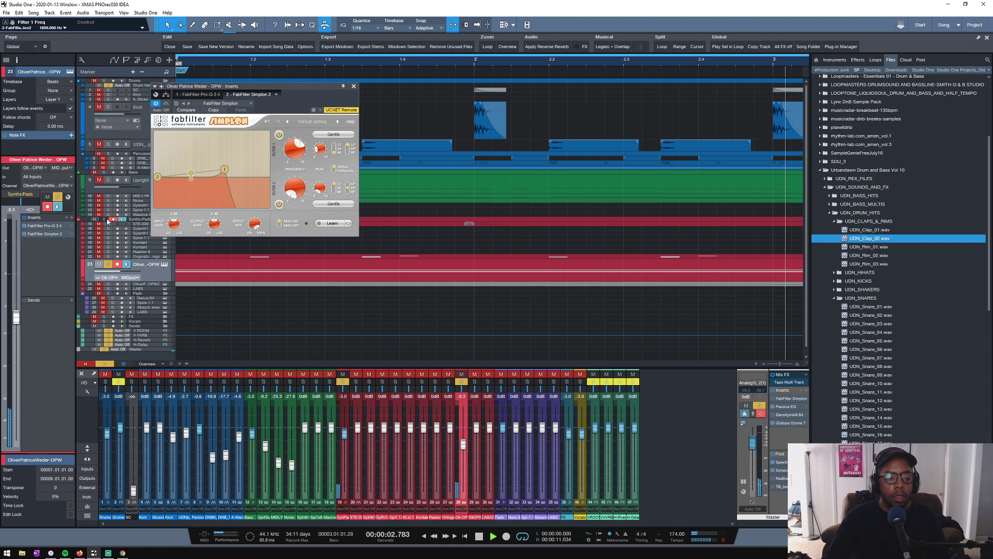
- Clear all solos and mutes so every track is active, and close the OPW track's Simplon window
left_click(108, 220)
left_click(102, 364)
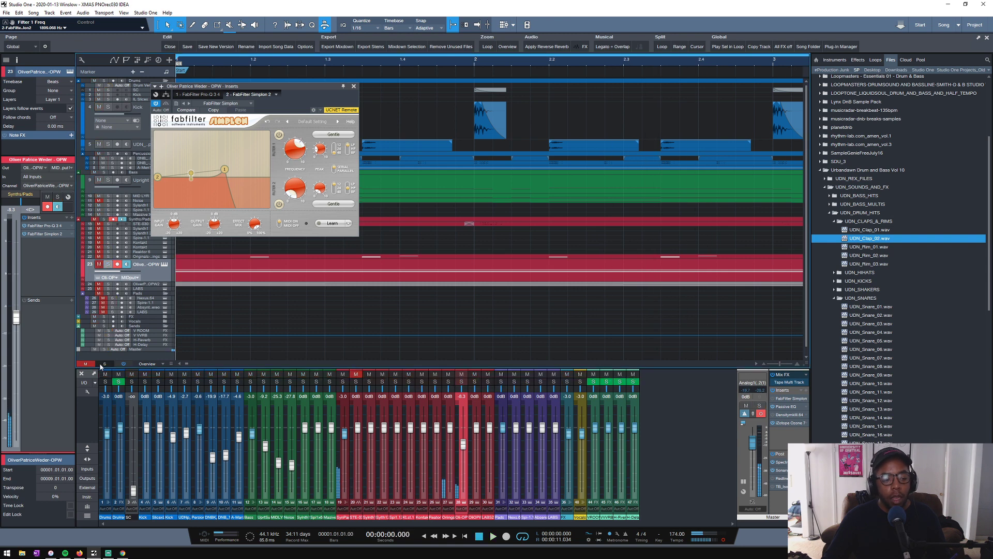
left_click(353, 87)
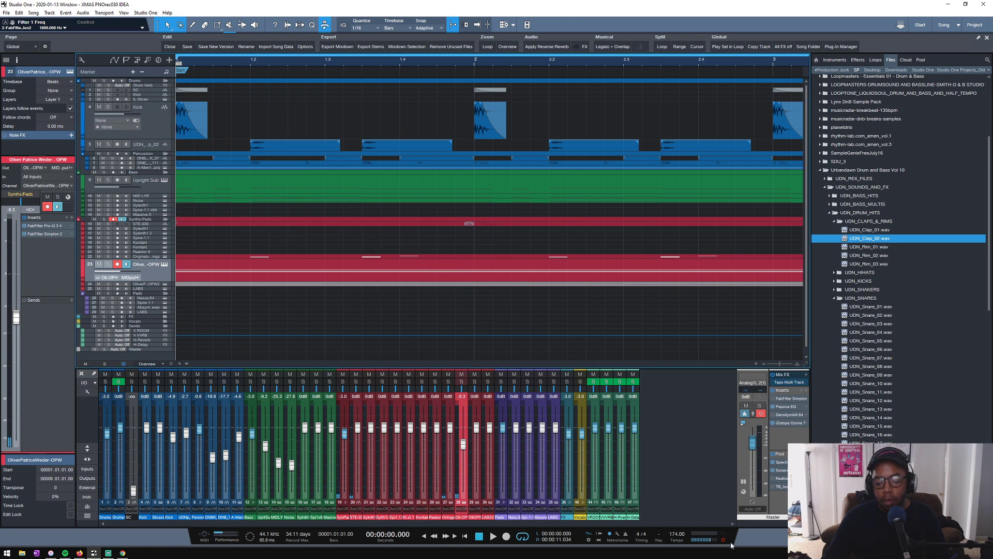
- Play the full loop mix and examine the arrangement from the opening loop through the sections further along the timeline
key("space")
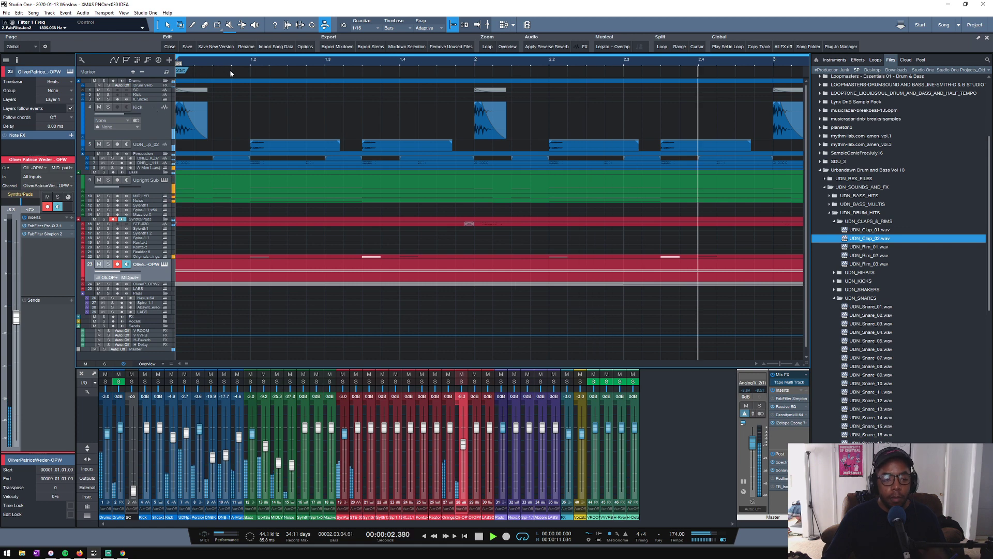
left_click(504, 46)
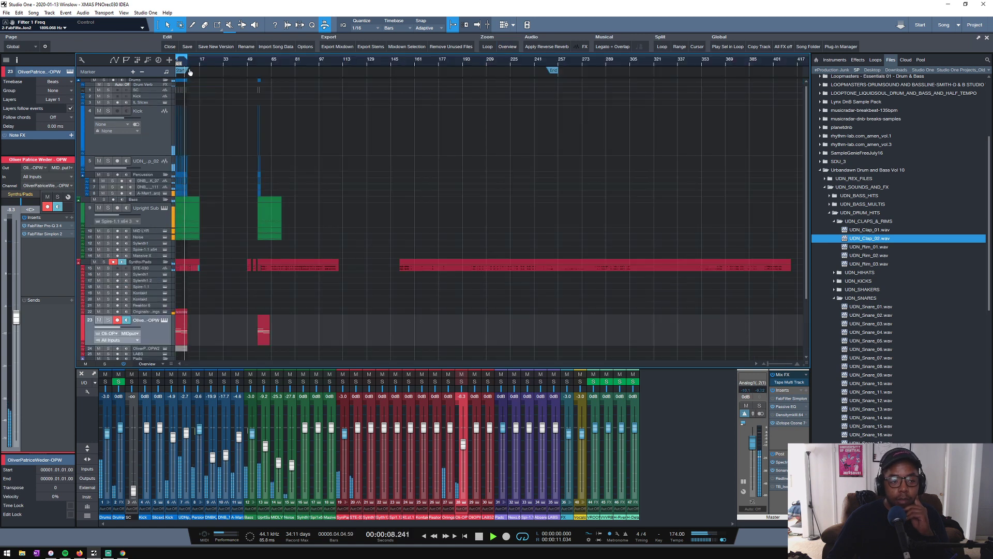
left_click_drag(190, 73, 383, 115)
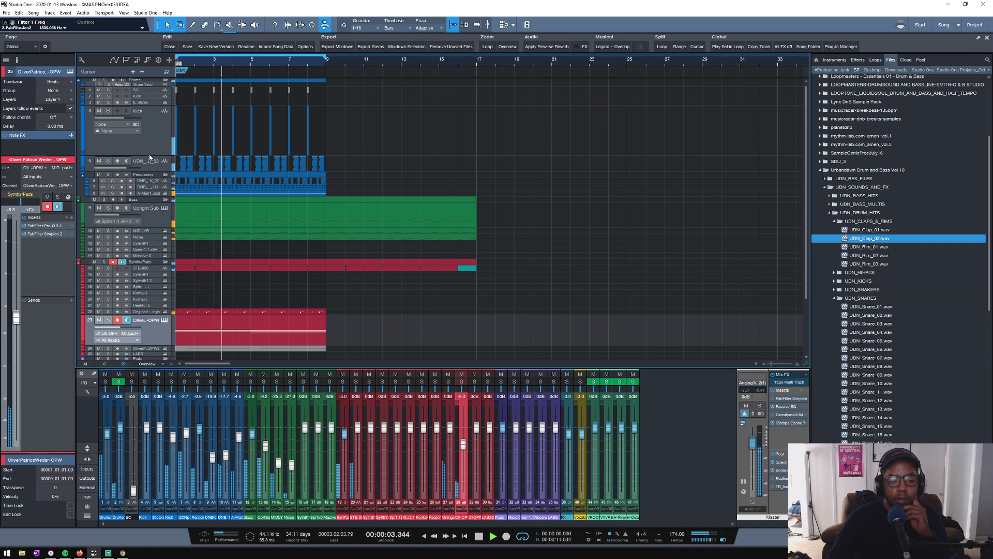
left_click_drag(201, 65, 327, 57)
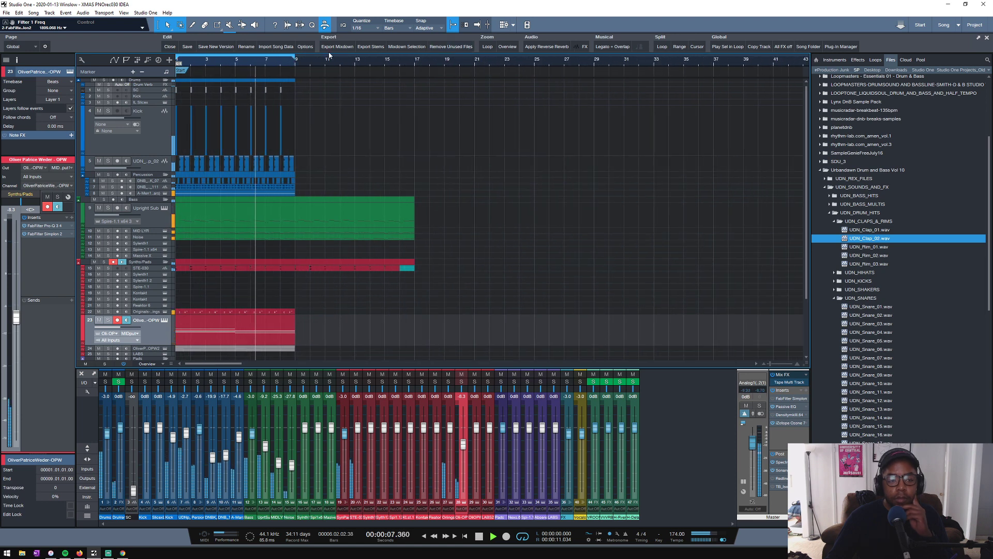
scroll(288, 63, "down", 3)
key("space")
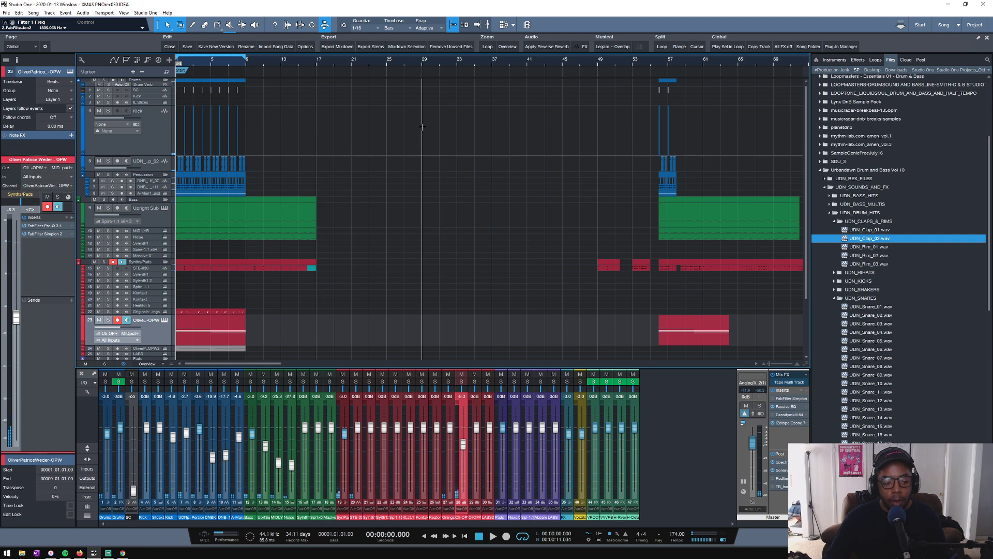
scroll(416, 142, "down", 4)
scroll(417, 142, "up", 1)
scroll(417, 143, "up", 3)
scroll(418, 142, "down", 2)
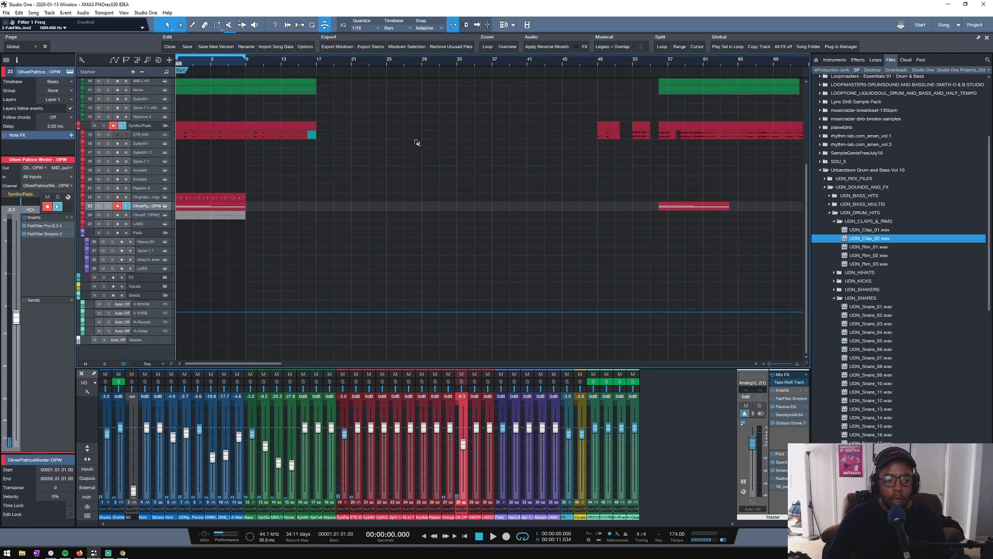
scroll(618, 66, "down", 2)
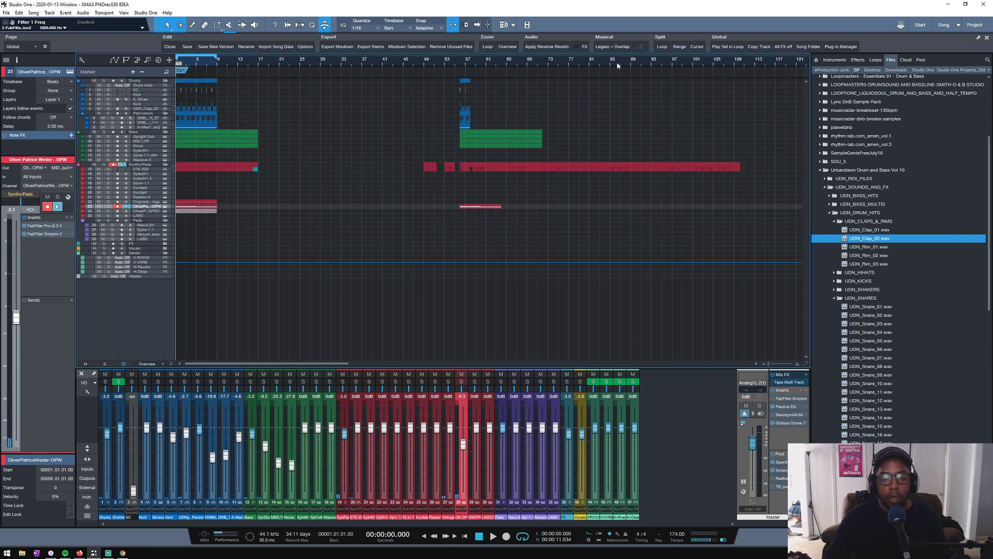
- Audition the section starting at bar 56 and enlarge the STE-030 track to examine its waveform
left_click(459, 64)
scroll(459, 63, "up", 5)
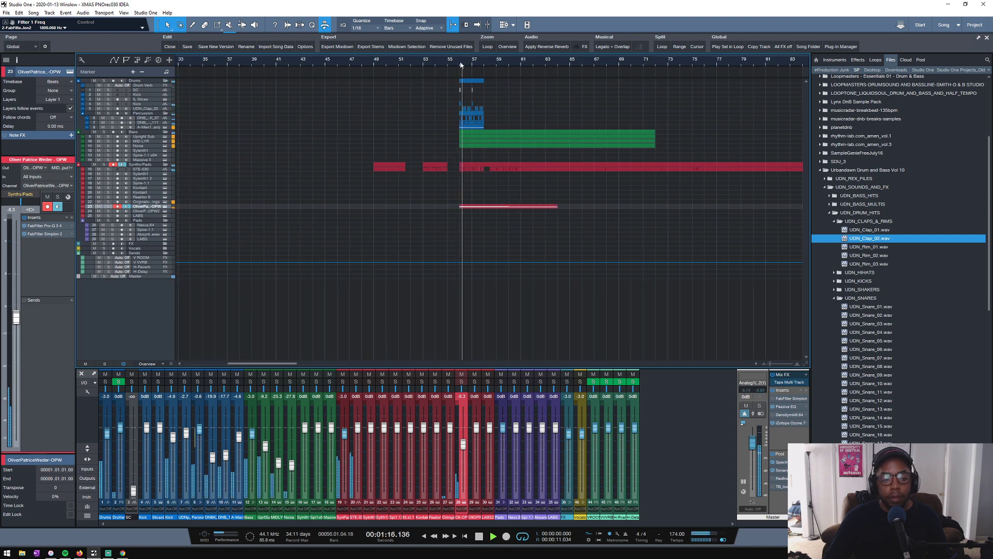
key("space")
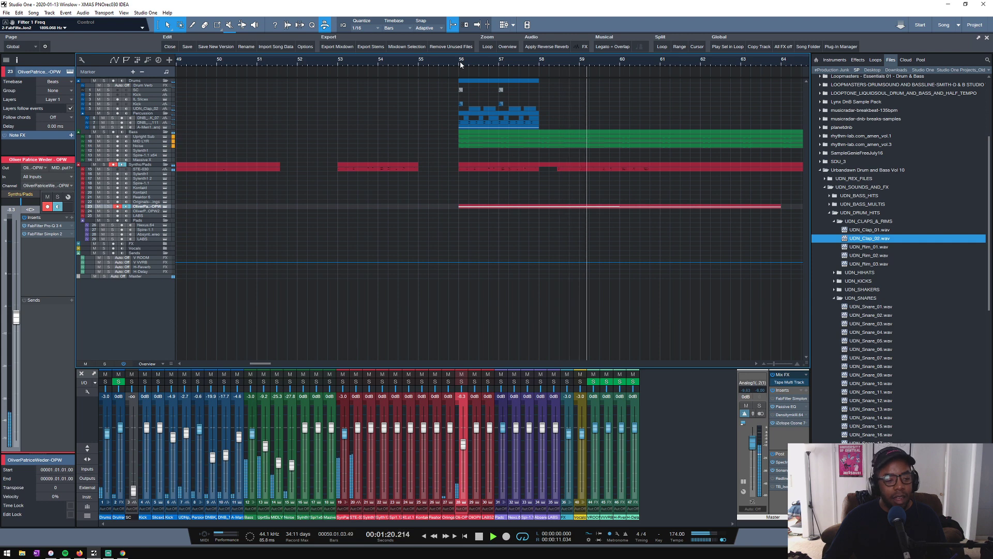
key("space")
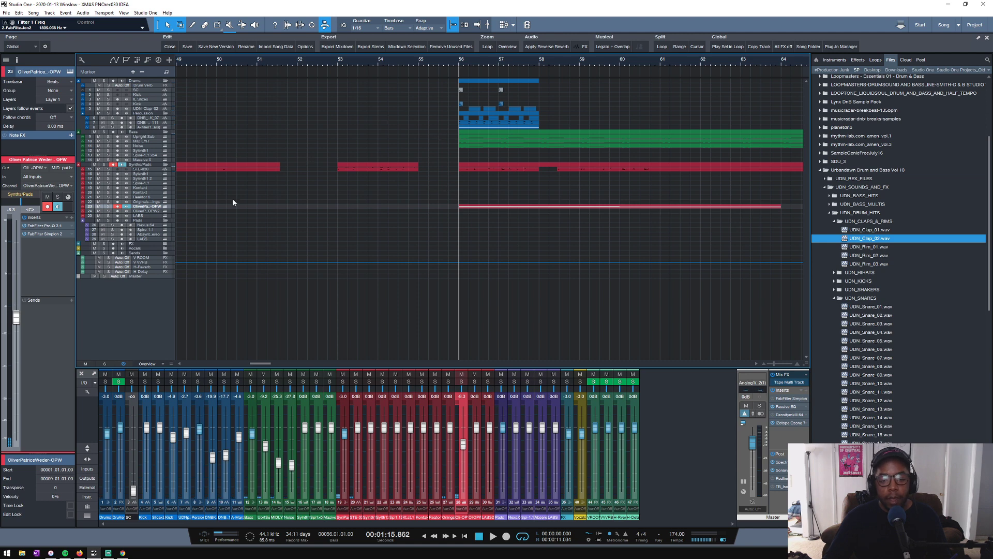
left_click_drag(148, 171, 143, 181)
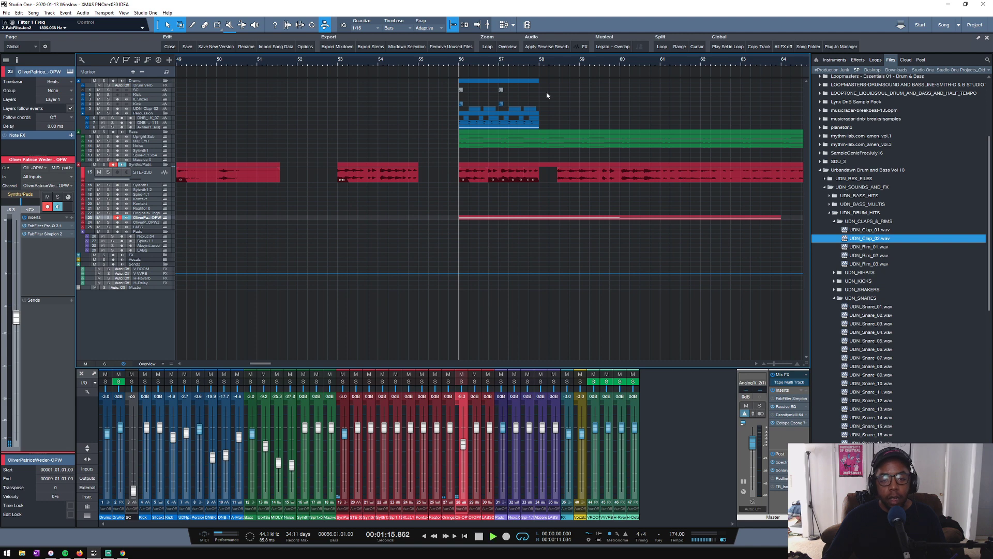
key("space")
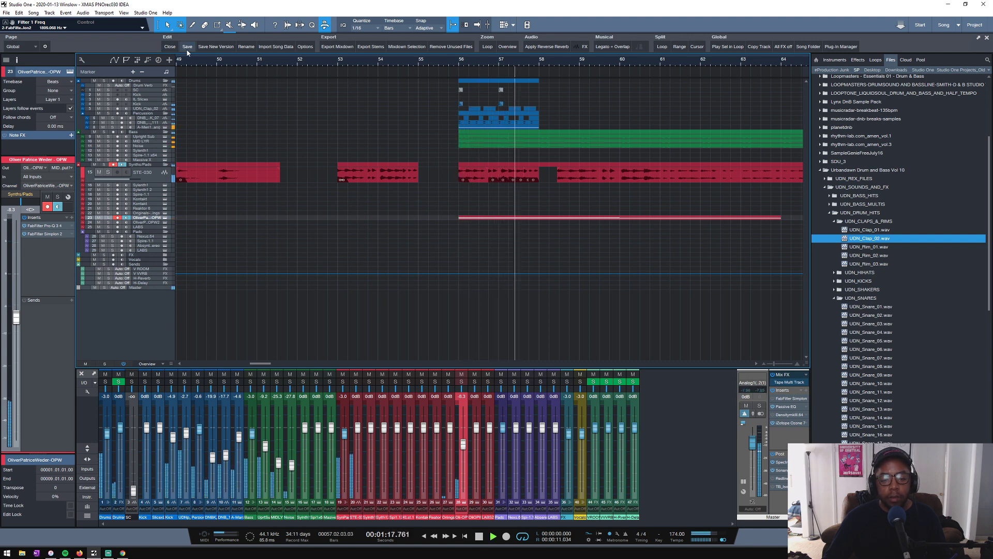
- Return to the song start, frame the opening loop in the timeline, and play it with all tracks active
left_click(510, 49)
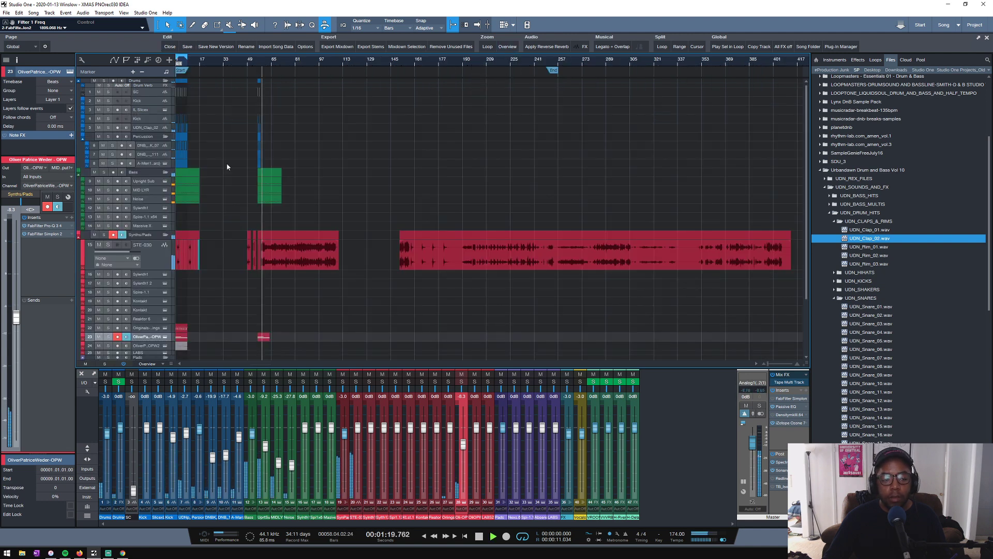
key("space")
key("comma")
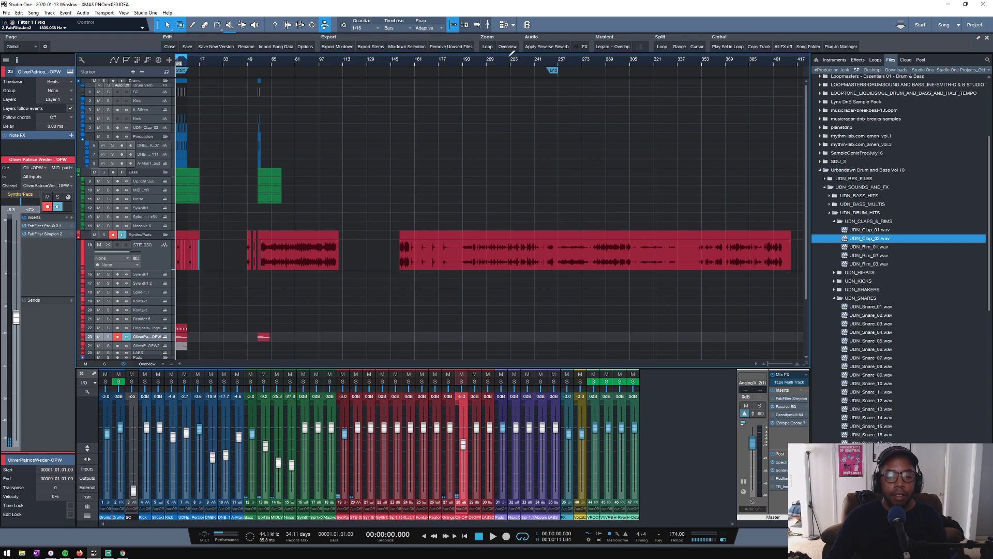
left_click_drag(185, 63, 259, 74)
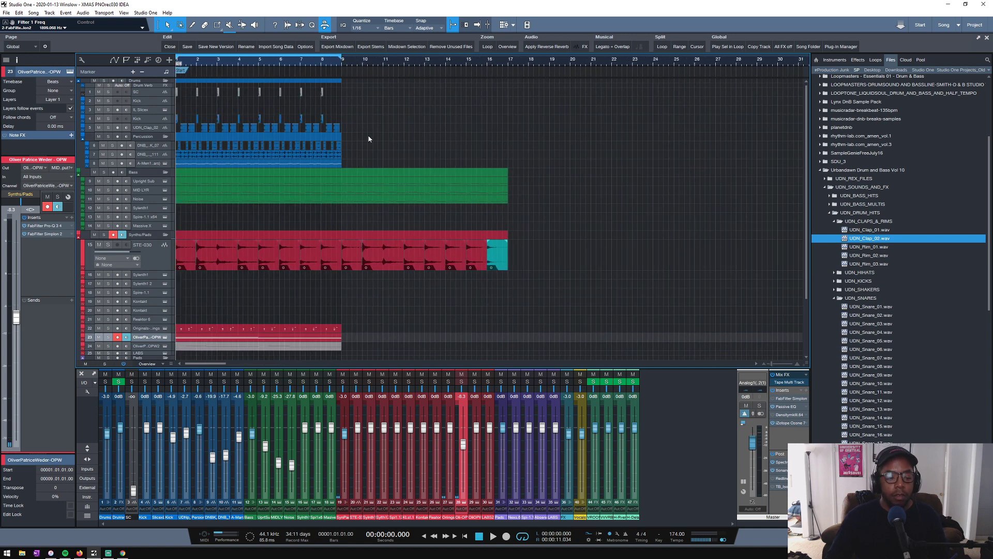
key("space")
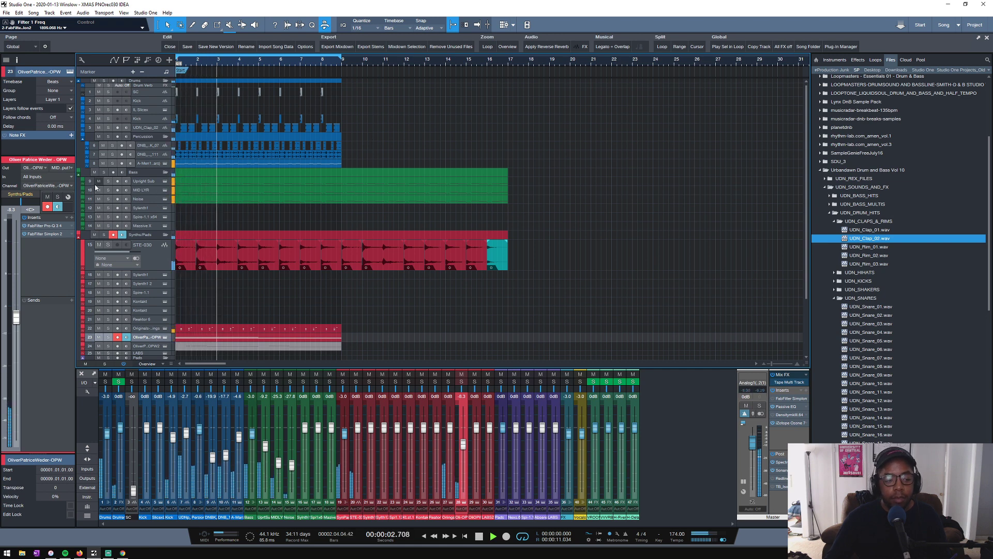
- Solo STE-030 and set Filter 1 Peak to 0.000 in its FabFilter Simplon 3
left_click(154, 251)
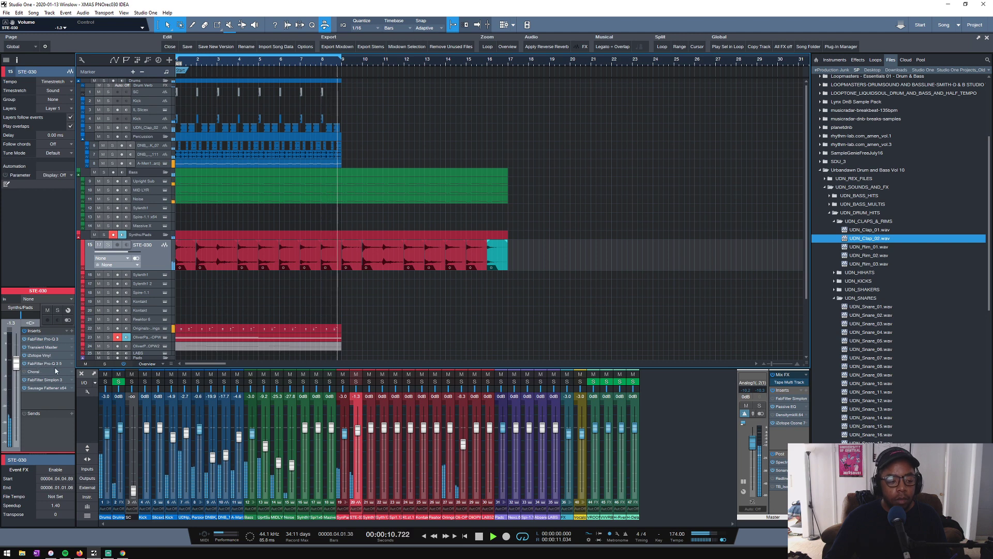
left_click(58, 311)
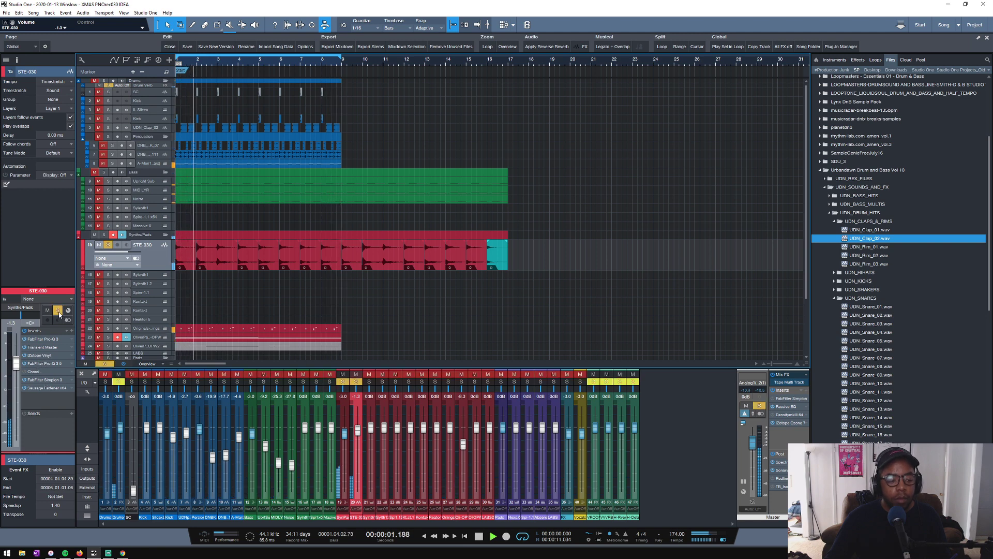
left_click(37, 381)
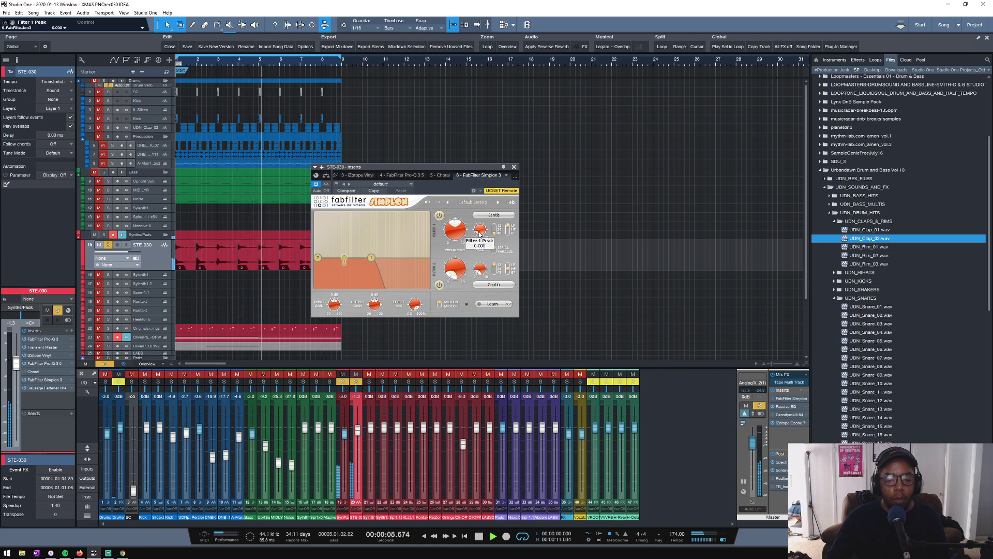
left_click_drag(479, 234, 478, 237)
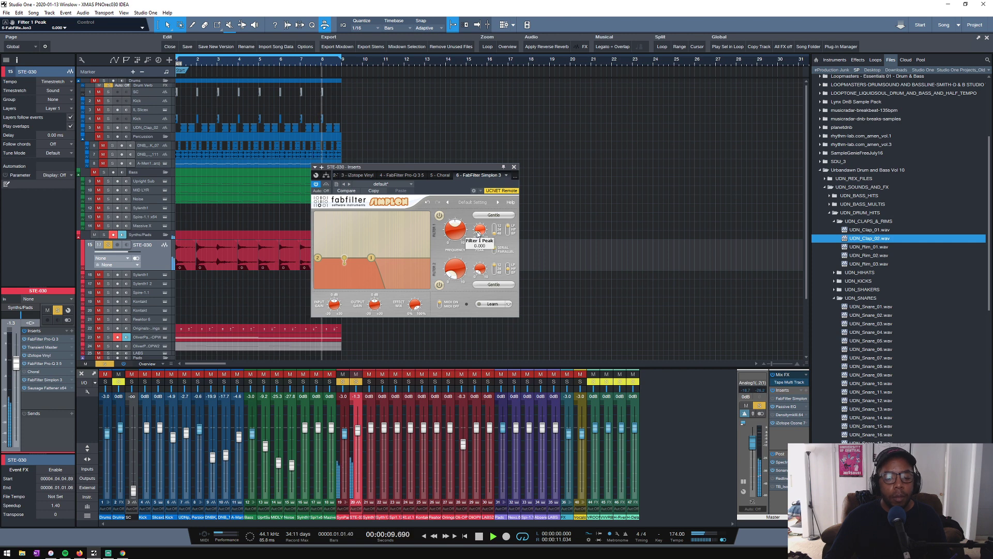
left_click(514, 167)
- Solo the LABS pad track, open its Soft Piano instrument, and create an empty part from bar 1 to bar 9
scroll(255, 307, "down", 3)
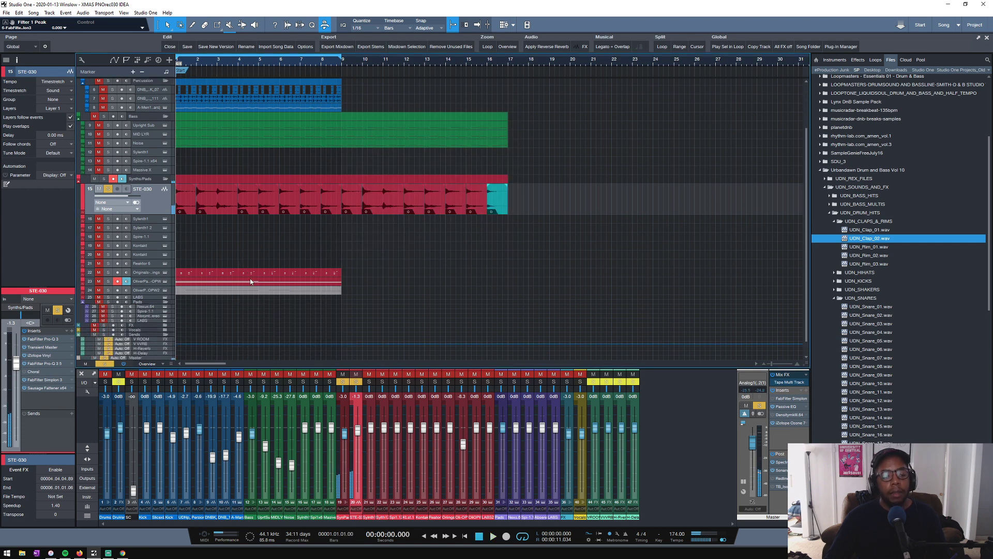
scroll(165, 313, "down", 1)
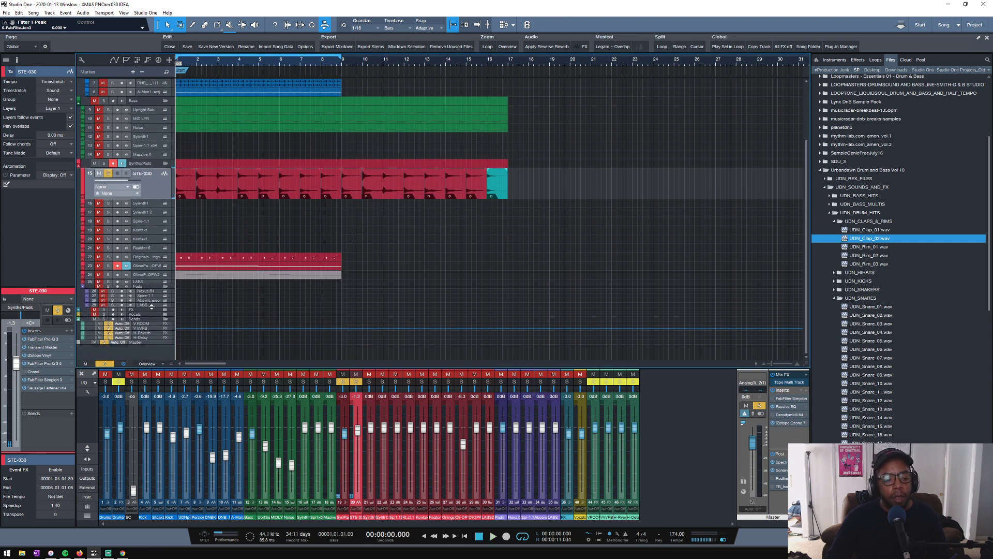
left_click_drag(151, 306, 132, 319)
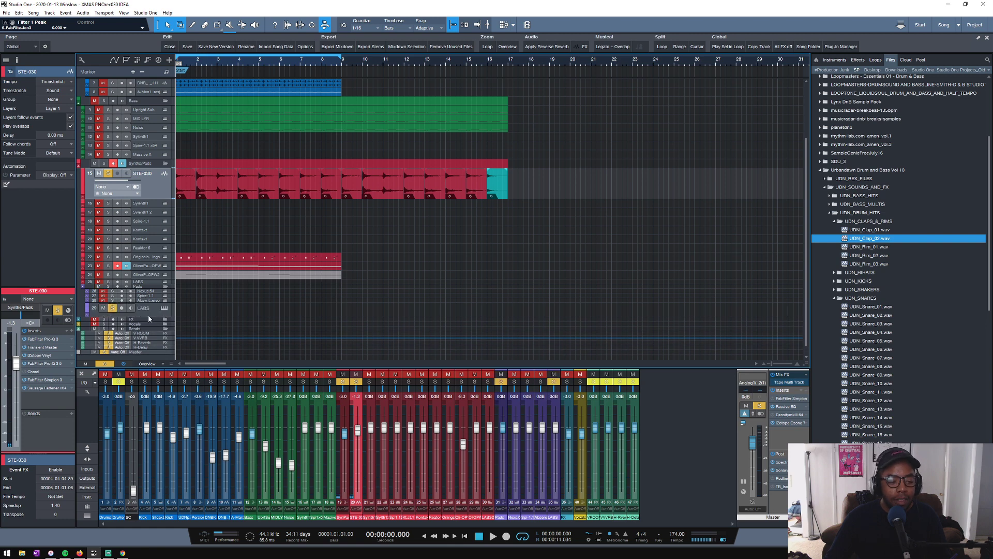
left_click(165, 309)
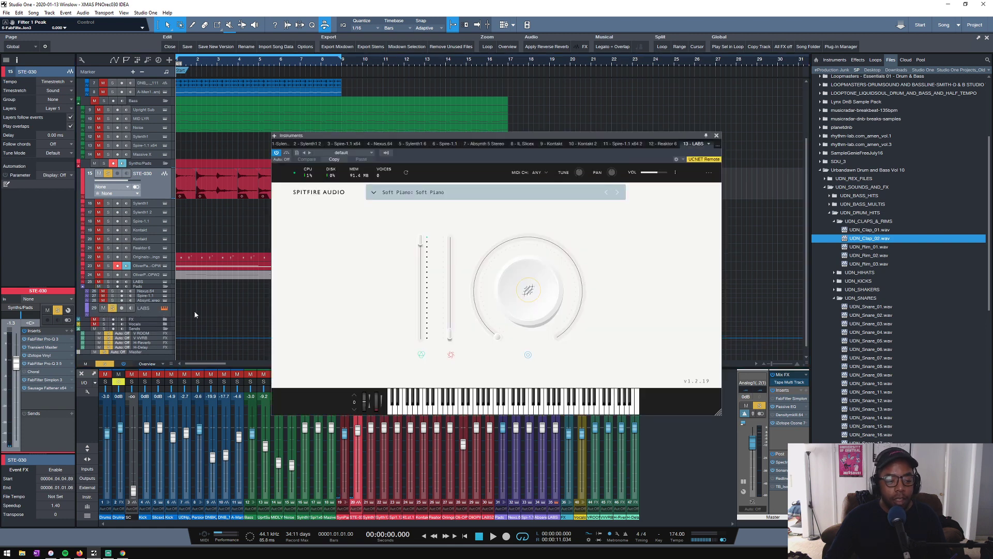
left_click(186, 313)
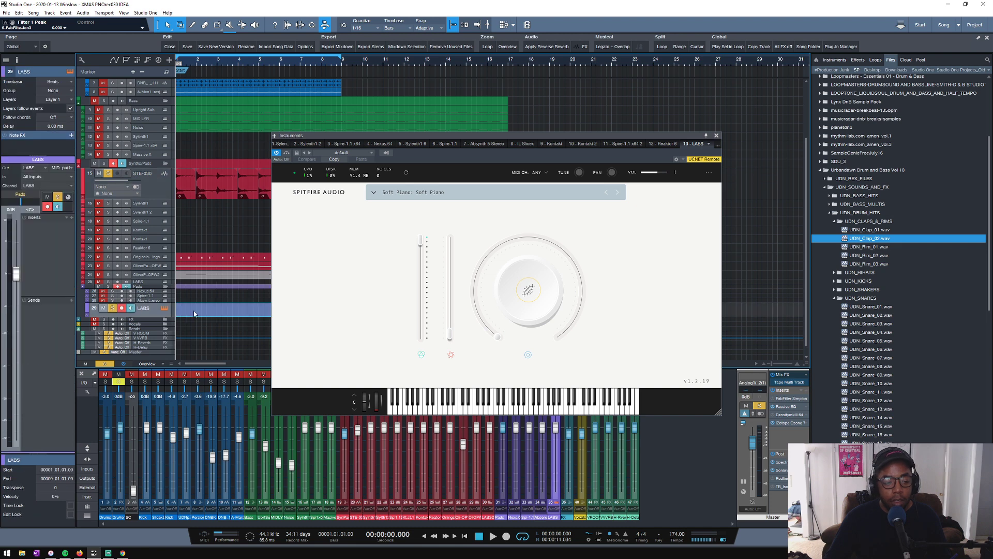
- In the LABS part's note editor, add a one-bar D3 note at bar 1 and audition it
key("F2")
left_click(717, 136)
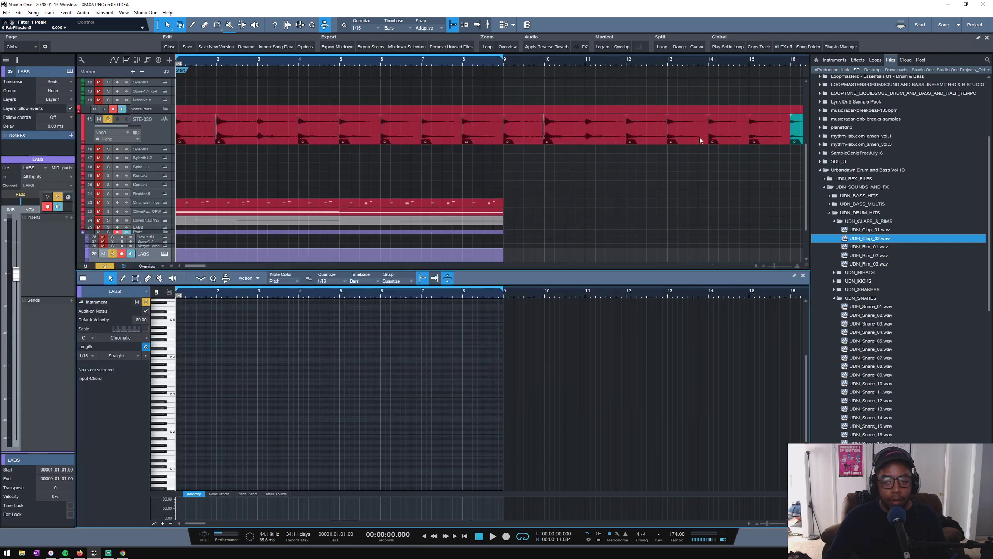
left_click(179, 389)
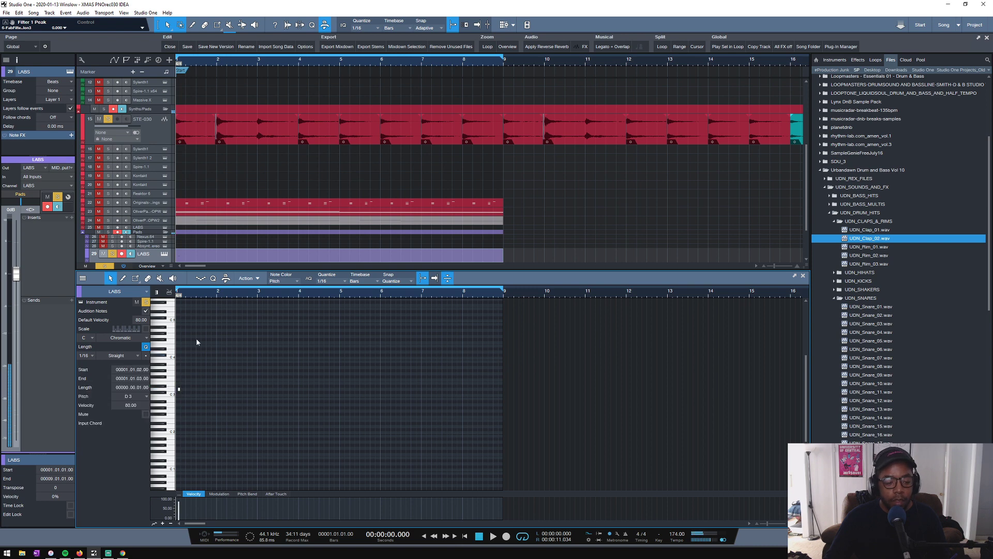
left_click_drag(192, 296, 403, 304)
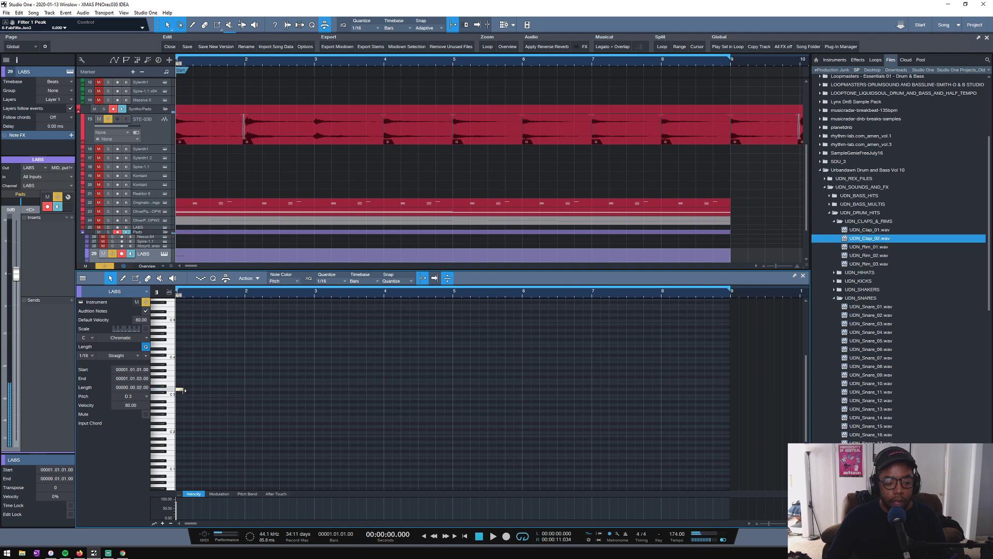
left_click_drag(185, 389, 244, 391)
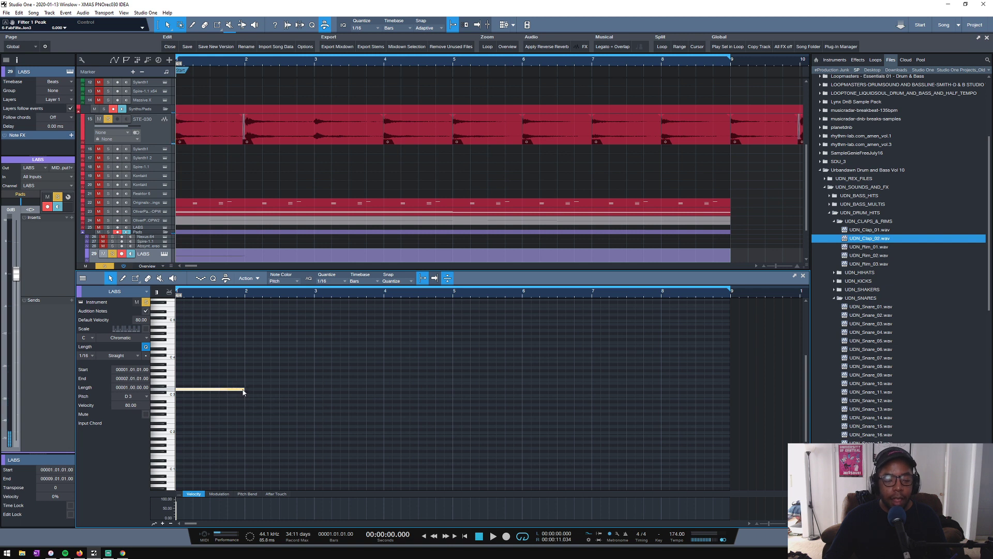
key("space")
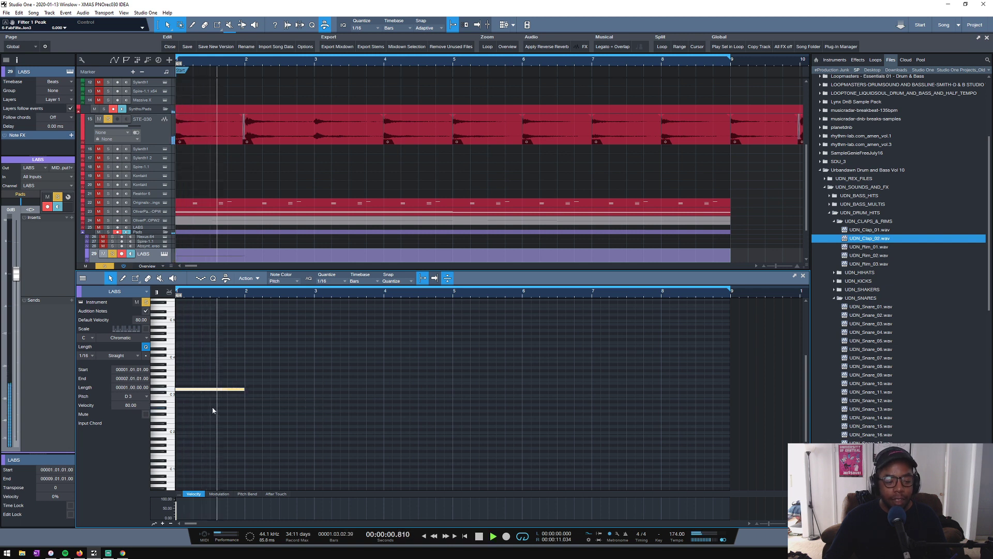
key("space")
- Repeat the one-bar D3 note through bars 1 to 4 and continue with one-bar C3 notes through bars 5 to 8
key("d")
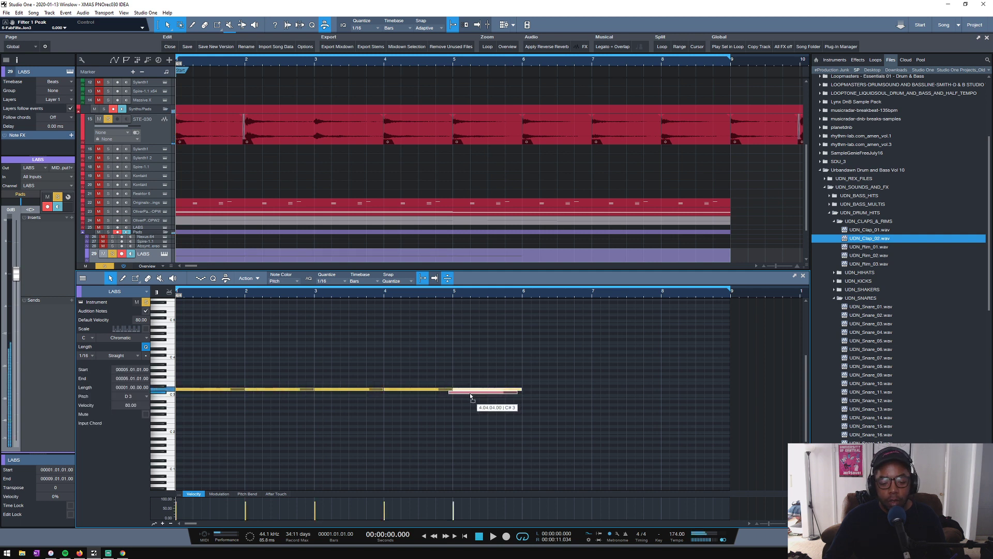
left_click_drag(474, 397, 472, 397)
key("d")
key("d")
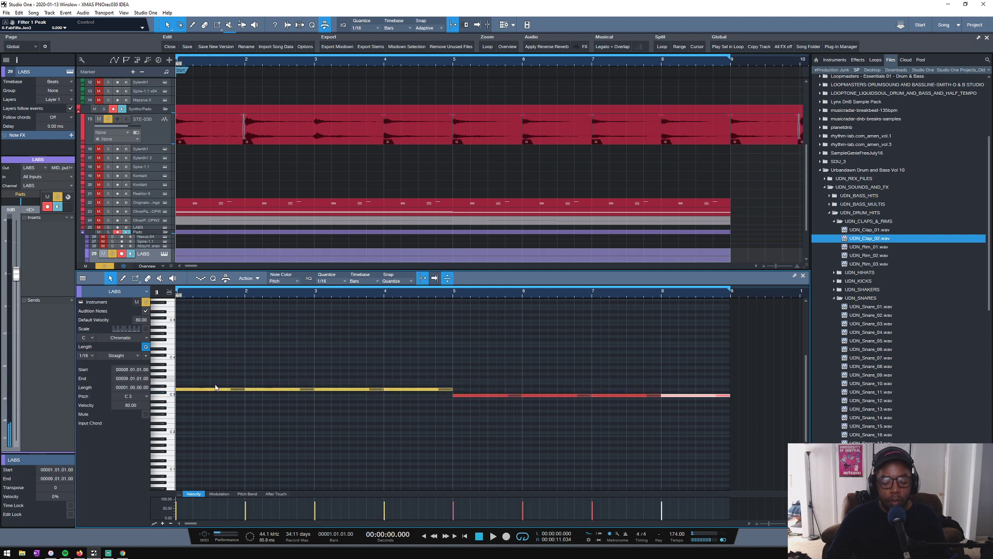
- Add a lower line of one-bar notes to the LABS part: G1 through bars 1 to 4 and A#1 through bars 5 to 8
left_click_drag(205, 391, 192, 450)
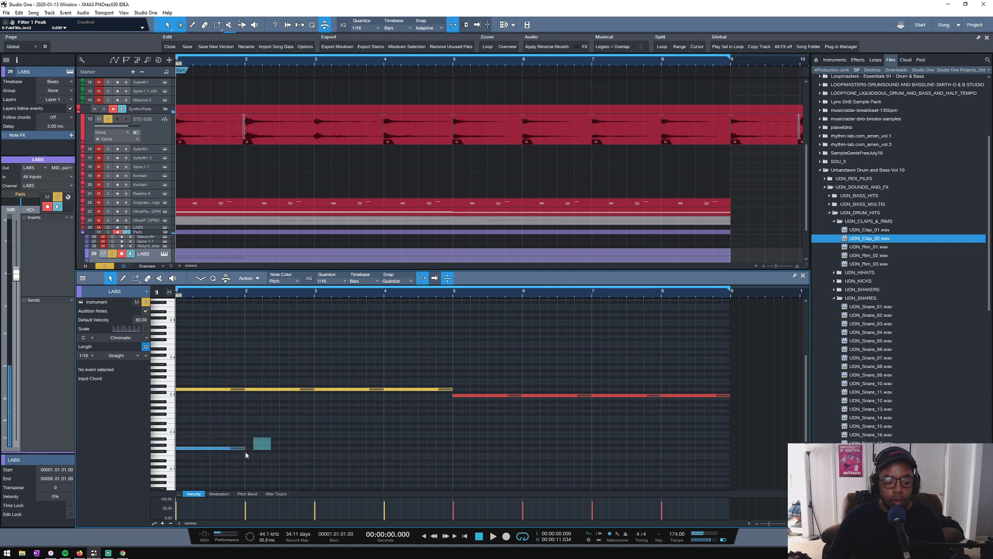
key("d")
key("d")
key("d")
left_click_drag(464, 448, 467, 441)
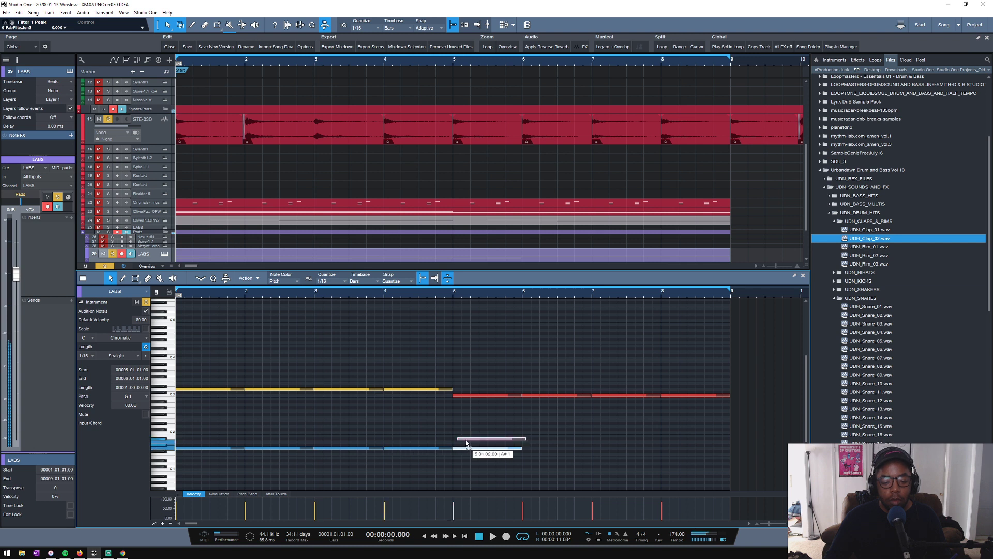
key("d")
key("d")
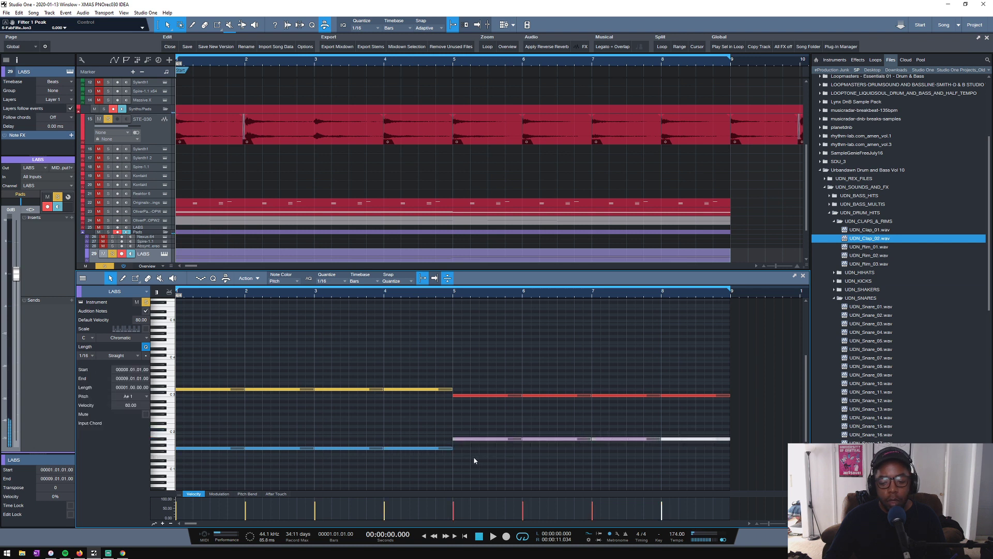
- Add a middle voice of one-bar notes, A#2 through bars 1 to 4 and A2 through bars 5 to 8, auditioning the chords
key("space")
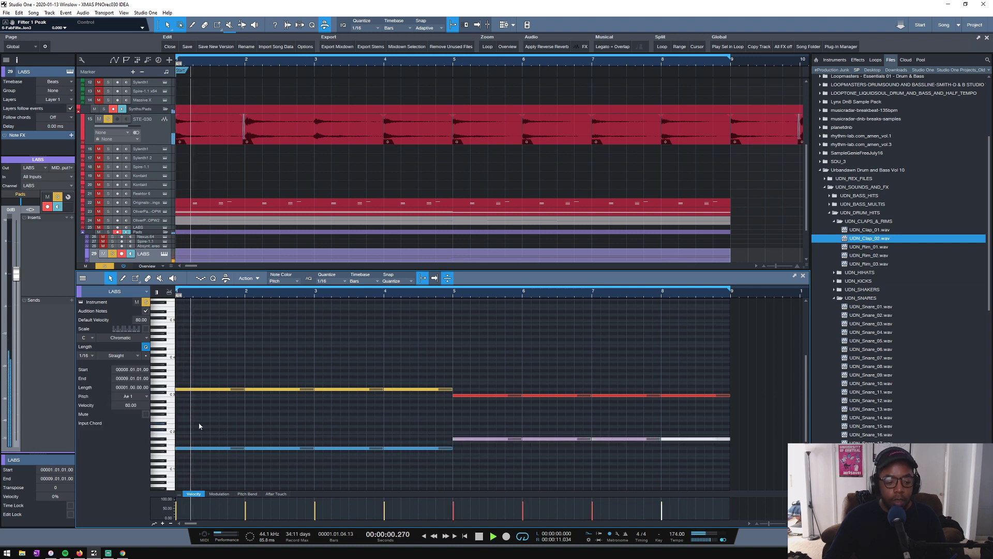
key("space")
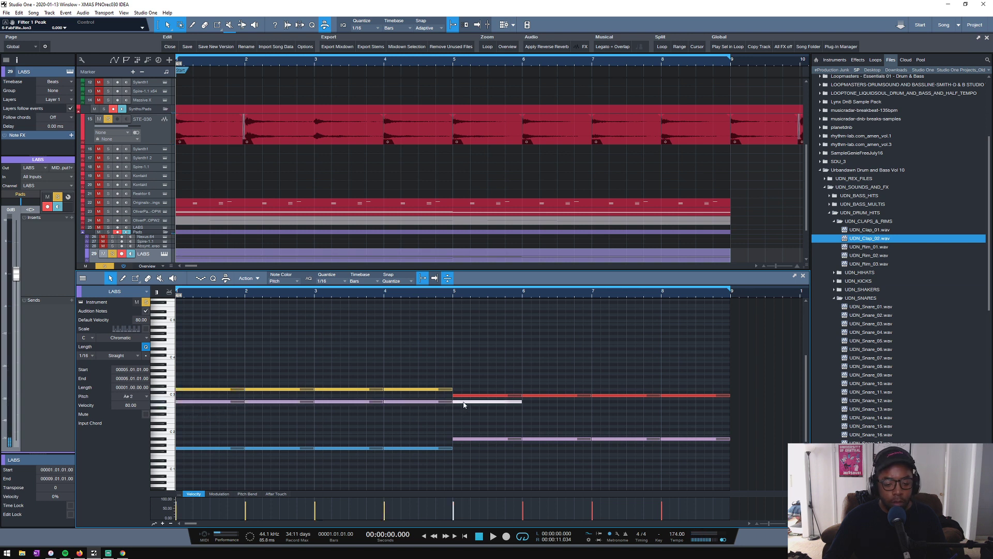
key("d")
key("d")
key("space")
key("d")
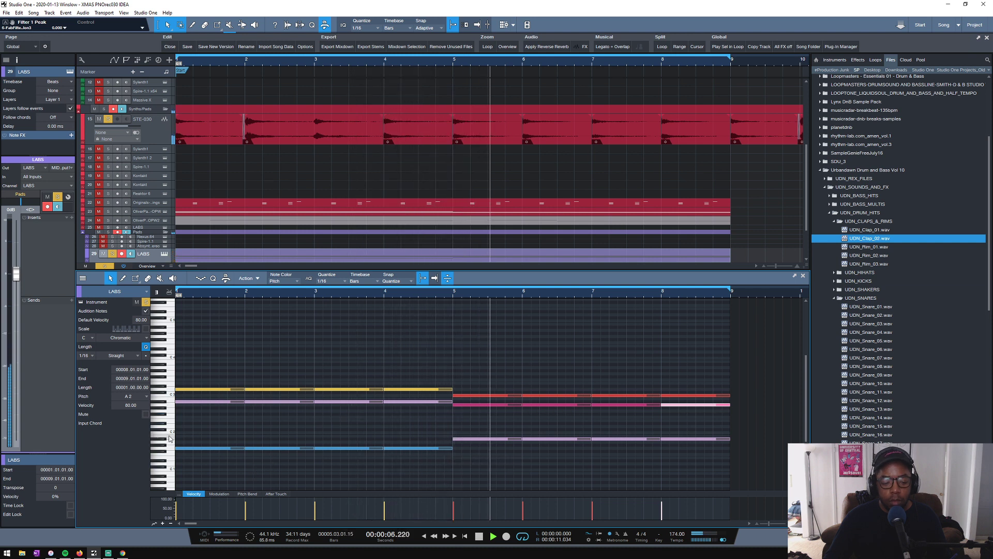
key("space")
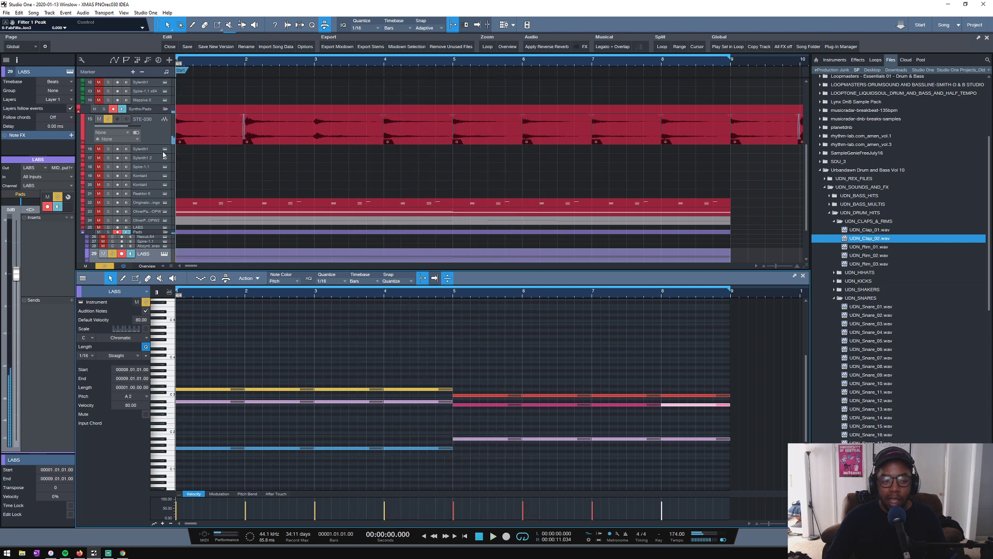
- Solo STE-030 in place of the LABS track and play the start of the loop
left_click(110, 121, "alt")
key("space")
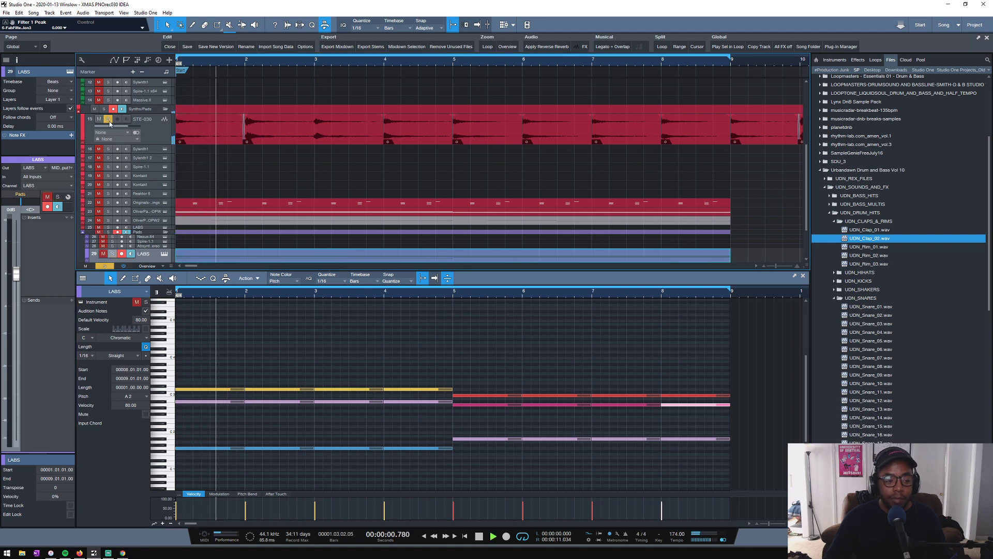
key("space")
- Move FabFilter Simplon 3 after Sausage Fattener in the STE-030 insert chain and audition the track
left_click(90, 138)
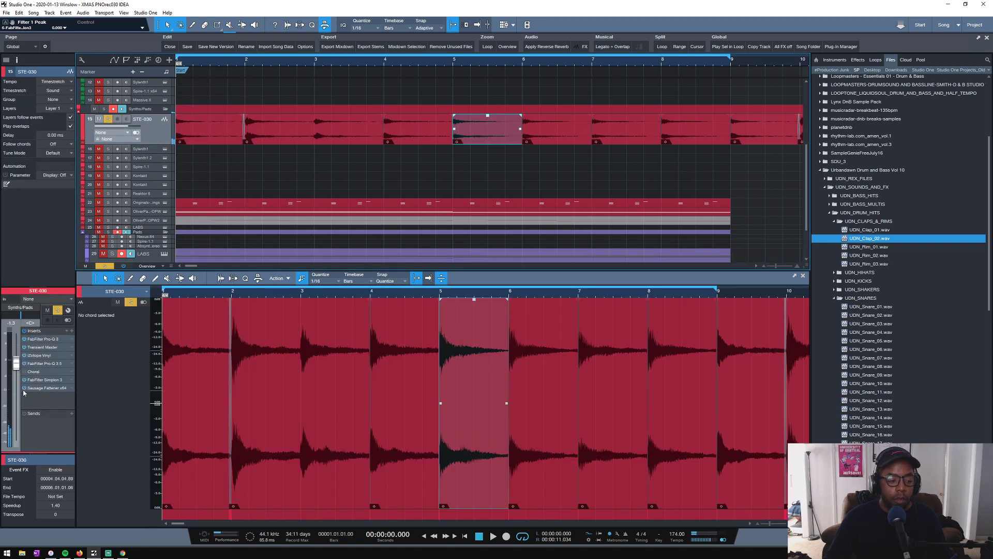
key("space")
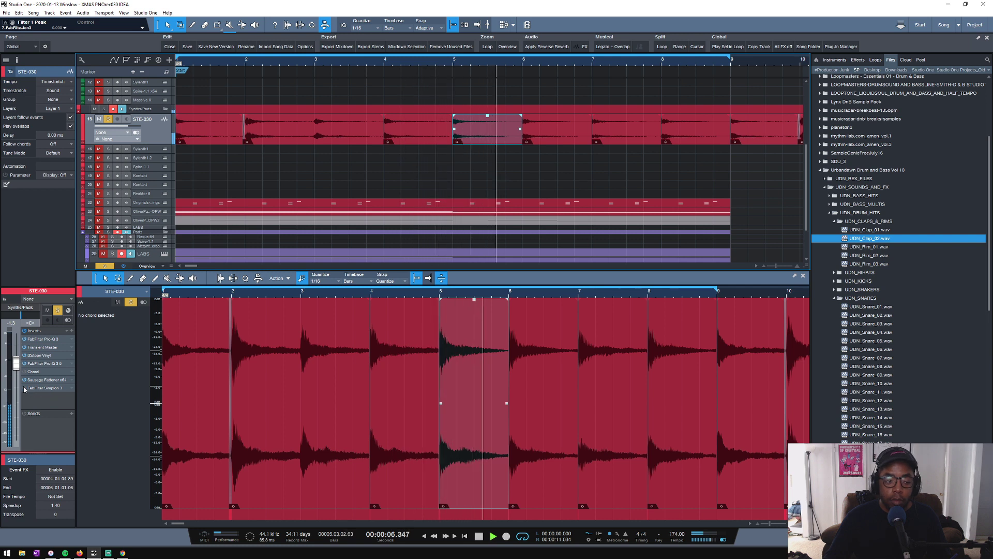
key("space")
scroll(180, 197, "down", 3)
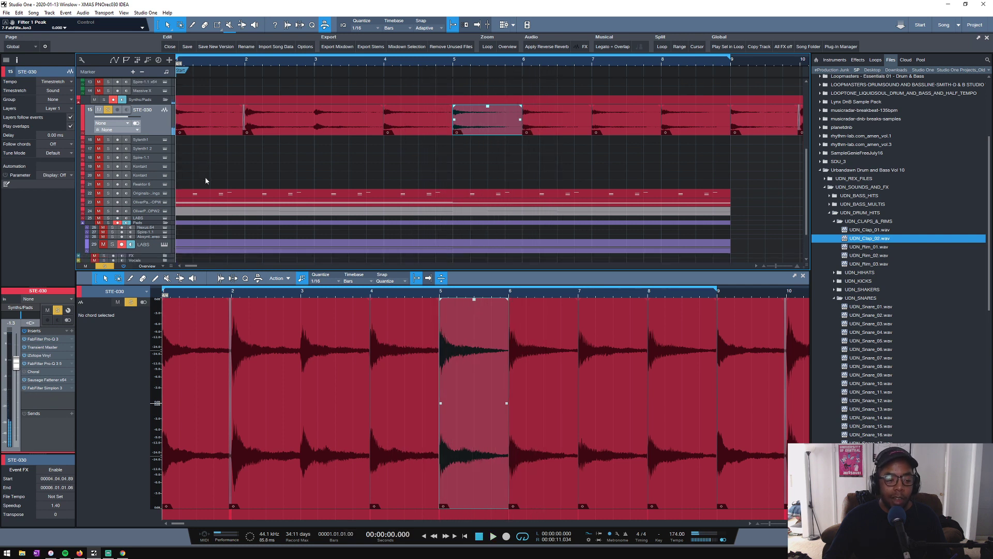
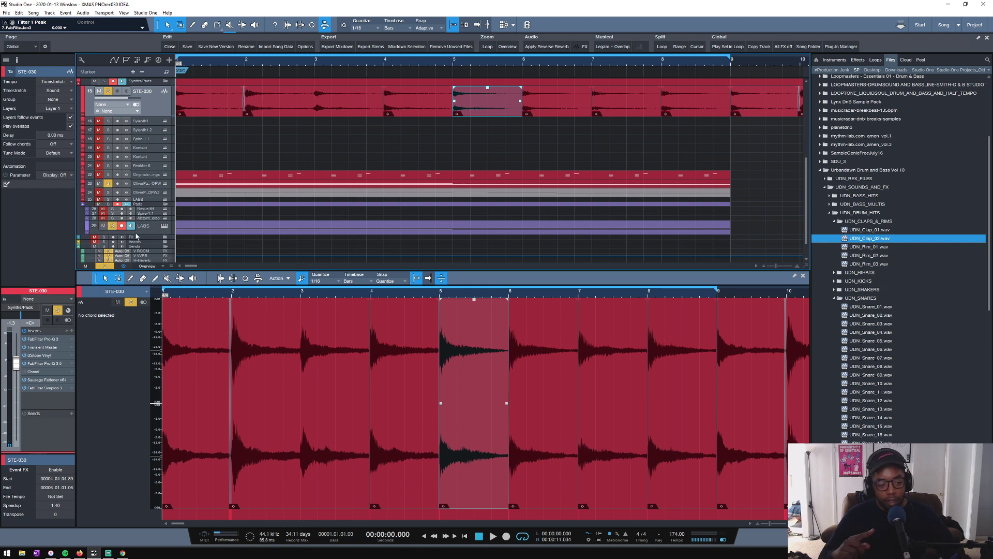
- Move the LABS piano track directly below STE-030 in the Synths/Pads folder and play the loop
left_click(155, 227)
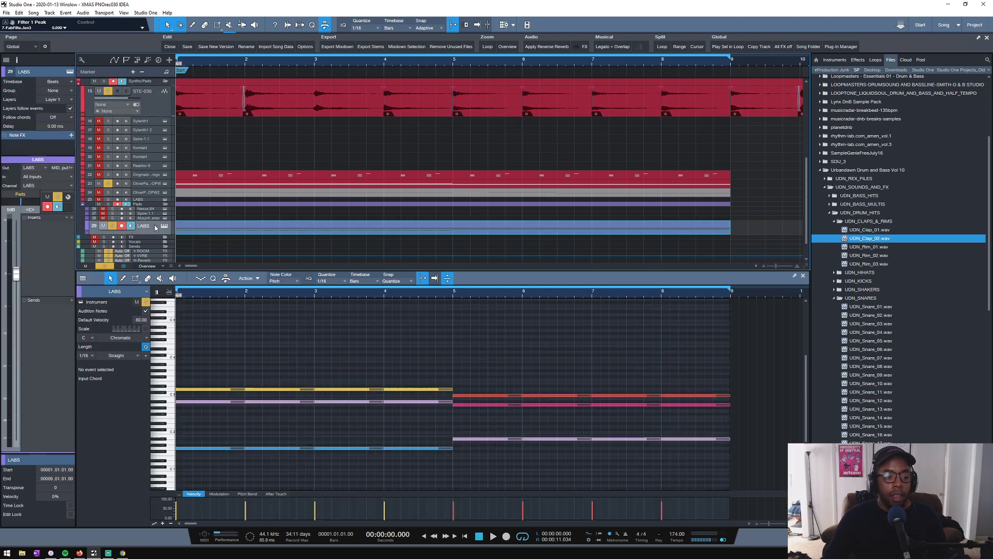
left_click_drag(150, 121, 149, 121)
key("space")
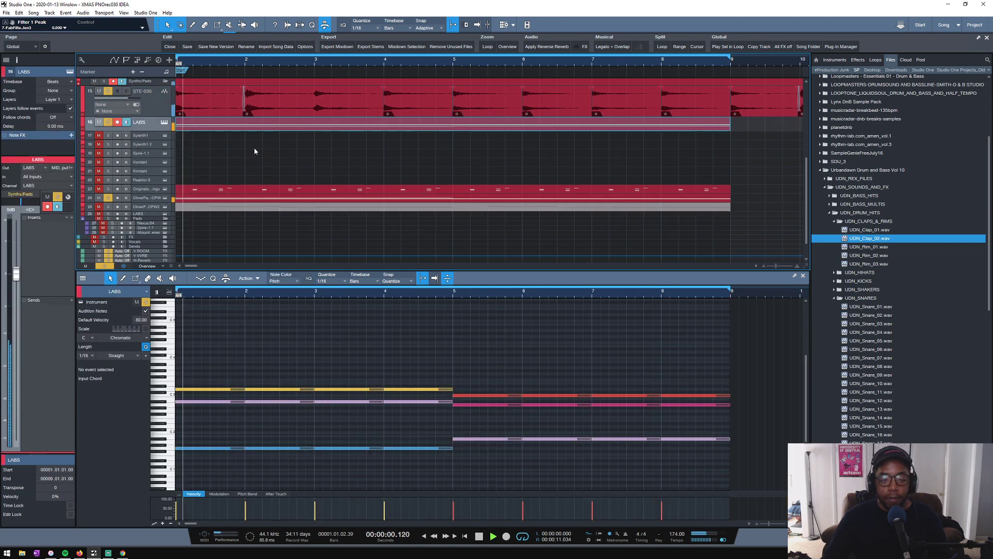
- Lower the velocity of all LABS notes to about 53% and set the LABS track volume to about -2.9 dB
left_click_drag(206, 366, 710, 481)
left_click_drag(246, 512, 246, 514)
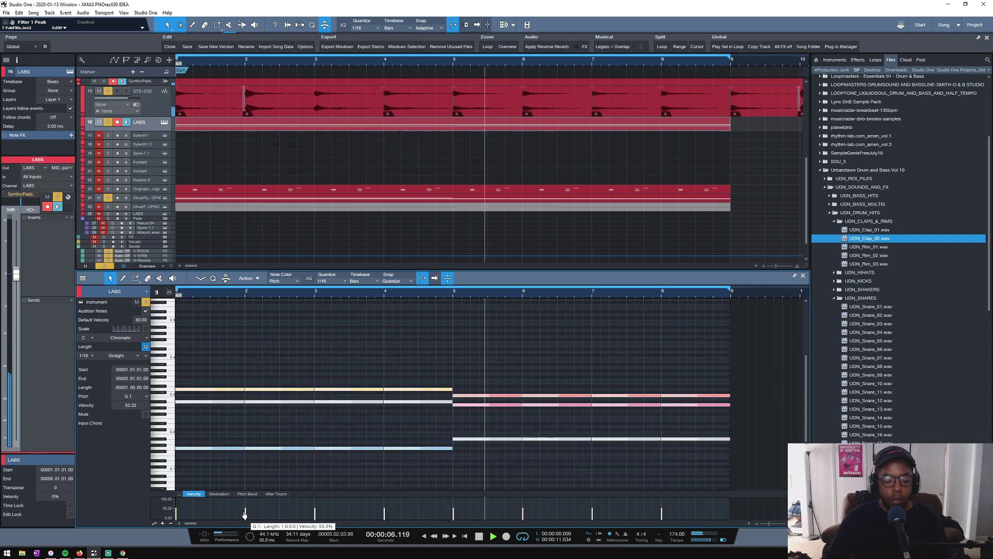
left_click(148, 107)
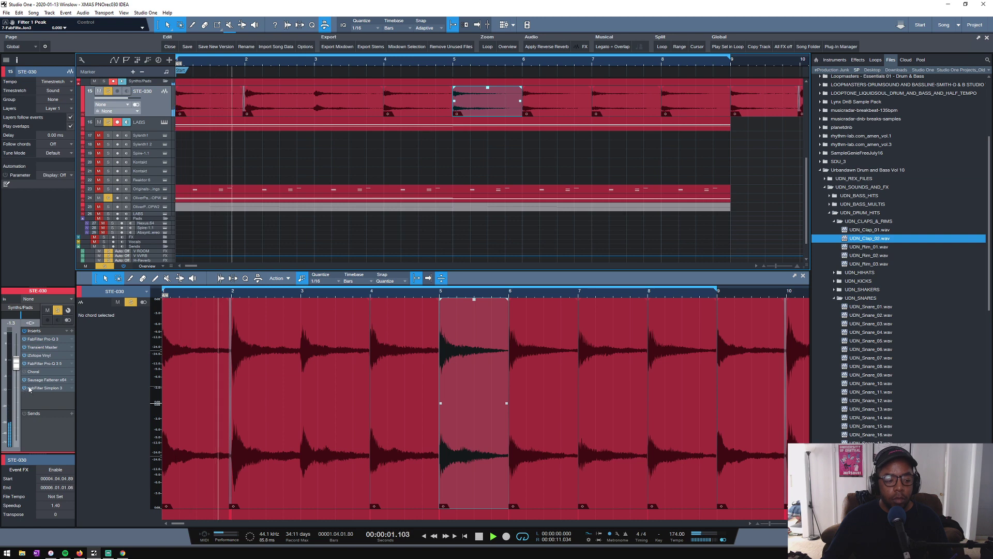
left_click(149, 128)
left_click(149, 128)
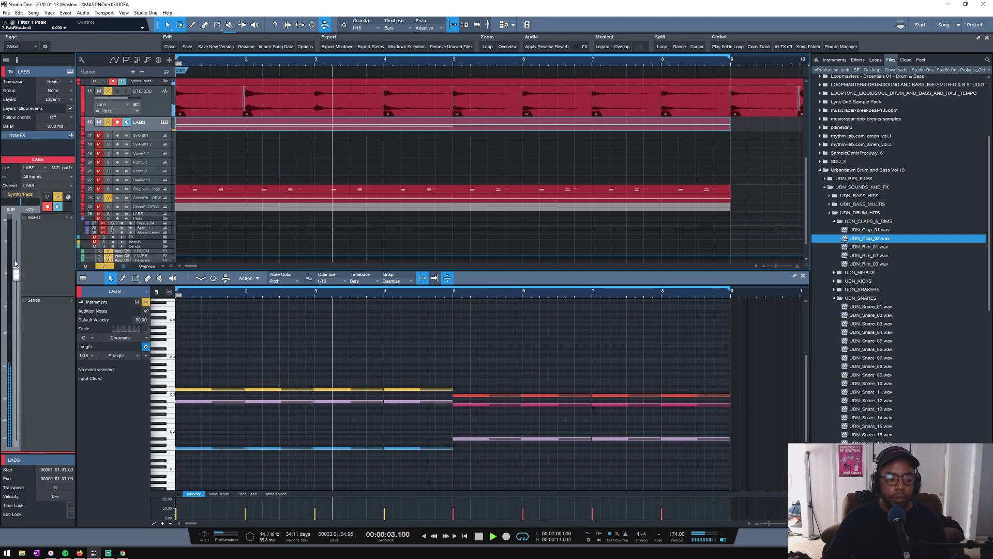
left_click_drag(21, 229, 17, 294)
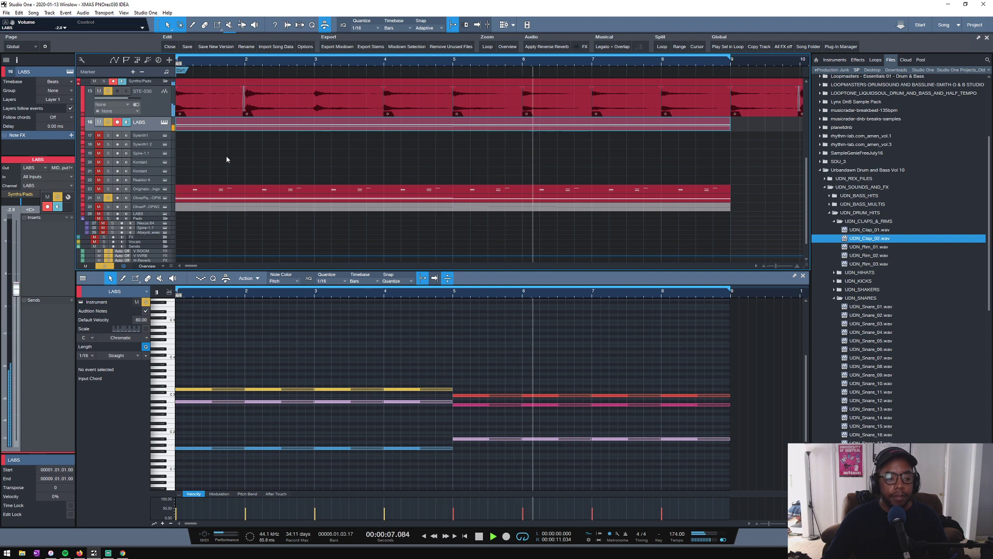
- Clear all solos, mute the drum tracks and the Noise bass track, and play the loop
scroll(223, 163, "down", 5)
key("space")
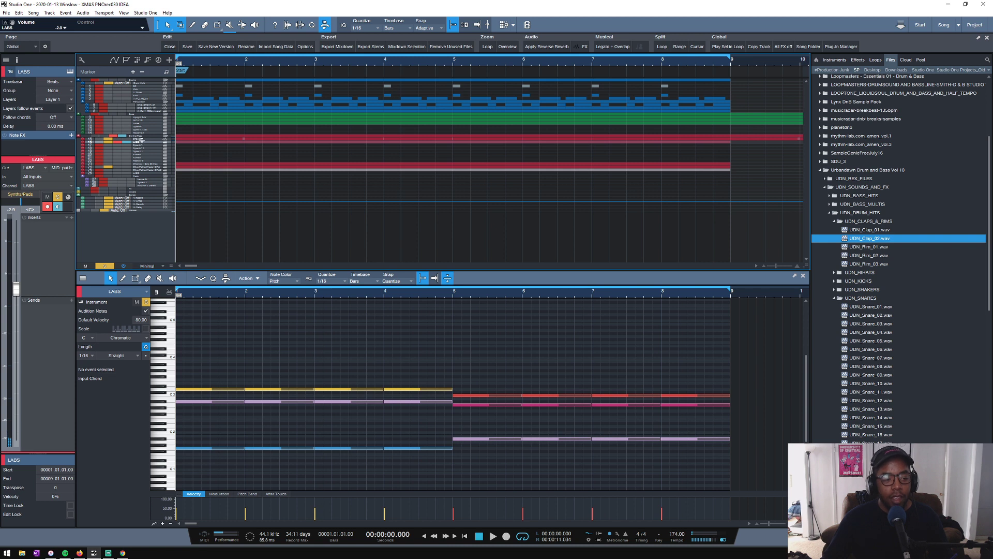
mouse_move(142, 140)
left_mouse_down()
mouse_move(141, 162)
mouse_move(146, 150)
left_mouse_up()
key("space")
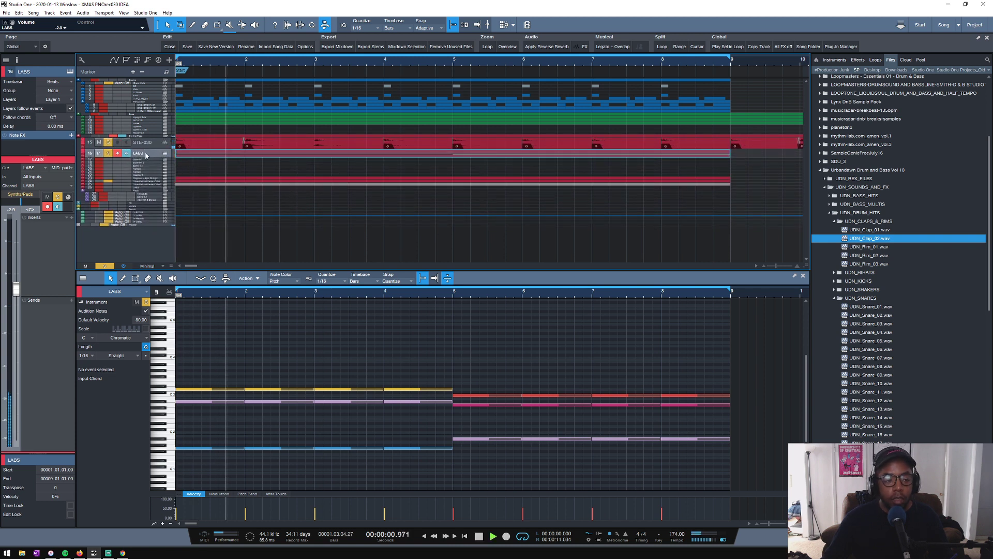
left_click(105, 266)
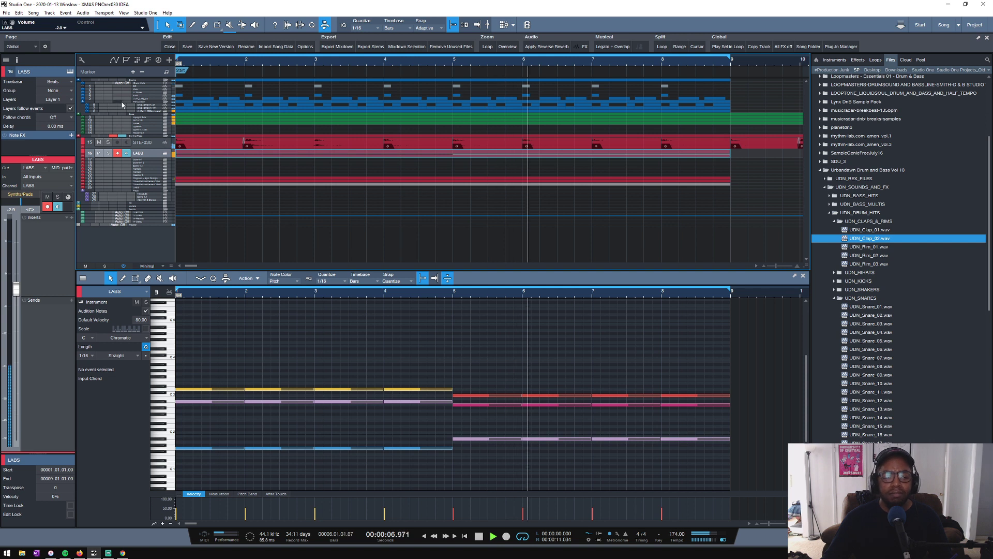
key("space")
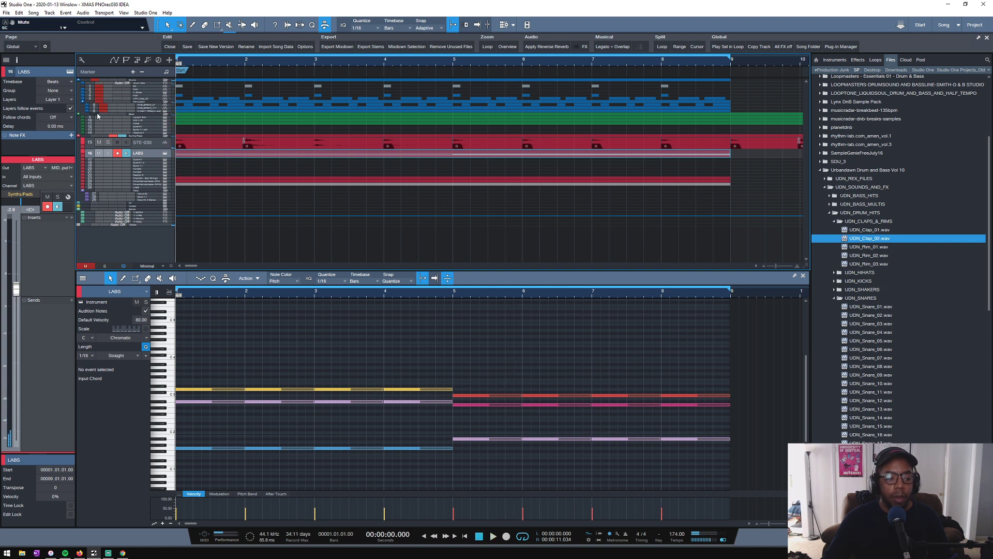
key("space")
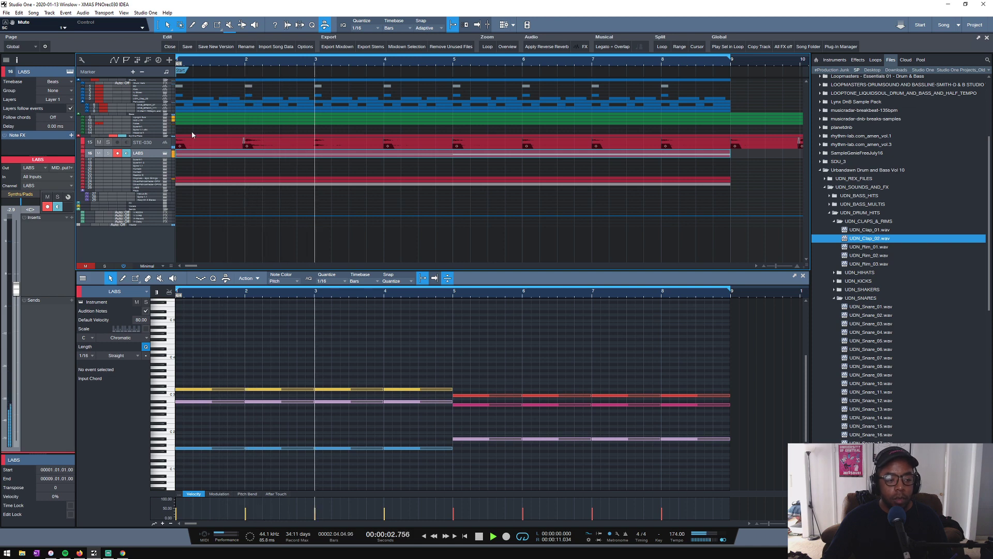
- Bypass FabFilter Simplon 3 on the STE-030 track and lower its volume to about -2.1 dB during playback
scroll(192, 134, "up", 4)
scroll(192, 135, "down", 3)
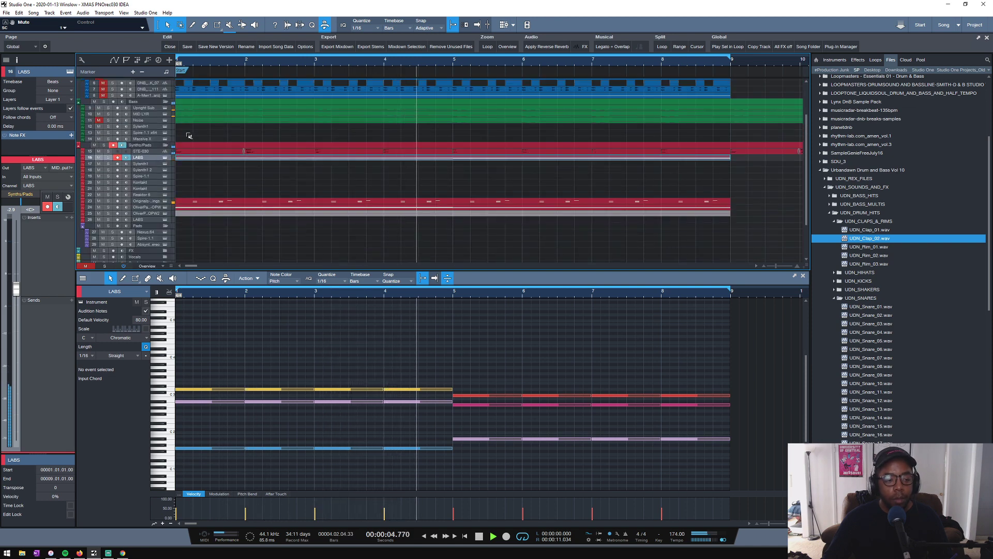
double_click(149, 154)
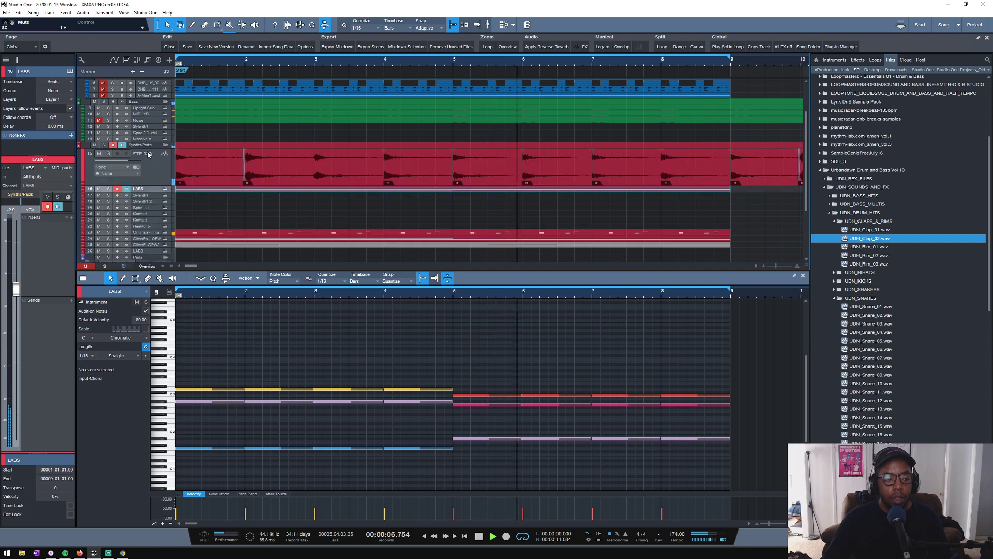
key("space")
left_click(157, 164)
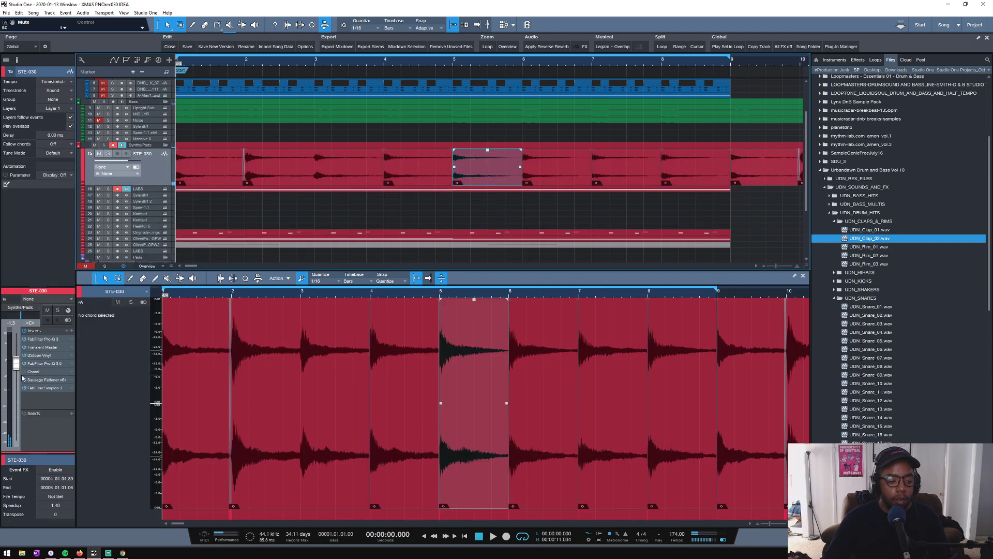
key("space")
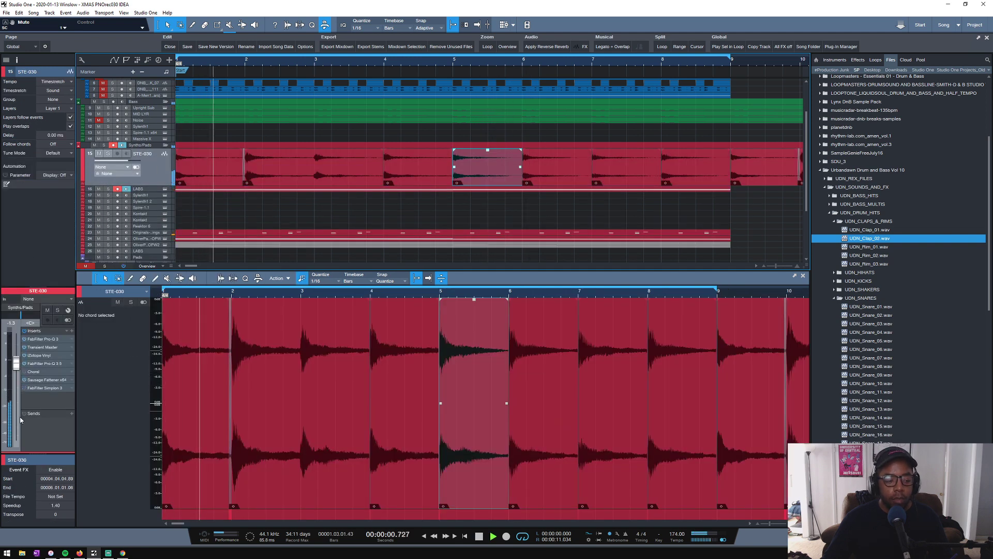
mouse_move(16, 363)
left_mouse_down()
mouse_move(18, 350)
mouse_move(16, 366)
left_mouse_up()
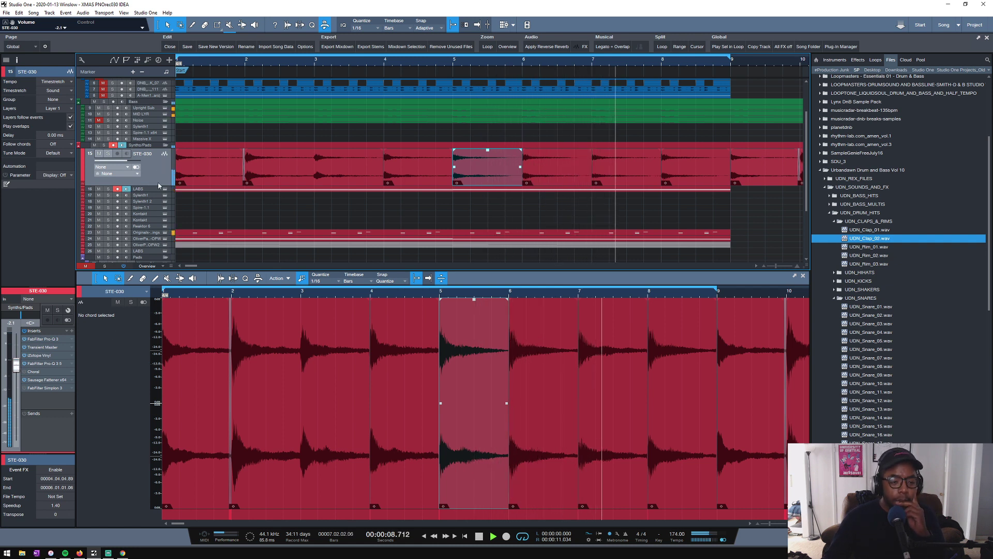
- Solo STE-030 and LABS and balance them, setting STE-030 to about -5.3 dB and LABS to about -1.3 dB
left_click(108, 153)
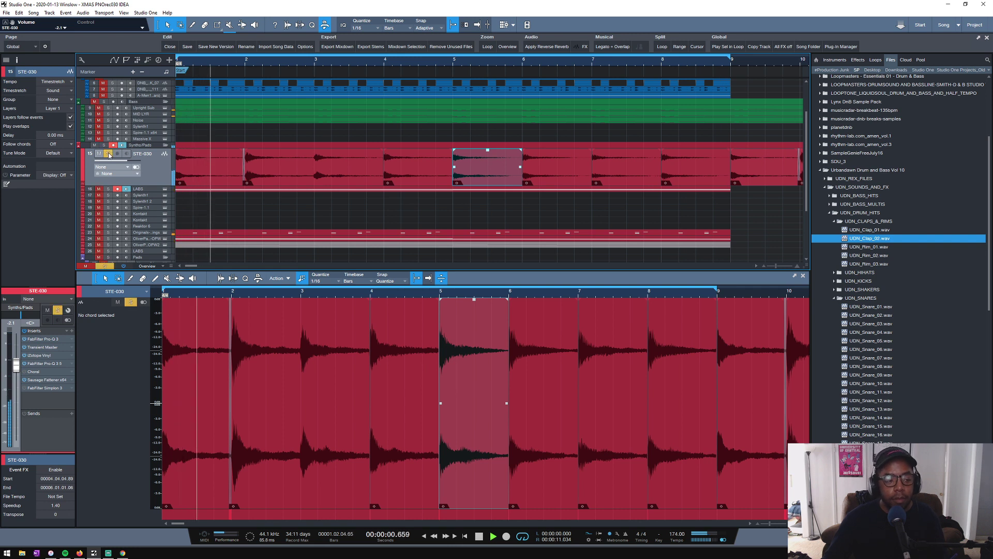
left_click(108, 189)
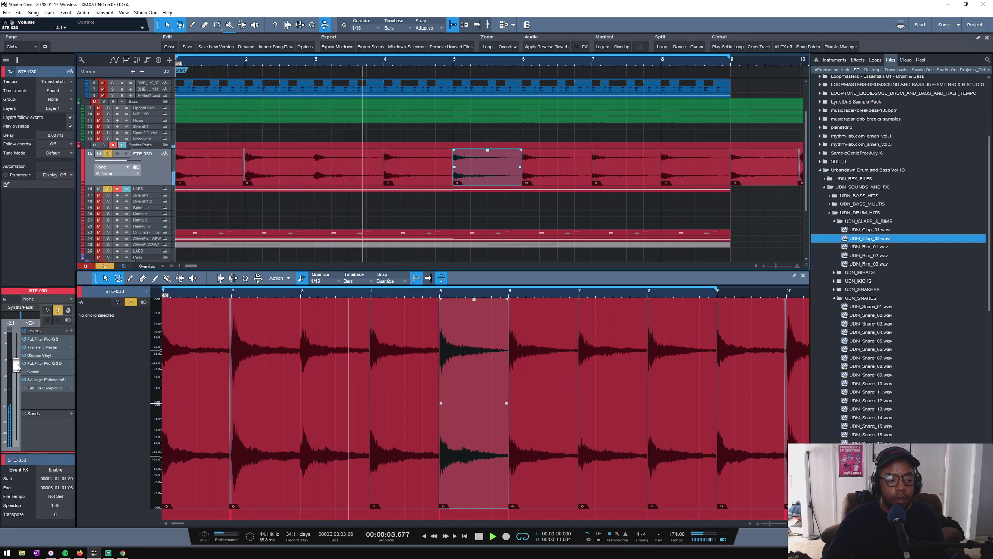
left_click_drag(16, 365, 15, 375)
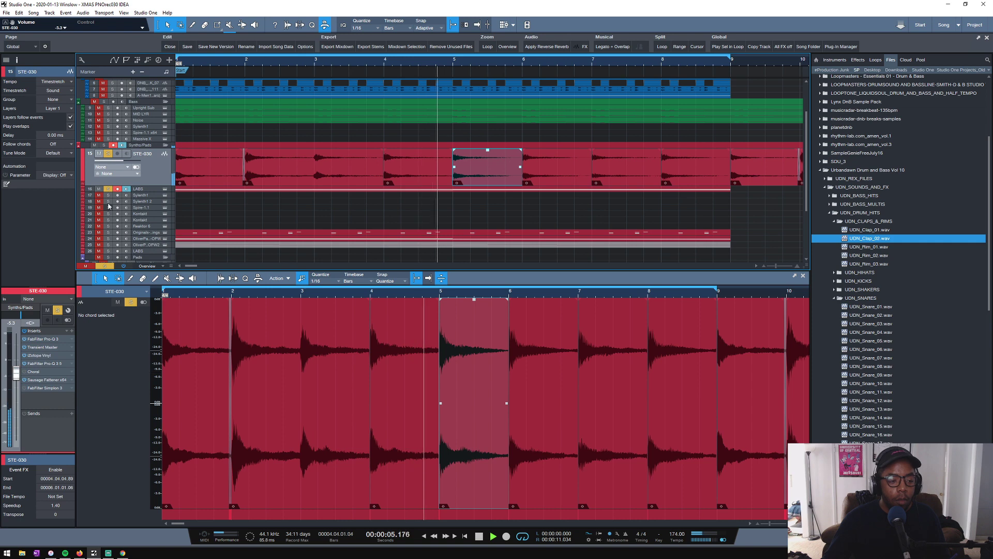
left_click(138, 189)
left_click_drag(14, 296, 16, 279)
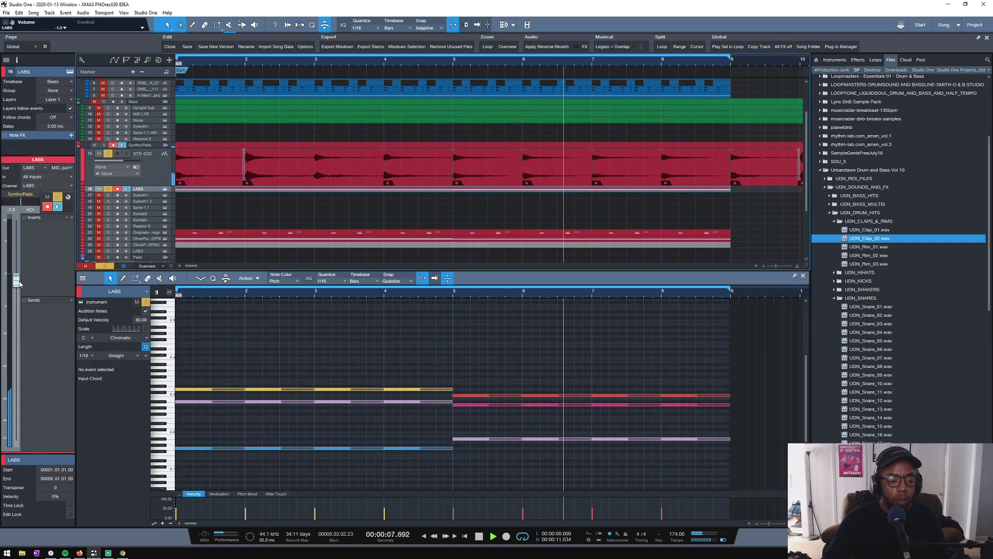
- Add FabFilter Pro-Q 3 to the LABS inserts and set its band 1 frequency to about 131.5 Hz
left_click(72, 218)
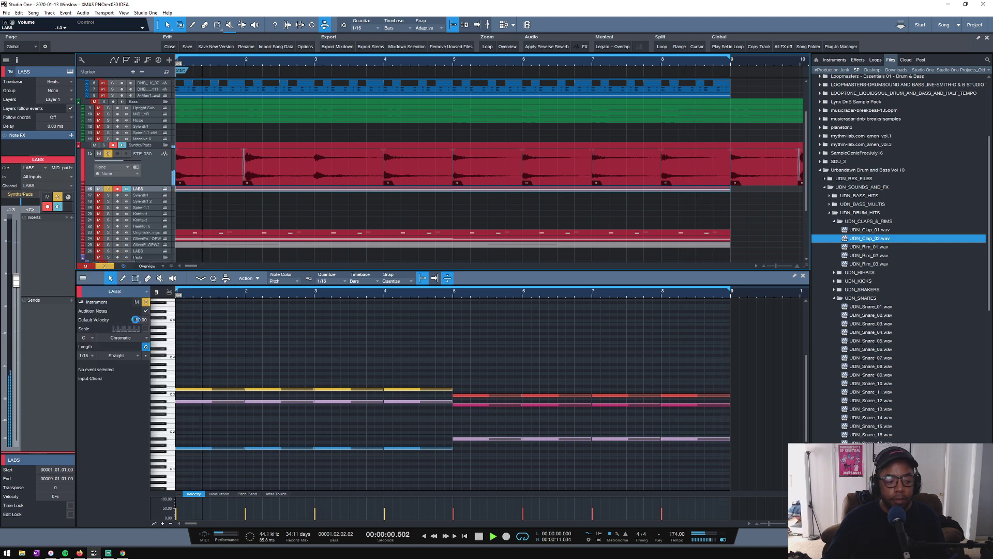
left_click(115, 322)
left_click_drag(314, 273, 419, 276)
left_click(656, 167)
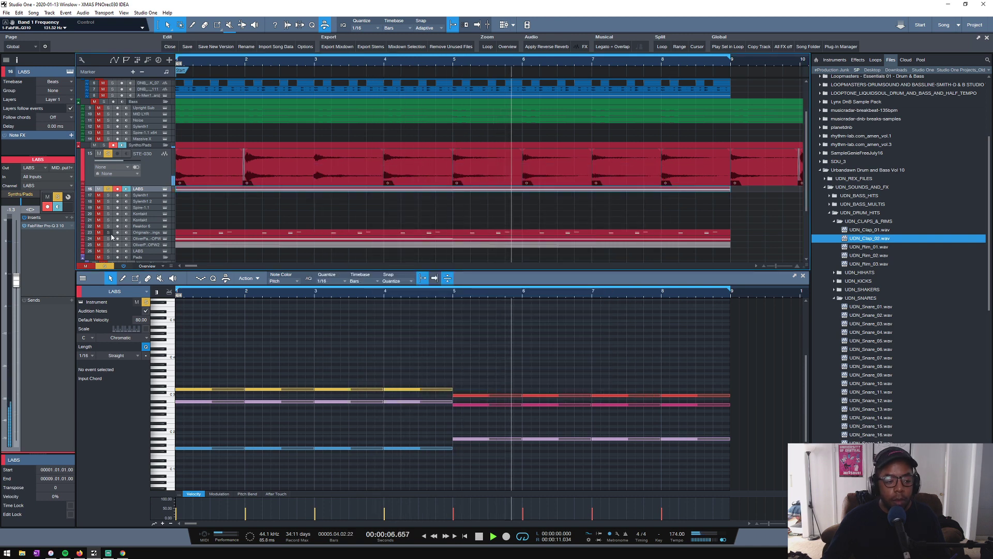
- Clear all solos, replay the loop and re-enable FabFilter Simplon 3 on STE-030
left_click(104, 145)
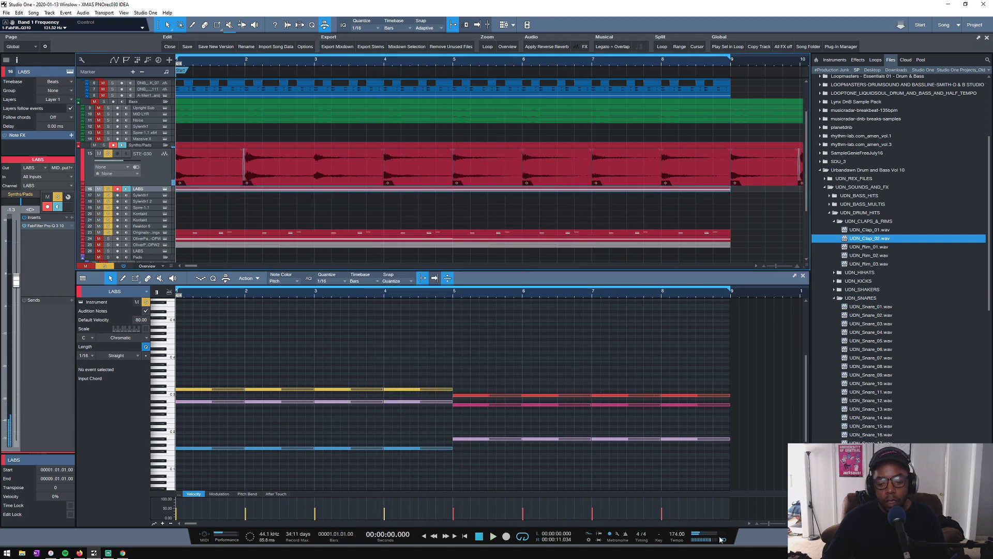
left_click(111, 266)
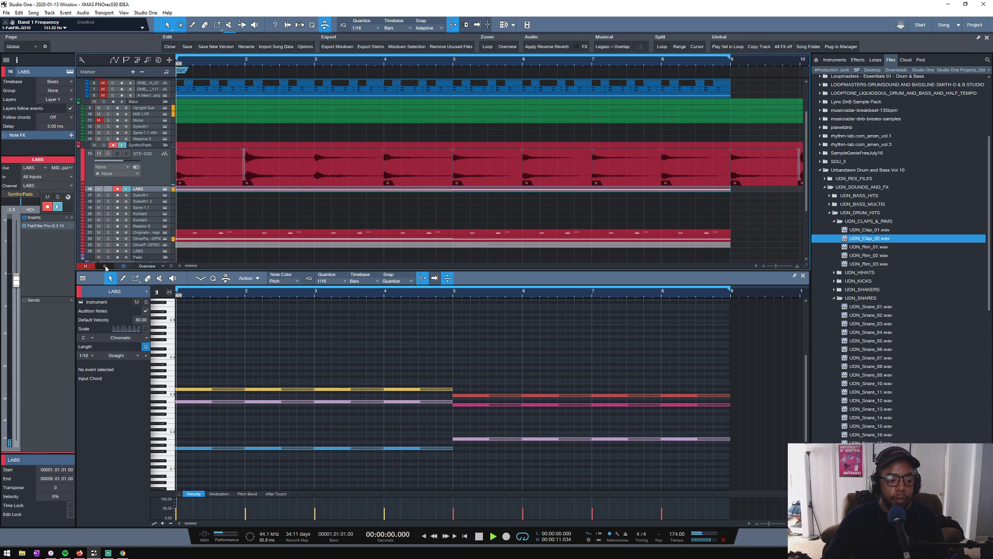
key("space")
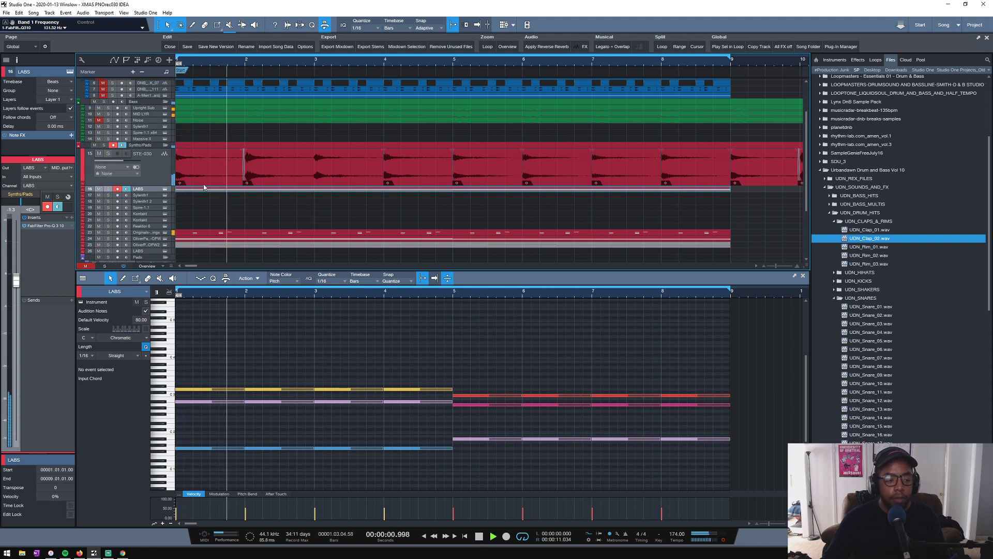
left_click(149, 178)
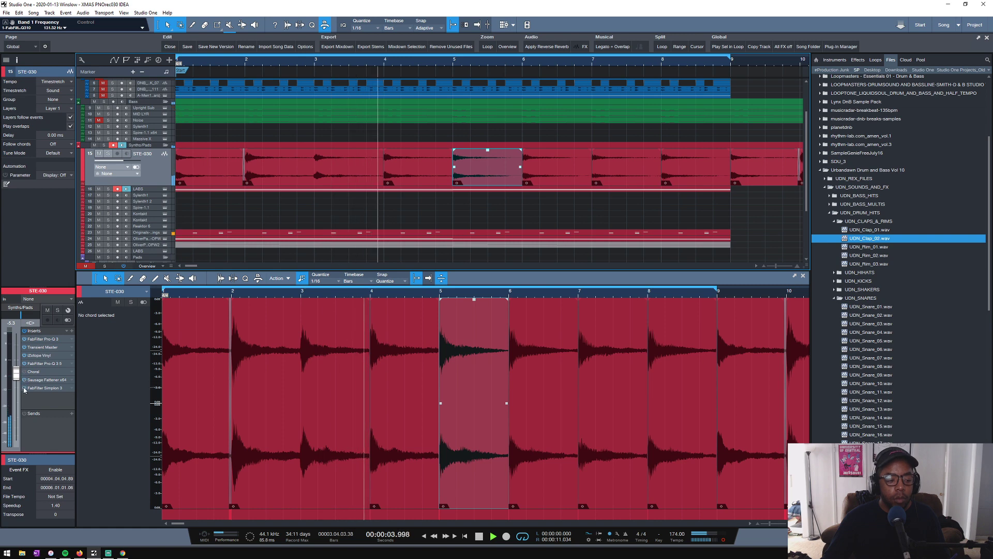
- Set the LABS track volume to about -1.7 dB against the playing mix and check the Epic Strings track
left_click(145, 190)
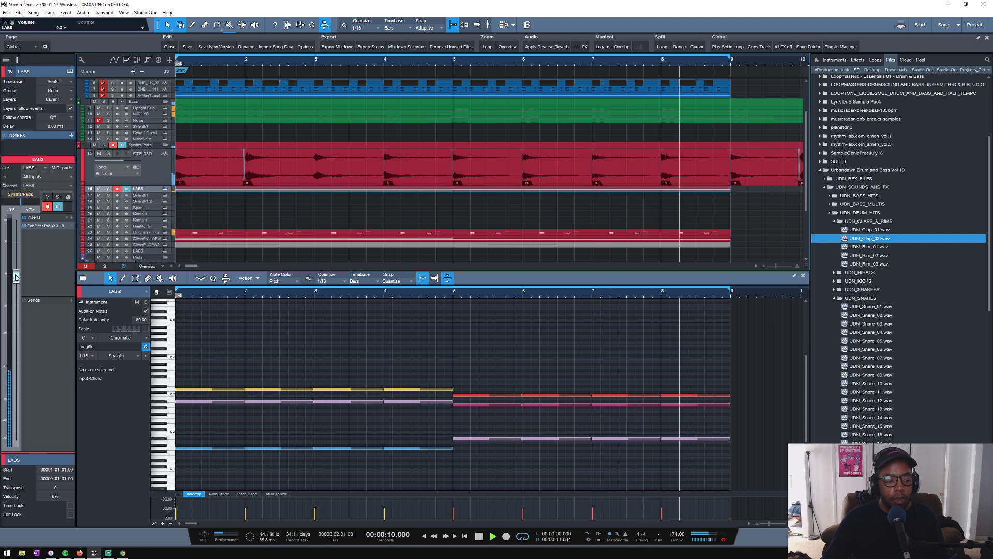
left_click_drag(16, 280, 23, 301)
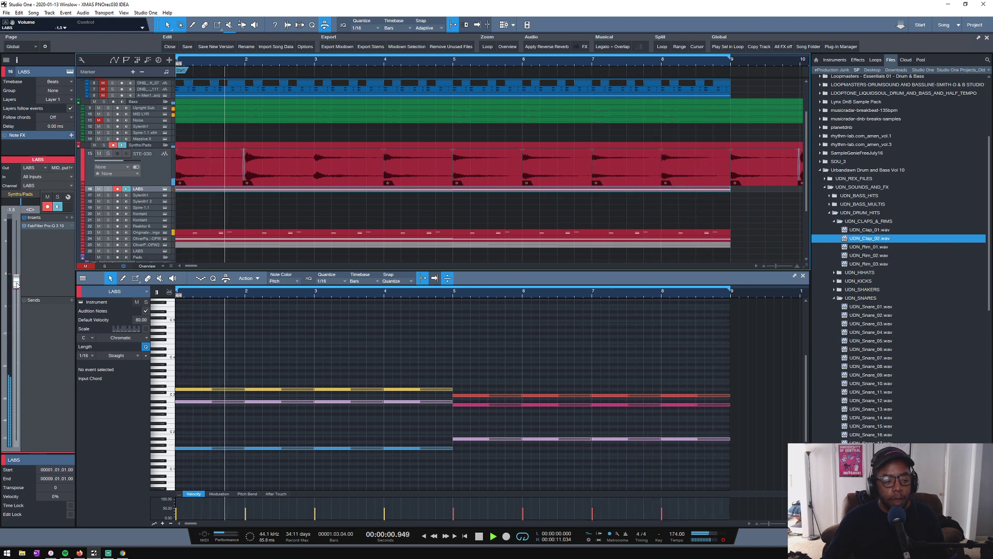
left_click(146, 232)
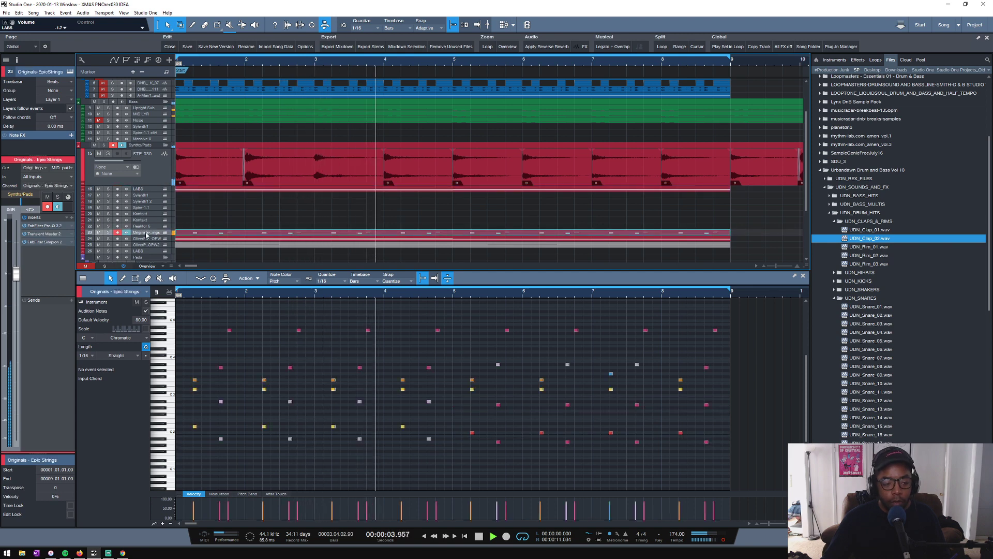
- Try to copy the iZotope Vinyl insert from STE-030 onto the LABS track and undo the attempt
left_click(151, 189)
left_click(149, 179)
left_click_drag(39, 355, 146, 189)
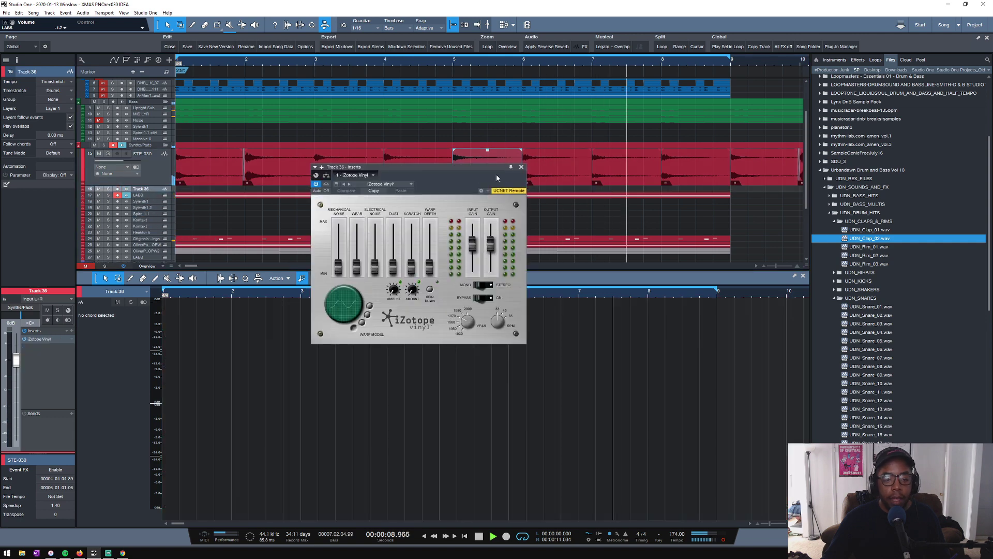
key("ctrl+z")
- Stop playback and copy the iZotope Vinyl insert from STE-030 to the LABS track, after Pro-Q 3
left_click(147, 179)
key("space")
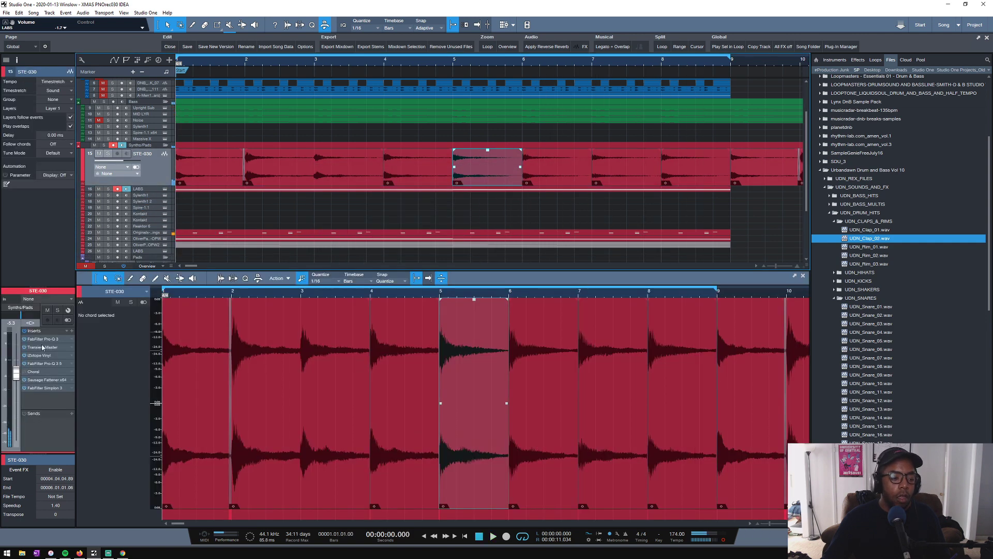
left_click_drag(43, 359, 158, 193)
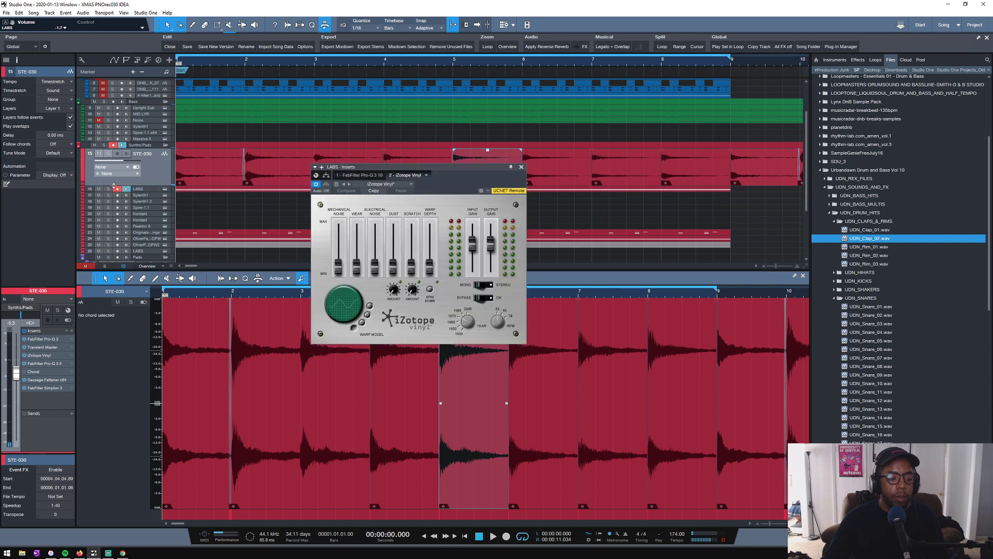
- Audition LABS and STE-030 soloed together, and solo the whole Synths/Pads folder and restart the loop
key("space")
left_click(107, 189)
left_click(107, 153)
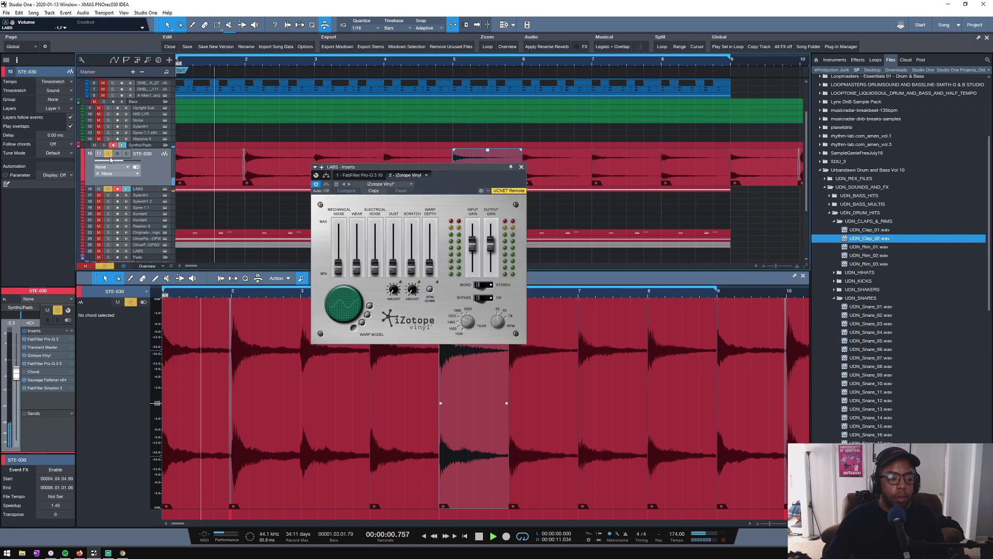
left_click(141, 189)
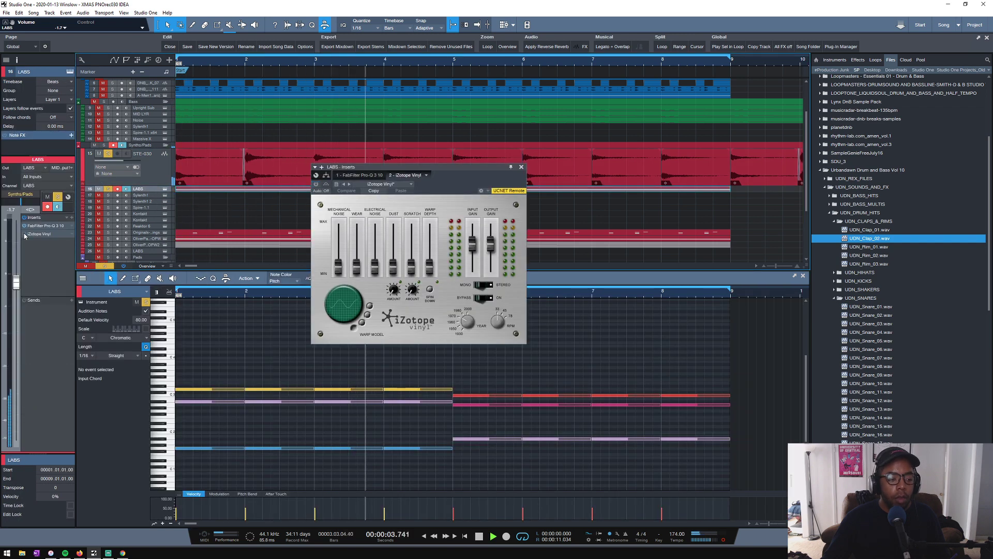
left_click(103, 146)
key("space")
key("space")
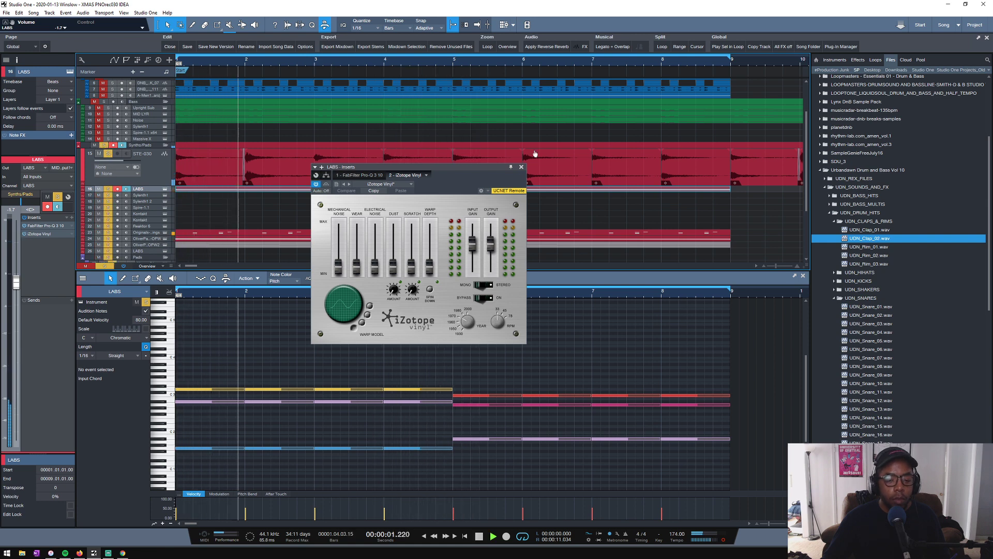
- Stop playback, check the Epic Strings and OPW tracks, and restart the loop
left_click(521, 167)
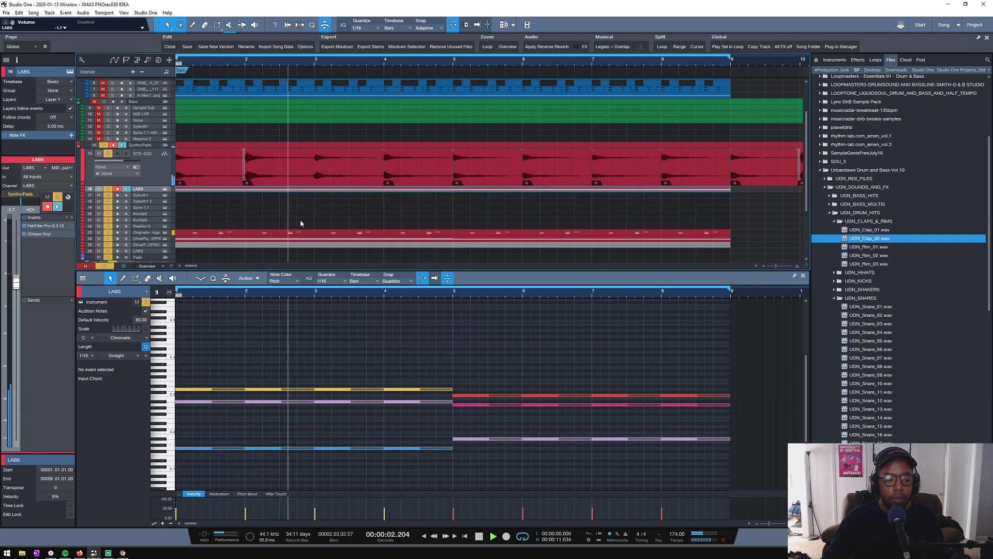
key("space")
left_click(148, 234)
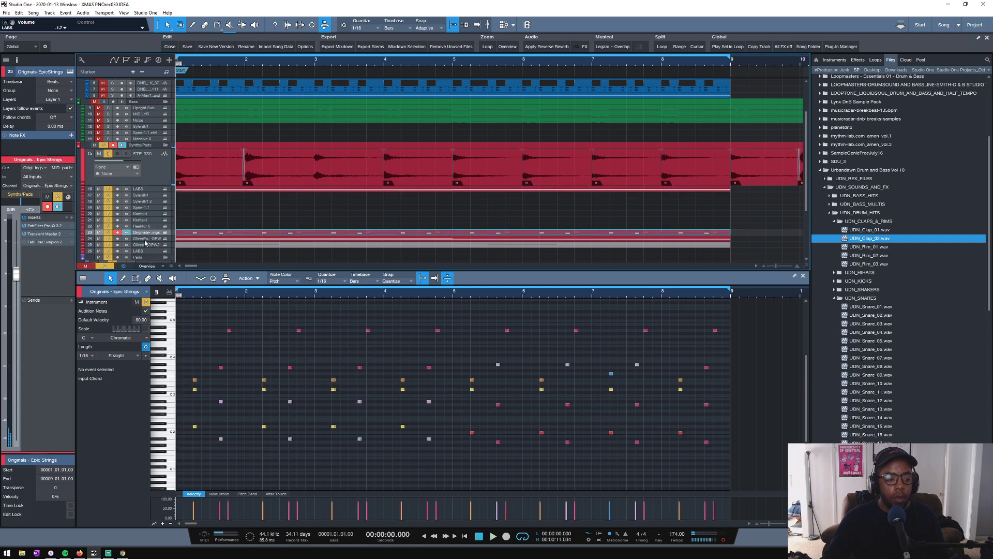
left_click(145, 239)
key("space")
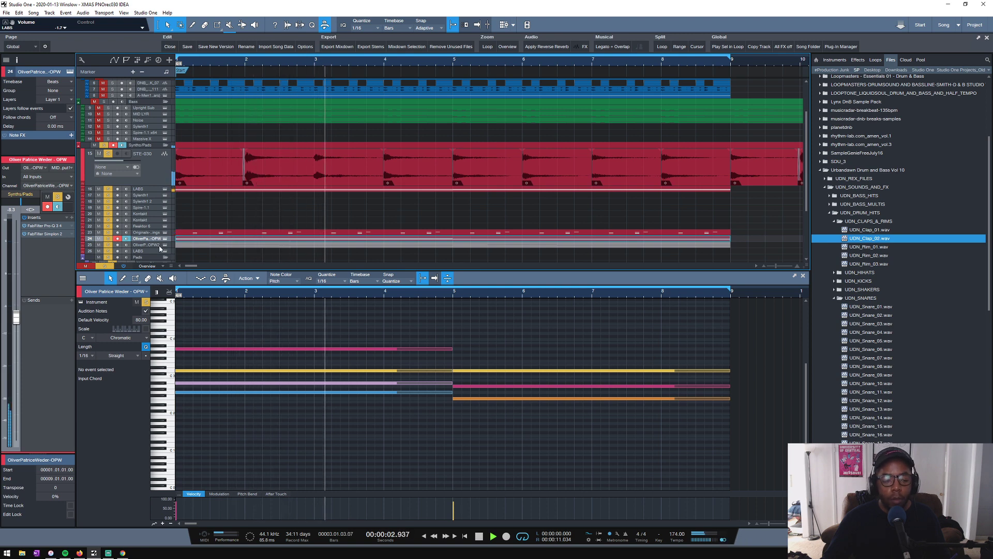
- Compare mono and stereo in the LABS track's iZotope Vinyl and return it to stereo
left_click(142, 190)
double_click(44, 234)
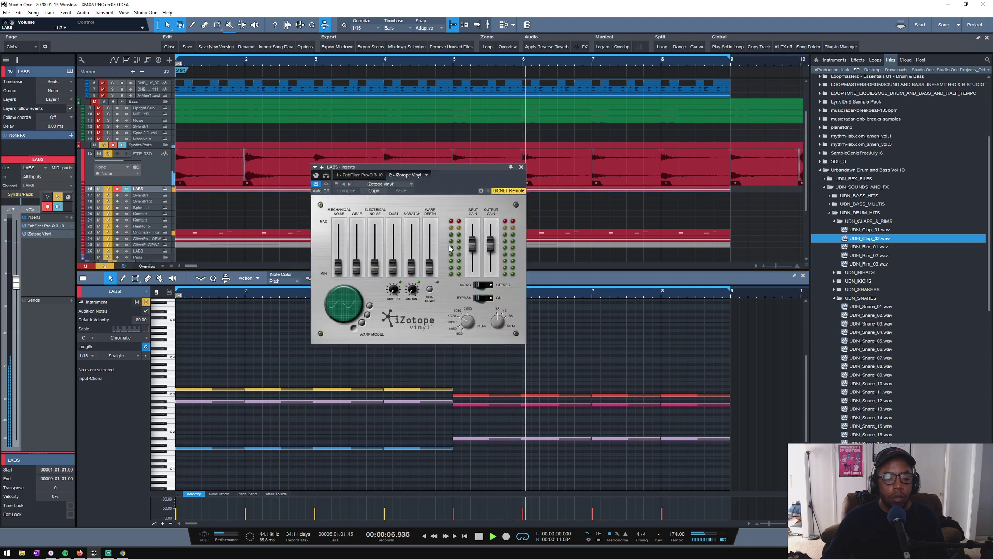
left_click(485, 285)
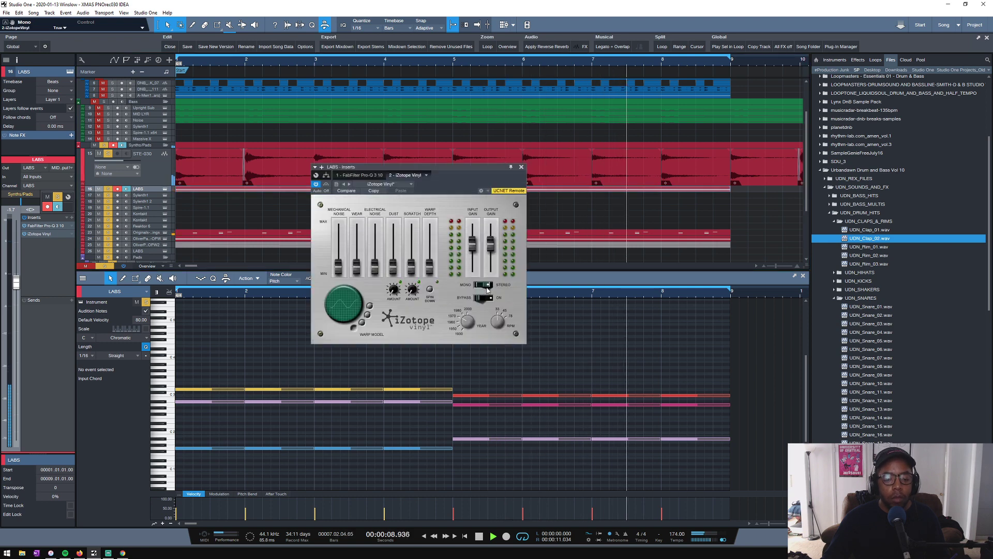
left_click(485, 287)
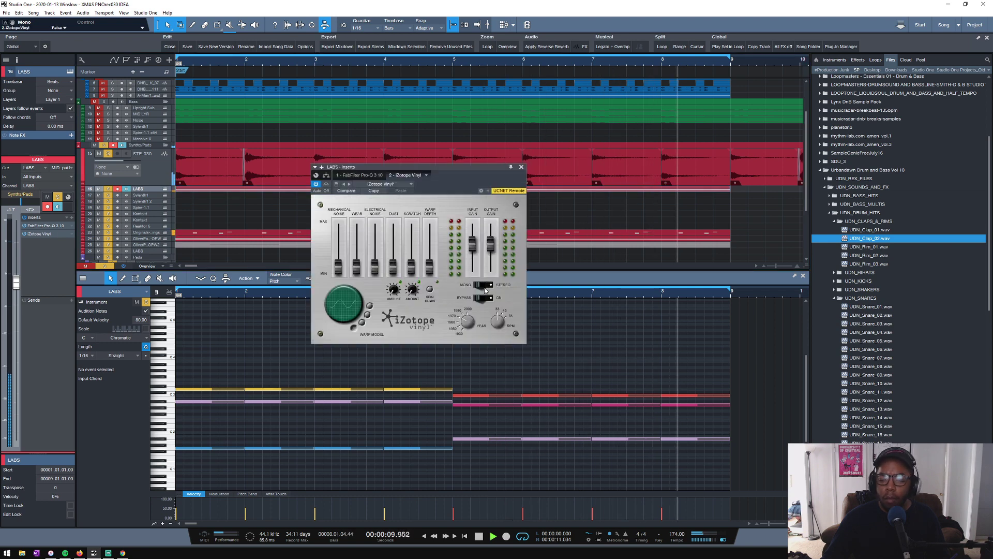
left_click(522, 167)
- Add a Binaural Pan insert to the LABS track and set its width to 77%
left_click(71, 217)
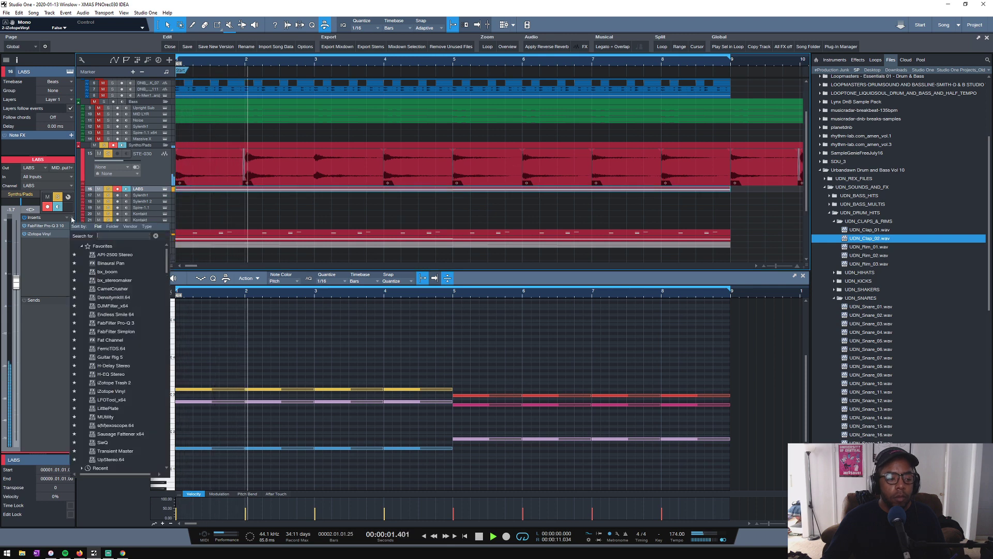
left_click(126, 265)
left_click_drag(409, 219, 427, 167)
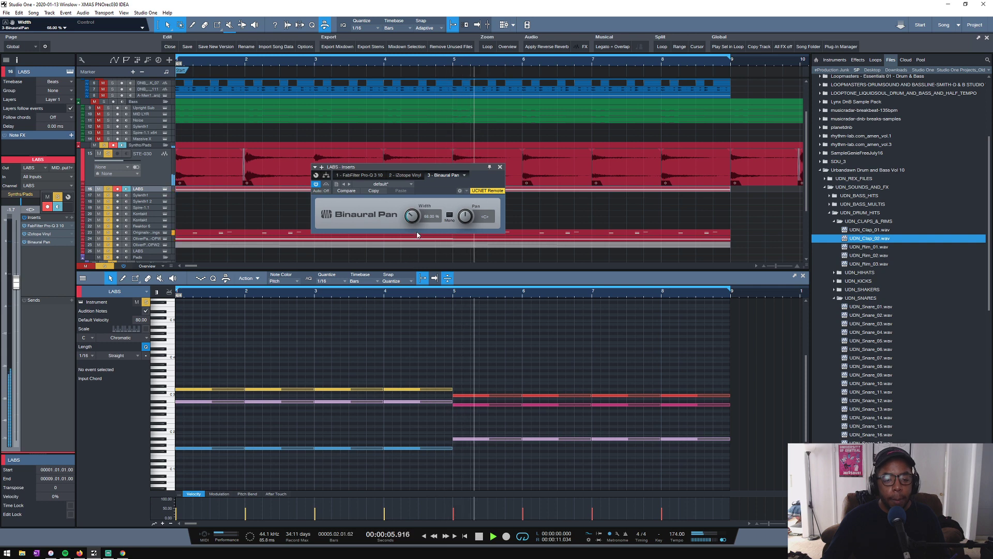
left_click_drag(413, 218, 411, 216)
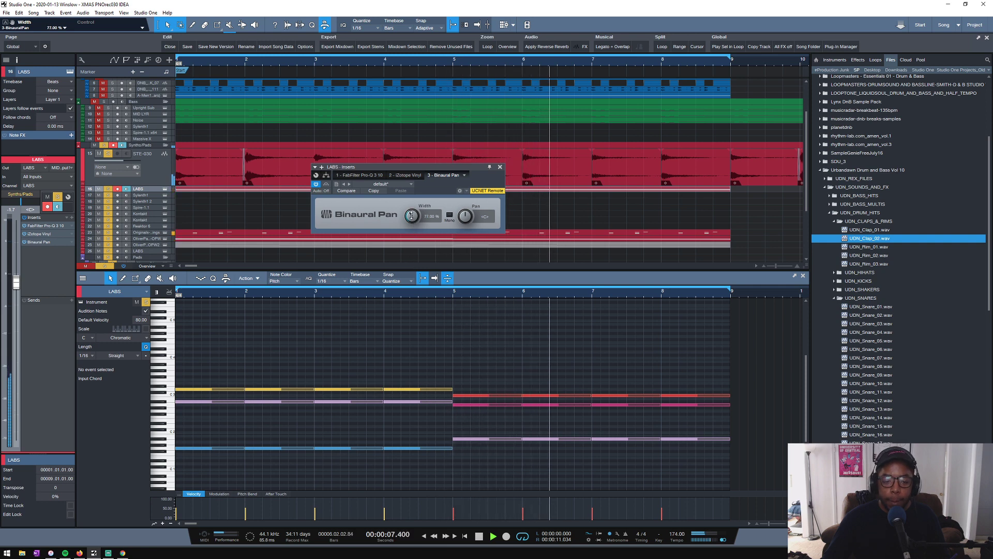
left_click(500, 167)
- Solo the Bass folder as well, restart the loop and mute the Noise part
key("space")
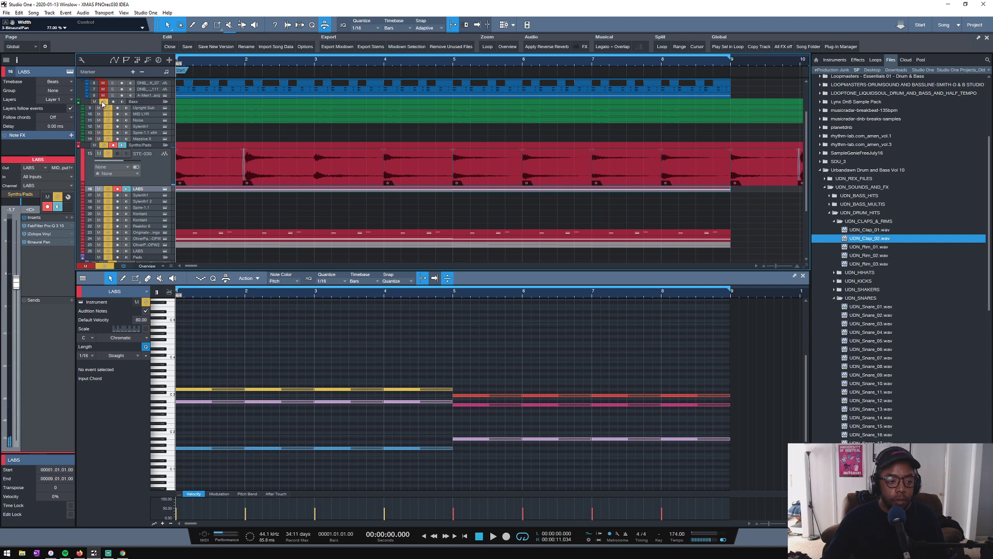
key("space")
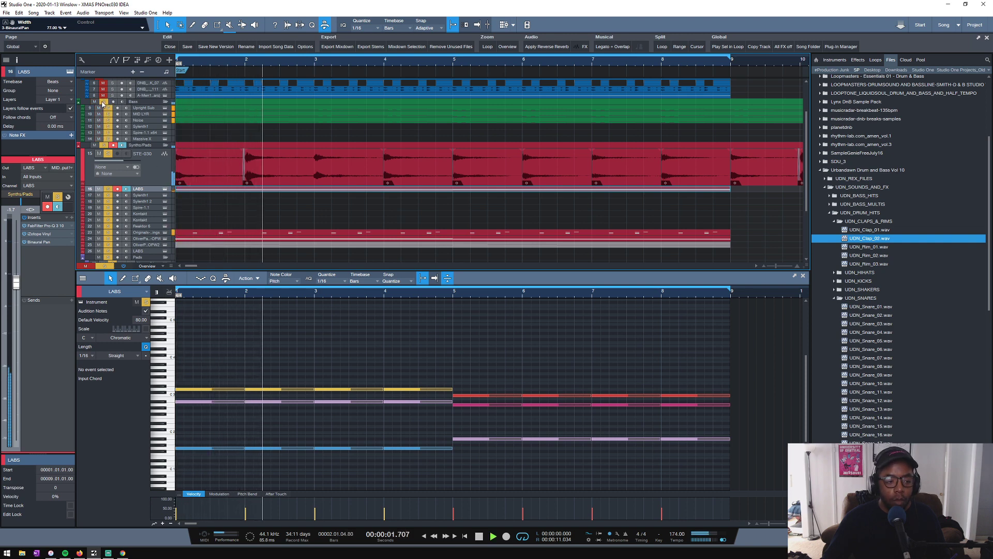
left_click(196, 122)
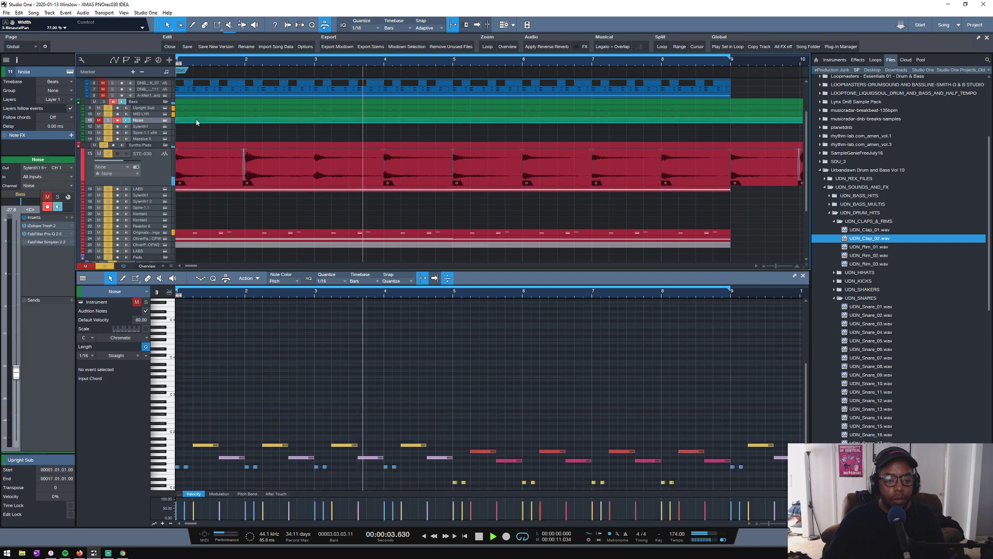
key("shift+m")
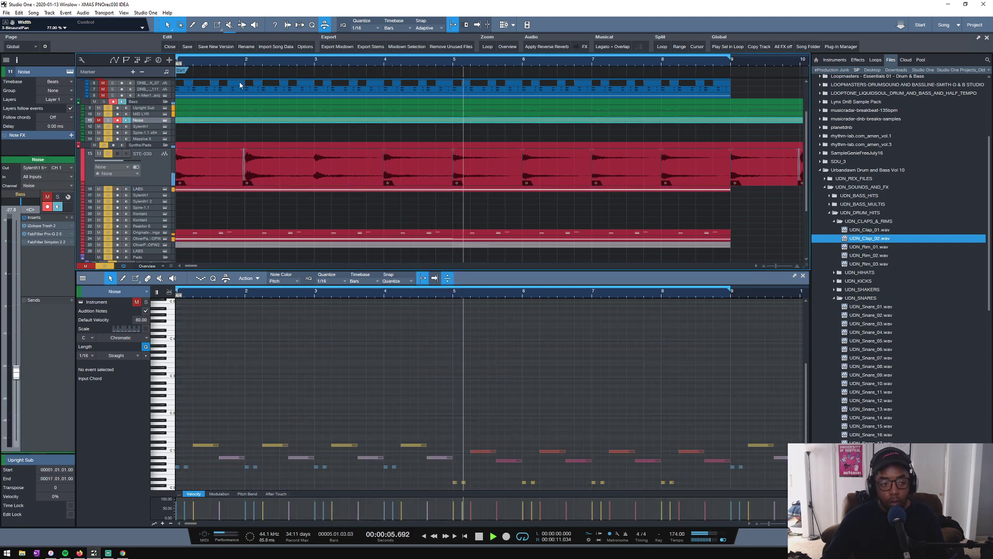
- Solo the Percussion folder so its tracks play along with the bass and synths
scroll(253, 63, "down", 2)
scroll(183, 138, "up", 1)
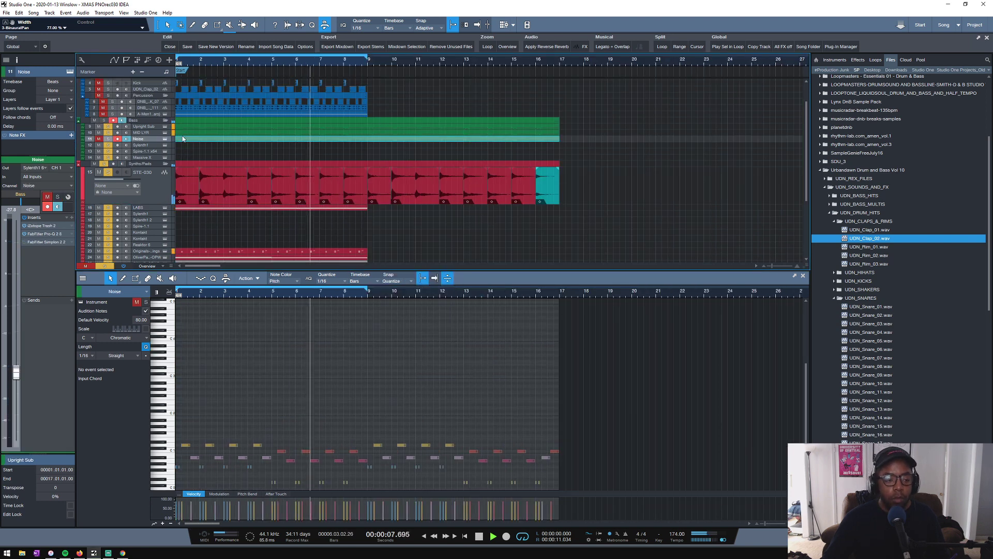
scroll(182, 139, "up", 2)
left_click(109, 123)
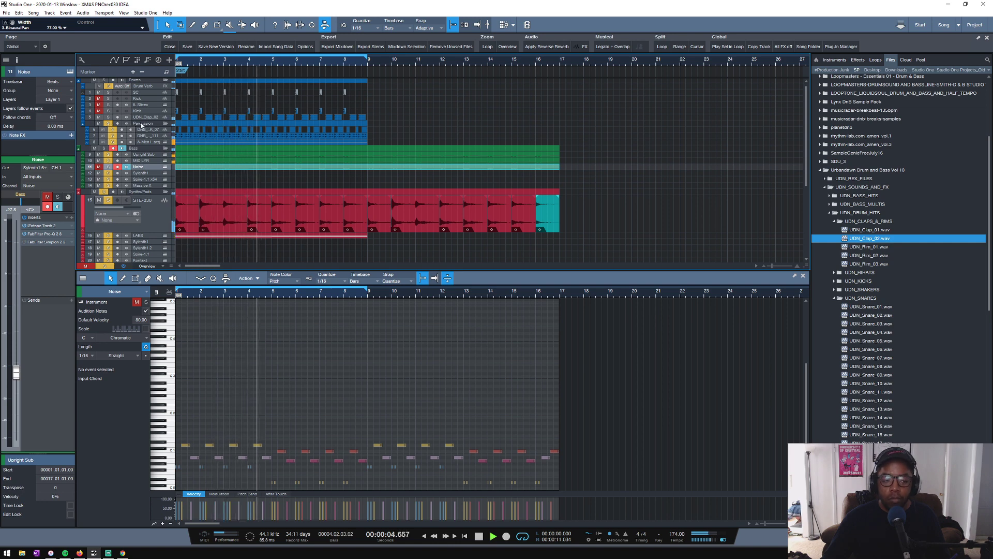
- Check the A-Men break track, solo the Kick and set the Kick volume to about -5 dB
left_click(148, 142)
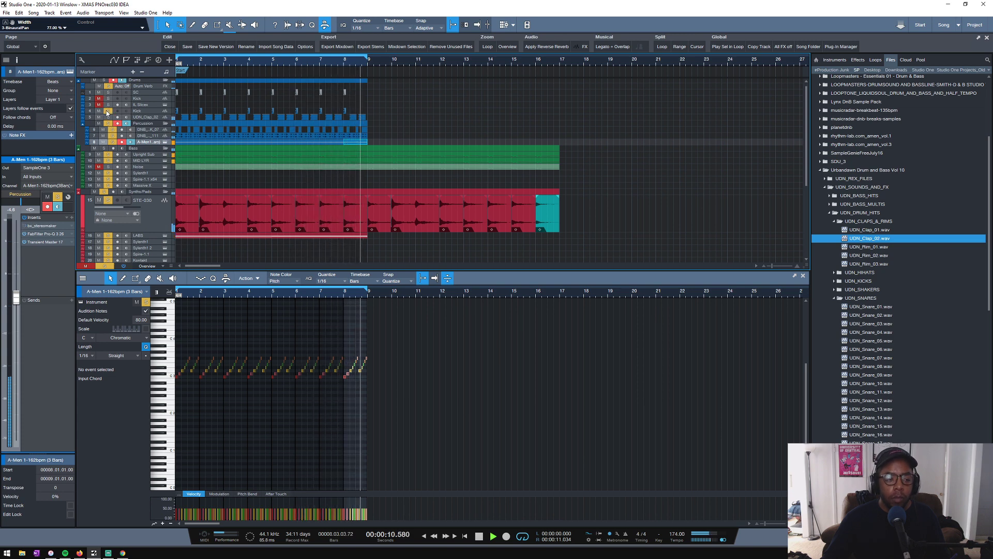
left_click(155, 113)
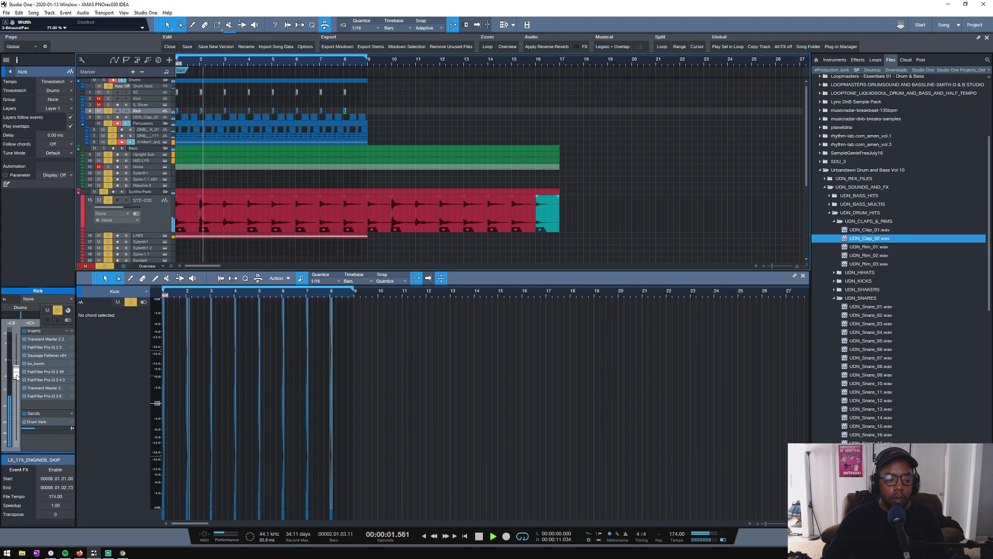
left_click_drag(17, 348, 16, 376)
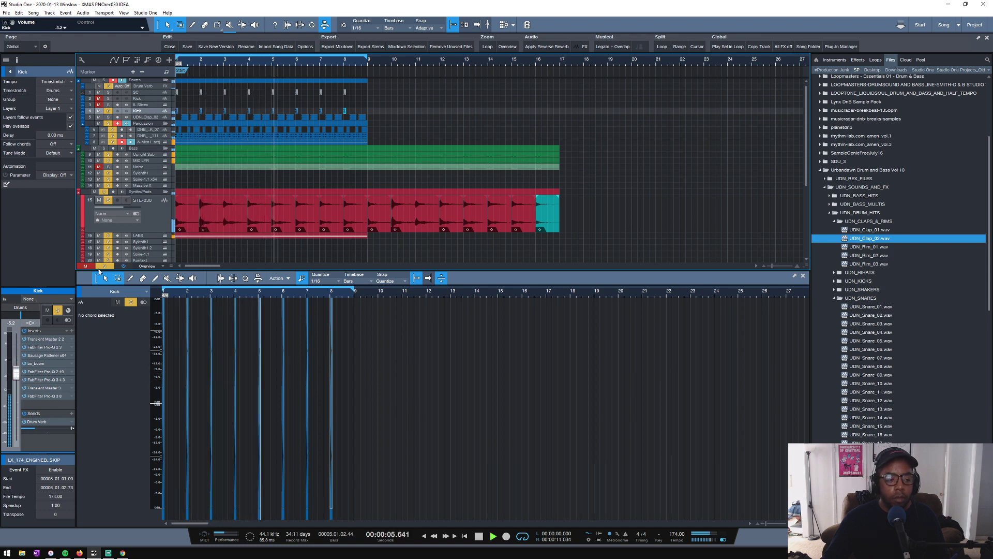
- Set the Bass folder volume to -3.1 dB, check its Kick SC compressor and restart the loop
left_click(148, 148)
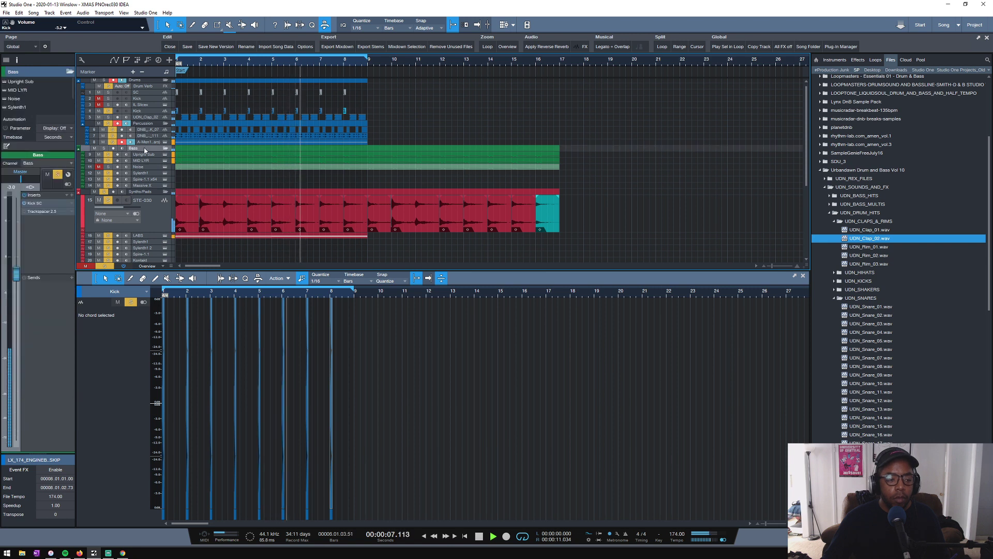
left_click(37, 205)
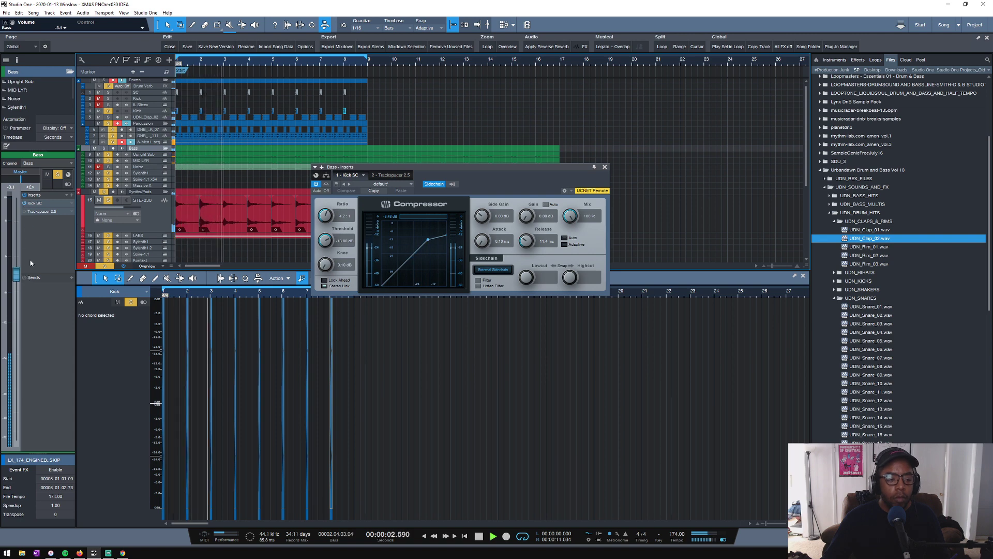
left_click(605, 166)
key("space")
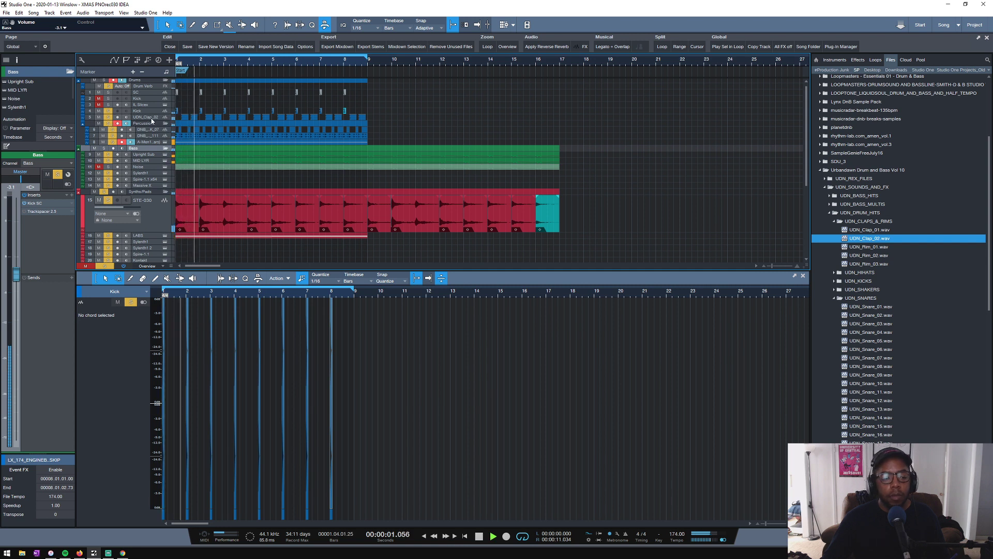
- Lower the UDN_Clap_02 volume to about -3.8 dB and set its Transient Master attack to -21%
left_click(150, 118)
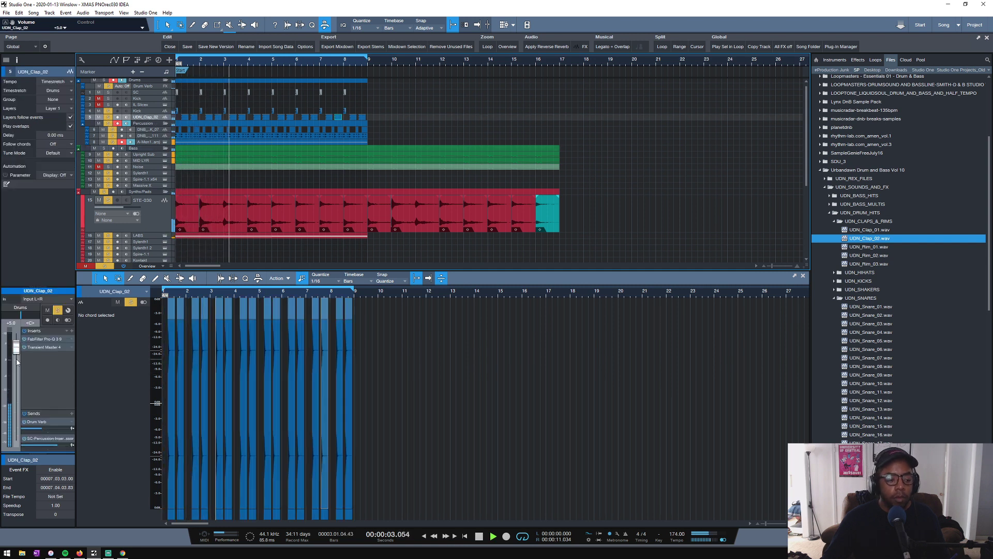
left_click_drag(17, 362, 16, 376)
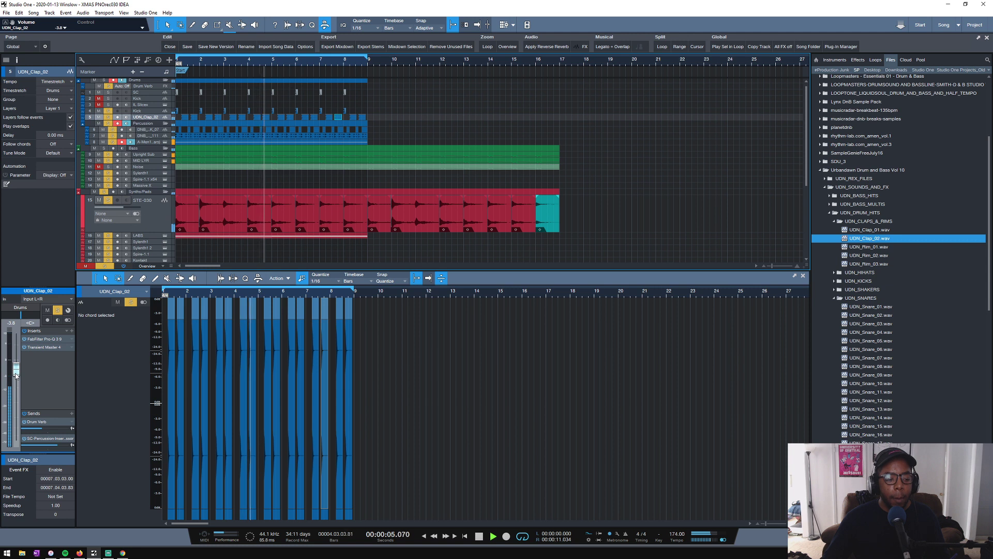
left_click(42, 348)
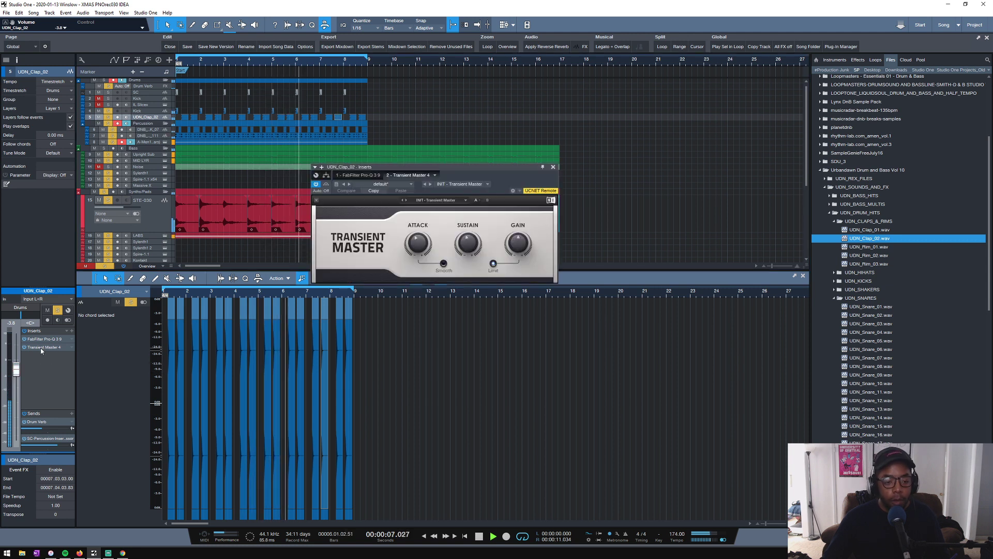
left_click_drag(423, 232, 420, 234)
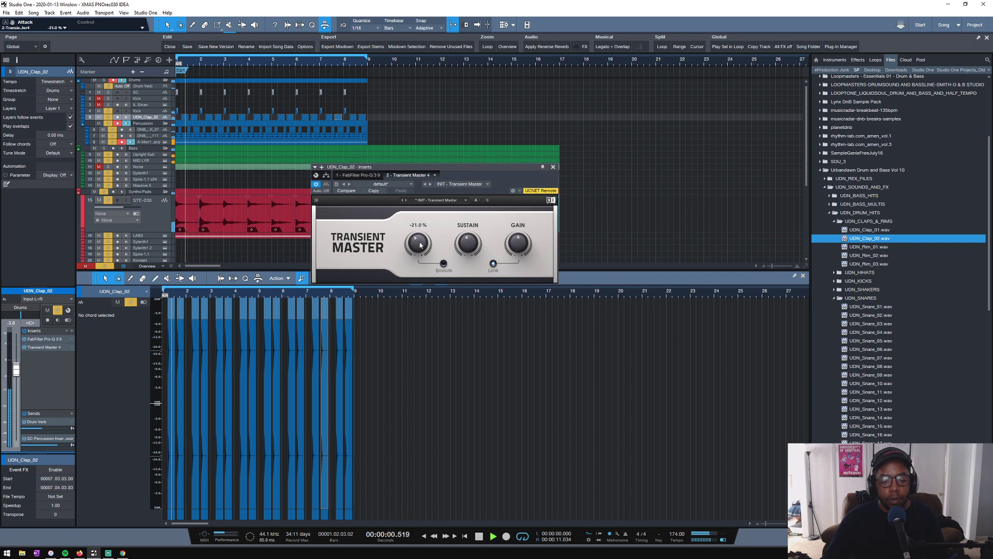
left_click(553, 167)
- Check the inserts on the STE-030 track, stop playback and clear the event selection
scroll(239, 201, "down", 5)
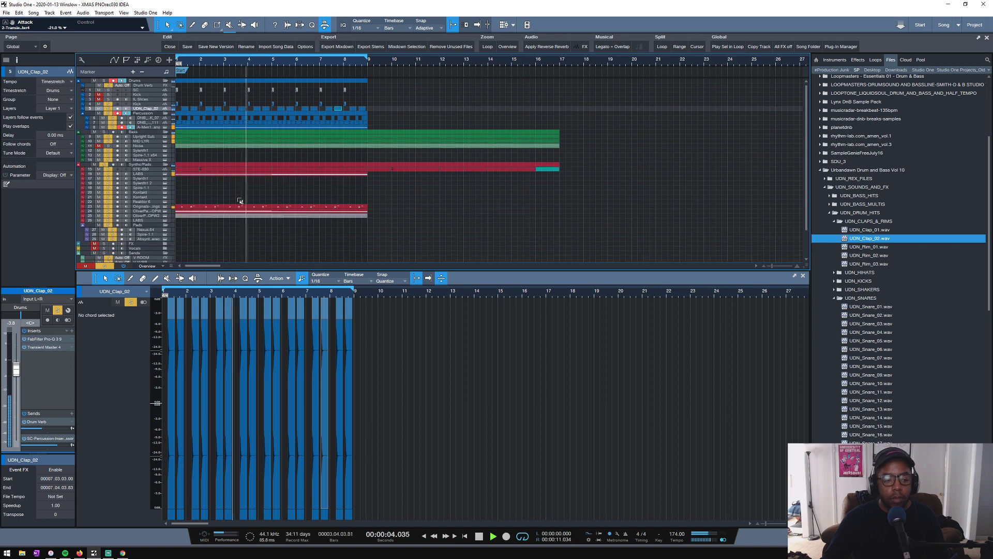
left_click(147, 171)
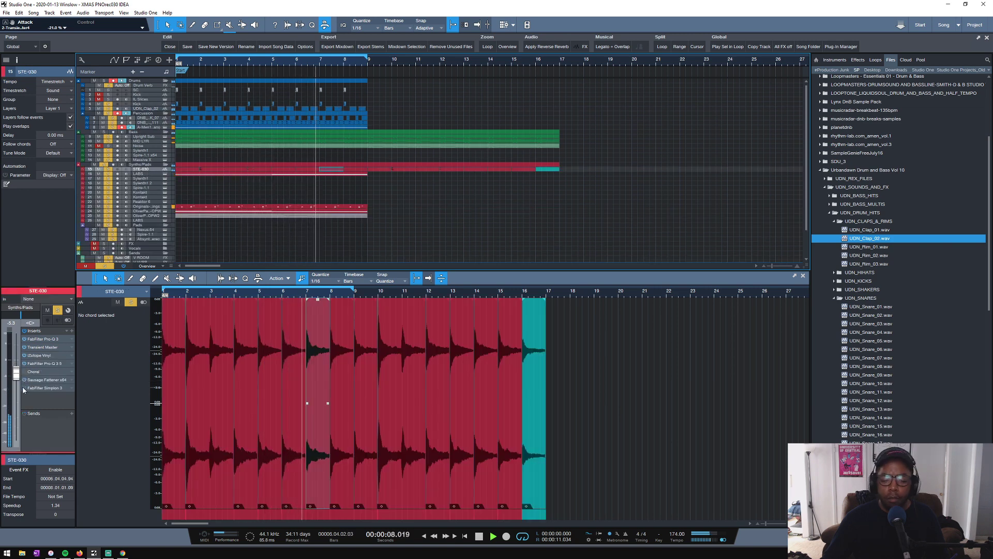
key("space")
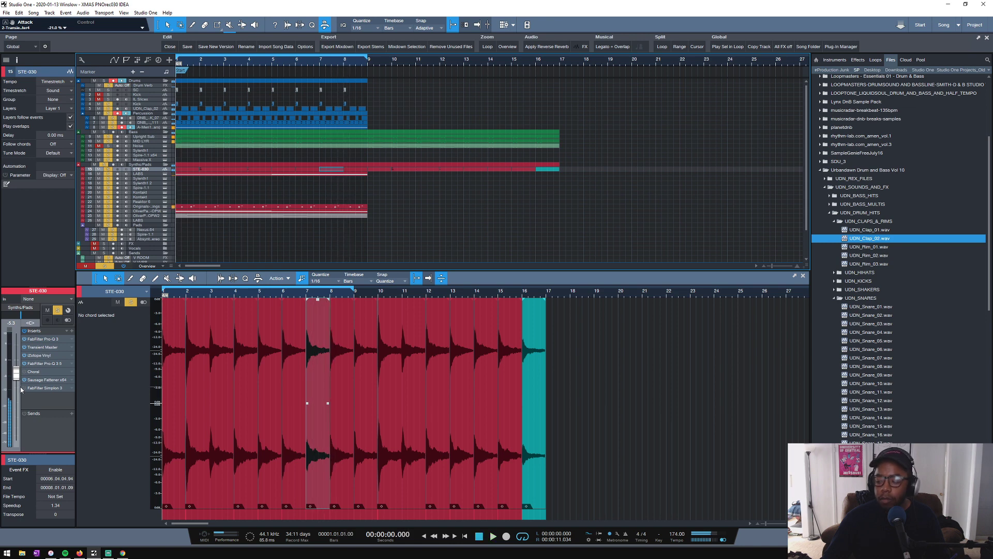
left_click(179, 193)
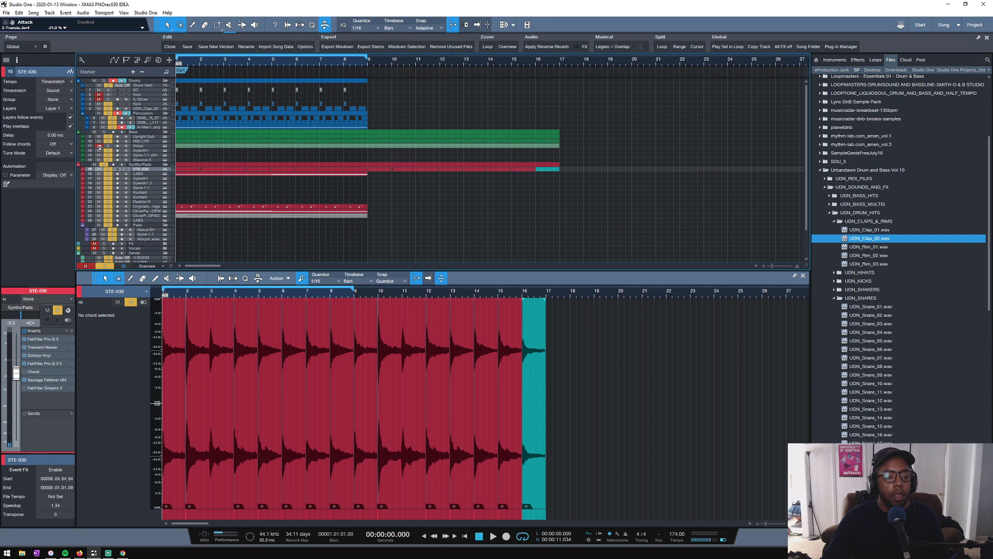
- Restart the loop and set the Epic Strings track's Simplon Filter 1 frequency to about 1365 Hz
left_click(149, 209)
left_click_drag(146, 210, 145, 212)
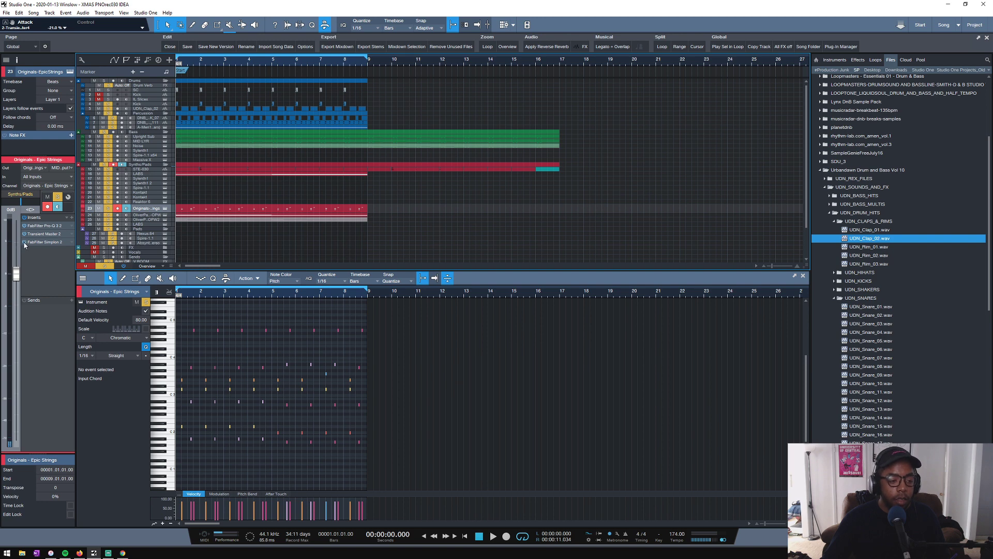
key("space")
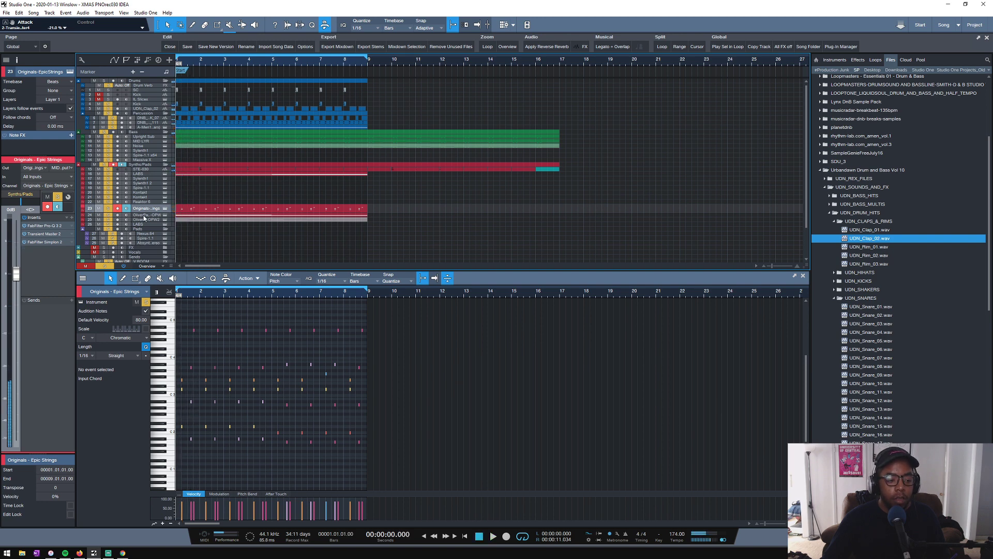
left_click(39, 242)
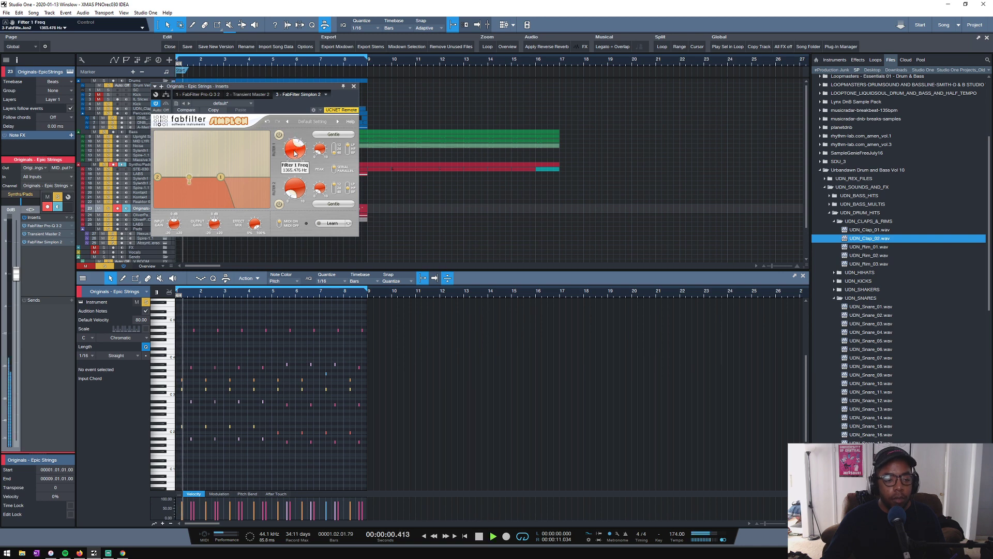
- Set the Oliver Patrice Weder - OPW track's Simplon Filter 1 frequency to about 1085 Hz and peak to about 0.171, then stop playback
left_click(139, 214)
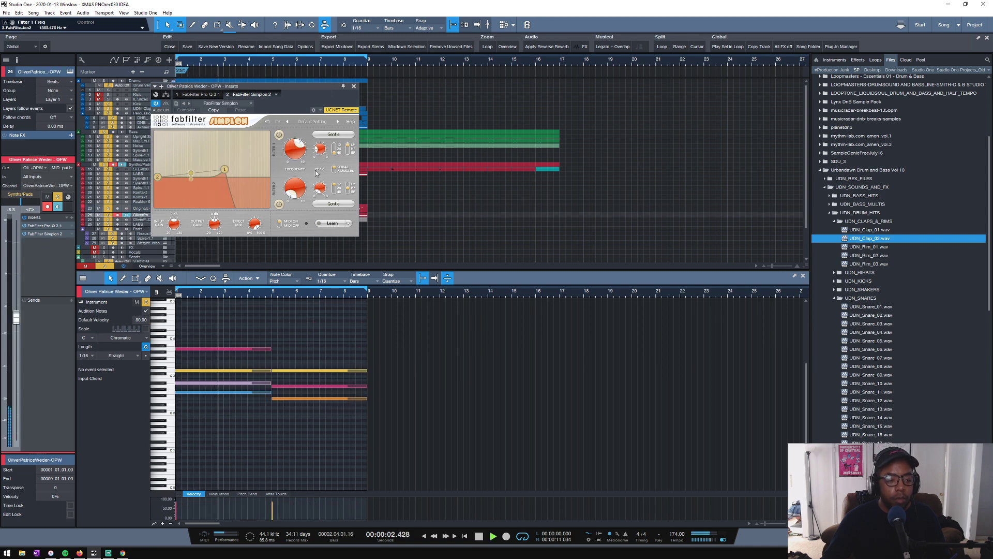
left_click(353, 87)
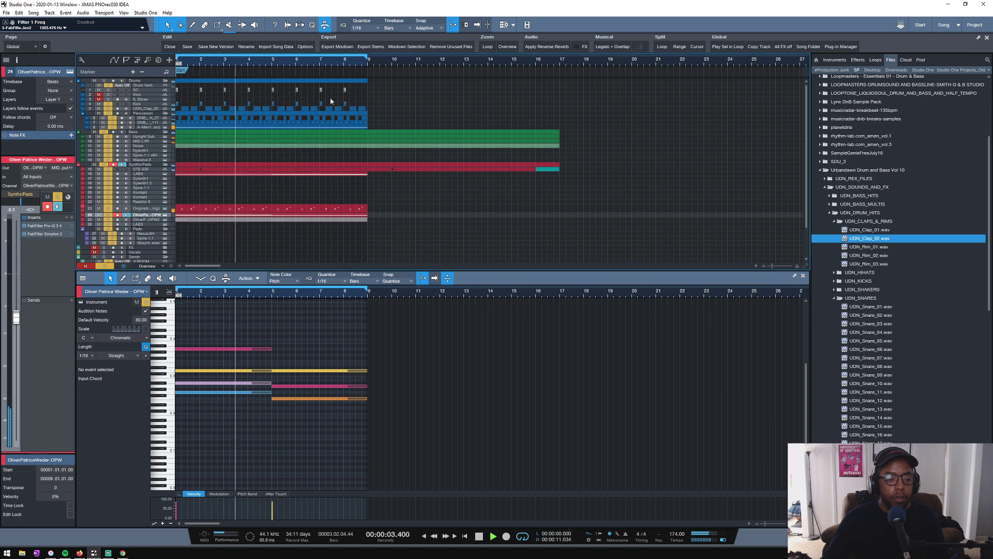
left_click(156, 220)
left_click(165, 215)
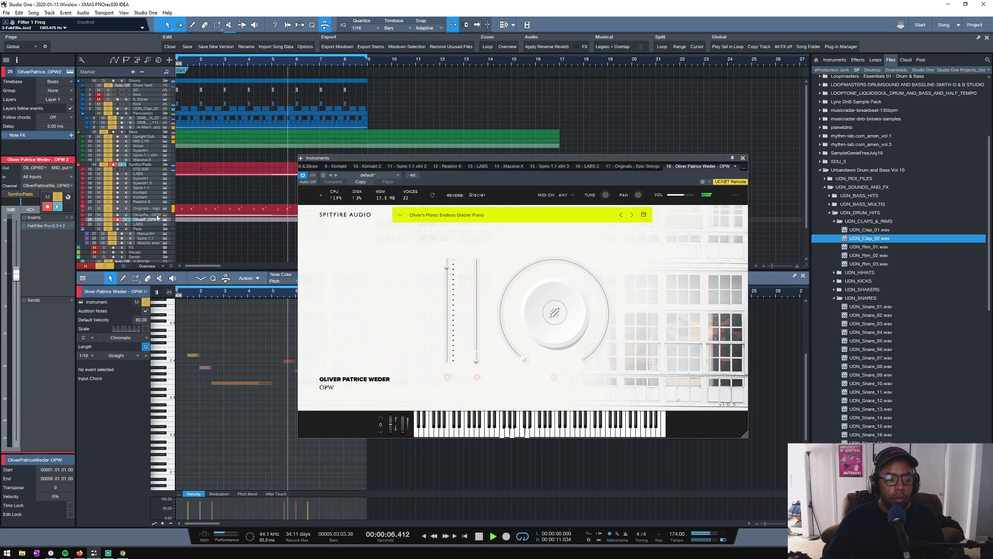
left_click(148, 214)
left_click(42, 235)
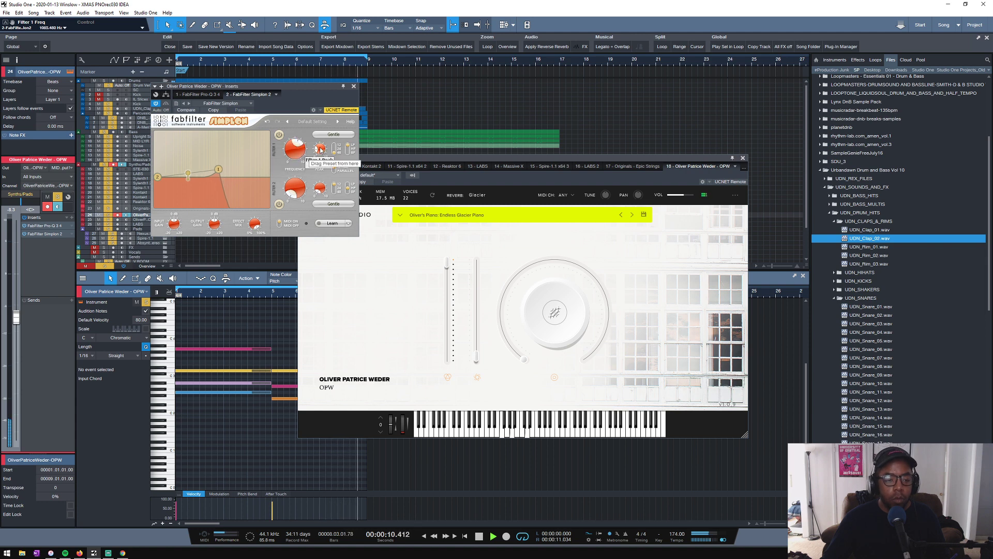
left_click(354, 86)
key("space")
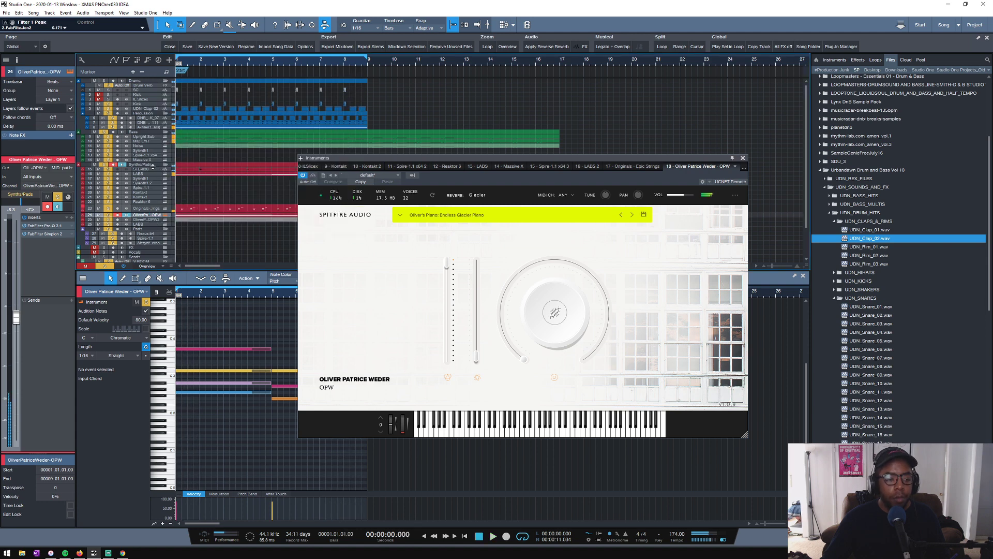
- Close the instrument window, clear all mutes and solos and restart the loop with the full arrangement
left_click(147, 169)
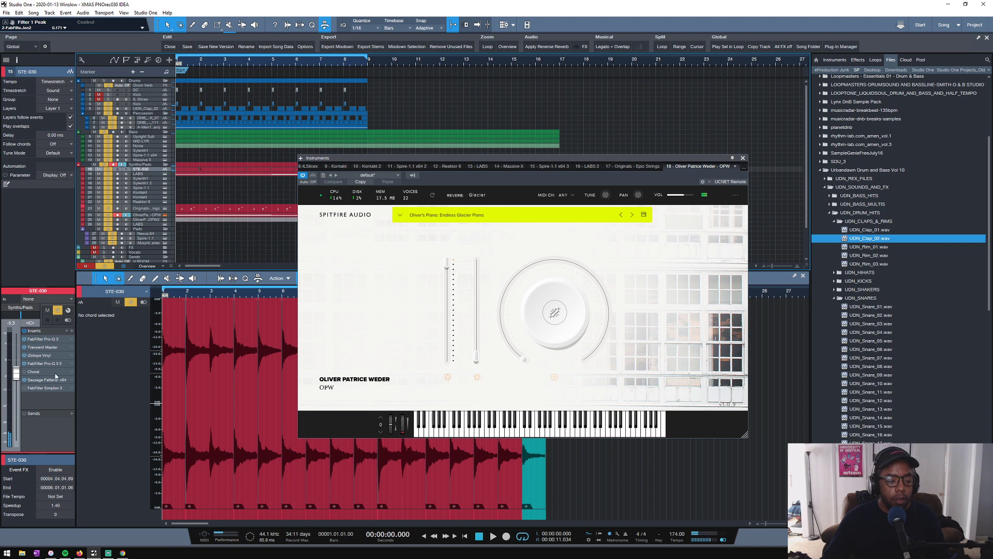
left_click(743, 158)
key("space")
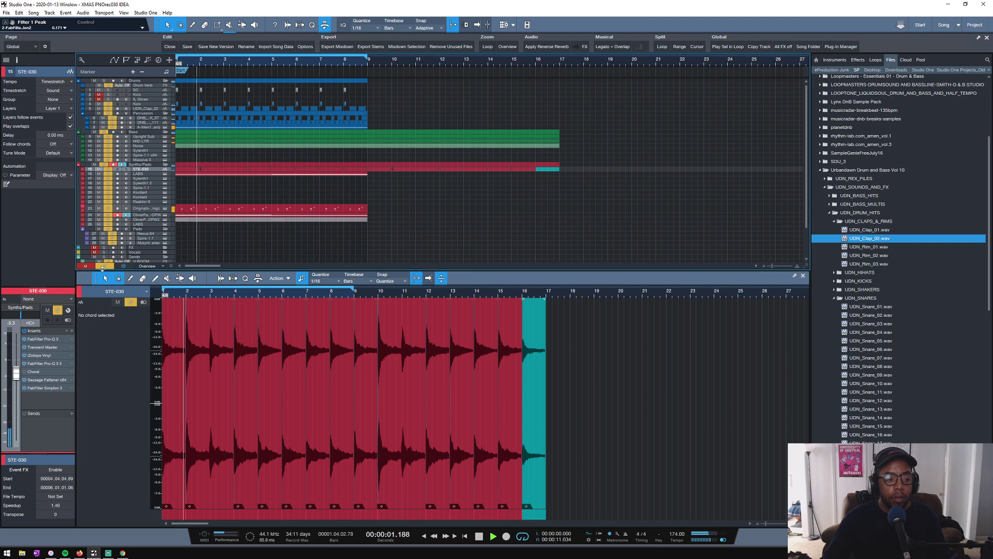
key("space")
left_click(98, 268)
key("space")
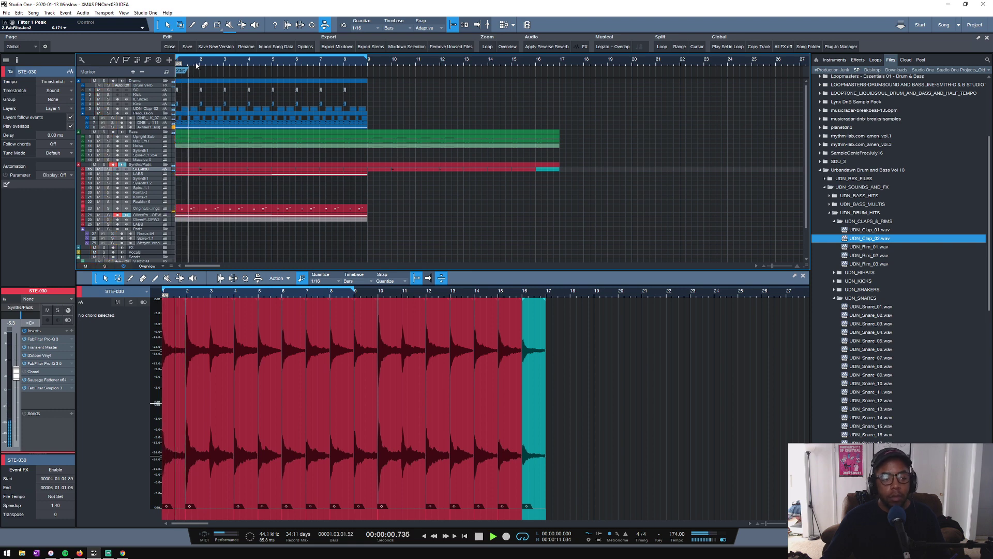
- Set the Bass folder's Kick SC compressor threshold to -13.80 dB and stop playback
left_click_drag(196, 64, 316, 71)
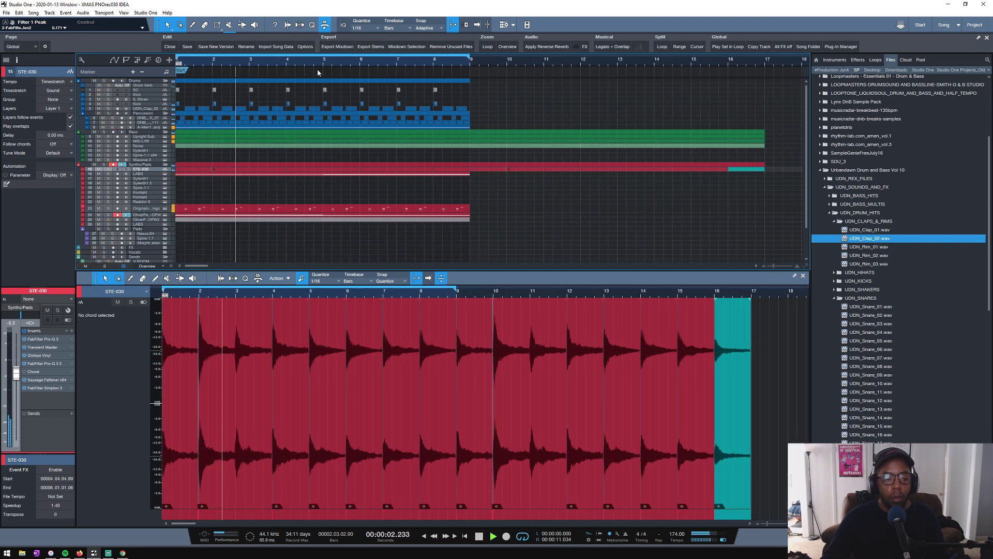
left_click(139, 134)
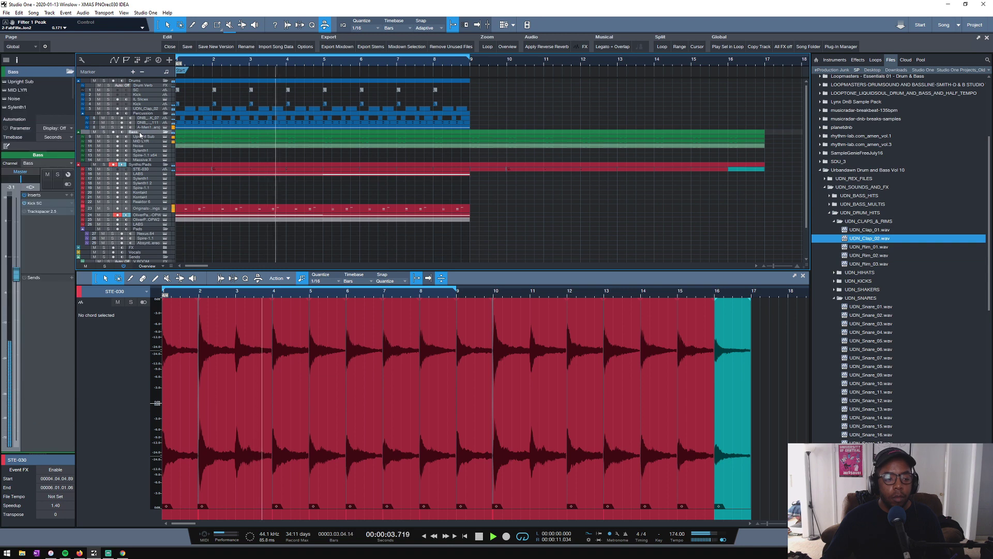
double_click(47, 204)
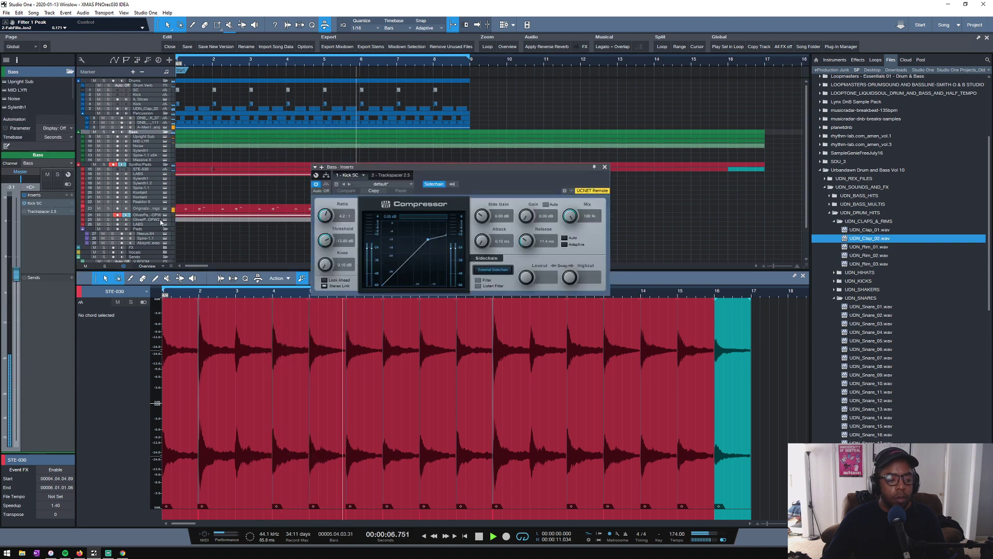
mouse_move(335, 237)
left_mouse_down()
mouse_move(338, 252)
mouse_move(328, 245)
left_mouse_up()
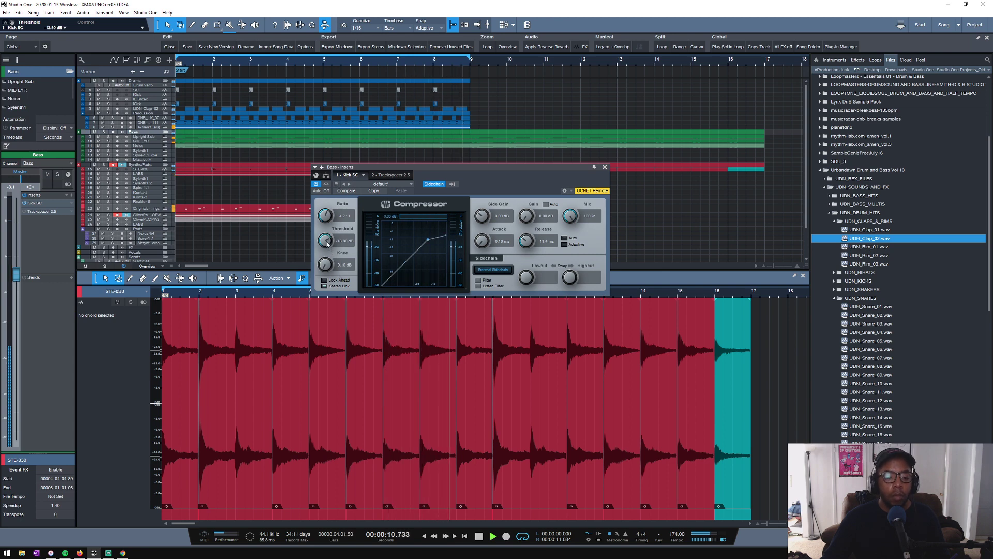
key("space")
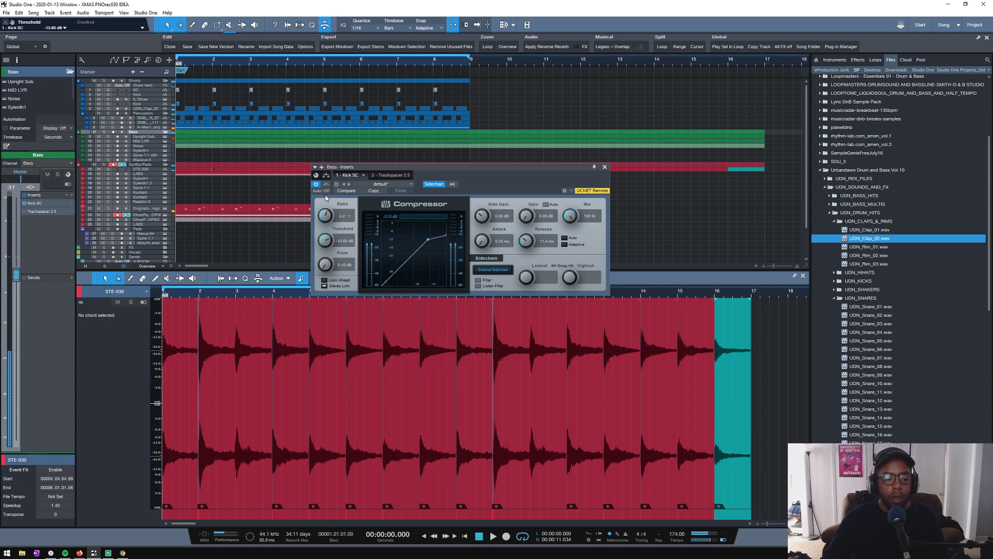
- Bypass Kick SC on the Bass folder, feed Trackspacer 2.5's sidechain from the SC track and check the SC track's sends during playback
left_click(23, 203)
double_click(40, 213)
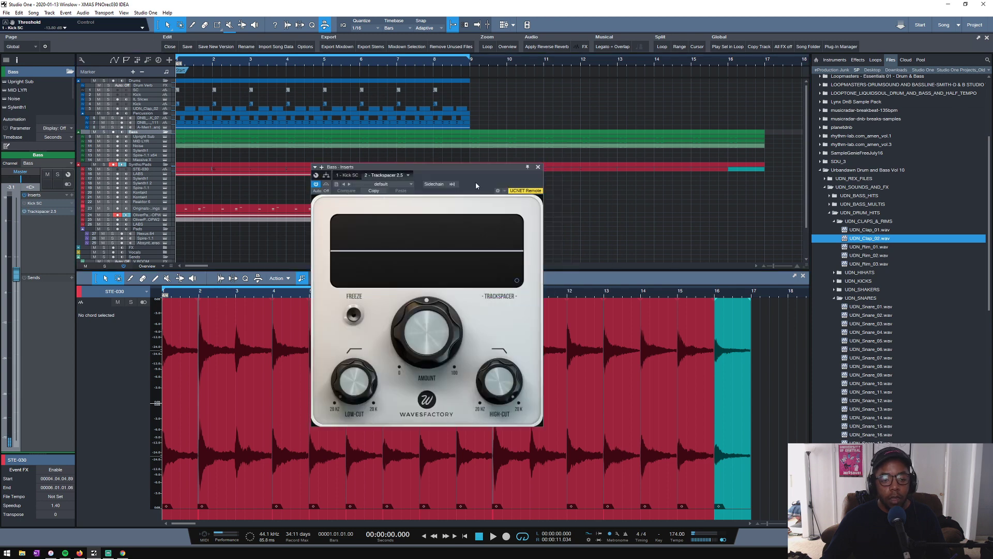
left_click(453, 184)
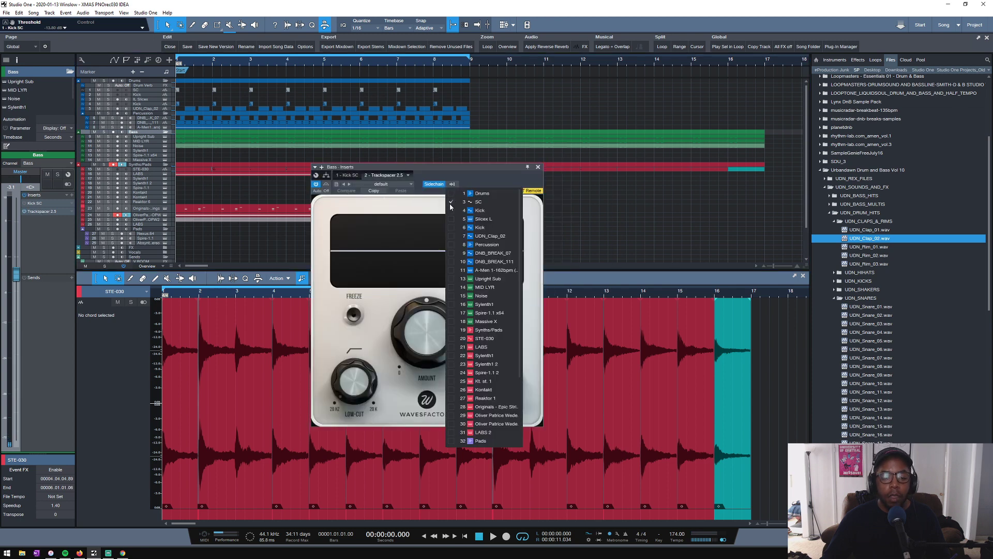
left_click(148, 89)
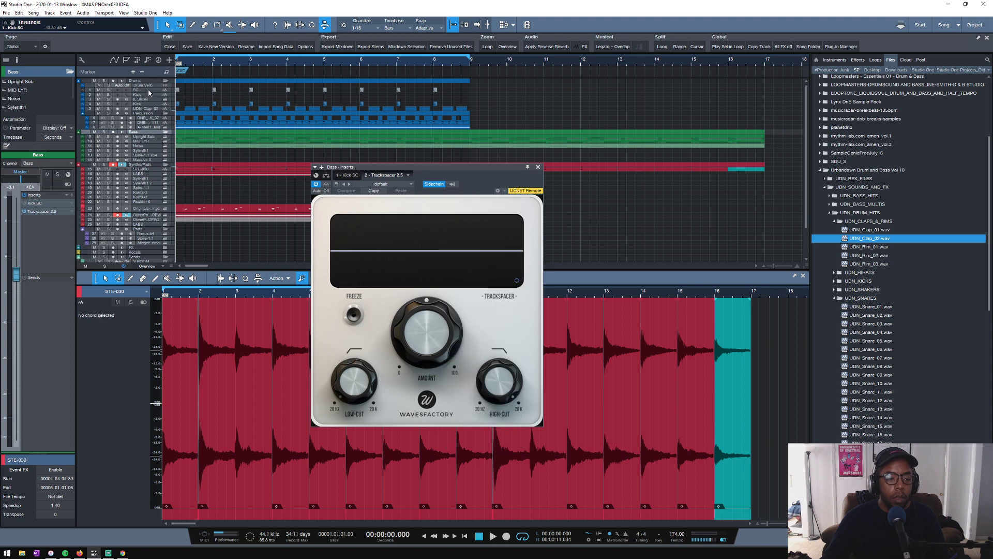
left_click(148, 89)
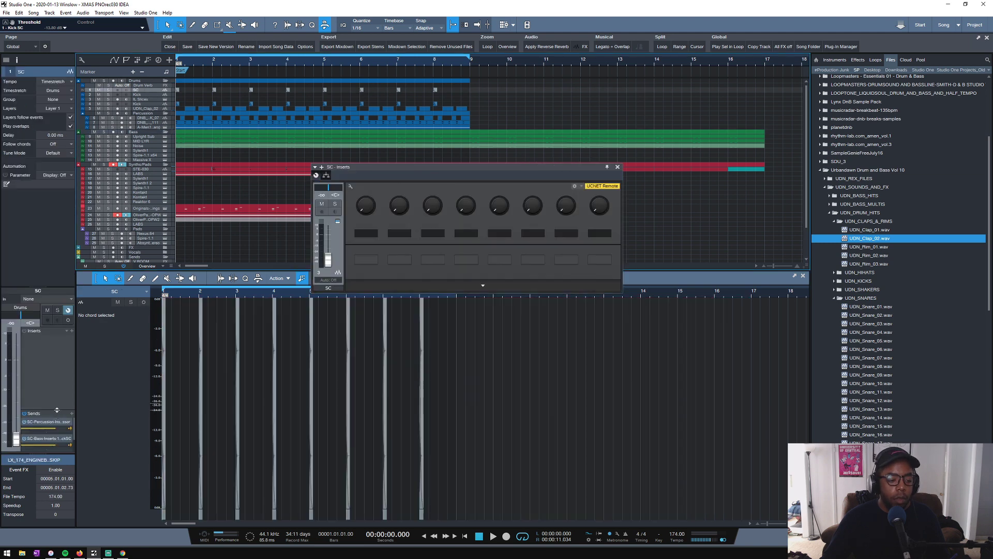
left_click_drag(57, 410, 58, 365)
key("space")
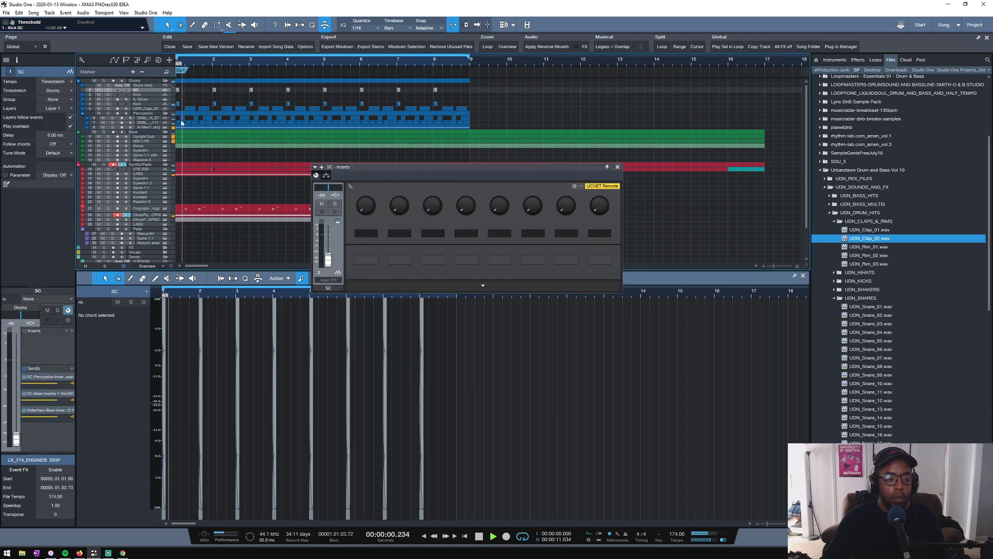
- Set the release in the Bass folder's Trackspacer Advanced Panel to 7.96 ms and stop playback
left_click(141, 132)
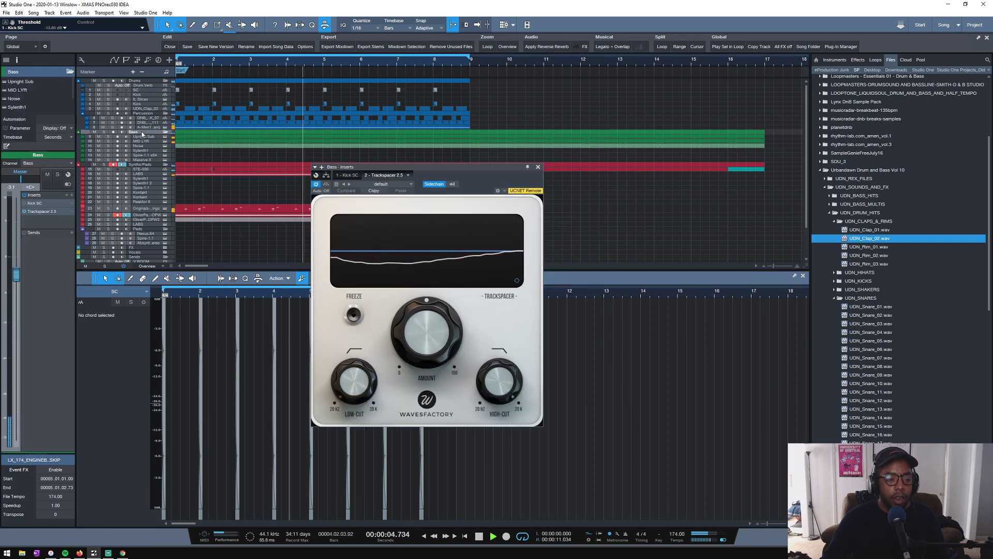
left_click(517, 280)
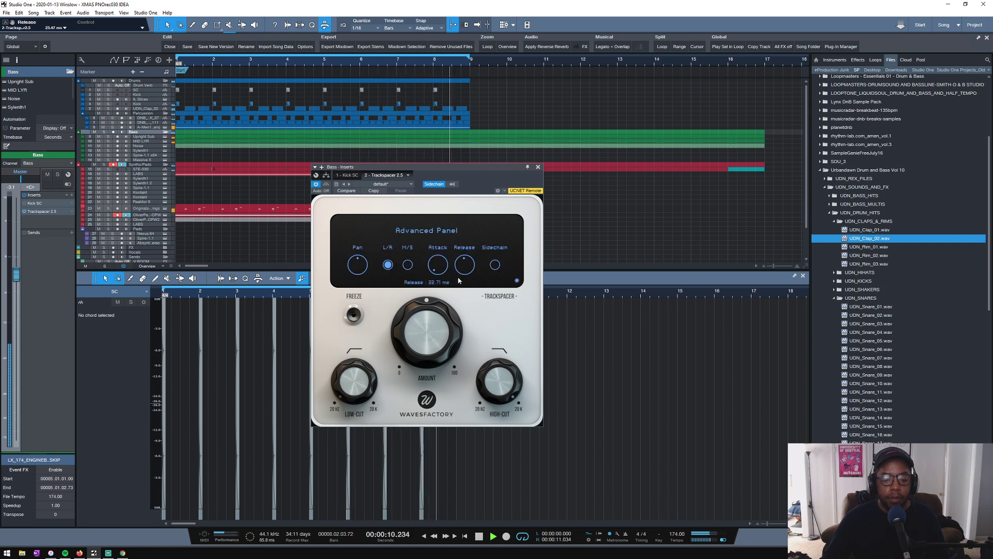
left_click_drag(462, 263, 462, 270)
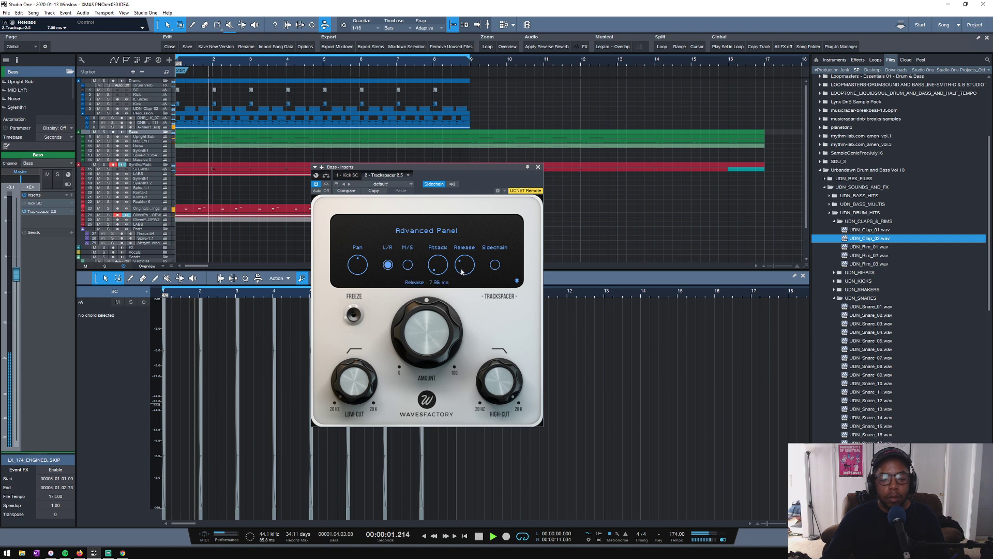
key("space")
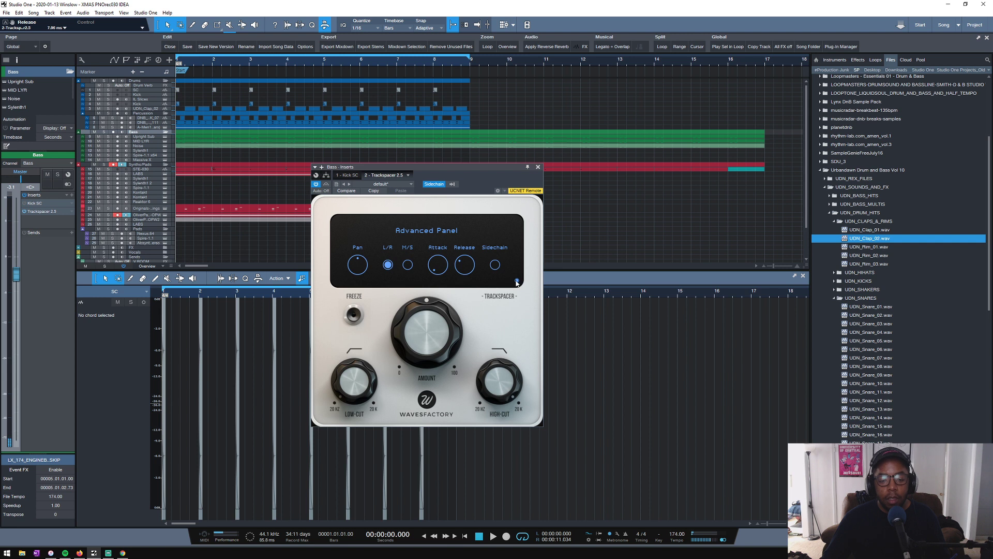
- Lower Trackspacer's high-cut, set its low-cut to about 26 Hz and its amount to about 36% while listening
left_click(517, 281)
key("space")
mouse_move(492, 414)
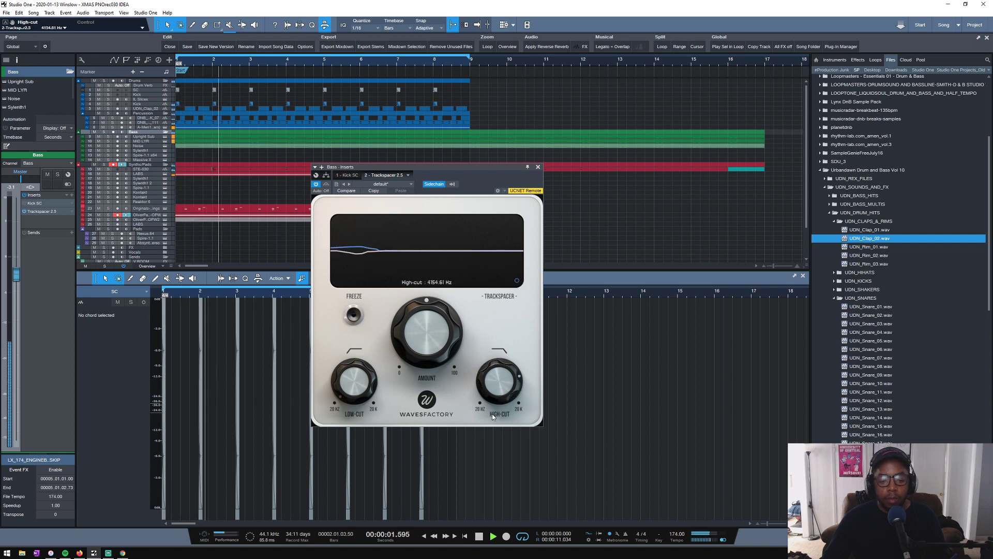
left_click_drag(492, 414, 492, 432)
left_click_drag(354, 379, 347, 377)
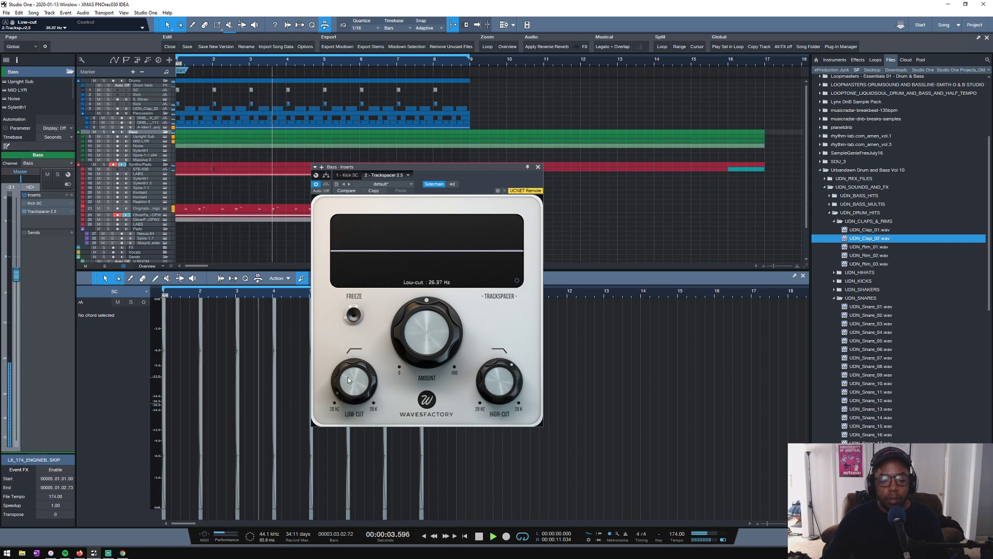
left_click_drag(427, 326, 426, 330)
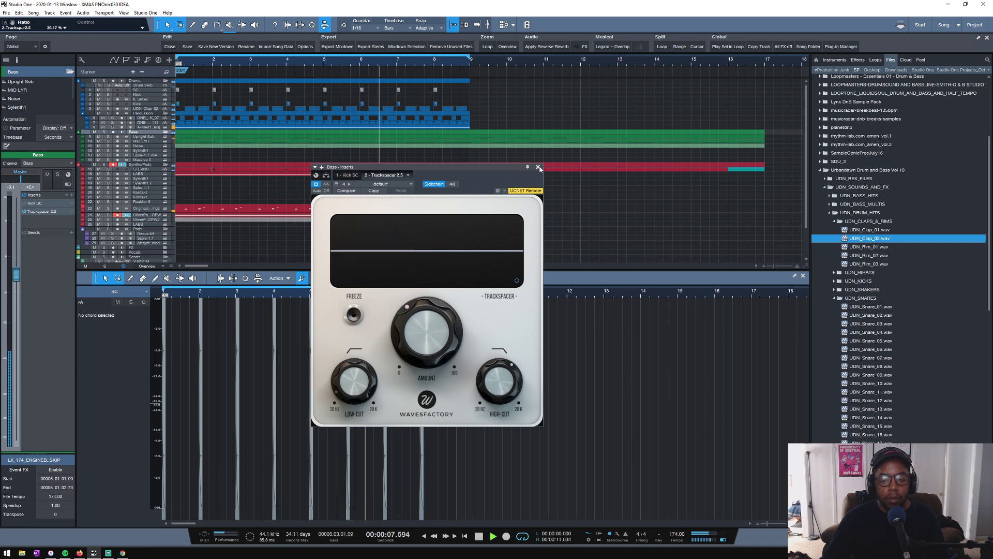
left_click(538, 168)
key("space")
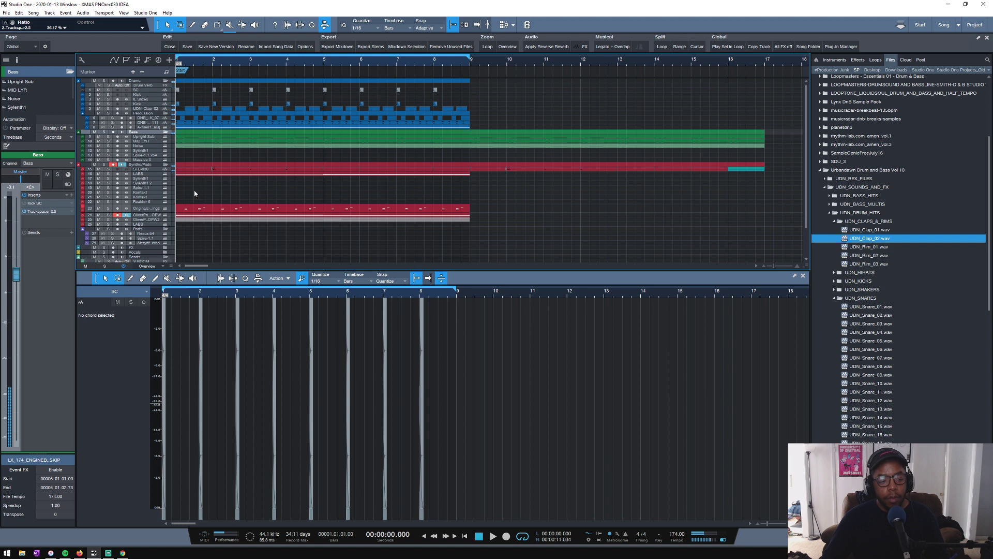
- Reopen Trackspacer on the Bass folder and set its amount to about 29% against the playing loop
double_click(41, 212)
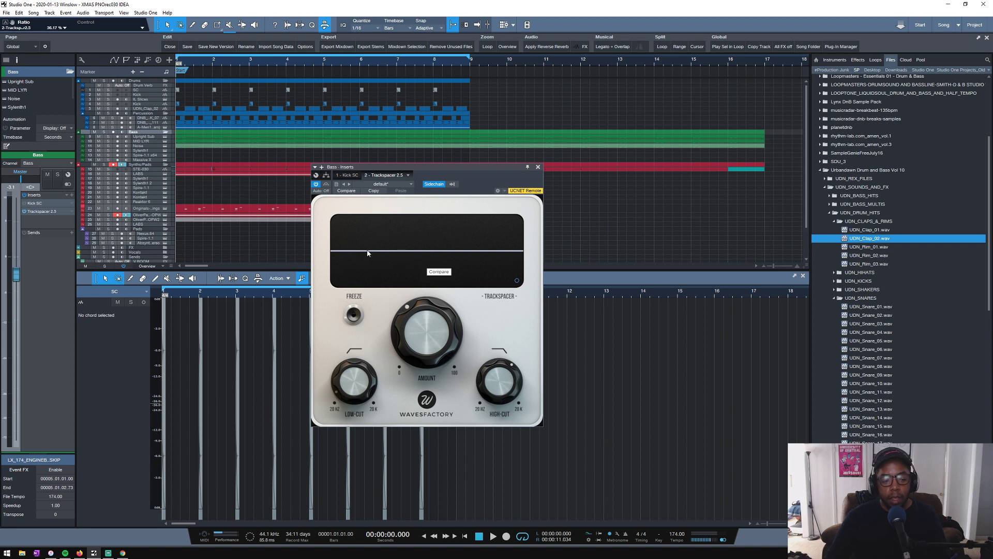
key("space")
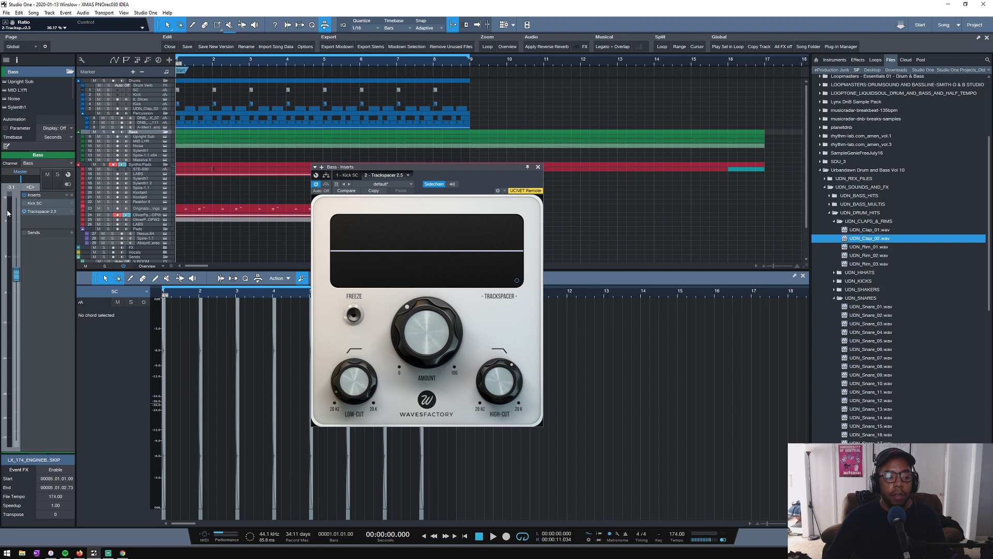
key("space")
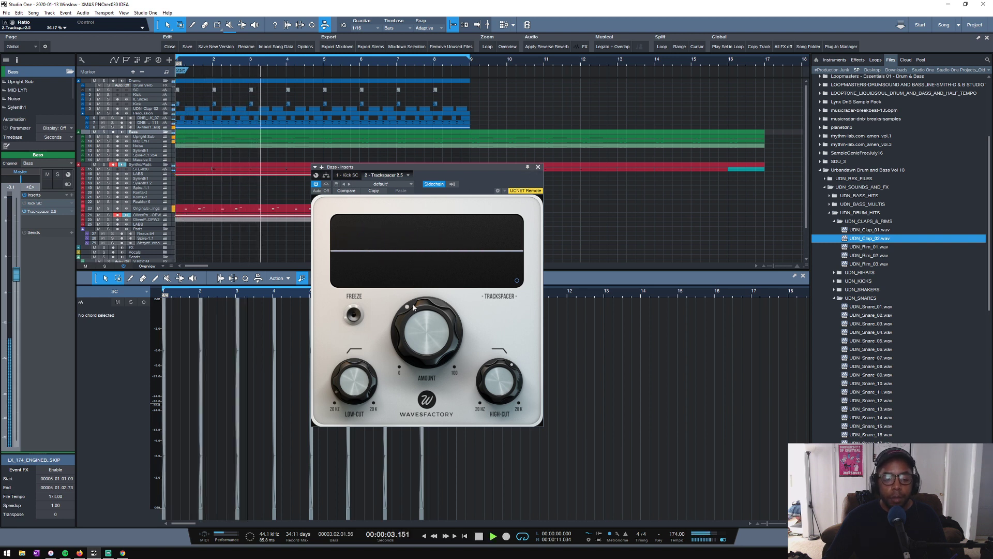
left_click_drag(432, 336, 431, 390)
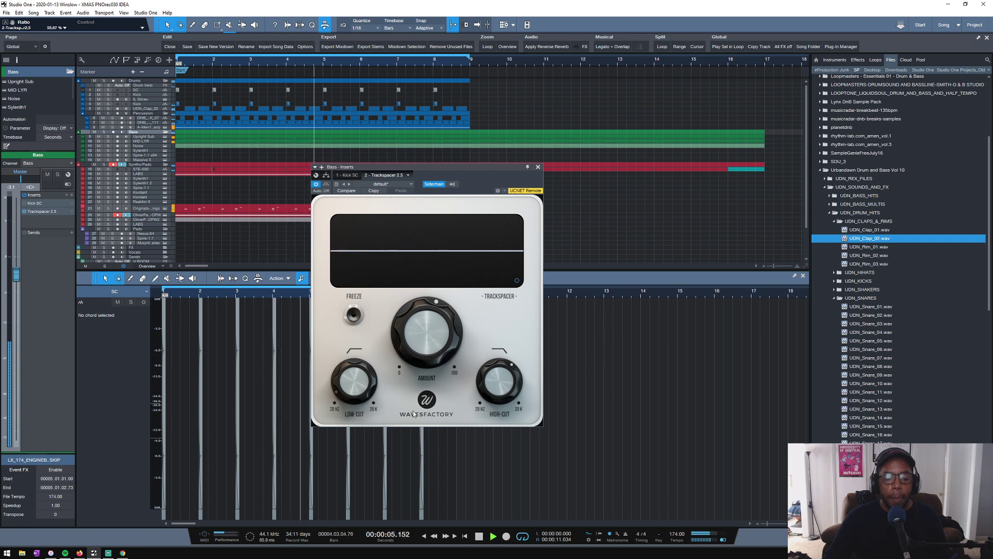
left_click_drag(429, 316, 421, 386)
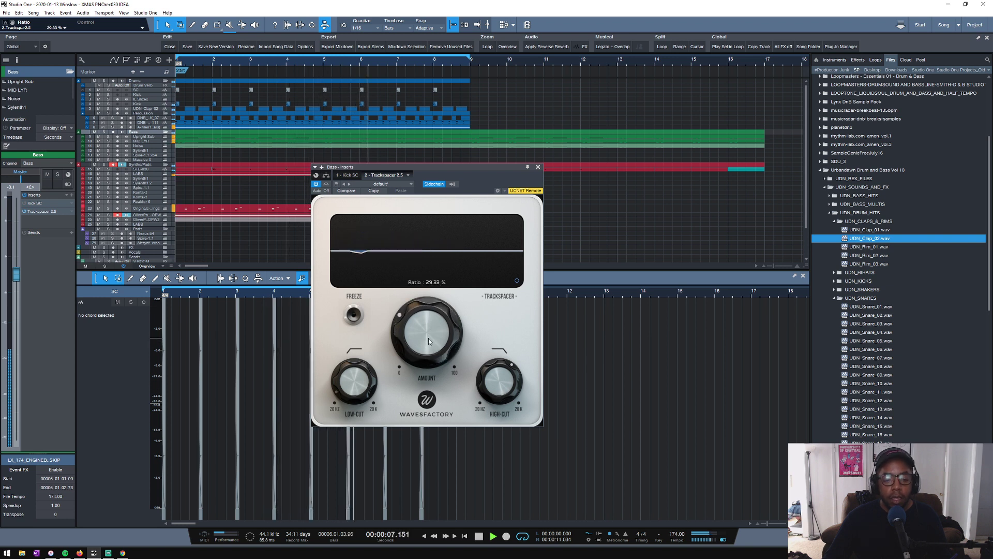
- Lower the Kick track's volume to about -6.1 dB, stop playback and check the sends of the SC and Kick tracks
left_click(144, 105)
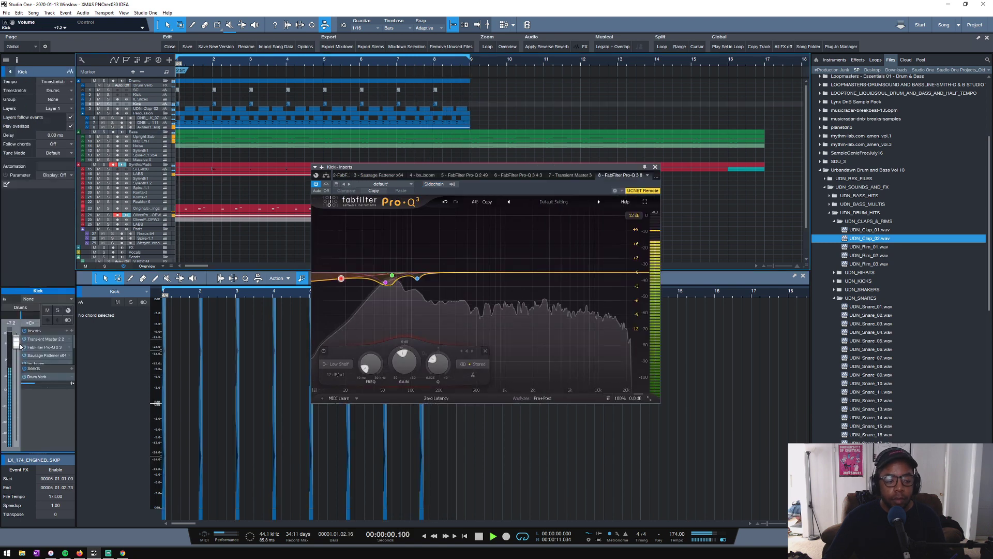
left_click_drag(15, 340, 16, 378)
key("space")
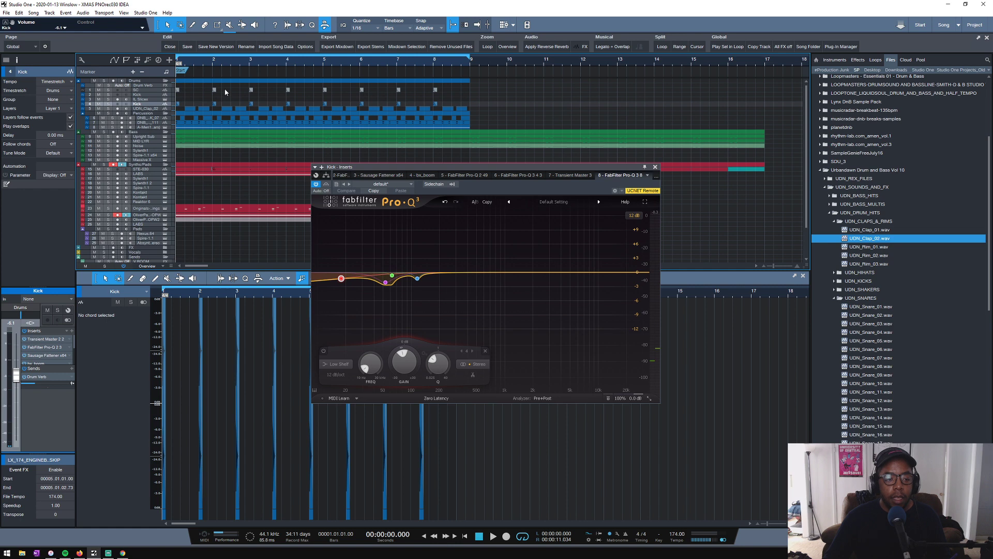
left_click(151, 90)
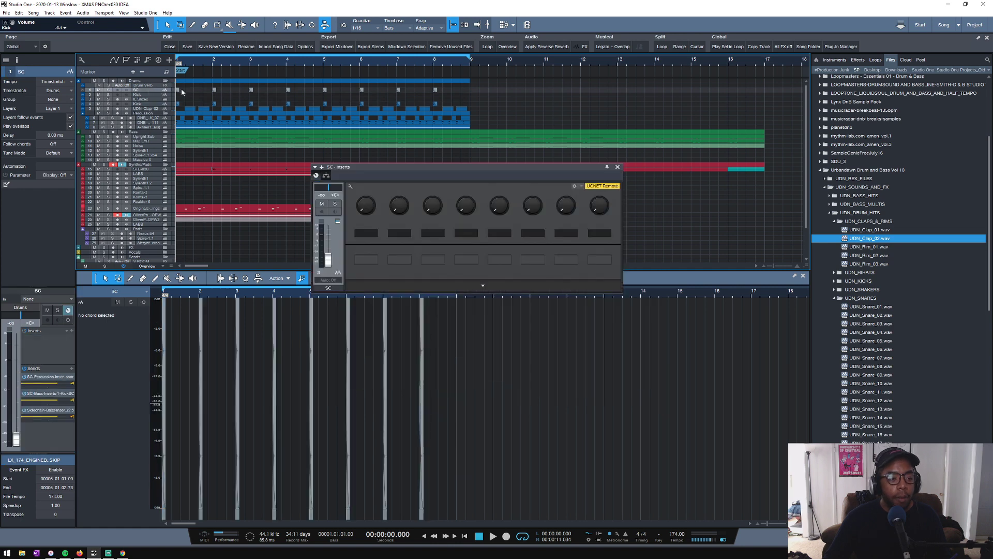
left_click(142, 104)
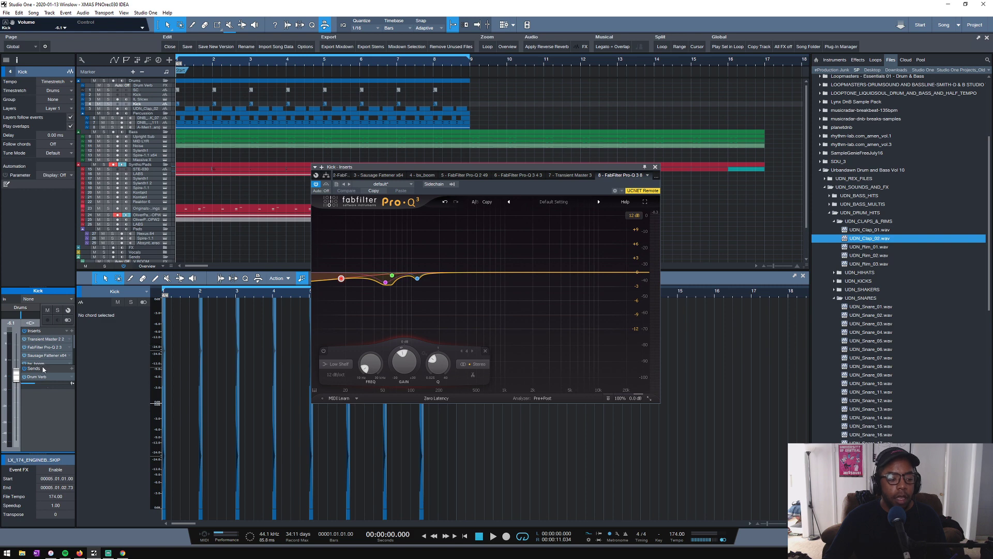
- Expand the Kick channel's insert rack and assign the Kick track as sidechain source for the Bass folder's Trackspacer
left_click_drag(42, 367, 41, 383)
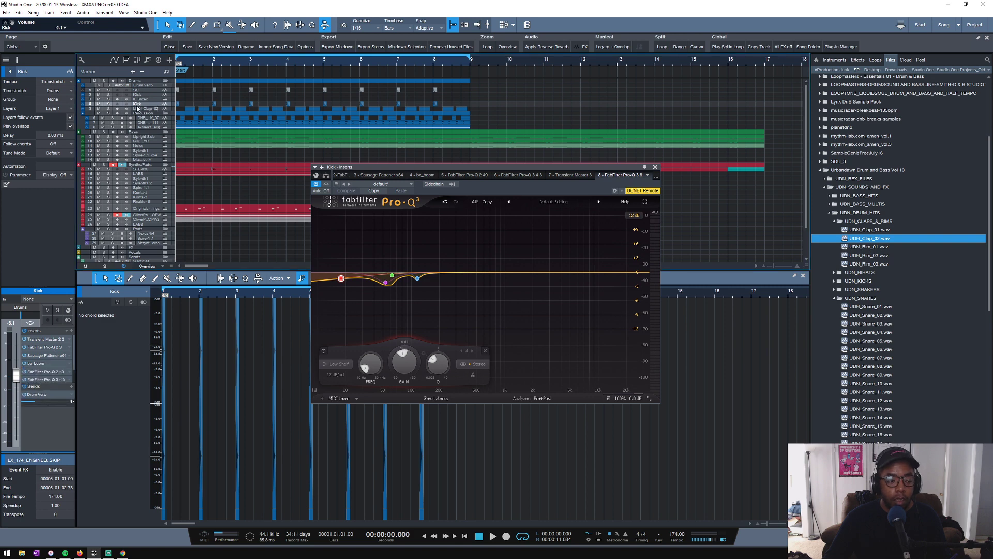
left_click_drag(47, 384, 47, 402)
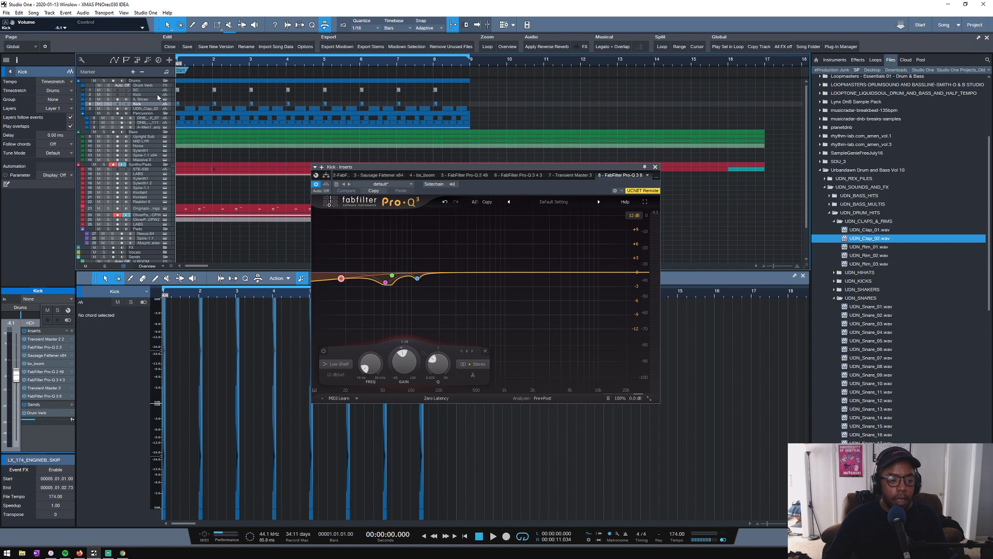
left_click(136, 133)
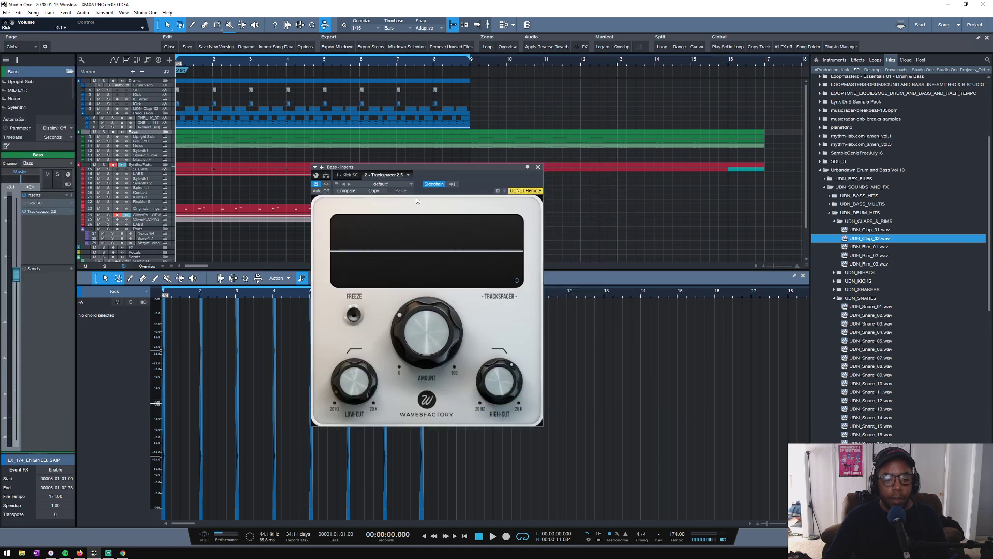
left_click(452, 185)
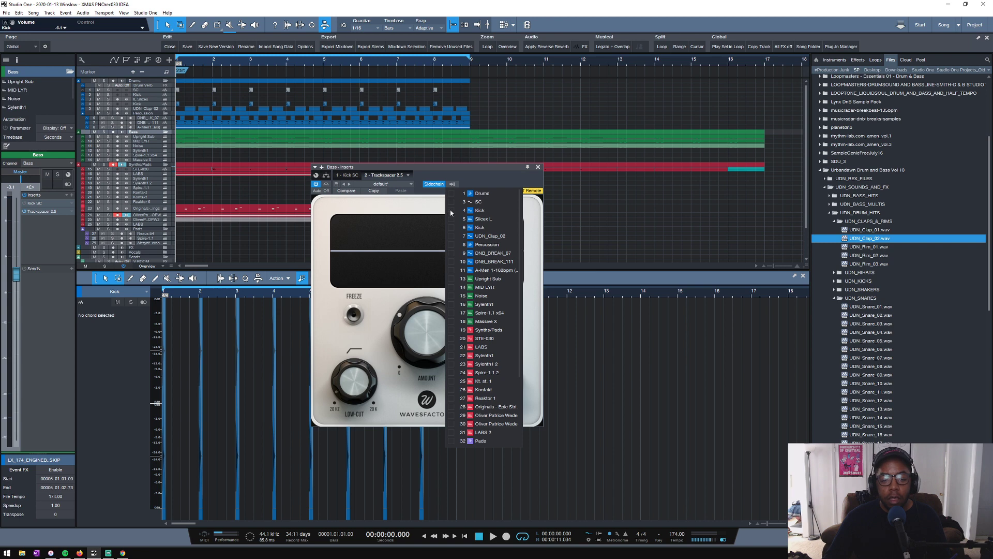
left_click(467, 179)
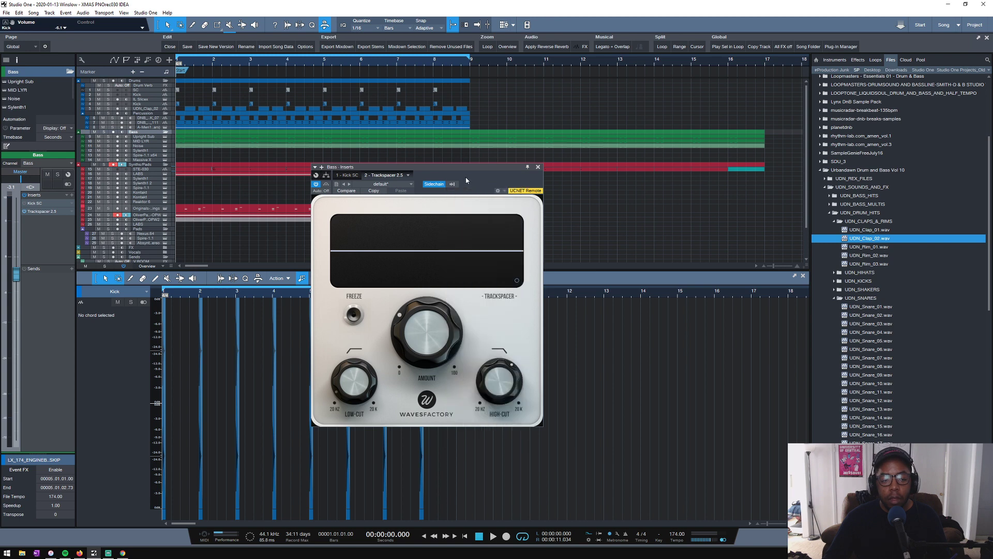
key("space")
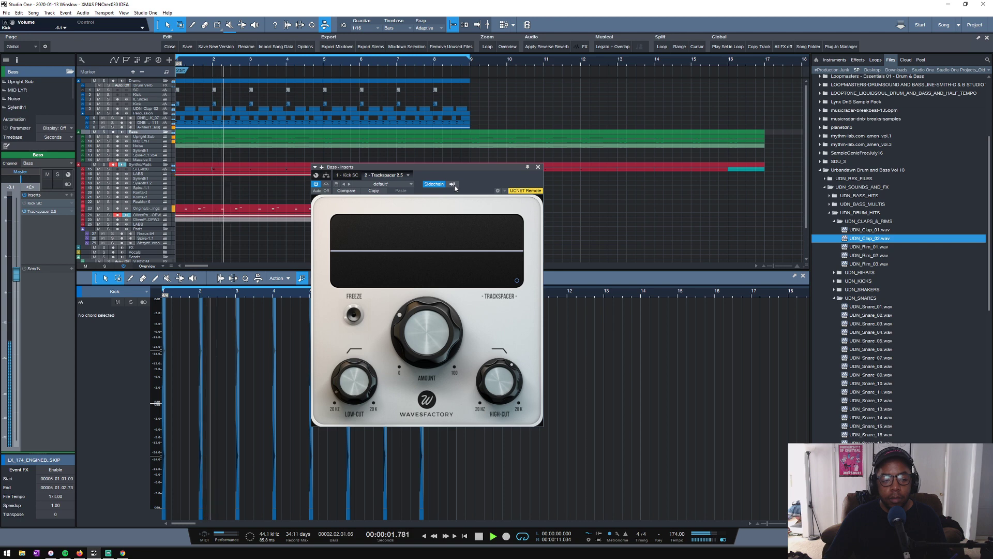
key("space")
left_click(452, 184)
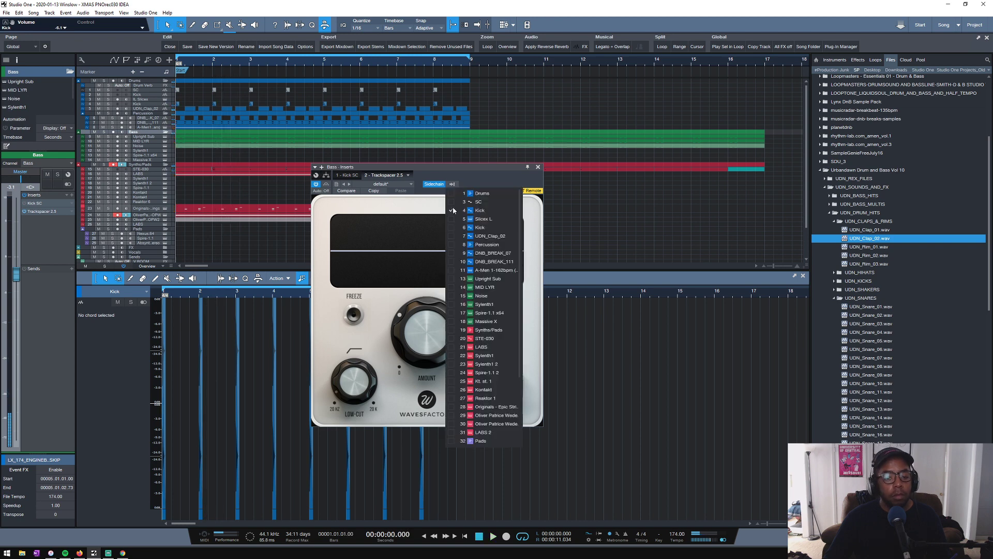
left_click(469, 177)
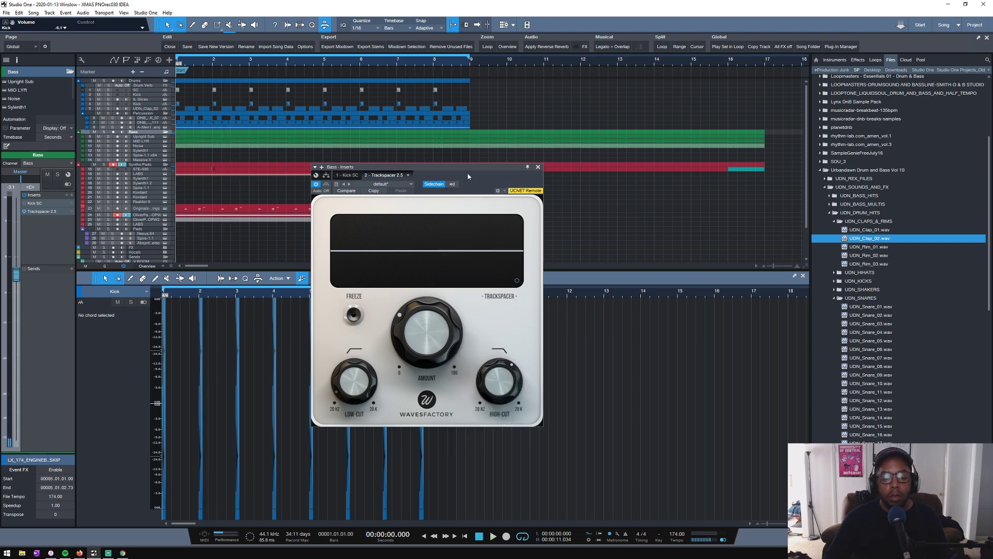
- Play the loop and raise the Bass folder's Trackspacer amount to about 43.5%
key("space")
mouse_move(420, 327)
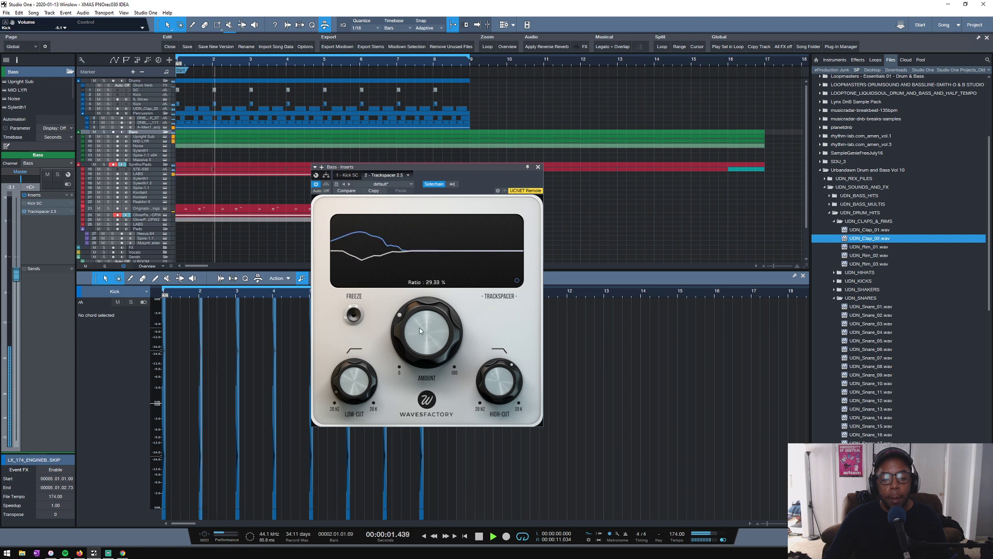
left_click_drag(421, 331, 420, 366)
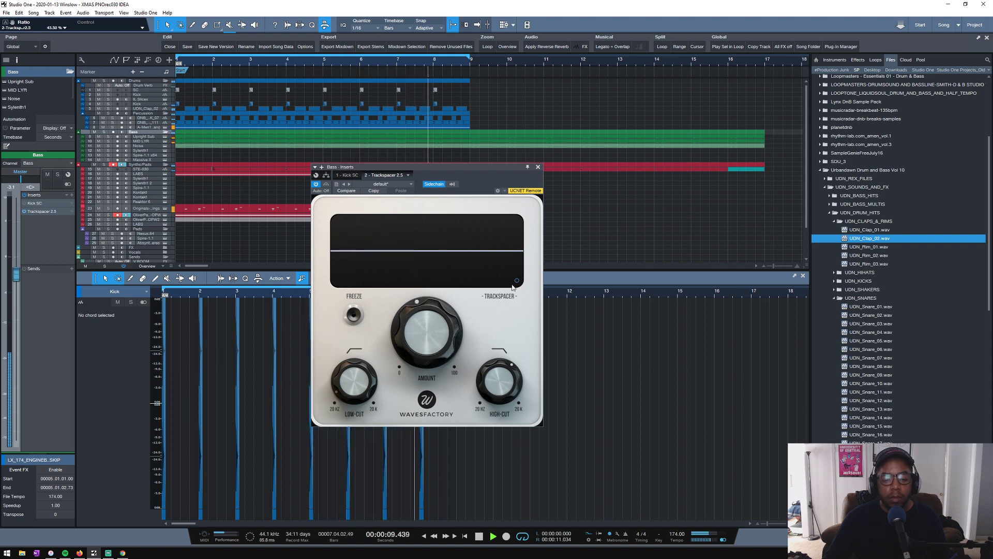
- Lower the Kick track's volume to about -6.4 dB against the playing loop
left_click(147, 106)
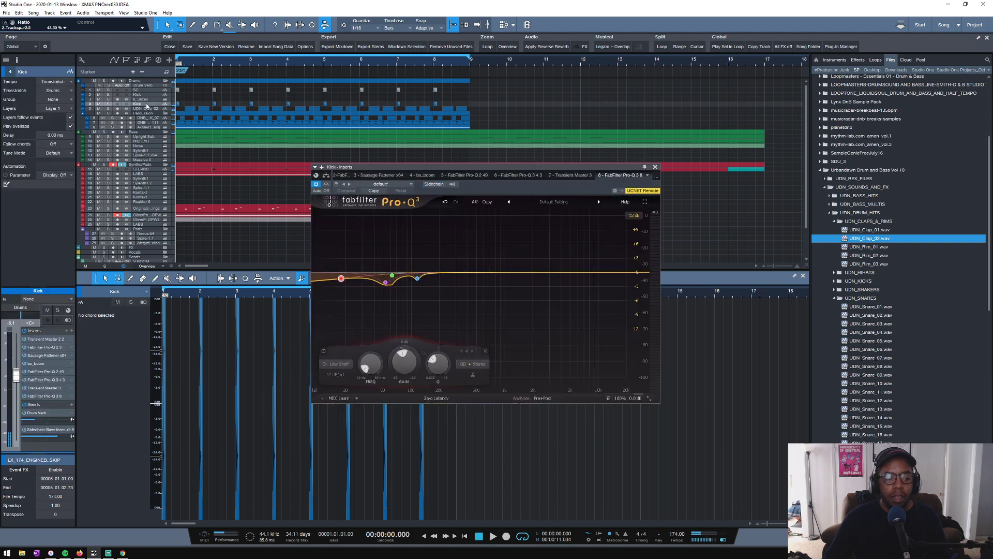
key("space")
left_click_drag(16, 373, 53, 415)
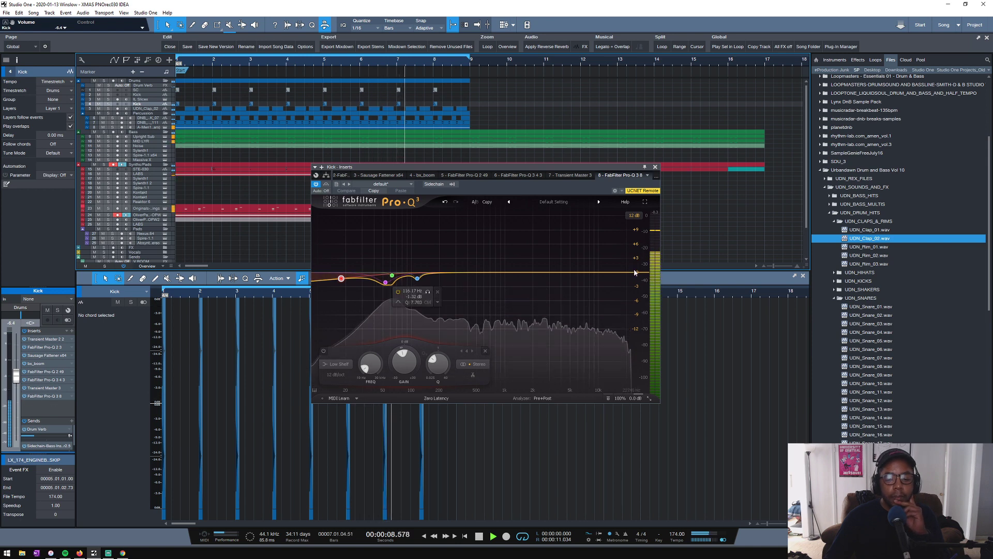
- Add a high cut at about 10.8 kHz and a shallow dip near 2.7 kHz in the Kick's last Pro-Q 3, then save the song
left_click_drag(639, 273, 593, 294)
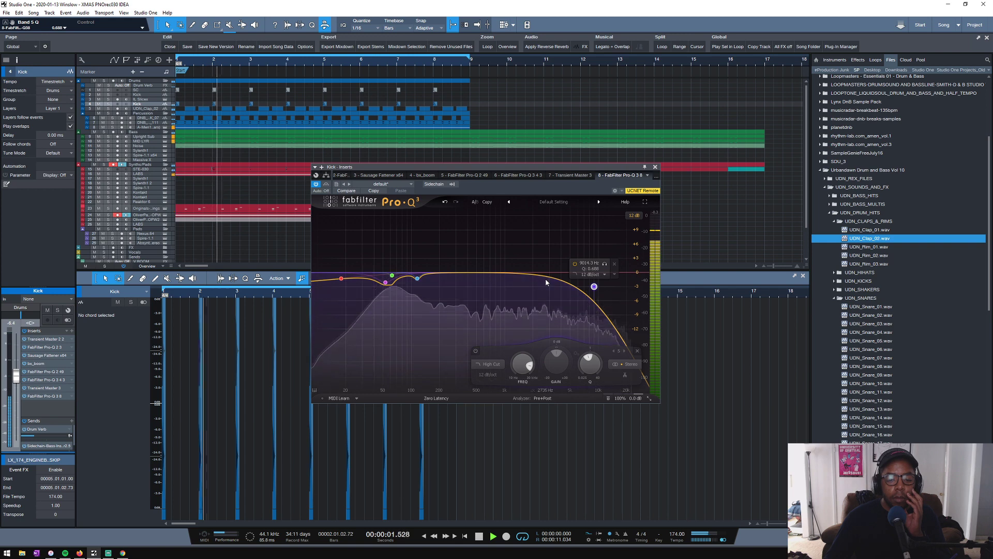
left_click_drag(523, 273, 540, 294)
left_click_drag(598, 285, 628, 282)
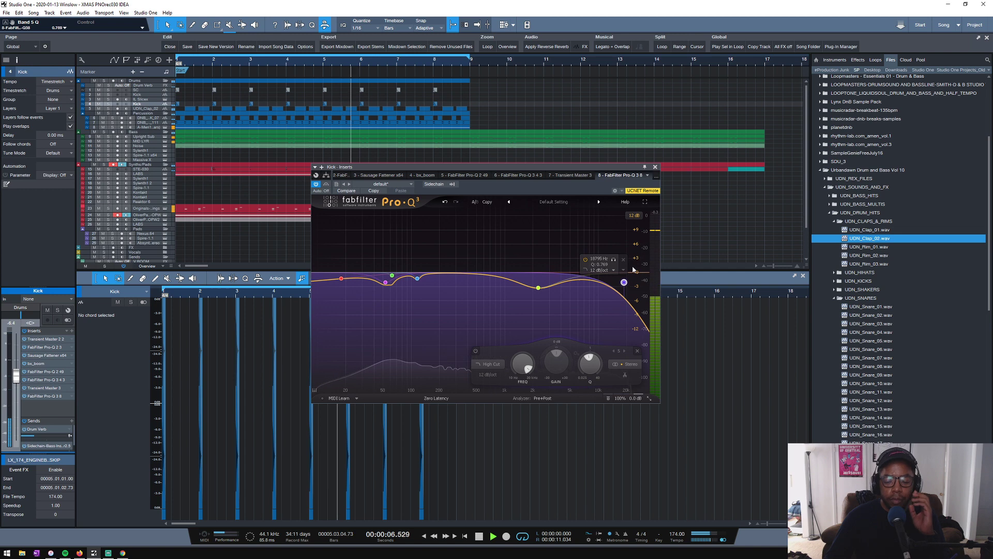
left_click(656, 167)
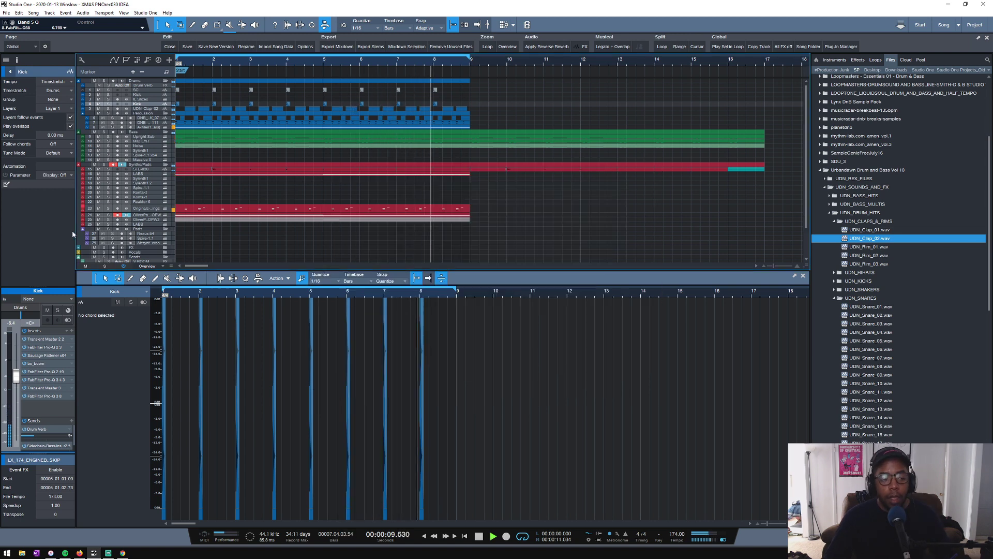
key("space")
key("ctrl+s")
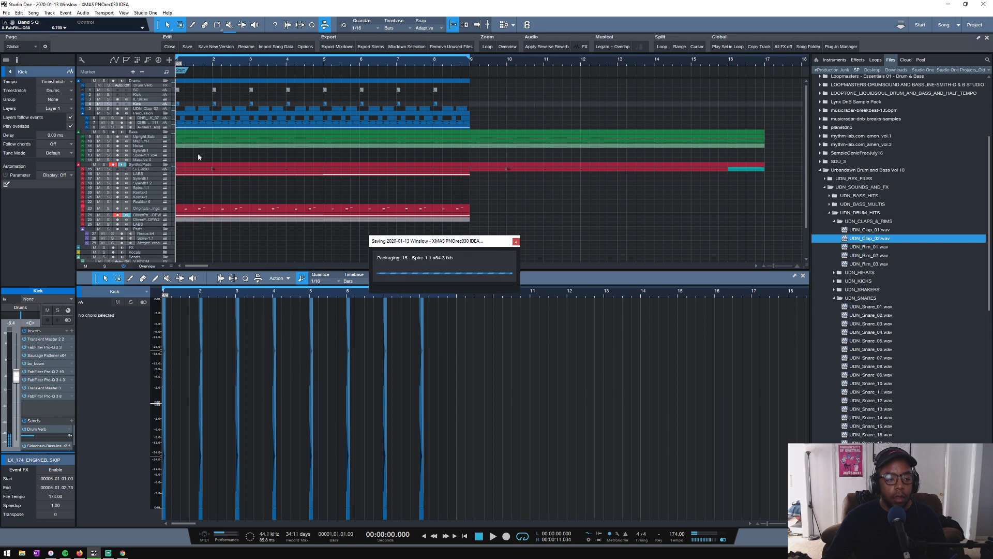
- Play the loop with the Epic Strings track muted and inspect the LABS track's Pro-Q 3 filter
scroll(223, 185, "down", 1)
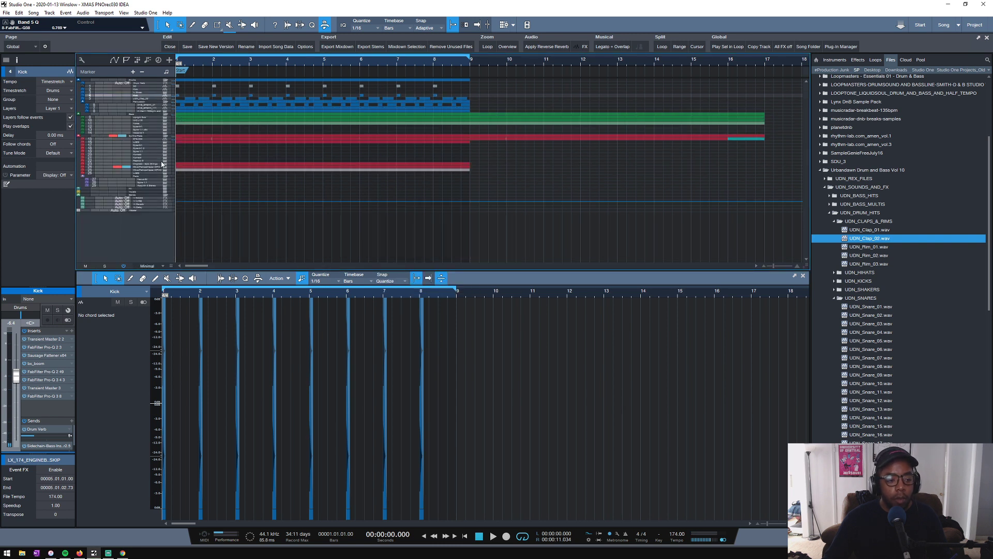
key("space")
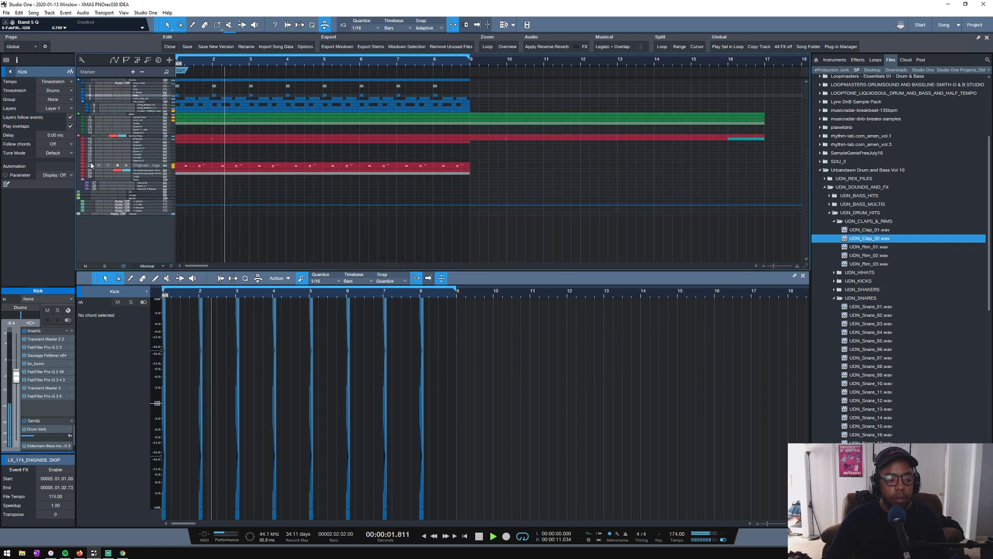
left_click(98, 165)
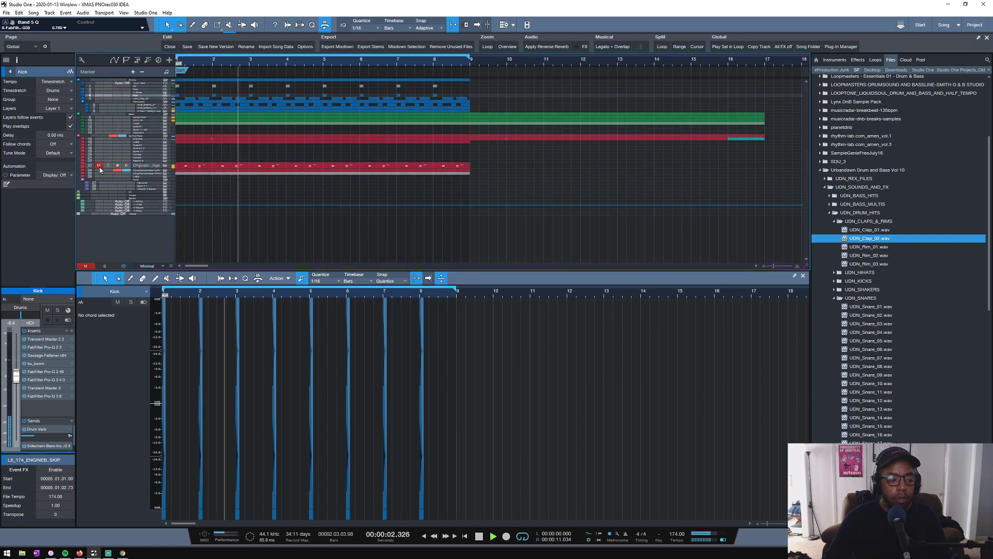
left_click(135, 144)
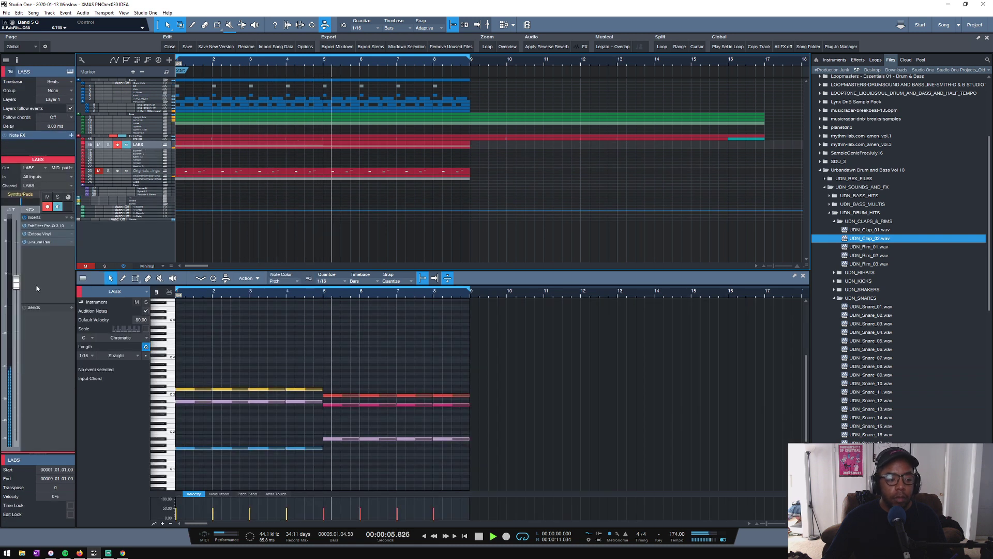
left_click(24, 228)
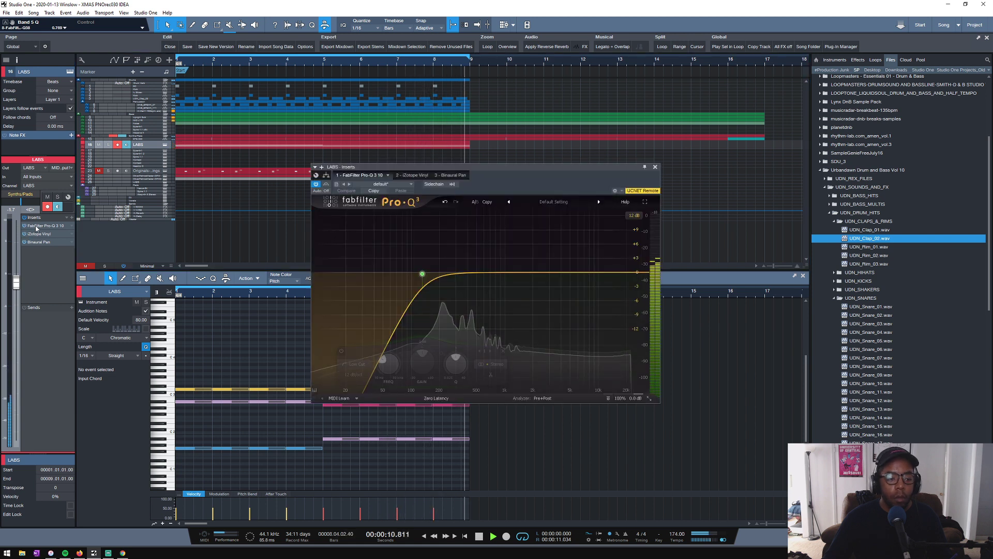
left_click(655, 167)
- Solo the Upright Sub together with the Drums folder and open the sub's Spire instrument
left_click_drag(135, 119, 135, 127)
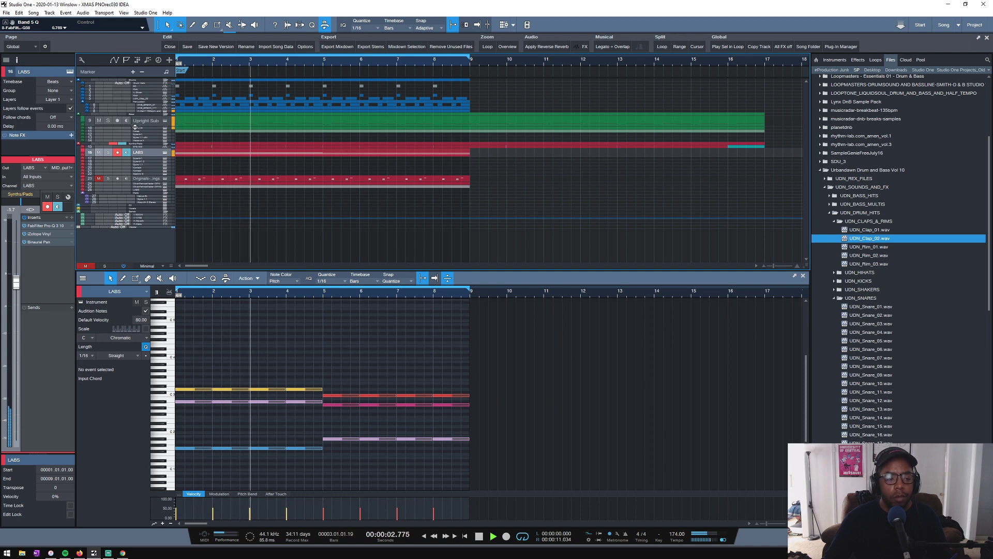
left_click(108, 121)
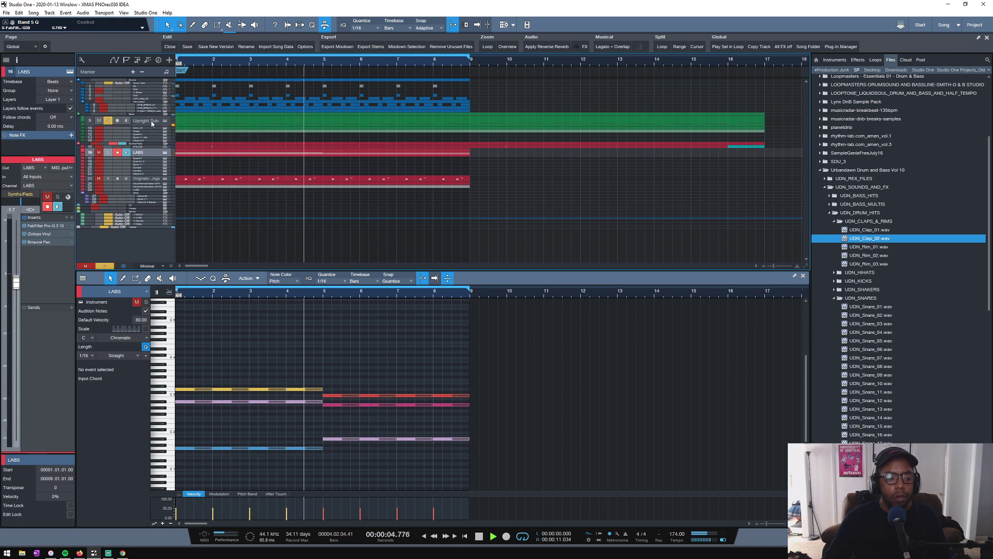
left_click(152, 123)
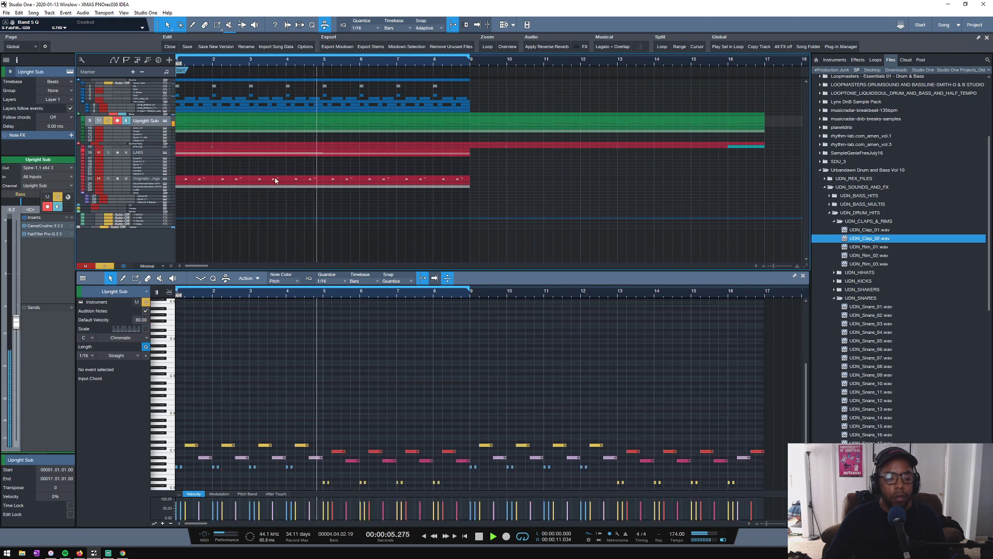
left_click(166, 121)
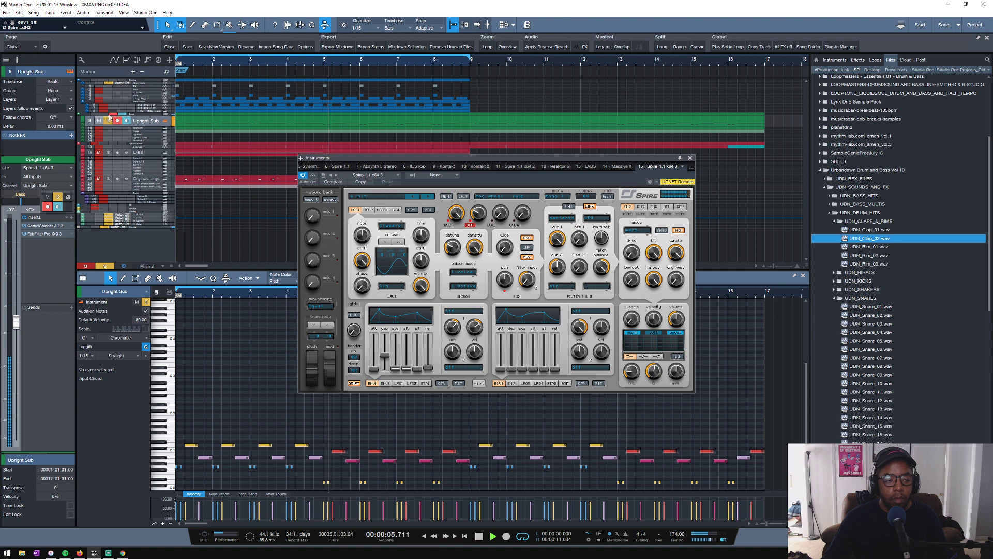
left_click(104, 81)
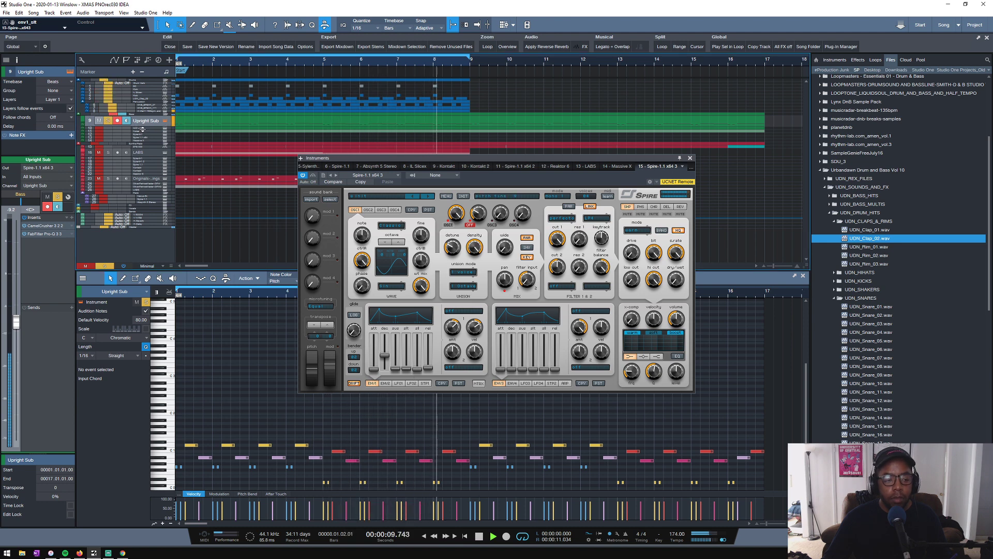
- Solo MID LYR too, adjust its Sylenth1 filter control cutoff and resonance, clear all solos and save the song
left_click_drag(143, 129, 143, 133)
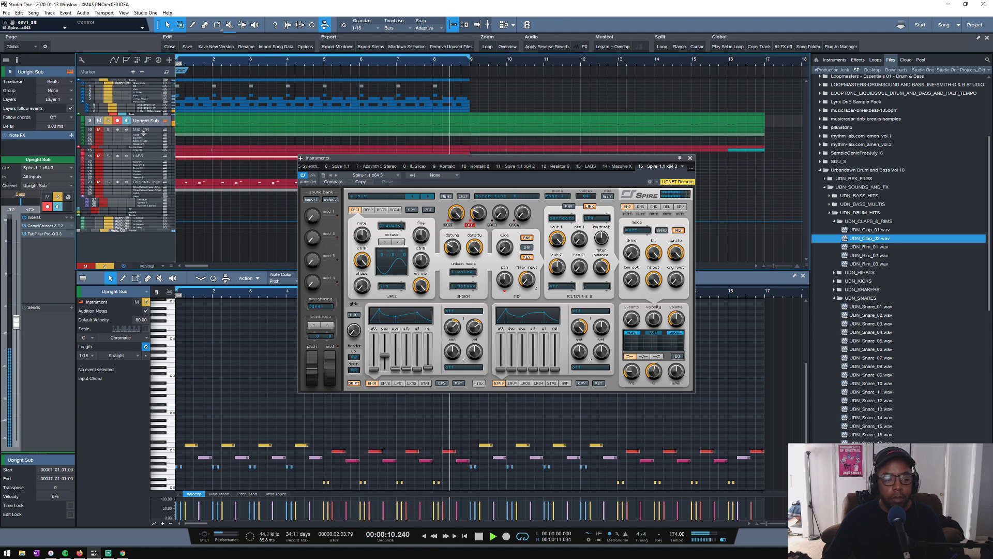
left_click(109, 133)
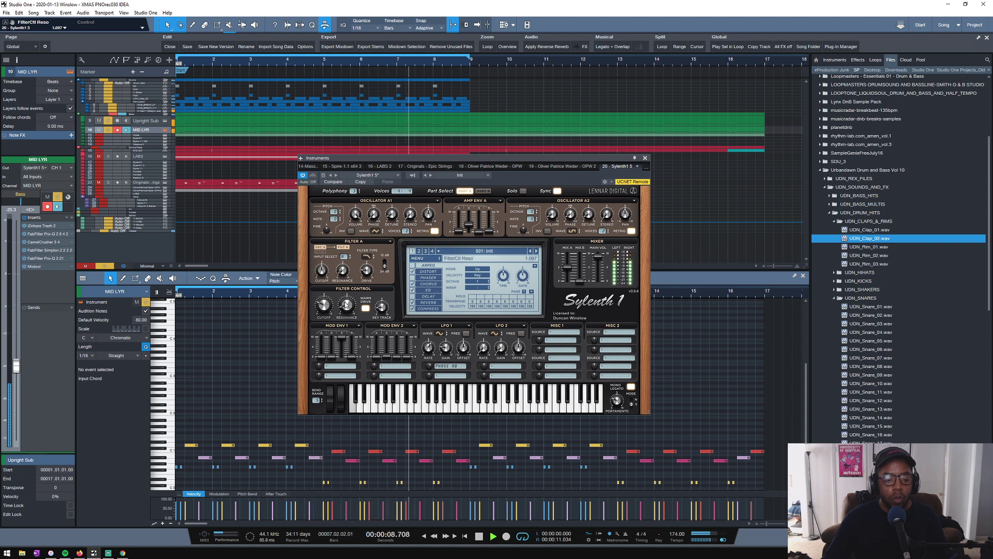
left_click(105, 266)
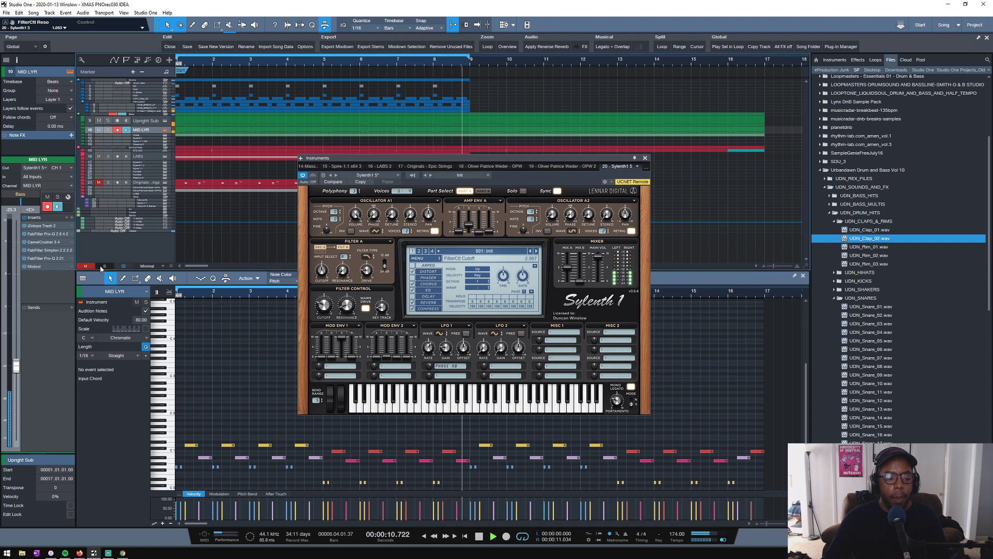
left_click(646, 158)
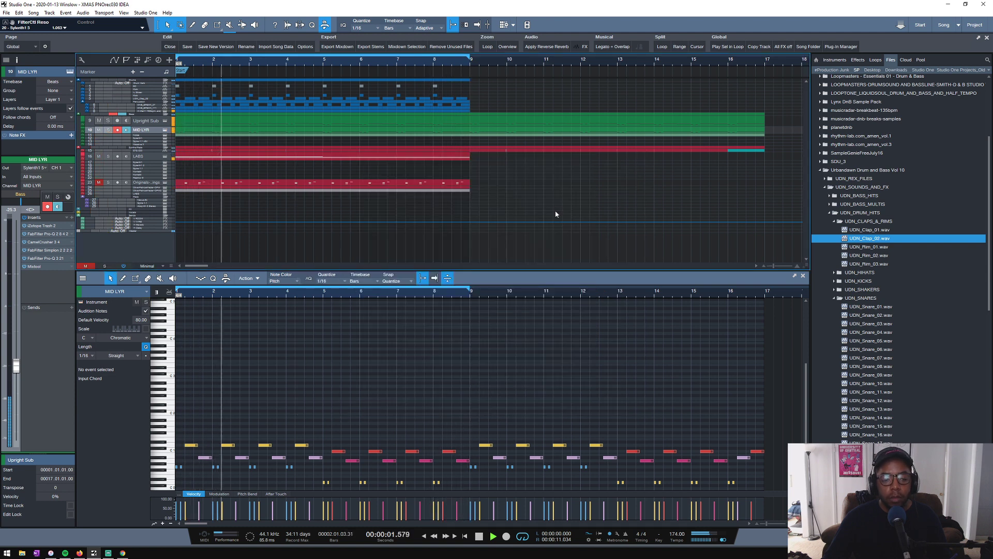
key("ctrl+s")
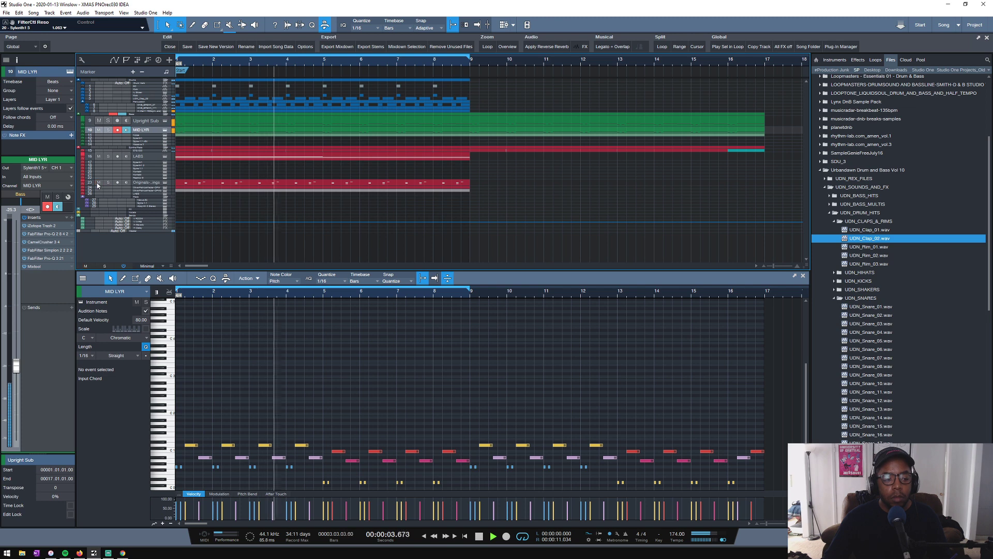
- Unmute the Epic Strings track and set its volume to about -0.2 dB
left_click(99, 182)
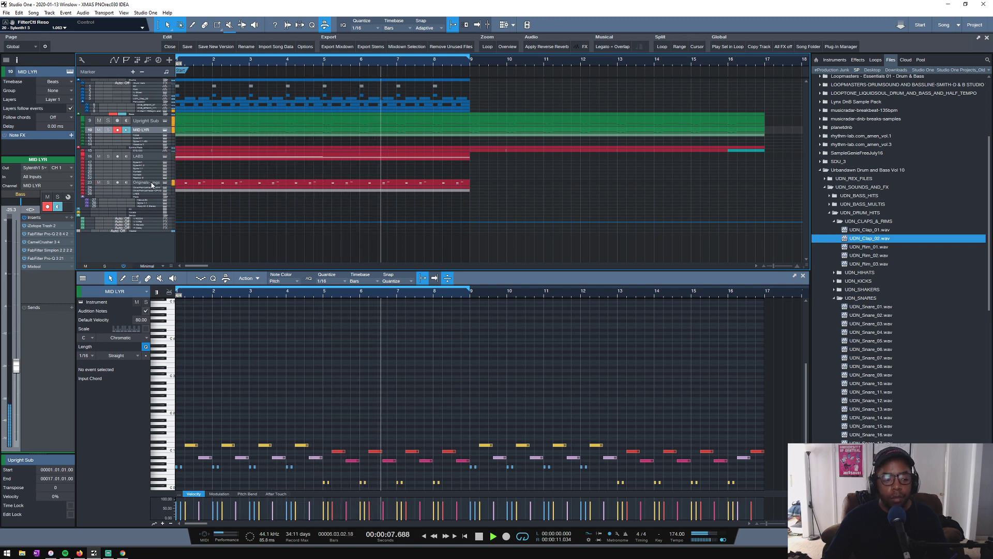
left_click(118, 180)
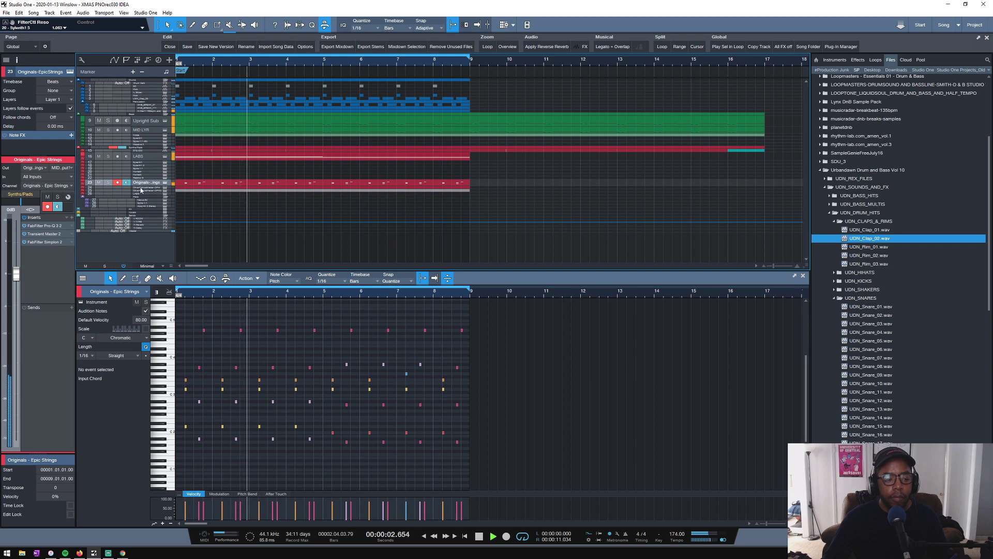
left_click_drag(16, 274, 18, 279)
- Lower the Filter 1 frequency in the Epic Strings track's Simplon to about 600 Hz and close the plug-in
left_click(45, 242)
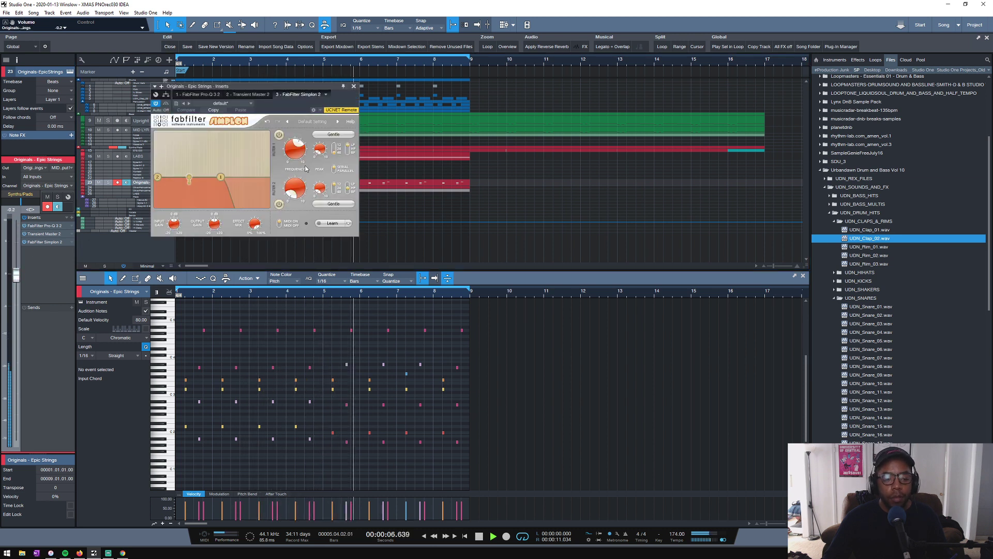
left_click_drag(295, 152, 294, 155)
left_click(354, 86)
scroll(335, 53, "down", 5)
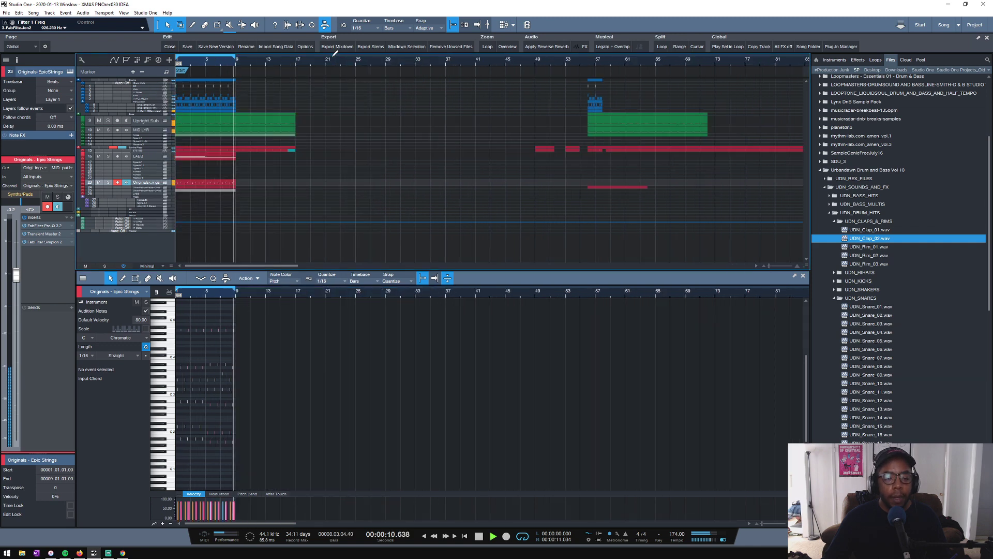
- Stop playback, check the live stream dashboard in the browser and return to the song
key("space")
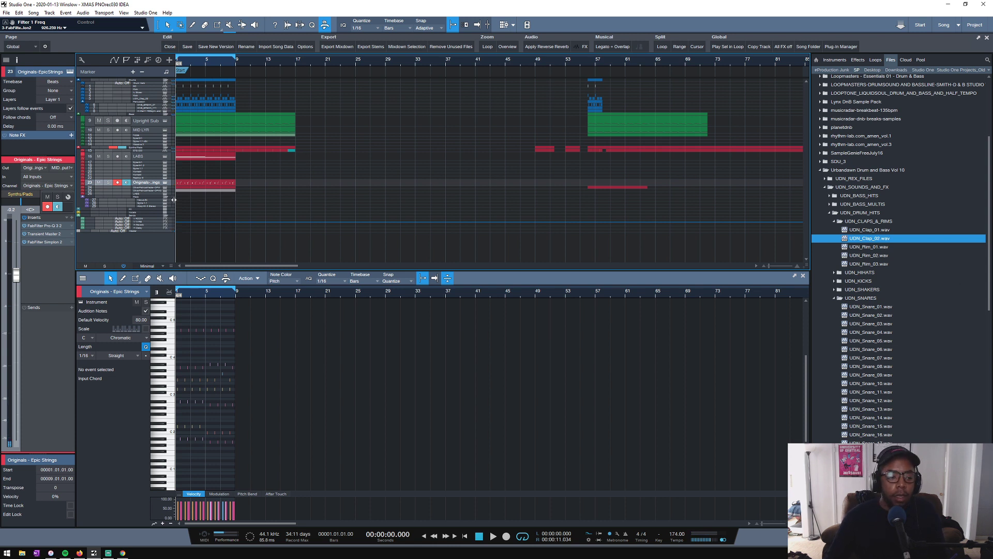
left_click(122, 553)
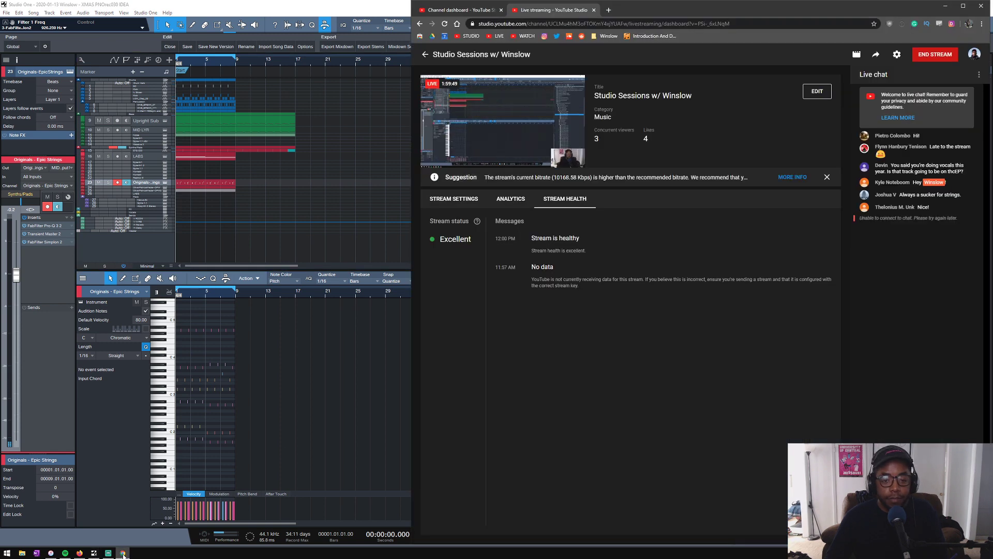
left_click(123, 553)
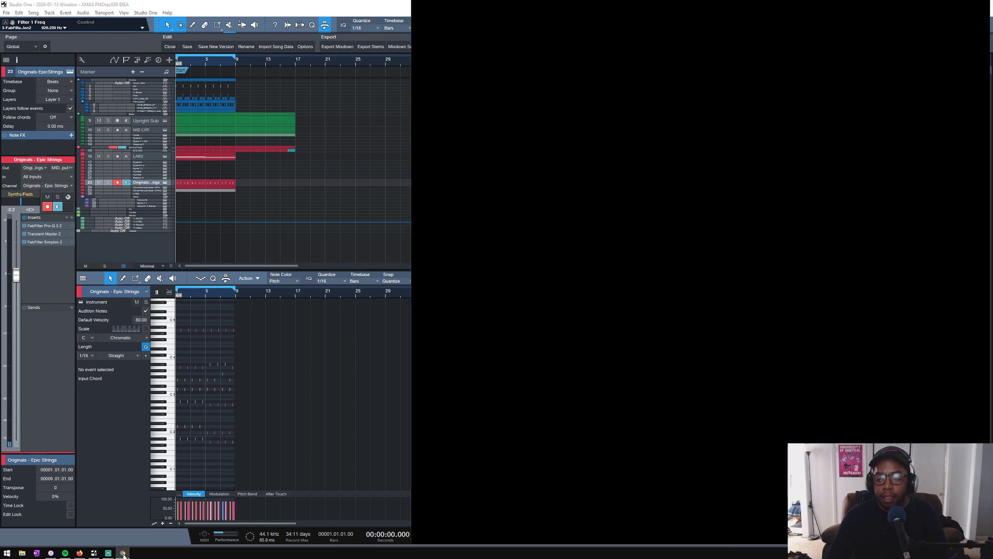
- Play the start of the opening loop briefly, stop playback and save the song
key("space")
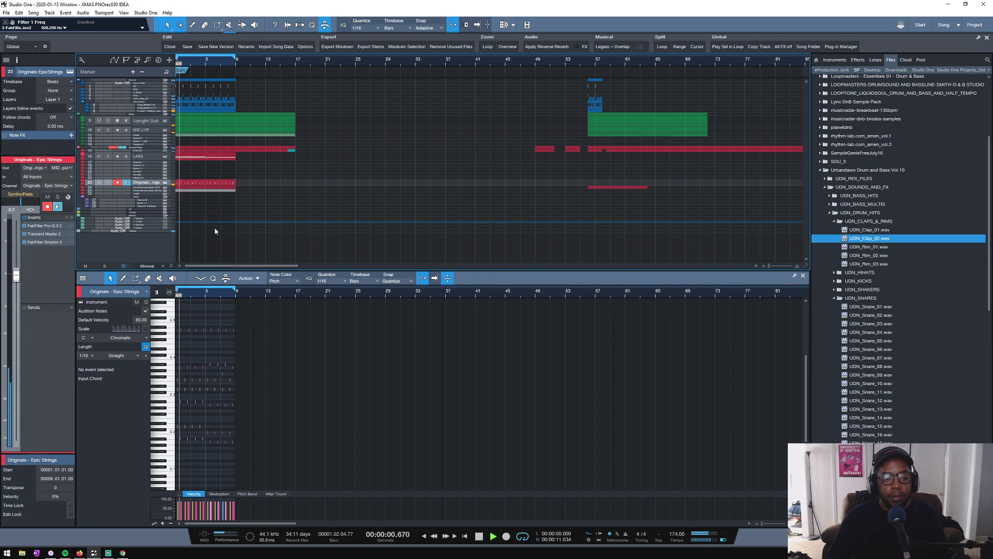
left_click_drag(194, 62, 221, 80)
key("space")
left_click(187, 47)
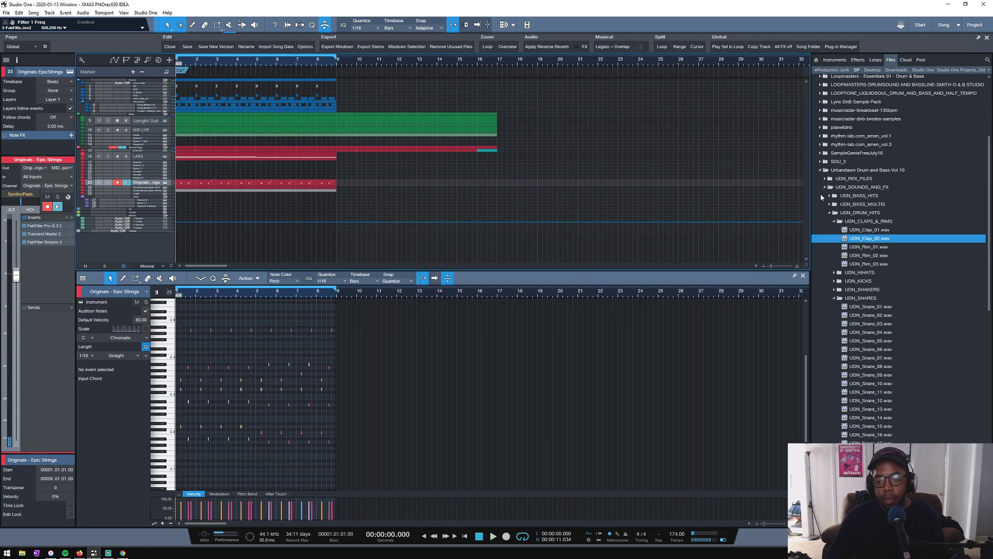
- Collapse the Urbandawn Drum and Bass Vol 10 folder and its parent Drum & Bass folder in the sample browser
left_click(819, 171)
scroll(828, 176, "up", 5)
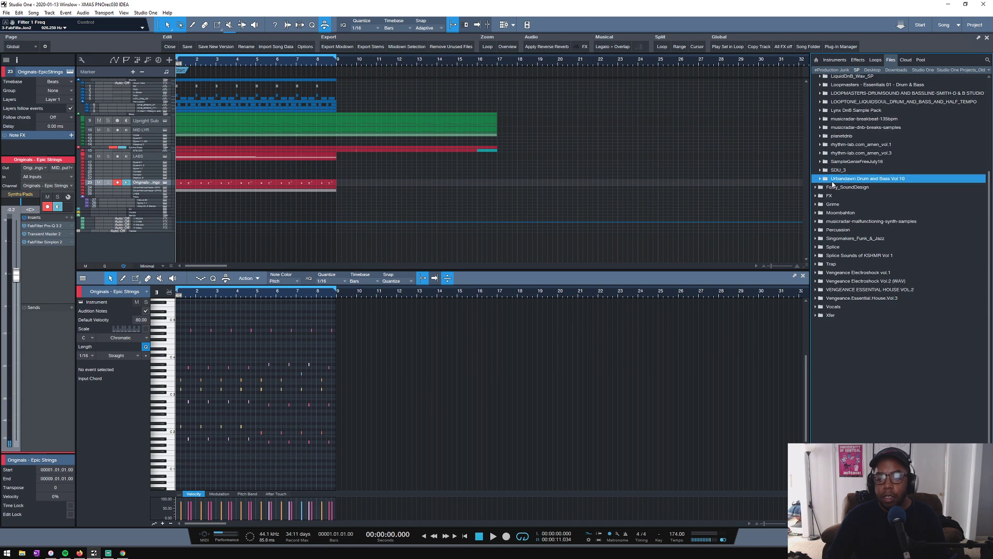
left_click(816, 120)
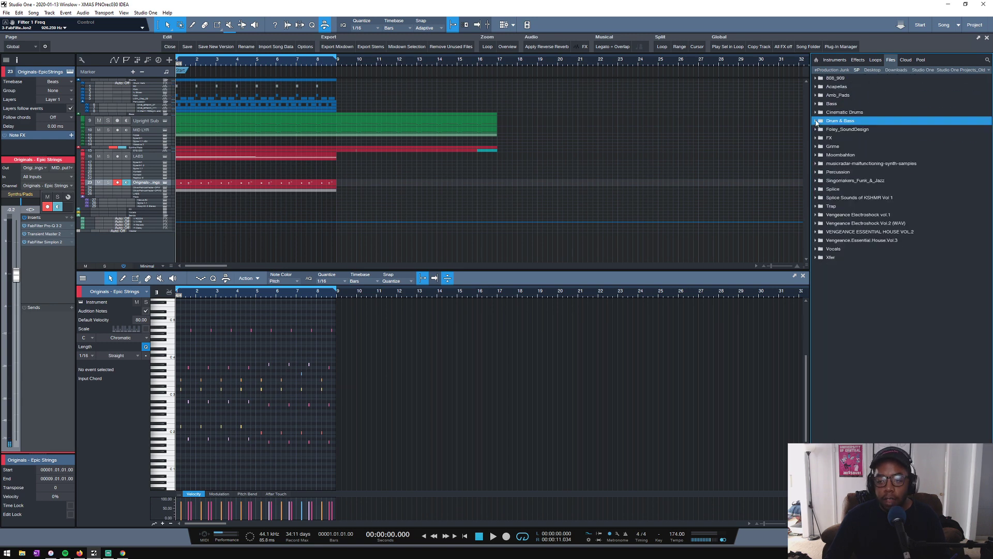
- Save the song again and restart playback of the opening loop
scroll(369, 60, "down", 5)
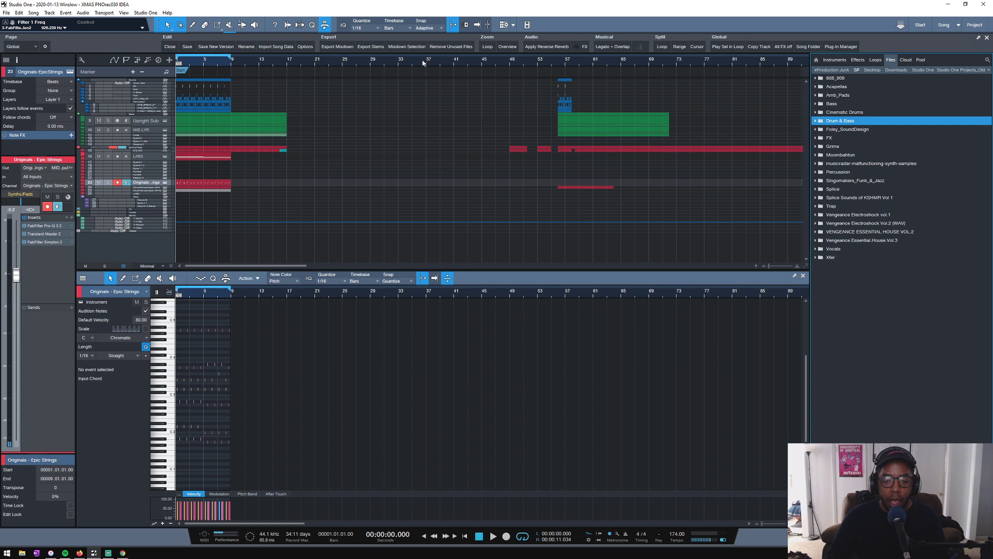
scroll(507, 65, "down", 3)
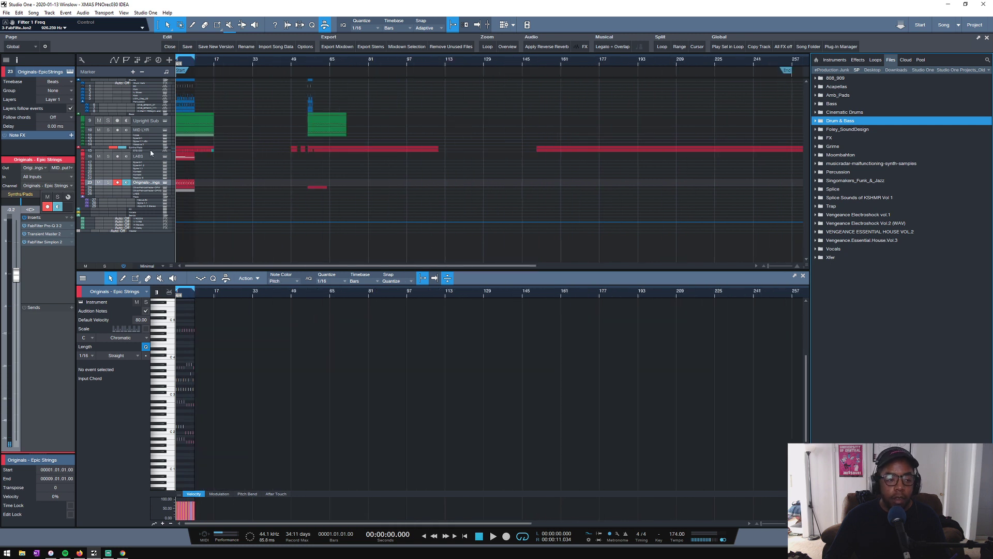
scroll(250, 82, "up", 5)
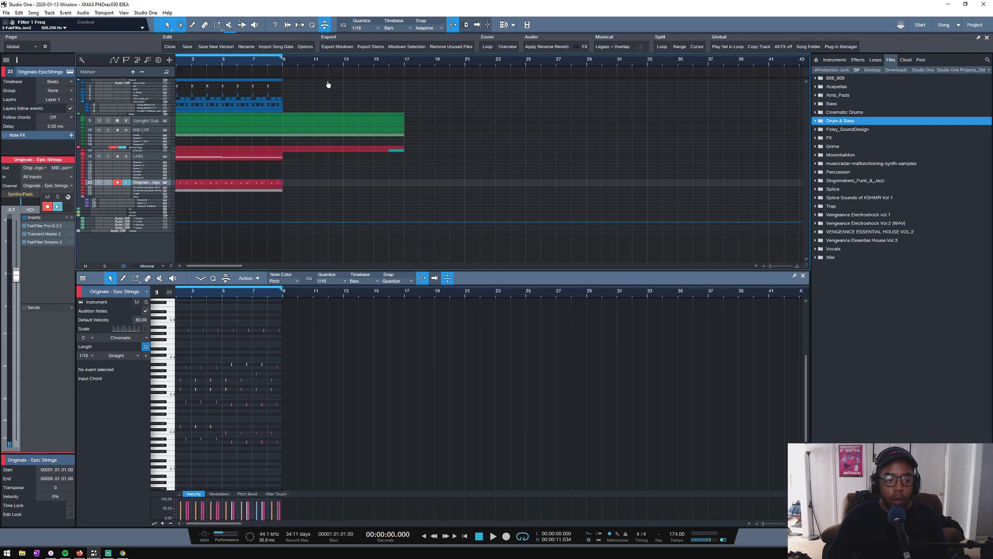
key("ctrl+s")
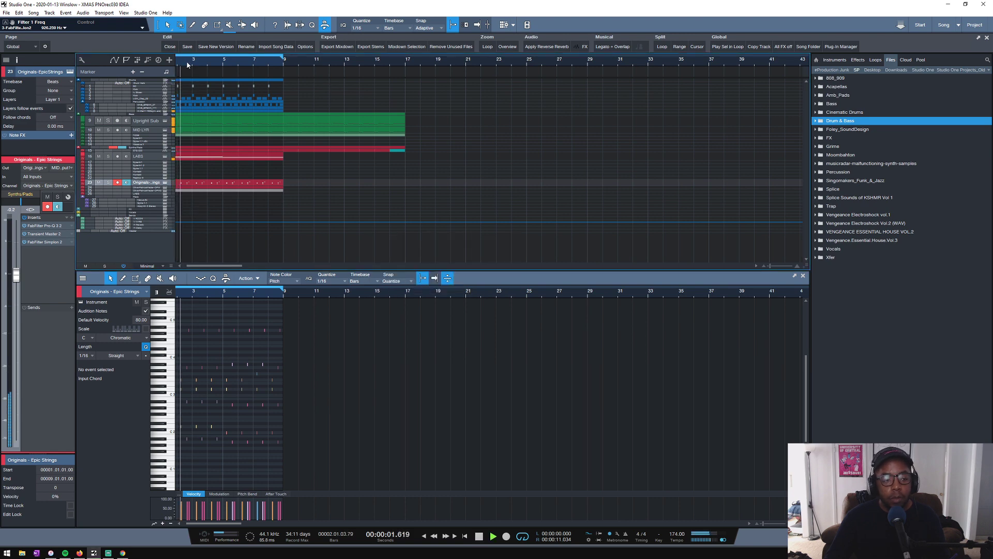
- Lower the UDN_Clap_02 track's Drum Verb send level to about -16.1 dB
scroll(233, 73, "up", 3)
scroll(258, 73, "down", 2)
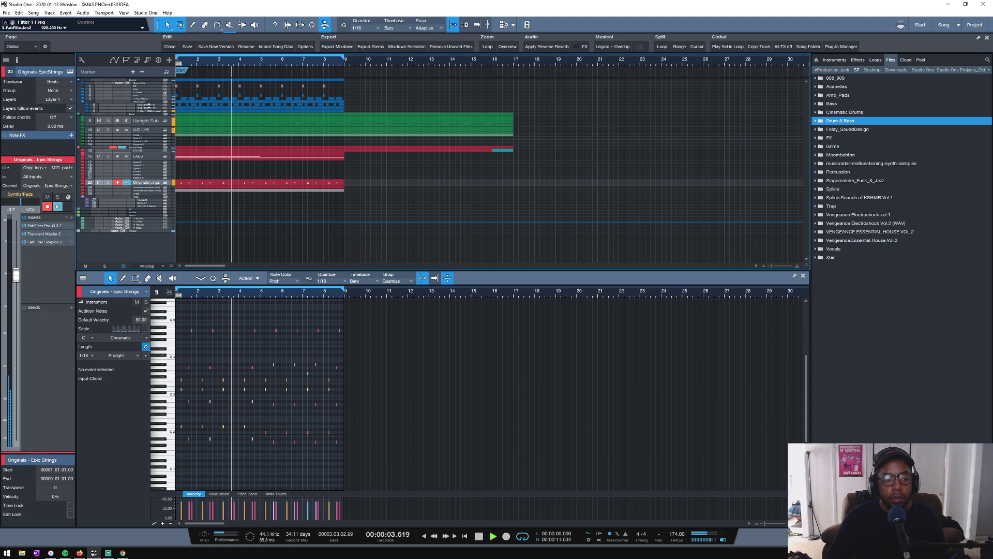
left_click(142, 99)
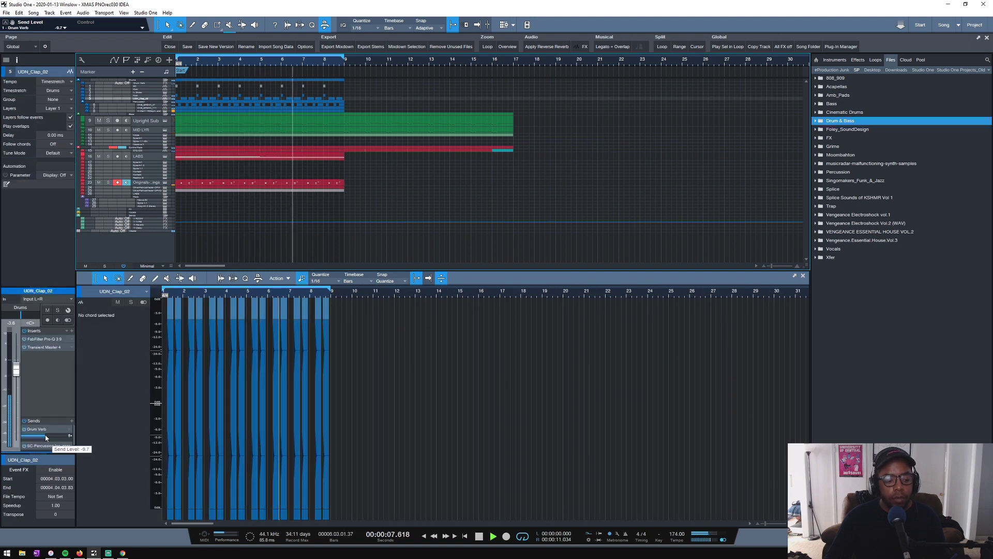
left_click_drag(43, 438, 42, 439)
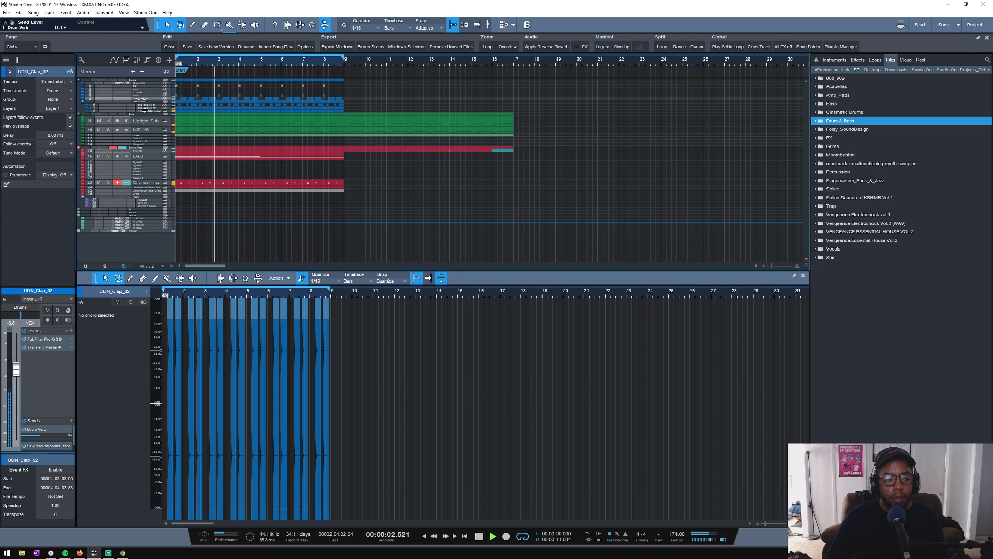
- Set the LABS track's volume to about -1.5 dB while the loop plays and stop playback
left_click(150, 156)
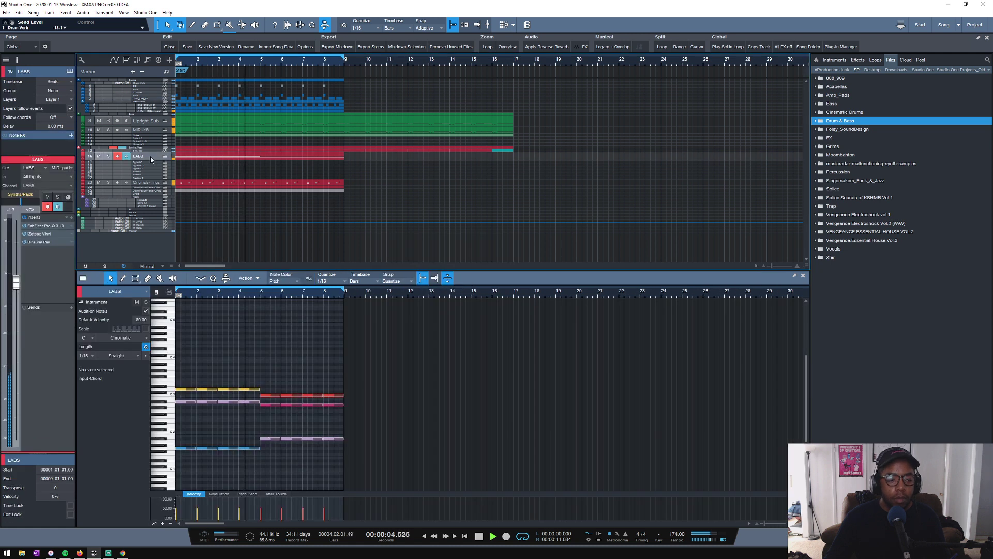
left_click(100, 151)
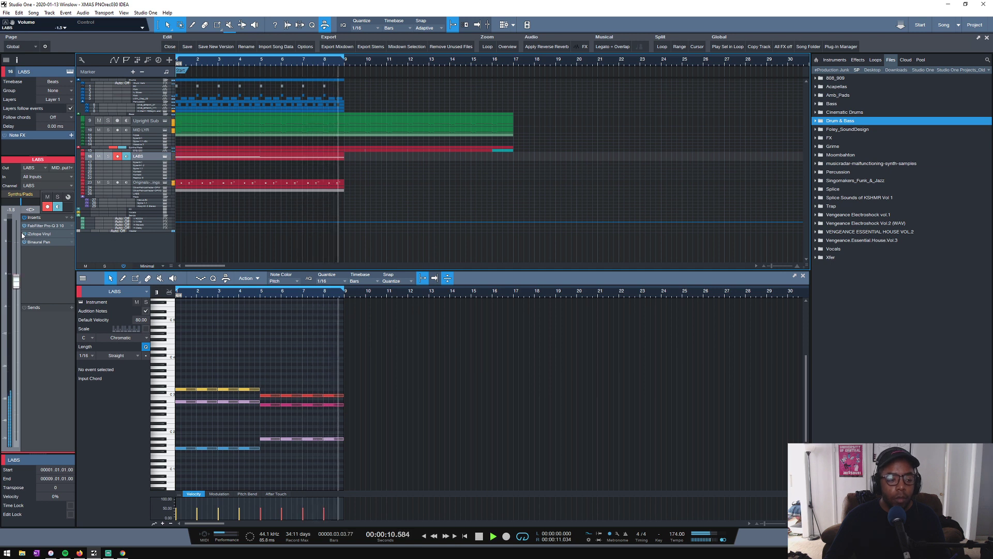
key("space")
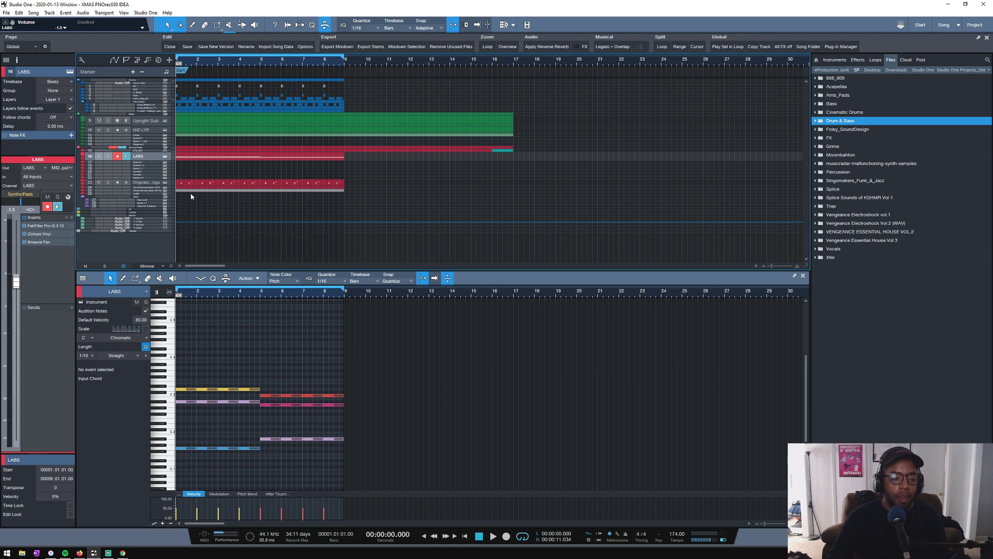
- Turn off record arm and input monitoring on the LABS track
scroll(191, 150, "up", 2)
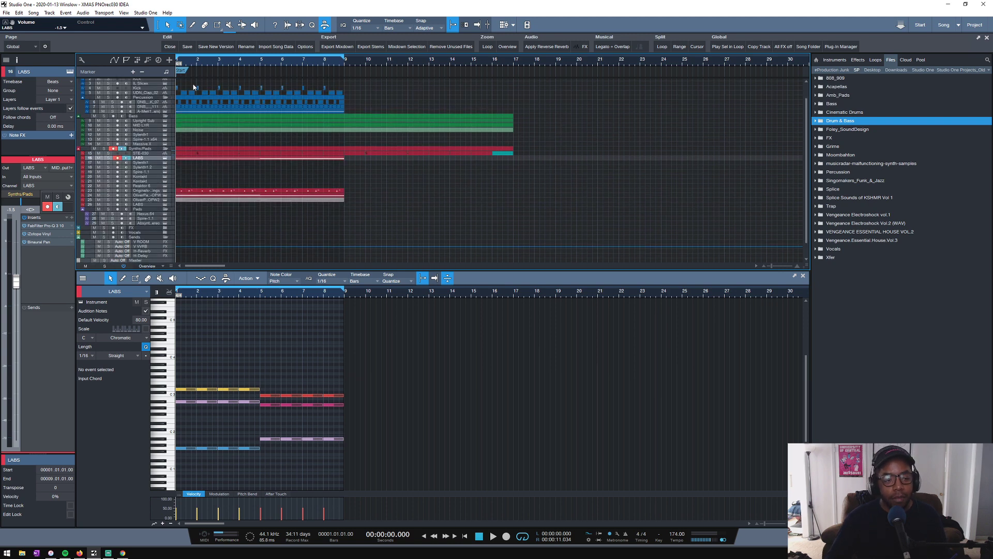
left_click_drag(205, 63, 380, 72)
scroll(238, 123, "down", 2)
scroll(237, 125, "up", 1)
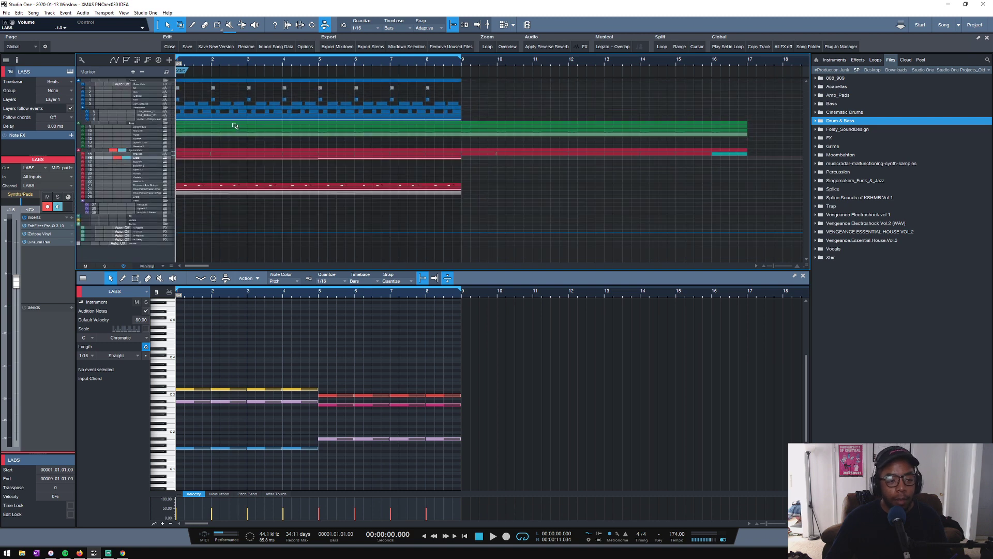
scroll(236, 126, "down", 1)
scroll(235, 126, "up", 1)
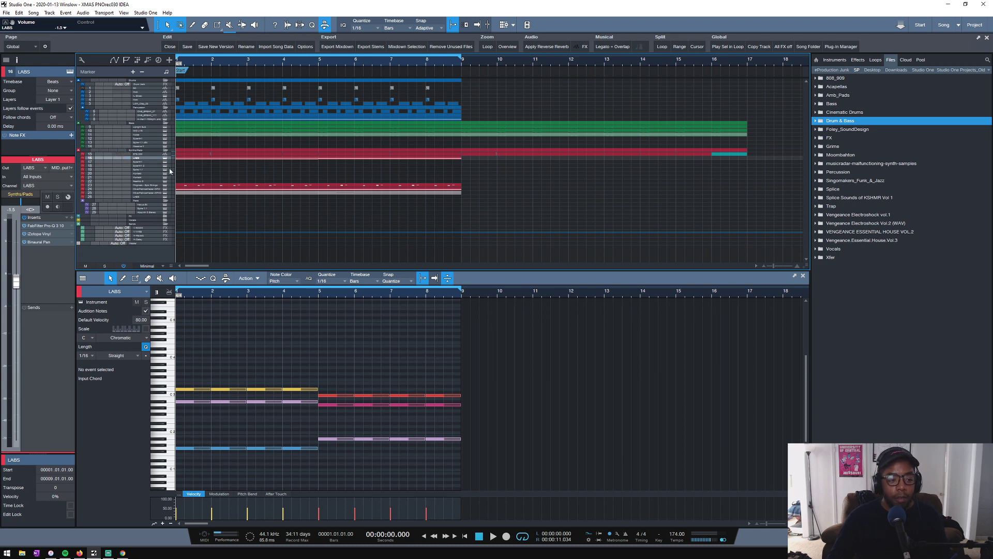
scroll(232, 169, "up", 1)
scroll(232, 170, "down", 2)
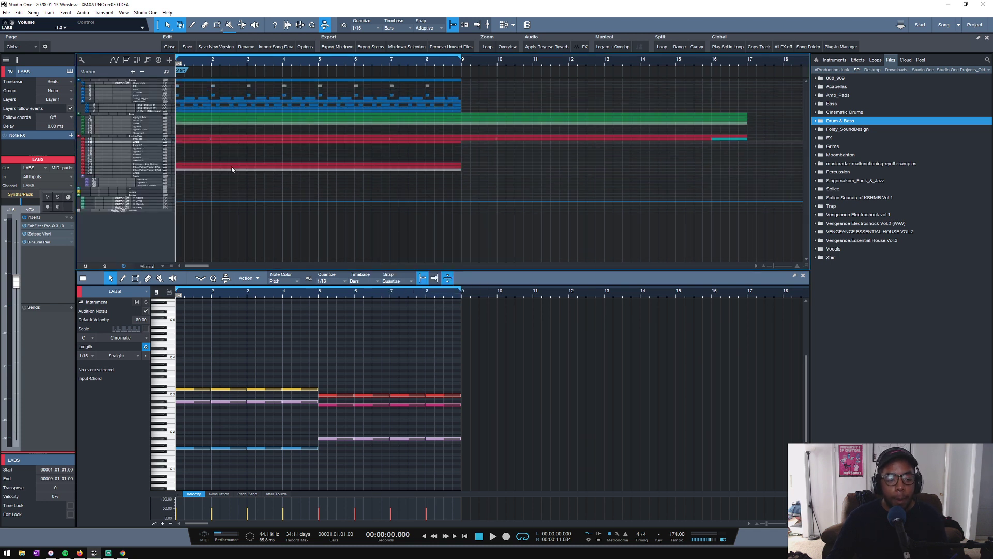
- Play through the opening loop to check the full mix and stop playback
key("space")
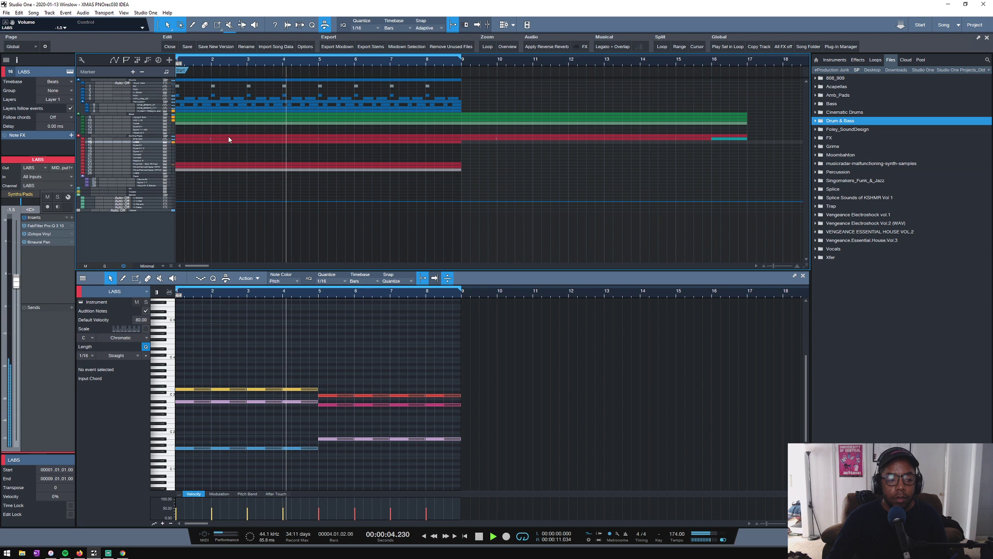
scroll(380, 67, "down", 2)
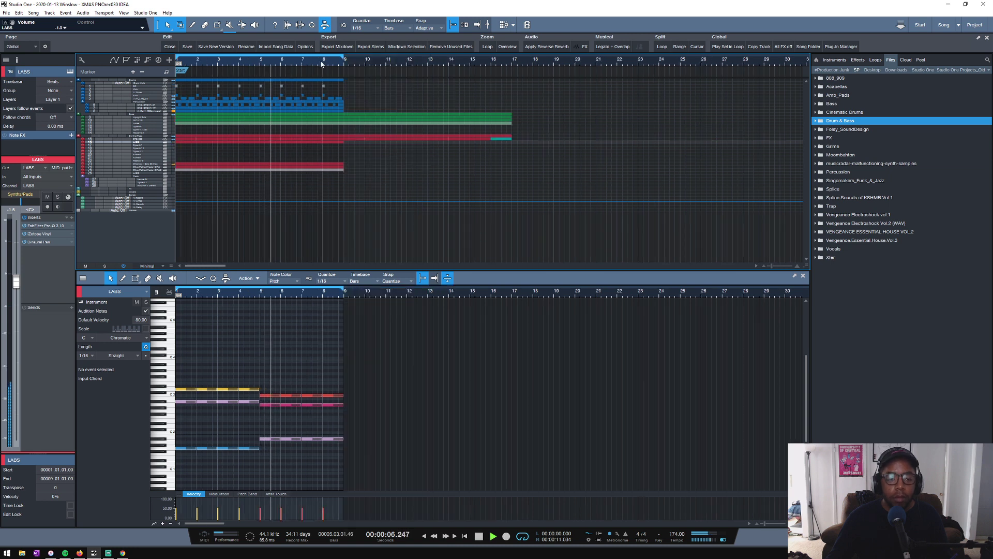
scroll(379, 65, "down", 1)
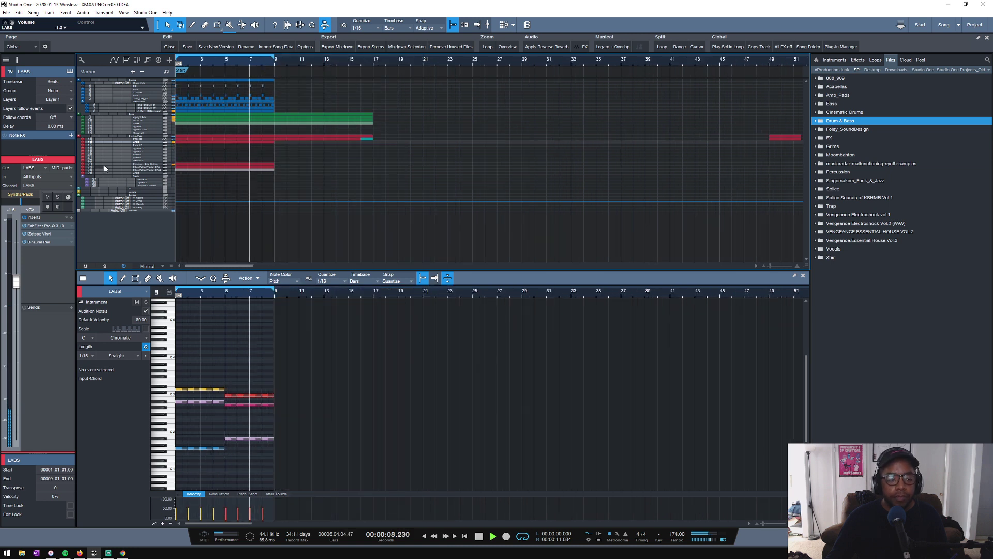
key("space")
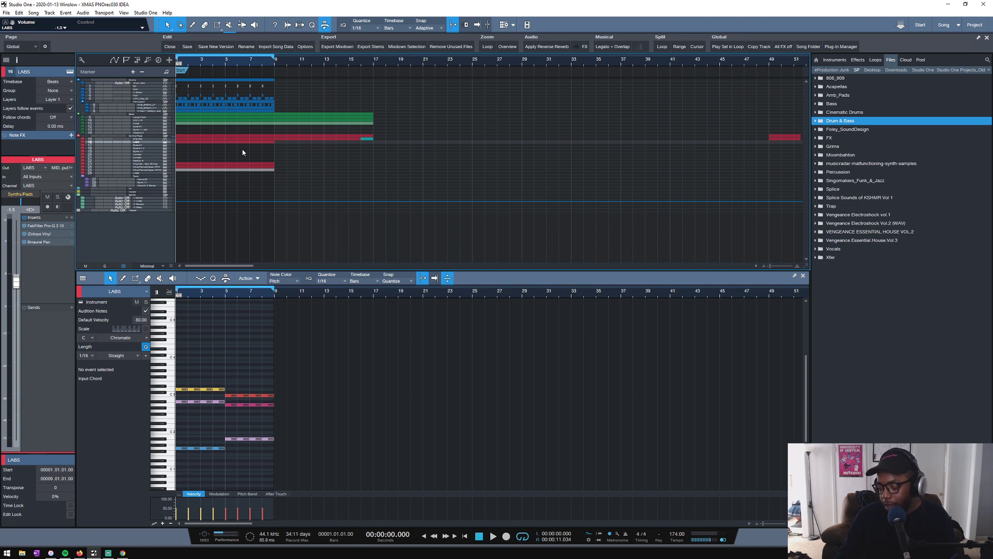
- Audition the later sections of the arrangement from about bar 50 and from bar 56, and stop playback
scroll(212, 72, "up", 2)
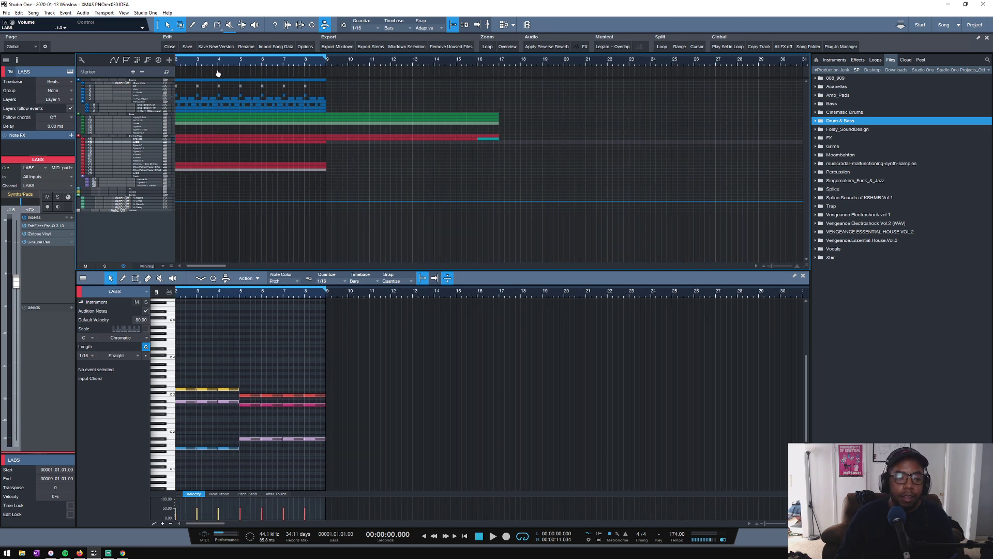
scroll(218, 71, "down", 3)
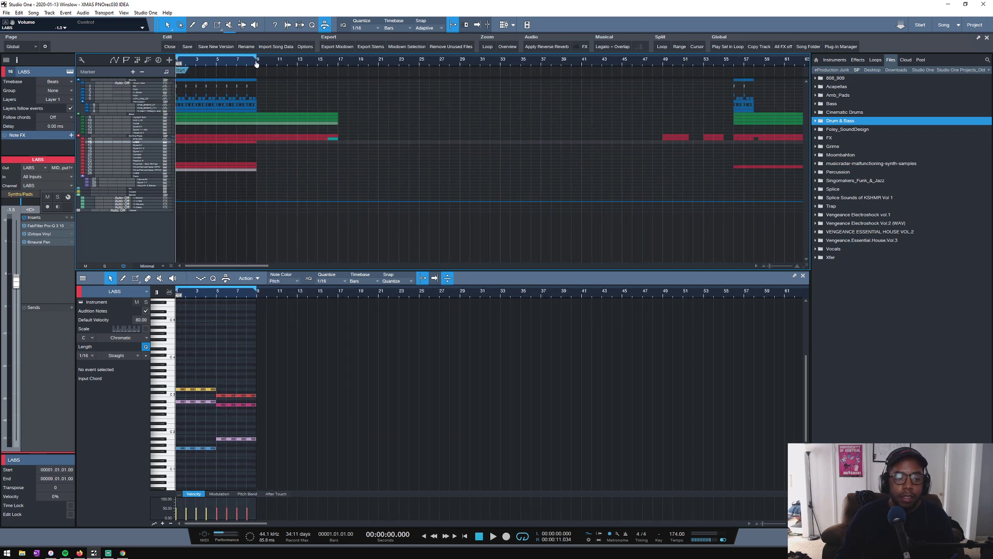
left_click(657, 64)
key("space")
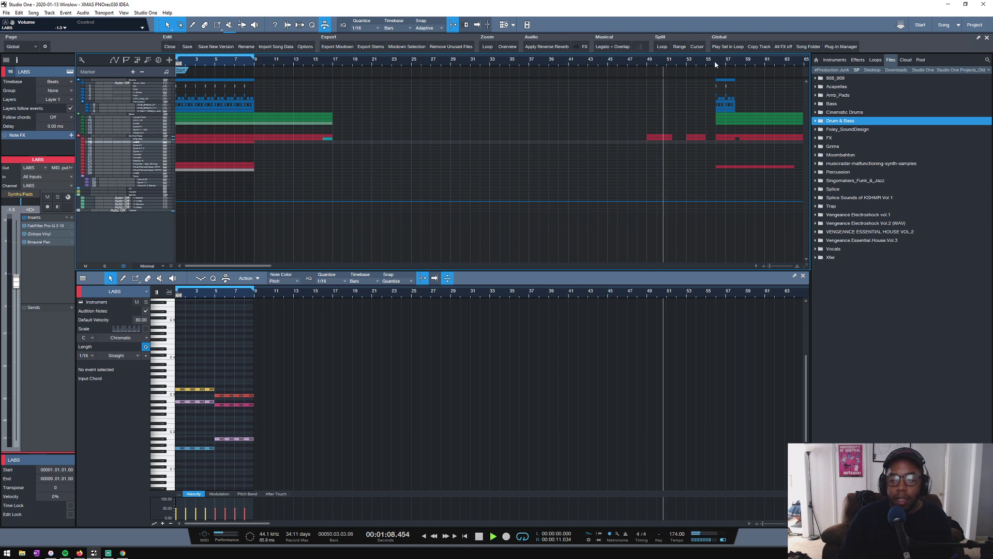
left_click(715, 62)
scroll(704, 61, "down", 2)
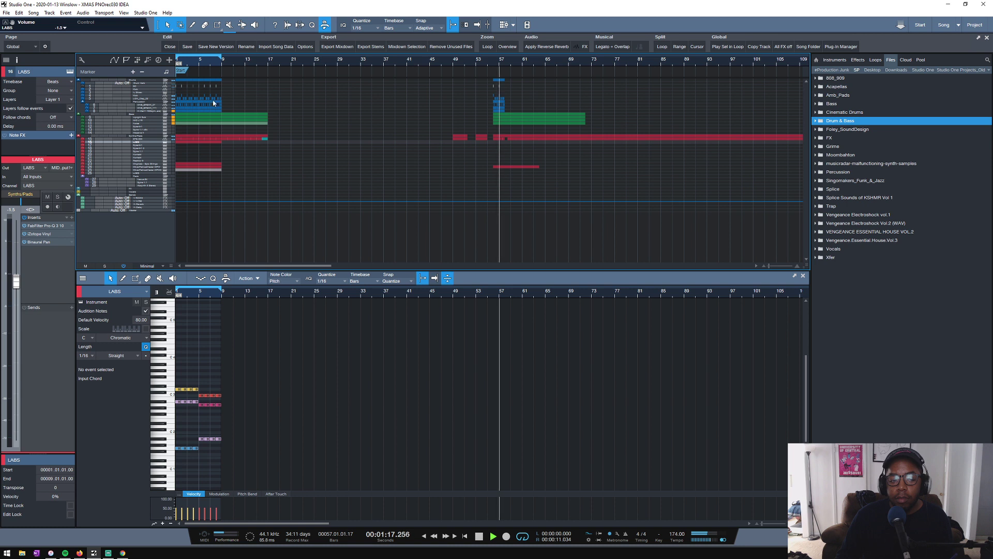
key("space")
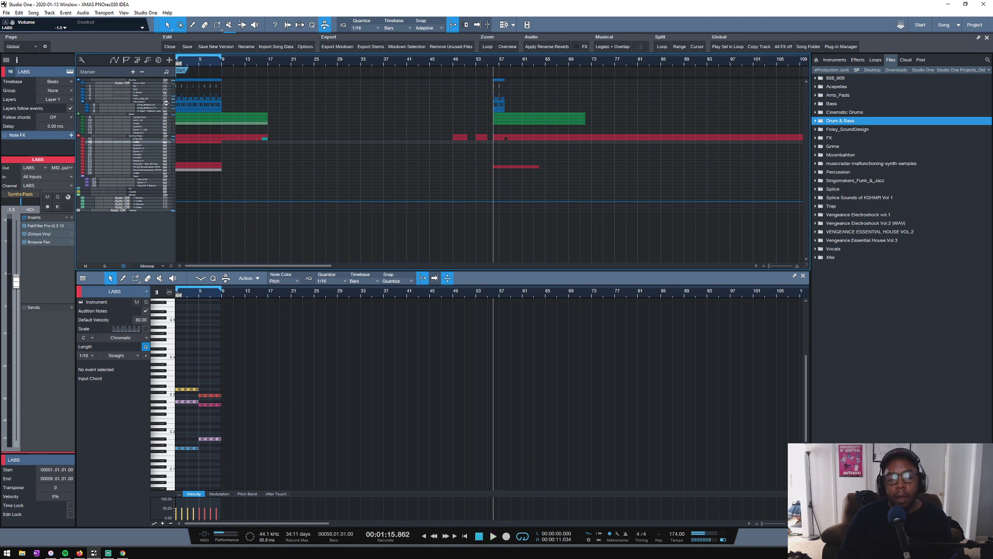
- Mute the Drums folder and its tracks, return to bar 1 and play the opening loop without drums
key("space")
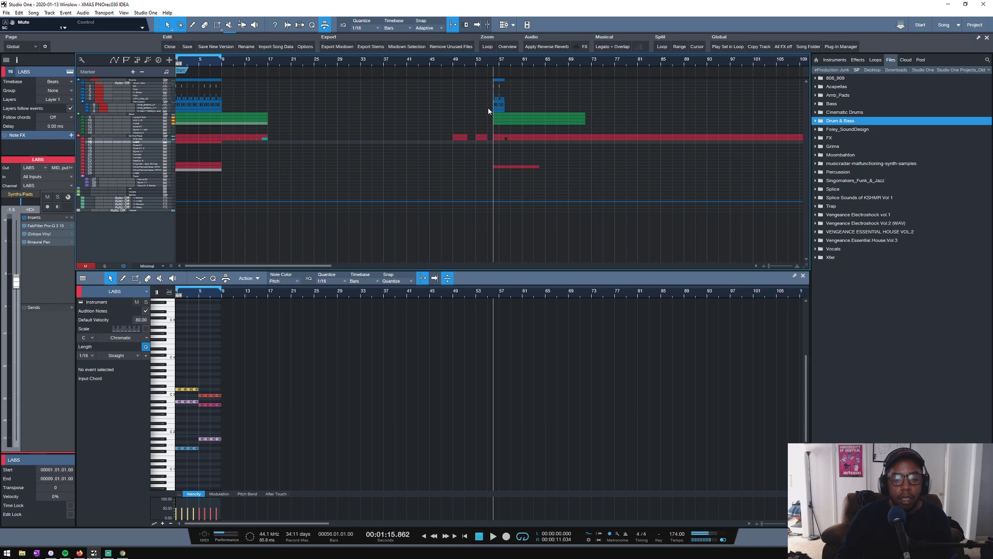
scroll(505, 66, "up", 3)
scroll(505, 65, "down", 6)
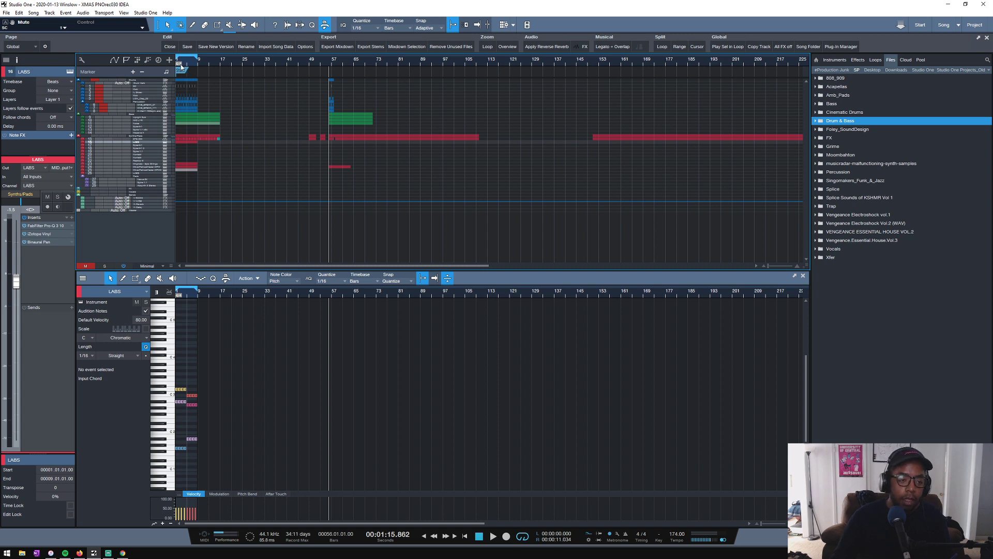
scroll(181, 66, "up", 4)
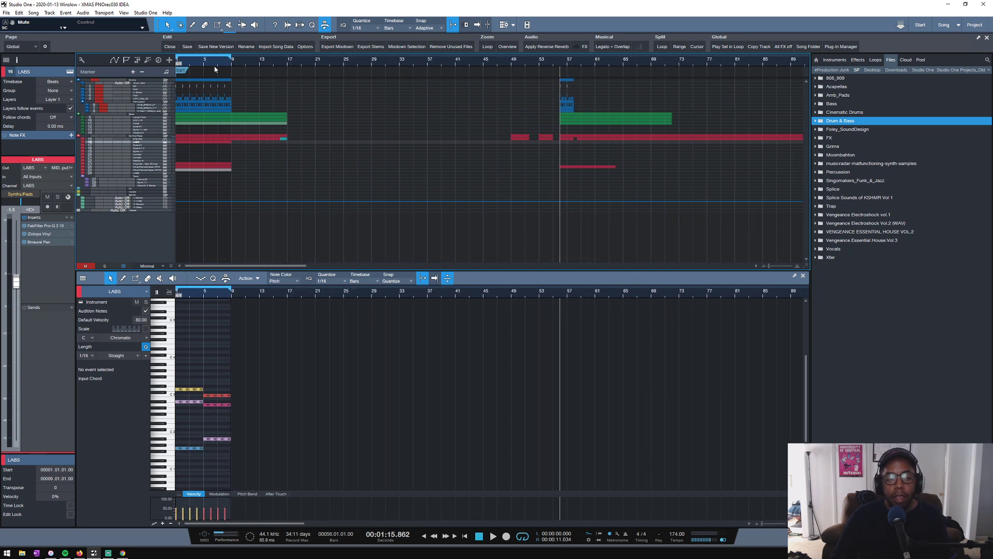
key("comma")
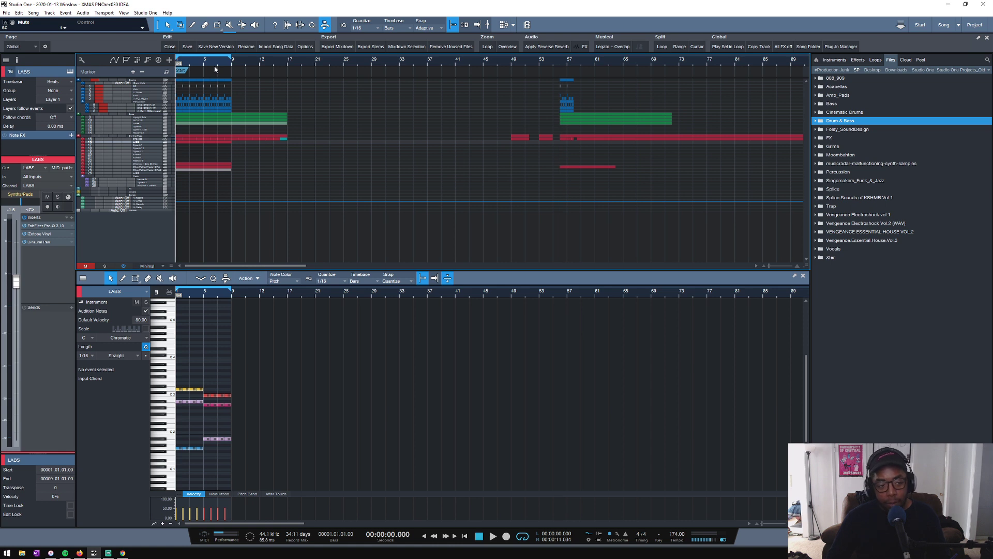
key("space")
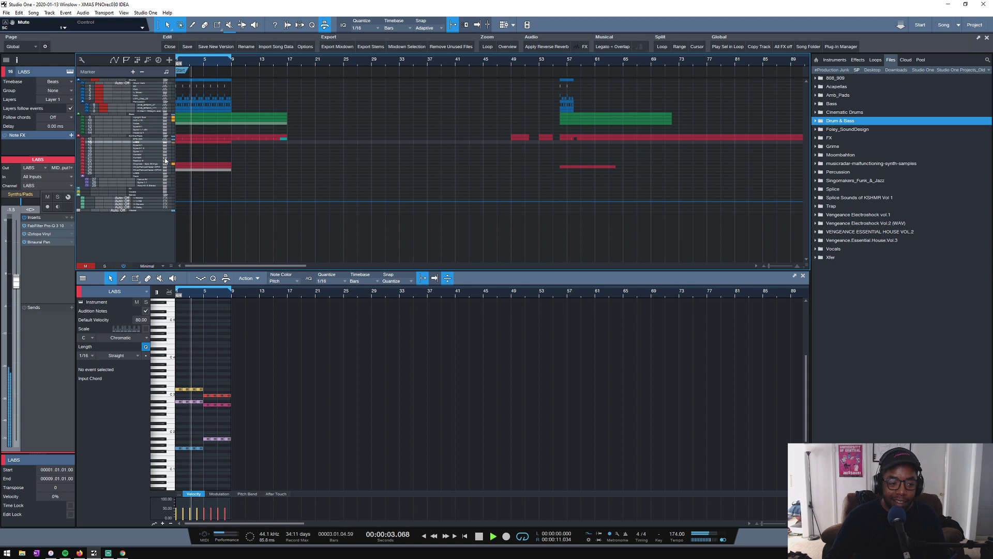
- Replay the opening loop with the drums back in, and solo the DNB_BREAK_111 track
key("space")
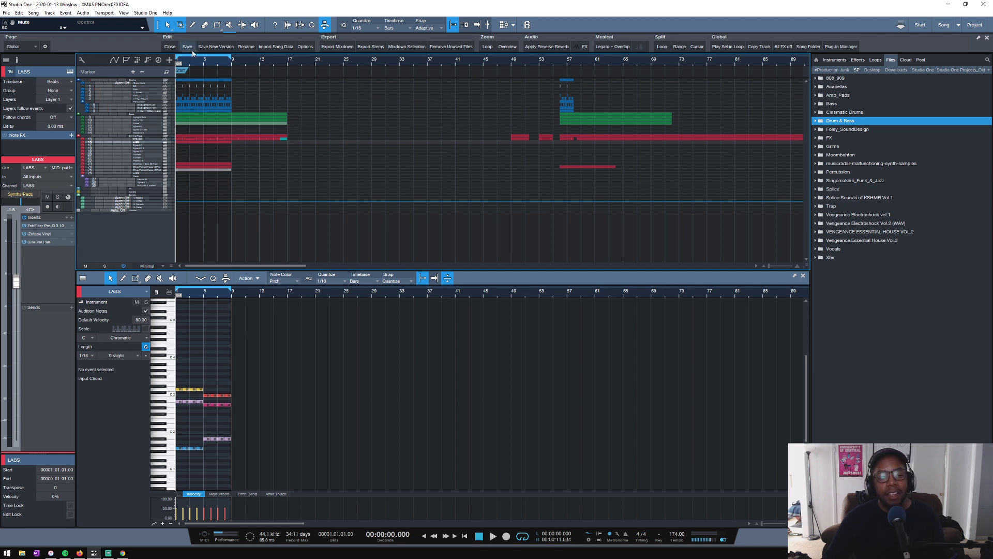
key("space")
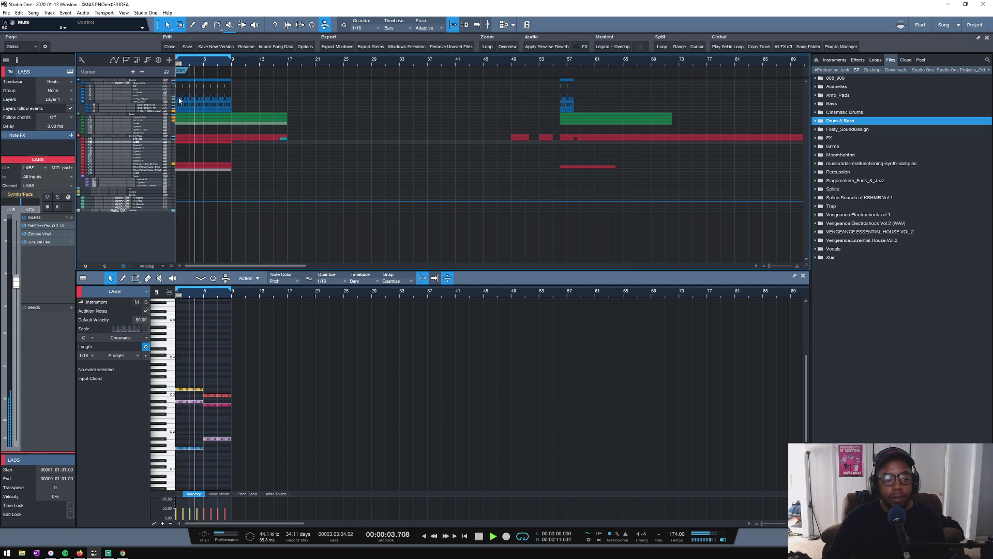
left_click_drag(143, 109, 143, 119)
left_click(112, 111)
left_click(147, 114)
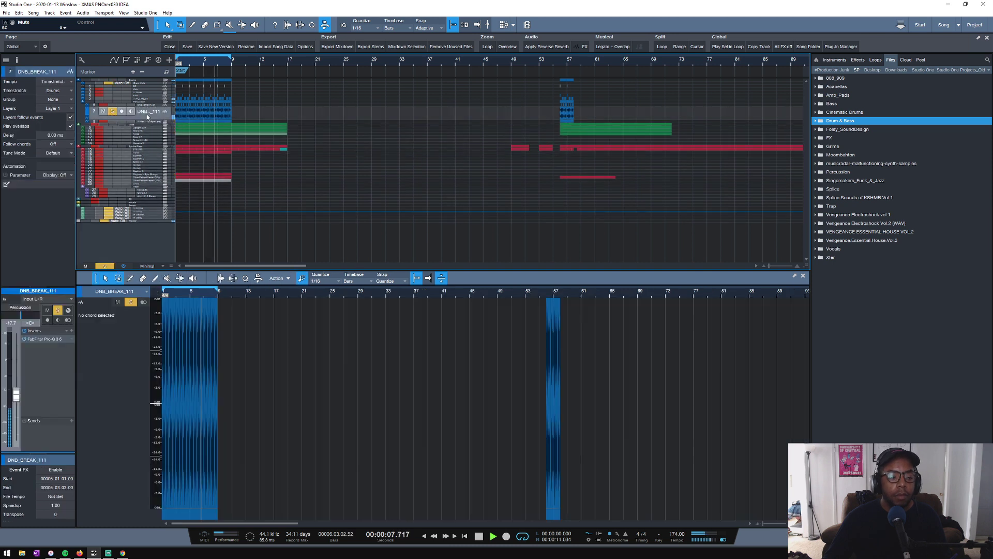
- Insert Transient Master on the DNB_BREAK_111 track and reduce its sustain to about -35% during playback
key("space")
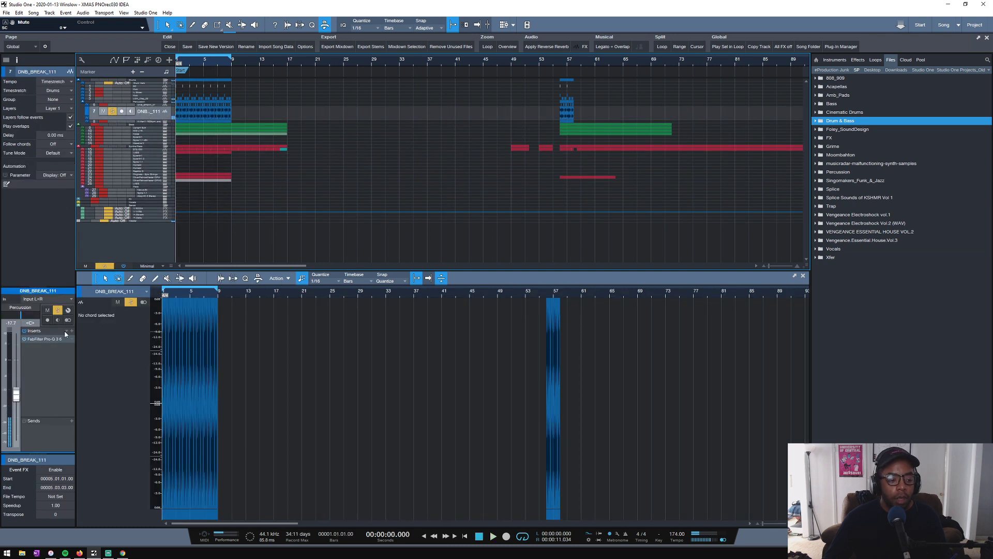
left_click(66, 331)
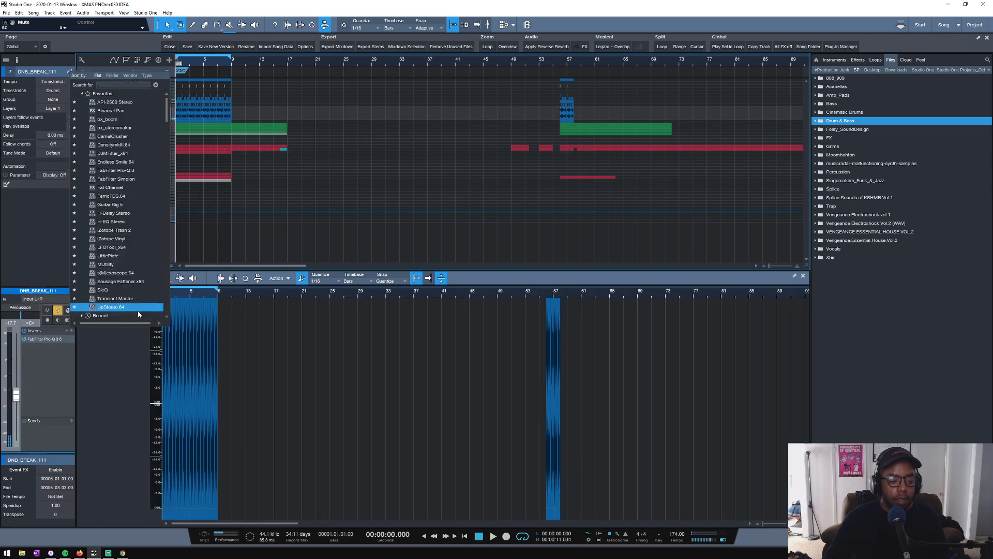
left_click(128, 301)
key("space")
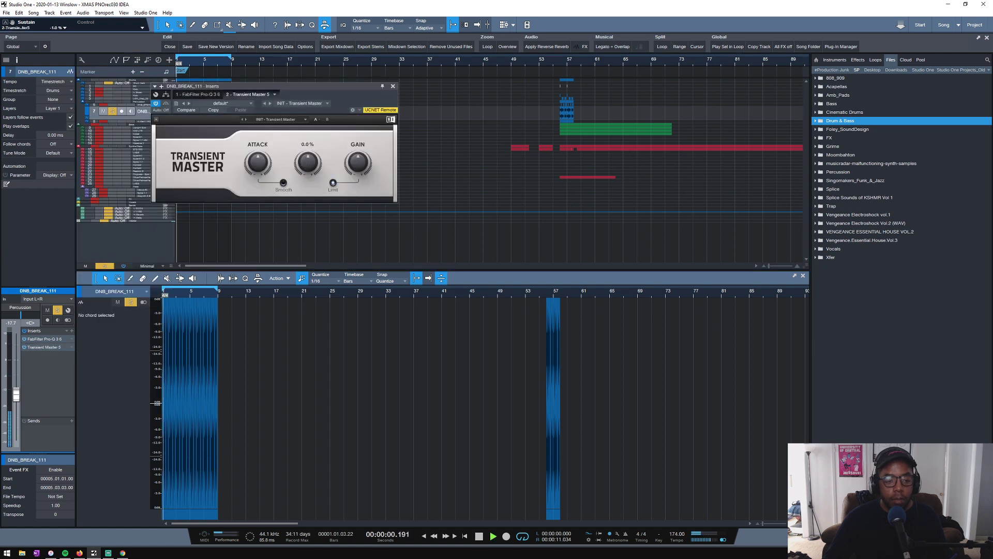
left_click_drag(307, 163, 307, 182)
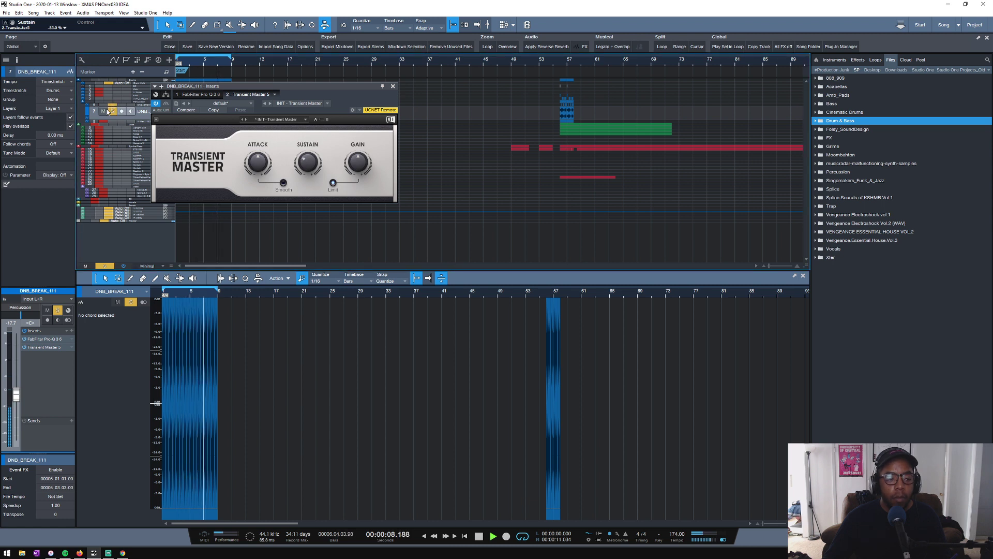
- Set the sustain of the A-Men break track's existing Transient Master to about -46% and close the plug-in
left_click(145, 130)
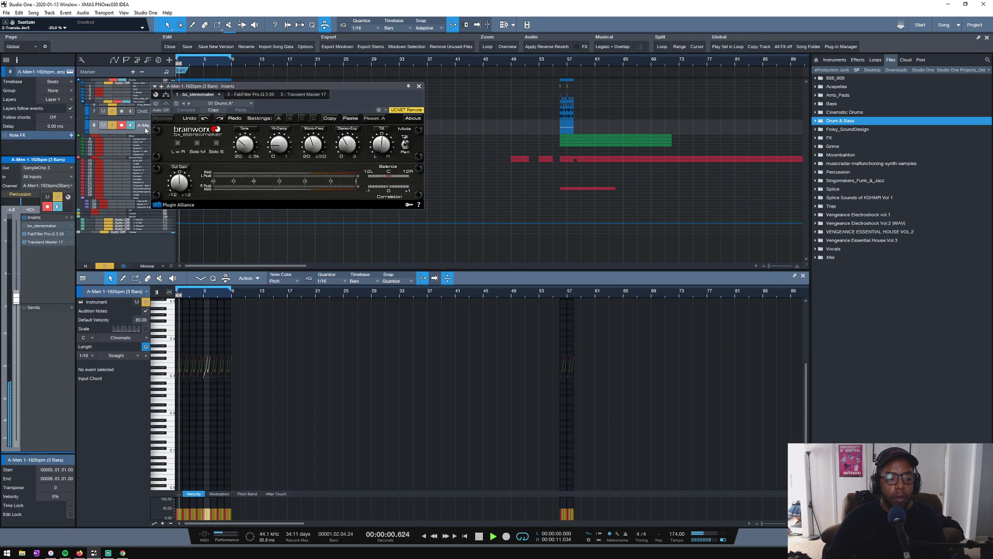
left_click(45, 241)
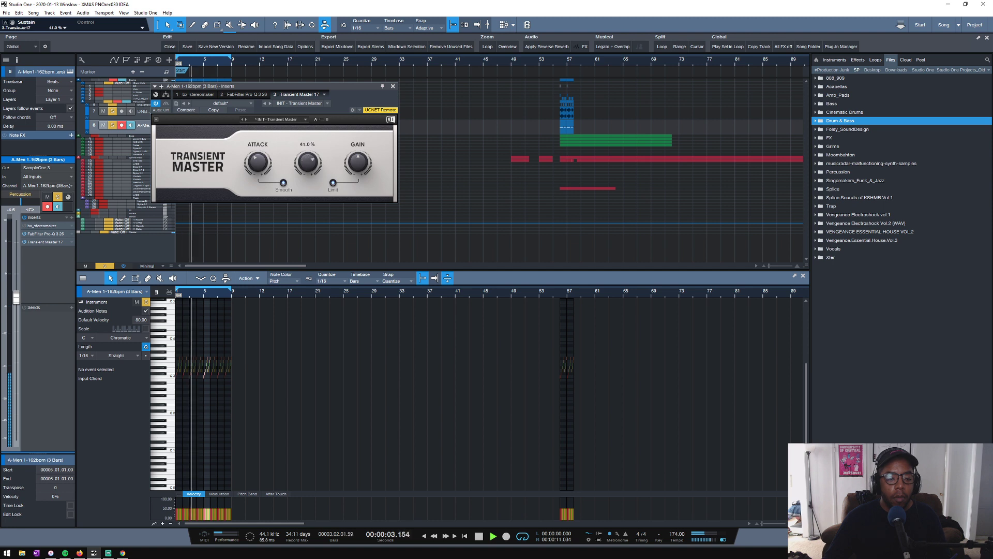
left_click_drag(308, 174, 309, 181)
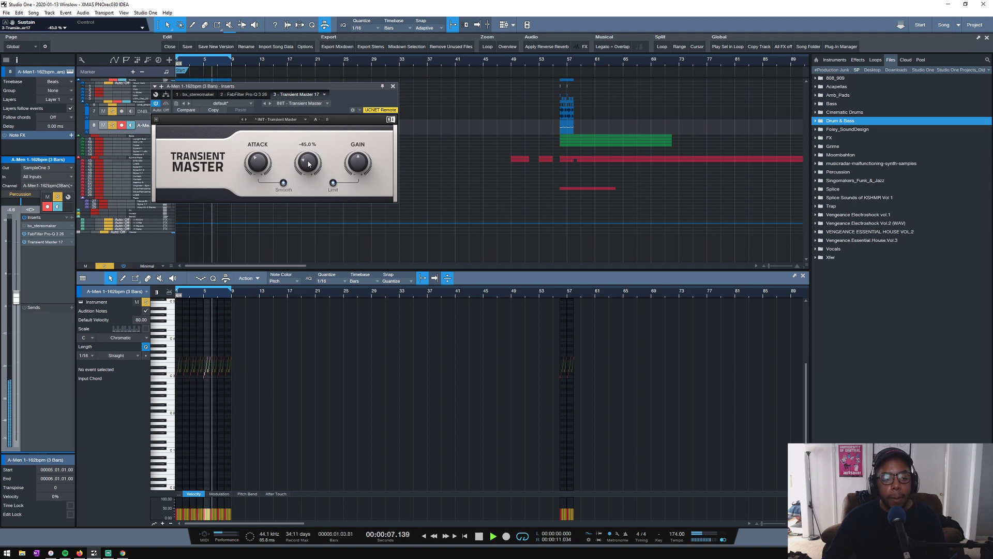
left_click(393, 86)
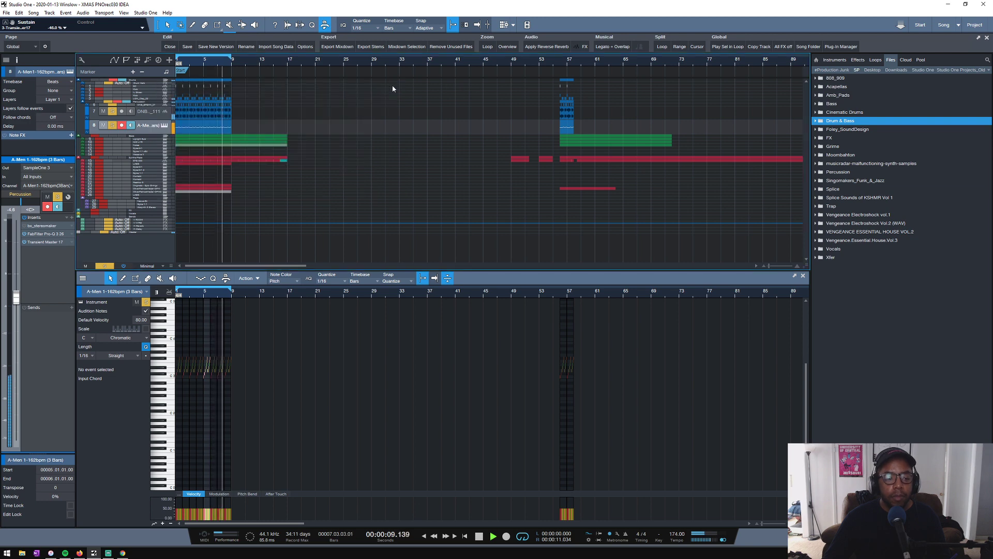
- Listen to the soloed percussion breaks over the opening loop and enlarge the Percussion folder track
key("shift+l")
key("w")
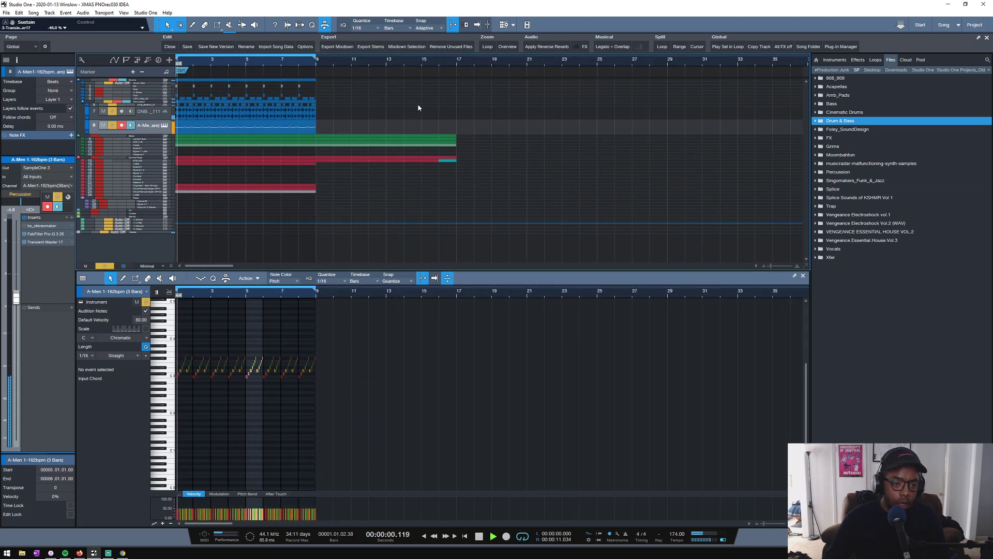
key("space")
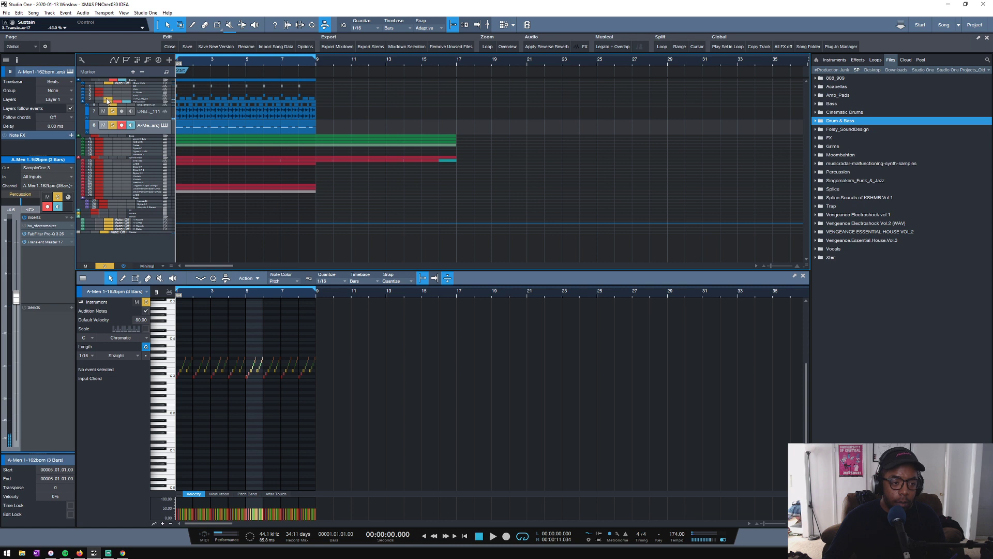
key("space")
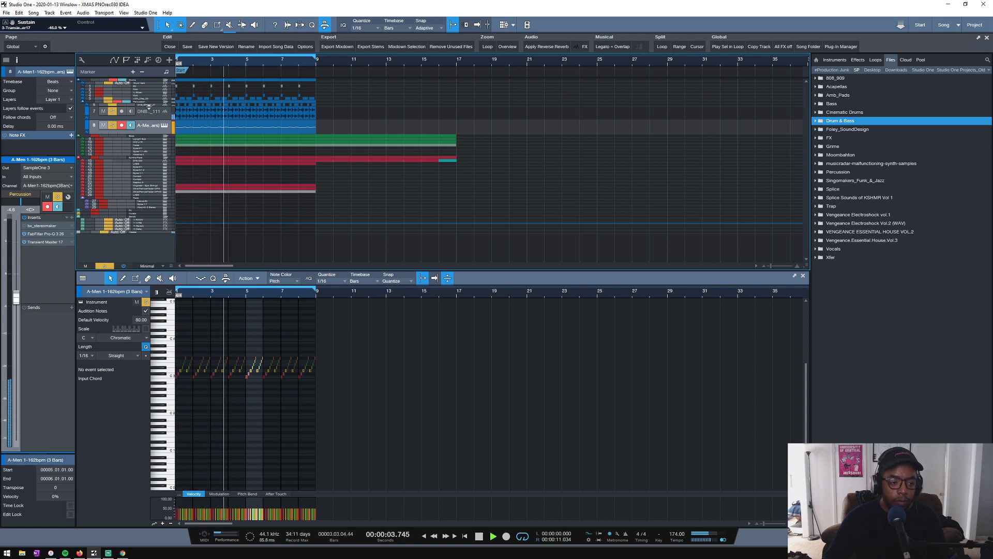
left_click_drag(149, 104, 149, 110)
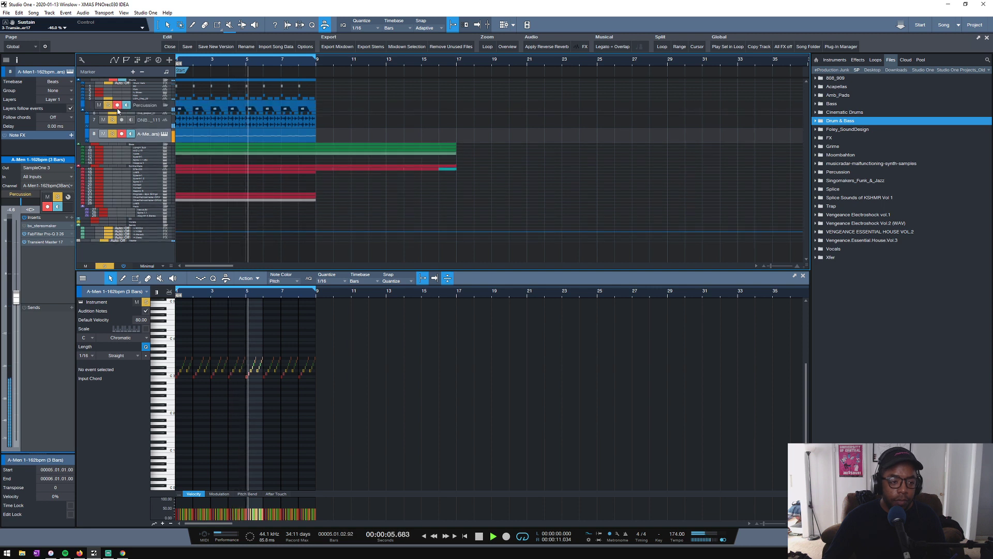
key("space")
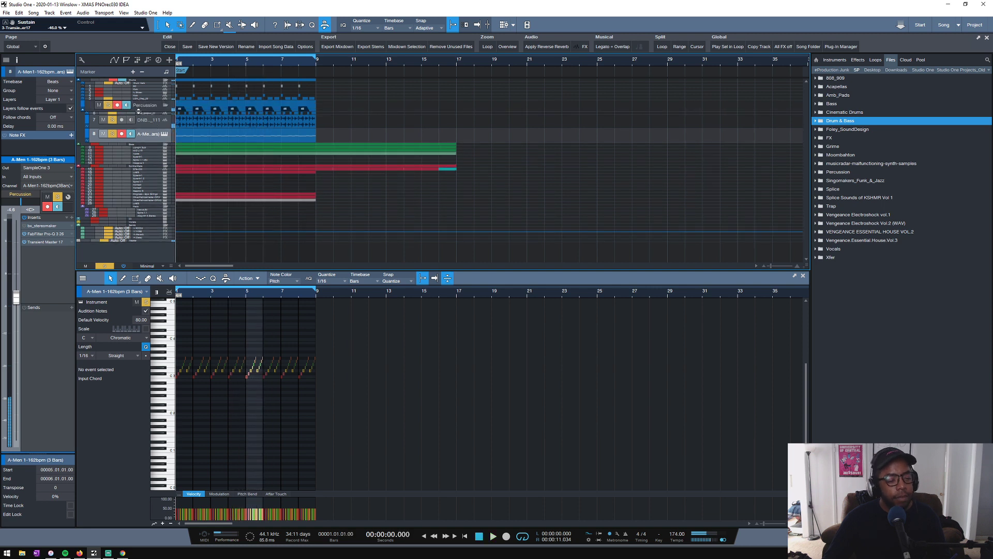
- Solo the UDN_Clap_02 track with the breaks and lower its Drum Verb send to about -26 dB
left_click_drag(147, 99, 146, 105)
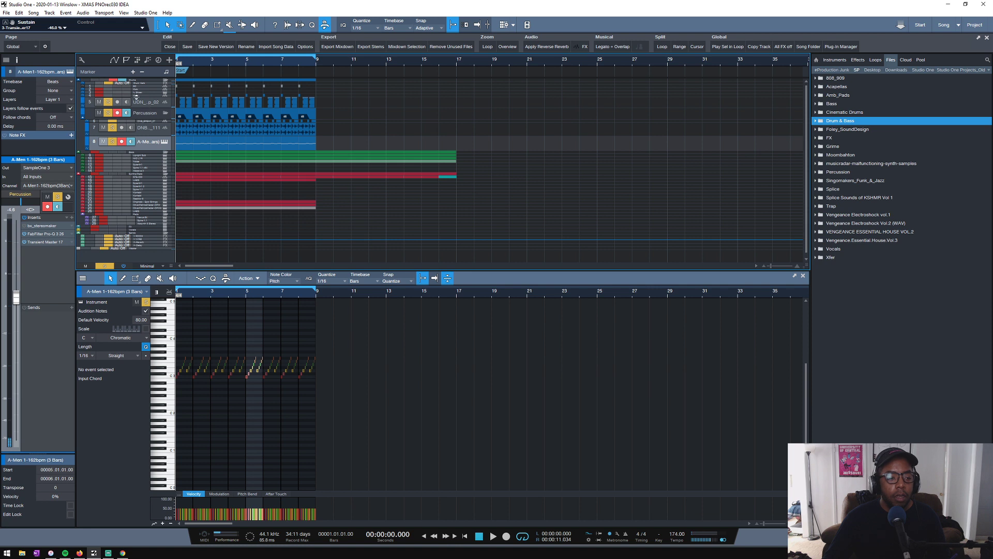
left_click(140, 100)
key("space")
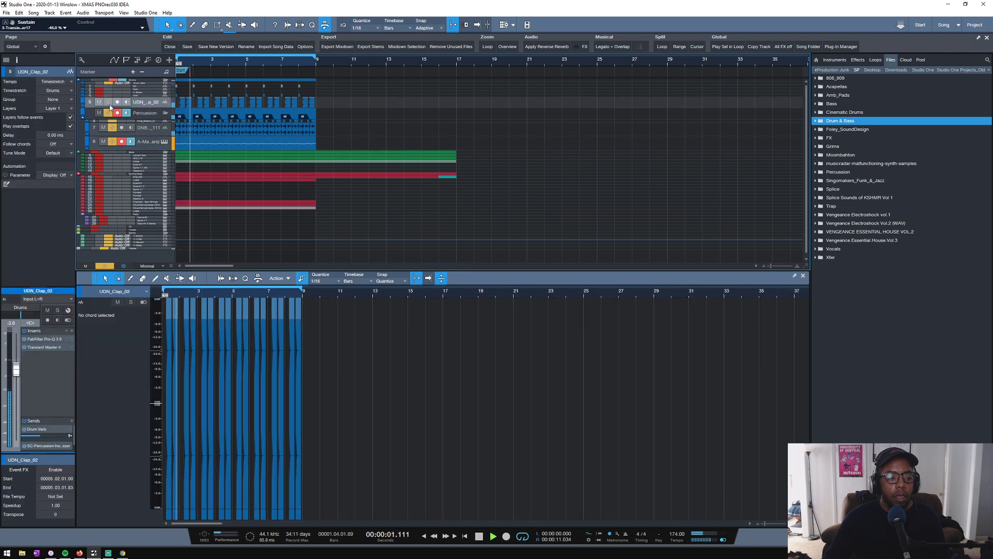
left_click(108, 103)
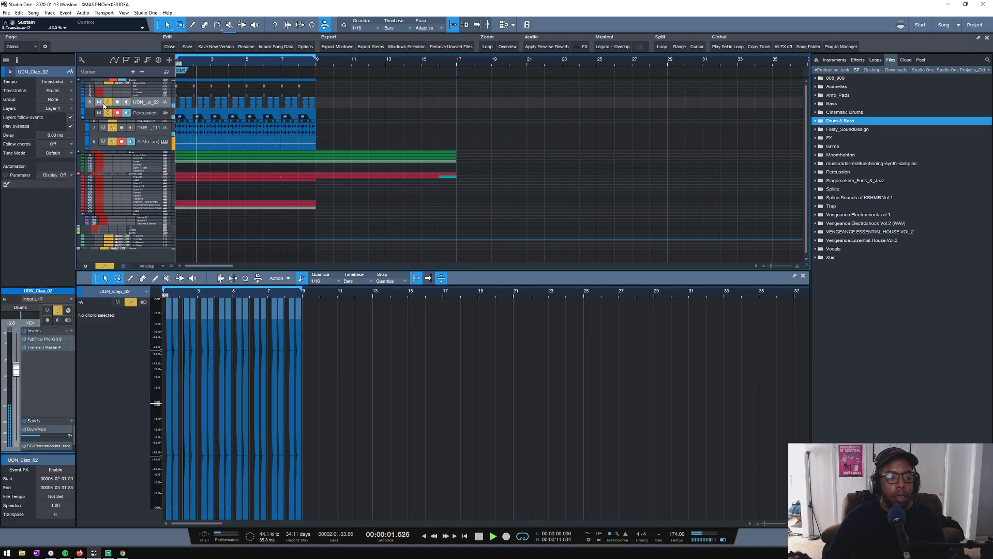
left_click(24, 431)
left_click_drag(39, 436, 33, 436)
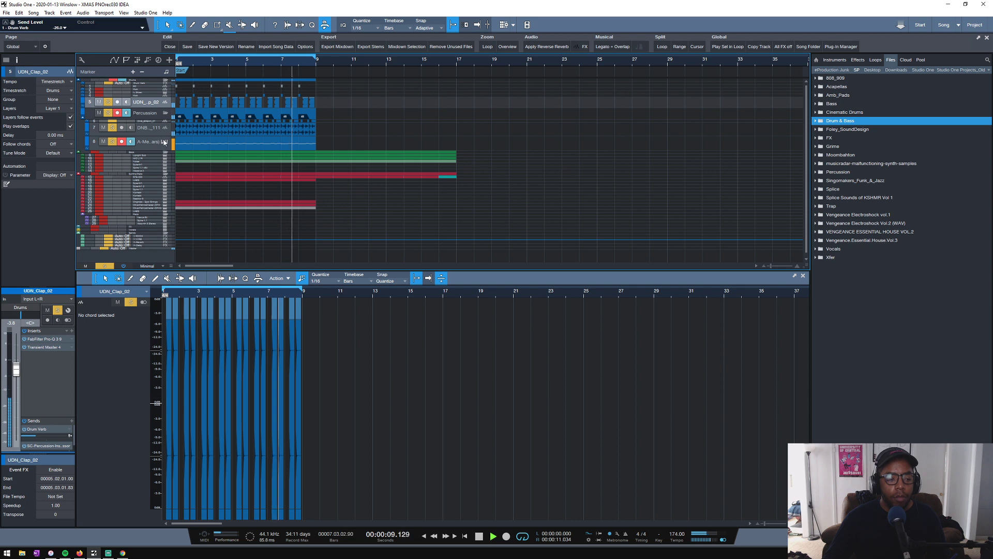
- Stop playback and insert FabFilter Pro-Q 3 on the Drum Verb channel after LittlePlate
key("space")
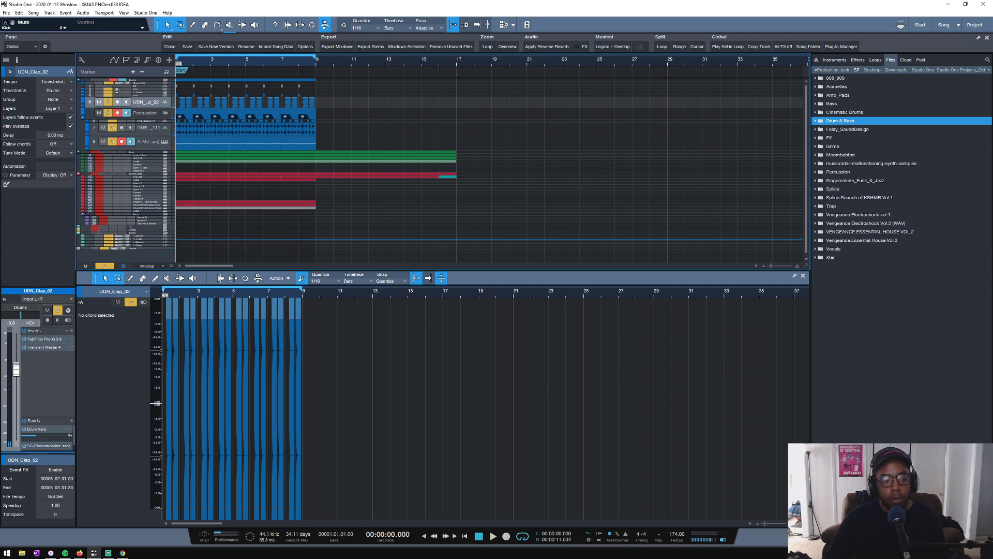
left_click(141, 89)
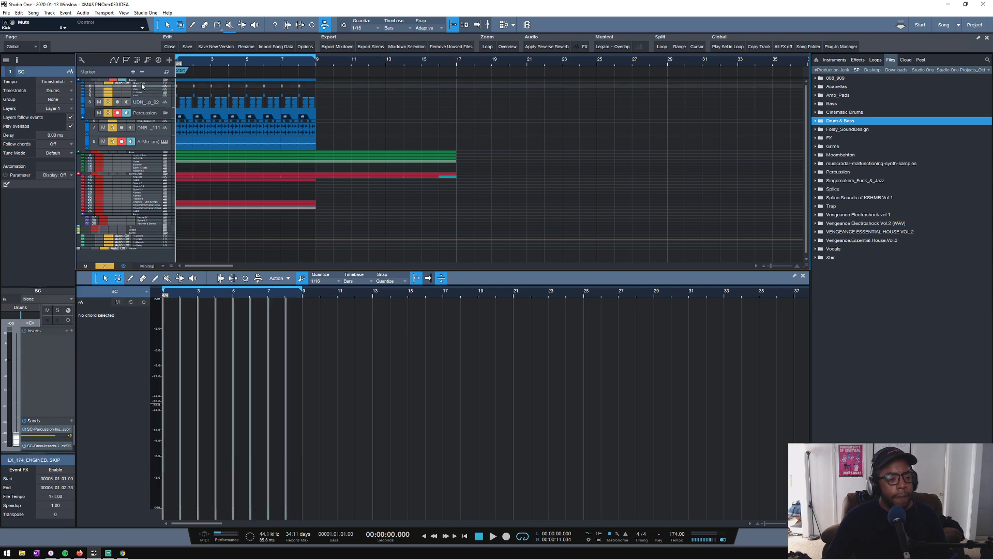
left_click(124, 122)
left_click(72, 223)
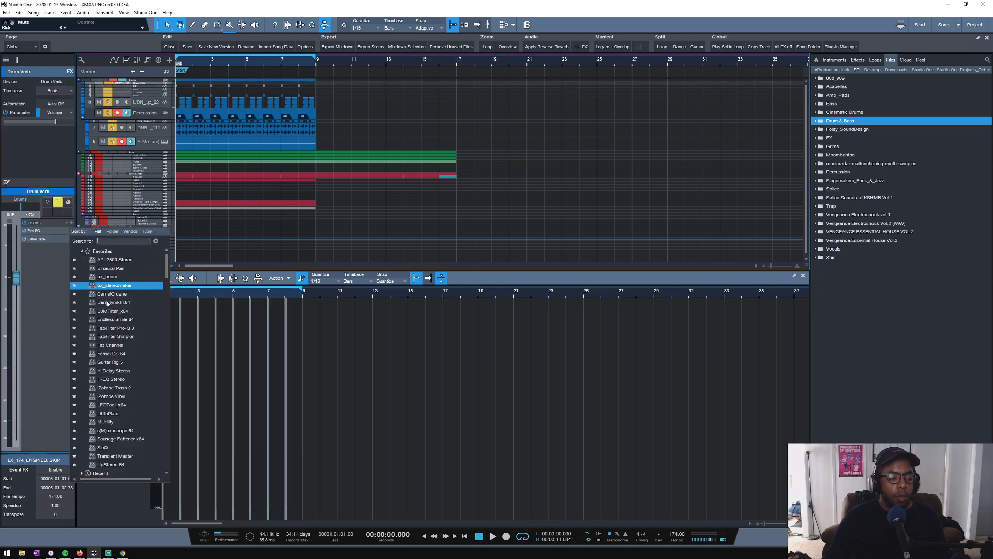
left_click(119, 330)
- Cut about 1.9 dB near 1.2 kHz on the drum reverb with a bell band narrowed to a Q of about 3
key("space")
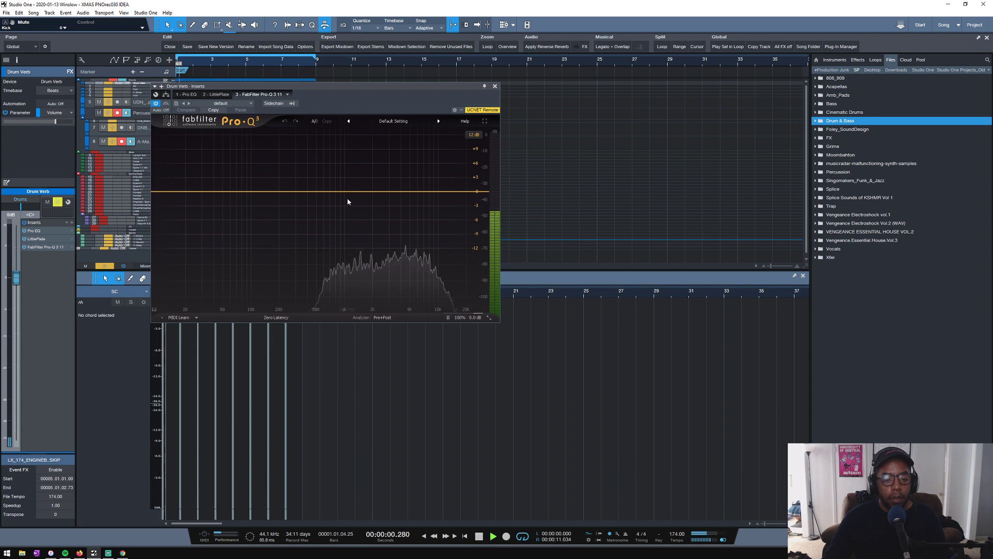
mouse_move(348, 193)
left_mouse_down()
mouse_move(348, 84)
mouse_move(352, 201)
left_mouse_up()
scroll(352, 201, "up", 4)
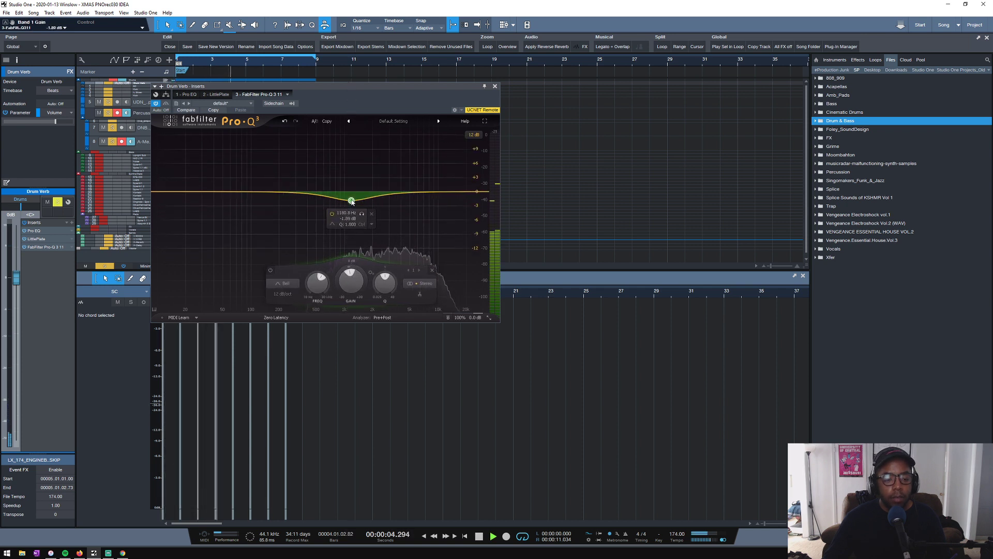
key("space")
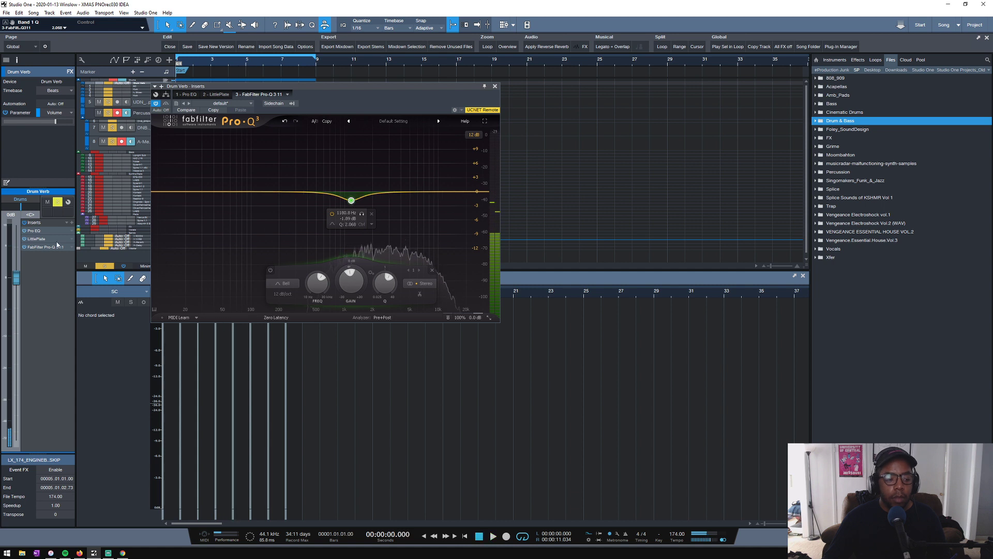
- Add Sausage Fattener to the Drum Verb channel, set Fatness to about 7%, and close the plug-in
left_click(72, 222)
left_click(135, 439)
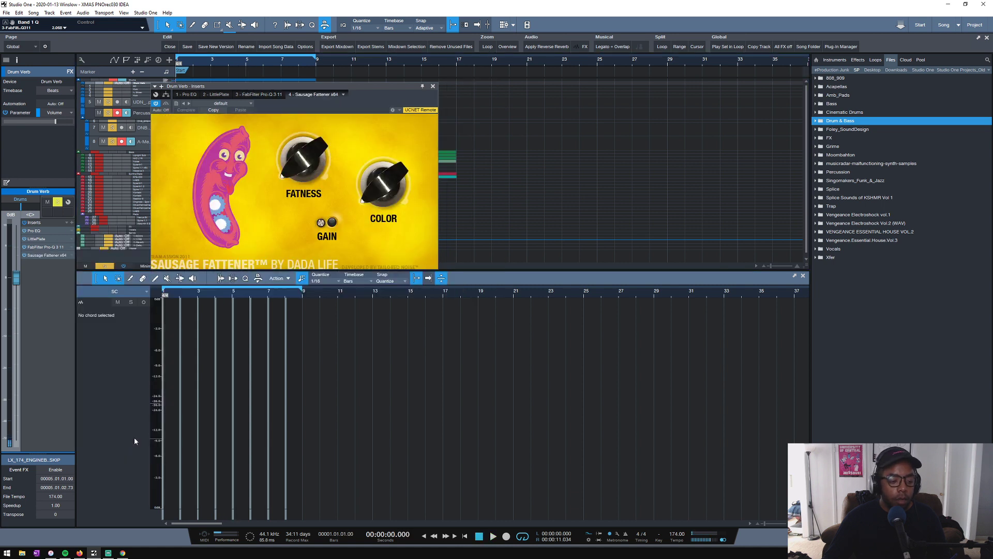
left_click_drag(280, 174, 280, 167)
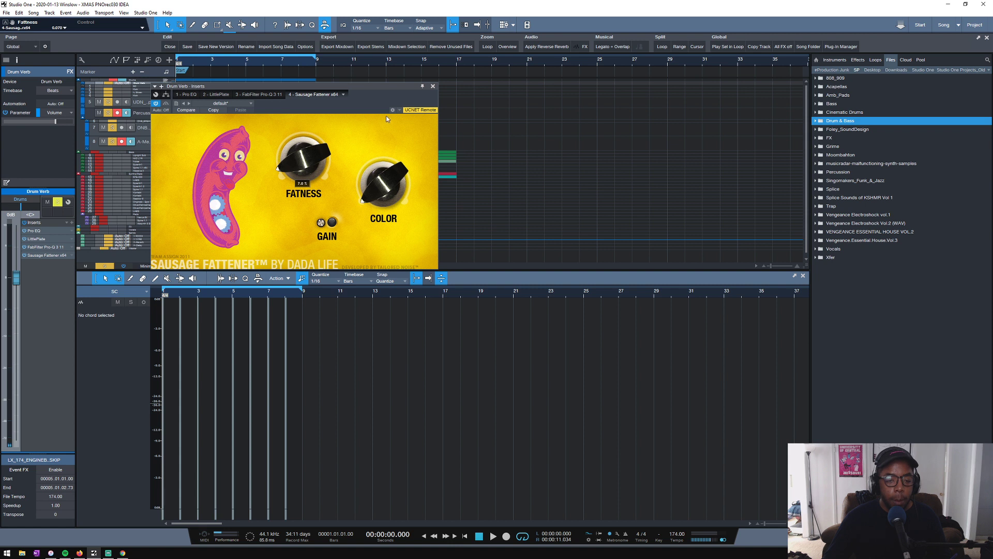
left_click(434, 86)
- Play the soloed drums with the processed reverb, clear all track solos and play the full mix
key("space")
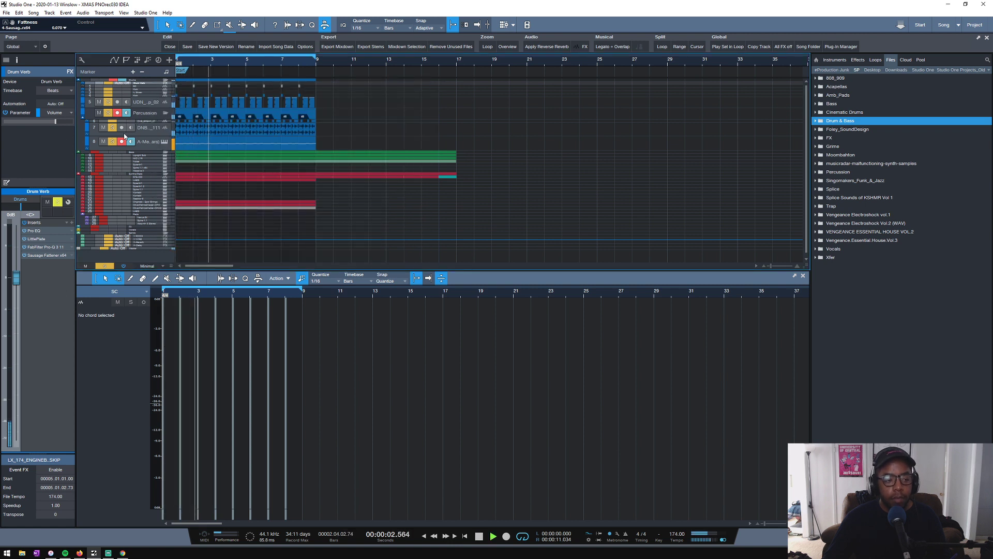
key("space")
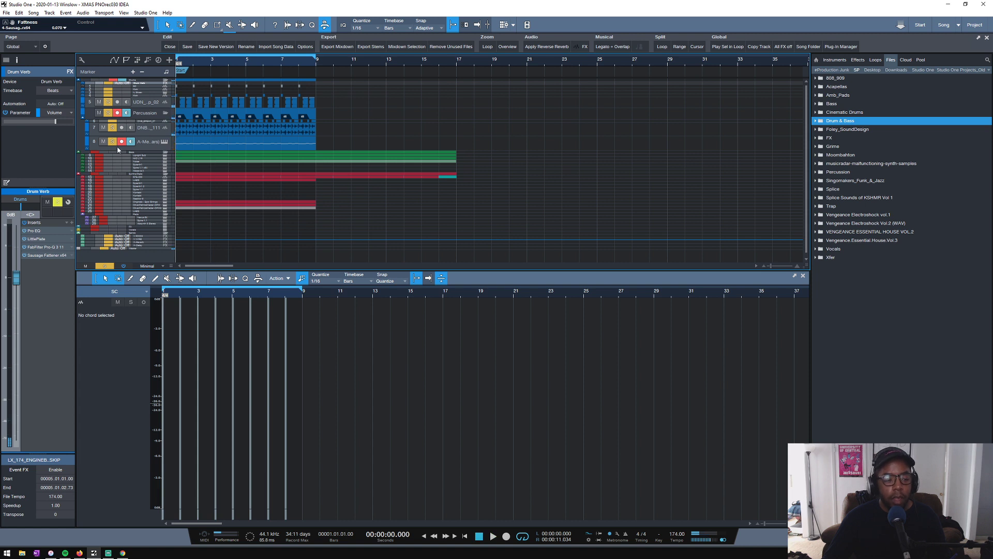
left_click(104, 266)
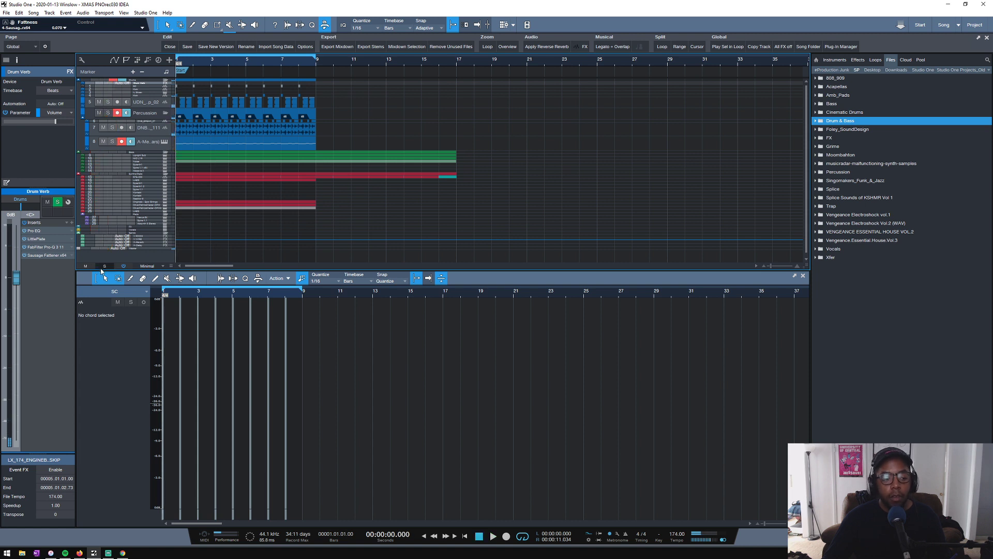
key("space")
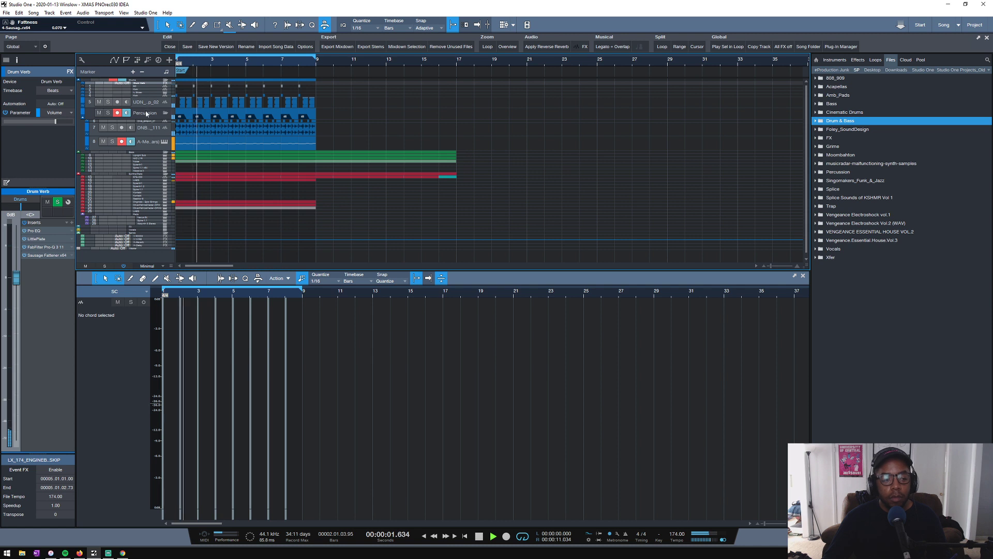
- Set the UDN_Clap_02 track's Drum Verb send level to -23.1 dB during playback, and stop
left_click(145, 103)
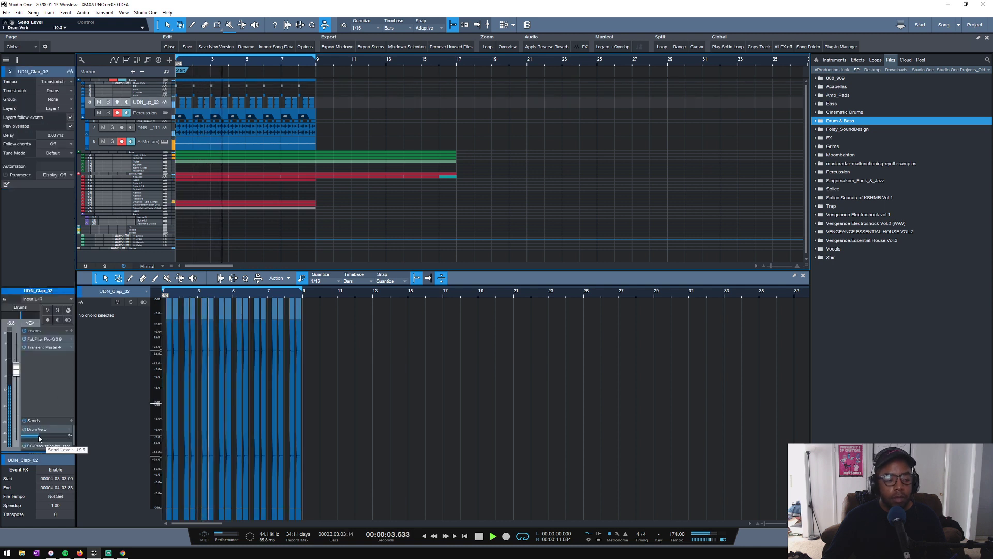
mouse_move(39, 439)
left_mouse_down()
mouse_move(60, 437)
mouse_move(37, 443)
left_mouse_up()
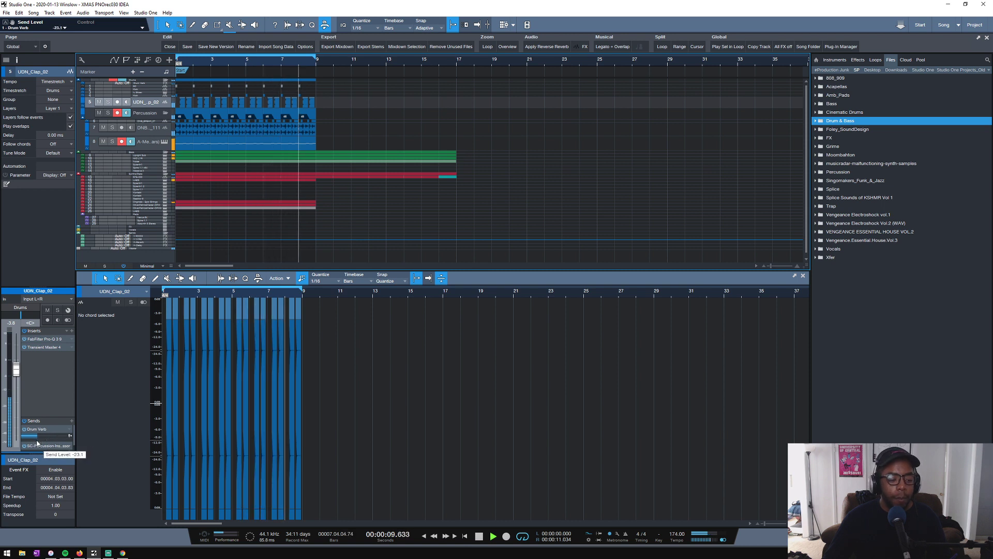
key("space")
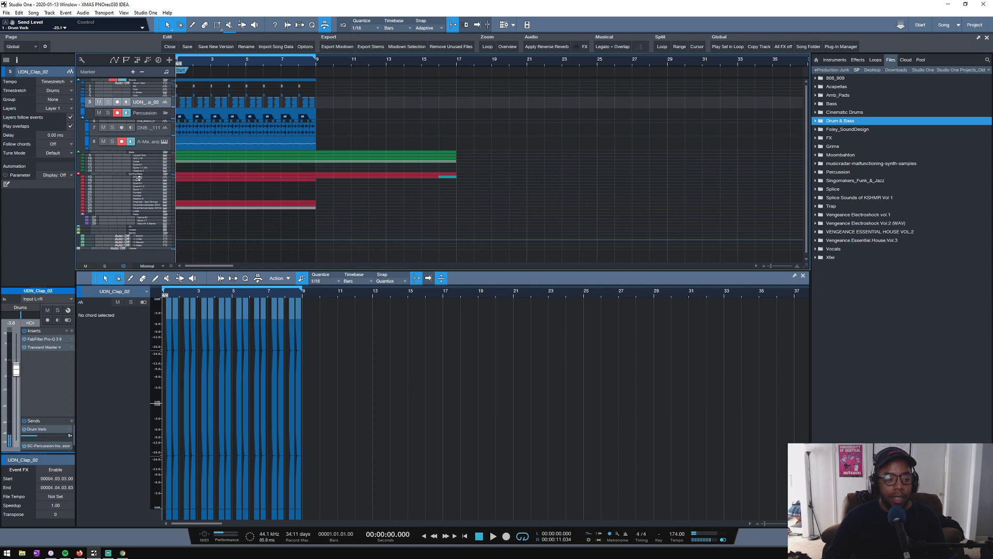
- Solo the STE-030 track and play the opening loop
left_click(107, 180)
key("space")
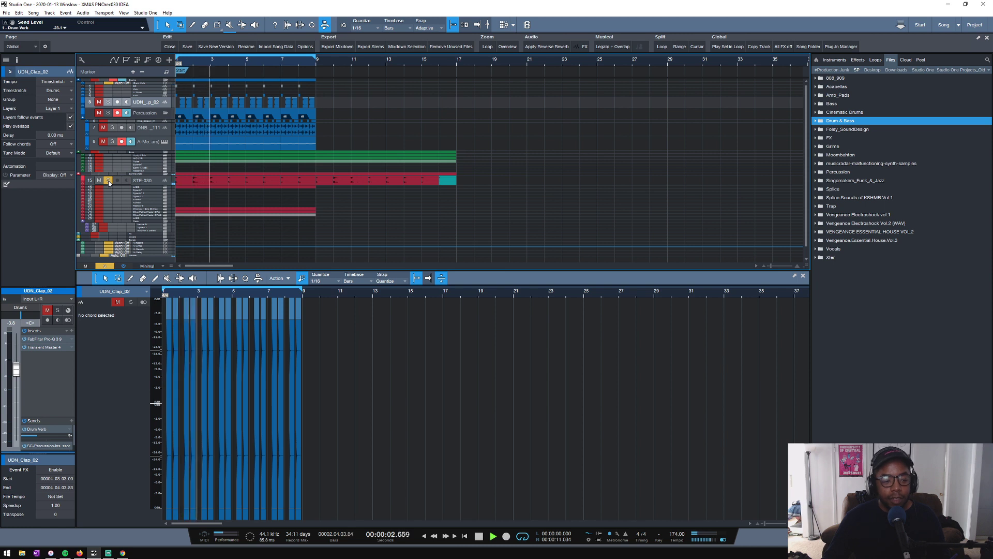
- Stop playback, unsolo the STE-030 track and play the opening loop with the full mix
key("space")
left_click(107, 180)
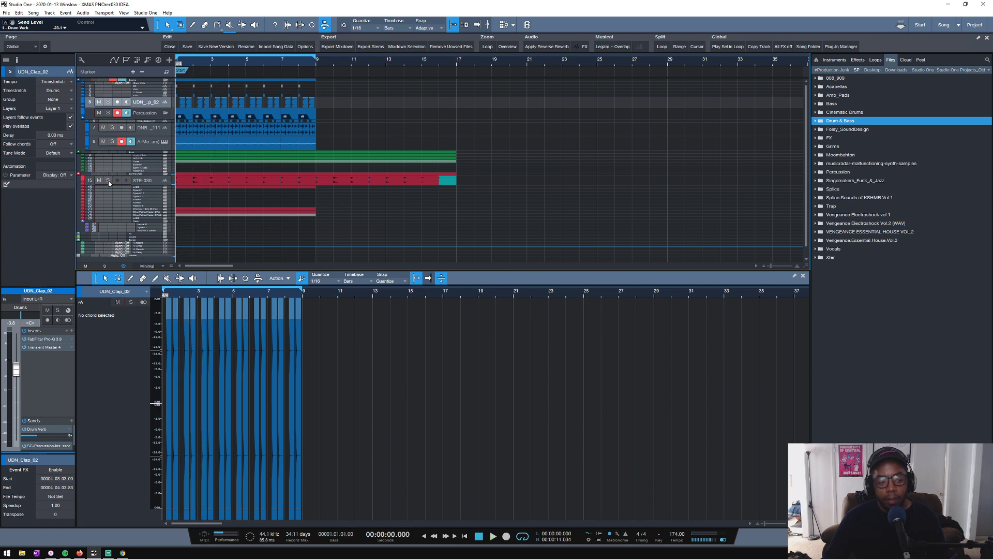
key("space")
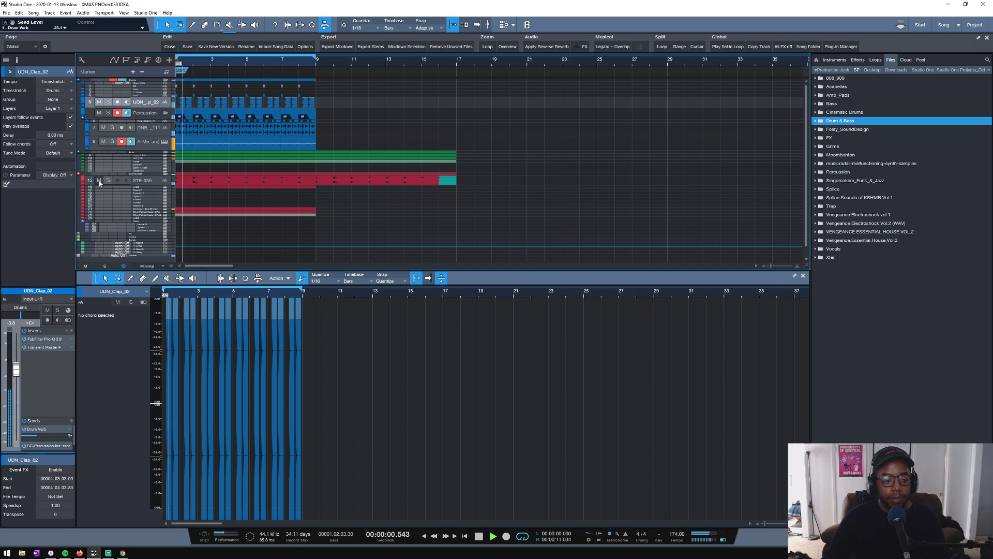
- Set FabFilter Simplon's Filter 1 frequency on the STE-030 track to about 503 Hz, checking it soloed, and close the plug-in
left_click(144, 178)
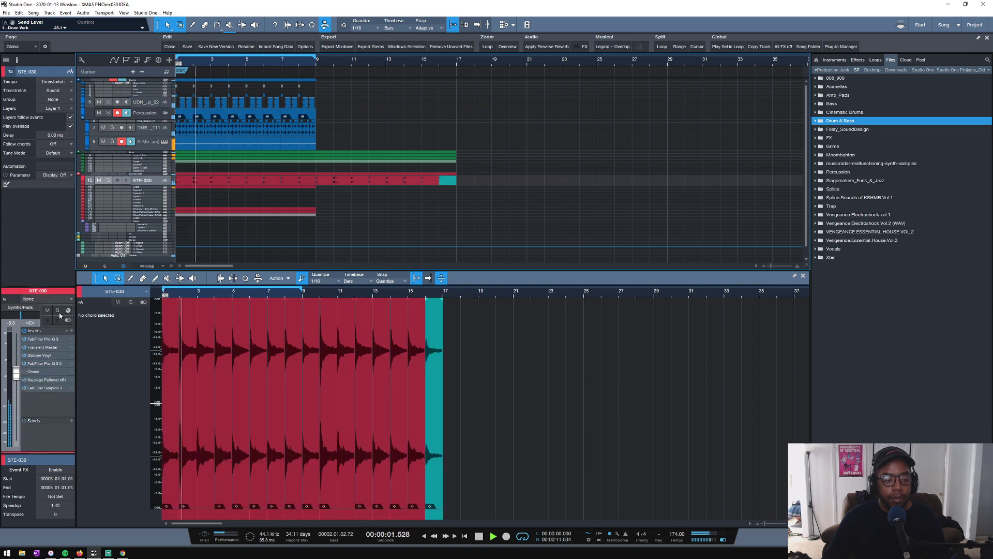
left_click(36, 388)
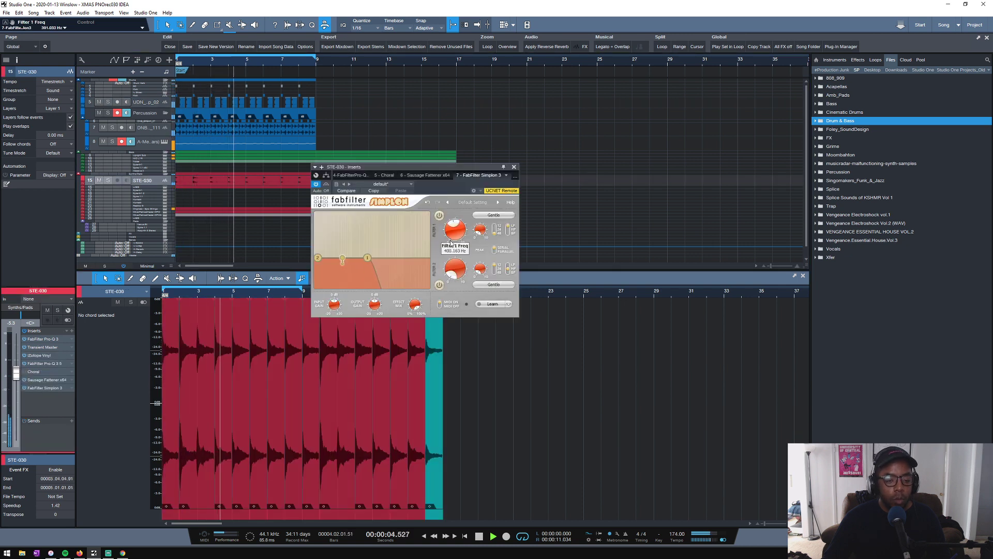
left_click_drag(450, 240, 453, 236)
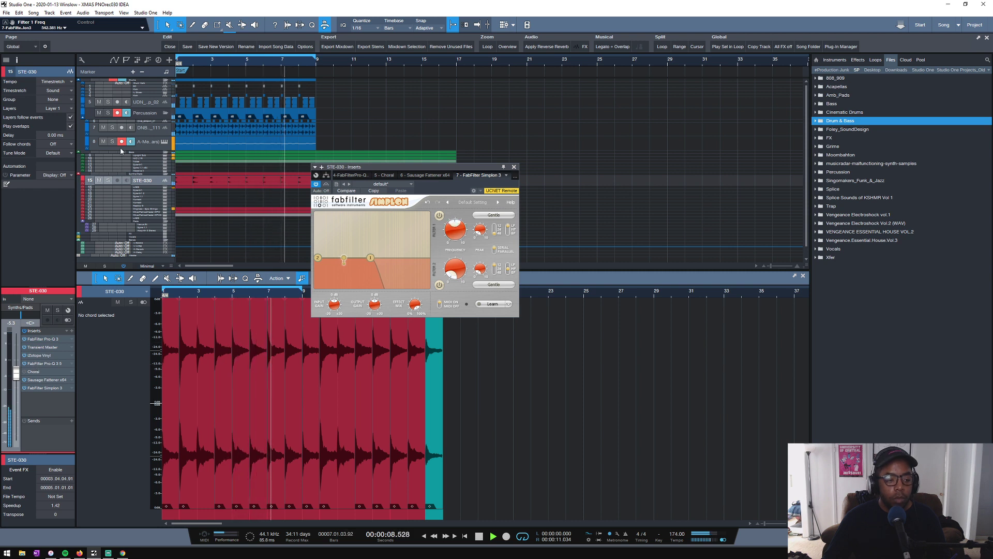
left_click(108, 180)
left_click_drag(454, 235, 454, 236)
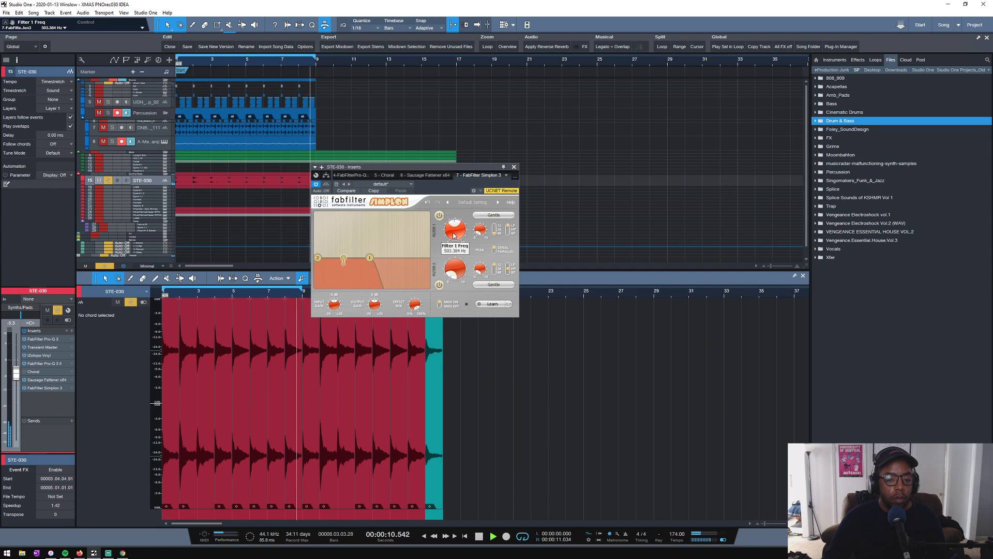
key("space")
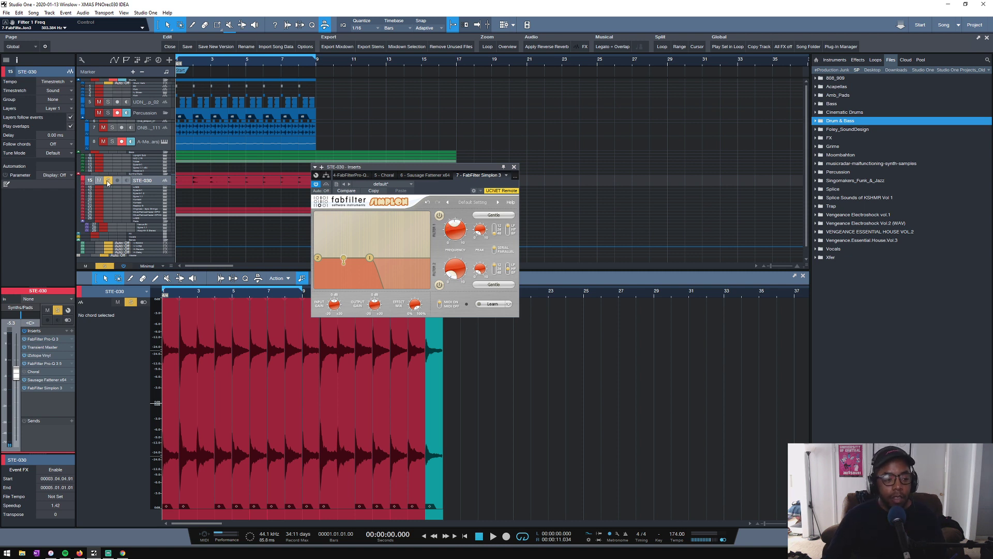
left_click(513, 167)
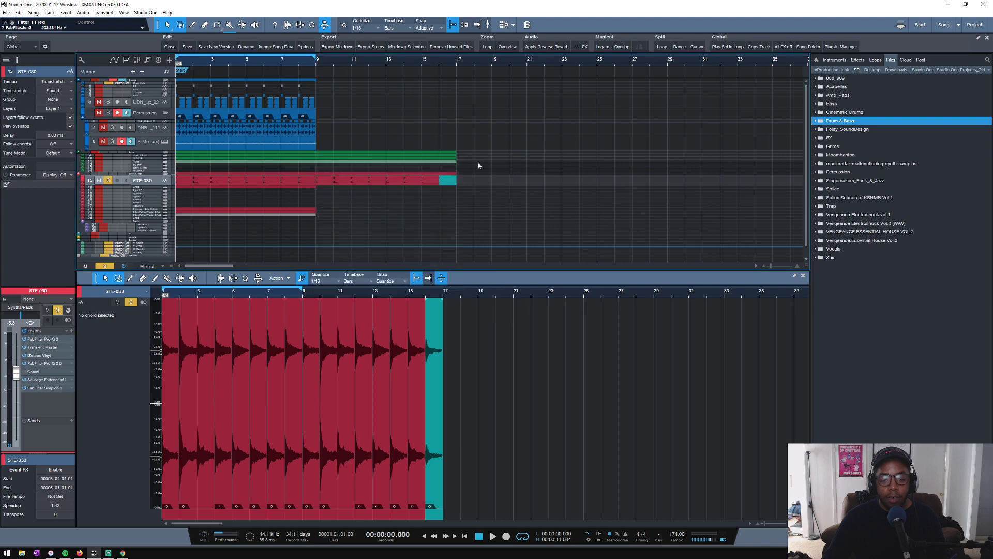
- Clear all track solos, play the full mix and save the song
left_click(109, 266)
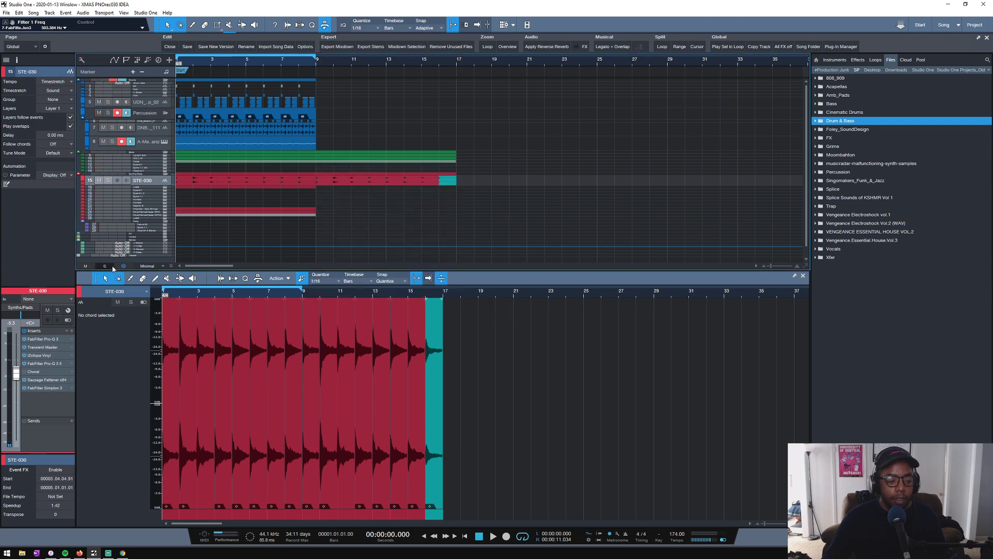
key("space")
scroll(213, 205, "down", 3)
key("ctrl+s")
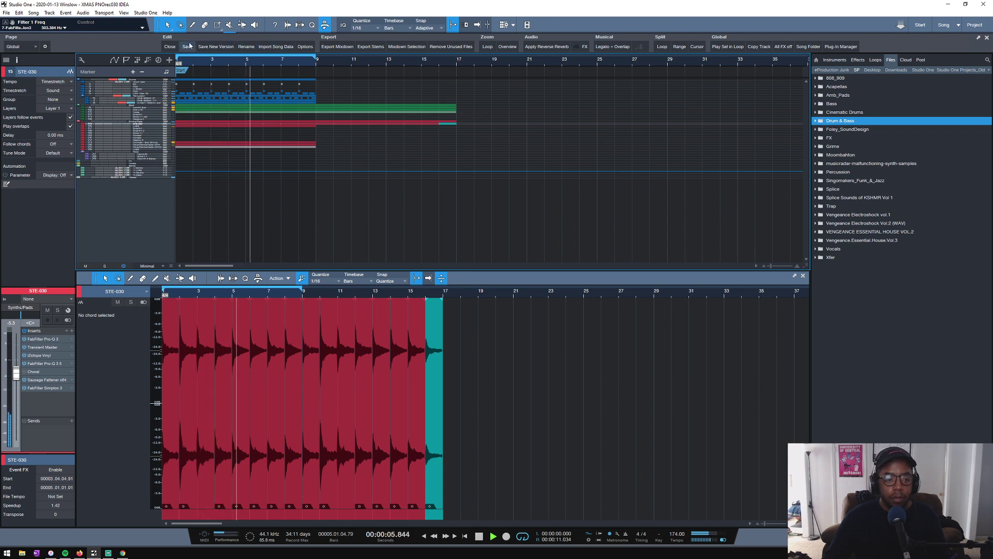
key("space")
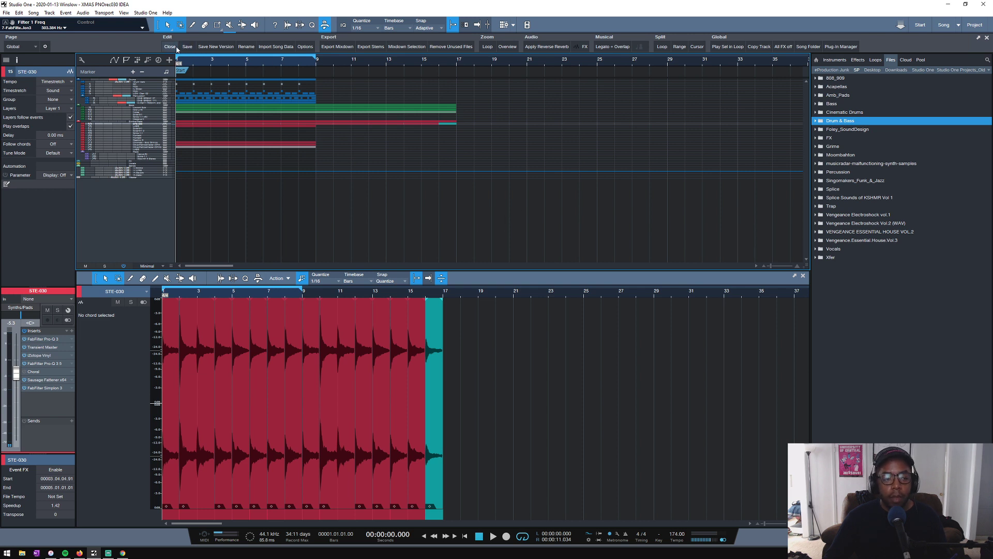
- Close the current song and open the recent song 2K19 - 2015-12-23 DW_Home IDEA
left_click(176, 47)
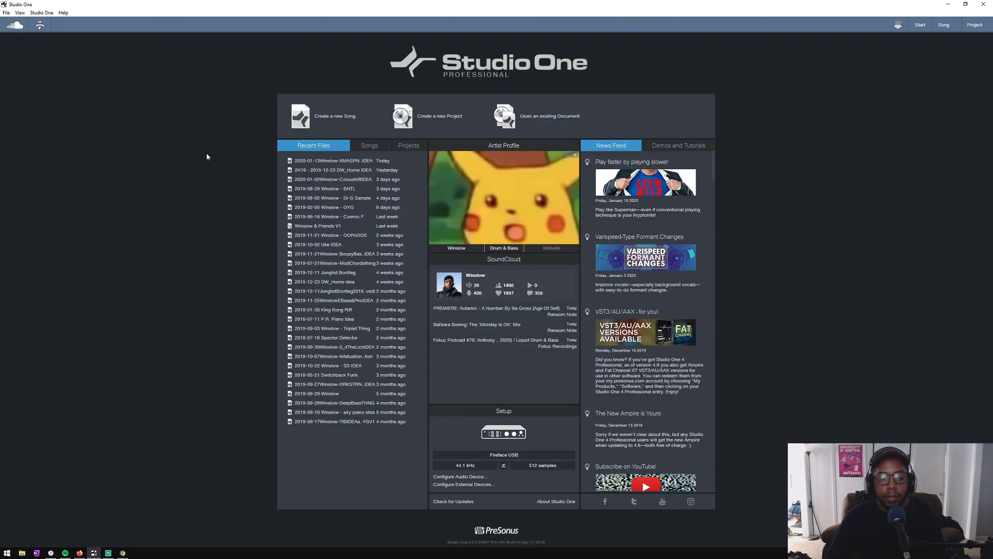
left_click(305, 171)
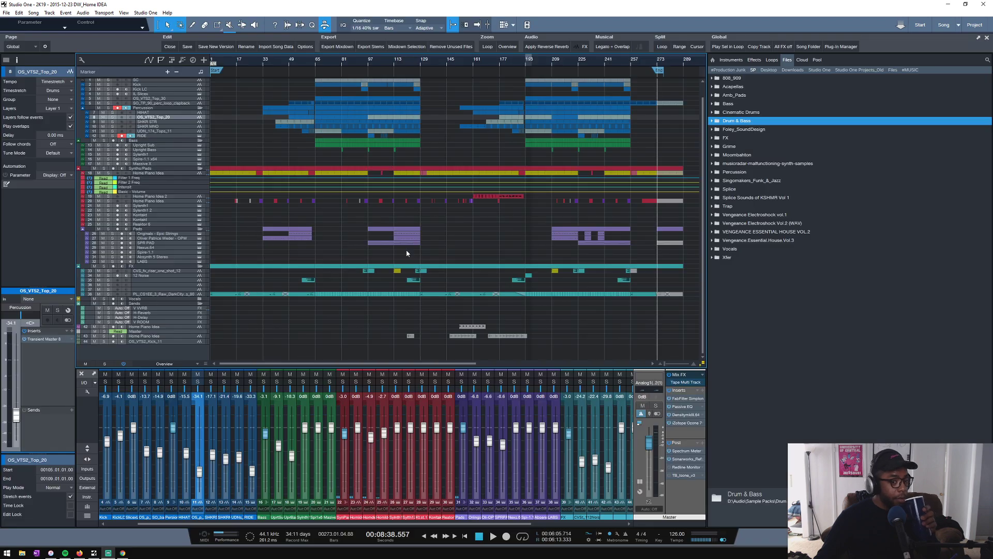
- Switch the Master's Sonarworks Reference 4 calibration profile to Beyerdynamic DT 880 Pro 250 Ohm Average and close the plug-in
left_click(682, 459)
left_click(369, 290)
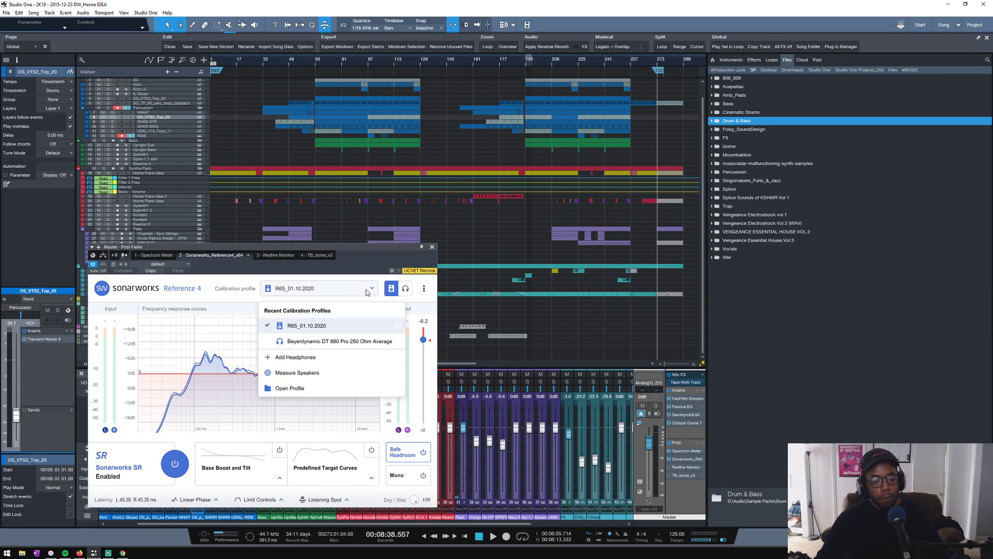
left_click(334, 341)
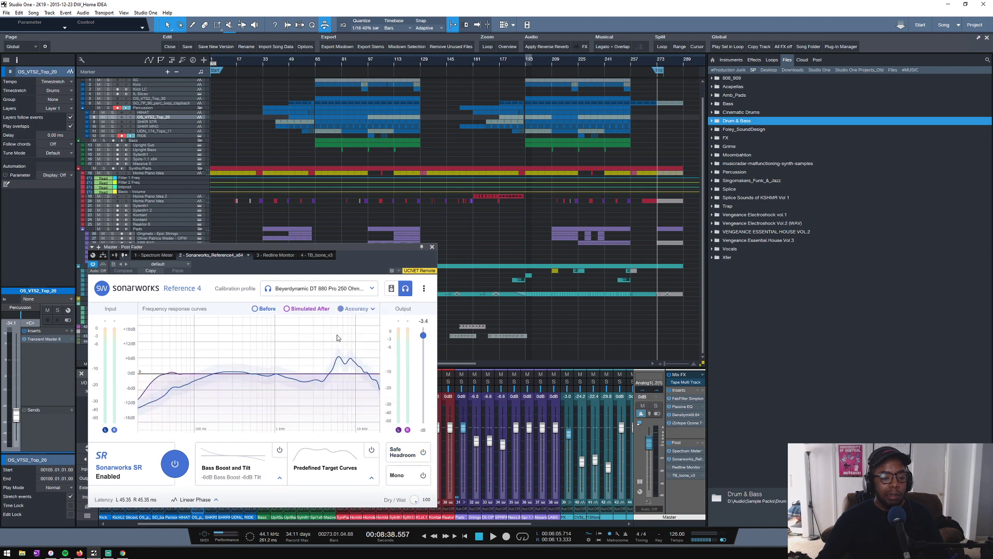
left_click(433, 247)
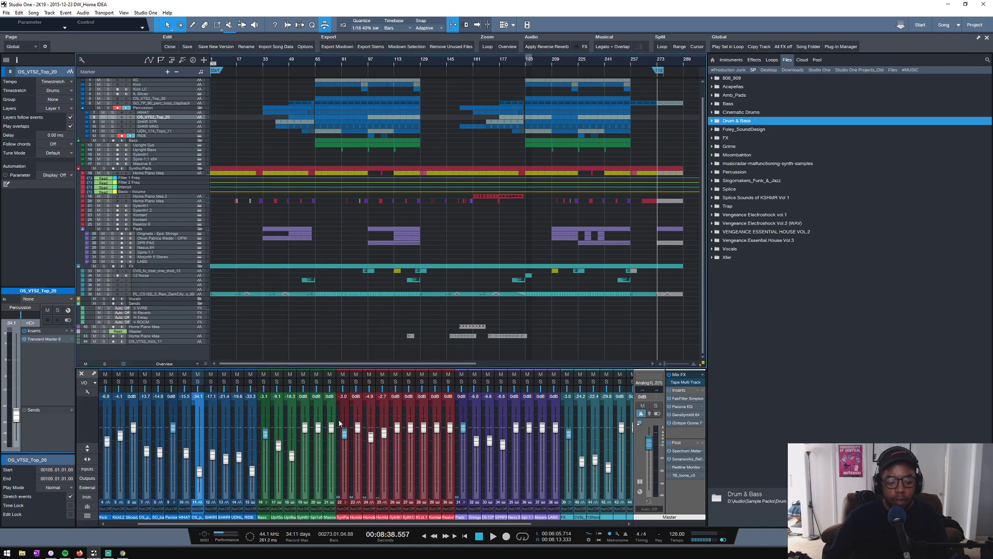
- Play a short passage from bar 239 and stop
key("space")
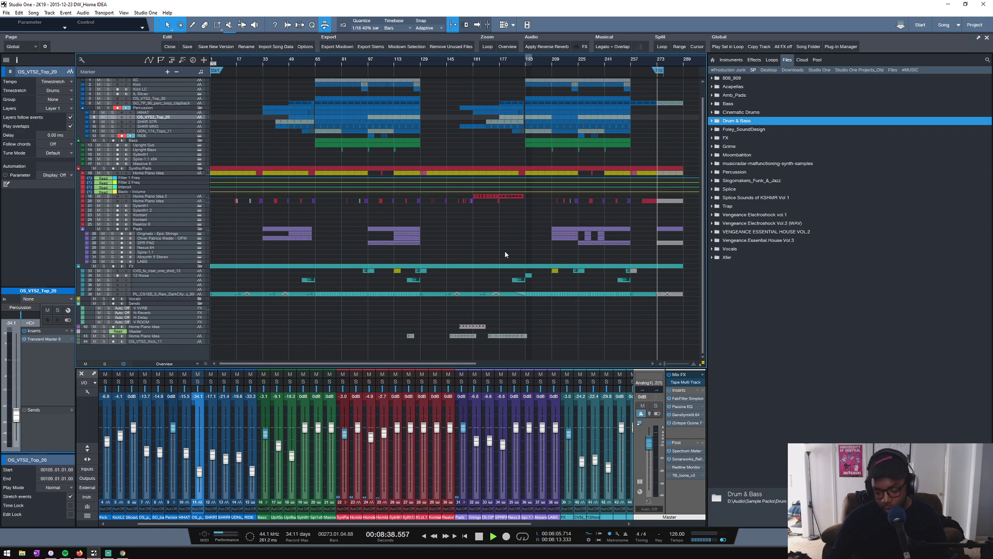
key("space")
left_click(601, 59)
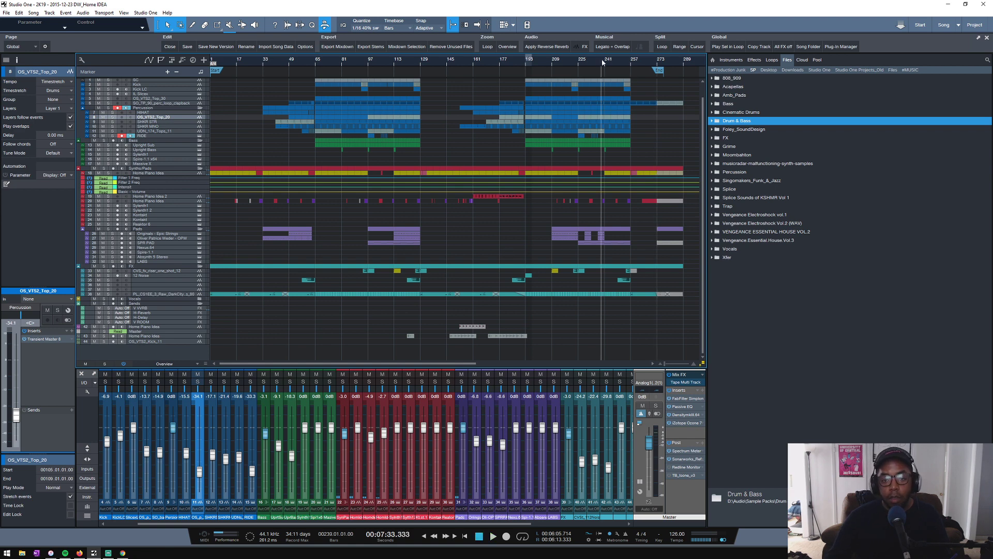
key("space")
key("space")
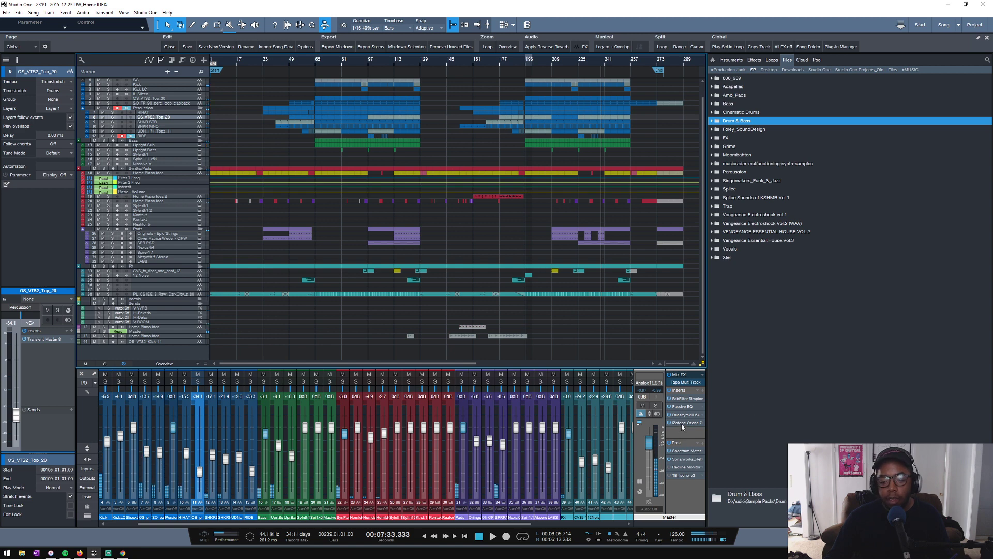
- Enable Safe Headroom in the Master's Sonarworks Reference 4 and close the plug-in
left_click(682, 459)
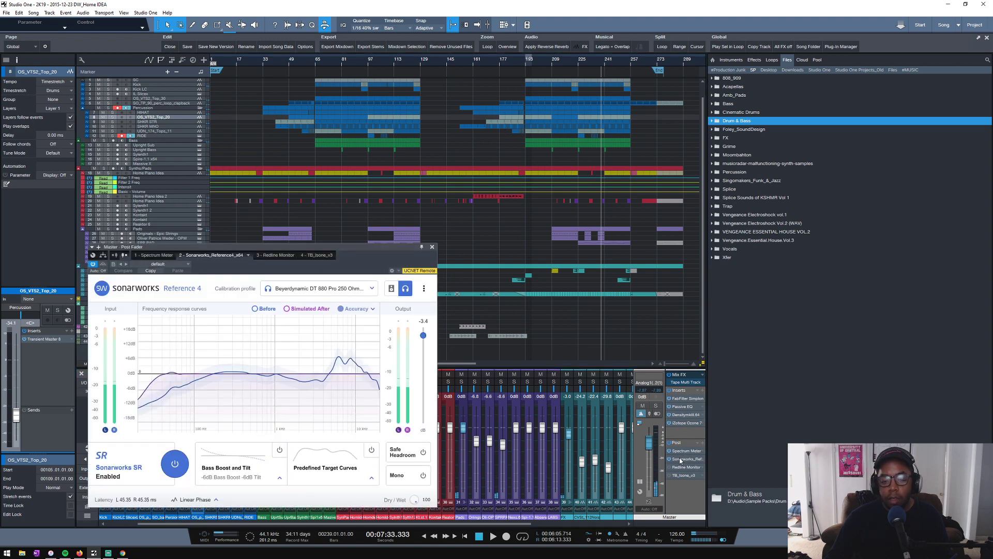
left_click(402, 452)
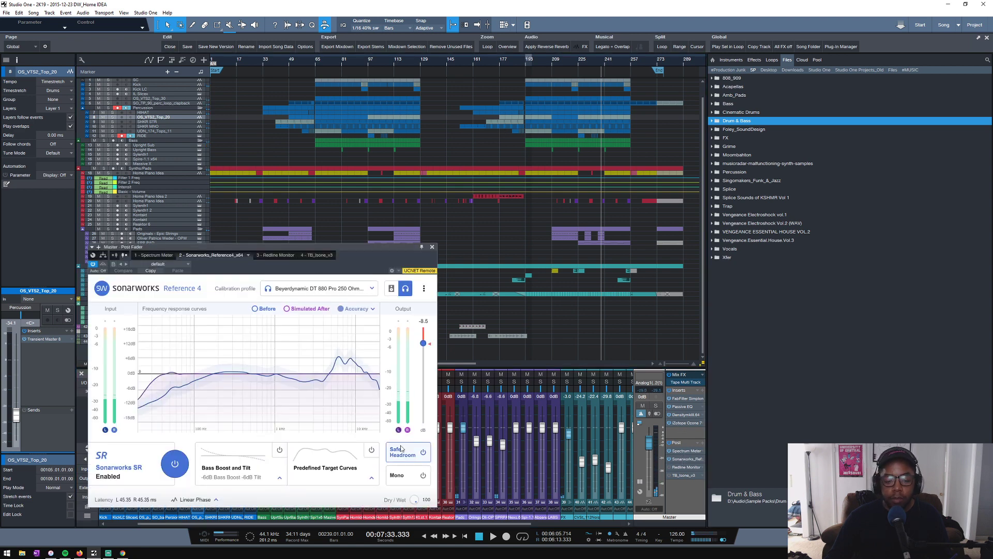
left_click(432, 247)
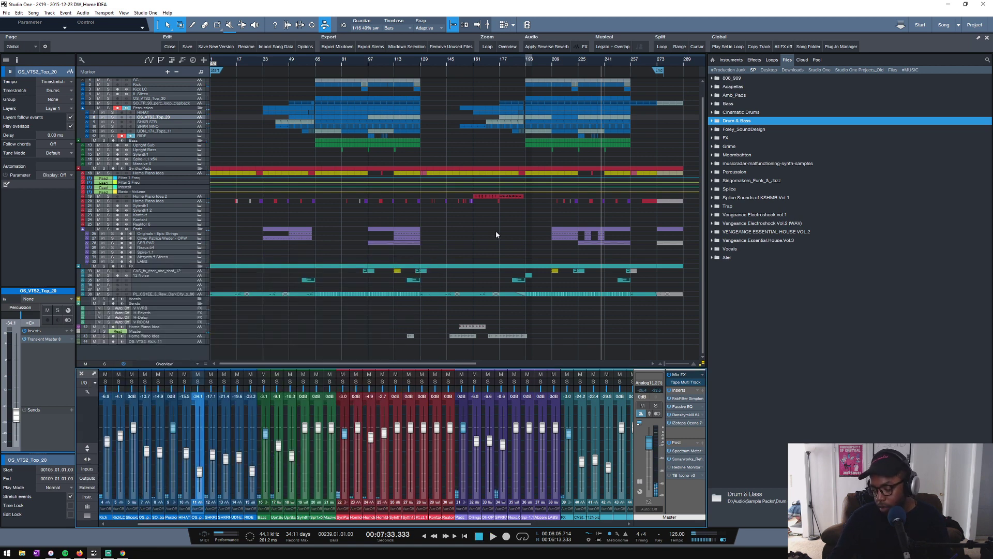
- Return to the start of the song, look over the track arrangement and play it
key("Home")
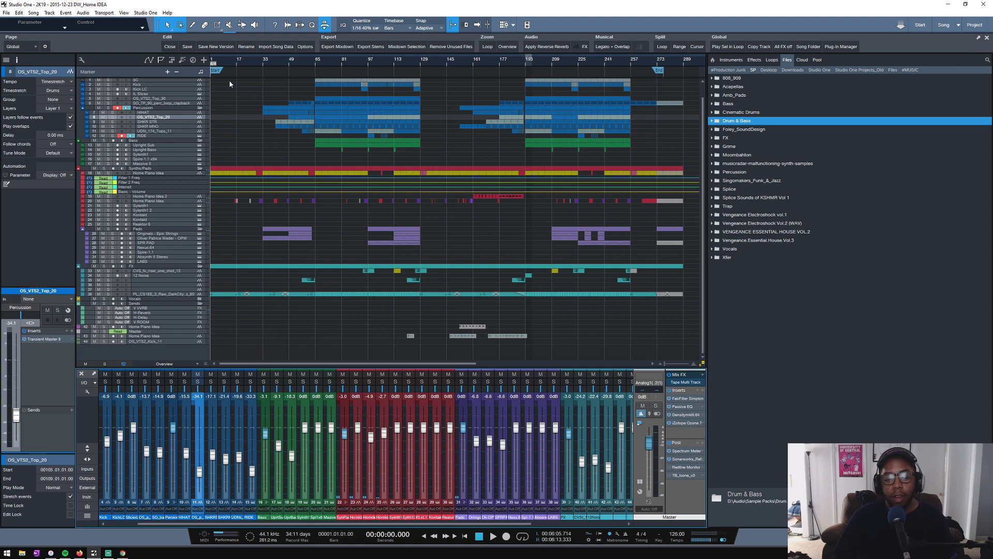
scroll(244, 114, "down", 4)
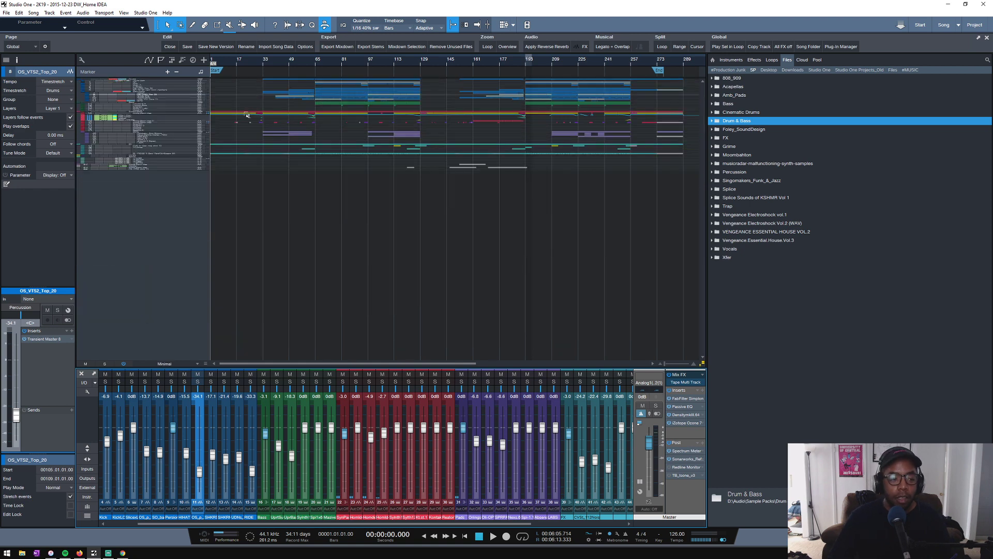
scroll(243, 114, "up", 2)
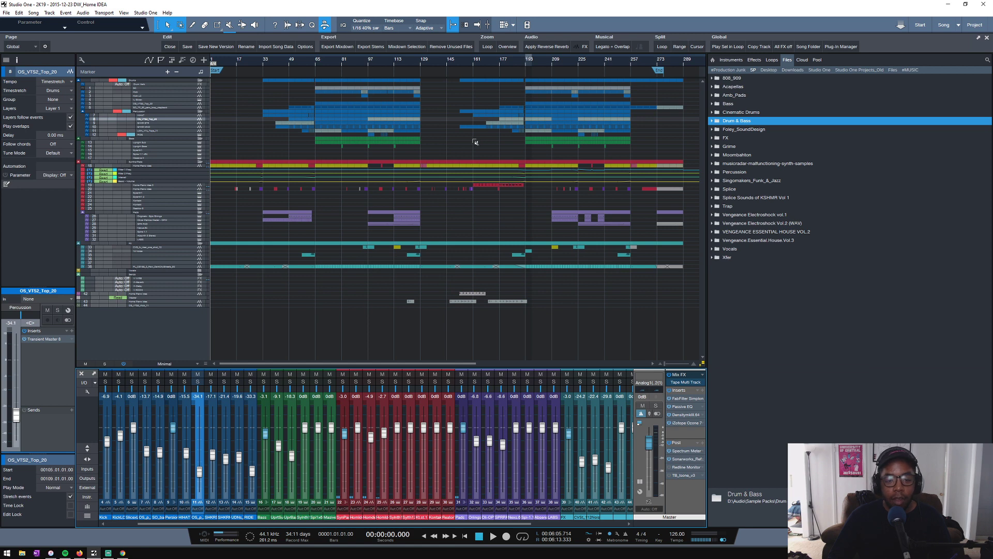
scroll(469, 144, "down", 2)
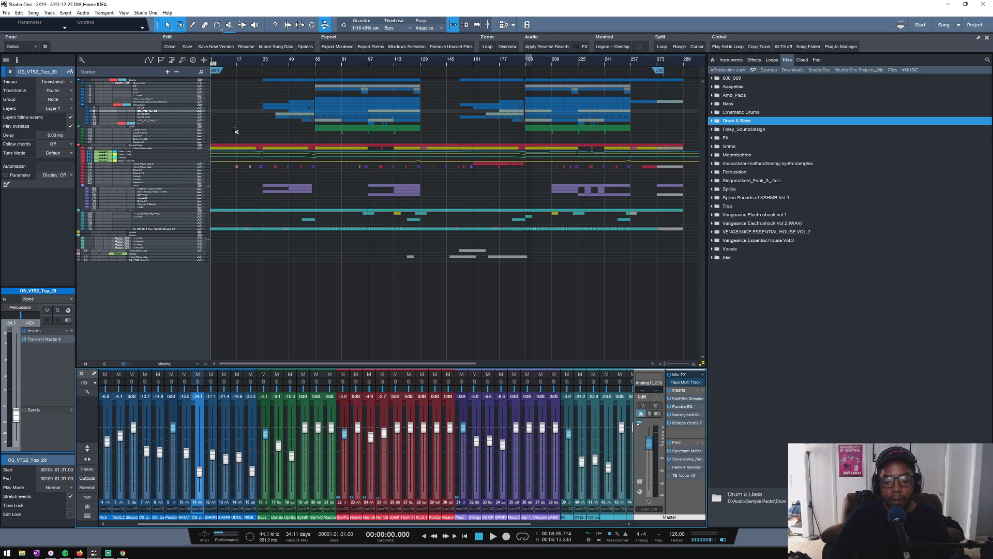
scroll(238, 126, "up", 1)
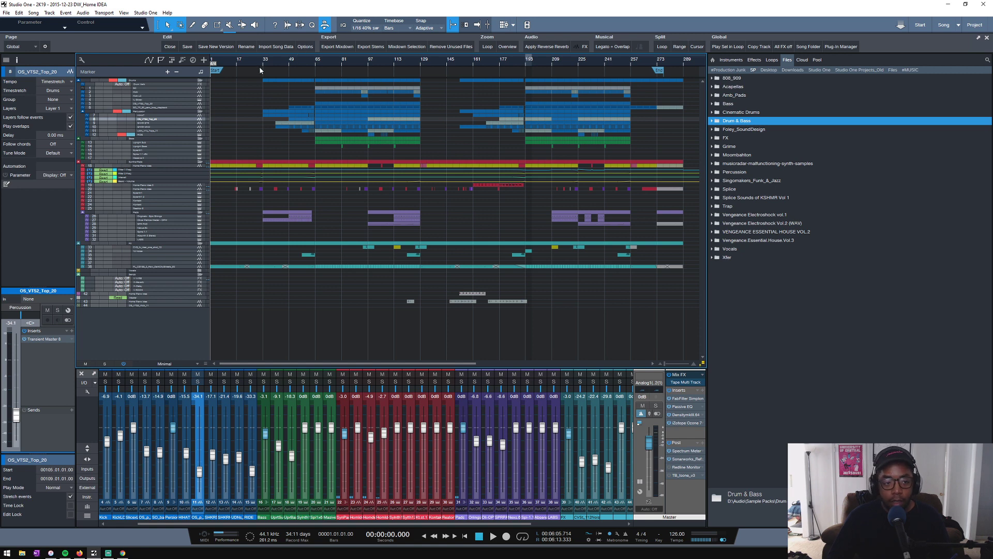
key("space")
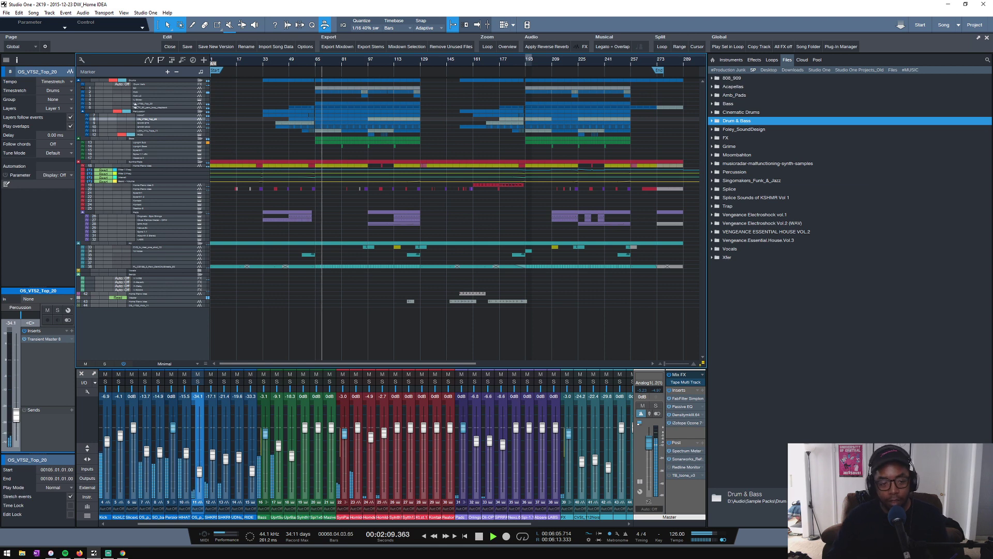
- Set the Upright Sub track's volume to -9.5 dB during playback and save the song
left_click(155, 142)
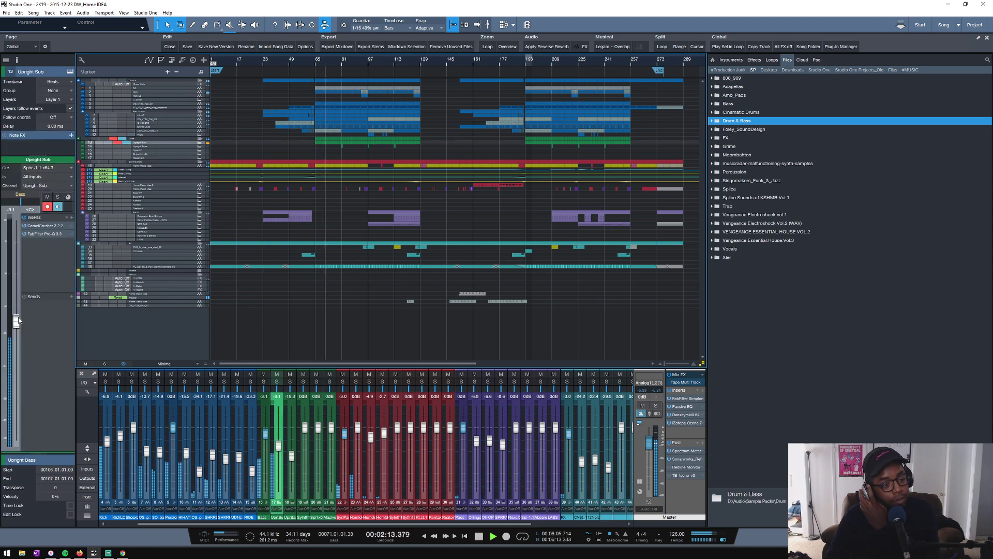
left_click_drag(16, 320, 17, 324)
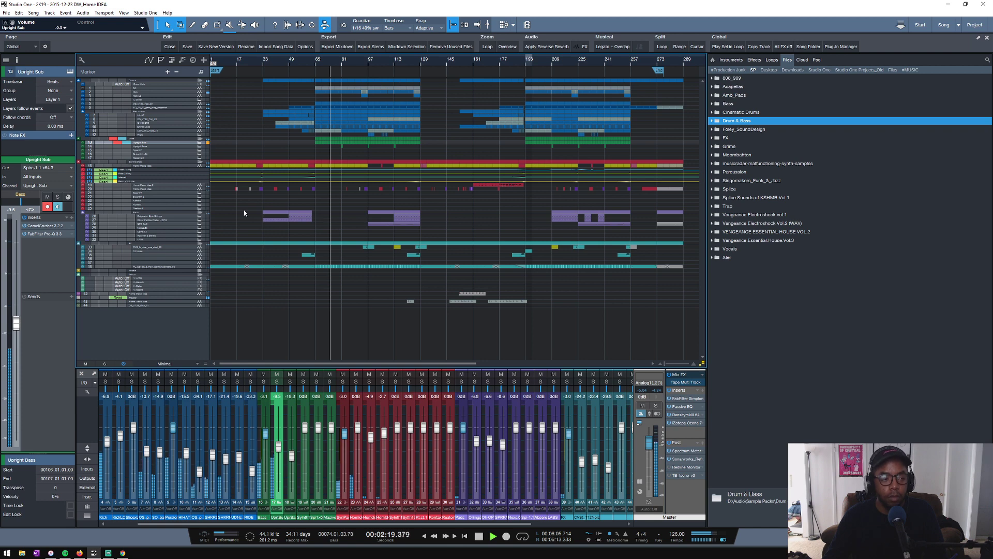
left_click(190, 47)
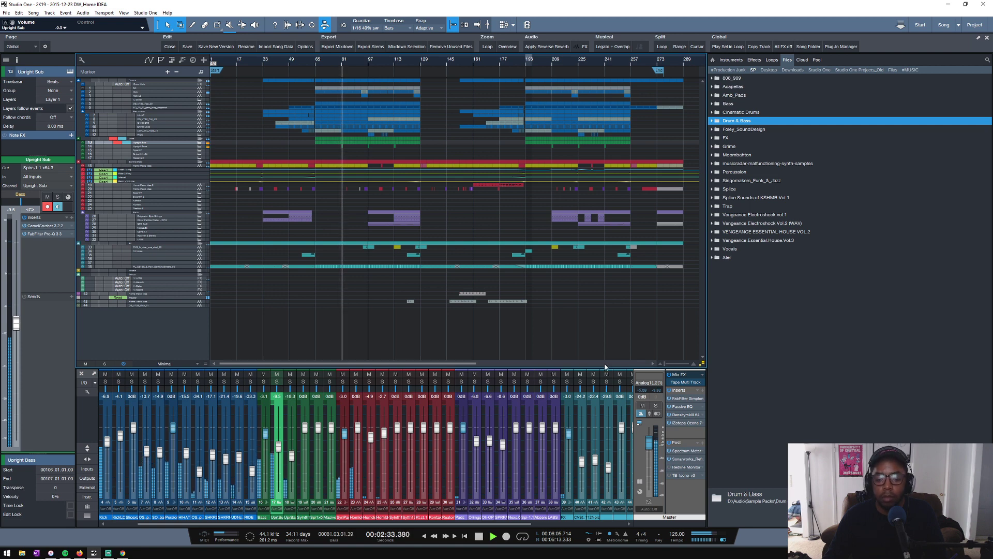
- Lower the Master volume to about -9 dB twice during playback, resetting it to 0 dB each time
left_click_drag(647, 448, 646, 460)
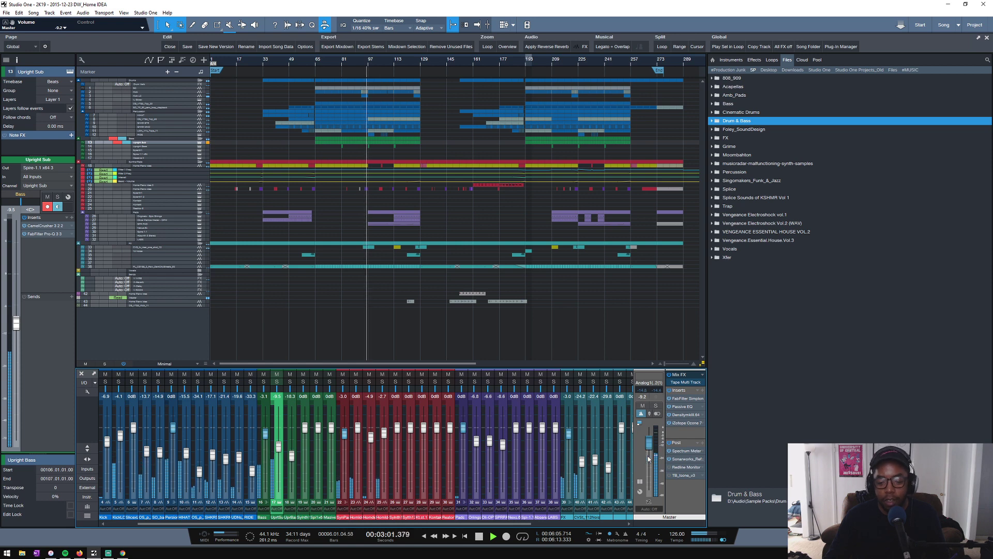
left_click(648, 457, "alt")
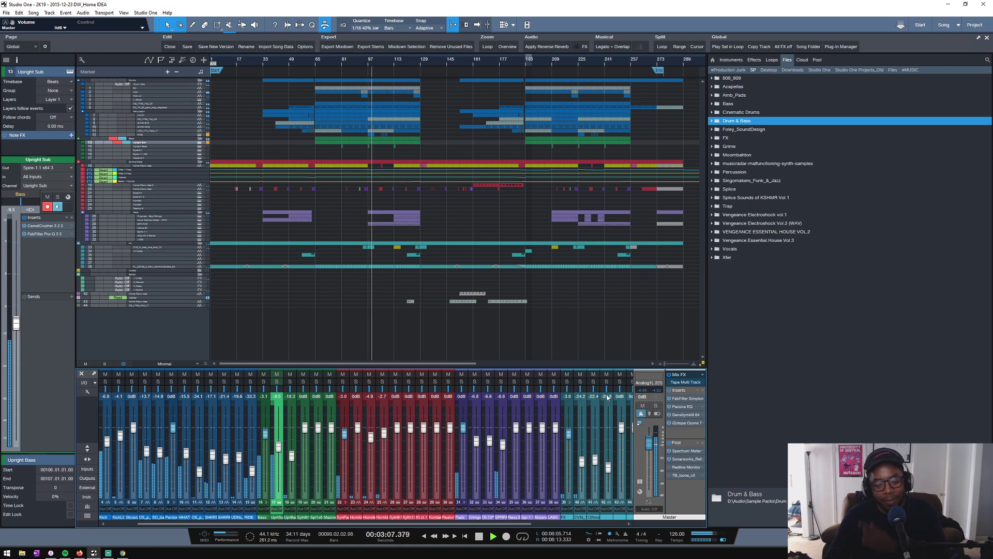
left_click_drag(651, 446, 652, 459)
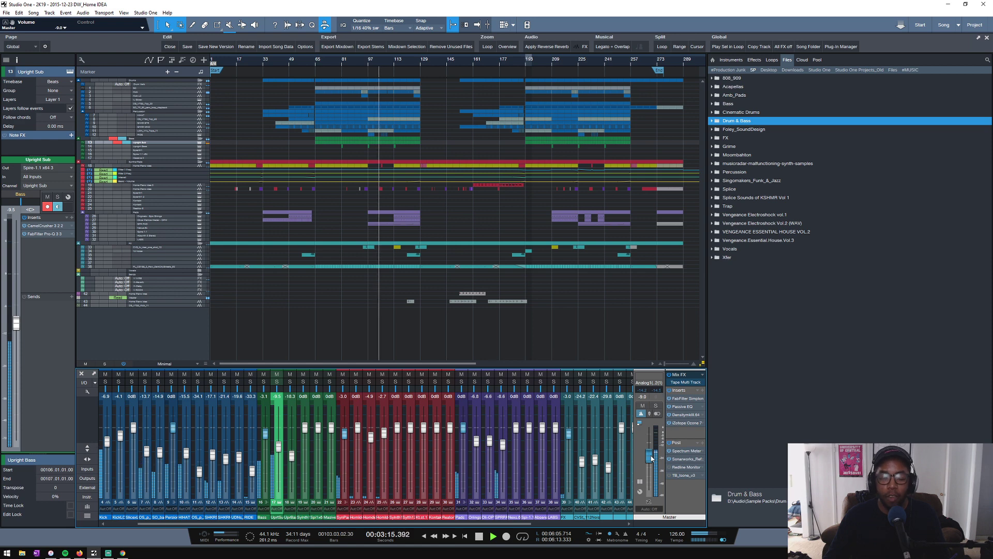
left_click(651, 457, "ctrl")
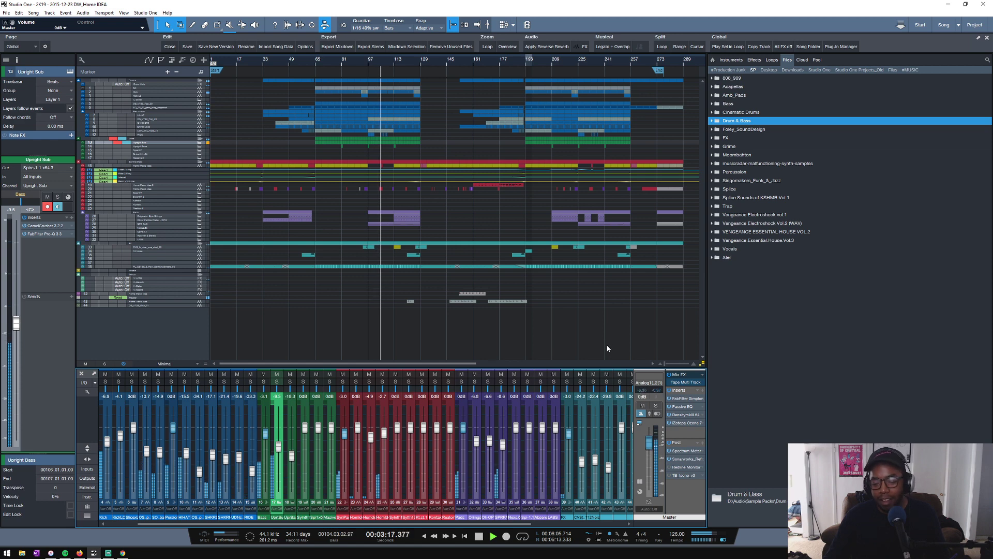
- Lower the Master volume briefly during playback and reset it to 0 dB
left_click(608, 338)
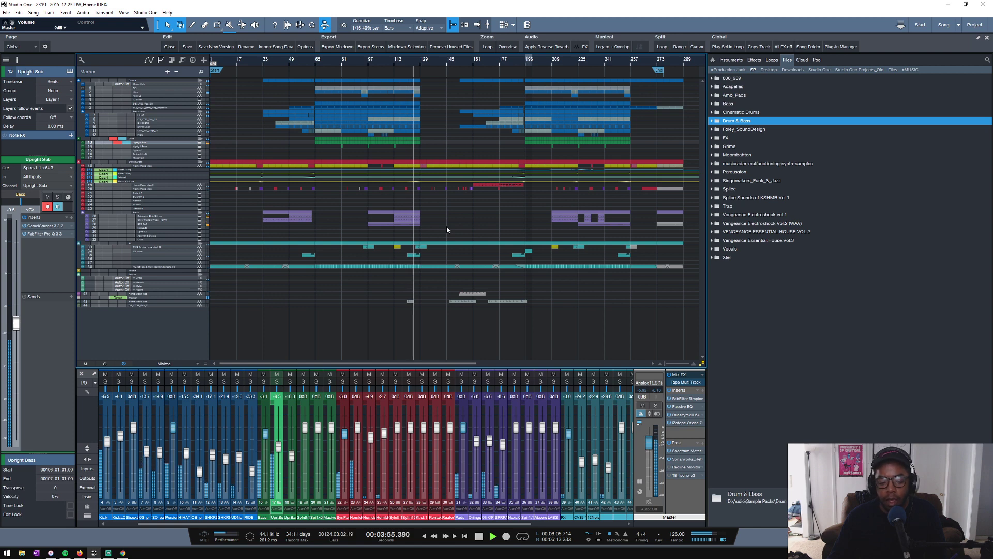
left_click_drag(649, 443, 651, 454)
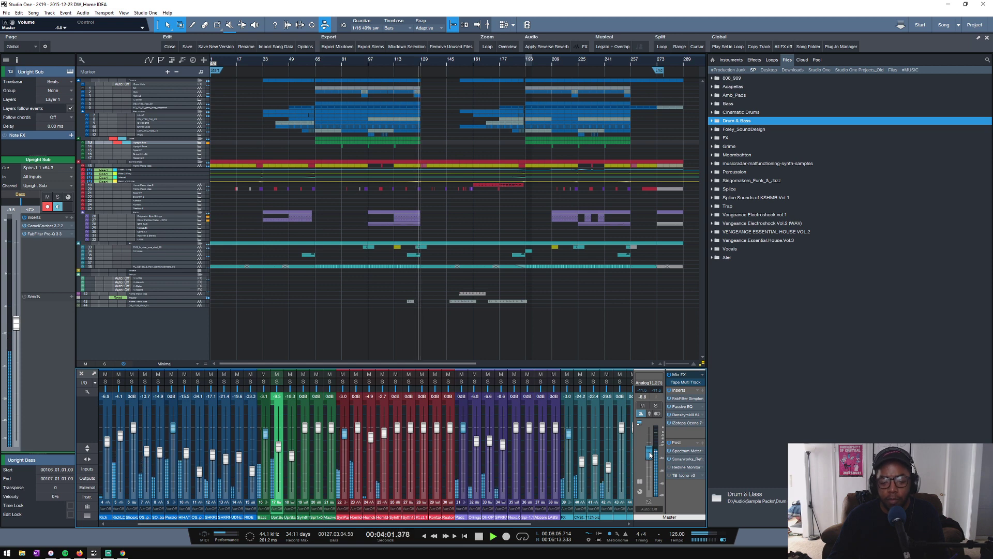
left_click(651, 455, "ctrl")
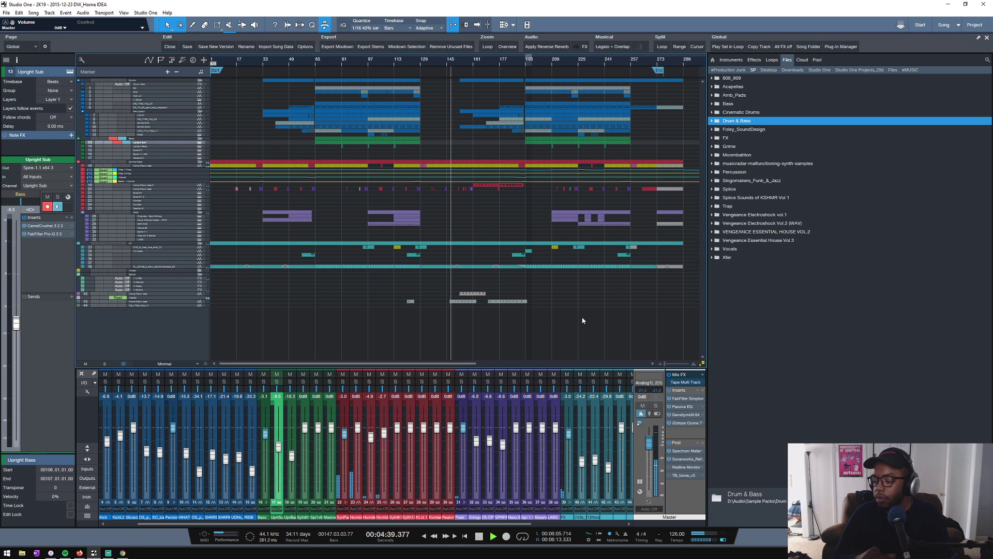
- Switch to Chrome to check the live stream's health and chat, and return to Studio One
left_click(123, 553)
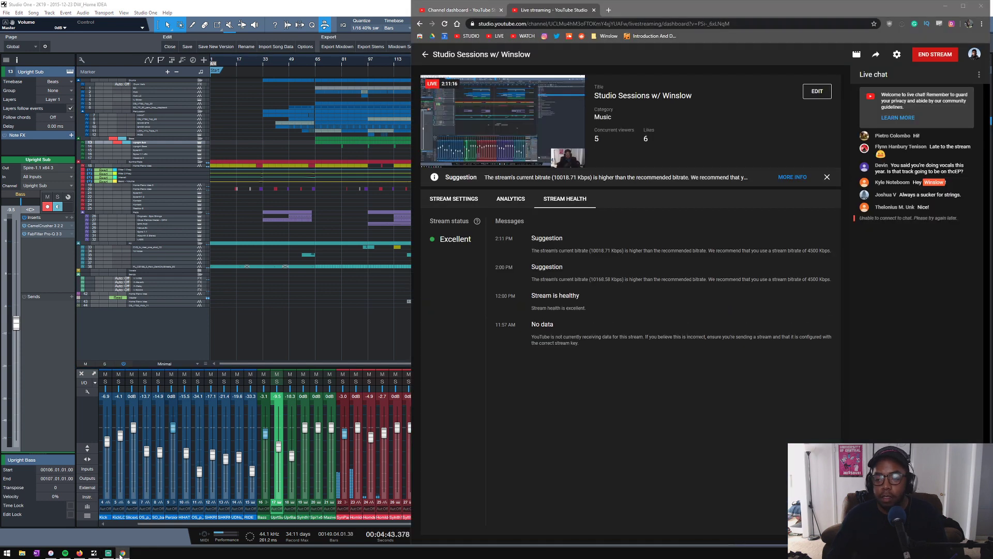
left_click(122, 553)
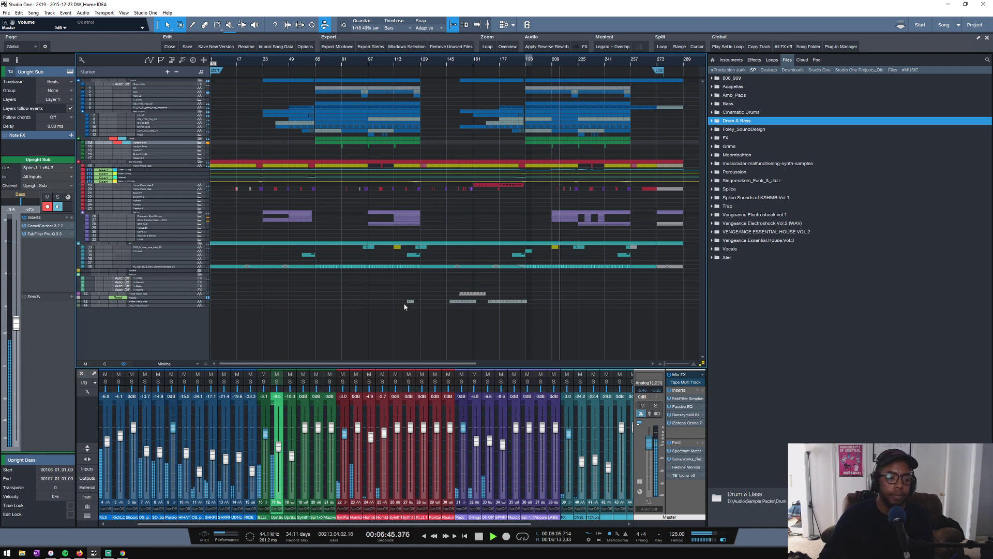
- Try a Drum Verb send level of -13.3 dB on the OS_VTS2_Top_30 and SO_TP_90_perc_loop_clapback tracks, and undo the change
left_click(166, 105)
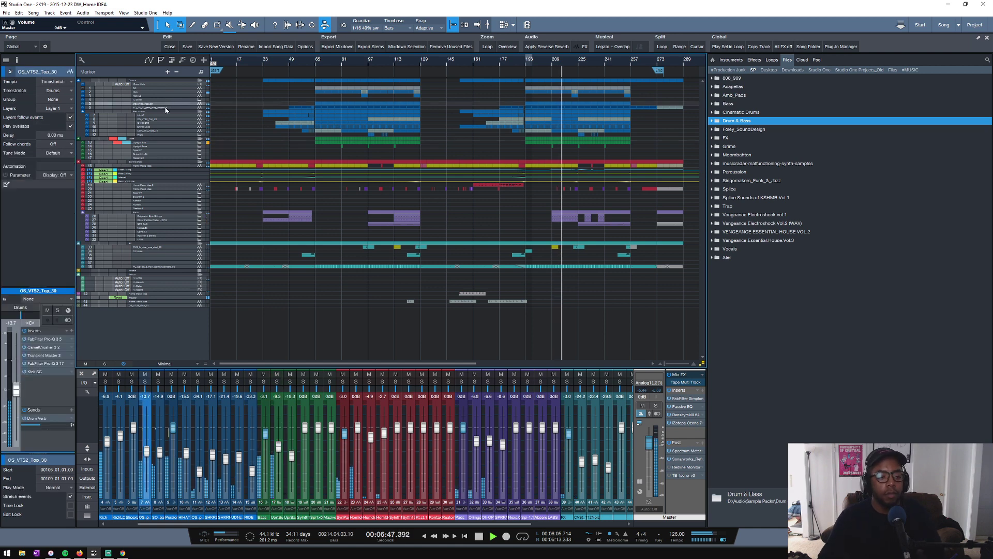
left_click(166, 108)
left_click_drag(45, 425, 44, 428)
left_click_drag(44, 428, 41, 428)
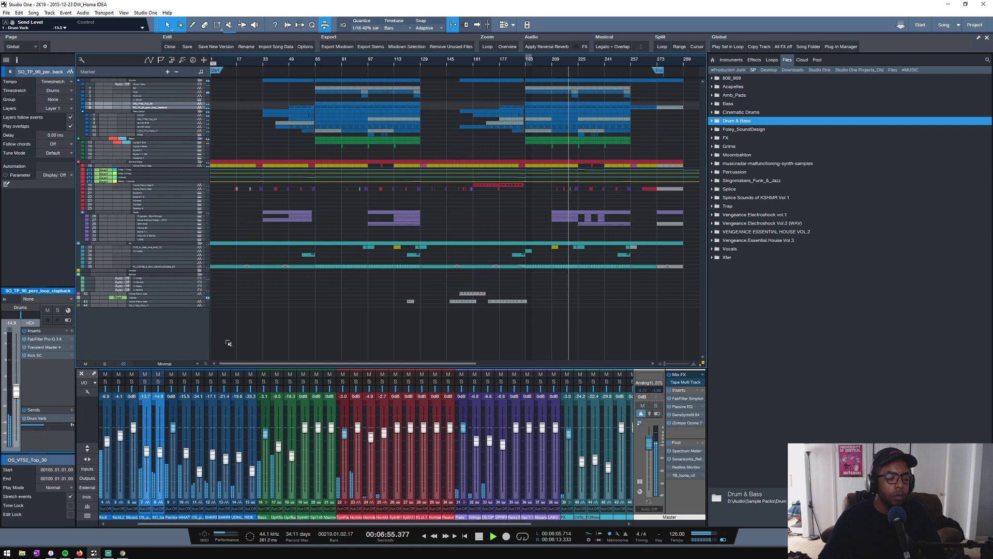
key("ctrl+z")
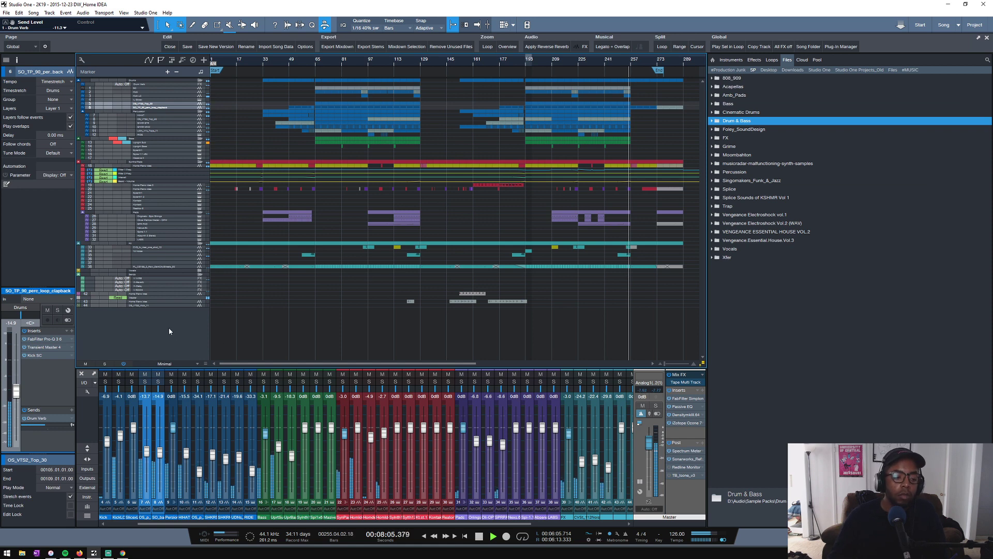
- Select the OS_VTS2_Kick_11 track, stop playback and save the song
left_click(147, 305)
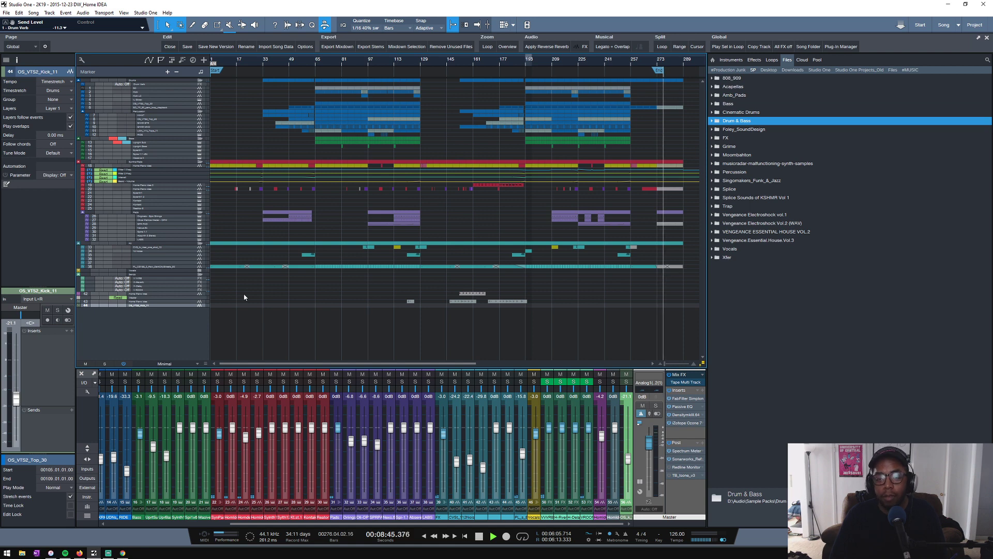
key("space")
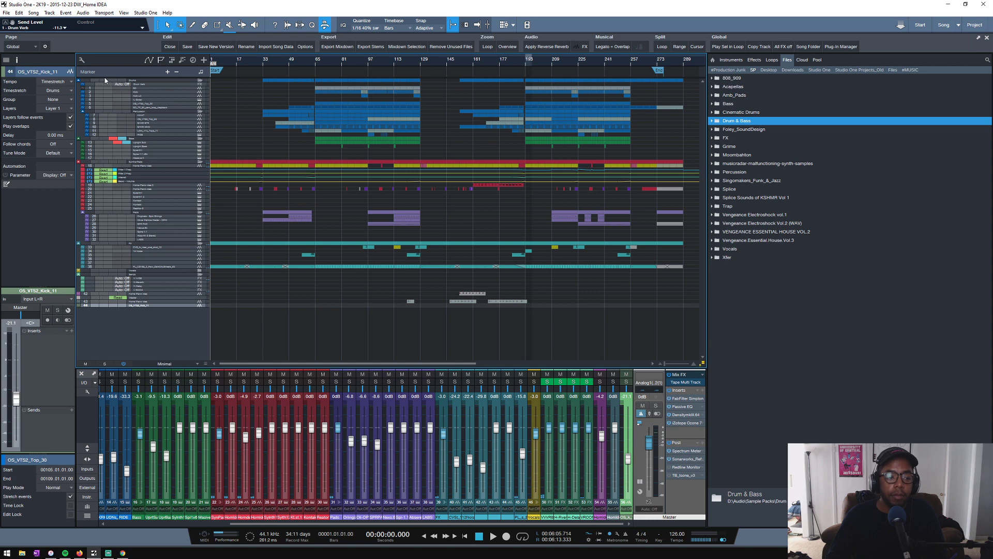
left_click(187, 46)
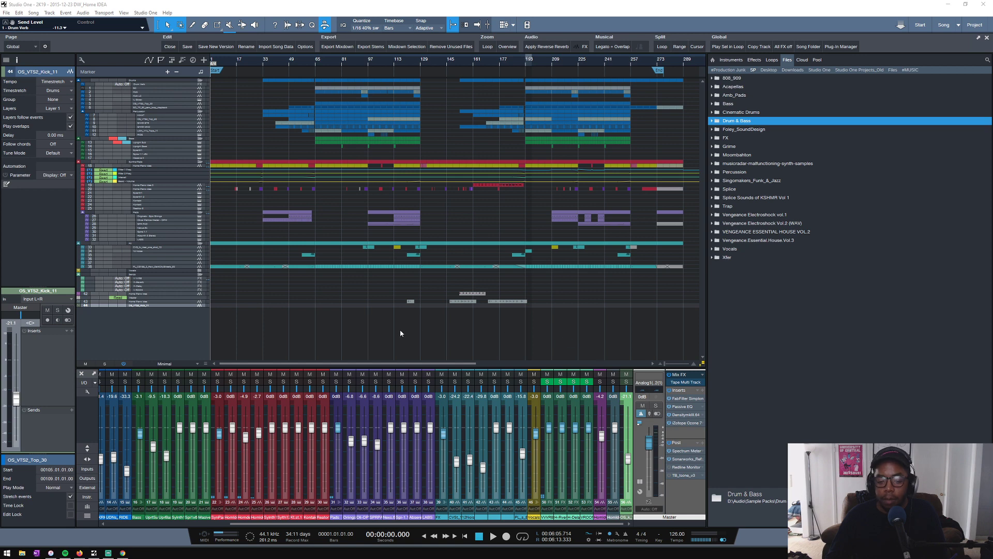
- Enlarge the Home Piano Idea and OS_VTS2_Kick_11 track rows, and shrink all track rows to their most compact height
left_click(165, 309)
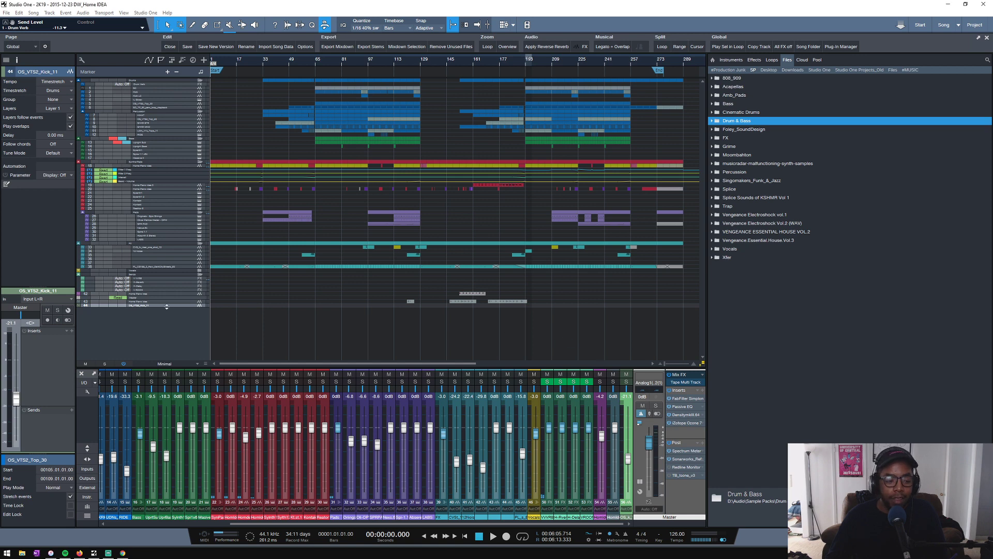
left_click_drag(165, 302, 162, 312)
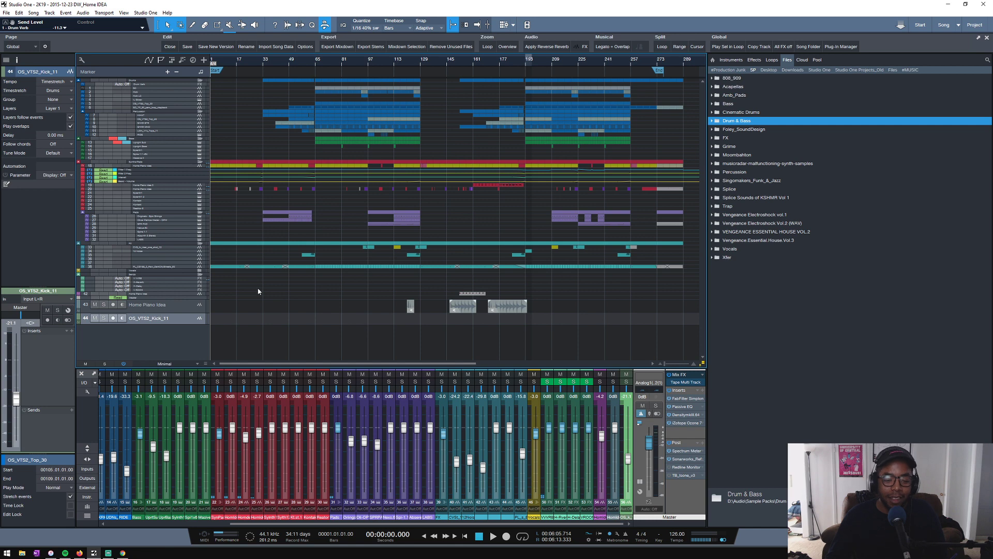
scroll(261, 291, "down", 2)
scroll(260, 291, "up", 2)
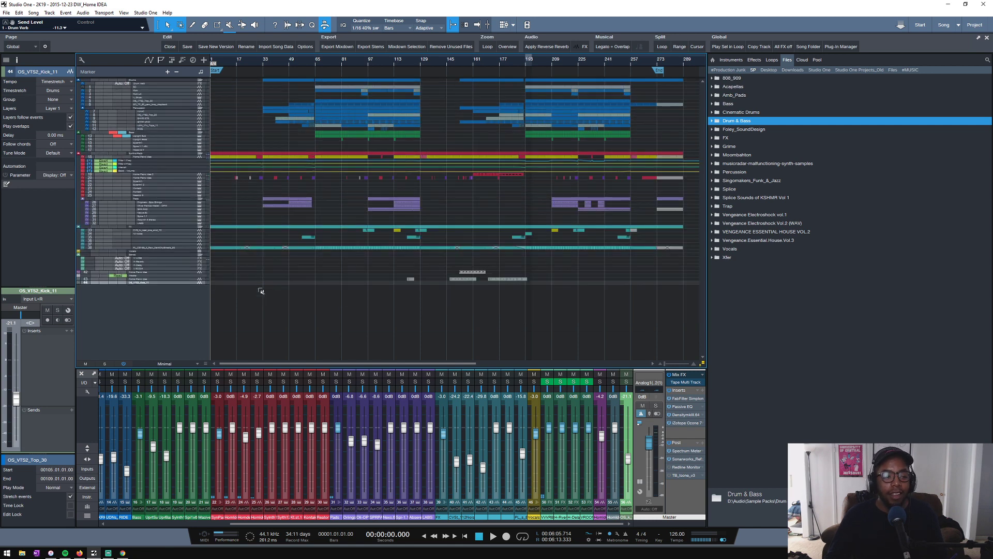
scroll(261, 291, "down", 3)
scroll(260, 290, "up", 1)
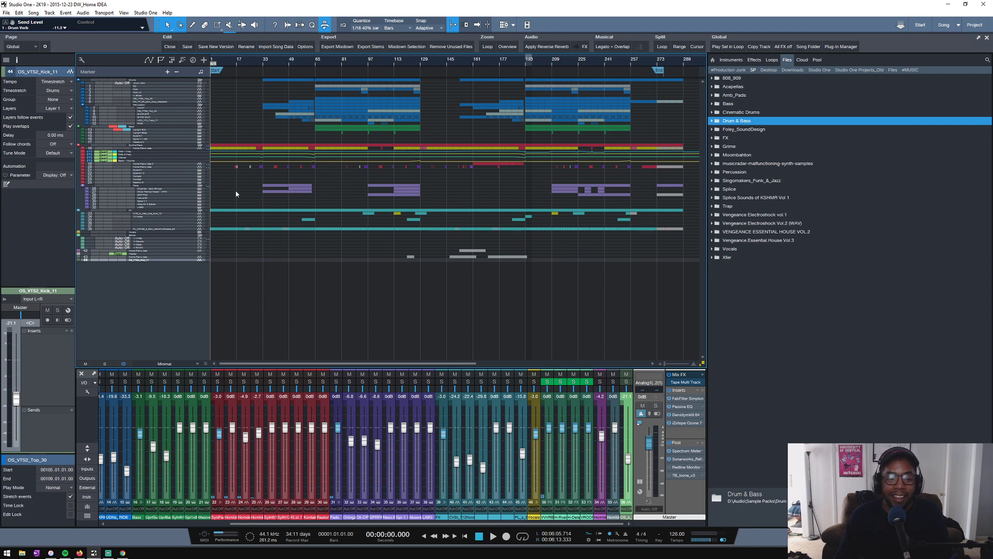
scroll(233, 192, "down", 5)
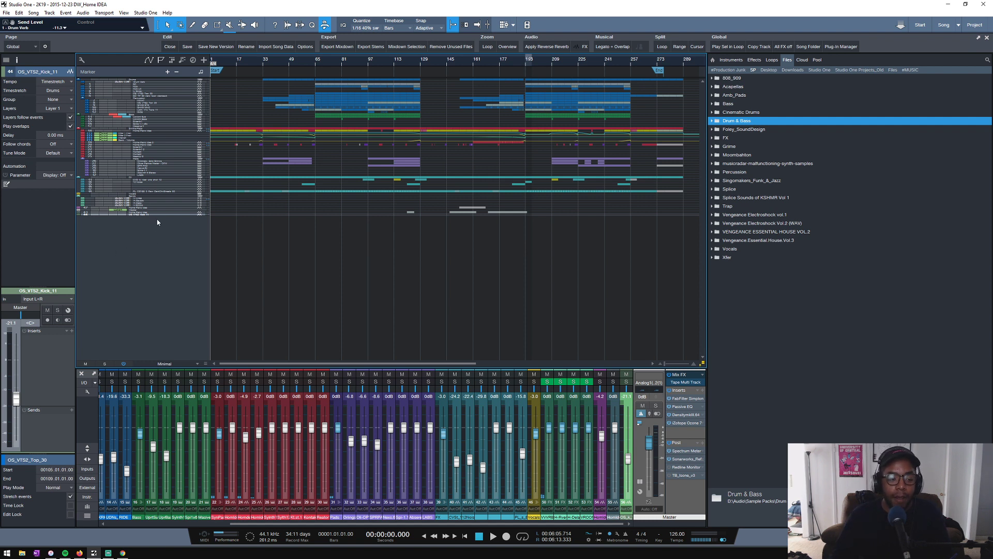
- Enlarge the OS_VTS2_Kick_11, Master and Home Piano Idea track rows and examine the Home Piano Idea clips in the arrangement
mouse_move(161, 216)
left_mouse_down()
mouse_move(153, 228)
mouse_move(153, 219)
left_mouse_up()
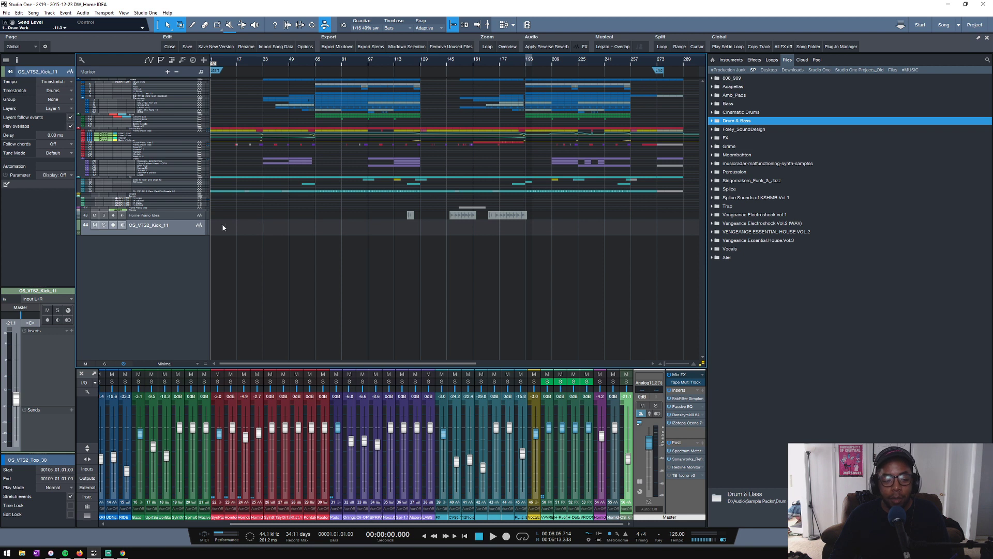
left_click(179, 217)
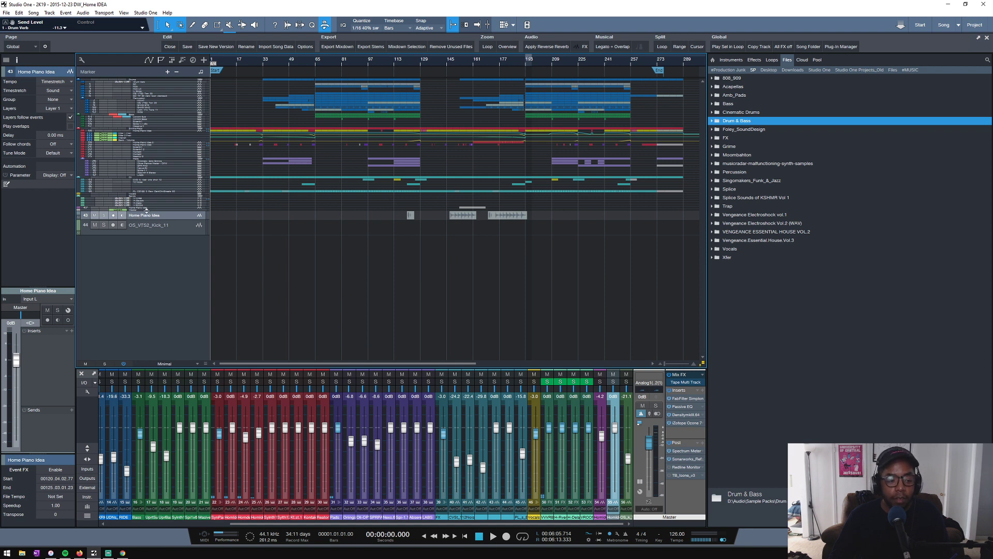
left_click_drag(143, 211, 143, 218)
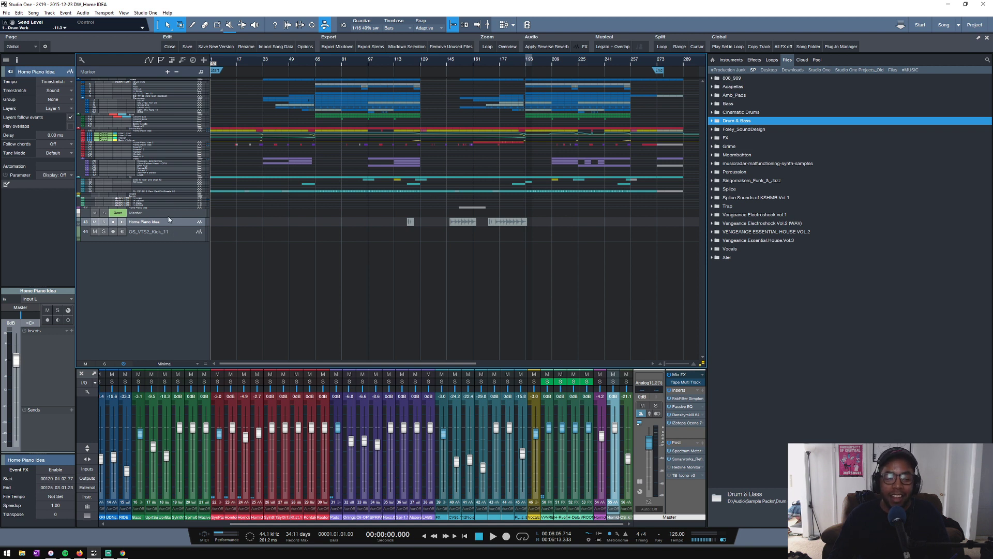
left_click_drag(158, 218, 160, 224)
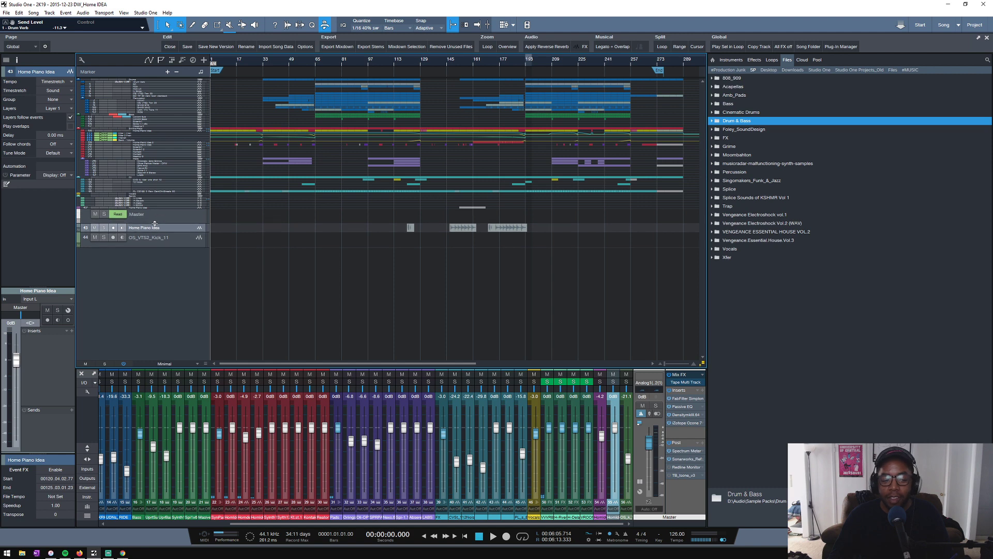
left_click(160, 219)
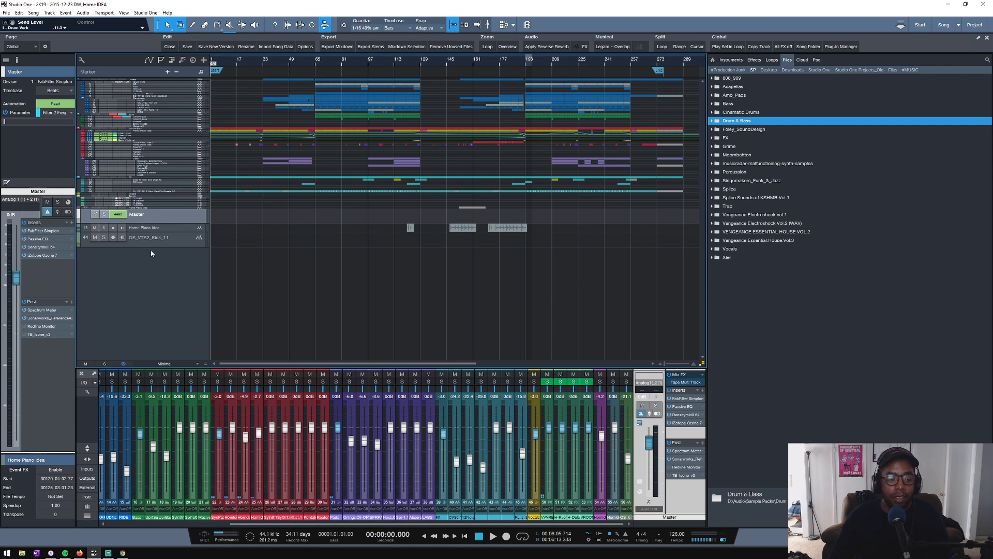
left_click_drag(181, 231, 181, 264)
scroll(518, 62, "up", 5)
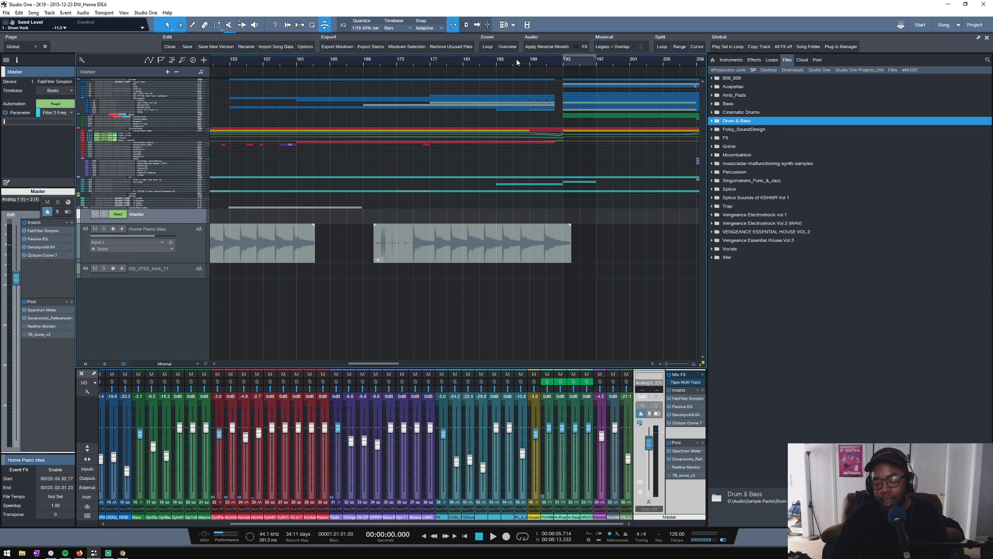
scroll(516, 62, "down", 2)
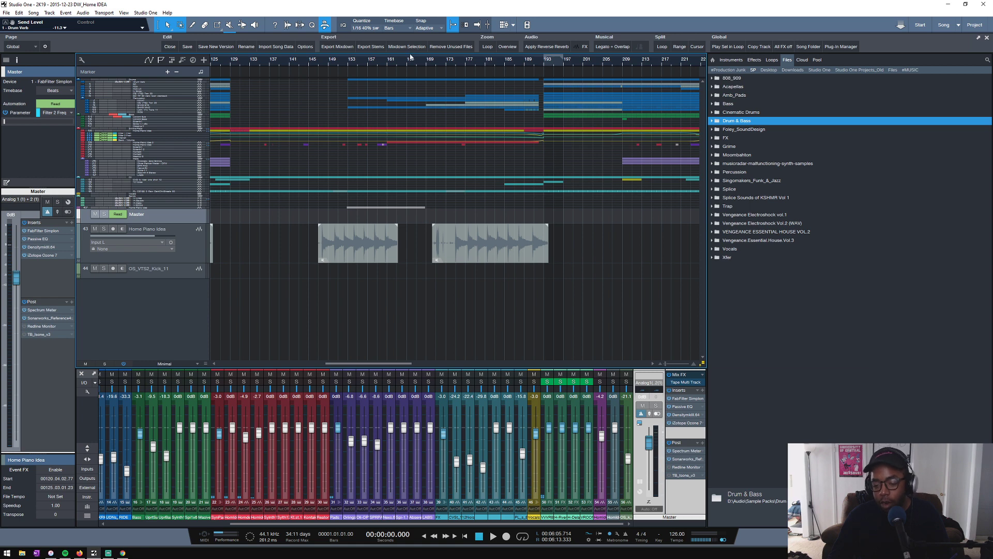
scroll(353, 62, "down", 5)
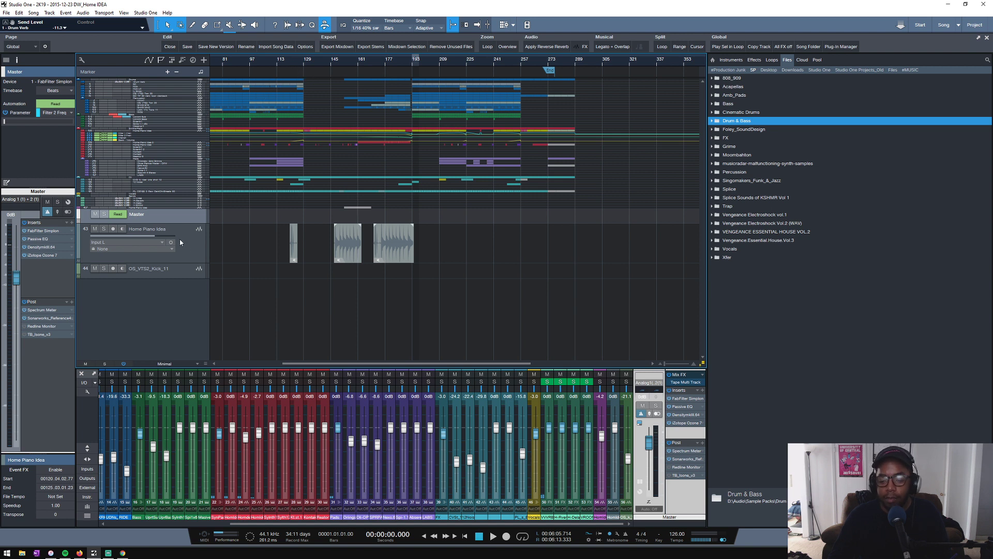
- Close the DW_Home IDEA song
mouse_move(174, 241)
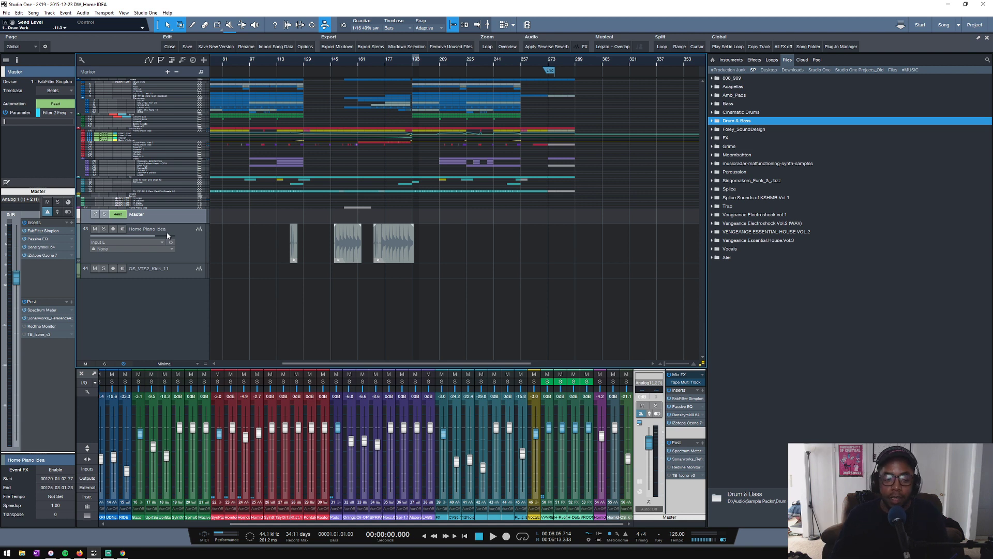
left_click(170, 47)
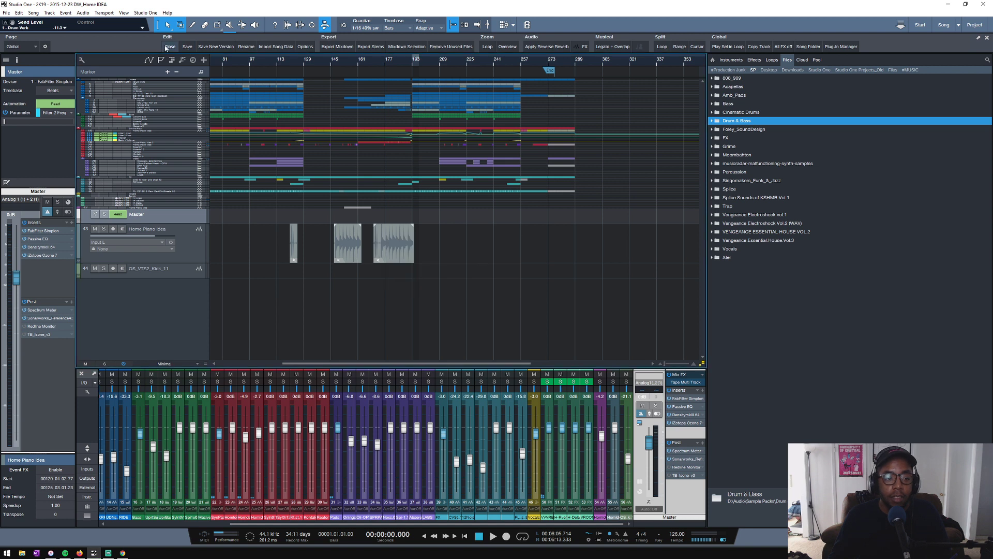